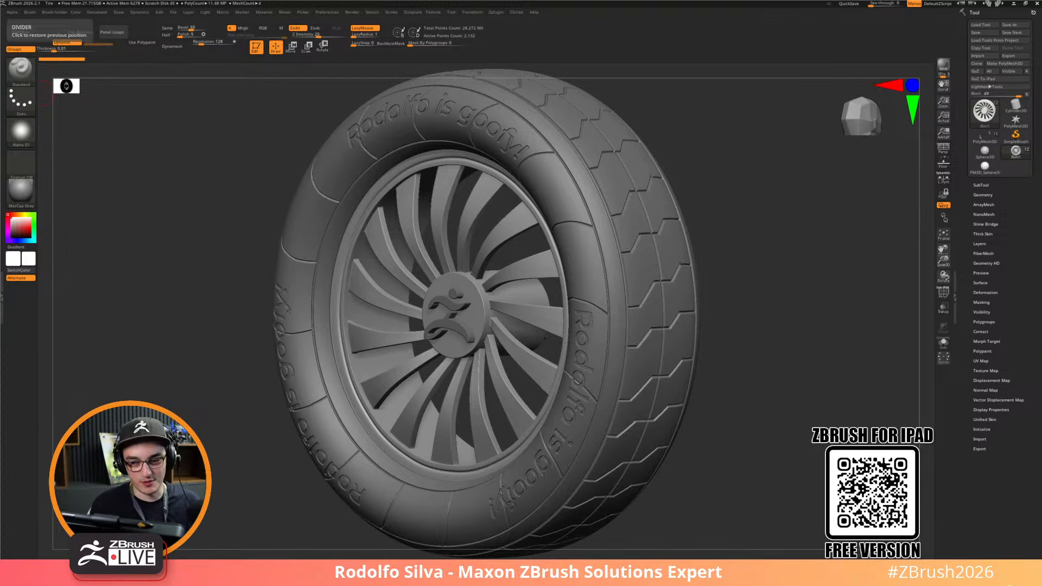
Show the Tire folder in place of the merged UMesh tire and turn on the Live Boolean preview
left_click_drag(725, 327, 728, 293)
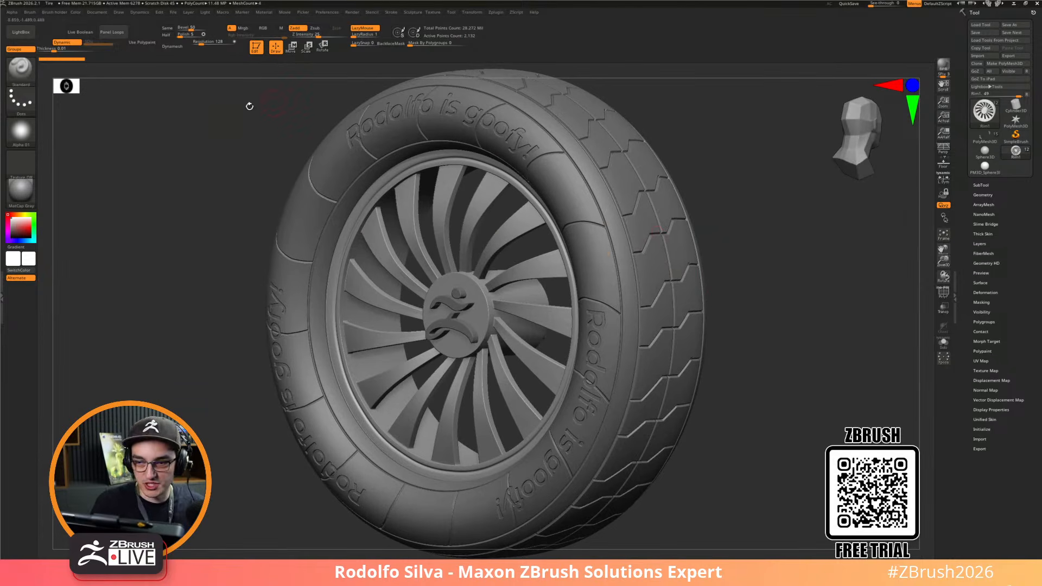
left_click(981, 185, "shift")
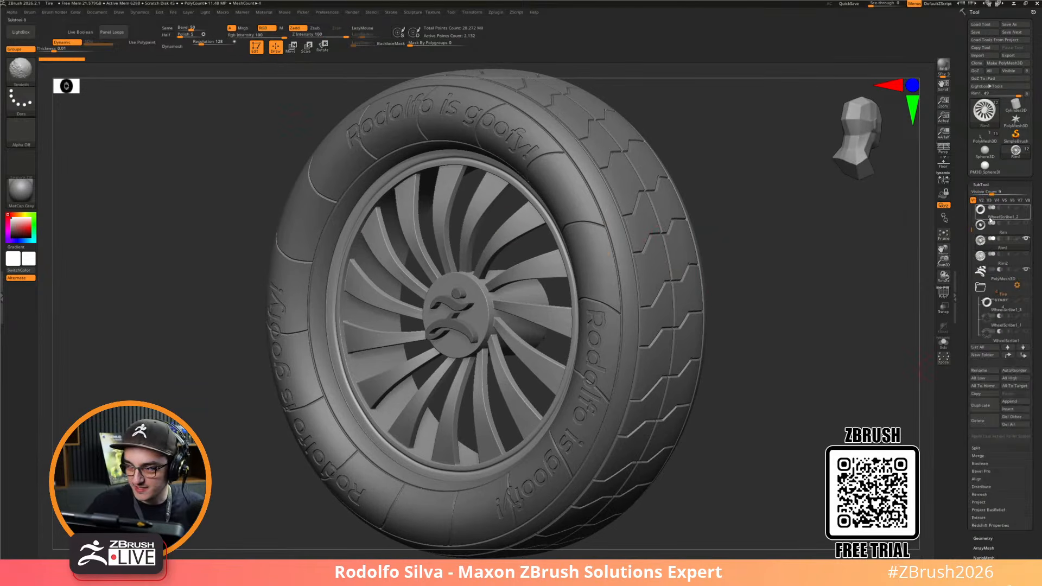
left_click_drag(975, 229, 975, 250)
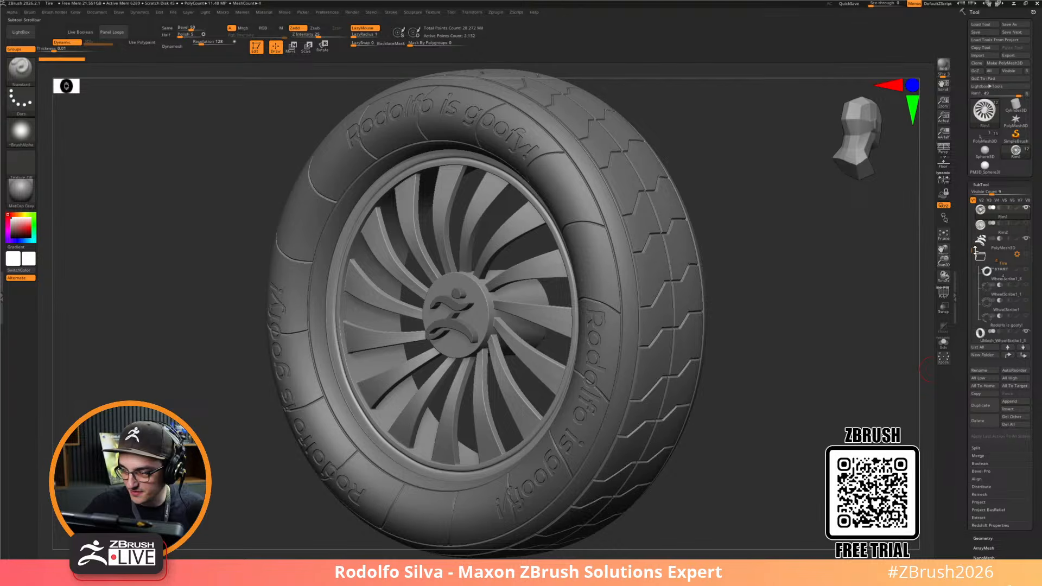
left_click(1027, 256)
left_click_drag(973, 252, 973, 259)
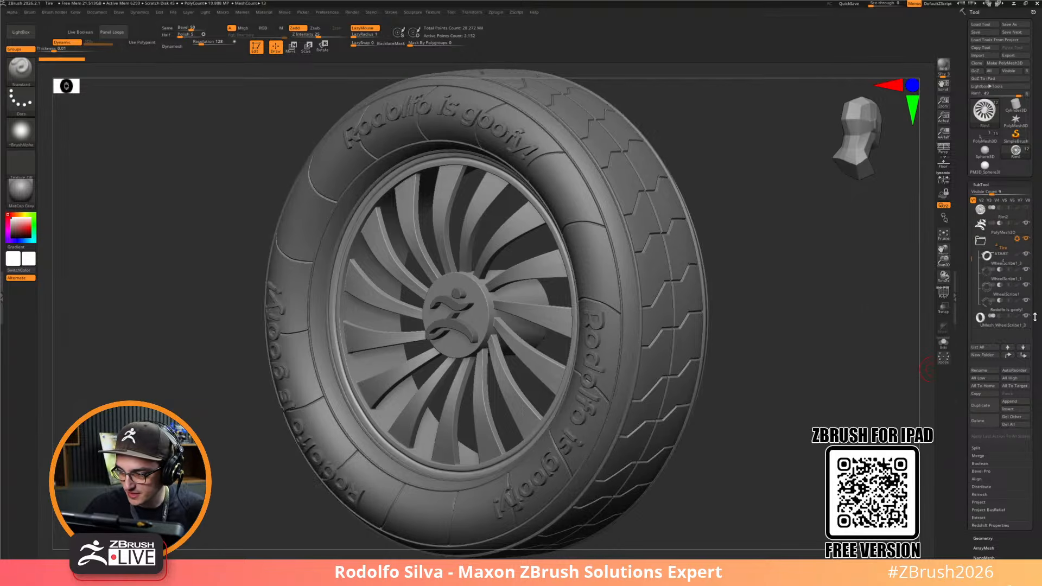
left_click_drag(785, 432, 796, 429)
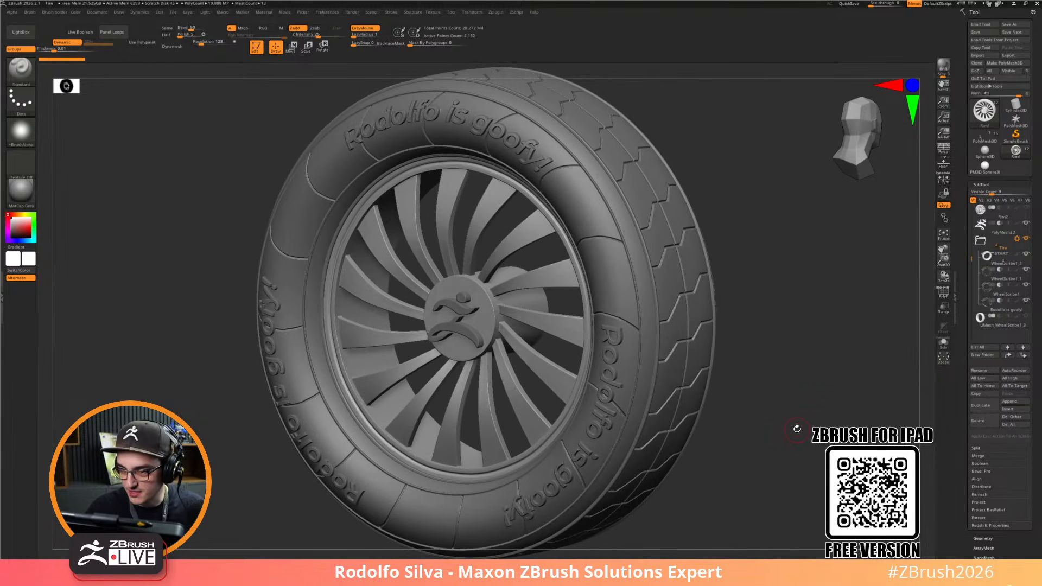
left_click(80, 32)
Examine the tire's tread grooves, sidewall lettering, rim spokes and hub logo close up and from several angles
left_click_drag(805, 371, 557, 519)
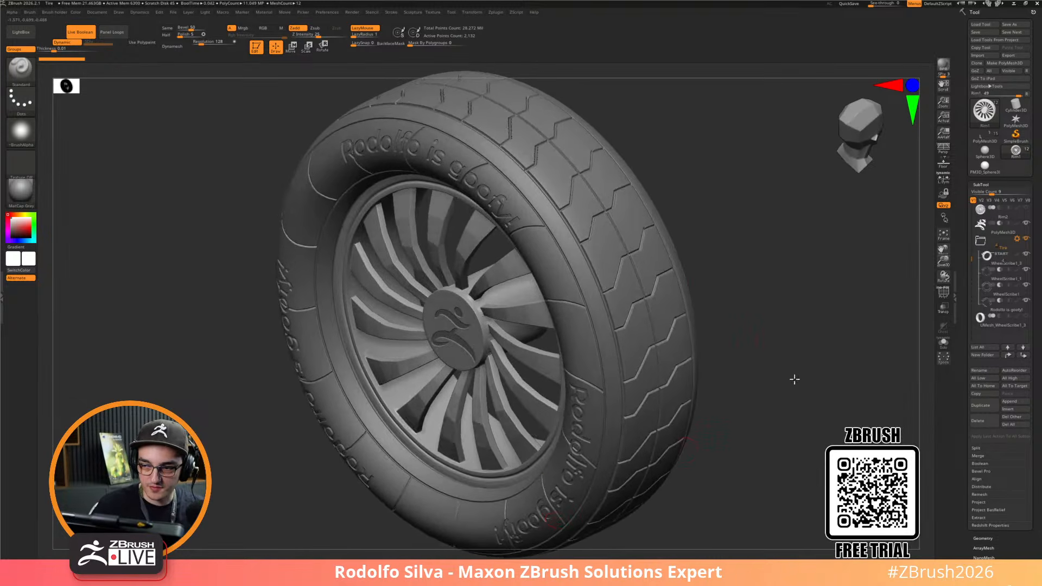
left_click_drag(787, 370, 807, 405, "alt")
left_click_drag(584, 110, 549, 369)
right_click_drag(539, 363, 635, 446, "shift")
right_click_drag(805, 308, 636, 318)
right_click_drag(570, 370, 543, 293, "ctrl")
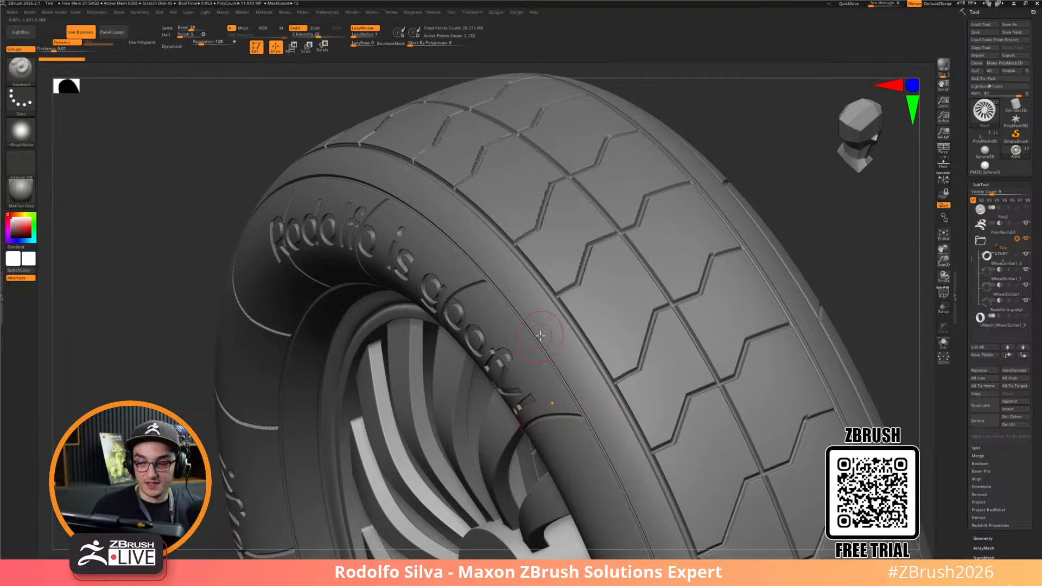
left_click_drag(854, 298, 812, 295, "alt")
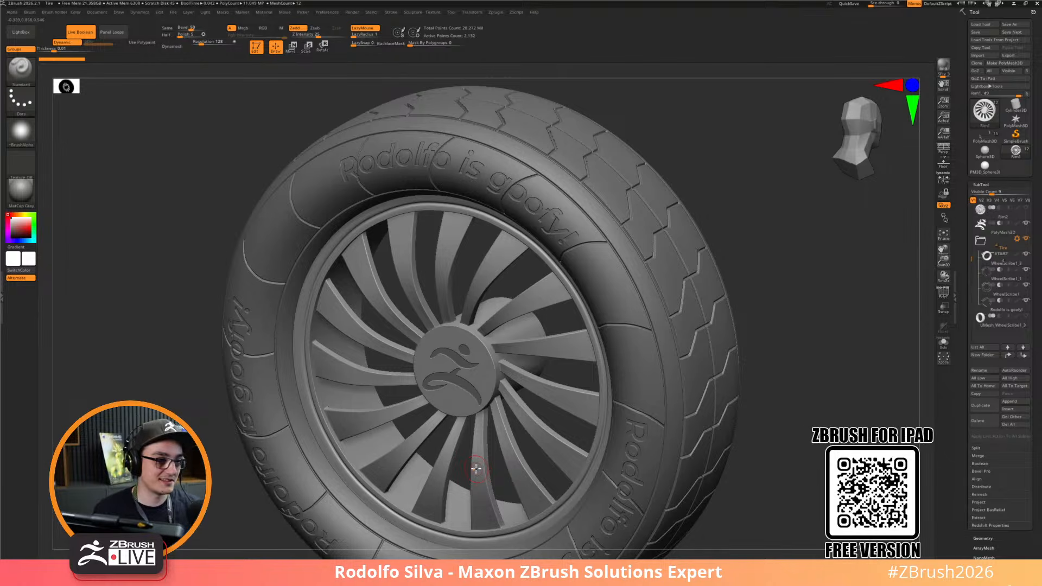
left_click_drag(782, 332, 773, 328)
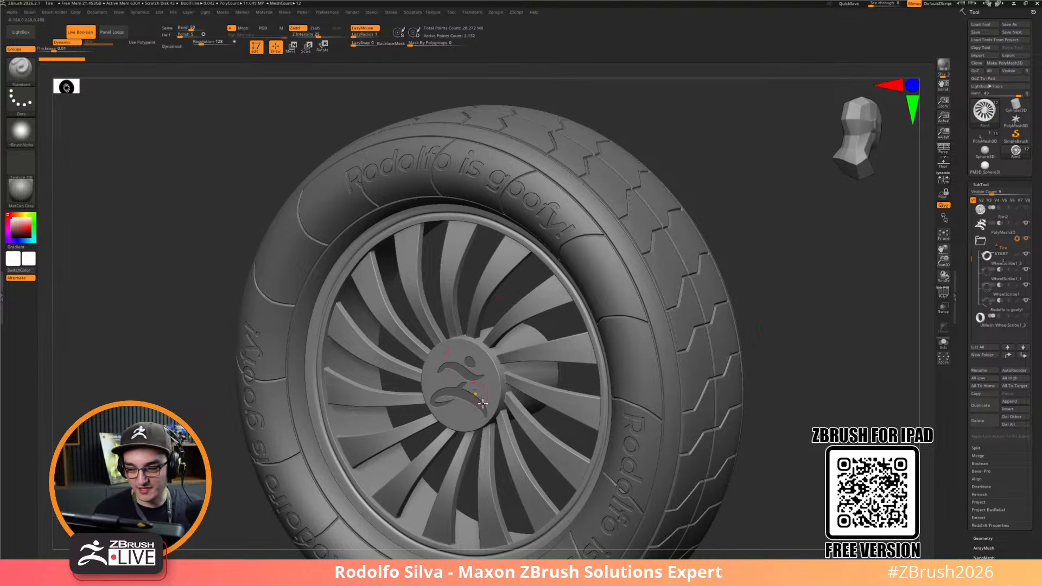
left_click_drag(804, 436, 763, 426)
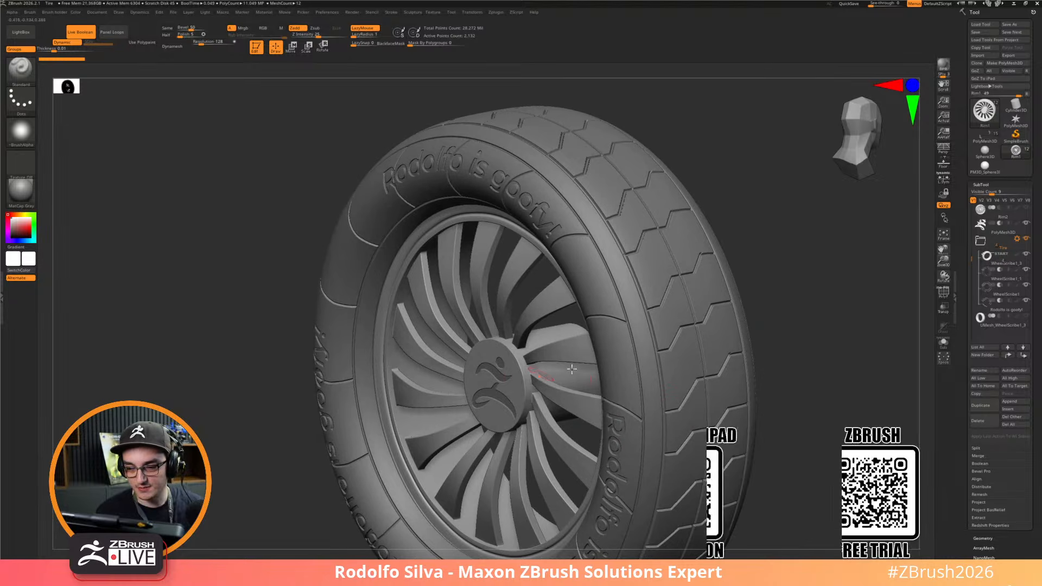
left_click_drag(820, 443, 573, 353)
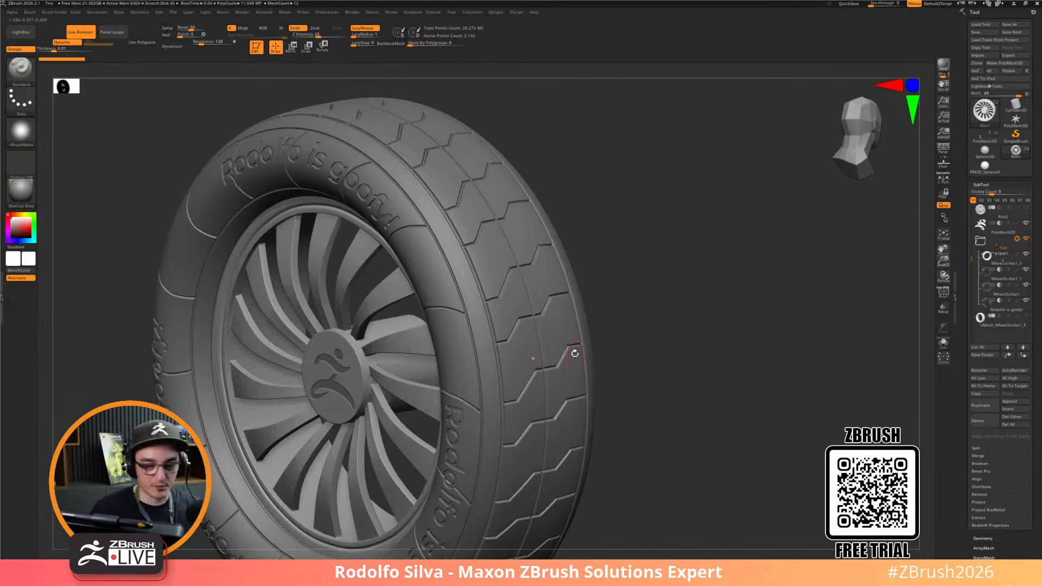
left_click_drag(663, 455, 702, 445)
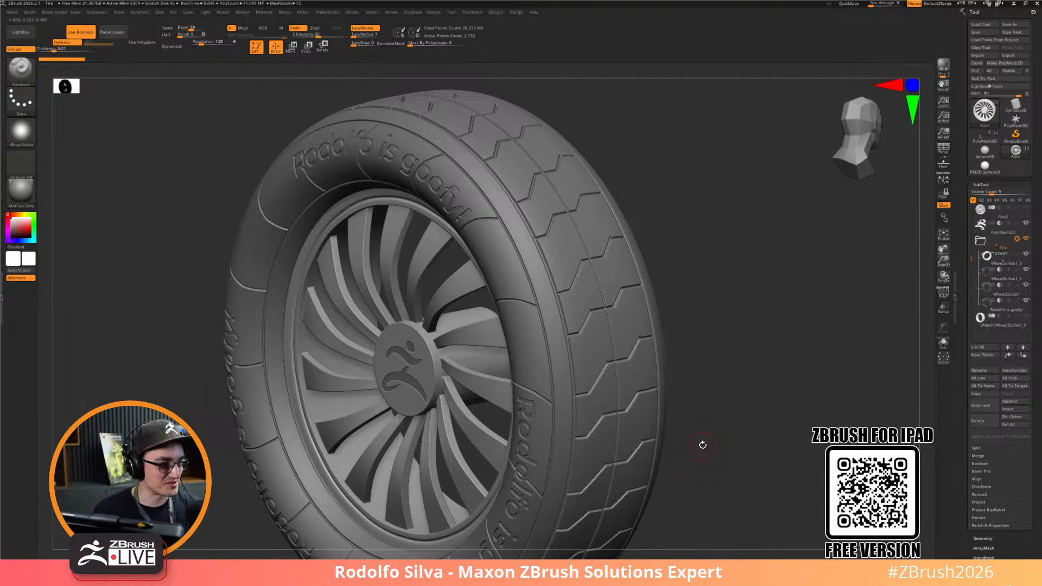
left_click_drag(702, 445, 780, 396)
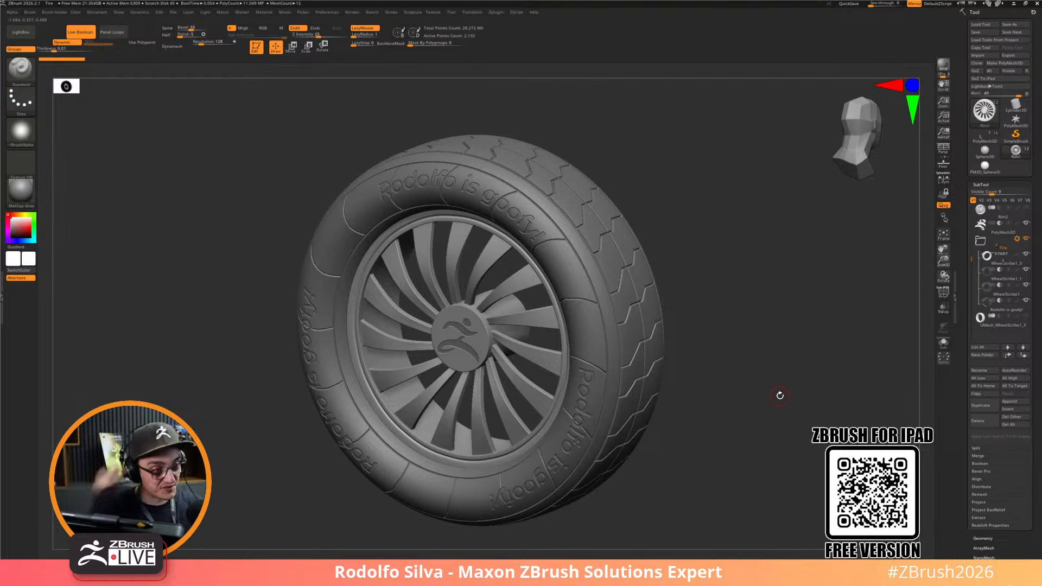
mouse_move(697, 444)
left_mouse_down()
mouse_move(703, 455)
mouse_move(723, 442)
mouse_move(711, 460)
mouse_move(735, 453)
mouse_move(699, 434)
left_mouse_up()
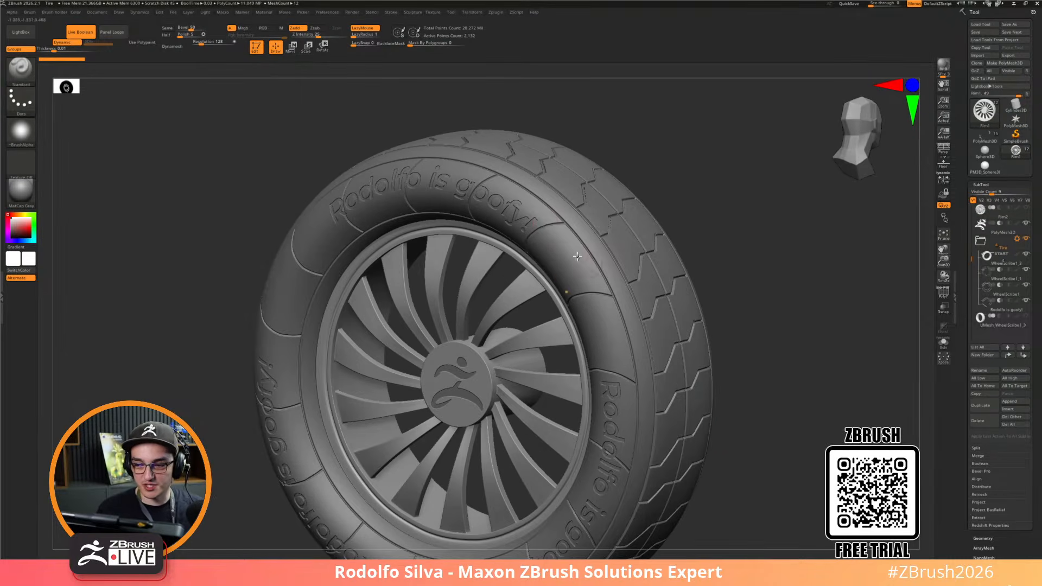
left_click_drag(761, 458, 529, 226)
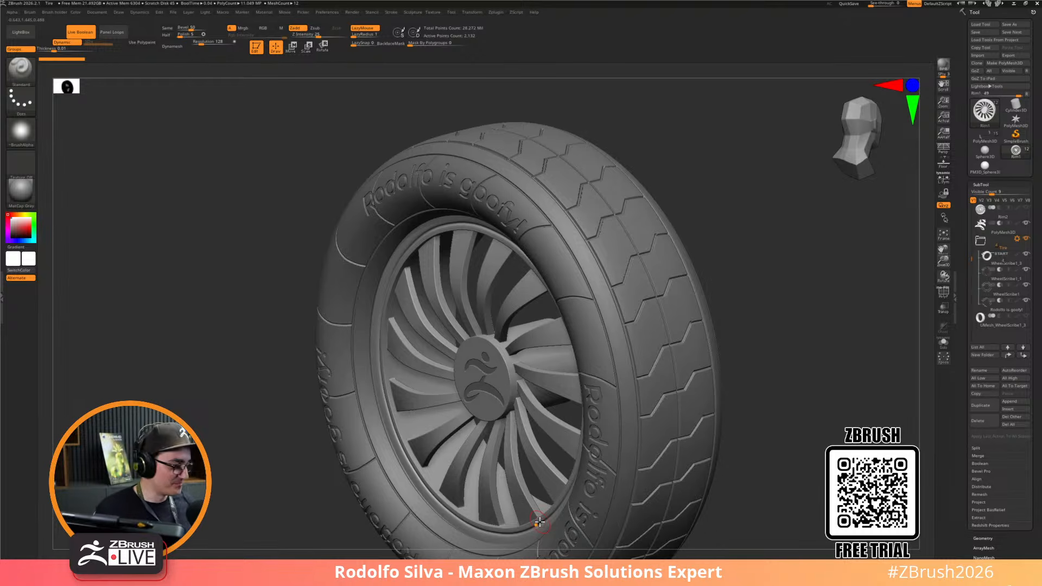
left_click_drag(761, 351, 698, 336, "shift")
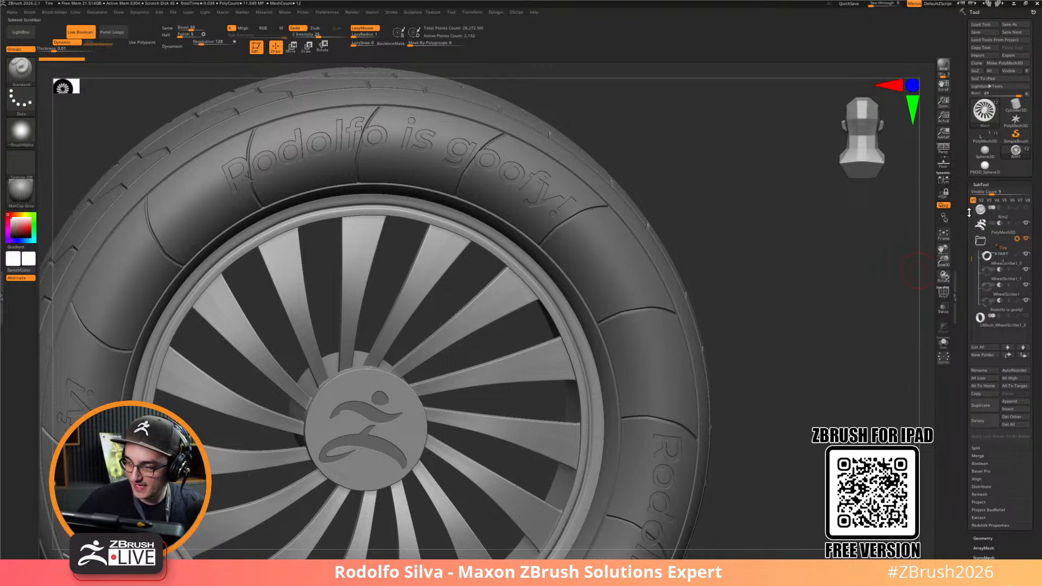
Select the WheelBlockout subtool and compare its isolated shape with the full wheel from a straight-on tread view
mouse_move(974, 208)
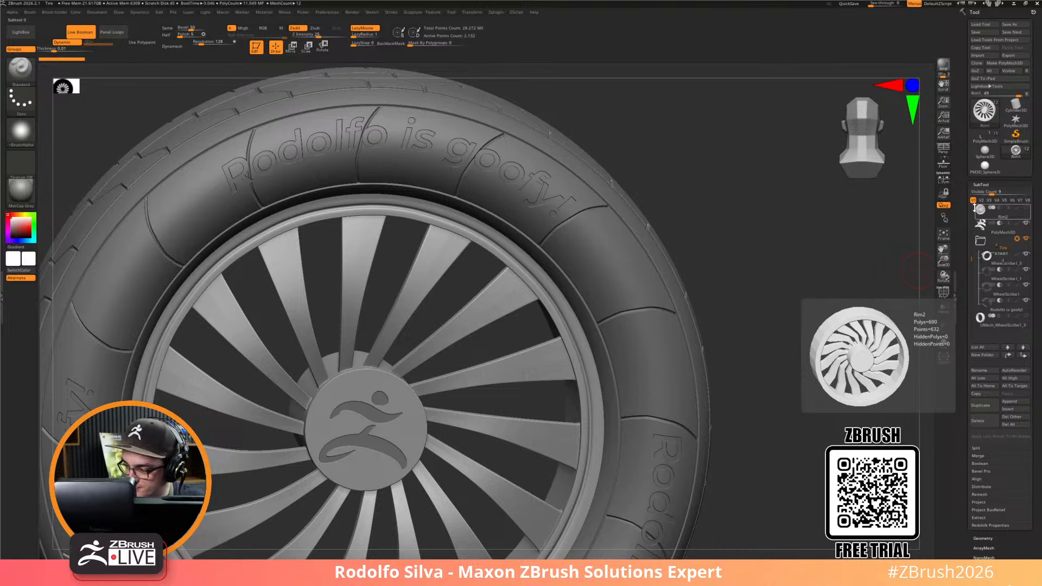
scroll(974, 206, "up", 5)
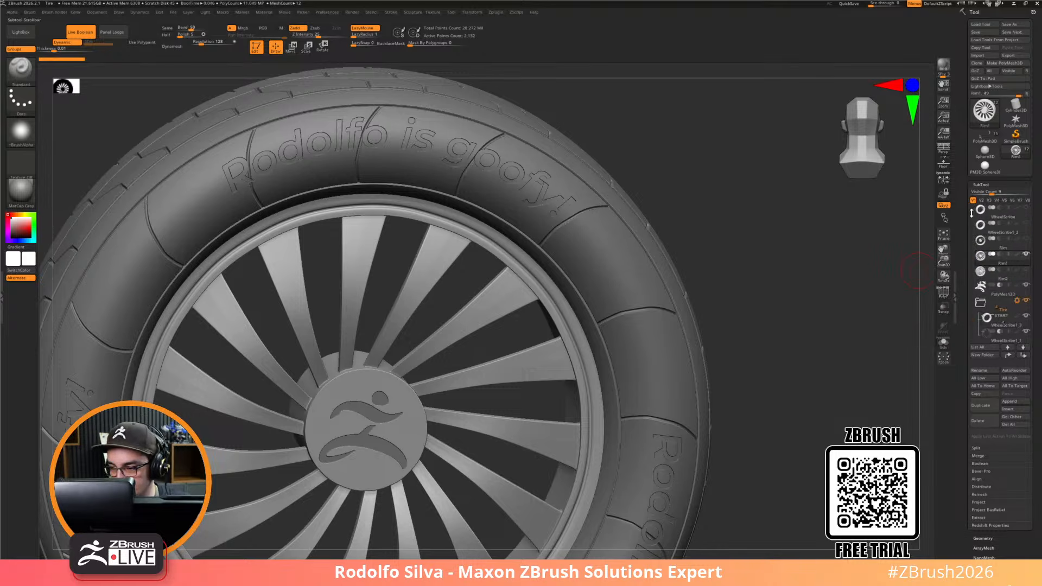
left_click(976, 207)
left_click_drag(853, 324, 806, 344)
key("alt+s")
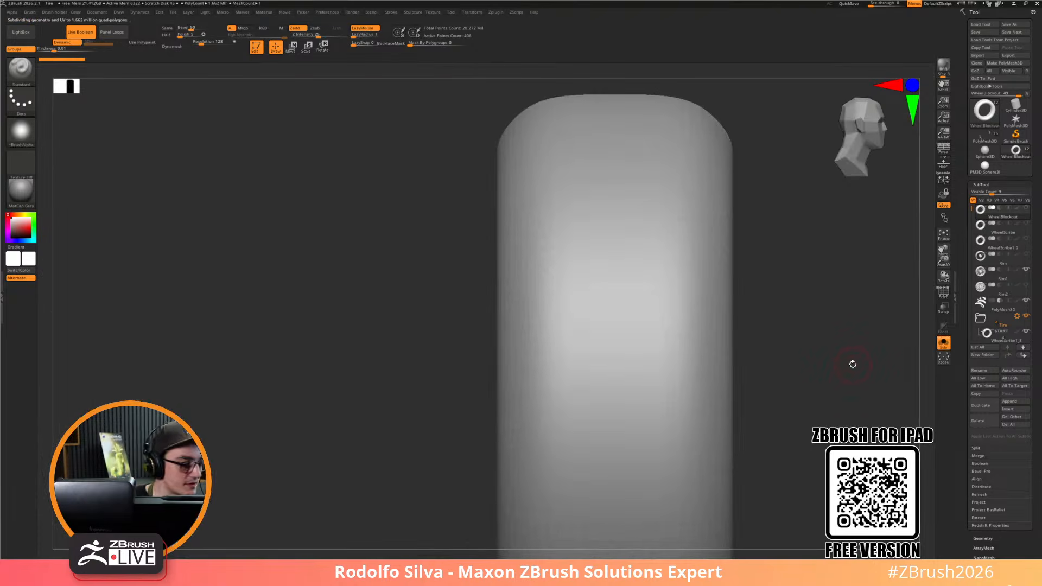
left_click(944, 343)
key("l")
key("l")
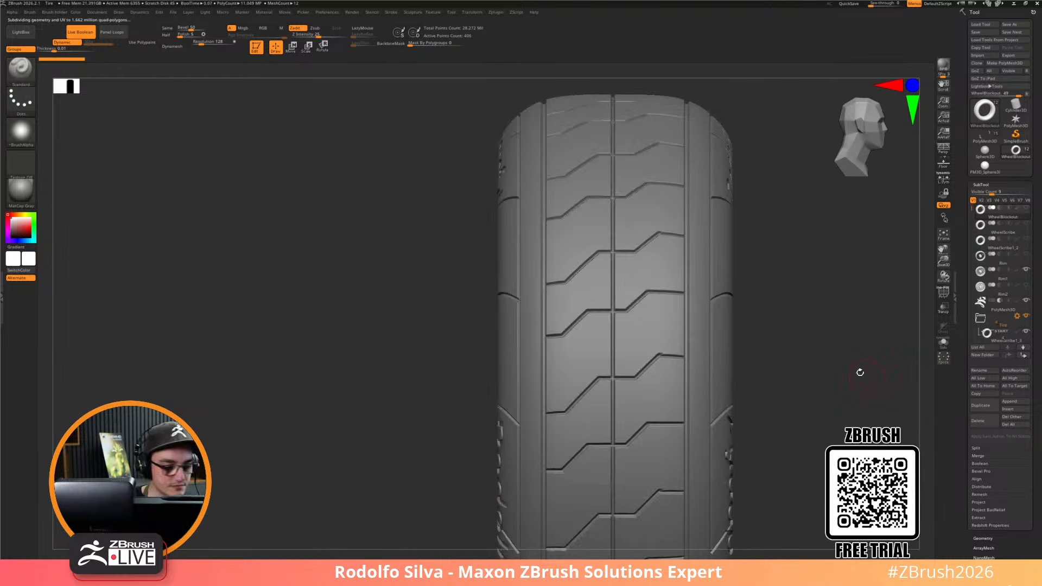
Switch repeatedly between the isolated blockout and the full wheel, and display the blockout's wireframe to study its topology
key("alt+s")
key("alt+s")
key("alt+s")
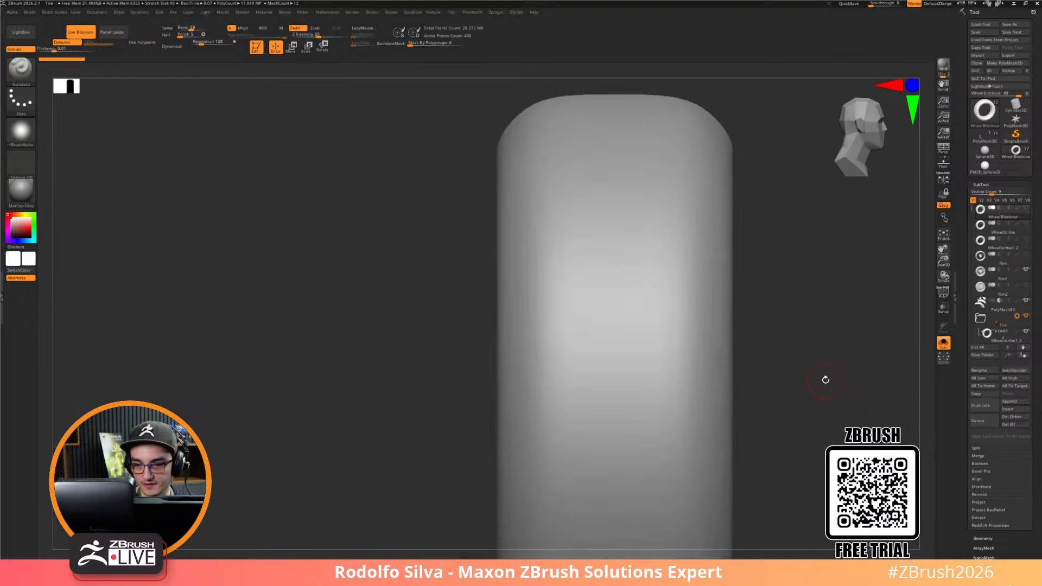
key("alt+s")
key("alt+s")
key("alt+s")
key("alt+s")
key("shift+f")
mouse_move(826, 388)
left_mouse_down()
mouse_move(845, 389)
mouse_move(834, 367)
mouse_move(831, 388)
left_mouse_up()
Select the WheelScribe subtool and inspect its dense mesh within the full wheel, with and without the wireframe
left_click(992, 235)
key("alt+s")
mouse_move(1000, 232)
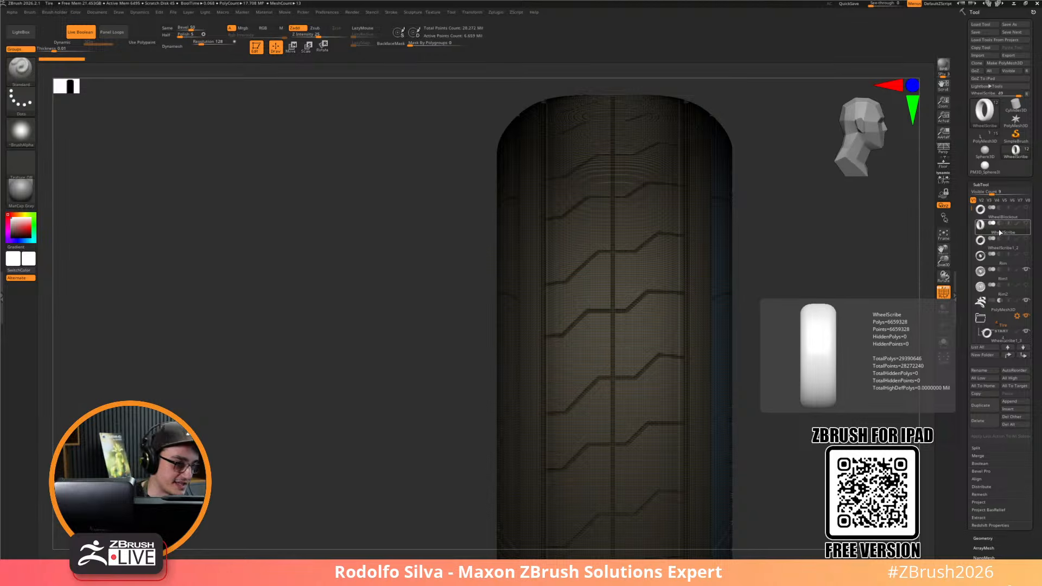
mouse_move(803, 434)
left_mouse_down()
mouse_move(774, 442)
mouse_move(801, 439)
left_mouse_up()
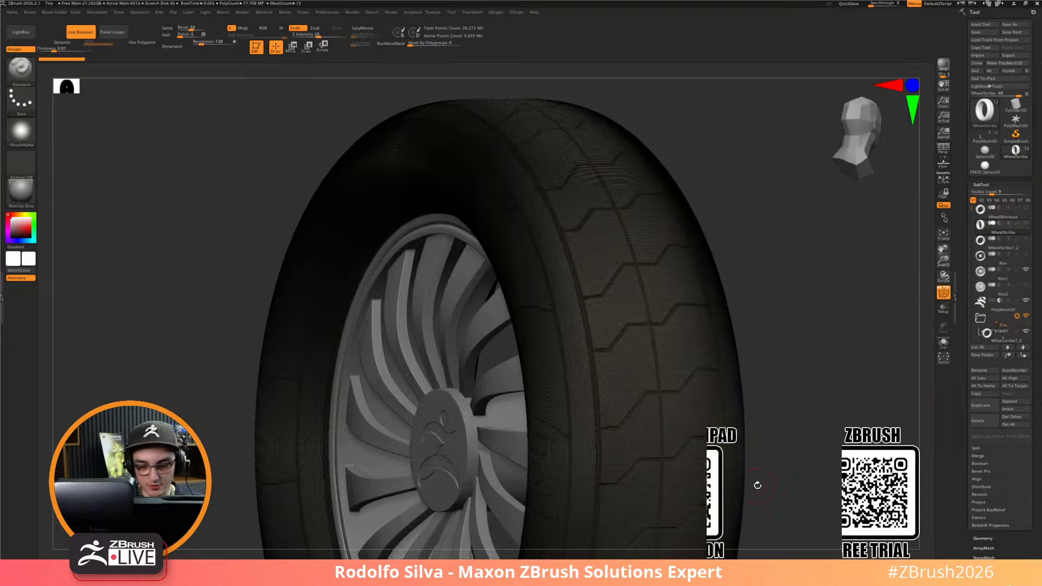
key("alt+s")
key("alt+s")
left_click_drag(807, 438, 789, 473)
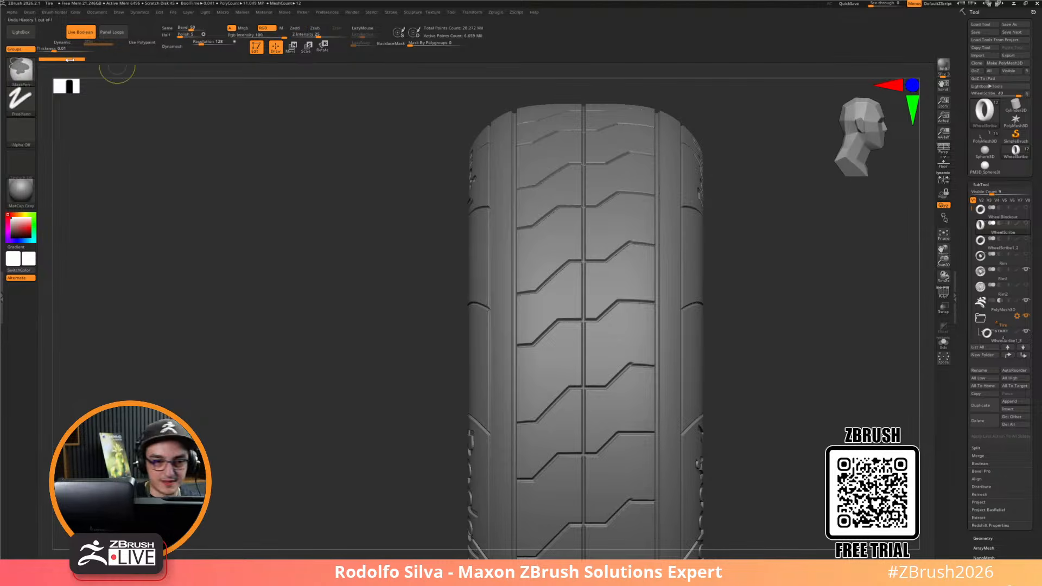
left_click_drag(755, 437, 812, 426)
left_click_drag(817, 375, 822, 391, "alt")
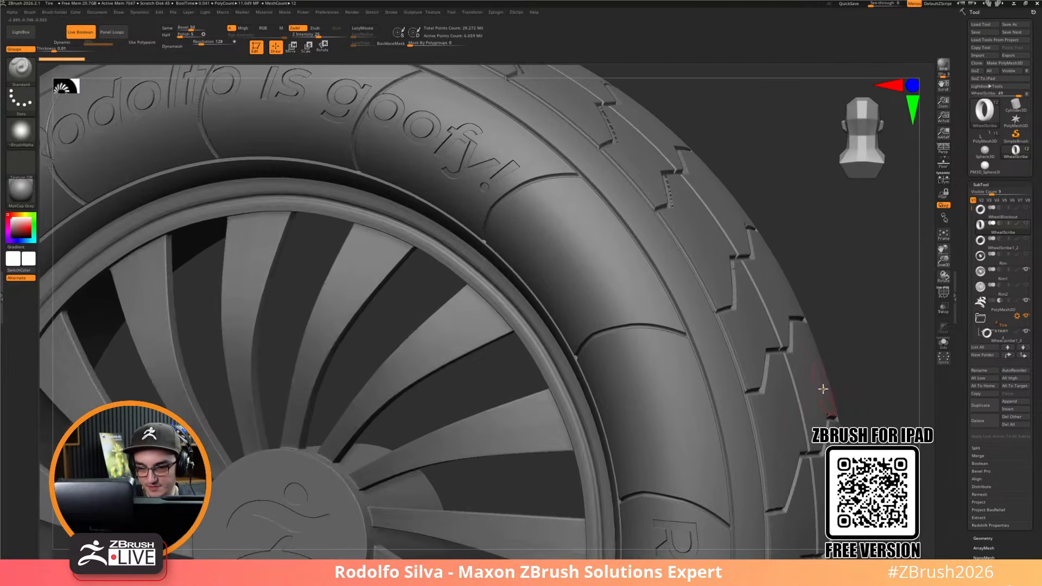
Select the WheelScribe1_3 subtool inside the Tire folder and isolate it with the tread grooves in close view
left_click_drag(972, 209, 973, 250)
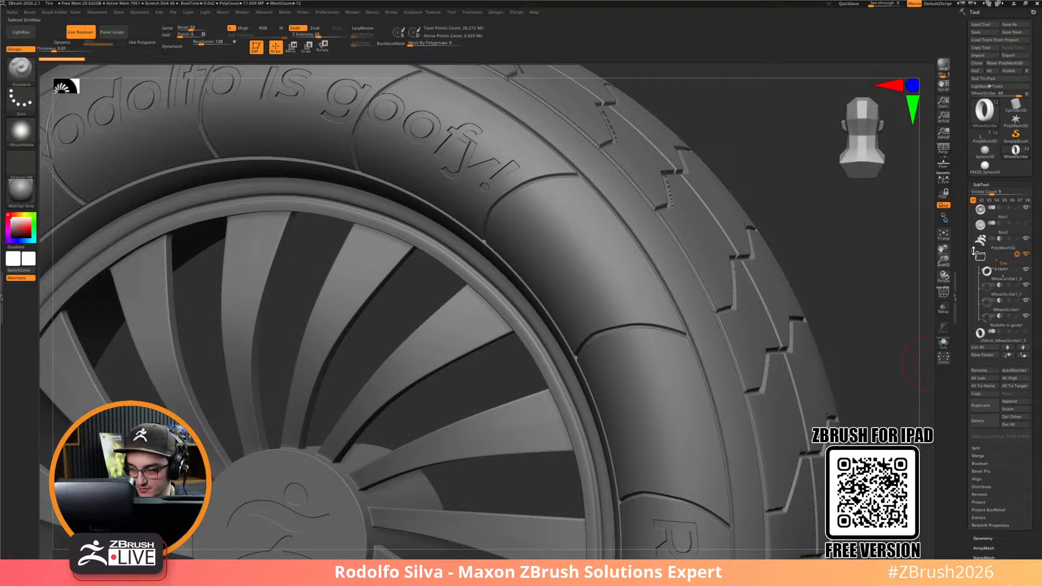
left_click(988, 279)
key("alt+s")
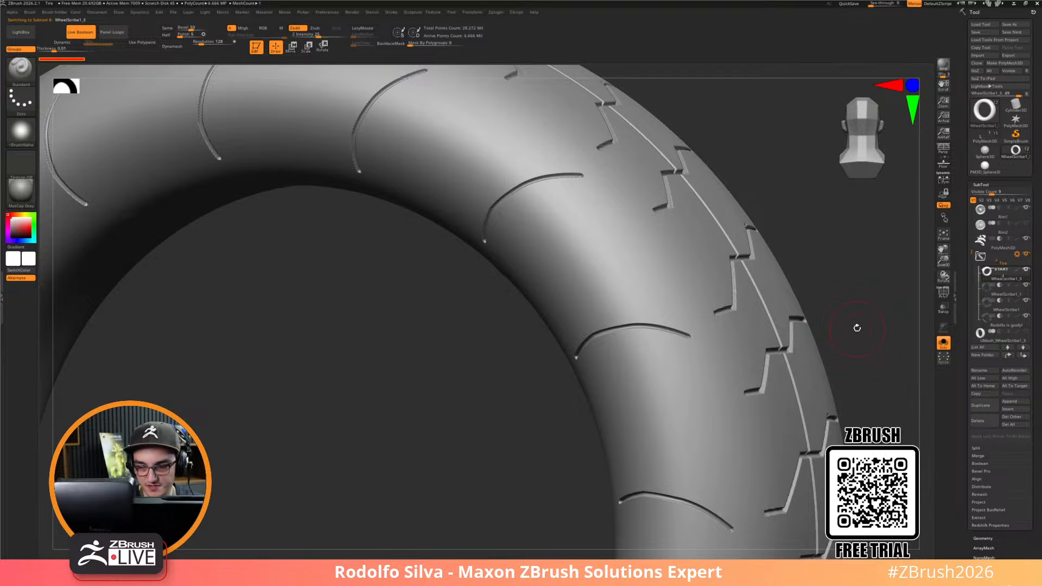
key("f")
left_click_drag(842, 298, 845, 389)
key("alt+s")
key("alt+s")
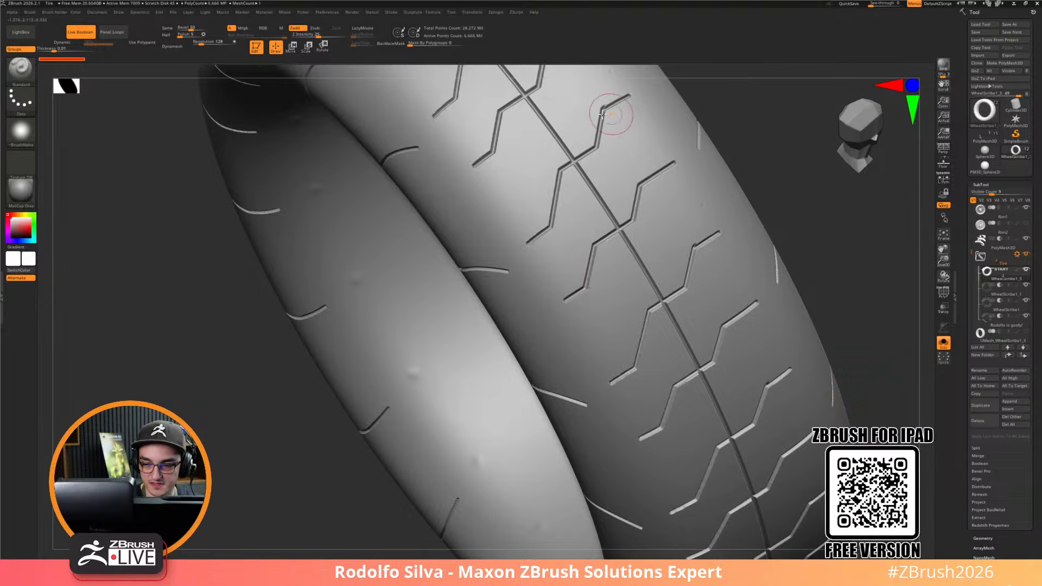
key("alt+s")
key("alt+s")
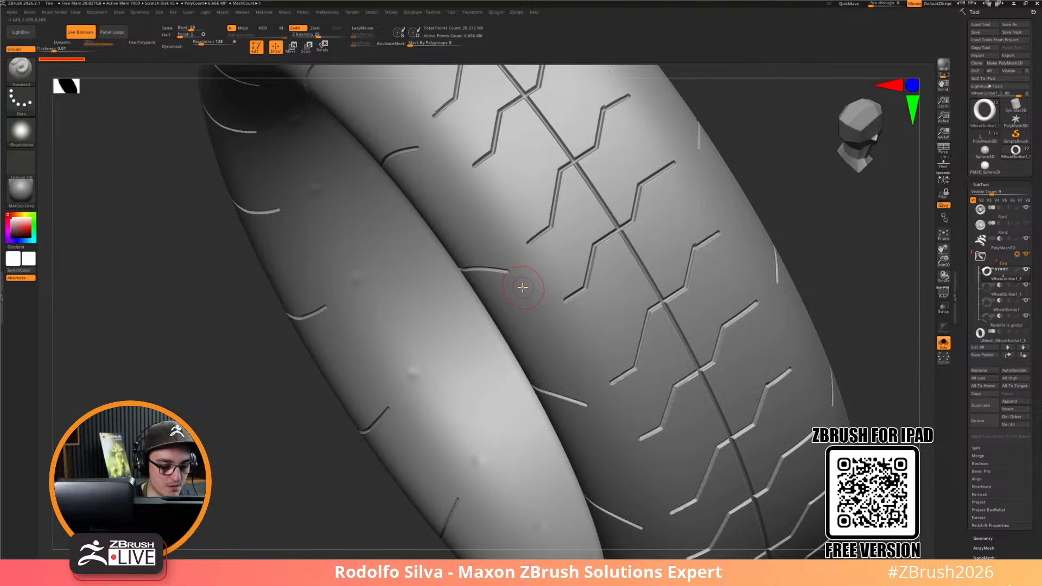
Pick the HistoryRecall brush and try the Morph brush on the scribed tire surface instead
key("b")
left_click(431, 352)
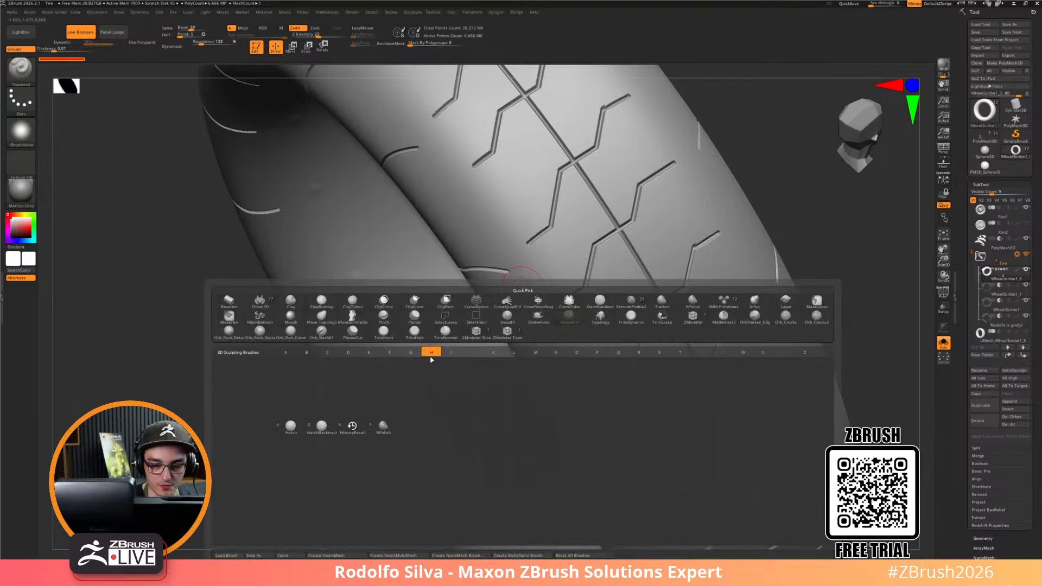
left_click(352, 426)
key("b")
key("m")
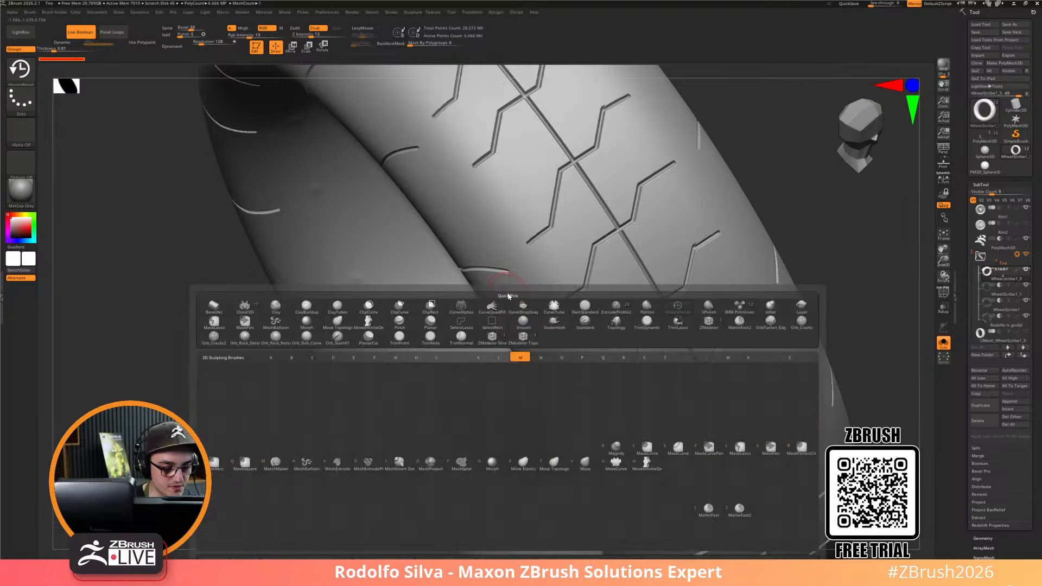
key("o")
left_click(489, 279)
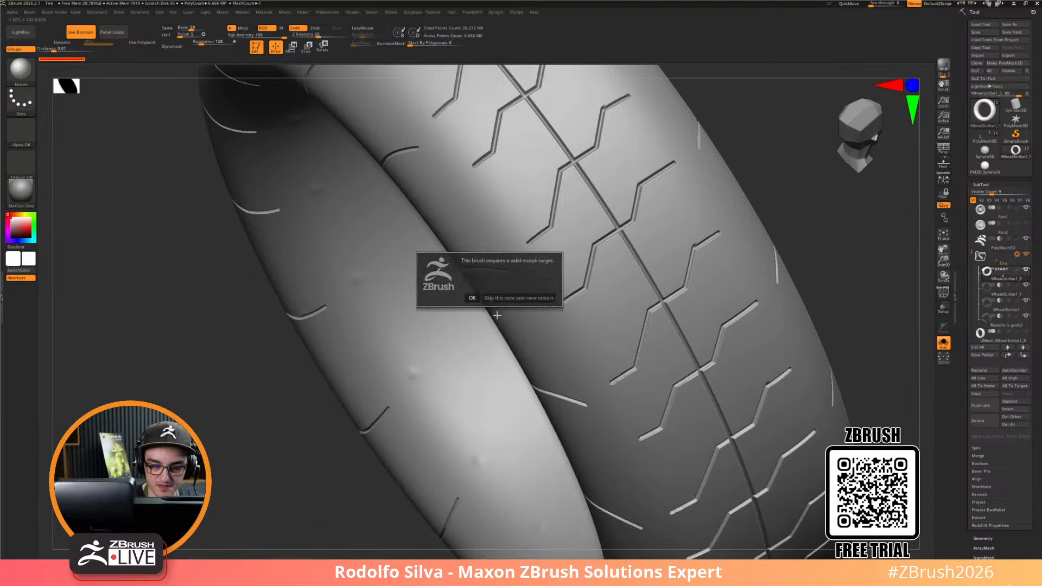
left_click(472, 298)
Brush away scribed grooves on the tire tread with the HistoryRecall brush and undo the last stroke
key("b")
key("r")
left_click_drag(809, 267, 869, 258)
key("s")
mouse_move(514, 292)
left_mouse_down()
mouse_move(533, 294)
mouse_move(512, 271)
mouse_move(550, 229)
left_mouse_up()
left_click_drag(801, 306, 697, 302)
left_click(591, 268)
mouse_move(589, 287)
left_mouse_down()
mouse_move(616, 228)
mouse_move(568, 170)
left_mouse_up()
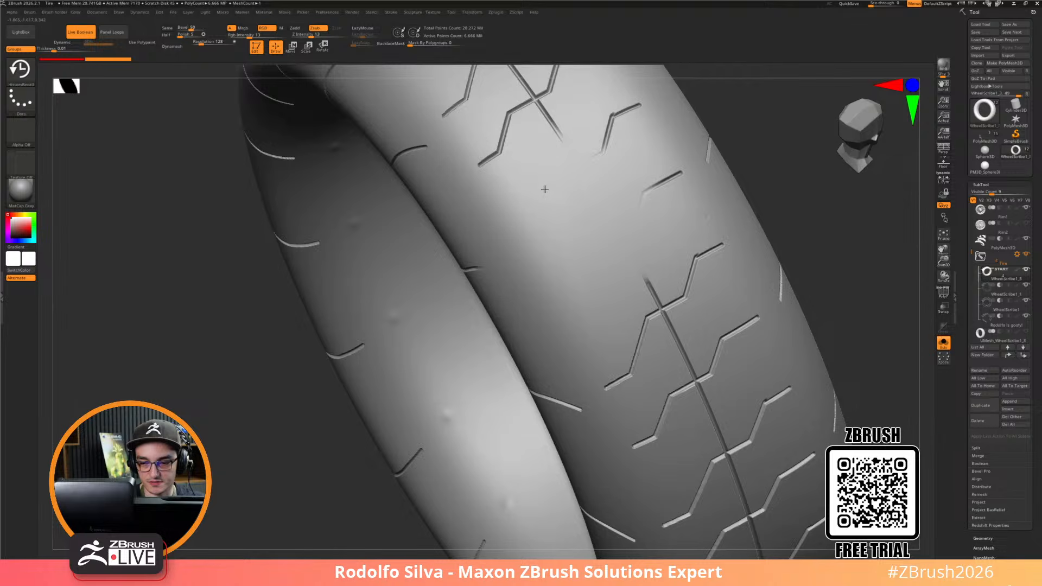
key("ctrl+z")
Project the whole scribed tire subtool onto its stored history state using Project History
scroll(962, 279, "down", 3)
scroll(962, 279, "down", 2)
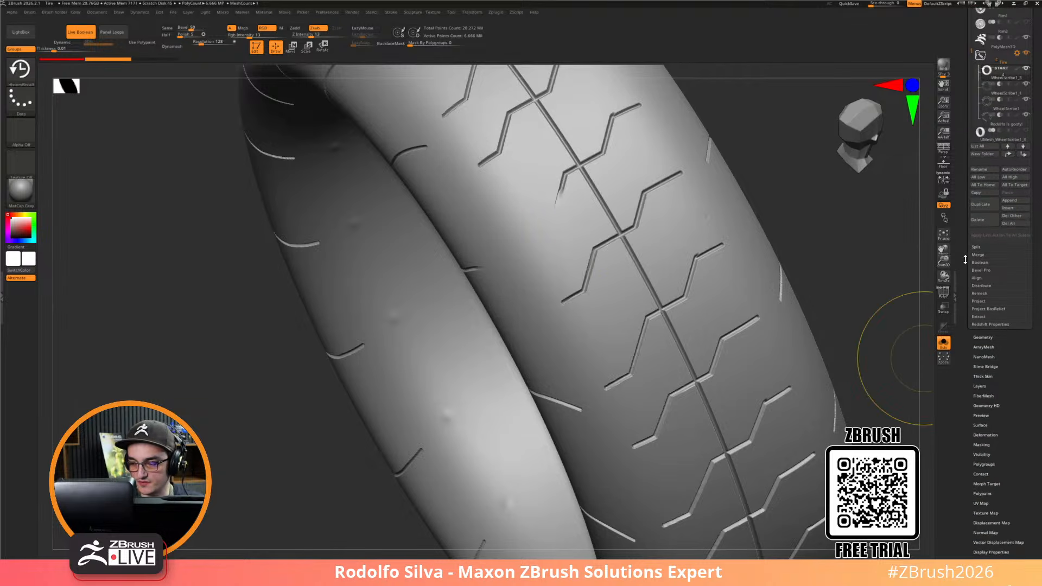
left_click(980, 301)
left_click(1020, 309)
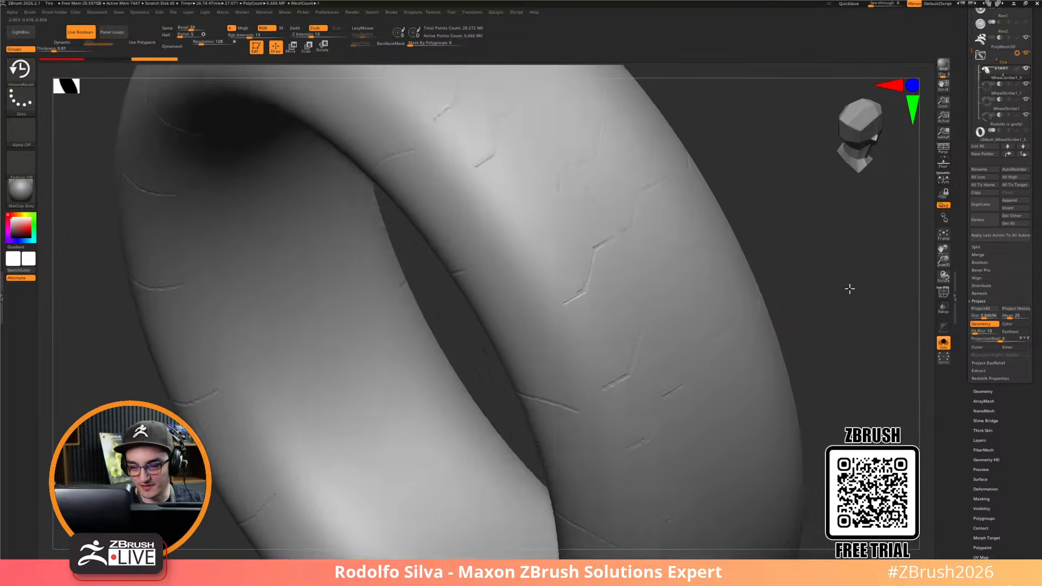
Smooth the scribed grooves on the tire's upper tread and brush over them with the HistoryRecall brush
left_click_drag(850, 289, 831, 288)
key("shift+f")
key("shift+f")
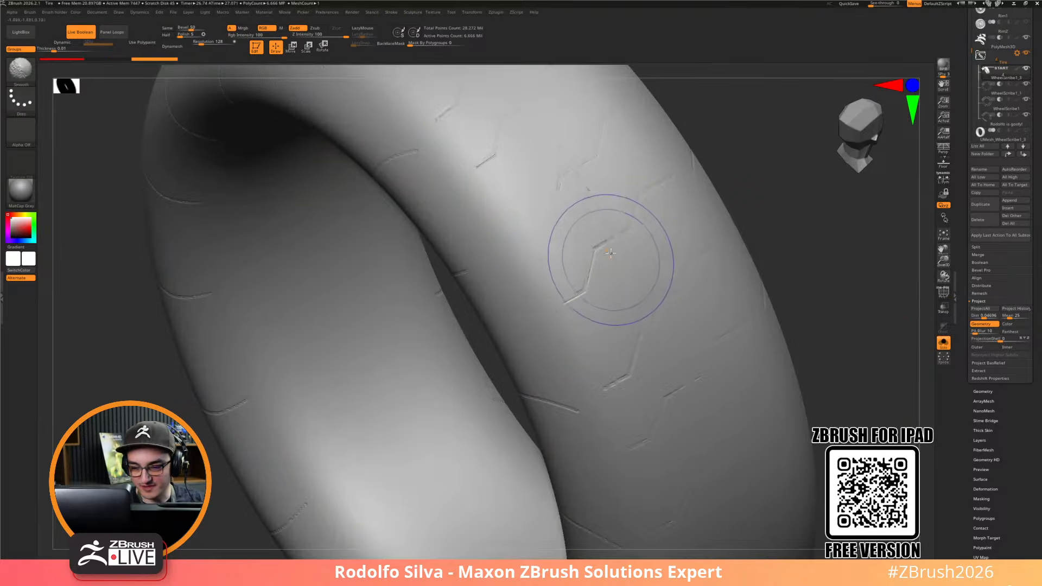
left_click_drag(605, 252, 591, 281, "shift")
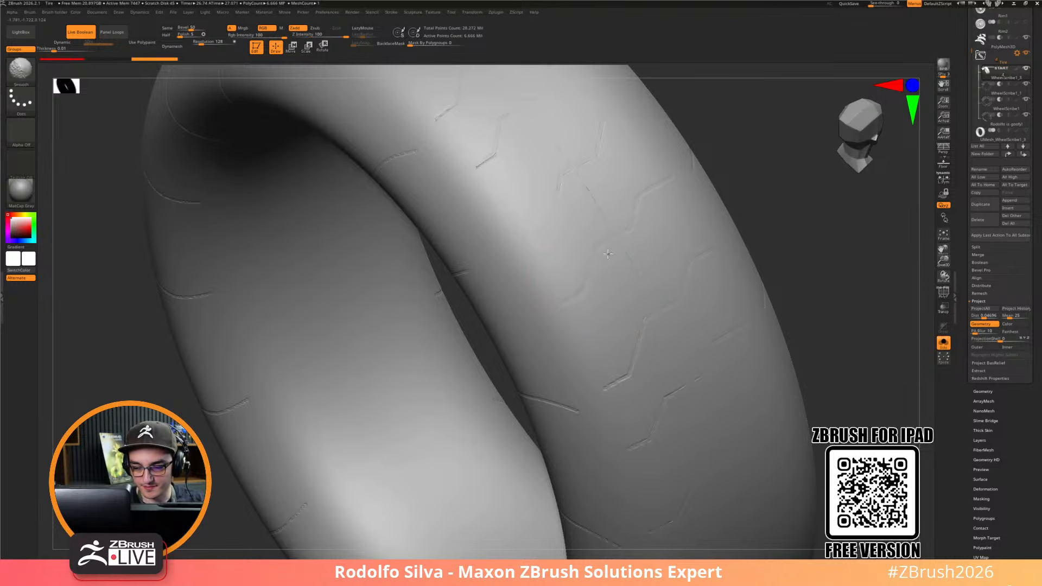
left_click_drag(616, 182, 619, 185)
left_click_drag(802, 282, 809, 233, "alt")
left_click_drag(579, 204, 561, 212)
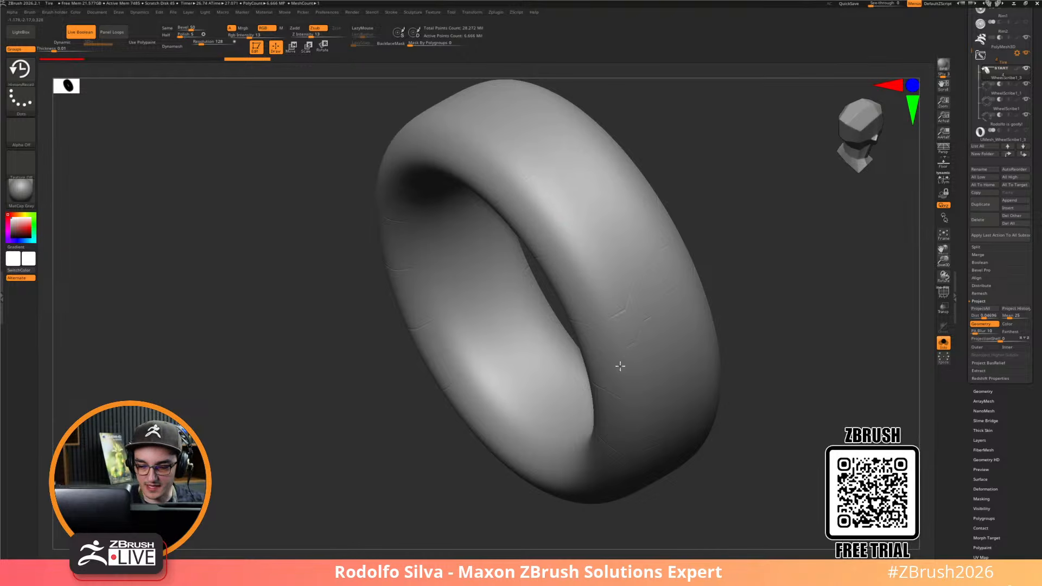
Brush away grooves along the tire's lower tread with HistoryRecall and raise the projection distance to about 0.09
mouse_move(649, 359)
left_mouse_down()
mouse_move(659, 238)
mouse_move(673, 282)
left_mouse_up()
mouse_move(743, 364)
left_mouse_down()
mouse_move(742, 321)
mouse_move(708, 304)
left_mouse_up()
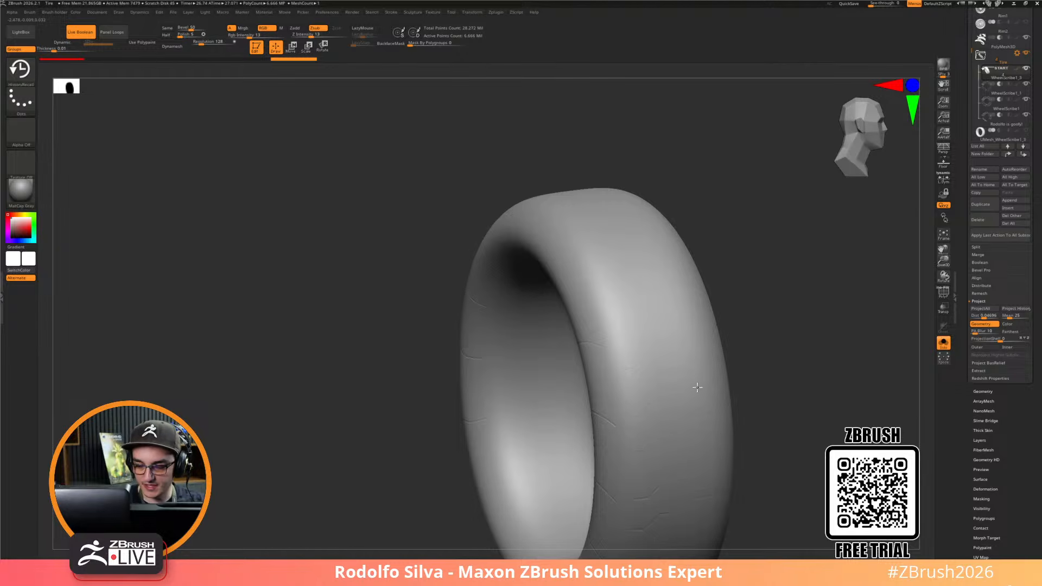
mouse_move(625, 529)
left_mouse_down()
mouse_move(619, 433)
mouse_move(648, 475)
left_mouse_up()
mouse_move(752, 418)
left_mouse_down()
mouse_move(832, 384)
mouse_move(751, 333)
mouse_move(763, 346)
left_mouse_up()
left_click_drag(977, 316, 983, 316)
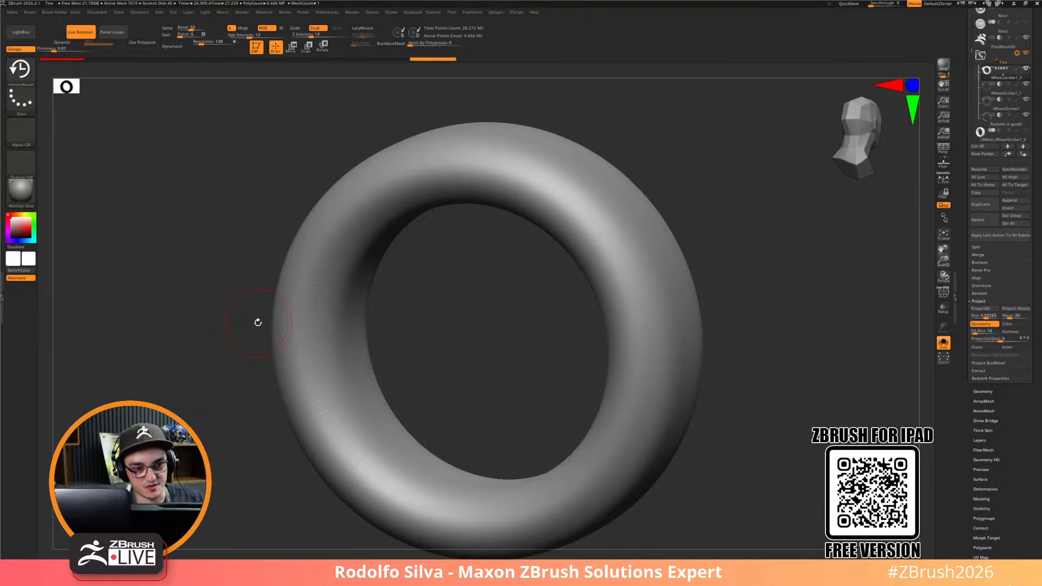
Clean leftover groove marks from the tire's sidewall and inner face with HistoryRecall and smoothing strokes
left_click_drag(849, 340, 615, 292)
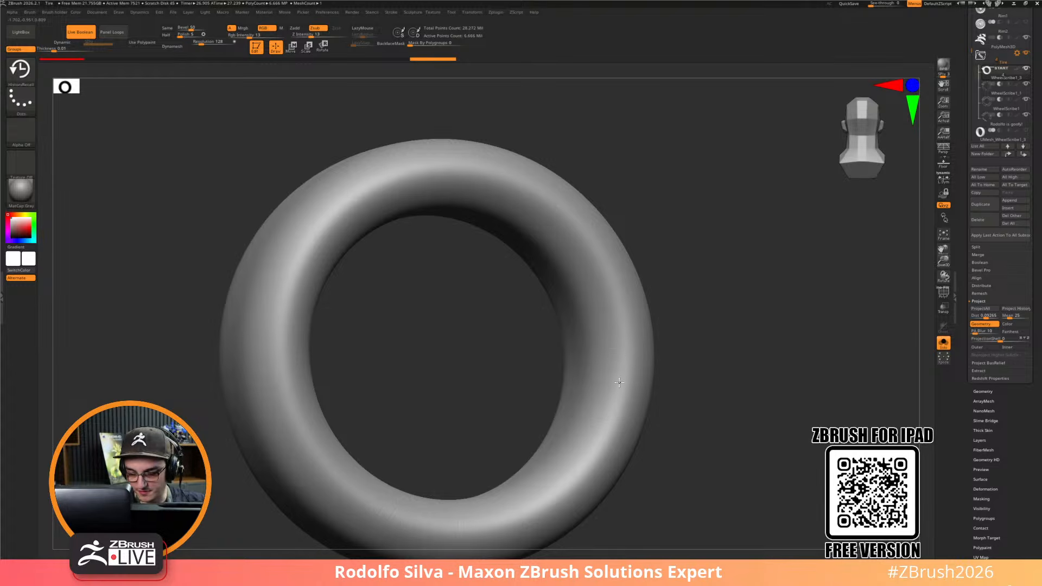
mouse_move(291, 264)
left_mouse_down()
mouse_move(316, 441)
mouse_move(317, 411)
mouse_move(409, 404)
left_mouse_up()
mouse_move(410, 327)
left_mouse_down("shift")
mouse_move(419, 288)
mouse_move(414, 307)
left_mouse_up("shift")
mouse_move(417, 396)
left_mouse_down("shift")
mouse_move(432, 433)
mouse_move(408, 373)
mouse_move(413, 395)
left_mouse_up("shift")
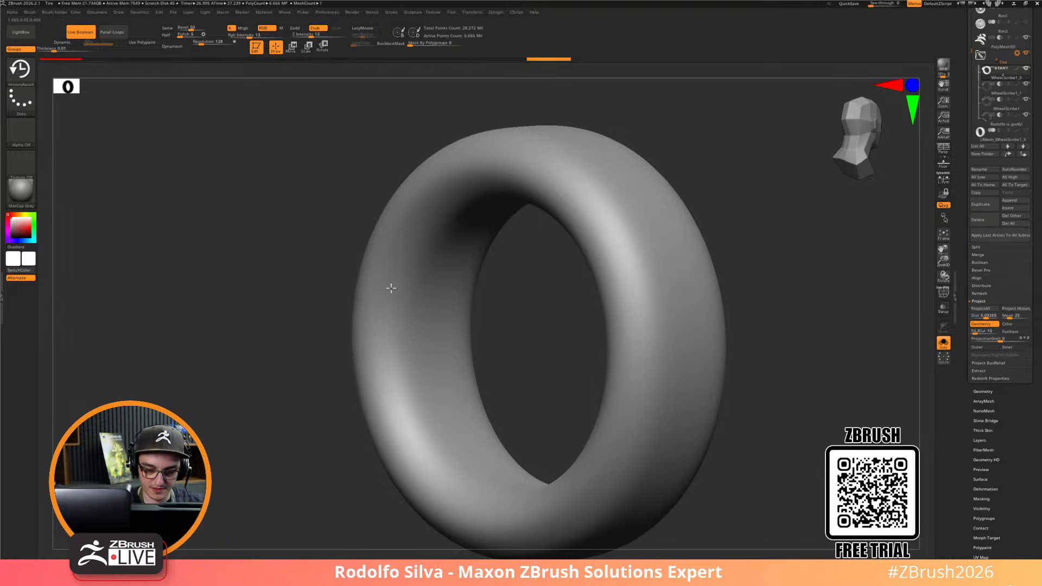
left_click_drag(432, 204, 441, 216)
left_click_drag(499, 299, 528, 422)
Brush over the remaining marks around the inner rim and the opposite sidewall of the tire
left_click_drag(600, 428, 596, 324, "alt")
left_click_drag(570, 407, 575, 424)
left_click_drag(807, 365, 738, 364)
left_click_drag(482, 268, 533, 250)
left_click_drag(518, 198, 528, 107)
left_click_drag(436, 306, 388, 462, "alt")
left_click_drag(507, 248, 571, 186)
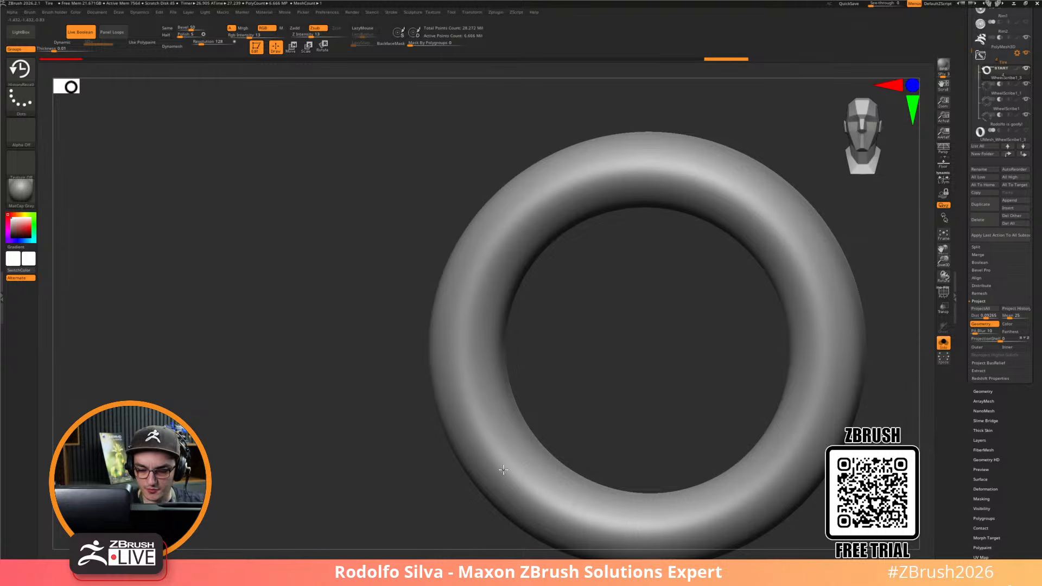
left_click_drag(704, 286, 713, 239)
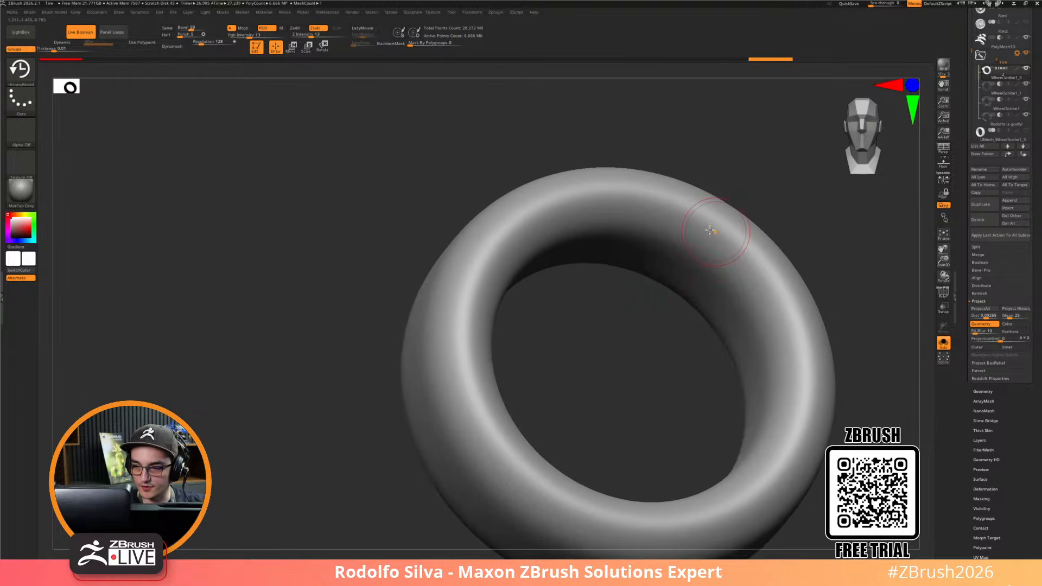
Examine the cleaned tire surface from several sides and toggle the polyframe display to check it
left_click_drag(863, 379, 715, 466)
mouse_move(768, 431)
left_mouse_down()
mouse_move(770, 444)
mouse_move(749, 463)
mouse_move(711, 454)
mouse_move(663, 356)
left_mouse_up()
key("shift")
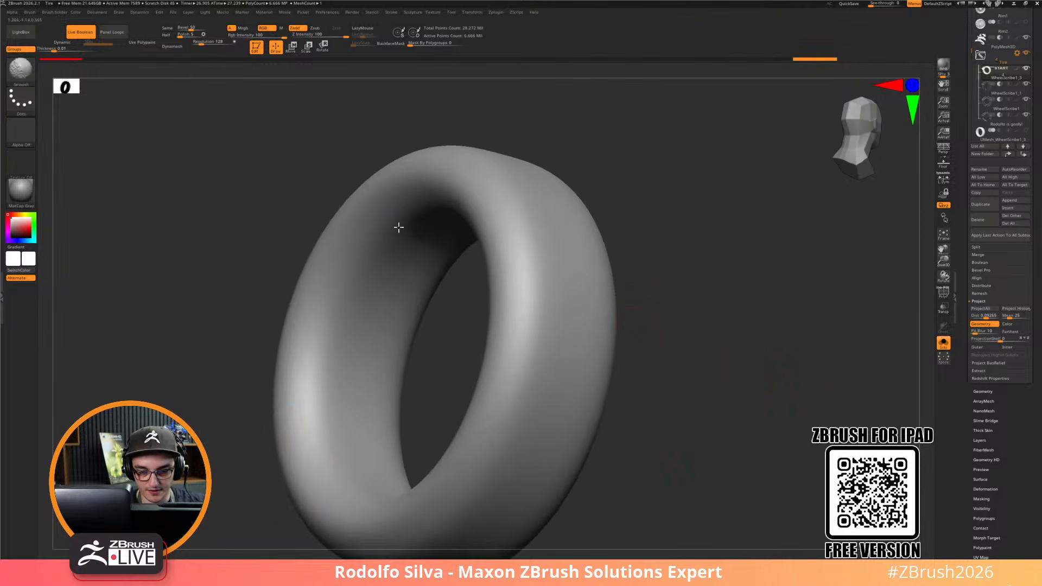
left_click_drag(746, 423, 807, 404, "alt")
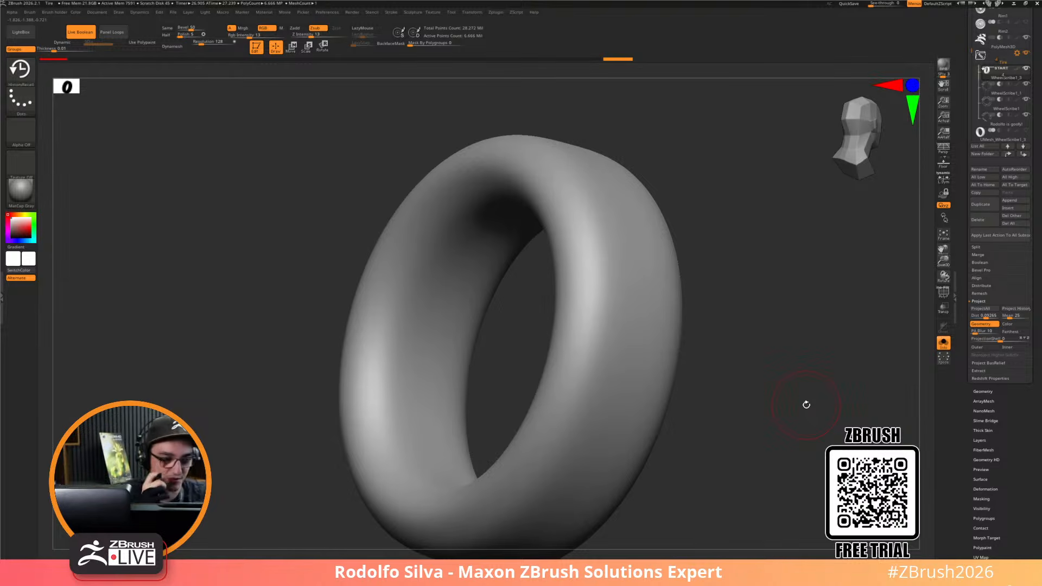
mouse_move(740, 402)
left_mouse_down()
mouse_move(735, 340)
mouse_move(463, 226)
mouse_move(446, 243)
left_mouse_up()
left_click_drag(749, 325, 807, 363)
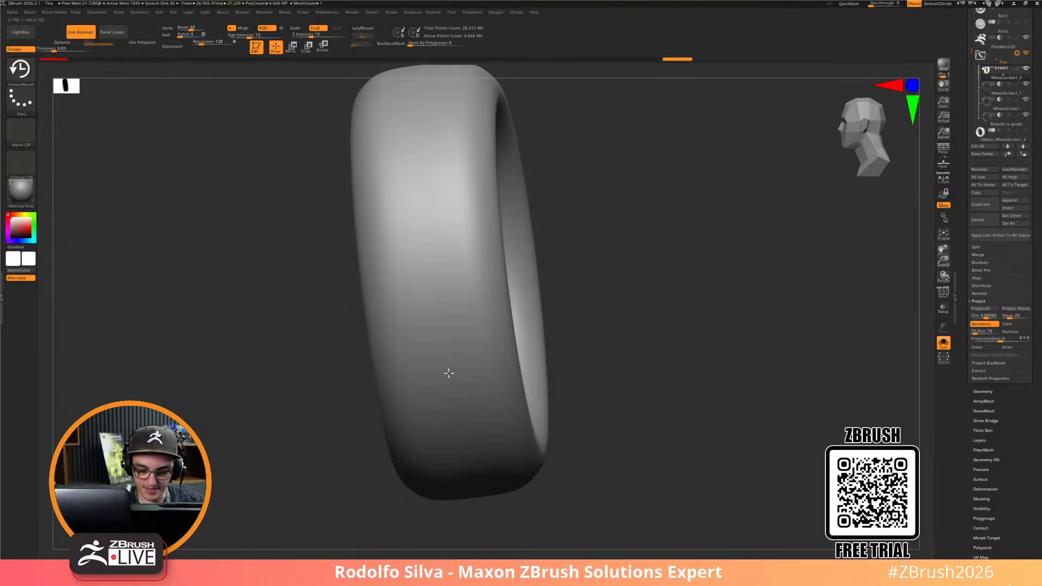
mouse_move(624, 363)
left_mouse_down()
mouse_move(633, 300)
mouse_move(519, 257)
left_mouse_up()
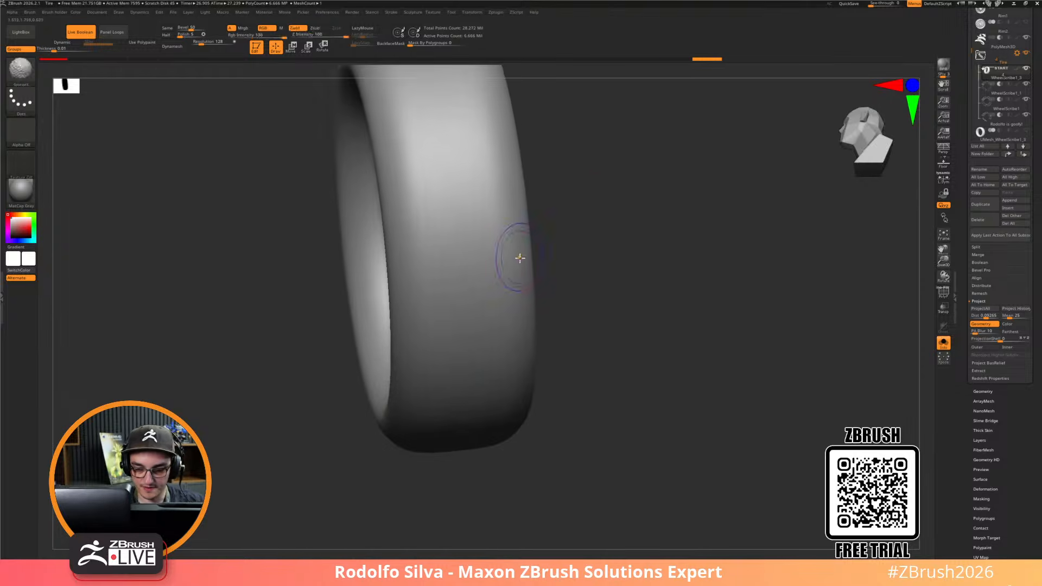
key("shift+f")
key("shift+f")
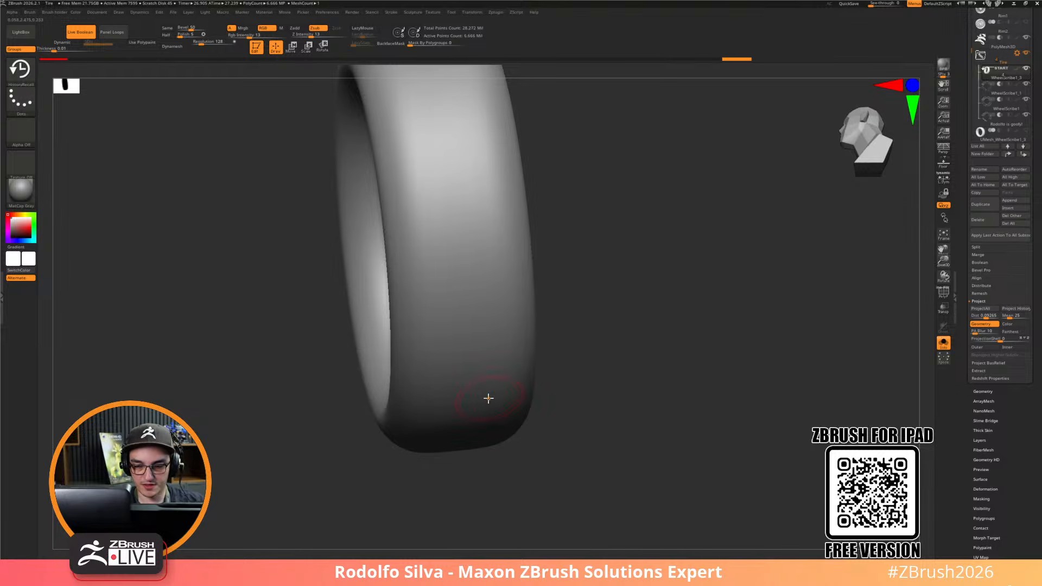
Brush over the outer tread with HistoryRecall around the tire to clear any remaining scribe marks
left_click_drag(727, 442, 708, 255)
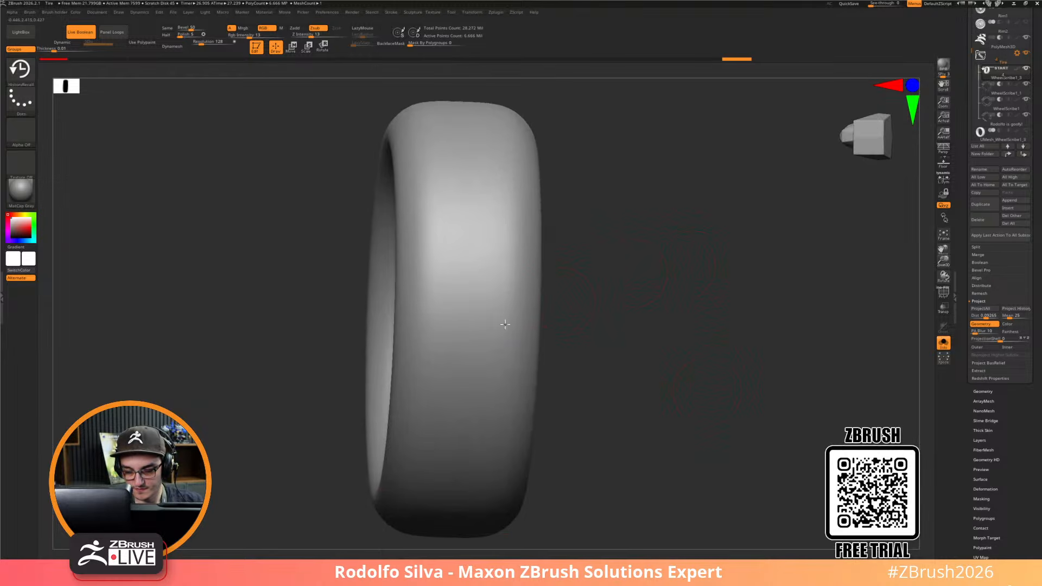
left_click(481, 448)
mouse_move(651, 304)
left_mouse_down()
mouse_move(658, 354)
mouse_move(637, 286)
left_mouse_up()
left_click(495, 480)
mouse_move(521, 463)
left_mouse_down()
mouse_move(660, 354)
mouse_move(640, 287)
left_mouse_up()
mouse_move(682, 400)
left_mouse_down()
mouse_move(735, 291)
mouse_move(638, 242)
left_mouse_up()
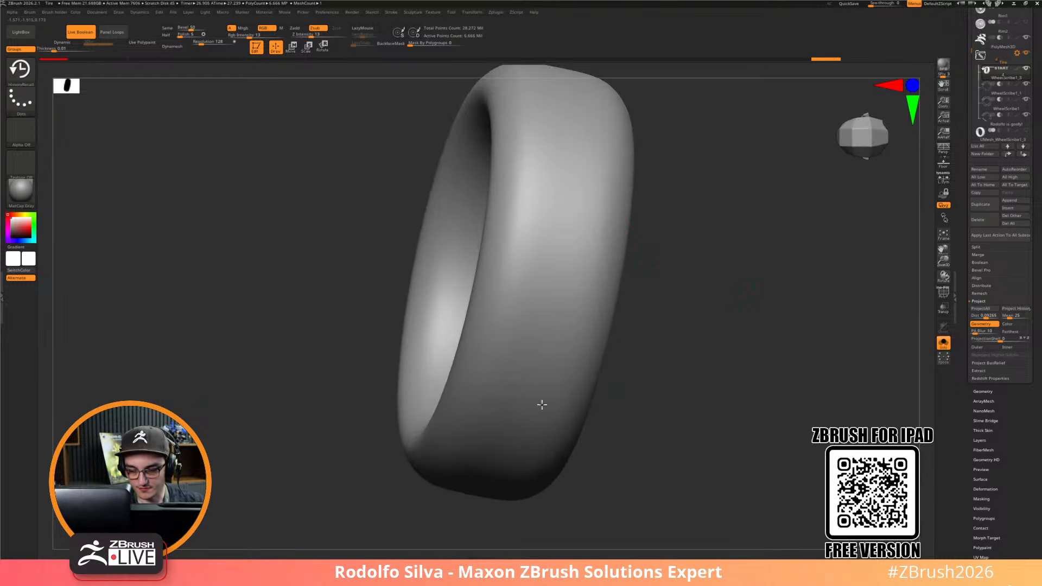
mouse_move(509, 387)
left_mouse_down()
mouse_move(691, 331)
mouse_move(658, 252)
left_mouse_up()
left_click_drag(652, 380, 532, 326)
left_click_drag(655, 365, 752, 442)
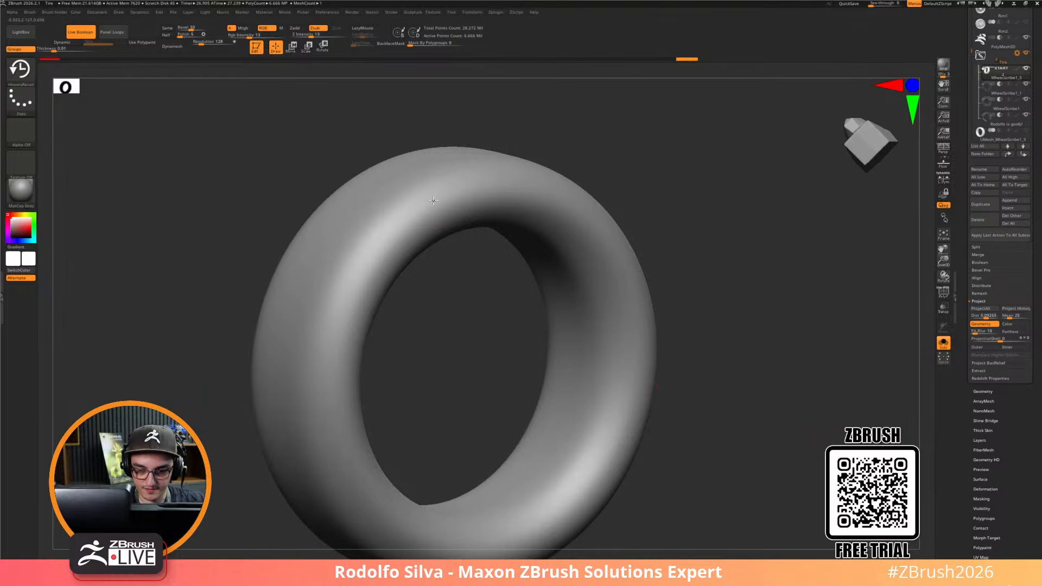
Examine the tire's wireframe and polygroups up close where the scribed grooves remain in the topology
left_click_drag(836, 420, 860, 391)
key("shift+f")
left_click_drag(618, 261, 751, 418, "alt")
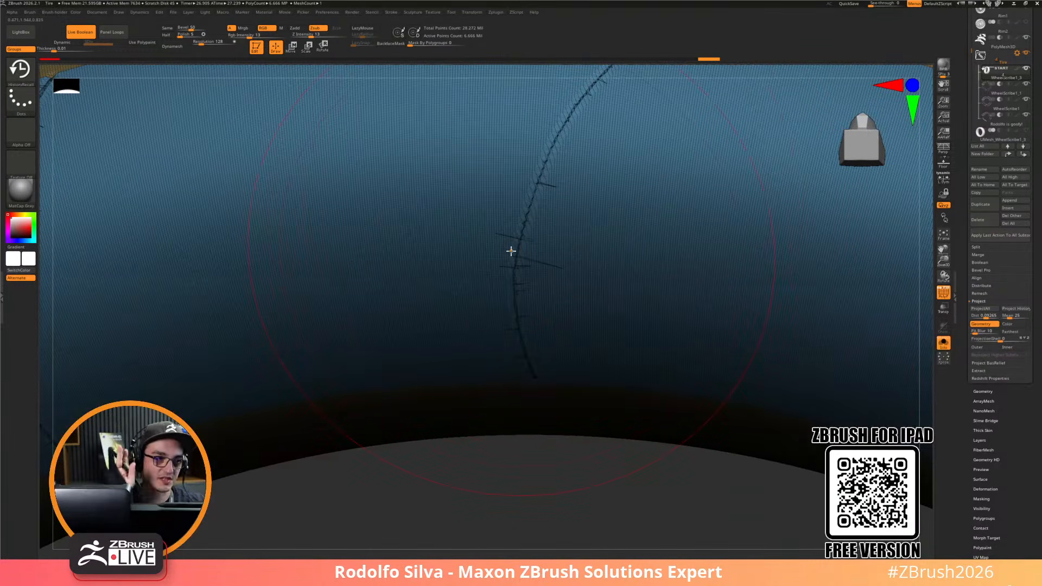
left_click_drag(598, 321, 566, 244, "alt")
key("shift")
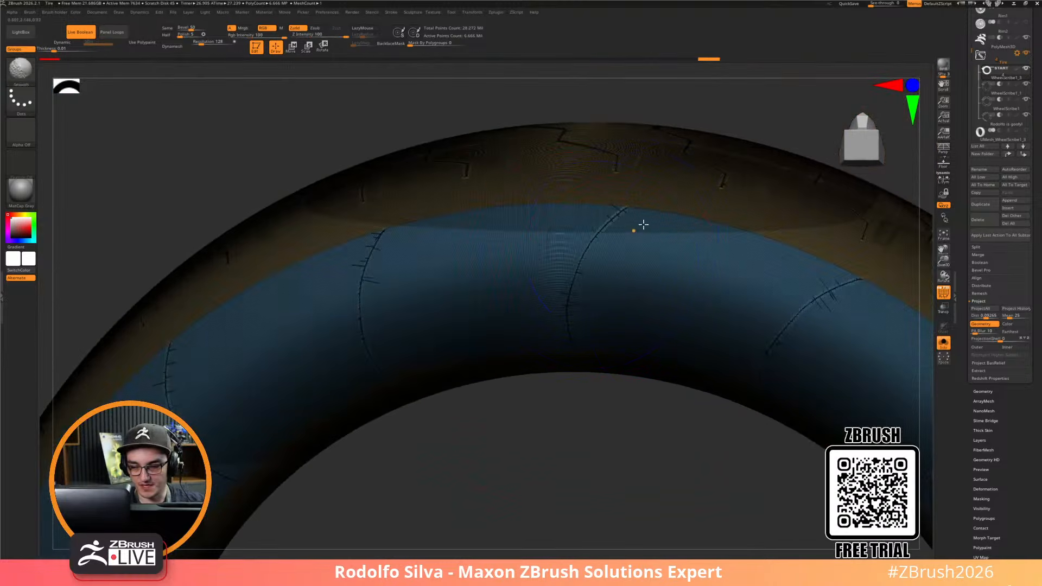
left_click_drag(584, 252, 698, 393, "alt")
right_click_drag(560, 341, 503, 158, "ctrl")
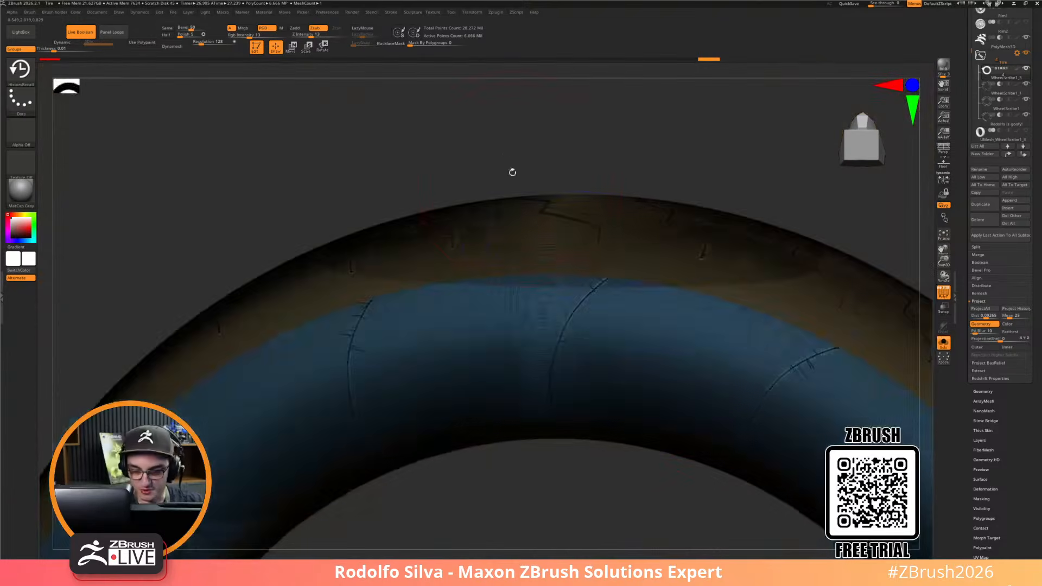
key("shift+f")
right_click_drag(726, 373, 796, 291, "ctrl")
key("shift+f")
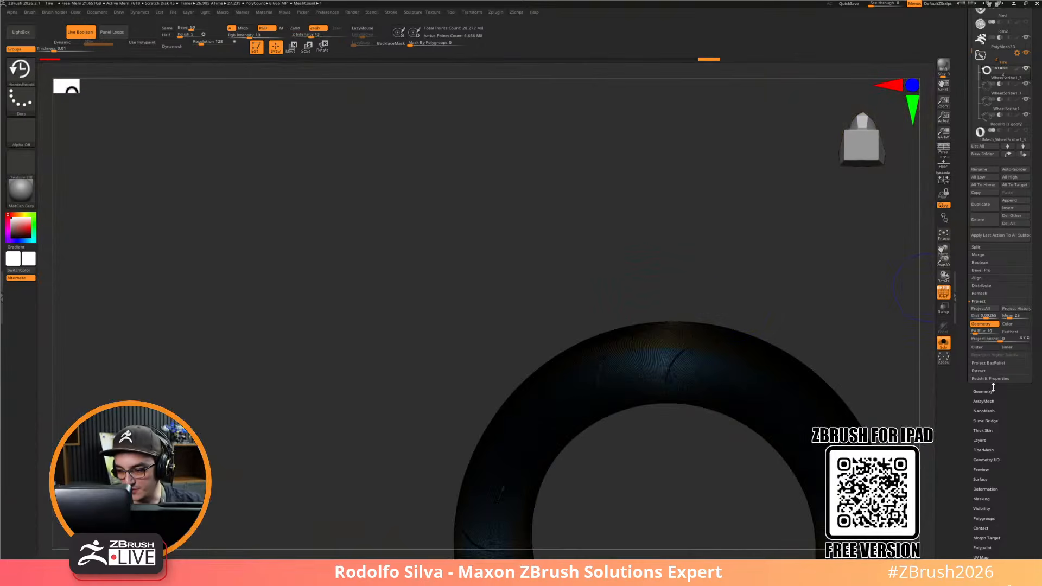
ZRemesh the tire with the Half polygon count option and Keep Groups enabled
left_click(983, 391)
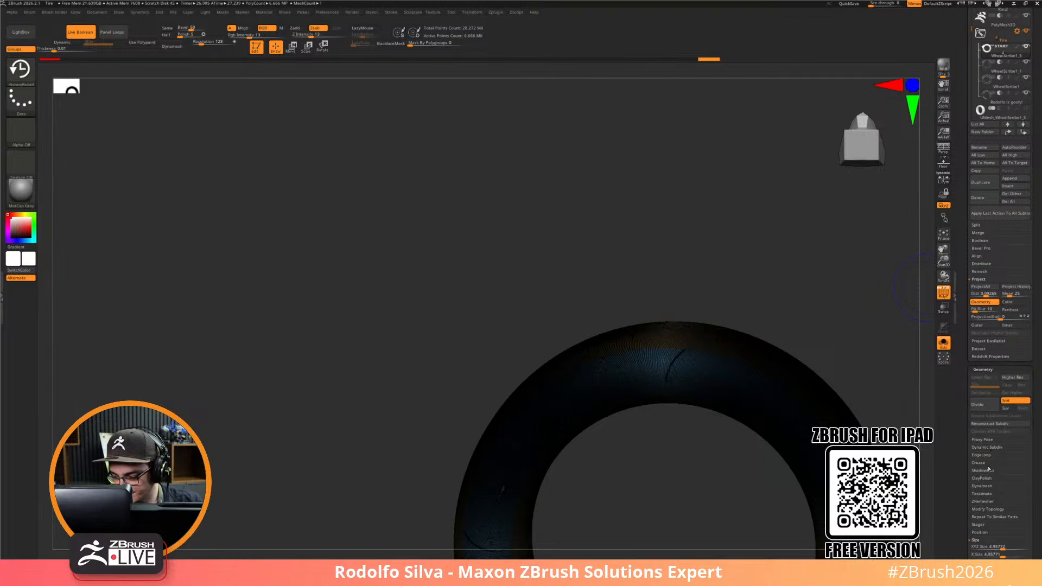
left_click(988, 503)
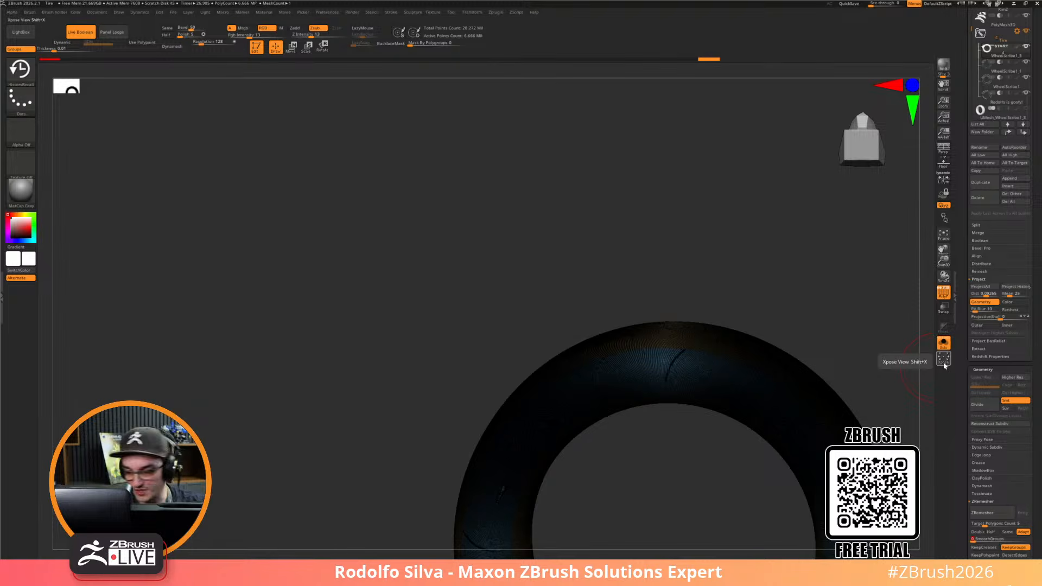
left_click_drag(962, 492, 963, 430)
left_click_drag(869, 424, 714, 325, "alt")
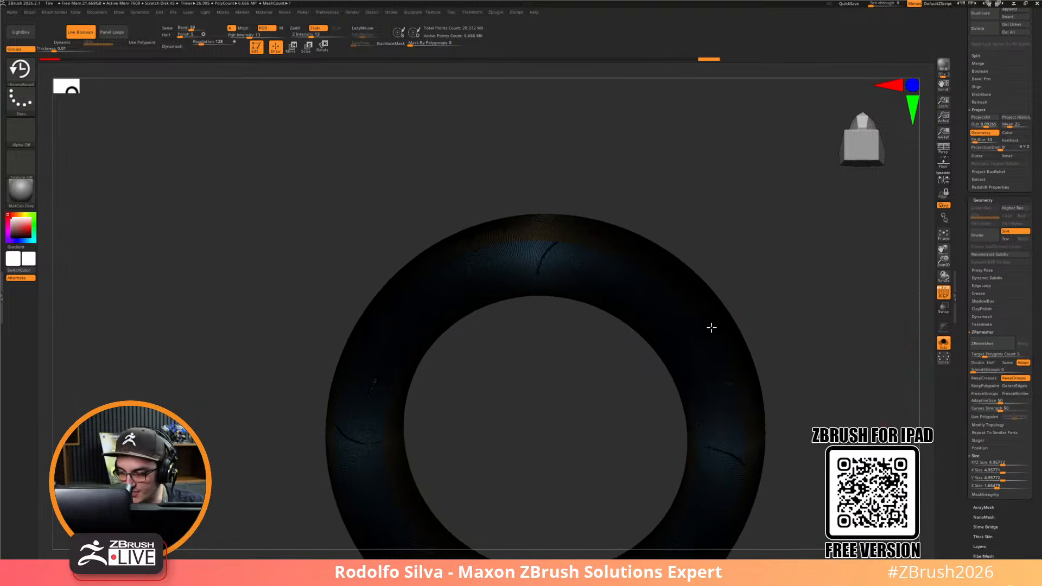
left_click(1009, 363)
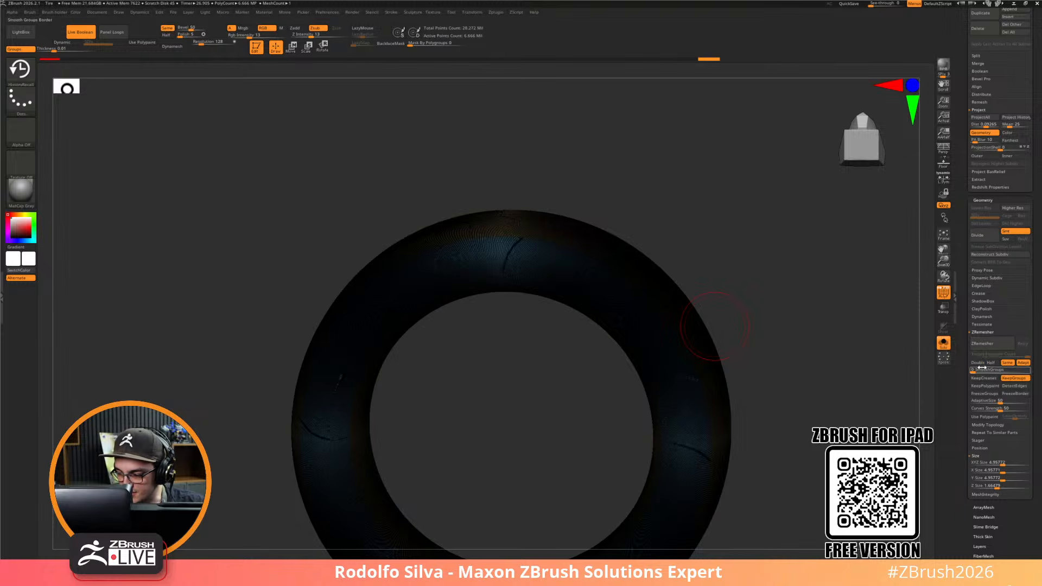
left_click(991, 362)
left_click(1001, 347)
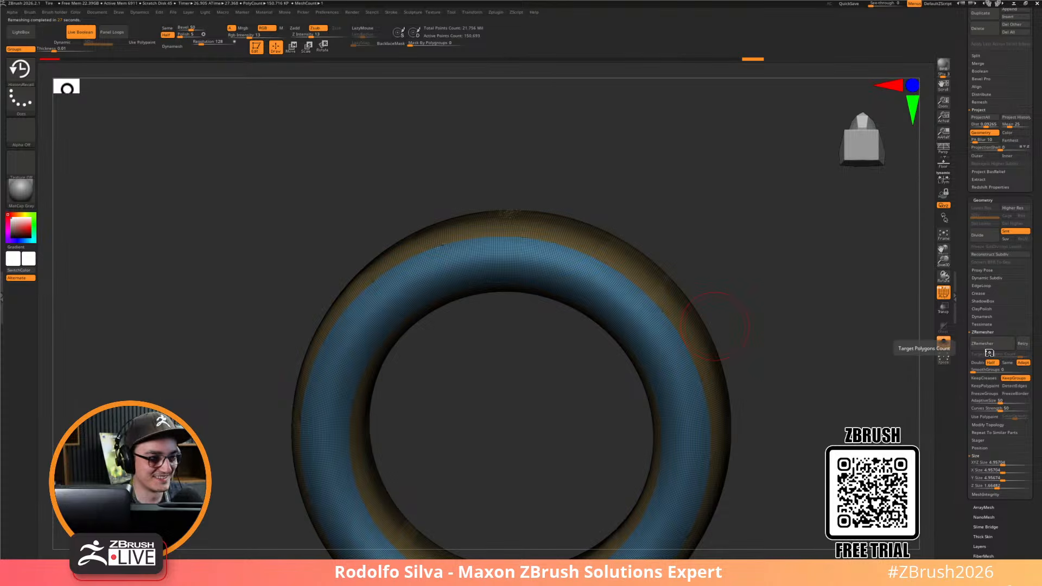
Raise the Smooth Groups border value and ZRemesh the tire again with the Same polygon count option
left_click_drag(798, 391, 800, 317)
right_click_drag(444, 239, 493, 328)
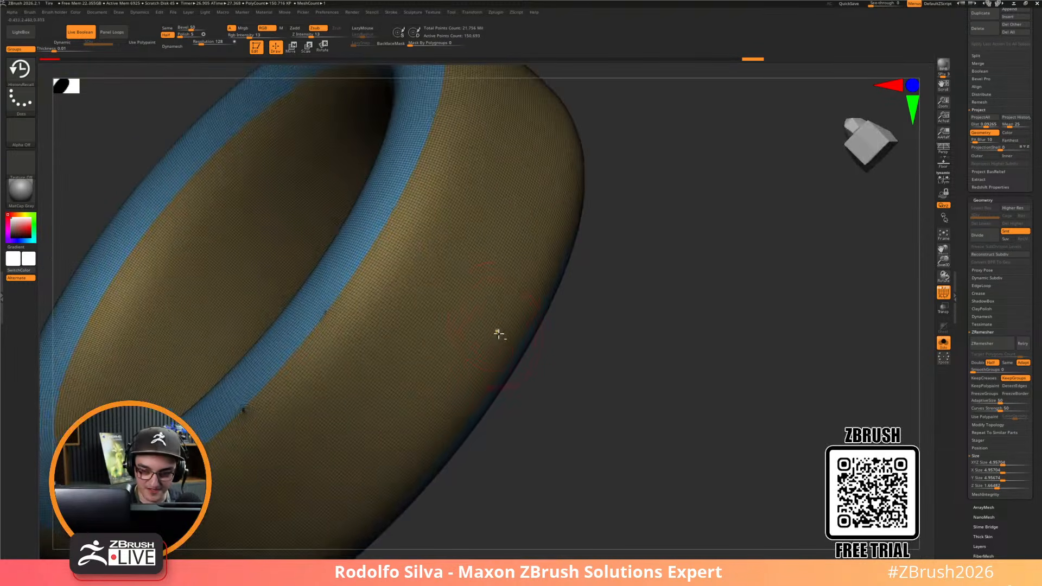
key("space")
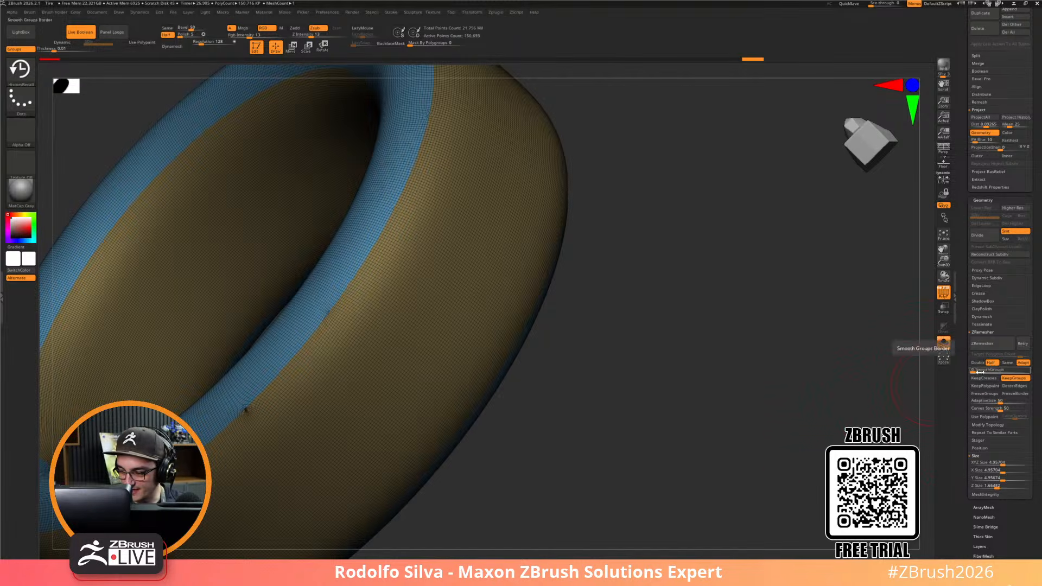
left_click(1007, 362)
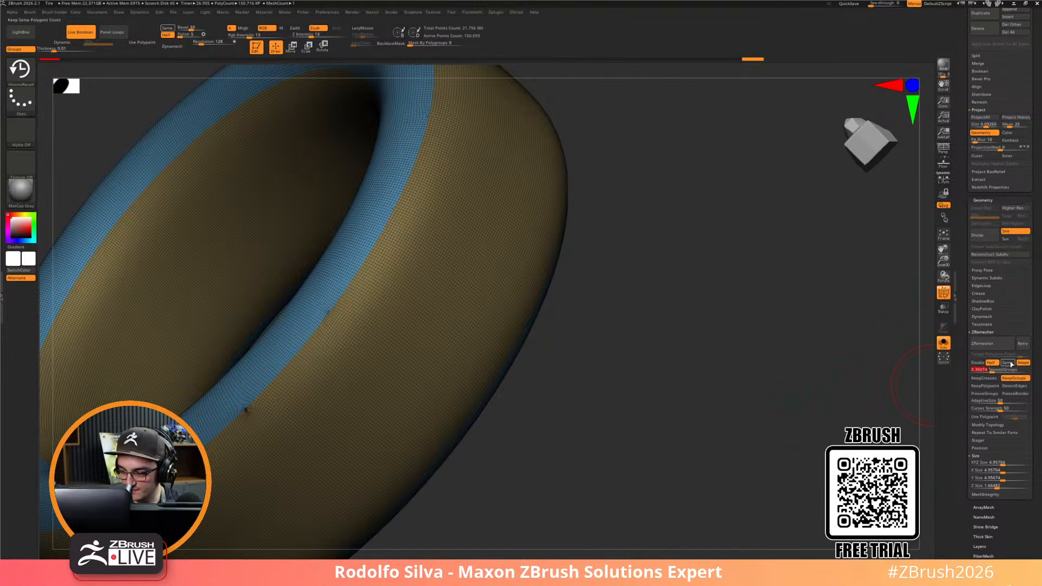
left_click(1004, 350)
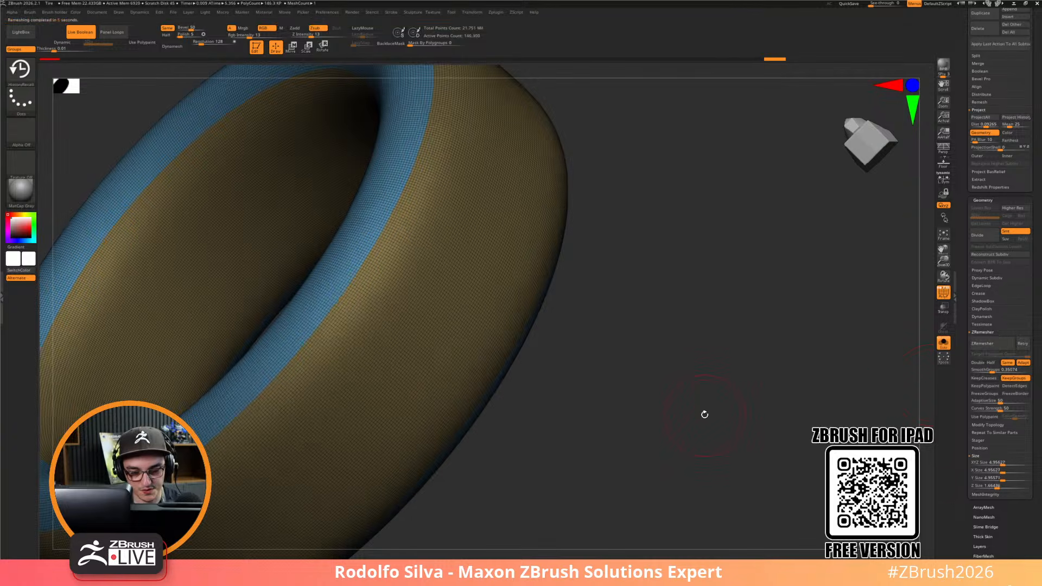
Examine the remeshed tire's topology and polygroup borders from several angles, toggling the polyframe display
key("f")
left_click_drag(695, 353, 722, 446)
key("shift+f")
key("shift+f")
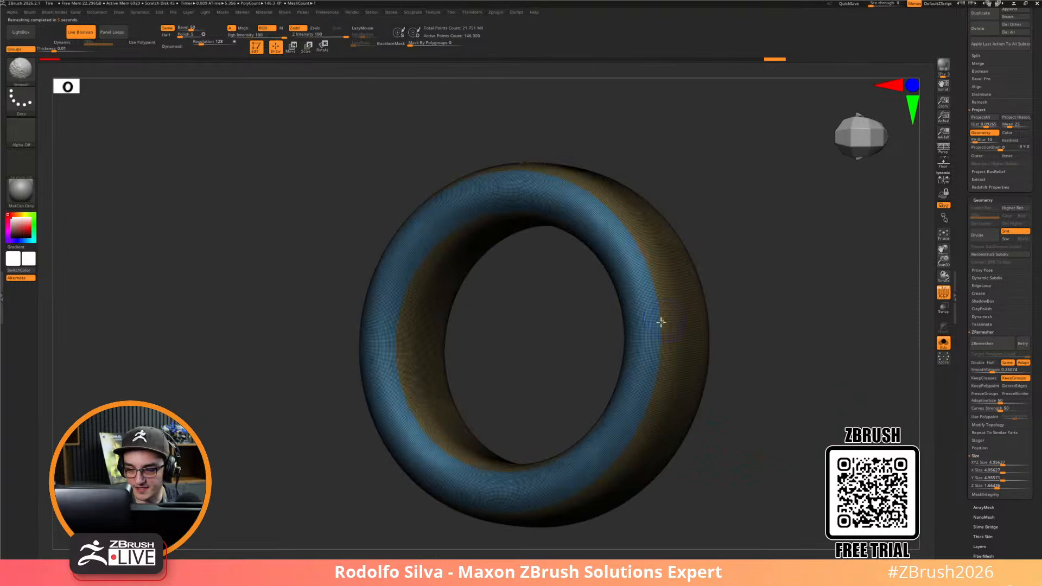
key("shift+f")
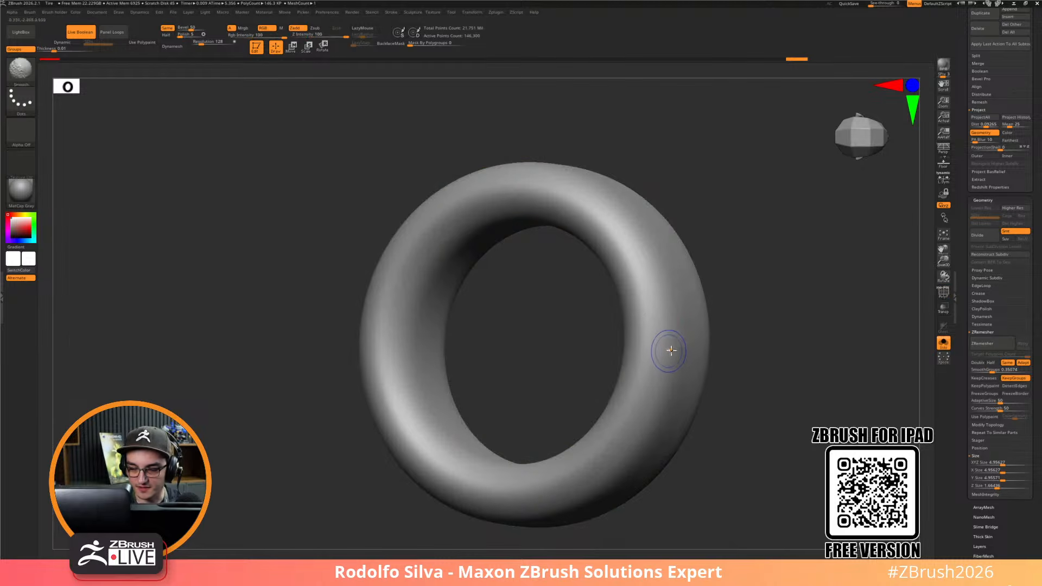
key("shift+f")
left_click_drag(665, 358, 770, 444)
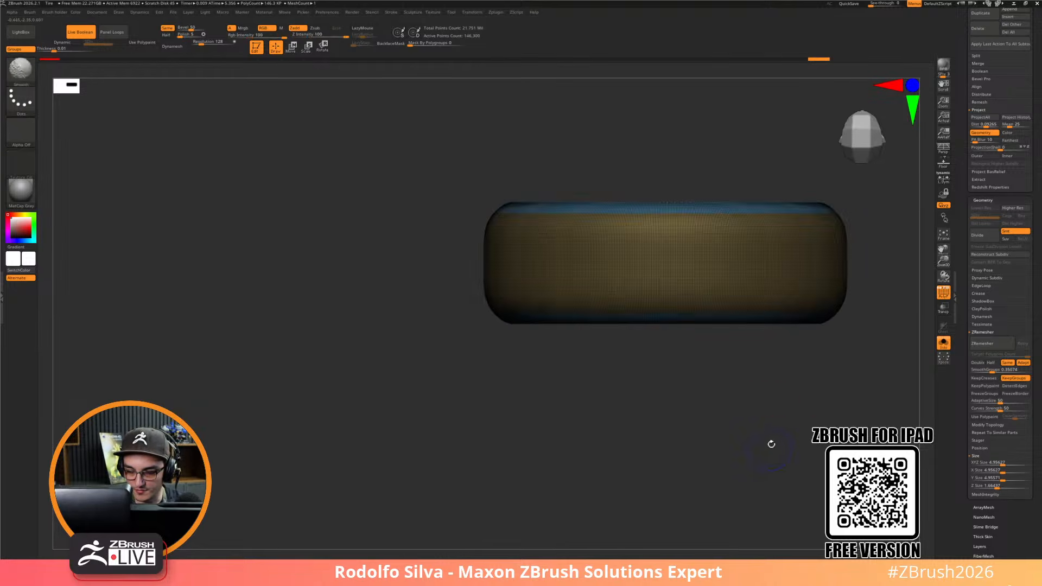
left_click_drag(664, 310, 701, 315)
mouse_move(709, 364)
left_mouse_down()
mouse_move(720, 400)
mouse_move(758, 397)
left_mouse_up()
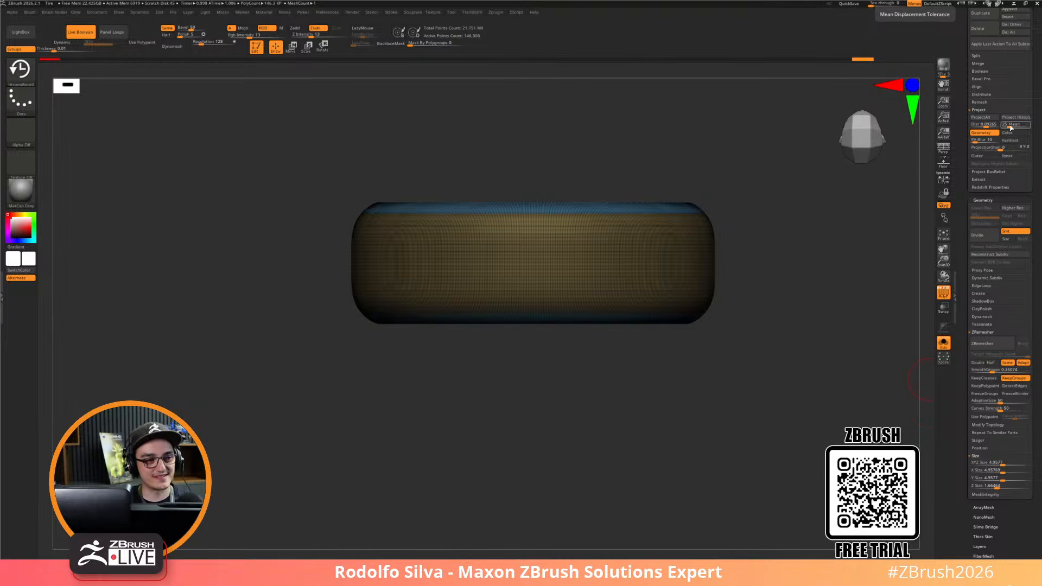
Turn off the polyframe display and exit solo mode to show the complete wheel in perspective
left_click_drag(852, 388, 689, 441)
key("shift+f")
key("alt+s")
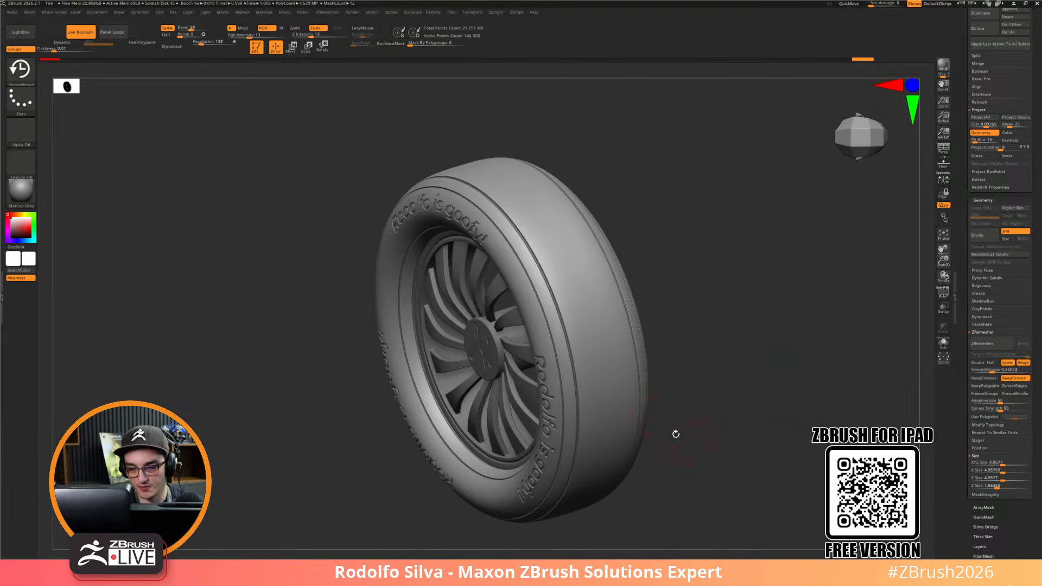
Select the Chisel brush for the tire and set its LazySnap to 20
left_click_drag(640, 216, 604, 353)
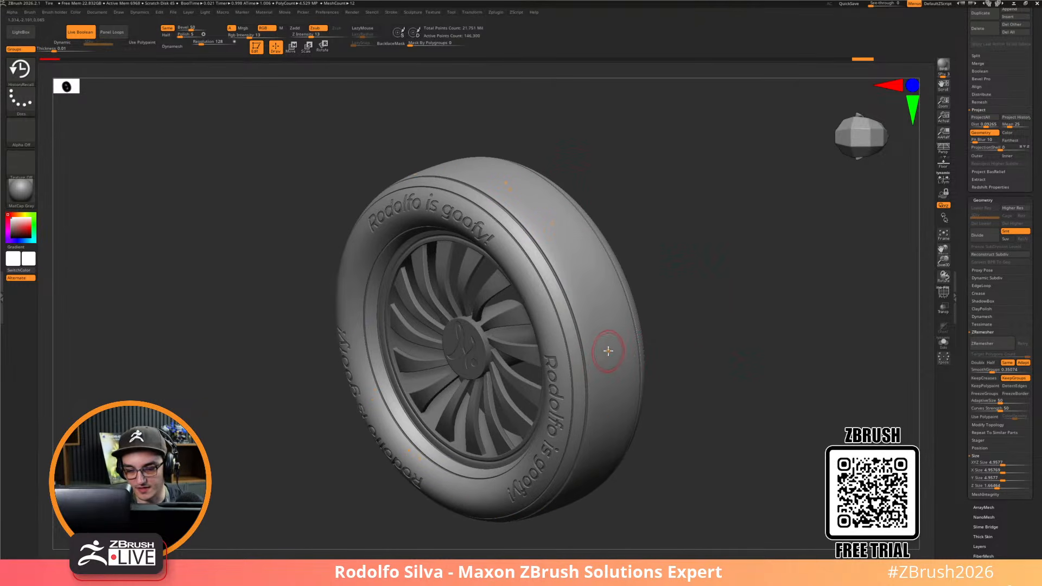
left_click_drag(708, 376, 713, 212)
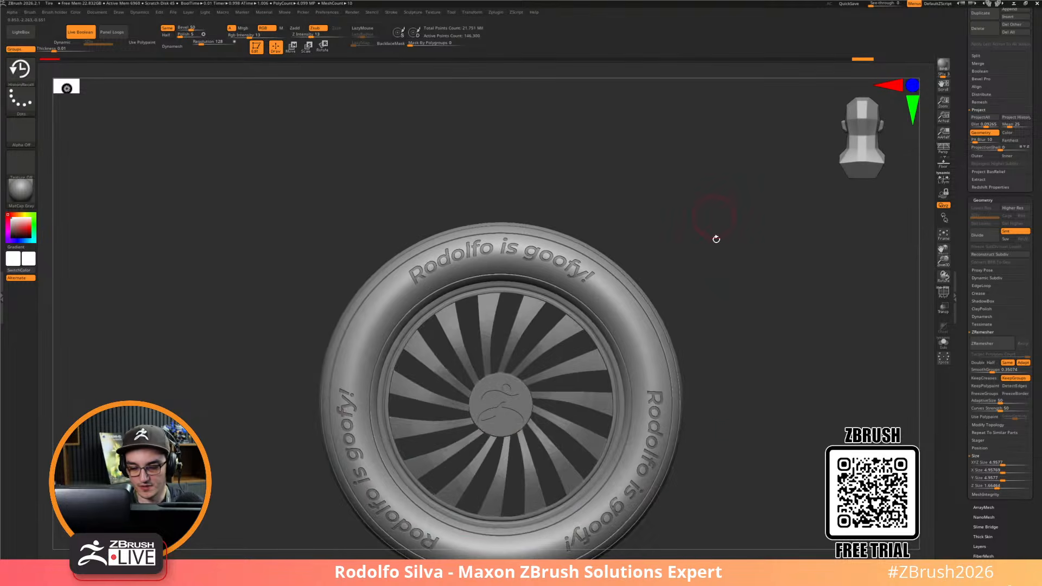
mouse_move(760, 374)
left_mouse_down()
mouse_move(749, 395)
mouse_move(777, 393)
mouse_move(787, 407)
mouse_move(751, 428)
mouse_move(767, 391)
left_mouse_up()
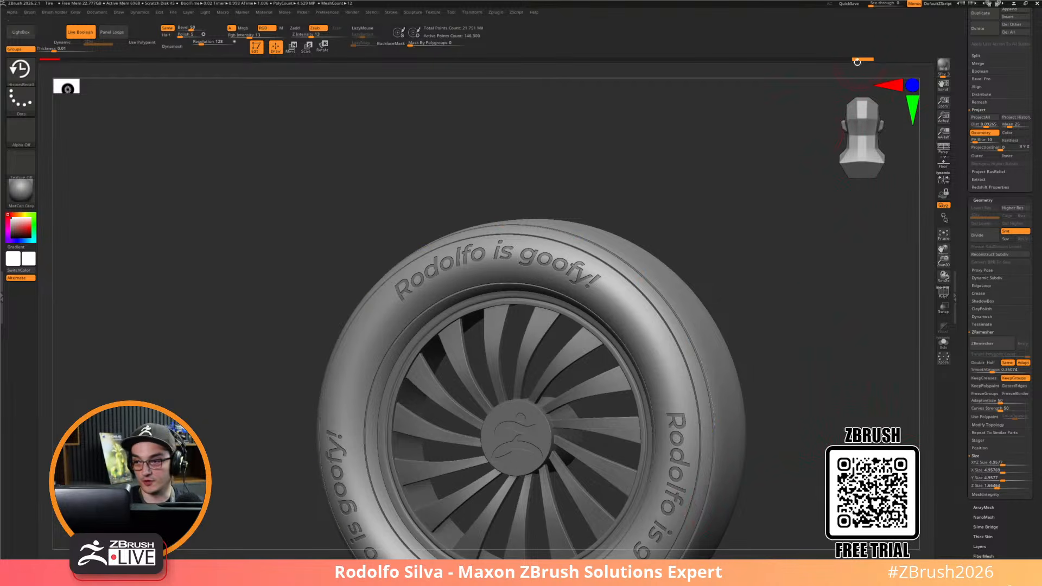
key("ctrl")
mouse_move(819, 494)
left_mouse_down()
mouse_move(819, 461)
mouse_move(808, 462)
left_mouse_up()
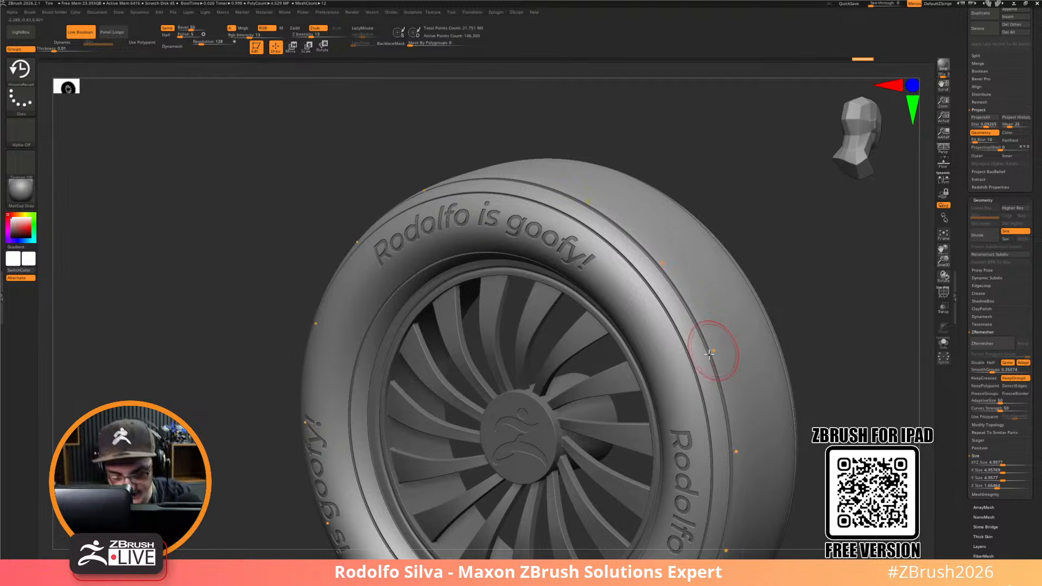
key("b")
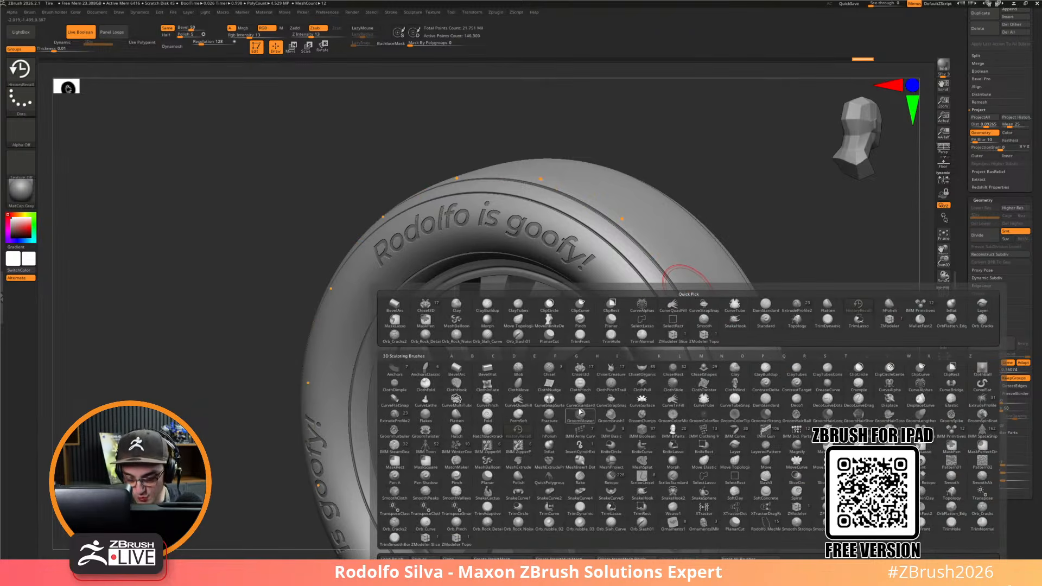
left_click(550, 371)
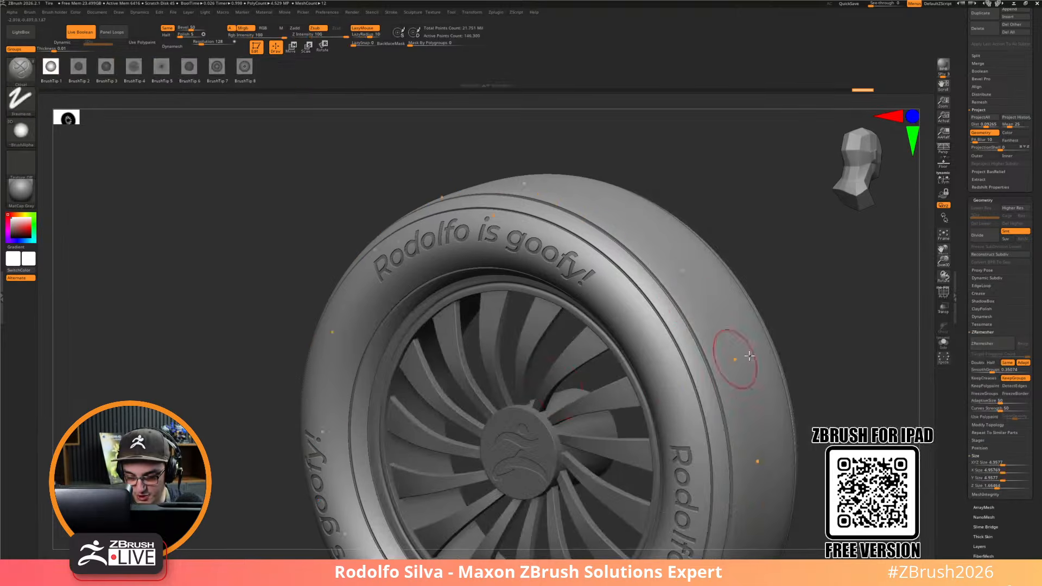
left_click(362, 46)
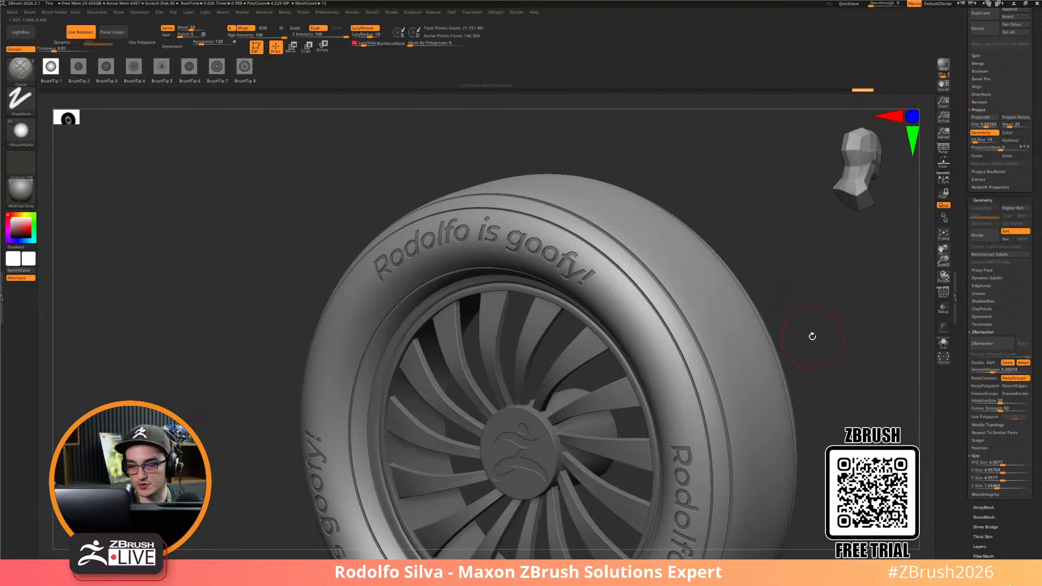
Subdivide the tire up to level 4, checking its mesh density with the polyframe display
key("shift+f")
left_click_drag(846, 358, 867, 391, "alt")
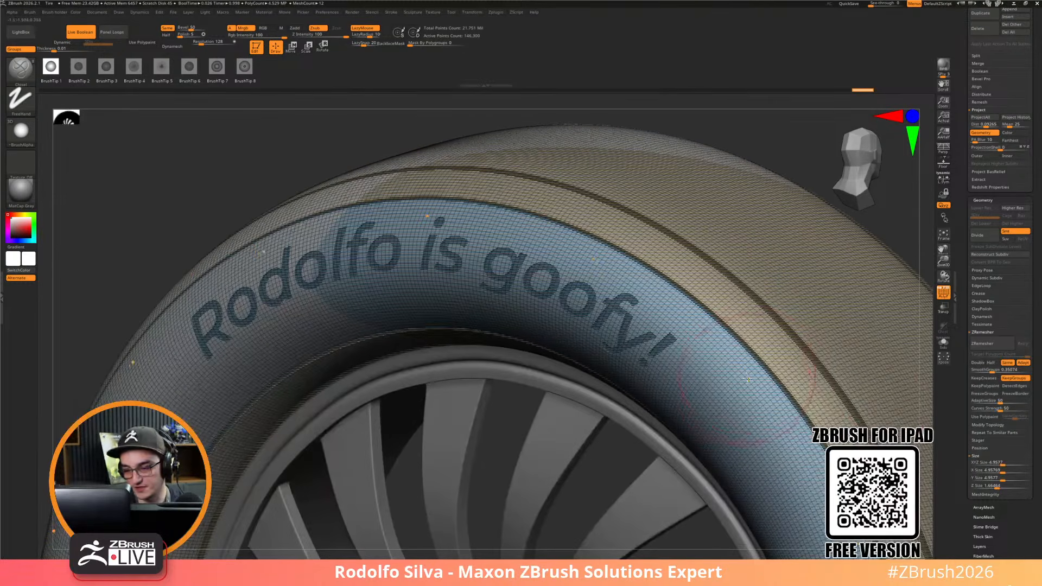
key("shift+f")
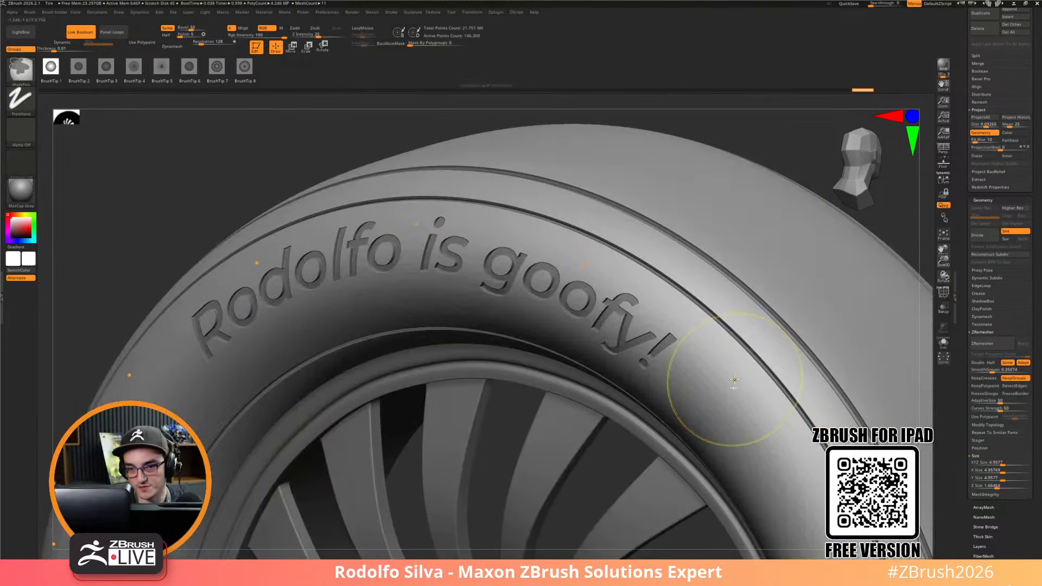
key("ctrl+d")
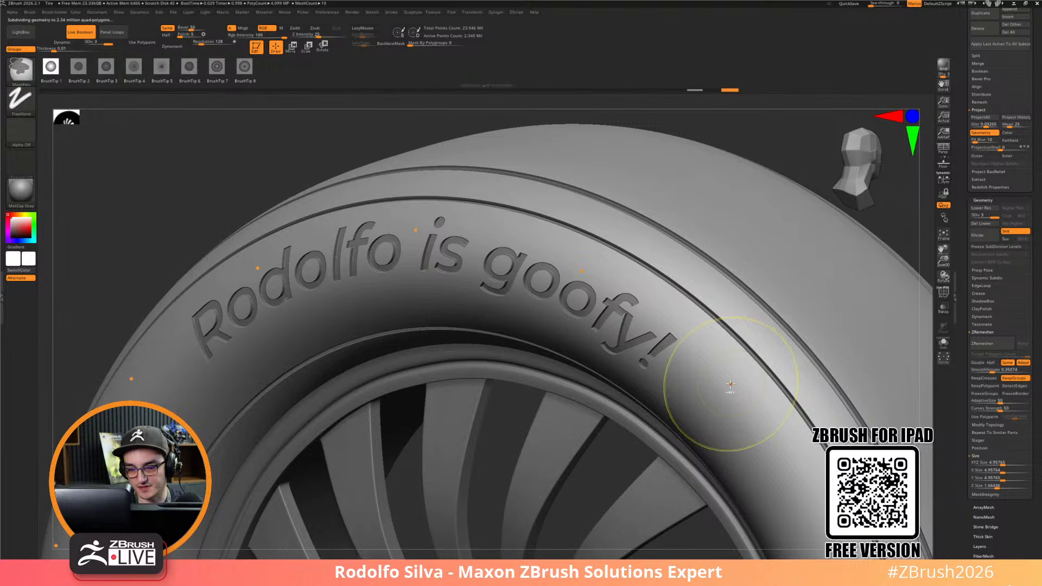
key("ctrl+d")
key("shift+f")
Try a Chisel stroke with a small draw size across the sidewall beside the lettering, and undo it
key("s")
left_click_drag(718, 368, 716, 368)
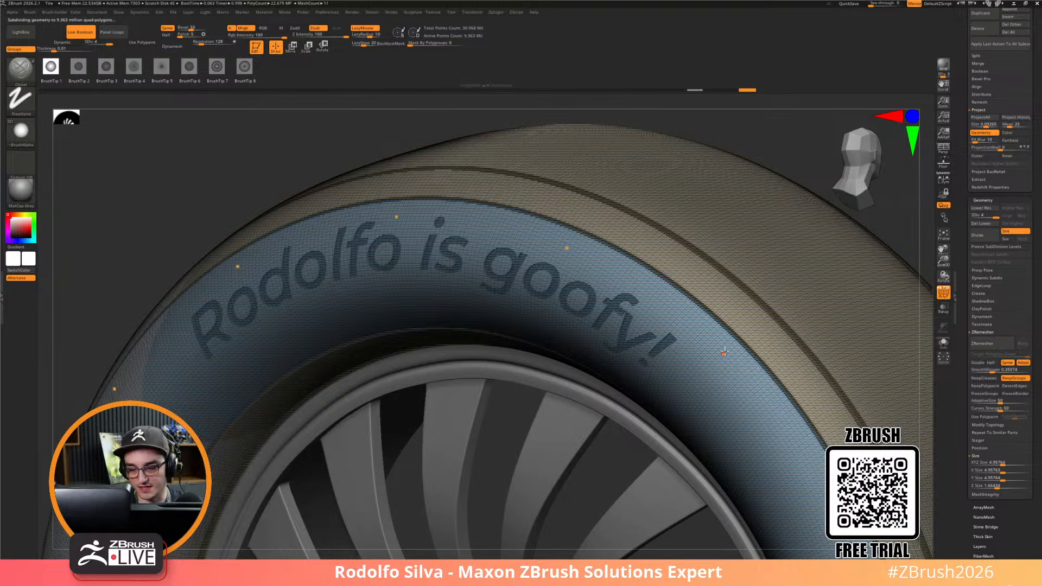
key("shift+f")
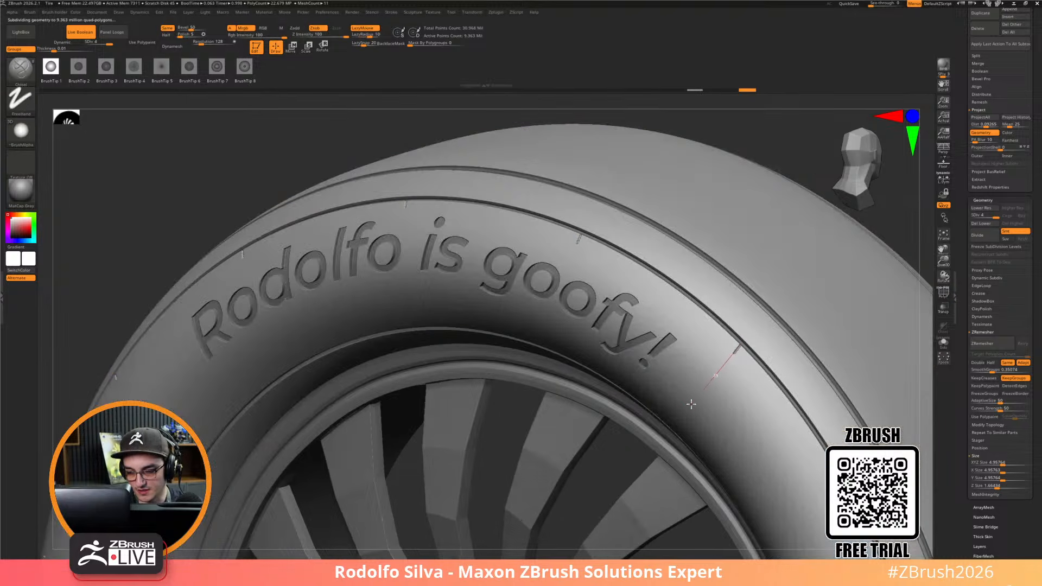
left_click_drag(671, 432, 672, 434)
right_click_drag(732, 374, 791, 456, "ctrl")
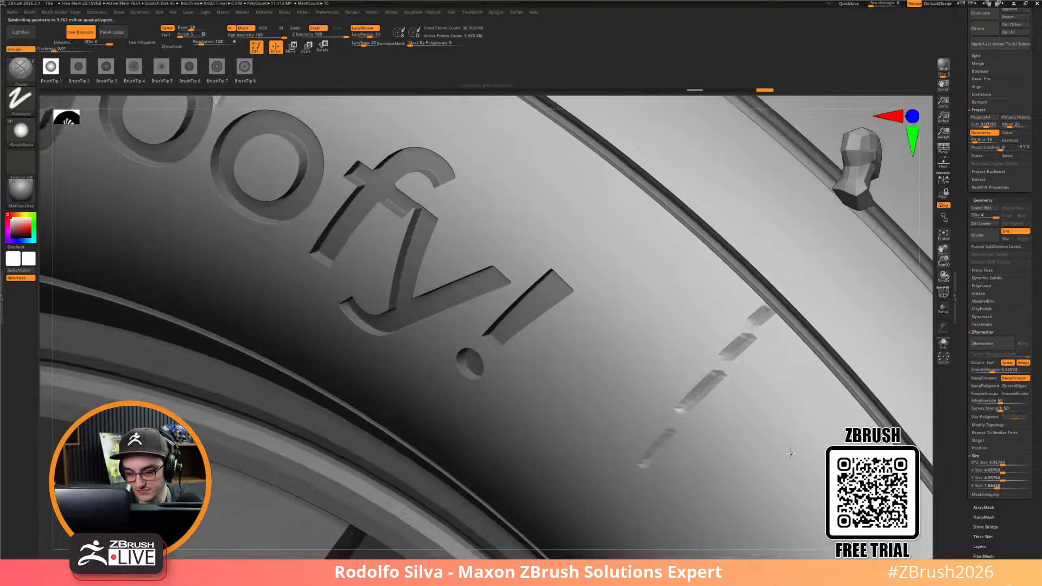
key("shift+f")
key("ctrl+z")
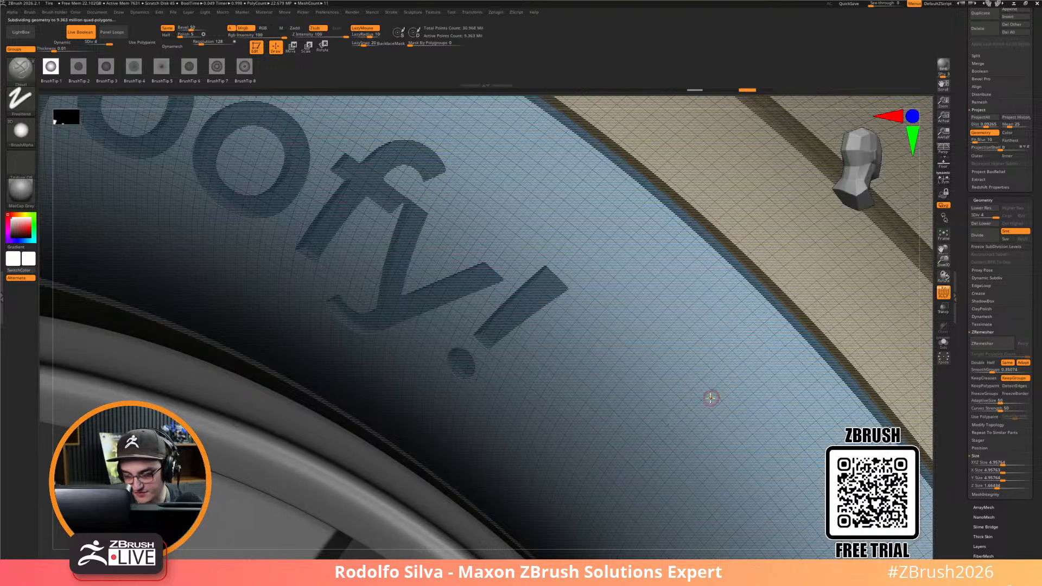
right_click_drag(743, 342, 715, 290, "ctrl")
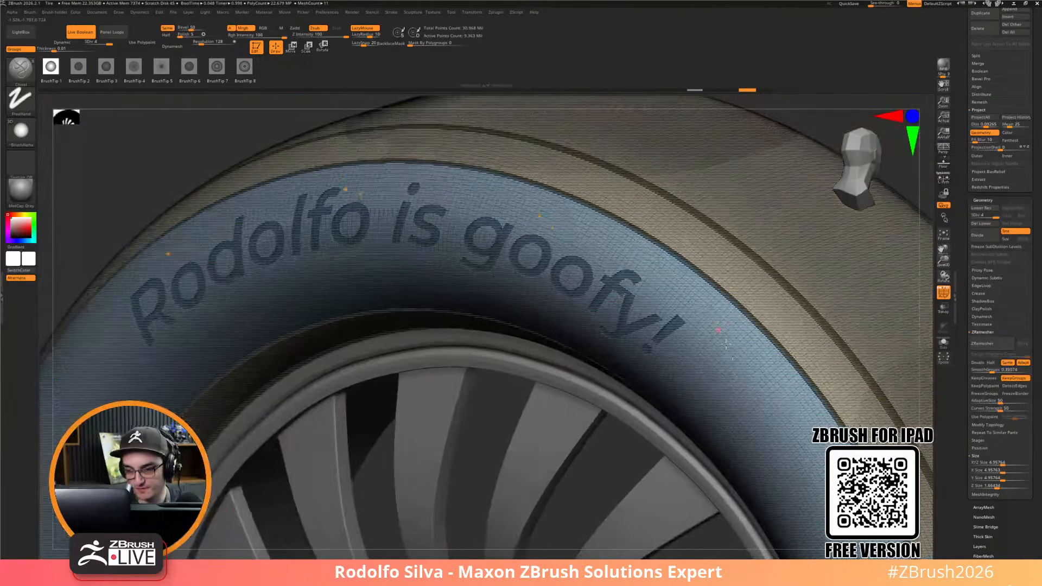
Compare the tire's subdivision levels by stepping down from level 4 and back up with the polyframe shown
key("shift+d")
key("shift+d")
key("shift+d")
mouse_move(748, 379)
right_mouse_down()
mouse_move(734, 405)
mouse_move(751, 390)
right_mouse_up()
key("d")
key("d")
key("d")
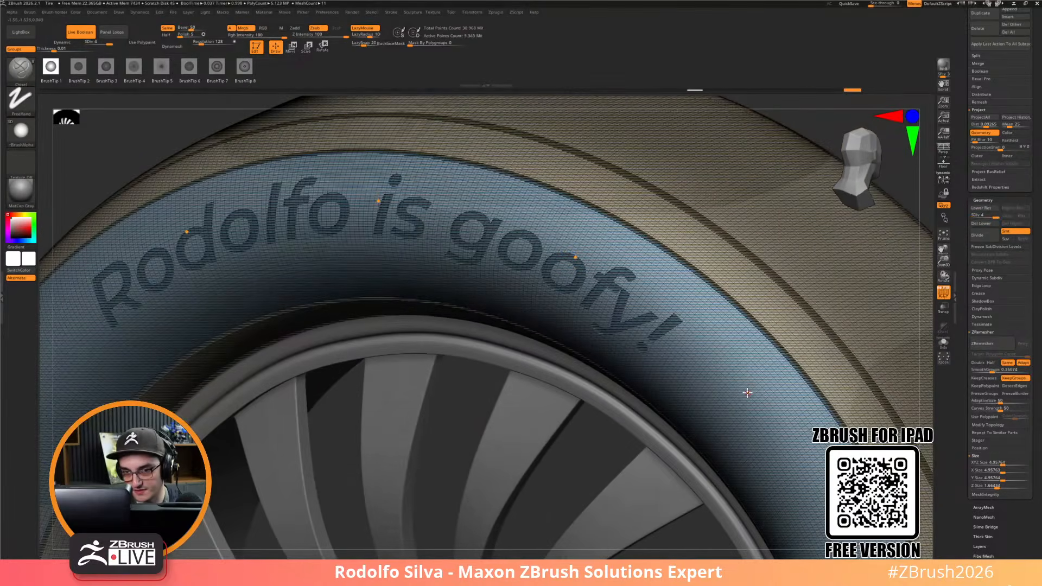
Hide the polyframe, adjust the draw size and test another Chisel groove across the sidewall before undoing it
key("shift+f")
key("s")
mouse_move(766, 342)
left_mouse_down()
mouse_move(691, 433)
mouse_move(702, 421)
left_mouse_up()
mouse_move(757, 395)
right_mouse_down()
mouse_move(778, 420)
mouse_move(716, 326)
right_mouse_up()
key("ctrl+z")
right_click_drag(723, 370, 620, 310, "alt")
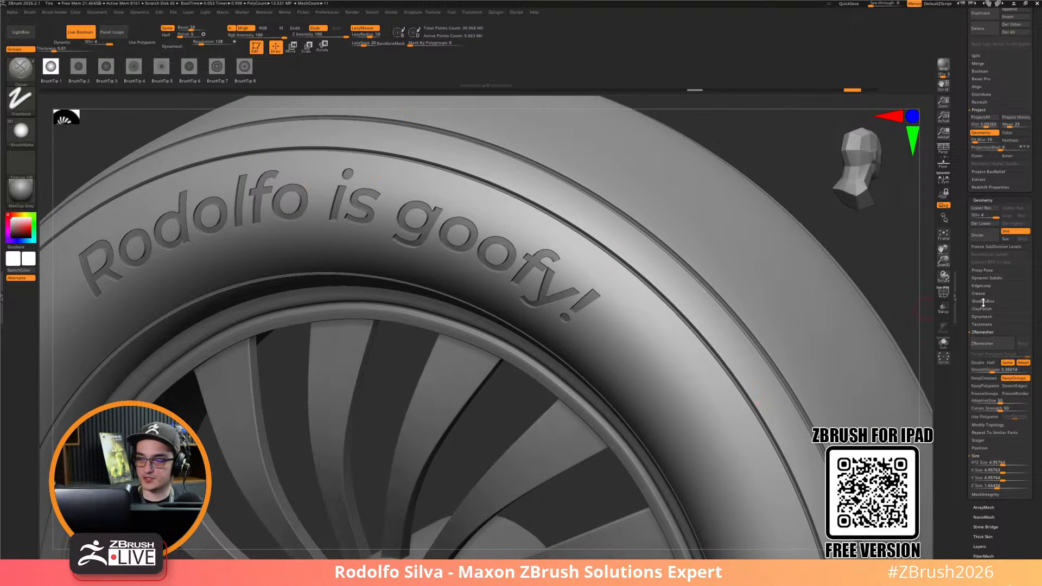
Delete the tire's lower subdivision levels and try toggling the stroke's LazyMouse and Sculptris Pro modes
left_click(998, 224)
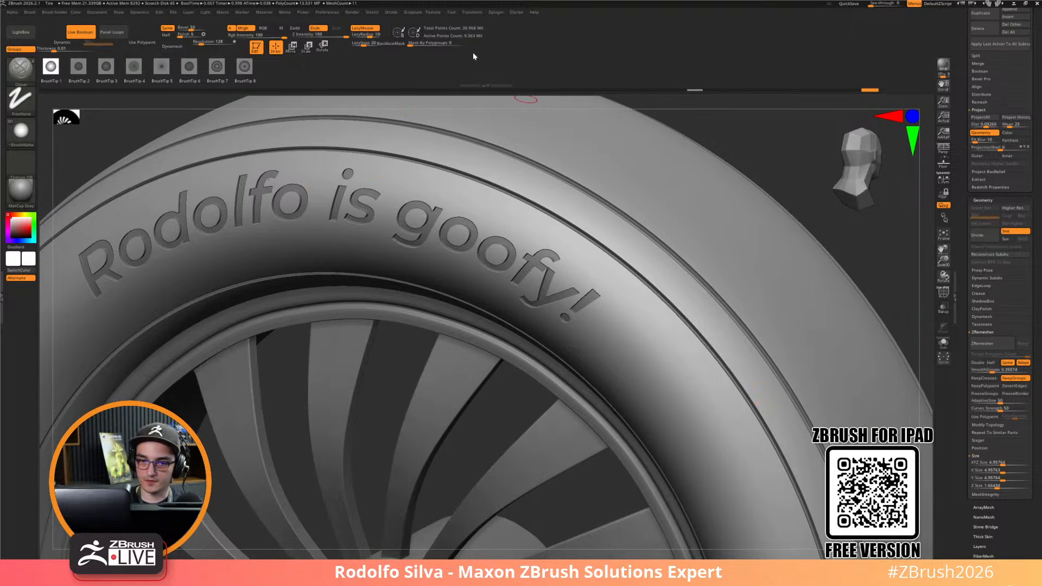
left_click(393, 12)
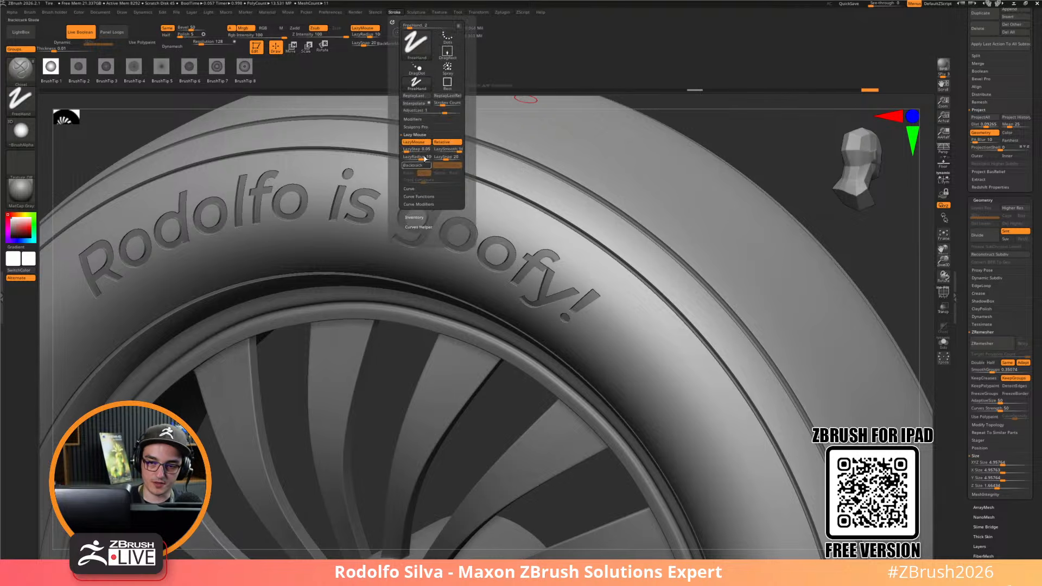
left_click(415, 127)
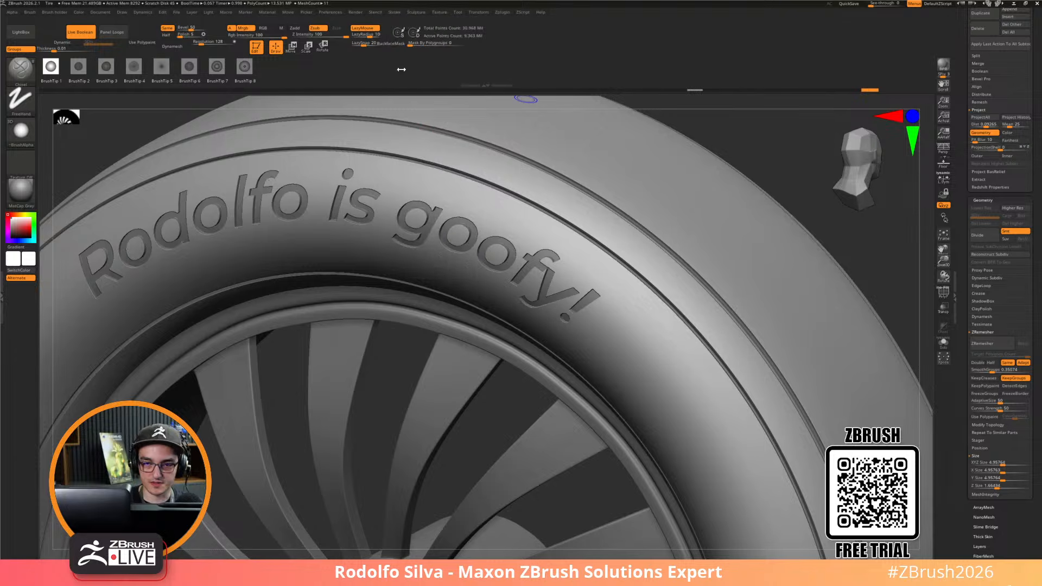
left_click(394, 12)
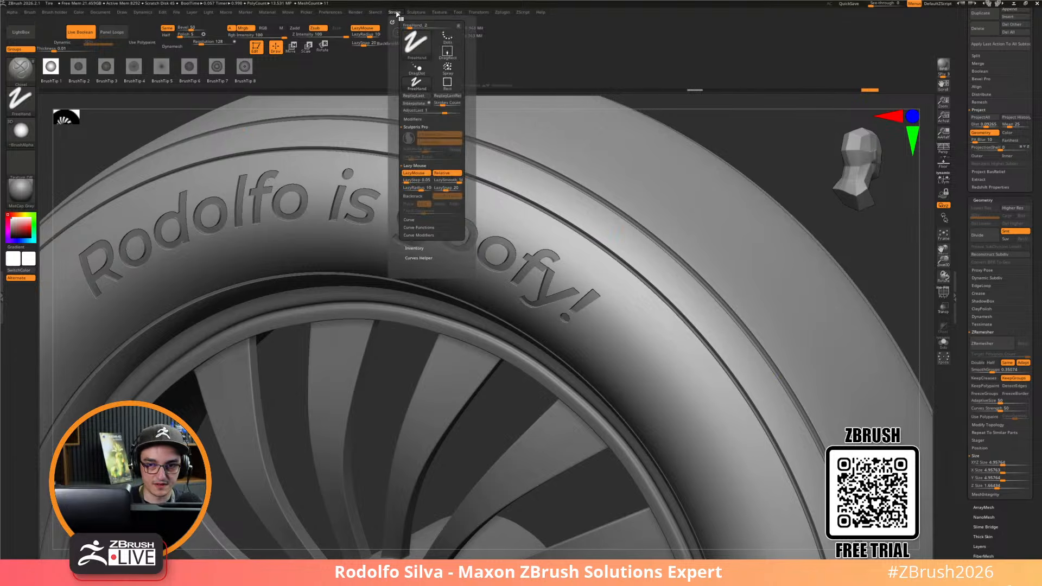
left_click(429, 173)
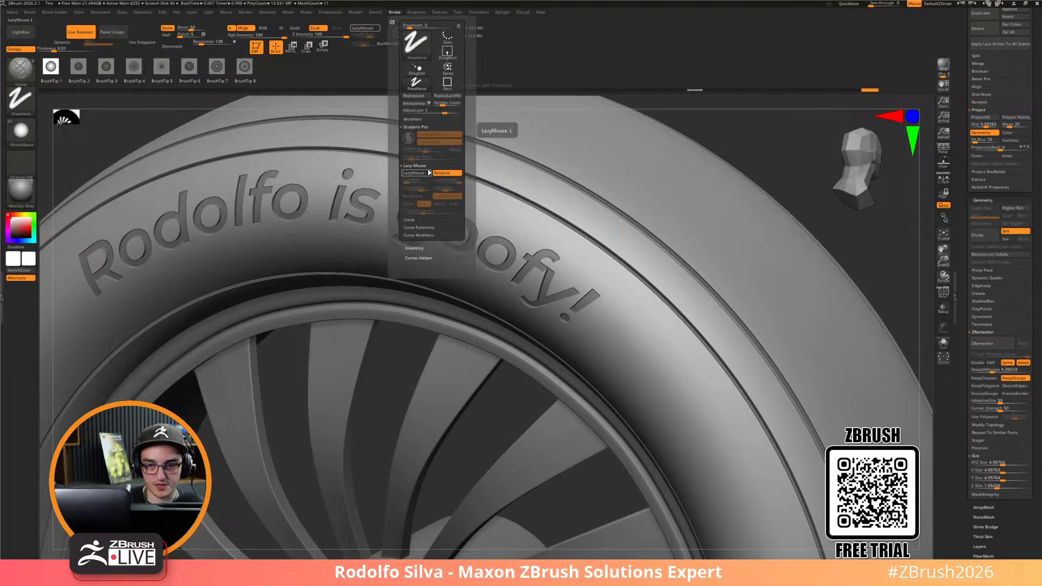
left_click(426, 173)
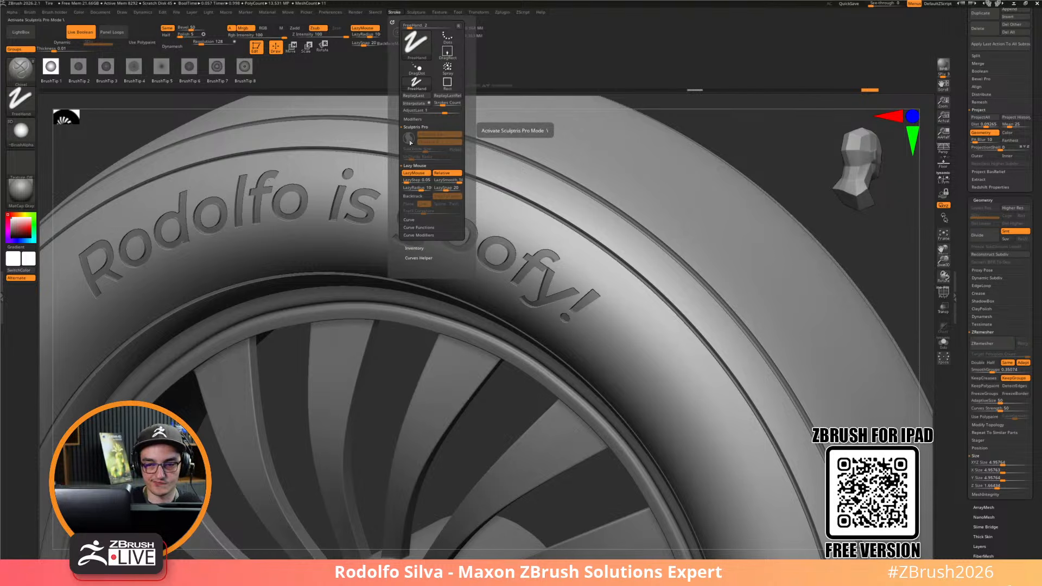
left_click(409, 144)
left_click(410, 144)
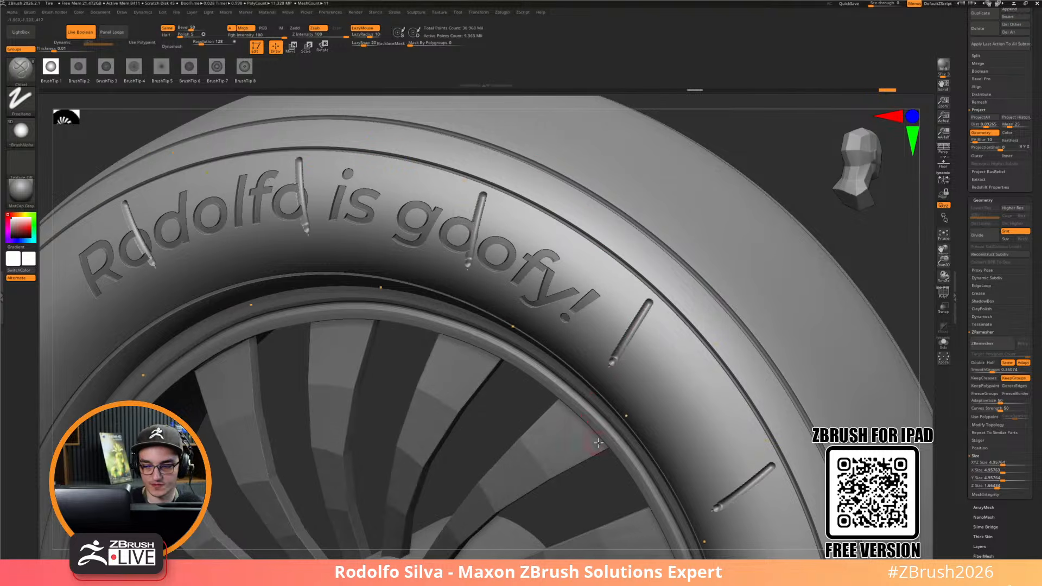
Raise the DynaMesh resolution, convert the tire to DynaMesh and check its density with the polyframe display
left_click_drag(895, 289, 803, 244, "alt")
left_click(223, 46)
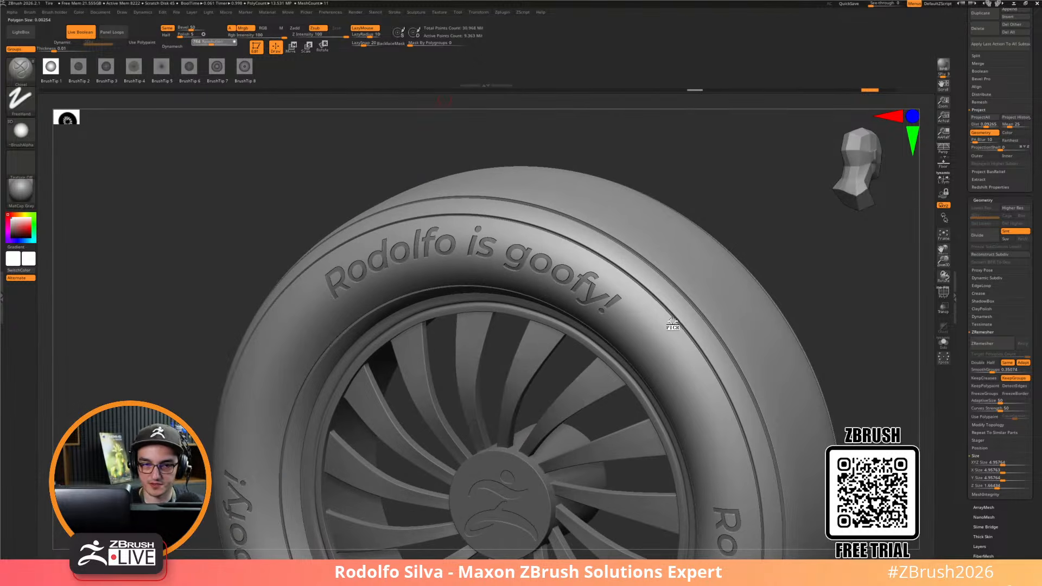
left_click_drag(214, 42, 219, 44)
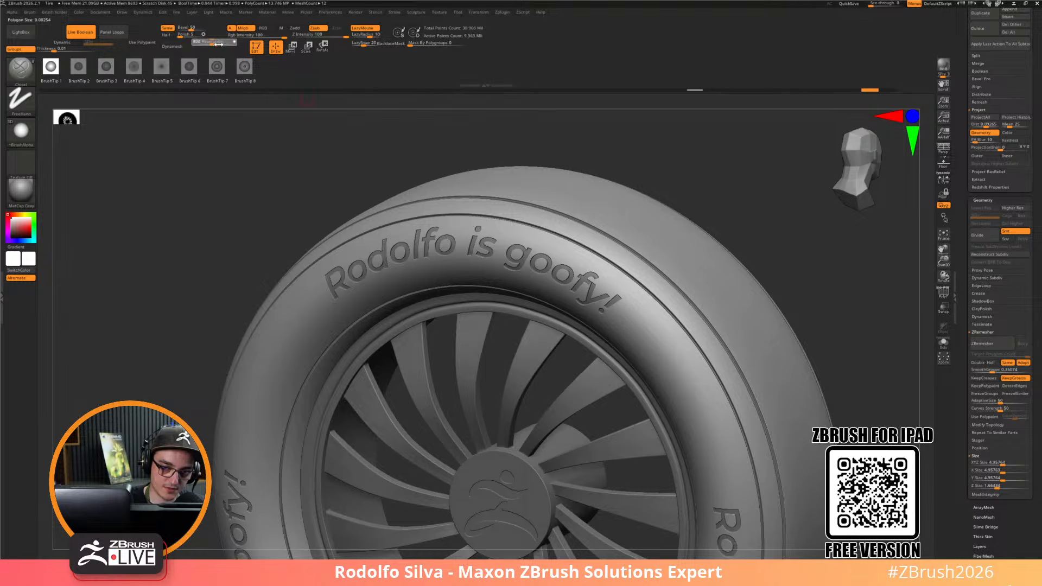
left_click_drag(389, 80, 302, 73)
left_click(175, 46)
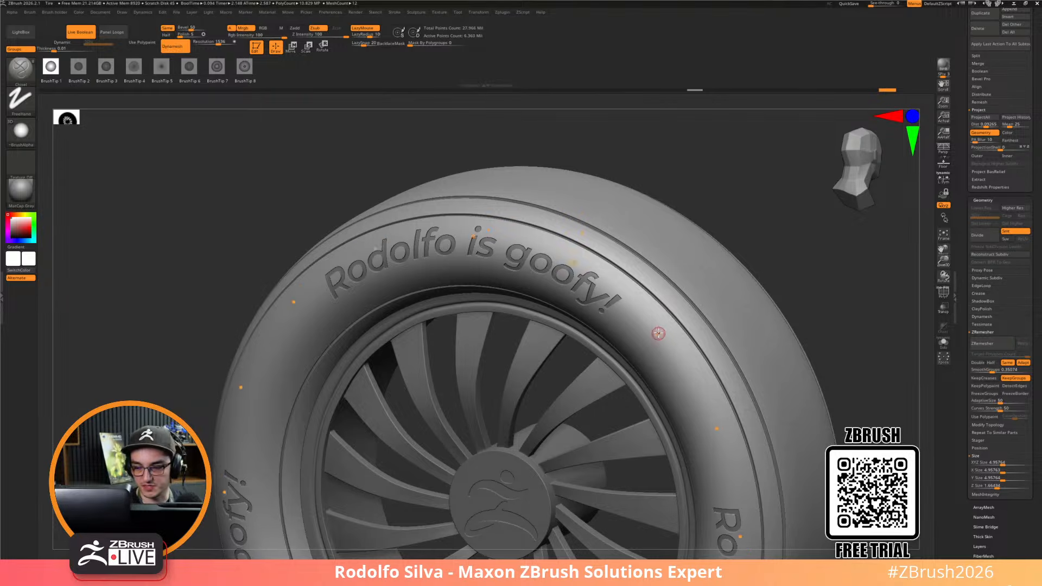
mouse_move(658, 333)
right_mouse_down("ctrl")
mouse_move(674, 348)
mouse_move(680, 421)
mouse_move(672, 325)
right_mouse_up("ctrl")
key("shift+f")
key("shift+f")
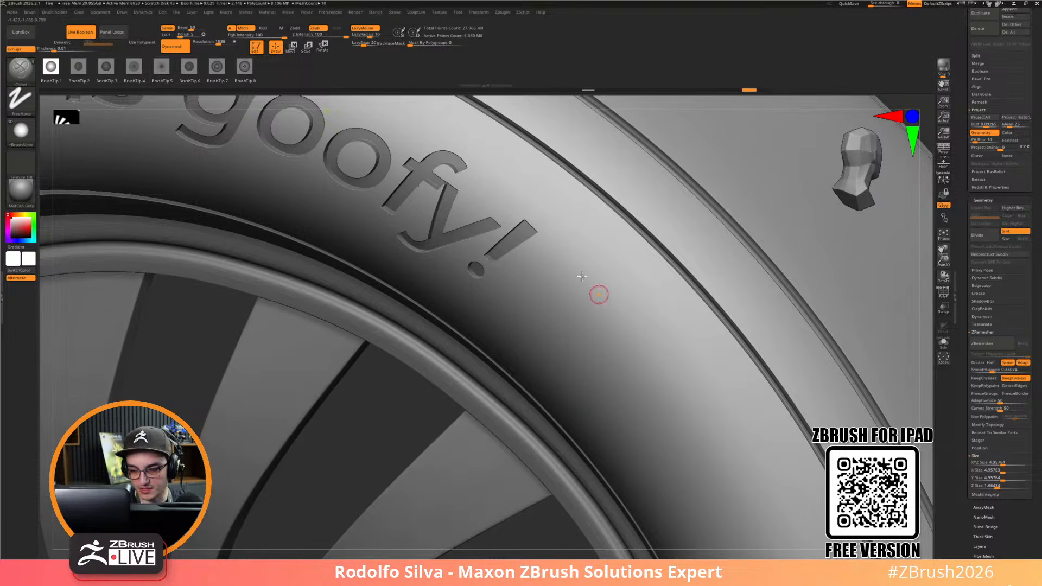
Set the DynaMesh resolution to 1944 and undo a trial Chisel stroke across the tire's sidewall
left_click_drag(217, 43, 220, 43)
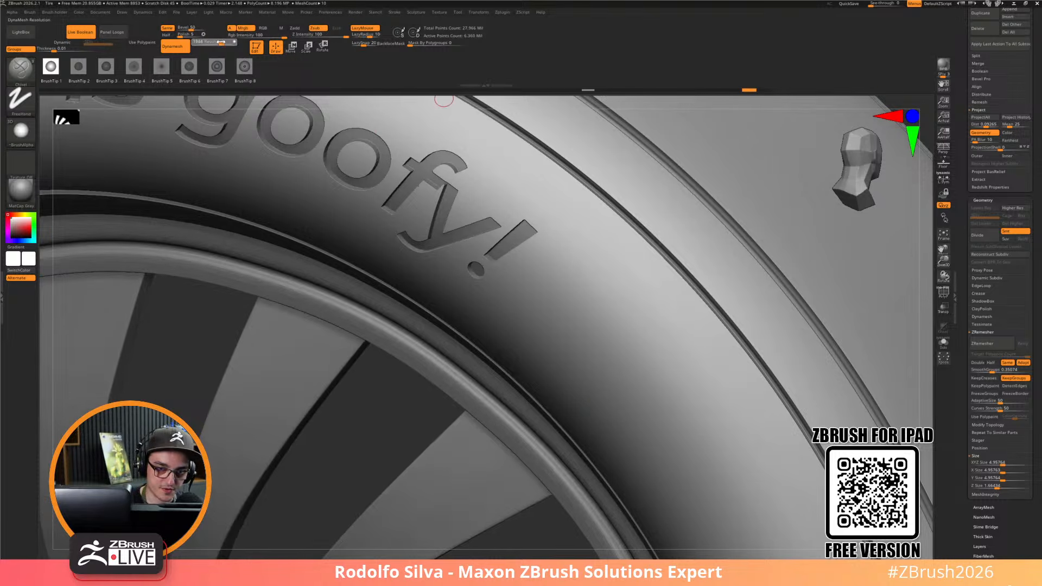
right_click_drag(615, 329, 638, 290, "ctrl")
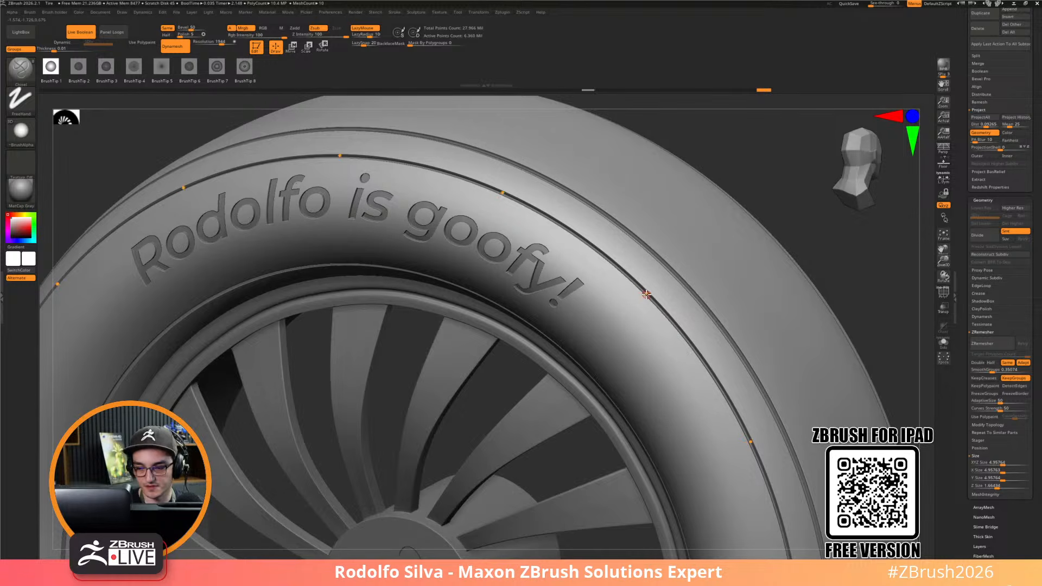
left_click_drag(588, 394, 599, 377)
key("ctrl+z")
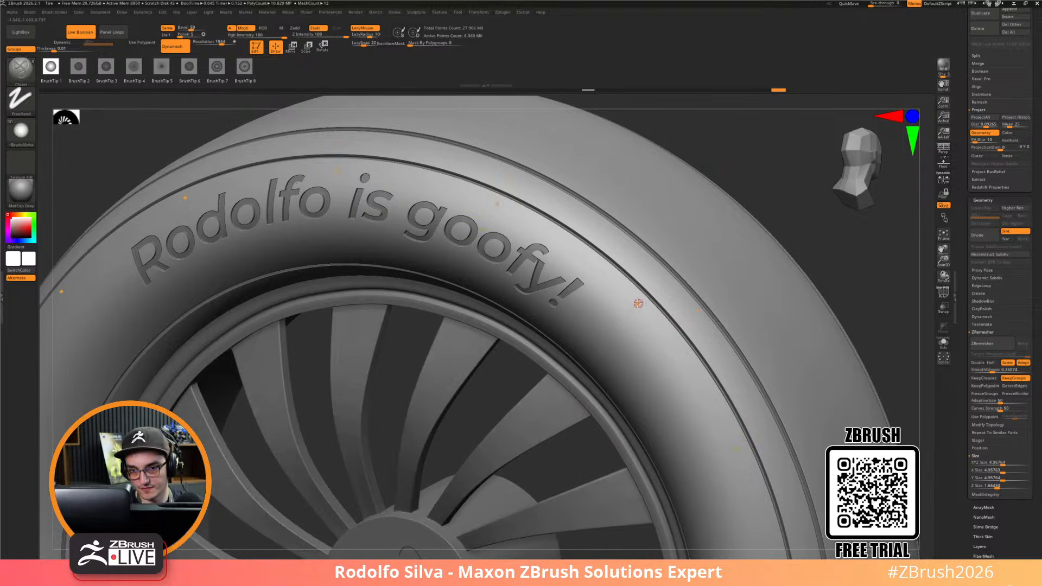
Try smoothing the tire's sidewall beside the lettering and check the stroke's Sculptris Pro settings
left_click_drag(638, 305, 738, 263, "shift")
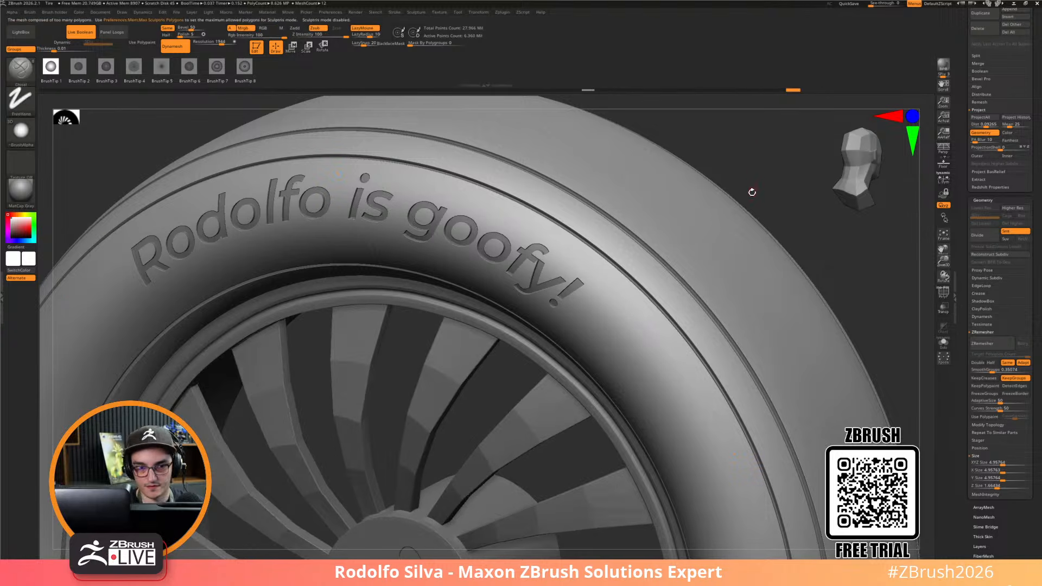
left_click(394, 12)
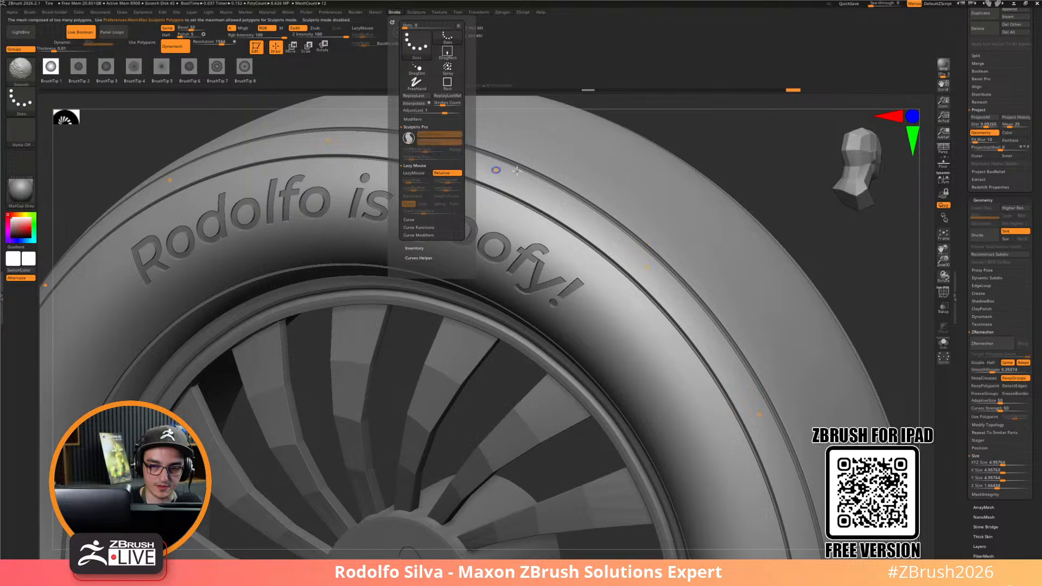
key("ctrl")
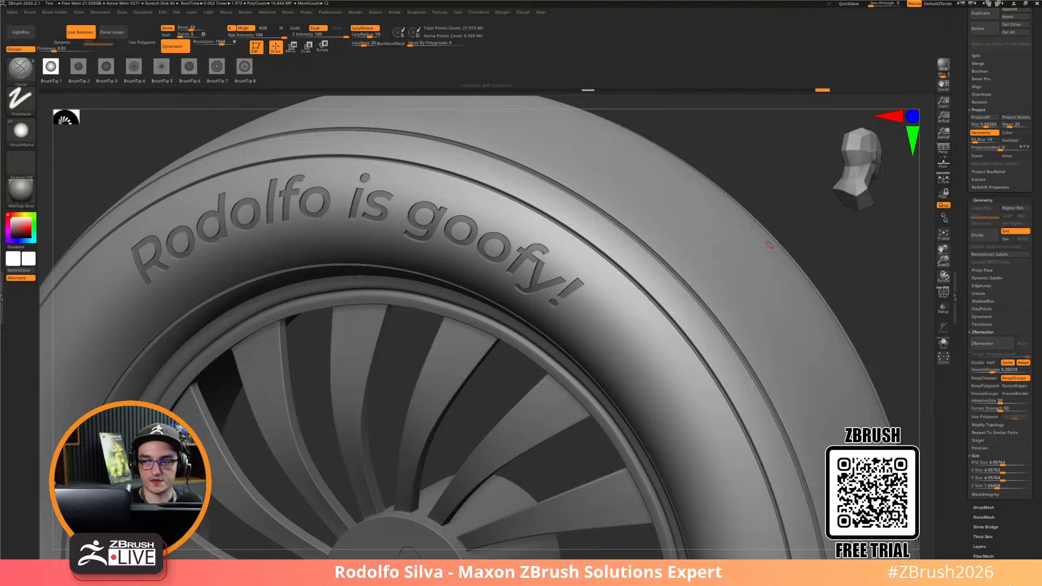
left_click_drag(785, 195, 774, 216)
left_click_drag(644, 345, 694, 347)
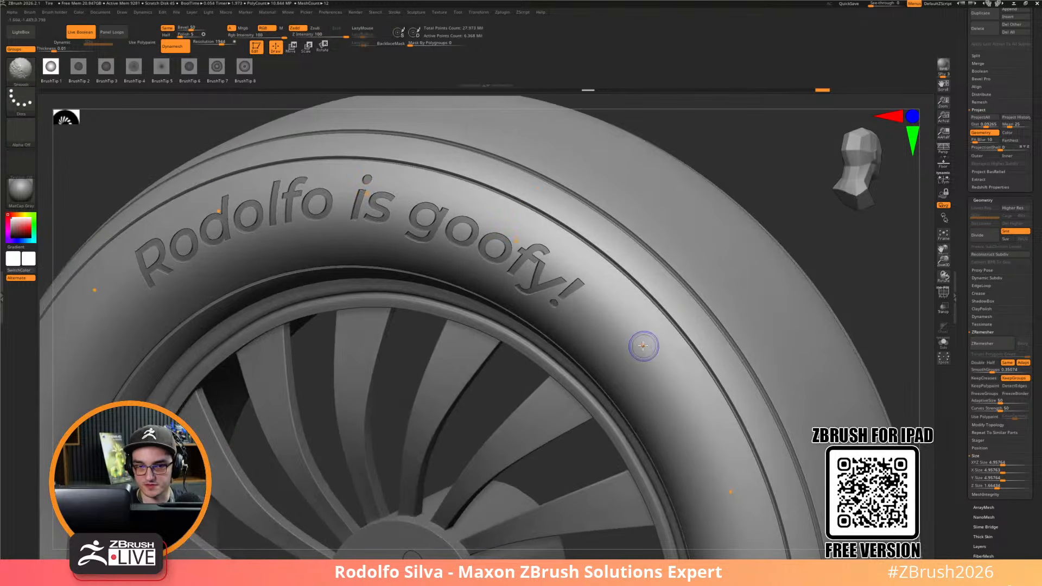
Raise the DynaMesh resolution in stages to 2504 and remesh the tire at the higher density
left_click_drag(248, 75, 581, 309)
left_click_drag(216, 45, 220, 53)
left_click_drag(764, 147, 748, 230, "ctrl")
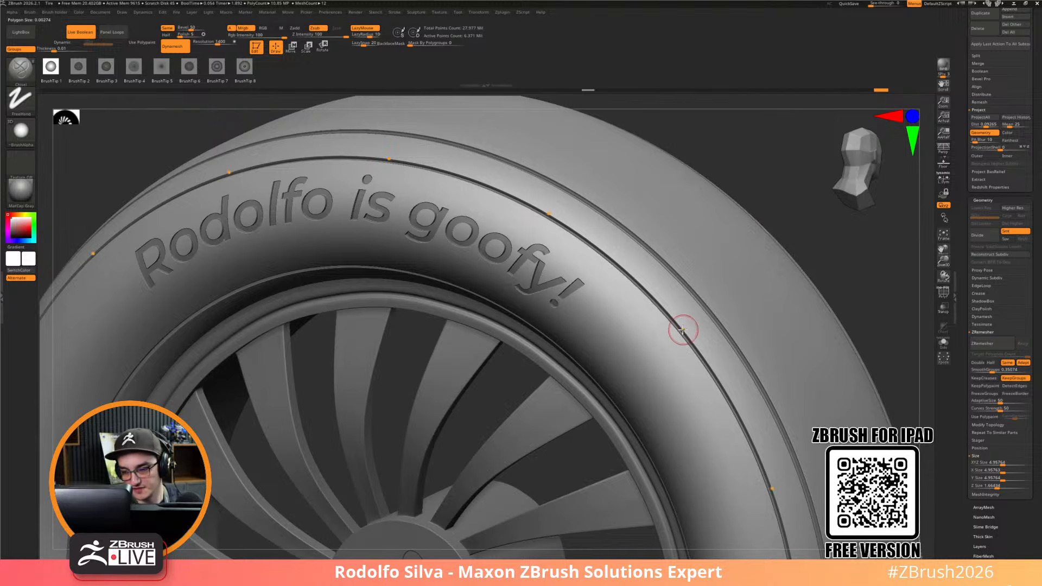
left_click_drag(211, 43, 215, 44)
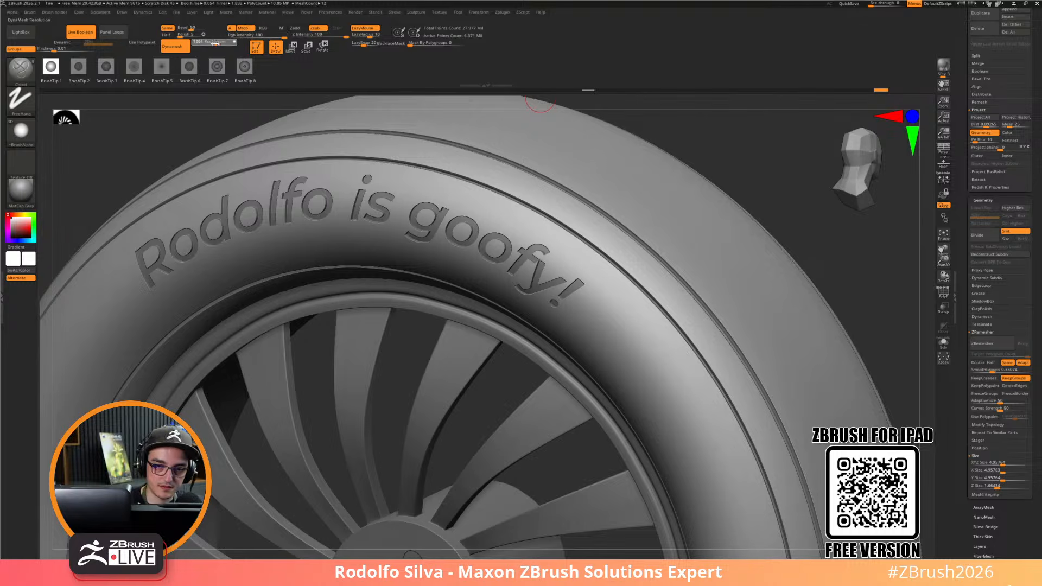
left_click_drag(784, 177, 770, 247, "ctrl")
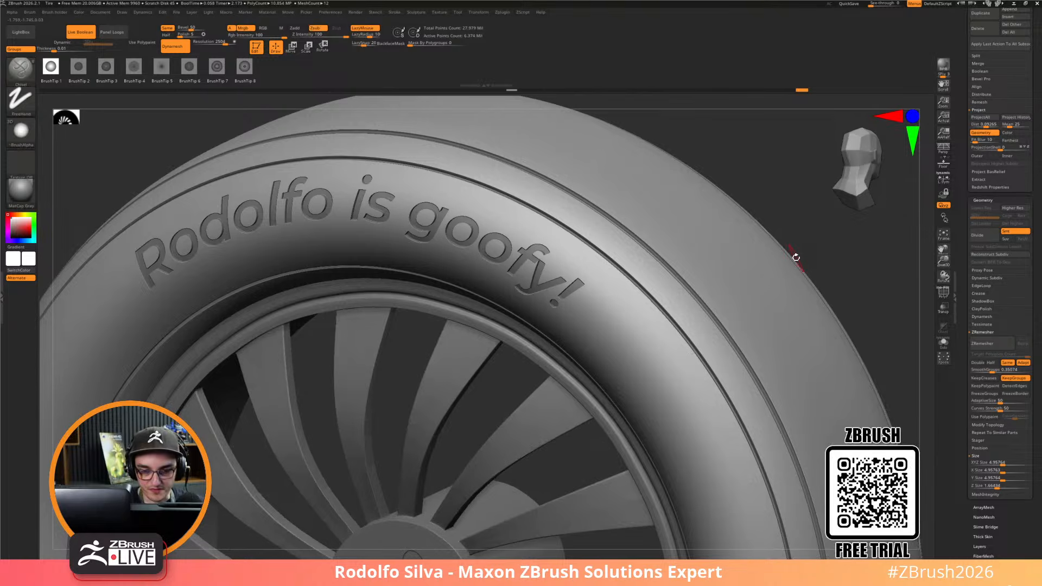
Isolate the tire in Solo mode, expand its DynaMesh settings and inspect the mesh density with the polyframe display
key("shift+f")
key("shift+f")
left_click_drag(857, 295, 788, 197, "alt")
key("alt+shift+s")
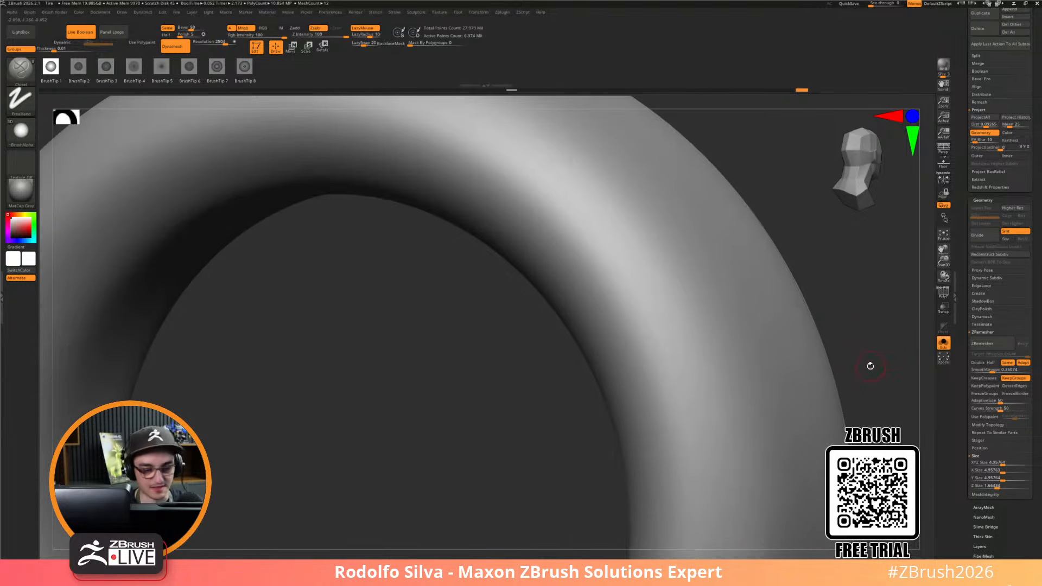
left_click(989, 317, "shift")
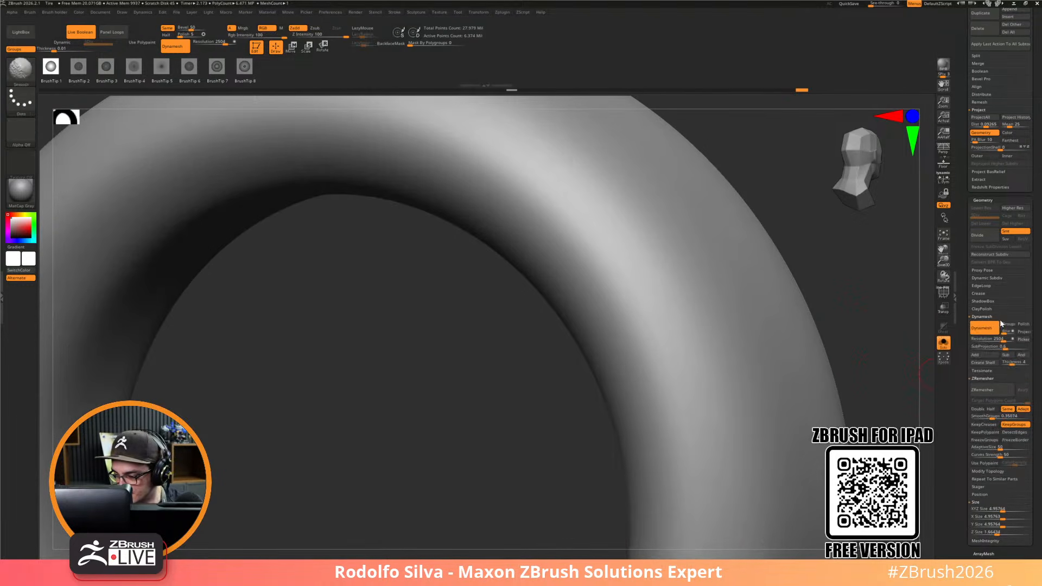
key("shift+f")
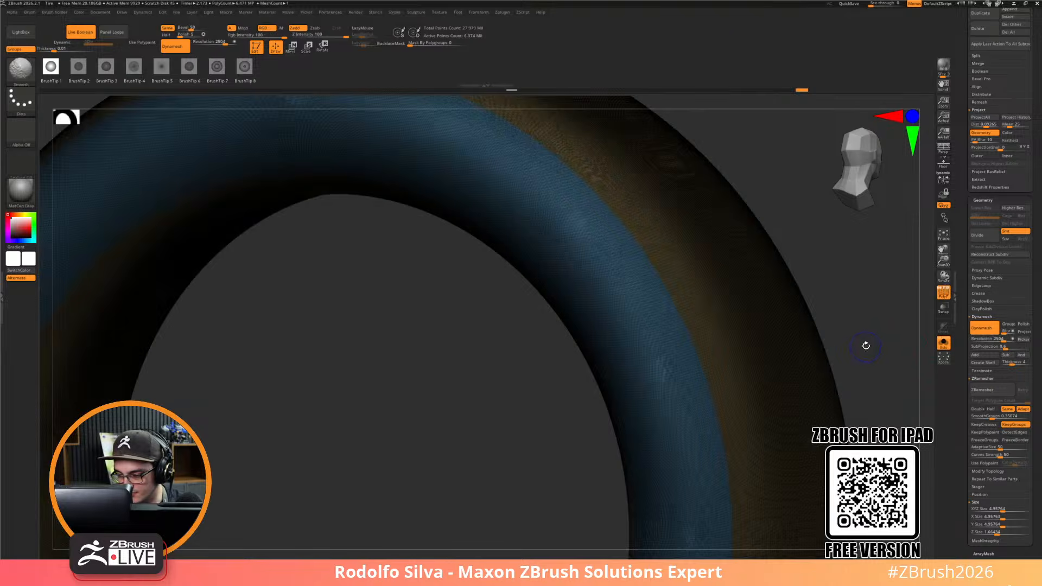
key("shift+f")
Try radial Chisel strokes across the isolated tire, setting Z Intensity to 50 between attempts, and undo both
left_click_drag(601, 231, 551, 344)
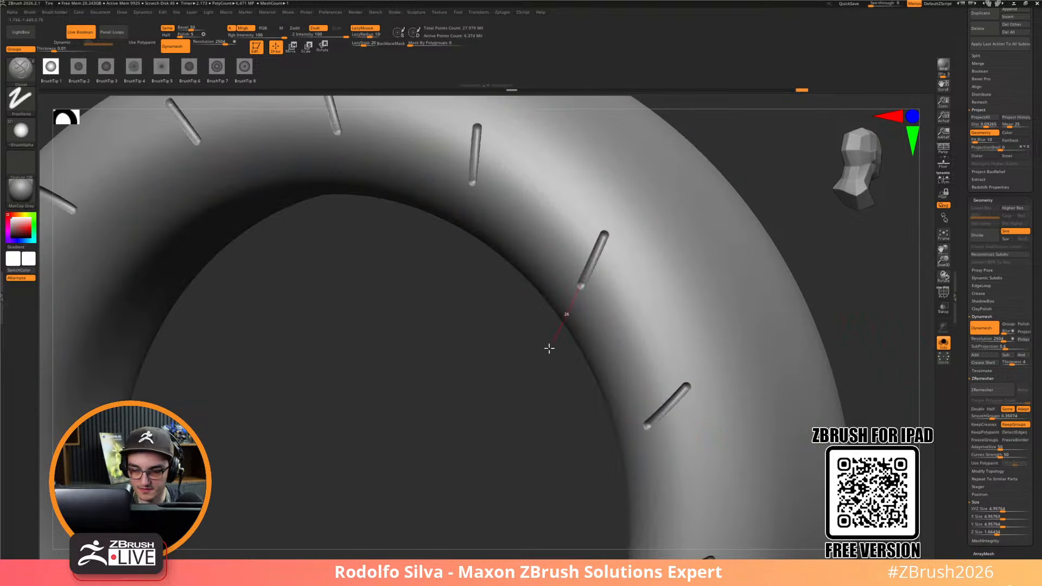
key("ctrl+z")
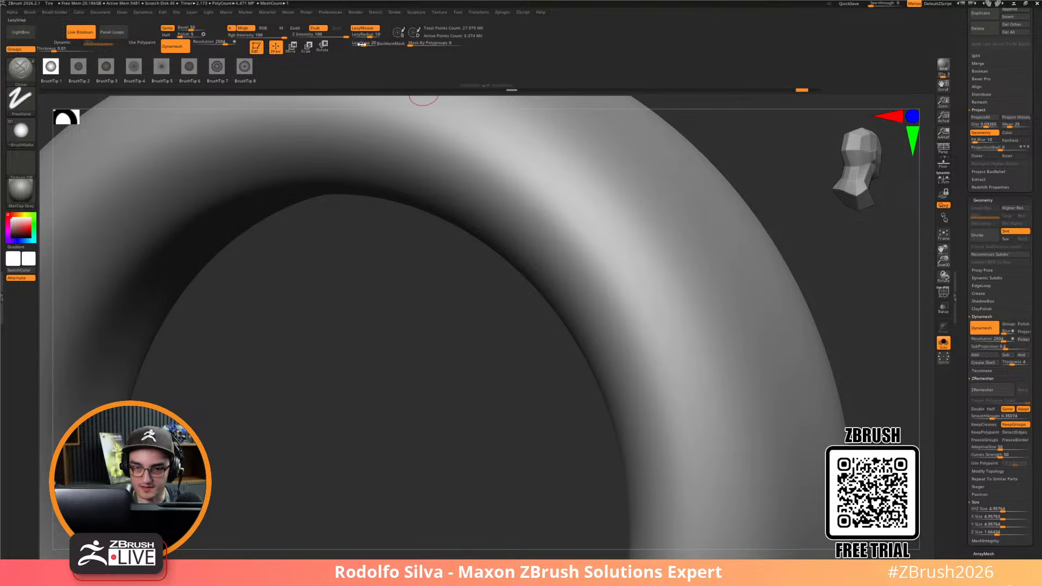
left_click(317, 36)
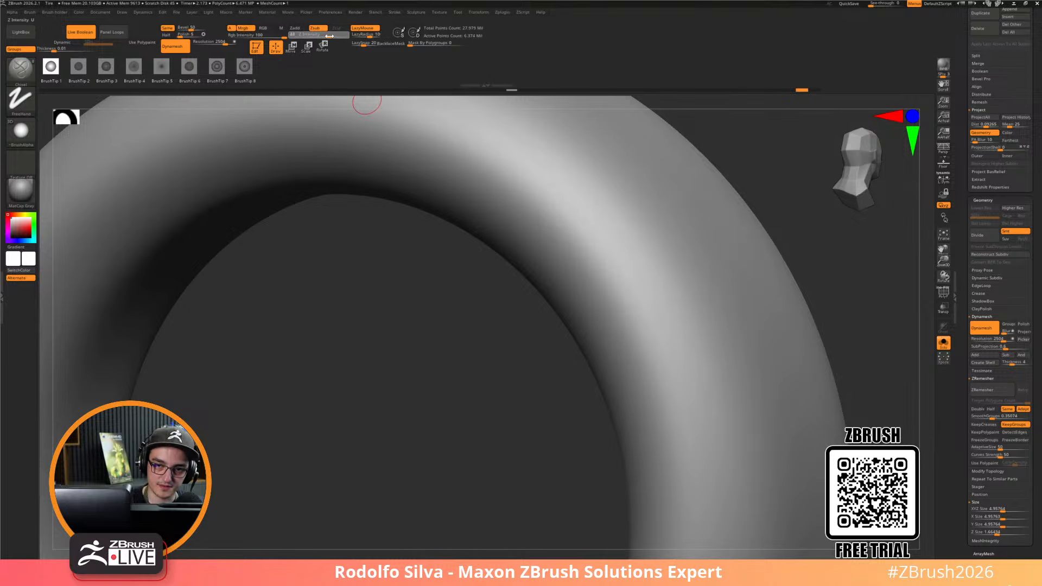
left_click_drag(331, 36, 333, 36)
left_click_drag(566, 193, 520, 353)
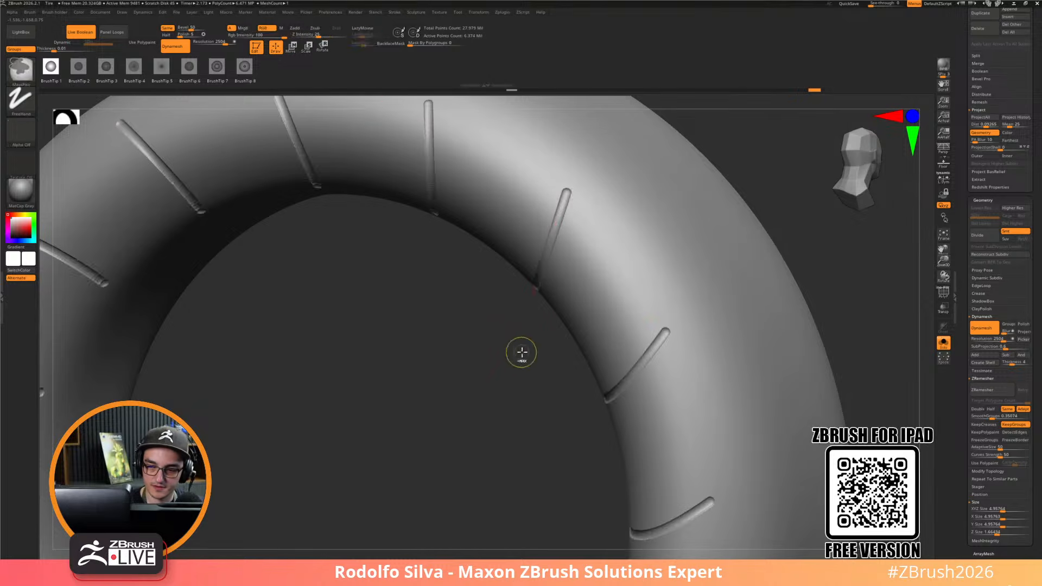
key("ctrl+z")
Reduce the brush size and try a Chisel groove across the sidewall between the outer groove and the rim
key("s")
left_click_drag(562, 290, 586, 302)
mouse_move(601, 200)
left_mouse_down()
mouse_move(546, 287)
mouse_move(496, 299)
left_mouse_up()
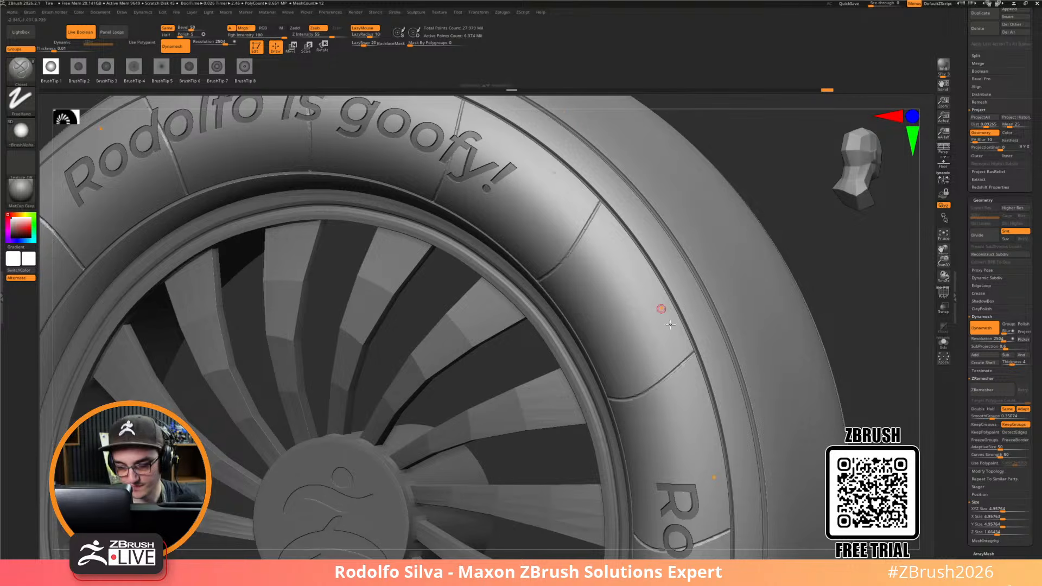
left_click_drag(855, 299, 809, 342, "shift")
Undo the Chisel and DynaMesh edits back to the tire's state with subdivision levels, with the polyframe display on
key("shift+f")
key("ctrl")
key("ctrl+z")
key("ctrl+z")
key("ctrl+z")
key("ctrl+z")
key("ctrl+z")
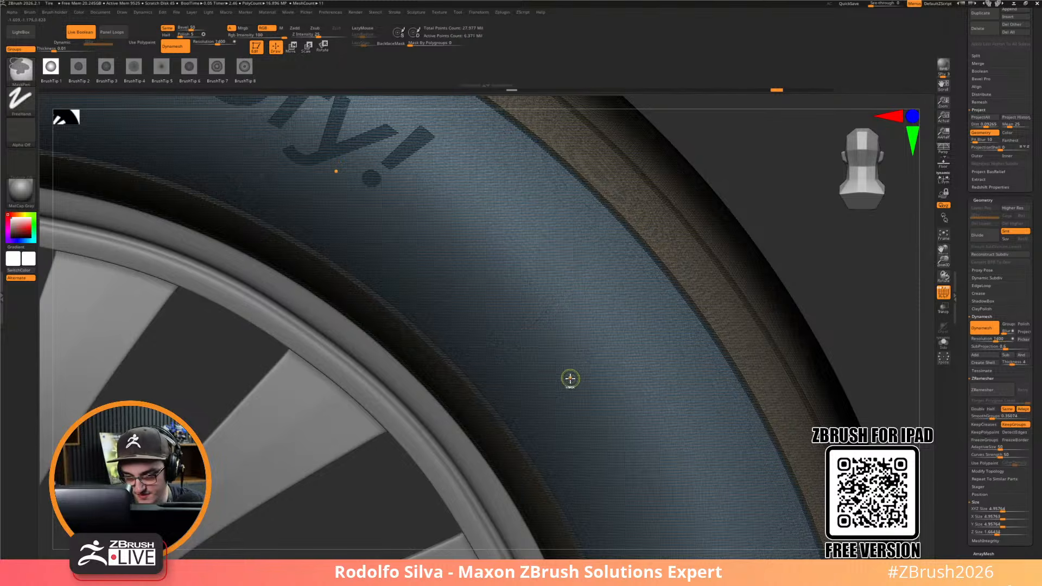
key("ctrl+z")
key("ctrl+z")
key("ctrl+z")
key("ctrl+z")
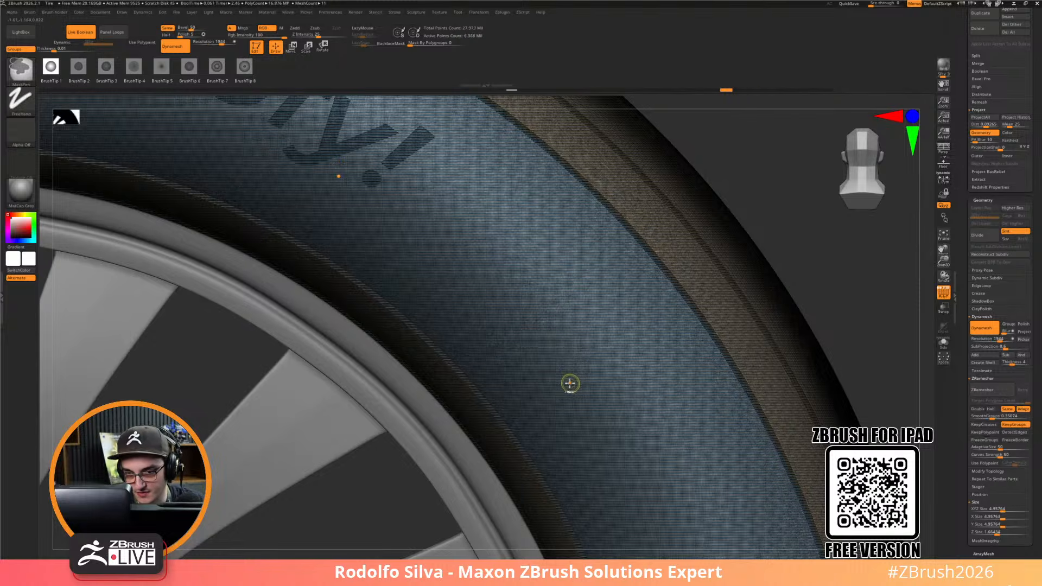
key("ctrl+z")
key("ctrl+z")
key("ctrl+z")
key("ctrl+z")
key("ctrl+z")
key("ctrl+z")
Divide the tire once more to subdivision level 5 and turn off its polyframe display
key("ctrl+d")
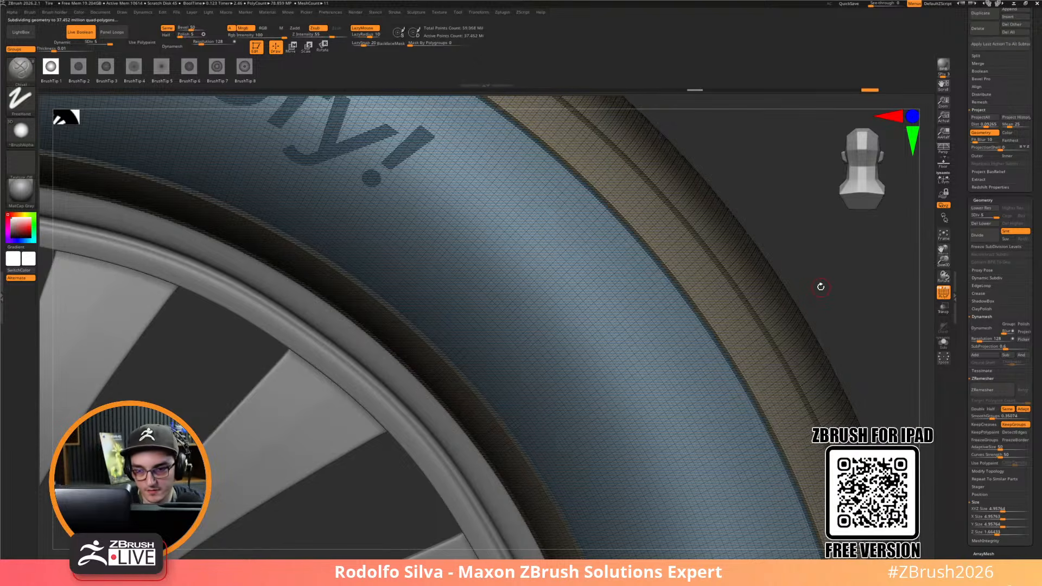
key("shift+f")
key("shift+f")
key("shift+f")
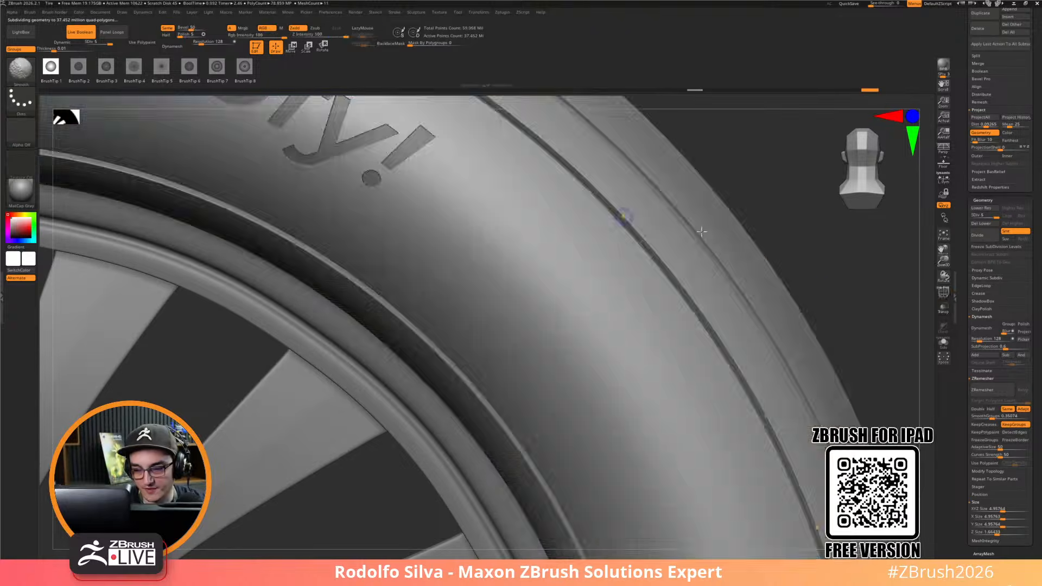
Try two Chisel strokes on the subdivided sidewall beside the lettering, adjusting the brush between them, and undo both
left_click_drag(874, 299, 691, 267)
left_click_drag(565, 262, 491, 334)
key("ctrl")
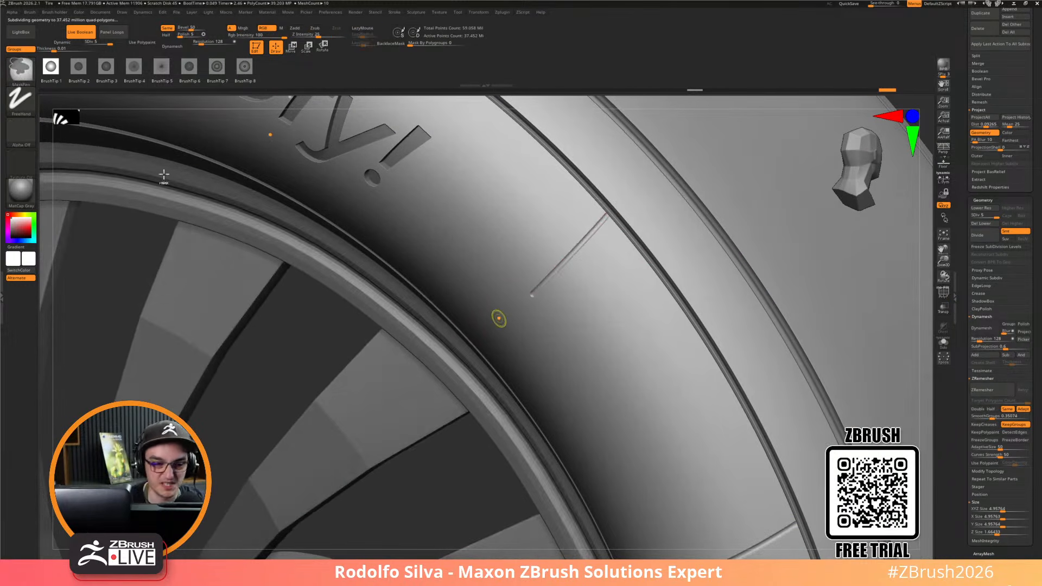
key("ctrl+z")
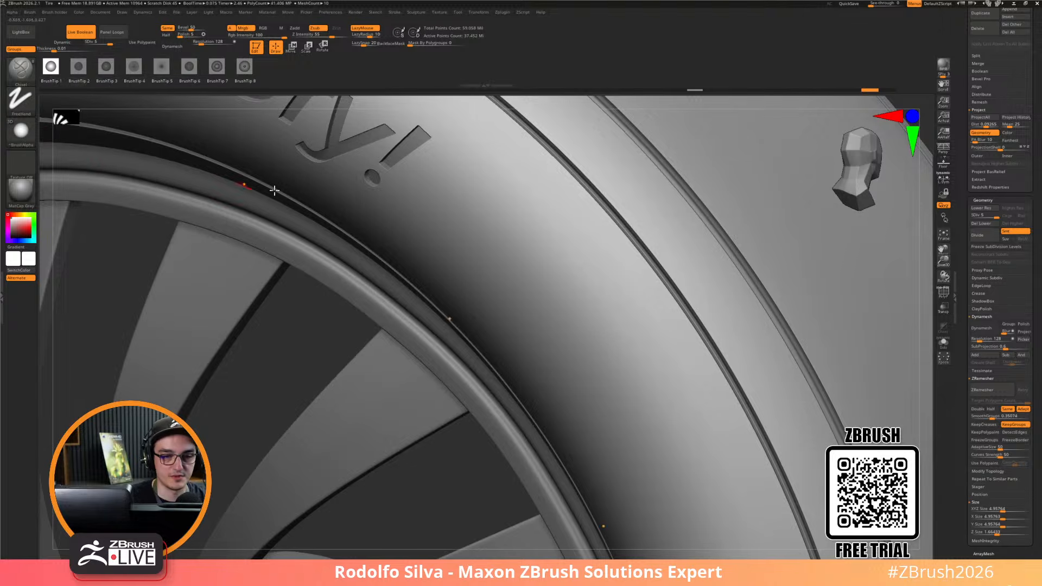
key("space")
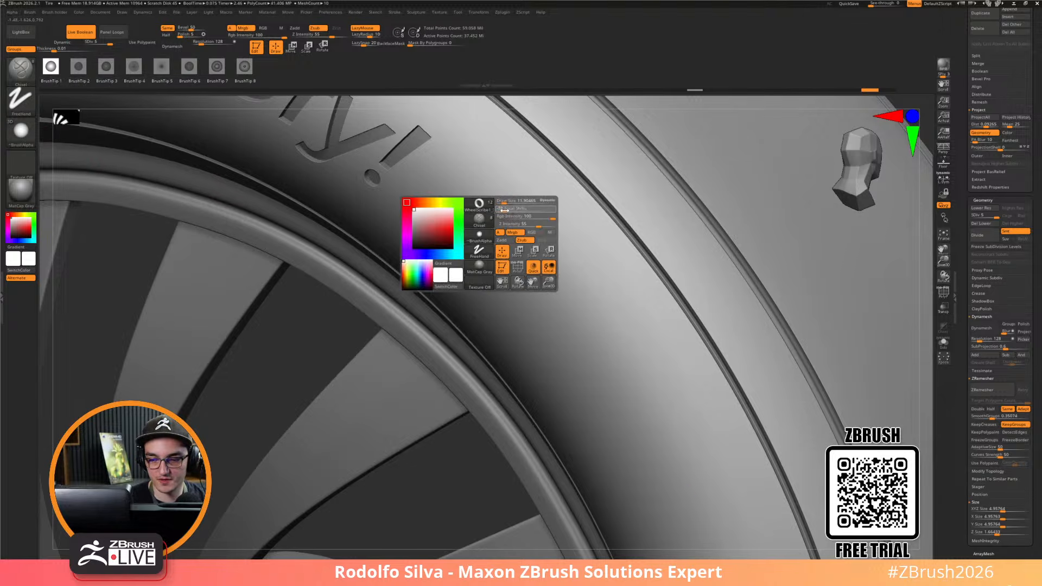
left_click_drag(547, 263, 505, 299)
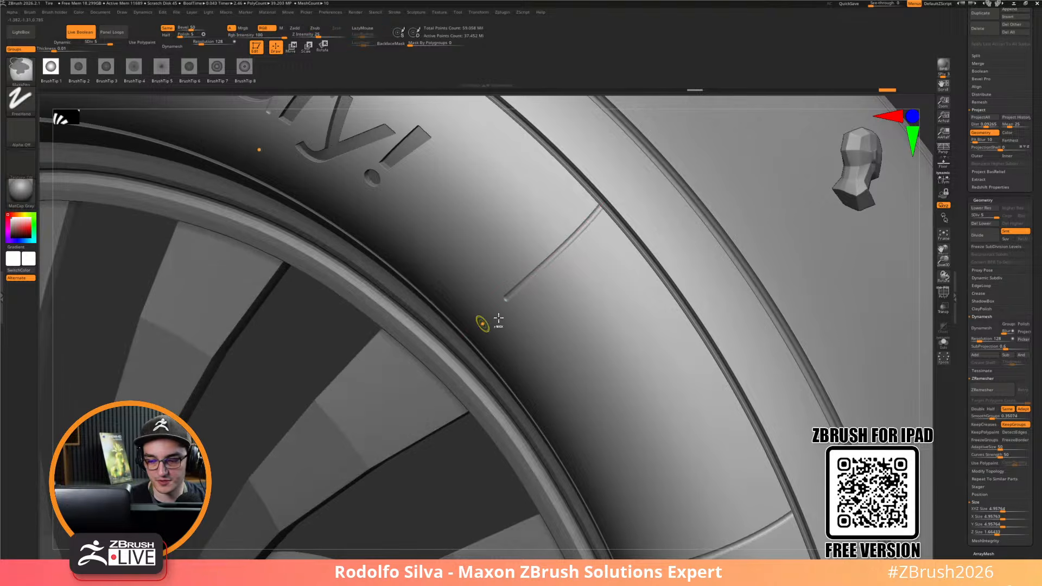
key("ctrl+z")
Switch the Chisel brush to BrushTip 7 and try a stroke across the sidewall beside the lettering
key("space")
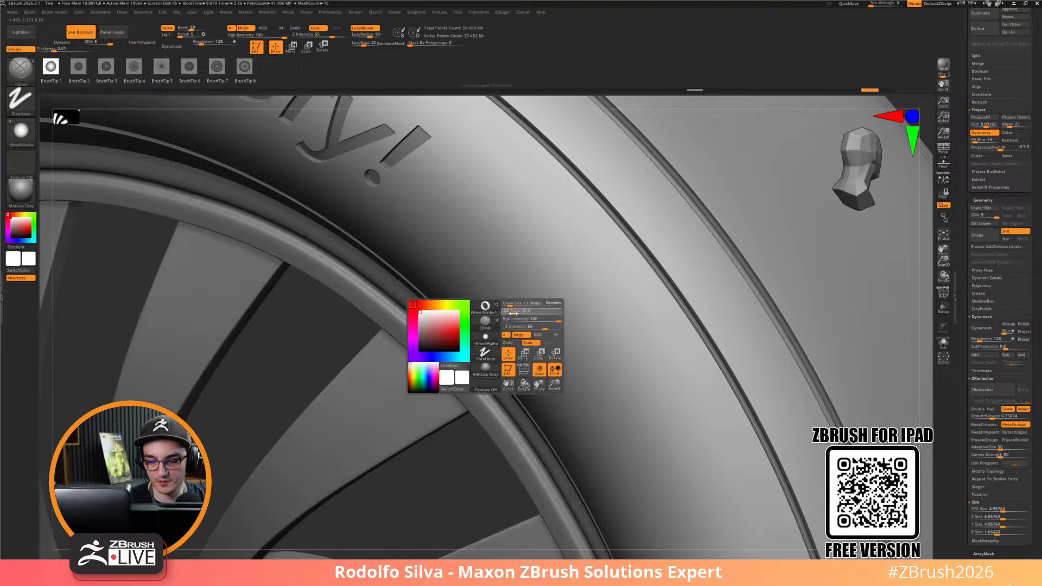
left_click(219, 68)
left_click_drag(530, 286, 457, 338)
right_click_drag(551, 324, 444, 198, "ctrl")
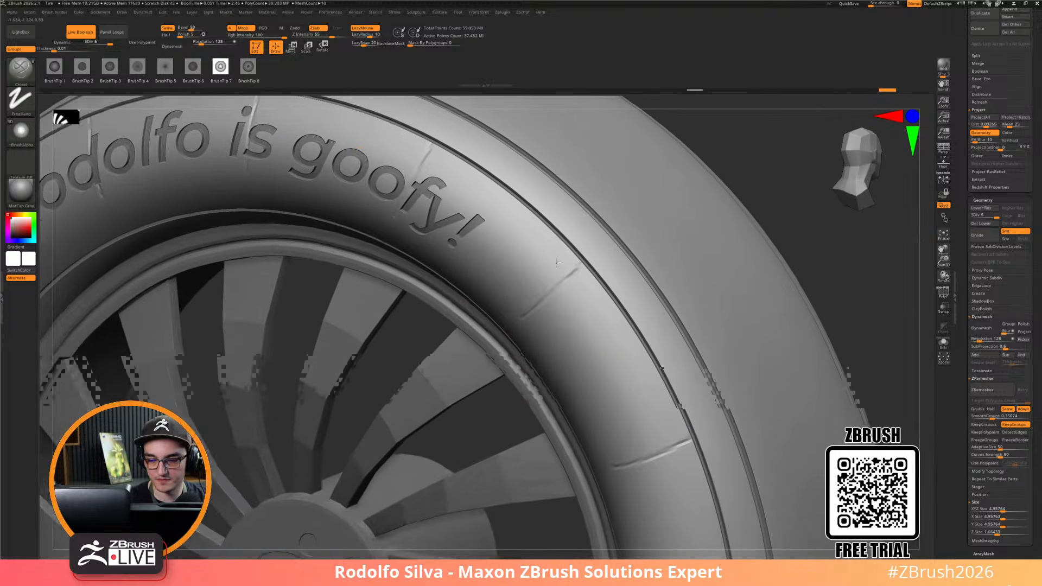
Switch the Chisel to BrushTip 4, set Z Intensity to 71 and undo trial strokes across the sidewall
left_click(154, 65)
left_click_drag(530, 316, 450, 360)
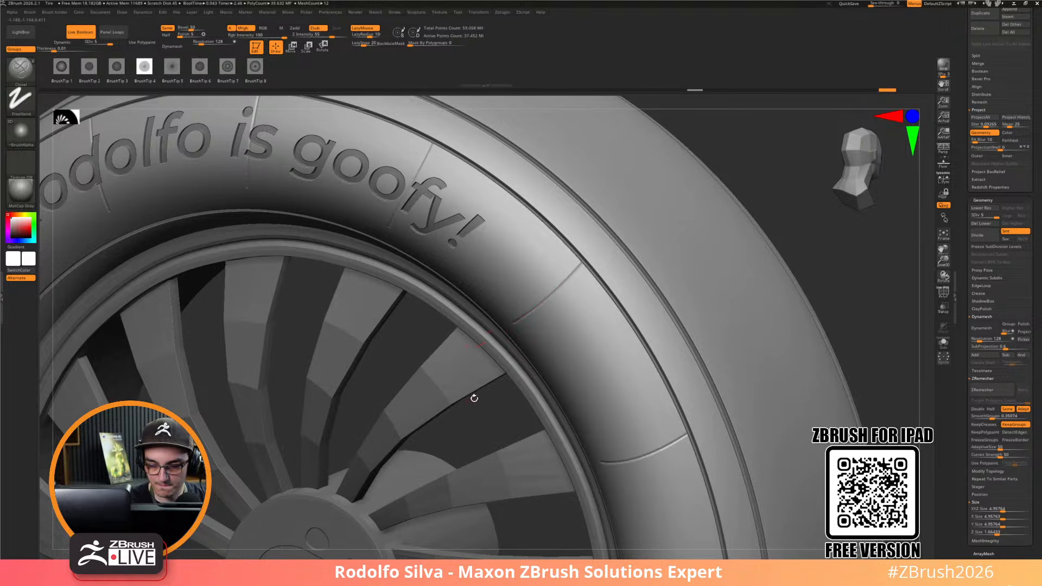
key("ctrl+z")
left_click_drag(327, 34, 340, 34)
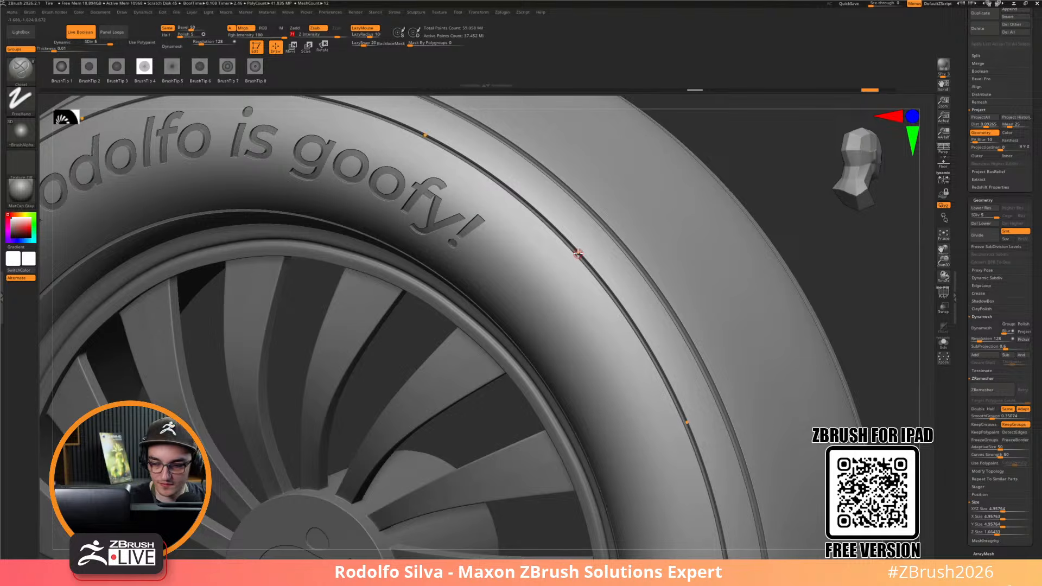
mouse_move(557, 278)
left_mouse_down()
mouse_move(491, 316)
mouse_move(426, 317)
left_mouse_up()
right_click_drag(642, 334, 732, 329)
right_click_drag(562, 299, 631, 390, "ctrl")
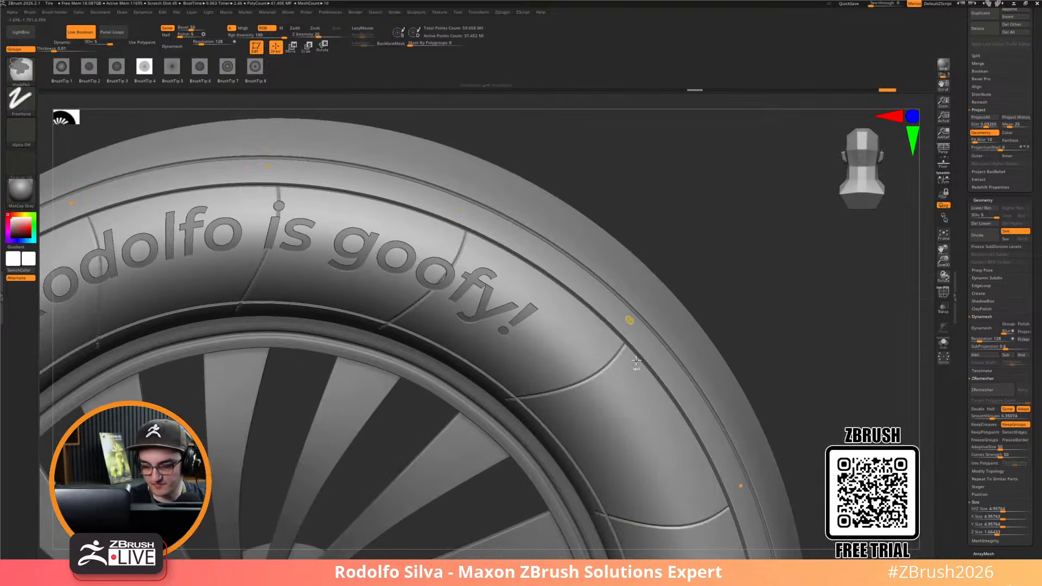
right_click_drag(780, 344, 774, 304)
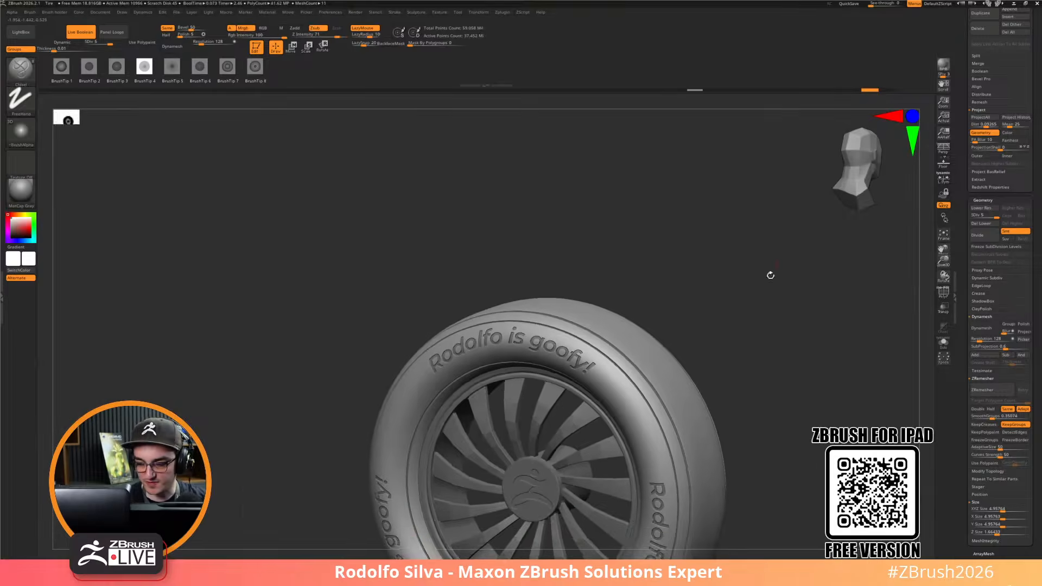
right_click_drag(770, 276, 737, 195)
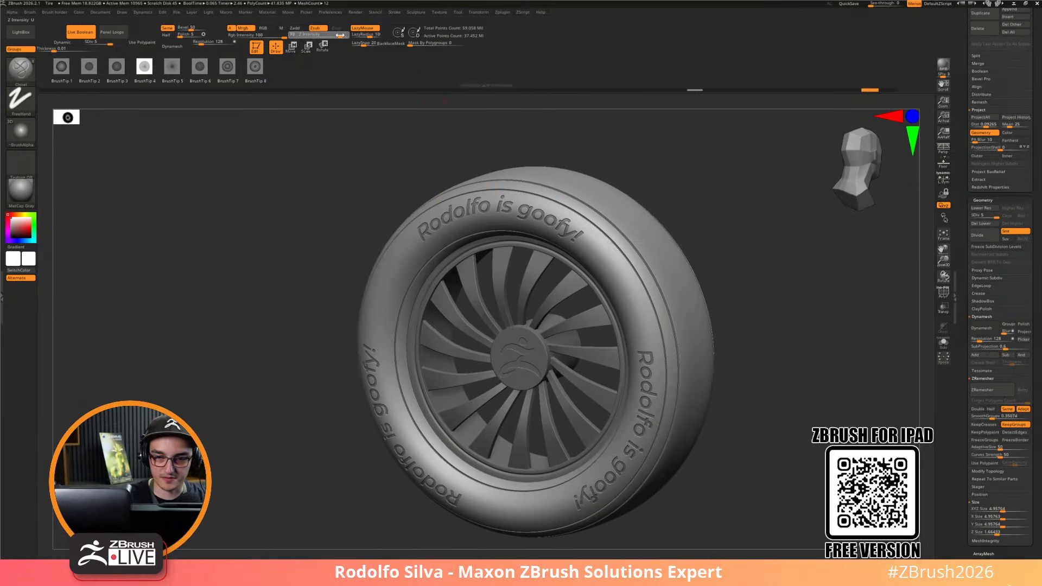
Set the Chisel's Z Intensity to 90, adjust the brush size and undo a trial curved groove across the sidewall
left_click_drag(343, 35, 342, 35)
mouse_move(758, 280)
right_mouse_down("alt")
mouse_move(765, 291)
mouse_move(664, 309)
right_mouse_up("alt")
key("s")
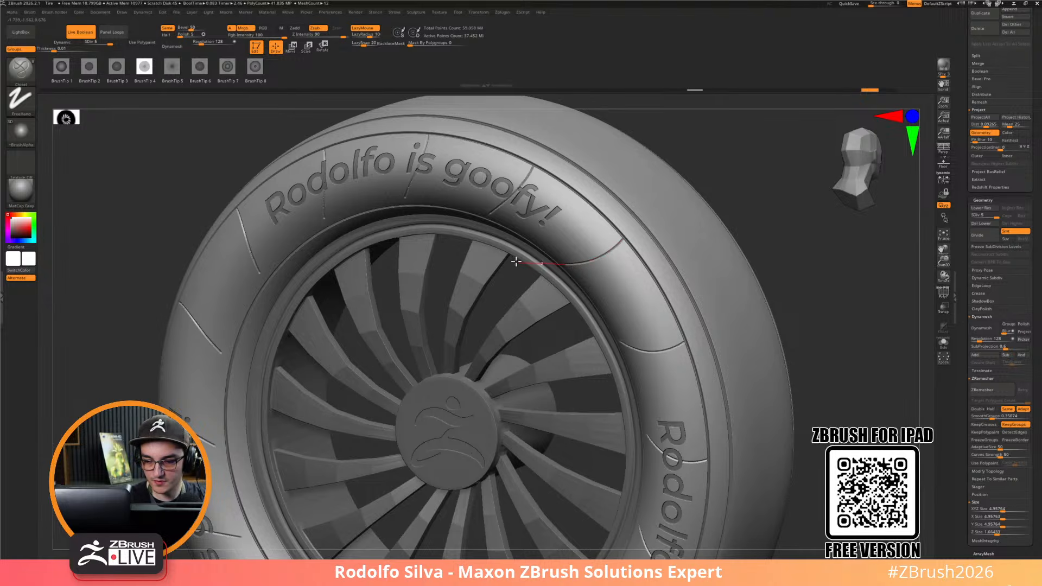
mouse_move(819, 351)
right_mouse_down("ctrl")
mouse_move(691, 328)
mouse_move(619, 298)
mouse_move(622, 282)
mouse_move(608, 277)
right_mouse_up("ctrl")
key("ctrl")
key("ctrl+z")
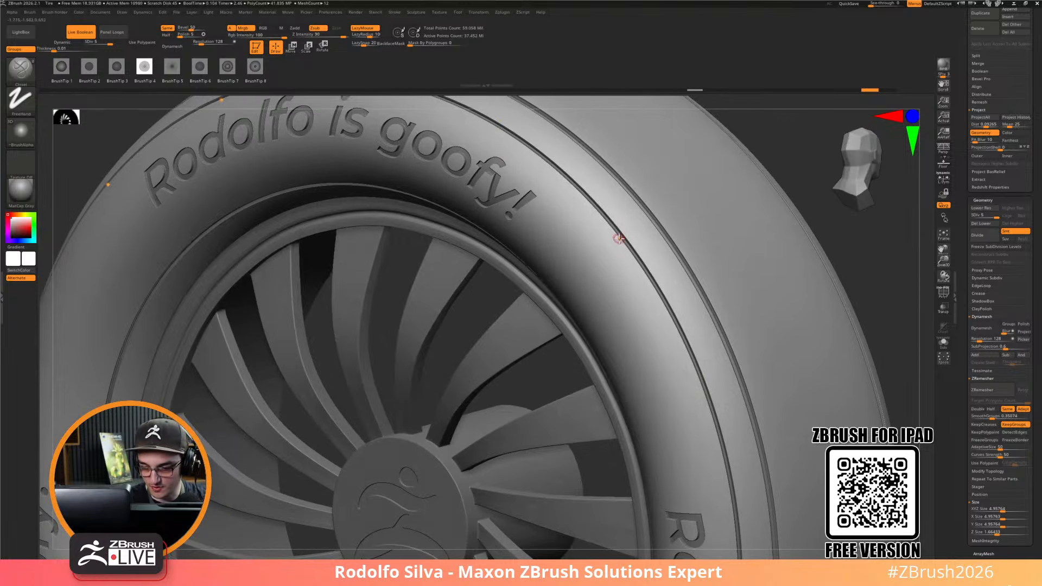
Try carving a curved Chisel groove from the sidewall's outer groove toward the rim, beside the exclamation mark
right_click_drag(622, 237, 629, 245)
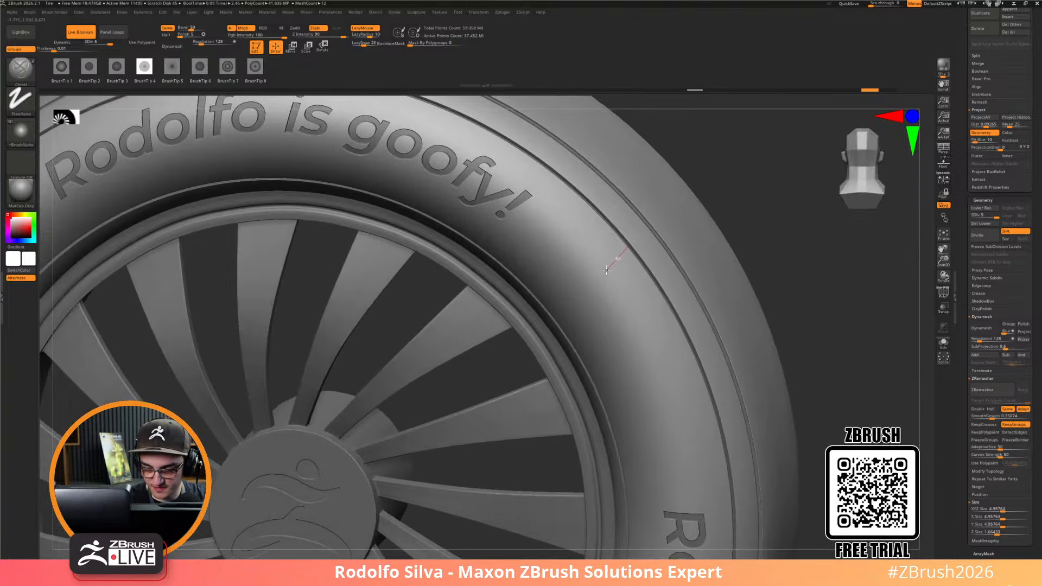
left_click_drag(595, 275, 581, 280)
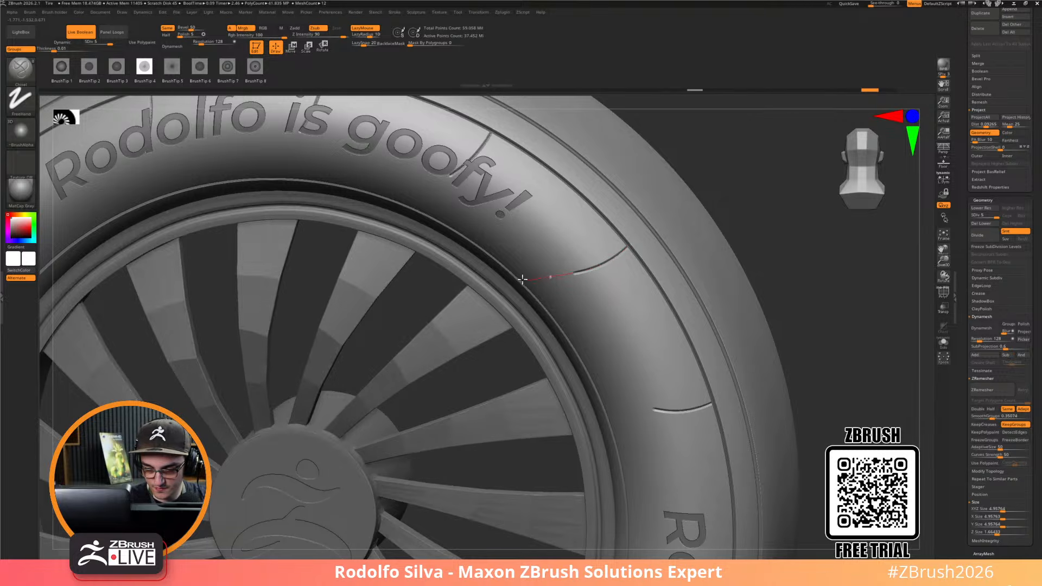
right_click_drag(521, 280, 592, 296)
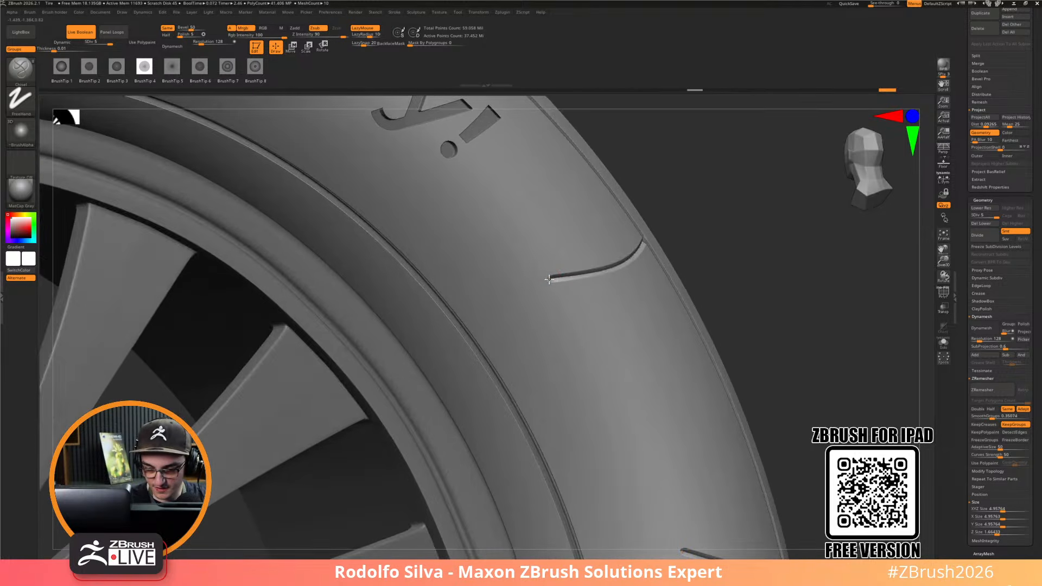
mouse_move(492, 278)
left_mouse_down()
mouse_move(473, 278)
mouse_move(559, 285)
mouse_move(472, 282)
left_mouse_up()
left_click_drag(537, 288, 574, 300, "shift")
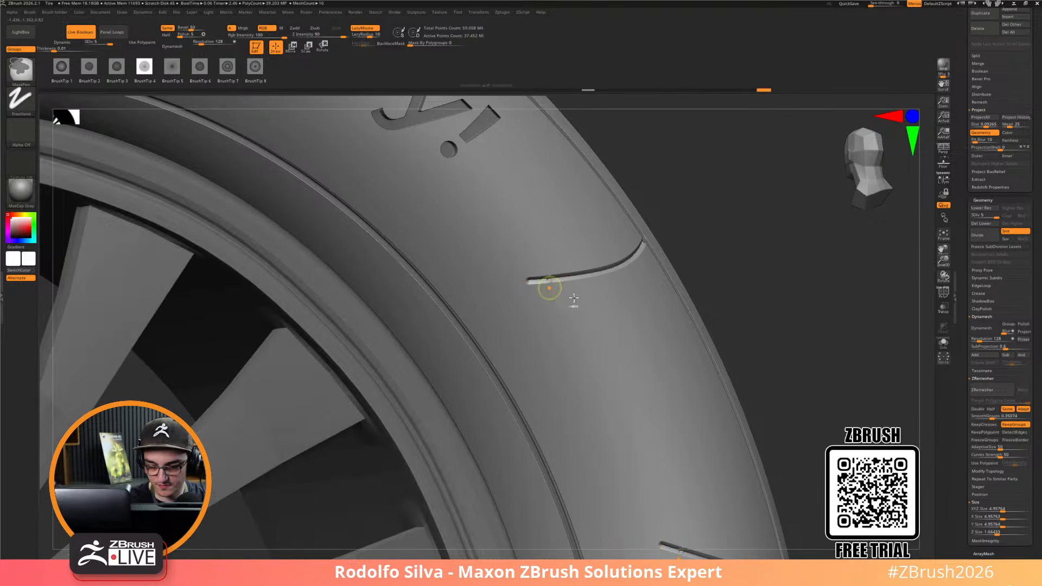
right_click_drag(575, 300, 566, 306, "shift")
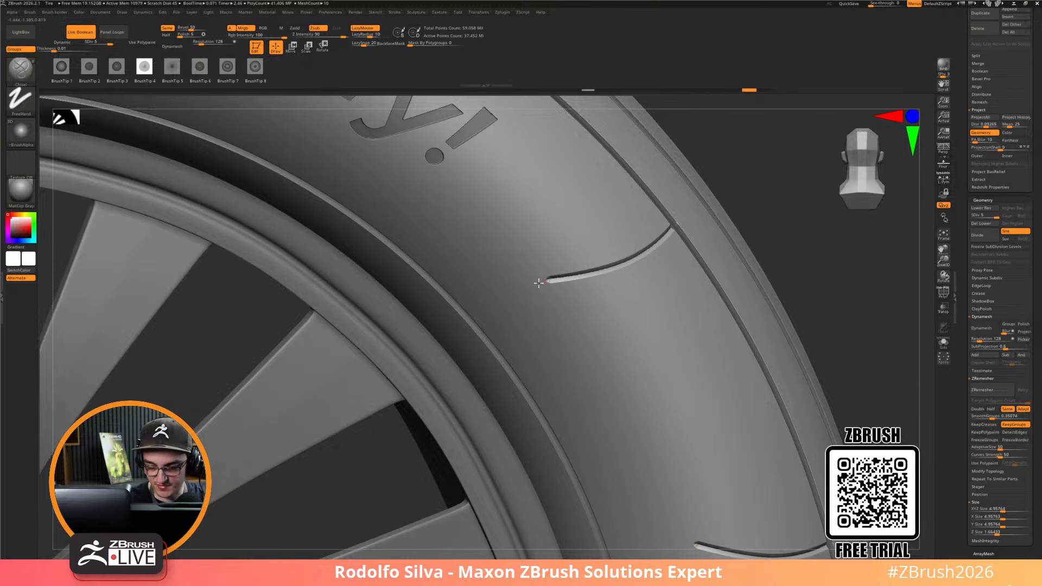
Try extending the curved sidewall groove closer to the rim and undo the trial strokes
left_click_drag(513, 286, 421, 287)
key("ctrl")
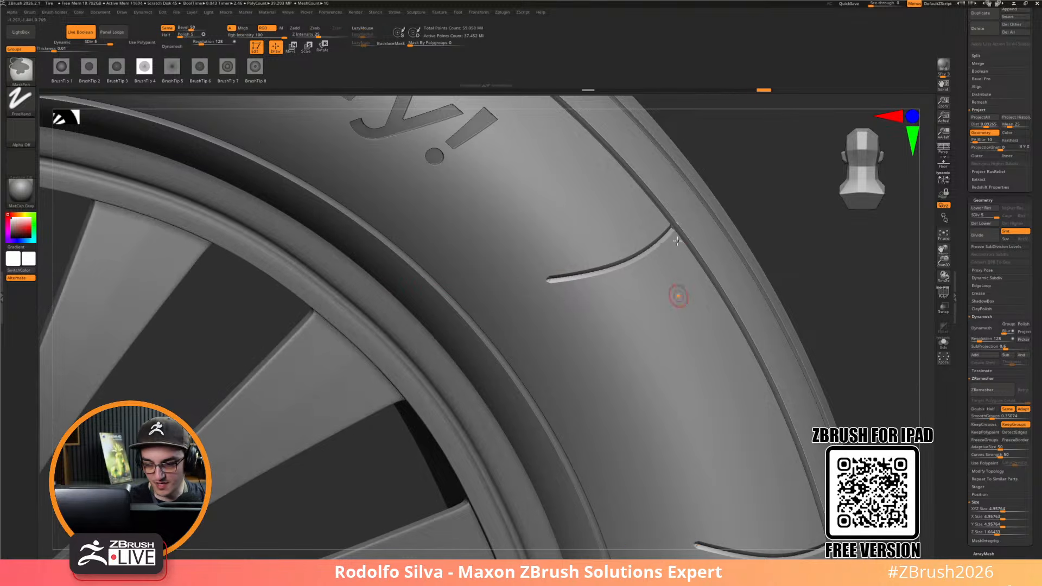
key("ctrl+z")
left_click_drag(651, 283, 600, 297)
key("ctrl+z")
right_click_drag(690, 250, 686, 242)
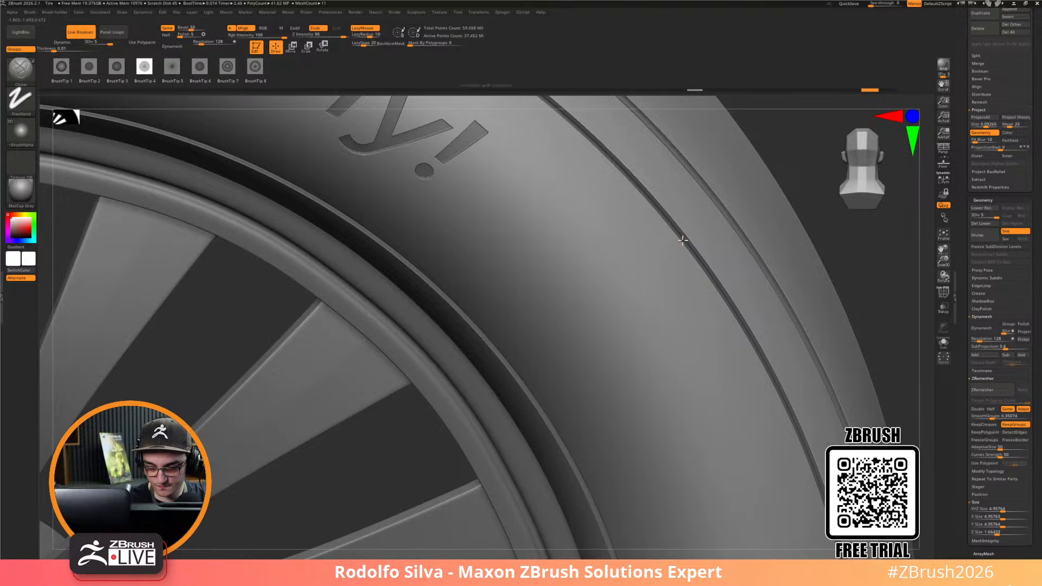
Undo the last trial groove and mask the tire's tread and far side, leaving the front sidewall unmasked
mouse_move(647, 264)
left_mouse_down()
mouse_move(618, 284)
mouse_move(639, 276)
left_mouse_up()
key("ctrl+z")
mouse_move(705, 258)
right_mouse_down()
mouse_move(662, 260)
mouse_move(648, 227)
mouse_move(651, 170)
right_mouse_up()
right_click_drag(516, 236, 443, 229, "alt")
mouse_move(617, 142)
left_mouse_down("ctrl")
mouse_move(862, 456)
mouse_move(875, 564)
left_mouse_up("ctrl")
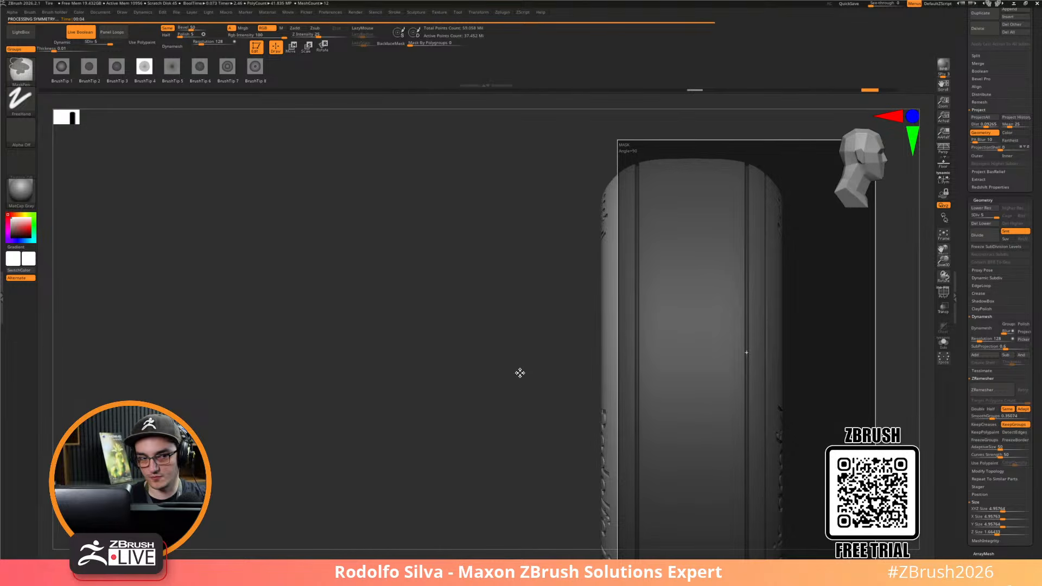
left_click_drag(514, 377, 444, 298, "alt")
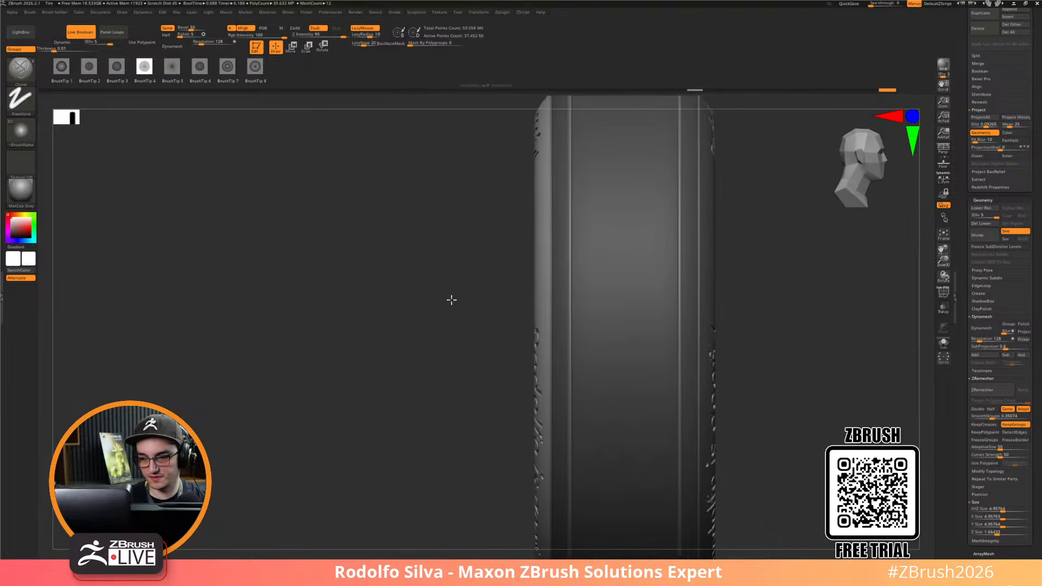
Try carving a curved Chisel groove across the front sidewall from its outer edge to the rim and undo it
key("f")
left_click_drag(719, 367, 718, 389)
left_click_drag(730, 333, 736, 268)
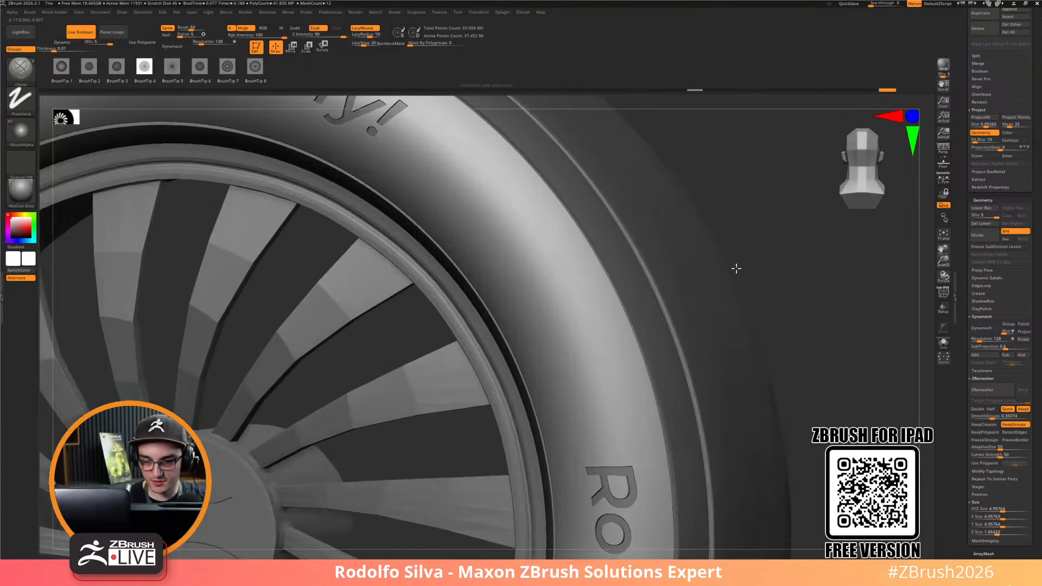
right_click_drag(530, 170, 511, 140)
left_click_drag(513, 149, 501, 182)
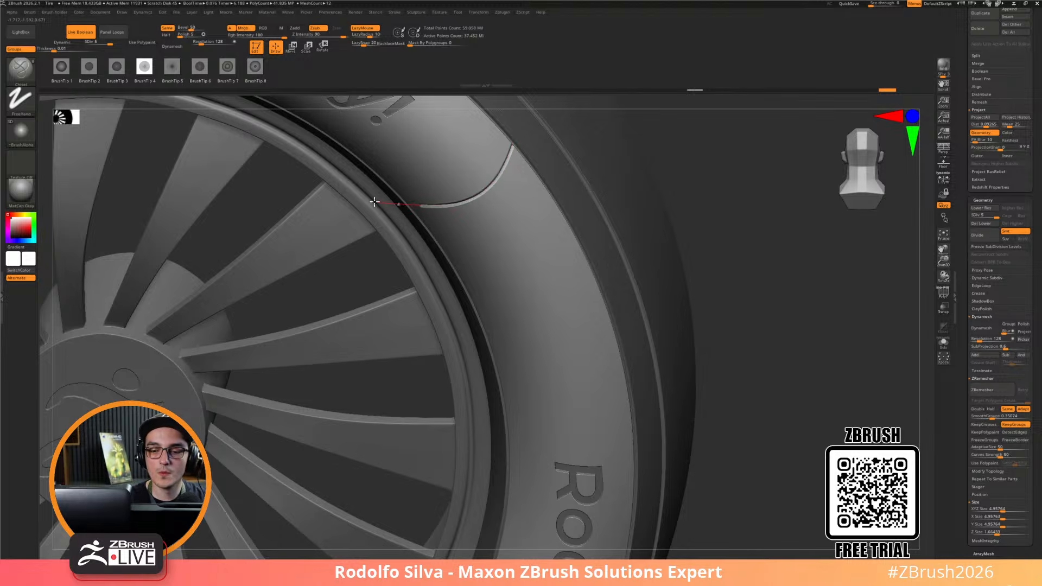
left_click_drag(362, 200, 359, 201)
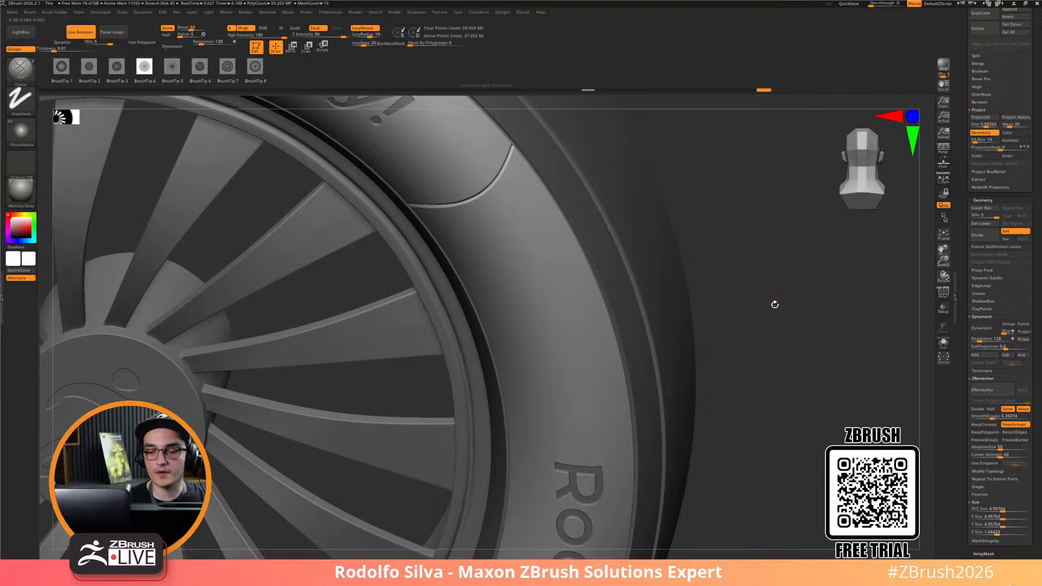
left_click_drag(768, 373, 752, 271, "alt")
key("ctrl+z")
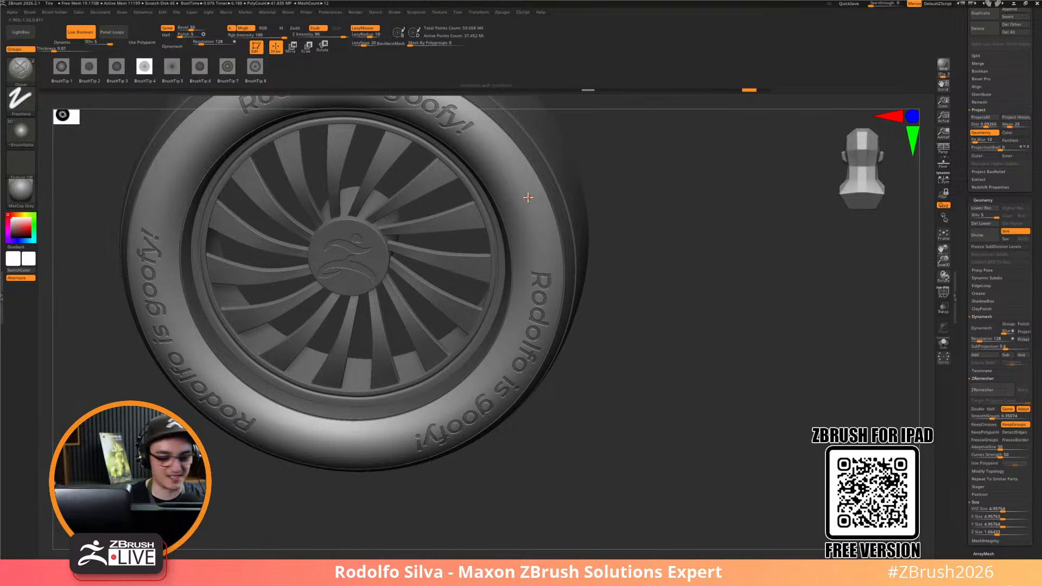
Carve curved, radially repeated Chisel grooves across the front sidewall from its outer groove to the rim, and clear the mask
scroll(504, 162, "up", 5)
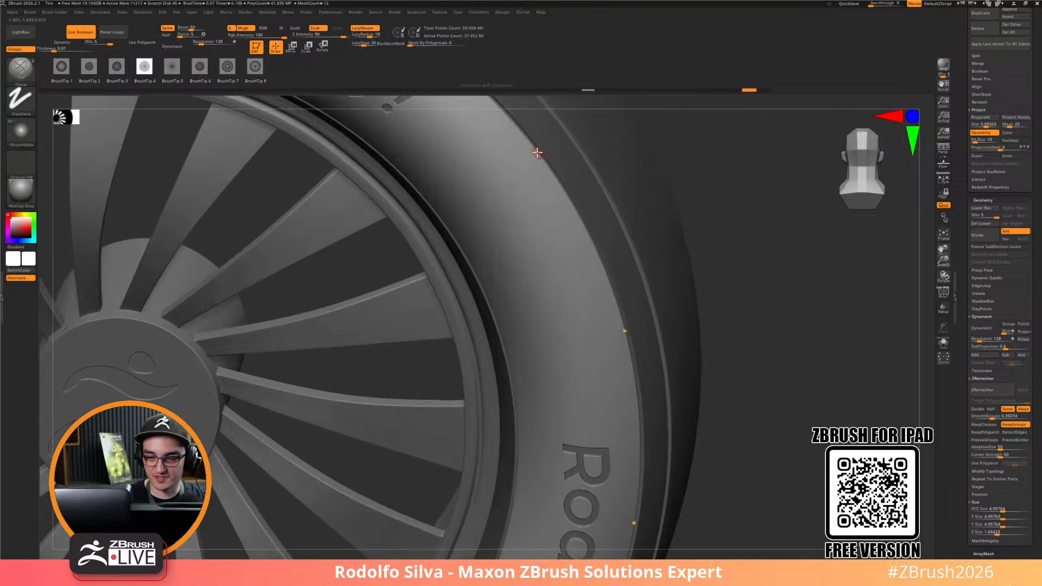
mouse_move(534, 165)
left_mouse_down()
mouse_move(497, 190)
mouse_move(407, 189)
left_mouse_up()
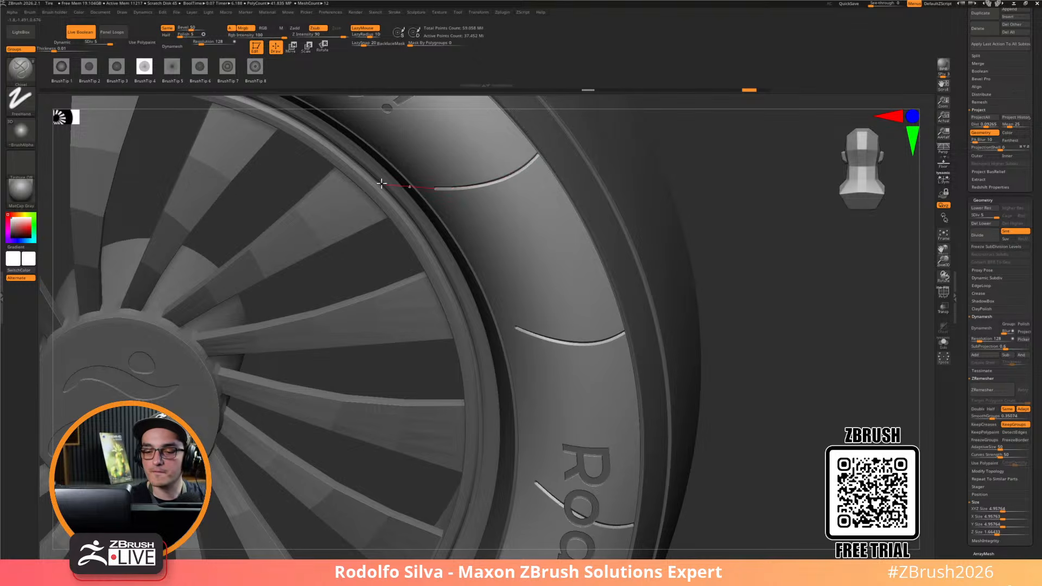
left_click_drag(366, 182, 372, 172)
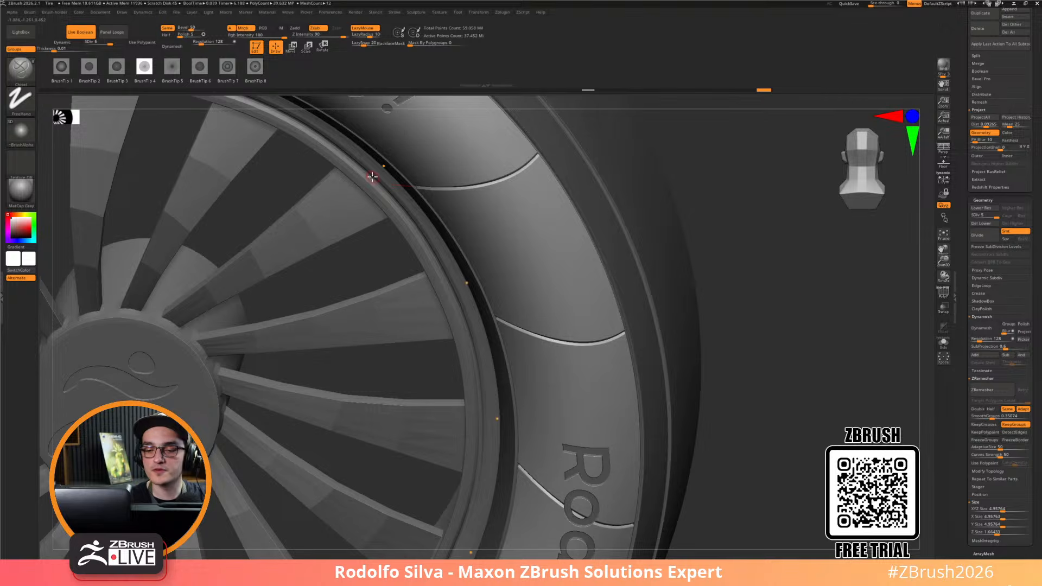
scroll(756, 230, "down", 5)
left_click_drag(738, 326, 733, 439, "alt")
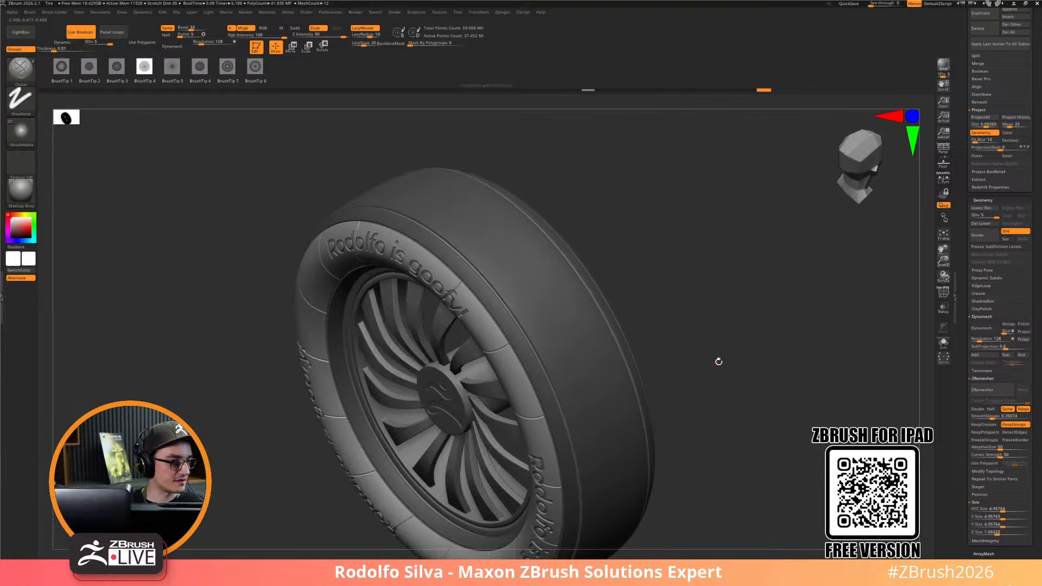
left_click_drag(760, 382, 738, 387)
mouse_move(514, 288)
right_mouse_down("ctrl")
mouse_move(651, 456)
mouse_move(589, 377)
mouse_move(498, 330)
mouse_move(465, 307)
mouse_move(474, 304)
right_mouse_up("ctrl")
right_click_drag(829, 367, 778, 276, "ctrl")
Try carving stepped grooves across the tread between its two circumferential grooves with BrushTip 4, and undo them
right_click_drag(773, 345, 640, 349)
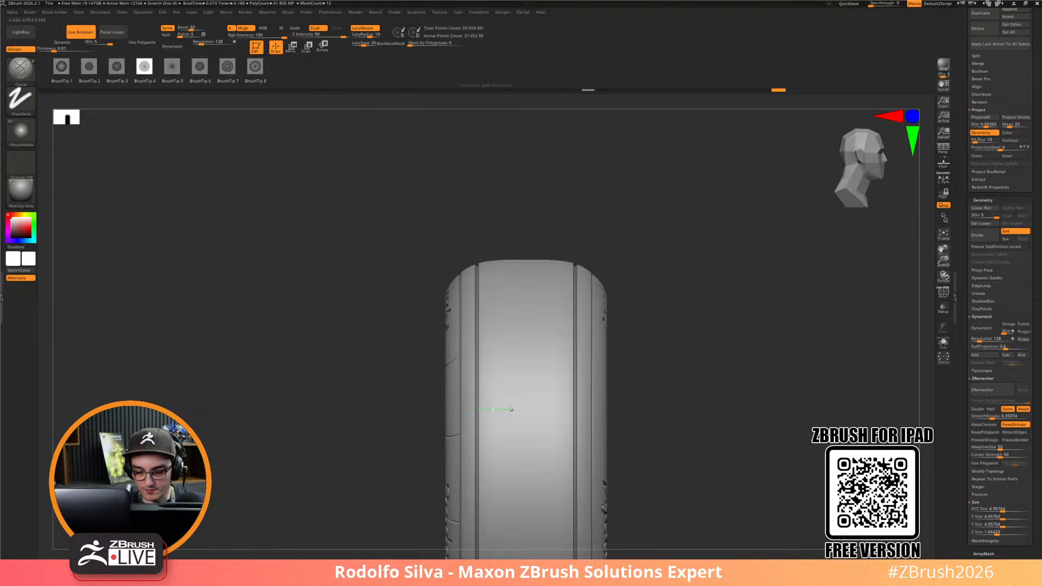
left_click_drag(517, 409, 518, 409)
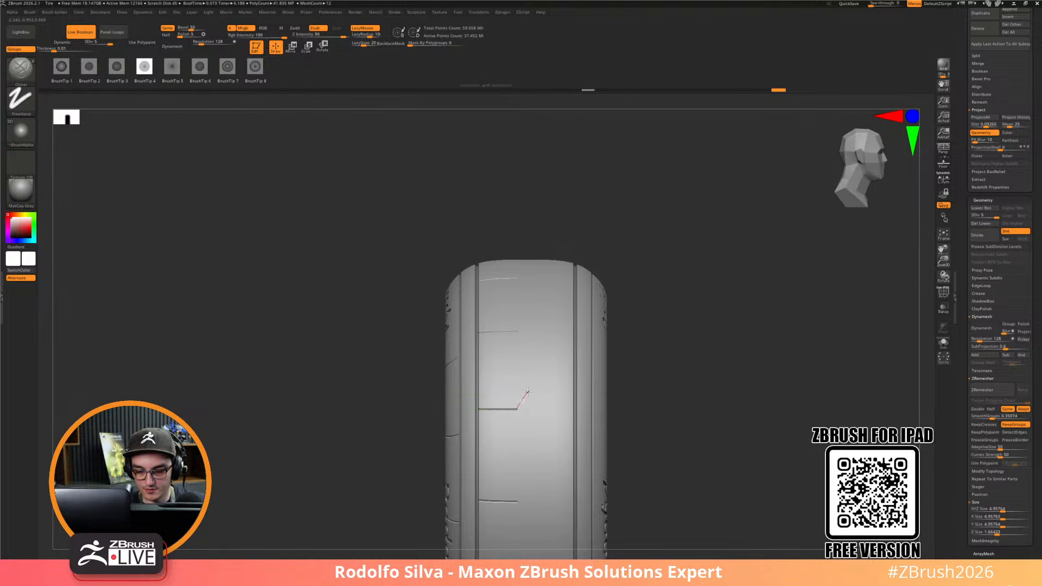
left_click(527, 391)
left_click(574, 393)
right_click_drag(767, 435, 770, 457)
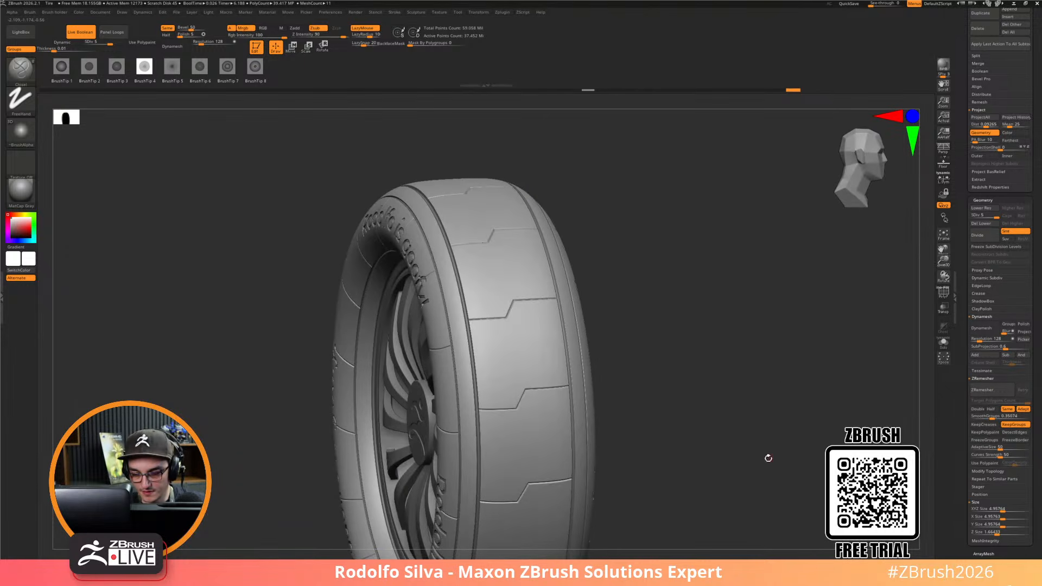
key("ctrl")
key("ctrl+z")
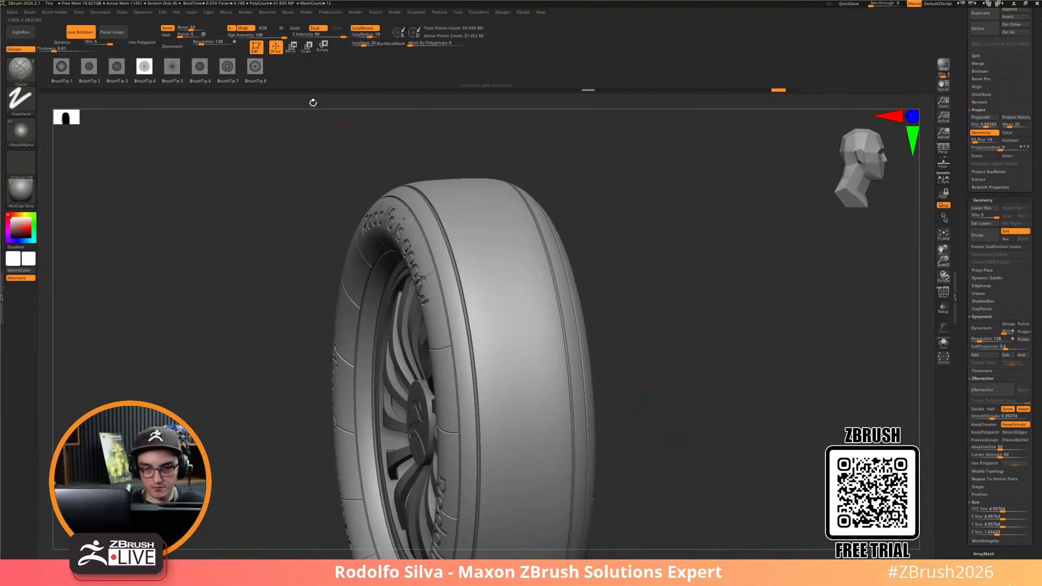
Switch the Chisel to BrushTip 3, adjust the brush size and undo trial stepped grooves across the tread
left_click(127, 72)
key("s")
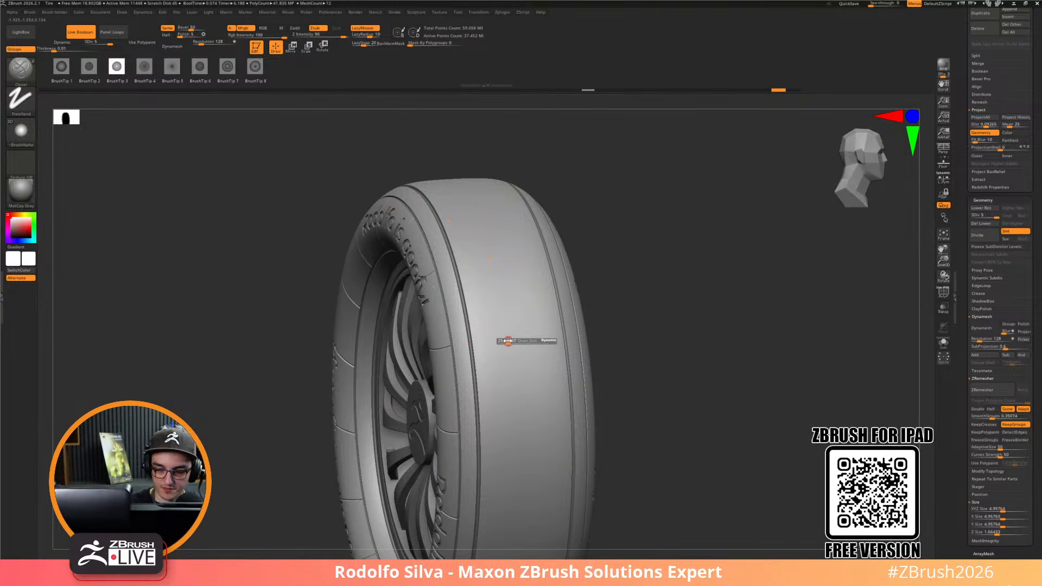
left_click_drag(473, 347, 520, 343)
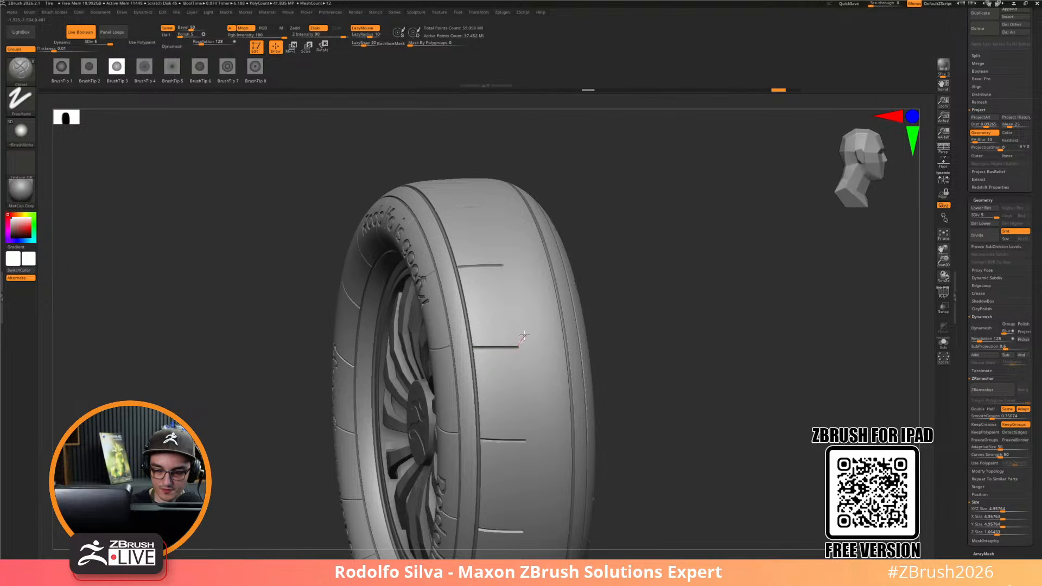
left_click_drag(528, 330, 570, 320)
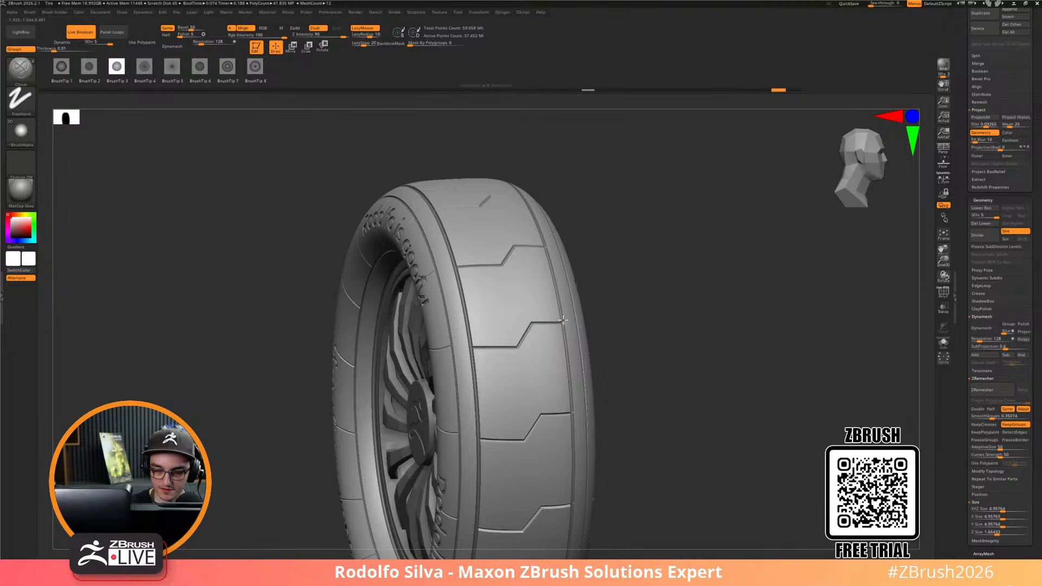
mouse_move(716, 386)
left_mouse_down()
mouse_move(654, 391)
mouse_move(707, 400)
left_mouse_up()
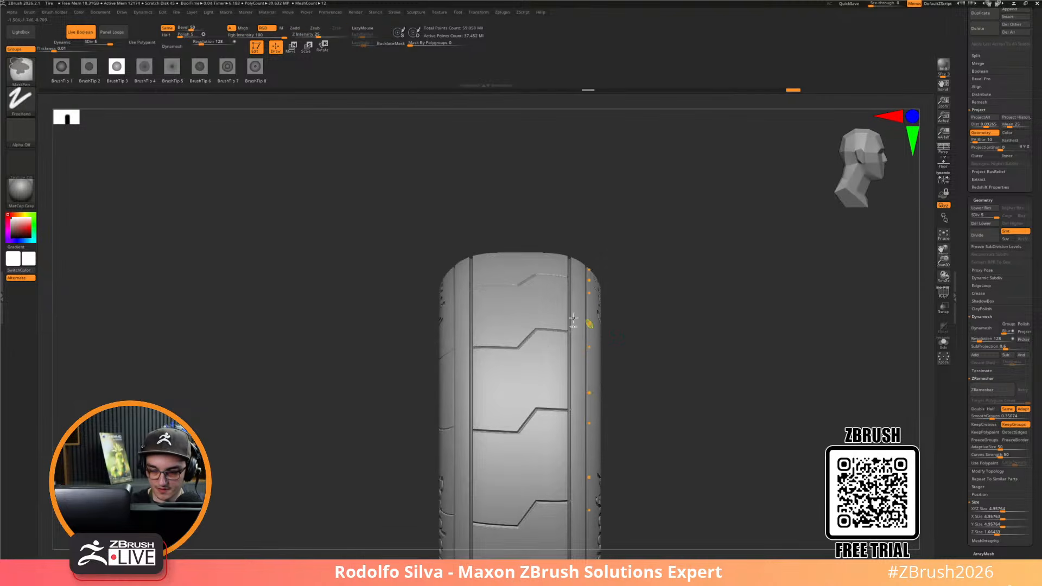
key("ctrl+z")
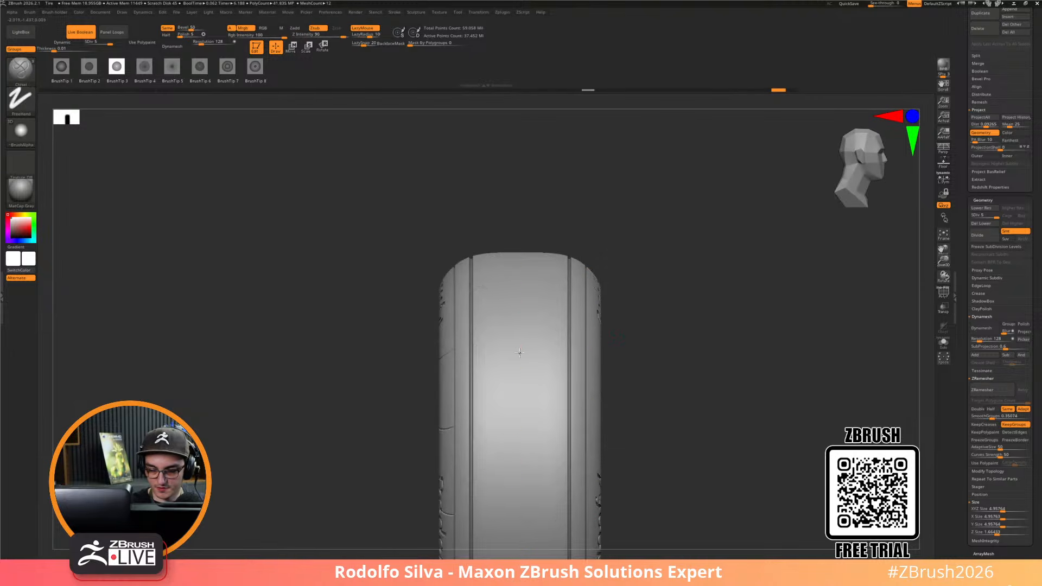
Carve a groove around the middle of the tread and stepped grooves crossing it between the two side grooves
left_click_drag(522, 319, 519, 280)
mouse_move(730, 354)
left_mouse_down()
mouse_move(733, 437)
mouse_move(630, 416)
left_mouse_up()
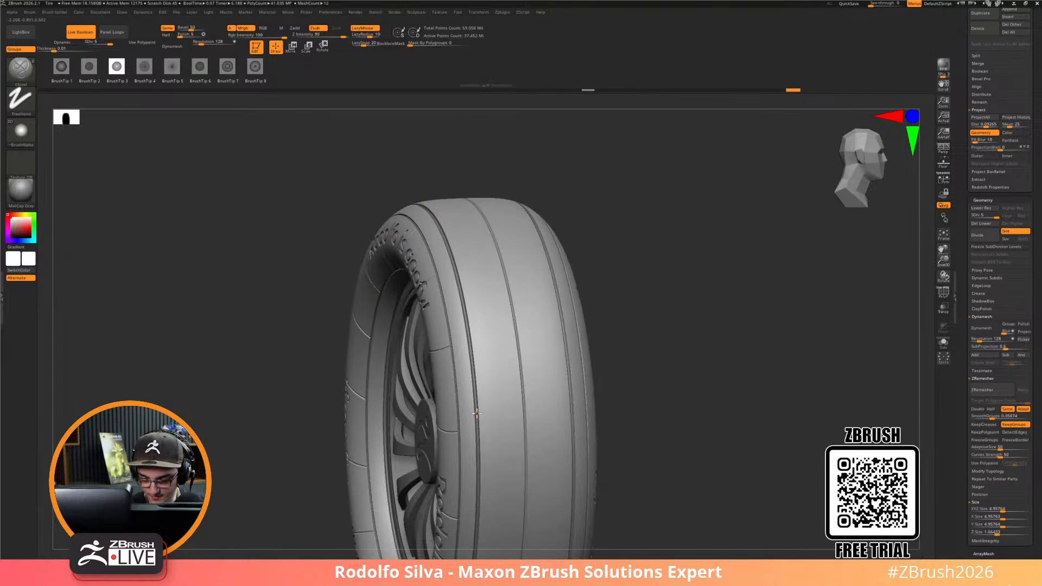
left_click_drag(503, 413, 508, 412)
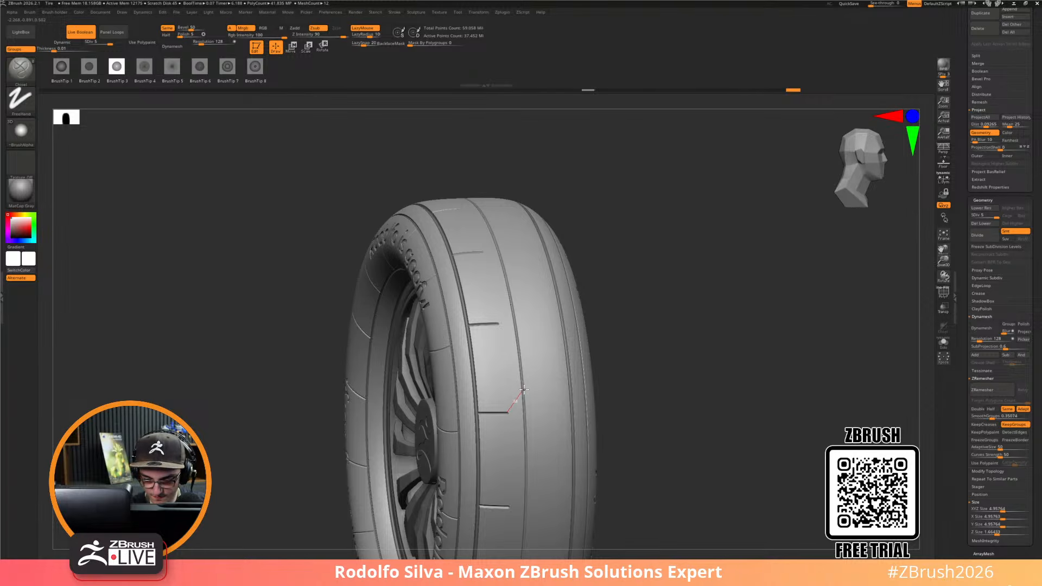
left_click(523, 397)
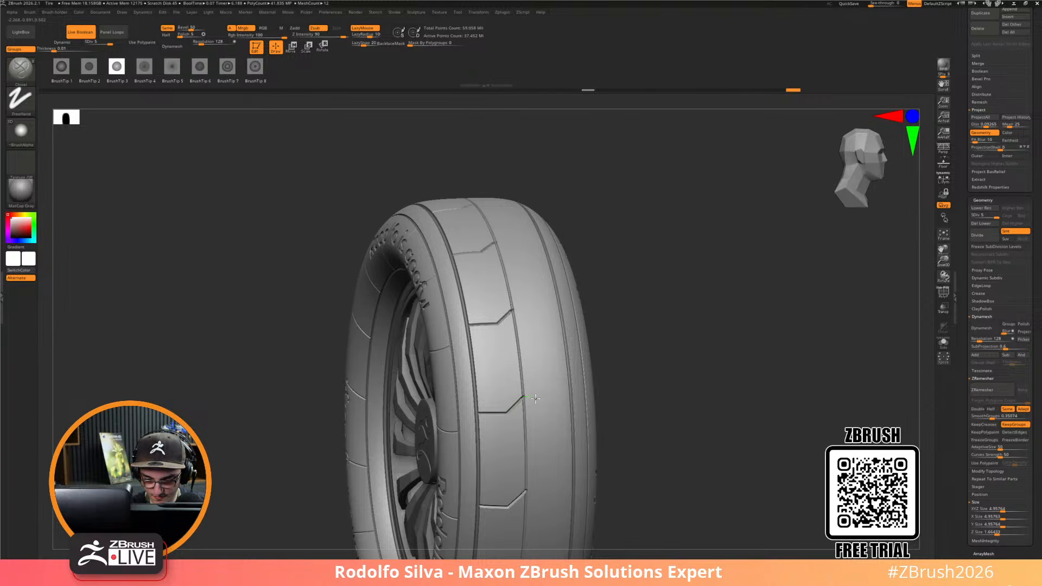
left_click(569, 397)
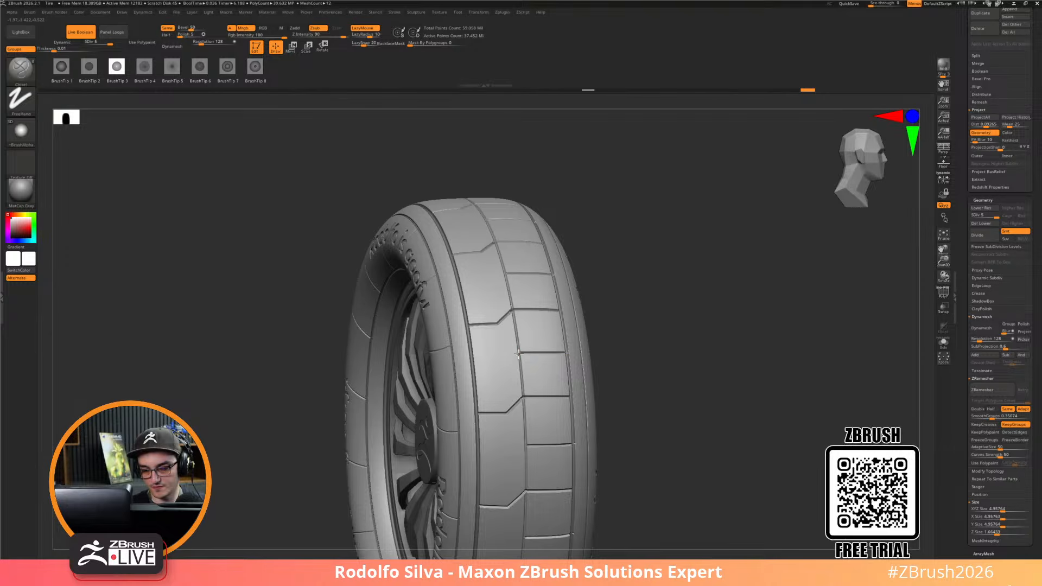
Carve staggered grooves between the stepped ones, running diagonally from the tread's centre groove and on to its side groove
left_click(498, 374)
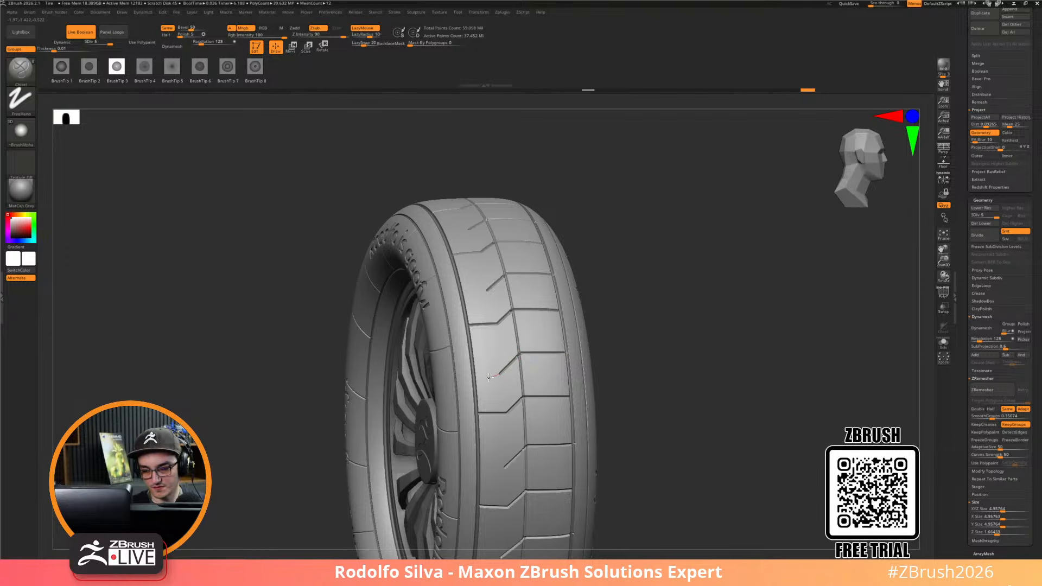
left_click(475, 375)
left_click_drag(744, 415, 719, 438)
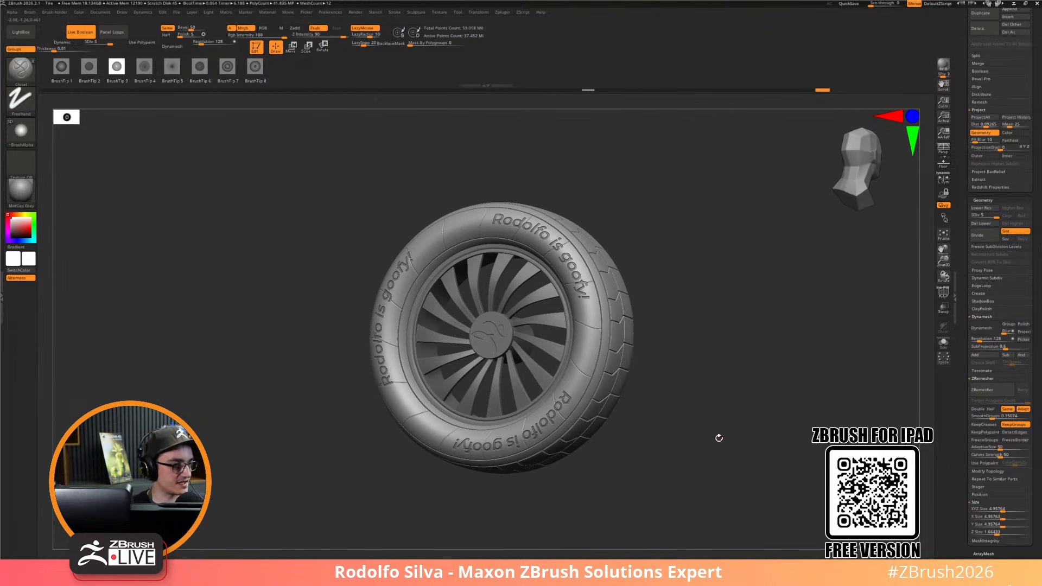
mouse_move(719, 438)
left_mouse_down()
mouse_move(676, 465)
mouse_move(698, 482)
mouse_move(717, 466)
mouse_move(724, 377)
left_mouse_up()
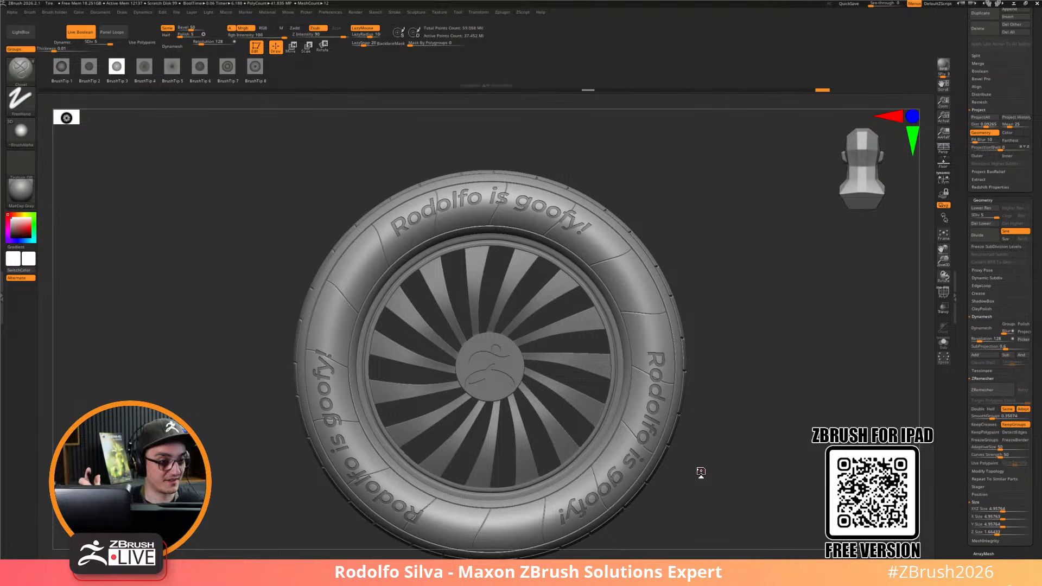
left_click_drag(772, 384, 751, 384)
left_click_drag(759, 430, 826, 358, "alt")
left_click_drag(814, 395, 806, 432, "alt")
Select the spoked rim subtool and insert a Cylinder3D subtool directly below it
left_click(522, 414, "alt")
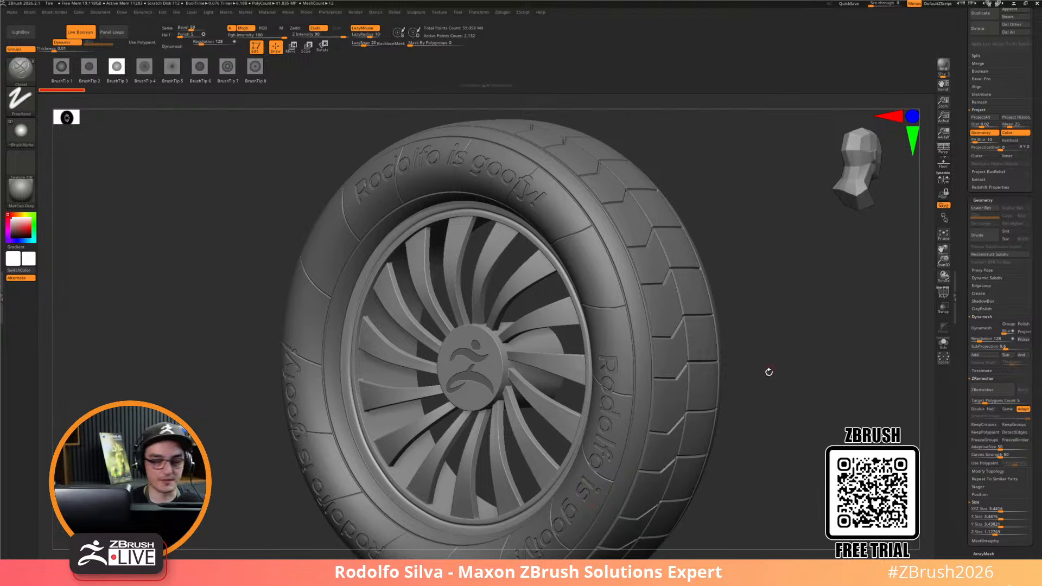
left_click_drag(767, 365, 707, 318, "alt")
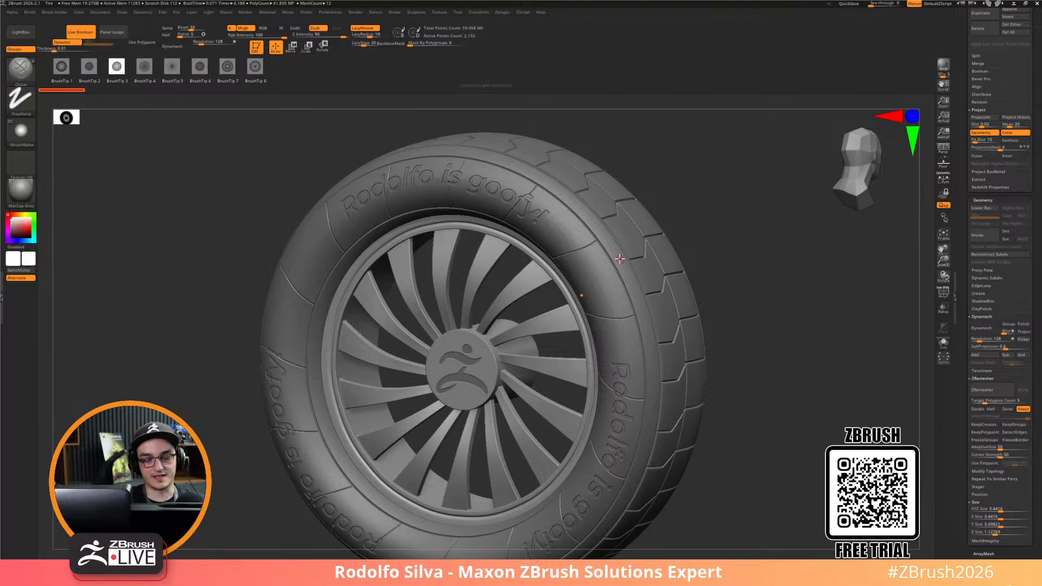
mouse_move(725, 388)
left_mouse_down()
mouse_move(739, 399)
mouse_move(739, 386)
left_mouse_up()
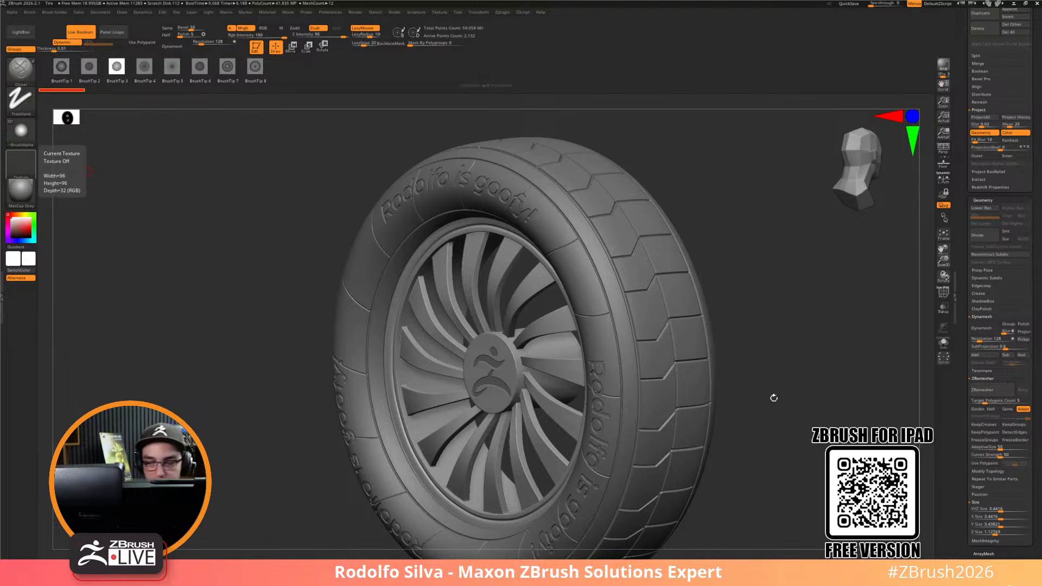
left_click_drag(773, 403, 825, 397)
left_click_drag(965, 210, 964, 456)
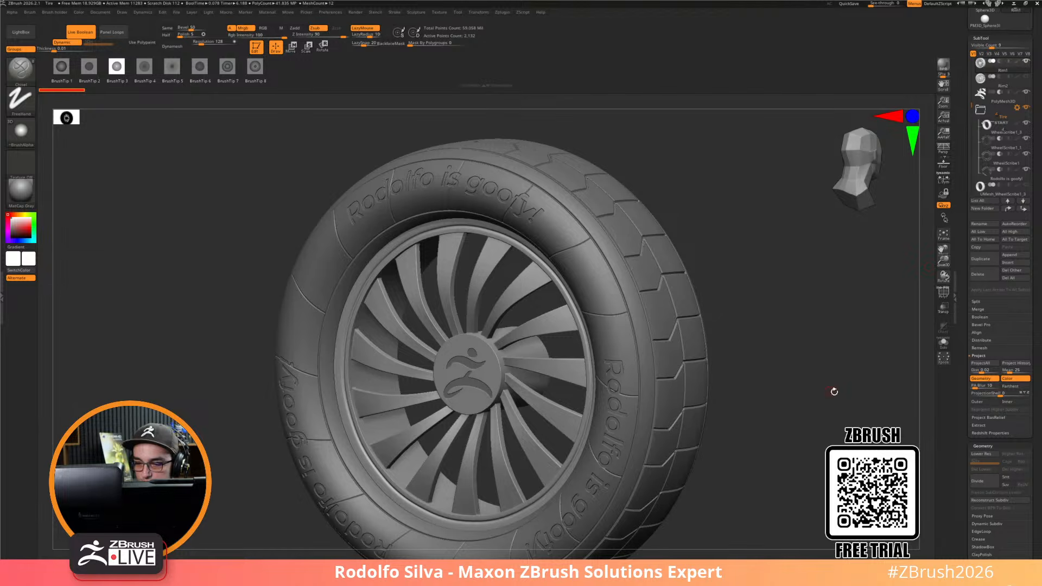
left_click(1015, 264)
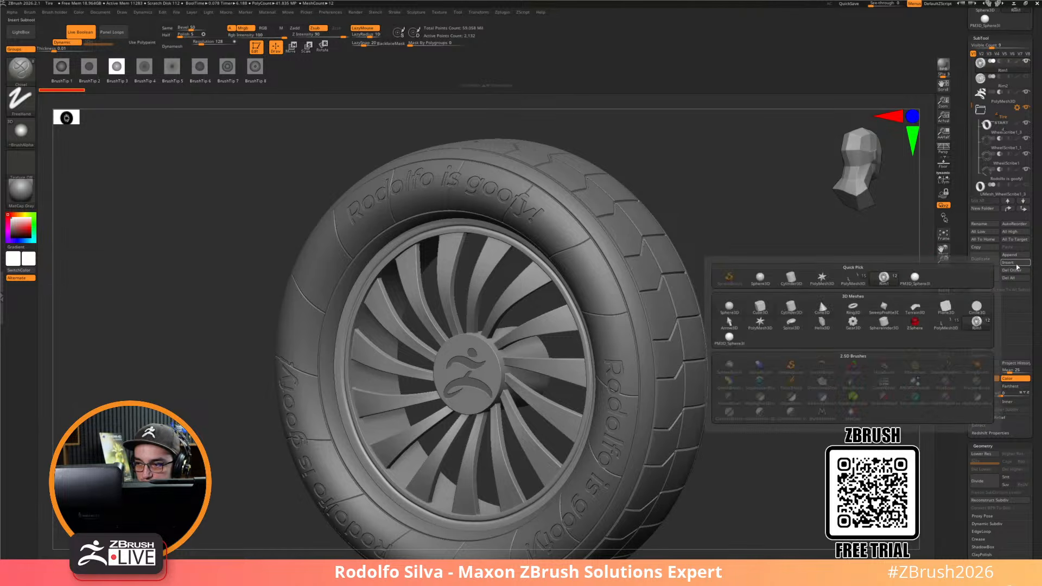
left_click(792, 307)
Convert the inserted cylinder into an adjustable Cylinder 3D primitive with the gizmo
key("w")
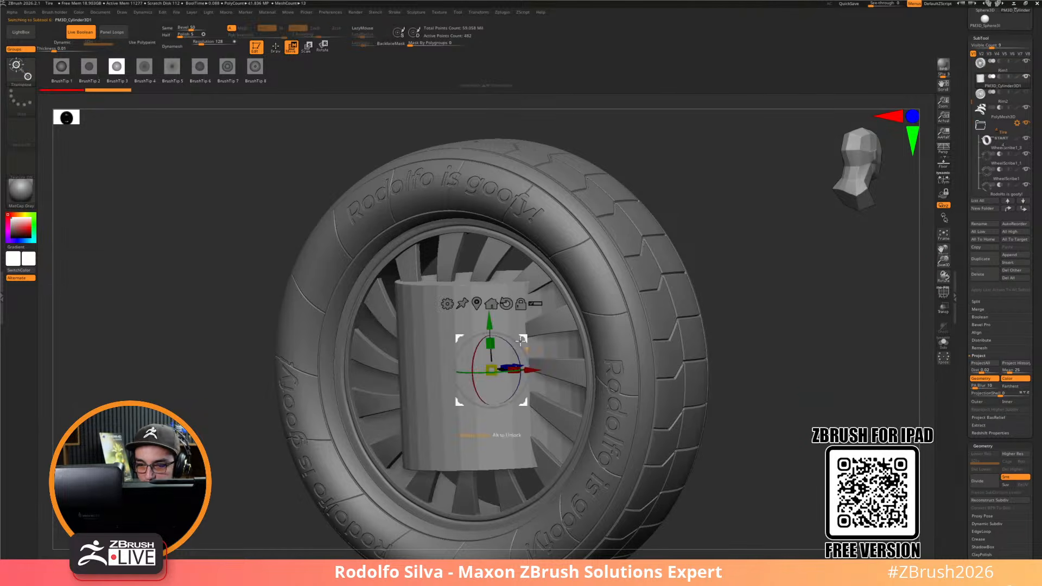
left_click(447, 303)
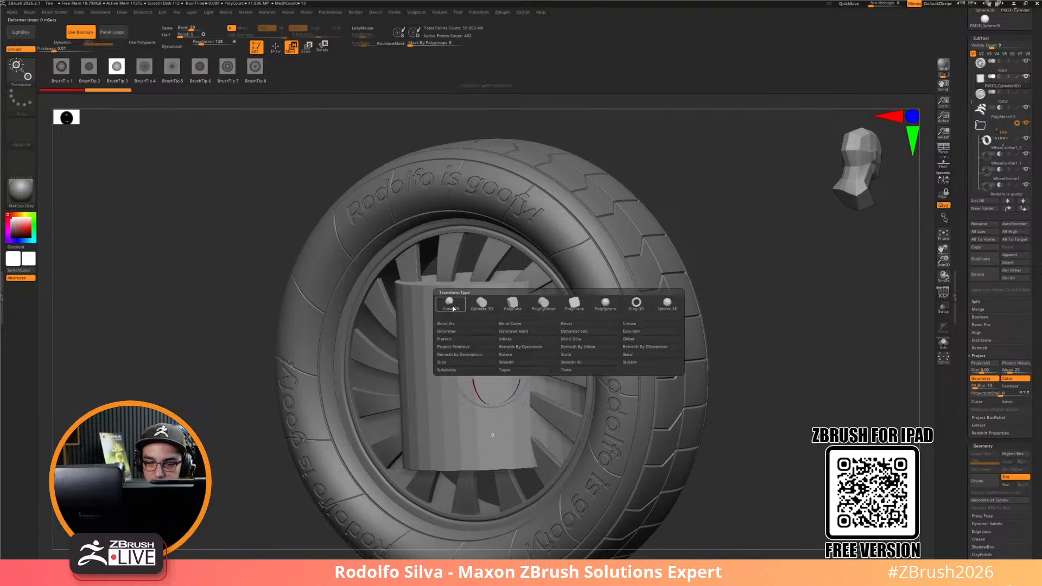
left_click(481, 304)
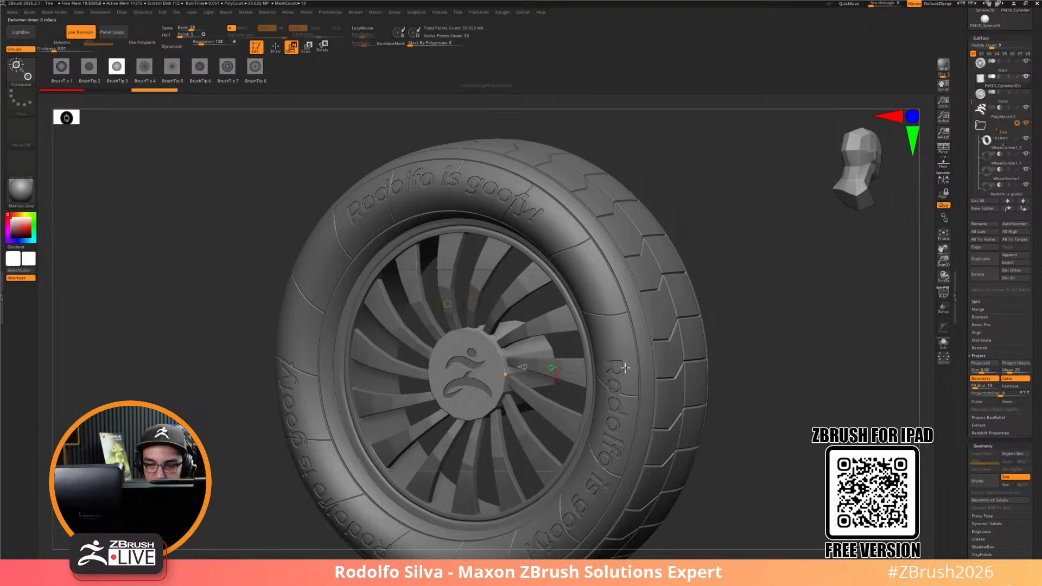
Flatten the cylinder into a thin disc with a central hole, placed behind the spokes and around the hub
key("alt+s")
left_click_drag(611, 374, 621, 393)
left_click_drag(526, 365, 450, 409)
left_click_drag(609, 411, 615, 442)
left_click_drag(491, 370, 558, 318)
key("alt+s")
left_click_drag(760, 400, 589, 415)
left_click_drag(771, 348, 592, 383, "alt")
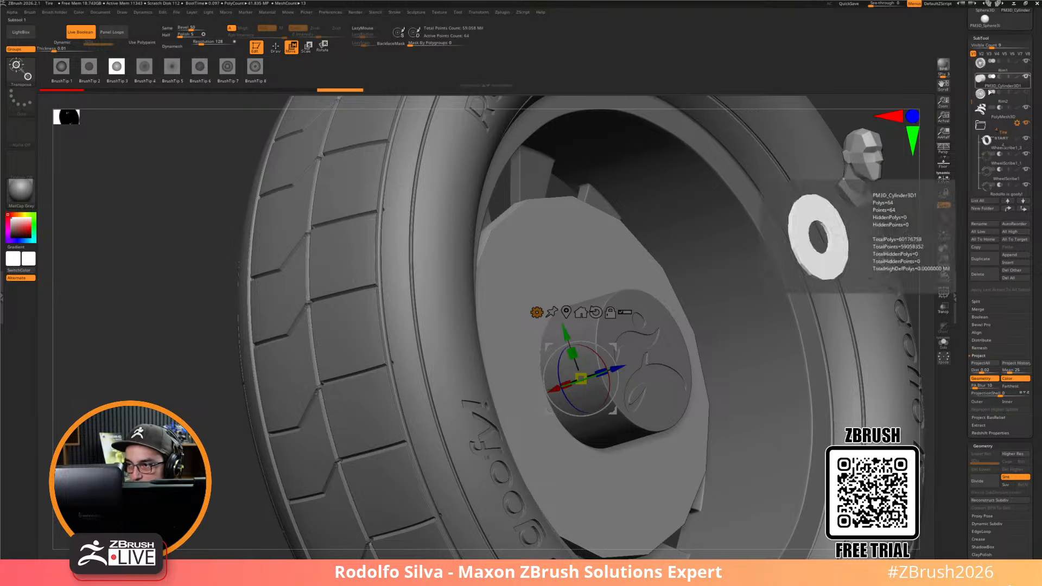
Isolate the spoked rim with its polyframe shown and its subdivision preview off, and switch to the ZModeler brush
left_click(991, 71)
key("alt+s")
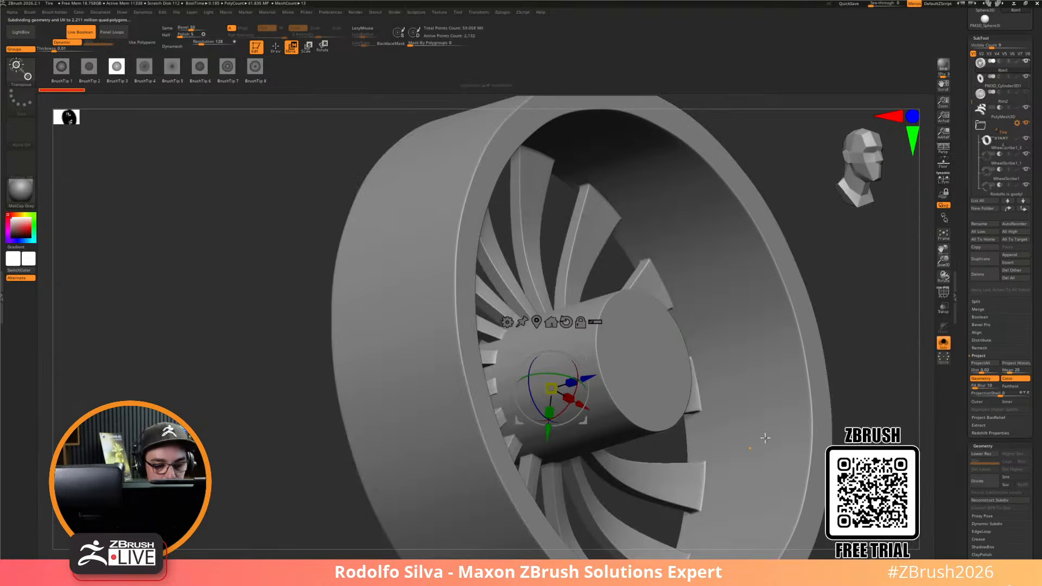
key("shift+f")
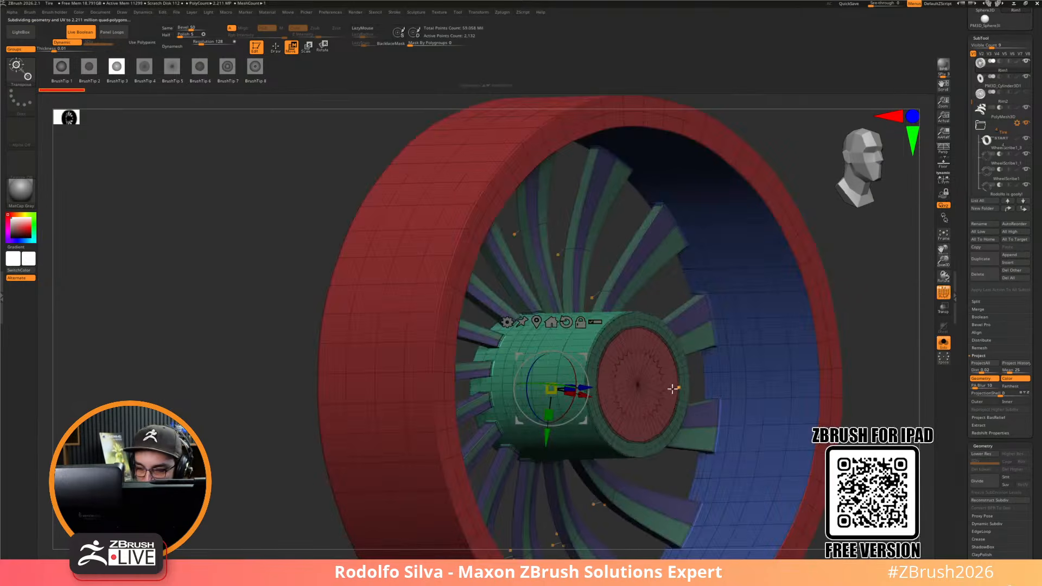
key("q")
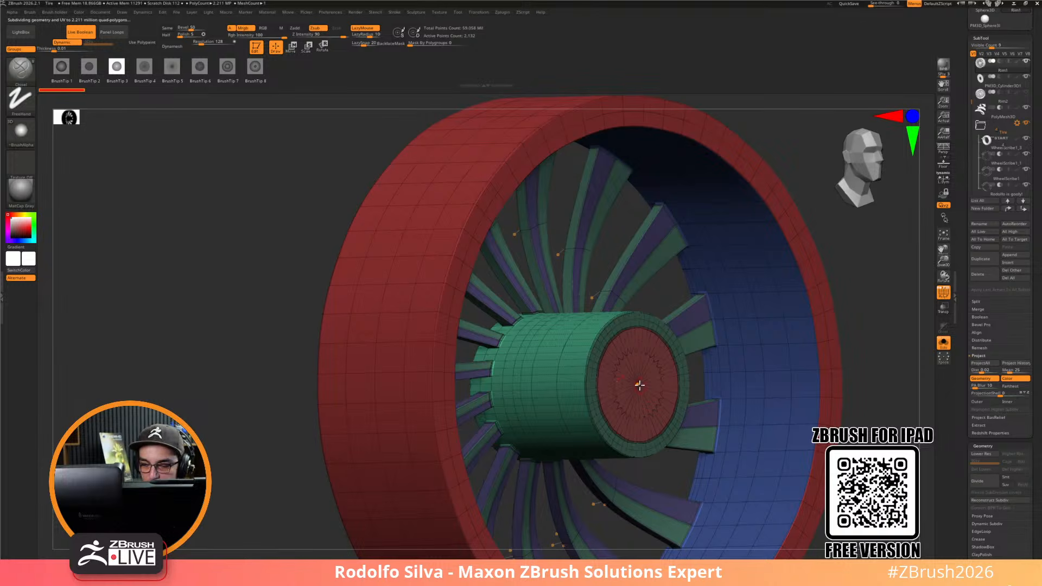
key("b")
key("z")
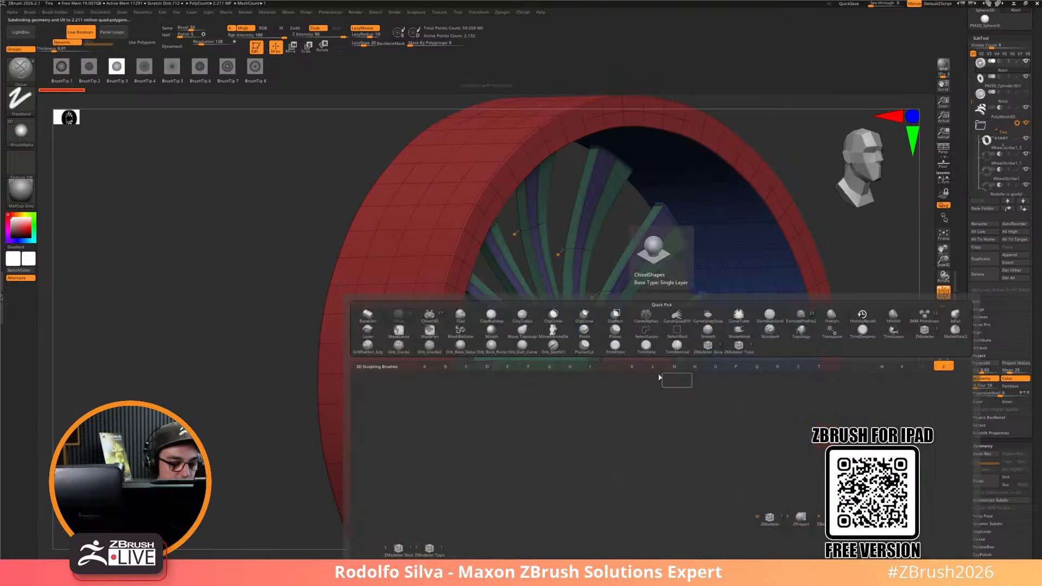
key("m")
key("shift+d")
key("shift+d")
right_click_drag(639, 349, 638, 419, "ctrl")
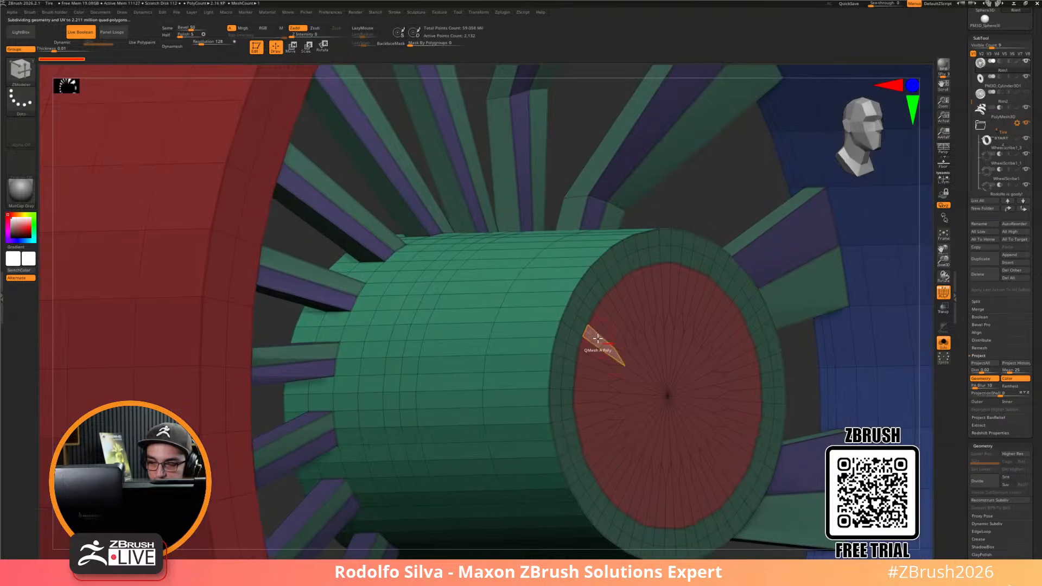
Shorten the rim's hub by pushing its rear face inward with QMesh, targeting Flat Island and Polygroup Island
key("space")
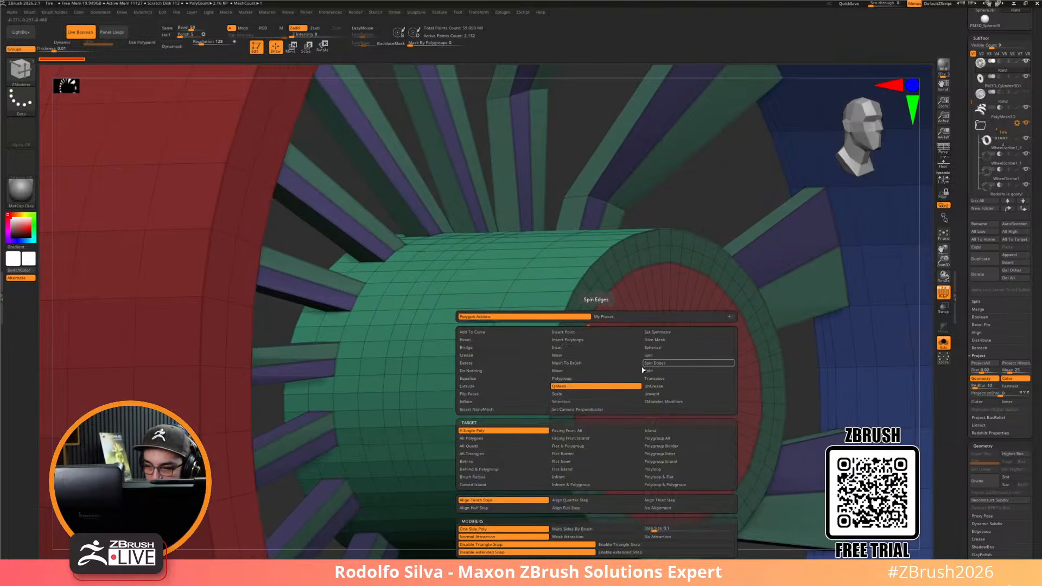
left_click(586, 478)
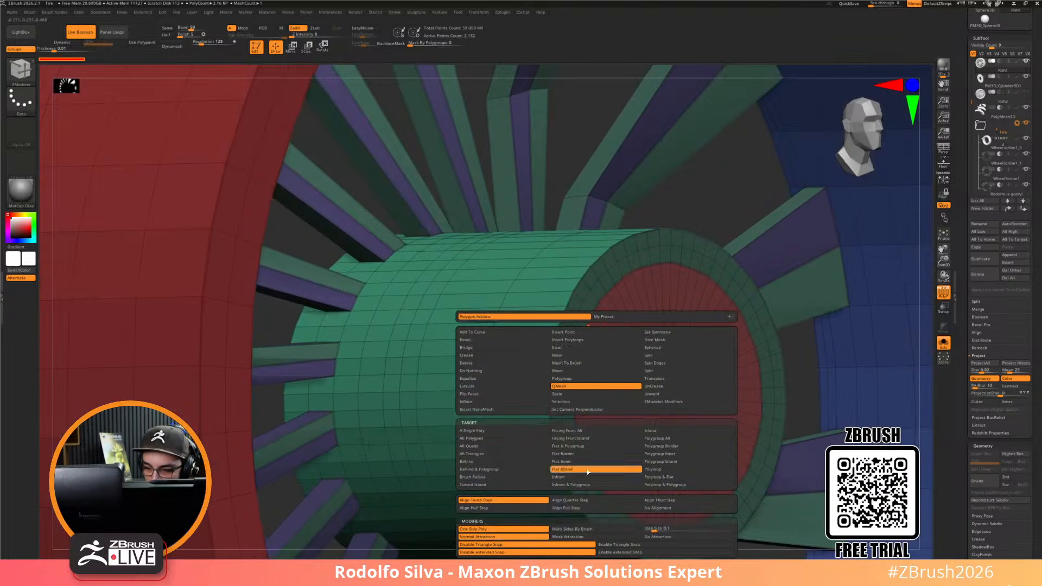
left_click_drag(553, 328, 456, 418)
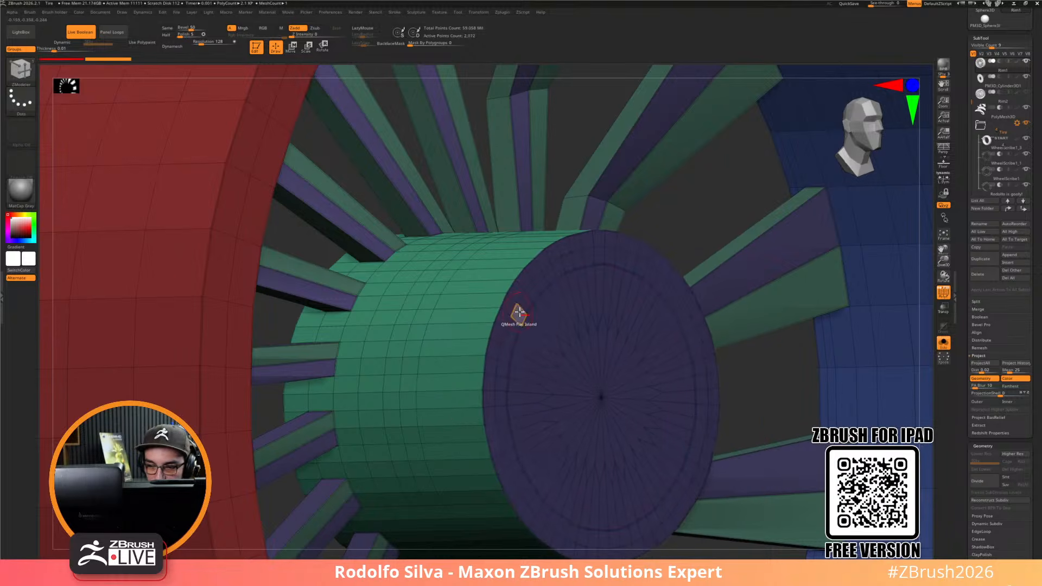
key("space")
left_click(624, 452)
mouse_move(532, 289)
left_mouse_down()
mouse_move(474, 304)
mouse_move(466, 293)
mouse_move(480, 356)
mouse_move(460, 343)
mouse_move(476, 310)
mouse_move(465, 294)
mouse_move(421, 320)
left_mouse_up()
right_click_drag(588, 444, 586, 399, "ctrl")
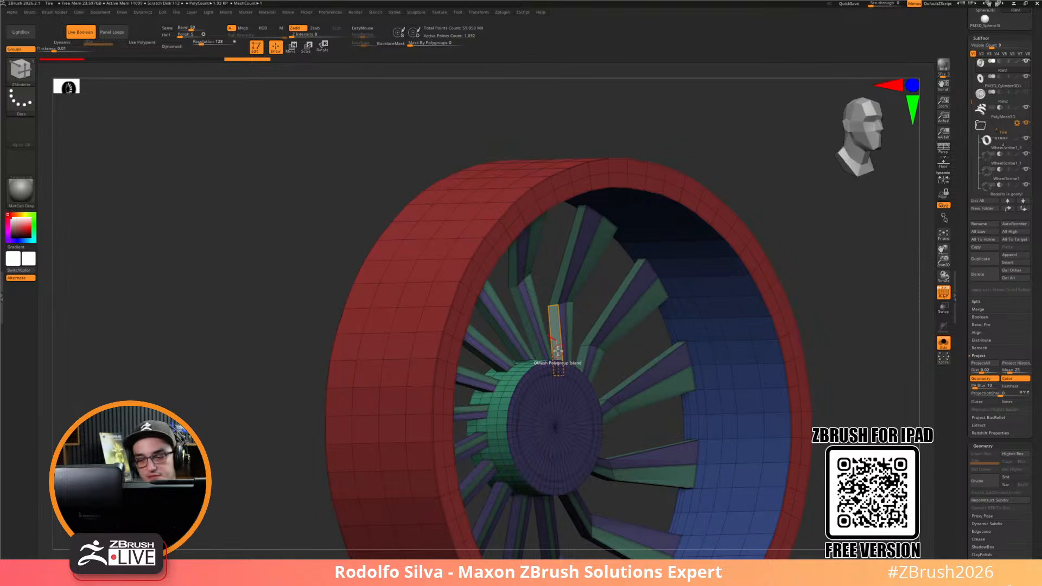
Turn Dynamic Subdiv on for the rim and accept its auto-activation until the next restart
key("d")
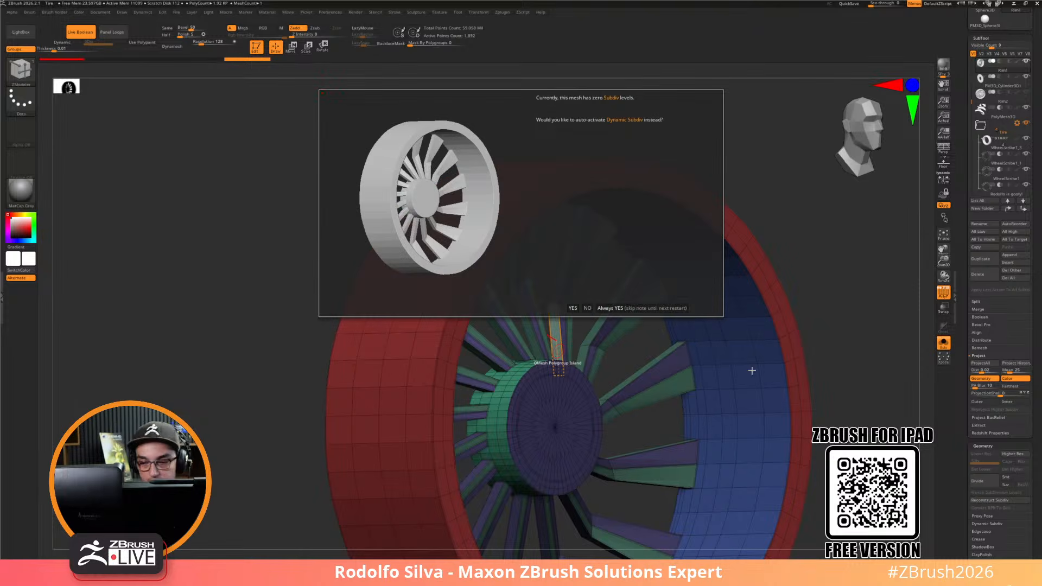
left_click(636, 308)
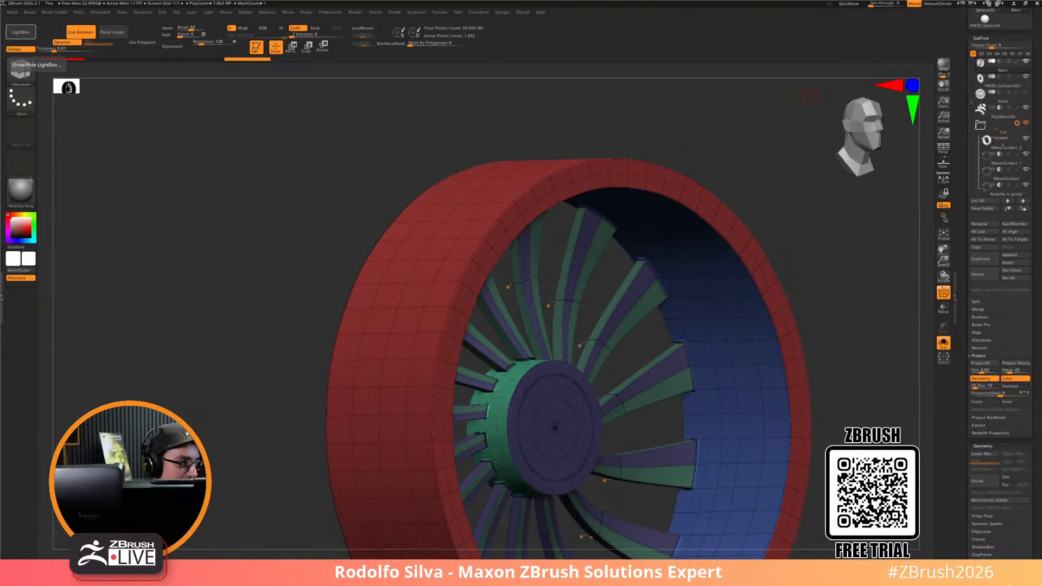
left_click_drag(841, 380, 855, 409)
left_click_drag(856, 409, 773, 390, "alt")
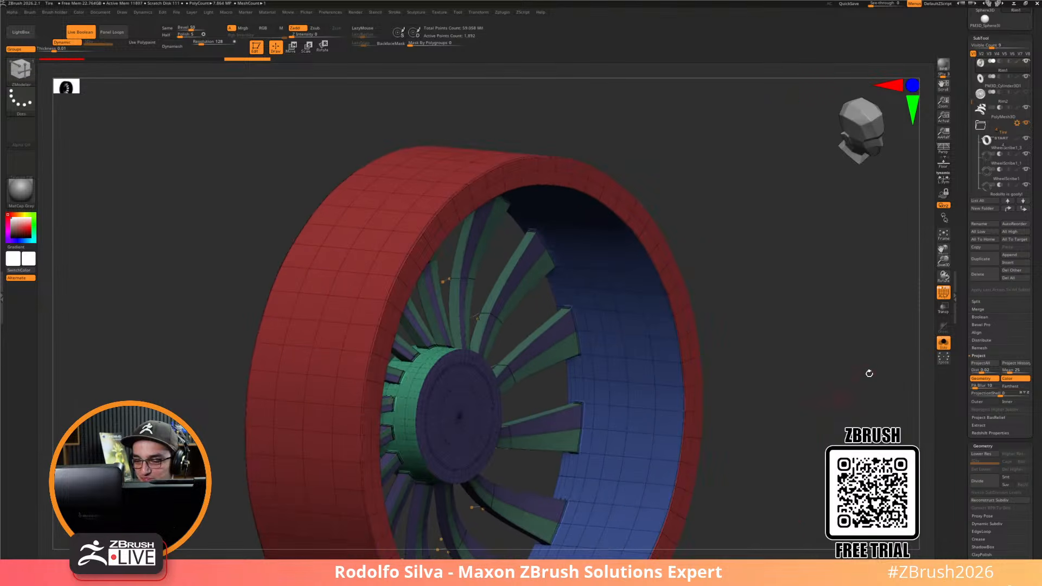
Select the disc subtool, show the whole wheel around it and duplicate the disc along the wheel's axis
left_click(983, 83)
left_click_drag(735, 457, 718, 431)
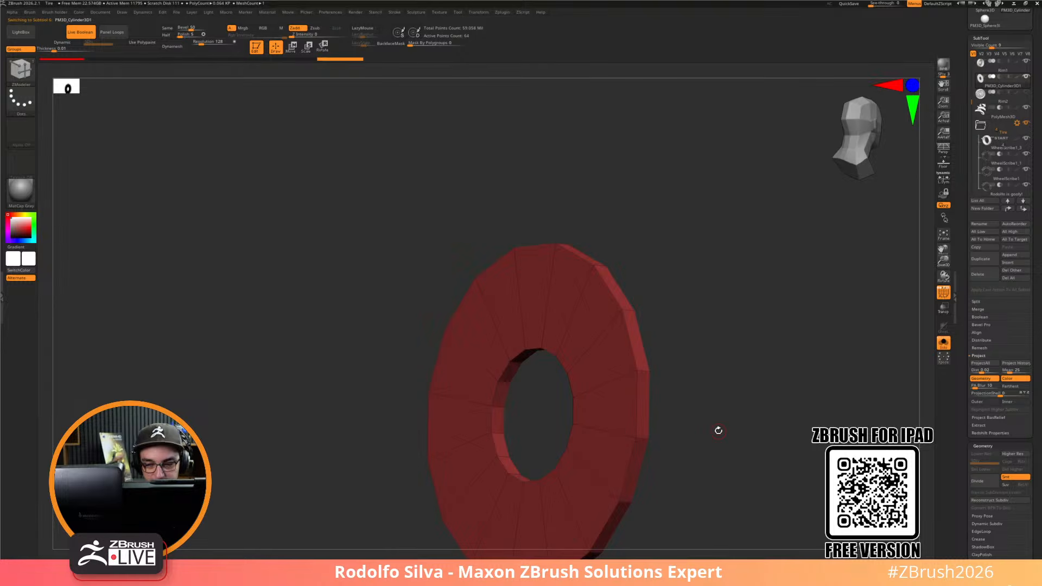
key("w")
left_click_drag(734, 422, 485, 319)
key("shift+alt+s")
left_click_drag(443, 352, 480, 354, "ctrl")
Convert the duplicated disc into a Cylinder 3D primitive without a hole and slim it into a long central shaft
left_click(392, 286)
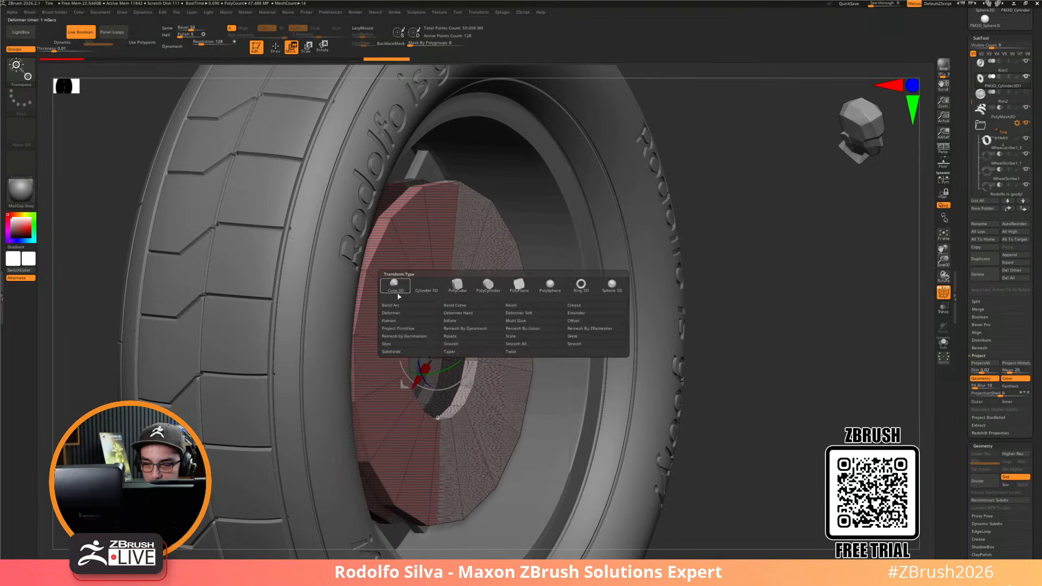
left_click(428, 286)
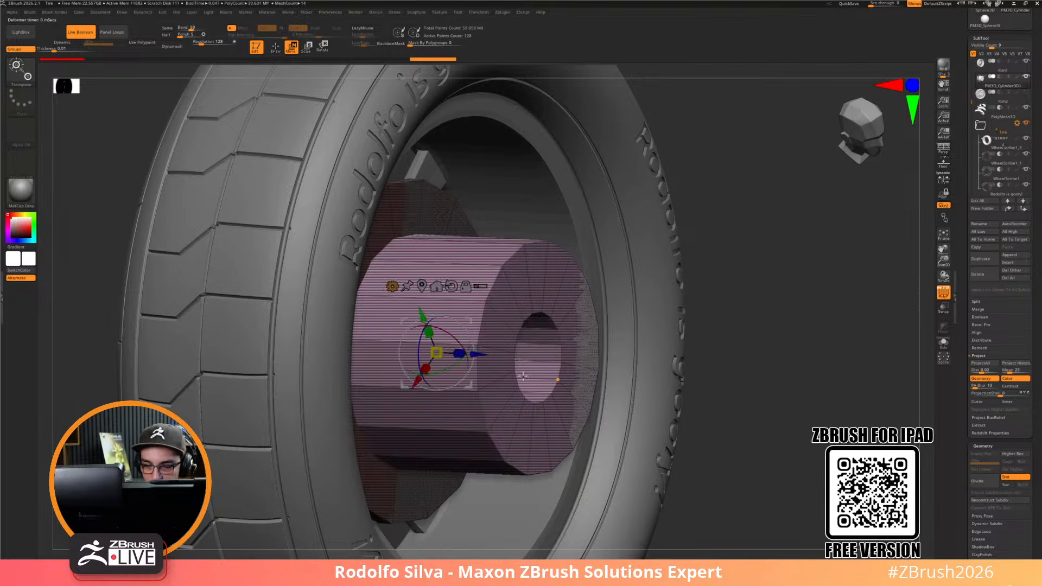
left_click_drag(521, 384, 580, 307)
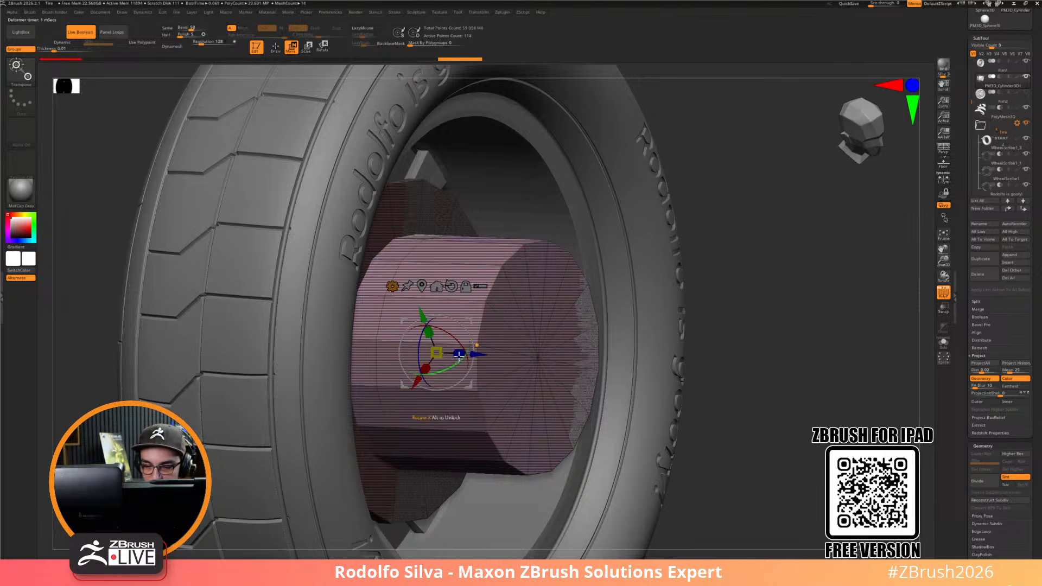
left_click_drag(434, 362, 347, 402)
right_click_drag(347, 402, 673, 369)
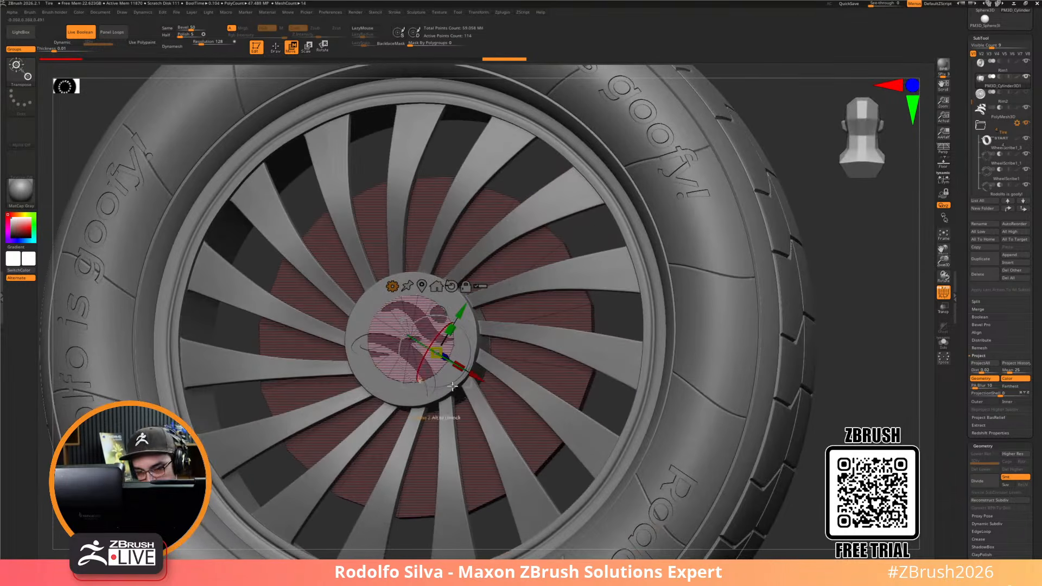
right_click_drag(457, 359, 483, 329)
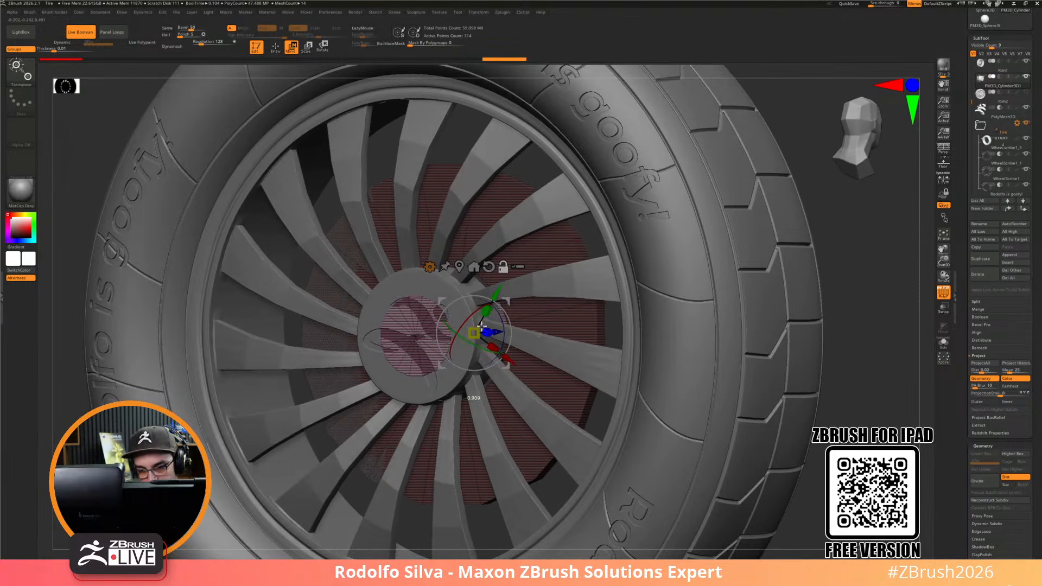
left_click_drag(498, 331, 510, 330)
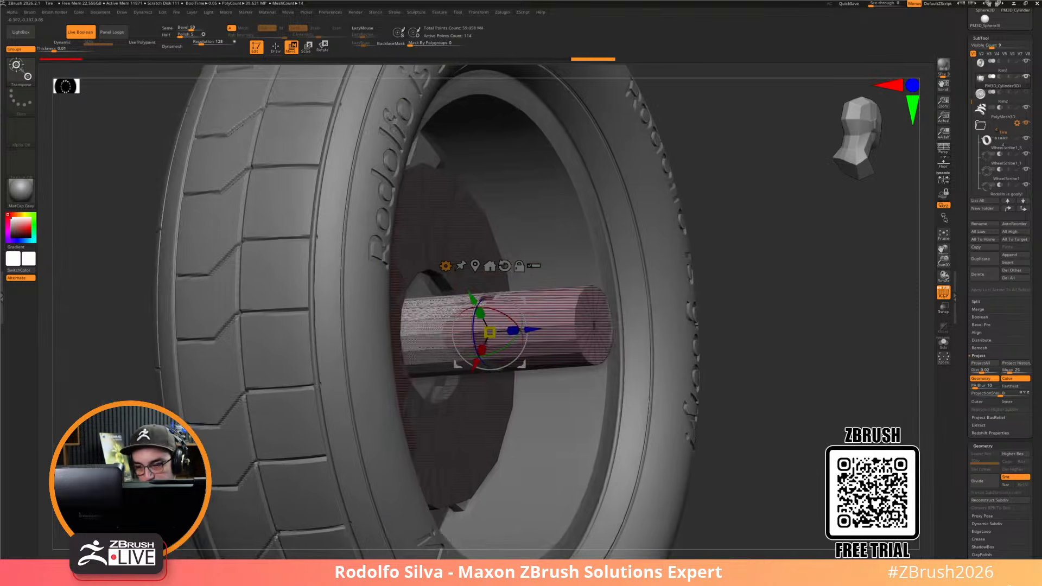
Duplicate the shaft and shape the copy into a short, wide cylinder on the opposite side of the disc
left_click_drag(688, 419, 743, 423)
left_click_drag(538, 325, 528, 353)
left_click_drag(727, 444, 591, 306)
left_click_drag(500, 331, 367, 390)
left_click_drag(518, 329, 451, 353)
left_click_drag(610, 442, 694, 472)
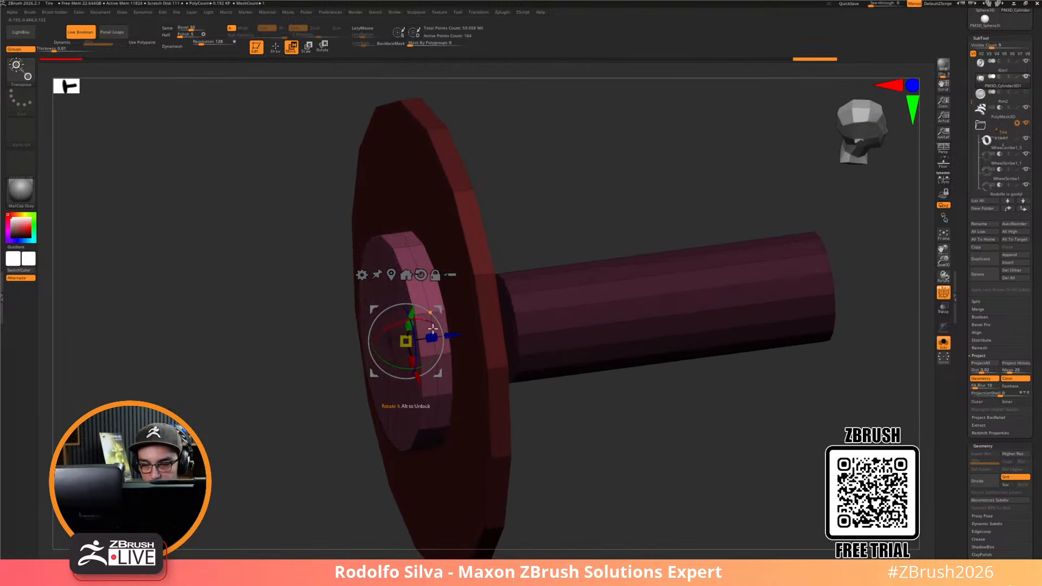
Insert multiple edge loops along the shaft with ZModeler, setting the modifier to Keep Polygroup
key("q")
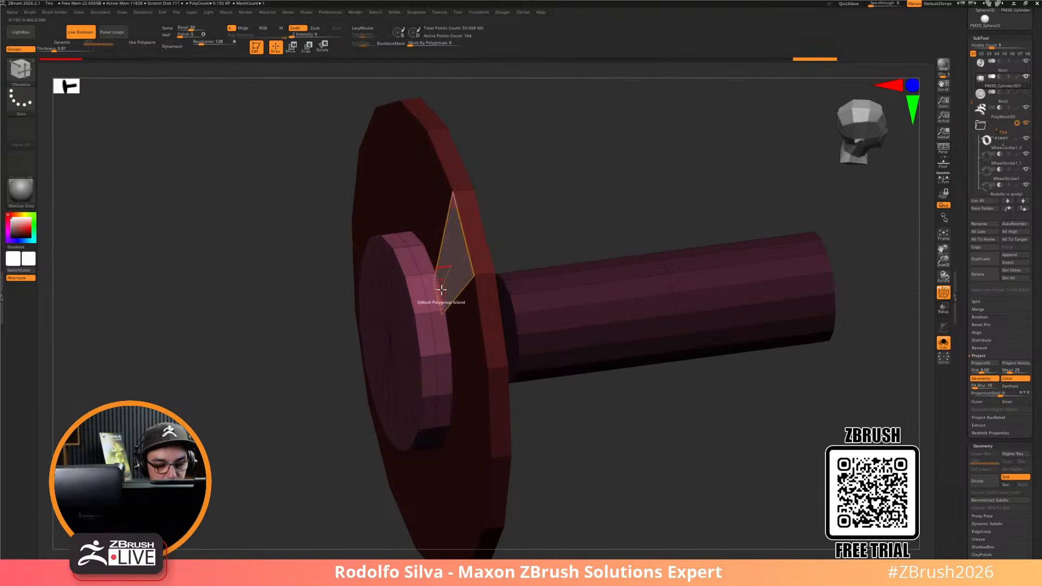
mouse_move(646, 429)
left_mouse_down()
mouse_move(672, 447)
mouse_move(654, 456)
mouse_move(705, 458)
left_mouse_up()
left_click(699, 428, "ctrl")
left_click(701, 304, "alt")
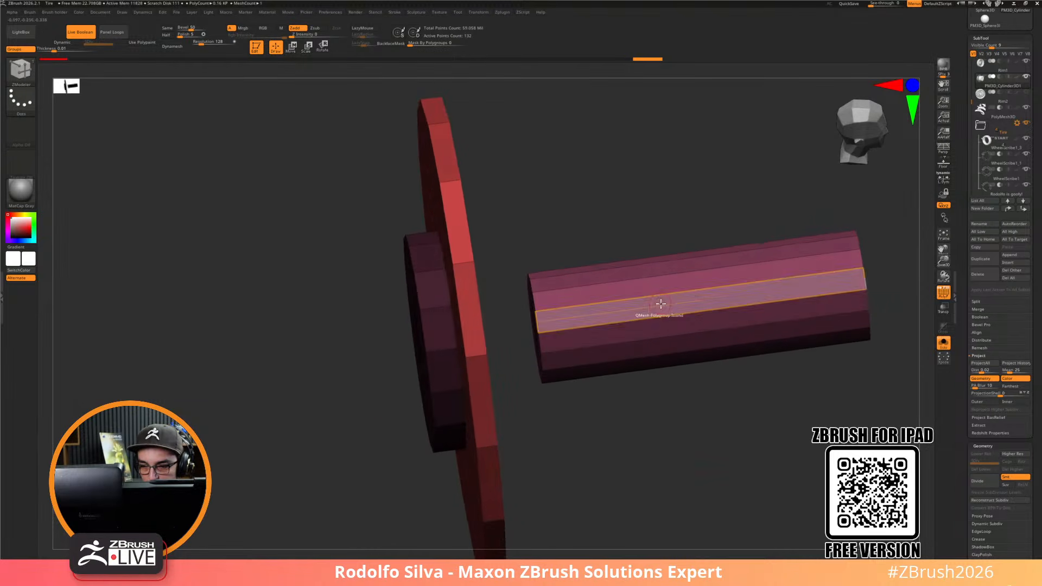
key("space")
left_click(591, 423)
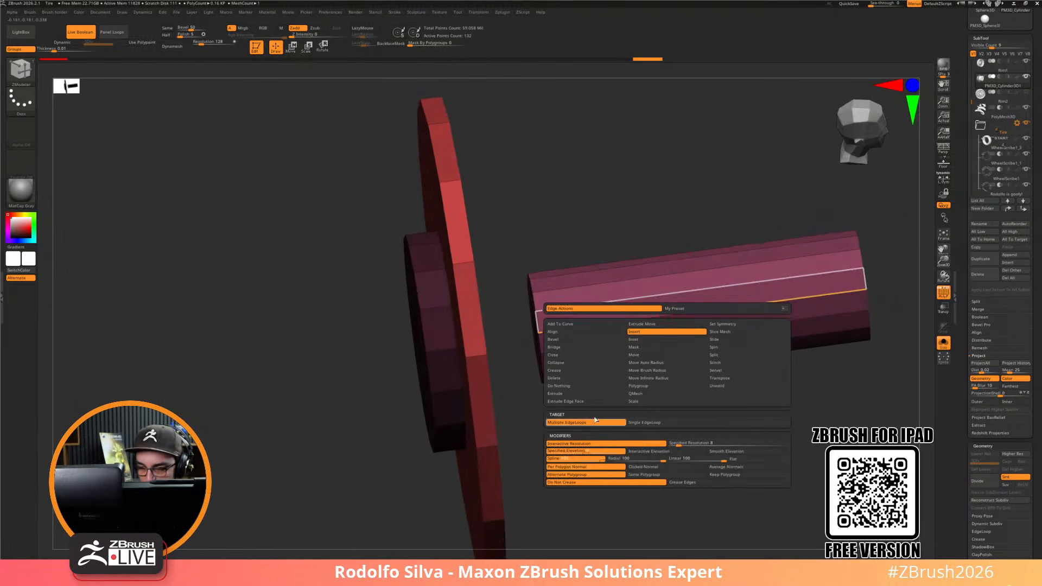
left_click_drag(682, 291, 686, 254)
key("ctrl+z")
key("space")
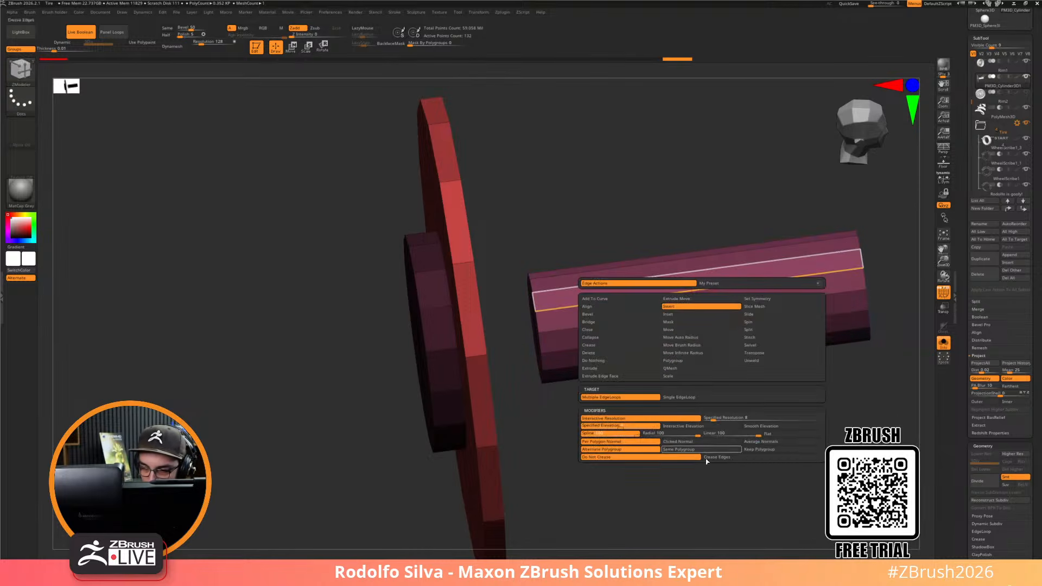
left_click(775, 450)
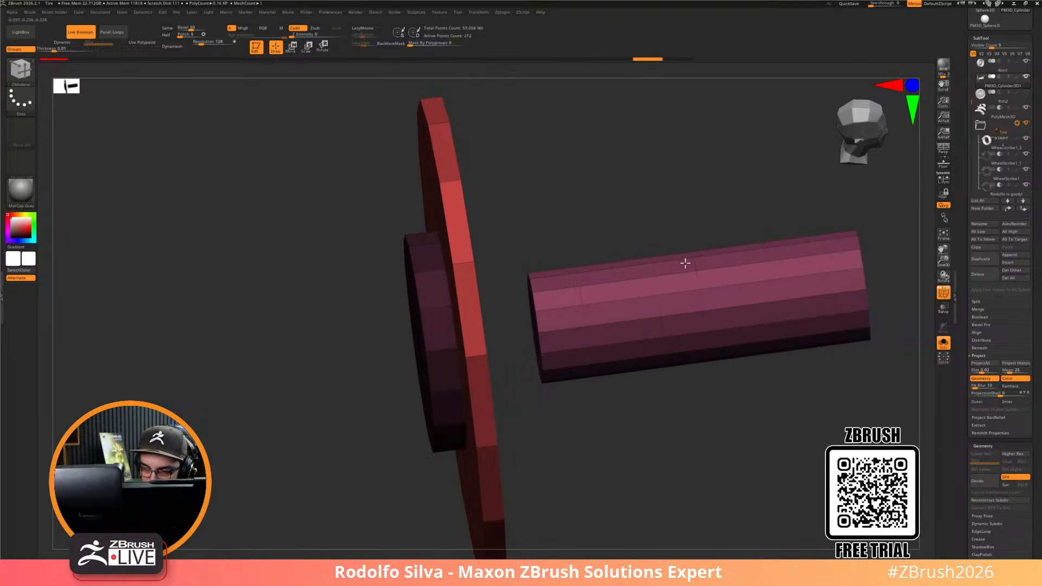
left_click_drag(684, 254, 684, 256)
Preview the parts with Dynamic Subdiv and invert the mask so only the short, wide cylinder is editable
key("d")
left_click_drag(672, 469, 670, 442)
key("shift+f")
key("shift+d")
key("shift+f")
left_click(676, 423, "ctrl")
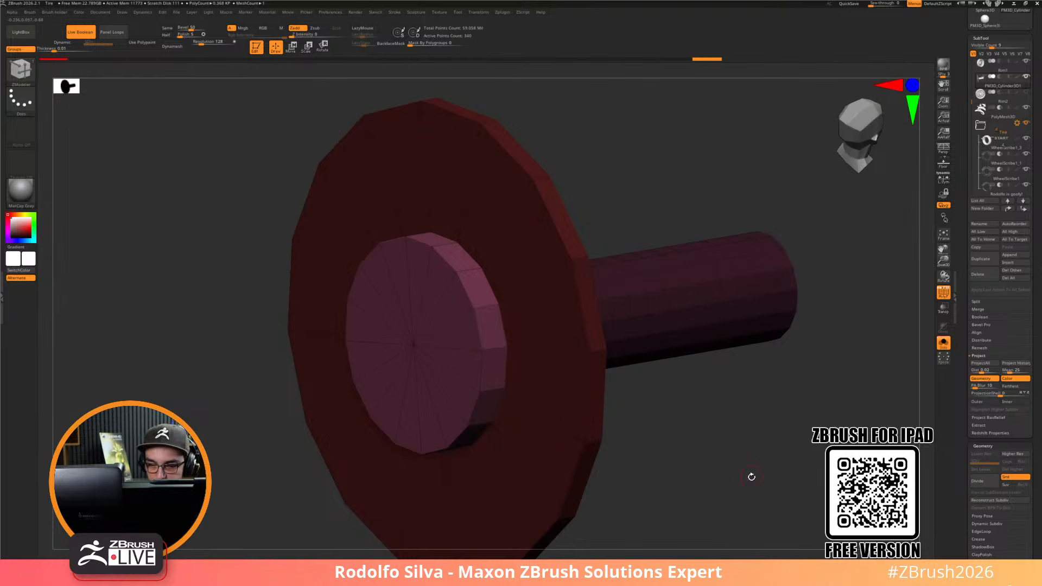
left_click_drag(750, 473, 760, 480)
key("shift+f")
key("shift+f")
Convert the short, wide cylinder into a Cylinder 3D primitive and reduce its thickness
key("w")
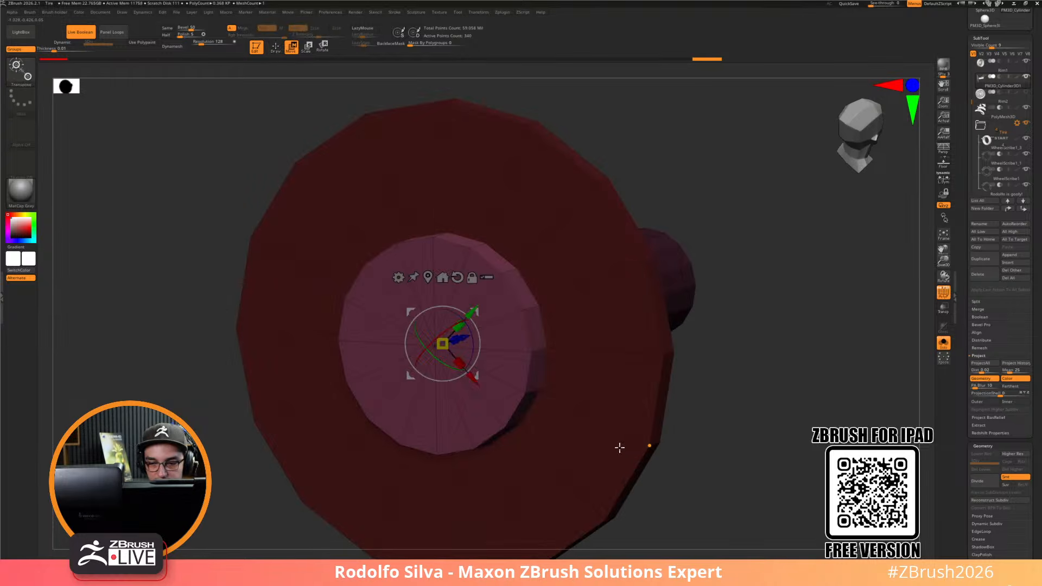
left_click_drag(620, 444, 717, 456)
left_click(399, 277)
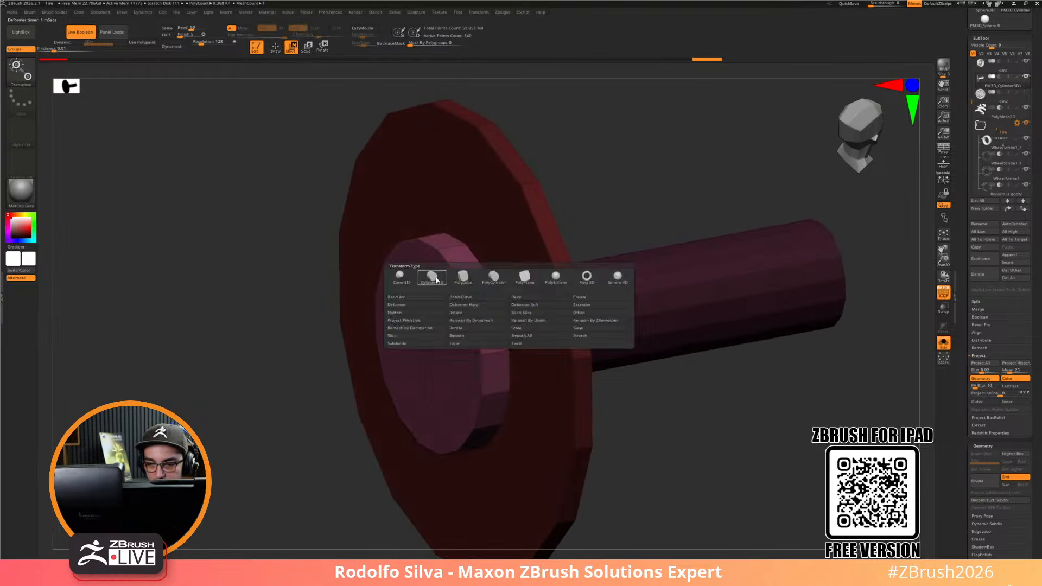
left_click(433, 278)
left_click_drag(455, 362, 296, 418)
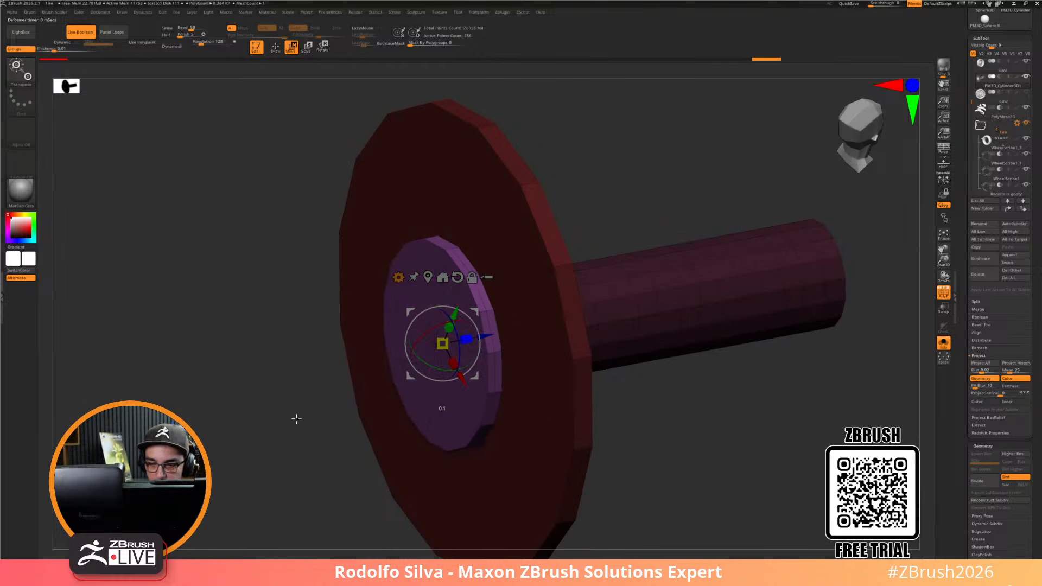
Open a central hole in the thin cylinder, making a ring slightly wider inside than the shaft
left_click_drag(776, 429, 658, 388)
left_click_drag(450, 343, 468, 385)
left_click_drag(260, 469, 365, 468)
key("ctrl+z")
left_click_drag(751, 437, 634, 436)
left_click_drag(450, 347, 474, 386)
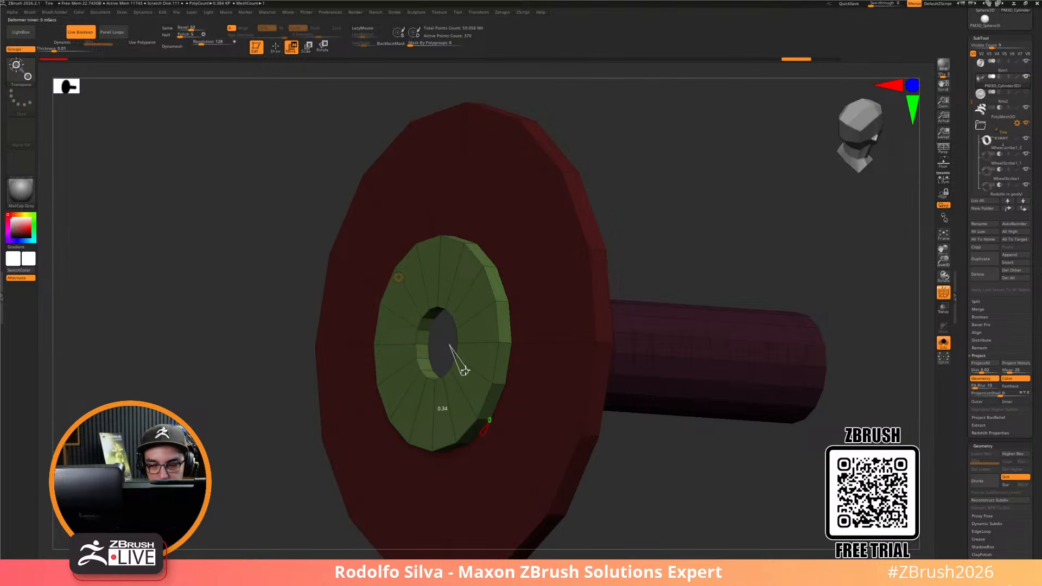
left_click_drag(464, 370, 771, 481)
left_click_drag(429, 375, 425, 384)
left_click_drag(700, 437, 637, 461)
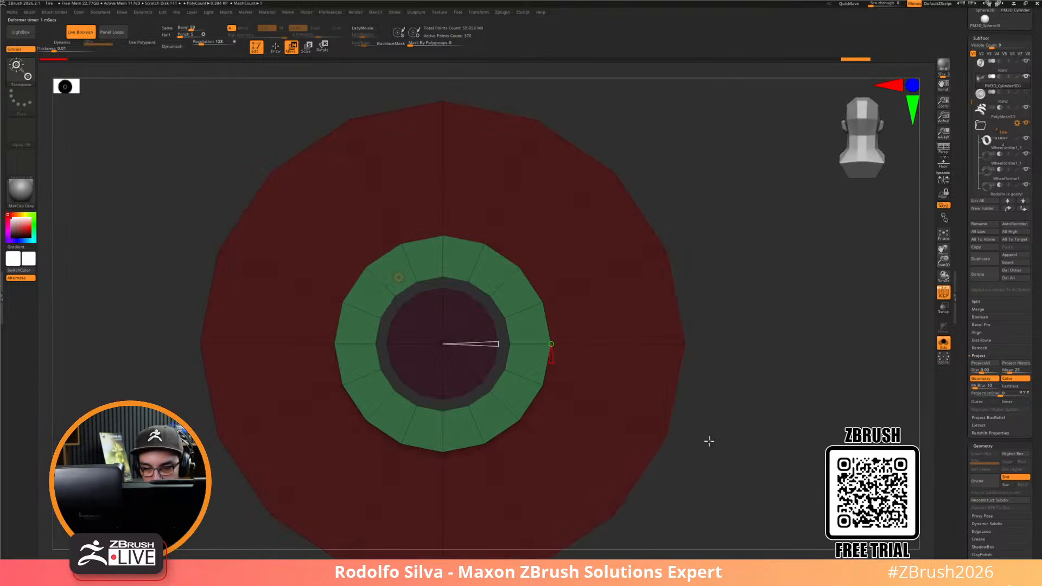
Mask the disc and ring, slide the shaft along its axis into the ring's opening and clear the mask
left_click_drag(758, 458, 659, 288)
left_click_drag(600, 213, 418, 526, "ctrl")
left_click_drag(528, 428, 555, 498, "alt")
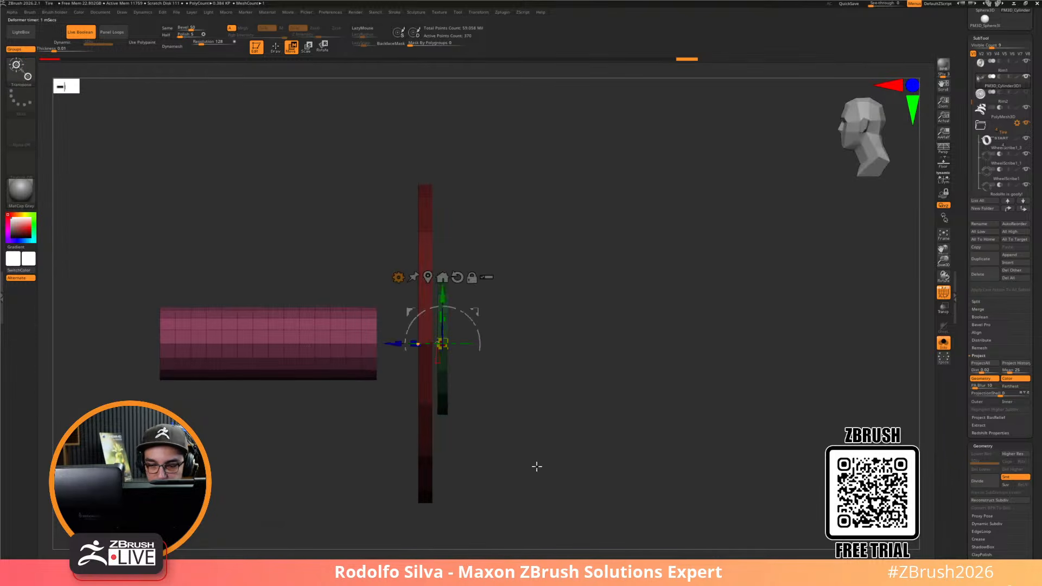
left_click_drag(407, 346, 607, 452)
left_click_drag(456, 347, 464, 346)
left_click(675, 476, "ctrl")
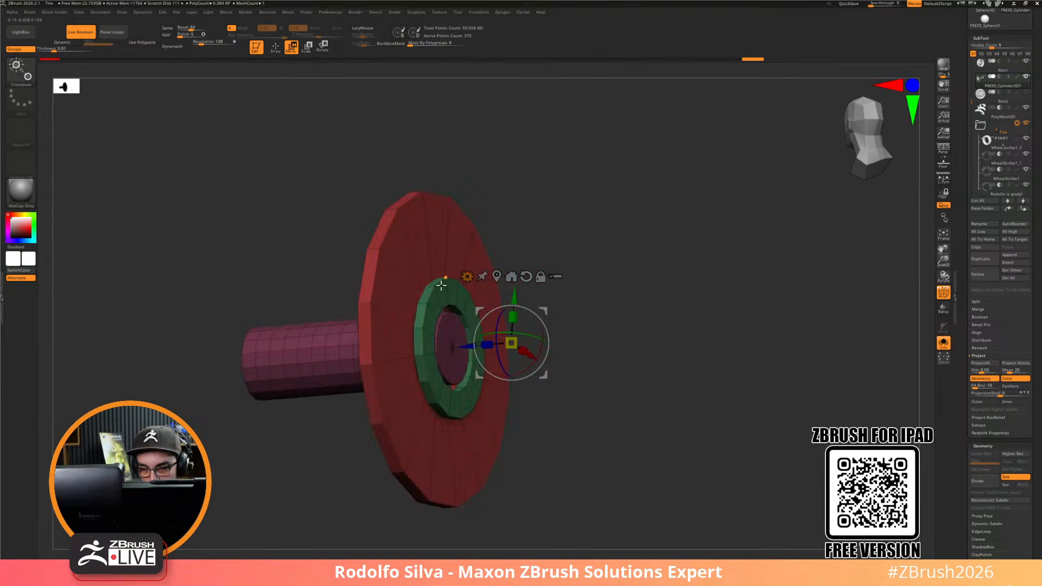
Mask the disc and shaft so only the ring stays editable, and reset the gizmo's orientation
left_click(468, 277)
left_click_drag(607, 431, 608, 483)
left_click(442, 287, "ctrl")
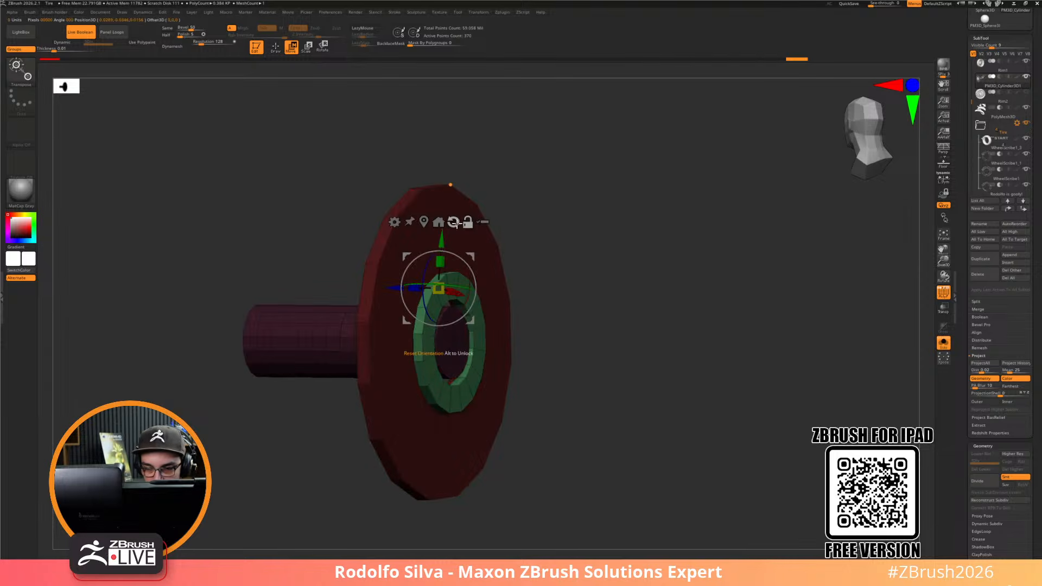
left_click(455, 223)
mouse_move(671, 450)
left_mouse_down("ctrl")
mouse_move(656, 461)
mouse_move(383, 398)
mouse_move(389, 356)
mouse_move(410, 365)
mouse_move(408, 384)
mouse_move(404, 377)
left_mouse_up("ctrl")
mouse_move(695, 414)
left_mouse_down("ctrl")
mouse_move(440, 361)
mouse_move(417, 312)
mouse_move(411, 319)
left_mouse_up("ctrl")
mouse_move(750, 464)
left_mouse_down("ctrl")
mouse_move(568, 458)
mouse_move(388, 379)
mouse_move(402, 373)
mouse_move(410, 386)
left_mouse_up("ctrl")
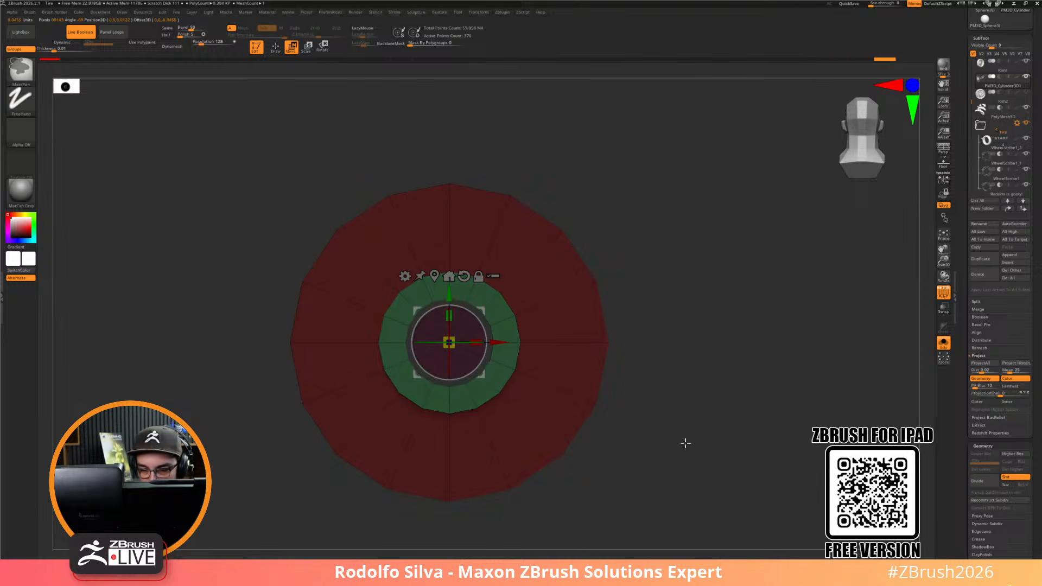
Restore the mask on everything except the ring in a front view and choose the MaskLasso brush
left_click(687, 444, "ctrl")
left_click_drag(691, 449, 662, 452)
left_click(700, 460, "ctrl")
left_click(515, 335, "ctrl")
key("q")
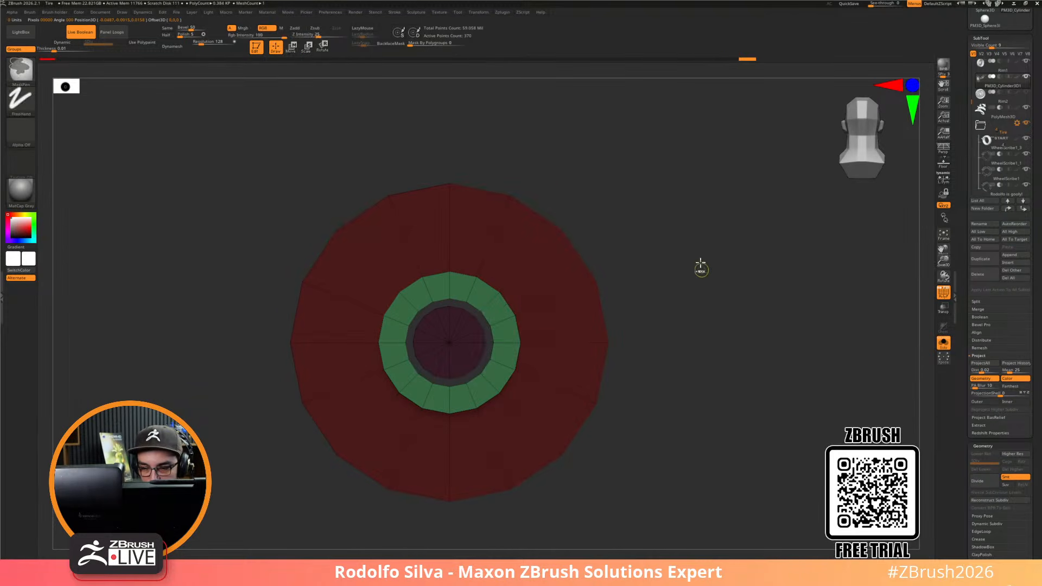
left_click(20, 71, "ctrl")
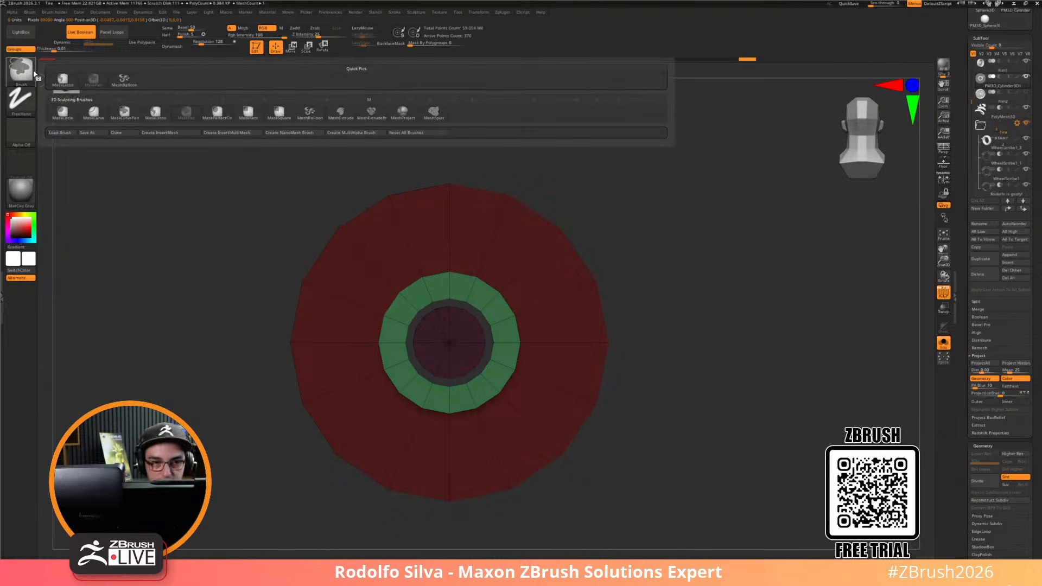
left_click(63, 80, "ctrl")
mouse_move(495, 314)
left_mouse_down("ctrl")
mouse_move(419, 288)
mouse_move(404, 369)
mouse_move(482, 390)
mouse_move(518, 375)
mouse_move(464, 287)
mouse_move(395, 331)
mouse_move(445, 395)
mouse_move(489, 392)
left_mouse_up("ctrl")
left_click_drag(693, 428, 749, 443)
mouse_move(619, 386)
left_mouse_down()
mouse_move(676, 413)
mouse_move(676, 426)
left_mouse_up()
left_click(689, 424, "ctrl")
key("ctrl+z")
key("ctrl+z")
key("ctrl+z")
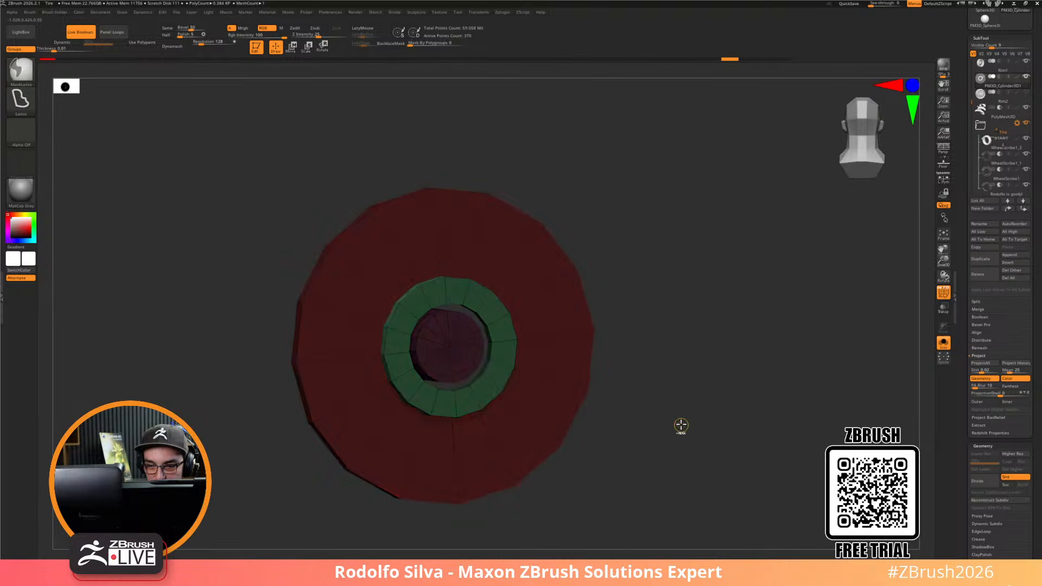
Try to lasso-mask around the ring's opening and adjust its inner edge with the gizmo
key("ctrl")
mouse_move(504, 325)
left_mouse_down("ctrl")
mouse_move(458, 207)
mouse_move(588, 456)
mouse_move(462, 458)
mouse_move(465, 414)
mouse_move(478, 399)
left_mouse_up("ctrl")
mouse_move(616, 484)
left_mouse_down("ctrl")
mouse_move(483, 400)
mouse_move(409, 390)
mouse_move(391, 365)
mouse_move(394, 316)
mouse_move(477, 260)
mouse_move(259, 447)
mouse_move(646, 483)
left_mouse_up("ctrl")
mouse_move(749, 444)
left_mouse_down()
mouse_move(757, 454)
mouse_move(723, 458)
mouse_move(697, 407)
mouse_move(741, 451)
left_mouse_up()
key("w")
left_click_drag(446, 330, 447, 332)
mouse_move(625, 400)
left_mouse_down("shift")
mouse_move(660, 405)
mouse_move(656, 430)
left_mouse_up("shift")
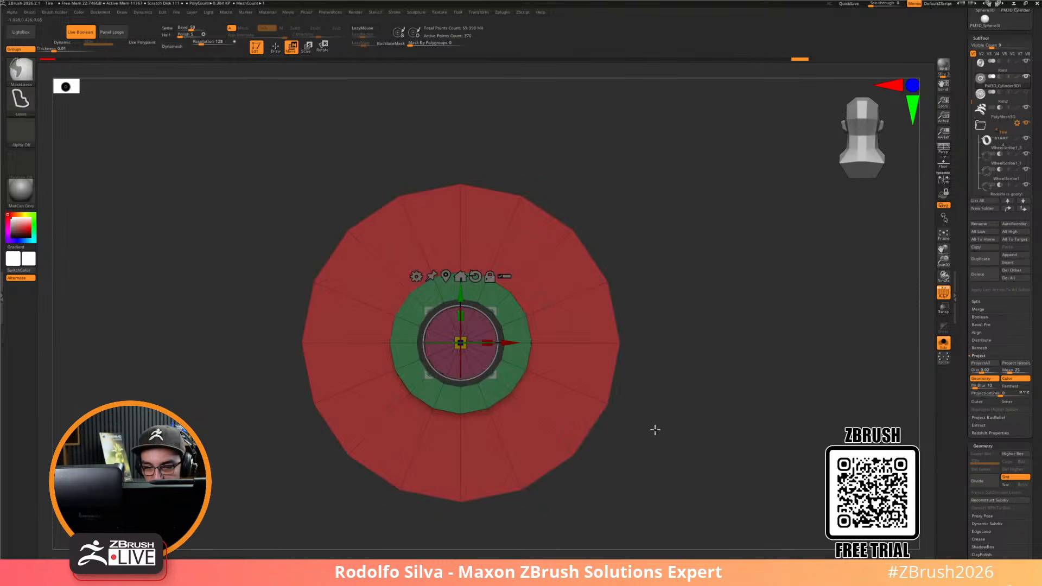
Isolate the ring, lasso-mask around its opening and tighten the inner edge to fit the shaft
left_click(521, 314, "ctrl")
key("q")
key("ctrl")
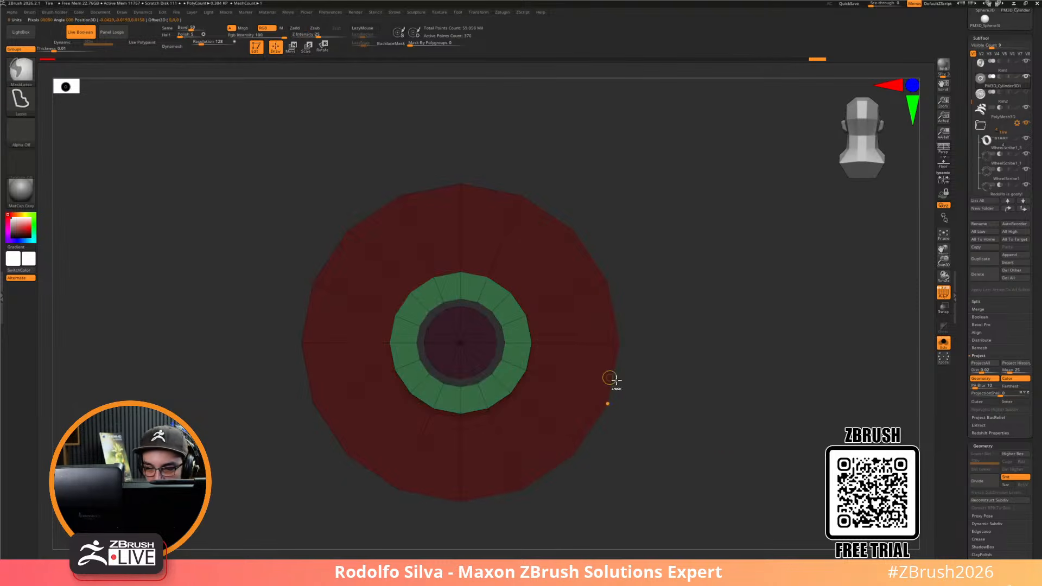
mouse_move(506, 366)
left_mouse_down("ctrl")
mouse_move(501, 337)
mouse_move(465, 279)
mouse_move(757, 477)
mouse_move(454, 498)
mouse_move(397, 419)
mouse_move(508, 396)
left_mouse_up("ctrl")
mouse_move(624, 491)
left_mouse_down("ctrl")
mouse_move(410, 378)
mouse_move(377, 214)
mouse_move(458, 503)
mouse_move(710, 478)
mouse_move(672, 463)
left_mouse_up("ctrl")
key("w")
left_click(507, 247)
left_click_drag(451, 339, 461, 349)
Place the gizmo on the shaft and clear the mask from all parts
left_click_drag(732, 432, 635, 421)
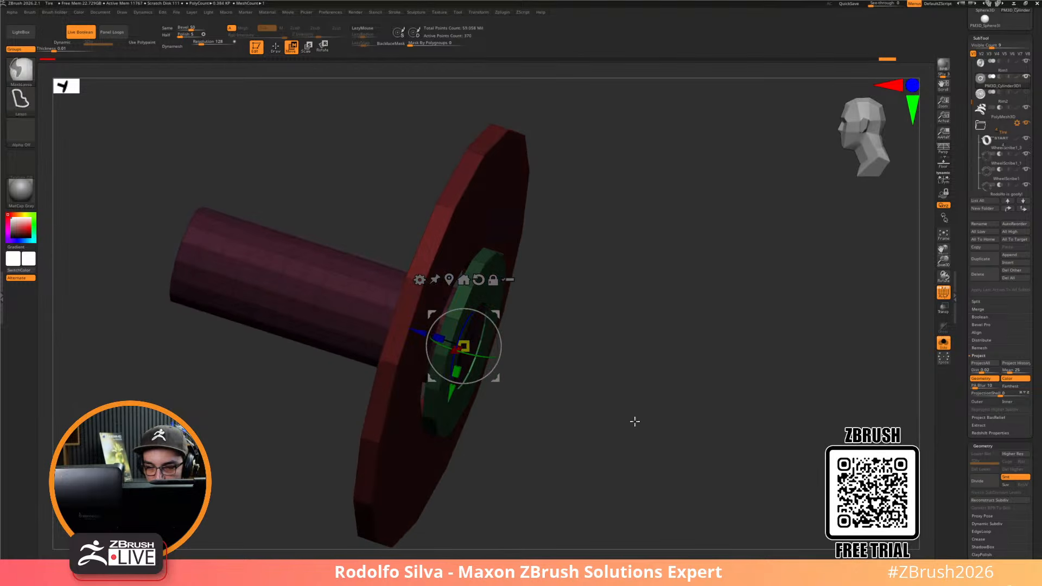
left_click(326, 293)
left_click_drag(283, 282, 280, 281)
left_click_drag(700, 447, 626, 454)
left_click(637, 457, "ctrl")
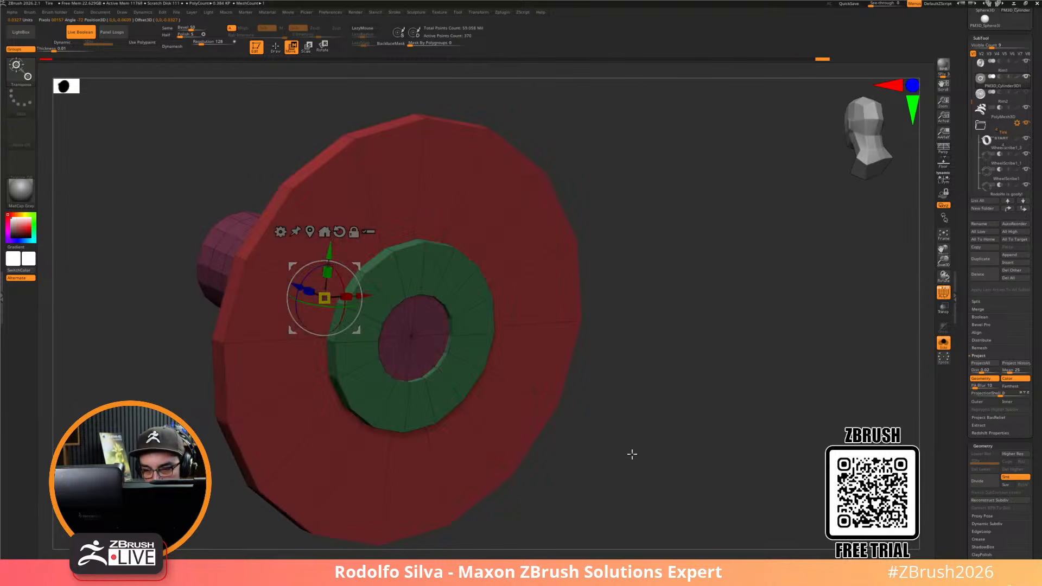
Choose the IMM Primitives brush with the Insert Cylinder mesh, ready for drawing on the ring
key("b")
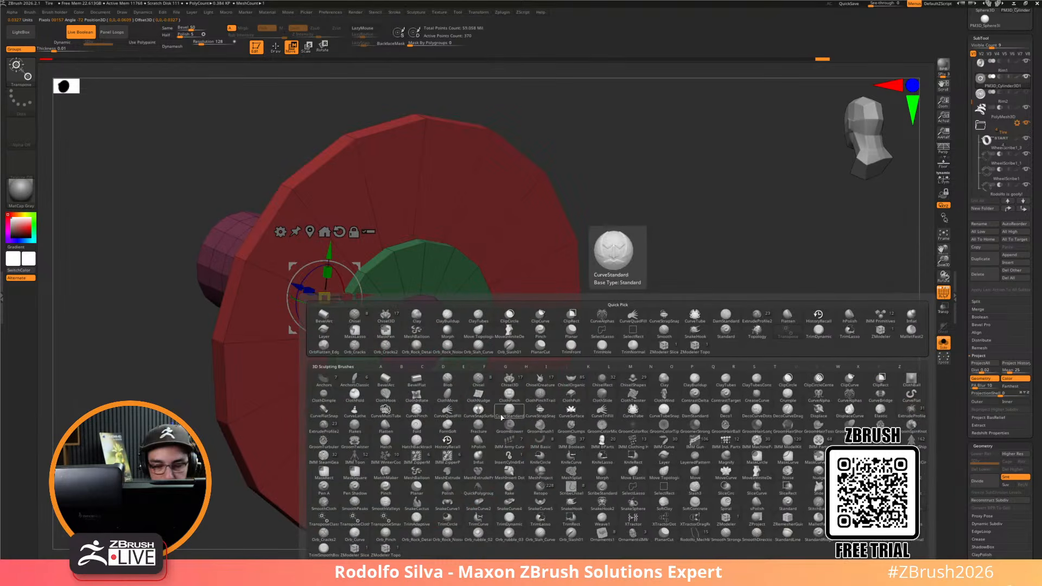
key("i")
key("a")
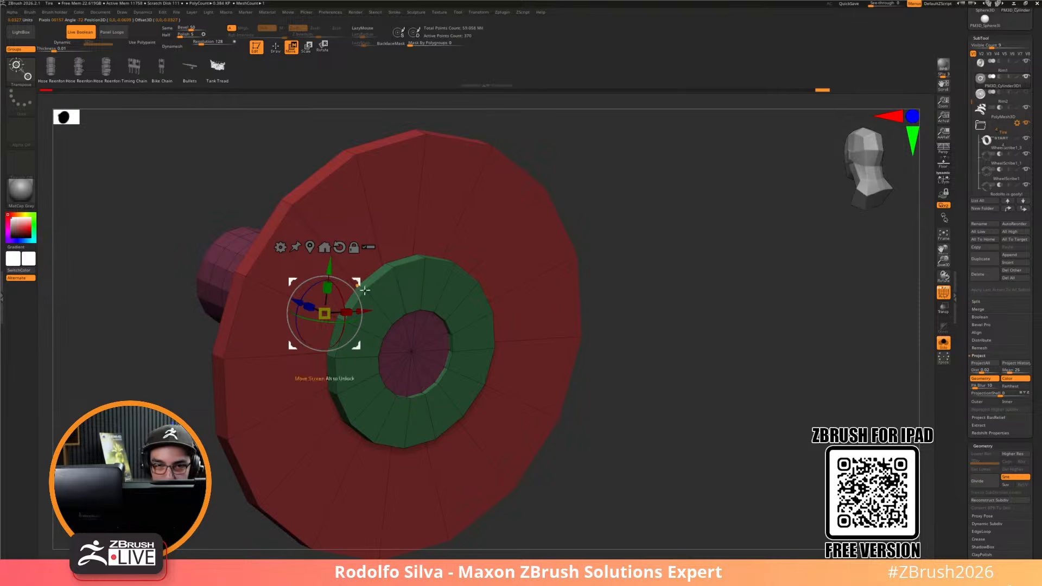
key("b")
key("i")
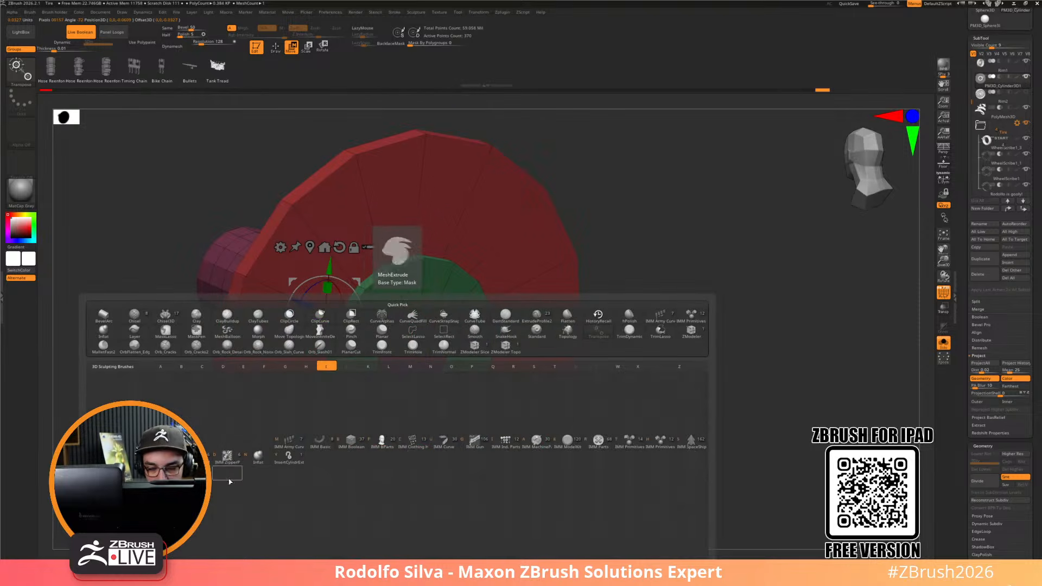
left_click(625, 446)
key("q")
left_click_drag(763, 417, 346, 302)
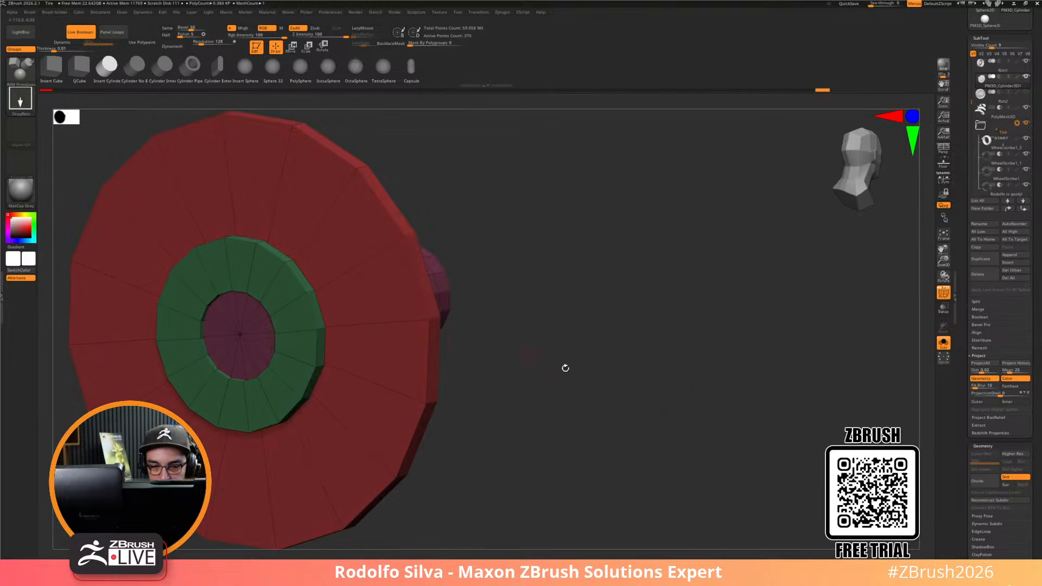
left_click_drag(521, 356, 556, 228)
Switch symmetry from the X axis to radial symmetry around the Z axis
left_click(479, 11)
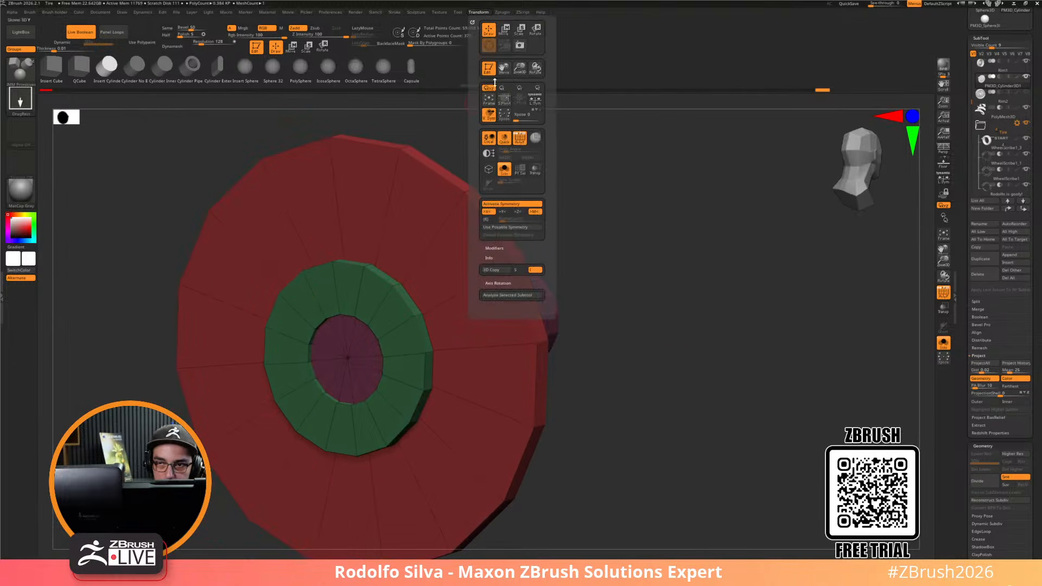
left_click(487, 212)
left_click(518, 212)
left_click(486, 219)
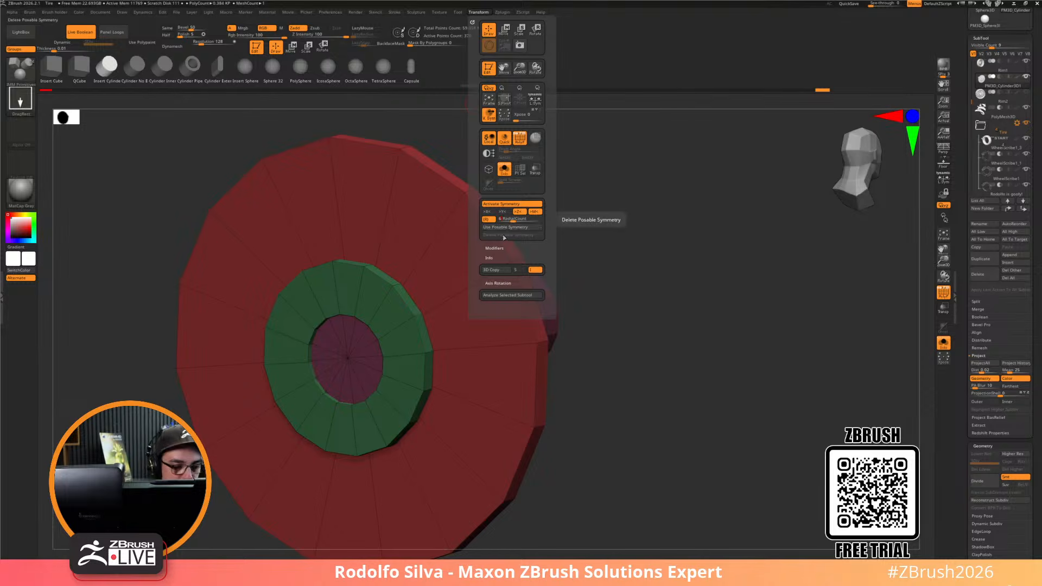
Insert six small cylinders as studs evenly around the ring's front face
left_click_drag(383, 313, 386, 302)
left_click_drag(703, 451, 656, 431, "alt")
key("w")
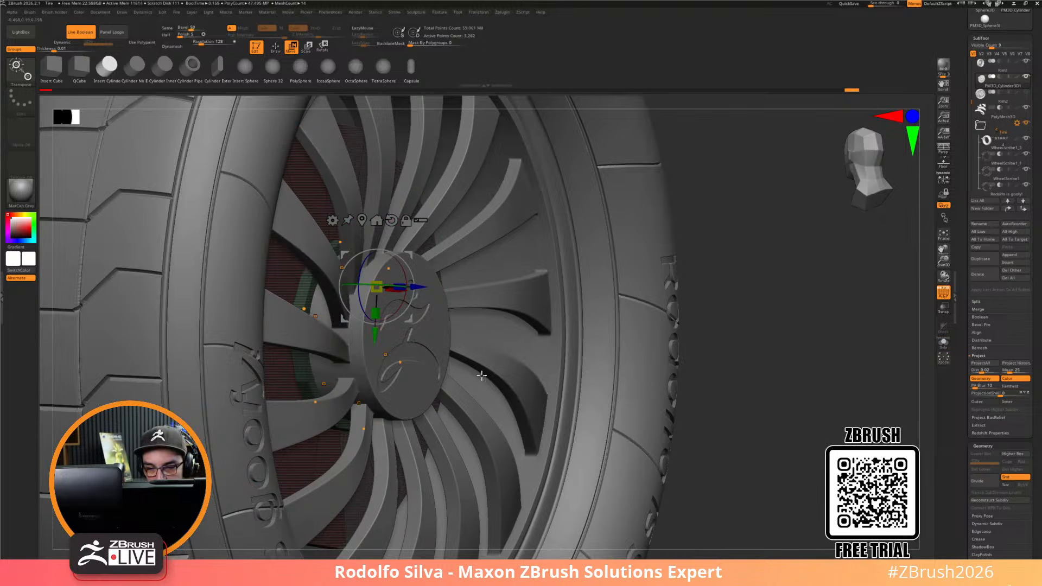
right_click_drag(482, 375, 428, 432)
left_click_drag(618, 348, 587, 372)
left_click(573, 369)
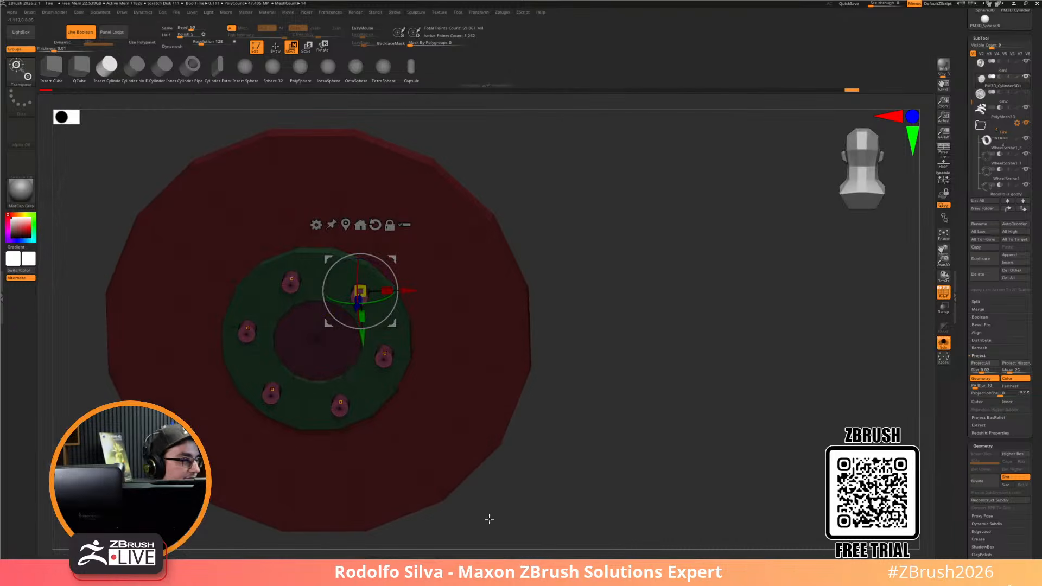
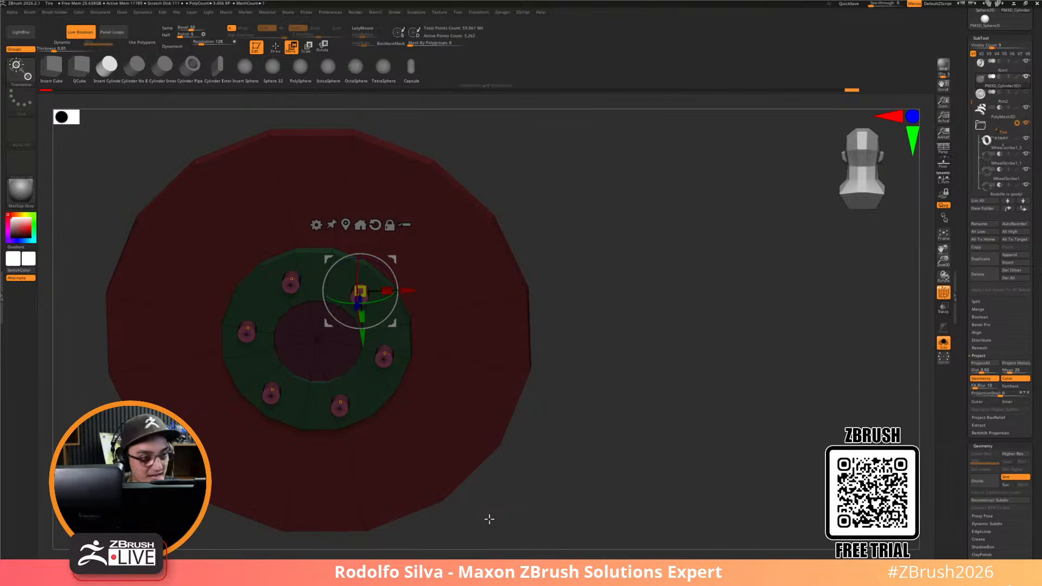
Adjust the six studs along the shaft's axis and lengthen them outward from the ring
left_click_drag(490, 519, 638, 385)
left_click_drag(430, 274, 428, 274)
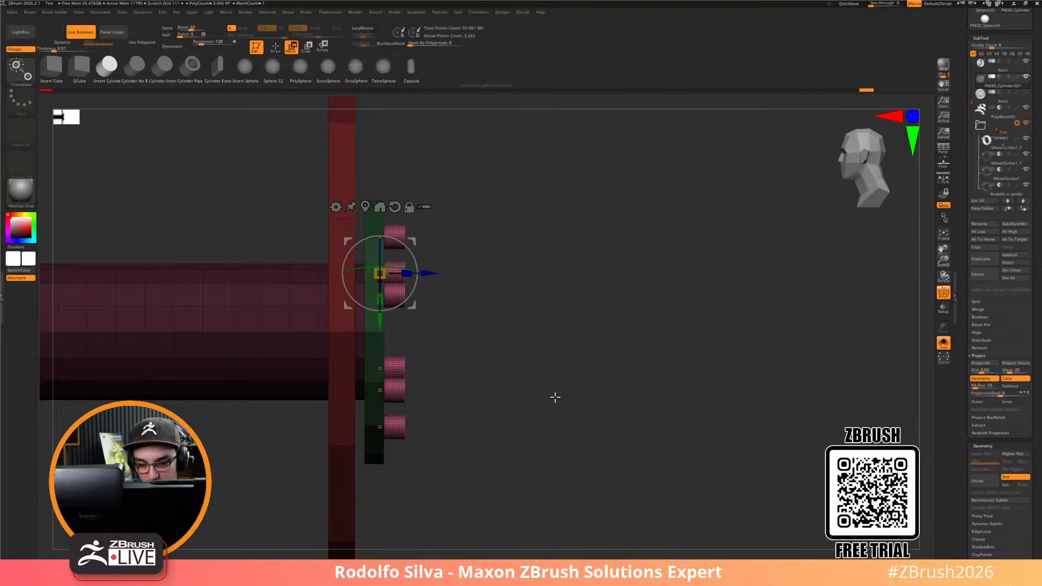
left_click_drag(552, 388, 502, 356)
left_click_drag(402, 273, 432, 274)
left_click_drag(678, 429, 645, 410)
Show the whole wheel again and turn on Dynamic Subdiv for the disc assembly
key("shift+alt+s")
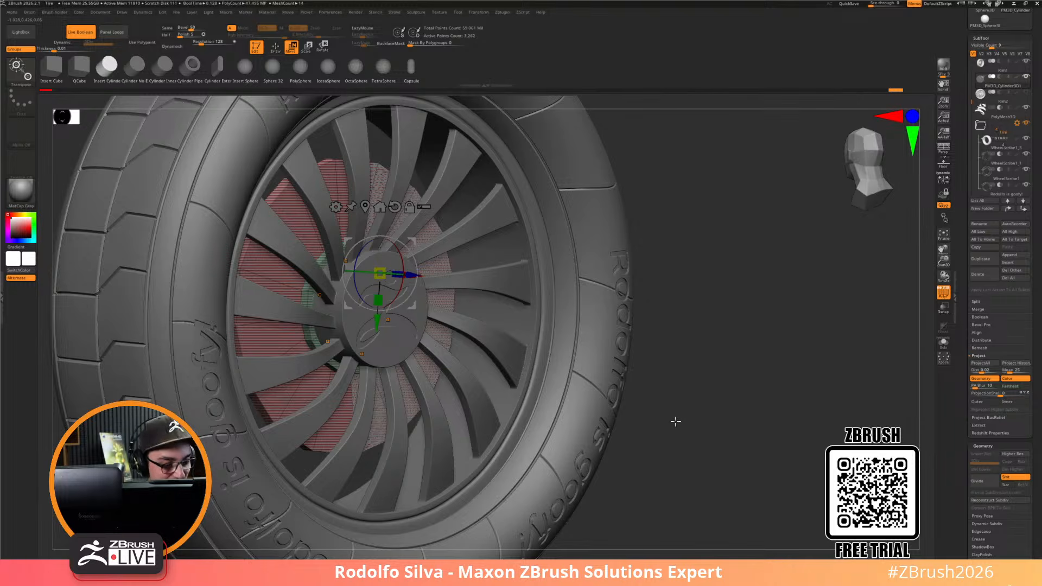
key("d")
key("s")
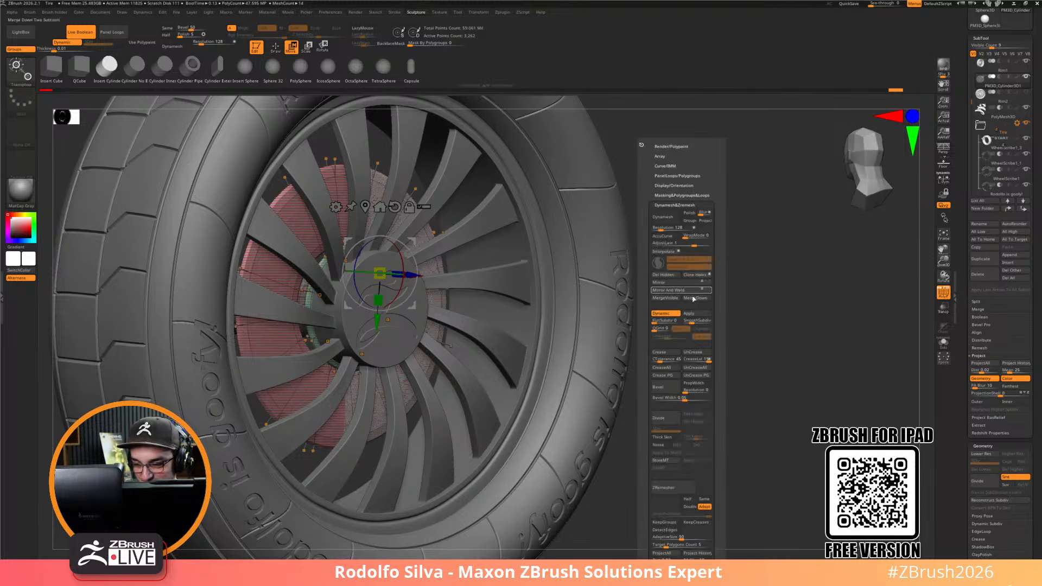
left_click(672, 353)
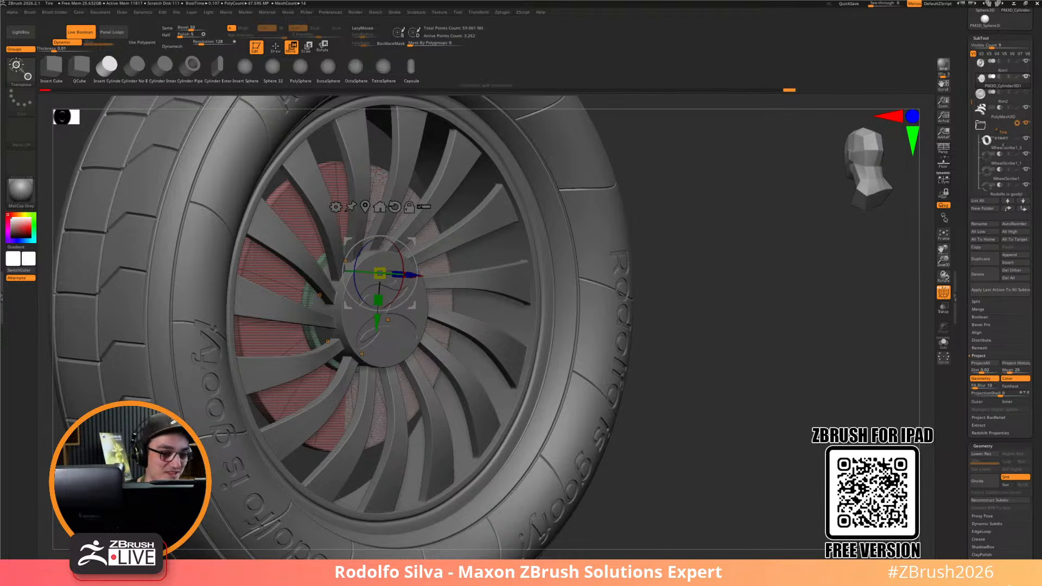
left_click_drag(663, 411, 691, 402)
Isolate the disc assembly and expand its Crease options
key("alt+s")
key("ctrl+space")
key("ctrl+space")
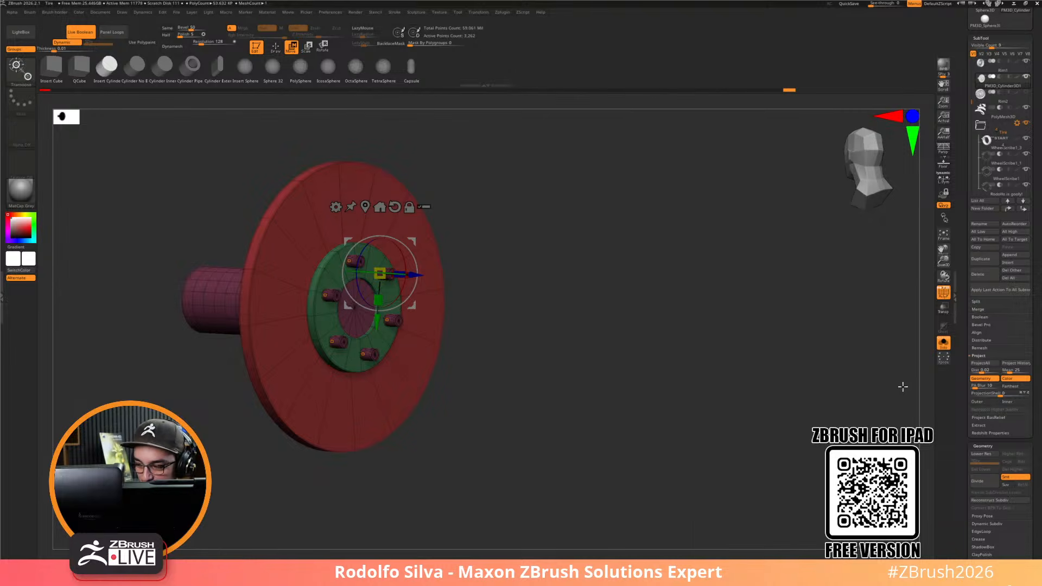
key("space")
left_click(788, 359)
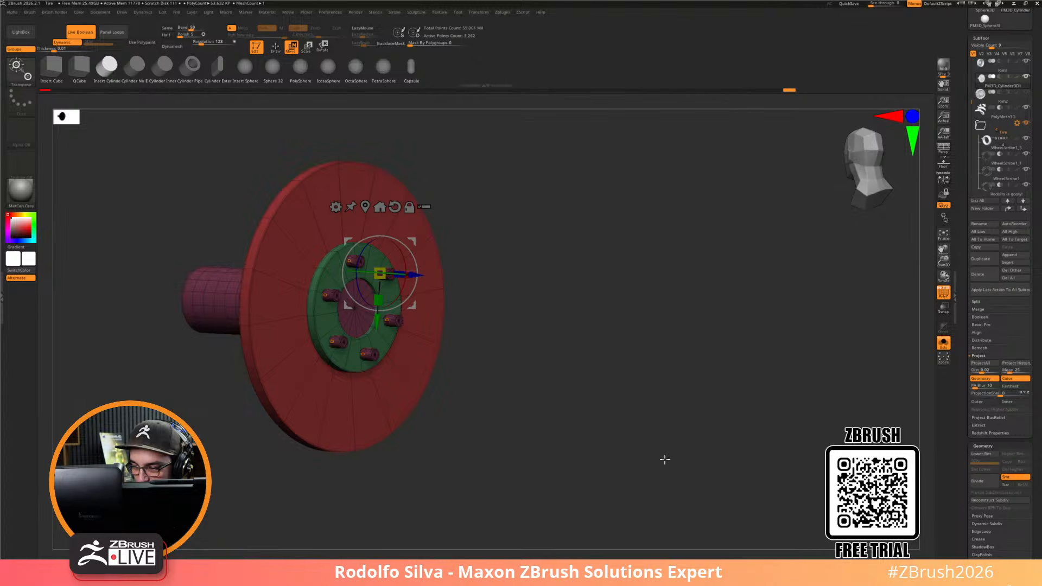
left_click_drag(964, 414, 966, 248)
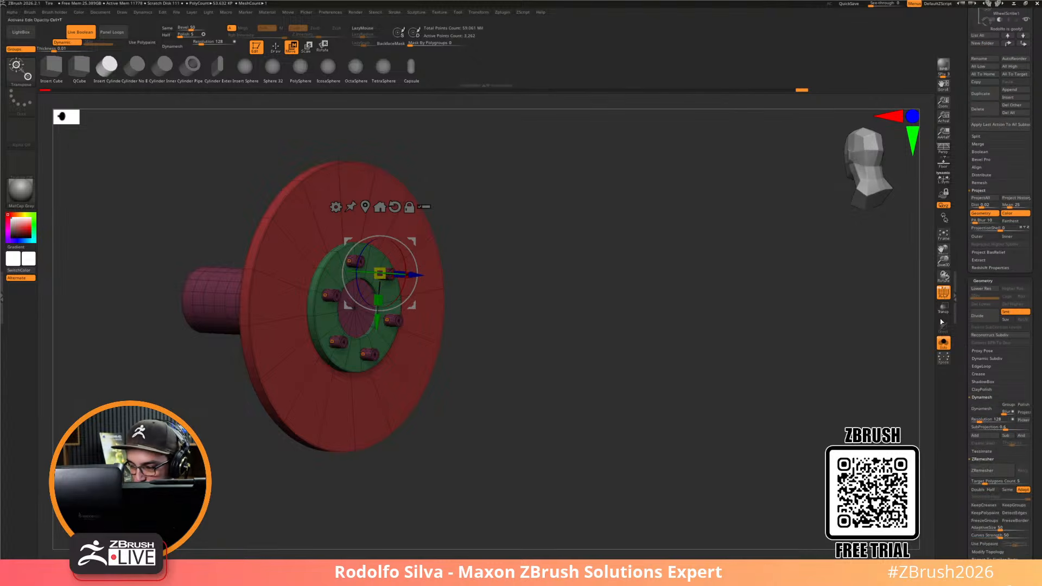
scroll(970, 399, "down", 3)
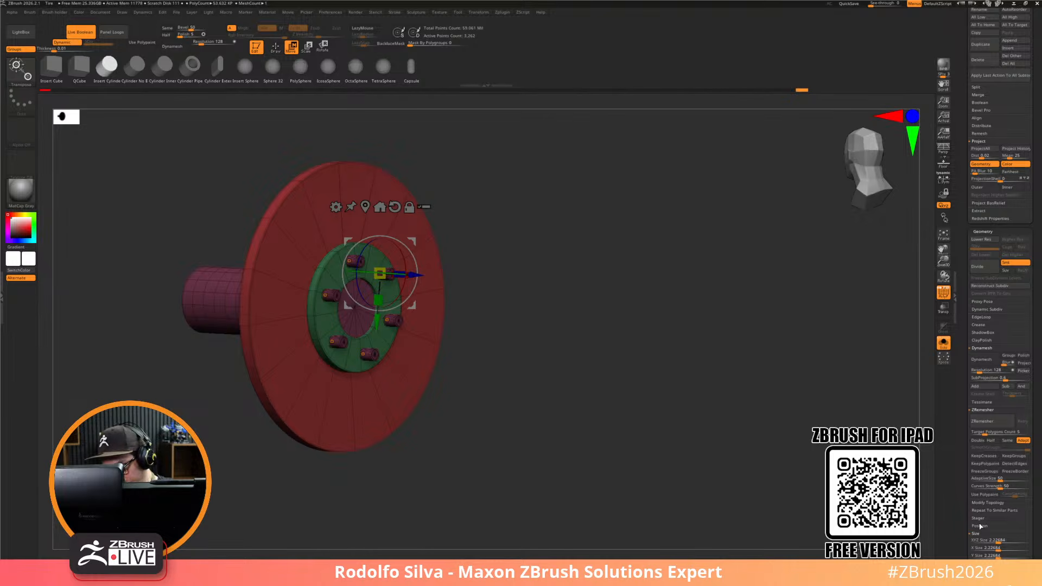
left_click(979, 325)
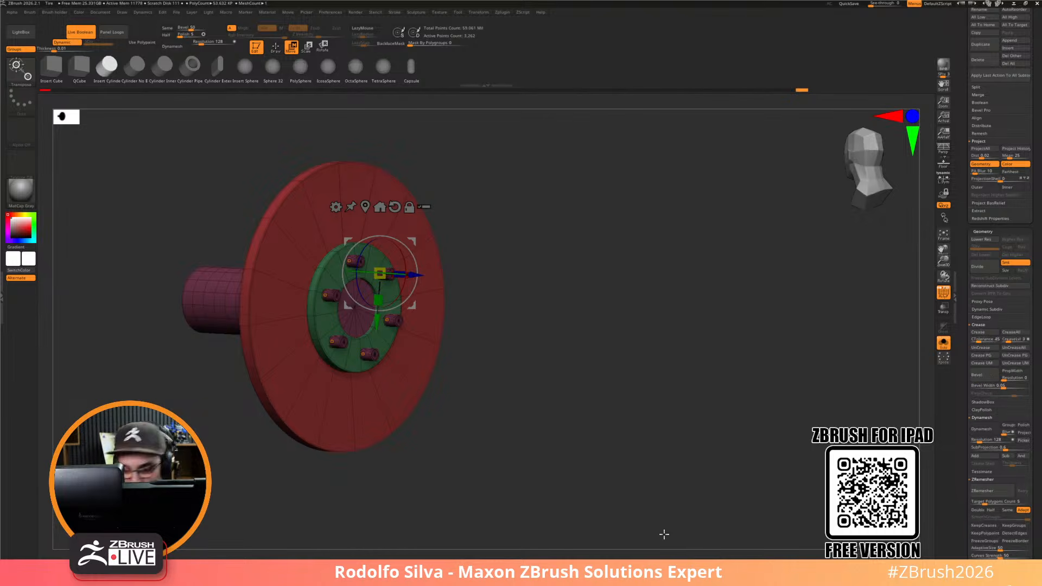
Raise the assembly's SmoothSubdiv level and hide the polyframe to check the smoothed disc, ring and studs
left_click_drag(575, 424, 566, 423)
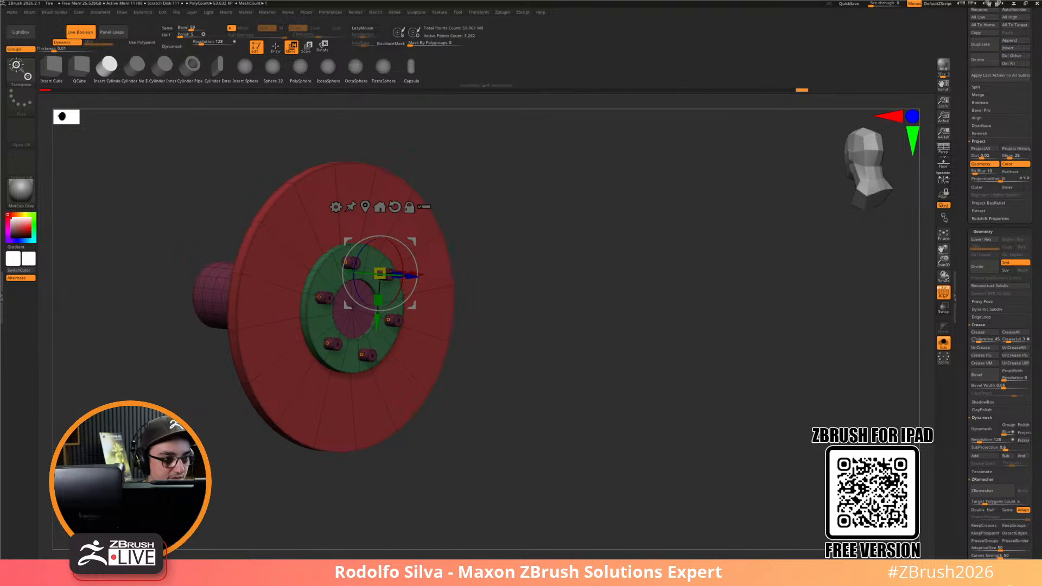
left_click_drag(621, 402, 653, 447)
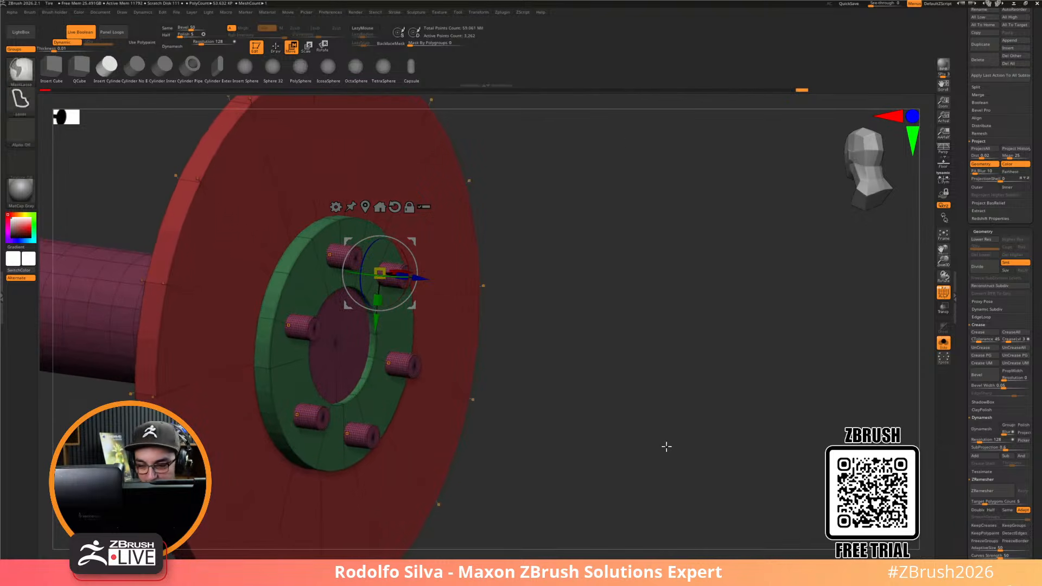
key("ctrl+space")
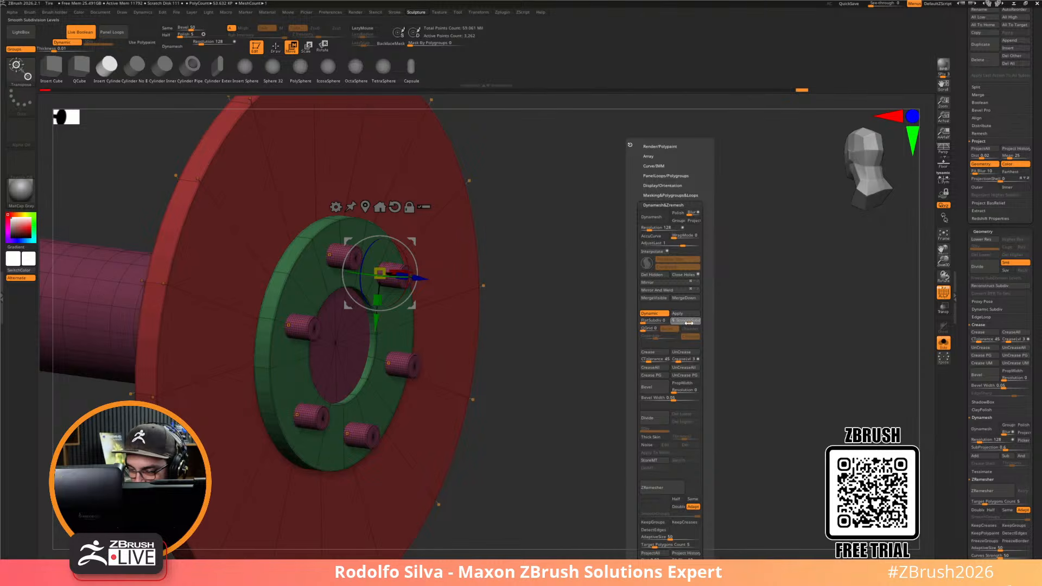
left_click(690, 321)
key("shift+f")
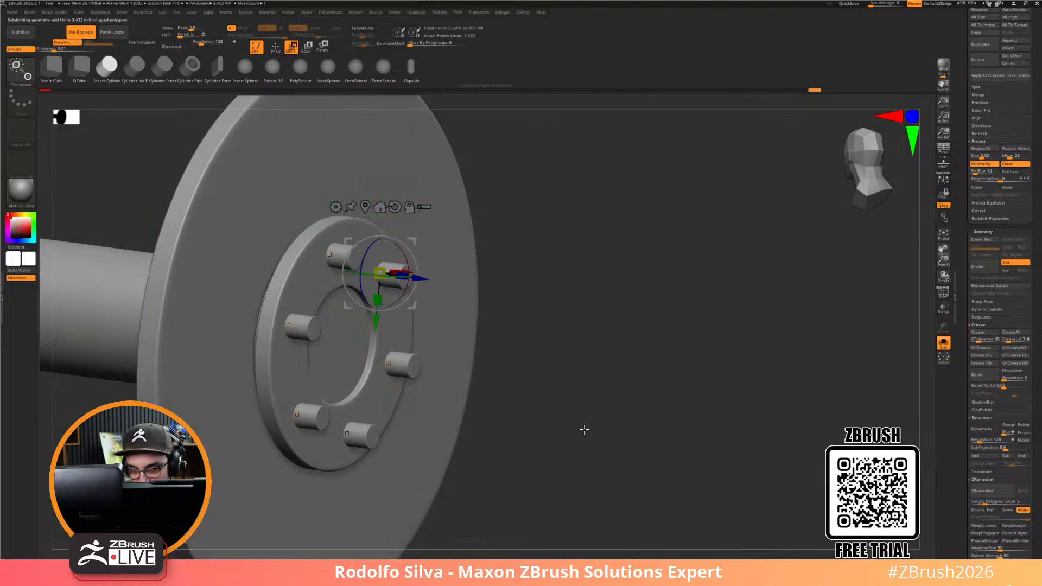
left_click_drag(570, 405, 625, 411)
left_click_drag(584, 337, 445, 310)
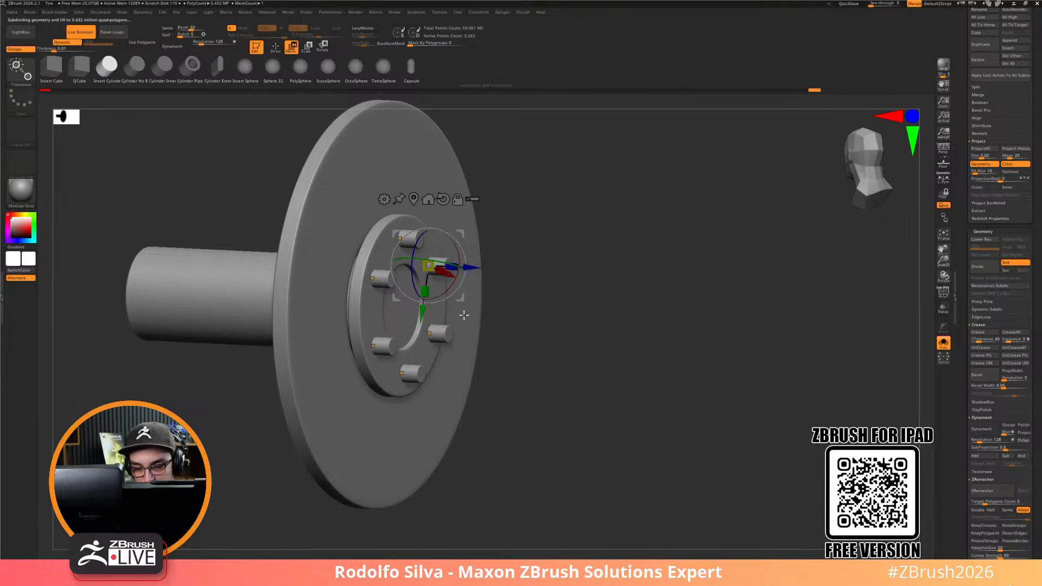
left_click_drag(608, 401, 656, 456)
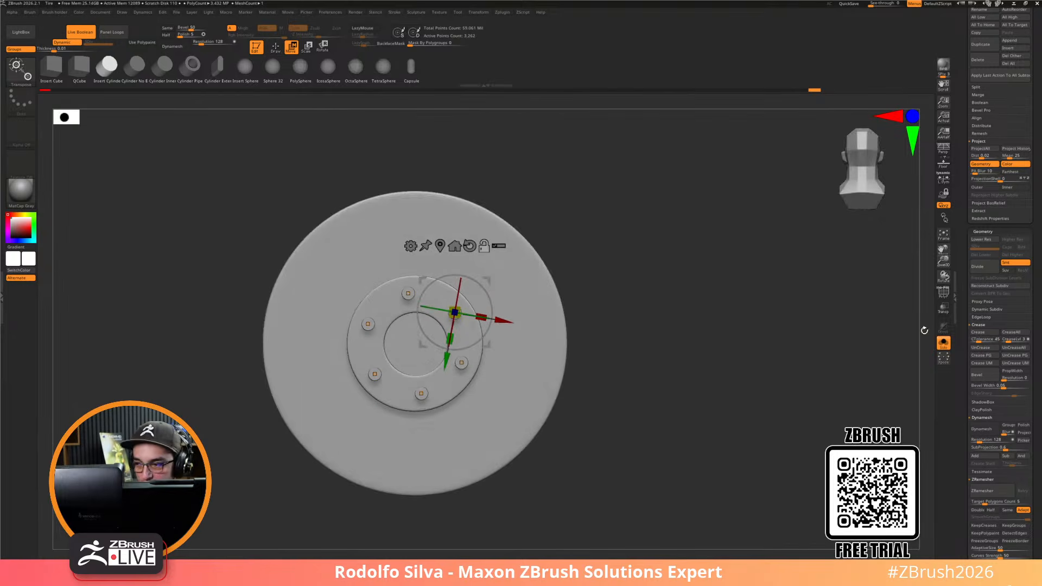
Switch the subtools to visibility set V2
scroll(984, 211, "up", 6)
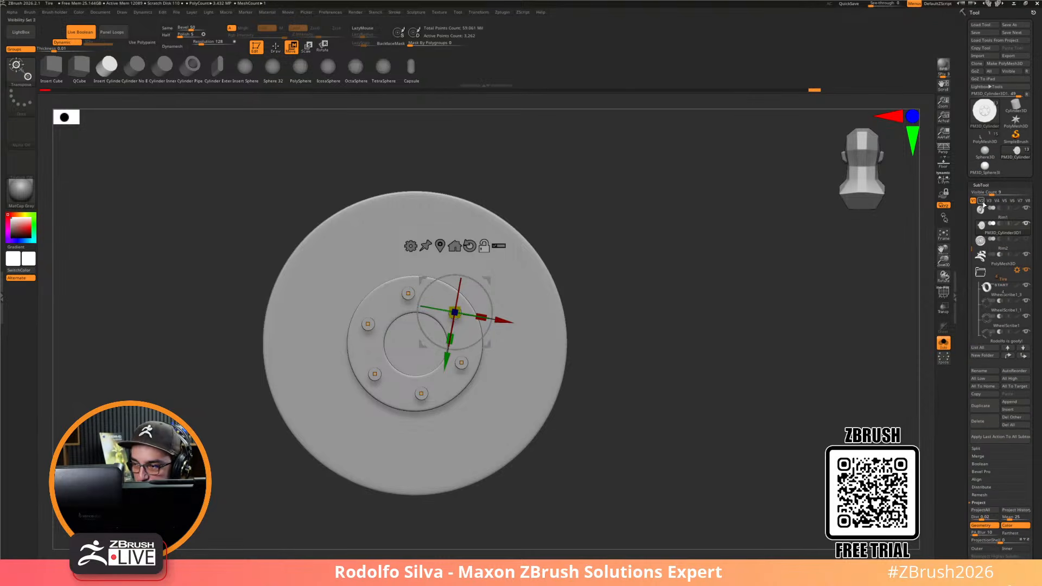
left_click(982, 201)
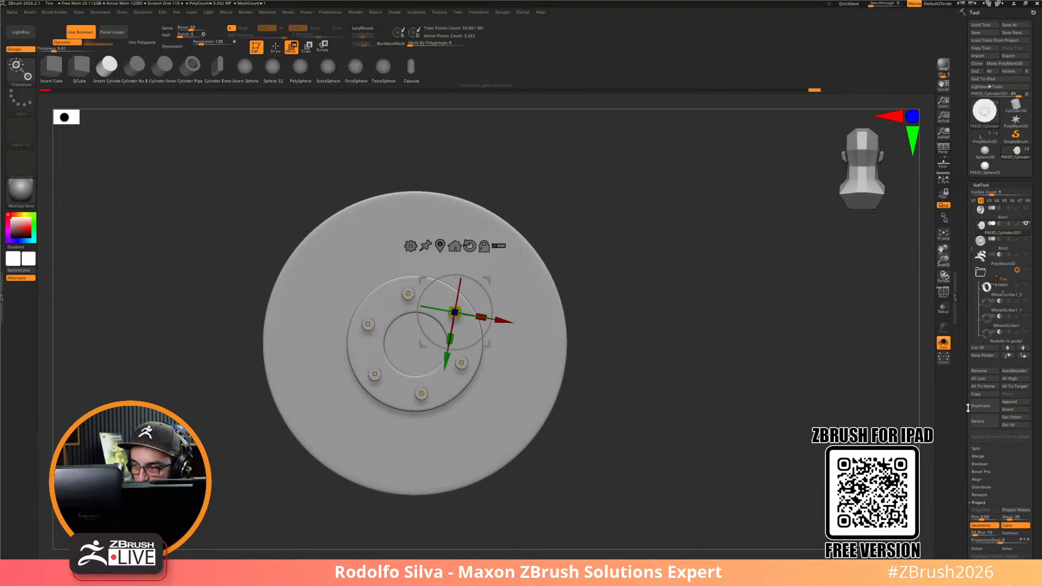
Rename the disc assembly's subtool to Brake
left_click(980, 370)
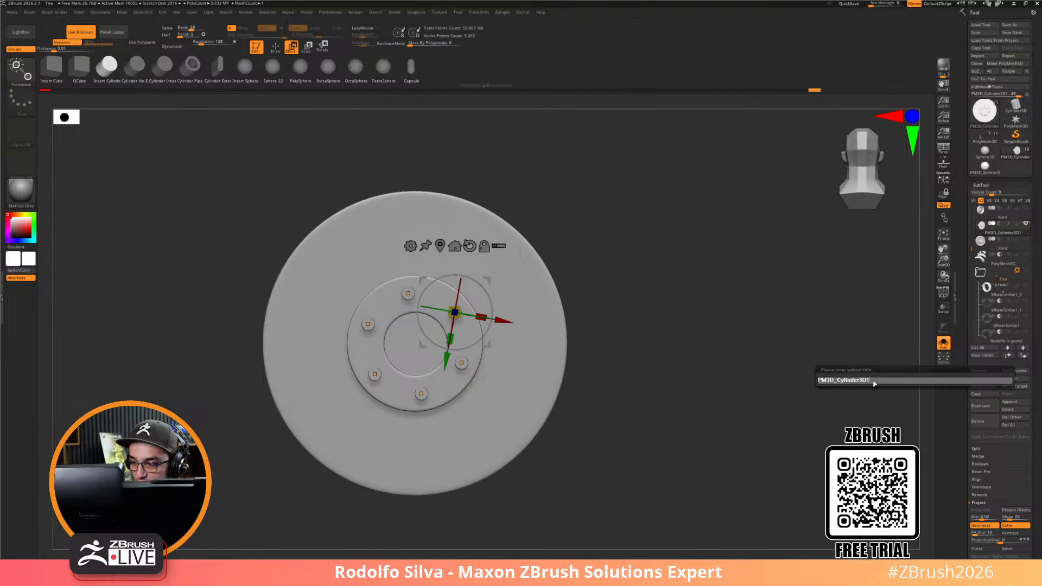
double_click(841, 381)
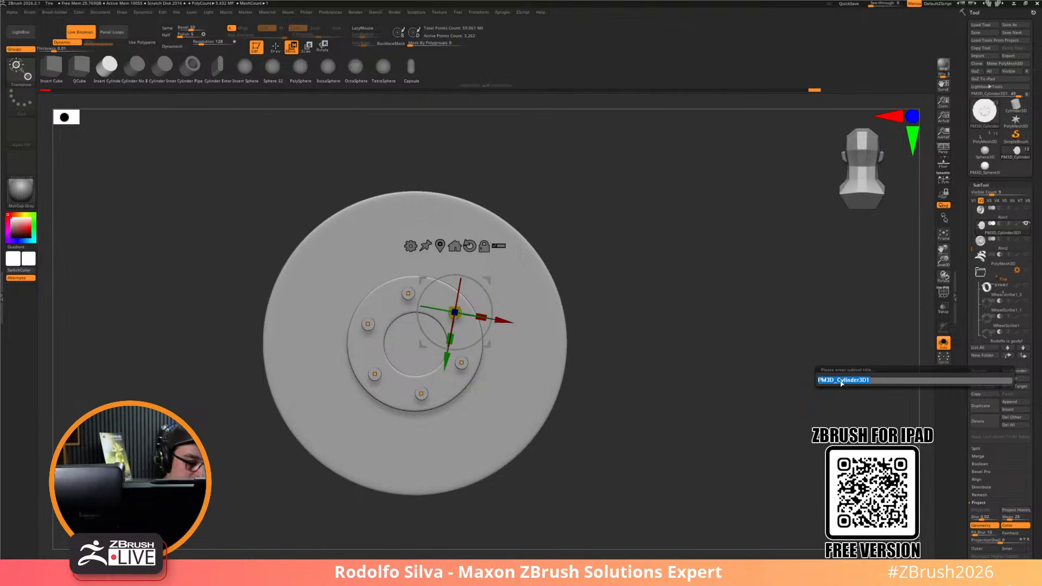
type("Brak")
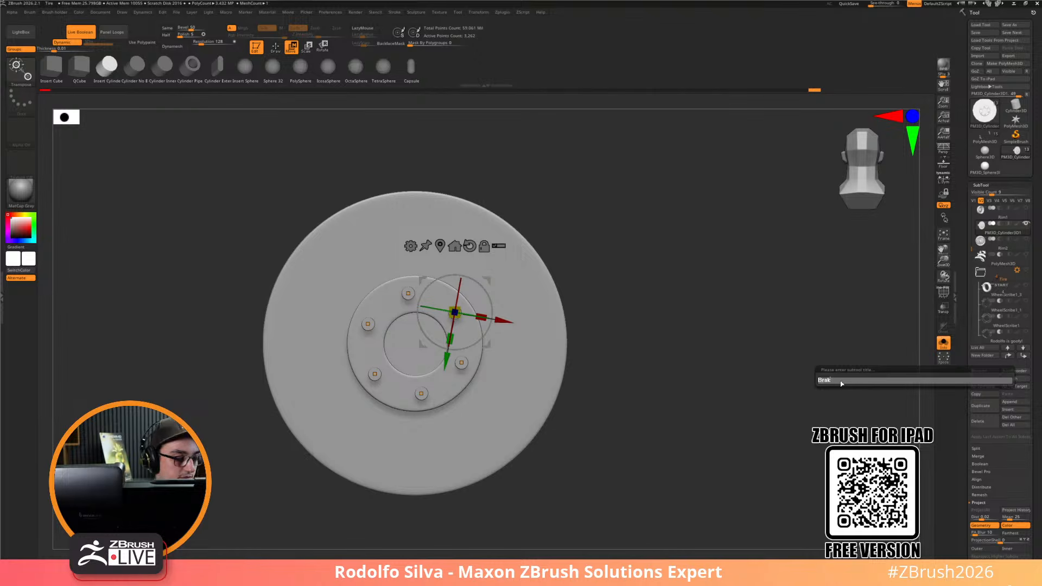
type("e")
key("Return")
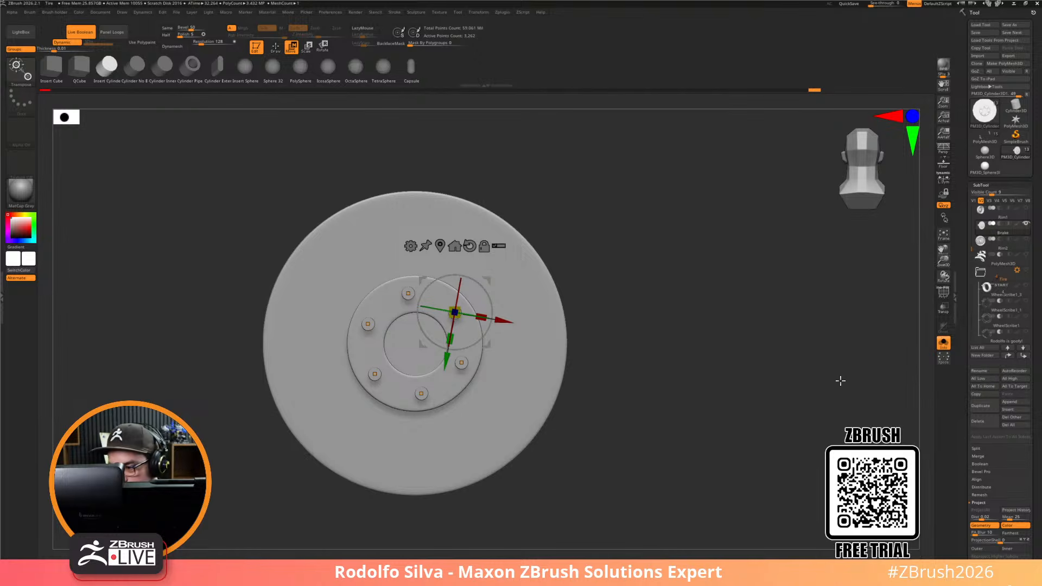
Pull a masked-off copy out of the brake assembly with the gizmo and replace the copy with a cube
left_click_drag(756, 430, 799, 429)
left_click_drag(719, 463, 703, 506, "alt")
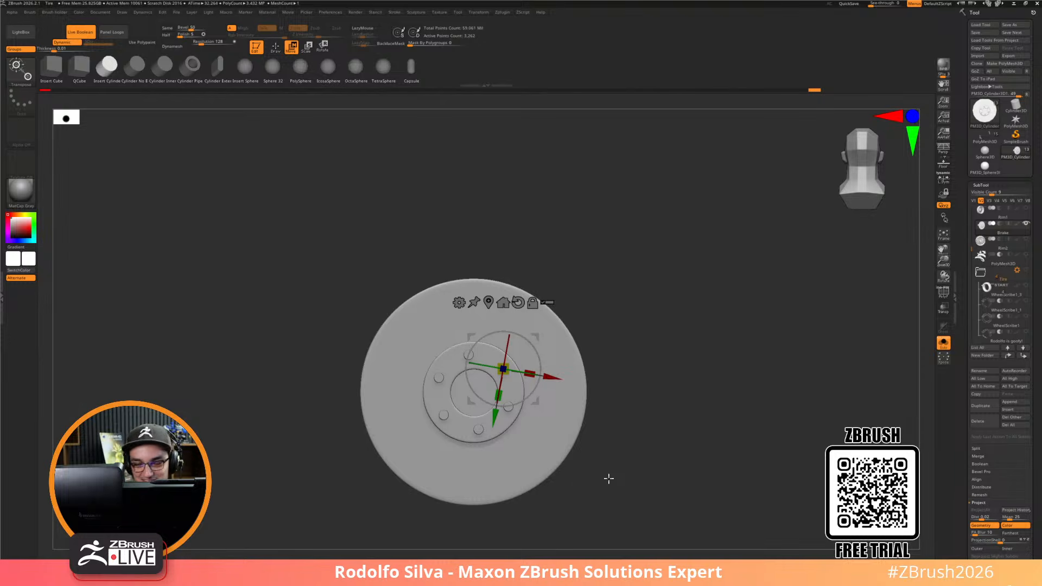
left_click_drag(536, 337, 569, 300)
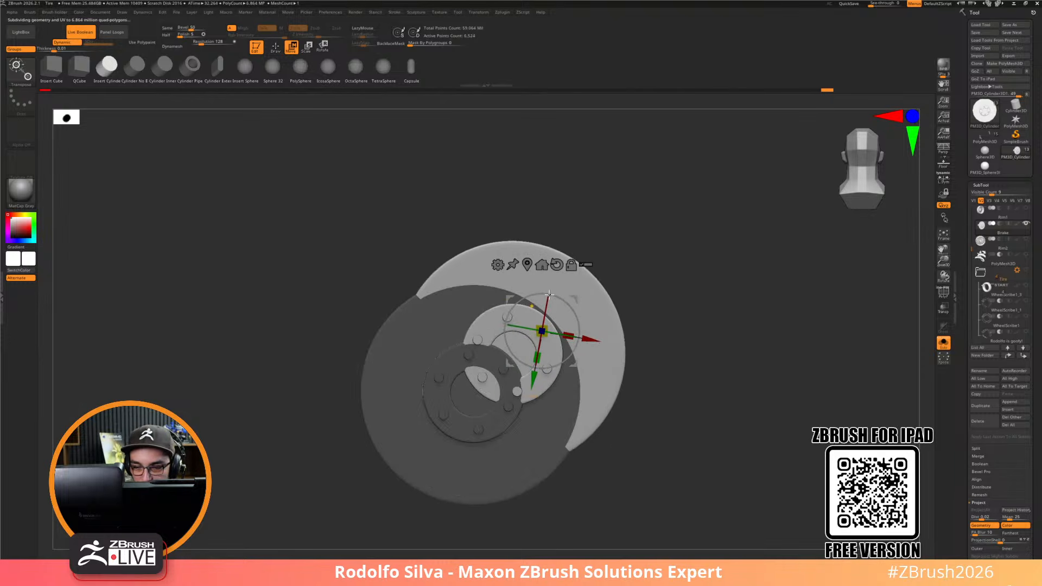
left_click(498, 265)
left_click(562, 265)
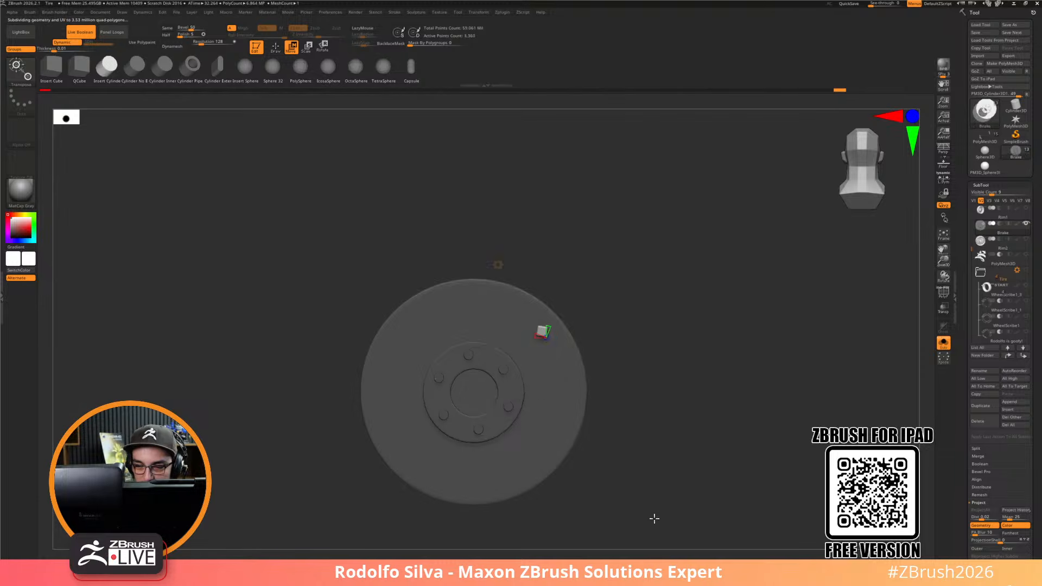
Enlarge the new cube until it straddles the disc's upper rim
left_click_drag(674, 437, 714, 463)
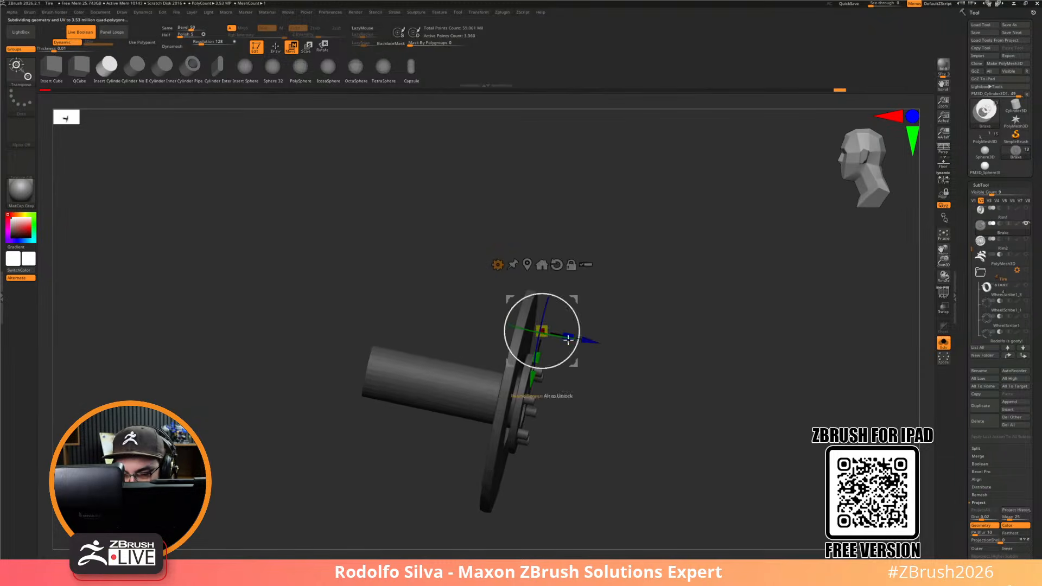
left_click_drag(542, 331, 624, 258)
left_click_drag(719, 404, 669, 411)
Separate the cube from the brake assembly into its own subtool with Split Unmasked Points
key("1")
left_click(696, 195)
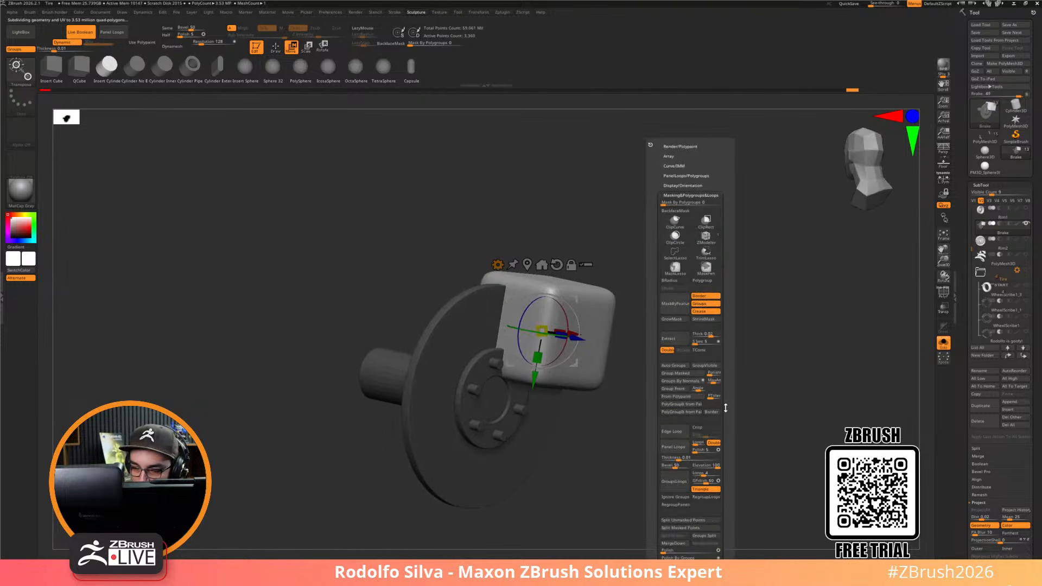
scroll(725, 408, "down", 10)
scroll(726, 316, "up", 5)
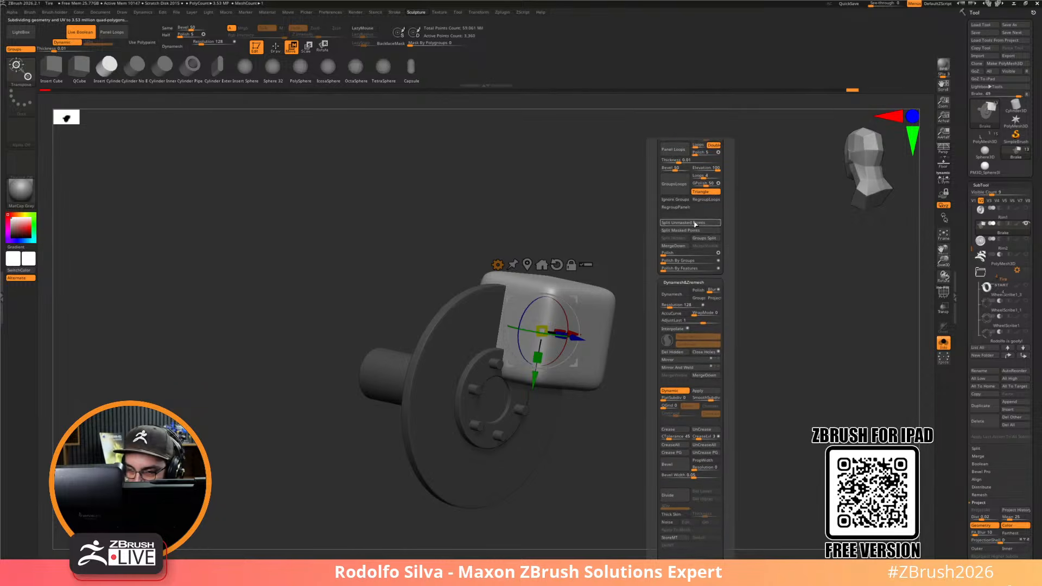
left_click(695, 224)
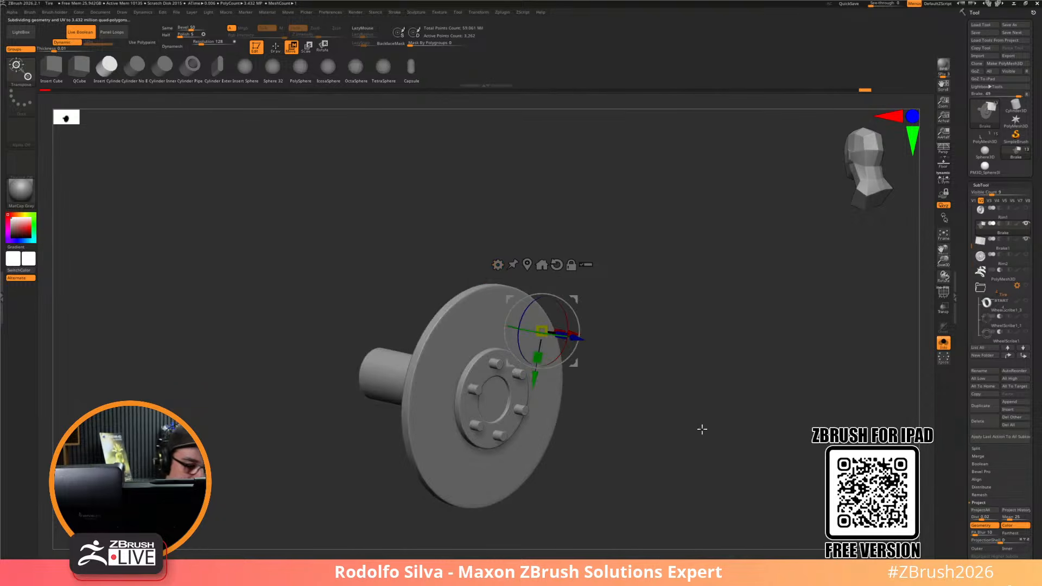
Select the cube subtool, turn off its Dynamic Subdiv, and DynaMesh it at resolution 128
key("Down")
key("ctrl+shift+s")
mouse_move(705, 427)
left_mouse_down()
mouse_move(687, 420)
mouse_move(668, 441)
mouse_move(697, 421)
left_mouse_up()
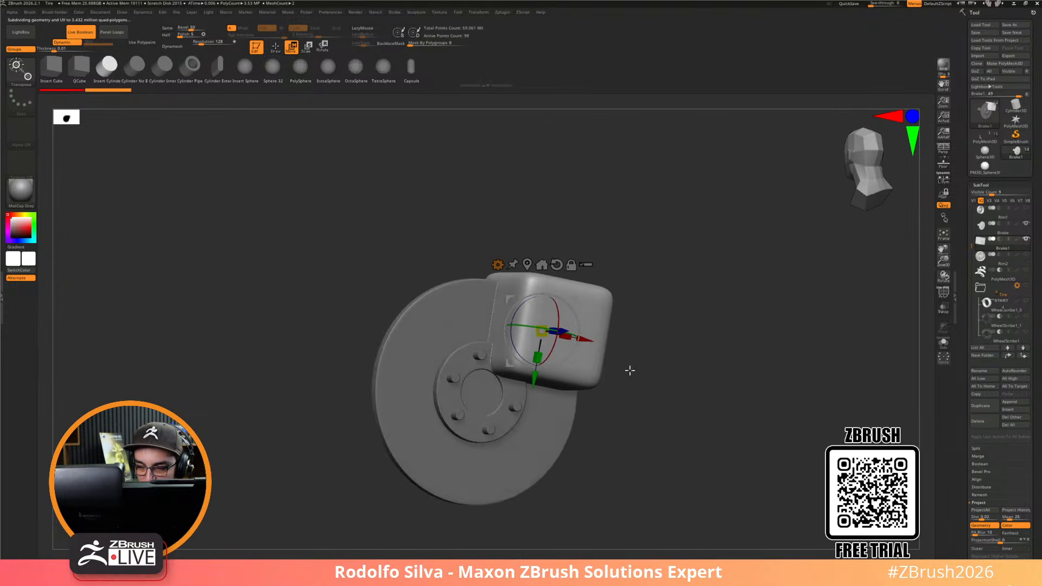
key("shift+d")
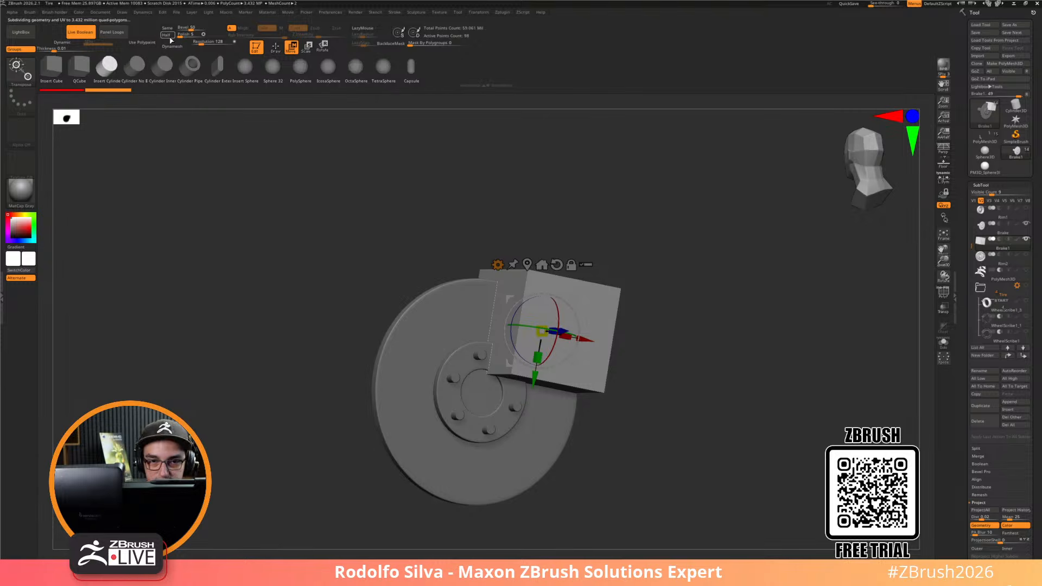
left_click(172, 47)
left_click_drag(705, 437, 711, 426)
key("shift+f")
key("shift+f")
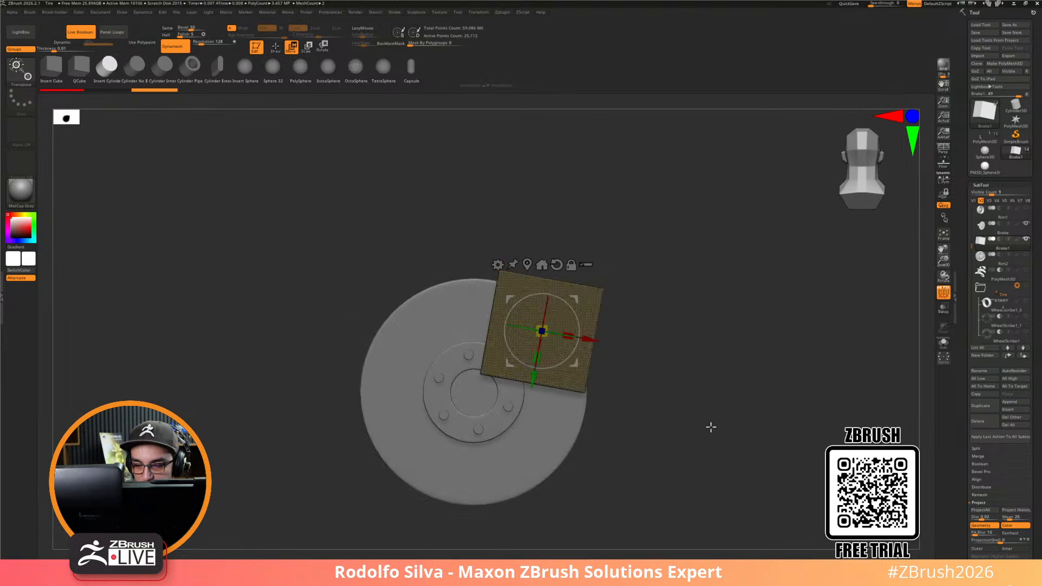
Rotate the cube about 30 degrees around the disc-facing axis and return to Draw mode
left_click_drag(566, 308, 584, 280)
key("shift+s")
key("shift+s")
key("q")
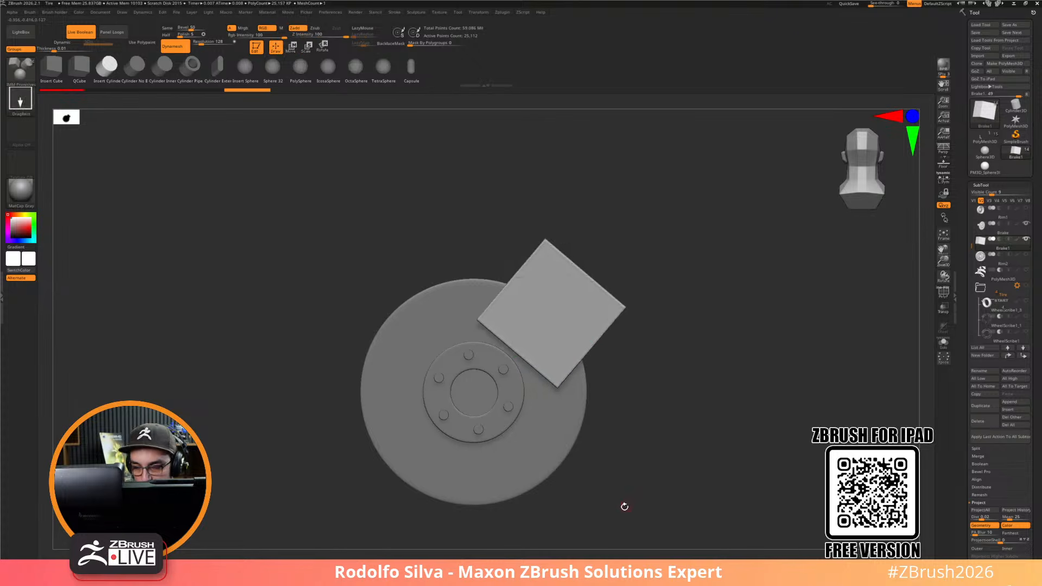
Duplicate the Brake subtool twice and hide the cube subtool
left_click(500, 489, "alt")
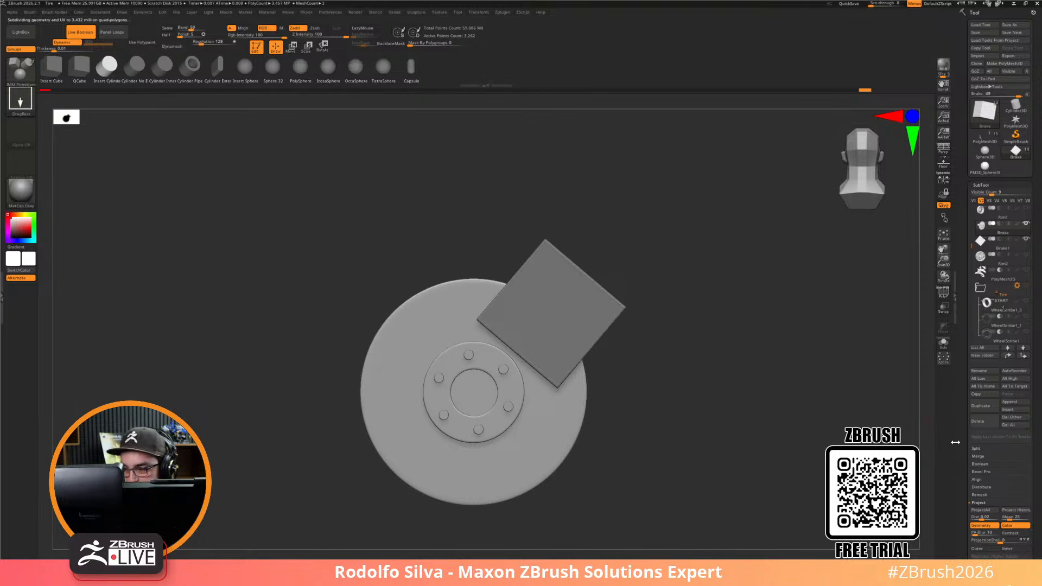
left_click(981, 401)
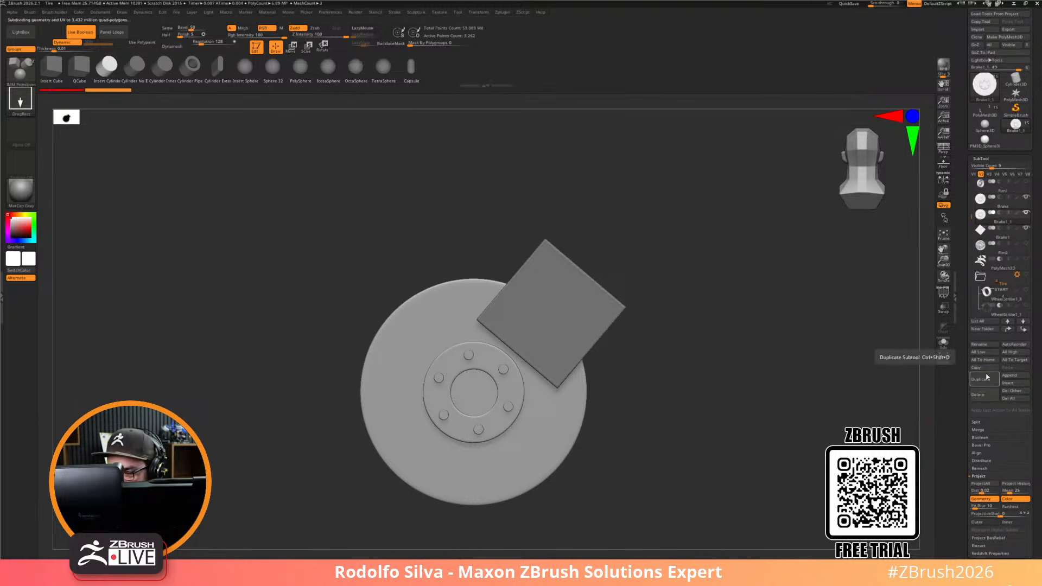
left_click(980, 378)
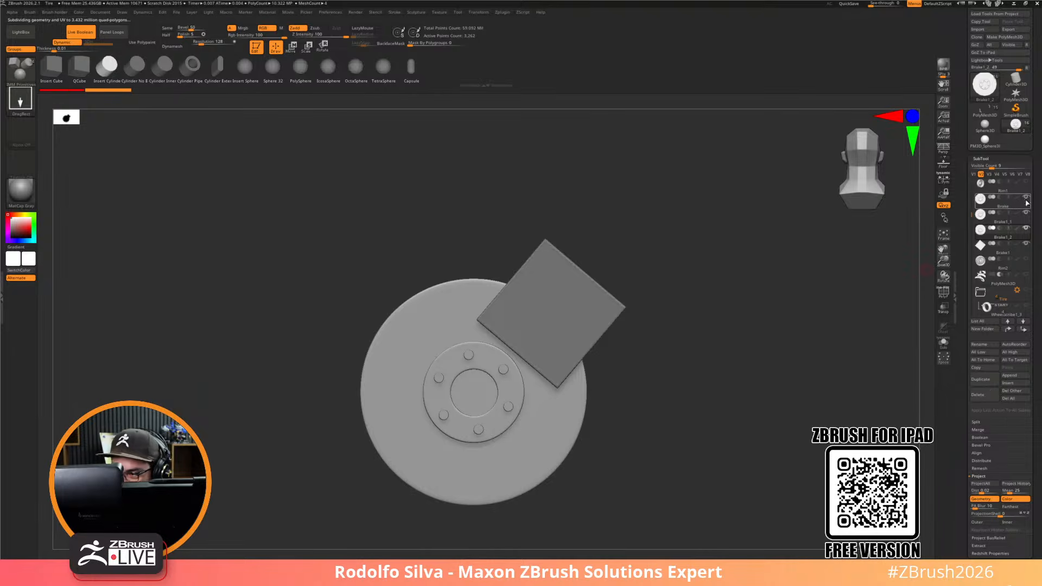
left_click(1026, 245)
Apply Dynamic Subdiv to the second brake duplicate and delete its lower subdivision levels
left_click_drag(693, 445, 705, 445)
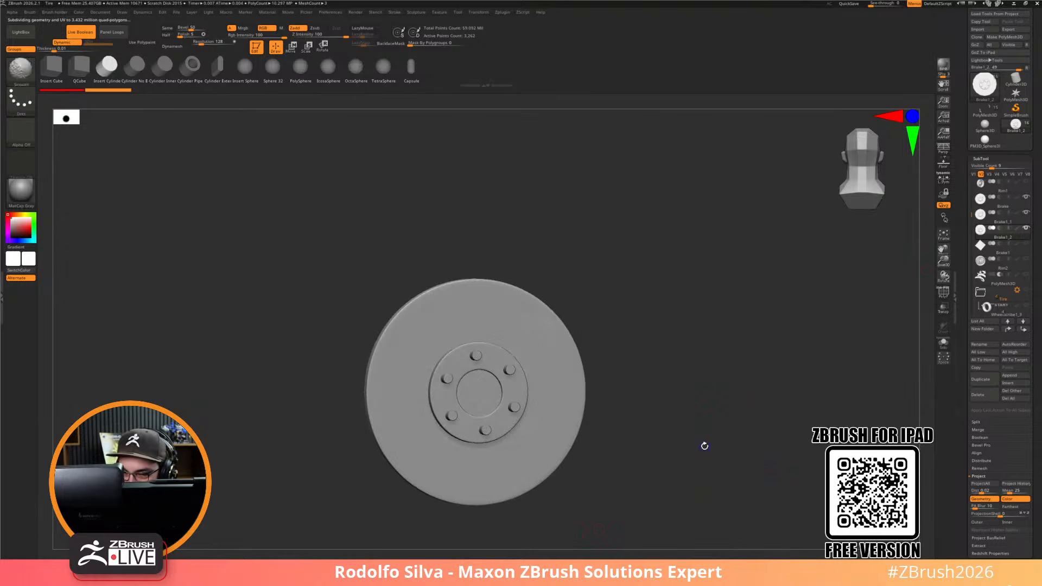
key("shift+f")
key("ctrl+space")
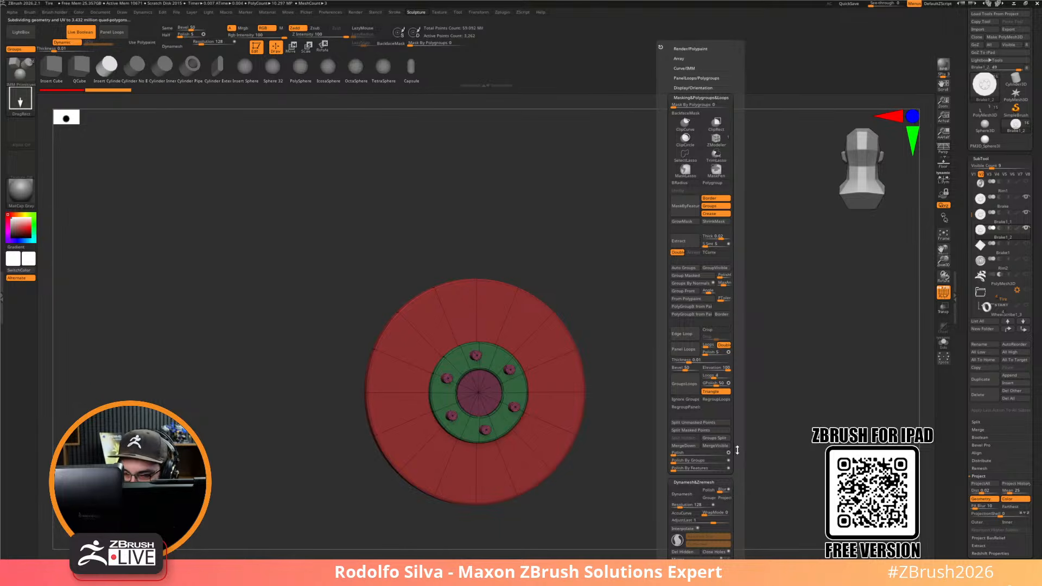
scroll(730, 474, "down", 5)
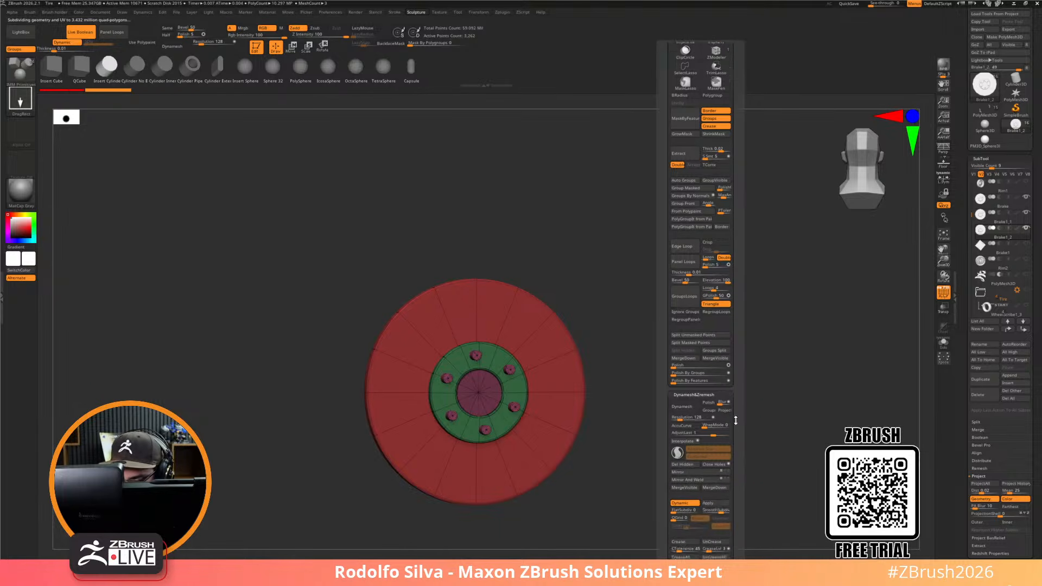
left_click(715, 419)
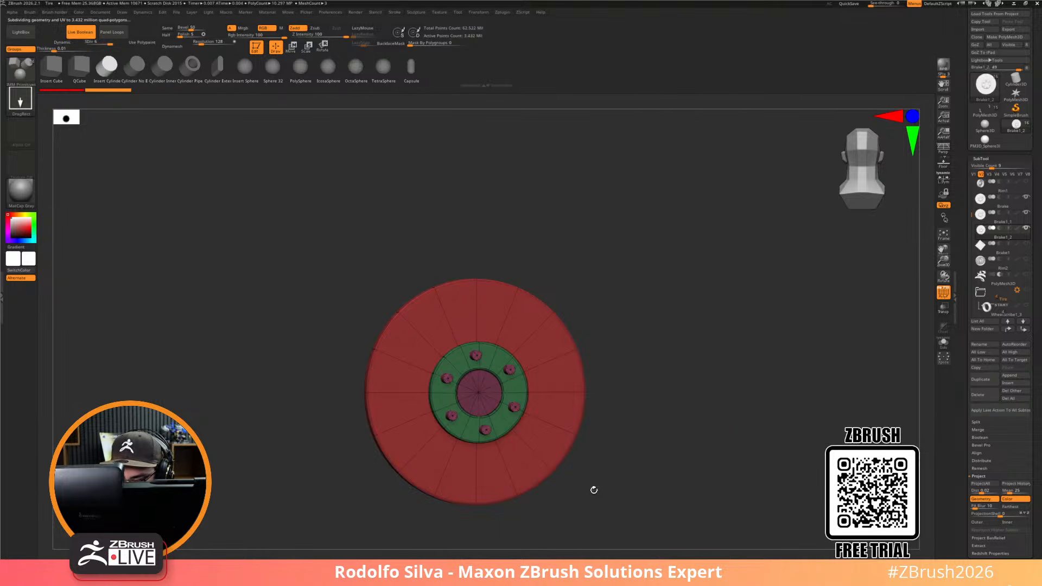
key("3")
left_click_drag(743, 467, 743, 398)
left_click(725, 461)
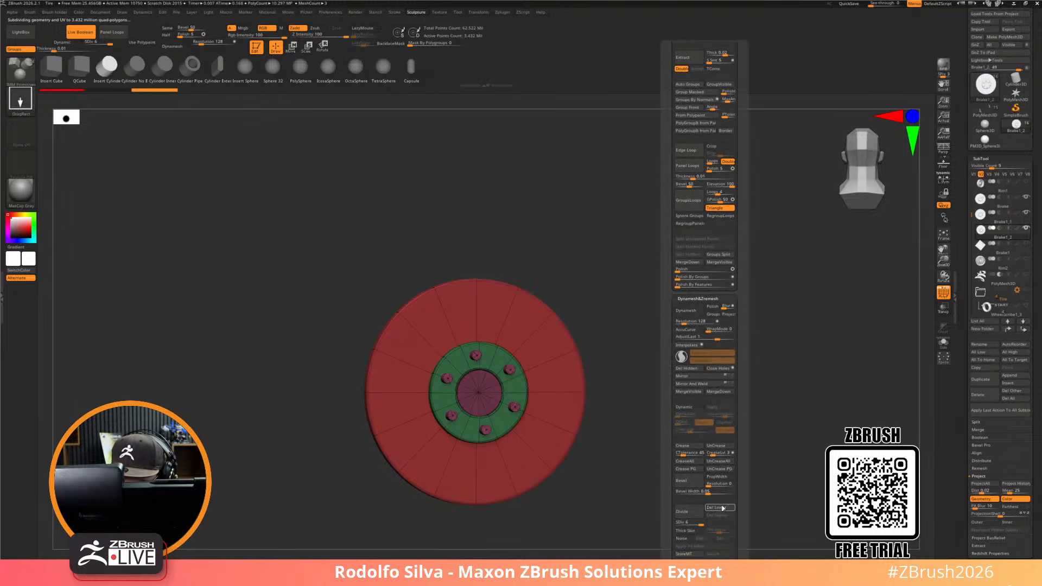
key("shift+f")
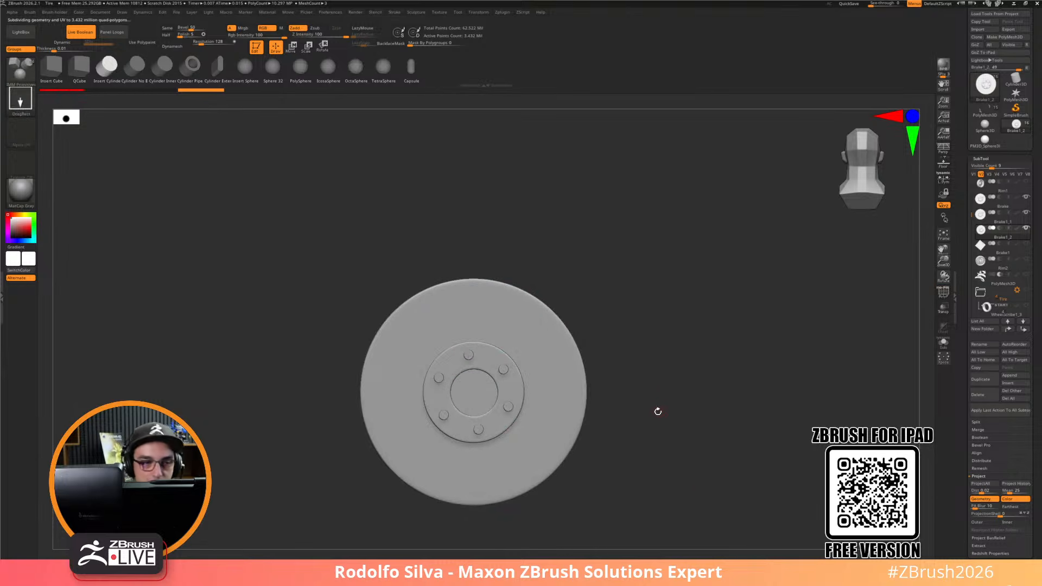
Choose the KnifeCurve brush and enable Split To Parts so that both sides of a slice are kept
left_click(21, 71, "ctrl+shift")
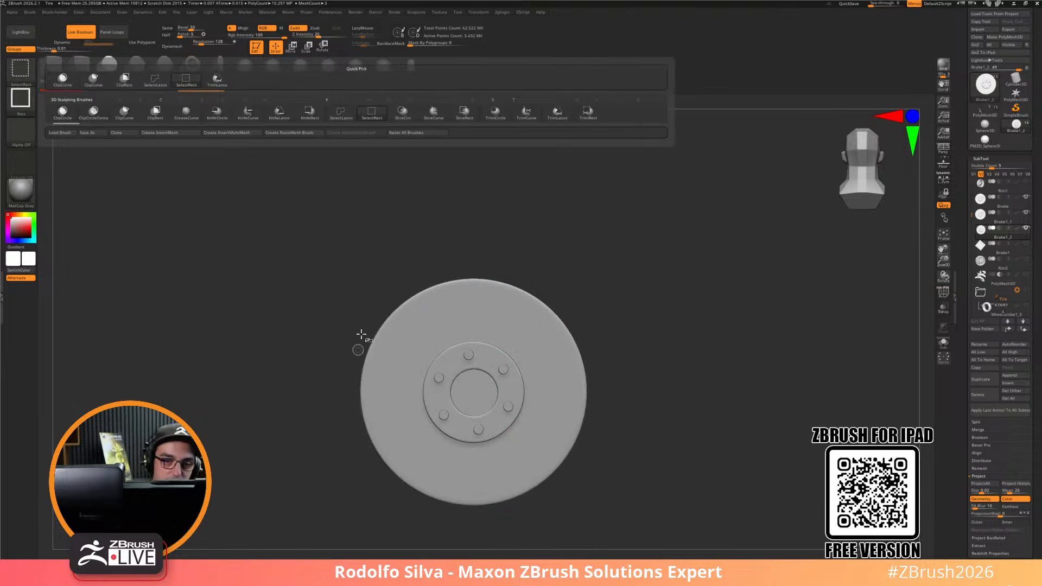
left_click(248, 112)
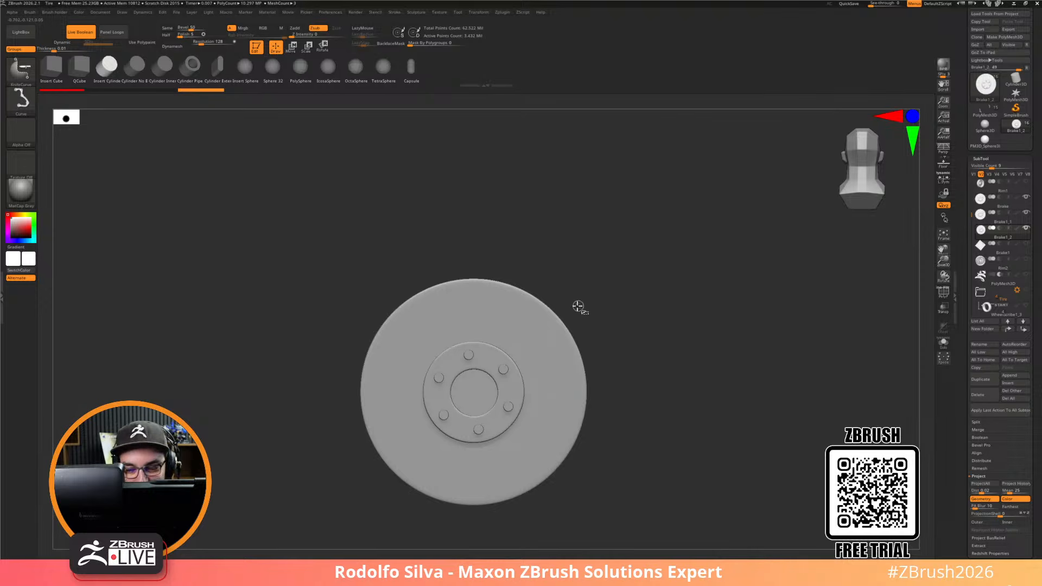
key("space")
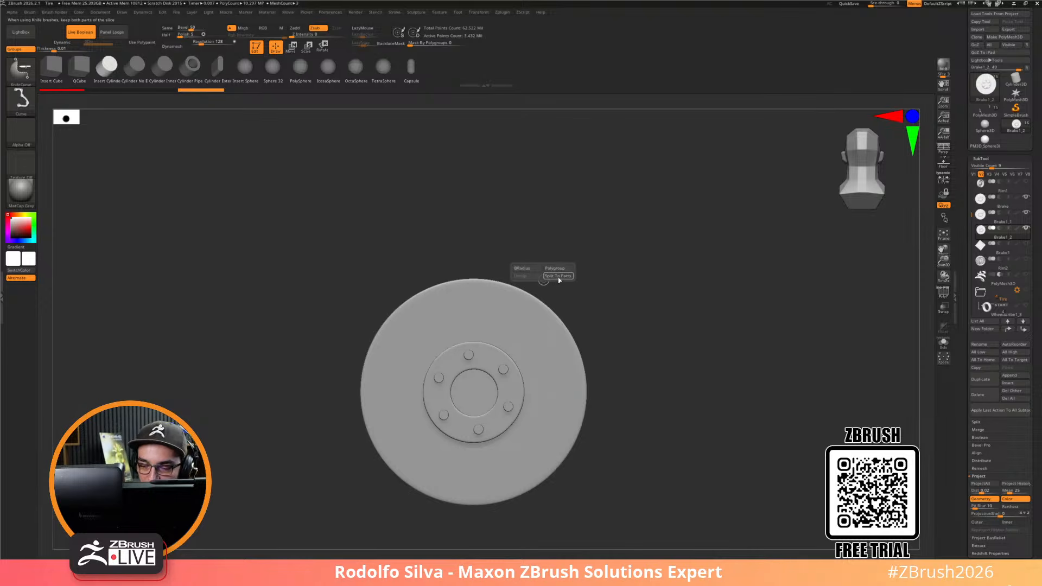
left_click(558, 275)
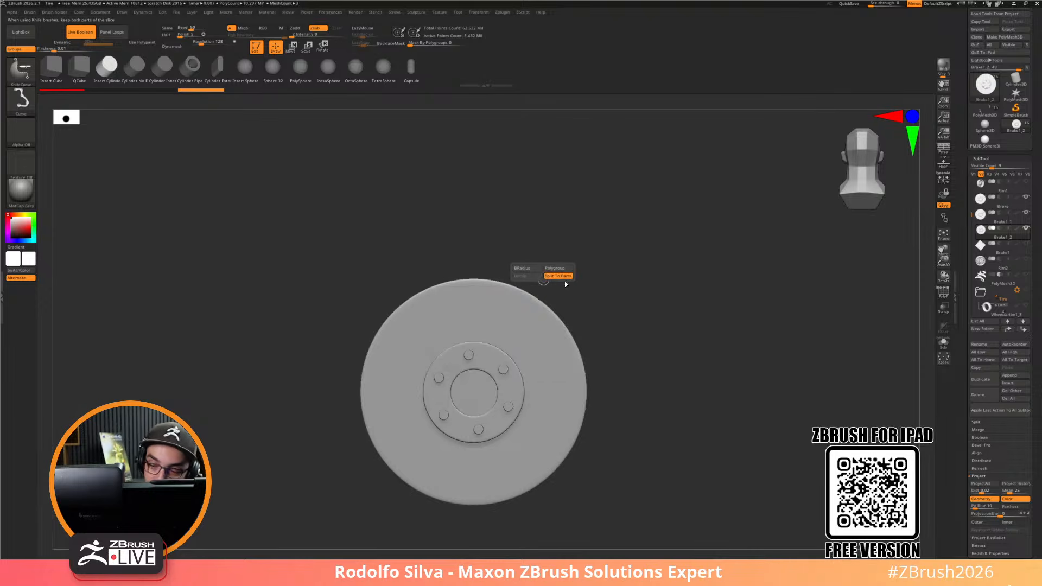
Slice a caliper-shaped section off the second duplicate's outer disc with a bent knife curve around the central ring
mouse_move(509, 237)
left_mouse_down("ctrl+shift")
mouse_move(493, 289)
mouse_move(506, 328)
mouse_move(541, 346)
mouse_move(552, 383)
left_mouse_up("ctrl+shift")
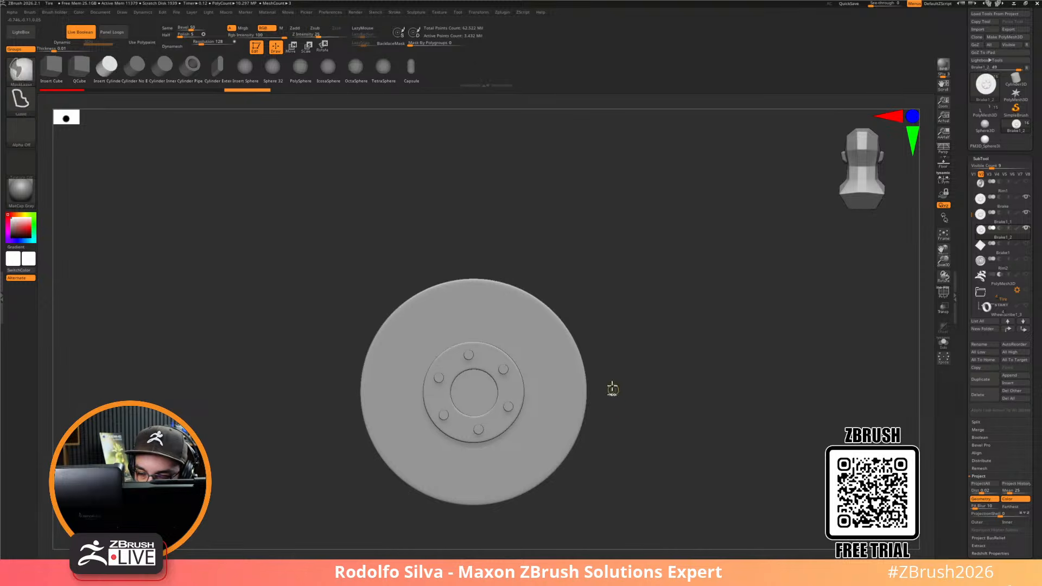
key("shift+f")
mouse_move(488, 255)
left_mouse_down("ctrl+shift")
mouse_move(502, 330)
mouse_move(529, 356)
mouse_move(536, 415)
left_mouse_up("ctrl+shift")
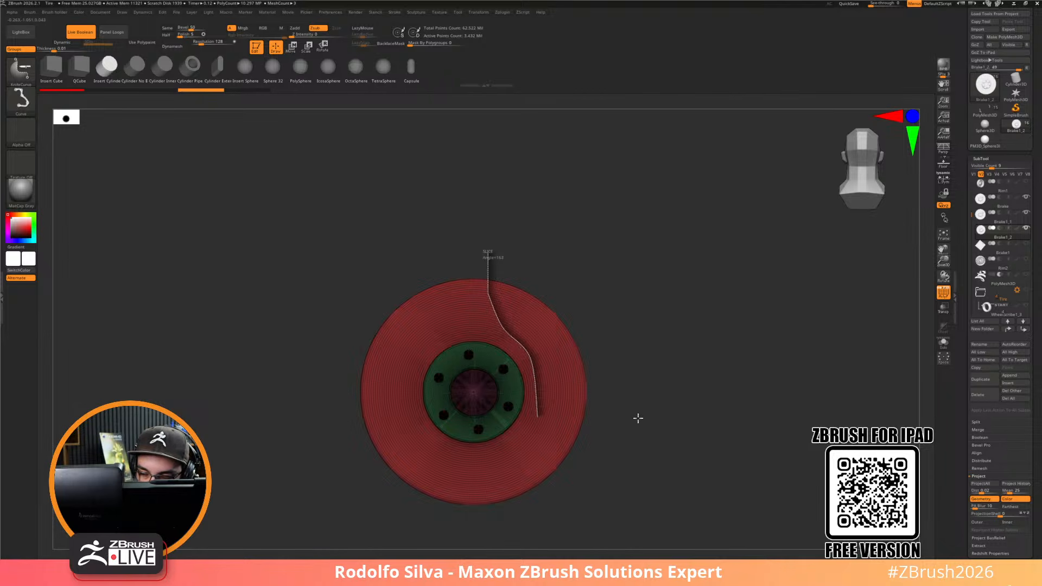
mouse_move(477, 247)
left_mouse_down("ctrl+shift")
mouse_move(480, 295)
mouse_move(537, 380)
left_mouse_up("ctrl+shift")
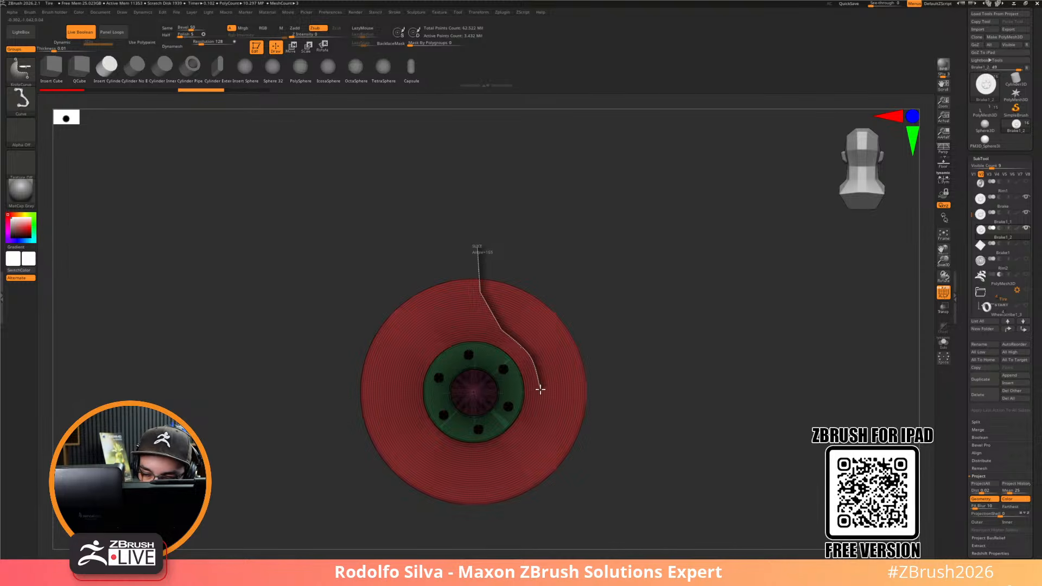
left_click_drag(540, 392, 624, 415, "ctrl+shift")
key("shift+f")
left_click_drag(644, 466, 568, 495)
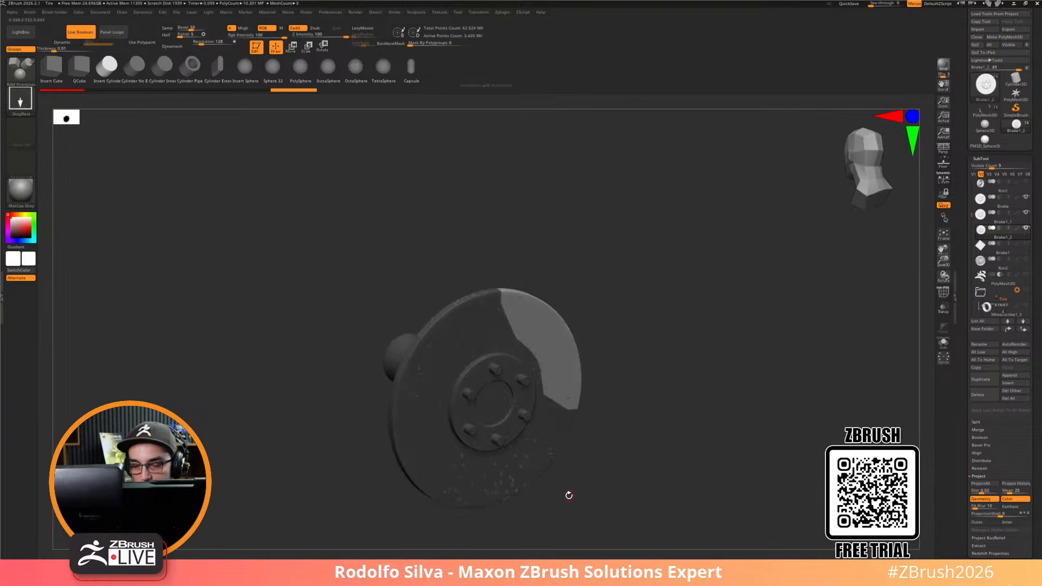
key("w")
left_click_drag(546, 392, 618, 254)
left_click_drag(608, 161, 756, 200)
key("ctrl+z")
key("ctrl+z")
Center the gizmo on the unmasked caliper section and thicken it along the shaft axis beyond both disc faces
mouse_move(682, 376)
left_mouse_down()
mouse_move(728, 404)
mouse_move(676, 376)
left_mouse_up()
left_click(543, 270)
left_click_drag(544, 269, 651, 402)
left_click_drag(558, 360, 769, 411)
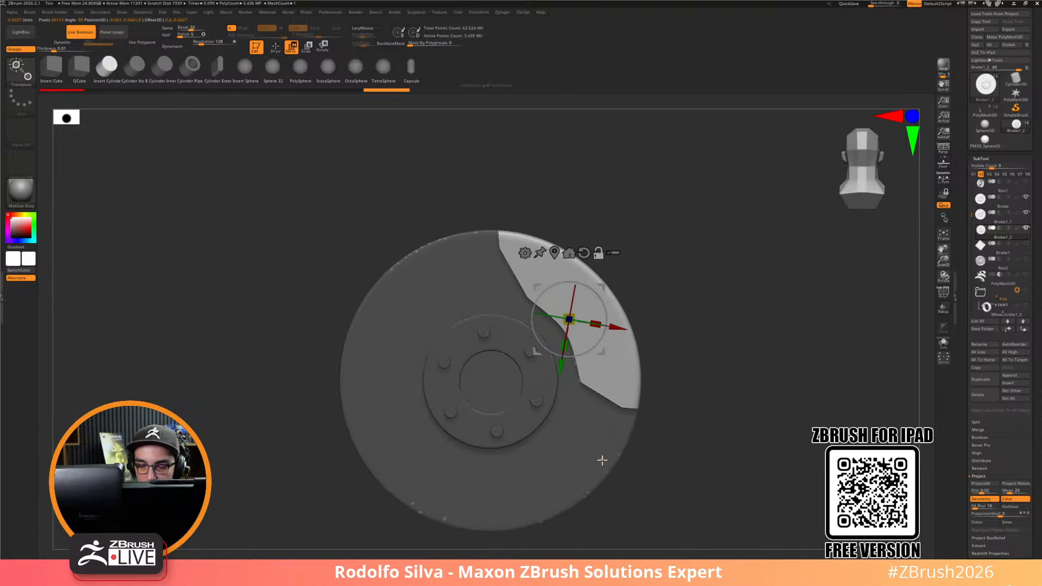
Show polyframes on the brake parts, select the sliced second duplicate and switch to Draw mode
left_click(601, 460, "alt")
left_click_drag(746, 457, 672, 447)
left_click(567, 233)
left_click_drag(465, 381, 463, 379)
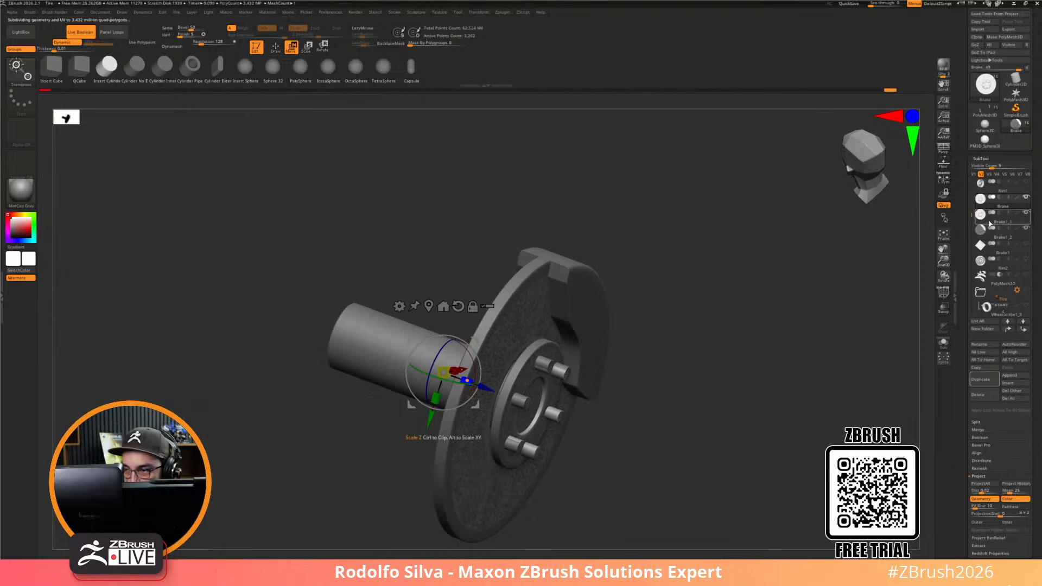
left_click(991, 223)
key("shift+f")
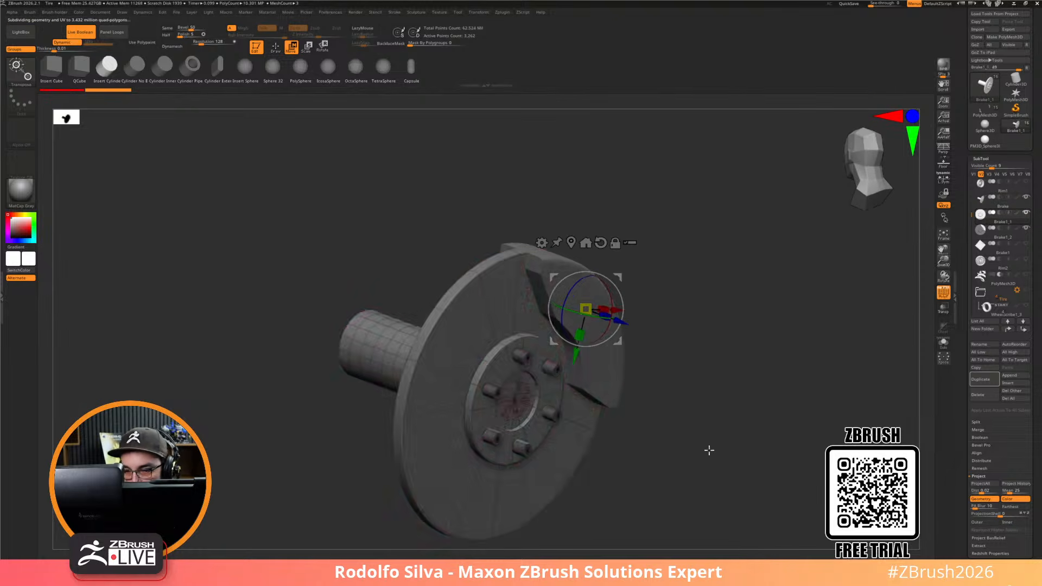
left_click(1004, 231)
left_click_drag(762, 388, 709, 407)
key("q")
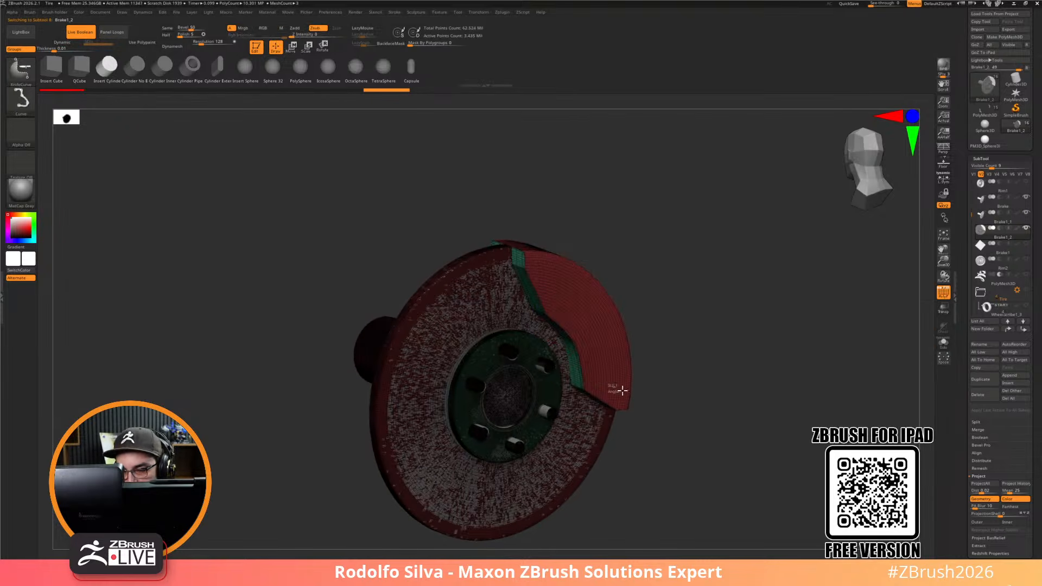
Solo the sliced duplicate and try to isolate the caliper section by its polygroup
left_click(617, 387, "ctrl+shift")
key("ctrl+shift+a")
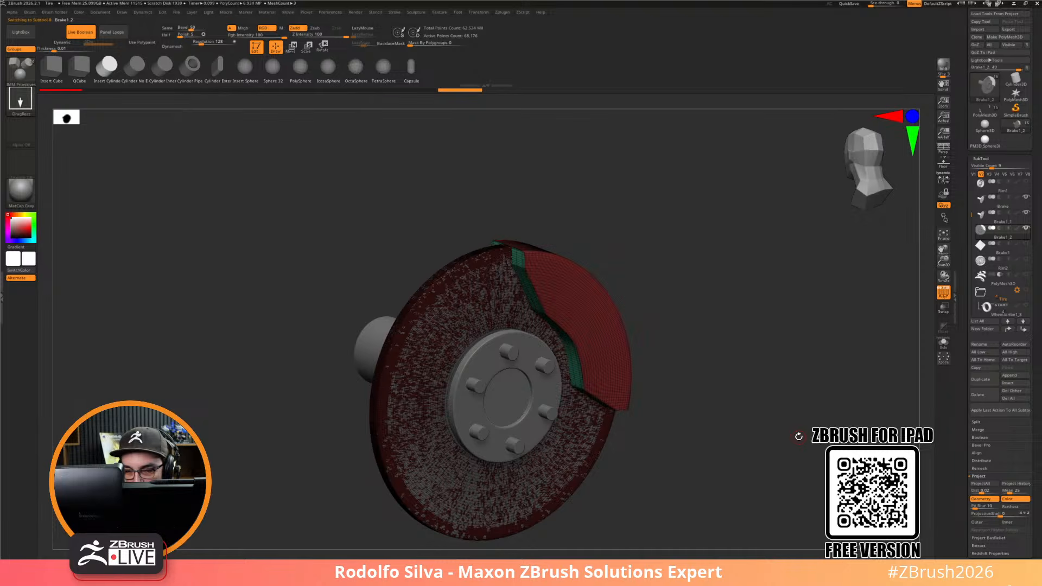
key("alt+shift+s")
left_click_drag(793, 441, 801, 436)
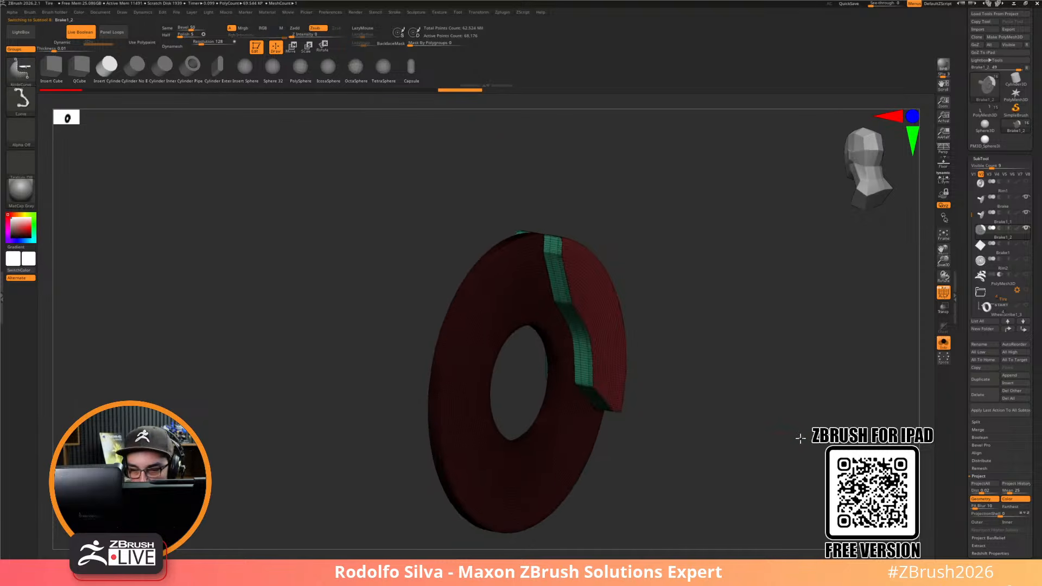
left_click(802, 436, "ctrl+shift")
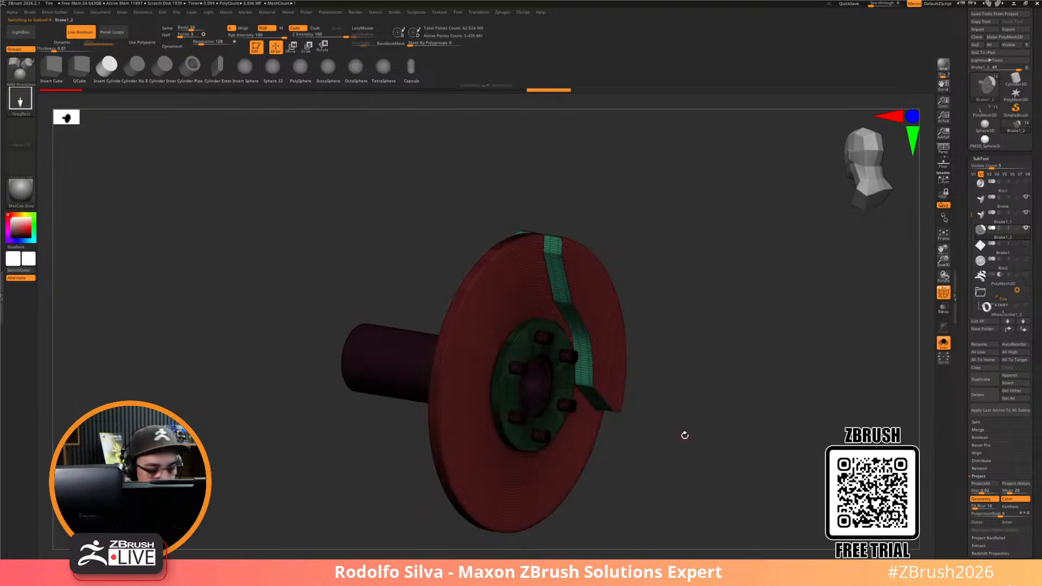
key("space")
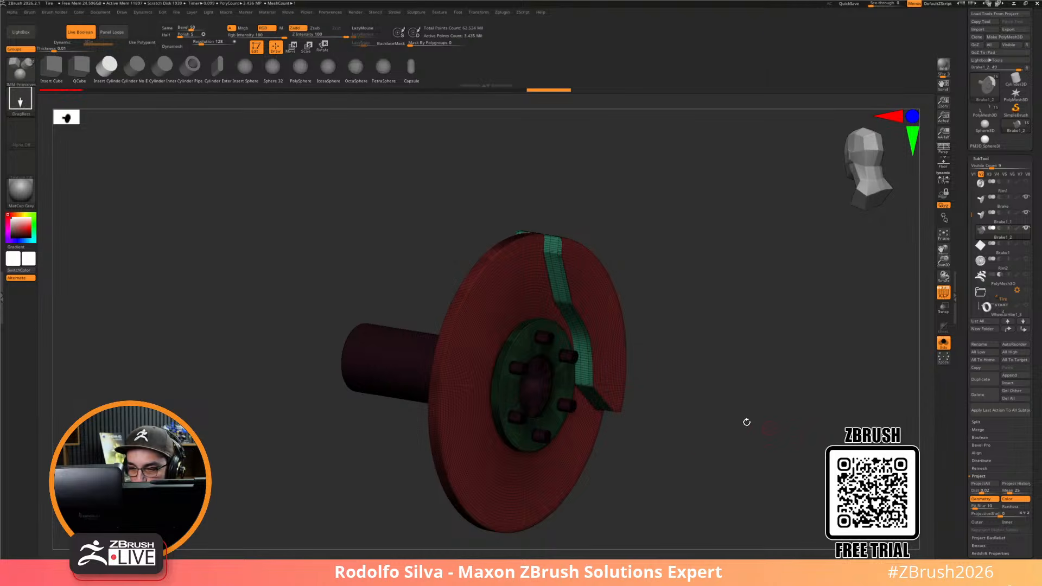
key("ctrl+shift")
left_click(618, 391, "ctrl+shift")
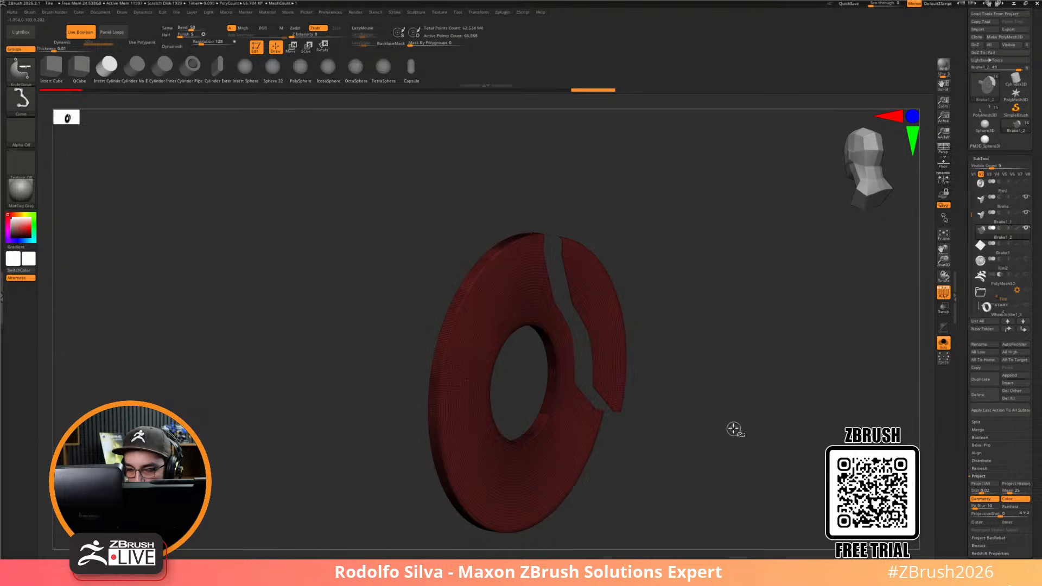
left_click(734, 429, "ctrl+shift")
Isolate the caliper section with the SelectRect brush, assign it its own polygroup and restore the rest of the duplicate
left_click(22, 68)
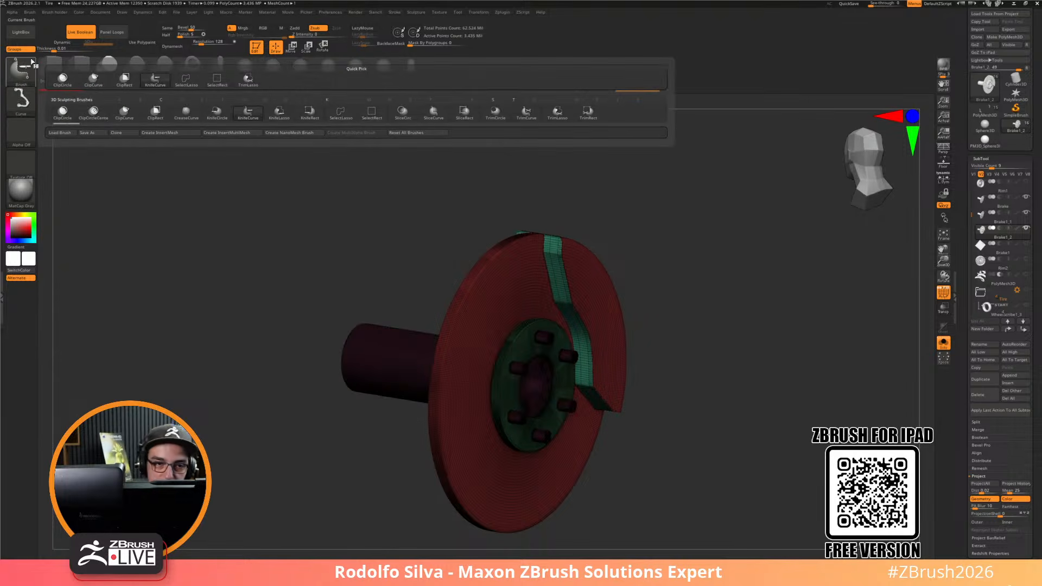
left_click(217, 79)
left_click_drag(652, 283, 610, 343, "ctrl+shift")
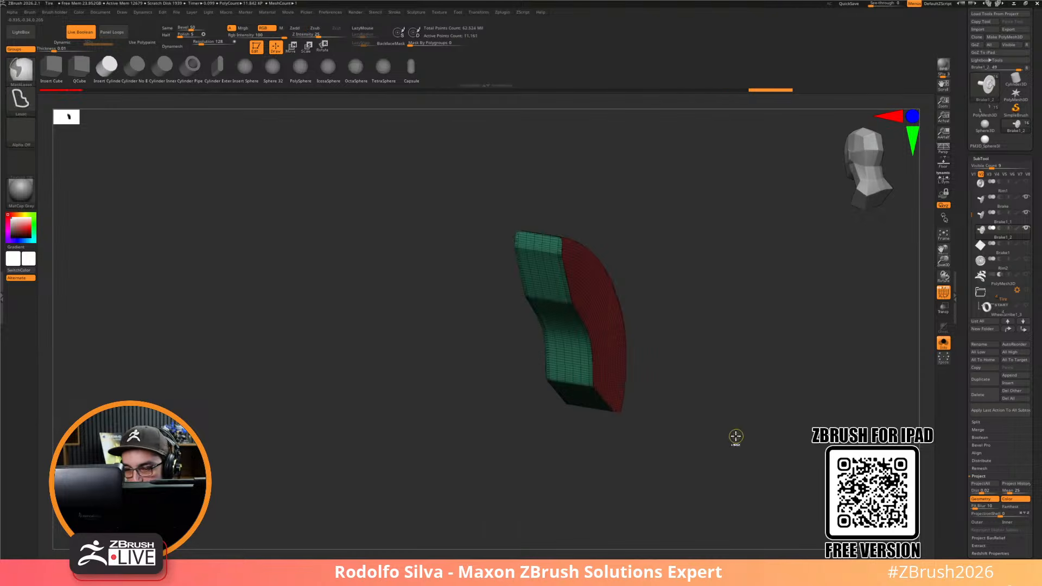
left_click(745, 427, "ctrl+shift")
left_click_drag(746, 427, 660, 396)
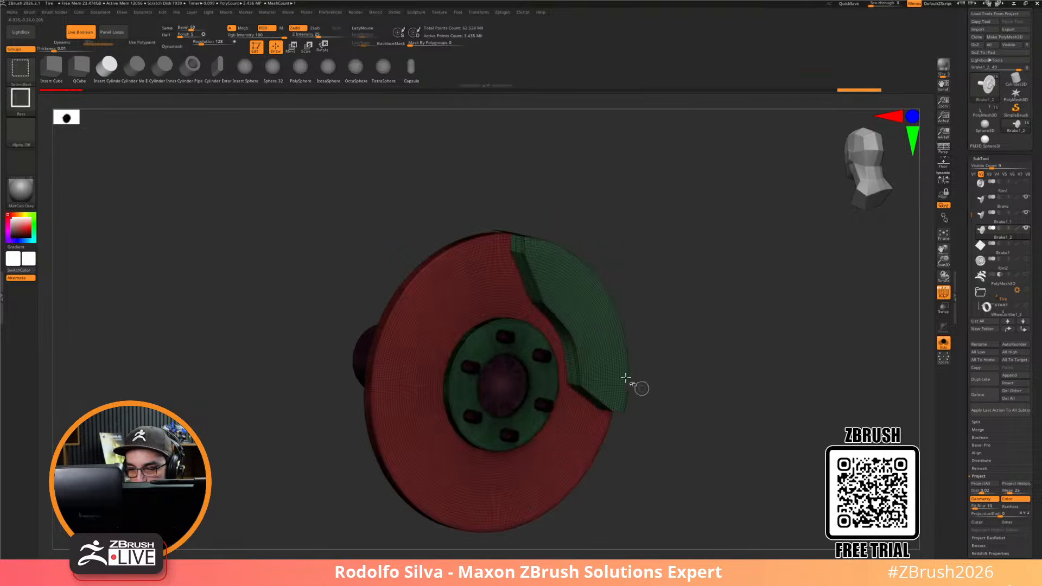
Show only the caliper's polygroup and delete the hidden disc, shaft and stud geometry with Del Hidden
left_click(610, 363, "ctrl+shift")
mouse_move(761, 470)
left_mouse_down()
mouse_move(770, 459)
mouse_move(764, 466)
left_mouse_up()
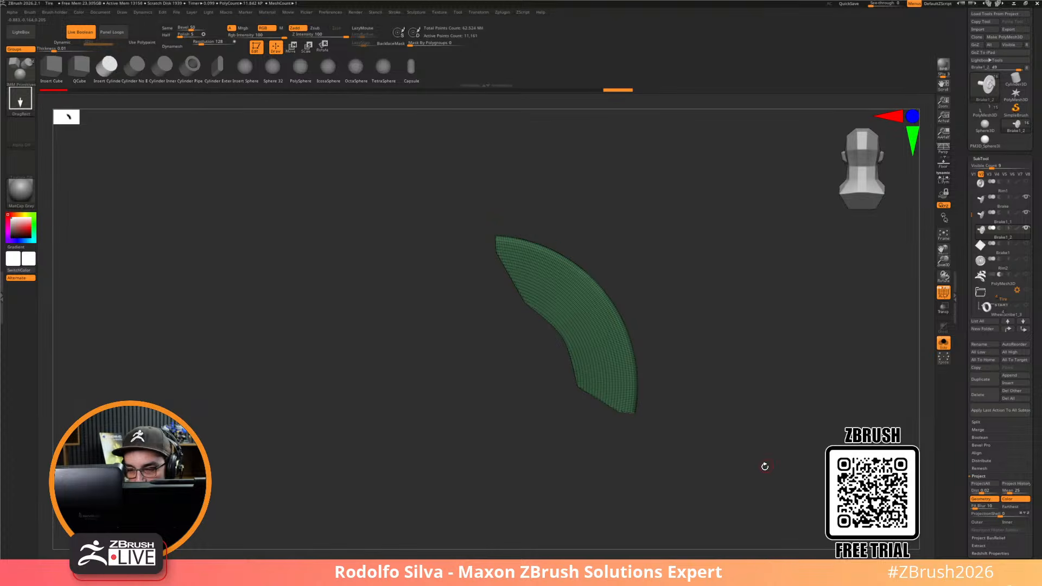
key("ctrl+1")
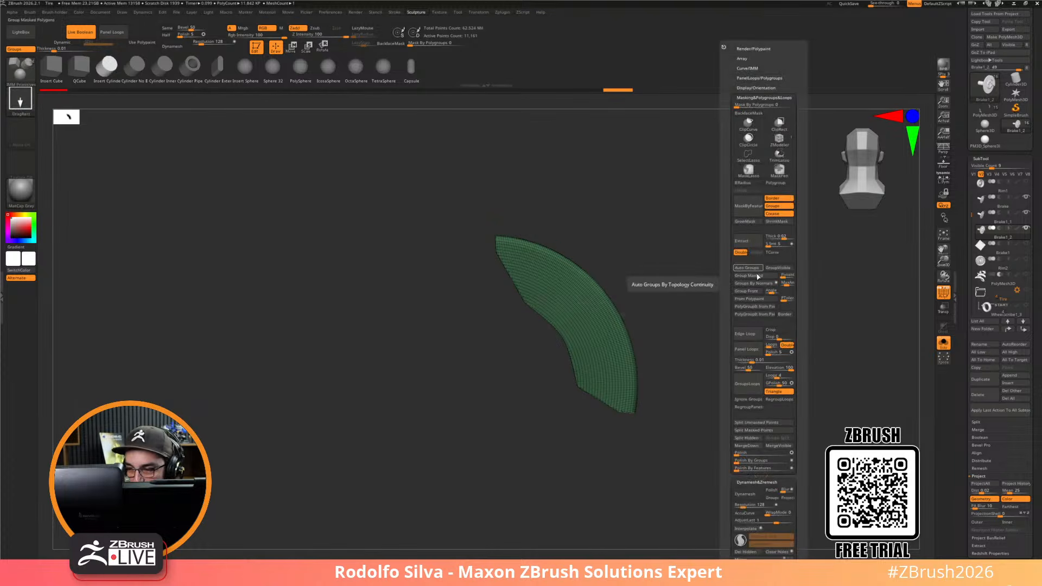
left_click(769, 99, "shift")
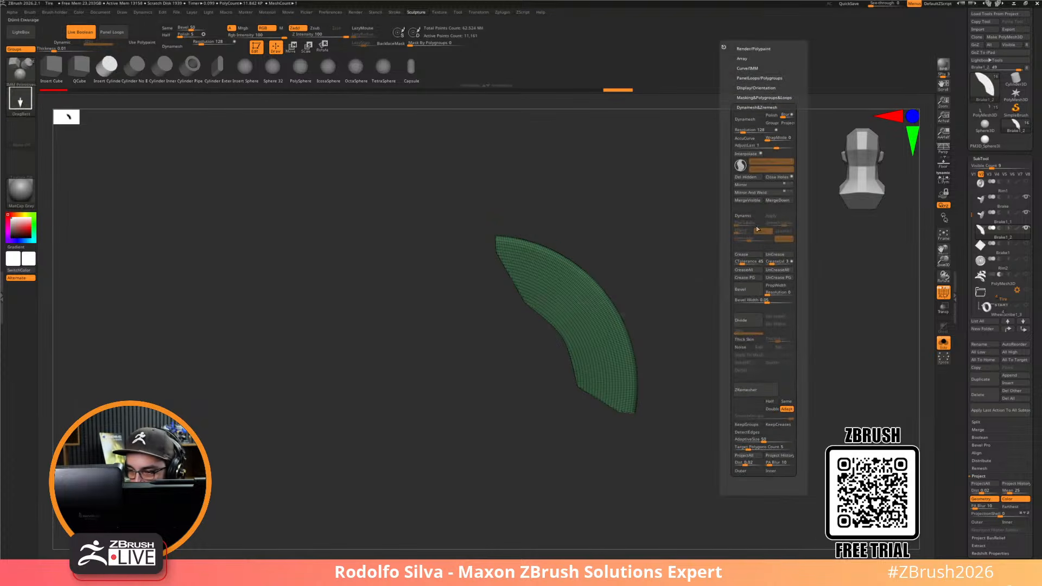
left_click(745, 177)
Leave solo mode and select the original brake disc
left_click_drag(649, 402, 738, 446)
left_click(705, 431)
left_click(452, 362, "alt")
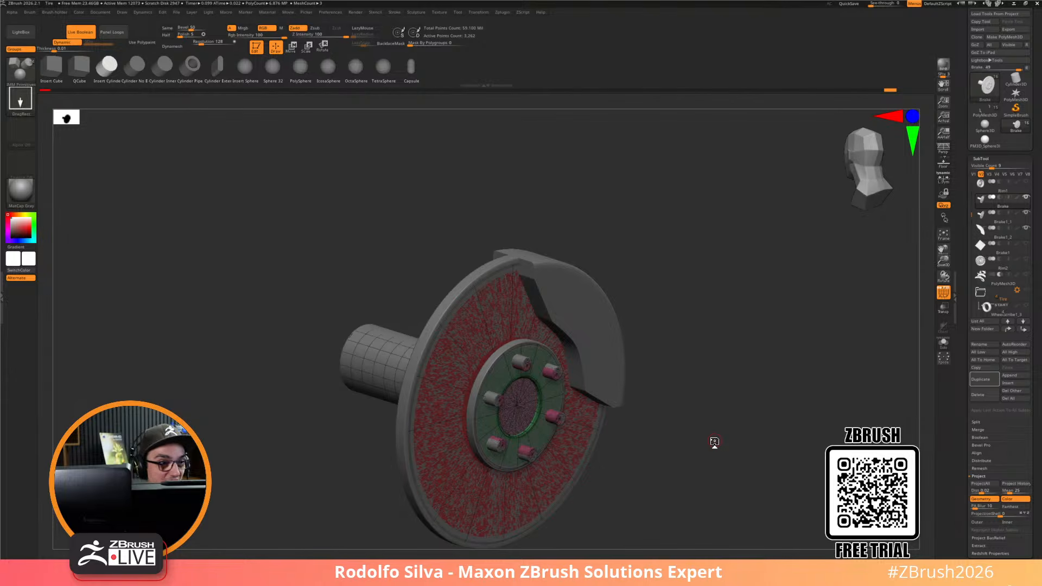
left_click_drag(714, 442, 766, 493)
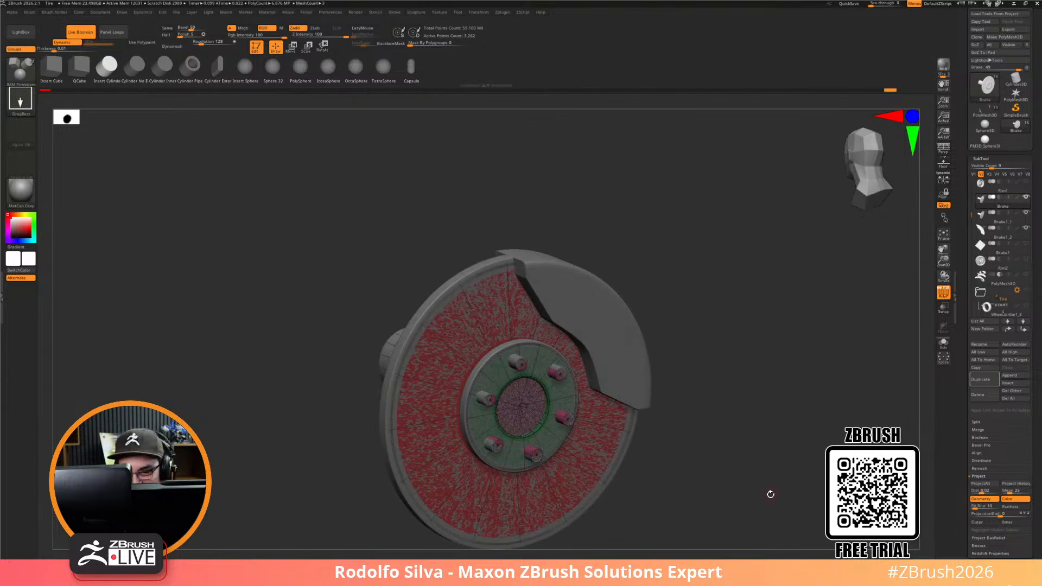
Hide the first duplicate that overlaps the original brake disc and turn off the polyframe display
key("l")
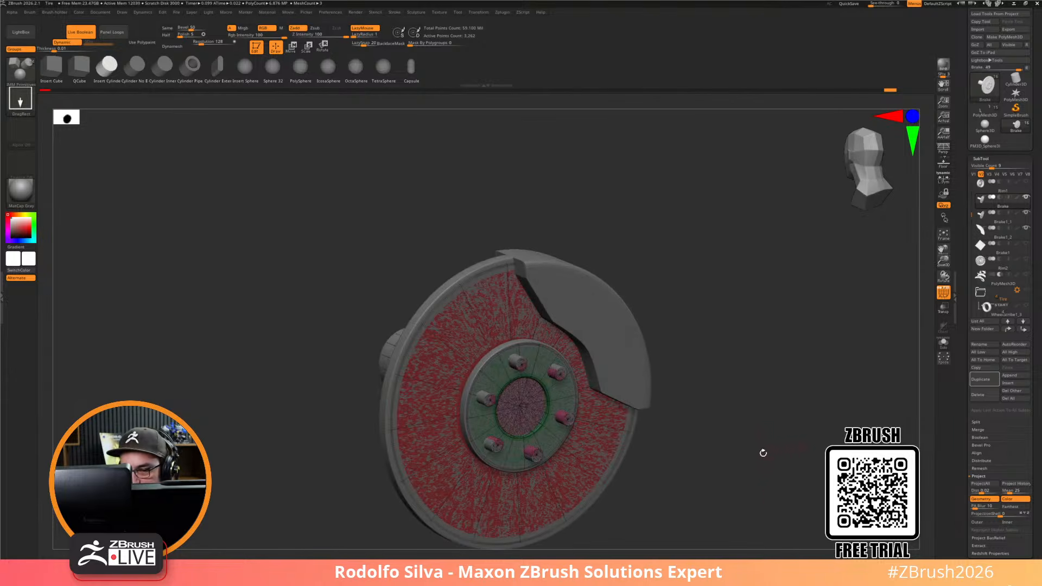
key("l")
left_click_drag(747, 461, 724, 479)
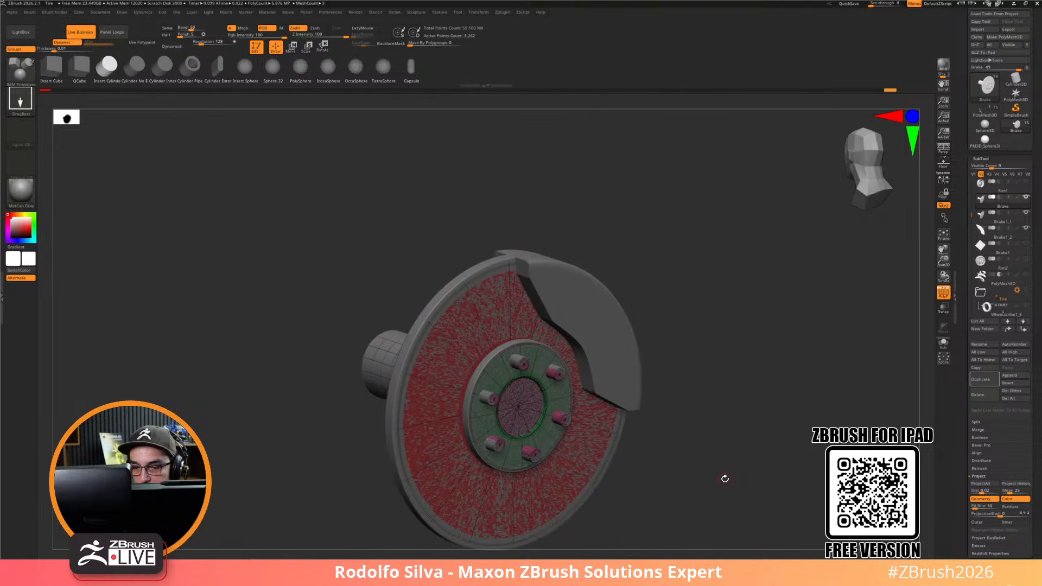
left_click(1025, 215)
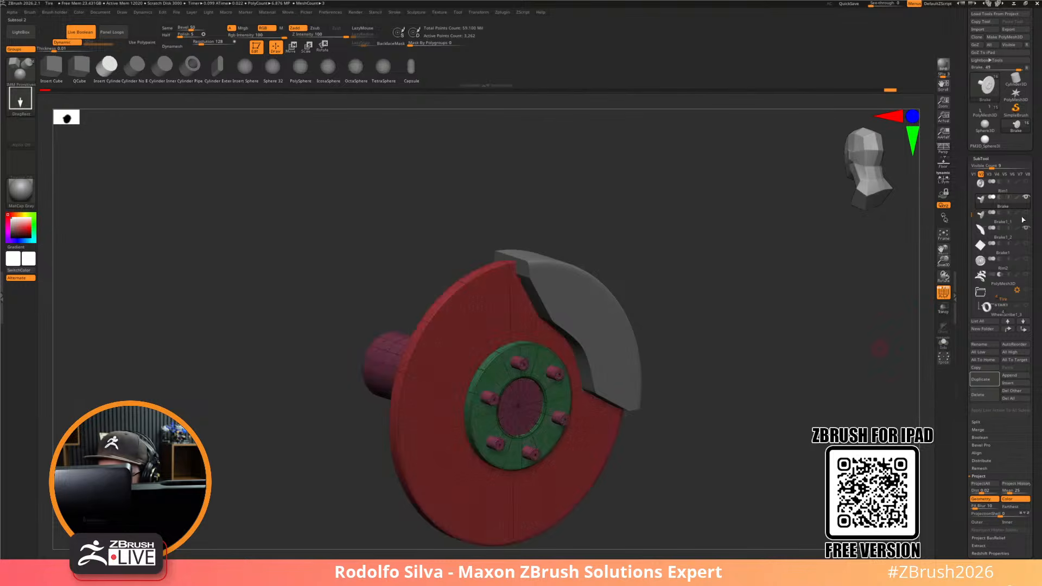
left_click_drag(826, 374, 727, 482)
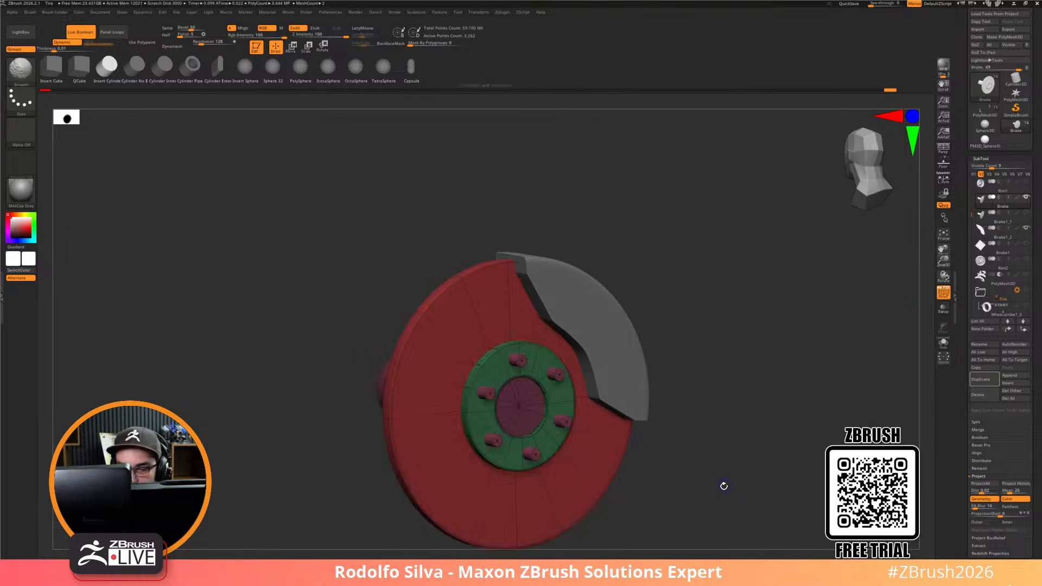
key("shift+f")
key("ctrl+d")
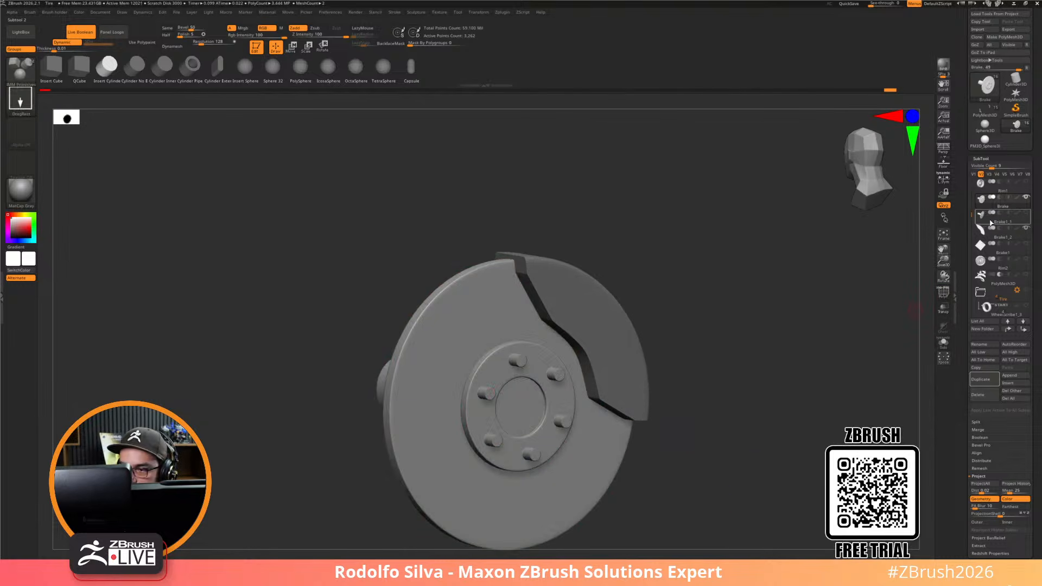
Select the caliper, move it directly below the original brake disc in the subtool order, and bring up its gizmo
left_click(982, 228)
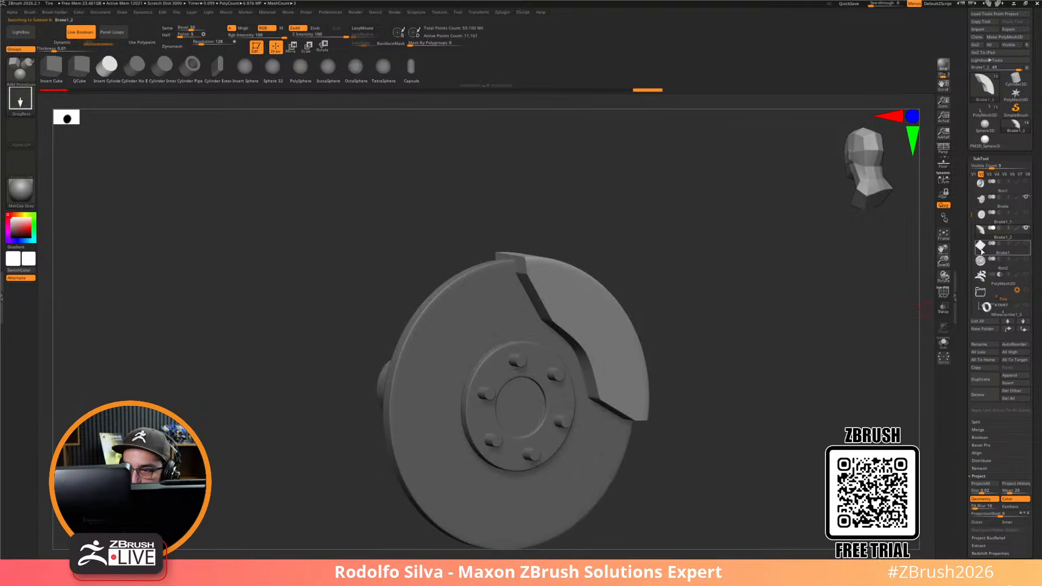
left_click_drag(800, 426, 718, 498)
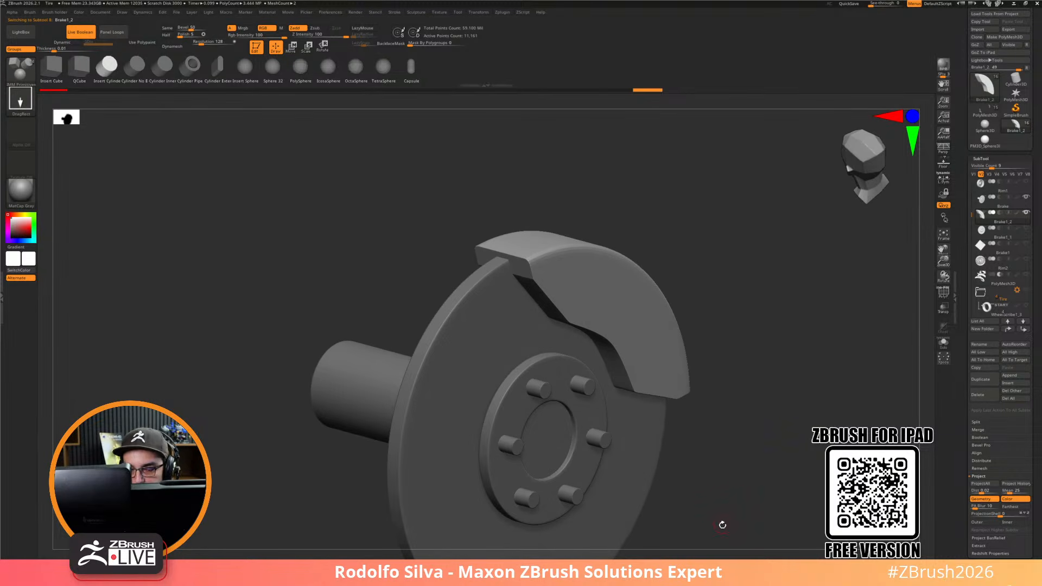
key("w")
left_click_drag(721, 515, 683, 469)
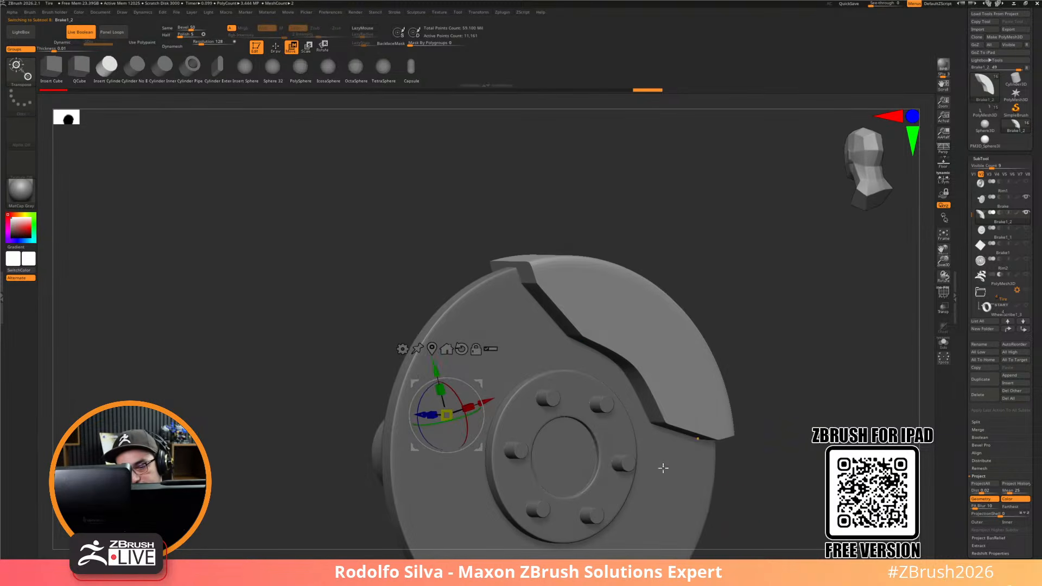
left_click_drag(757, 463, 753, 471, "shift")
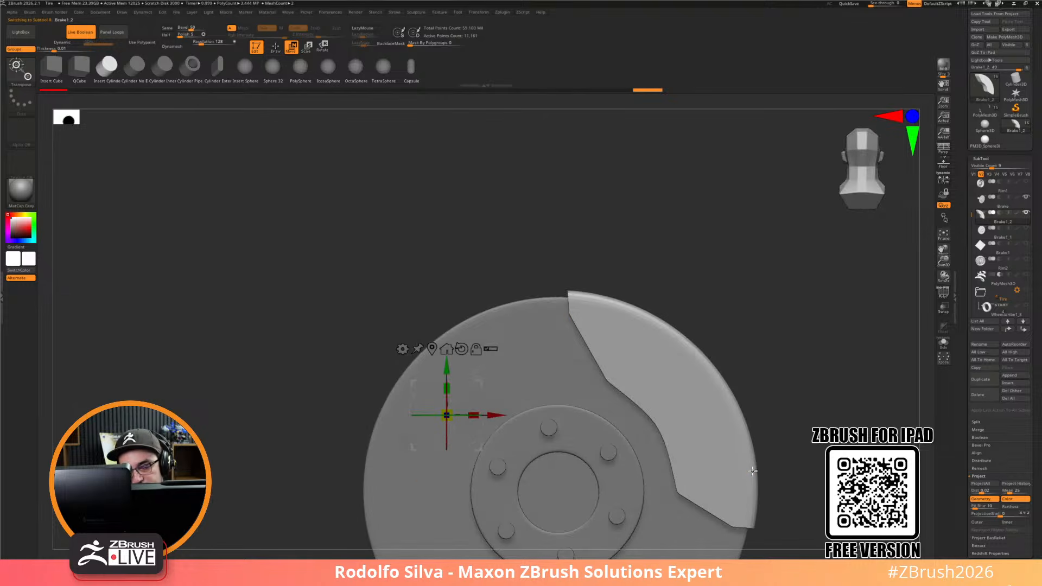
Place the caliper's gizmo at the center of the brake disc
left_click(447, 349)
key("ctrl+z")
left_click_drag(825, 488, 787, 426, "alt")
left_click_drag(788, 426, 809, 426)
left_click(609, 281, "alt")
left_click_drag(810, 463, 849, 466)
left_click_drag(795, 491, 749, 491)
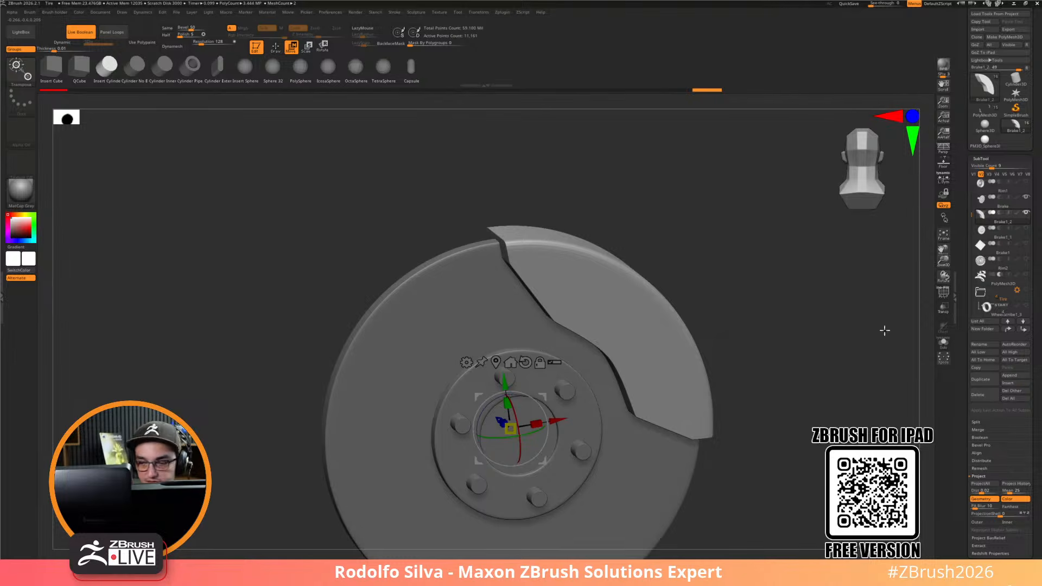
Duplicate the caliper subtool
mouse_move(994, 221)
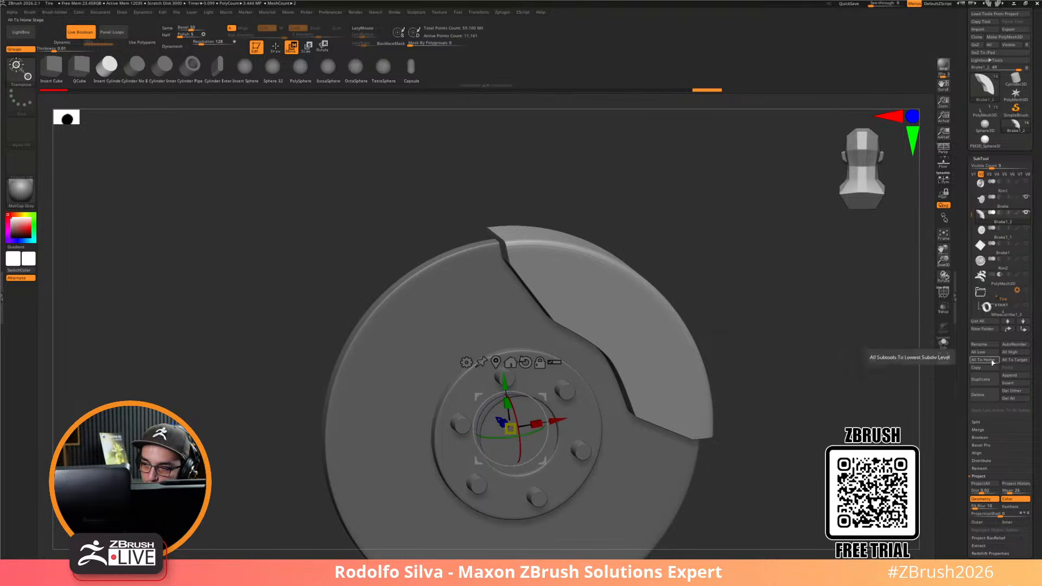
left_click(991, 378)
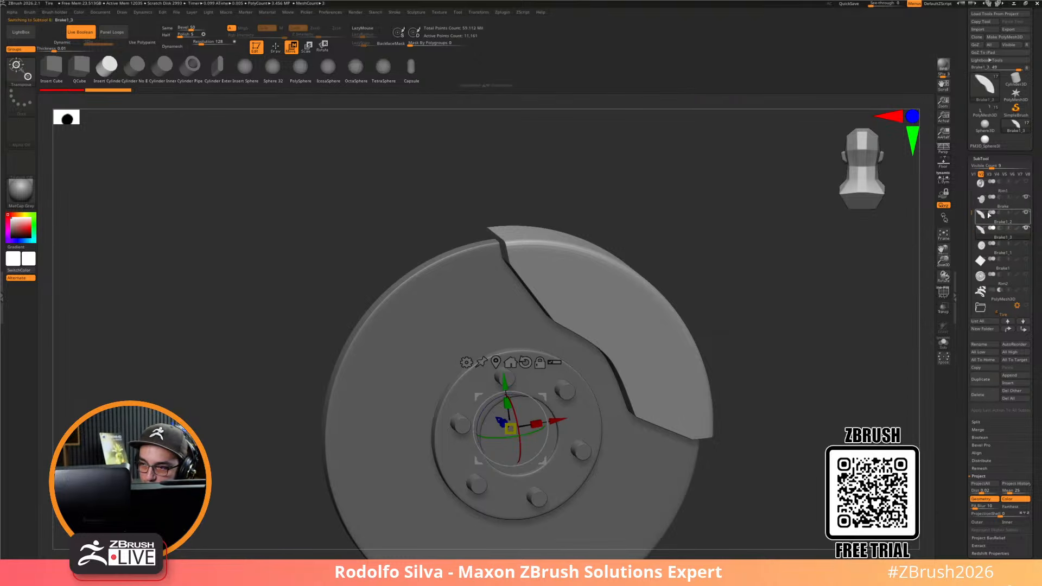
mouse_move(986, 216)
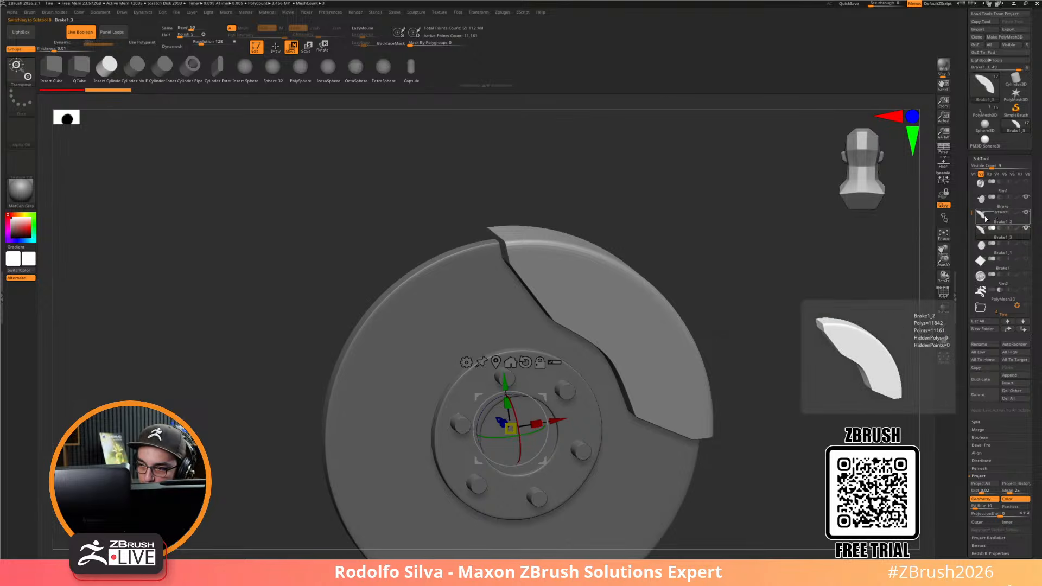
Select the original brake disc and try to create a new subtool folder with the default name
left_click(988, 200)
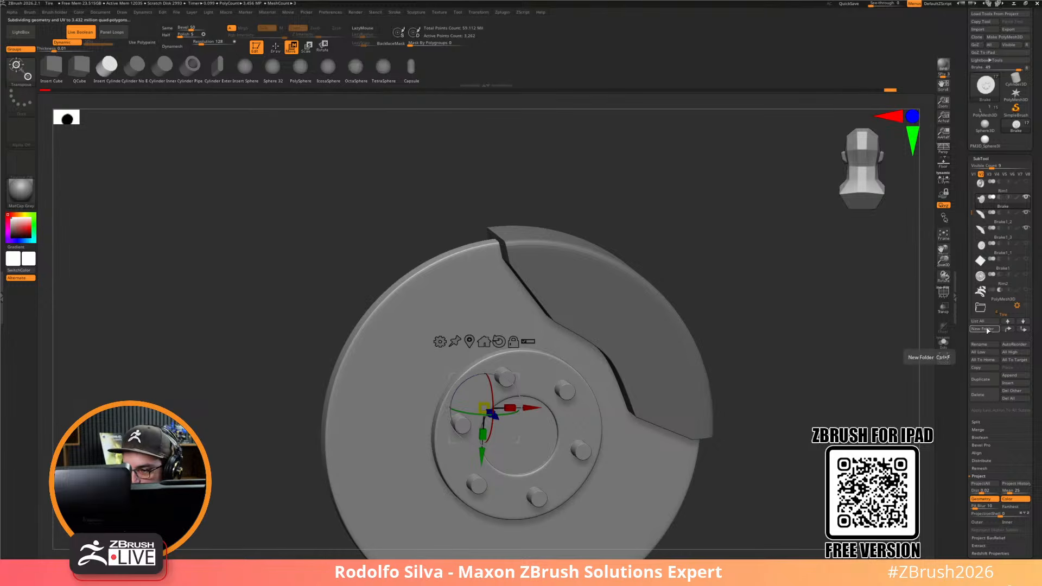
left_click(985, 329)
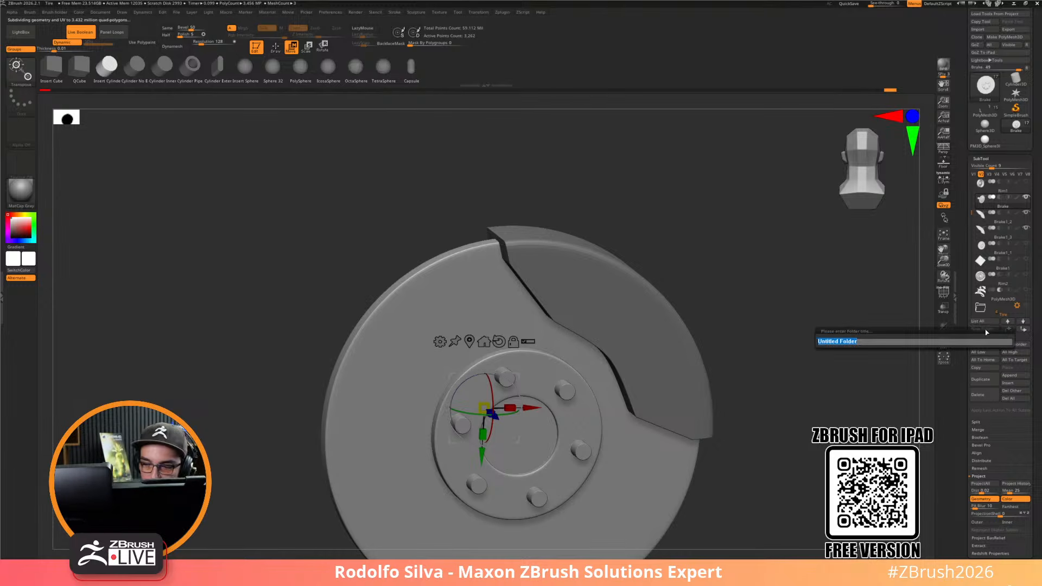
key("Return")
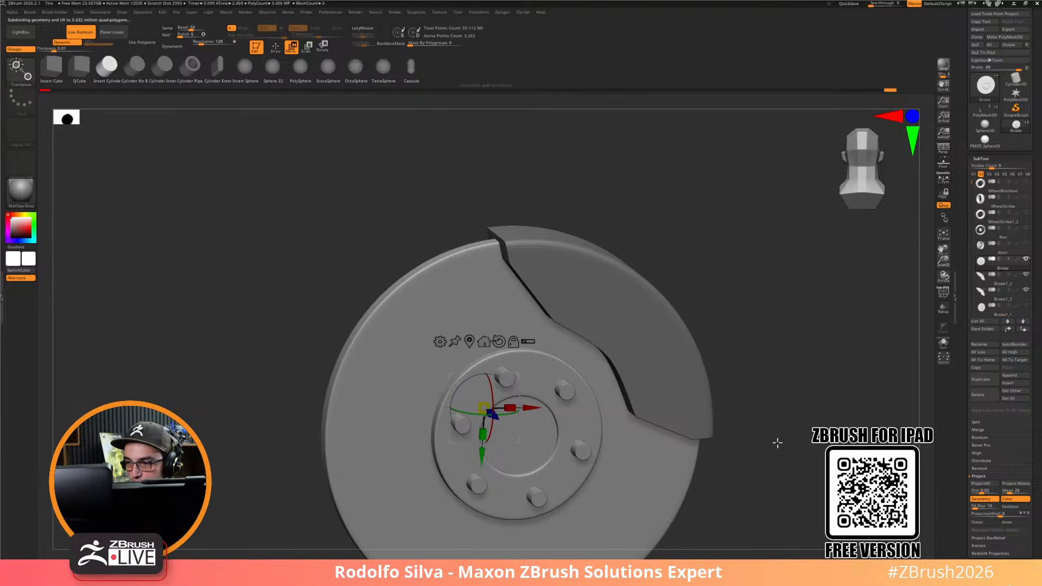
Enable the gizmo's option to transform all selected subtools together
left_click(528, 342)
right_click_drag(769, 483, 746, 450, "ctrl")
right_click_drag(745, 449, 741, 452)
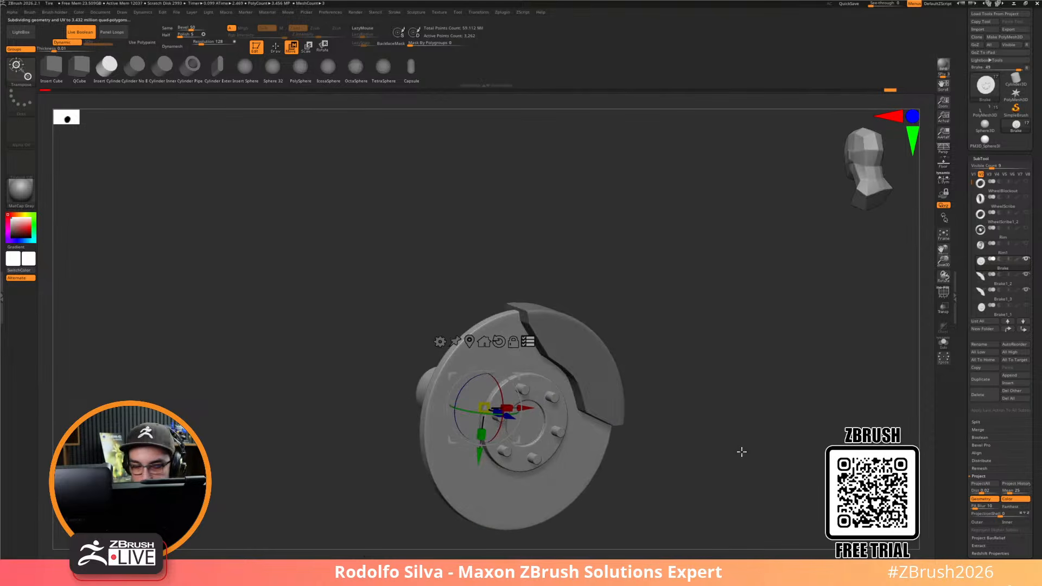
Switch to visibility set V1 to show the whole wheel and hide the Brake1 subtool
left_click(974, 174)
right_click_drag(818, 465, 891, 459)
left_click_drag(972, 223, 971, 206)
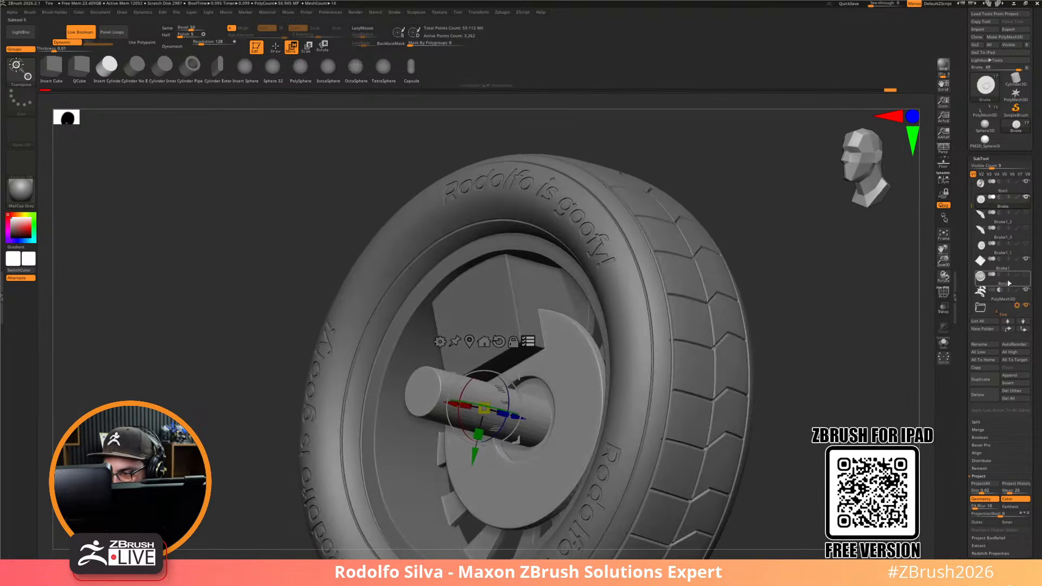
left_click(1026, 261)
right_click_drag(783, 458, 938, 345)
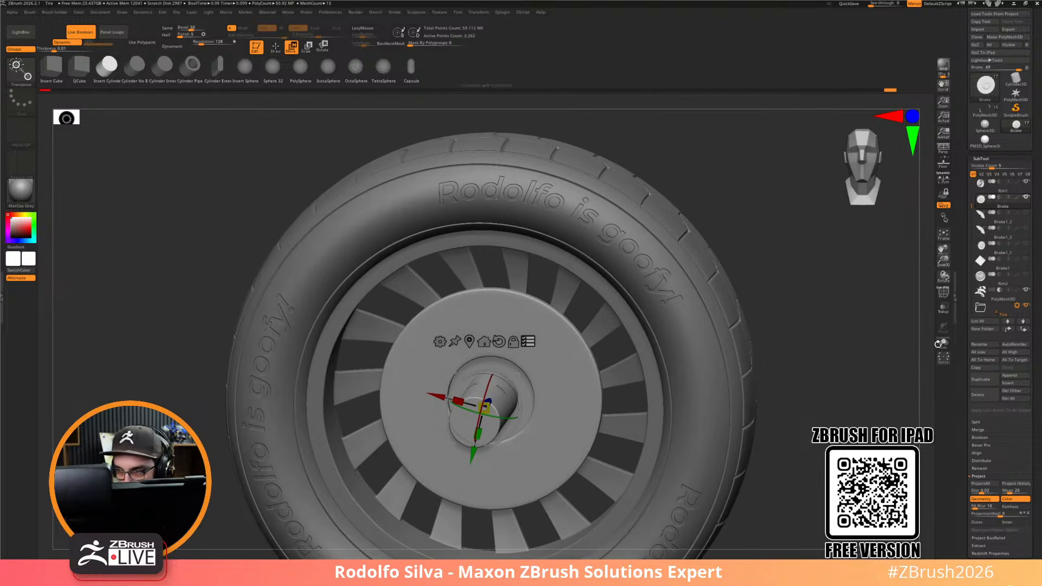
Show the Brake1_2 subtool and limit the multi-subtool selection to the brake disc and its caliper pieces
left_click(1026, 212)
right_click_drag(826, 424, 781, 412)
right_click_drag(844, 394, 767, 390)
key("ctrl+shift")
left_click(221, 499, "ctrl+shift")
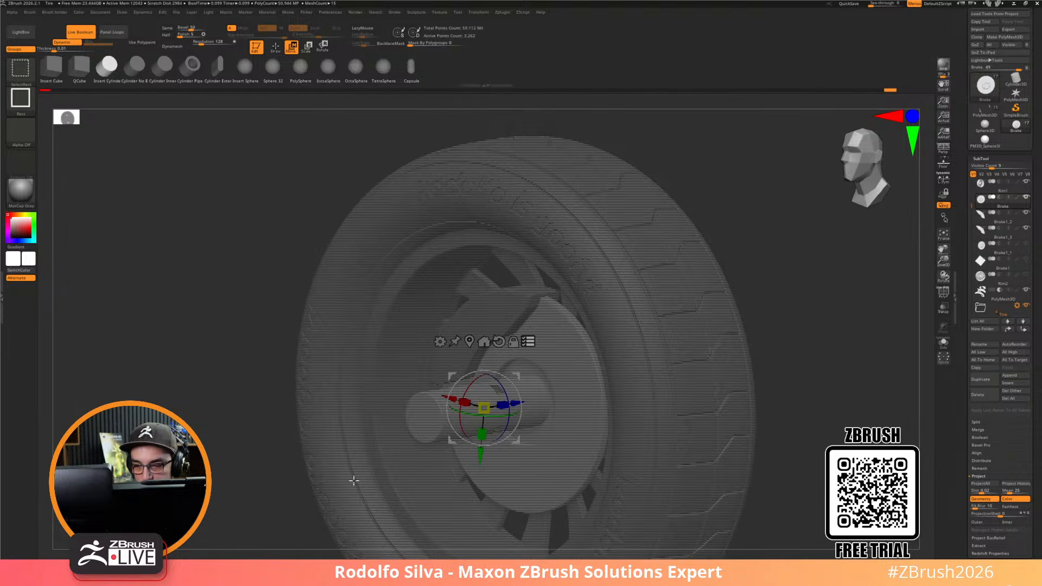
left_click(514, 307, "ctrl+shift")
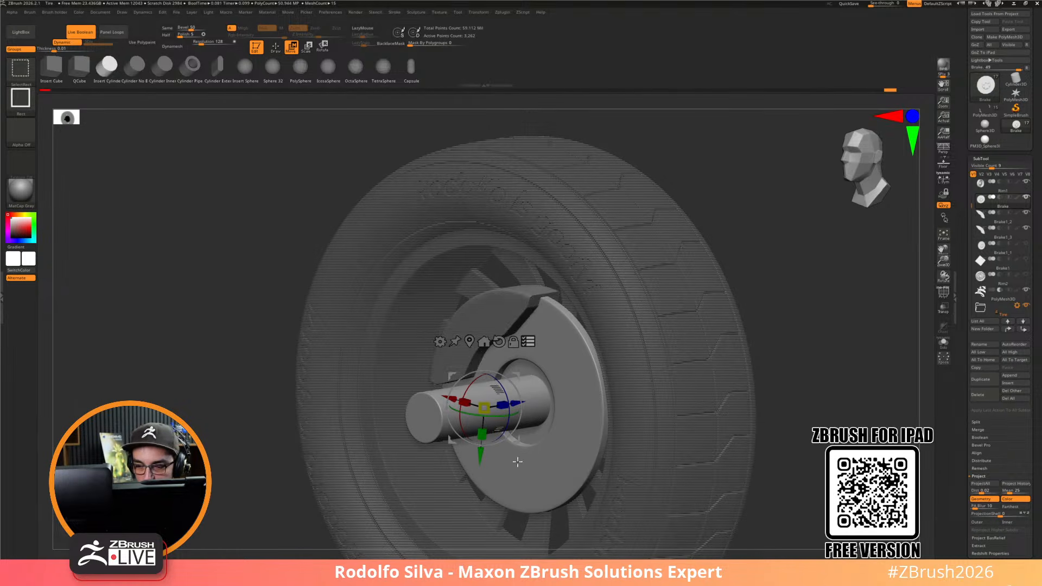
right_click_drag(560, 425, 648, 400)
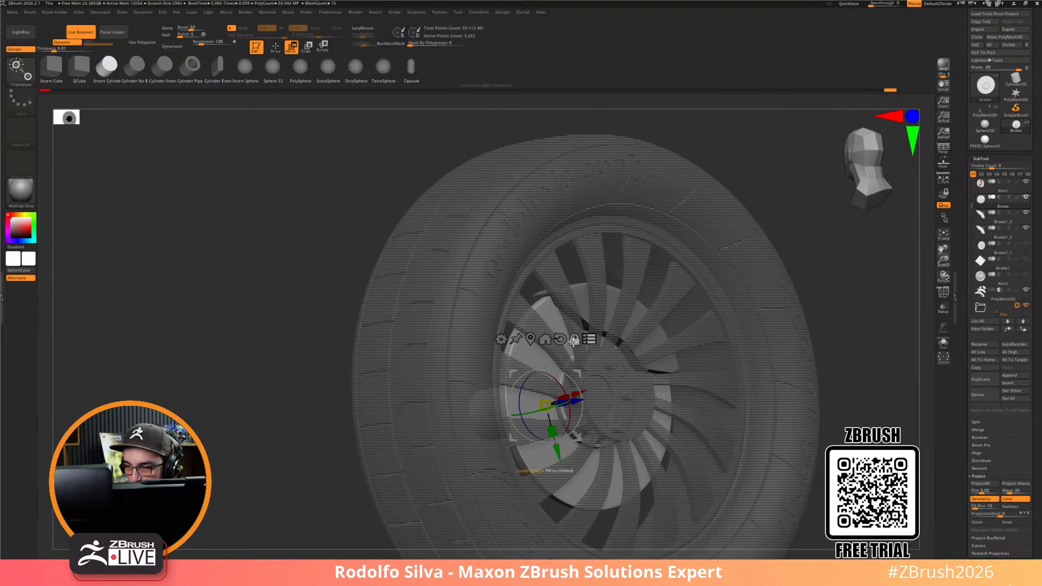
Group the selected brake subtools in a new subtool folder named Brakes
key("ctrl+f")
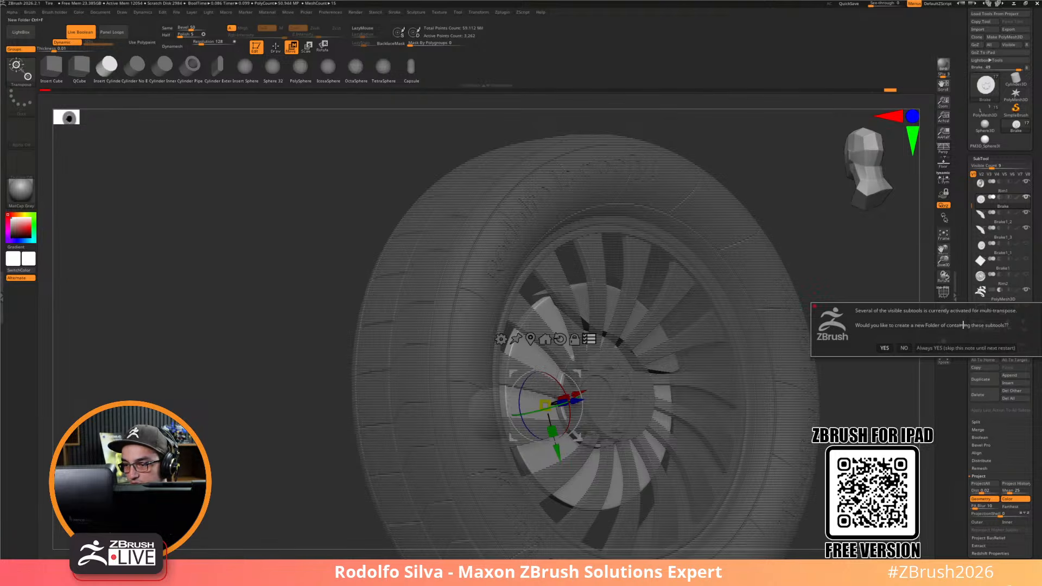
left_click(884, 348)
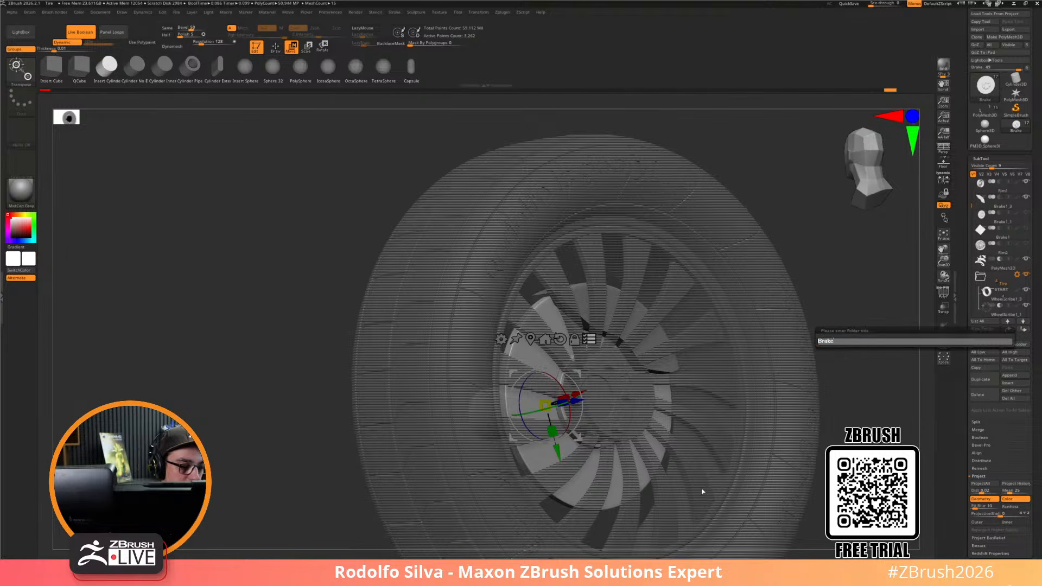
key("Return")
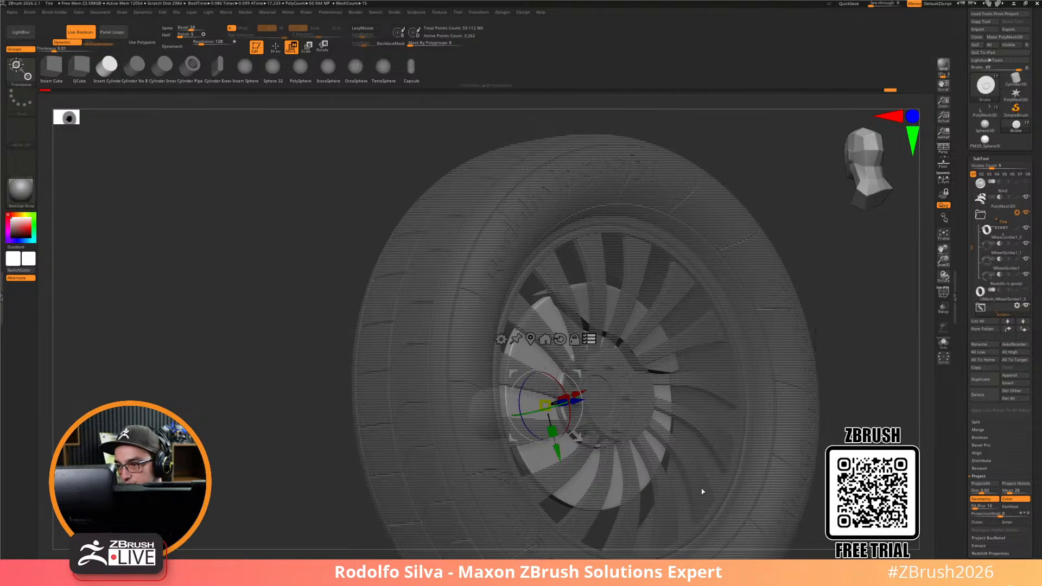
Move the Brake1_3 subtool into the Brakes folder and expand the folder
scroll(970, 245, "down", 2)
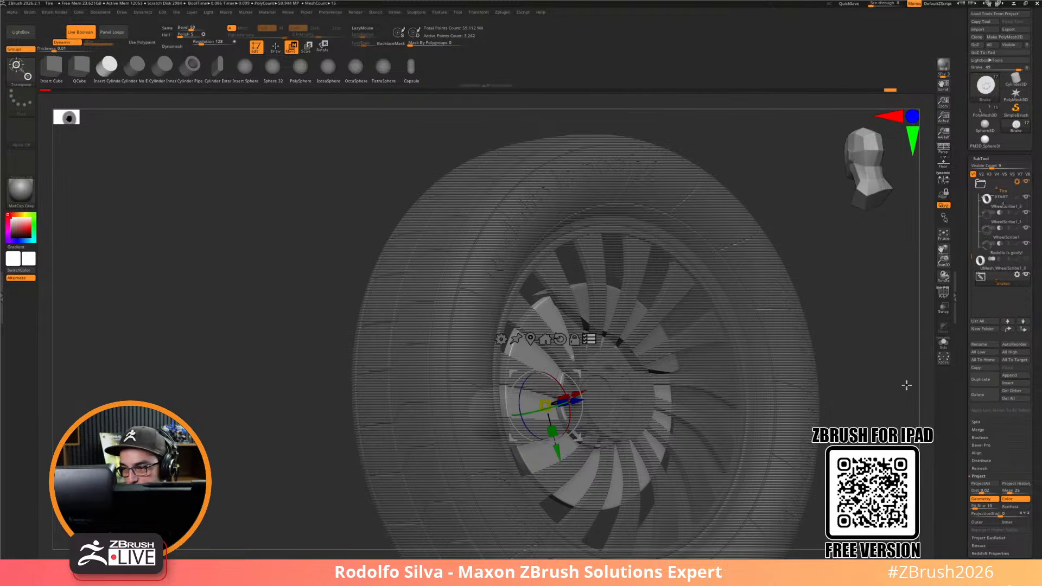
scroll(971, 235, "up", 3)
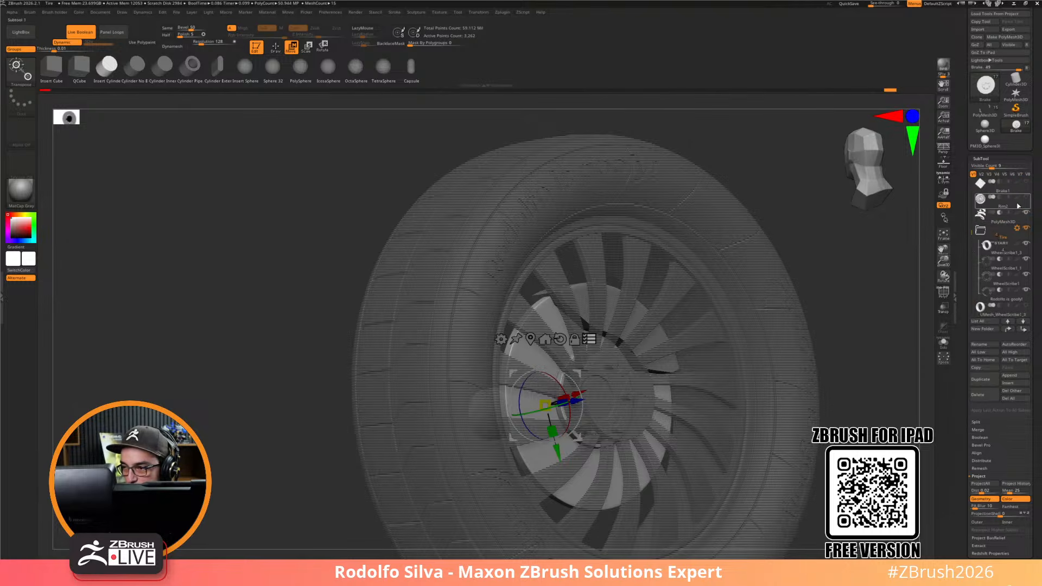
mouse_move(1019, 208)
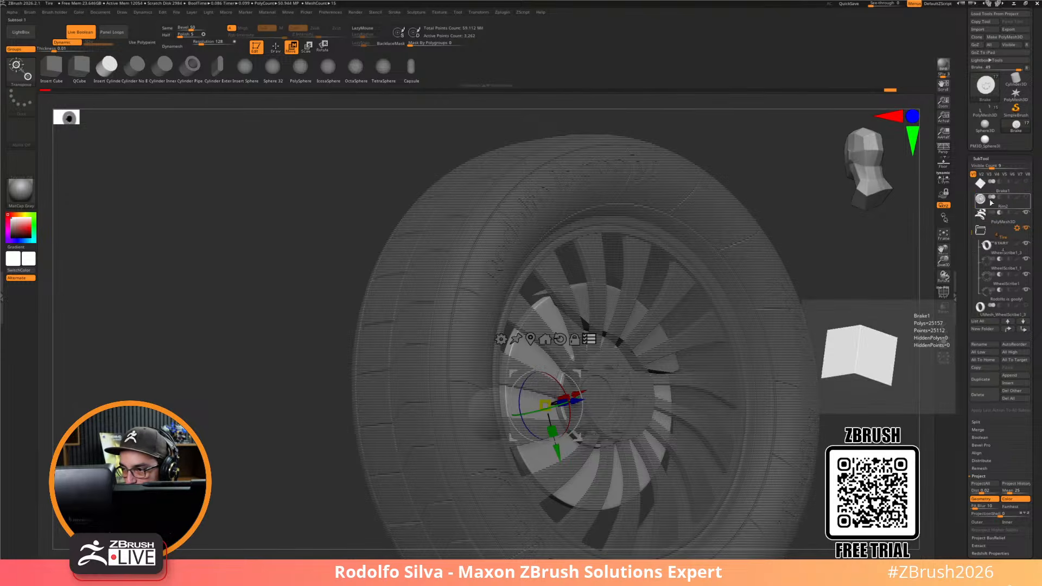
left_click_drag(971, 232, 971, 218)
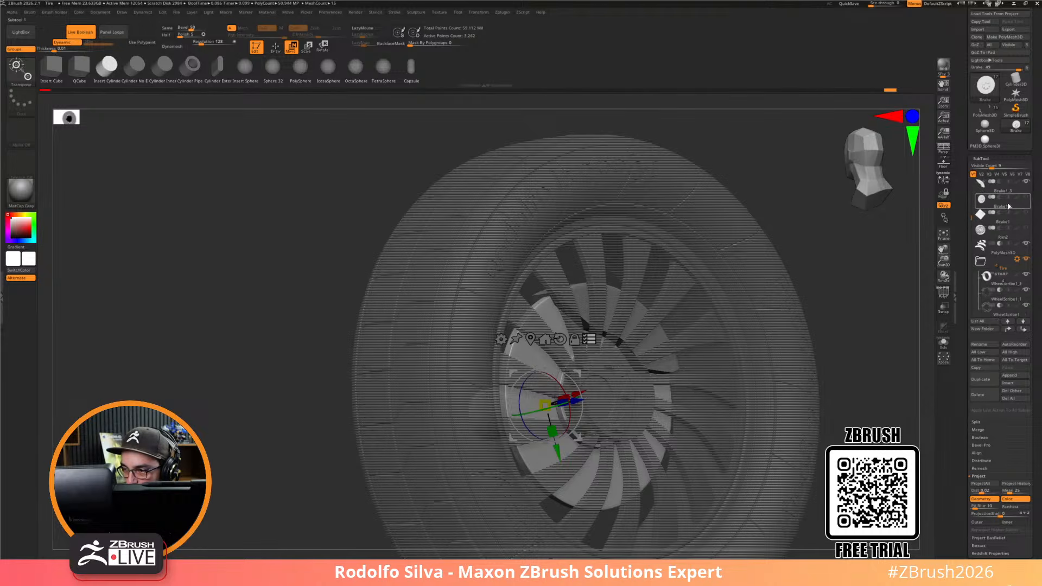
mouse_move(1007, 207)
left_click_drag(1003, 190, 1004, 334)
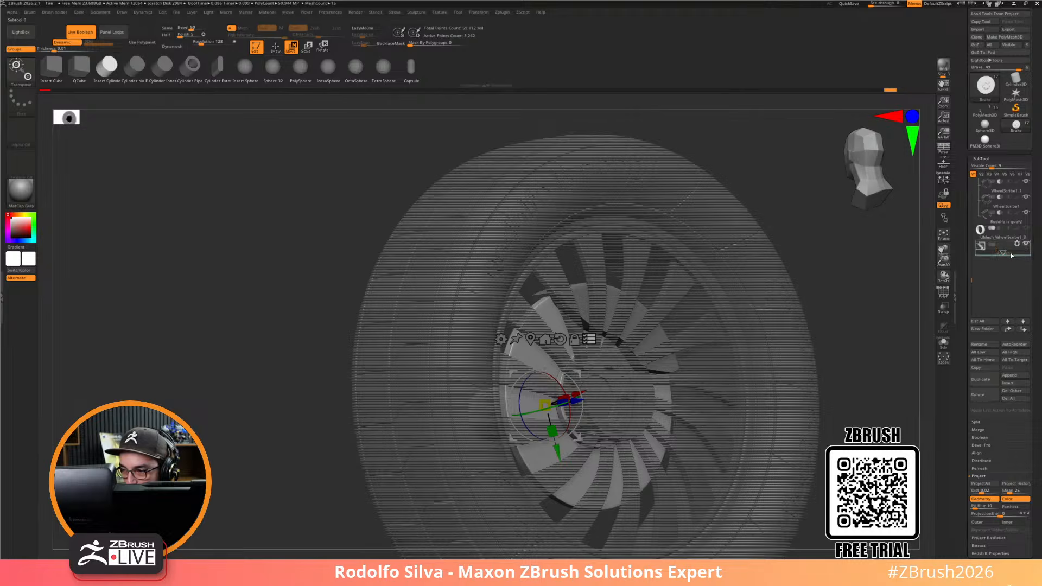
scroll(987, 239, "down", 1)
left_click(980, 230)
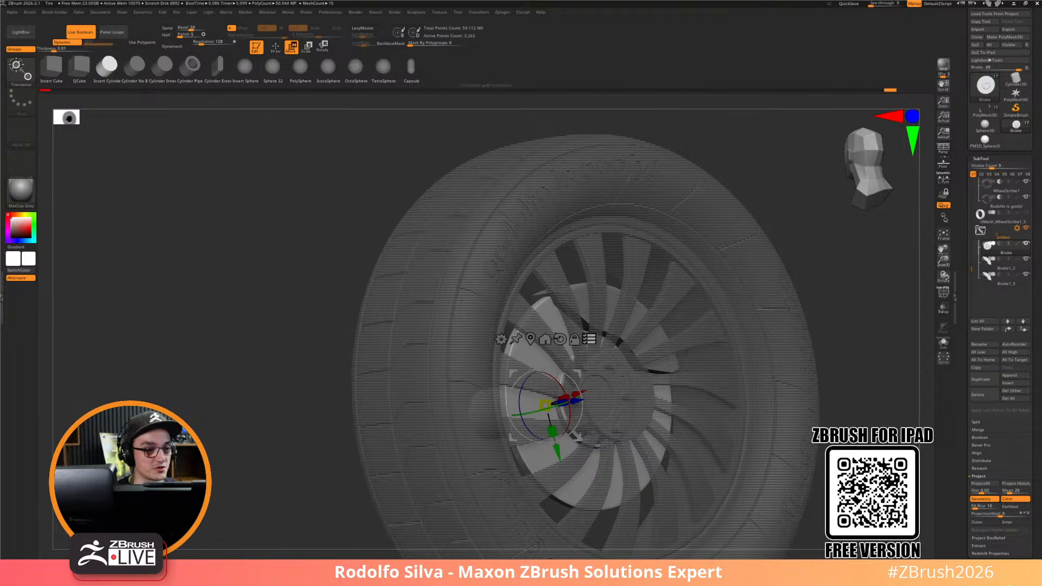
Clear the multi-subtool selection and examine the wheel with the polygon frame shown and hidden
left_click_drag(855, 354, 834, 379)
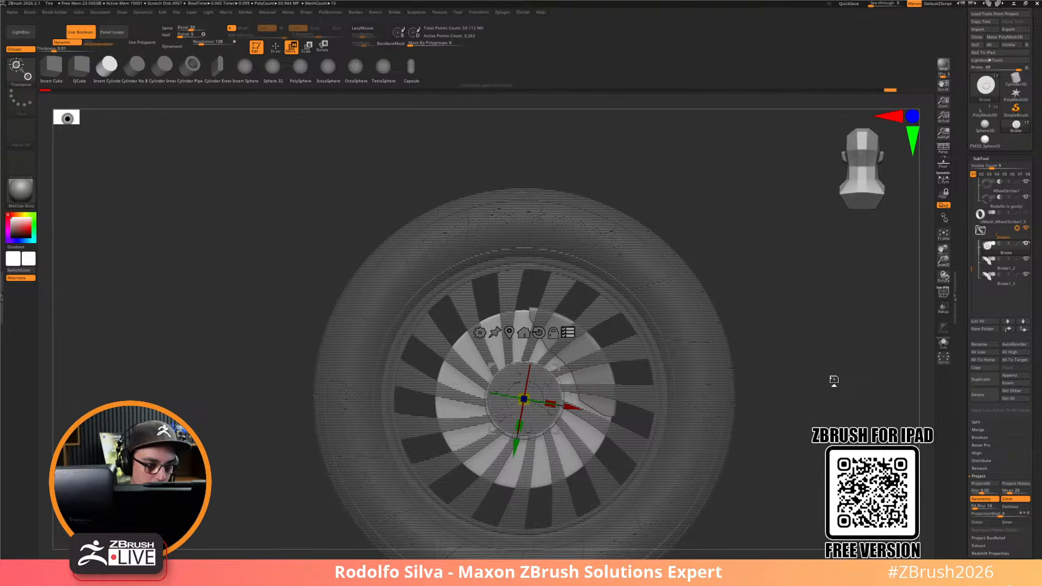
left_click_drag(756, 367, 767, 372)
key("shift+f")
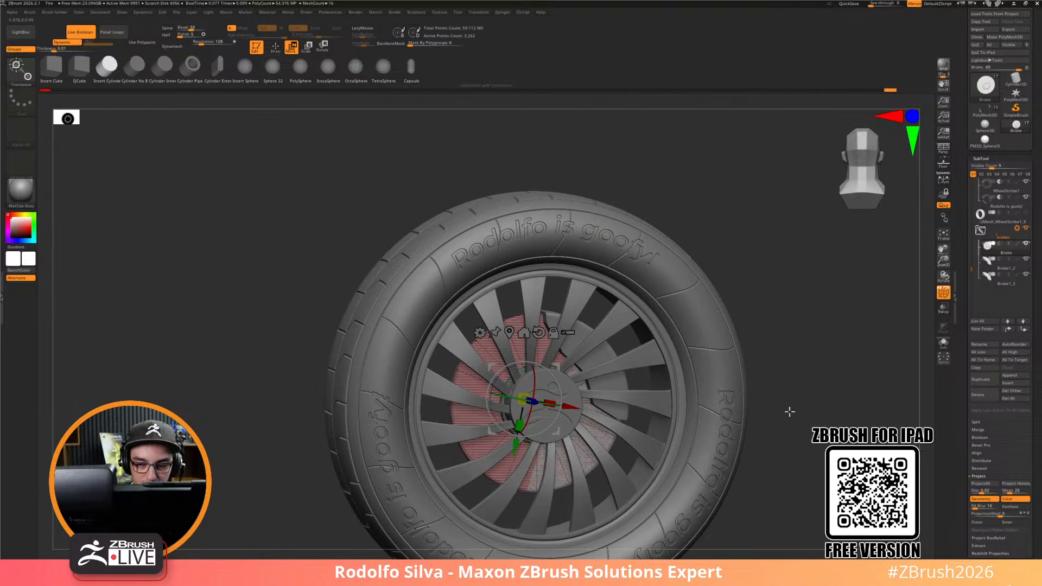
key("shift+f")
key("shift+f")
key("shift+f")
left_click_drag(794, 431, 773, 434)
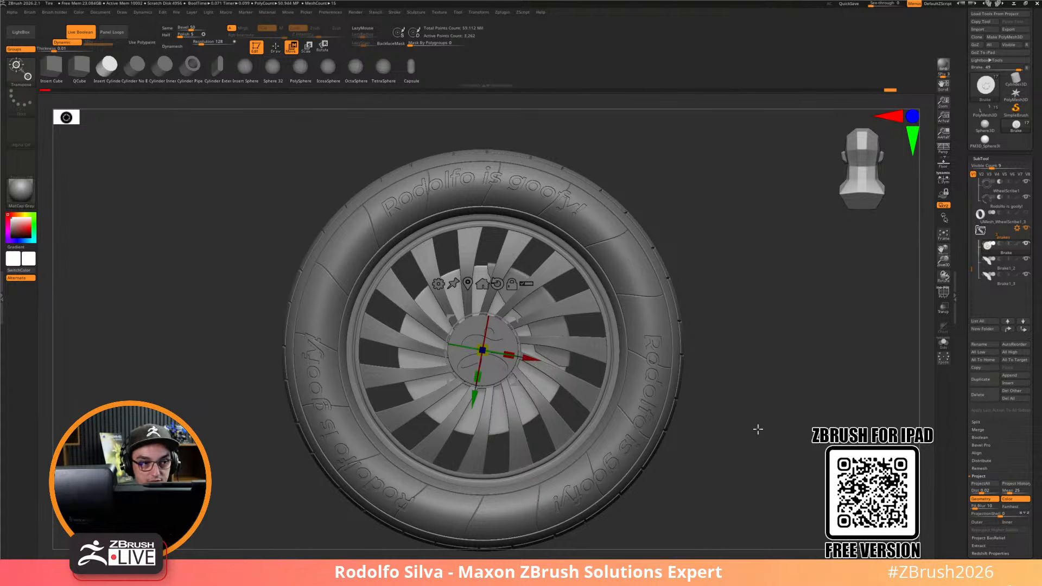
left_click_drag(758, 429, 815, 432)
Select the Brake1_2 caliper copy, offset it from the other caliper with the gizmo, and set it to Boolean subtraction
left_click(511, 283, "alt")
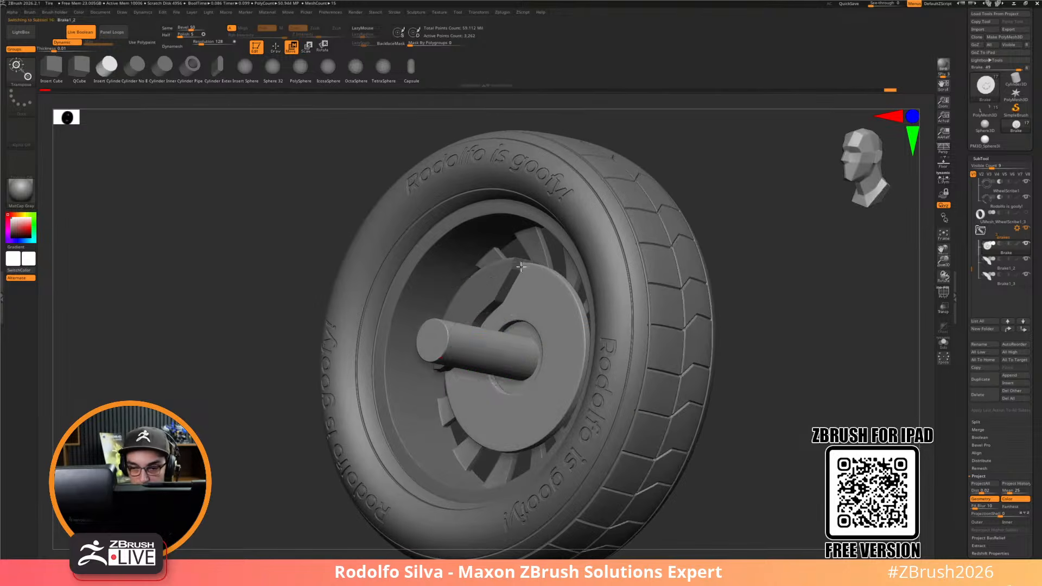
left_click_drag(794, 357, 825, 412, "alt")
key("shift+f")
key("shift+f")
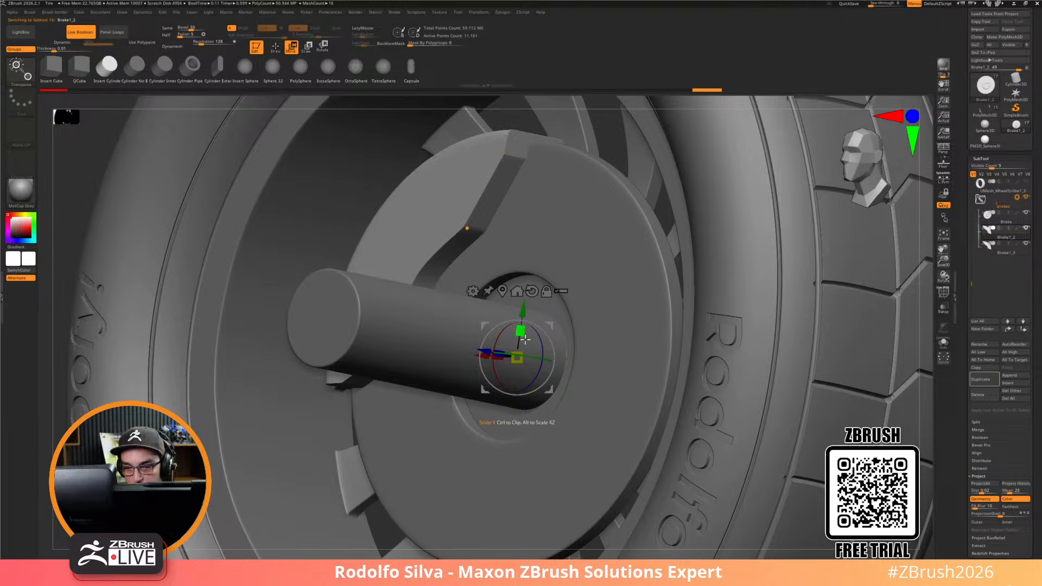
left_click_drag(497, 358, 521, 366)
left_click_drag(635, 364, 625, 419)
left_click_drag(499, 350, 538, 355)
left_click_drag(613, 350, 675, 331)
left_click_drag(495, 375, 450, 390)
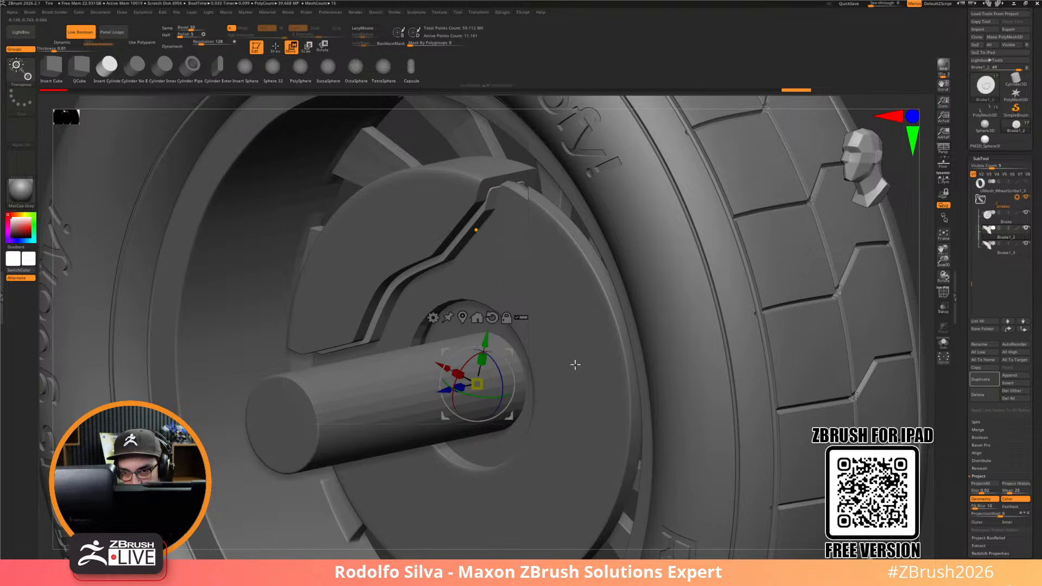
left_click(1004, 233)
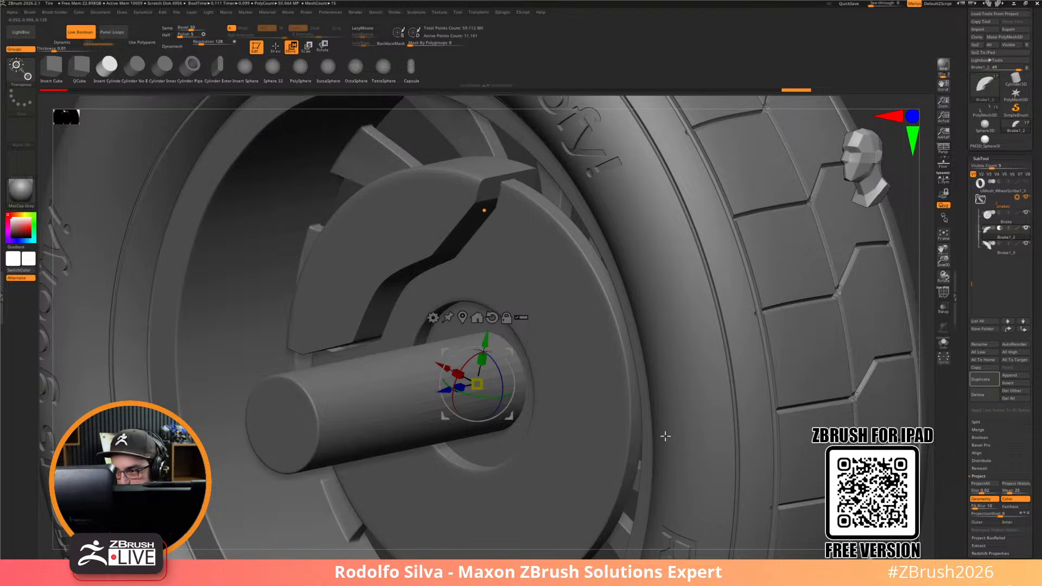
mouse_move(1014, 232)
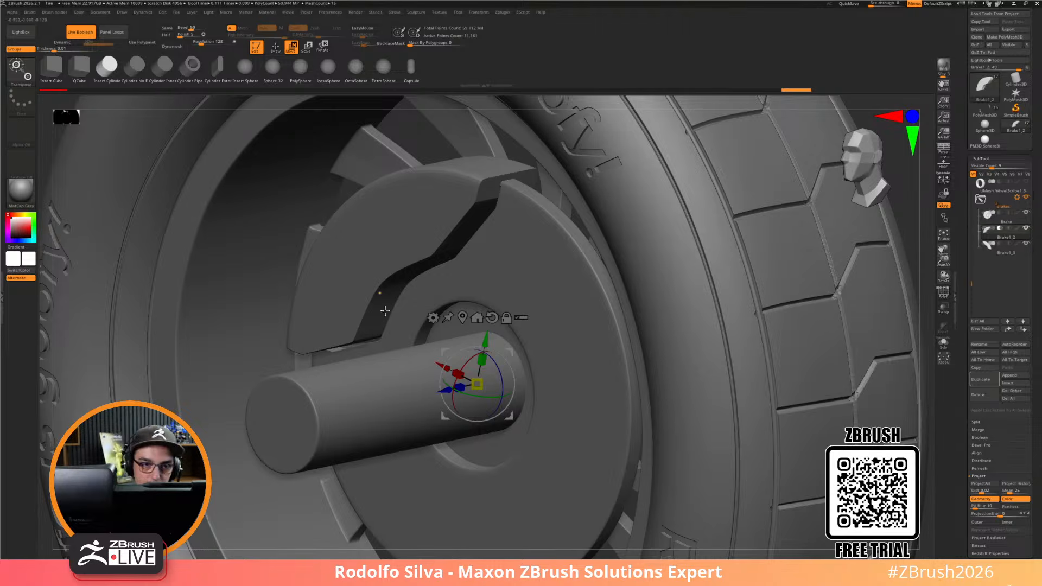
Switch to visibility set V2 and show the Brakes folder in it
left_click(981, 174)
left_click(1027, 198)
left_click_drag(806, 377, 691, 407)
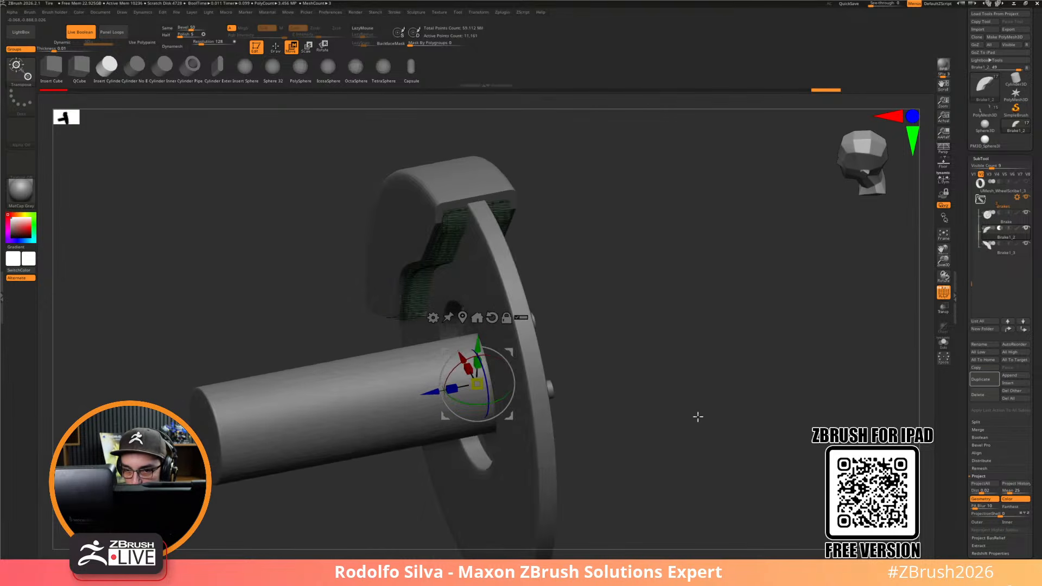
Reorder the Brakes folder to Brake1_3, Brake1_2, Brake so the subtraction cuts only the caliper and not the disc
mouse_move(1010, 238)
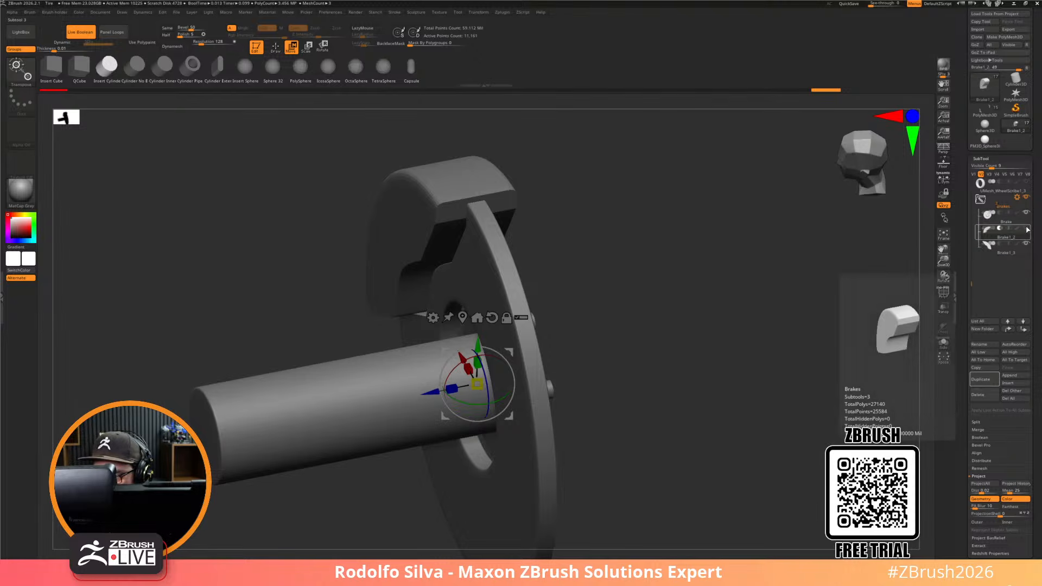
left_click_drag(1017, 237, 1010, 253)
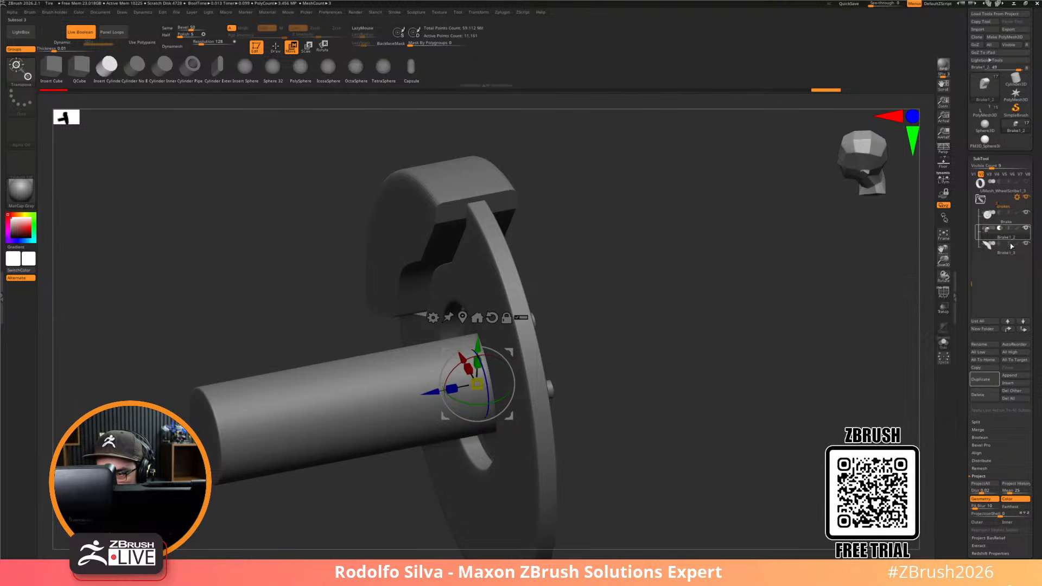
left_click_drag(812, 408, 824, 389)
left_click_drag(1000, 221, 1002, 251)
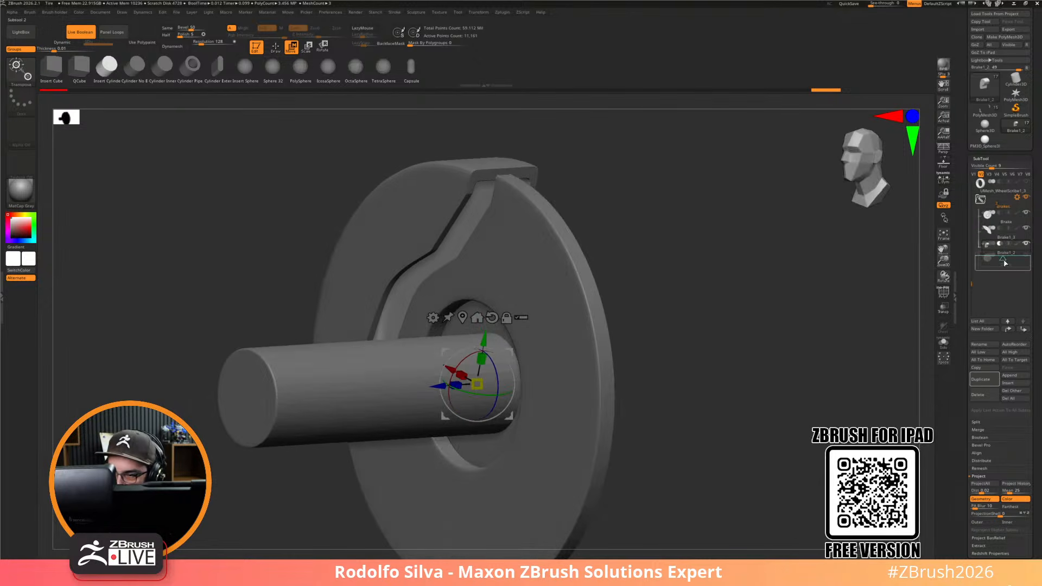
left_click(988, 216)
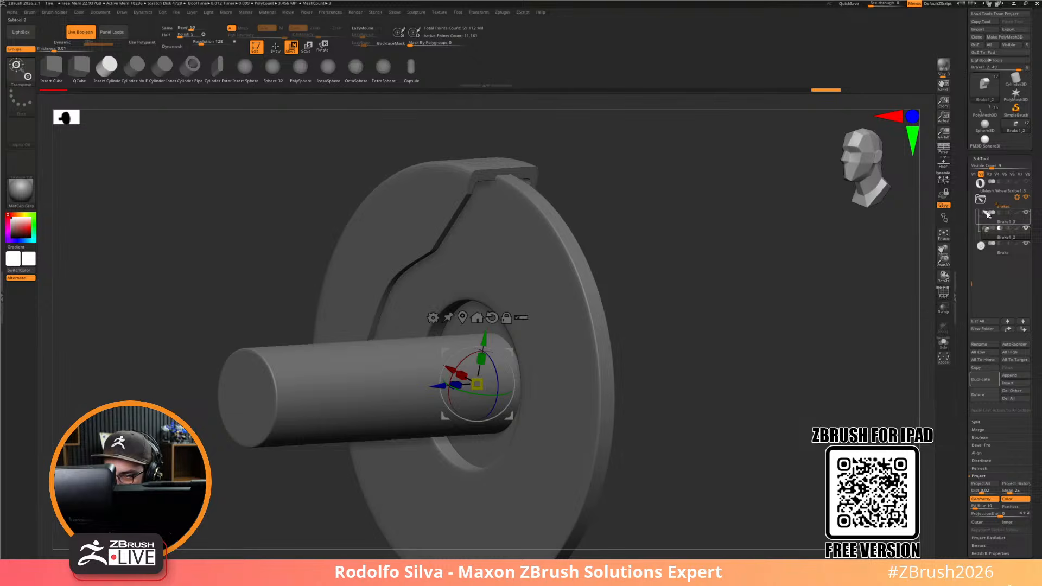
left_click(1006, 238)
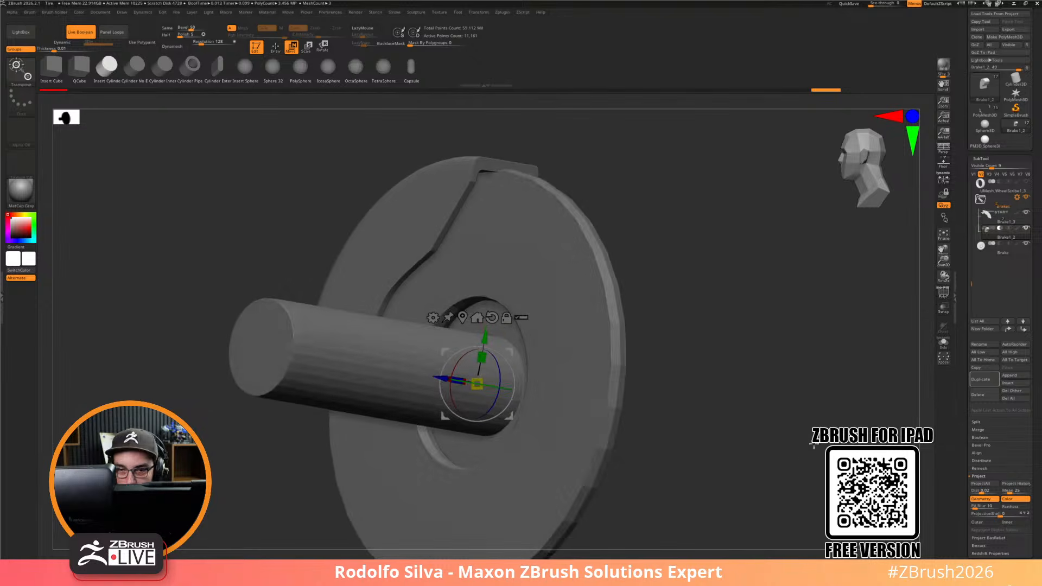
left_click(989, 247)
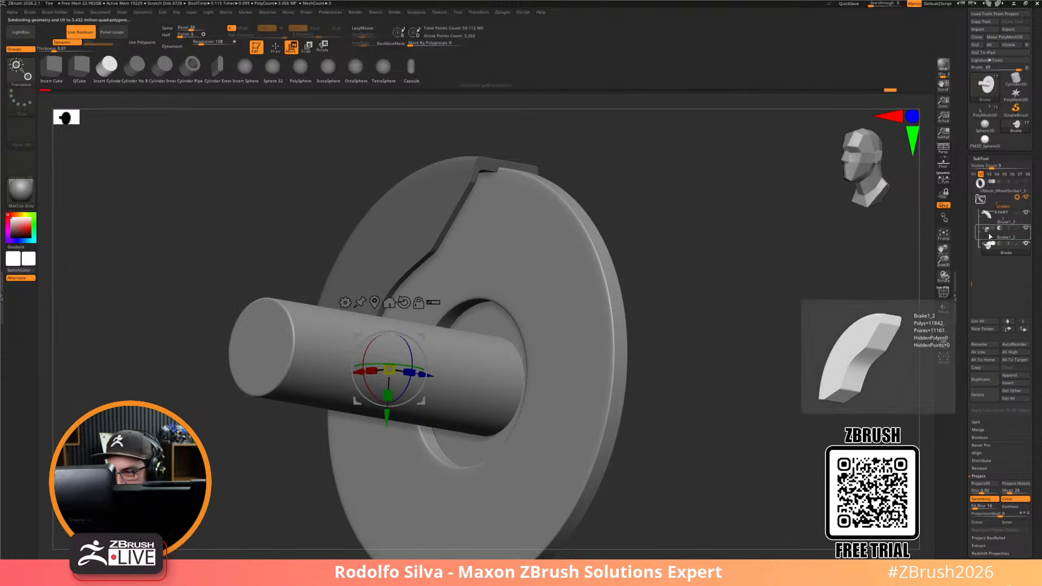
Select the subtractive Brake1_2 piece and nudge it slightly with the gizmo to adjust the caliper's cut around the disc
left_click(988, 237)
left_click_drag(804, 370, 736, 440)
left_click_drag(449, 383, 457, 383)
left_click_drag(663, 414, 761, 481)
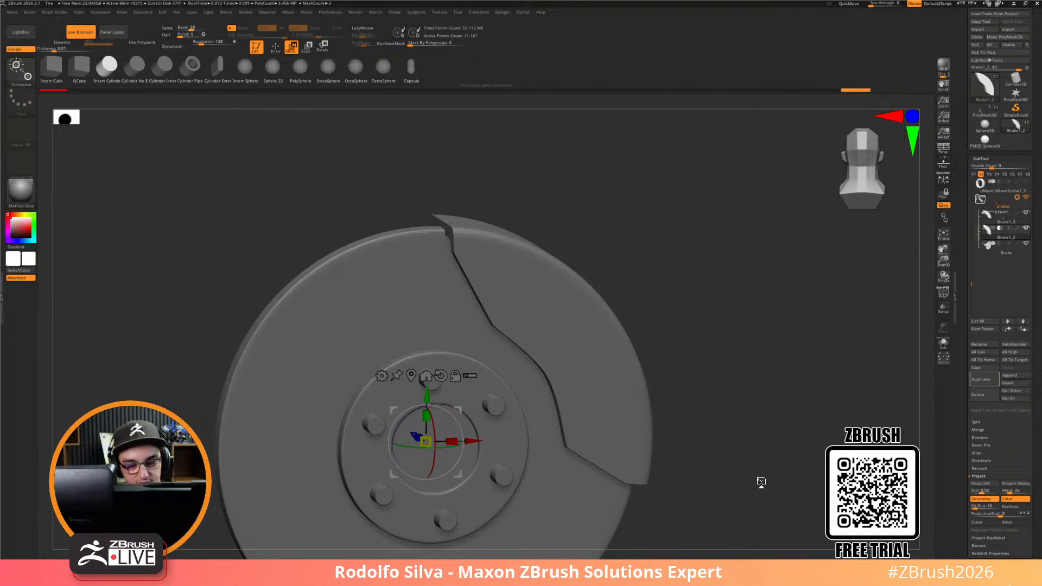
left_click_drag(735, 386, 761, 400)
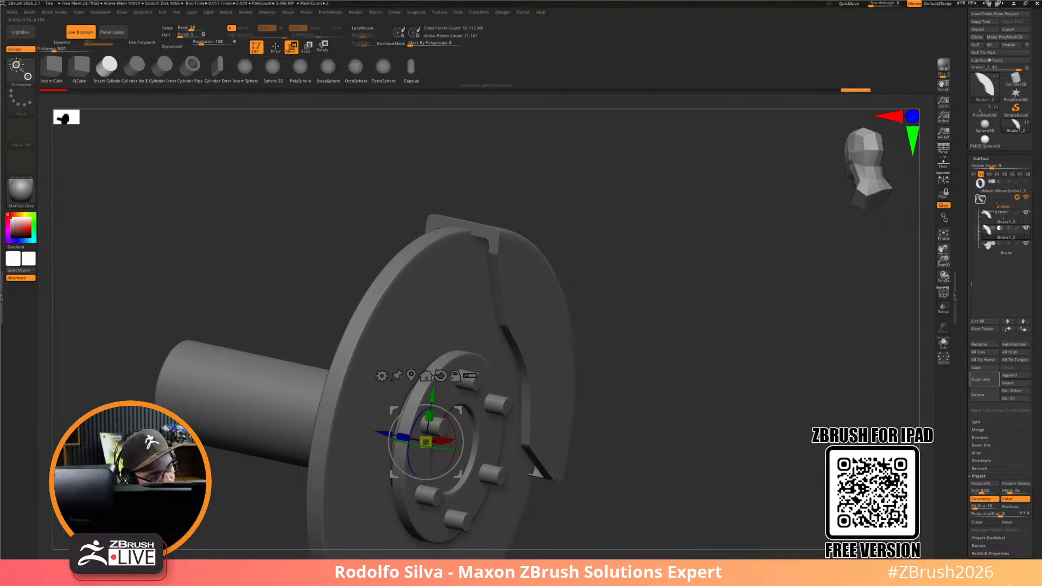
left_click_drag(685, 404, 669, 417)
left_click_drag(738, 409, 736, 413)
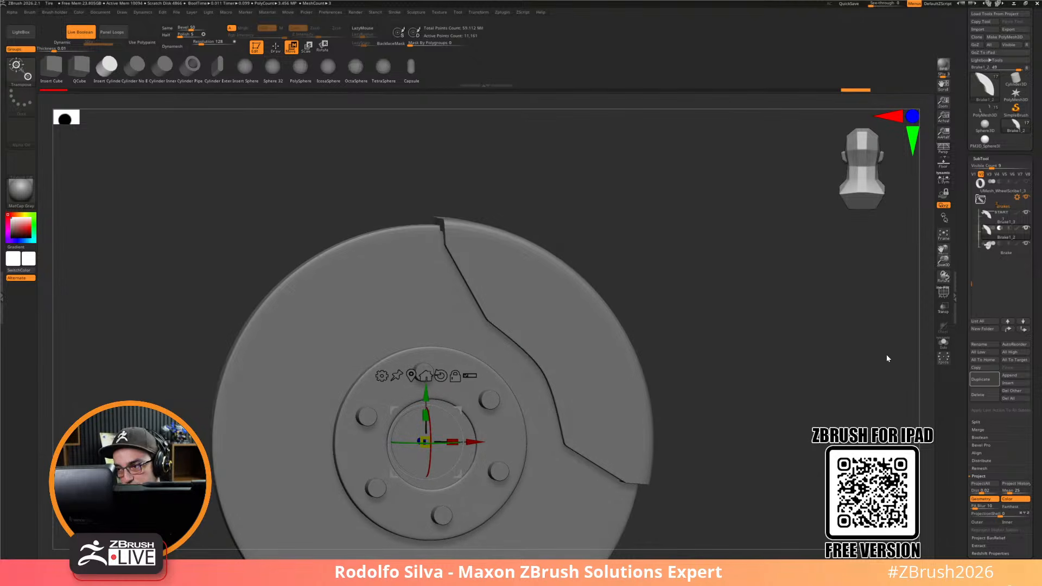
Try subdividing the Brake1_3 caliper twice, and undo both subdivisions
left_click(983, 243)
key("shift+f")
left_click_drag(755, 395, 806, 489)
key("ctrl+d")
key("shift+f")
key("ctrl+d")
key("shift+f")
left_click_drag(791, 397, 551, 472, "alt")
key("ctrl+z")
key("ctrl+z")
Remove all creases from the Brake1_3 caliper and subdivide it three times
key("space")
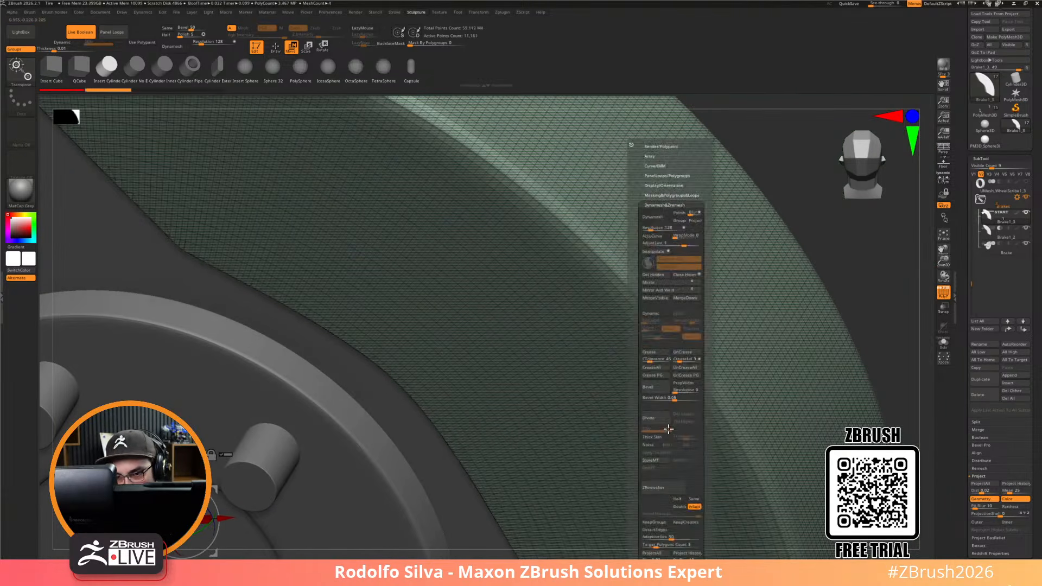
left_click(692, 367)
key("ctrl+d")
key("ctrl+d")
key("ctrl+d")
key("shift+f")
right_click_drag(702, 400, 678, 296, "ctrl")
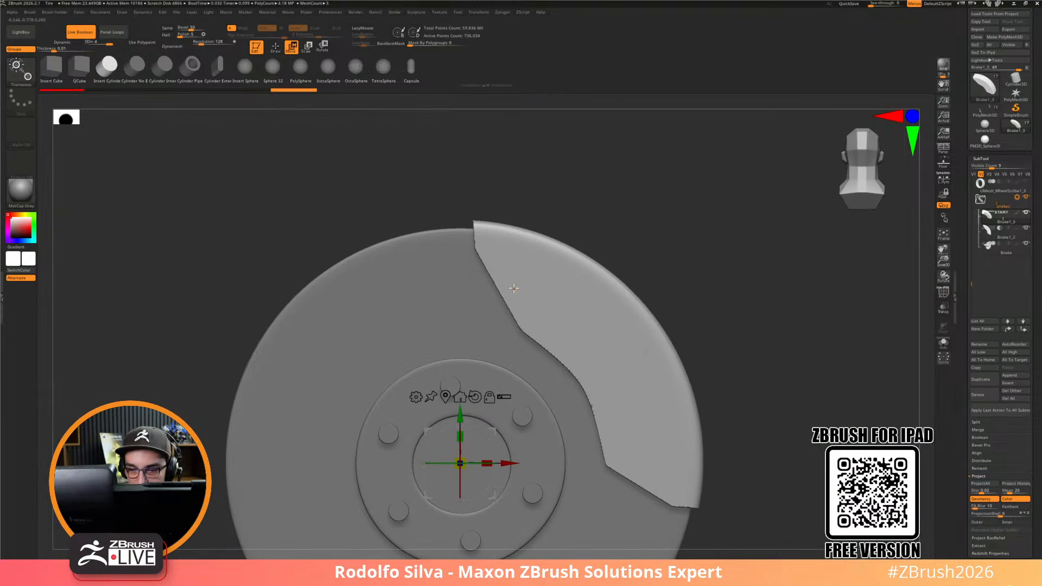
Compare the Brake1_3 caliper at its lower subdivision levels and return to level 4
right_click_drag(777, 430, 800, 420)
key("shift+d")
key("shift+d")
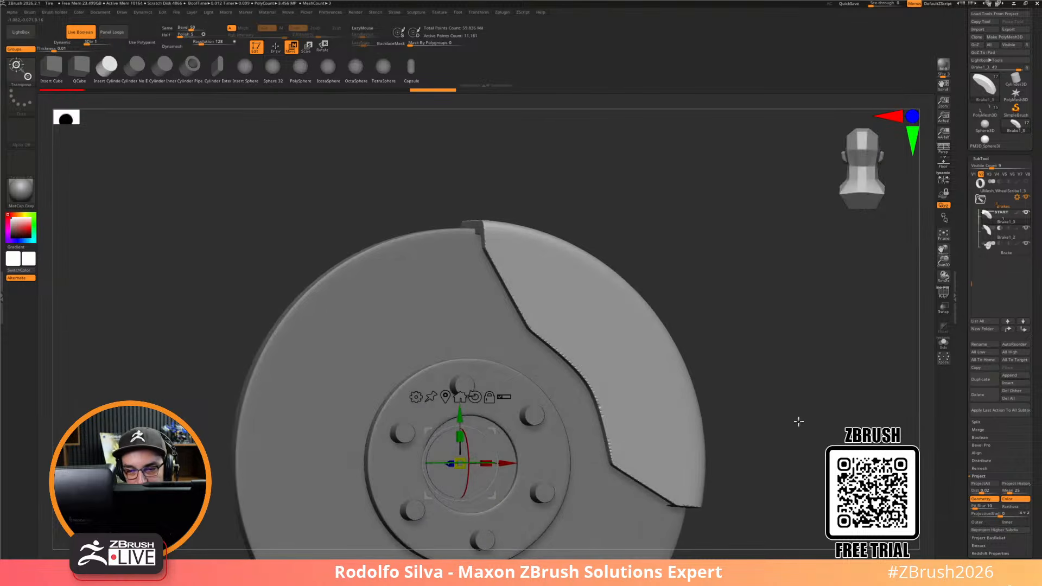
key("d")
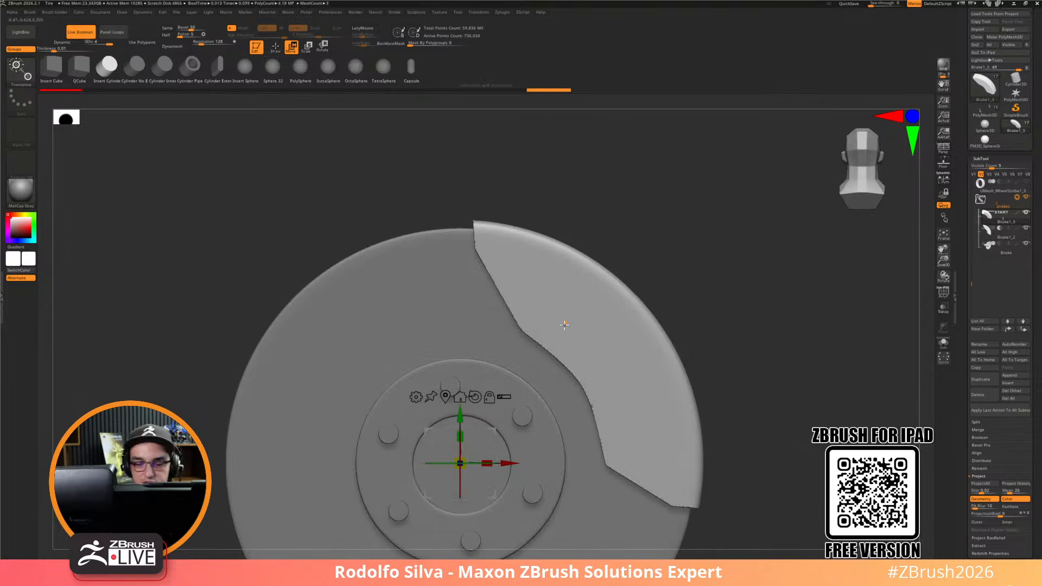
Leave the transform gizmo for Draw mode and choose a different brush for working on the Brake1_3 caliper
key("q")
key("m")
key("b")
key("m")
key("i")
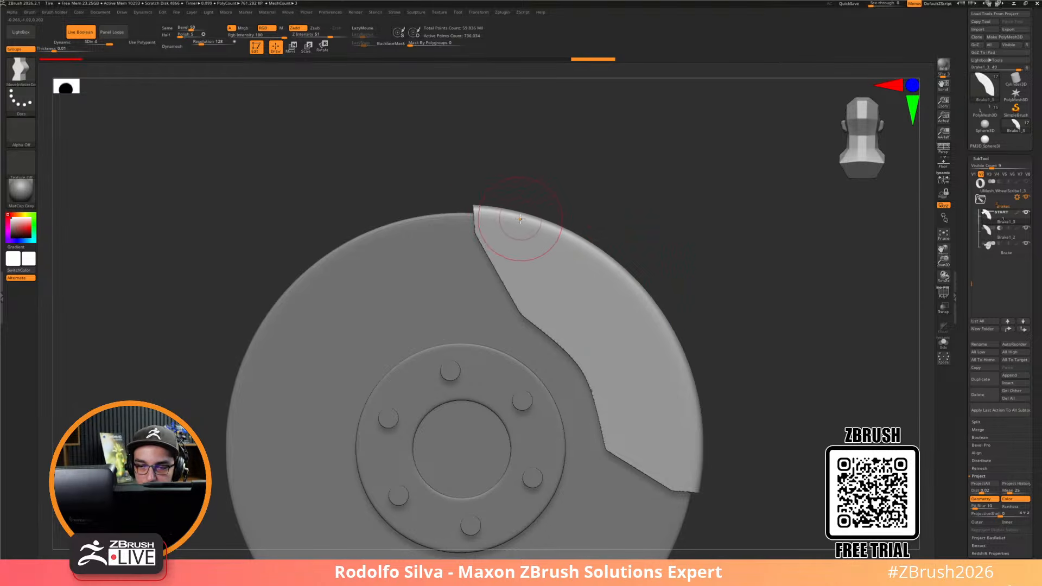
Try reshaping the upper outer edge of the Brake1_3 caliper with the Move brush, and undo the strokes
mouse_move(523, 223)
left_mouse_down()
mouse_move(524, 212)
mouse_move(556, 238)
left_mouse_up()
key("s")
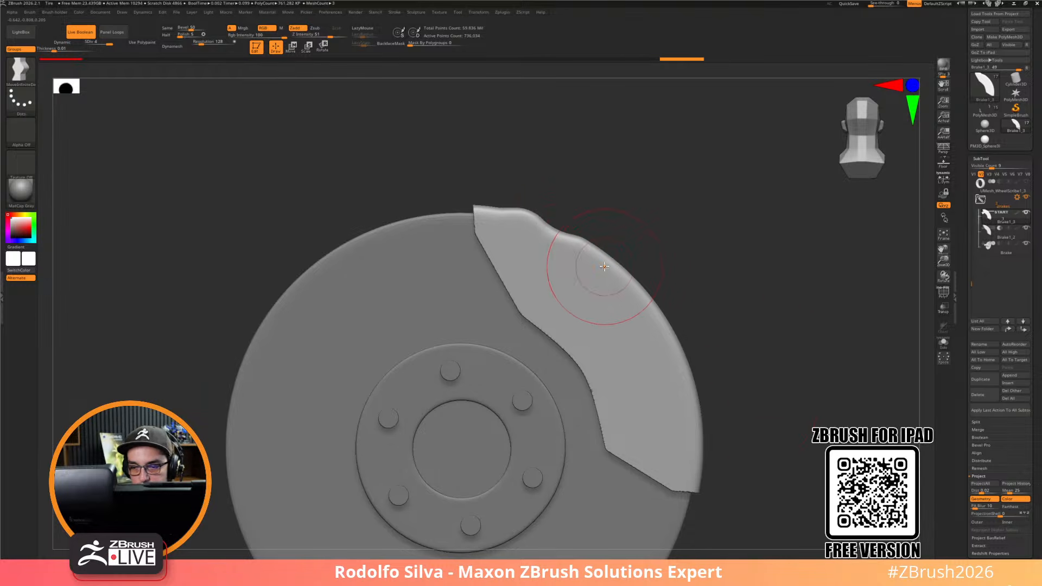
key("ctrl+z")
key("ctrl+z")
key("ctrl+z")
Realign the gizmo to the caliper's own middle and turn on local symmetry for the Brake1_3 caliper
key("w")
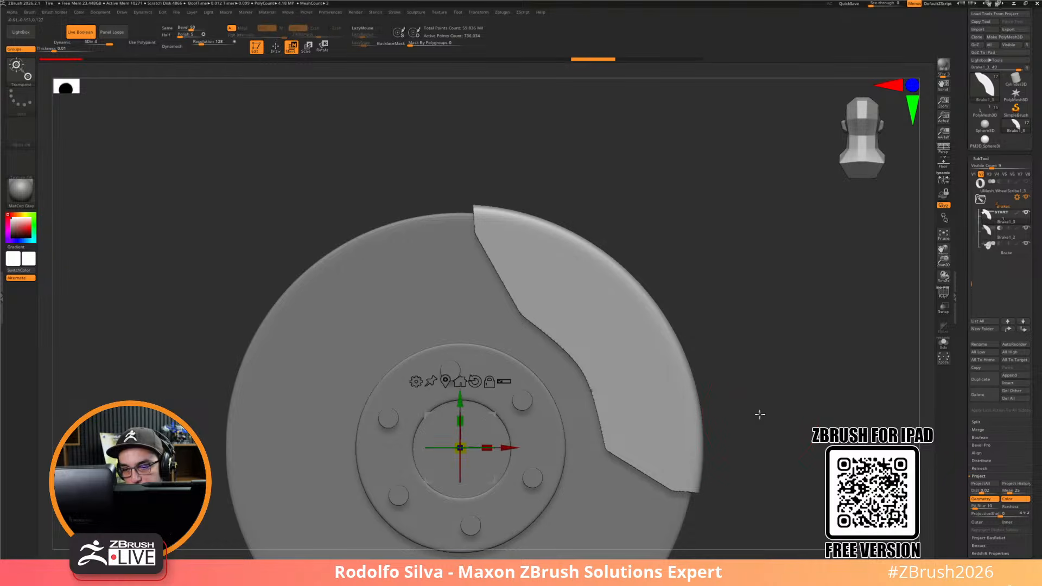
left_click_drag(493, 415, 634, 344, "alt")
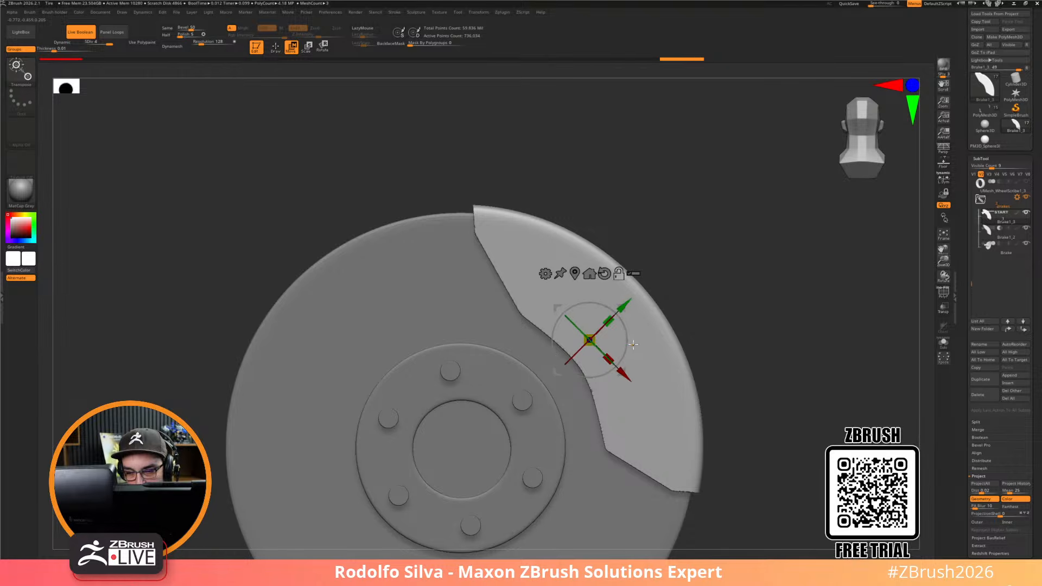
key("q")
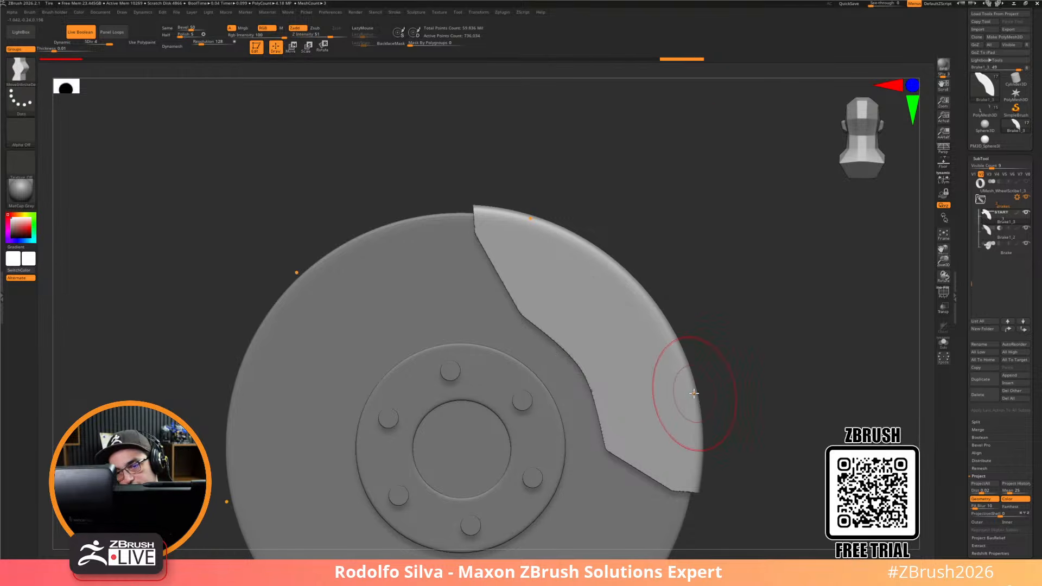
left_click(478, 12)
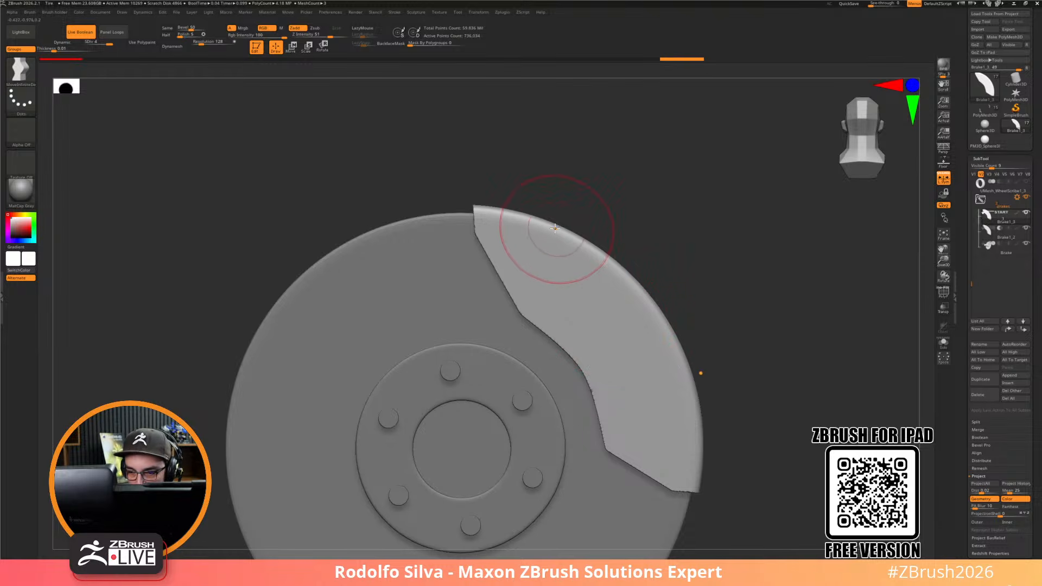
key("w")
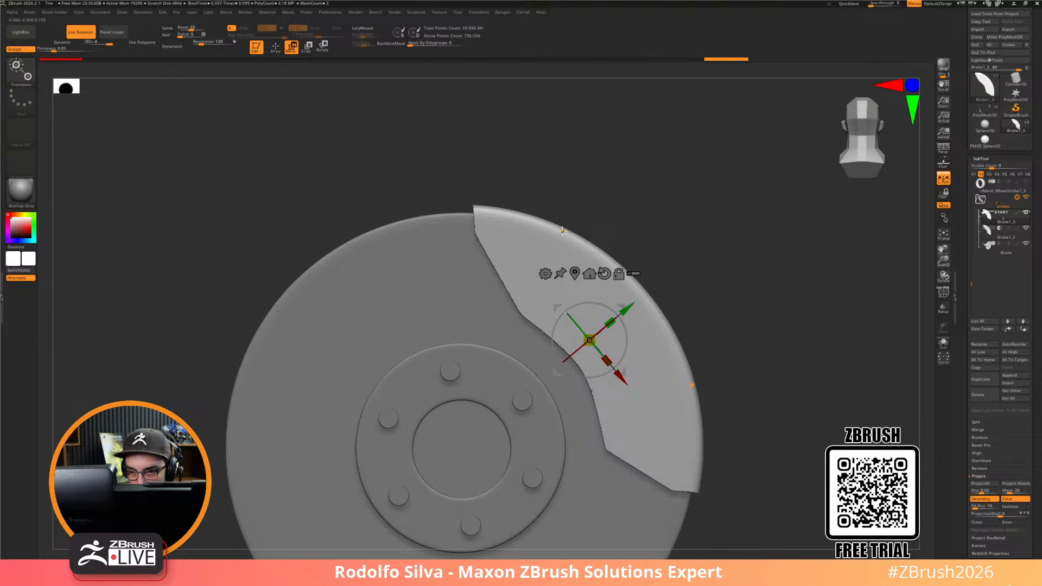
key("q")
Sculpt the caliper's outer edge symmetrically with the Move brush into a wavy profile with raised ends and a dip beside each
left_click_drag(523, 211, 524, 209)
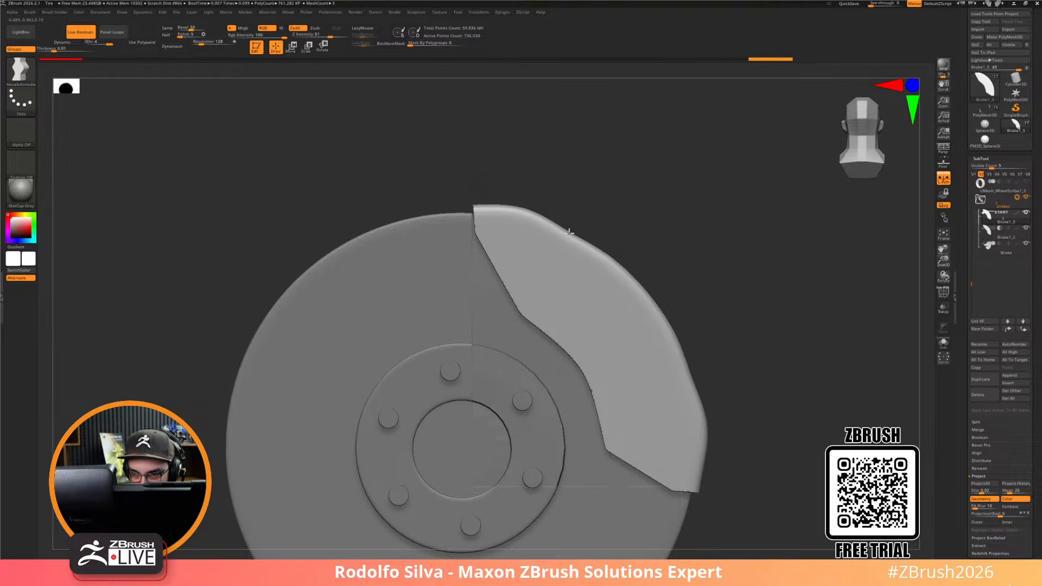
left_click_drag(621, 275, 606, 274)
mouse_move(546, 237)
left_mouse_down()
mouse_move(552, 228)
mouse_move(528, 208)
left_mouse_up()
key("s")
mouse_move(822, 443)
left_mouse_down()
mouse_move(763, 463)
mouse_move(809, 460)
mouse_move(823, 445)
mouse_move(800, 463)
mouse_move(817, 450)
left_mouse_up()
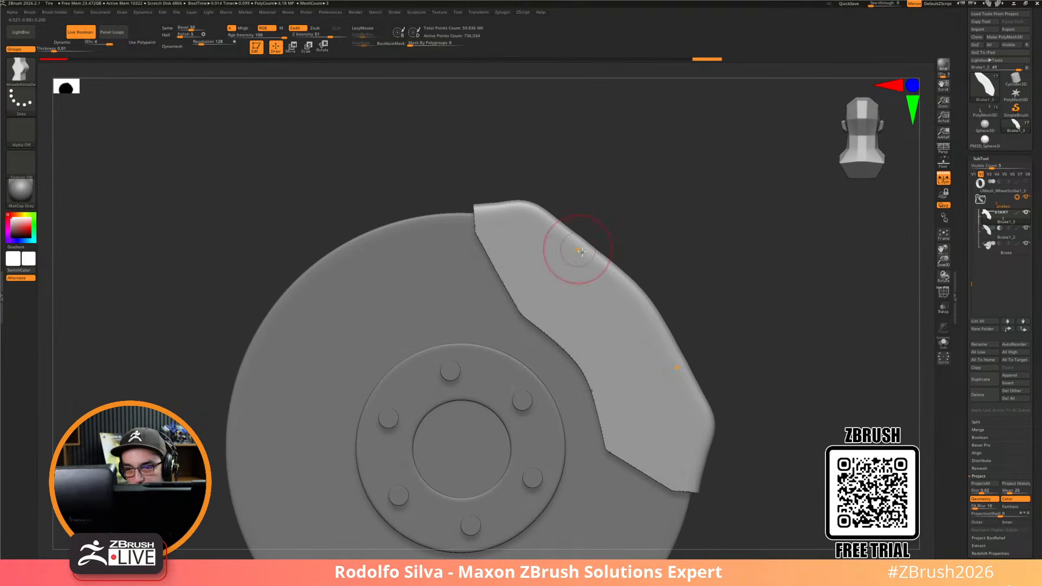
left_click_drag(582, 254, 578, 243)
key("space")
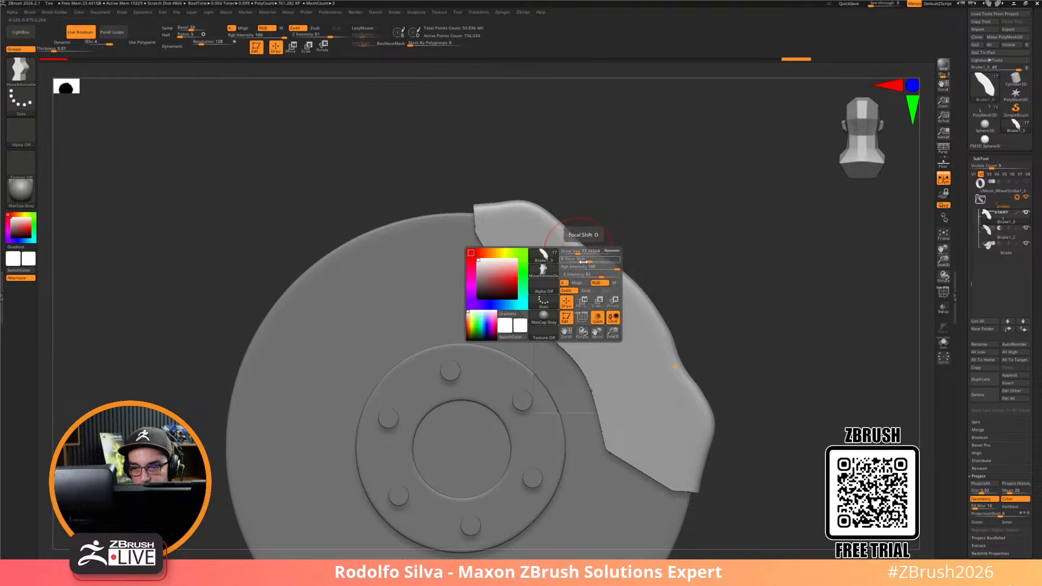
left_click_drag(579, 262, 580, 261)
mouse_move(788, 393)
left_mouse_down()
mouse_move(778, 421)
mouse_move(785, 404)
left_mouse_up()
Try nudging the Brake1_3 caliper alone along its radial direction
key("w")
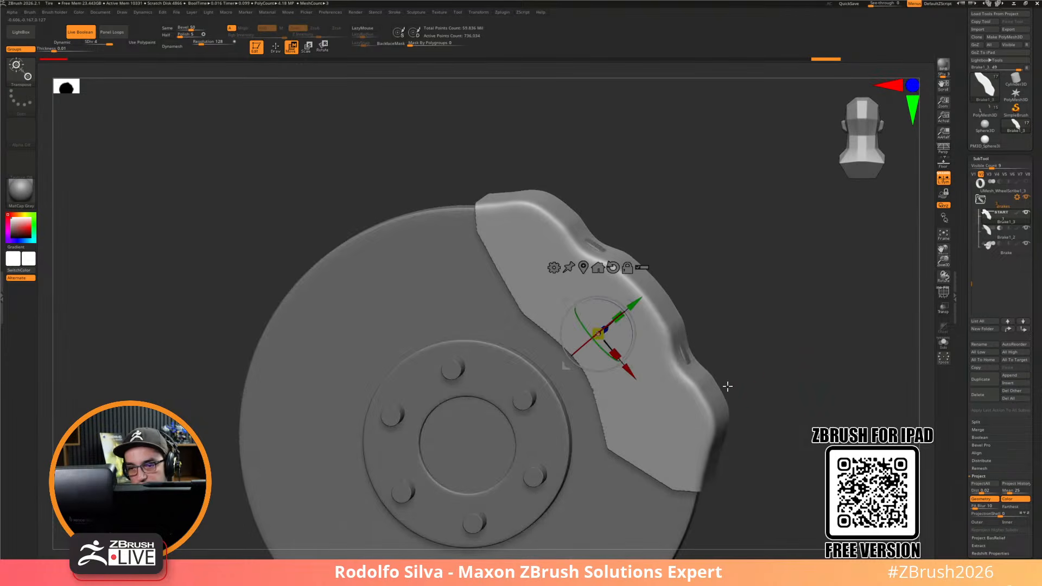
left_click_drag(761, 351, 770, 340, "shift")
left_click_drag(640, 299, 637, 301)
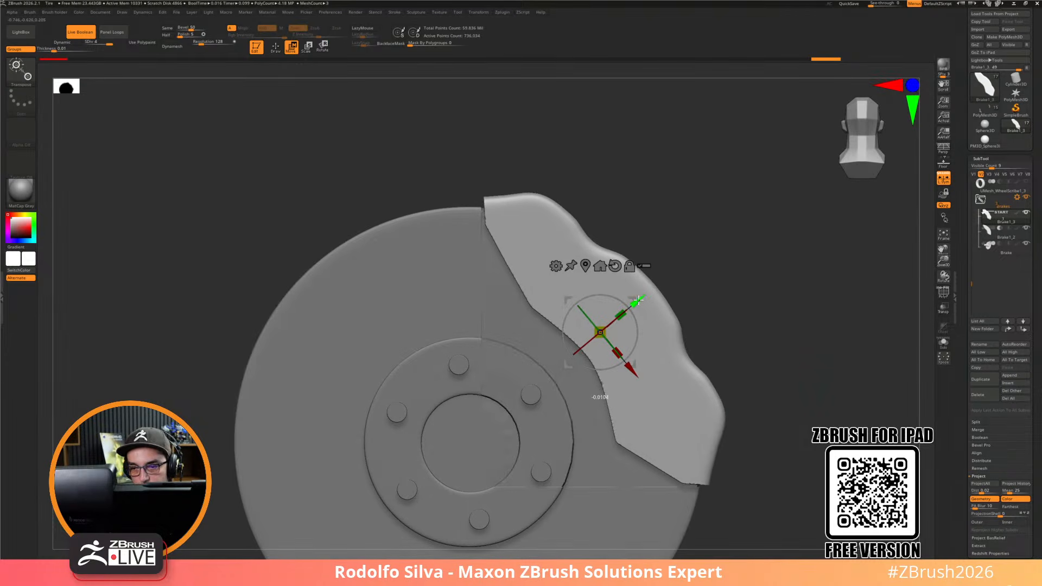
left_click_drag(787, 359, 832, 353)
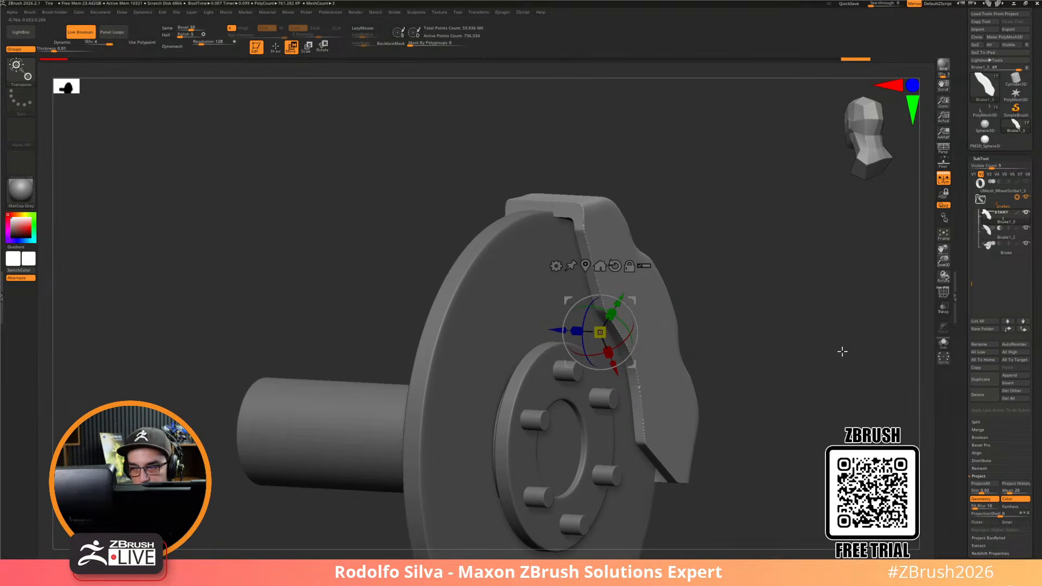
Select the caliper and its Boolean cutter together with Live Boolean temporarily off, and move both slightly outward from the disc's centre
left_click(643, 268)
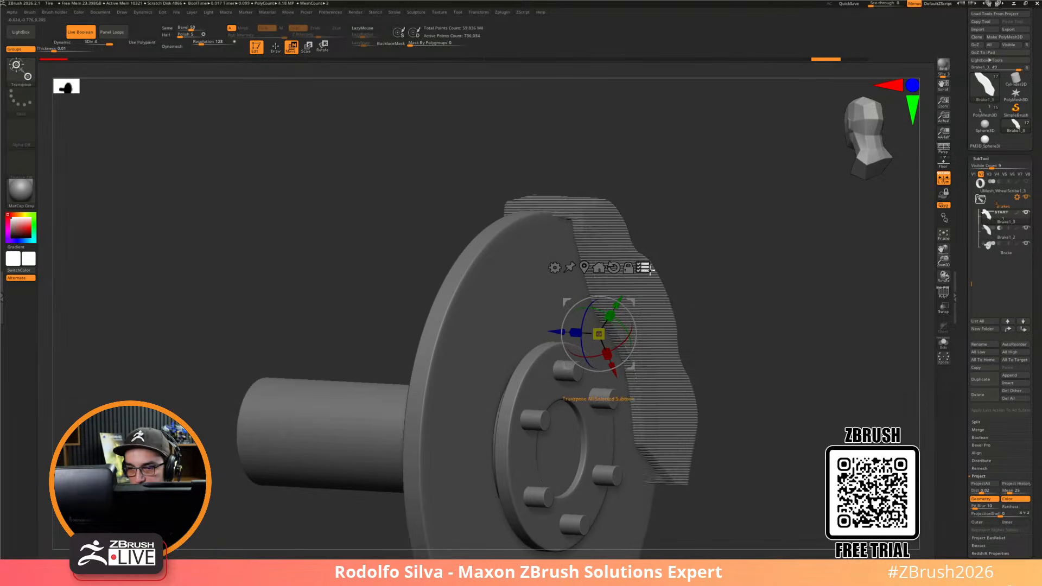
left_click(700, 286, "ctrl+shift")
left_click(701, 286, "ctrl+shift")
left_click_drag(697, 269, 691, 275, "ctrl+shift")
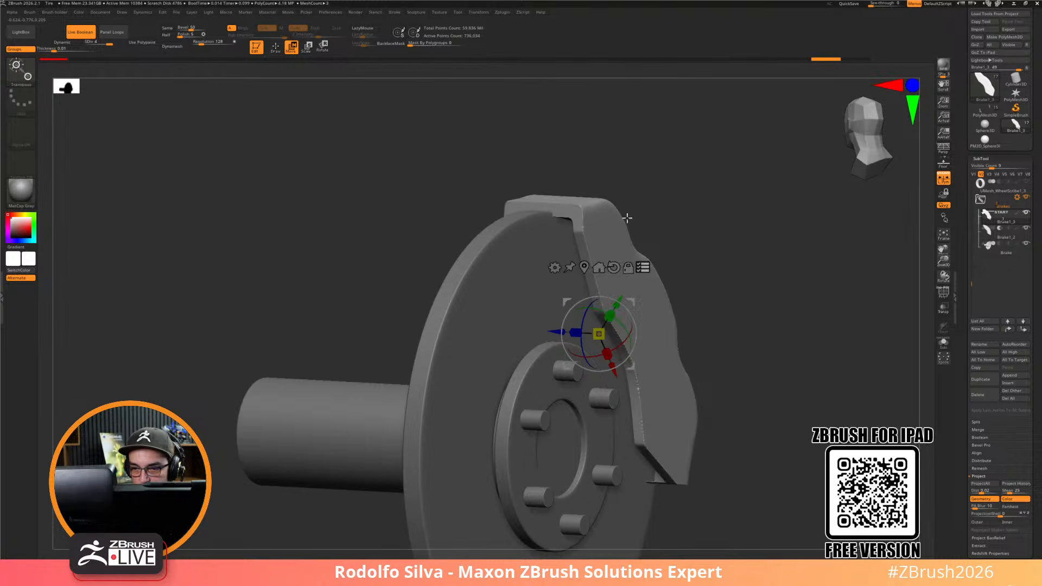
left_click(80, 32)
left_click(562, 236, "ctrl+shift")
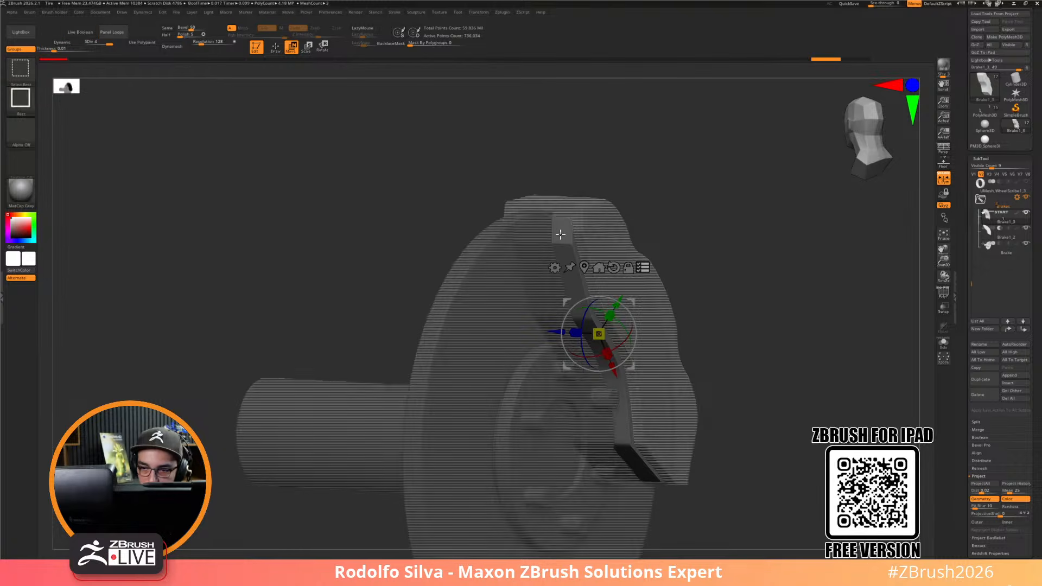
left_click(596, 219, "ctrl+shift")
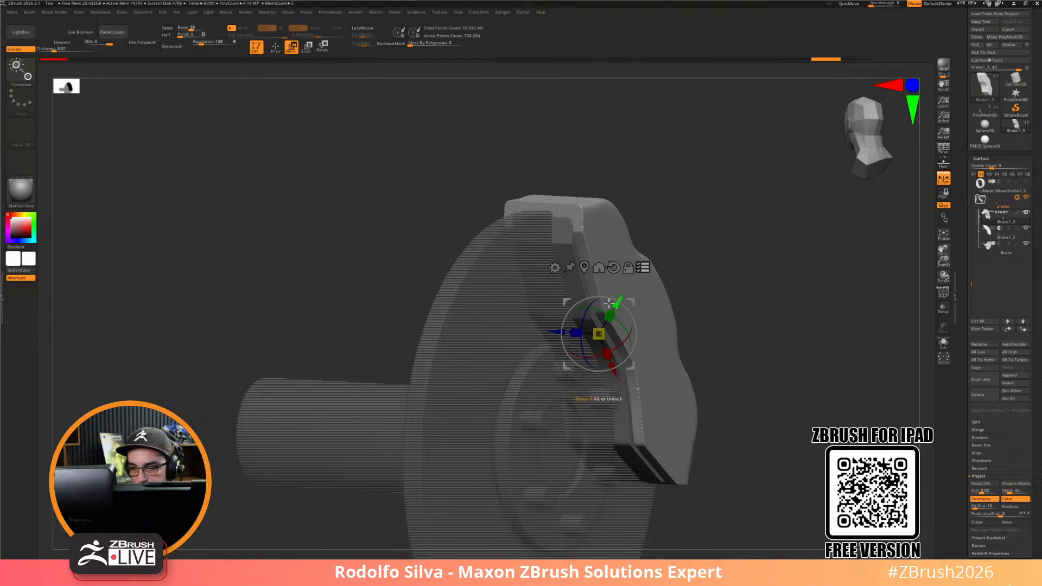
left_click_drag(615, 306, 622, 297)
left_click_drag(807, 342, 837, 377, "ctrl+shift")
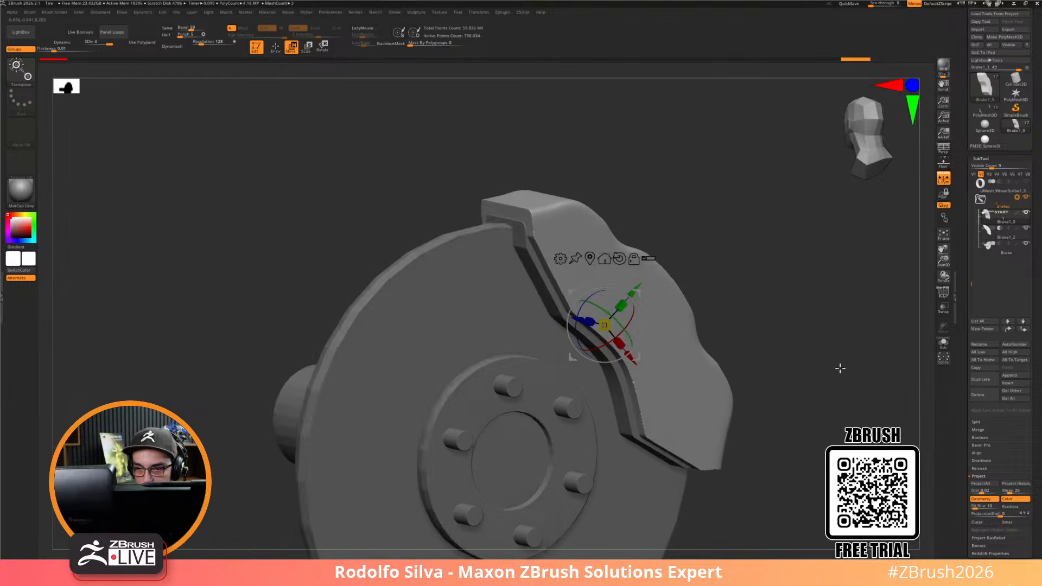
left_click(79, 37)
Make the Brake1_2 cutter the active subtool and choose the IMM Primitives brush with its cylinder mesh in Draw mode
mouse_move(790, 405)
left_mouse_down()
mouse_move(793, 421)
mouse_move(812, 391)
mouse_move(820, 407)
mouse_move(807, 434)
left_mouse_up()
key("q")
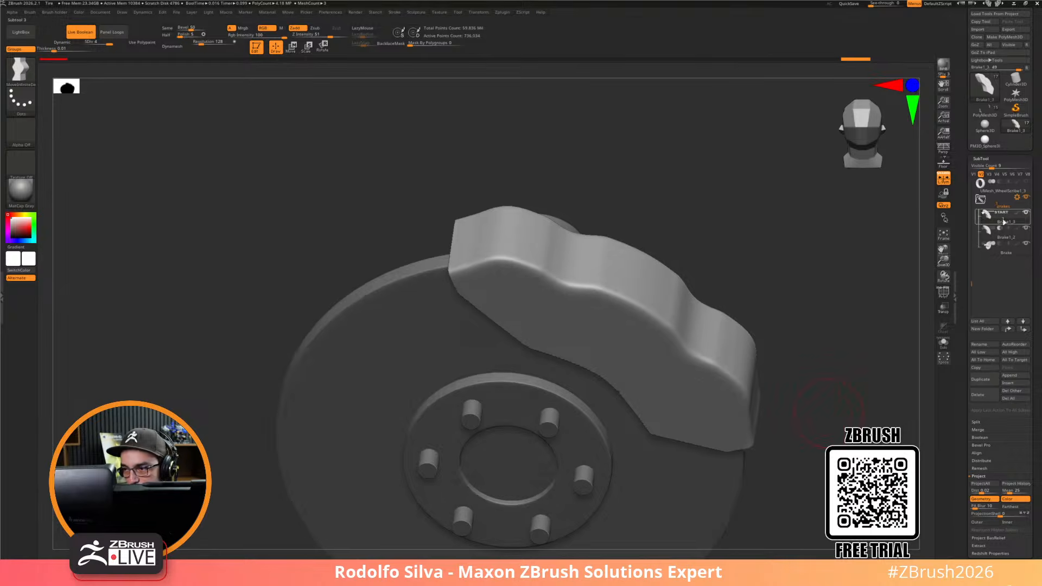
mouse_move(990, 254)
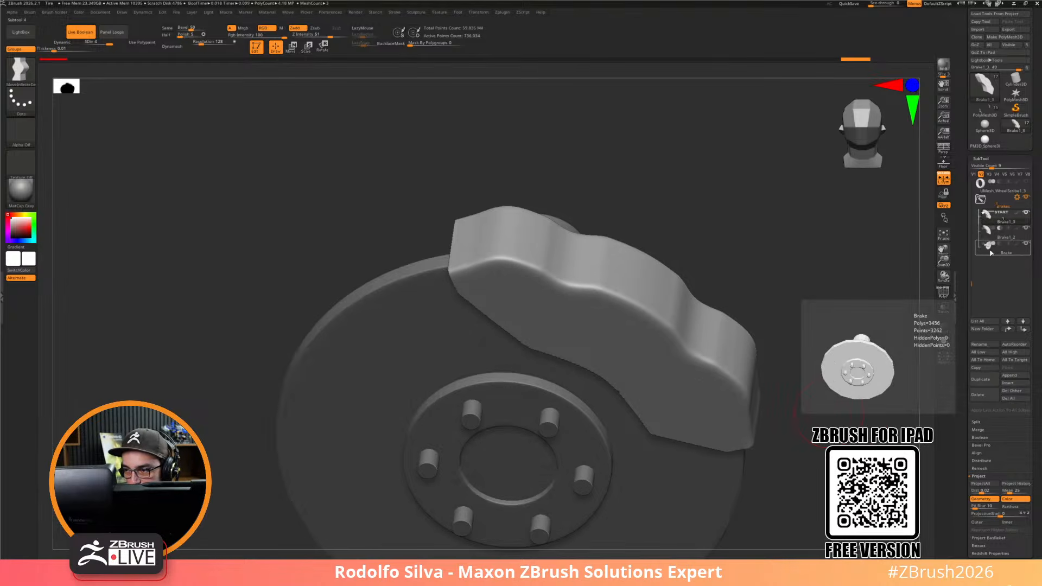
left_click(986, 242)
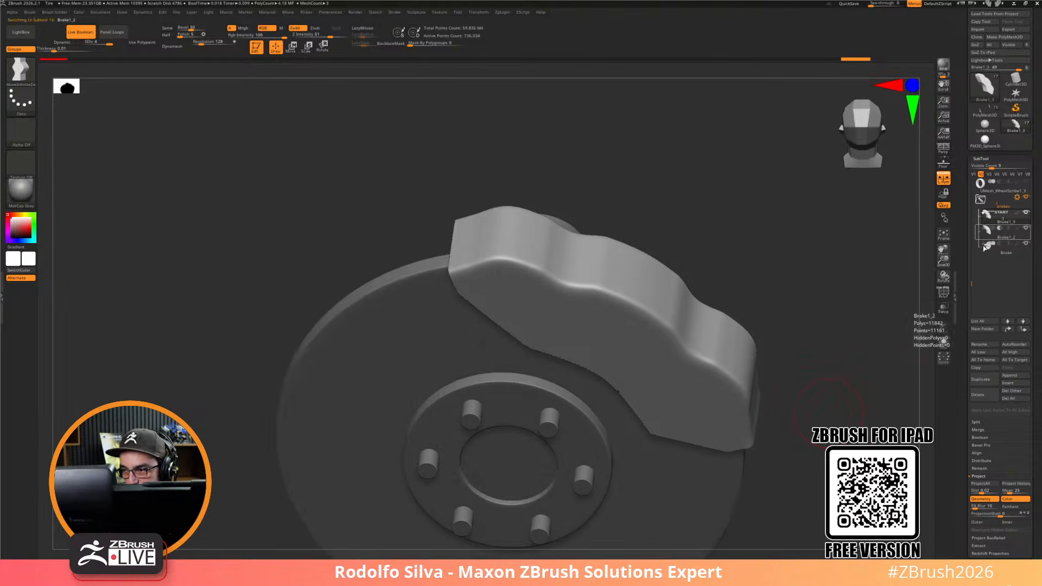
left_click_drag(885, 422, 875, 427)
key("b")
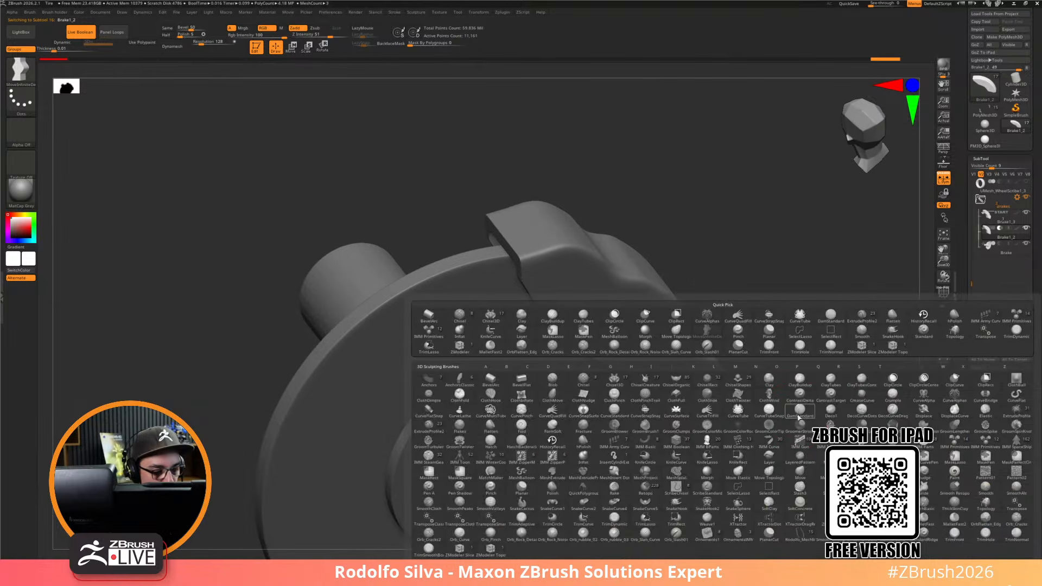
key("i")
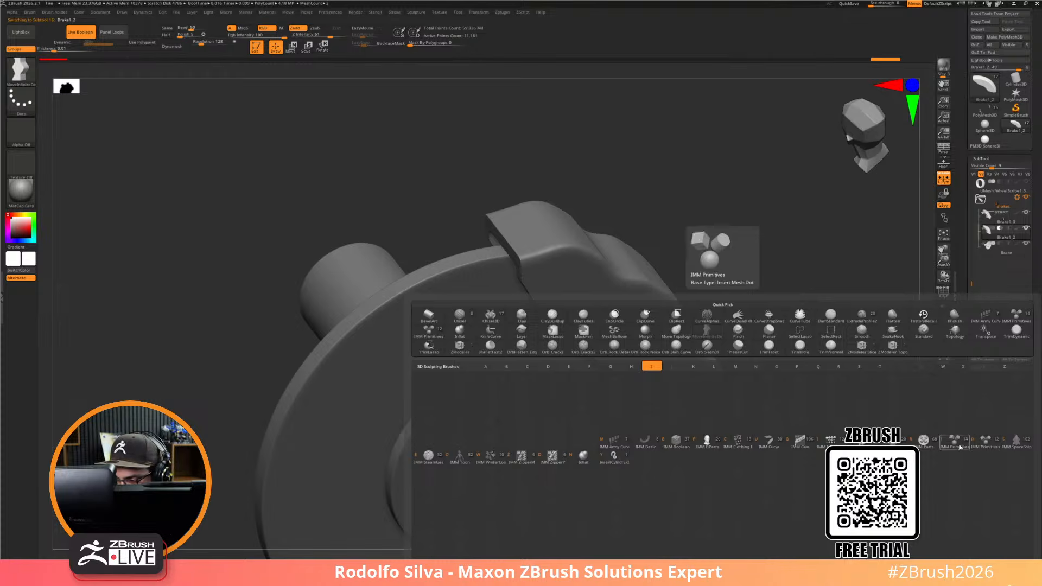
left_click(986, 441)
key("w")
mouse_move(860, 411)
left_mouse_down()
mouse_move(833, 431)
mouse_move(868, 428)
left_mouse_up()
key("q")
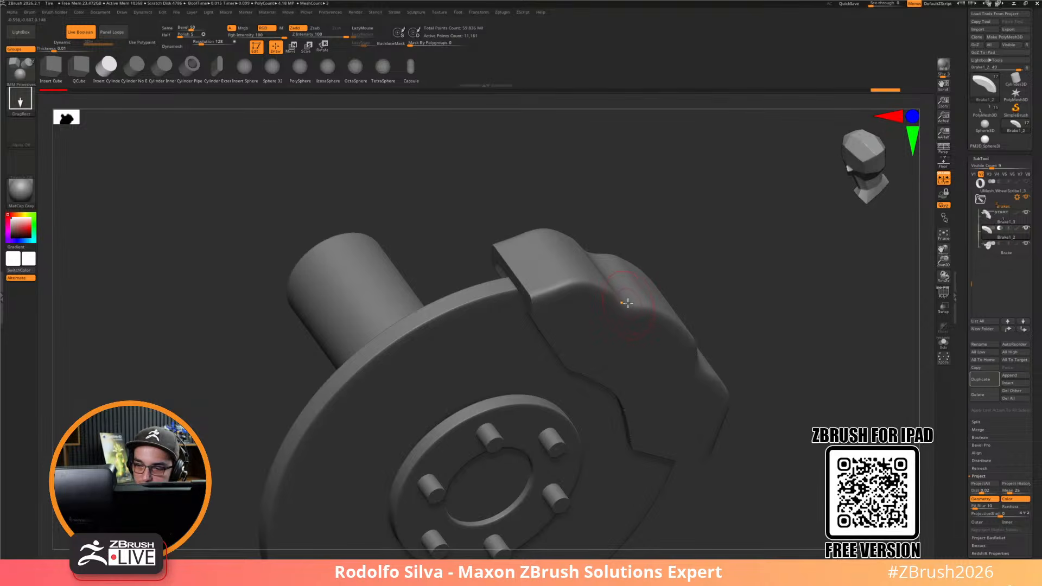
left_click_drag(772, 258, 595, 186, "shift")
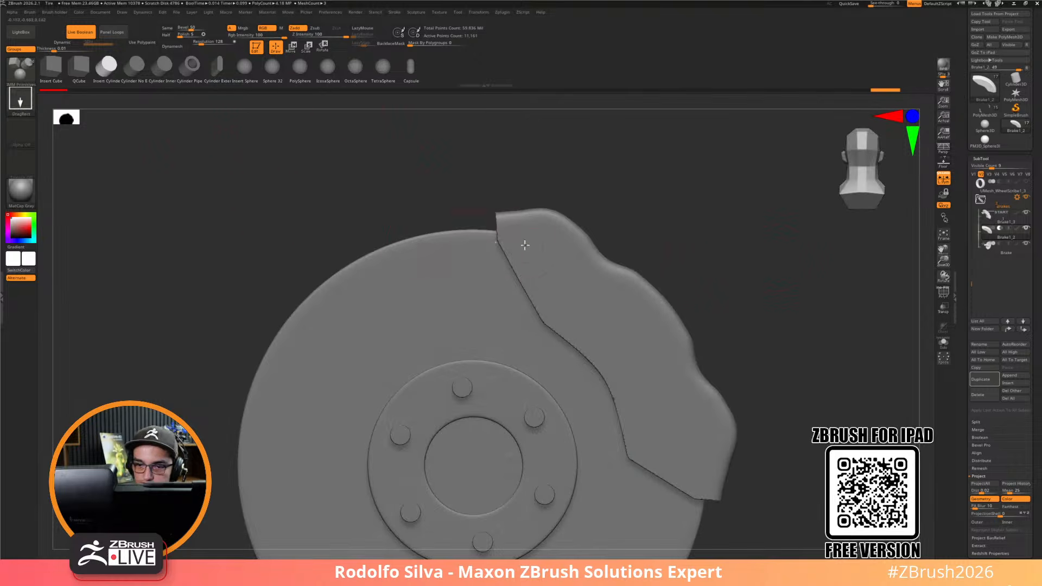
Try inserting a cylinder at the upper dip in the caliper's outer edge, check it in PolyFrame display, and undo it
left_click_drag(605, 262, 611, 278)
left_click_drag(614, 285, 614, 287)
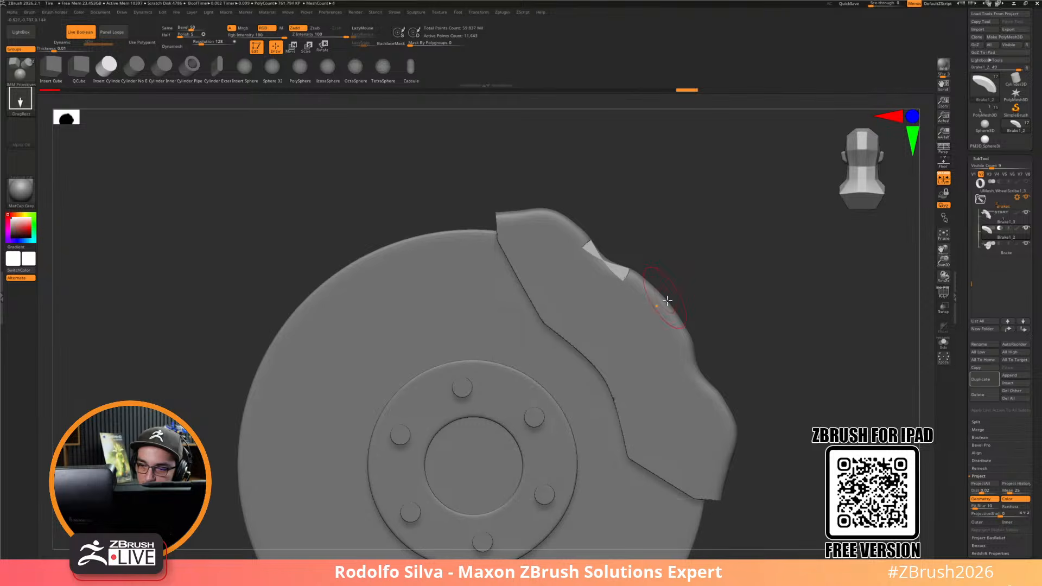
key("shift+f")
left_click_drag(702, 305, 730, 306)
key("ctrl+z")
Insert a cylinder into the cutter mesh at the upper dip of the caliper's outer edge, and position it with the gizmo
left_click_drag(608, 265, 619, 301)
left_click_drag(724, 310, 796, 330)
key("w")
left_click(482, 392)
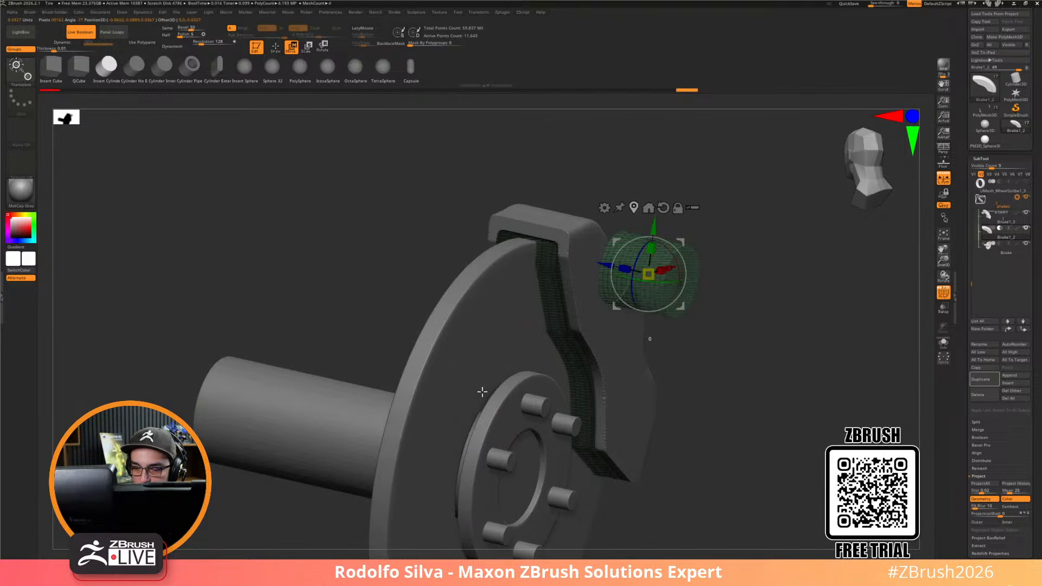
left_click_drag(624, 270, 391, 344)
left_click_drag(626, 268, 741, 408)
left_click_drag(683, 240, 672, 229)
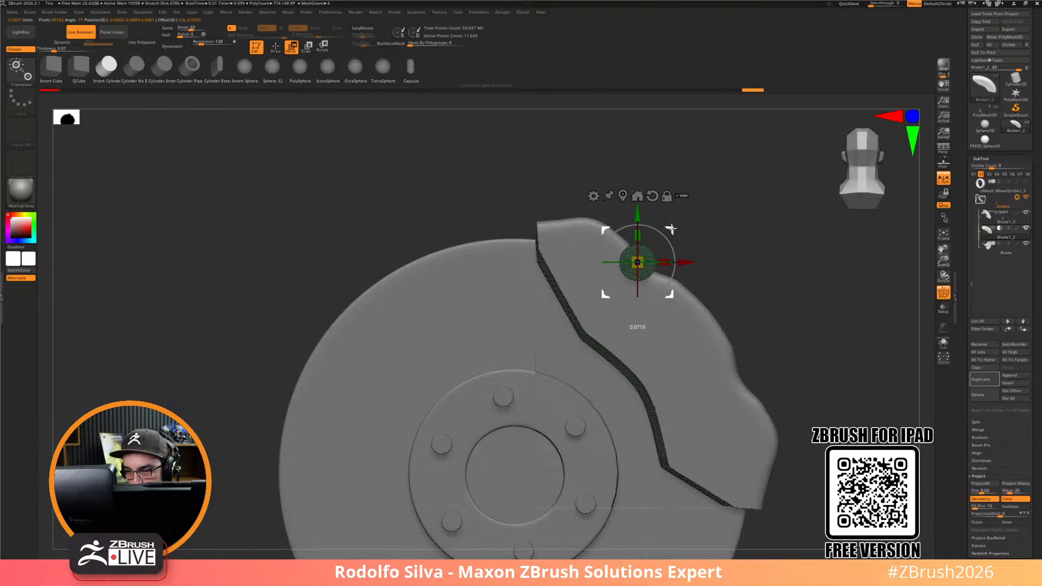
Replace the inserted cylinder with a cube primitive and offset it along the disc's axis
mouse_move(829, 353)
left_mouse_down()
mouse_move(807, 390)
mouse_move(800, 431)
mouse_move(813, 448)
mouse_move(813, 399)
mouse_move(818, 412)
mouse_move(832, 369)
left_mouse_up()
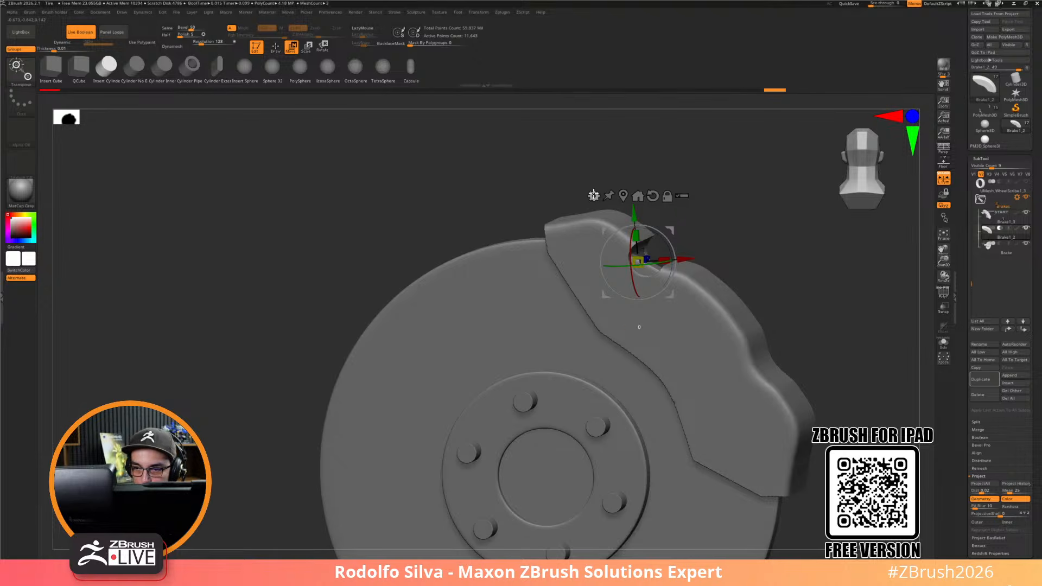
left_click(594, 195)
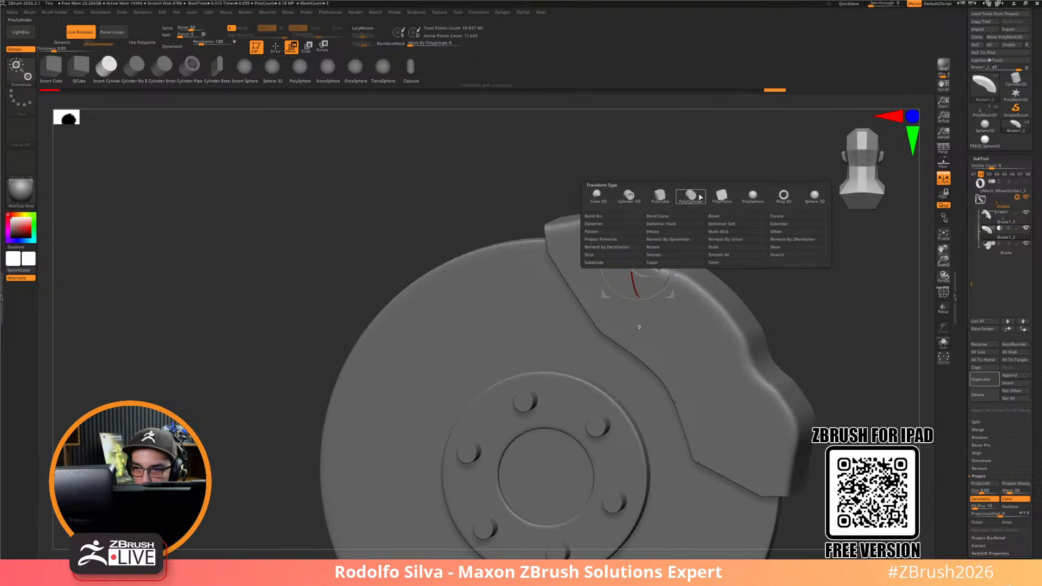
left_click(709, 201)
left_click_drag(827, 304, 711, 348)
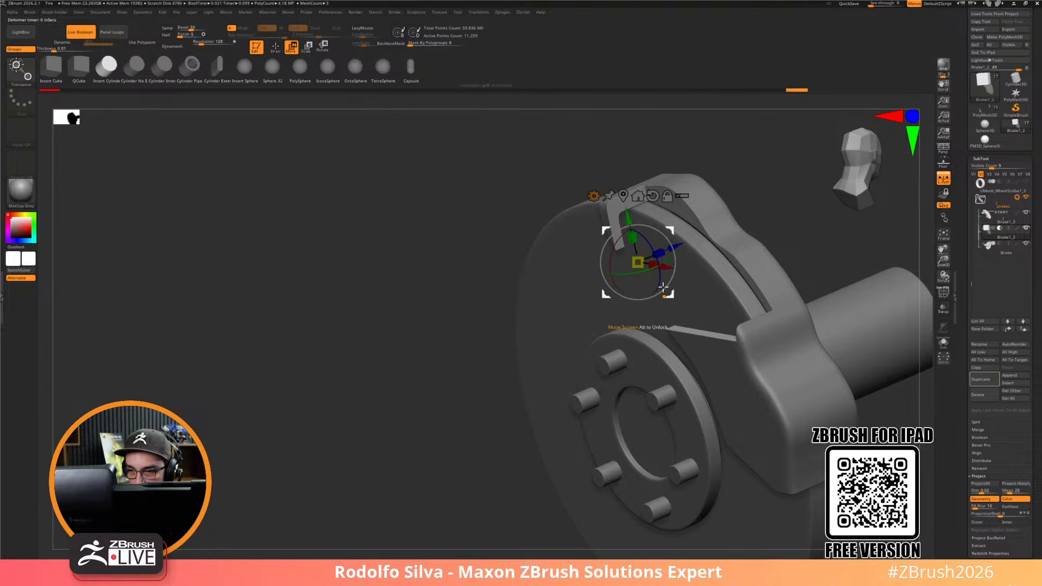
left_click_drag(677, 242, 810, 220)
left_click_drag(834, 253, 777, 310)
Rotate the cube by -45 degrees to align with the caliper, and scale it down
key("shift+f")
right_click(897, 298)
left_click_drag(690, 244, 707, 271)
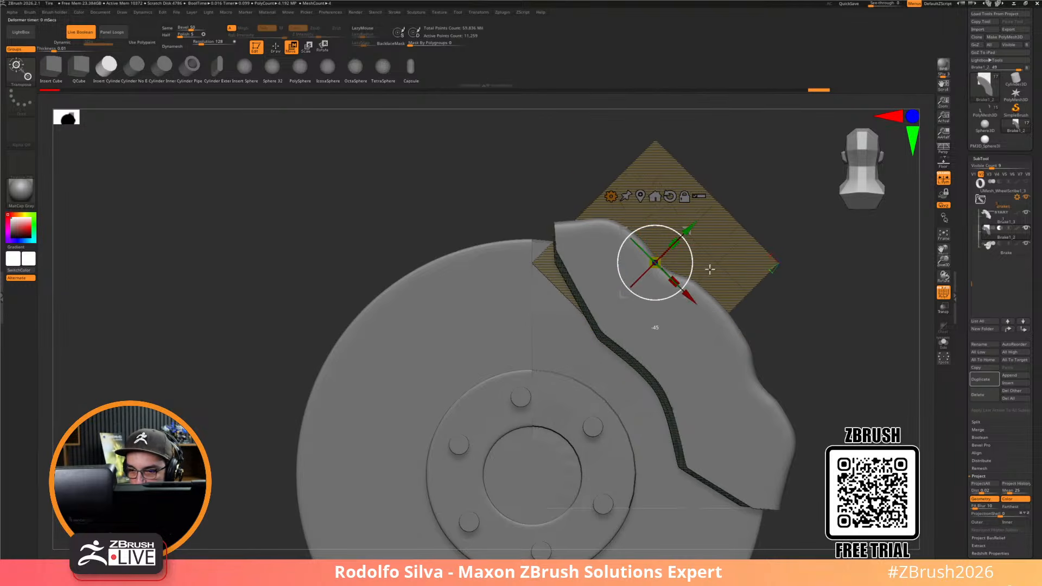
left_click_drag(691, 233, 708, 322)
Move the cube deeper into the caliper's outer edge and stretch it along the disc's axis to cut a wider notch
left_click_drag(840, 375, 803, 379, "shift")
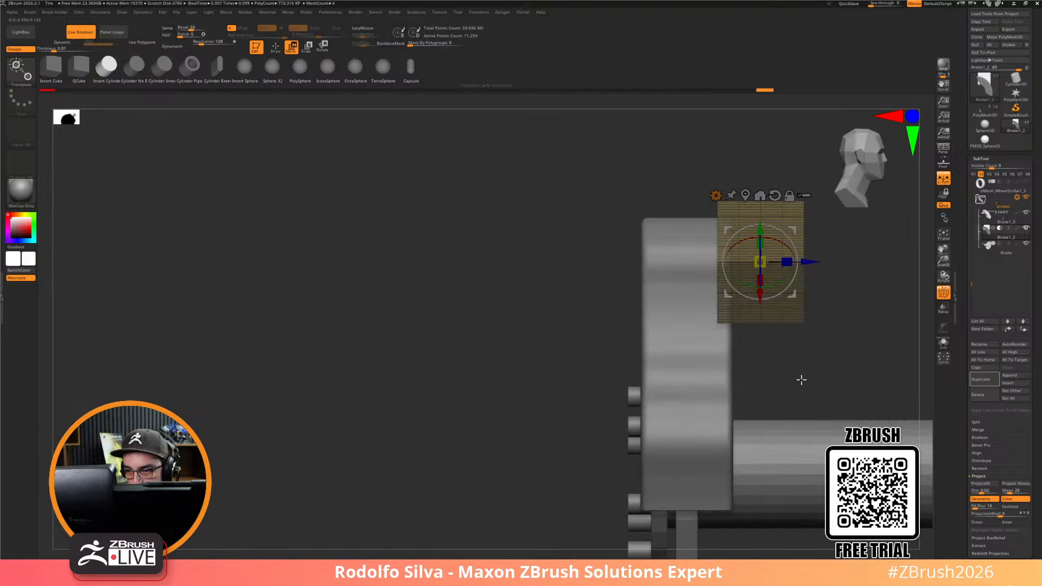
left_click_drag(762, 228, 766, 256)
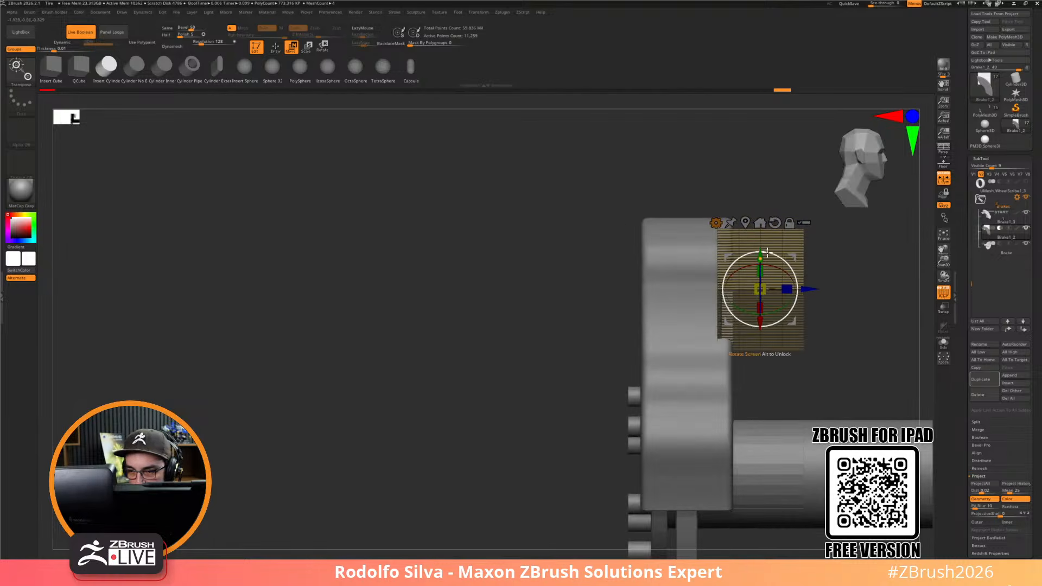
left_click_drag(790, 289, 814, 289)
left_click_drag(507, 472, 584, 446)
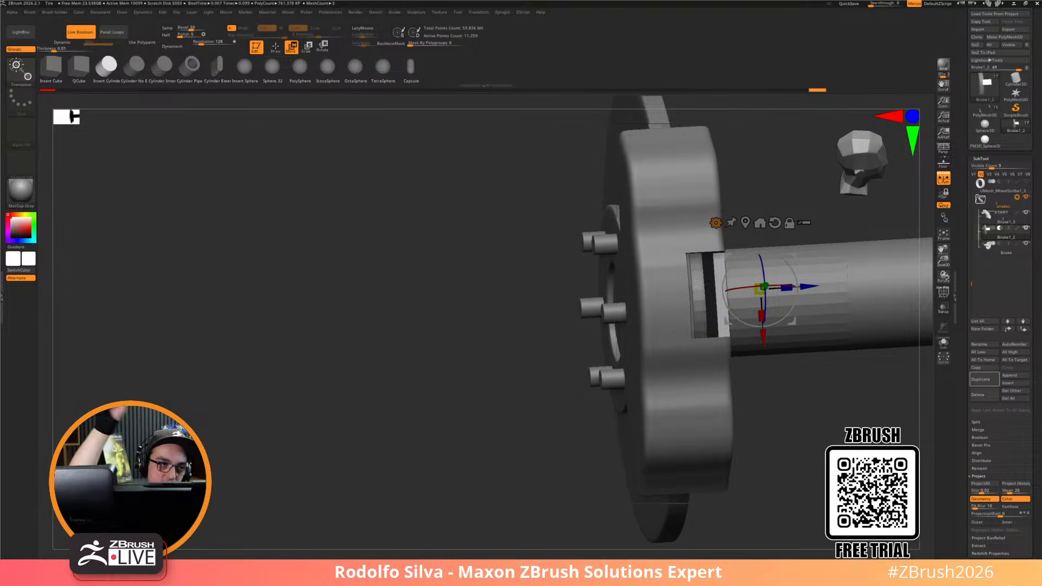
left_click_drag(855, 416, 776, 424)
left_click_drag(835, 435, 668, 452, "alt")
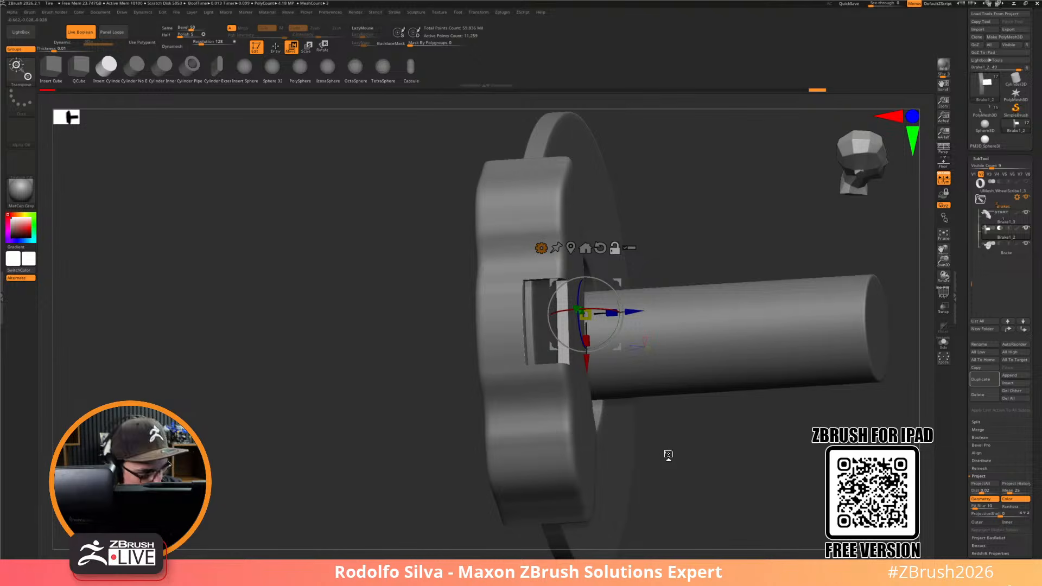
Scale the cutter cube along the caliper's outer edge to fine-tune the length of the notch
mouse_move(698, 435)
left_mouse_down()
mouse_move(765, 395)
mouse_move(749, 493)
mouse_move(707, 436)
left_mouse_up()
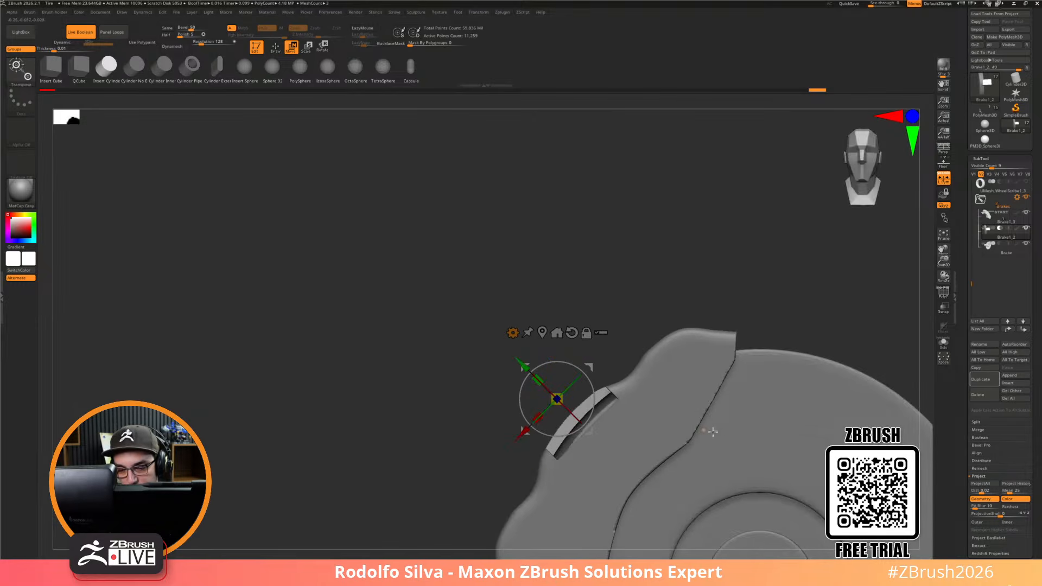
left_click_drag(542, 421, 538, 430)
left_click_drag(458, 511, 699, 402)
mouse_move(823, 445)
left_mouse_down("alt")
mouse_move(830, 461)
mouse_move(828, 451)
left_mouse_up("alt")
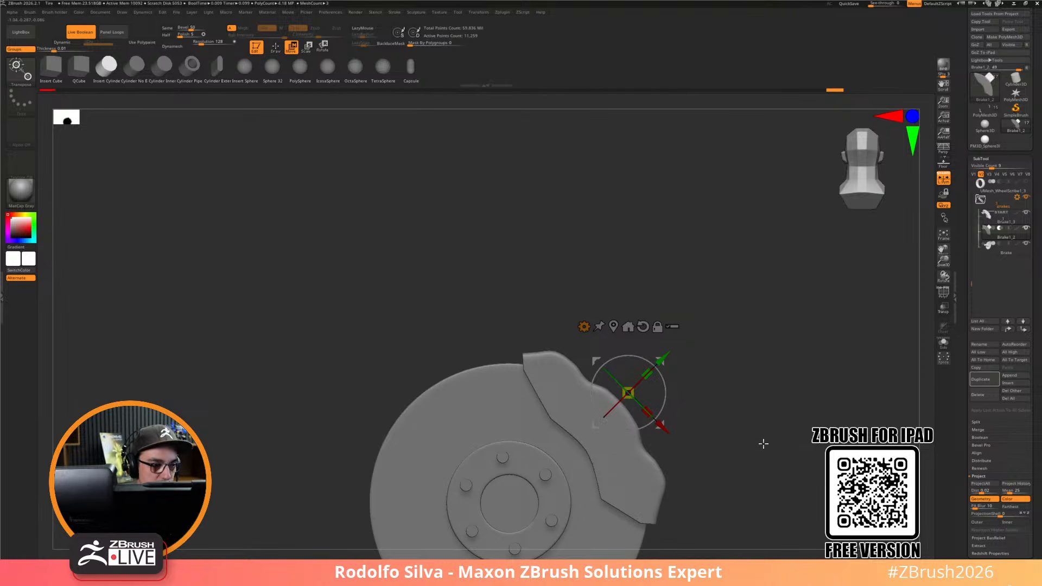
left_click_drag(737, 447, 822, 467)
left_click_drag(758, 410, 742, 426)
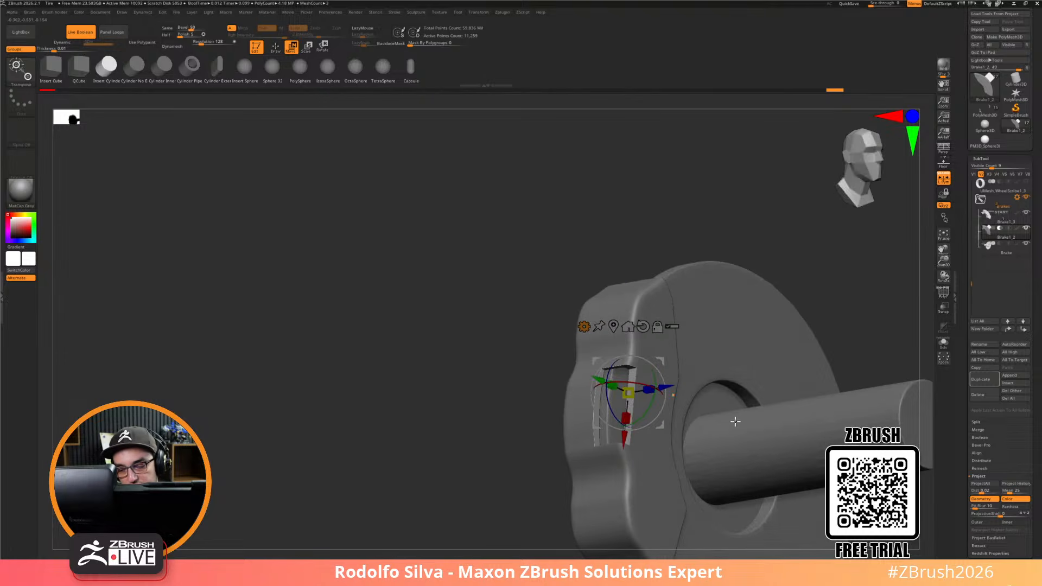
left_click_drag(627, 417, 627, 409)
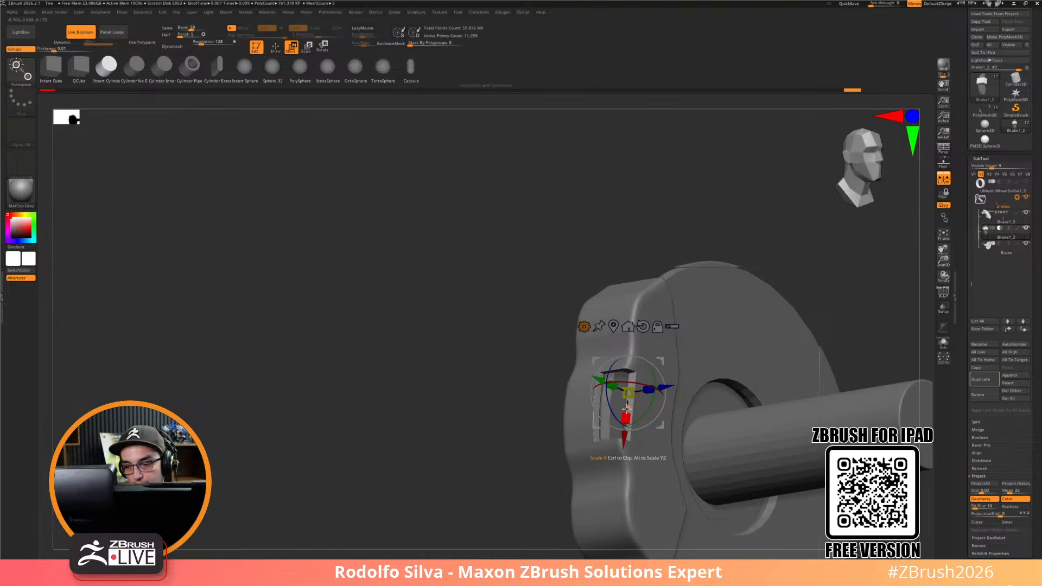
Inspect the cutter cube's polyframe display and its overlap with the caliper from several angles
left_click_drag(430, 484, 465, 477)
key("shift+f")
left_click_drag(697, 505, 545, 497)
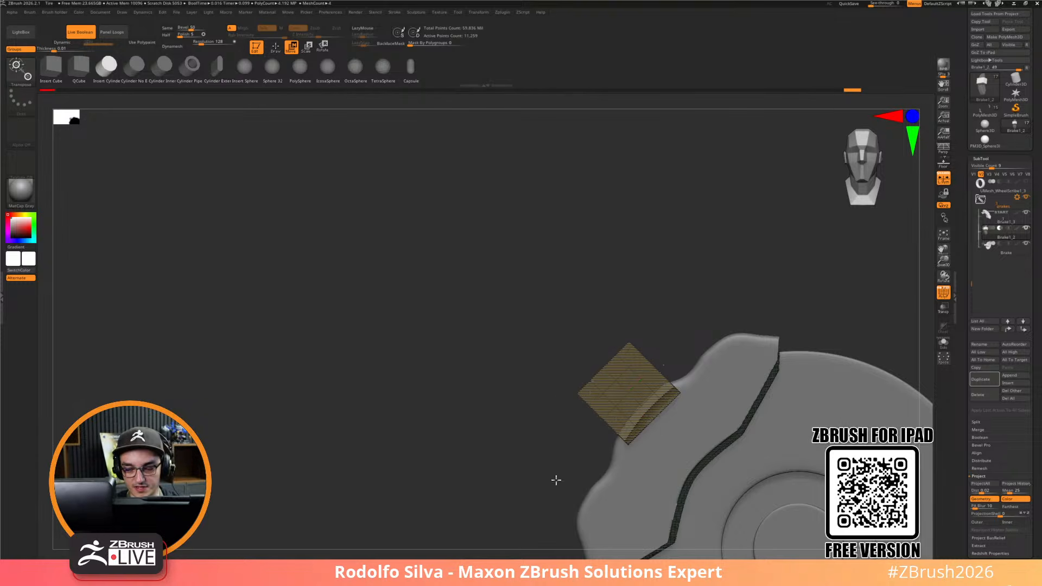
left_click_drag(533, 463, 558, 487)
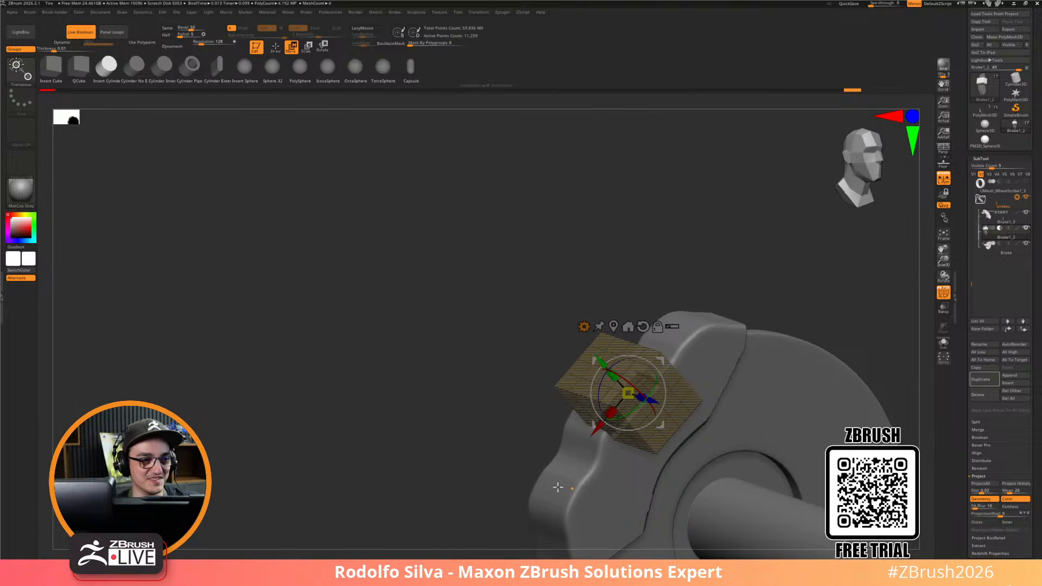
left_click_drag(816, 315, 737, 284, "alt")
key("shift+f")
mouse_move(793, 308)
left_mouse_down()
mouse_move(851, 321)
mouse_move(782, 377)
mouse_move(749, 381)
mouse_move(752, 411)
left_mouse_up()
Make the caliper the active subtool in Draw mode and open the LightBox content browser
left_click(557, 431, "alt")
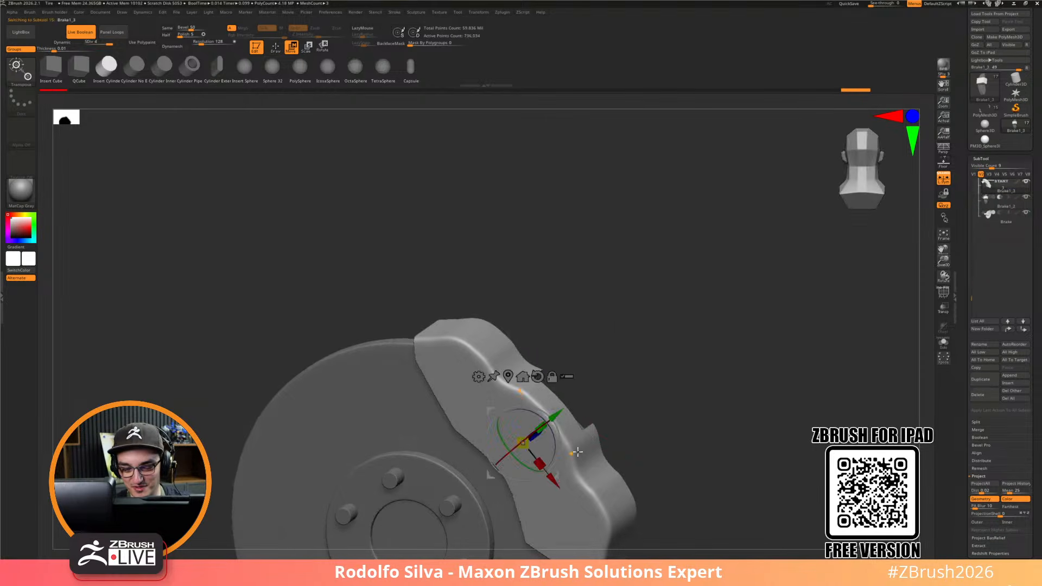
key("q")
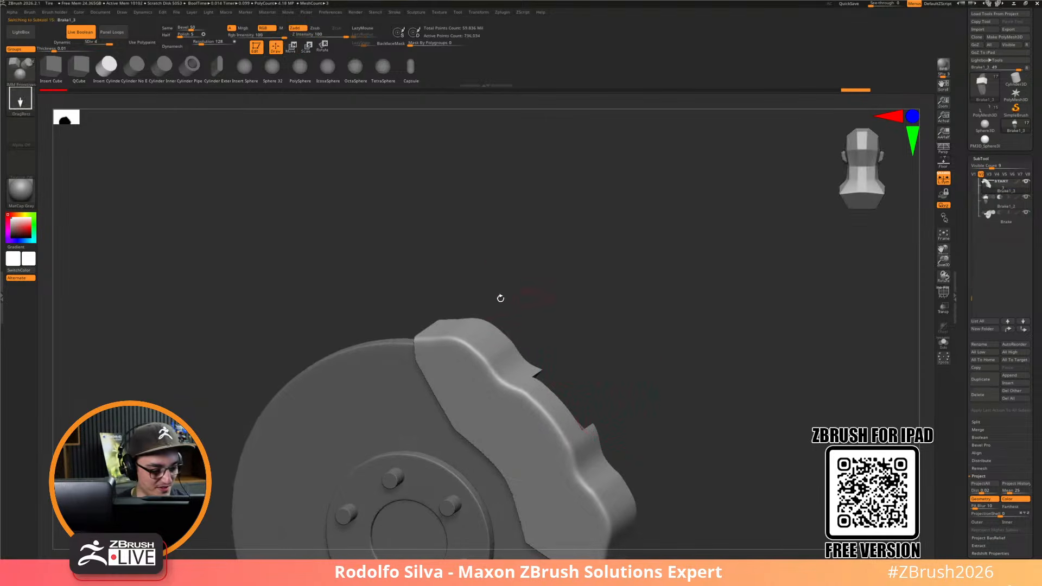
left_click(21, 32)
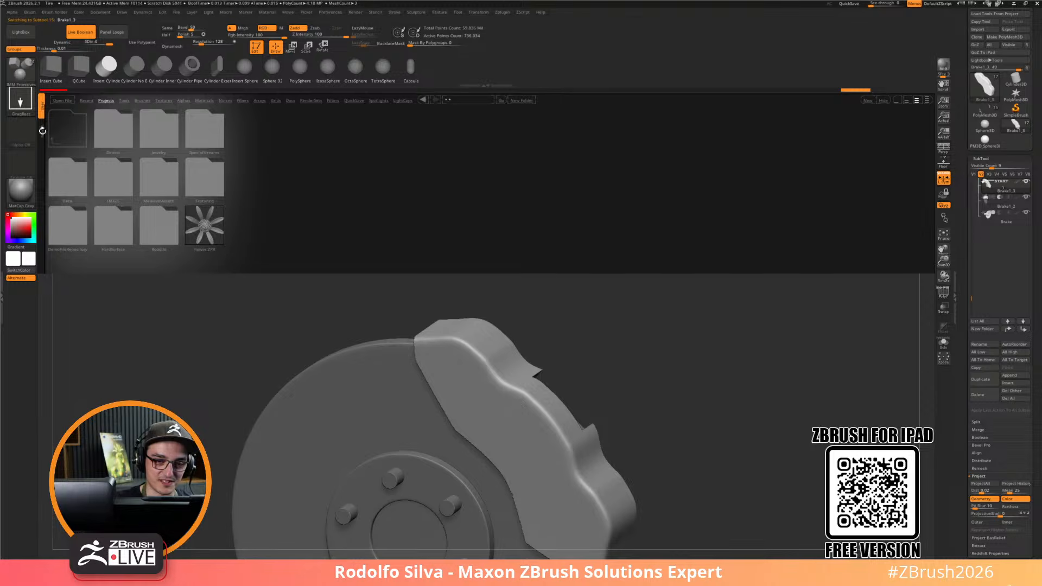
Load two trimming brushes from the Trim folder of the brush library
left_click(142, 101)
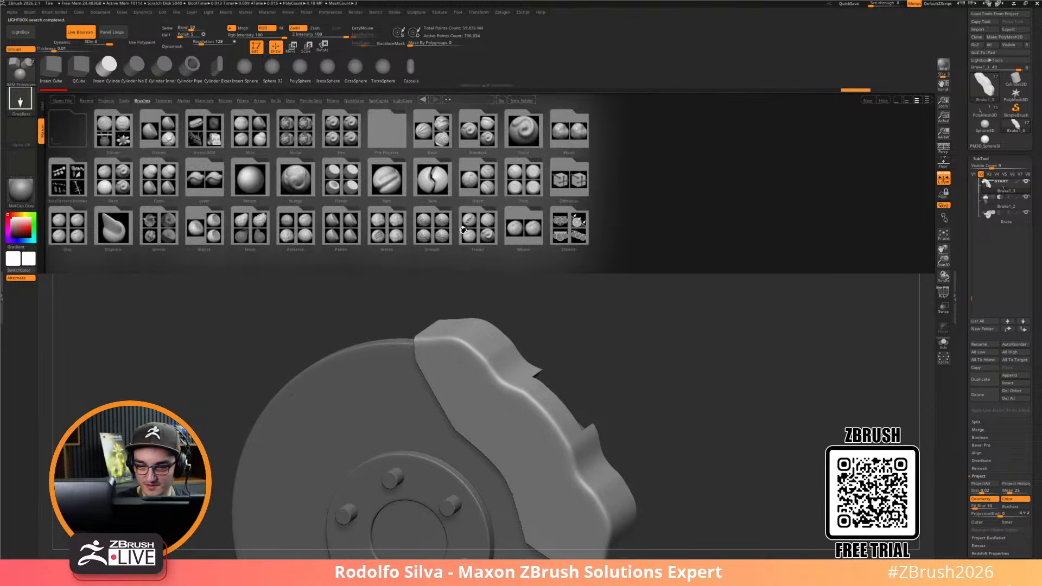
left_click(530, 187)
left_click(530, 187)
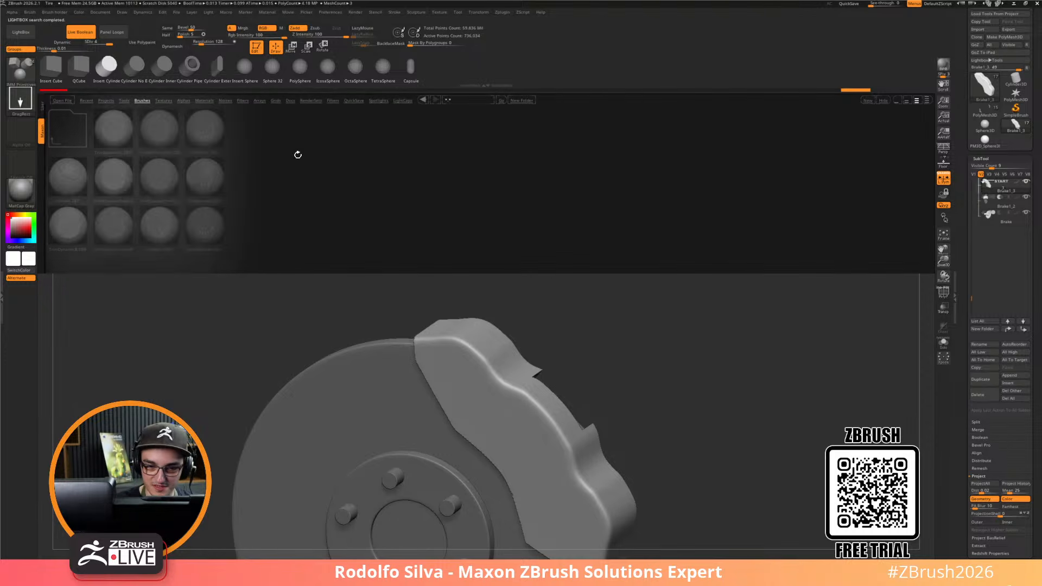
double_click(207, 130)
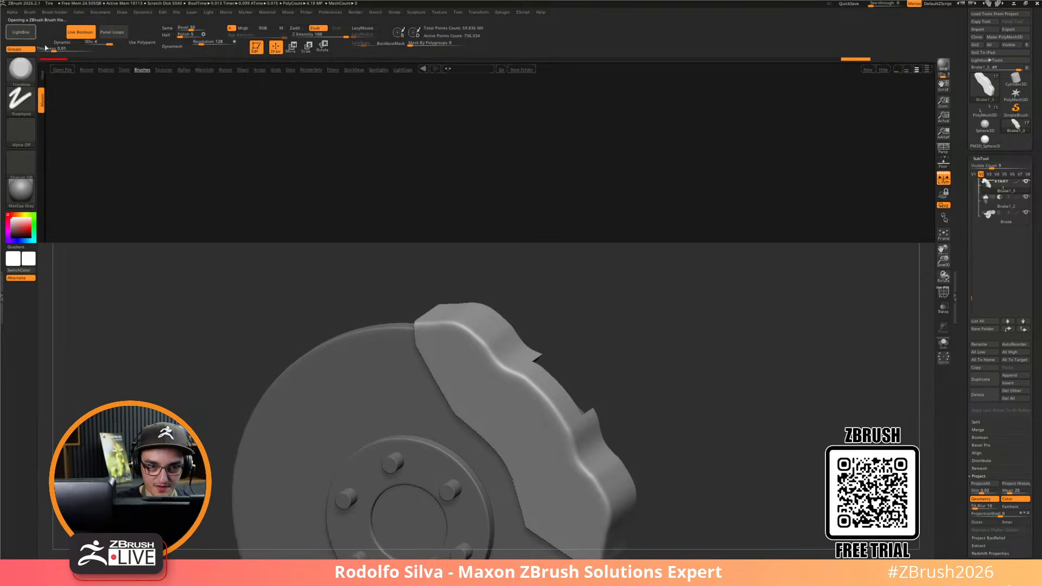
double_click(207, 149)
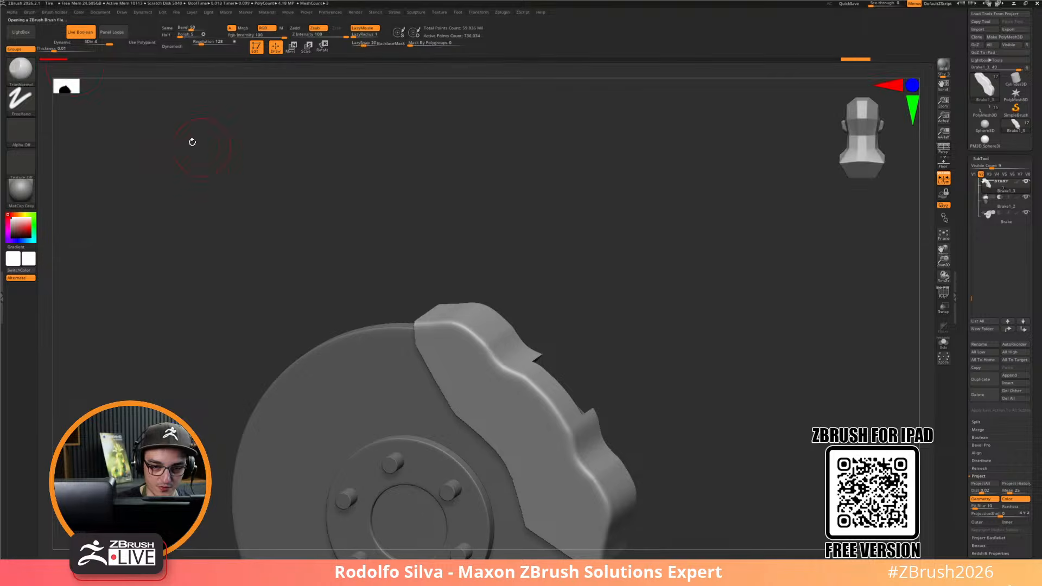
left_click(31, 35)
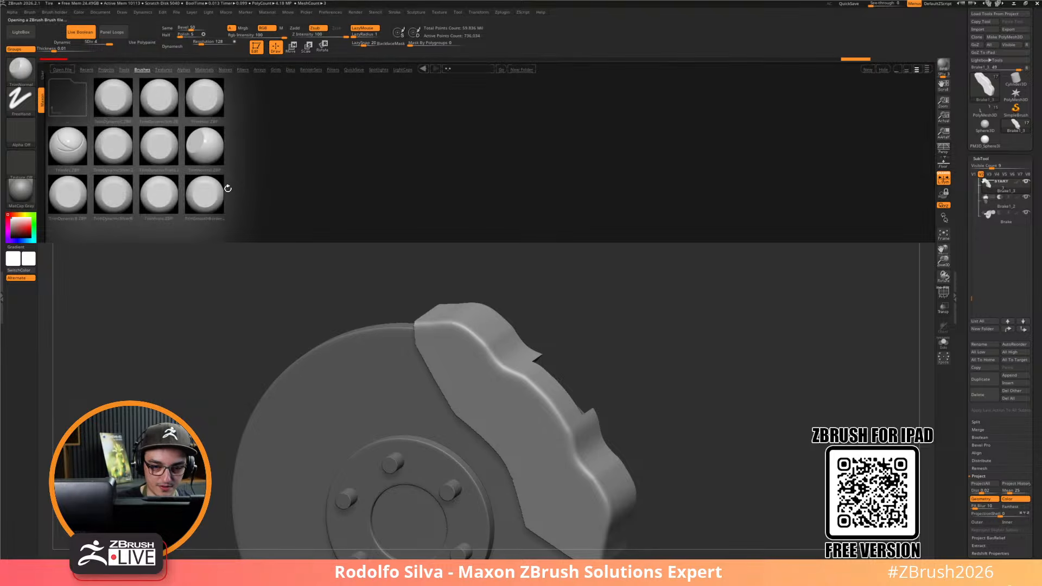
left_click(161, 201)
double_click(161, 200)
left_click(24, 34)
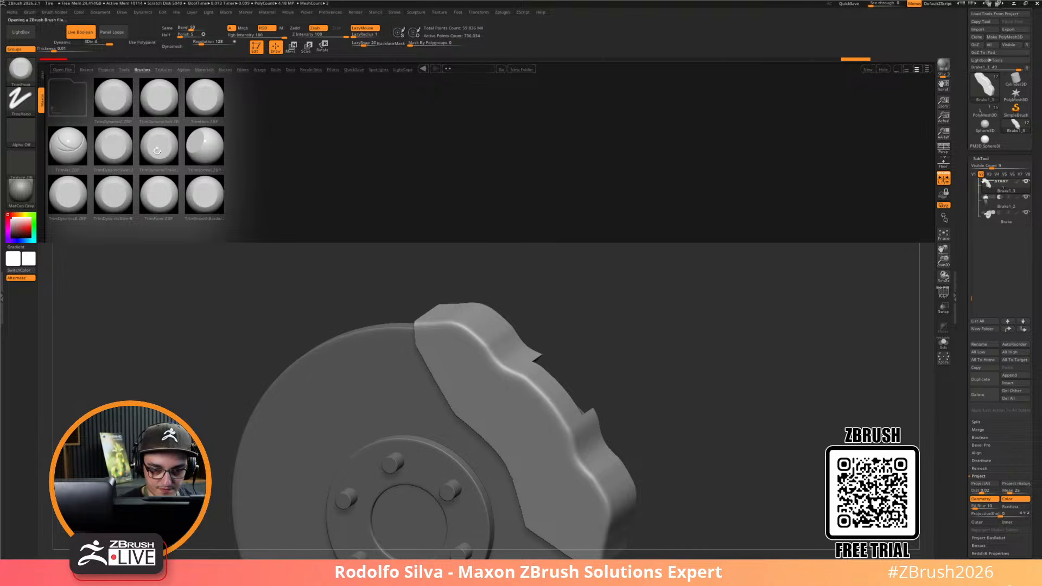
Load the PlanarCut and PlanarPath brushes from the Planar folder of the brush library
left_click(67, 95)
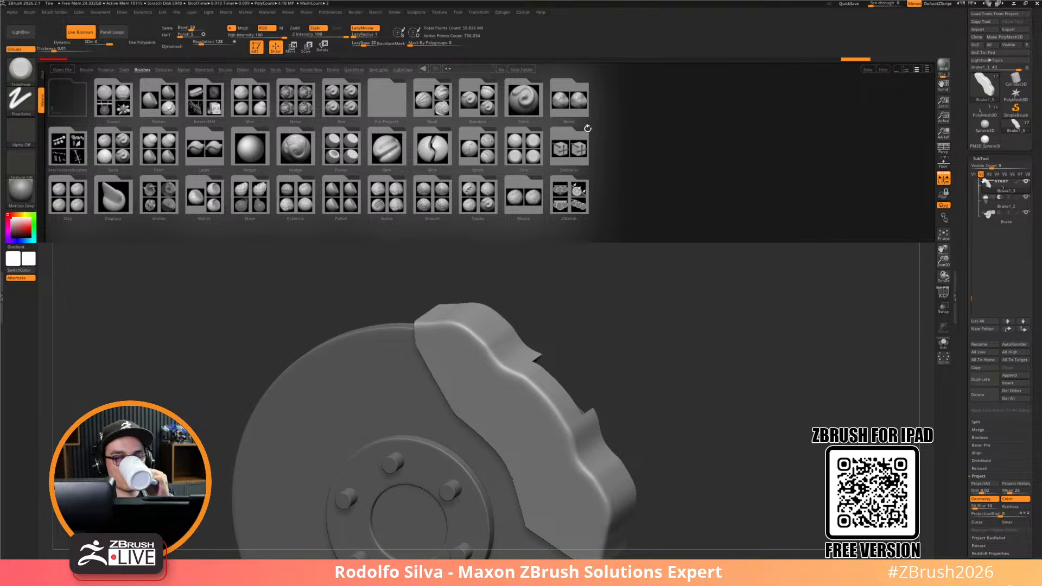
left_click(485, 96)
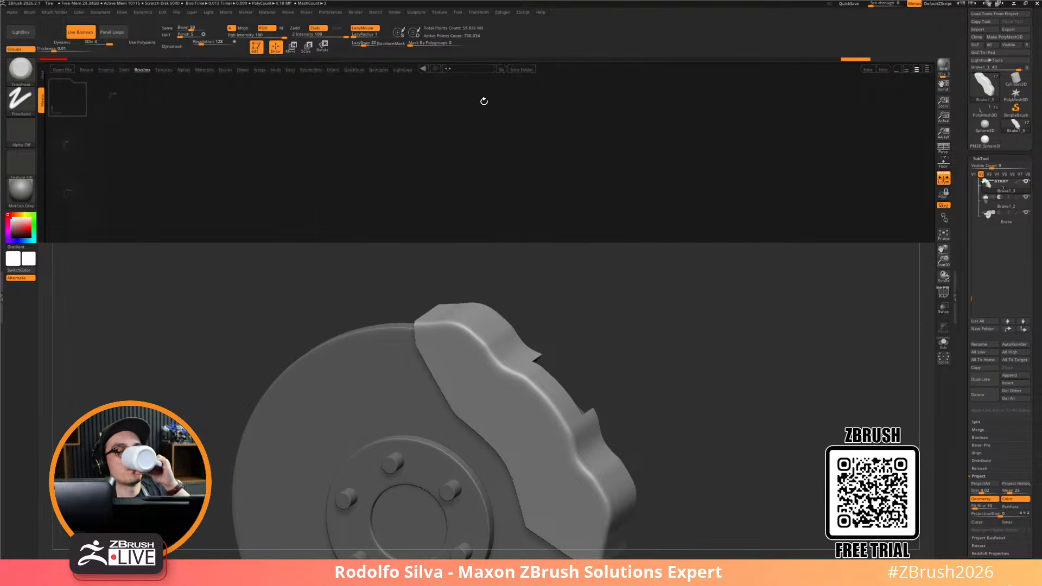
left_click(64, 94)
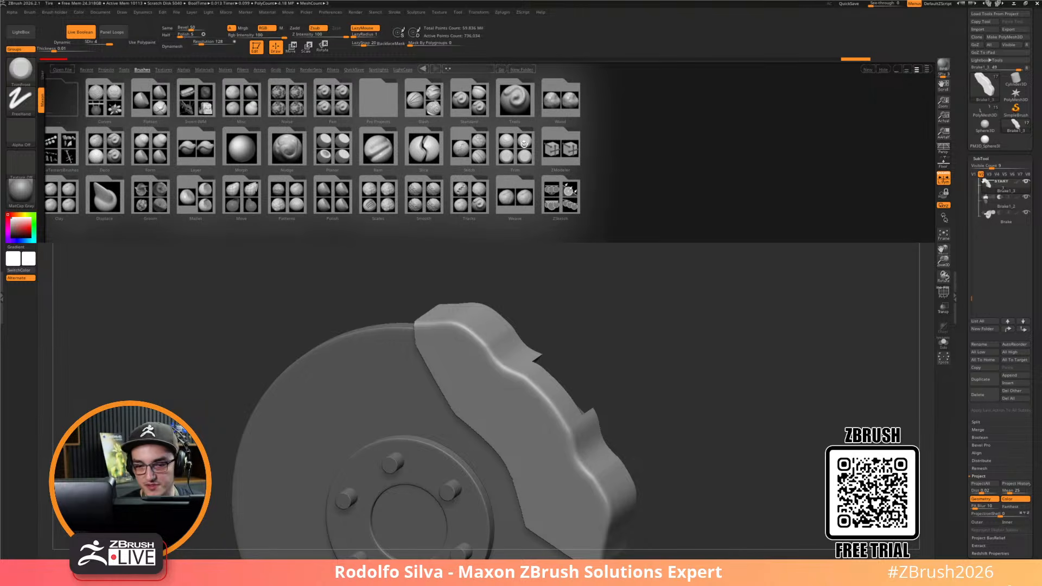
left_click(329, 202)
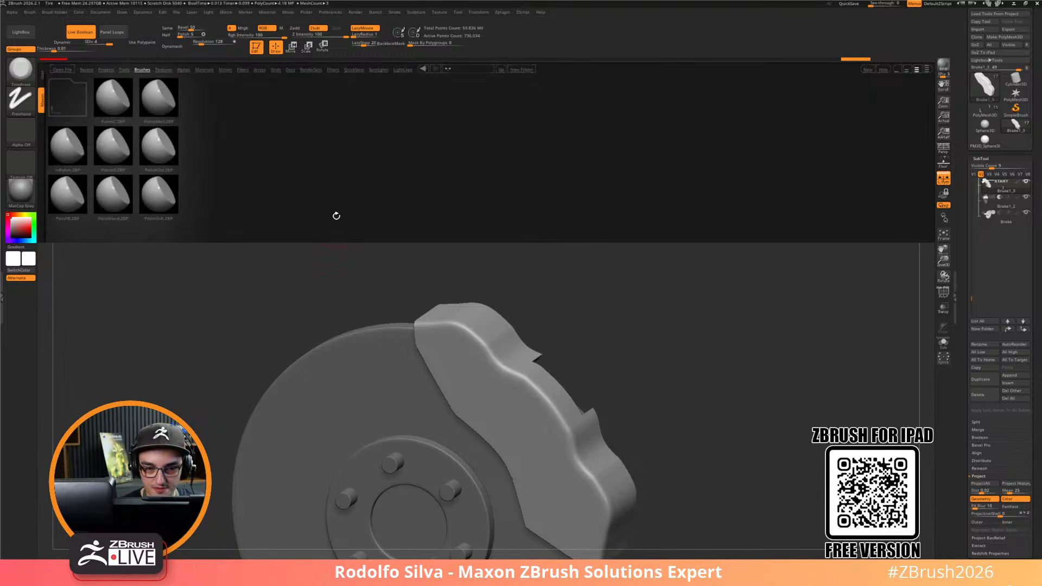
left_click(75, 89)
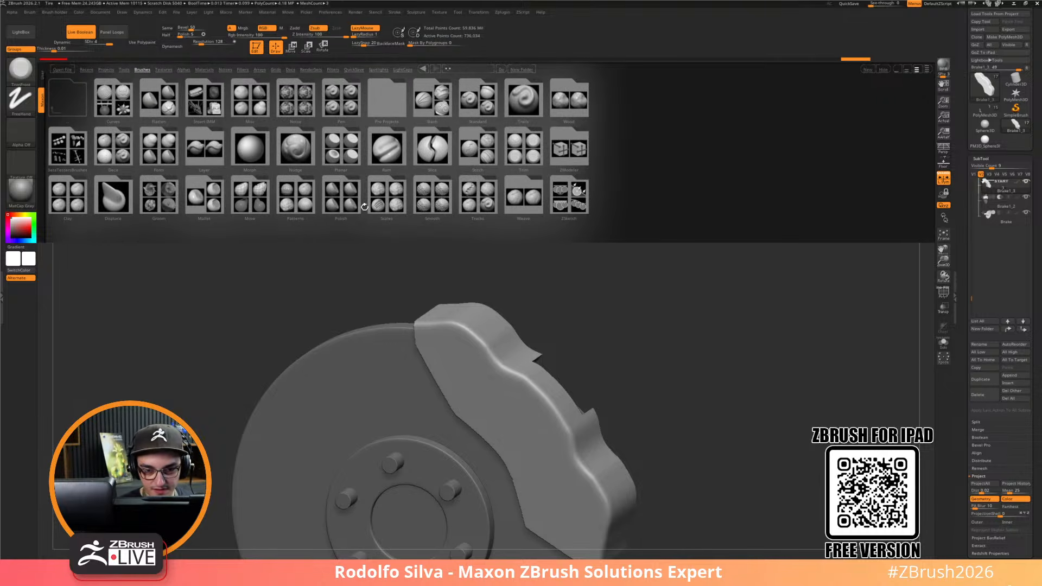
left_click(351, 142)
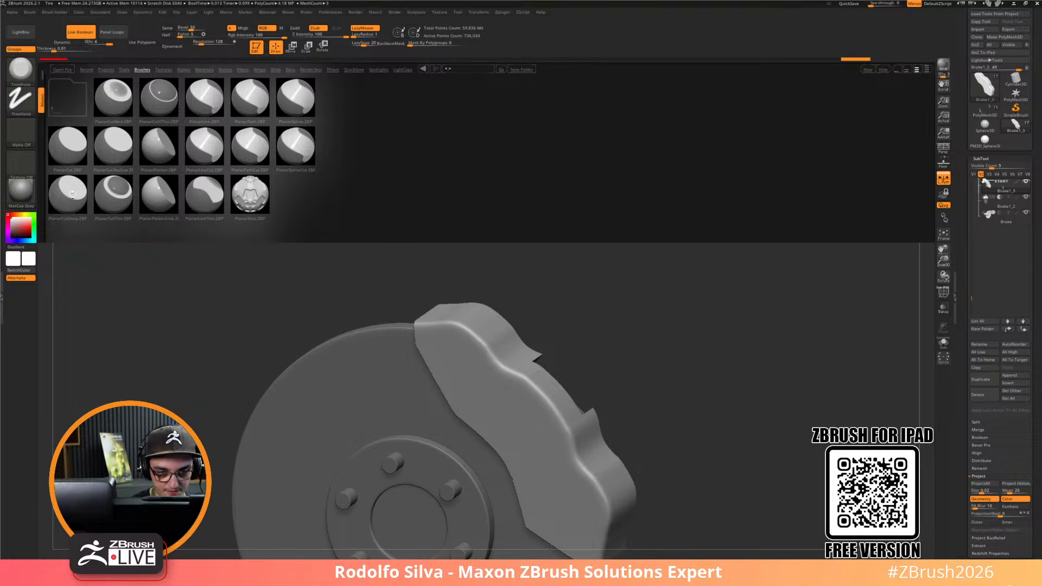
double_click(72, 154)
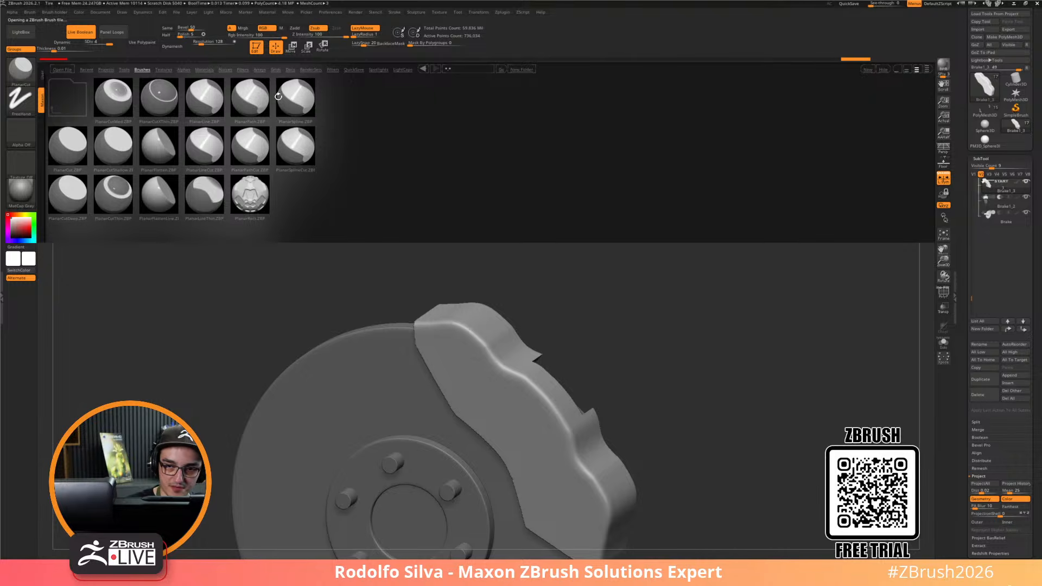
double_click(260, 101)
key("comma")
Try short PlanarPath strokes along the rounded outer edge of the brake caliper
mouse_move(509, 371)
left_mouse_down()
mouse_move(577, 460)
mouse_move(494, 359)
left_mouse_up()
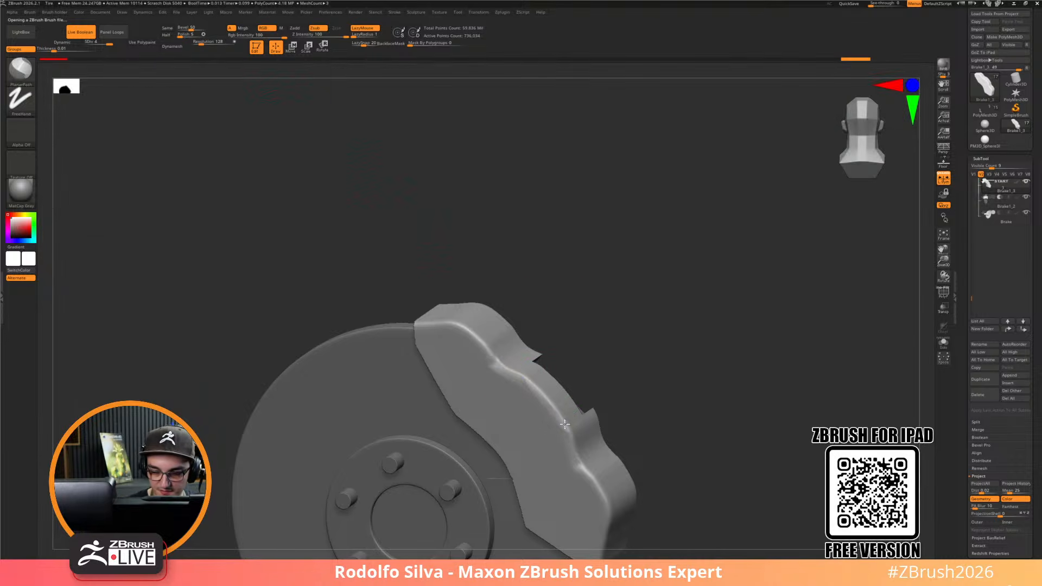
key("ctrl")
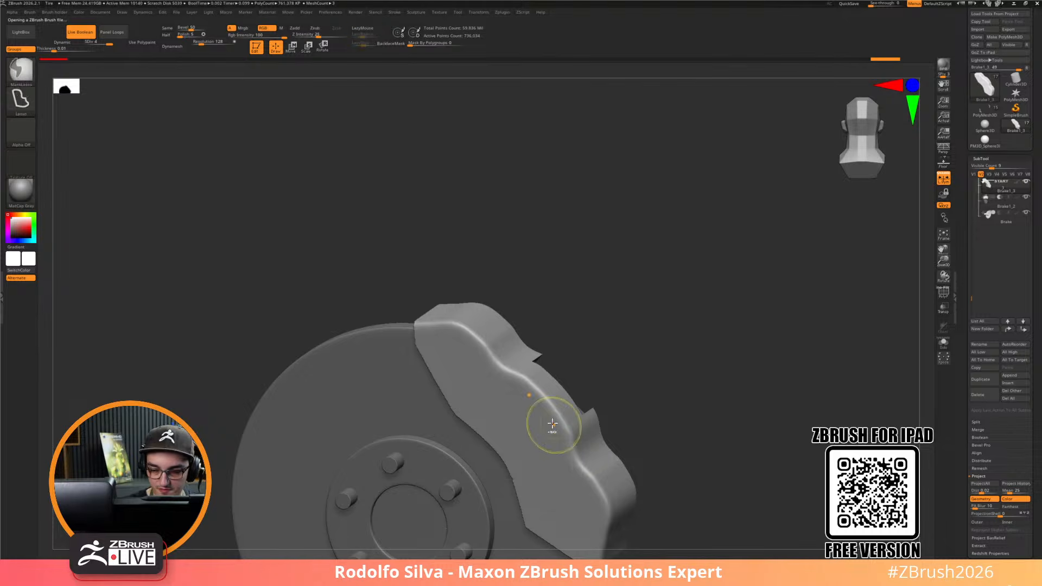
left_click_drag(548, 423, 530, 436)
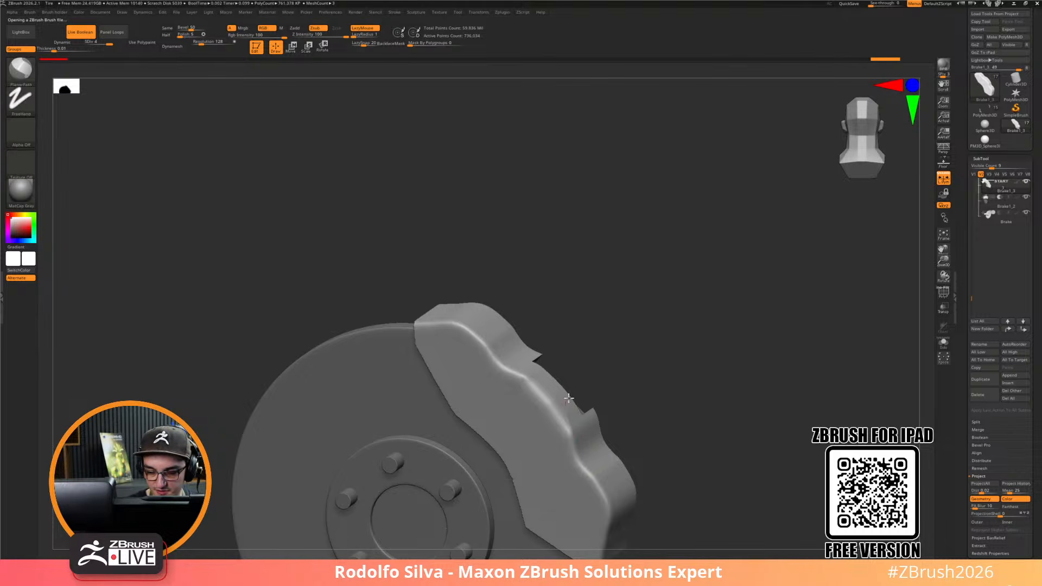
left_click_drag(707, 426, 684, 458)
key("ctrl")
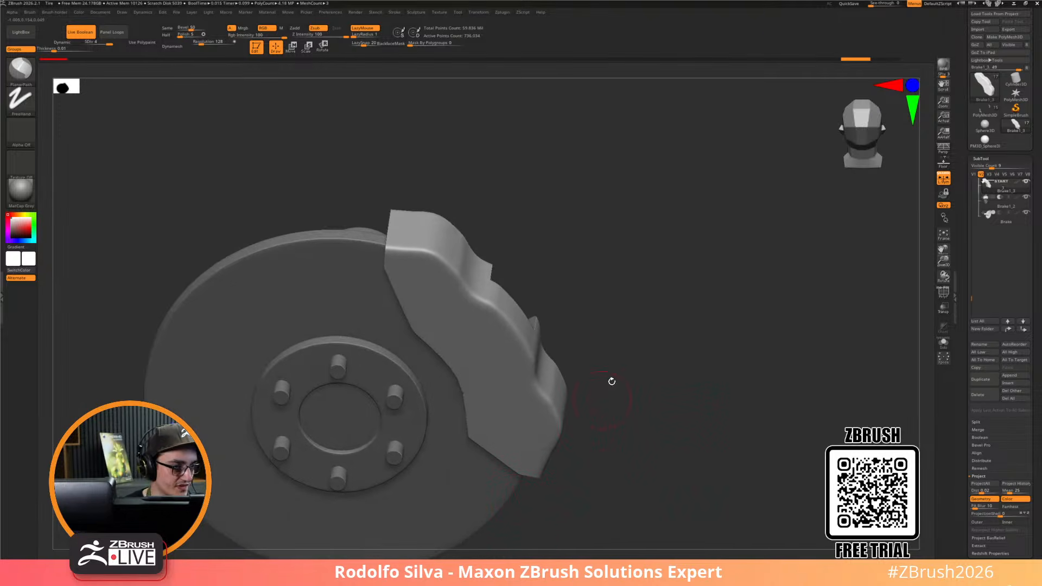
Switch to one of the loaded Trim brushes and try a flattening stroke on the caliper's rounded outer edge
key("b")
key("t")
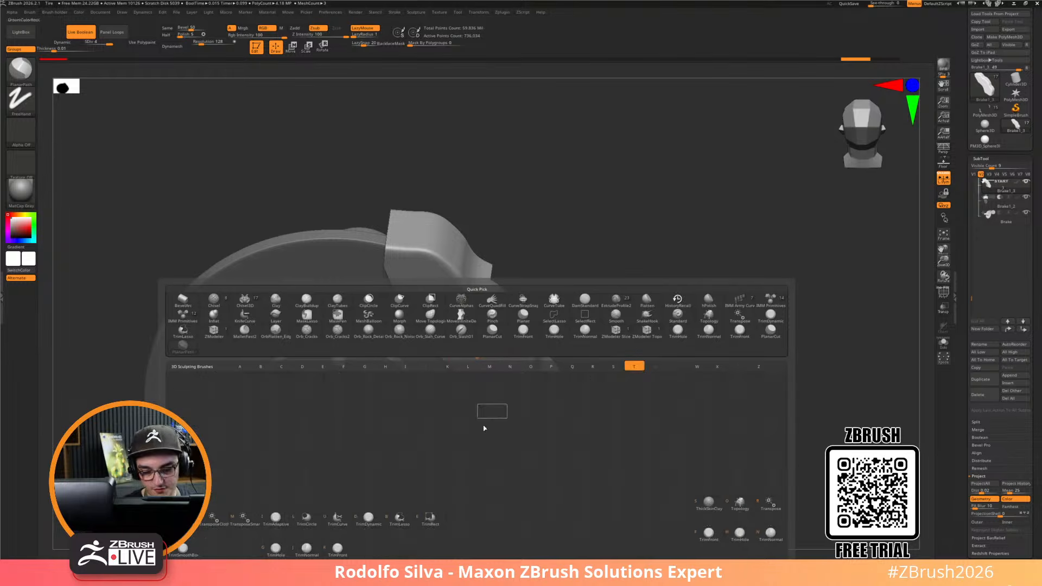
left_click(276, 548)
left_click_drag(604, 342, 511, 334)
key("s")
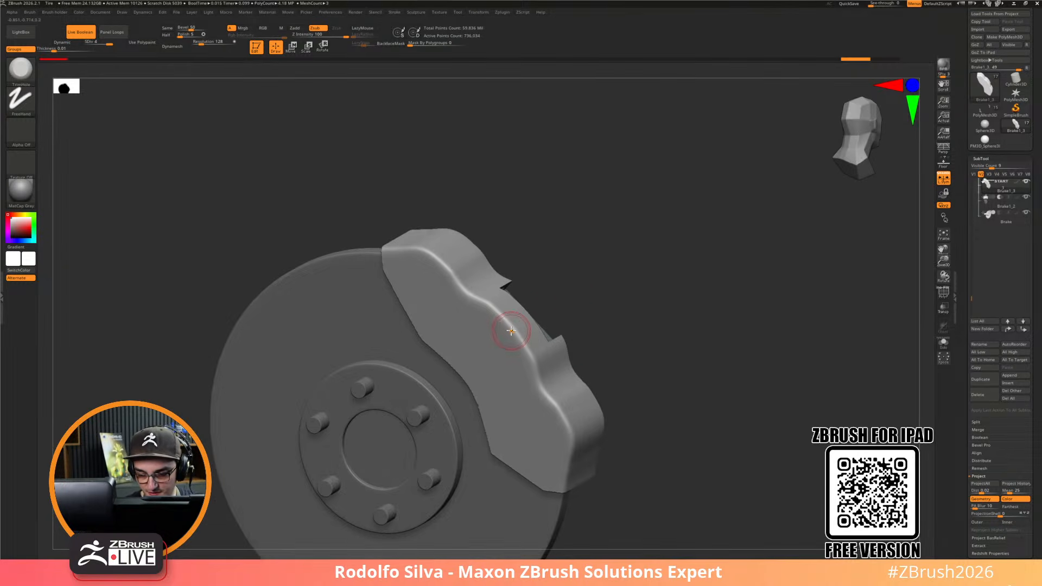
left_click(514, 333)
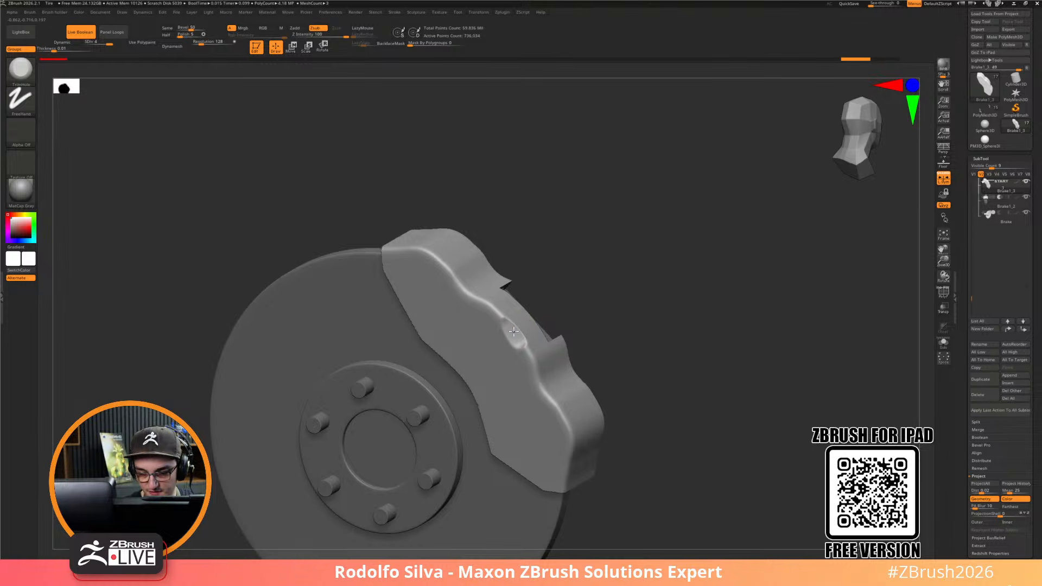
left_click_drag(514, 332, 508, 333)
key("ctrl+z")
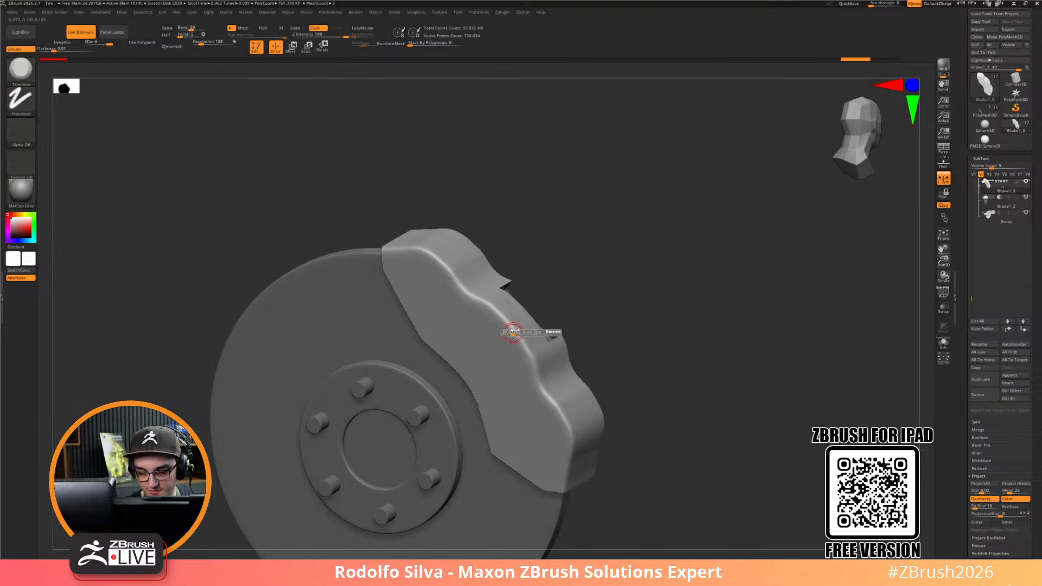
Try carving a small round recess near the caliper's outer edge from the front, using a resized Trim brush
left_click_drag(582, 298, 606, 299, "shift")
left_click_drag(510, 332, 514, 332)
left_click_drag(673, 357, 642, 383)
mouse_move(681, 426)
left_mouse_down()
mouse_move(693, 470)
mouse_move(722, 472)
mouse_move(712, 472)
mouse_move(721, 454)
mouse_move(602, 372)
left_mouse_up()
key("s")
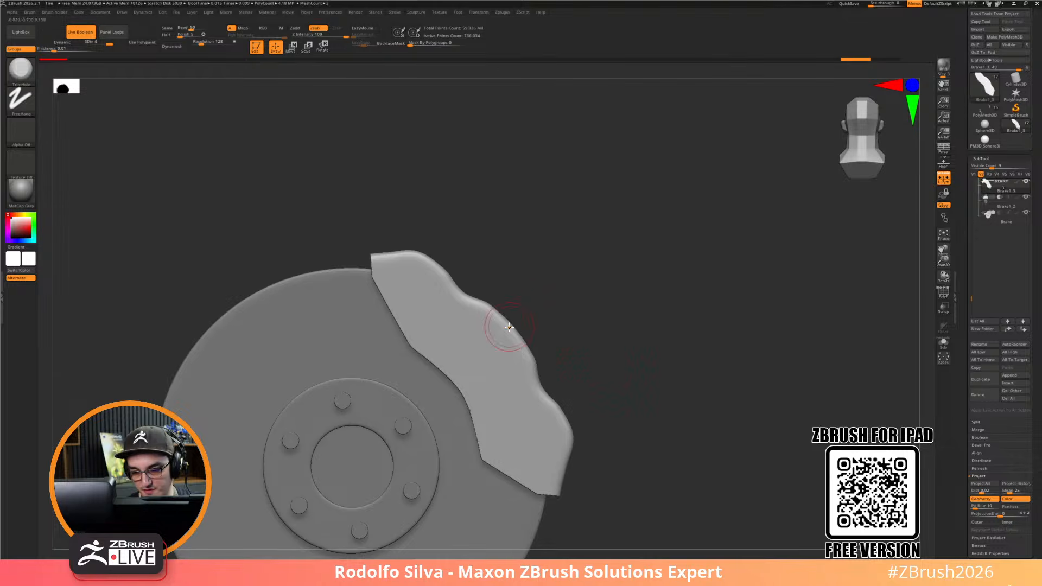
key("s")
left_click_drag(507, 329, 503, 330)
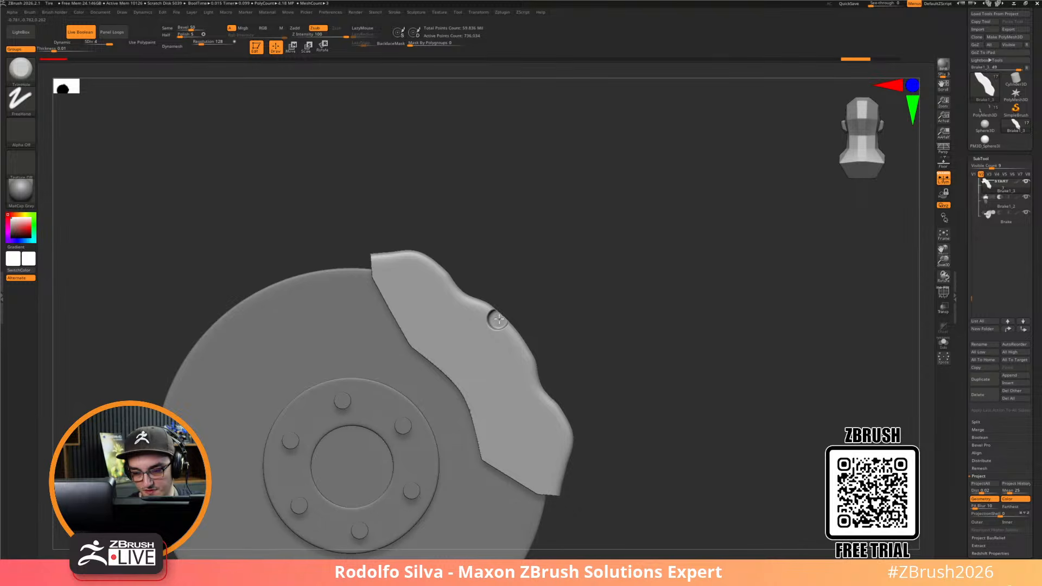
left_click_drag(493, 315, 759, 438)
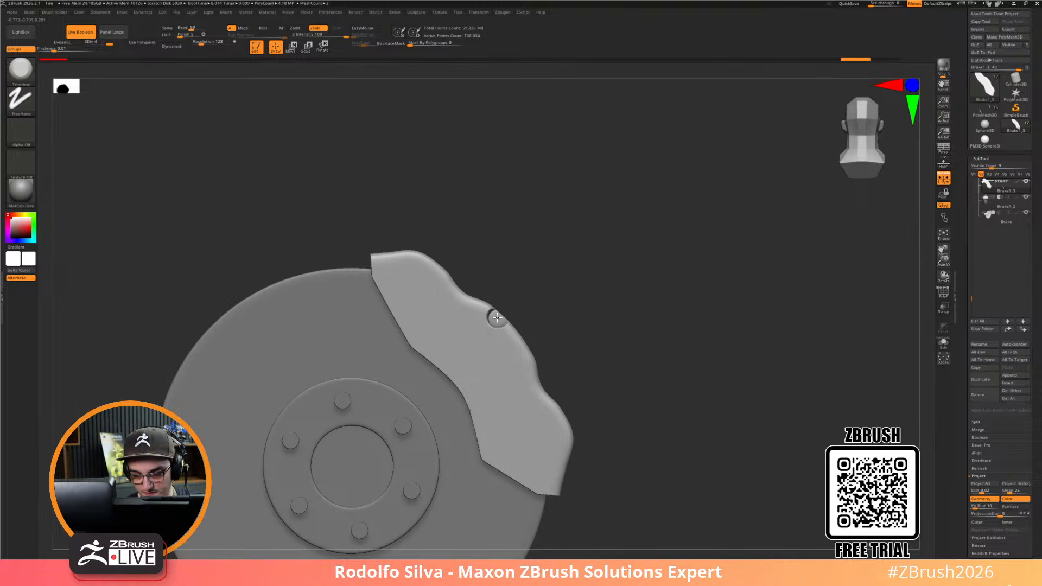
left_click_drag(707, 374, 723, 425)
key("ctrl+z")
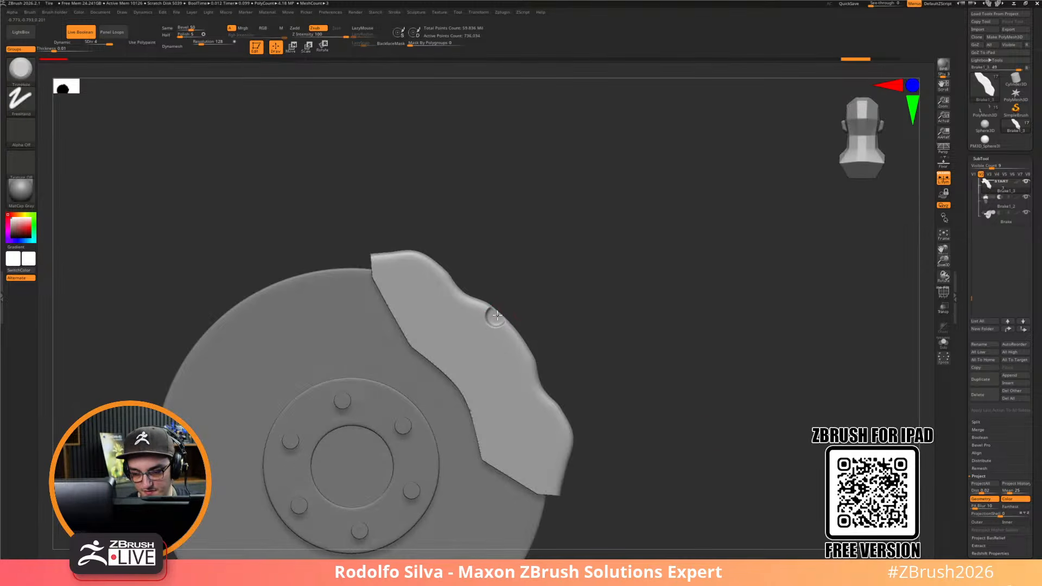
Try a second round recess farther down the caliper's outer edge, stepping back and forth through the stroke history
left_click_drag(540, 309, 684, 448)
left_click(518, 361)
key("ctrl+z")
key("ctrl+z")
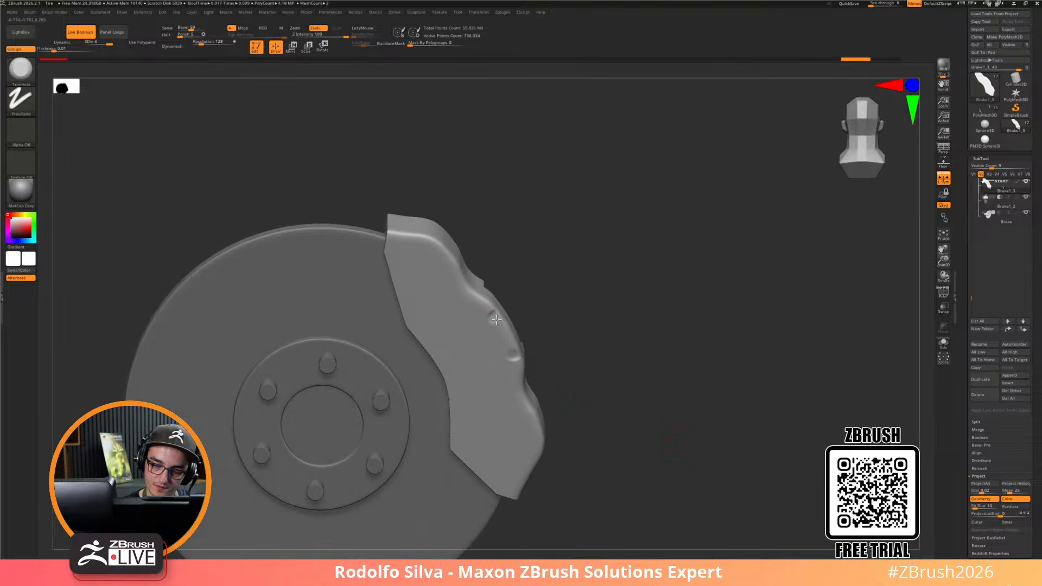
key("ctrl+z")
key("ctrl+z")
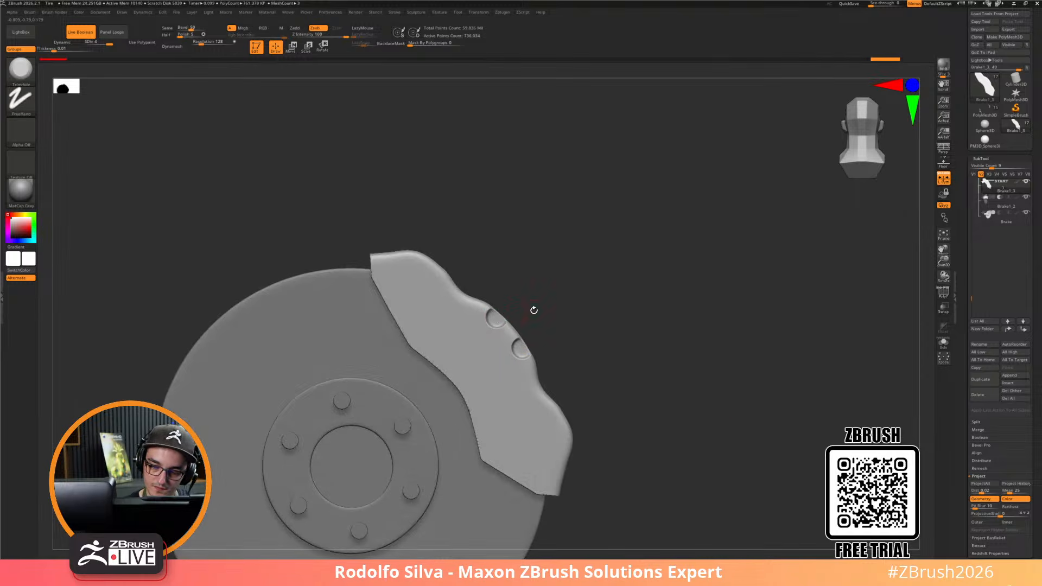
key("ctrl+shift+z")
key("ctrl+shift+z")
mouse_move(671, 428)
left_mouse_down()
mouse_move(712, 437)
mouse_move(640, 432)
mouse_move(678, 435)
mouse_move(684, 424)
left_mouse_up()
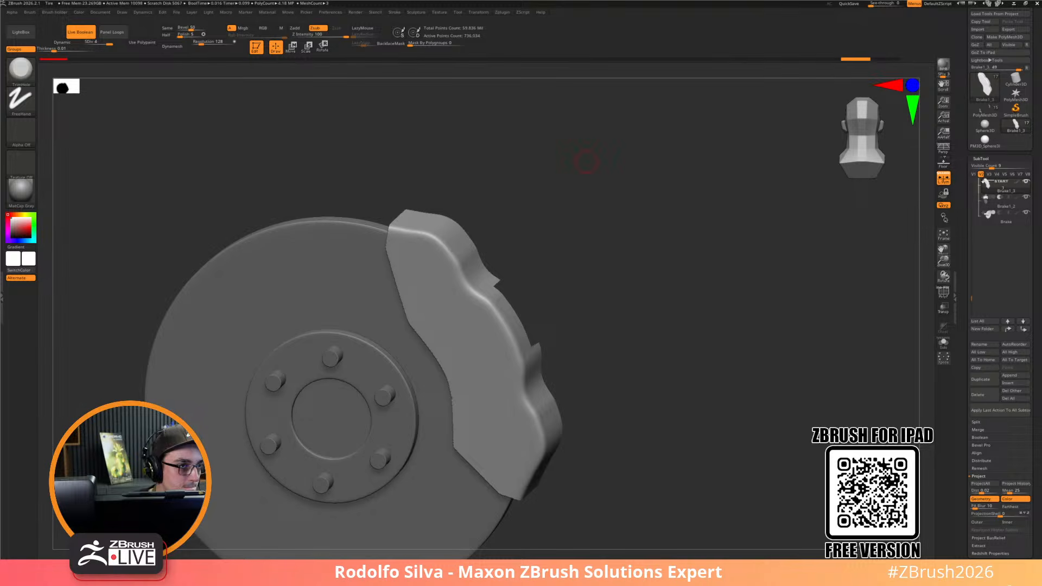
Select the Brake1_2 subtool and duplicate its rectangular cutting block farther down the caliper's outer edge
left_click_drag(586, 161, 630, 358)
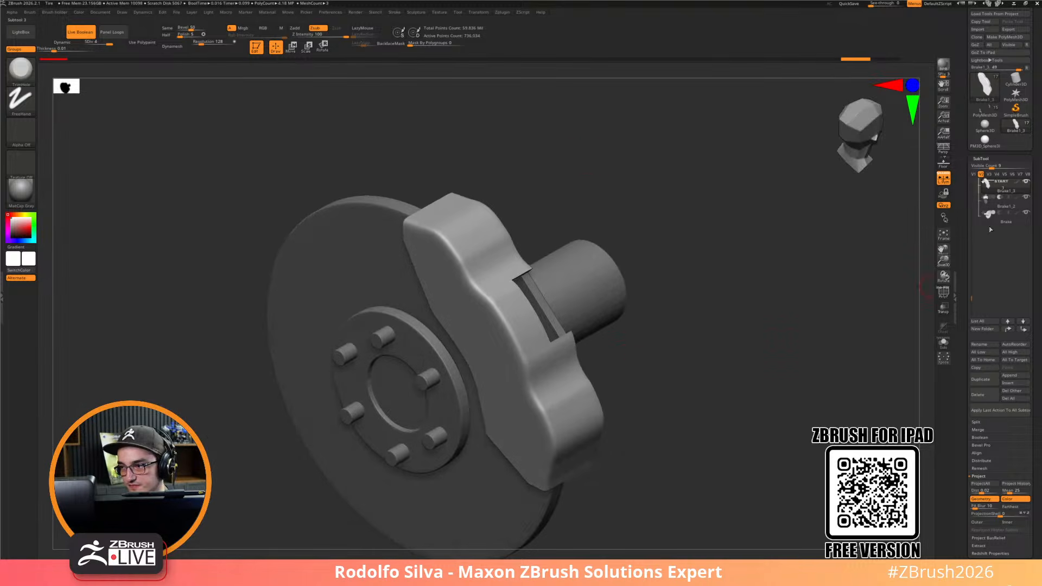
mouse_move(1006, 219)
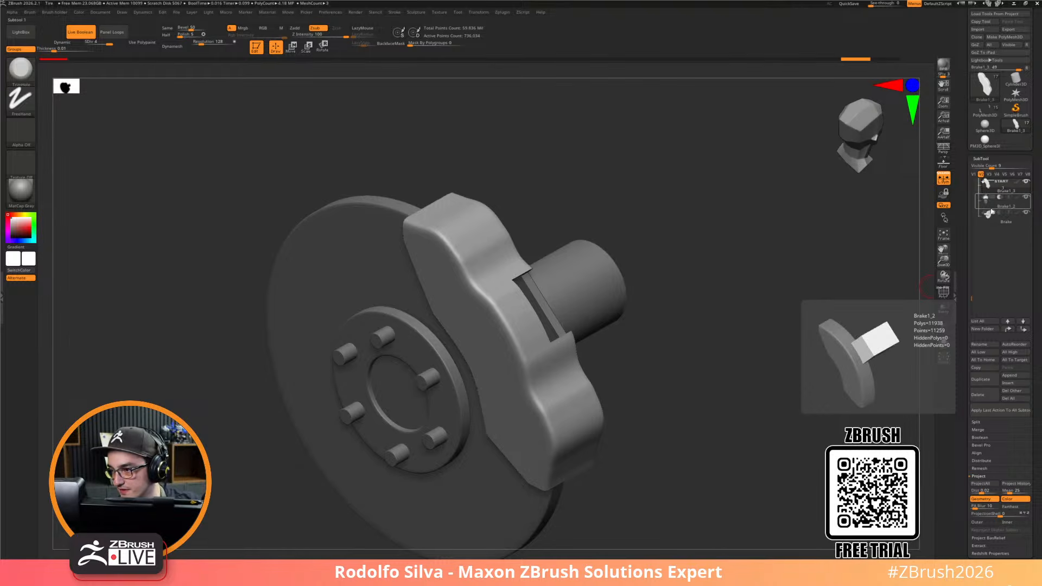
left_click(987, 210)
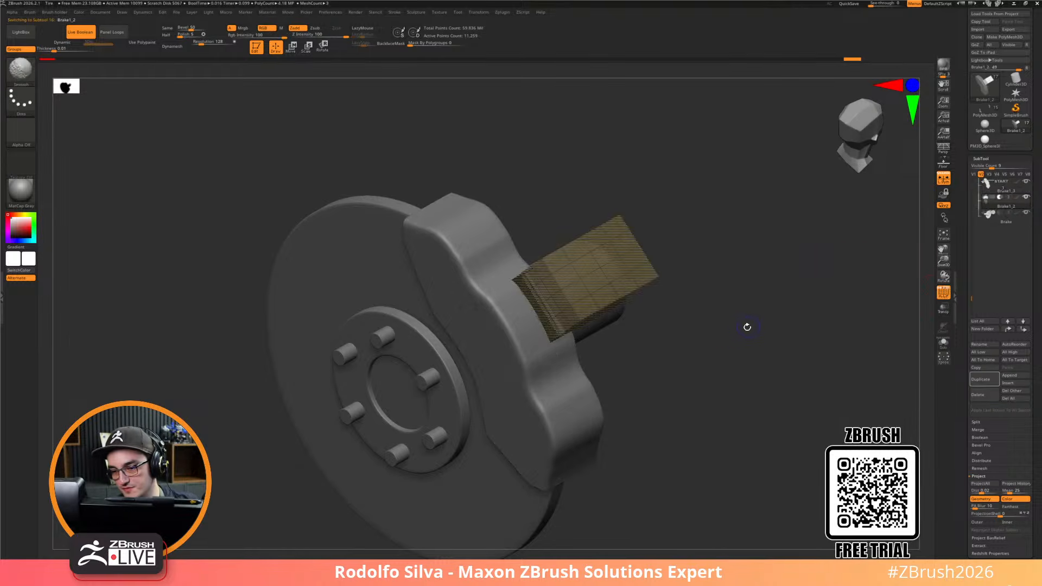
left_click_drag(724, 339, 730, 328)
key("w")
left_click_drag(594, 322, 576, 304)
mouse_move(752, 335)
left_mouse_down()
mouse_move(682, 337)
mouse_move(753, 333)
mouse_move(753, 344)
left_mouse_up()
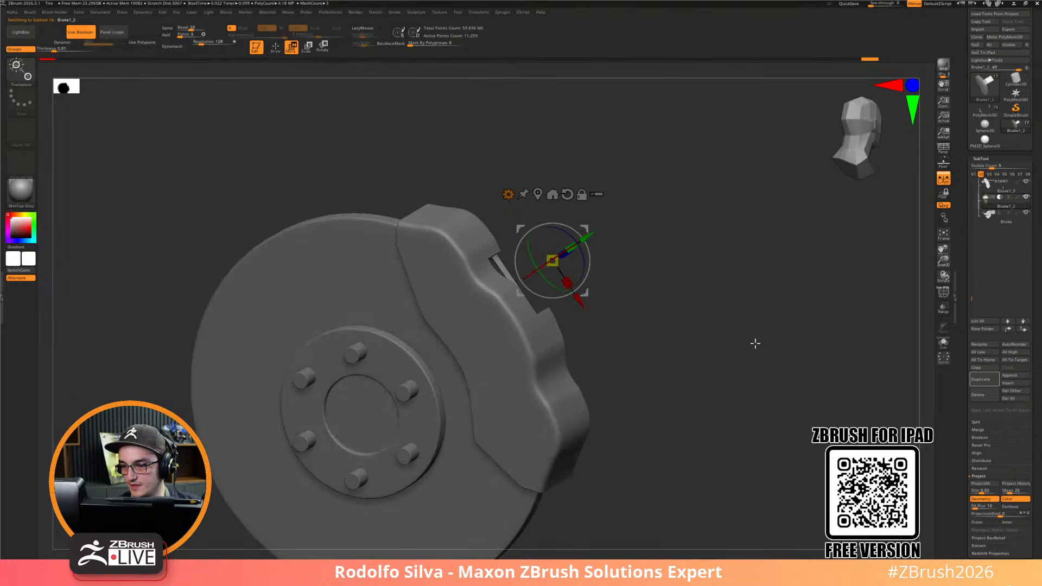
key("ctrl")
left_click_drag(585, 310, 629, 385, "ctrl")
Center the transform gizmo on the duplicated cutting block and reset the gizmo's orientation
left_click_drag(712, 376, 705, 399)
key("shift+f")
left_click_drag(771, 406, 808, 390)
left_click_drag(672, 326, 682, 335, "ctrl")
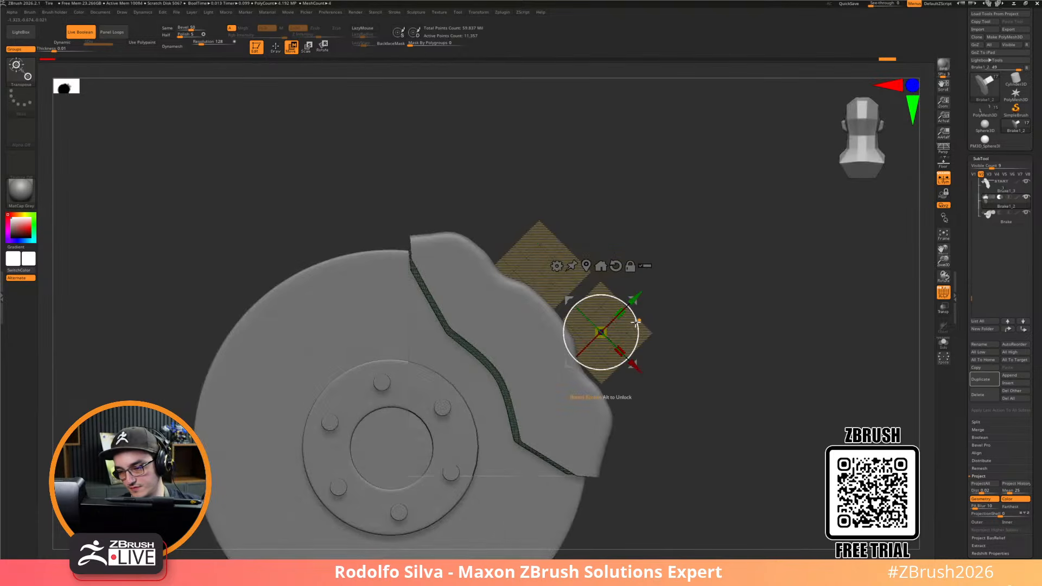
left_click(586, 266)
left_click_drag(576, 316, 581, 322)
mouse_move(750, 320)
left_mouse_down()
mouse_move(732, 322)
mouse_move(737, 307)
mouse_move(768, 314)
left_mouse_up()
left_click(651, 340, "alt")
left_click(642, 268, "alt")
left_click(613, 268, "alt")
Try adjusting the duplicated block's angle and position against the caliper's outer edge
left_click_drag(622, 291, 586, 306)
left_click_drag(770, 302, 793, 272)
key("shift+f")
key("shift+f")
left_click_drag(598, 320, 638, 298)
left_click_drag(575, 294, 584, 285)
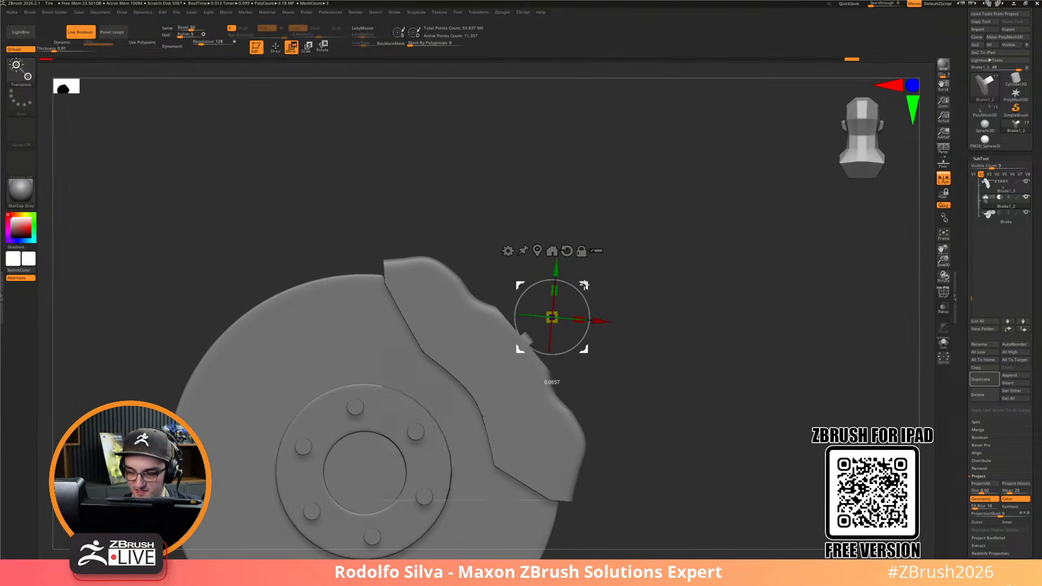
left_click_drag(690, 304, 654, 321)
key("ctrl+z")
key("ctrl+z")
key("ctrl+z")
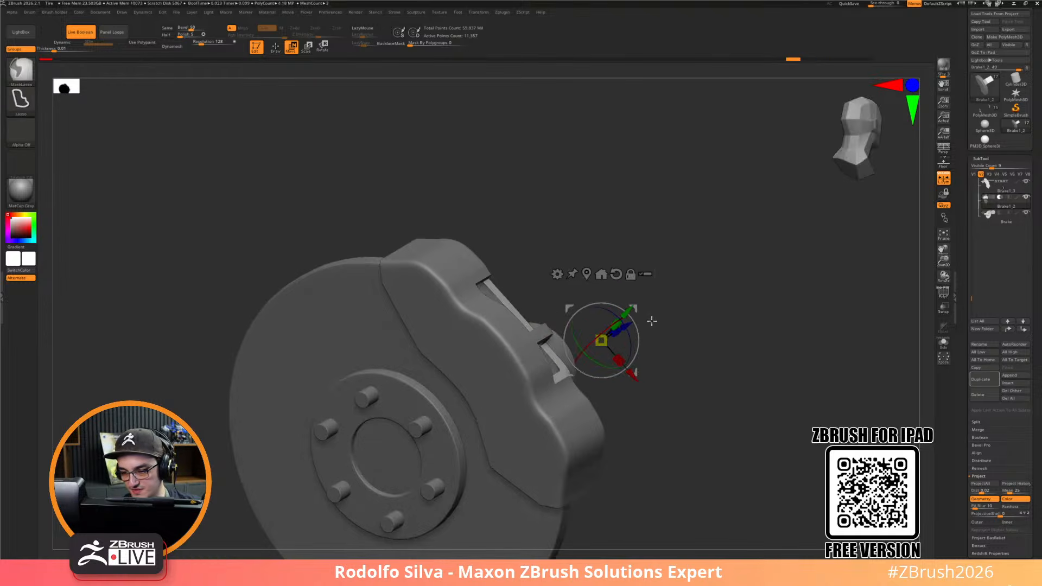
Step back to the single rectangular cutting block and retry duplicating it along the caliper's outer edge
key("ctrl+z")
key("ctrl+z")
key("ctrl+z")
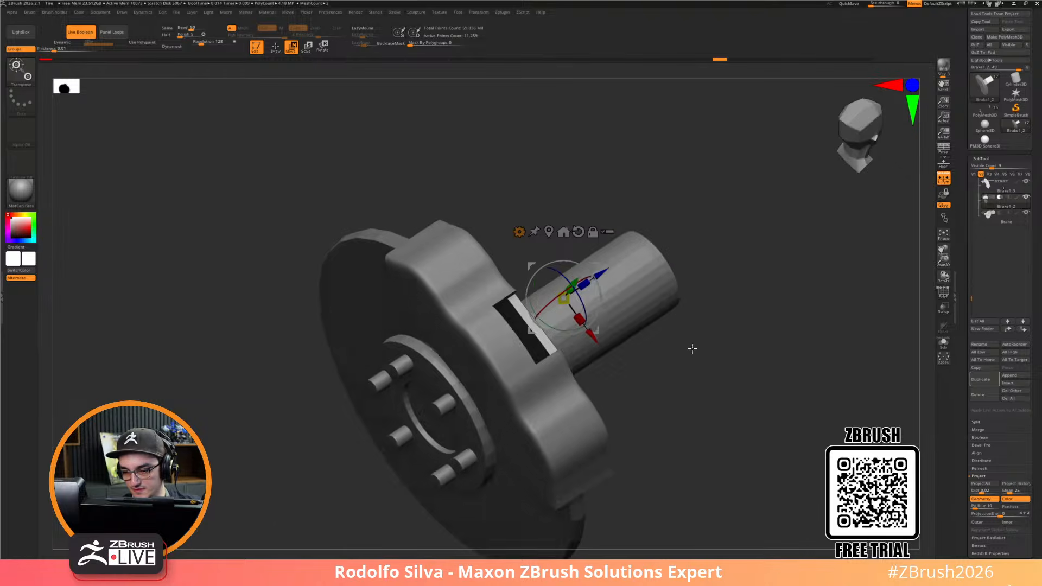
left_click_drag(599, 304, 574, 305, "shift")
mouse_move(697, 352)
left_mouse_down()
mouse_move(659, 360)
mouse_move(644, 377)
mouse_move(667, 379)
mouse_move(632, 353)
mouse_move(592, 375)
left_mouse_up()
mouse_move(557, 343)
left_mouse_down()
mouse_move(566, 292)
mouse_move(559, 367)
left_mouse_up()
mouse_move(760, 304)
left_mouse_down()
mouse_move(818, 306)
mouse_move(806, 305)
left_mouse_up()
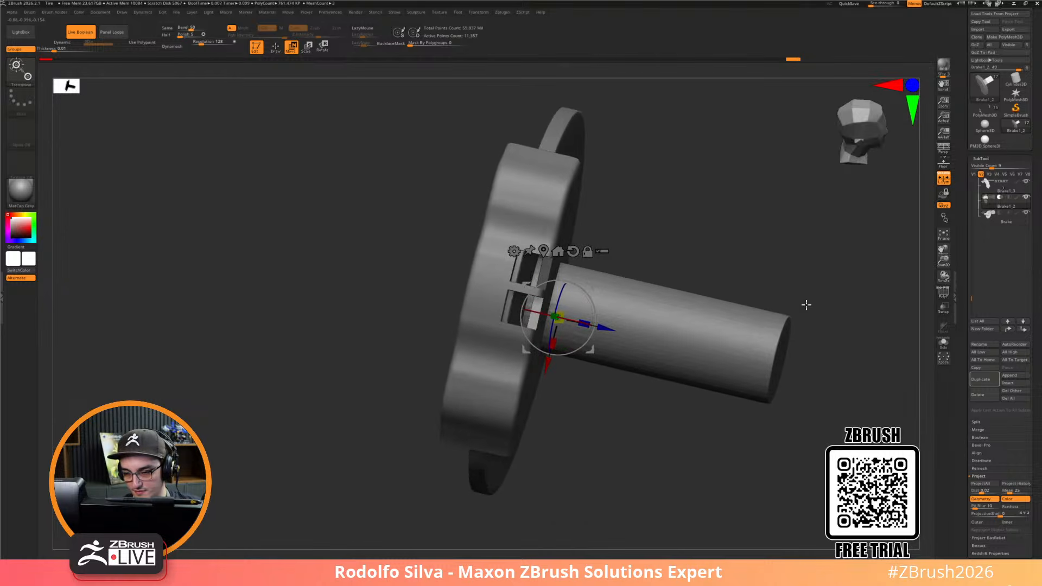
Try repositioning and tilting the duplicated block so its cut follows the slope of the caliper's outer edge
left_click_drag(545, 290, 560, 236)
left_click_drag(594, 277, 544, 295)
left_click_drag(348, 420, 396, 420, "shift")
left_click_drag(669, 353, 657, 374, "shift")
left_click_drag(537, 223, 545, 218)
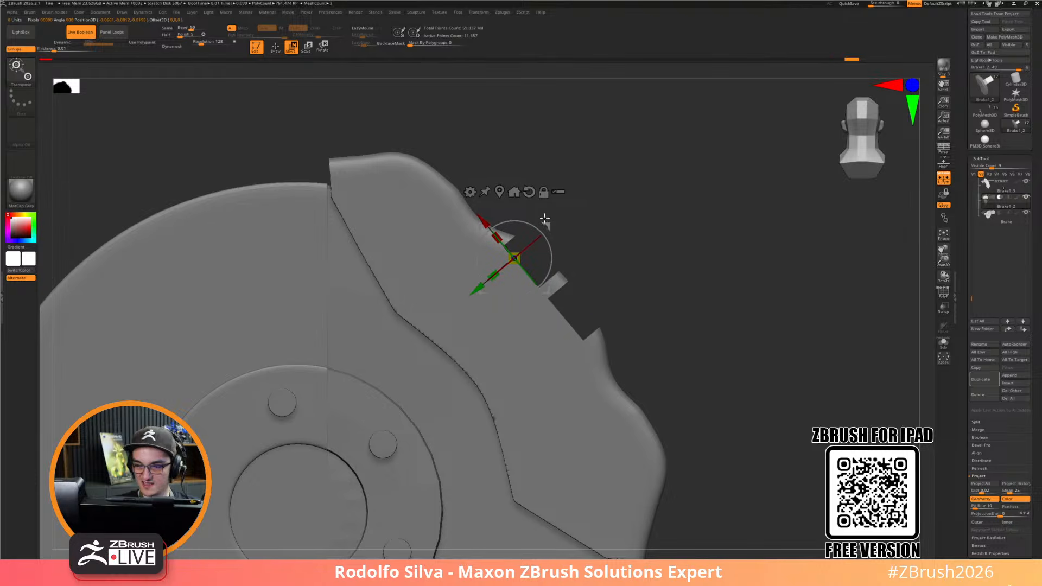
left_click_drag(716, 348, 719, 348, "alt")
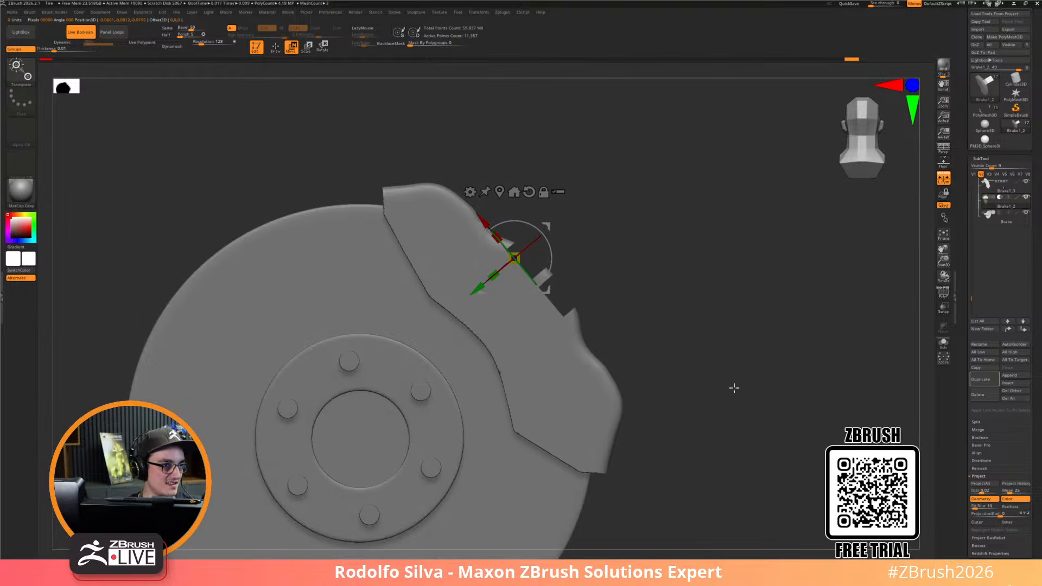
left_click_drag(733, 386, 920, 324)
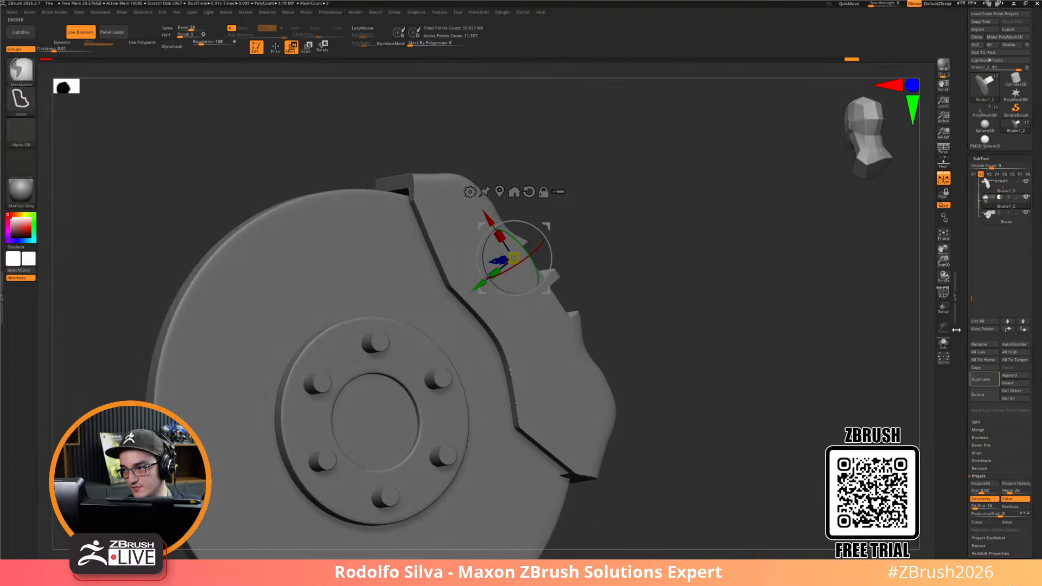
Show the wireframe and undo the rectangular block edits back to the earlier round cylinder cutter
key("shift+f")
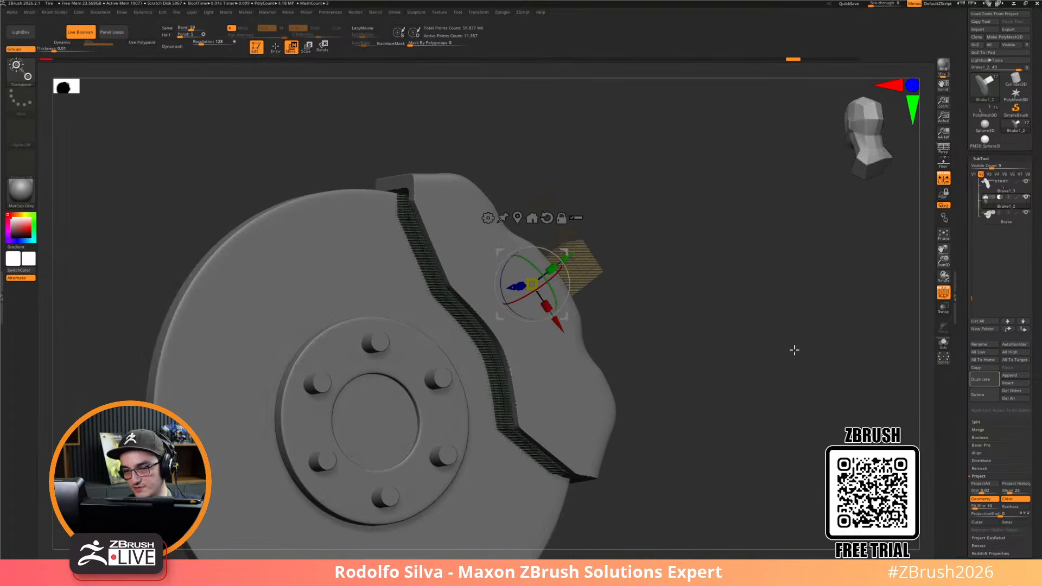
key("ctrl+z")
key("ctrl+z")
key("ctrl+z")
key("ctrl+z")
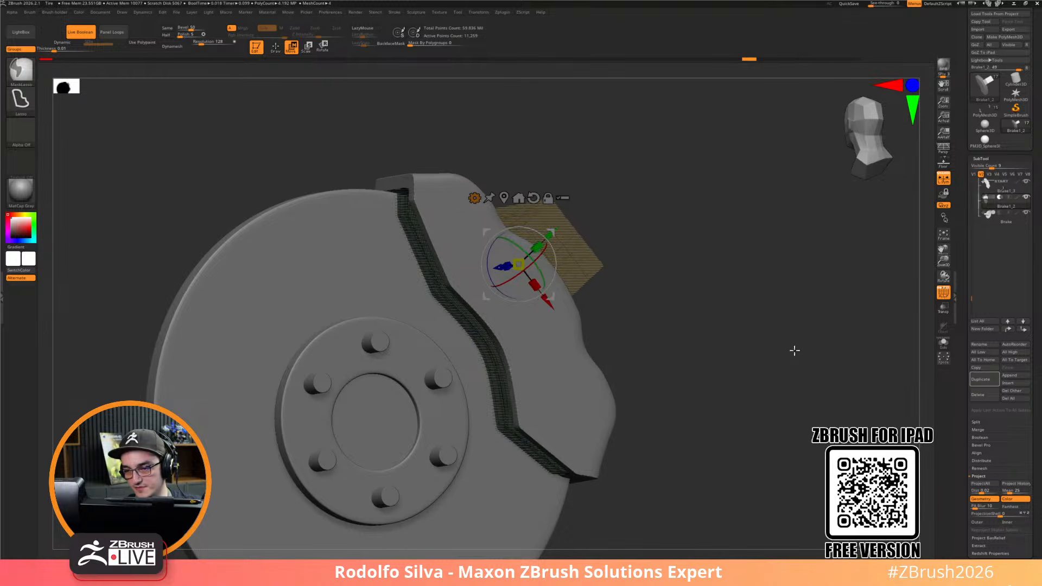
key("ctrl+z")
key("ctrl+z")
key("ctrl+z")
key("ctrl+z")
key("ctrl+z")
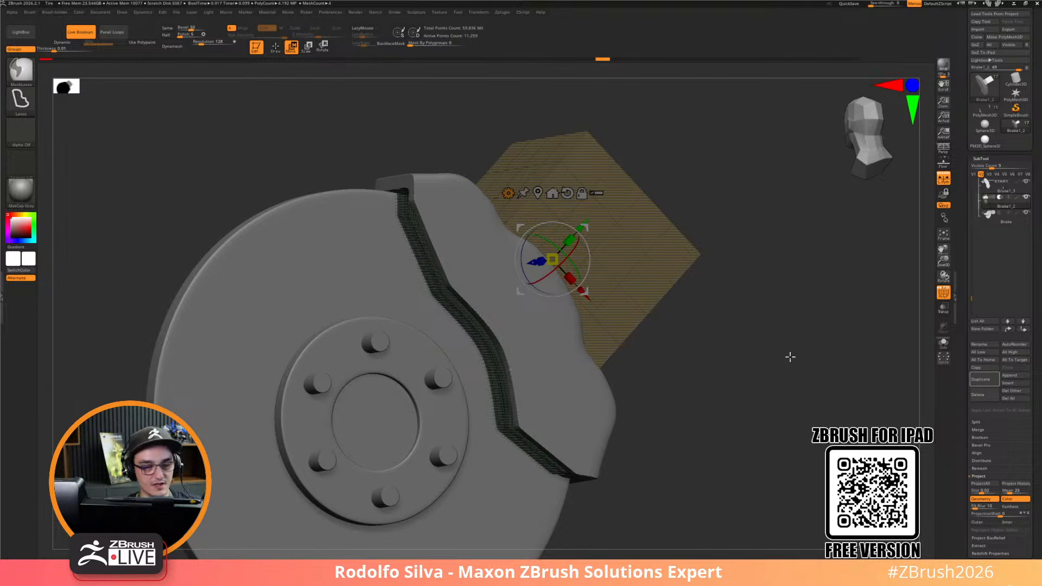
key("ctrl+z")
key("ctrl+z")
key("ctrl+z")
key("ctrl+z")
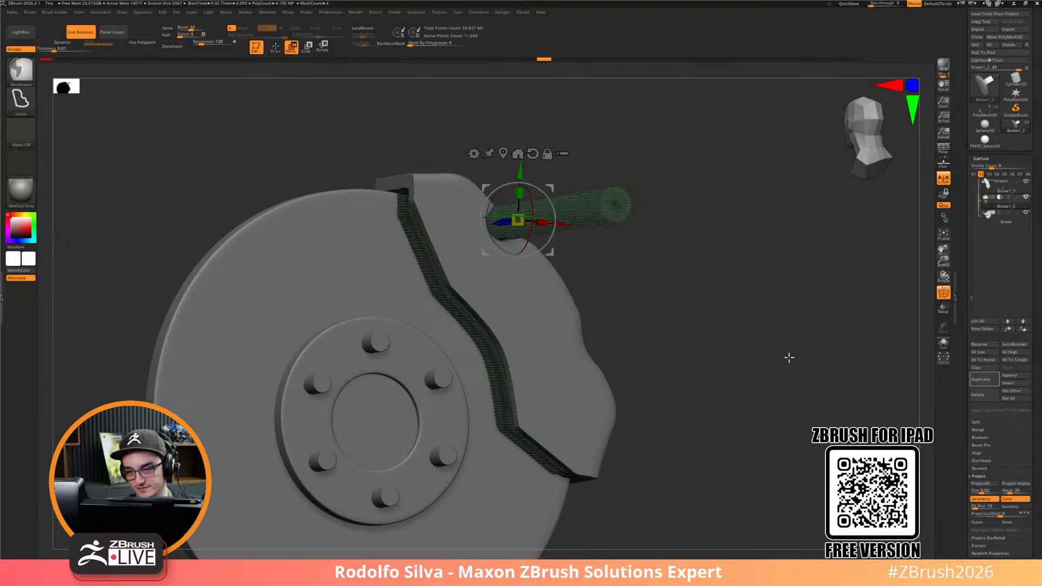
key("ctrl+z")
key("ctrl+z")
key("ctrl+z")
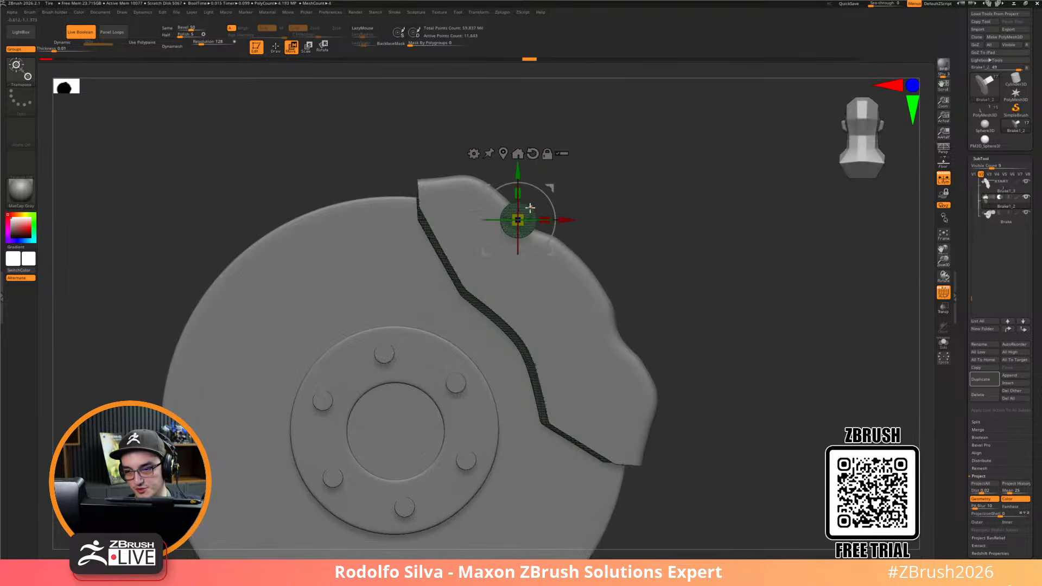
Hide the wireframe, then move and enlarge the cylinder cutter to make a wide round recess in the caliper's upper outer edge
left_click_drag(598, 231, 562, 205)
key("shift+f")
left_click_drag(271, 419, 287, 393, "shift")
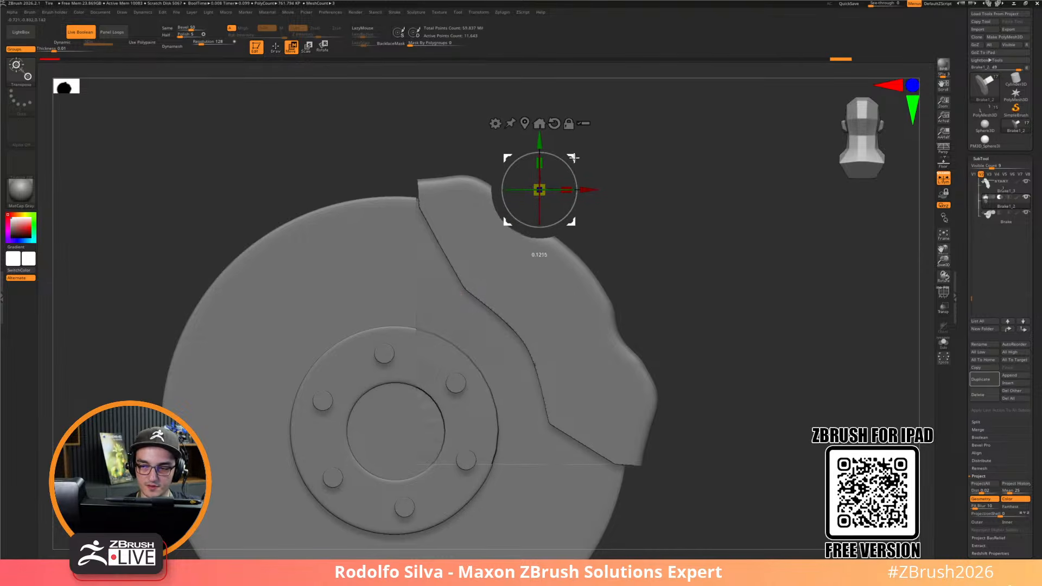
left_click_drag(577, 155, 581, 157)
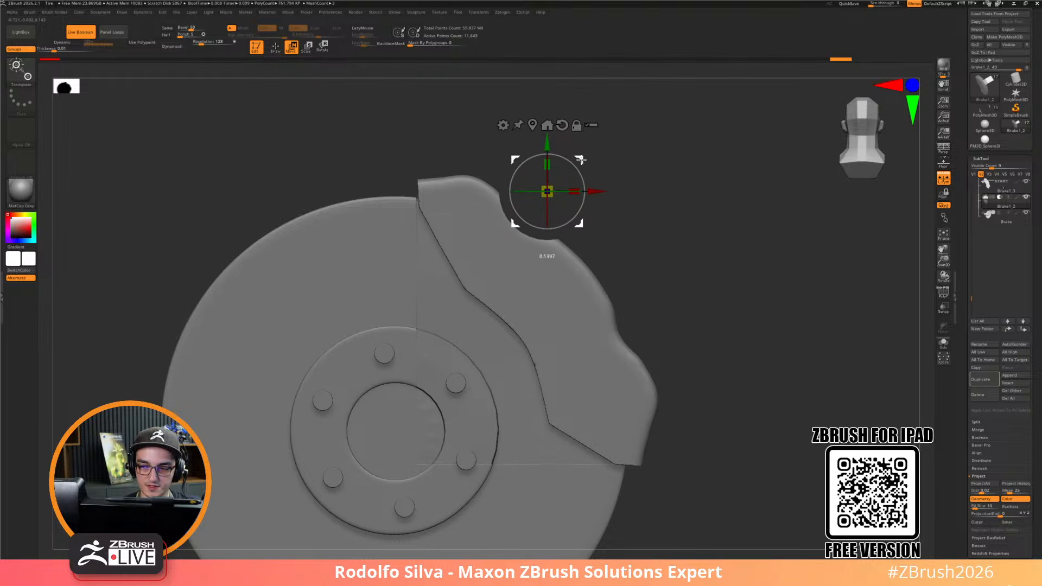
left_click_drag(716, 307, 731, 340)
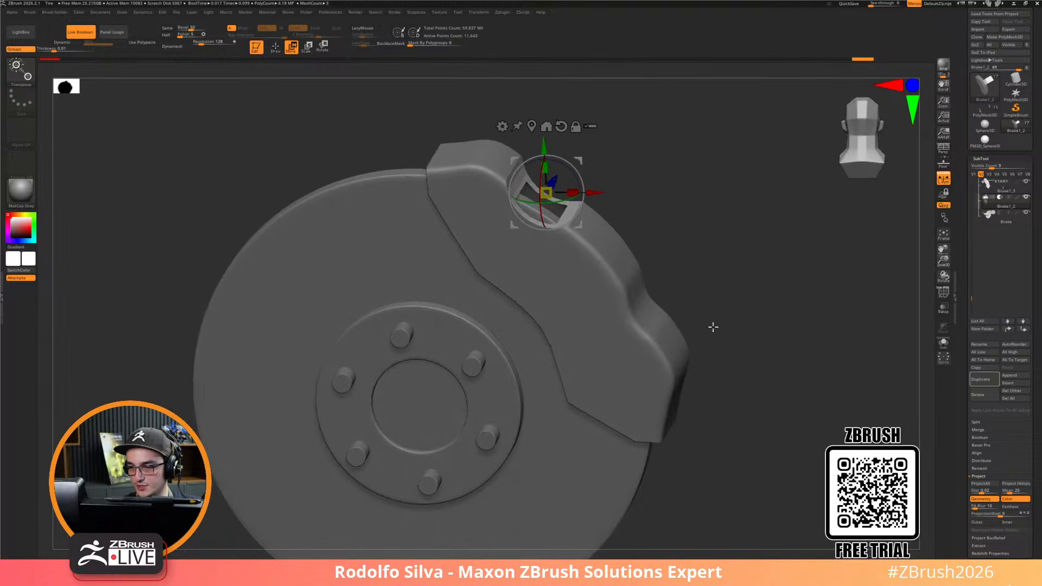
Duplicate the cylinder cutter farther down the caliper's outer edge, resize it for a second recess, and enable dynamic subdivision
left_click_drag(592, 194, 705, 219, "ctrl")
left_click_drag(731, 172, 693, 265)
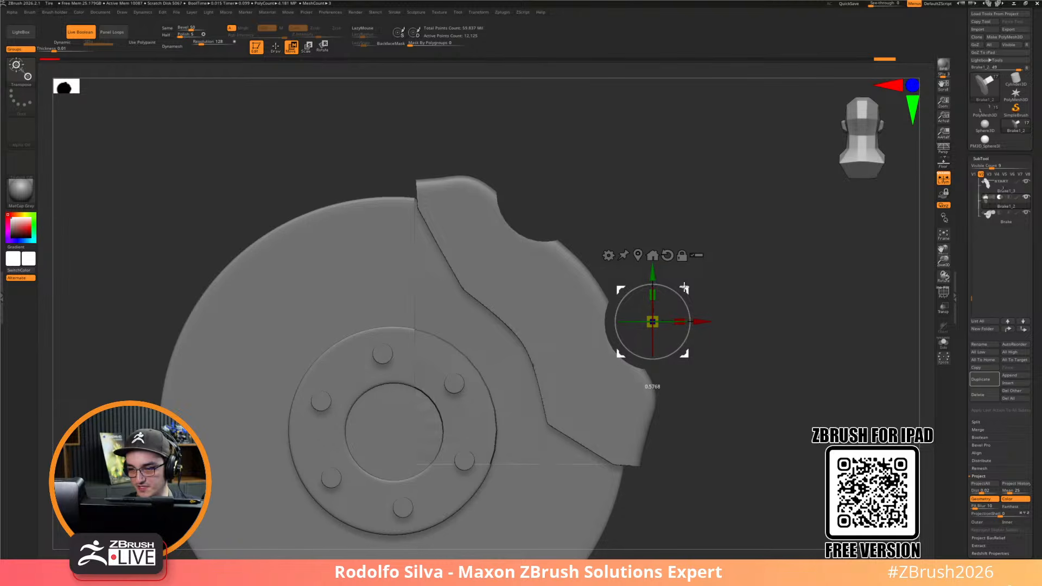
left_click_drag(685, 287, 820, 377)
key("d")
left_click_drag(687, 297, 817, 313)
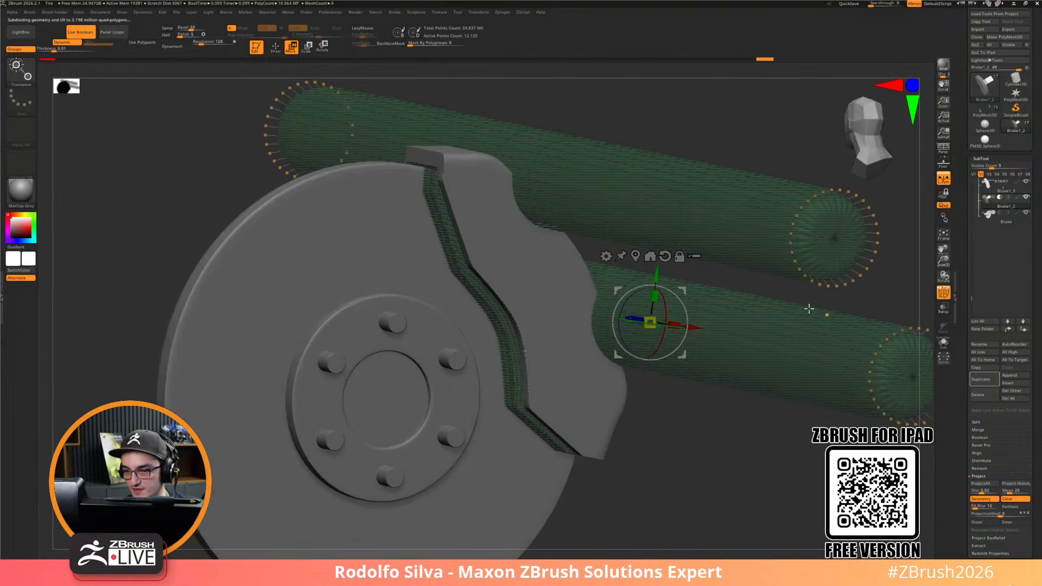
Hide the two cylinder cutters in Brake1_2 and split the hidden parts into their own subtool
key("q")
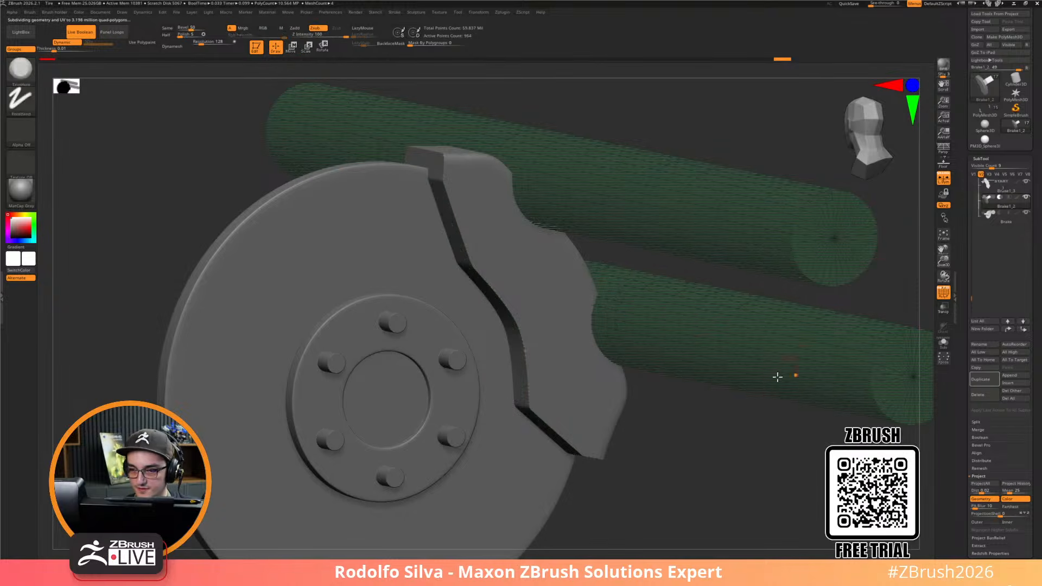
left_click_drag(763, 431, 751, 454, "ctrl+shift")
key("space")
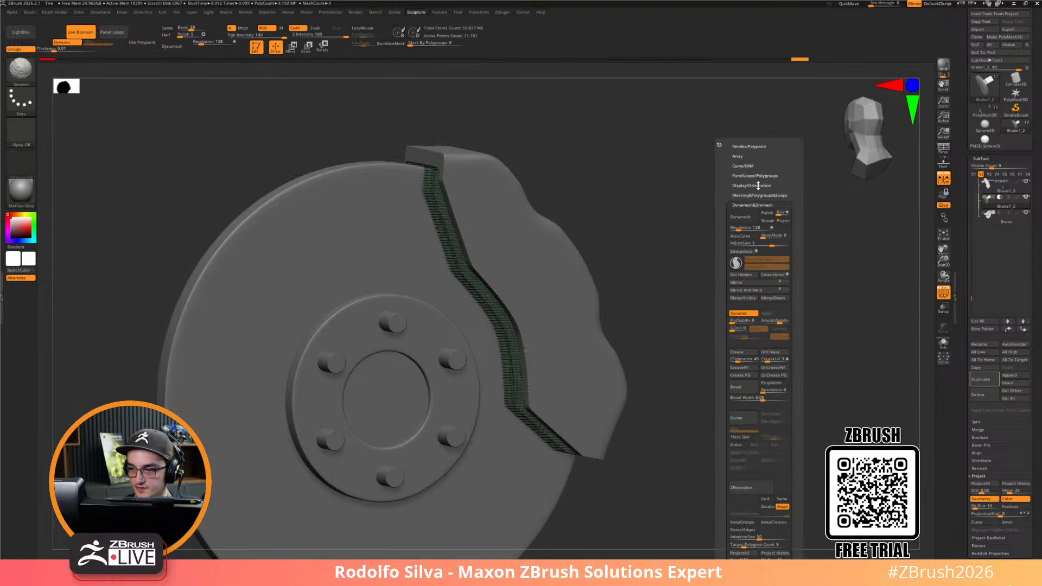
left_click(772, 195)
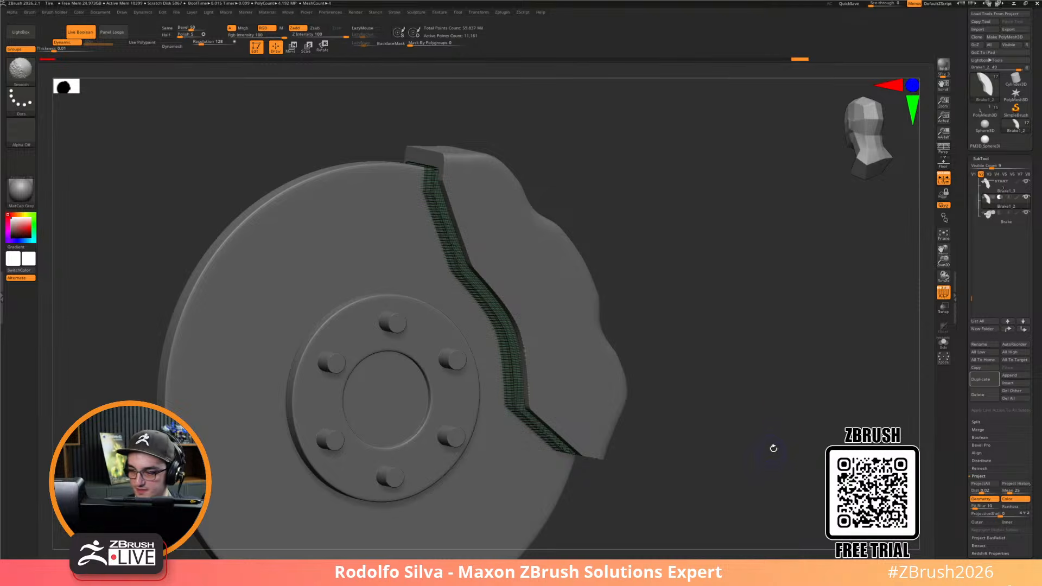
key("space")
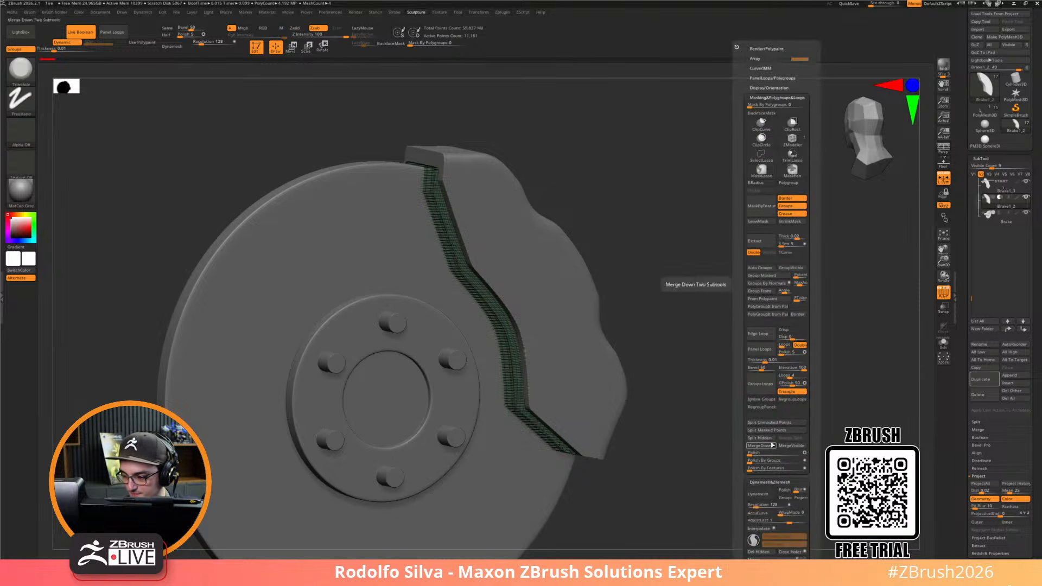
left_click(761, 438)
Scale the Brake1_2 subtool slightly about the disc's centre to adjust the wall left inside the two round recesses
left_click_drag(668, 407, 725, 443)
key("w")
left_click_drag(657, 414, 726, 370, "alt")
left_click(521, 228, "alt")
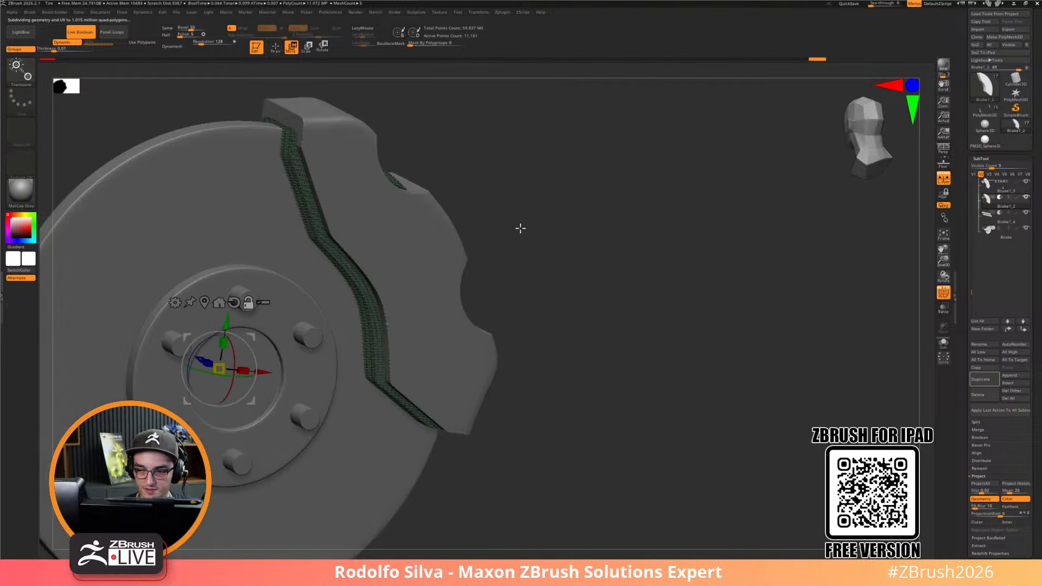
left_click_drag(221, 364, 220, 359)
left_click_drag(752, 353, 629, 344)
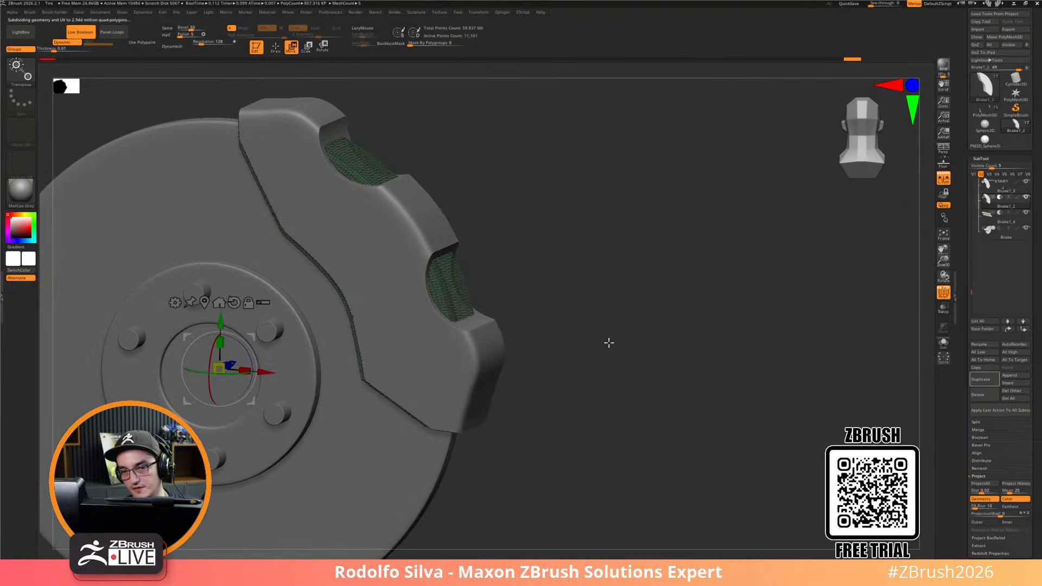
left_click_drag(223, 363, 224, 363)
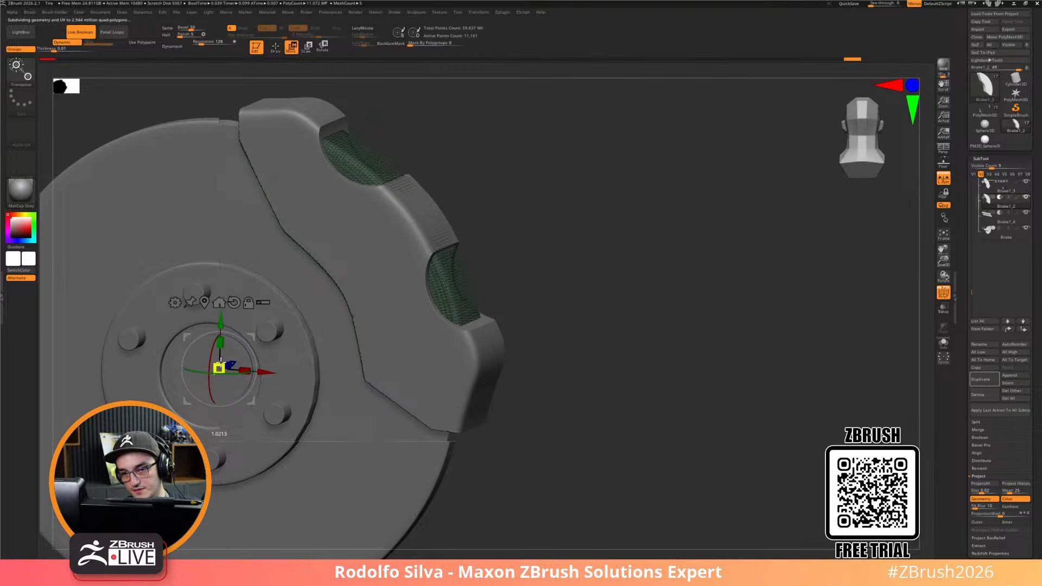
left_click_drag(568, 309, 592, 359)
left_click_drag(600, 288, 317, 161)
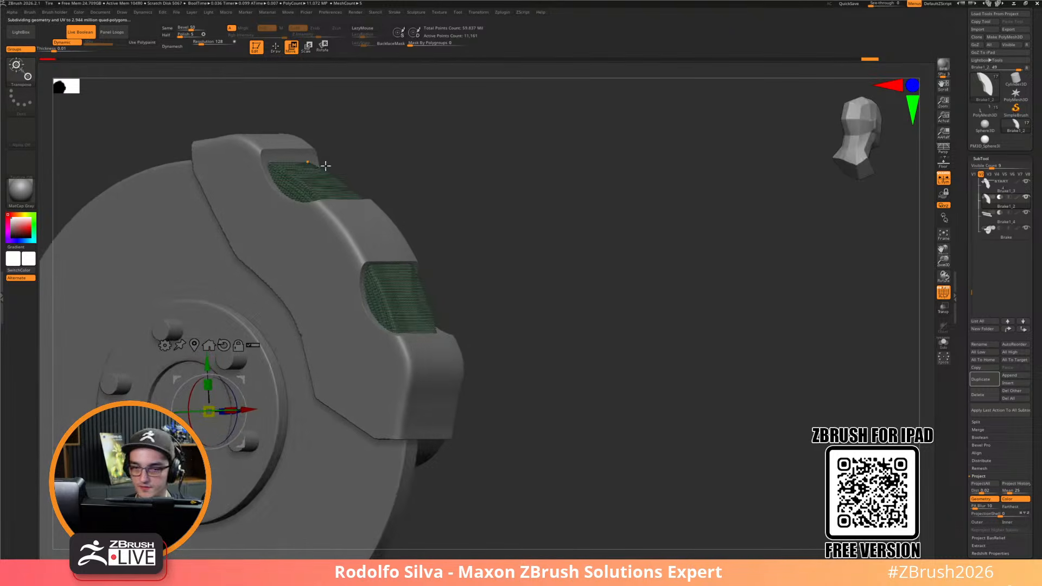
left_click_drag(508, 264, 585, 264)
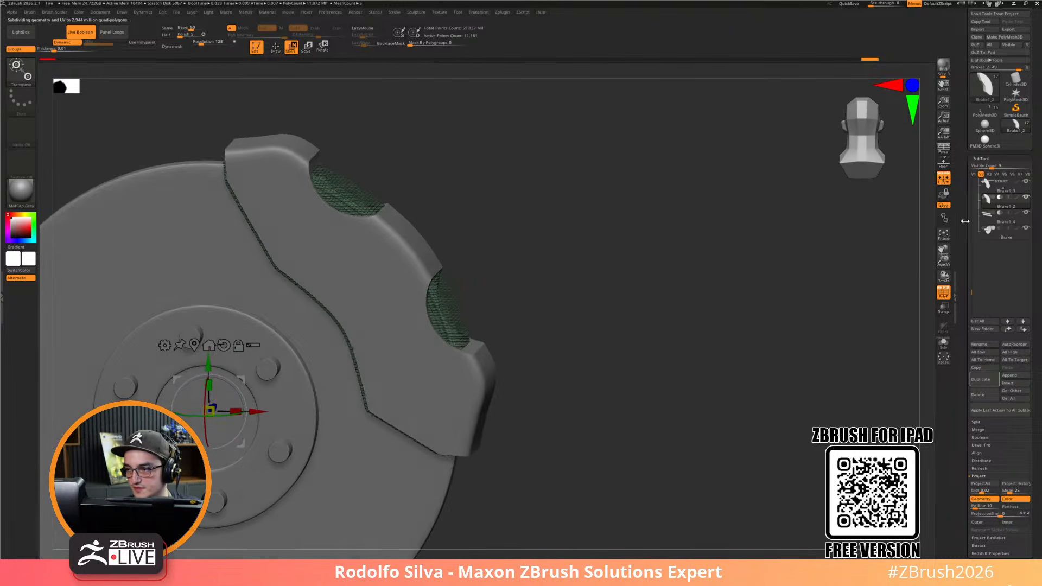
Select the Brake1_3 caliper subtool and reshape its outer edge between the two recesses with the Move Infinite Depth brush
left_click(989, 193)
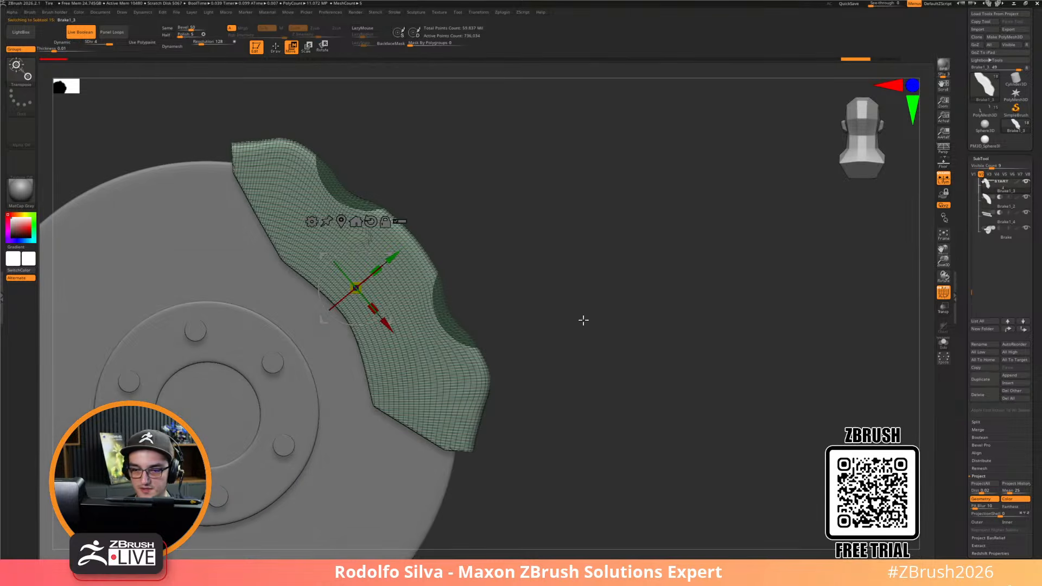
key("b")
key("m")
key("v")
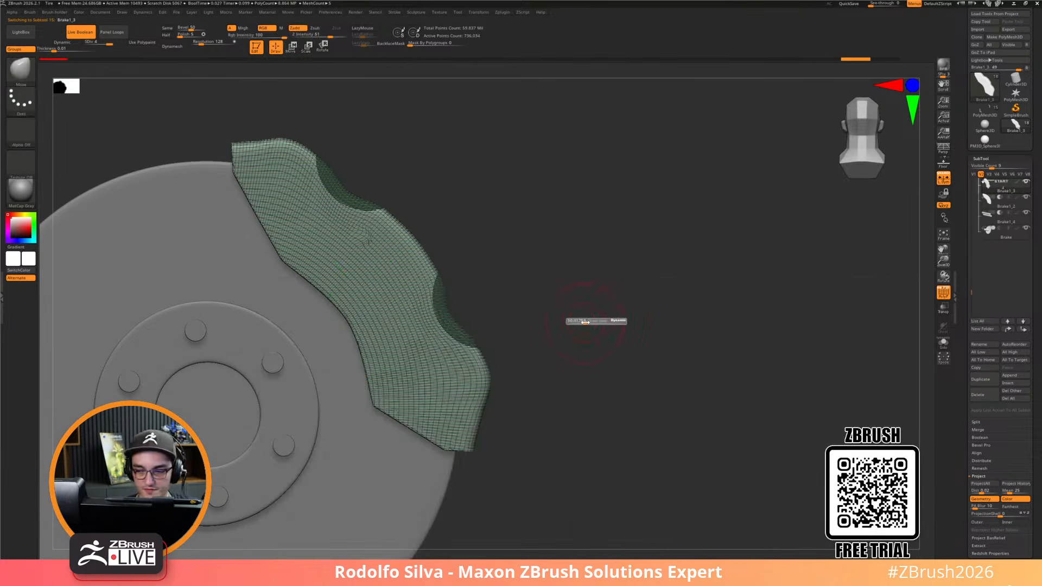
key("b")
key("m")
key("i")
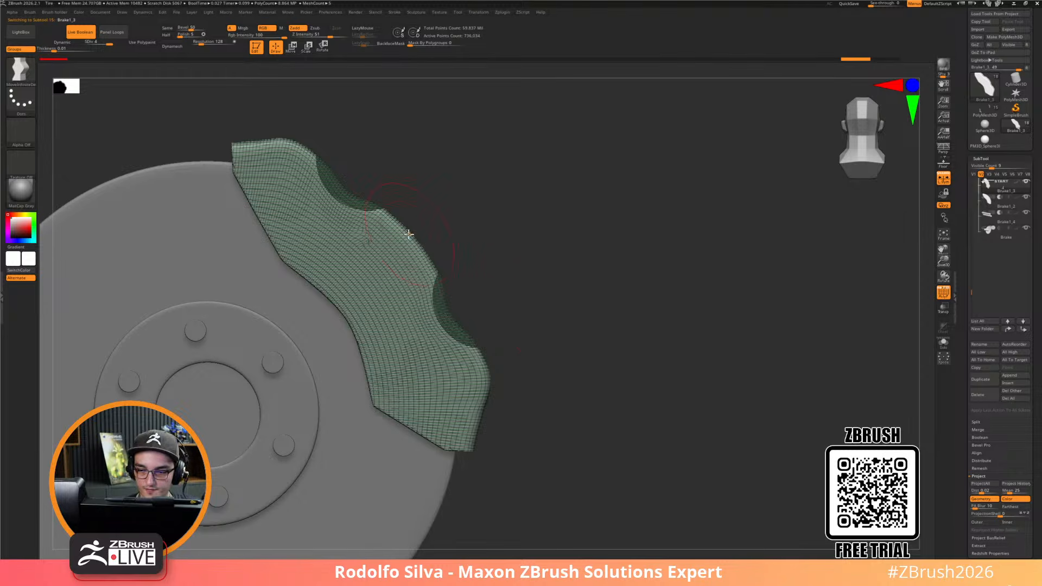
left_click_drag(403, 234, 406, 229)
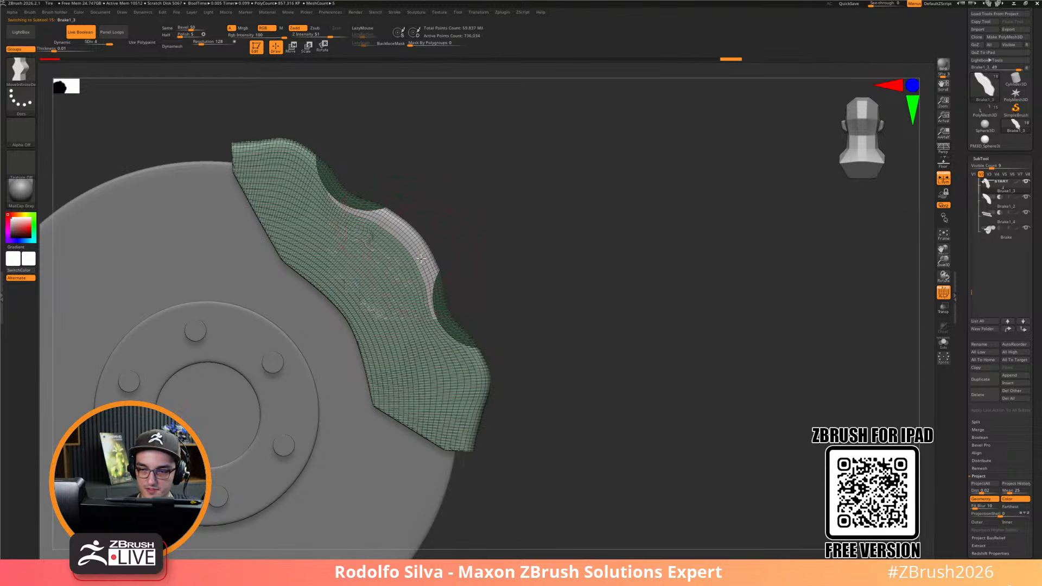
key("shift+f")
Select the Brake disc subtool, show its wireframe, and isolate the hub ring around the bolts
left_click_drag(630, 349, 573, 384)
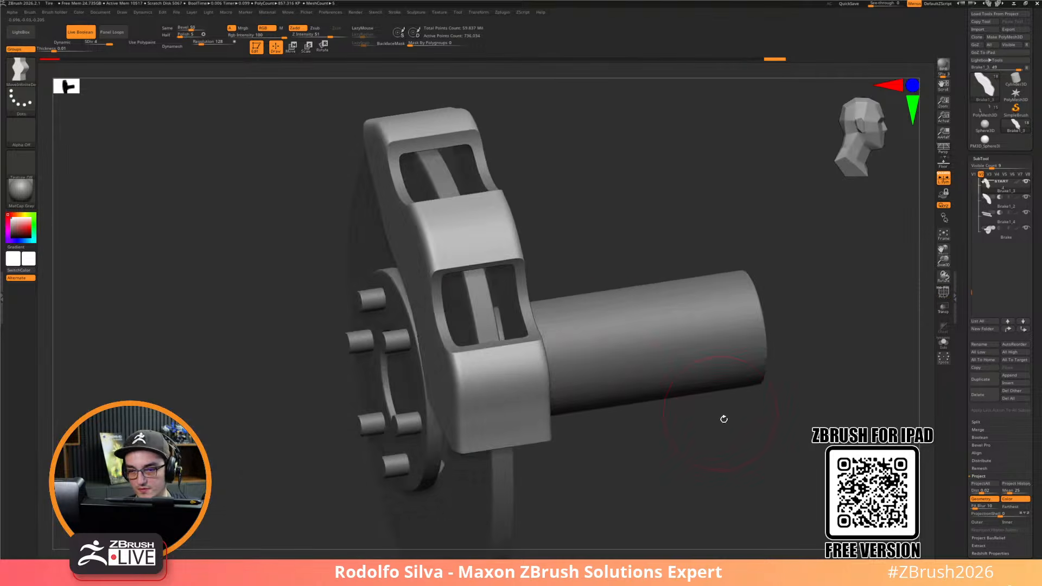
left_click_drag(717, 408, 687, 435)
left_click_drag(340, 454, 474, 423)
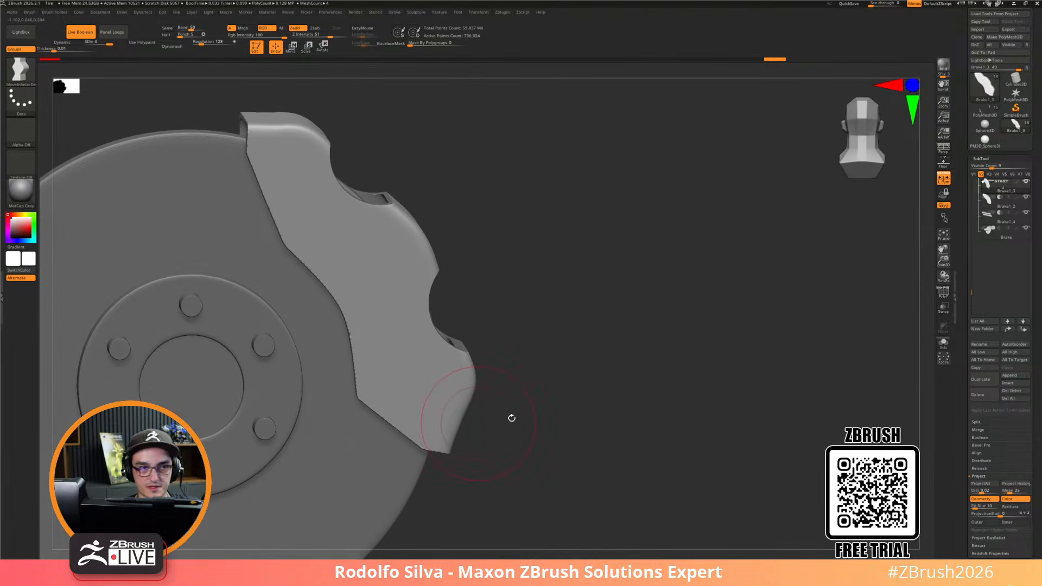
left_click_drag(673, 331, 641, 403)
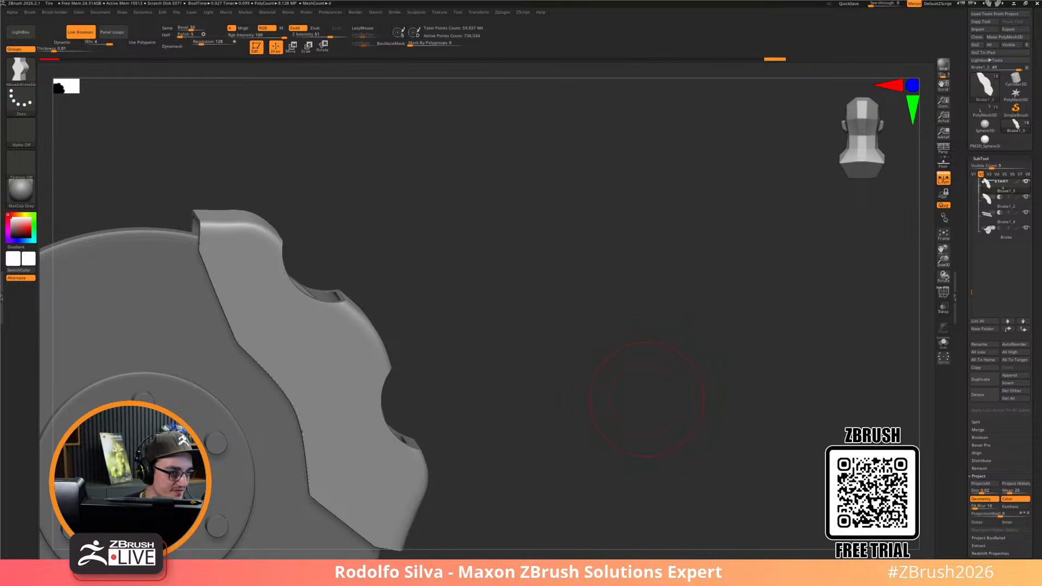
mouse_move(570, 363)
left_mouse_down()
mouse_move(639, 364)
mouse_move(618, 379)
mouse_move(552, 363)
left_mouse_up()
left_click(442, 405, "alt")
left_click_drag(724, 383, 748, 350)
key("shift+f")
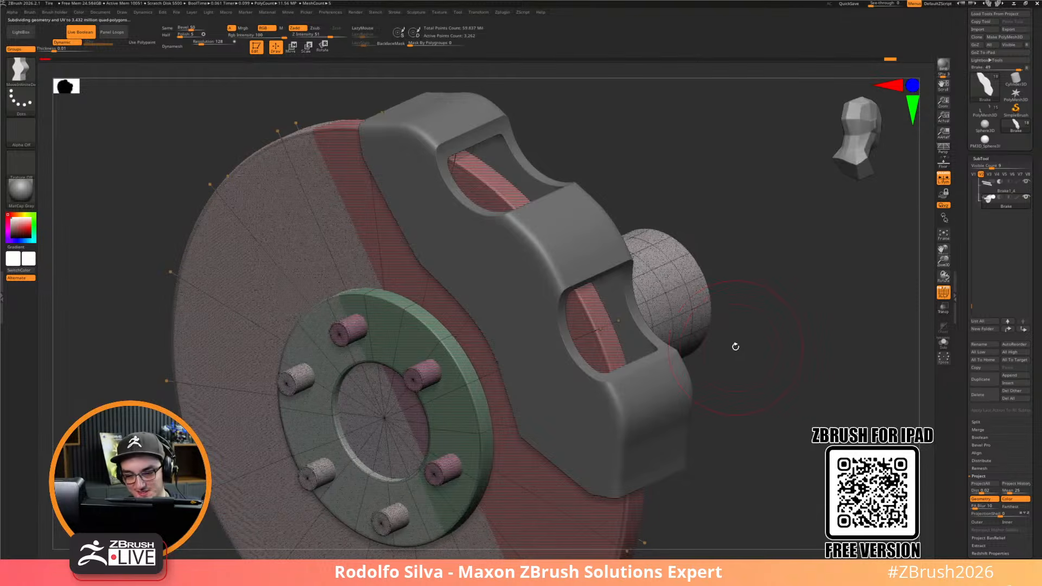
left_click(465, 384, "ctrl+shift")
Invert the visibility so the hub ring is hidden, and split the hidden ring from the Brake disc into its own subtool
key("ctrl+space")
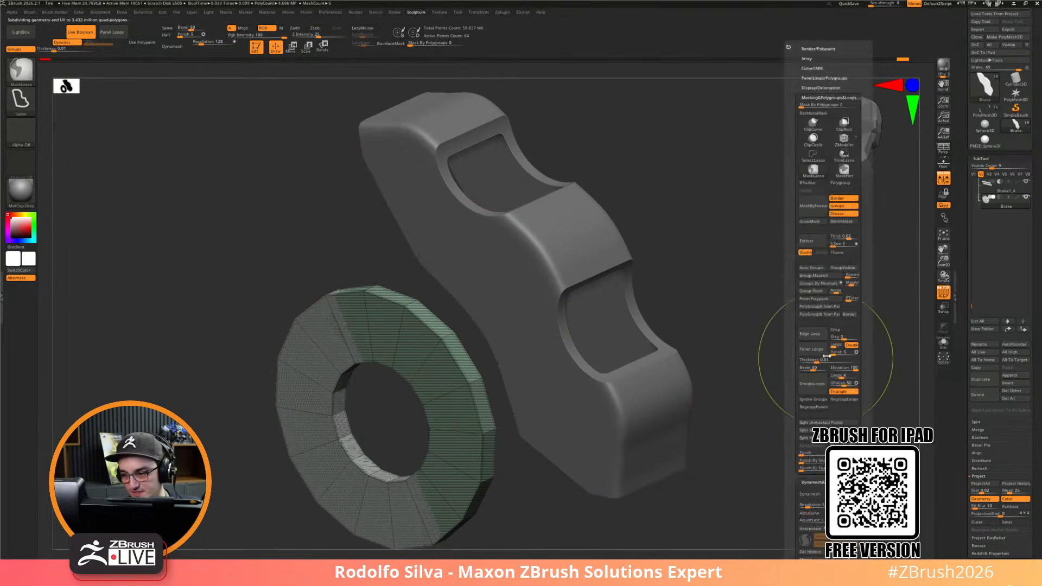
left_click(827, 97)
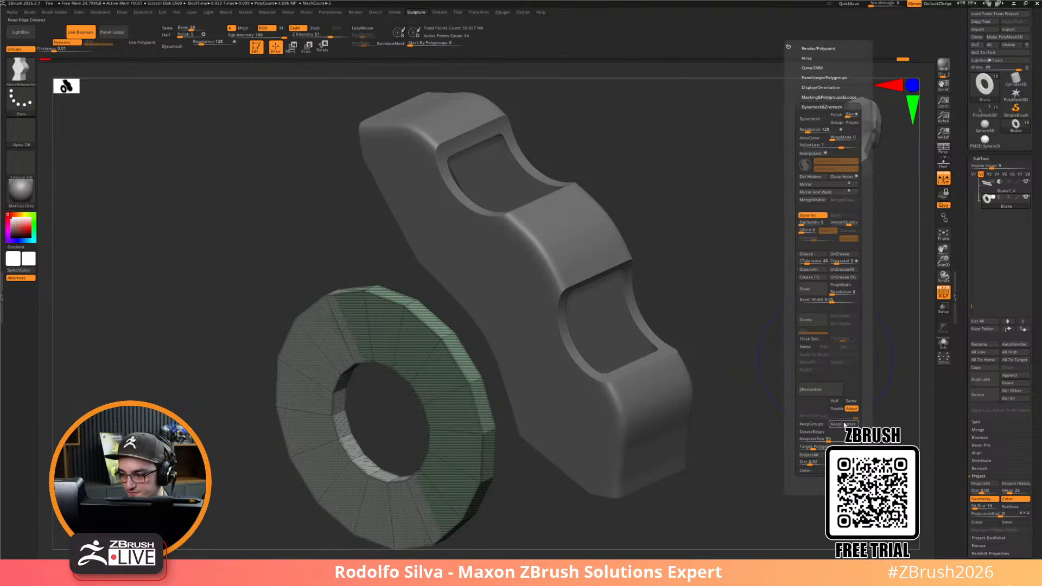
left_click(828, 97)
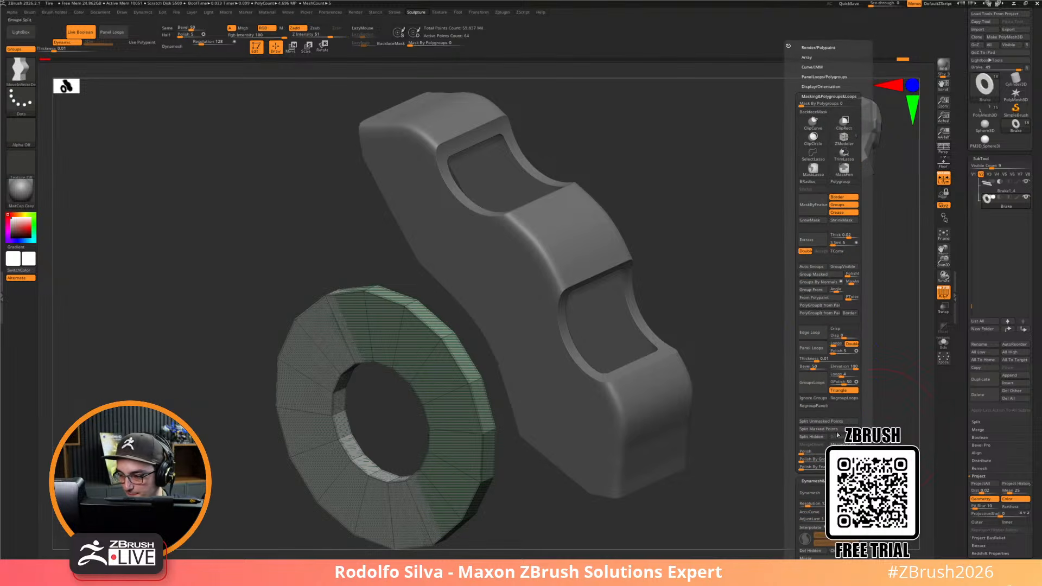
left_click(751, 486, "ctrl+shift")
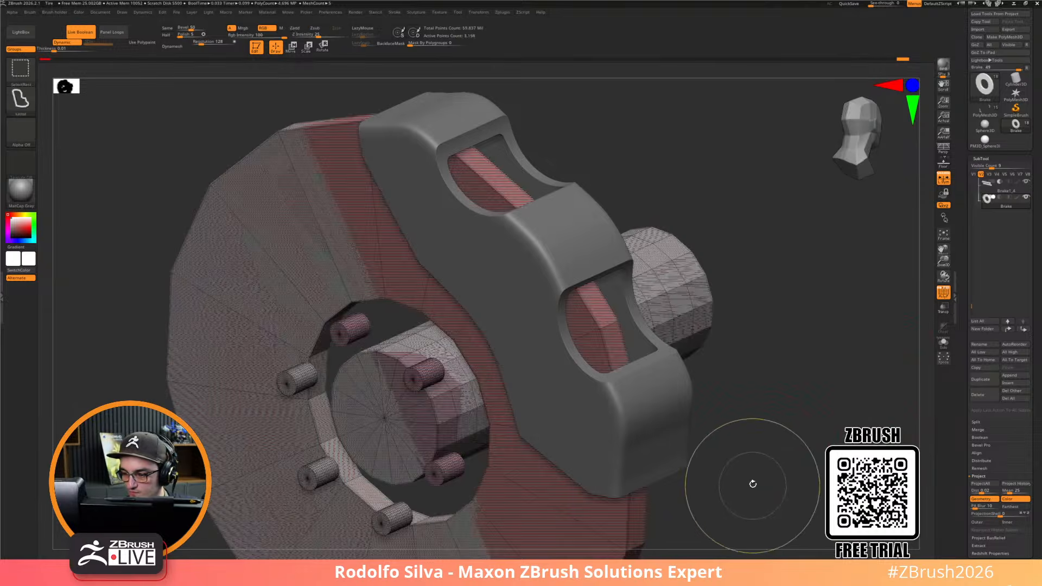
key("ctrl+space")
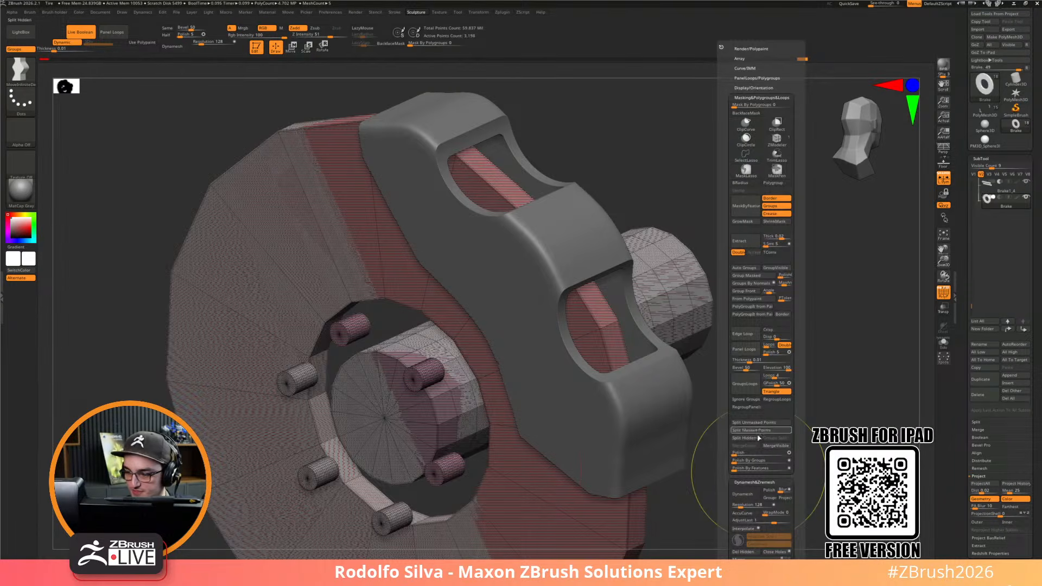
left_click(732, 437)
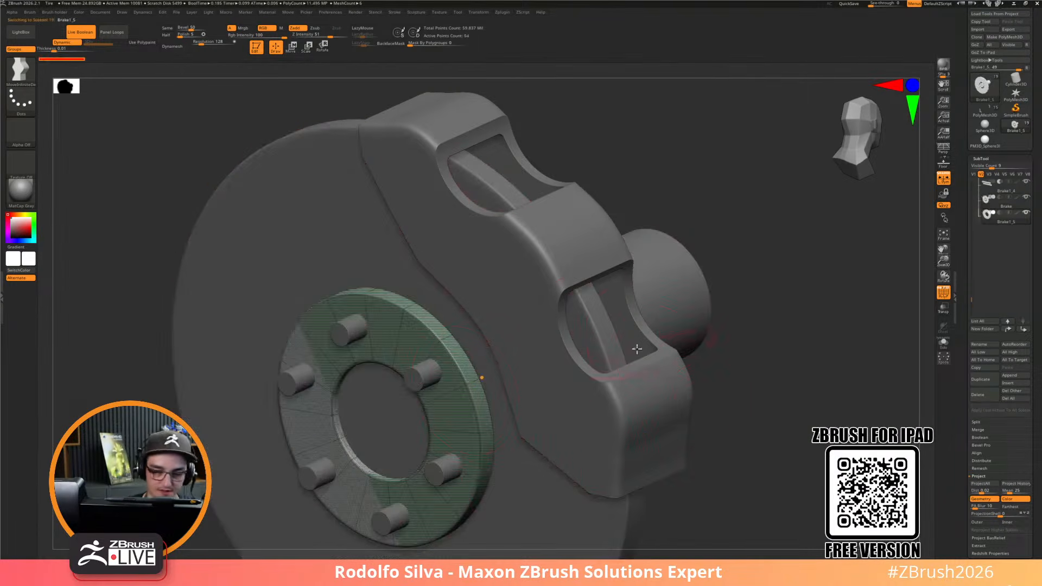
Insert an edge loop around the hub ring's outer rim with ZModeler and extrude the rear band outward using QMesh on a Polyloop target
key("b")
key("z")
key("m")
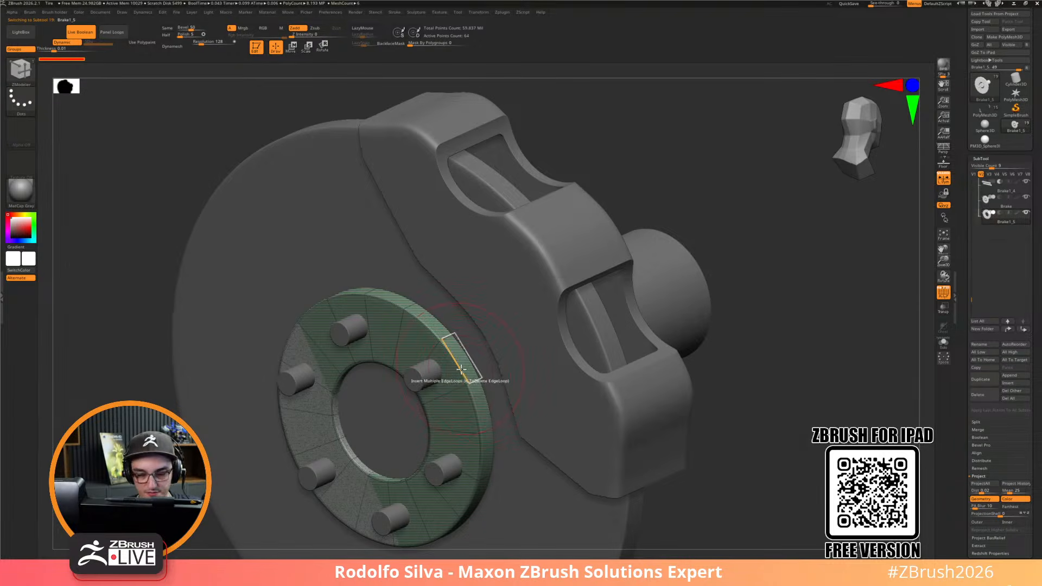
key("space")
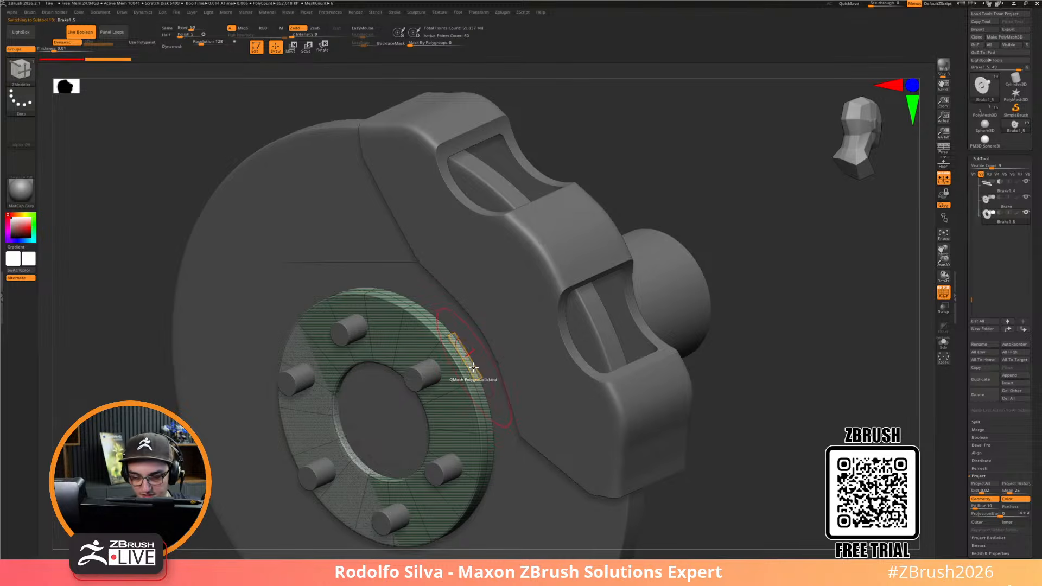
key("space")
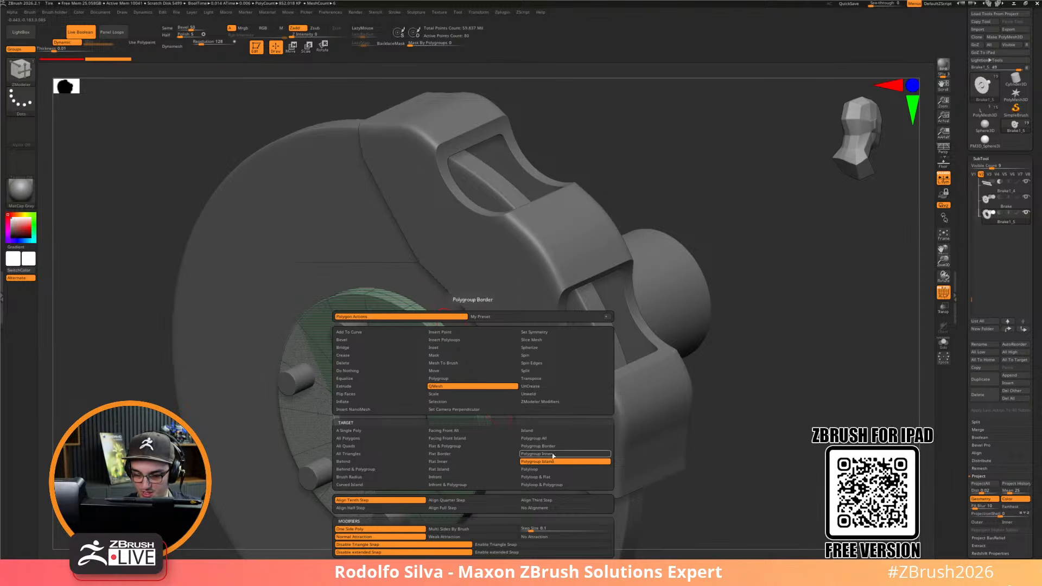
left_click(541, 470)
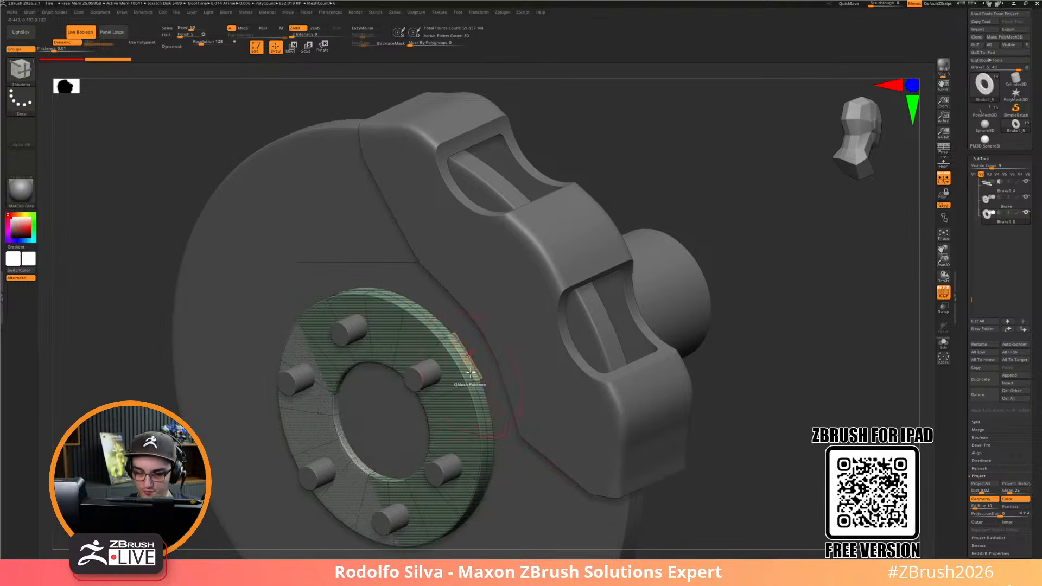
left_click_drag(474, 369, 495, 346)
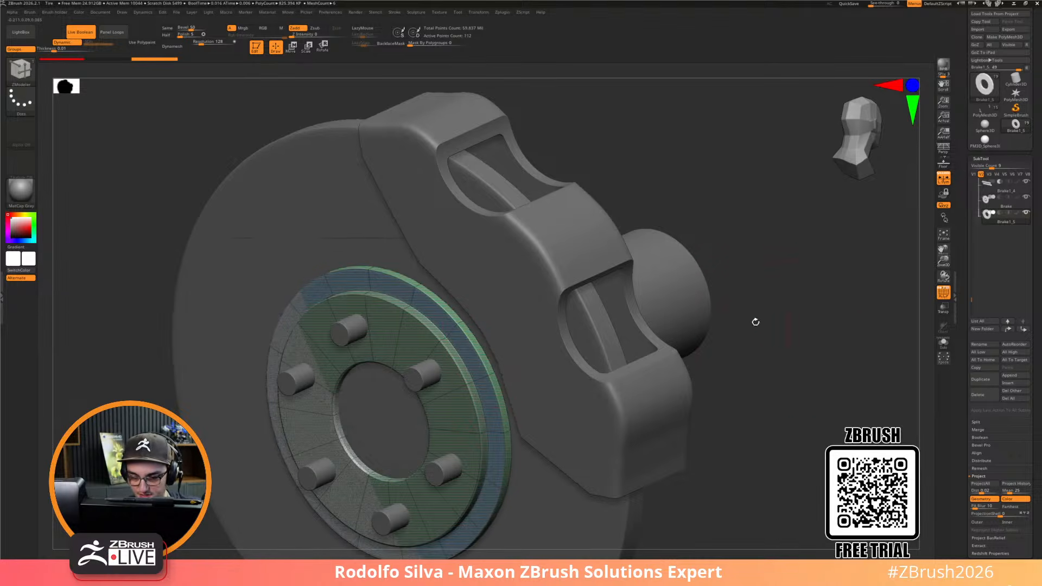
Isolate the hub ring and rework the back of its flange with ZModeler into a sloped collar that extends toward the disc
key("alt+s")
left_click_drag(779, 342, 743, 364)
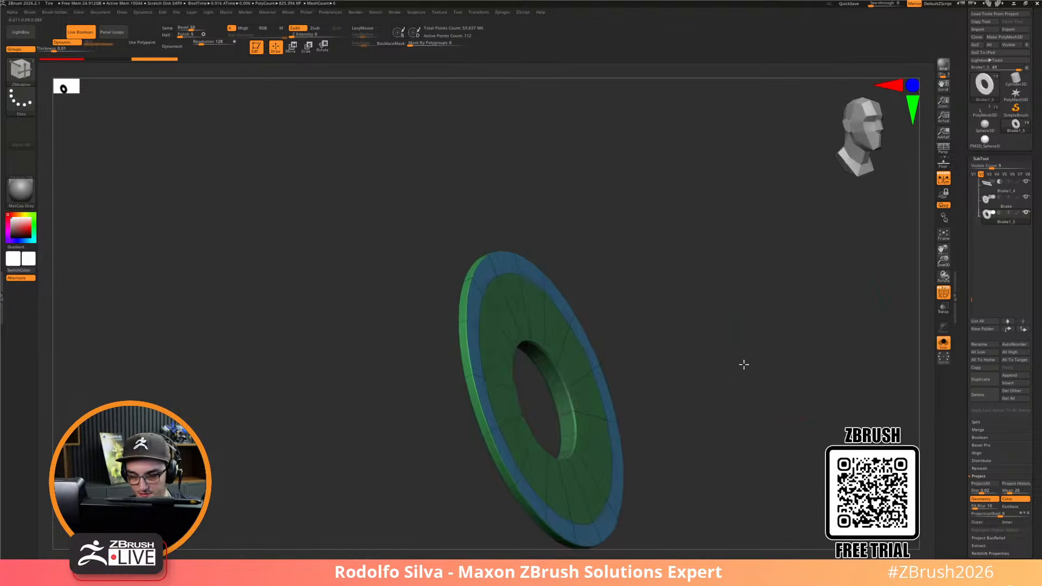
left_click(475, 359)
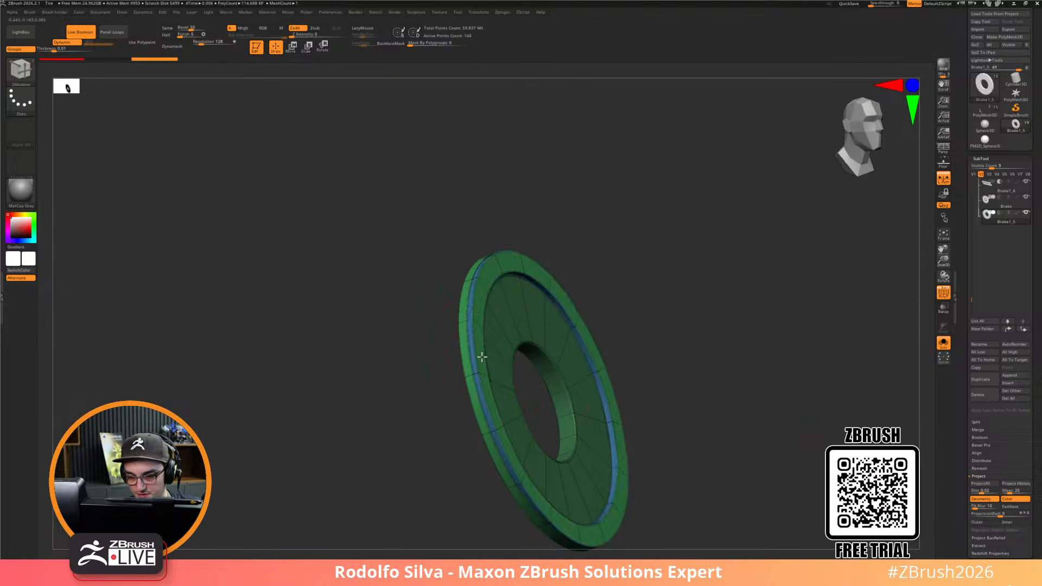
left_click_drag(377, 479, 661, 370)
key("alt+s")
key("alt+s")
left_click_drag(601, 396, 578, 366)
left_click_drag(487, 362, 504, 392)
left_click_drag(363, 486, 367, 484)
key("shift+f")
left_click_drag(681, 391, 689, 386)
left_click(690, 386)
mouse_move(710, 396)
right_mouse_down()
mouse_move(721, 389)
mouse_move(663, 404)
mouse_move(716, 389)
mouse_move(695, 383)
right_mouse_up()
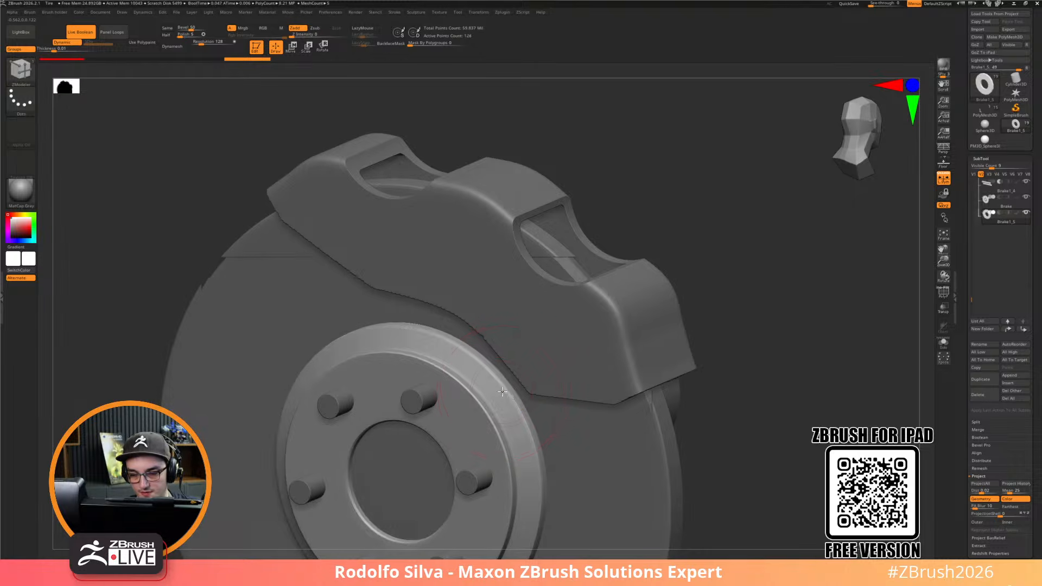
Isolate the ring from behind and push the flange's rear band with QMesh to thin its outer rim
right_click_drag(526, 405, 775, 394)
right_click_drag(769, 368, 724, 384)
key("shift+f")
right_click_drag(523, 400, 536, 443, "ctrl")
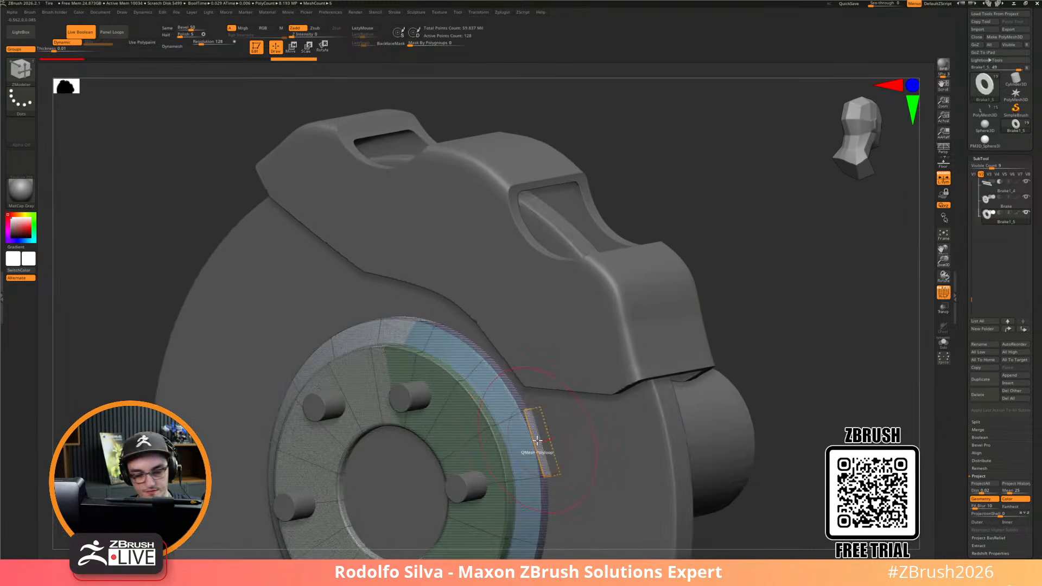
key("ctrl+shift+s")
right_click_drag(647, 402, 576, 402)
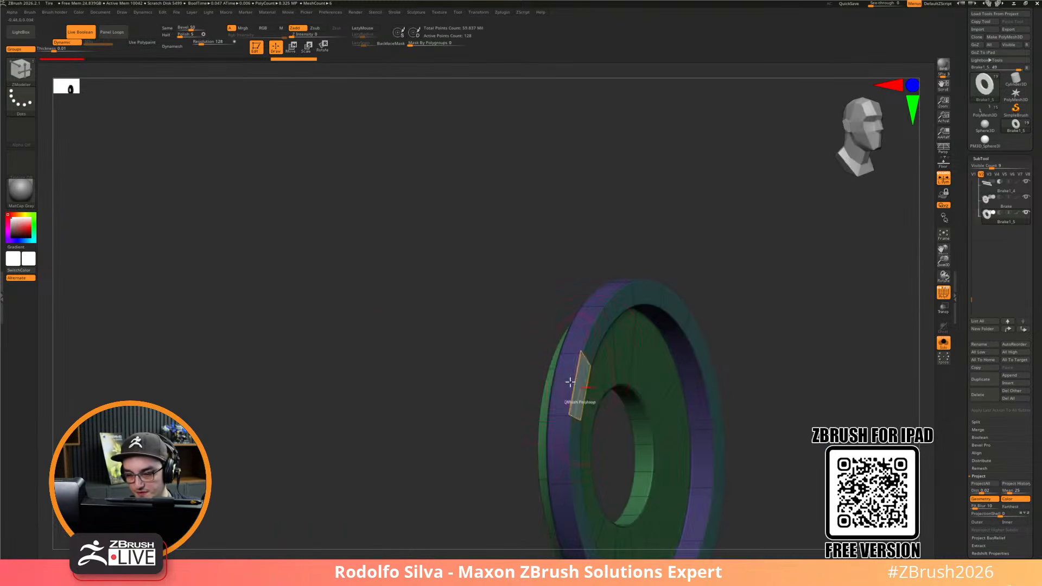
right_click_drag(525, 372, 565, 396)
key("ctrl+shift+s")
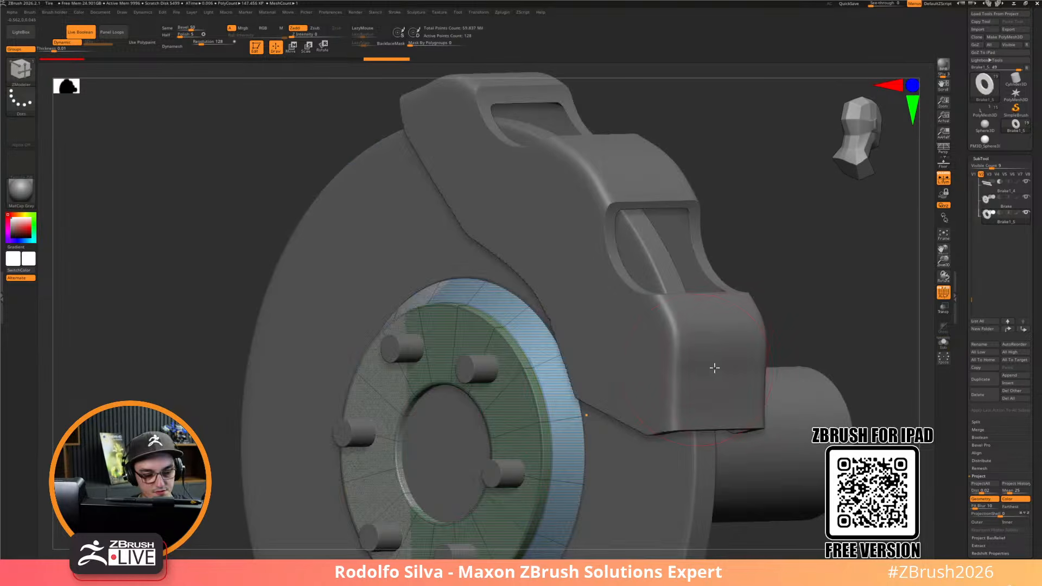
Isolate the hub ring in side view and mask its front part, leaving the flange's rear edge unmasked
mouse_move(729, 365)
right_mouse_down()
mouse_move(727, 349)
mouse_move(714, 349)
mouse_move(735, 316)
mouse_move(639, 295)
mouse_move(754, 303)
mouse_move(705, 325)
mouse_move(685, 262)
right_mouse_up()
key("ctrl+shift+s")
mouse_move(671, 249)
left_mouse_down("ctrl")
mouse_move(589, 523)
mouse_move(620, 502)
mouse_move(675, 386)
mouse_move(688, 438)
left_mouse_up("ctrl")
mouse_move(591, 523)
left_mouse_down("ctrl")
mouse_move(666, 428)
mouse_move(607, 236)
mouse_move(583, 232)
left_mouse_up("ctrl")
mouse_move(584, 523)
left_mouse_down("ctrl+shift")
mouse_move(631, 314)
mouse_move(587, 263)
mouse_move(586, 275)
left_mouse_up("ctrl+shift")
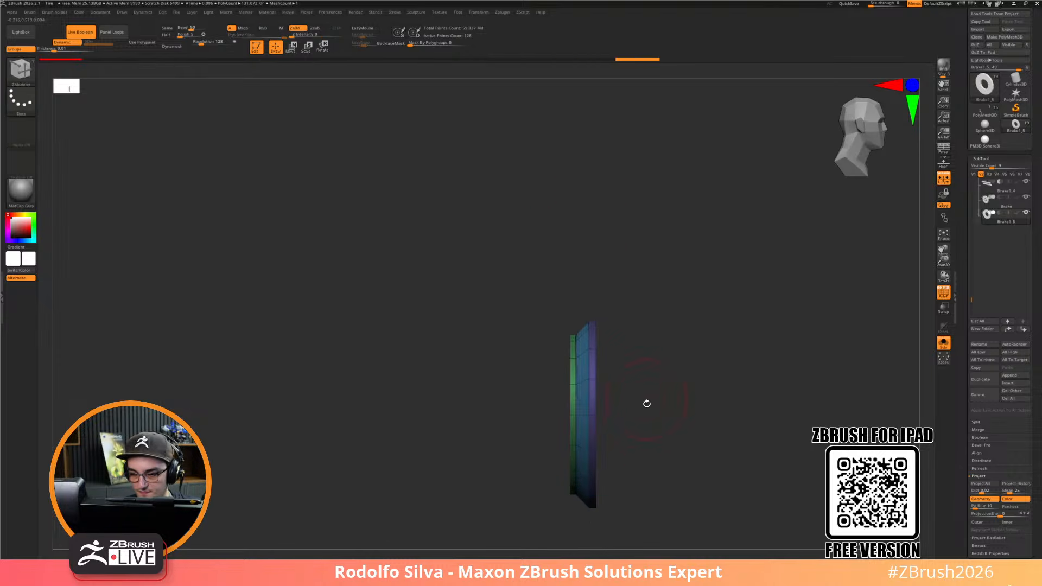
mouse_move(644, 420)
left_mouse_down()
mouse_move(681, 418)
mouse_move(661, 436)
left_mouse_up()
key("shift+f")
mouse_move(586, 516)
left_mouse_down("ctrl")
mouse_move(644, 386)
mouse_move(579, 245)
left_mouse_up("ctrl")
left_click_drag(679, 444, 700, 436)
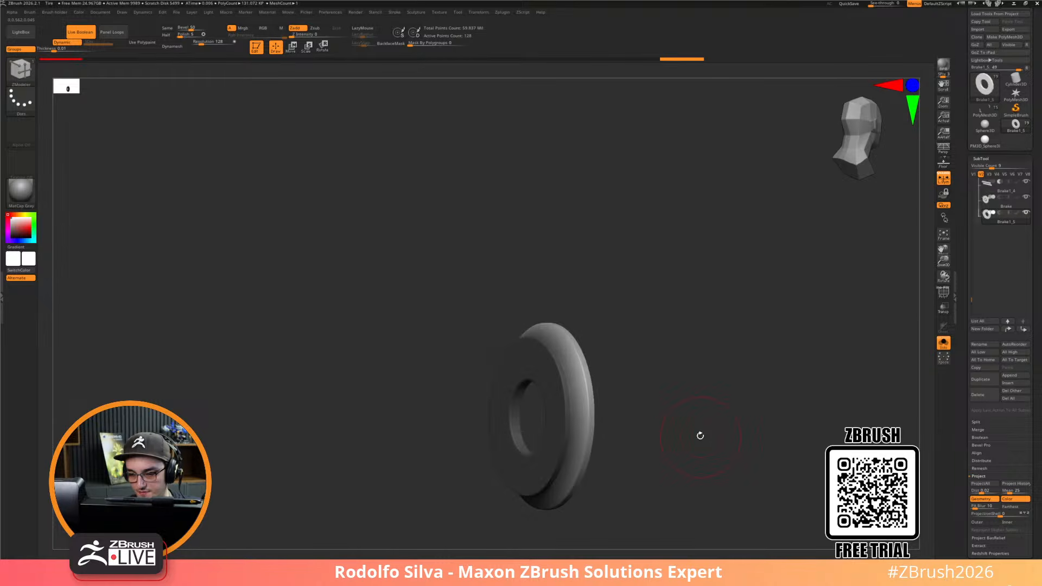
Move the flange's unmasked rear edge along the disc's axis with the gizmo and clear the mask
key("w")
key("alt+s")
left_click_drag(740, 502, 754, 529, "alt")
left_click_drag(594, 416, 588, 416)
mouse_move(744, 320)
left_mouse_down()
mouse_move(787, 333)
mouse_move(793, 395)
mouse_move(841, 404)
mouse_move(804, 336)
left_mouse_up()
left_click(708, 201, "ctrl+shift")
left_click_drag(679, 198, 584, 102, "alt")
key("q")
left_click_drag(850, 376, 817, 348)
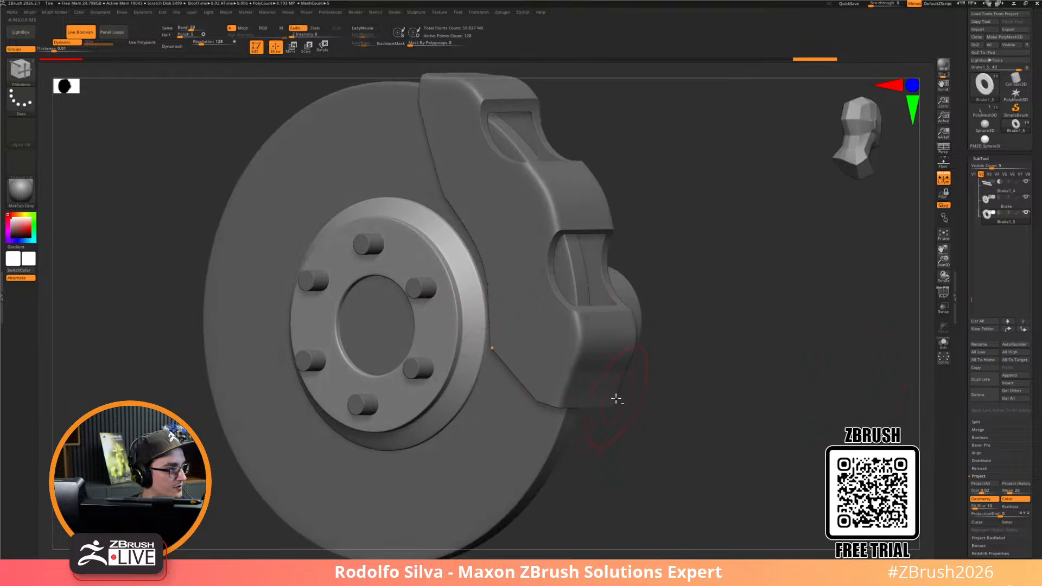
Restore the mask on the ring's front, shift the rear edge slightly further along the axis in side view, and unmask the ring
left_click_drag(543, 421, 545, 429, "alt")
key("ctrl+z")
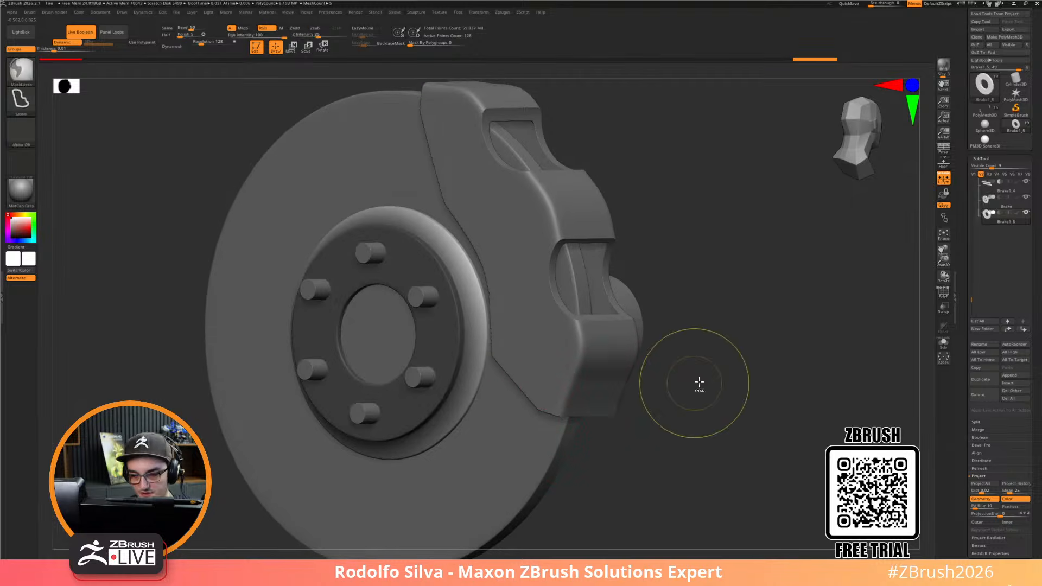
key("w")
left_click_drag(445, 333, 445, 333)
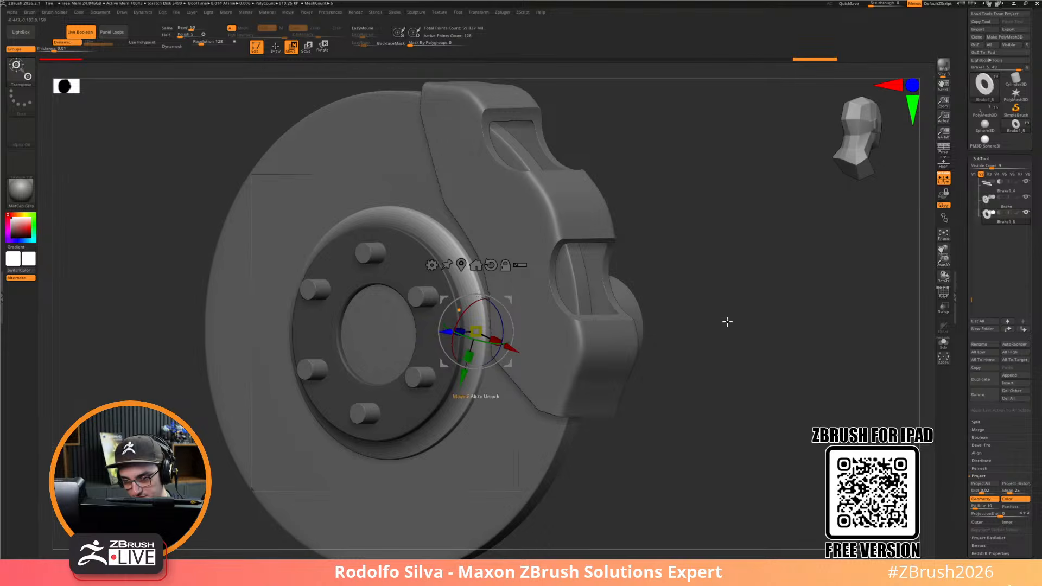
left_click_drag(740, 327, 732, 336, "ctrl")
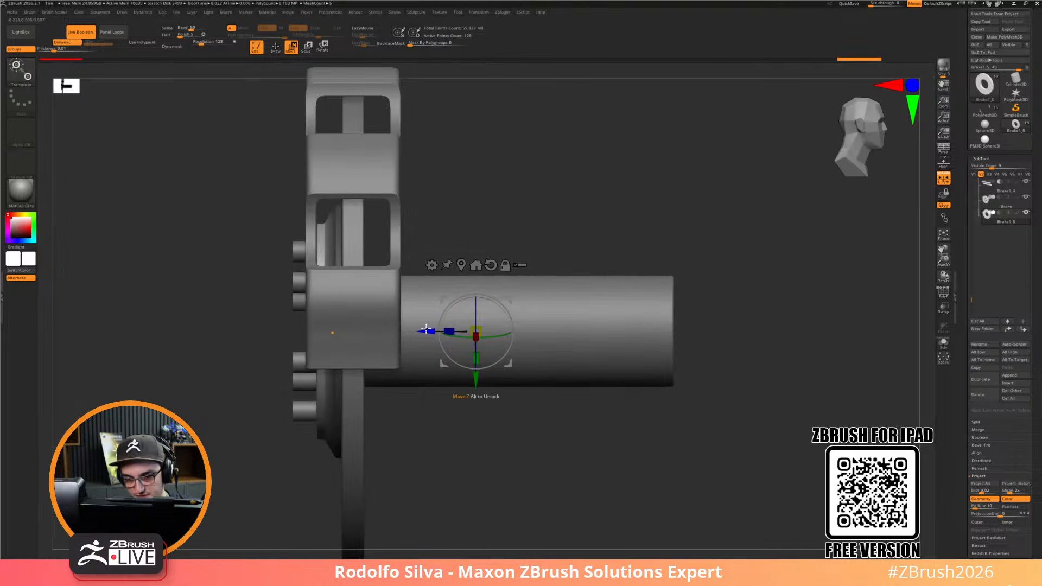
left_click_drag(424, 331, 420, 332)
left_click_drag(163, 467, 468, 481)
mouse_move(711, 473)
left_mouse_down("ctrl")
mouse_move(723, 482)
mouse_move(734, 407)
left_mouse_up("ctrl")
key("shift+f")
key("shift+f")
key("q")
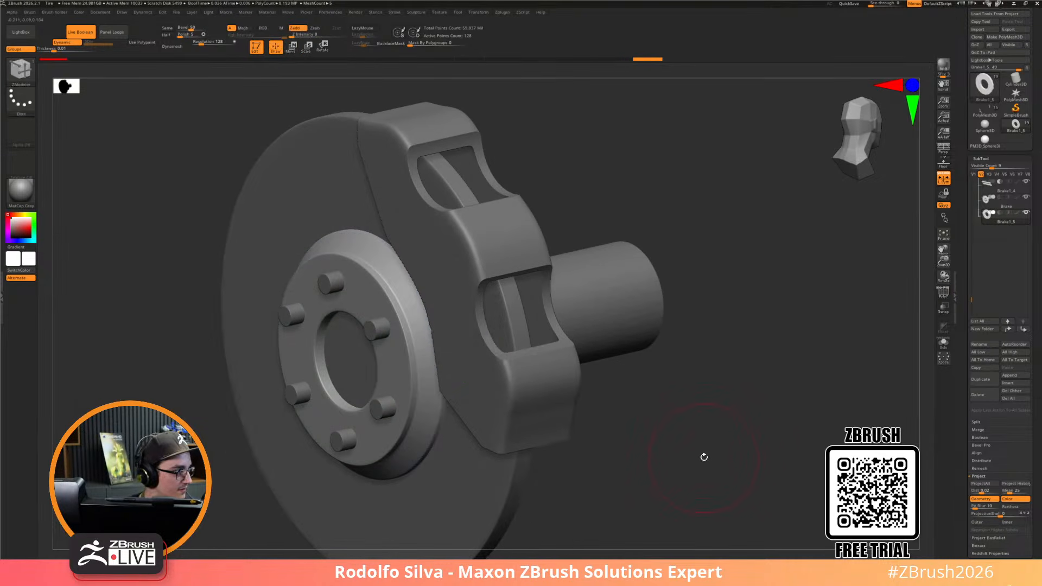
Select the Brake disc subtool, hide its six bolt cylinders, and split the hidden bolts into their own subtool
left_click_drag(721, 449, 730, 439)
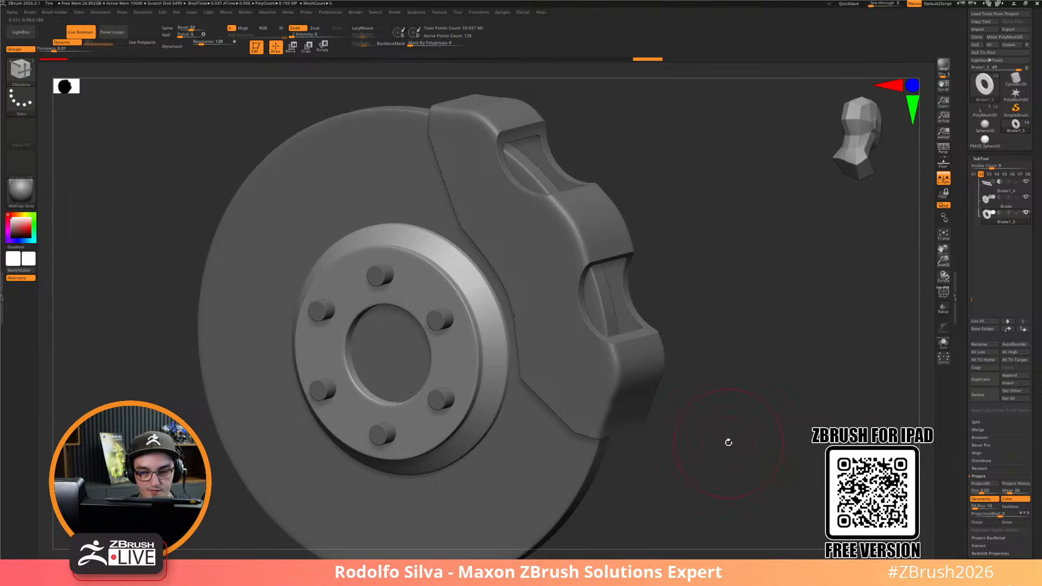
mouse_move(729, 442)
left_mouse_down()
mouse_move(709, 451)
mouse_move(738, 433)
mouse_move(805, 421)
mouse_move(761, 429)
mouse_move(773, 418)
left_mouse_up()
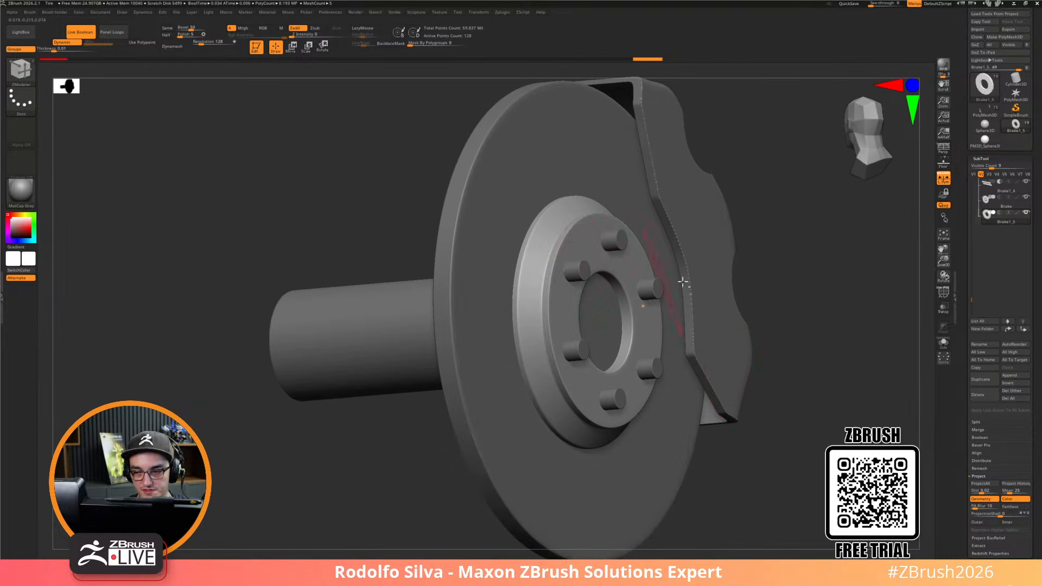
key("shift+f")
left_click(602, 317, "alt")
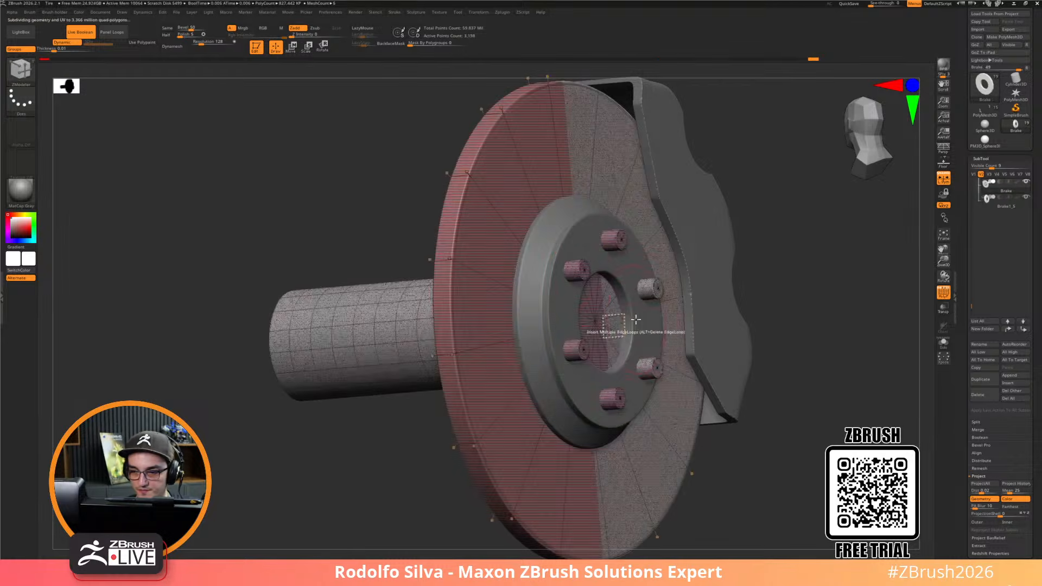
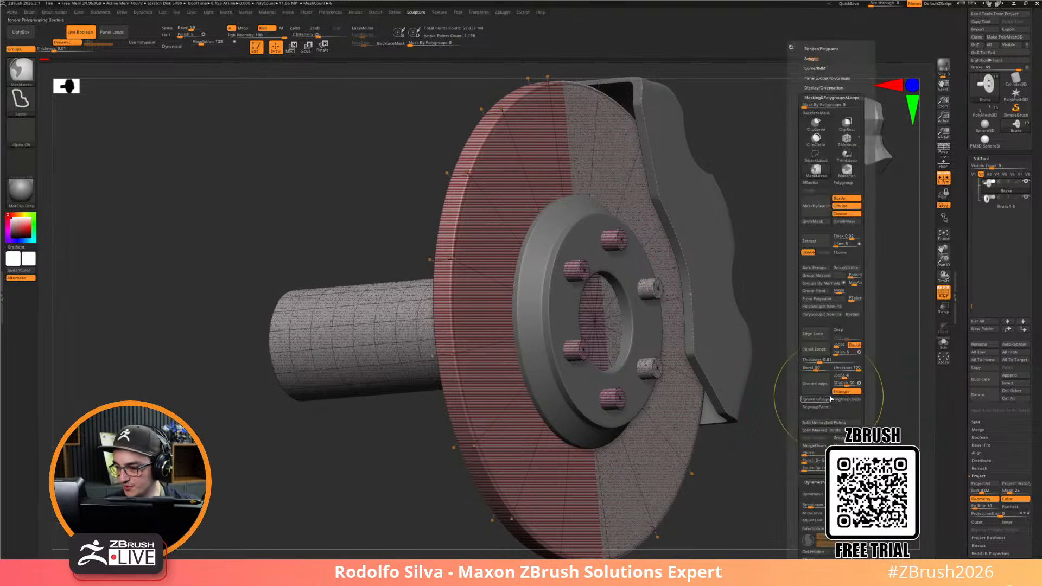
left_click(586, 268, "ctrl+shift")
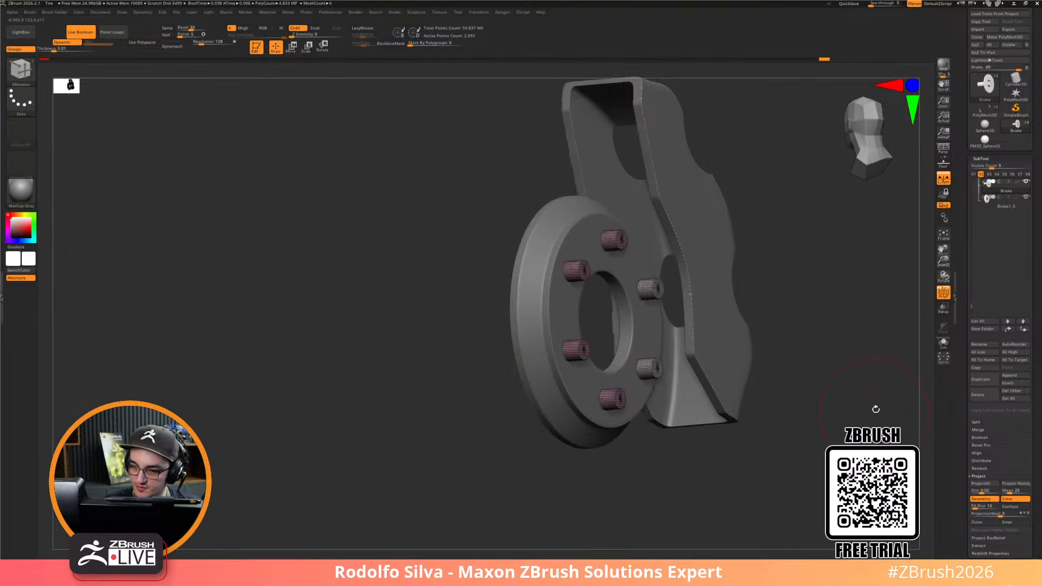
left_click_drag(874, 411, 860, 435, "ctrl+shift")
key("ctrl+space")
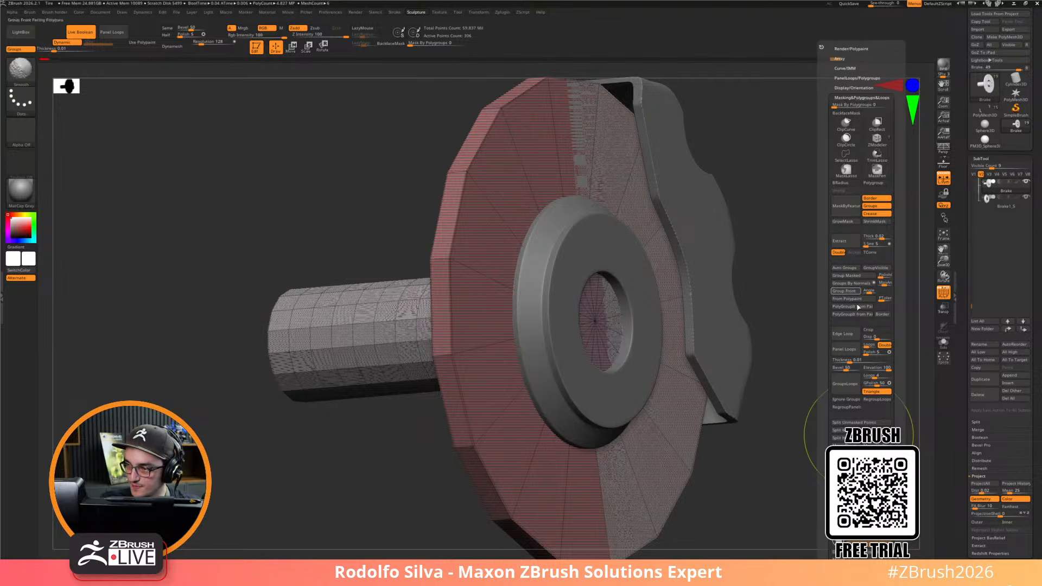
left_click(859, 434)
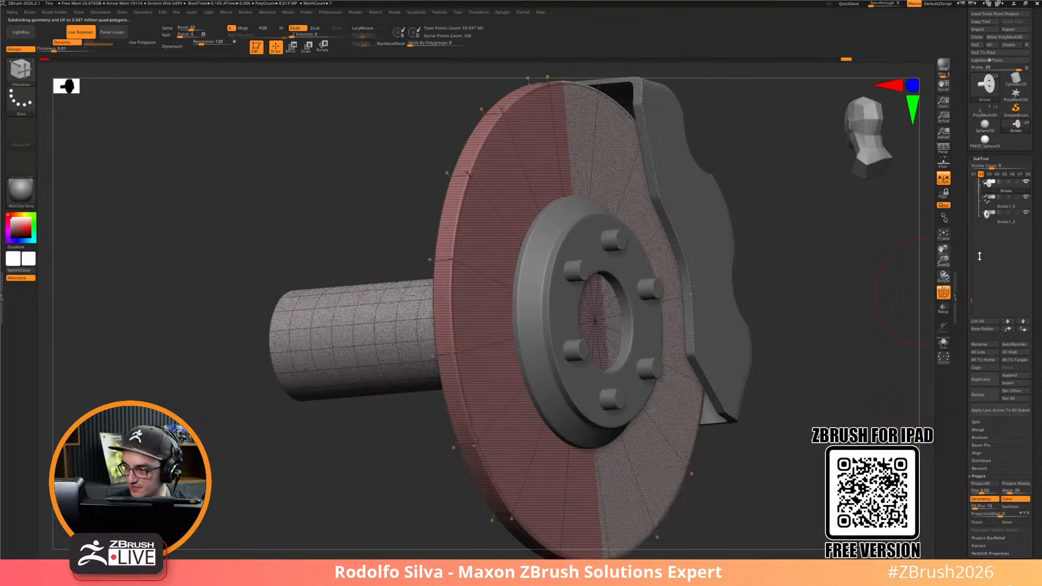
Set the Brake1_6 bolt subtool to boolean subtraction and move it below the Brake1_5 hub ring in the subtool list
left_click(1001, 198)
key("shift+f")
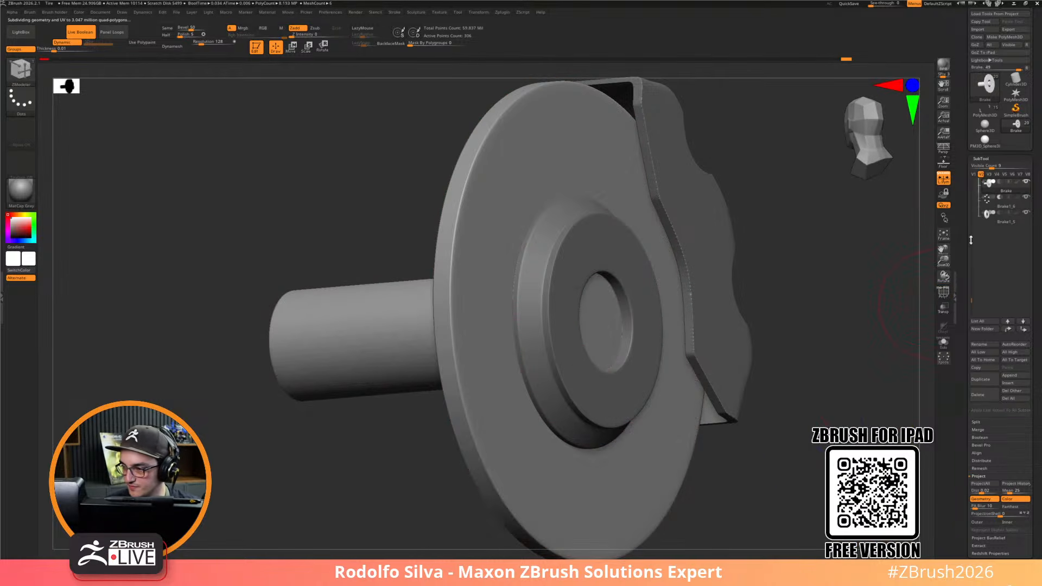
left_click_drag(988, 212, 988, 218)
left_click_drag(841, 361, 730, 358)
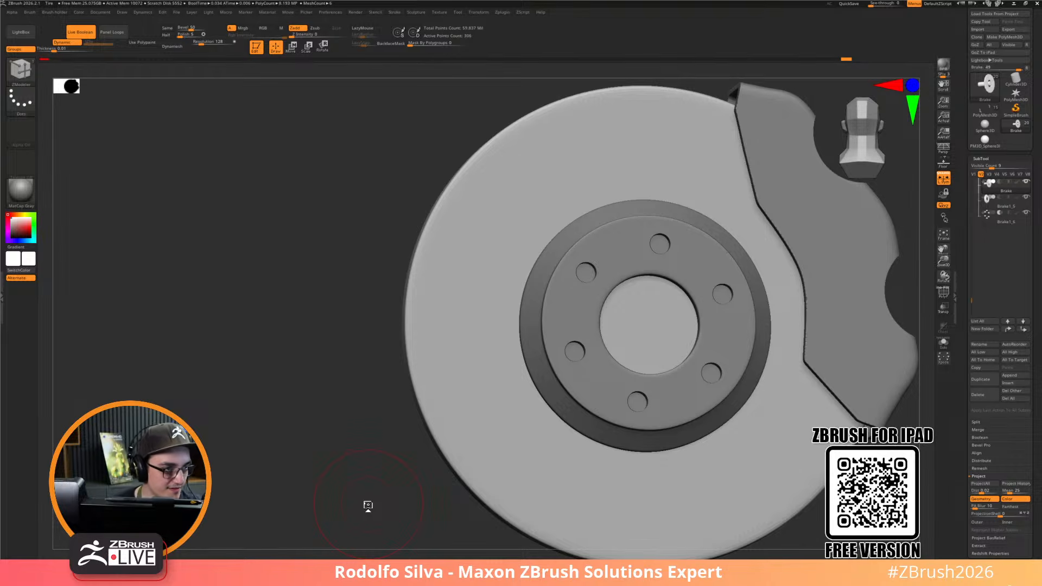
Select the Brake1_5 hub ring subtool
mouse_move(688, 386)
right_mouse_down("alt")
mouse_move(622, 400)
mouse_move(617, 409)
mouse_move(629, 415)
right_mouse_up("alt")
left_click(537, 277, "alt")
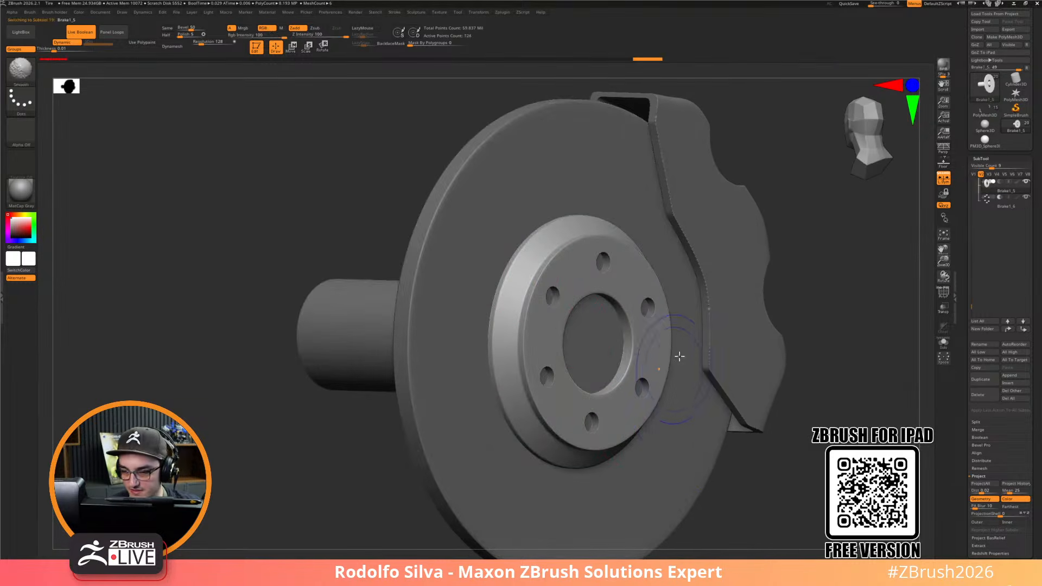
mouse_move(884, 379)
right_mouse_down()
mouse_move(842, 427)
mouse_move(700, 348)
right_mouse_up()
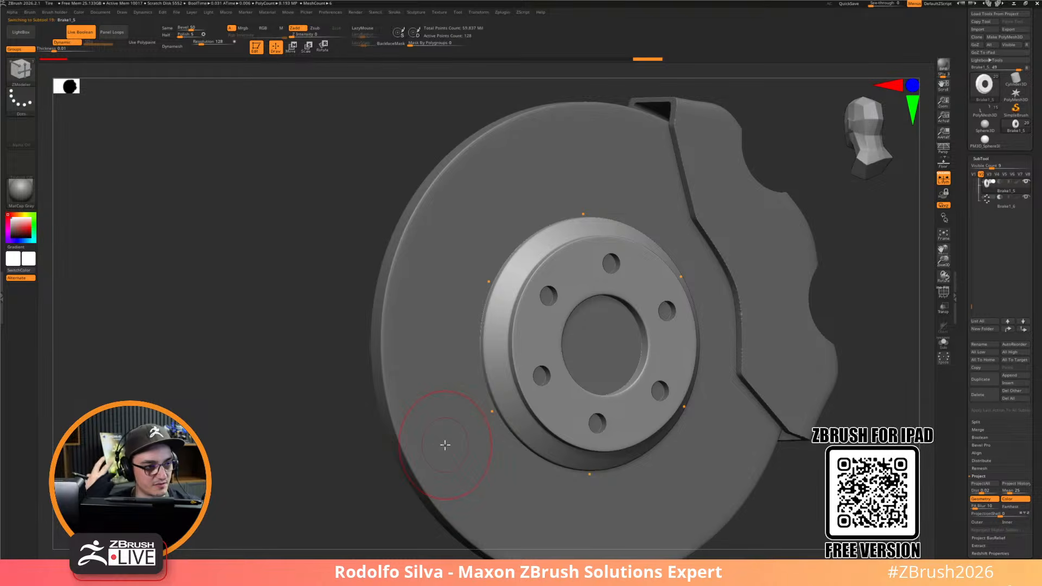
Try to insert QCubes from the IMM primitives brush around the hub ring in the Brake1_6 bolt subtool
key("b")
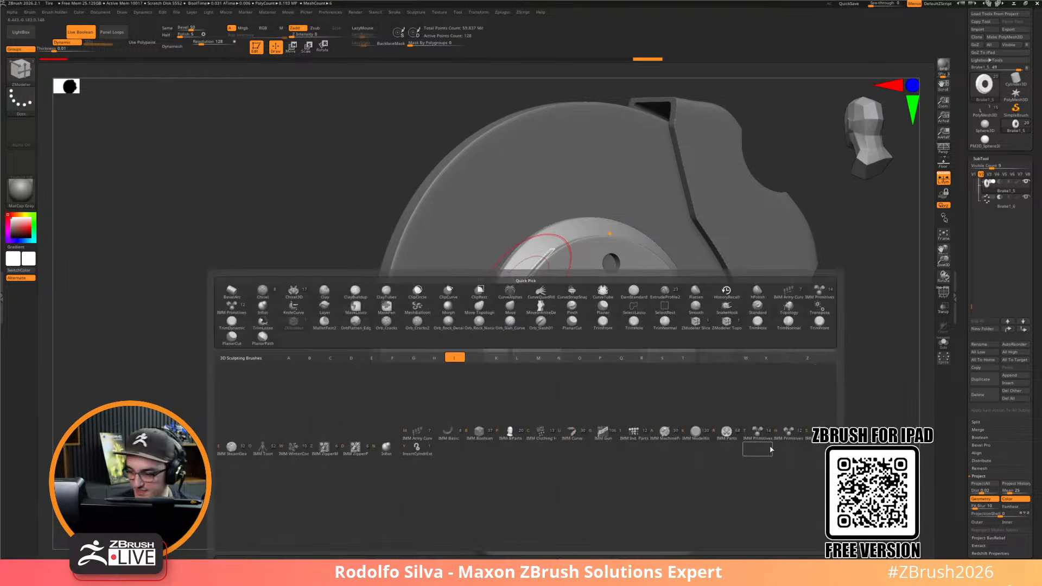
left_click(770, 452)
left_click_drag(862, 378, 288, 121)
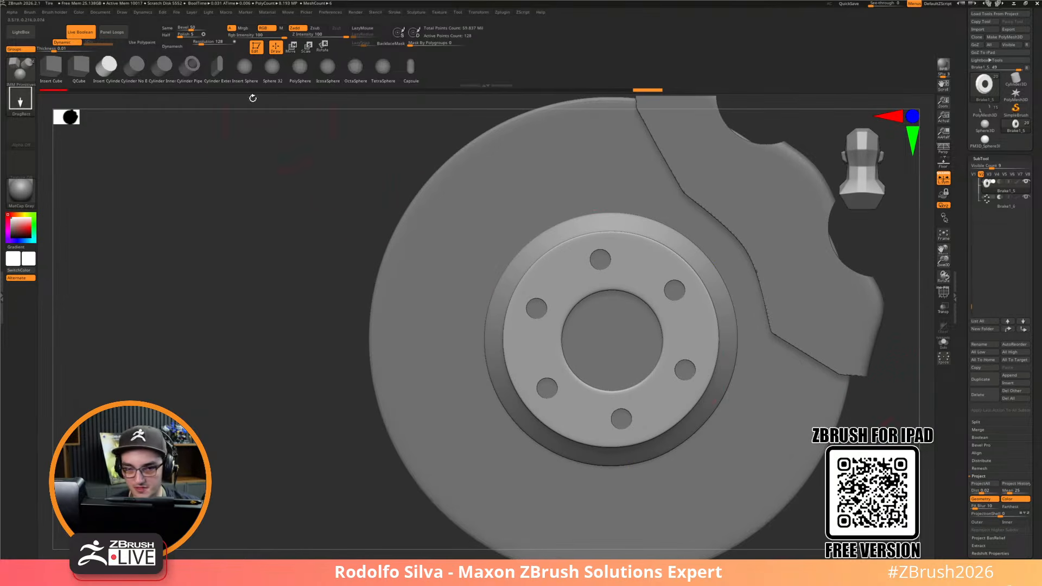
left_click_drag(254, 390, 500, 303)
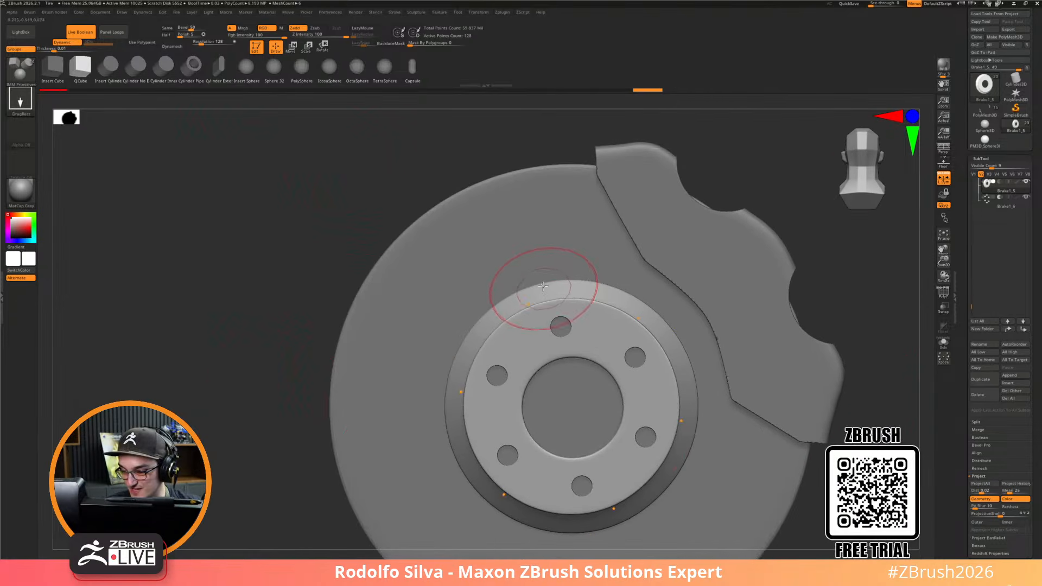
key("ctrl+d")
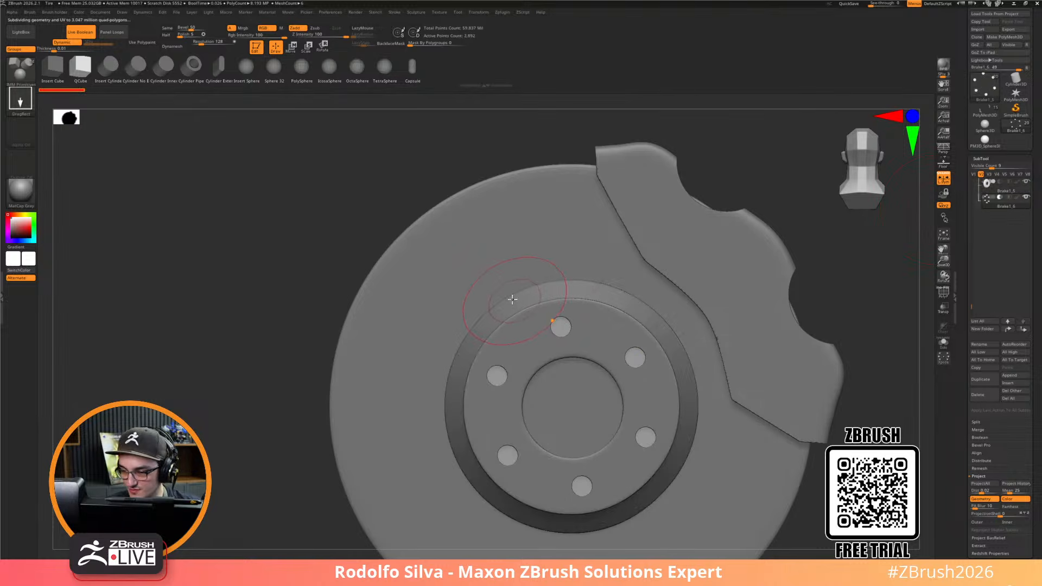
left_click_drag(509, 297, 521, 325)
key("shift+f")
key("ctrl+z")
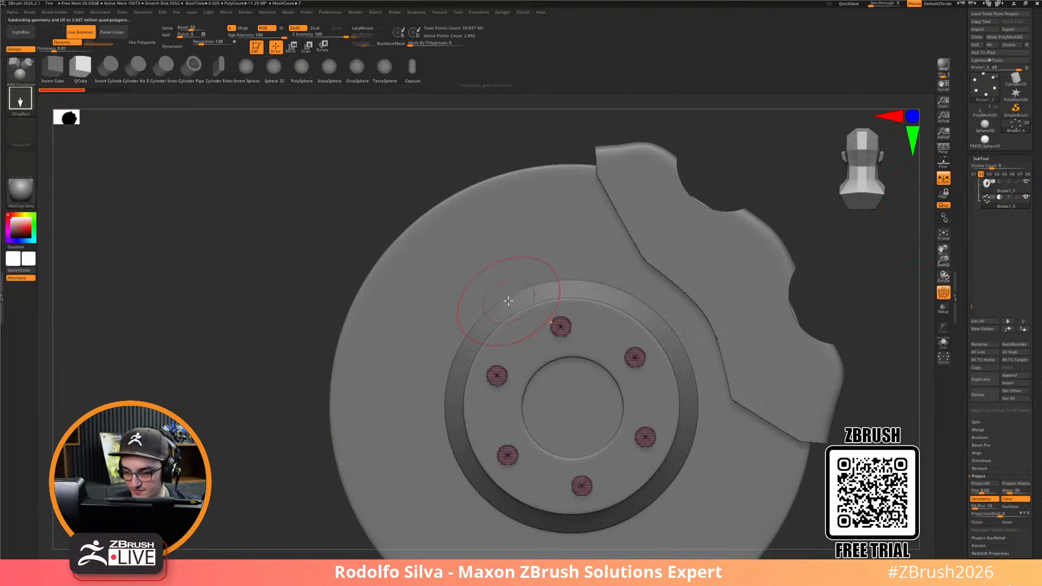
Try a second radial set of QCubes around the hub ring and shift it with the move gizmo, undoing the attempt
left_click_drag(508, 301, 517, 316)
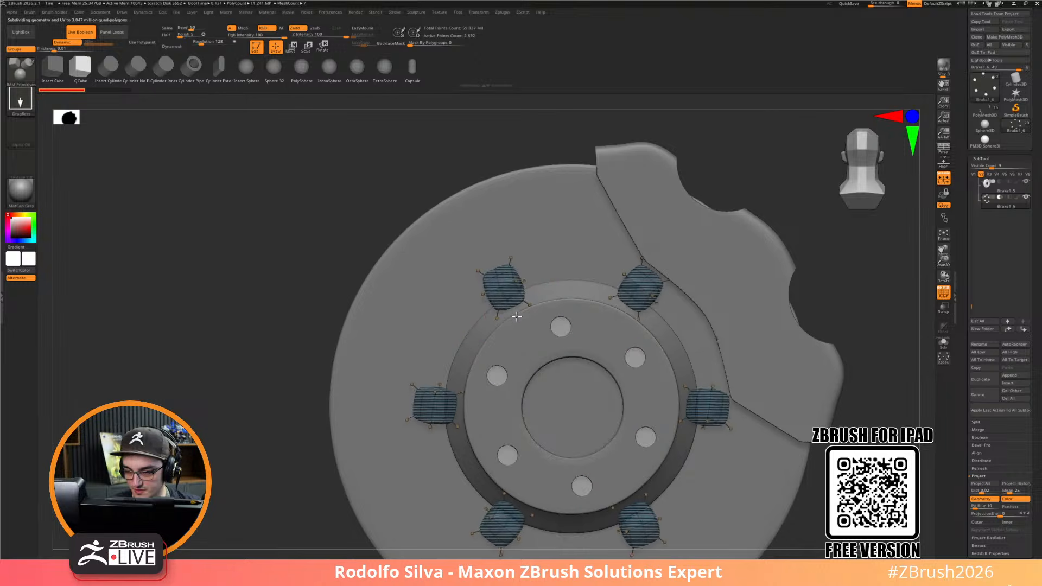
left_click_drag(255, 476, 286, 477)
key("w")
left_click_drag(624, 325, 611, 356)
key("ctrl+z")
left_click_drag(284, 407, 263, 408, "shift")
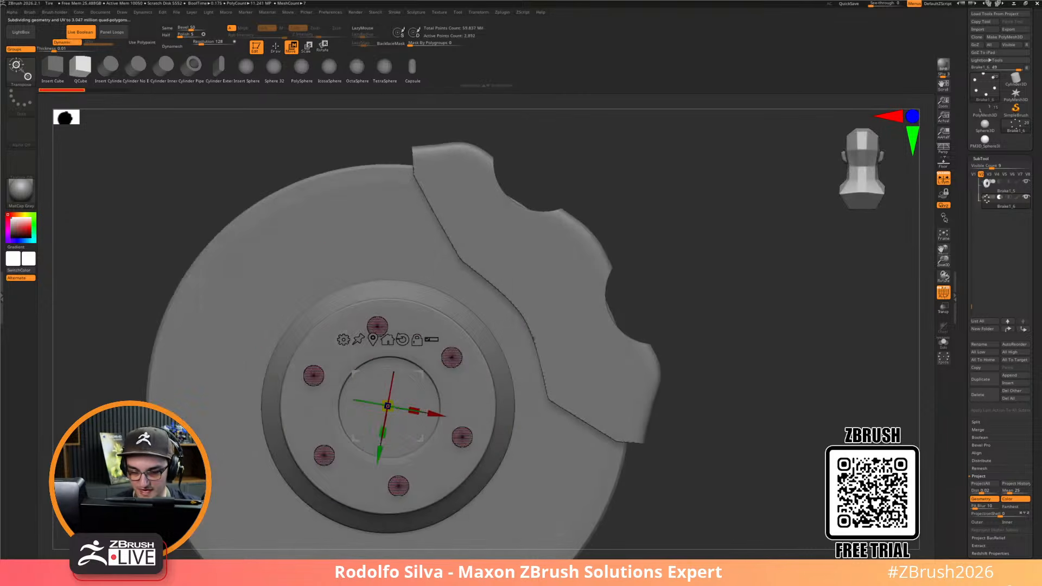
Try inserting QCubes centred on the ring's outer rim, turn off their dynamic subdivision smoothing, and undo the insertion
key("q")
left_click_drag(321, 308, 339, 302)
key("w")
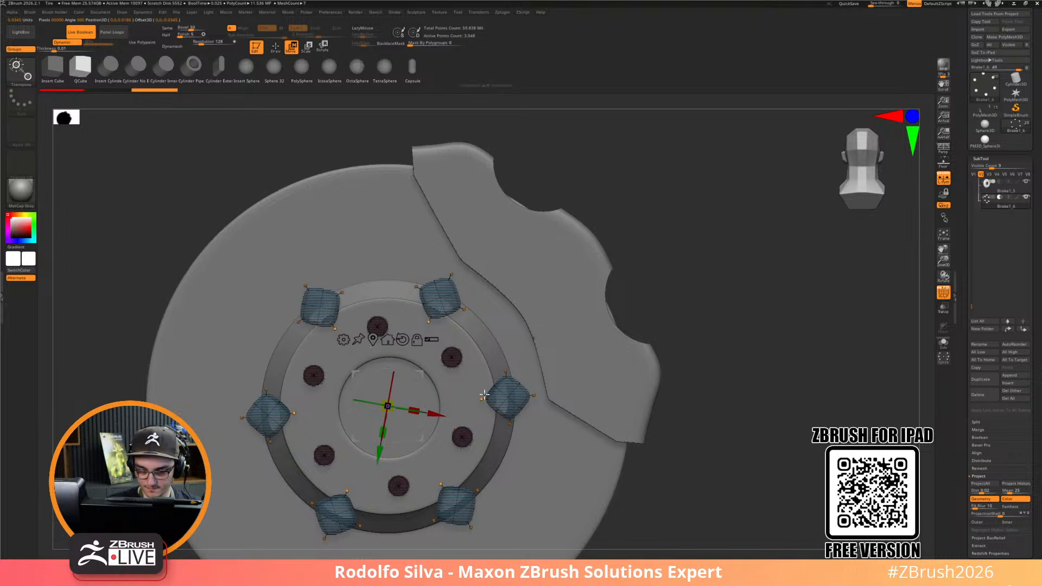
key("shift+d")
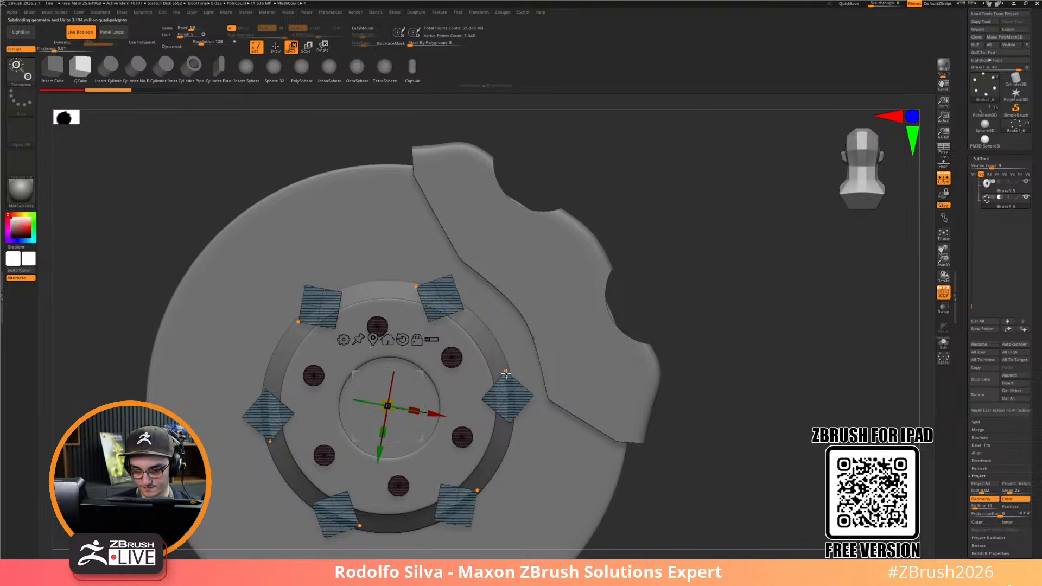
key("ctrl+z")
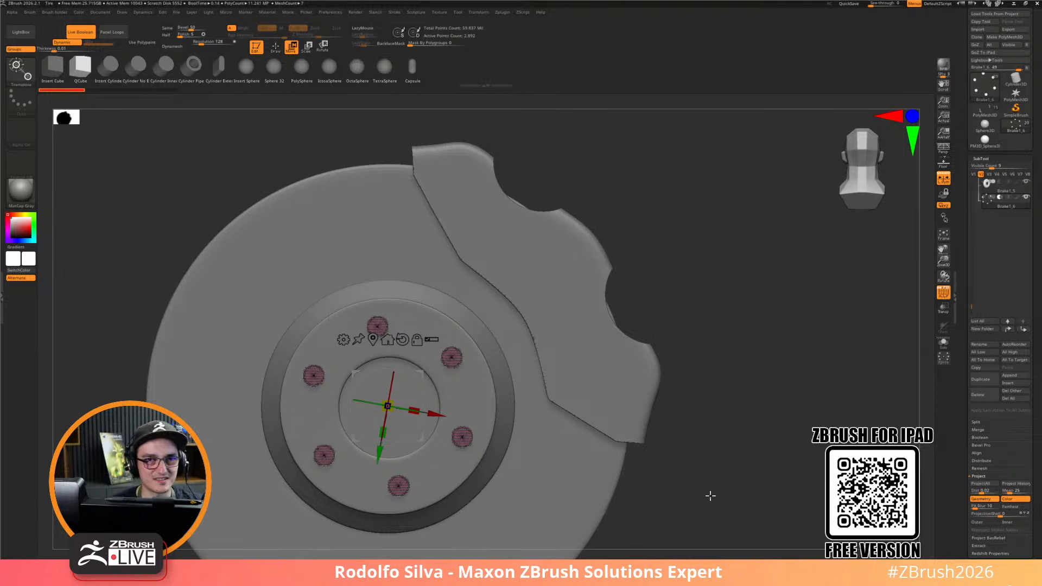
Insert a Cylinder3D subtool after the Brake1_6 bolts and scale it down uniformly to fit within the hub
left_click_drag(710, 495, 823, 462, "alt")
key("shift+f")
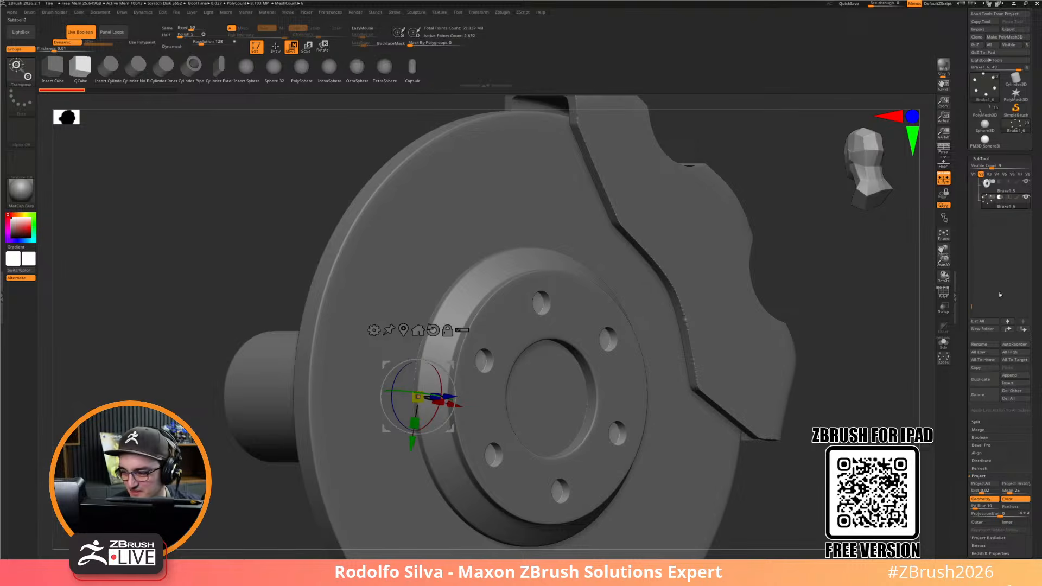
left_click(1008, 383)
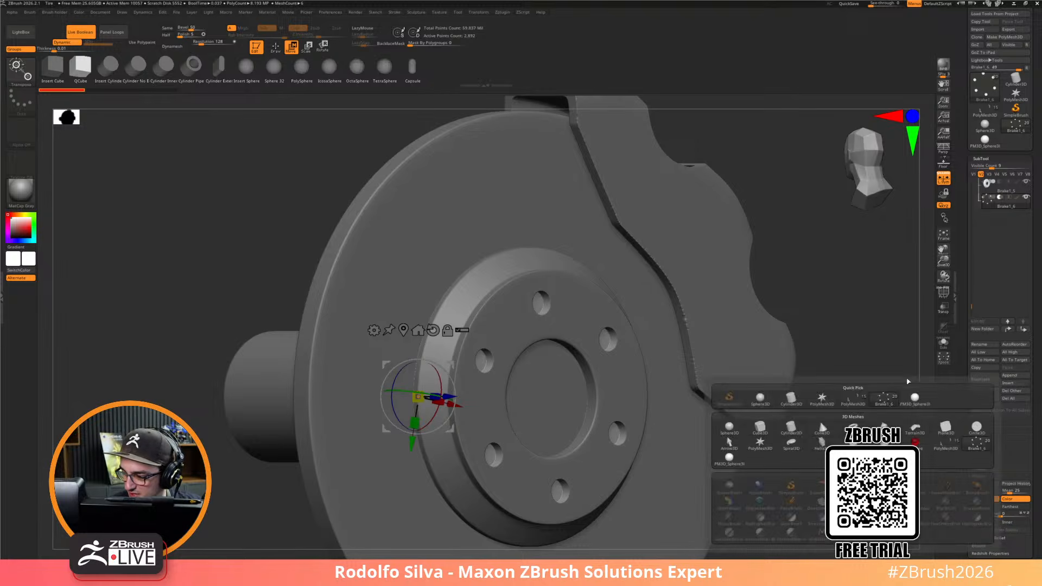
left_click(791, 398)
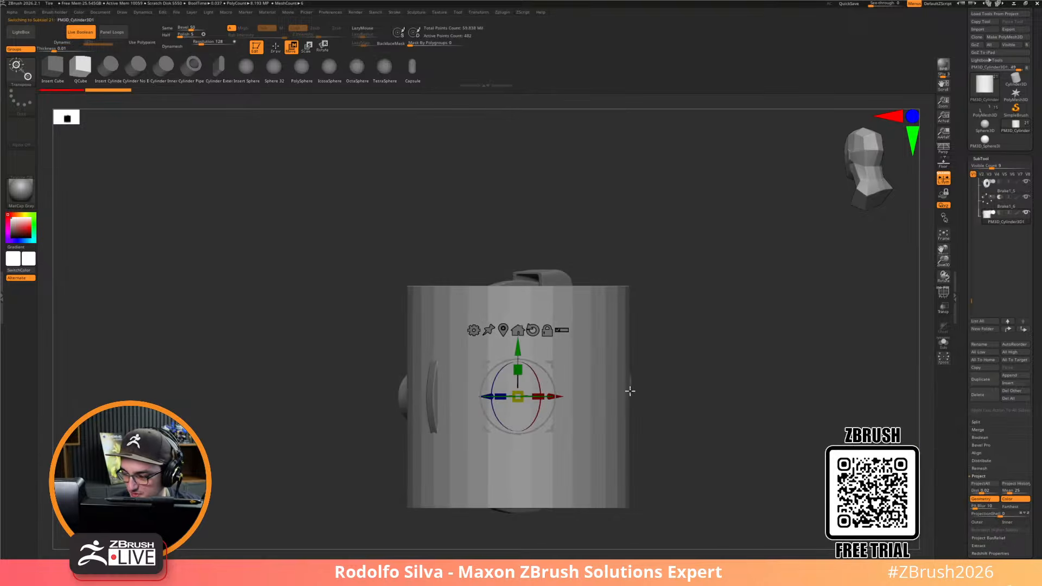
left_click_drag(521, 387, 418, 489)
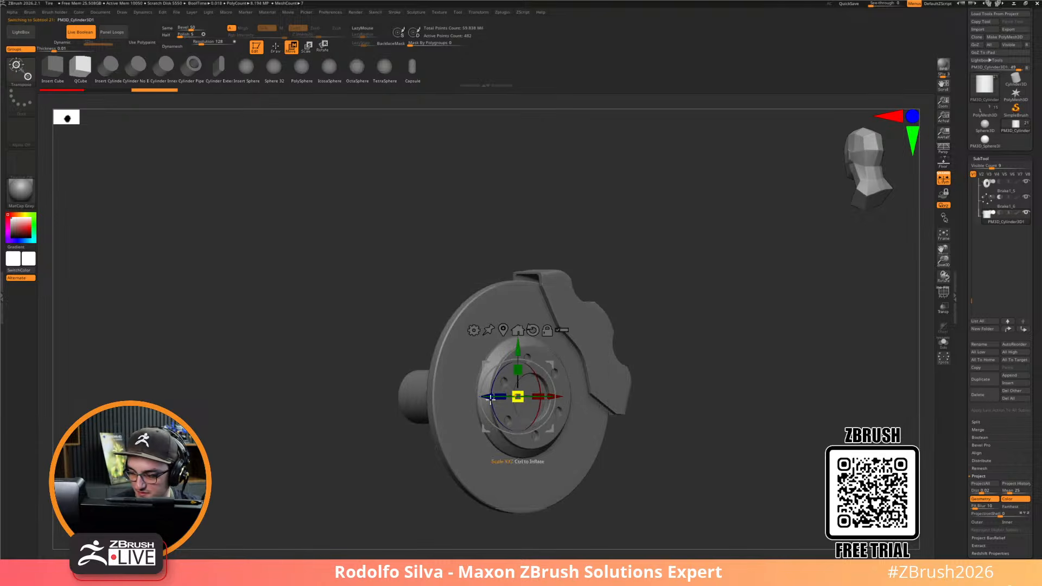
Move the small cylinder out in front of the hub and rotate it so its round end faces the disc's front
left_click_drag(484, 397, 755, 397)
left_click_drag(695, 483, 646, 491)
left_click_drag(789, 381, 791, 441)
left_click_drag(592, 482, 444, 486, "alt")
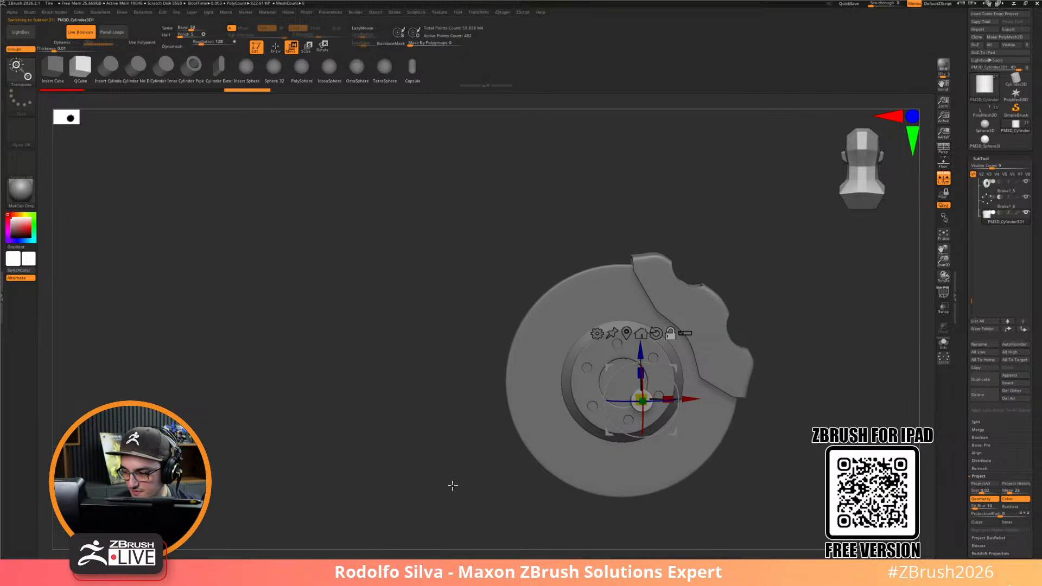
left_click_drag(780, 406, 820, 485, "shift")
Enable Array Mesh on the cylinder with both its position and size locked
left_click_drag(964, 351, 966, 241)
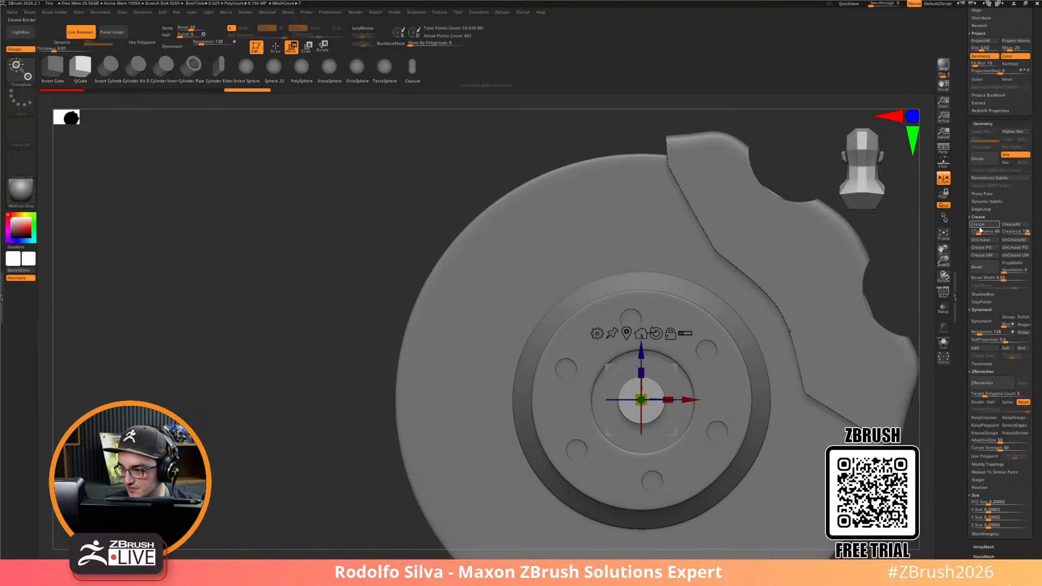
left_click(993, 124)
left_click(990, 133)
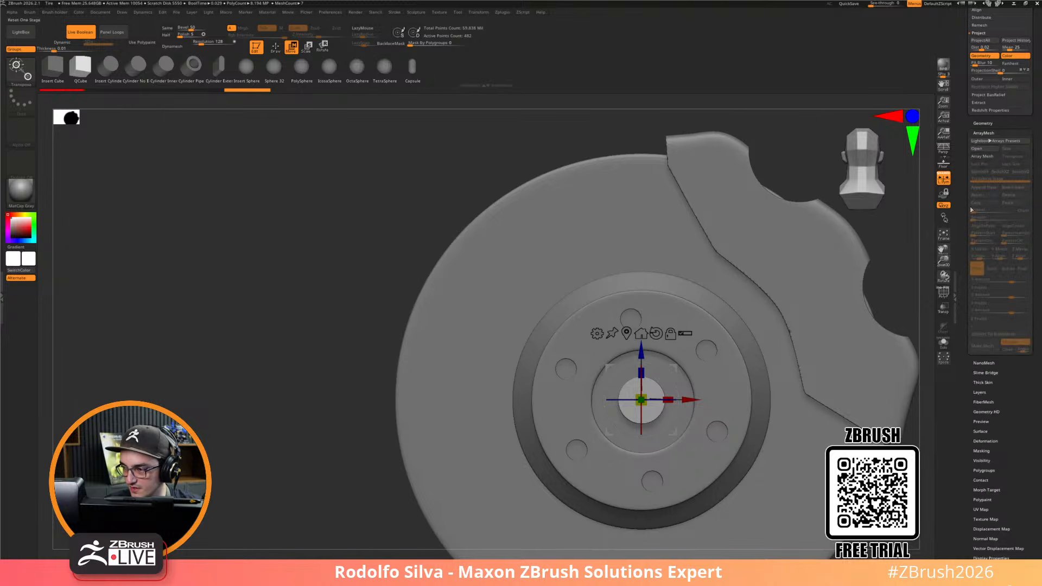
left_click(983, 157)
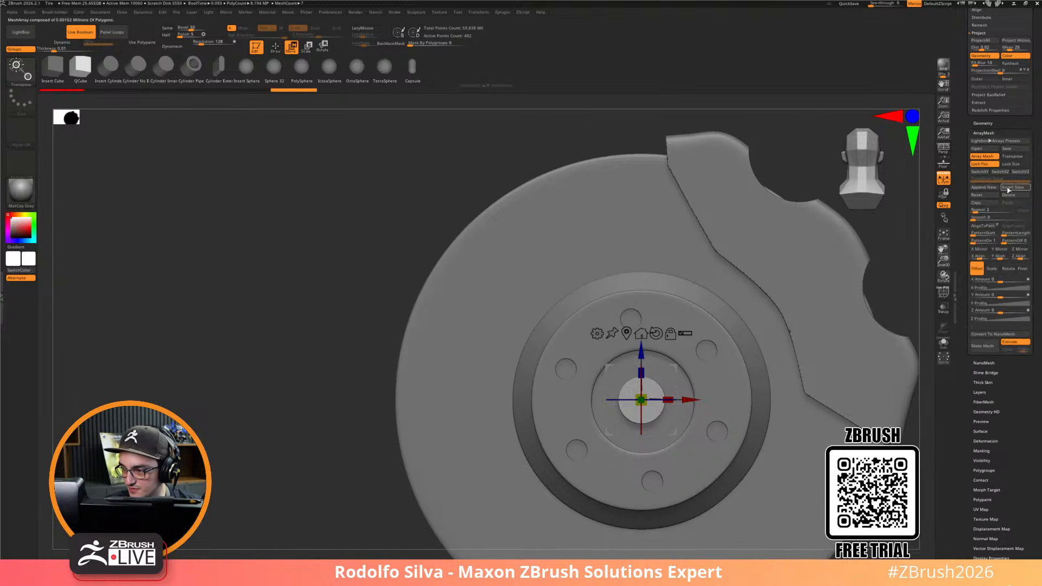
left_click(1011, 165)
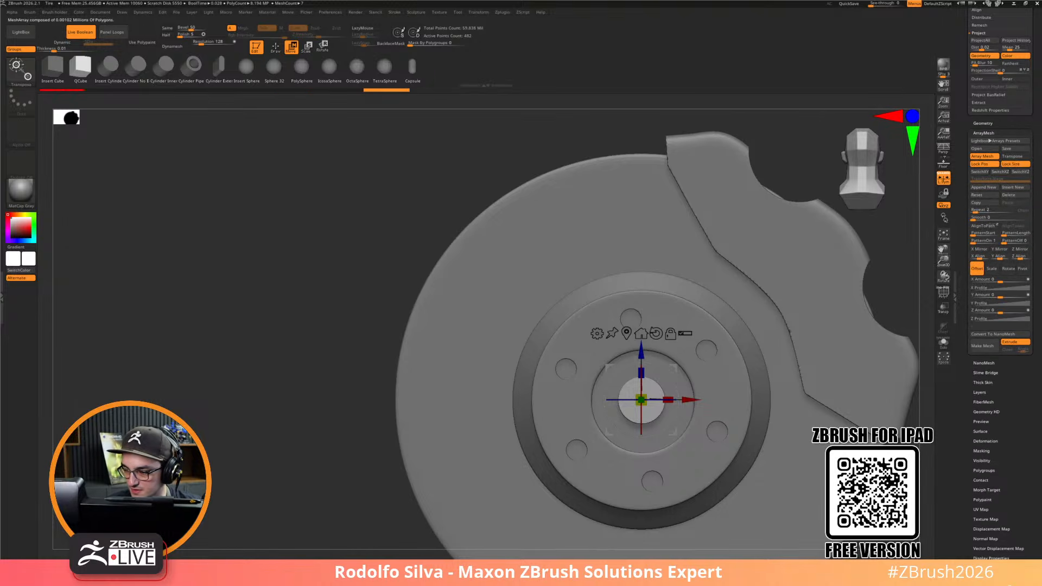
Replace the cylinder with a PolyCube primitive and return to the front view of the disc
left_click_drag(260, 283, 375, 288)
left_click_drag(679, 400, 15, 376)
left_click_drag(289, 423, 767, 447, "alt")
left_click(429, 329)
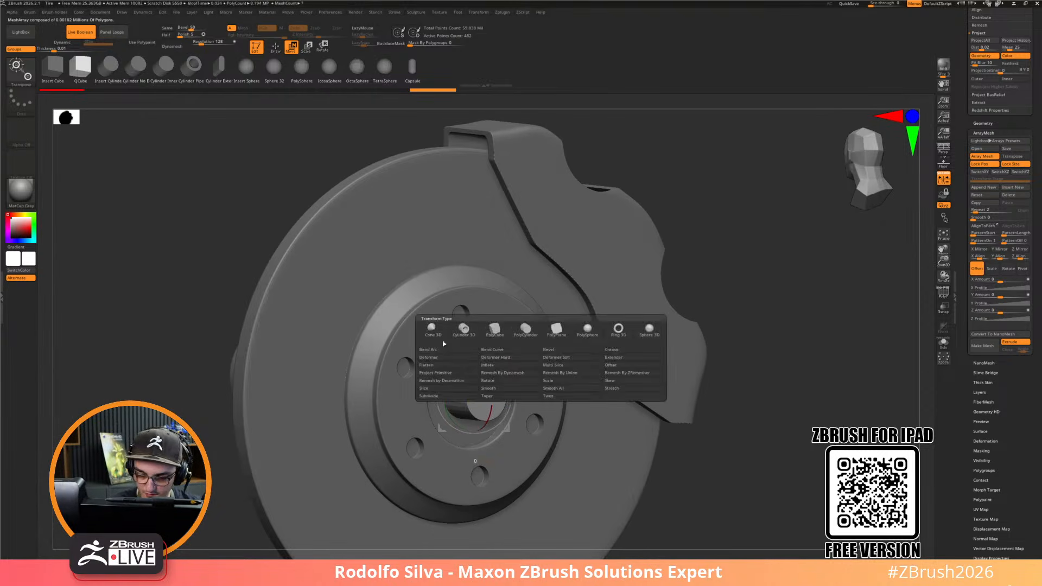
left_click(495, 330)
left_click_drag(725, 468, 717, 467, "shift")
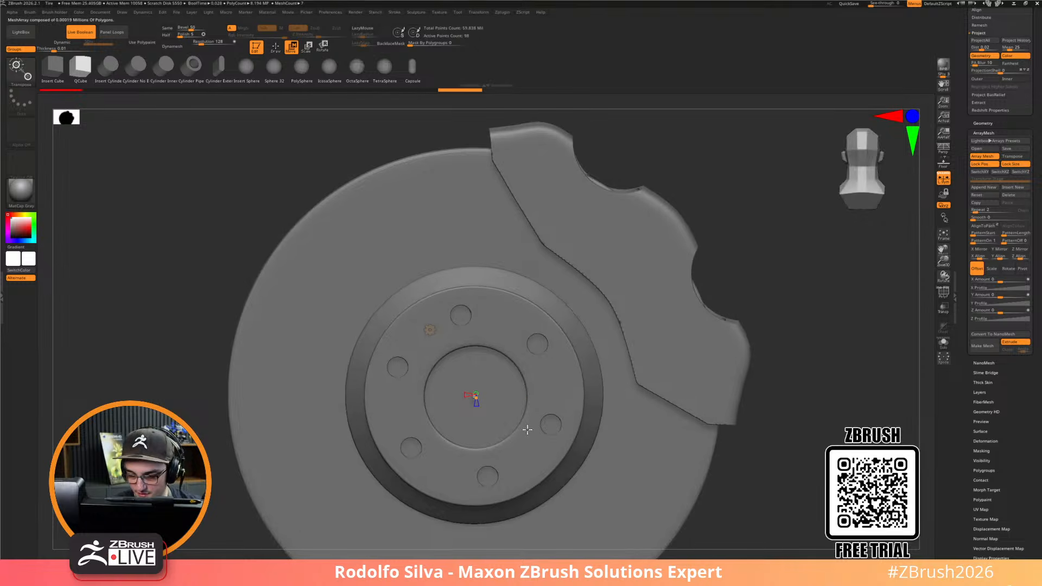
Move the cube up from the hub centre onto the upper outer edge of the bevelled ring
left_click_drag(475, 397, 484, 218)
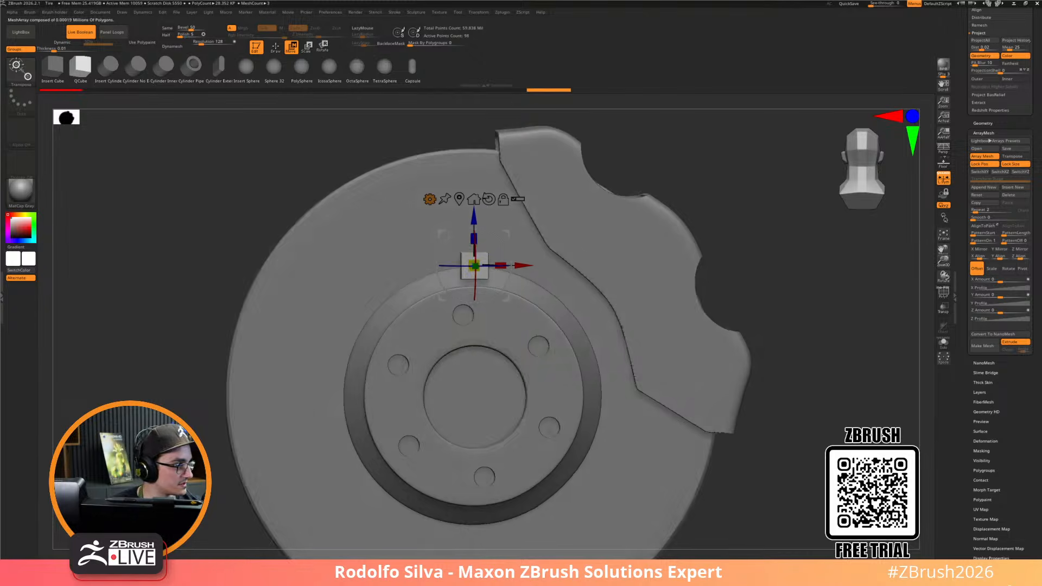
left_click_drag(754, 467, 790, 483)
left_click_drag(475, 265, 480, 274)
left_click_drag(465, 212, 467, 207)
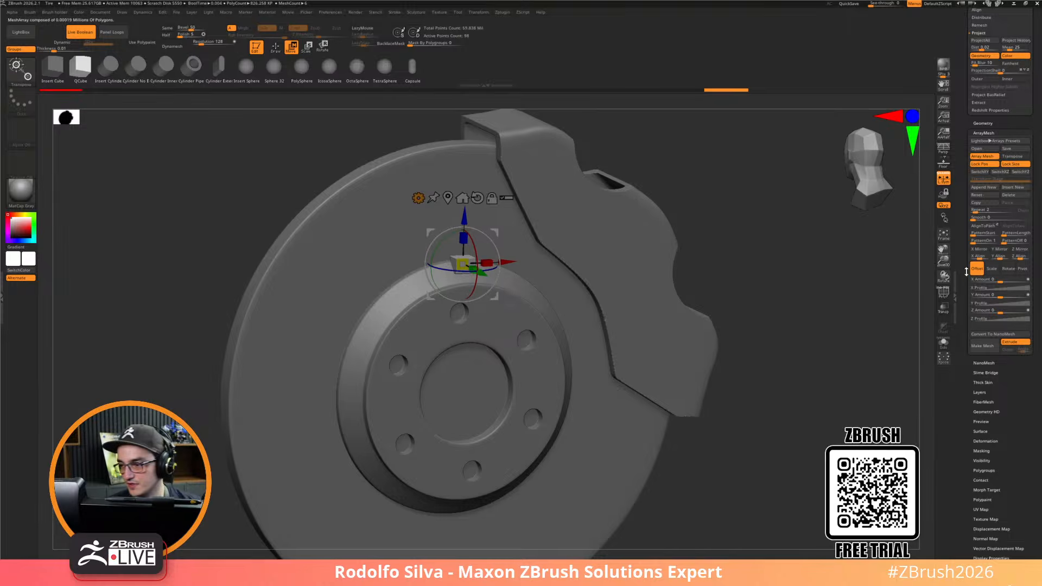
Array the cube around the hub ring with a 360-degree rotation about Z and 10 repeats
left_click_drag(977, 212, 974, 215)
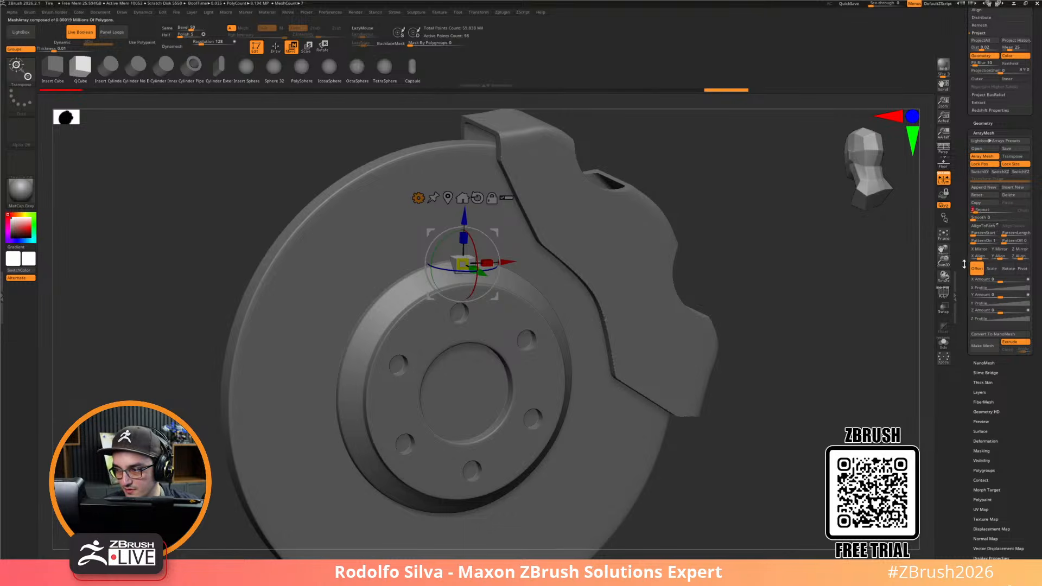
left_click(1008, 268)
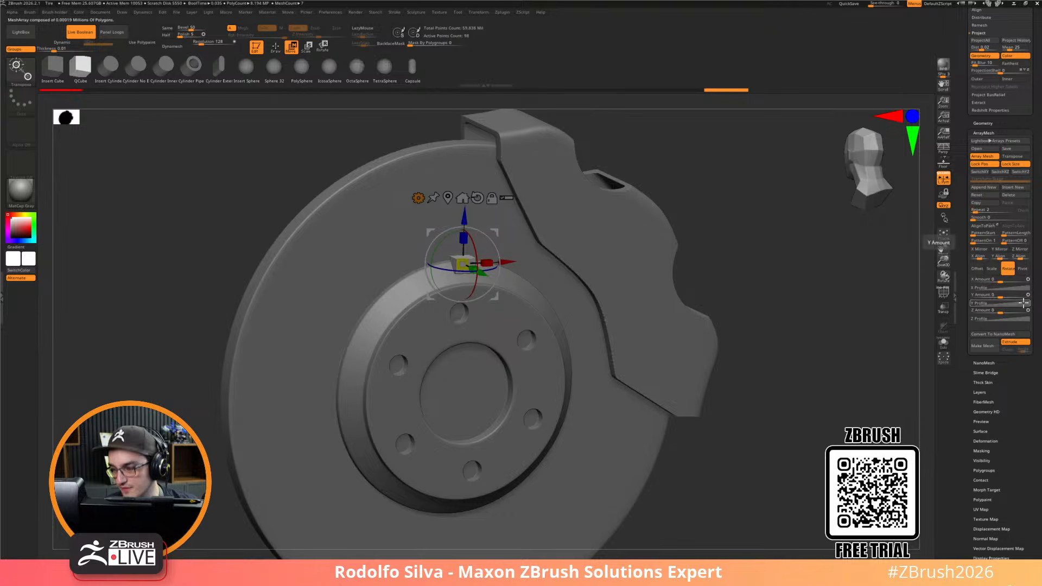
left_click_drag(886, 214, 852, 196)
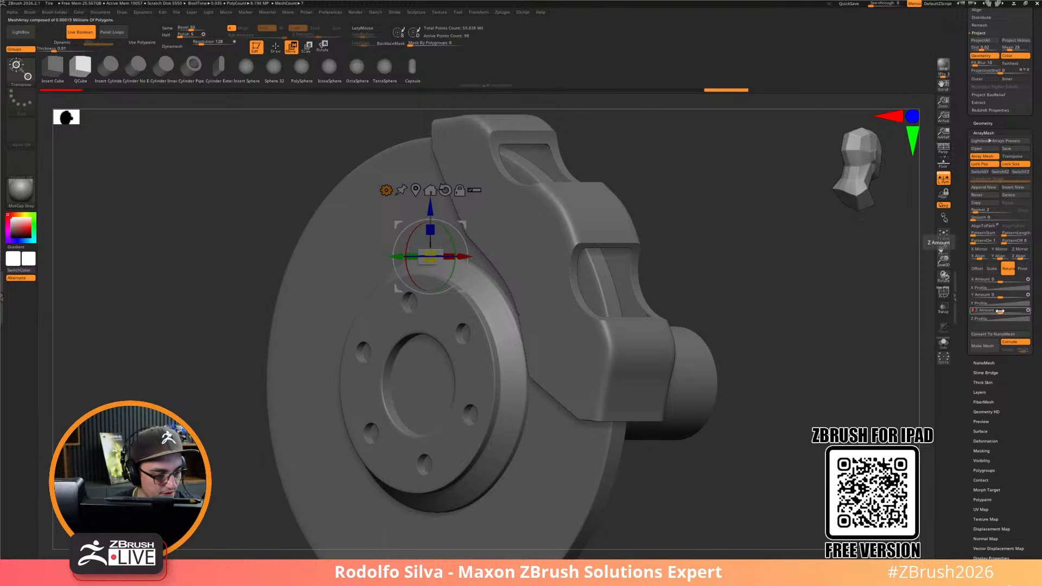
type("360")
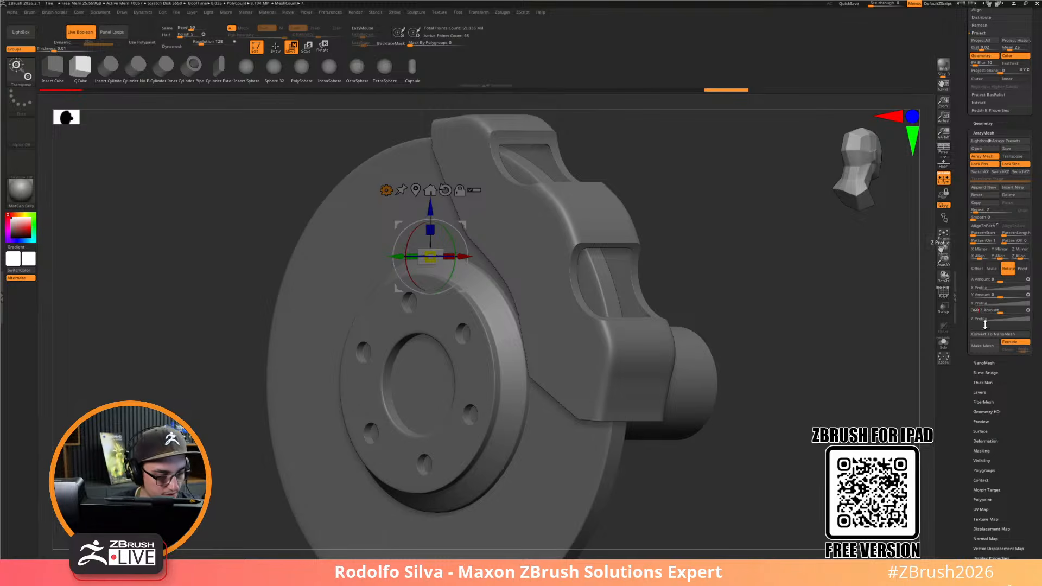
key("Return")
left_click_drag(742, 433, 788, 442)
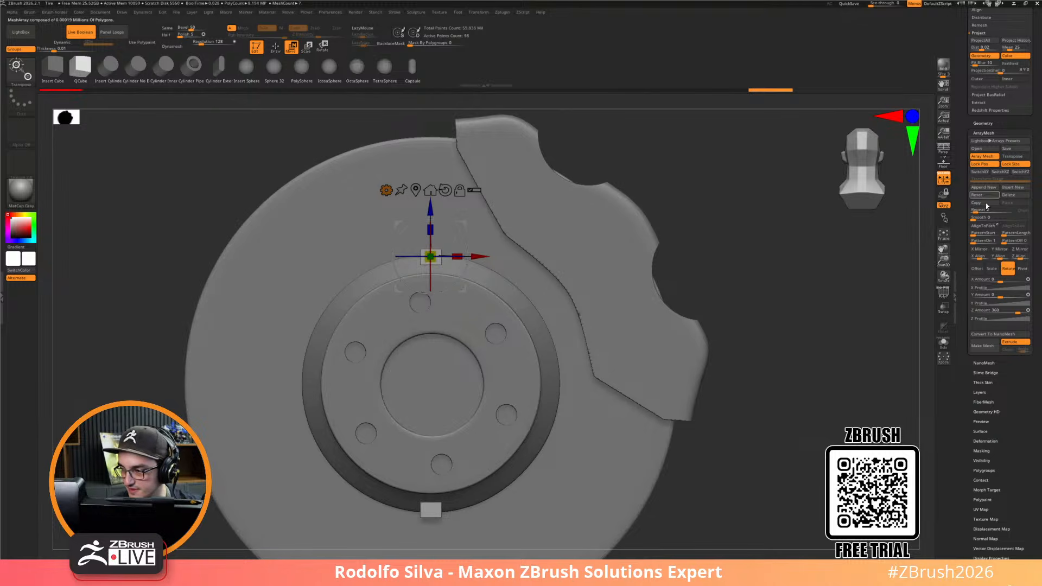
left_click_drag(976, 211, 979, 211)
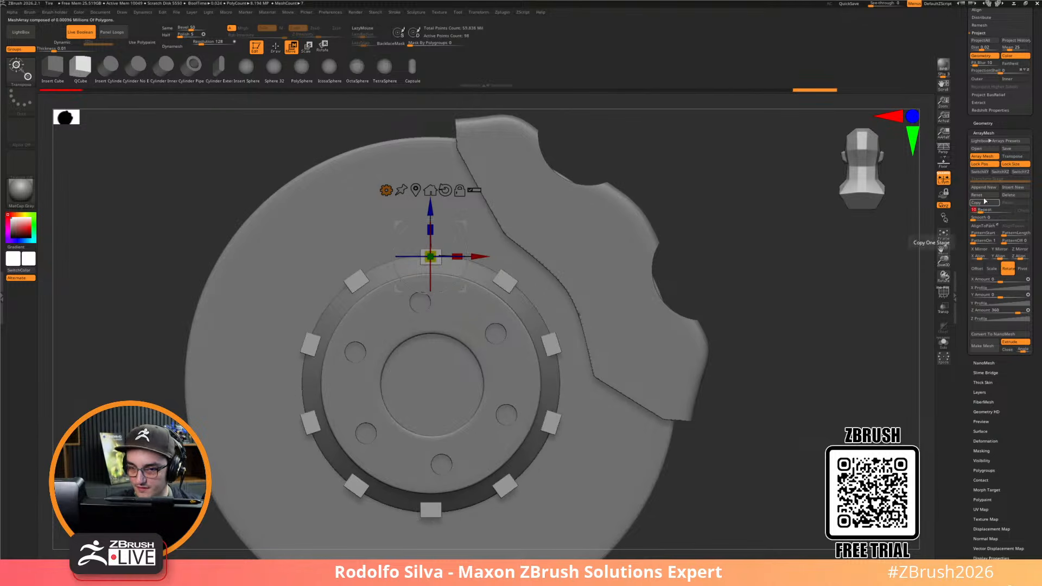
Set the arrayed cube subtool to boolean subtraction so the cubes cut notches into the hub ring
scroll(966, 166, "up", 5)
left_click_drag(966, 166, 966, 171)
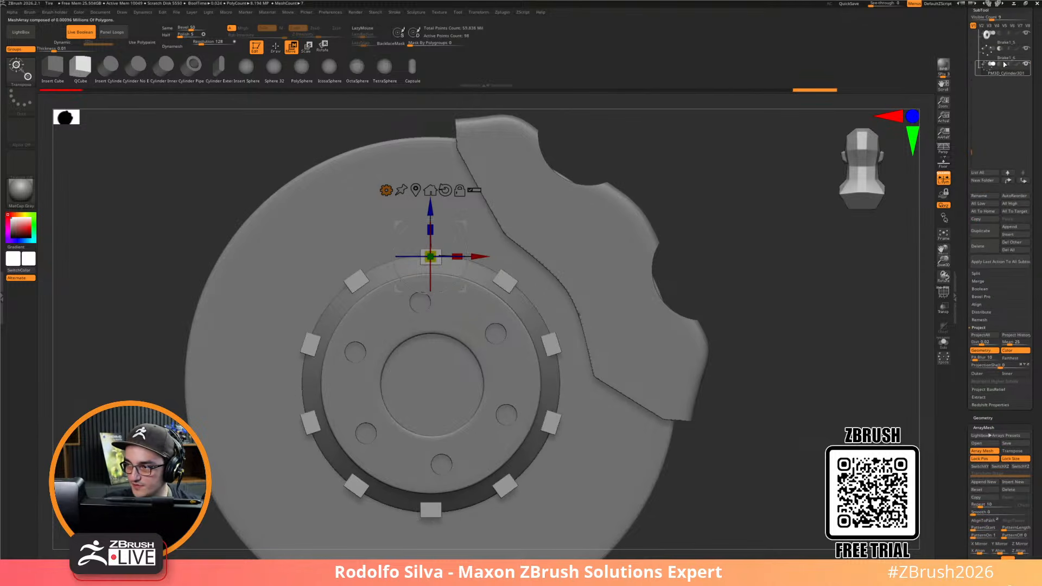
left_click(999, 64)
left_click_drag(795, 391, 856, 423)
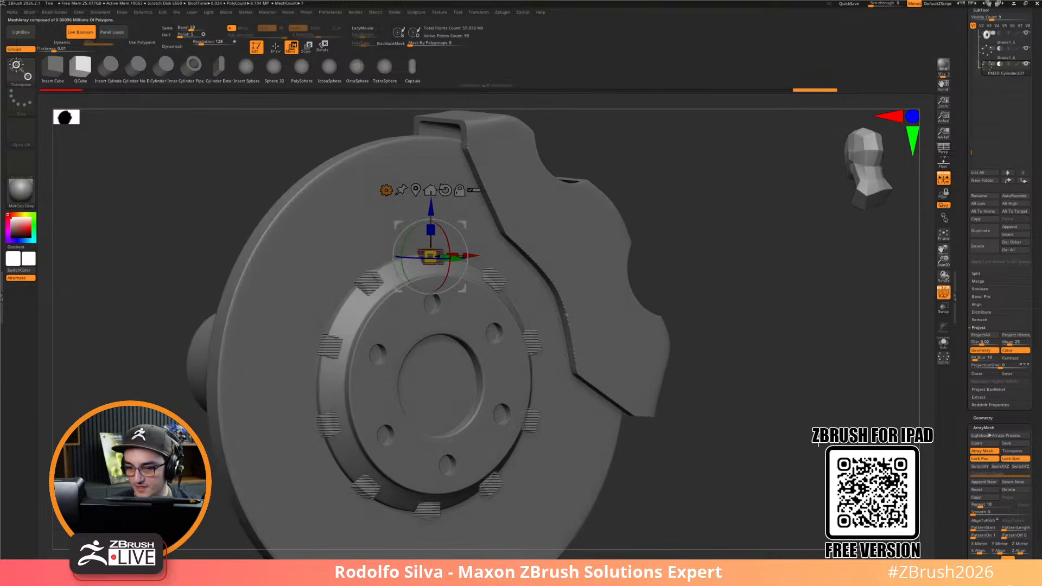
Raise the cube array's repeat count to 13 and move the cubes about 0.014 towards the hub centre
left_click_drag(979, 505, 974, 505)
left_click_drag(766, 492, 739, 522)
left_click_drag(430, 207, 430, 211)
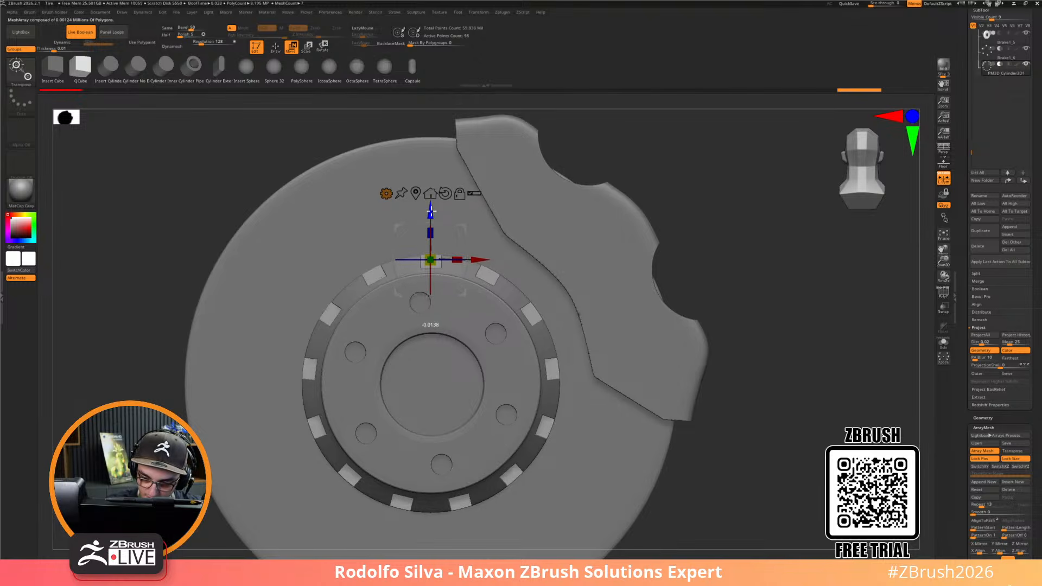
Fine-tune the source cube's height, radial position and depth so the notches sit within the ring's bevel
mouse_move(733, 474)
left_mouse_down()
mouse_move(749, 472)
mouse_move(761, 443)
left_mouse_up()
left_click_drag(427, 233, 427, 229)
mouse_move(751, 438)
left_mouse_down()
mouse_move(729, 435)
mouse_move(639, 344)
left_mouse_up()
left_click_drag(464, 260, 464, 260)
left_click_drag(427, 212, 427, 209)
left_click_drag(462, 255, 461, 256)
Clip the inner faces of the arrayed cubes along a straight line with ClipCurve, with dynamic subdivision turned off
left_click_drag(711, 410, 652, 493)
left_click_drag(609, 467, 586, 377, "alt")
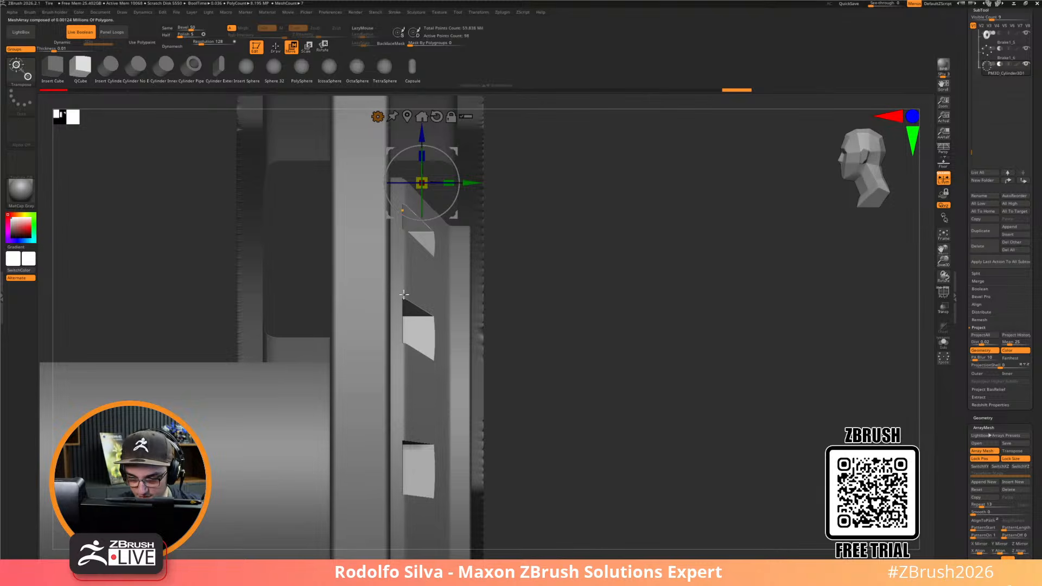
left_click(20, 68, "ctrl+shift")
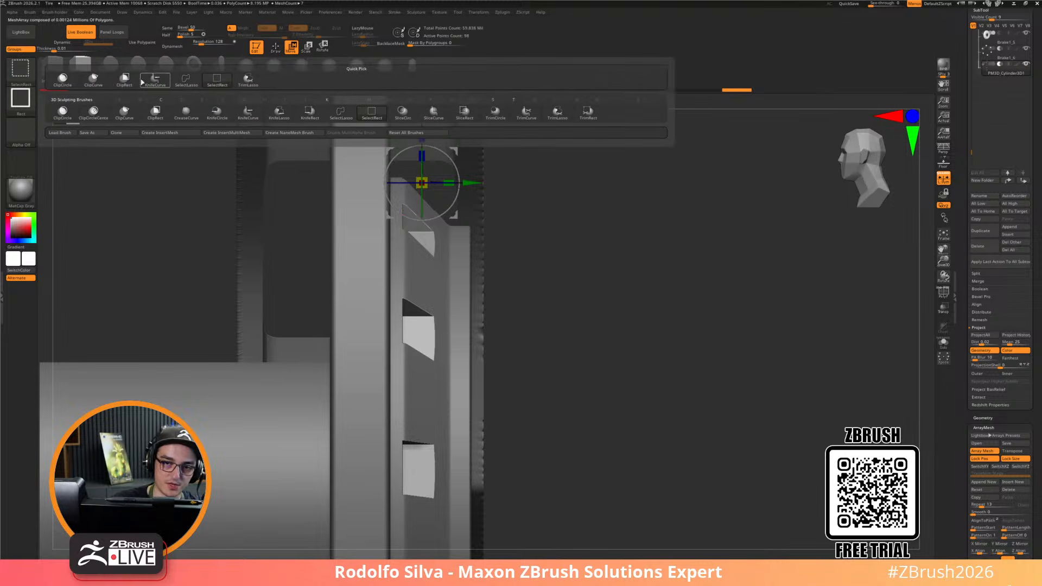
left_click(95, 81, "ctrl+shift")
left_click(407, 117)
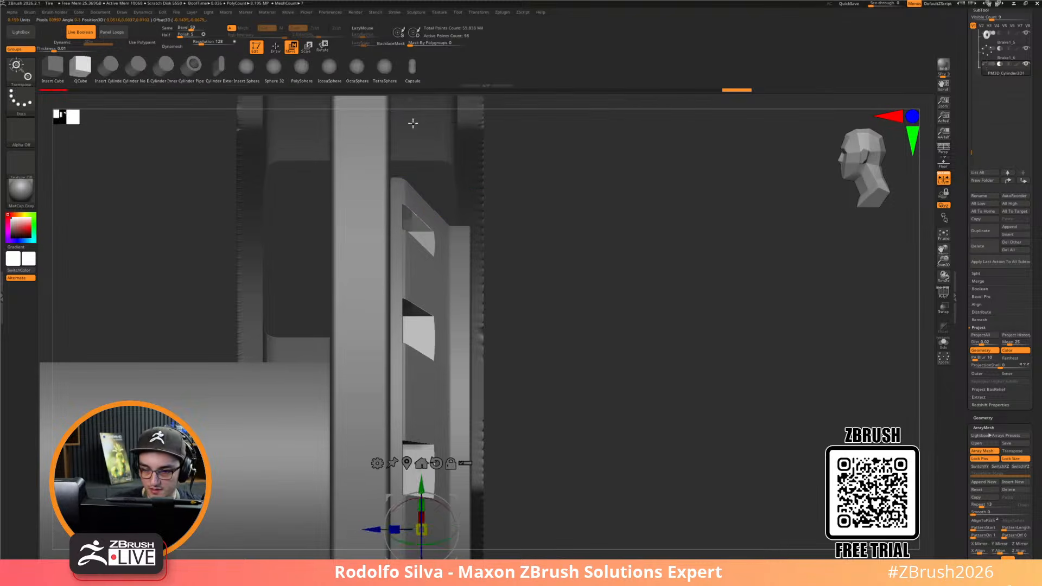
key("ctrl+z")
key("q")
left_click_drag(407, 531, 396, 93, "ctrl+shift")
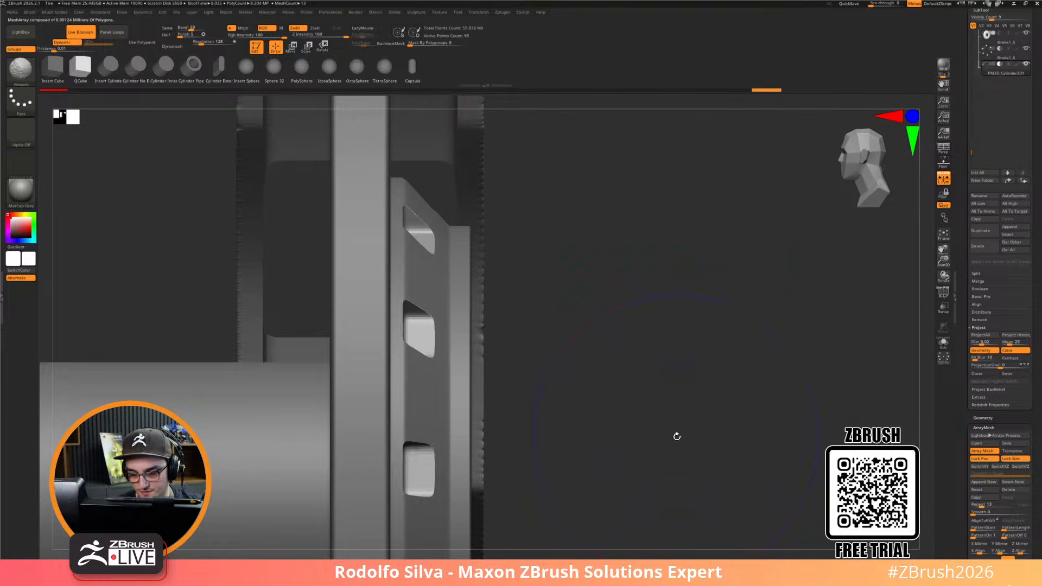
key("shift+d")
left_click_drag(406, 530, 401, 86, "ctrl+shift")
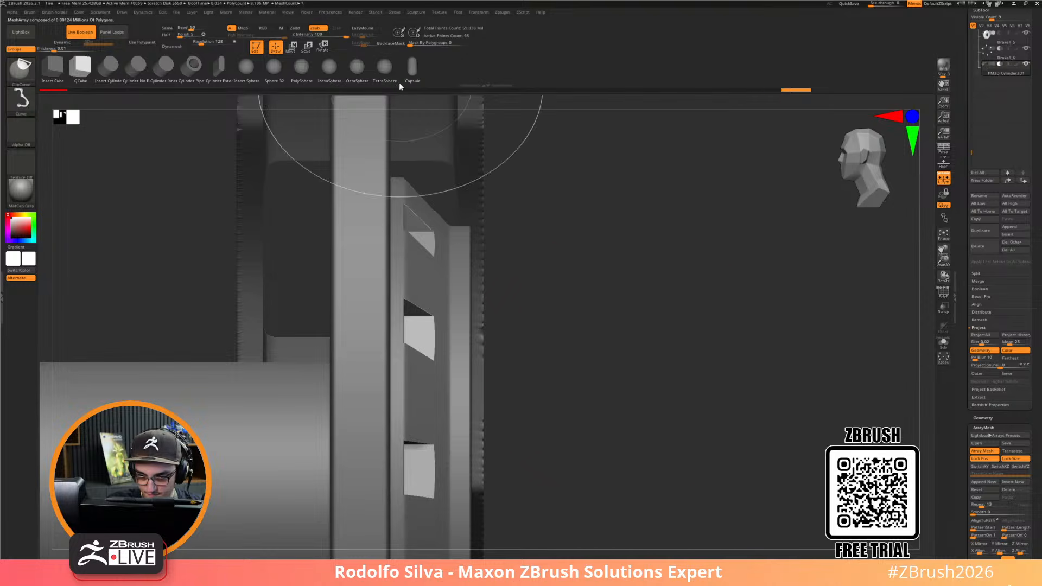
Enable dynamic subdivision on the arrayed cubes, set the crease level to 2 and adjust the smooth subdivision level
left_click_drag(649, 411, 629, 461)
right_click_drag(629, 461, 581, 353)
key("d")
key("2")
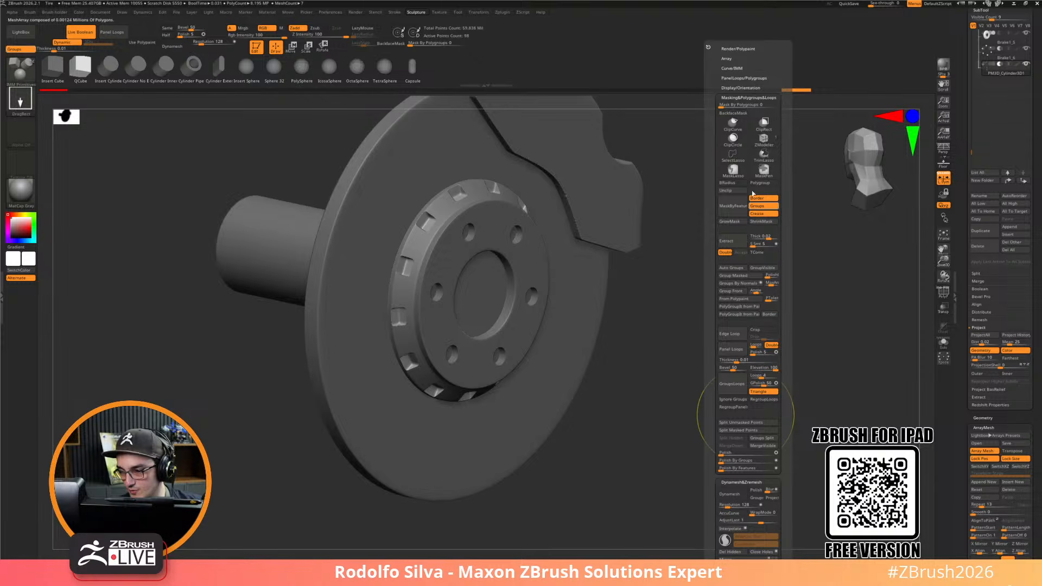
left_click(745, 99, "shift")
left_click(745, 98)
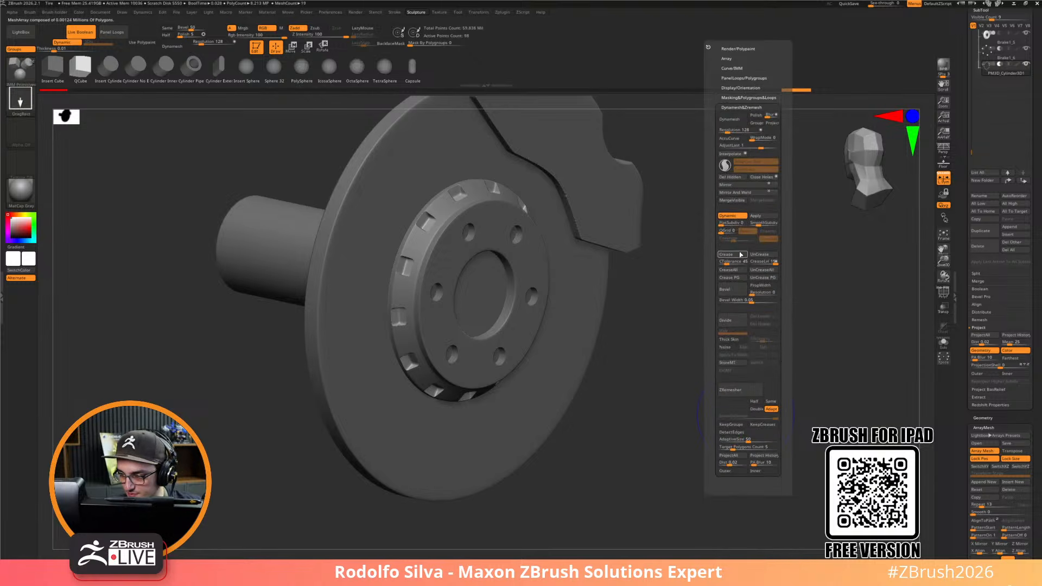
left_click_drag(761, 262, 757, 263)
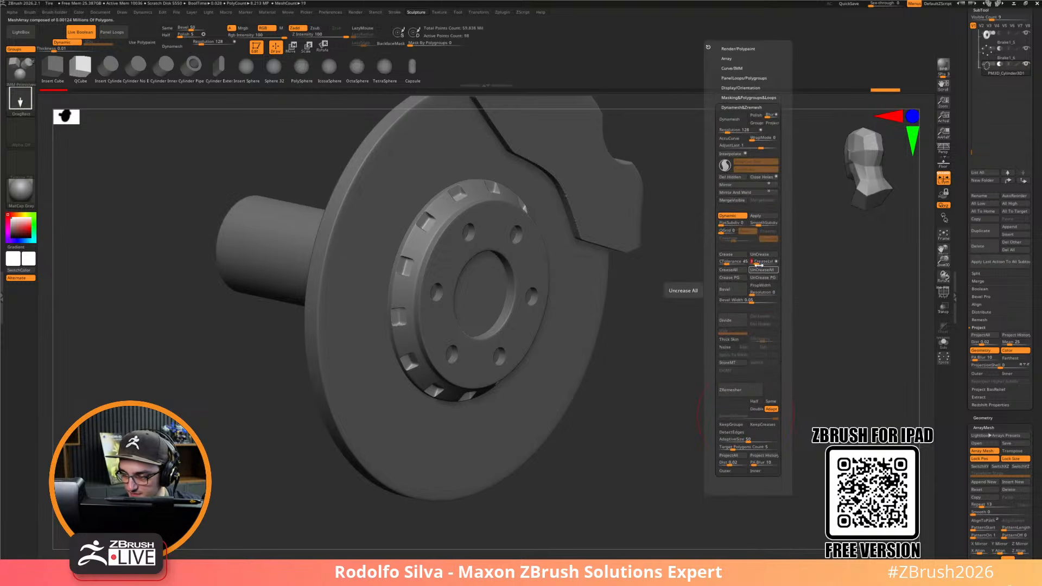
left_click(756, 262)
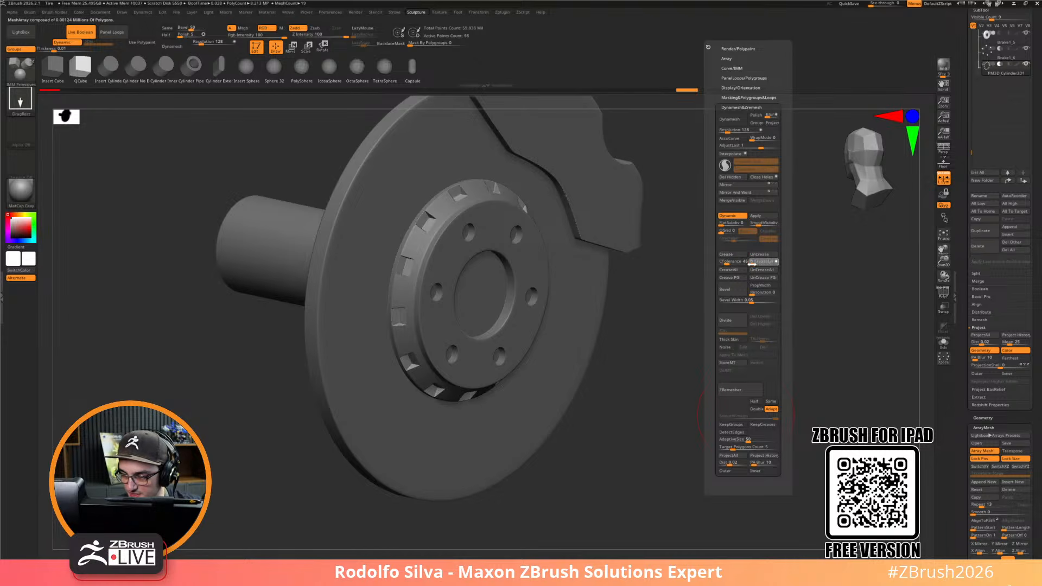
left_click_drag(752, 262, 755, 262)
left_click_drag(760, 224, 771, 224)
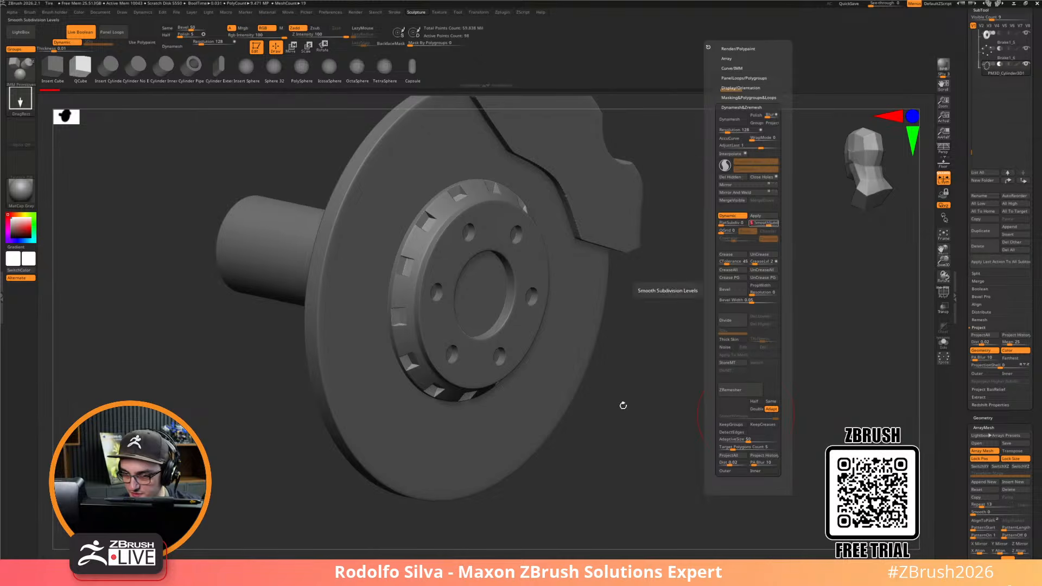
right_click_drag(684, 374, 709, 416, "ctrl")
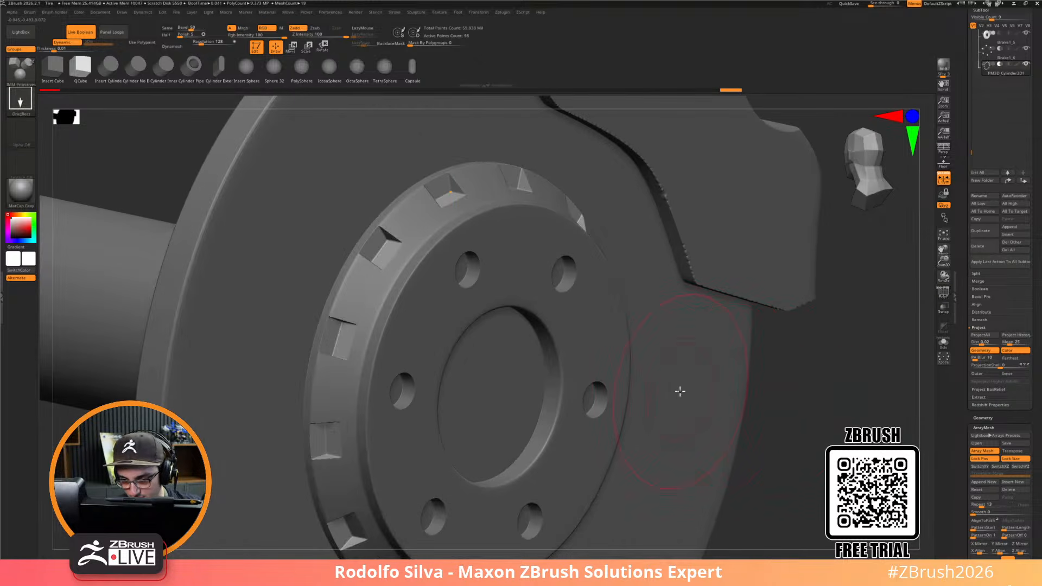
Adjust the source cube's Y divisions with the gizmo deformer to round the notches, and enlarge the cube slightly
key("shift+f")
key("w")
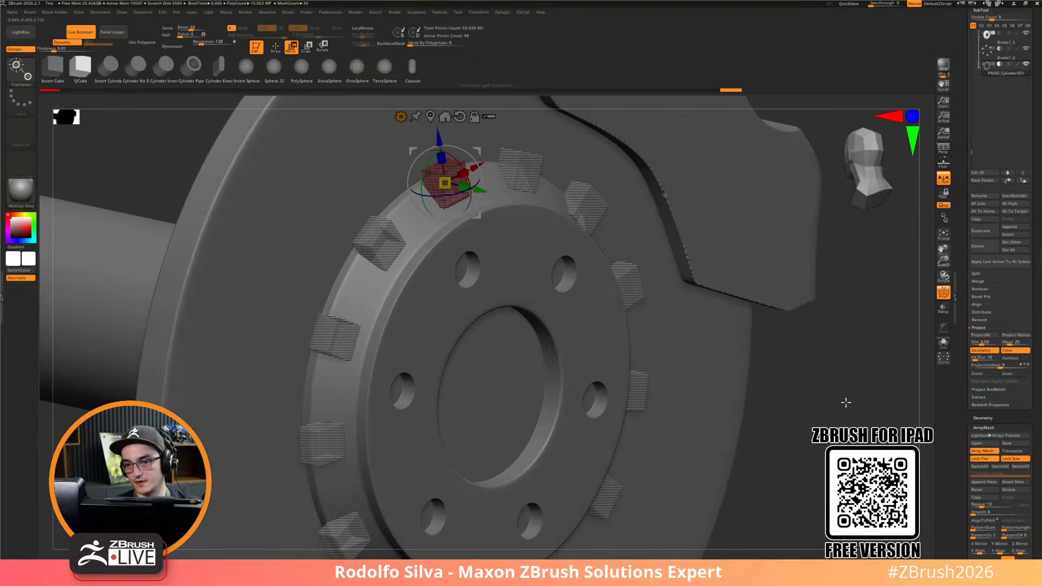
left_click_drag(469, 169, 458, 159)
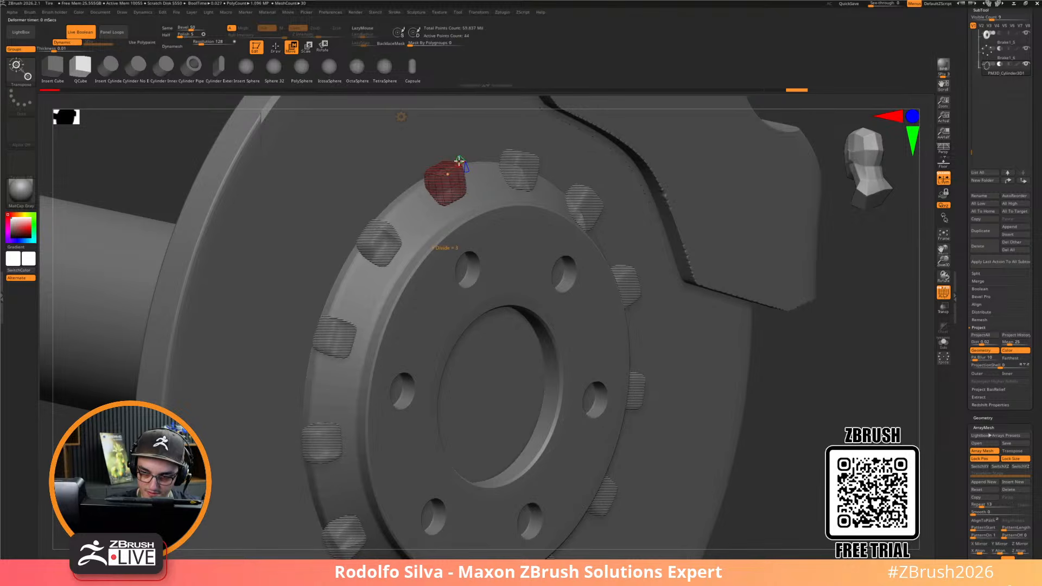
key("shift+f")
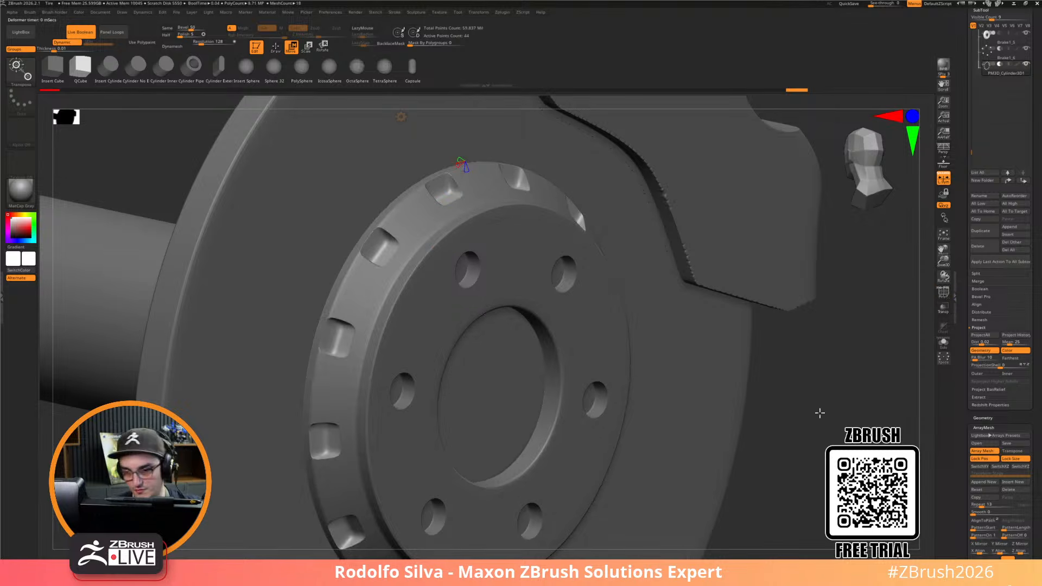
left_click_drag(842, 429, 875, 403)
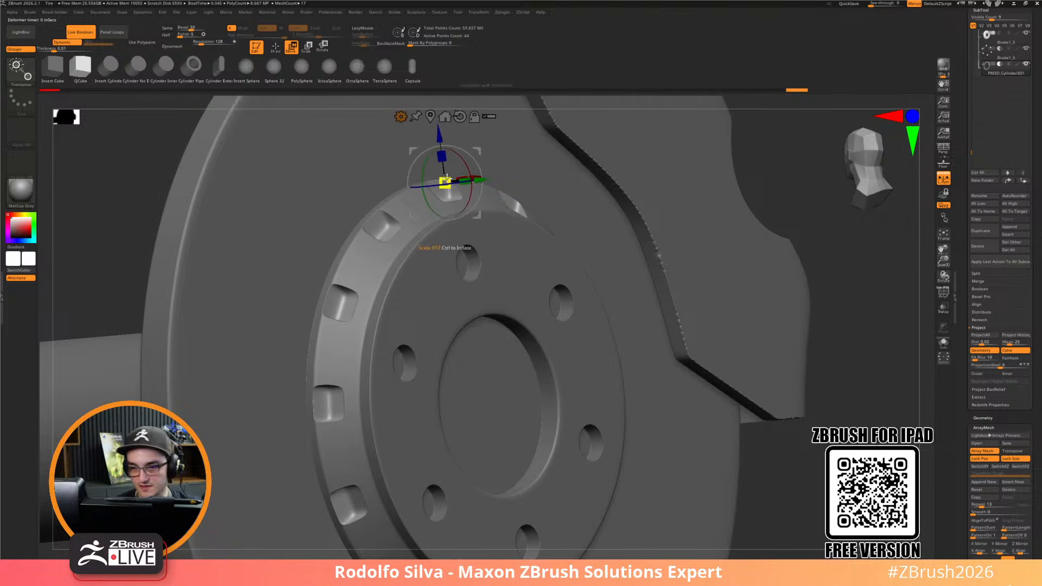
left_click_drag(460, 181, 466, 168)
mouse_move(818, 460)
left_mouse_down()
mouse_move(800, 419)
mouse_move(778, 426)
mouse_move(790, 442)
mouse_move(808, 429)
mouse_move(824, 478)
left_mouse_up()
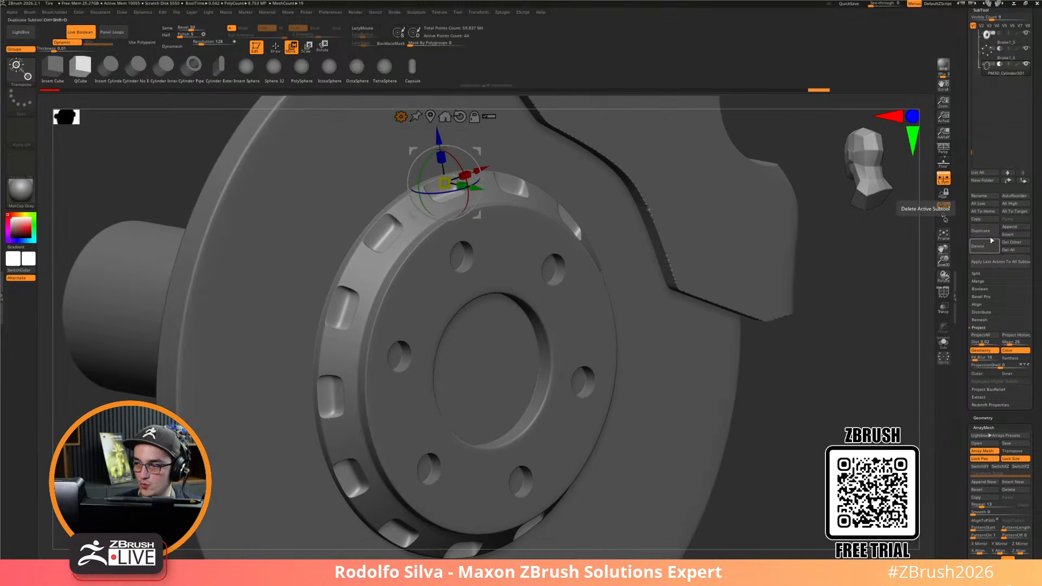
Duplicate the arrayed cube subtool as an additive copy around the hub ring
left_click(1010, 235)
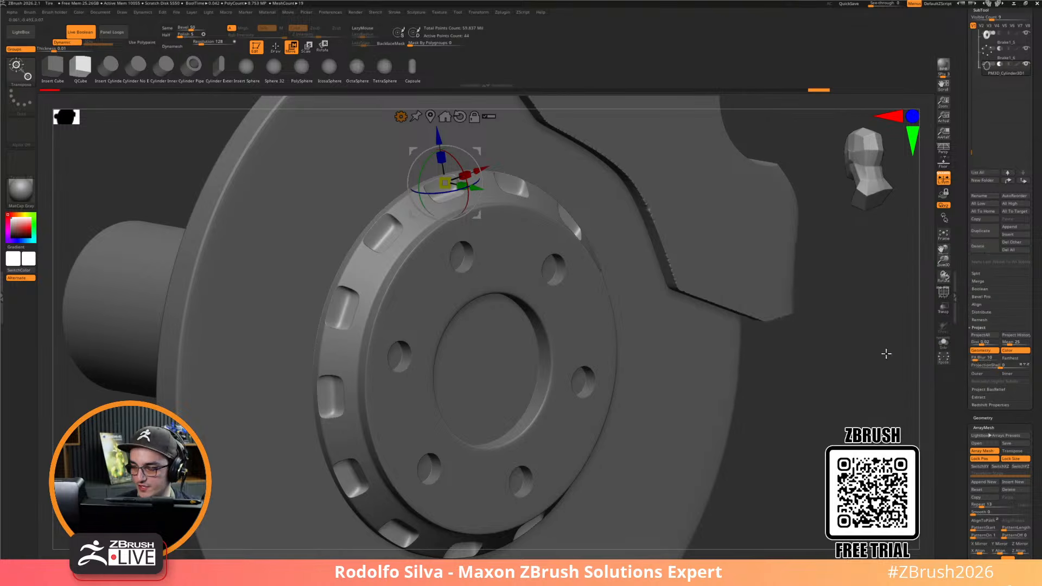
left_click(981, 231)
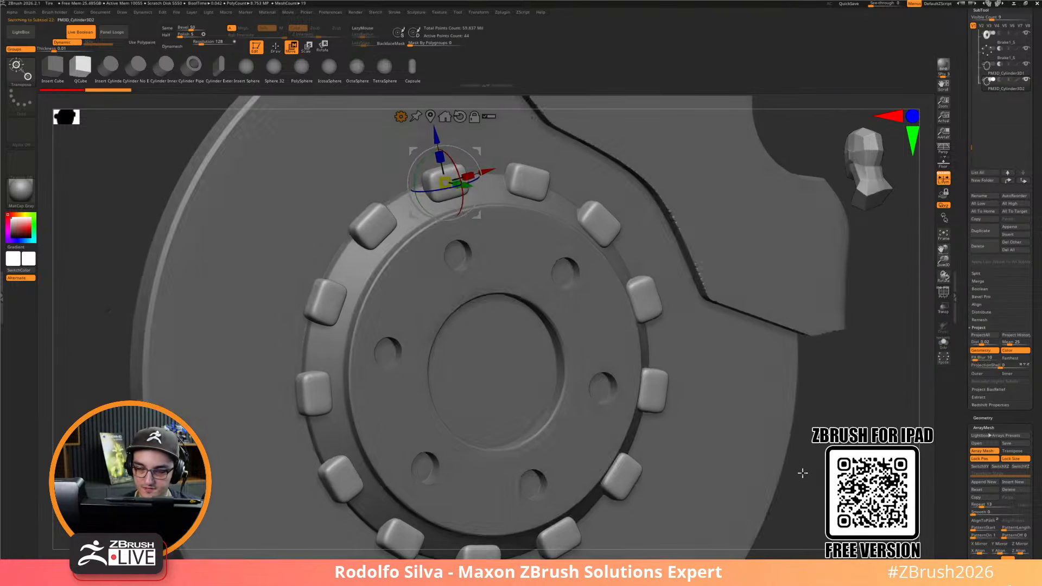
left_click_drag(803, 473, 789, 471)
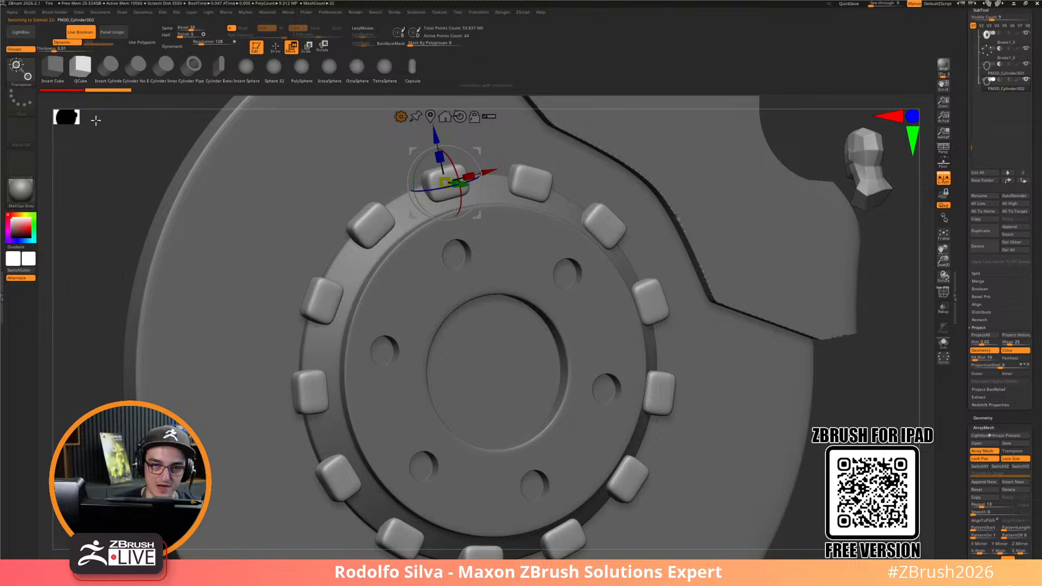
Replace the duplicated cubes in the array with the Fasteners_1 screw from the insert-mesh brush
key("b")
key("i")
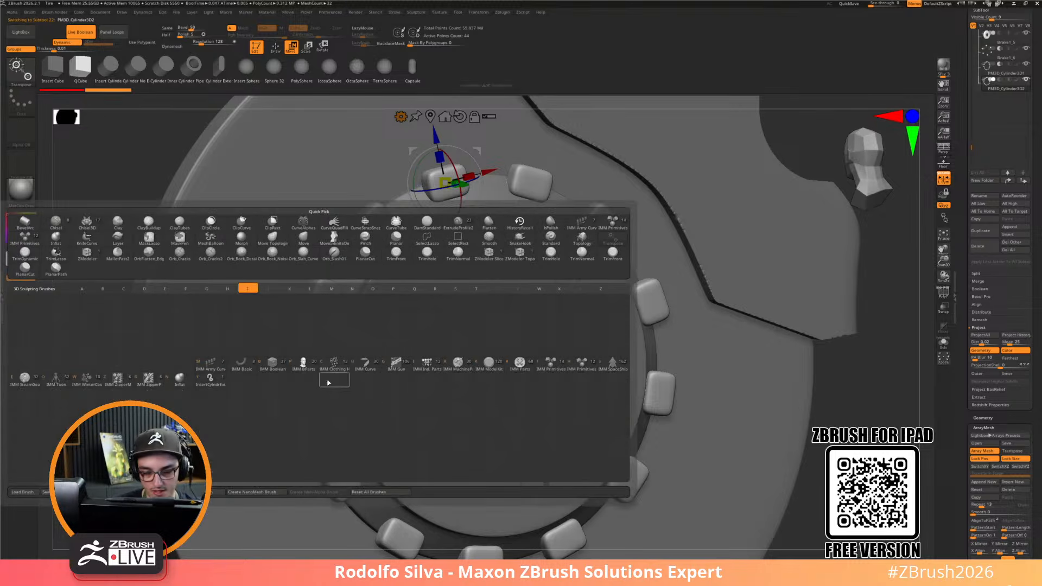
key("Escape")
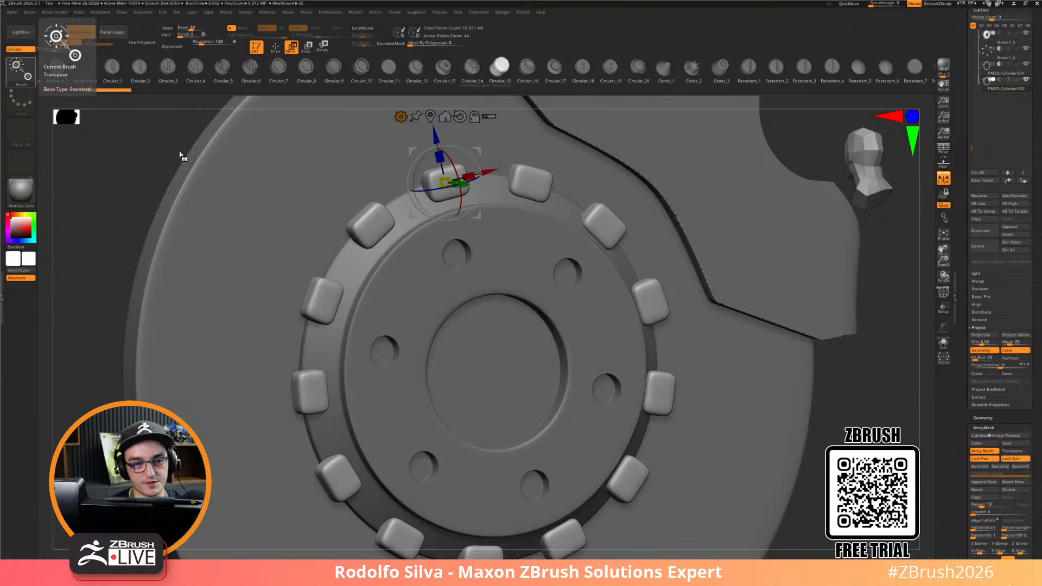
left_click_drag(129, 170, 100, 285)
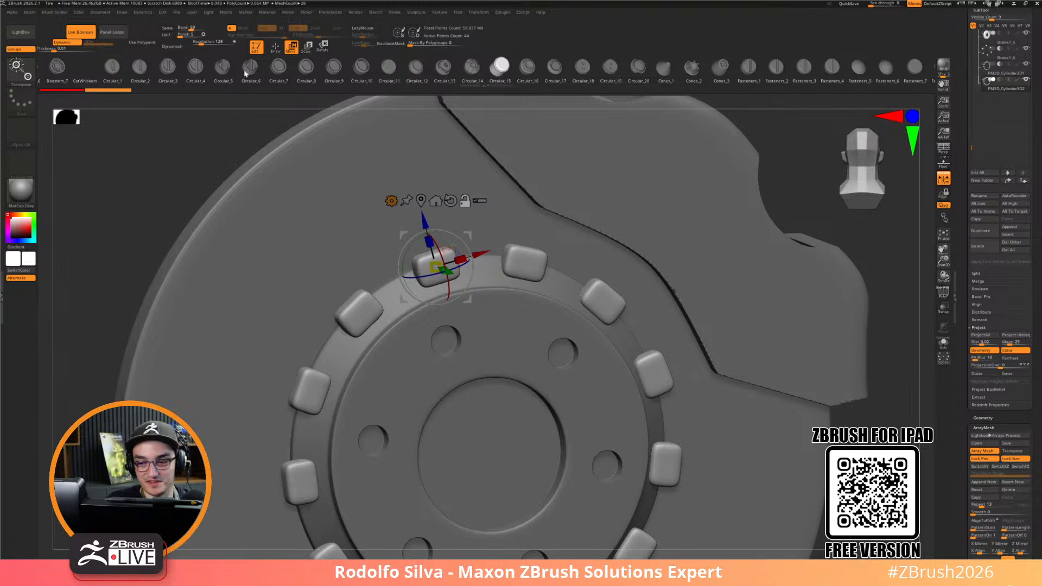
left_click_drag(286, 80, 26, 111)
left_click_drag(582, 71, 429, 76)
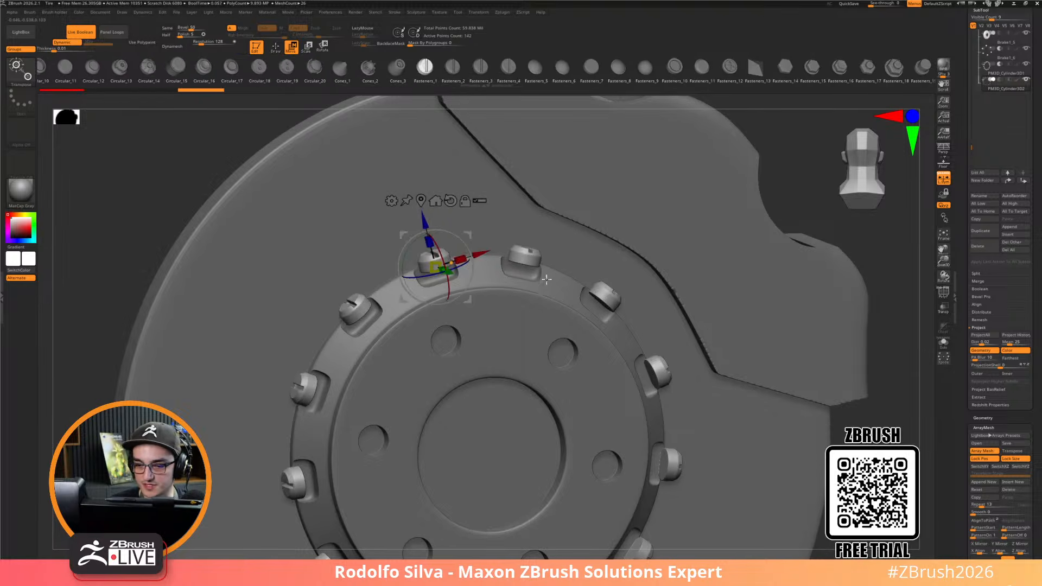
Orient and position the source screw so the arrayed screws sit inside the hub ring's notches
left_click_drag(442, 253, 463, 308)
mouse_move(447, 272)
left_mouse_down()
mouse_move(413, 284)
mouse_move(445, 323)
mouse_move(446, 280)
left_mouse_up()
left_click_drag(444, 324, 444, 321)
mouse_move(737, 421)
right_mouse_down()
mouse_move(711, 340)
mouse_move(714, 370)
mouse_move(682, 296)
mouse_move(732, 380)
mouse_move(665, 458)
right_mouse_up()
key("q")
mouse_move(686, 418)
right_mouse_down()
mouse_move(692, 412)
mouse_move(691, 437)
mouse_move(715, 424)
mouse_move(613, 364)
right_mouse_up()
Select the brake disc and examine the whole brake assembly from the front, side and three-quarter angles
left_click(373, 301, "alt")
key("shift+f")
key("shift+f")
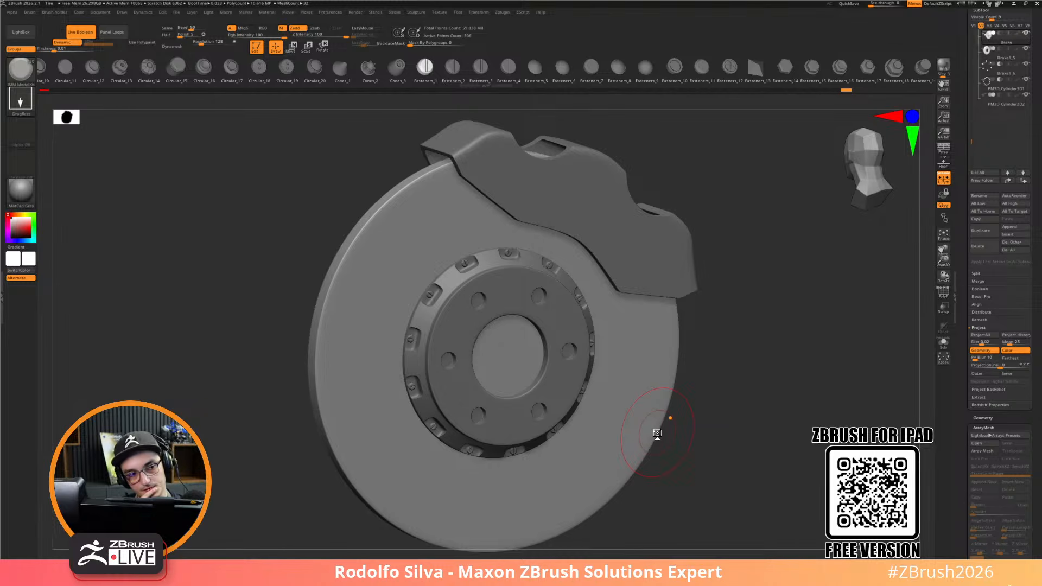
left_click_drag(751, 375, 772, 367)
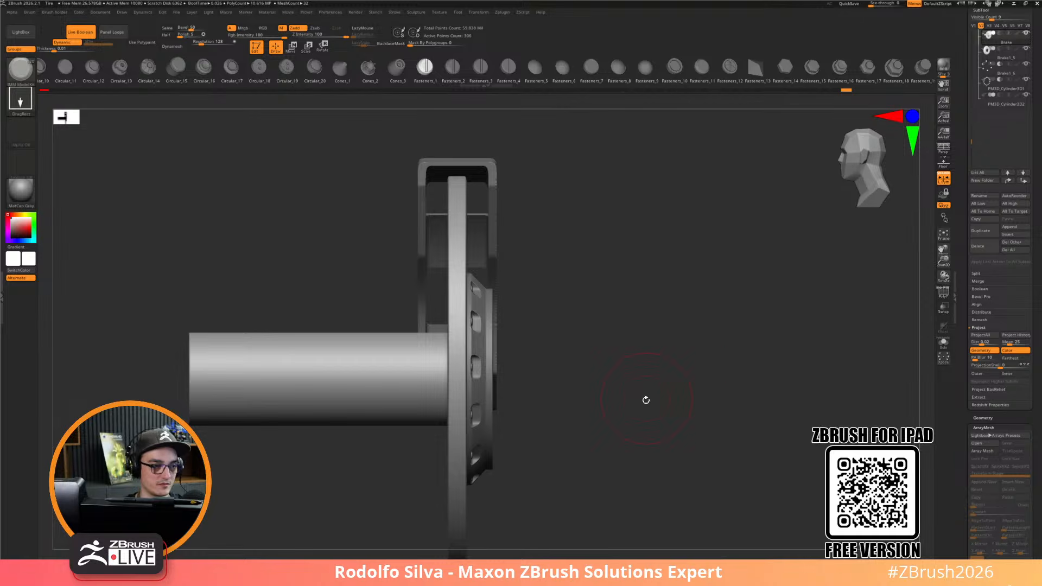
mouse_move(662, 439)
left_mouse_down()
mouse_move(644, 458)
mouse_move(644, 445)
left_mouse_up()
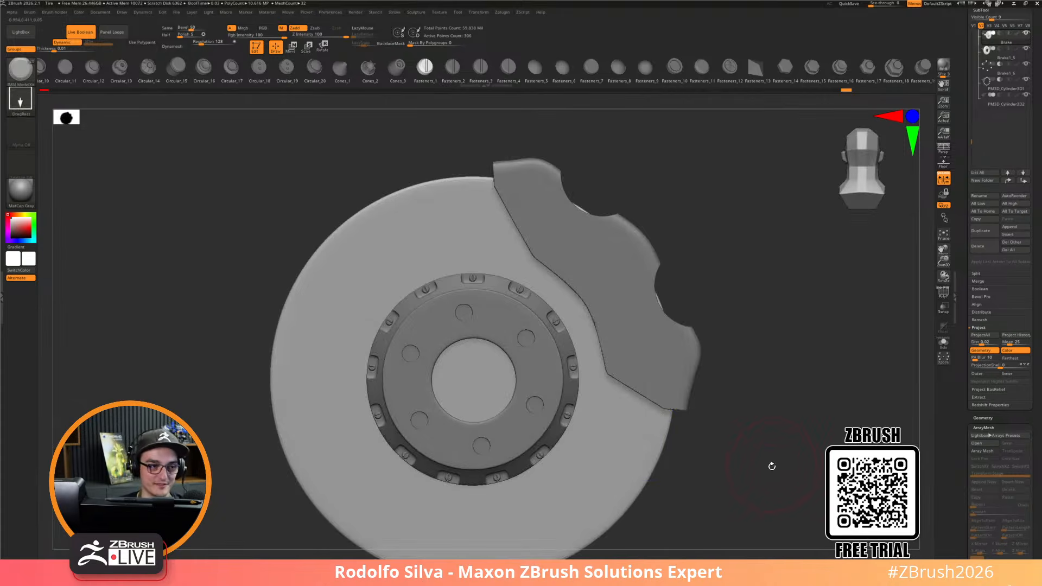
mouse_move(770, 465)
left_mouse_down("alt")
mouse_move(758, 476)
mouse_move(733, 446)
left_mouse_up("alt")
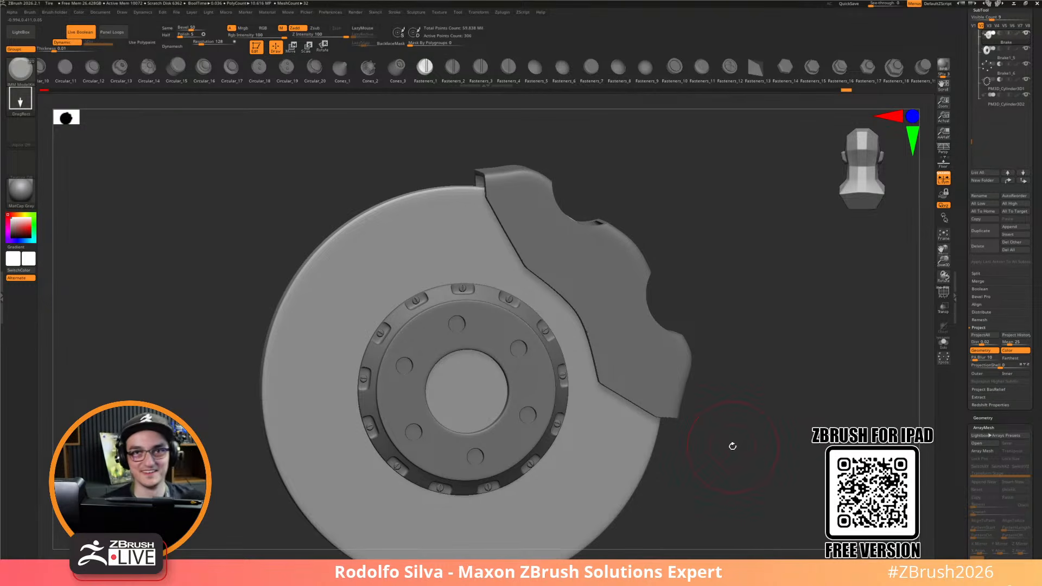
left_click_drag(732, 446, 742, 385)
left_click_drag(694, 343, 767, 333)
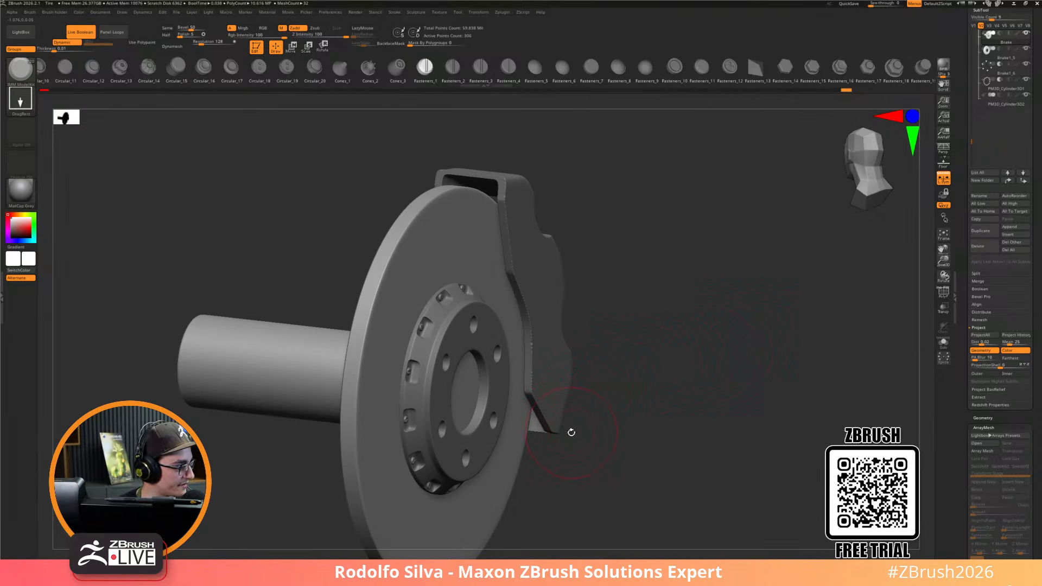
Centre the gizmo on the brake disc and shift the disc slightly along its axis towards the shaft
mouse_move(760, 360)
left_mouse_down("shift")
mouse_move(719, 372)
mouse_move(644, 360)
left_mouse_up("shift")
key("w")
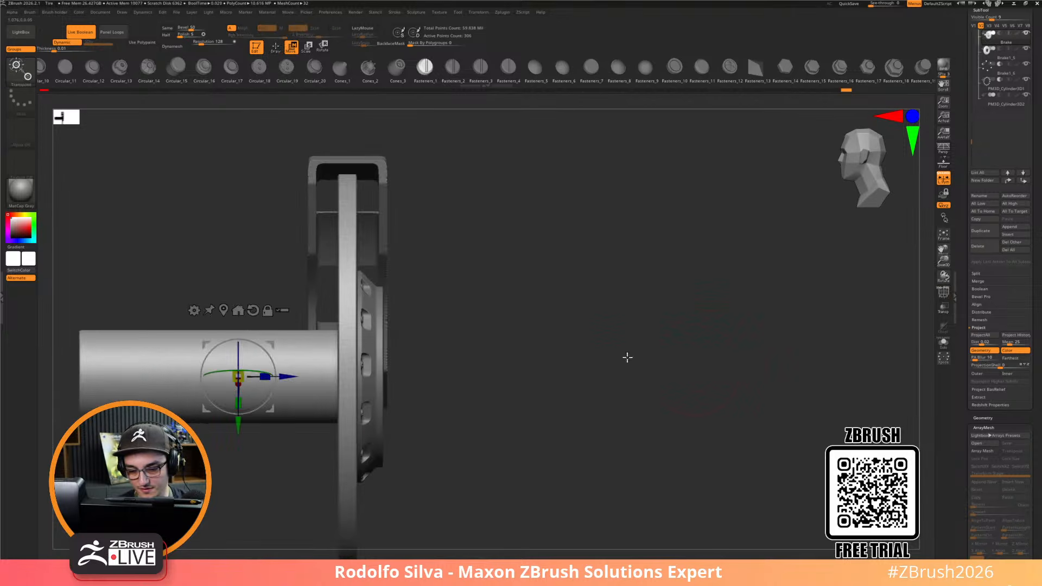
left_click(350, 310, "alt")
left_click_drag(426, 365, 558, 400)
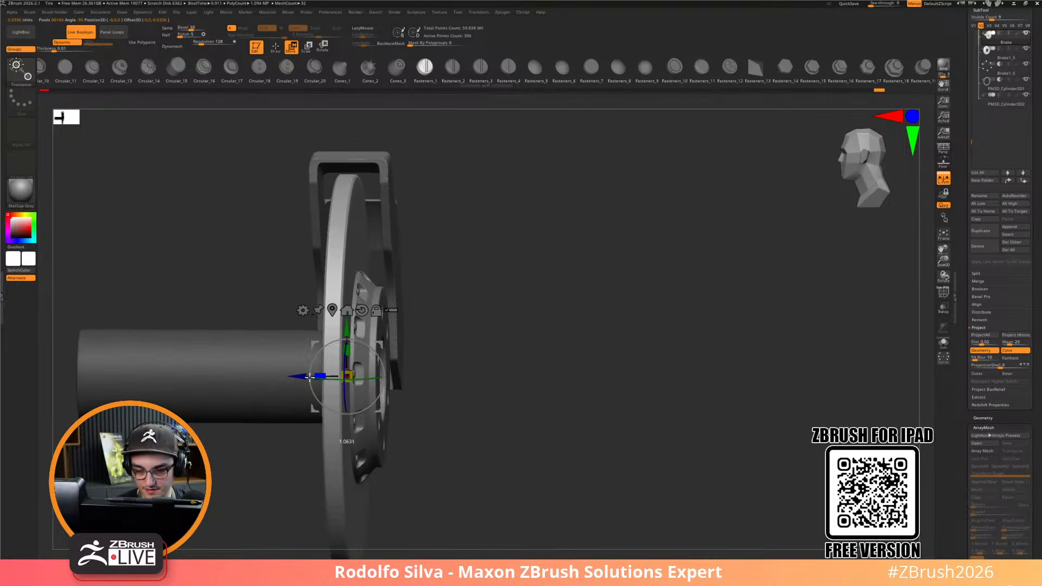
left_click_drag(297, 377, 296, 378)
left_click_drag(549, 370, 552, 446)
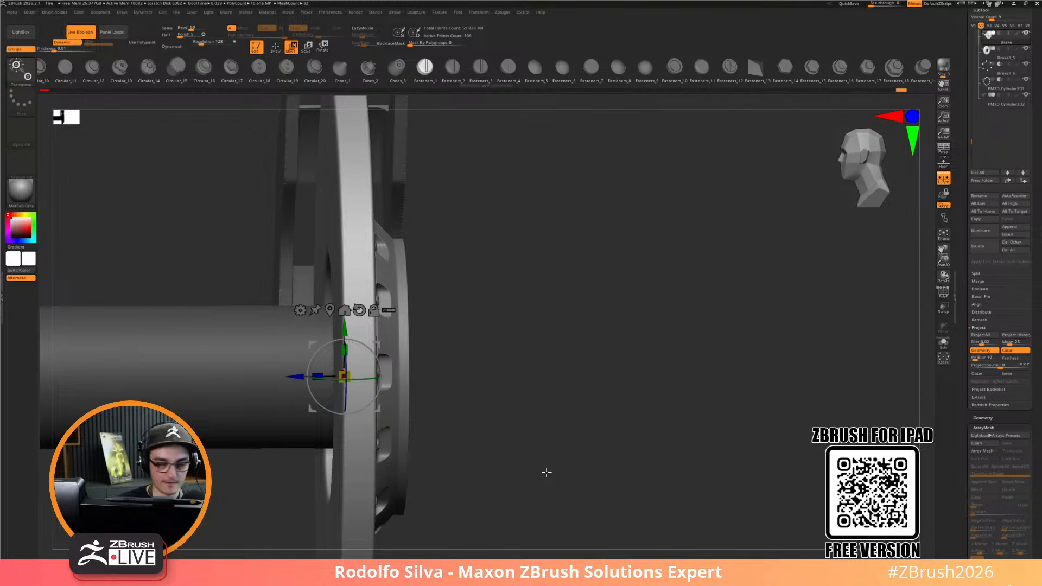
left_click_drag(546, 474, 548, 440, "alt")
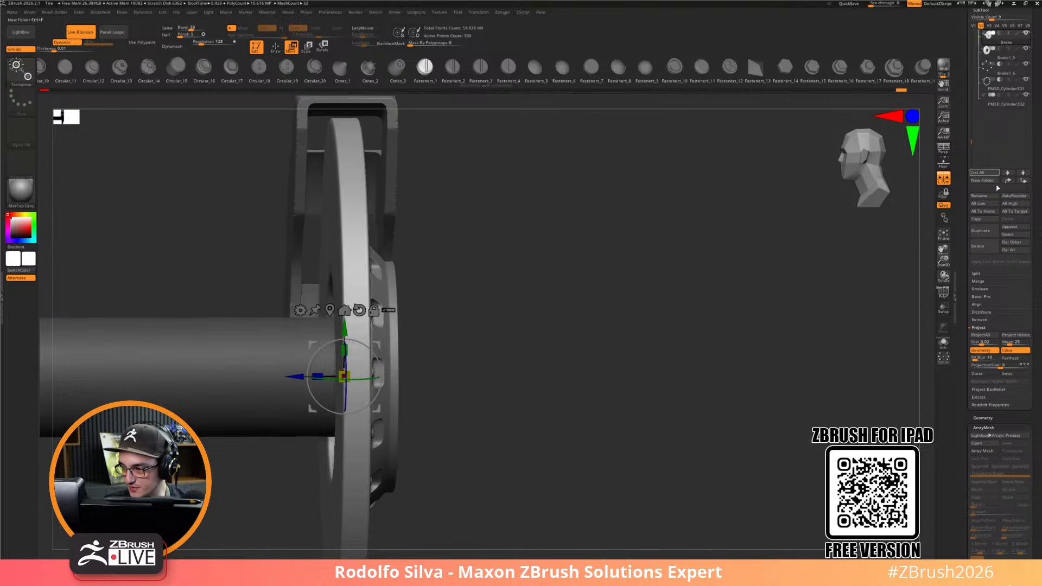
Duplicate the brake disc subtool and try an array mesh on it
left_click(992, 236)
left_click_drag(809, 379, 844, 352)
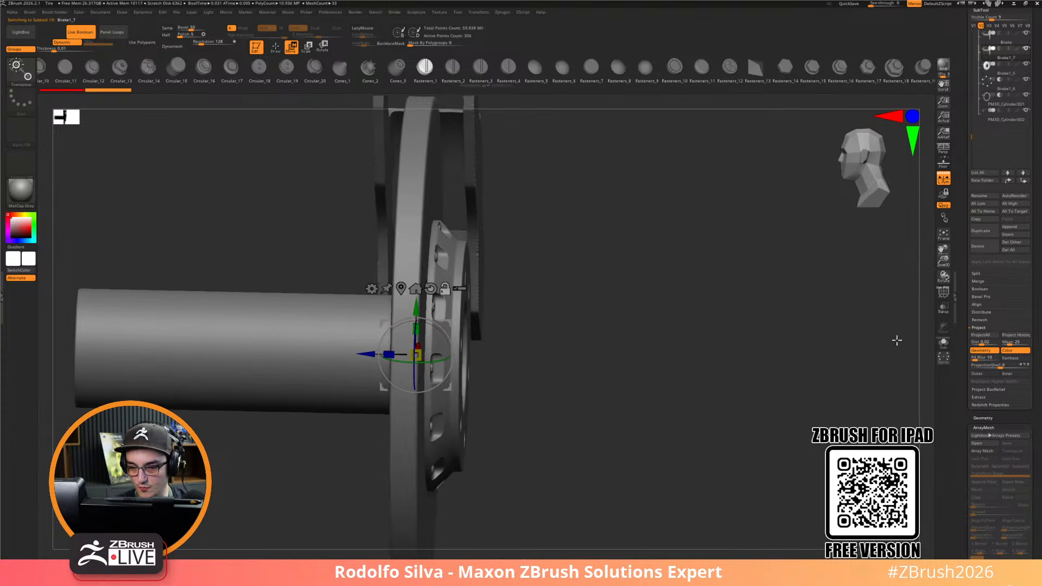
left_click_drag(965, 306, 965, 235)
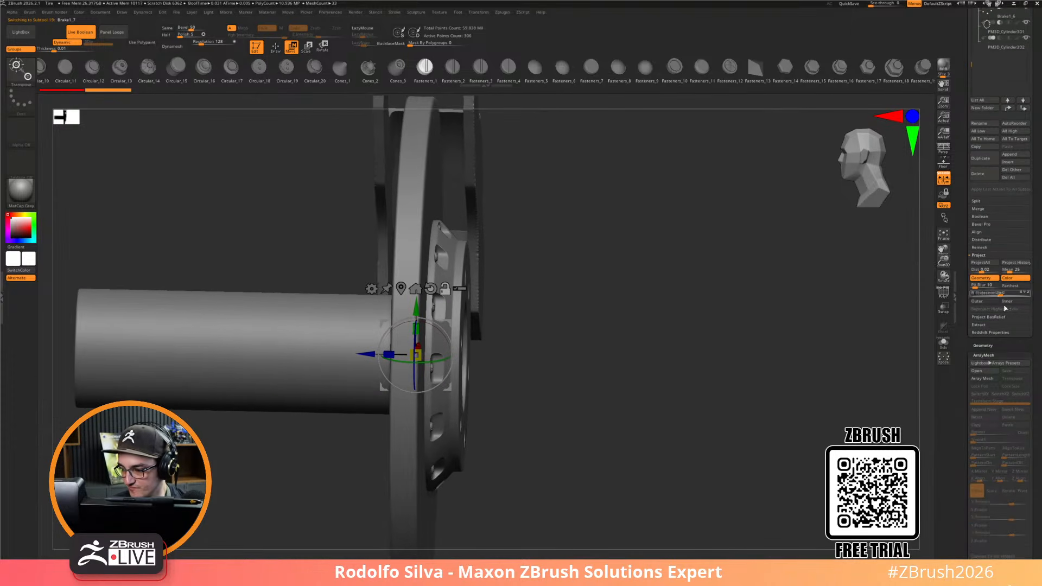
left_click(988, 379)
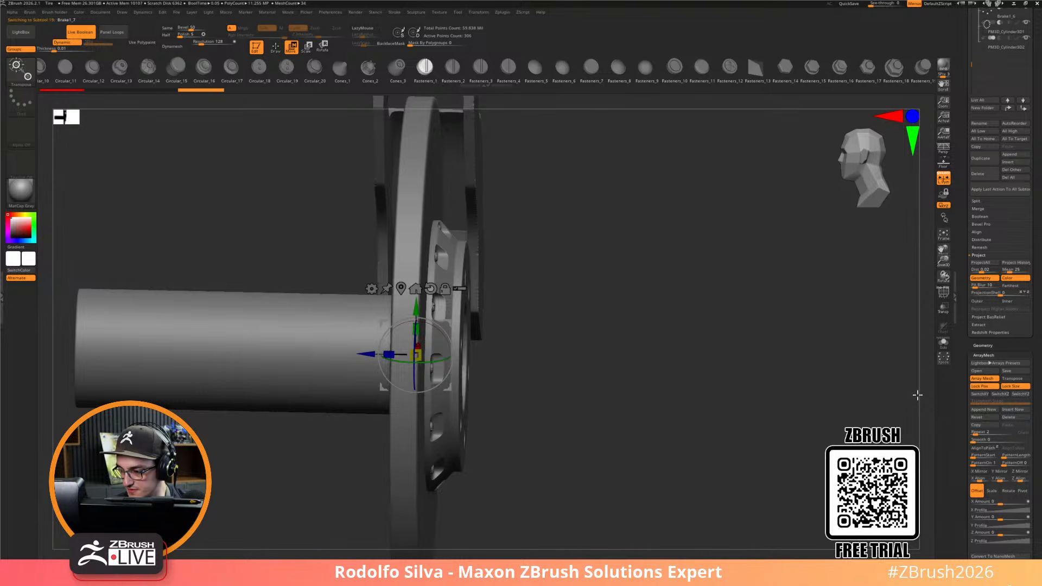
left_click(988, 379)
Nudge the brake disc slightly along the shaft axis
left_click_drag(619, 439, 595, 453)
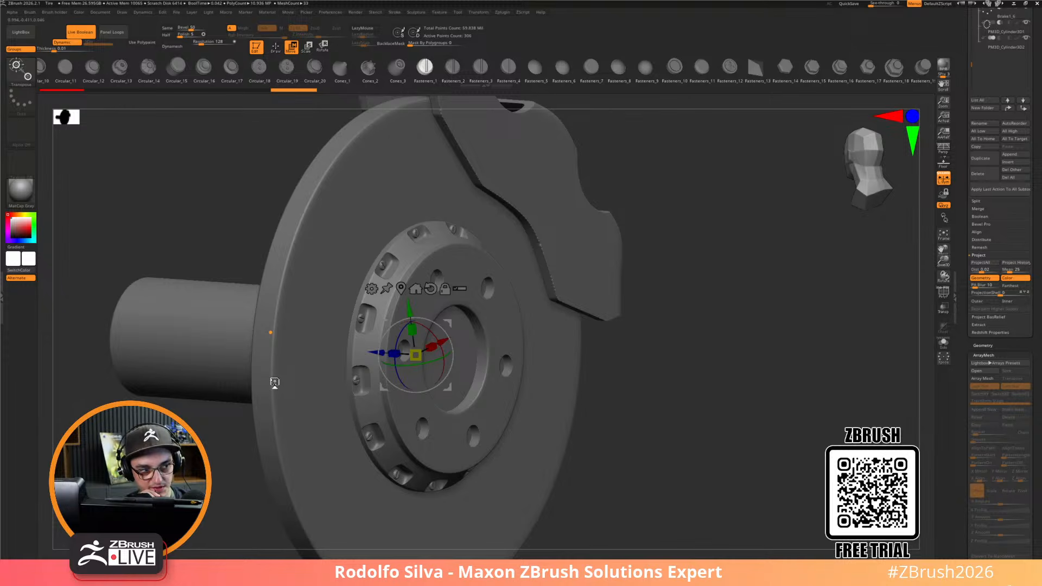
left_click_drag(722, 455, 713, 454)
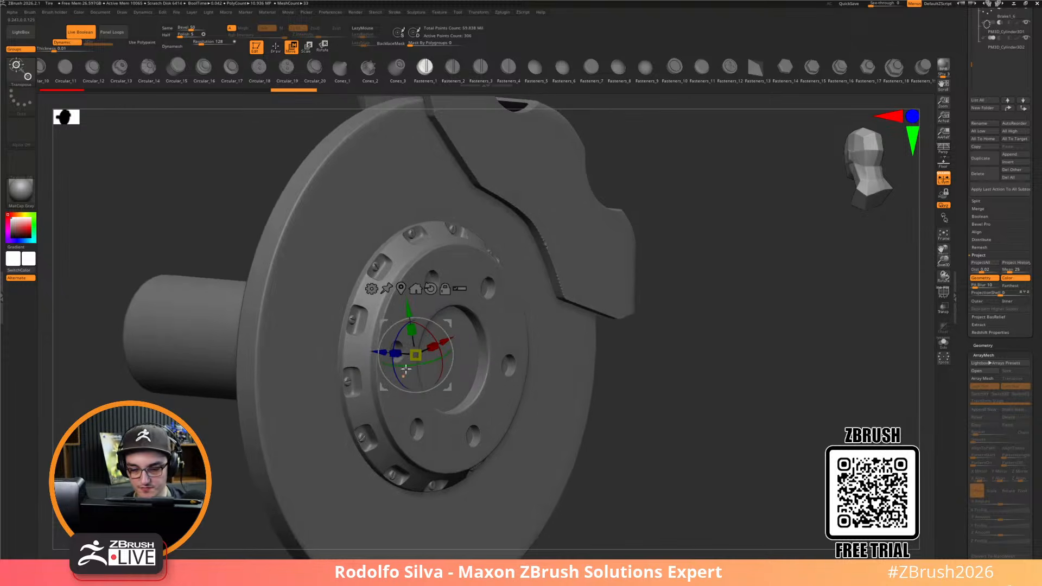
left_click_drag(394, 353, 399, 351)
mouse_move(646, 423)
left_mouse_down()
mouse_move(669, 424)
mouse_move(667, 399)
left_mouse_up()
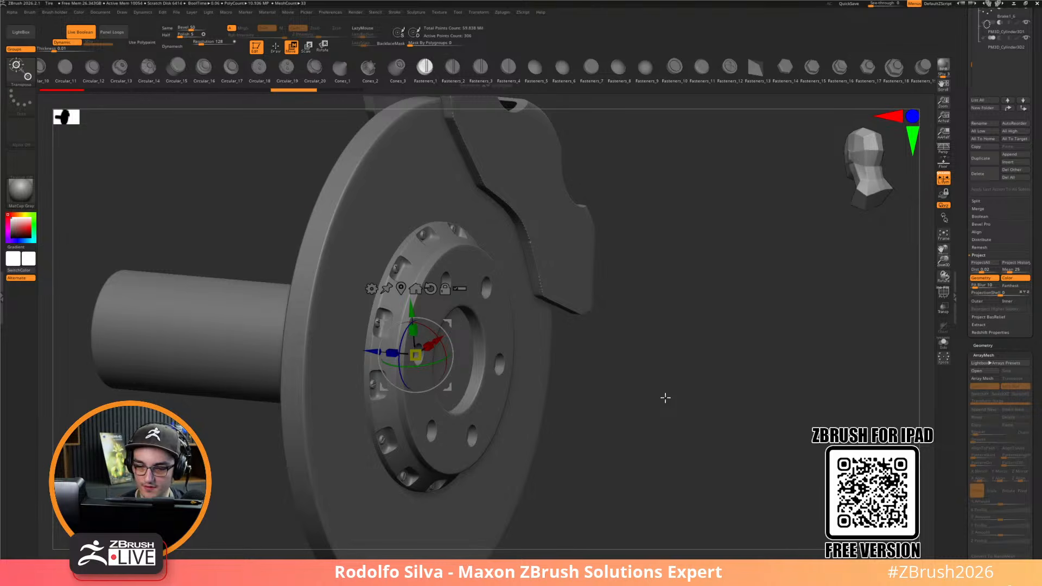
Isolate the brake disc in an exact side view with its polygon frame displayed
key("shift+f")
key("alt+shift+s")
left_click_drag(666, 398, 697, 427)
left_click_drag(572, 388, 565, 402, "shift")
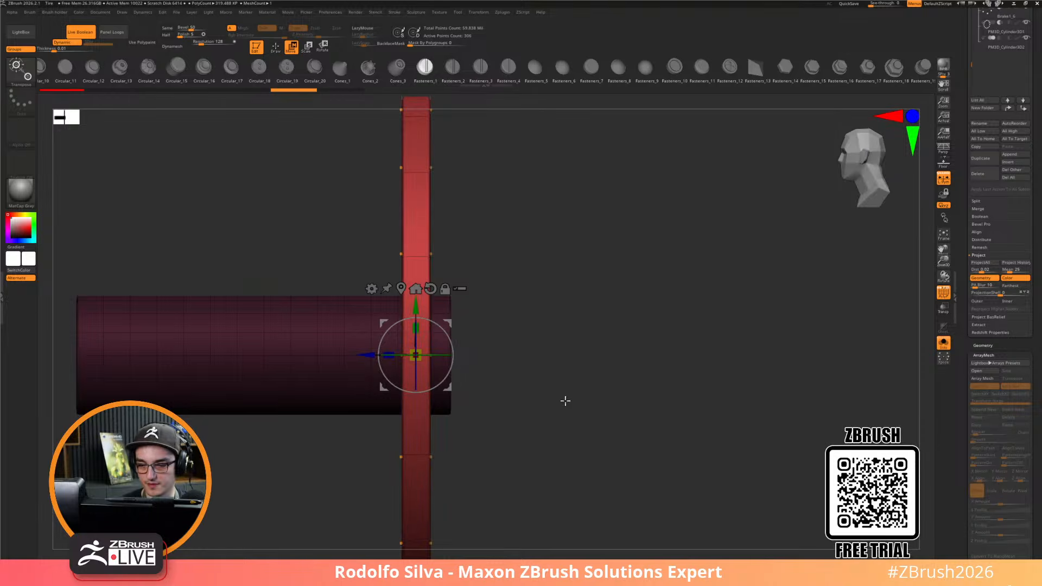
key("q")
left_click(425, 254, "ctrl+shift")
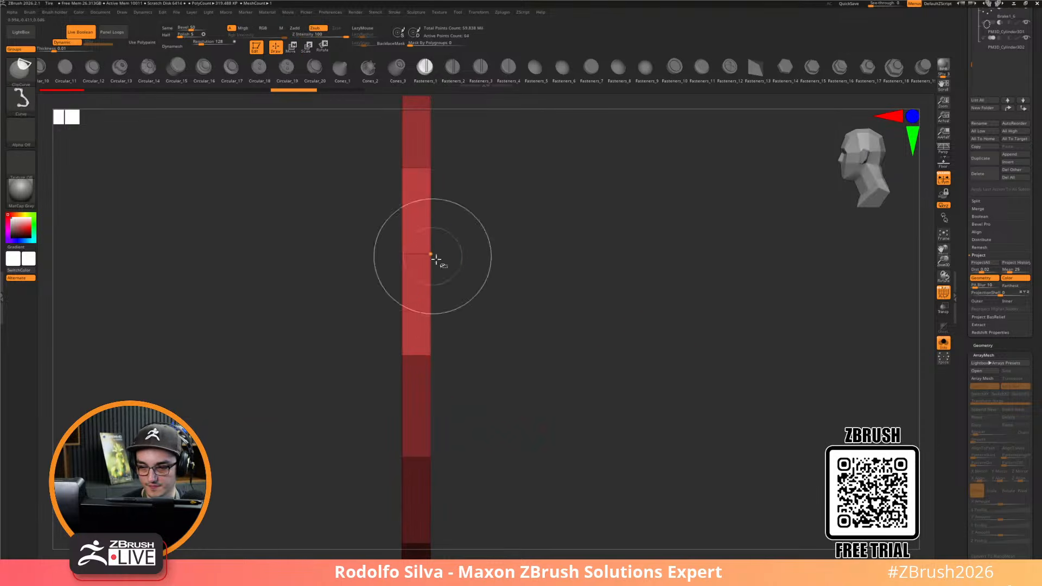
key("Left")
key("Down")
key("Up")
key("Down")
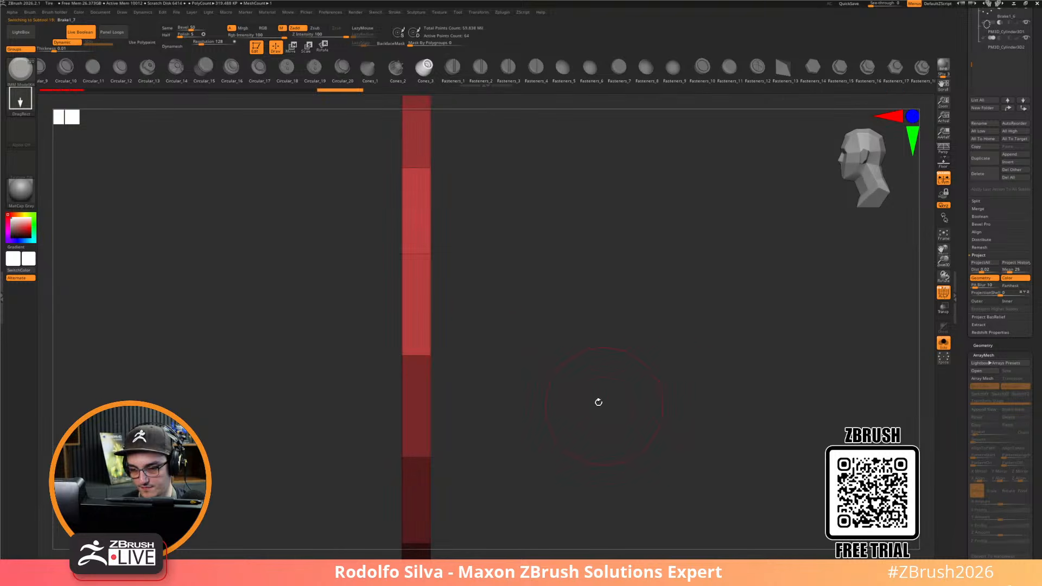
Apply the disc's dynamic subdivision as real geometry and delete its lower subdivision levels
key("ctrl+space")
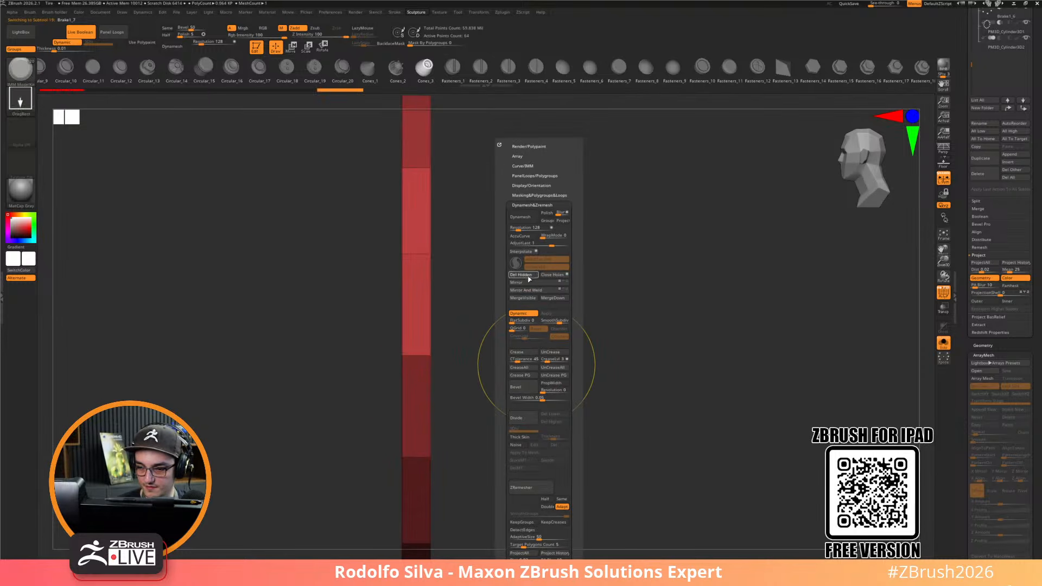
left_click_drag(486, 403, 511, 389)
key("ctrl+space")
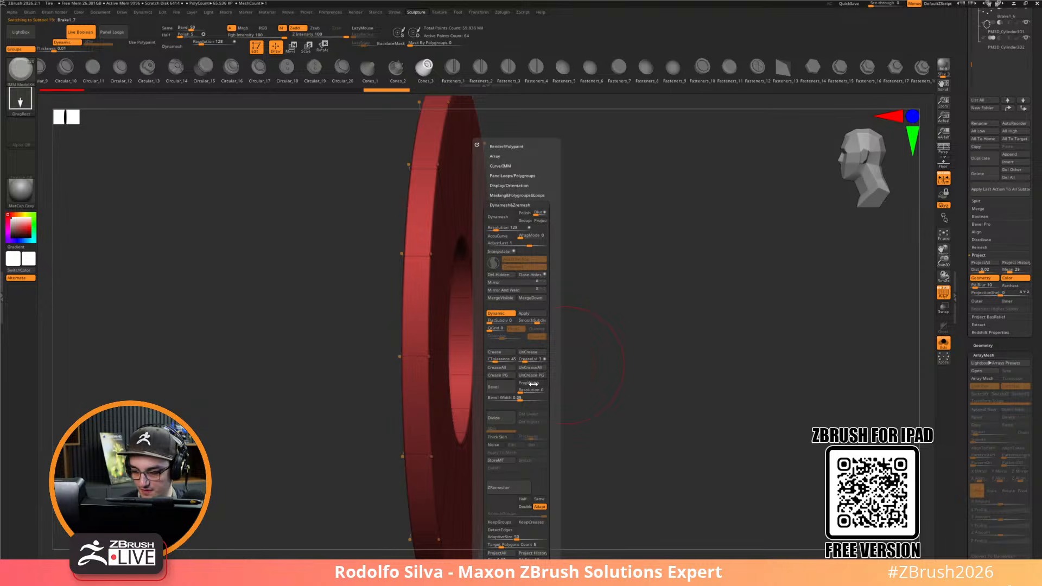
scroll(553, 342, "up", 3)
left_click(536, 311)
key("ctrl+space")
key("ctrl+space")
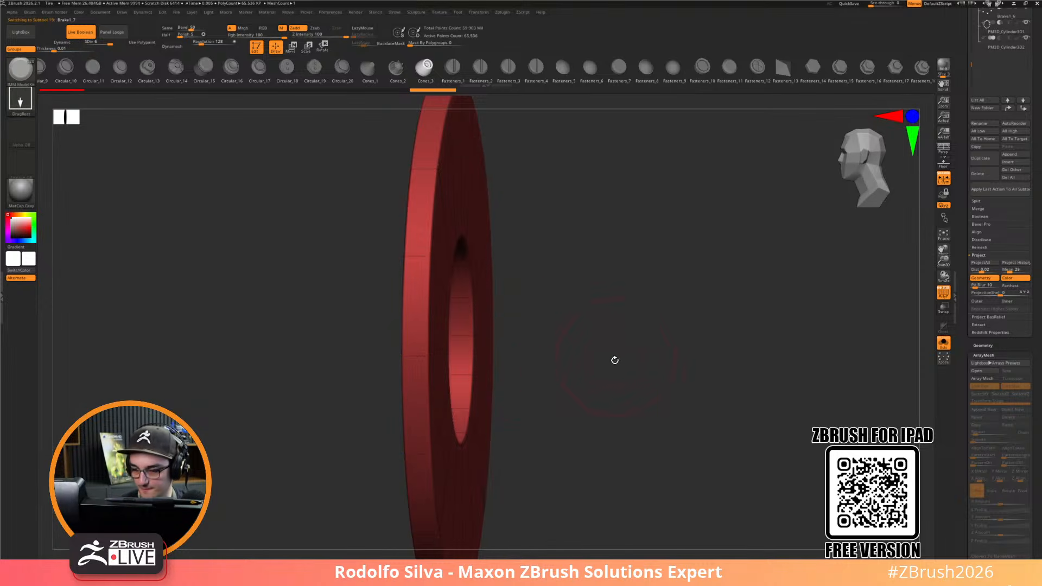
key("ctrl+space")
left_click(615, 414)
Subdivide the disc three more times and delete the lower subdivision levels again
left_click_drag(675, 383, 607, 420)
key("ctrl+d")
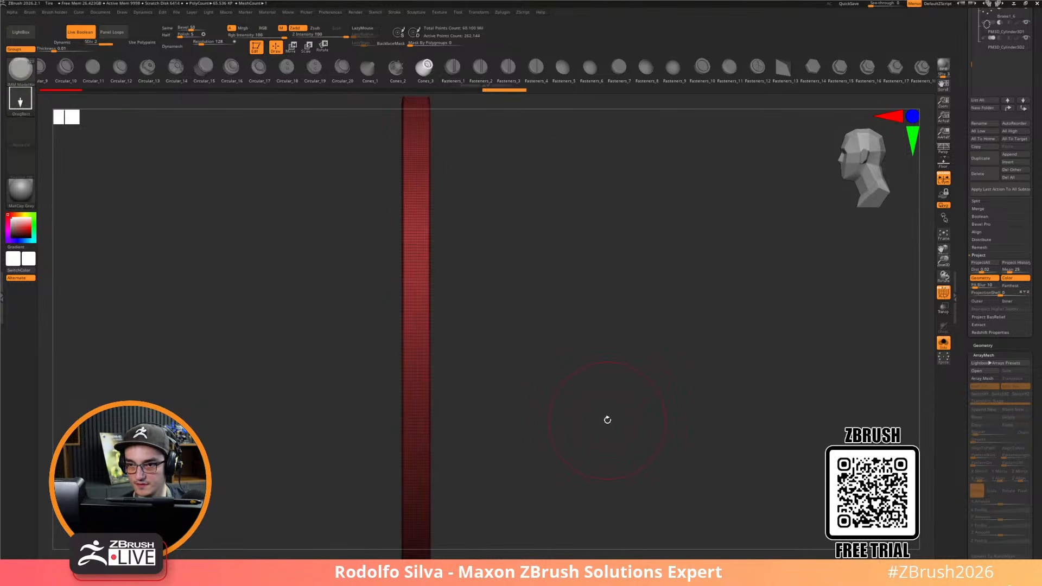
key("ctrl+d")
key("ctrl+d")
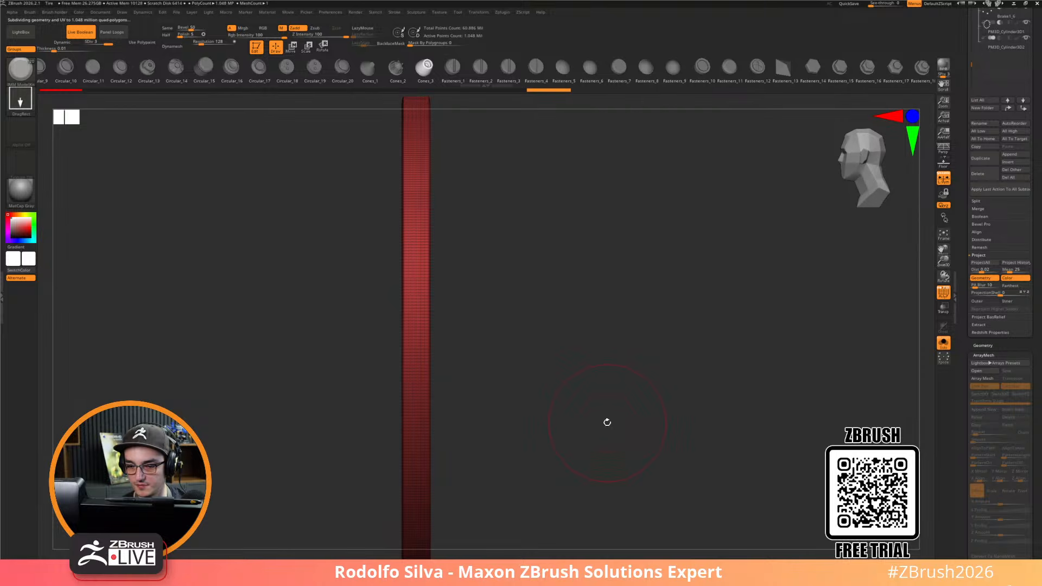
key("space")
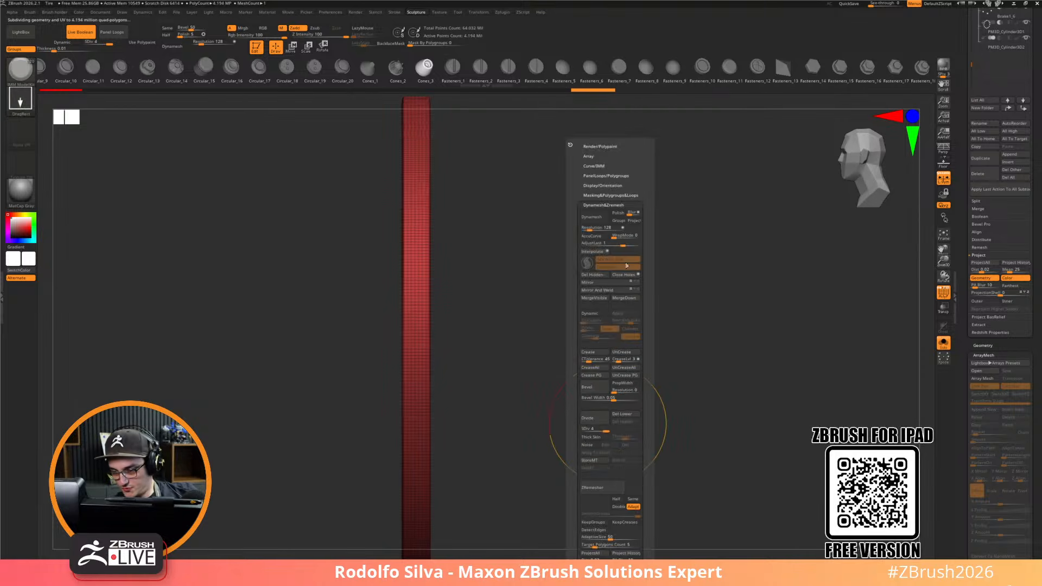
left_click(636, 413)
key("ctrl+shift")
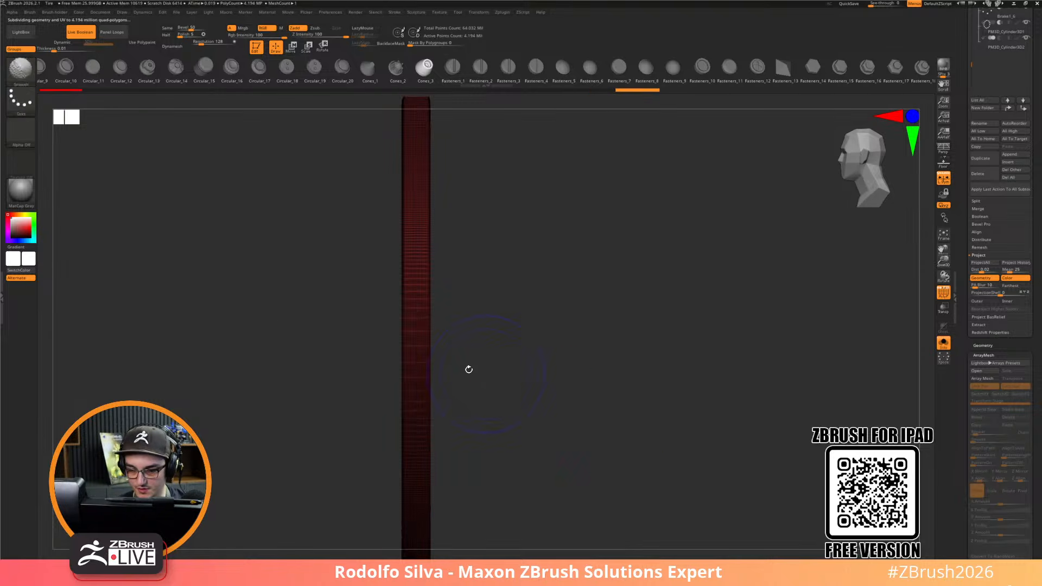
key("b")
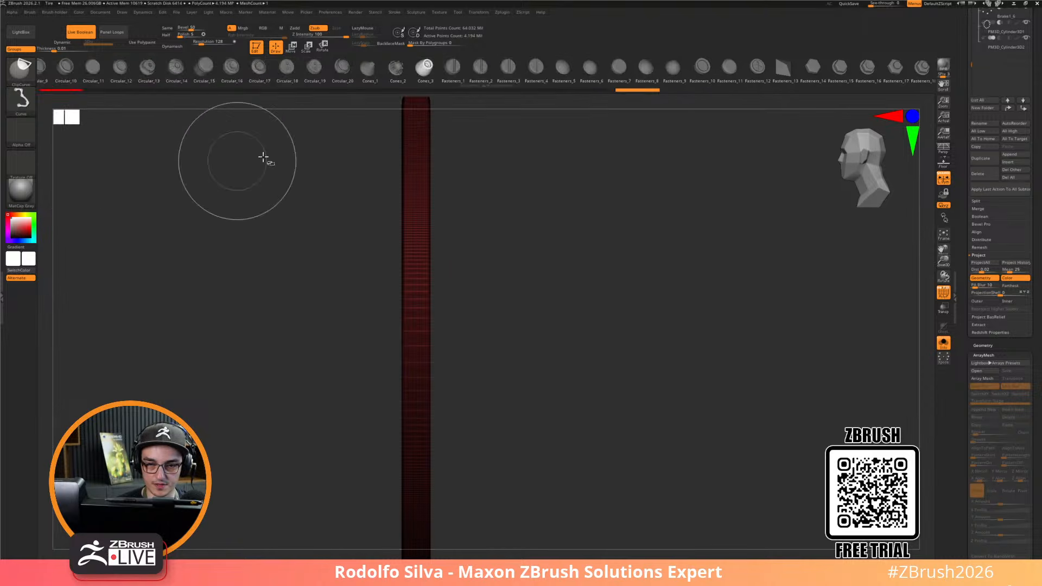
key("b")
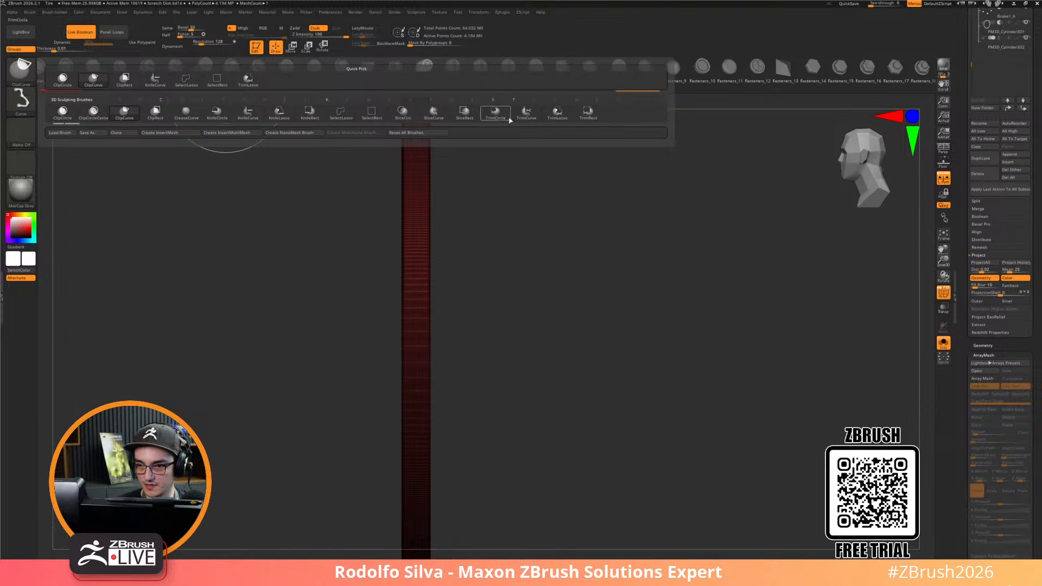
left_click(433, 114, "ctrl+shift")
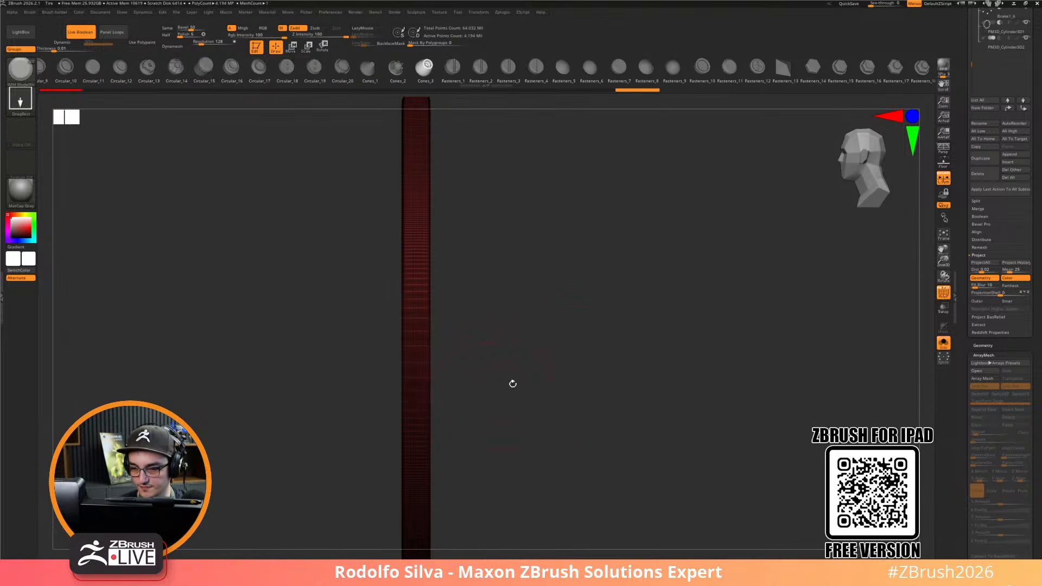
Slice the disc face with a centred circle just inside its outer edge, using the circular slice brush and Circle stroke
left_click_drag(494, 393, 493, 382, "shift")
left_click(22, 71, "ctrl+shift")
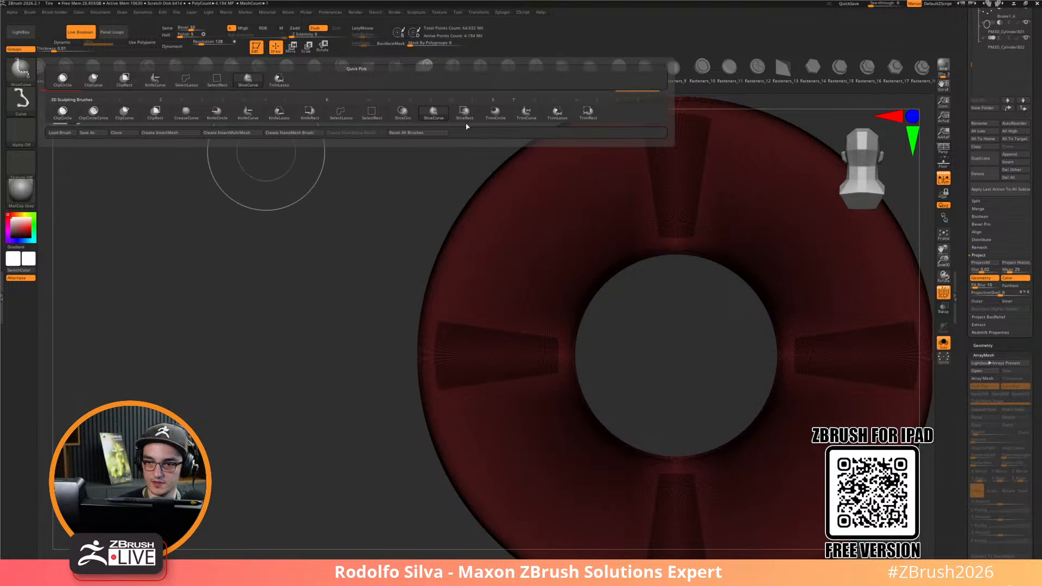
left_click(416, 117, "ctrl+shift")
key("f")
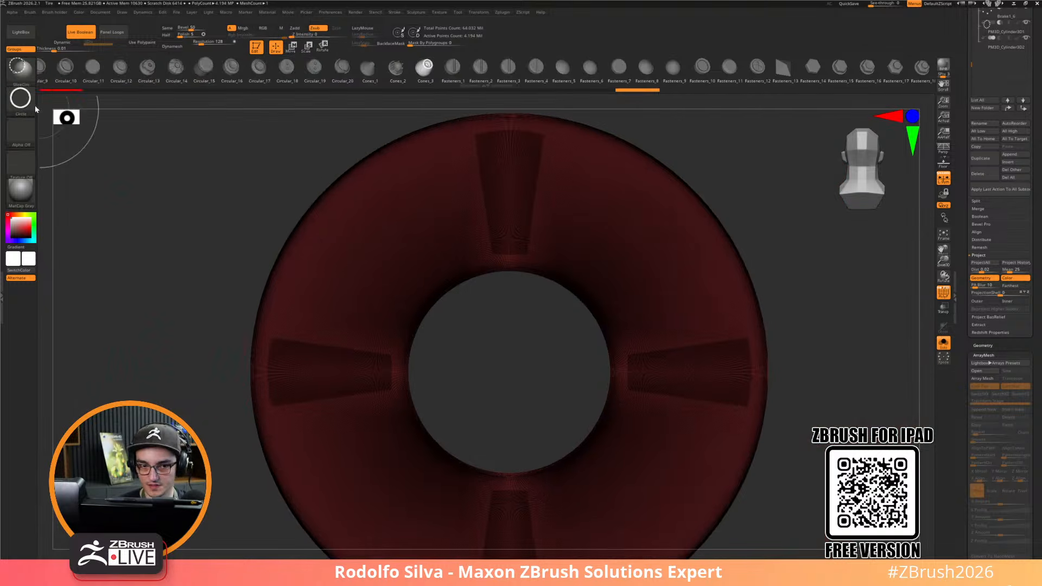
left_click(22, 99)
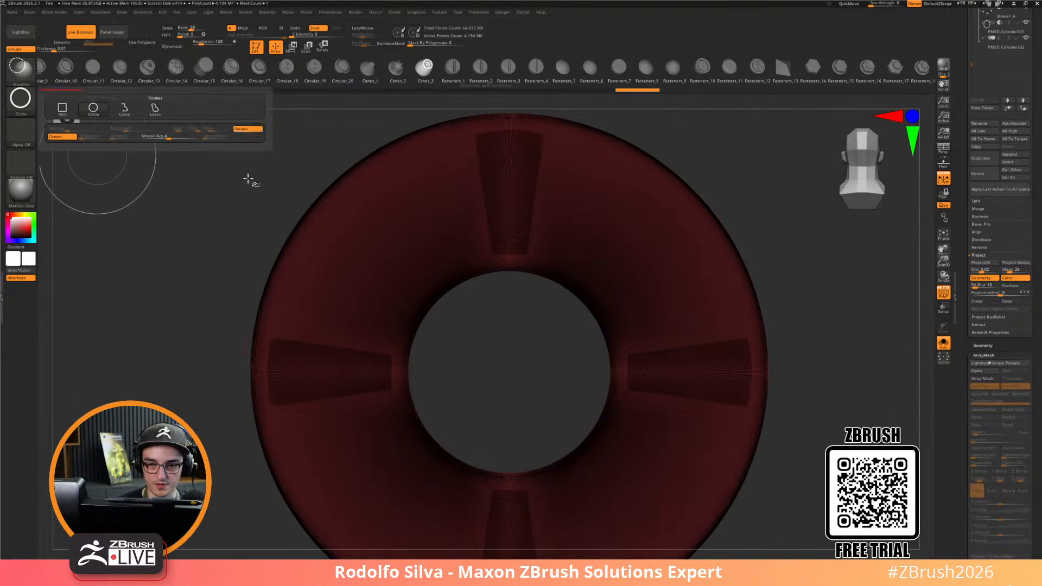
left_click(93, 108)
mouse_move(509, 348)
left_mouse_down("ctrl+shift")
mouse_move(635, 488)
mouse_move(809, 558)
left_mouse_up("ctrl+shift")
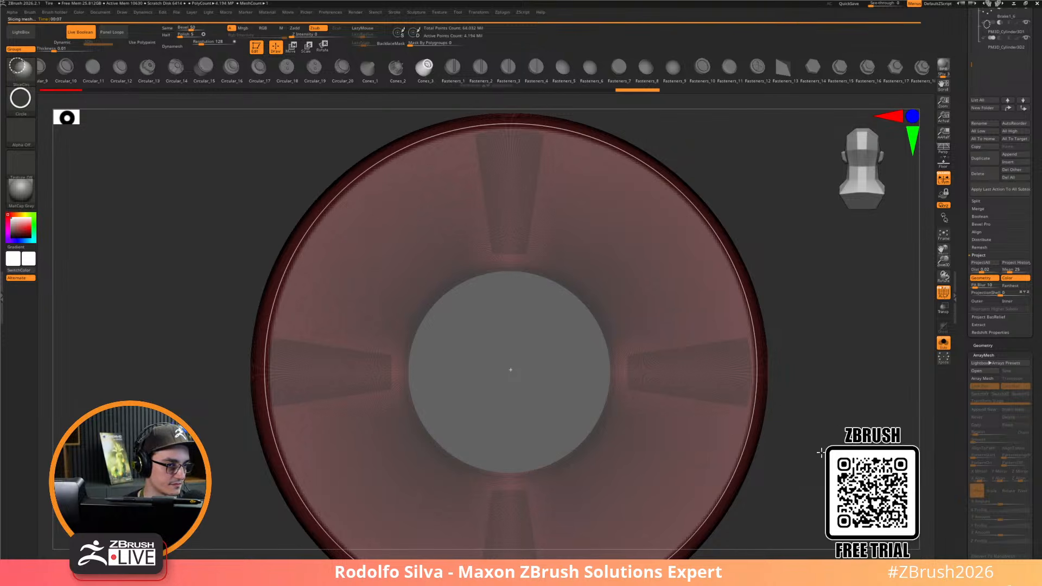
Examine the sliced disc's polygroups from an angle with the polygon frame on and off, ending in side view
mouse_move(829, 435)
left_mouse_down()
mouse_move(769, 458)
mouse_move(831, 439)
left_mouse_up()
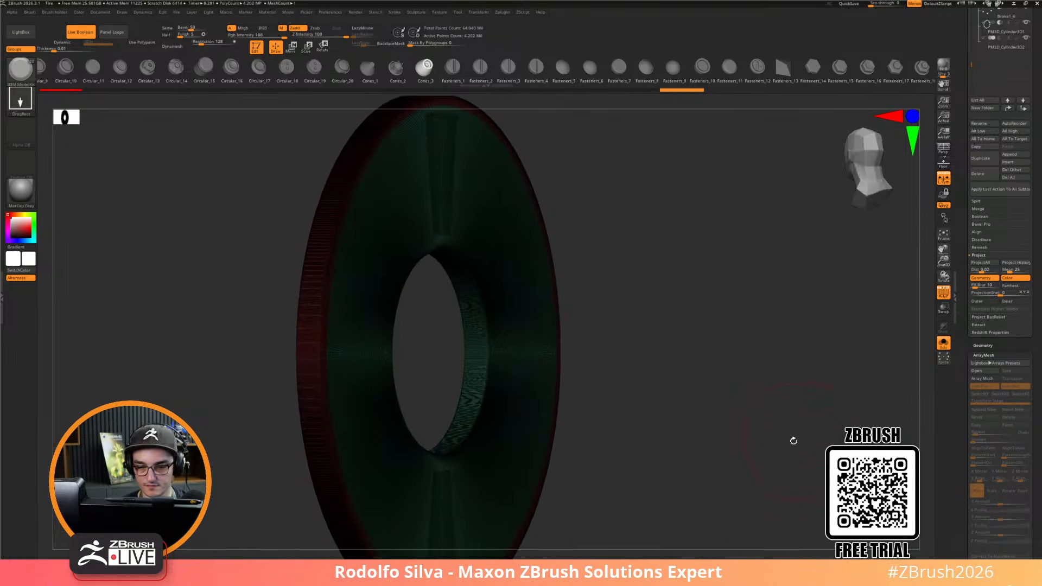
key("shift+f")
left_click_drag(733, 447, 674, 465)
key("shift+f")
key("shift+f")
key("shift+f")
left_click_drag(567, 463, 561, 465, "shift")
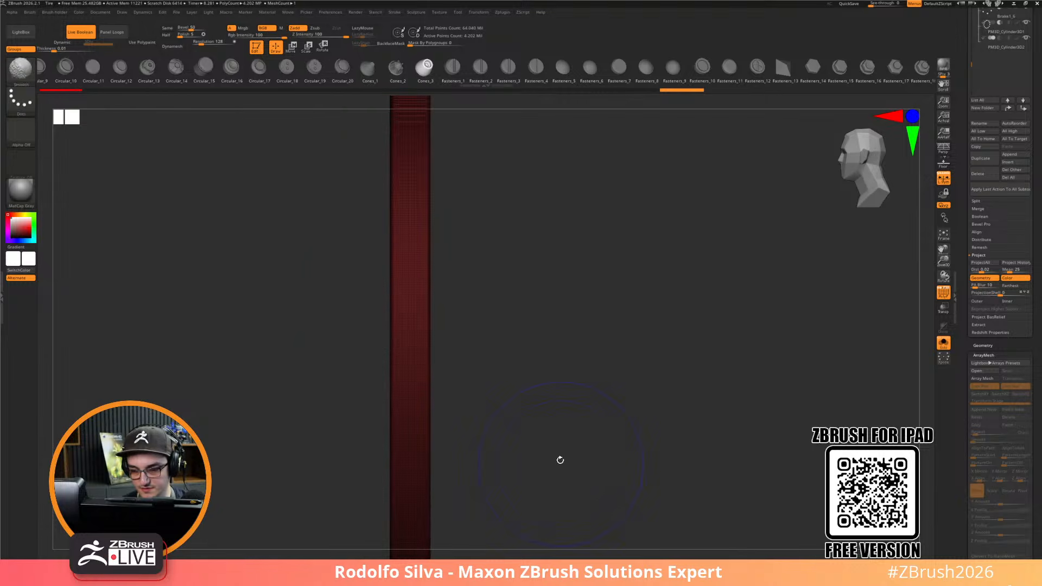
Choose the SliceCurve brush and try a slanted slice across the disc's rim in side view
left_click(22, 71, "ctrl+shift")
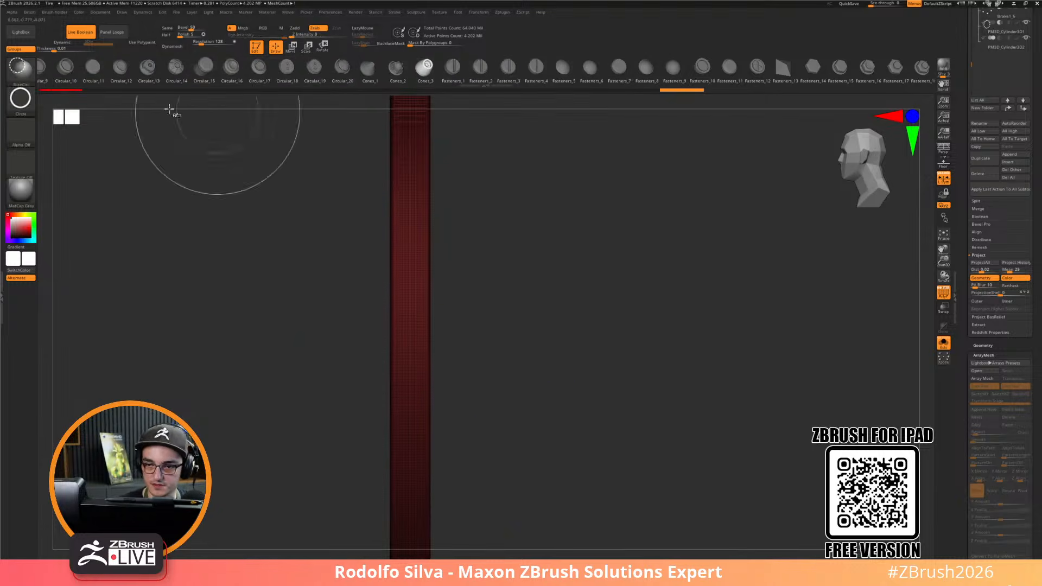
left_click(22, 71, "ctrl+shift")
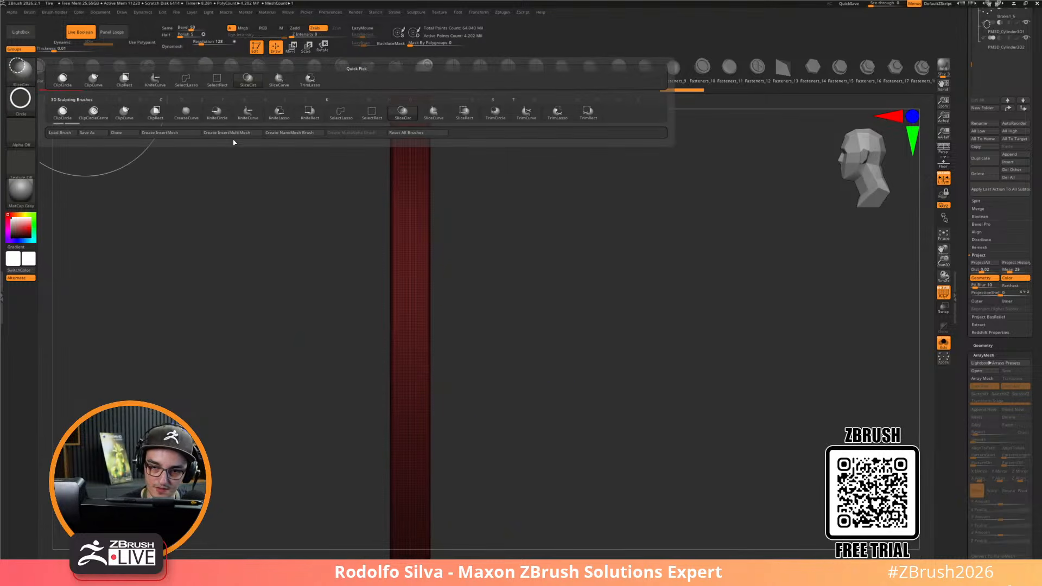
left_click(433, 115)
mouse_move(365, 321)
left_mouse_down("ctrl+shift")
mouse_move(497, 219)
mouse_move(519, 243)
mouse_move(749, 249)
left_mouse_up("ctrl+shift")
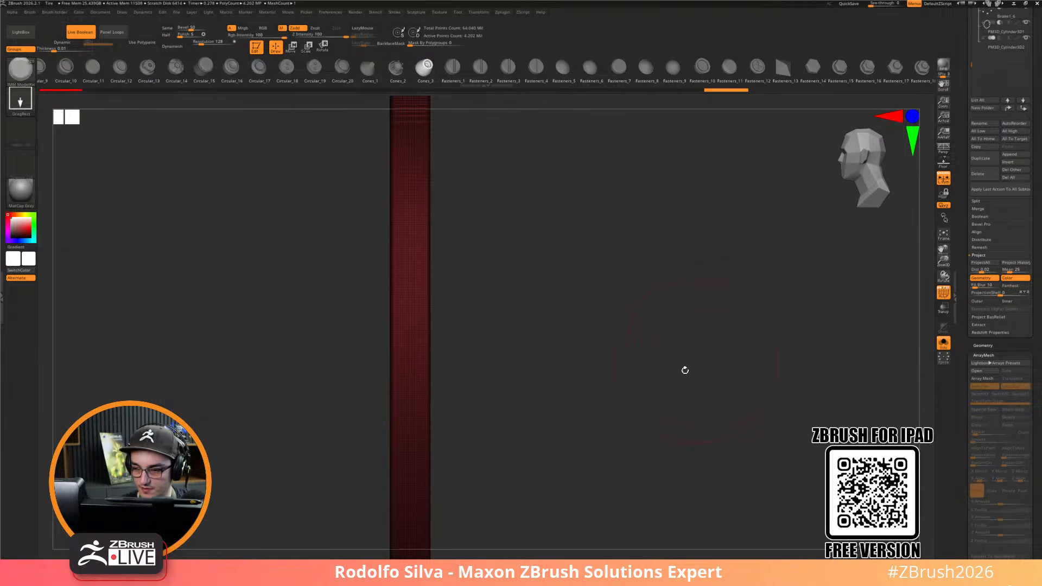
Reduce the draw size and slice two crossing diagonal strips through the disc's rim with the SliceCurve brush
key("ctrl+shift+space")
left_click(622, 342)
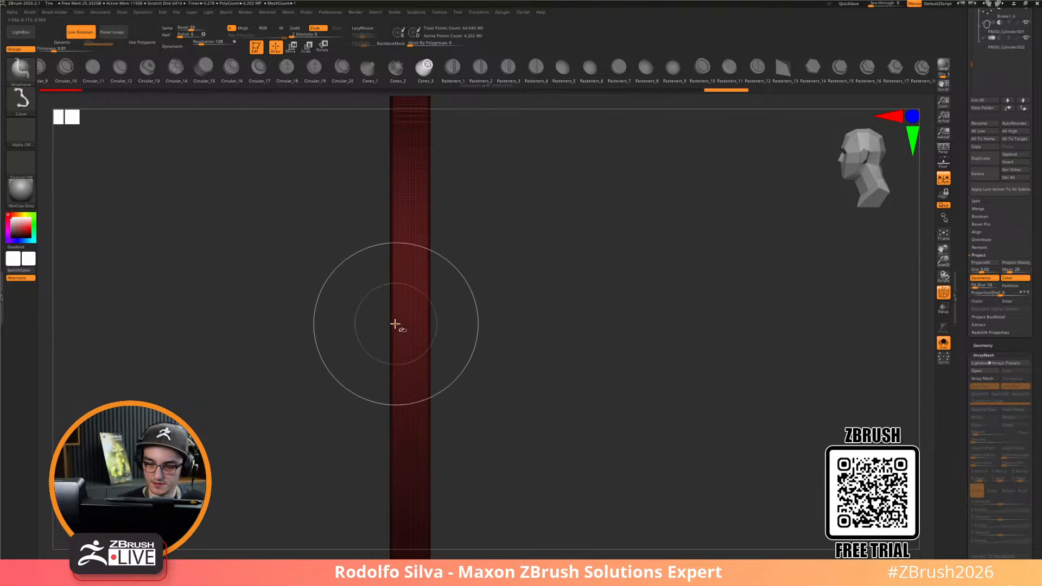
key("s")
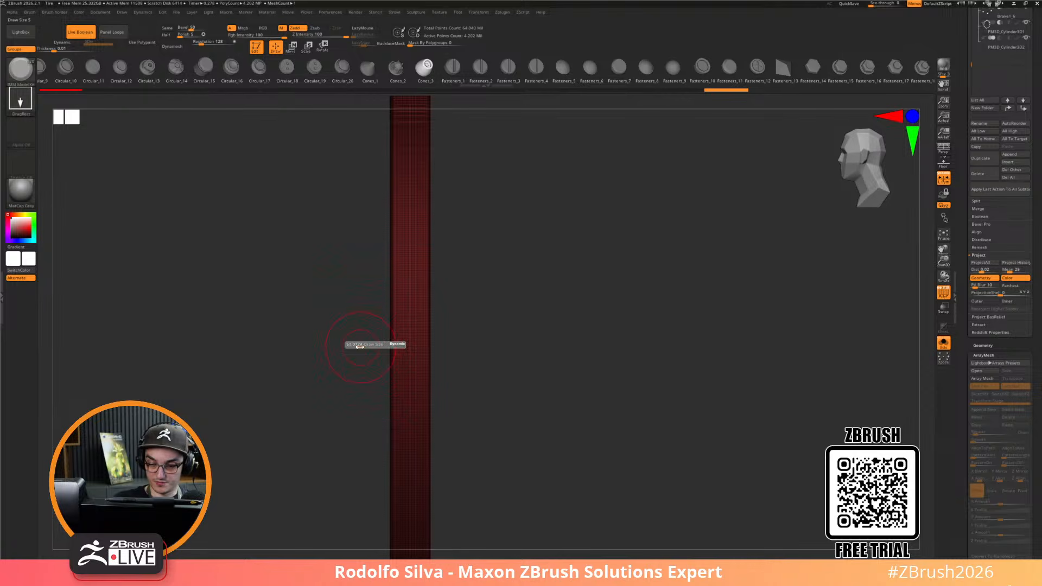
left_click_drag(363, 343, 492, 215, "ctrl+shift")
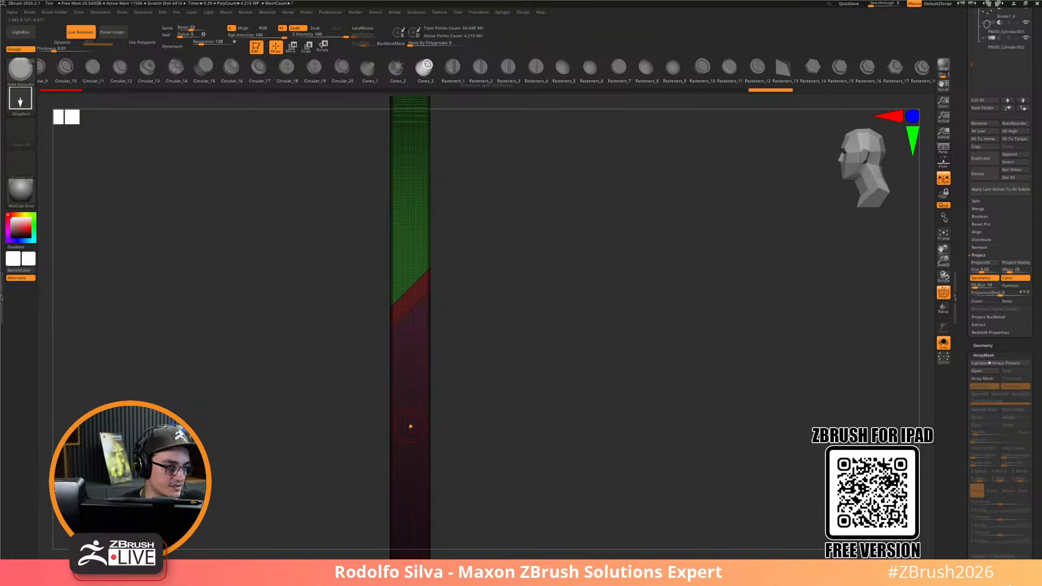
key("ctrl+shift")
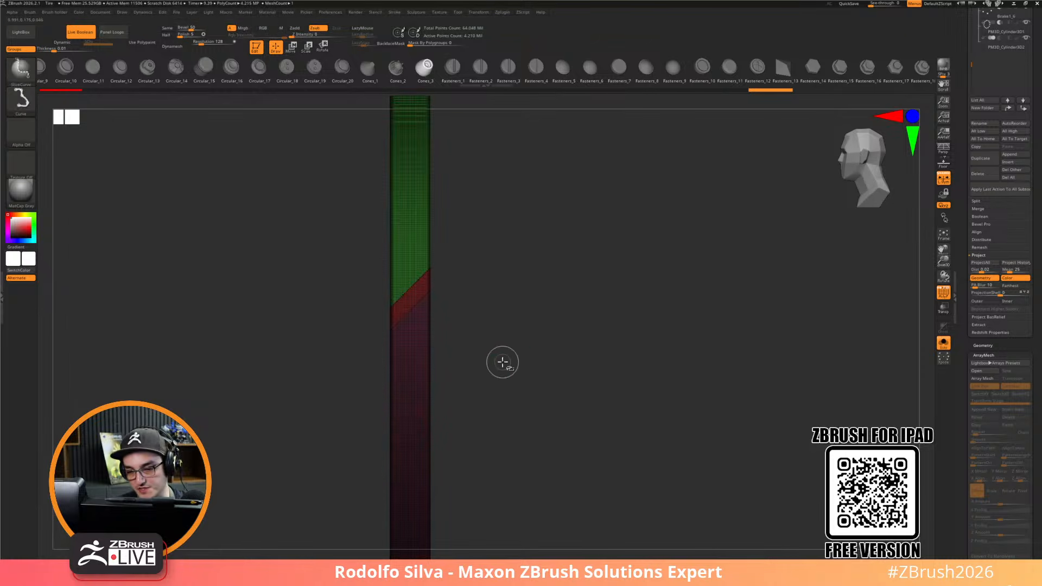
left_click_drag(377, 237, 451, 387, "ctrl+shift")
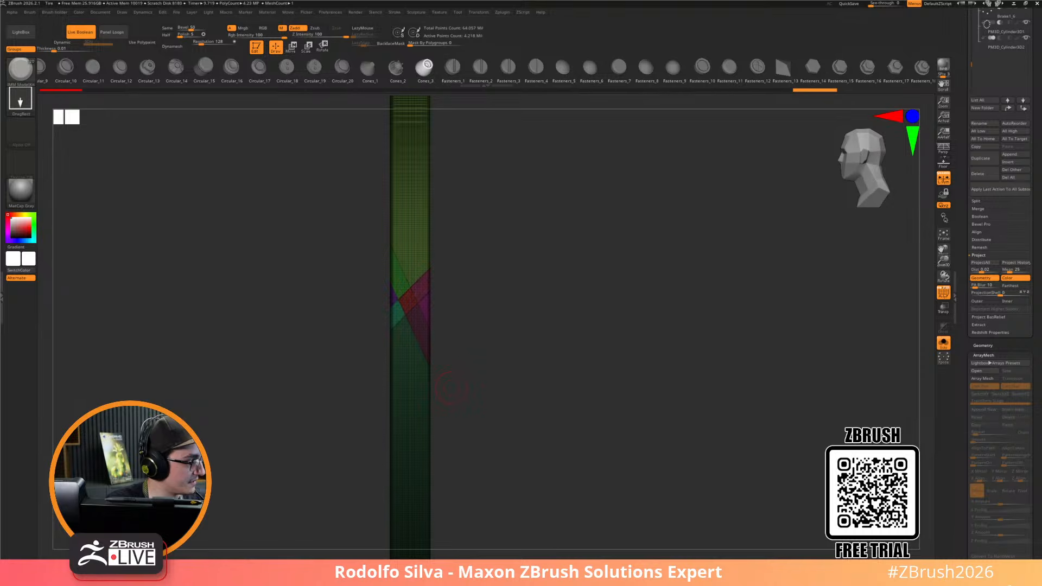
Isolate the diamond-shaped polygroup where the two strips cross, and show the whole disc again from an angle
mouse_move(623, 373)
left_mouse_down()
mouse_move(640, 373)
mouse_move(602, 365)
left_mouse_up()
left_click(412, 303, "ctrl+shift")
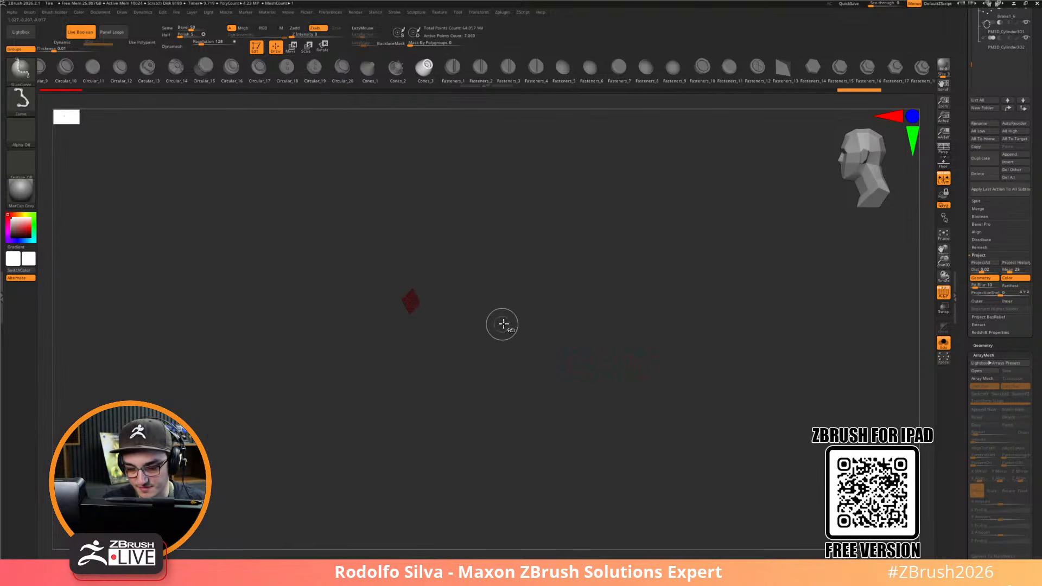
left_click_drag(522, 317, 503, 342, "ctrl+shift")
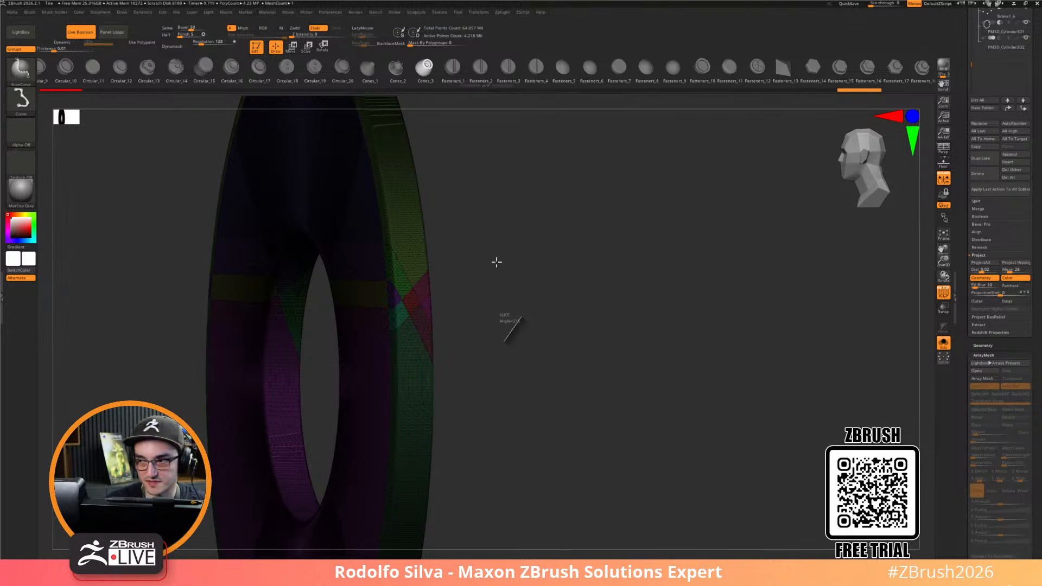
Choose the SelectRect brush and isolate the polygroups of the two crossing strips on the disc's rim
left_click(412, 300, "ctrl+shift")
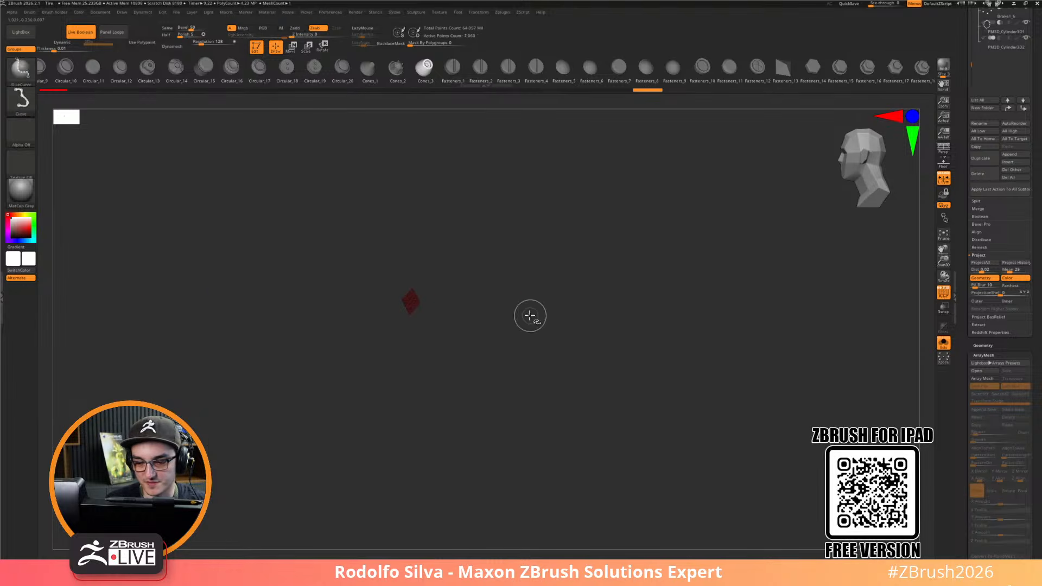
left_click(20, 68)
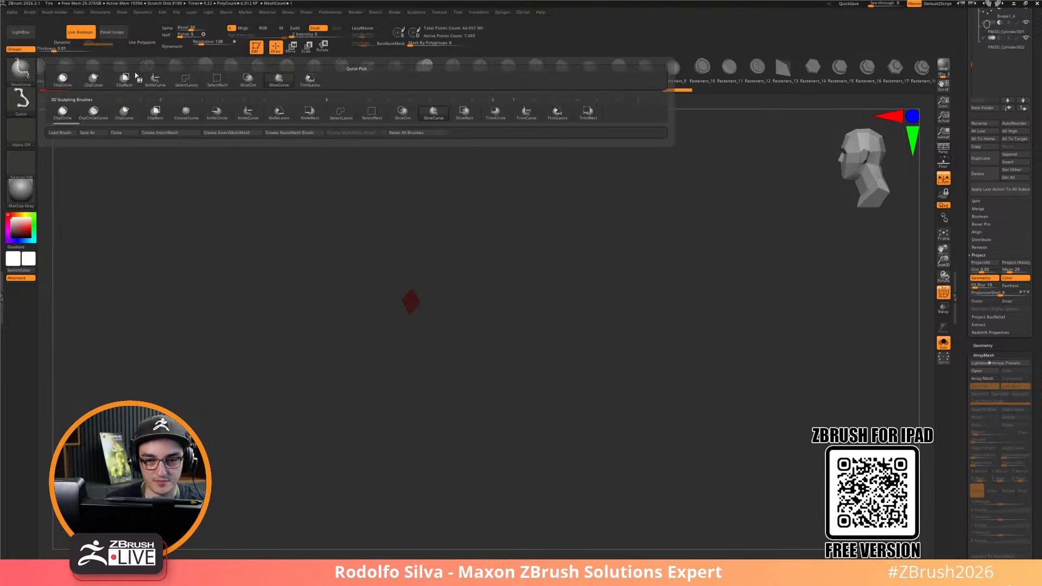
left_click(217, 80)
left_click_drag(751, 294, 673, 345)
left_click(400, 312, "ctrl+shift")
left_click_drag(642, 294, 553, 356, "ctrl+shift")
left_click(426, 326, "ctrl+shift")
left_click(573, 344, "ctrl+shift")
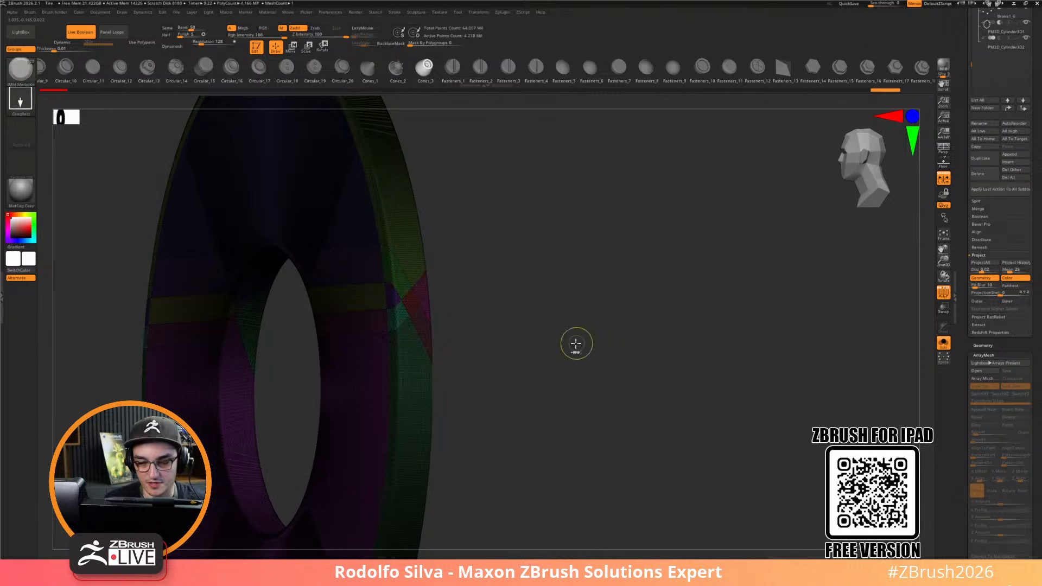
left_click_drag(606, 327, 552, 380, "ctrl+shift")
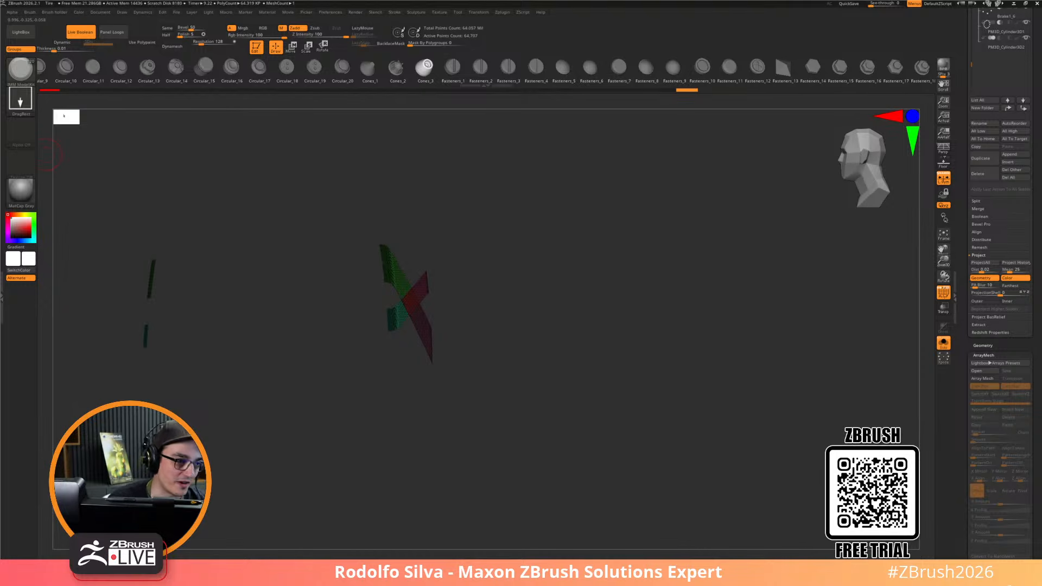
Turn Solo off and show the whole brake in front view
left_click_drag(356, 400, 402, 391)
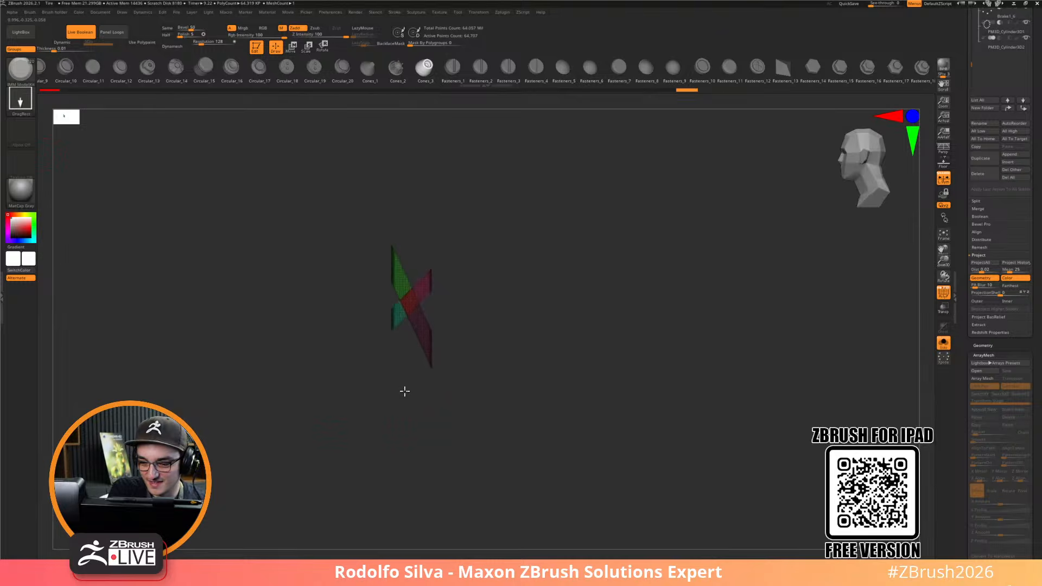
left_click_drag(255, 234, 253, 209, "alt")
key("alt+s")
left_click_drag(585, 398, 402, 389)
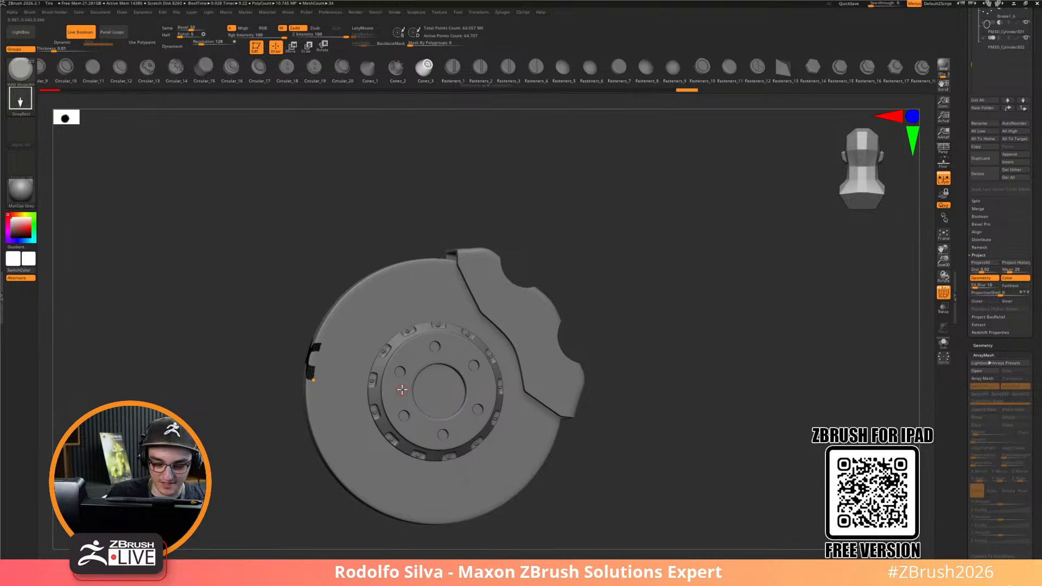
Examine the X-shaped crossing strips on the disc's rim together with the whole brake from several angles
left_click(2, 297)
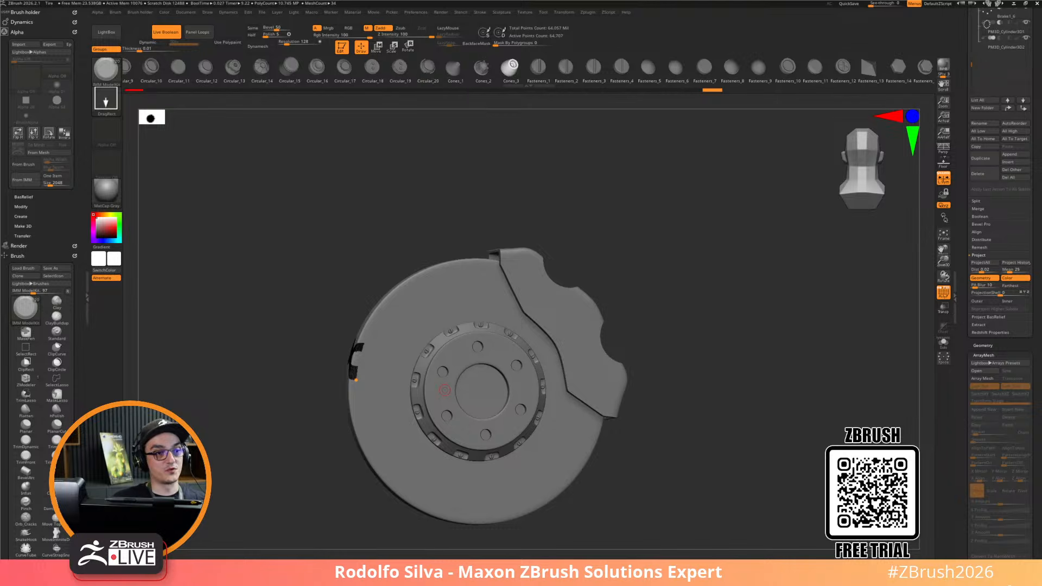
left_click_drag(677, 342, 707, 349)
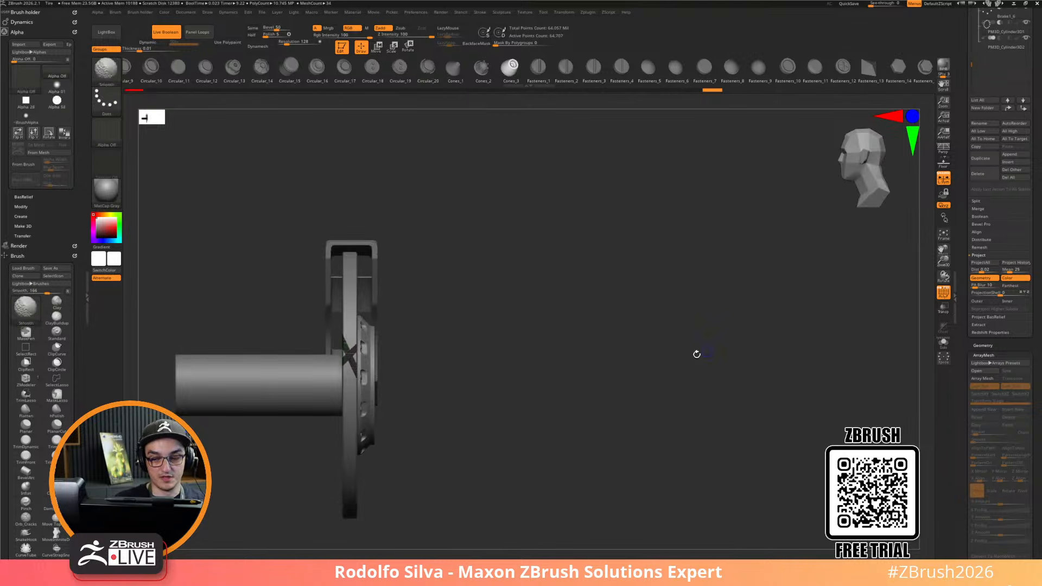
left_click_drag(564, 405, 648, 416)
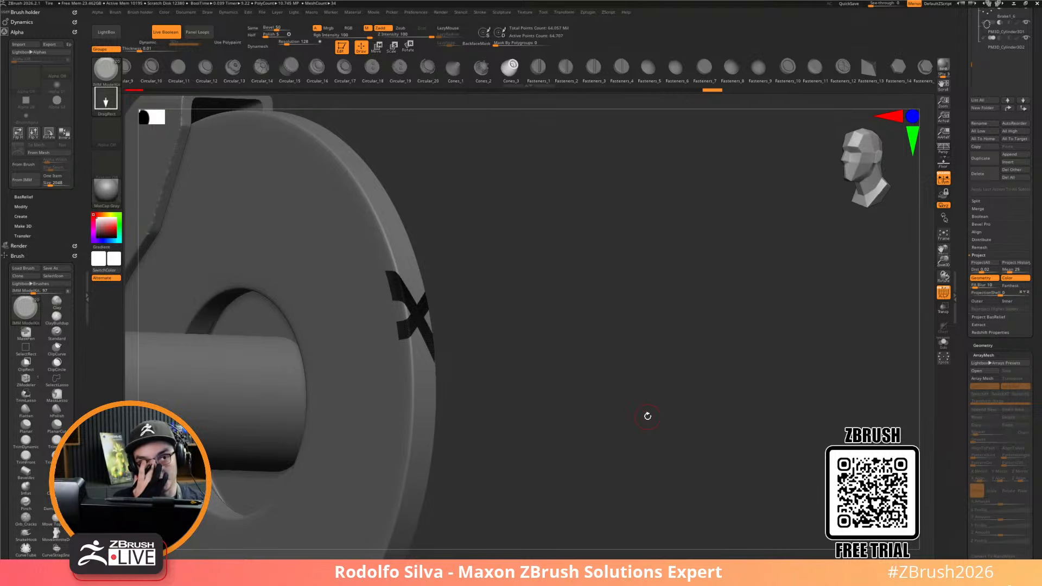
left_click_drag(548, 437, 588, 432, "alt")
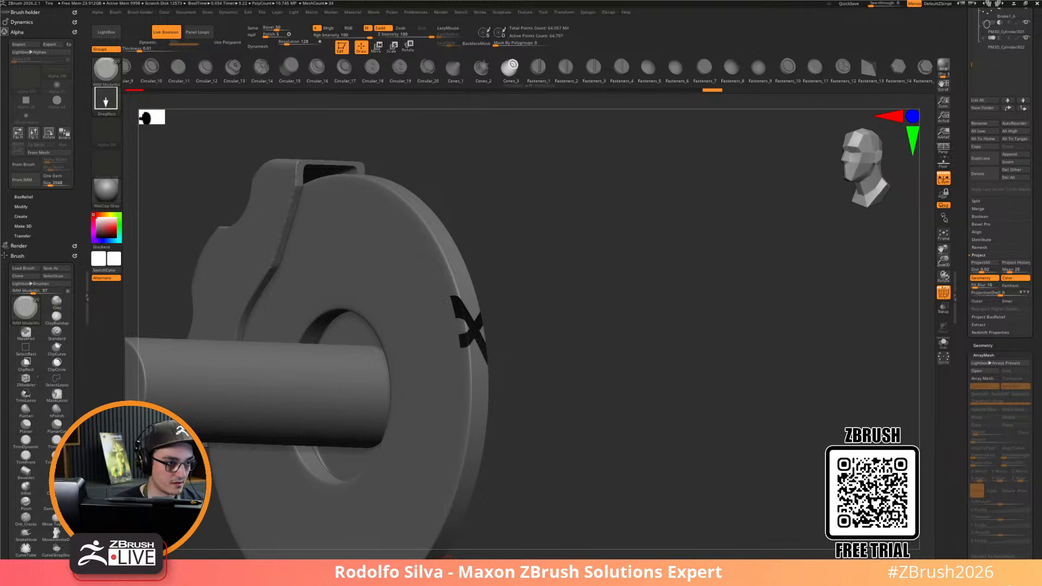
left_click_drag(630, 432, 339, 446)
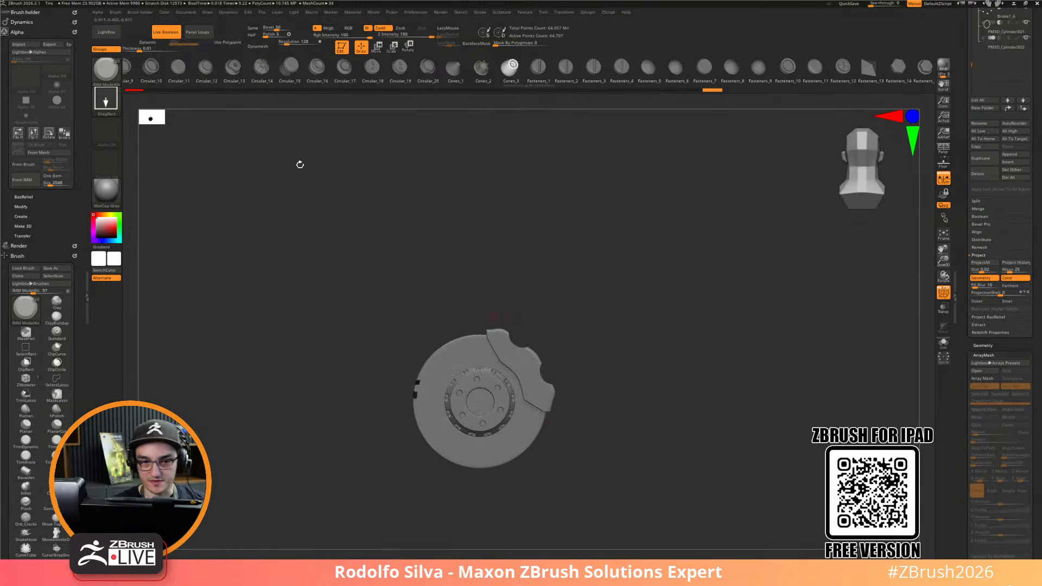
left_click(87, 297)
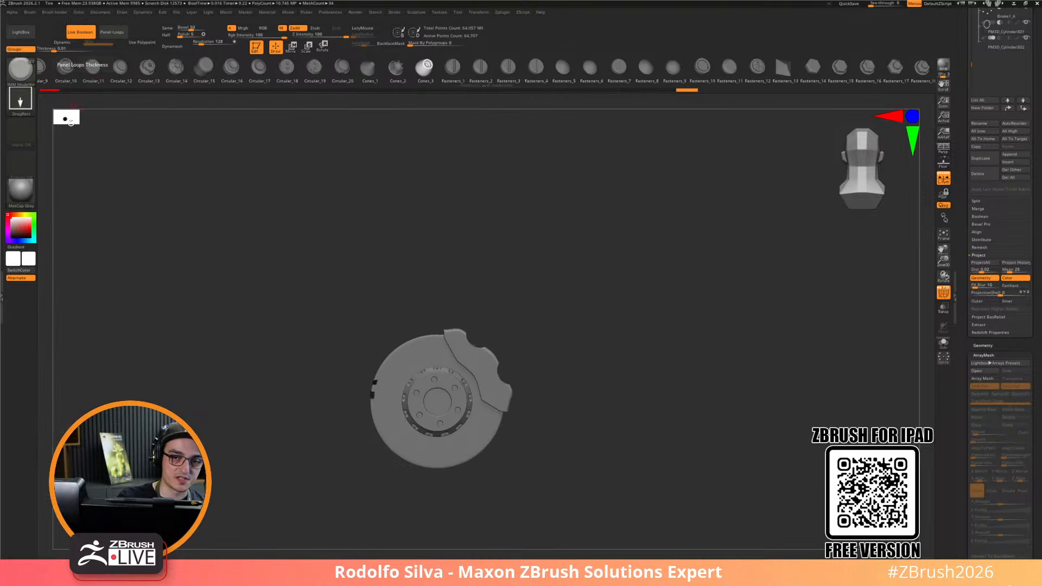
Dock the Draw palette in the tray that holds the Alpha and Brush palettes, and expand its Front-Back settings
left_click(122, 12)
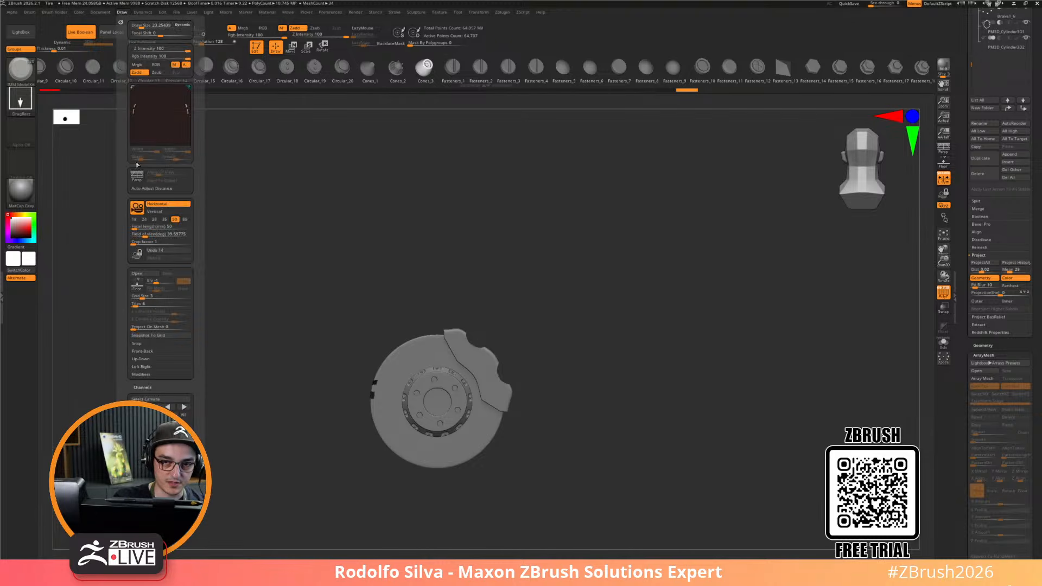
left_click_drag(191, 393, 193, 380)
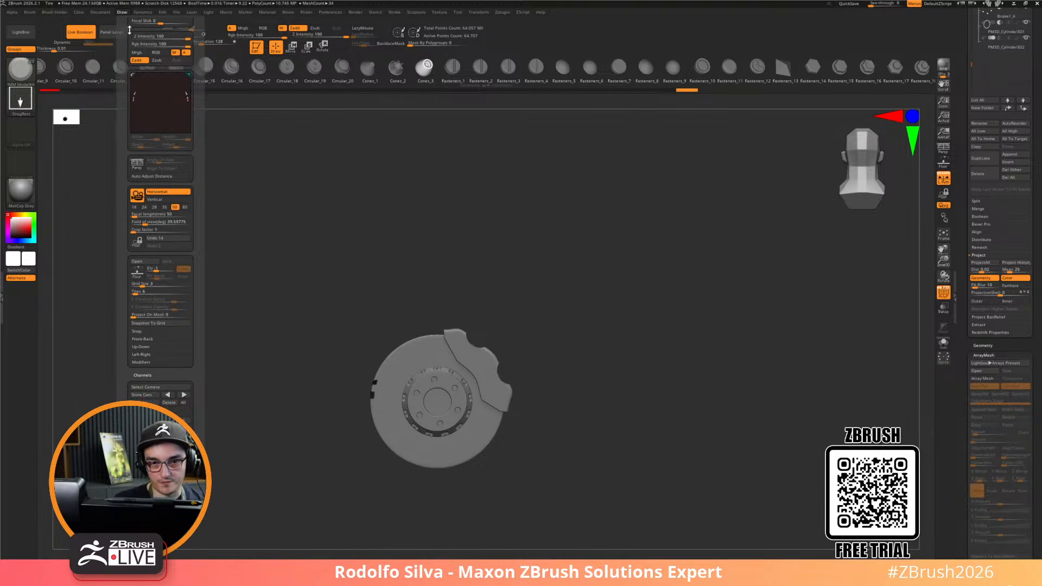
left_click_drag(131, 28, 129, 40)
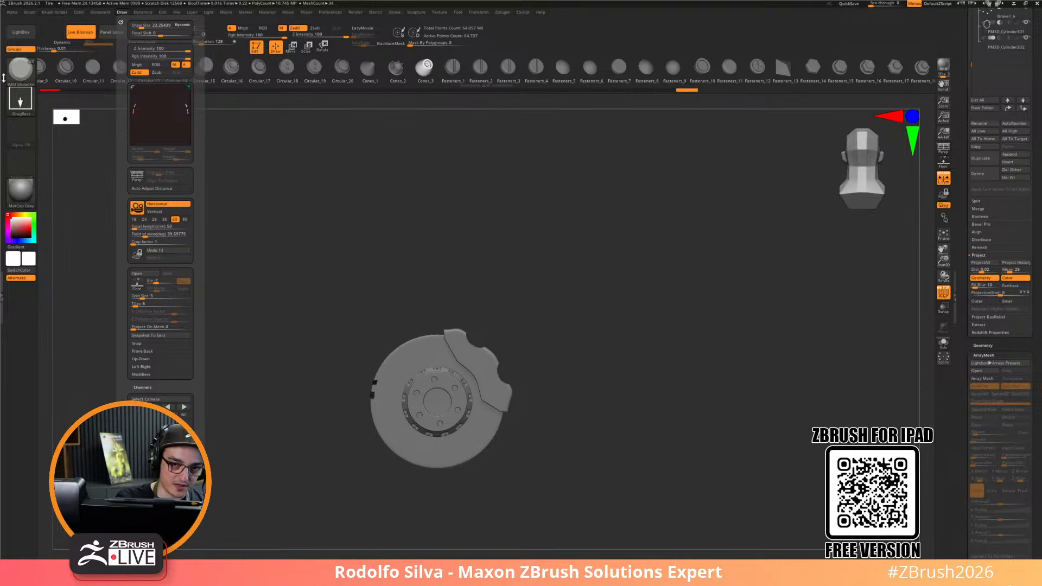
left_click(123, 12)
left_click_drag(121, 21, 4, 80)
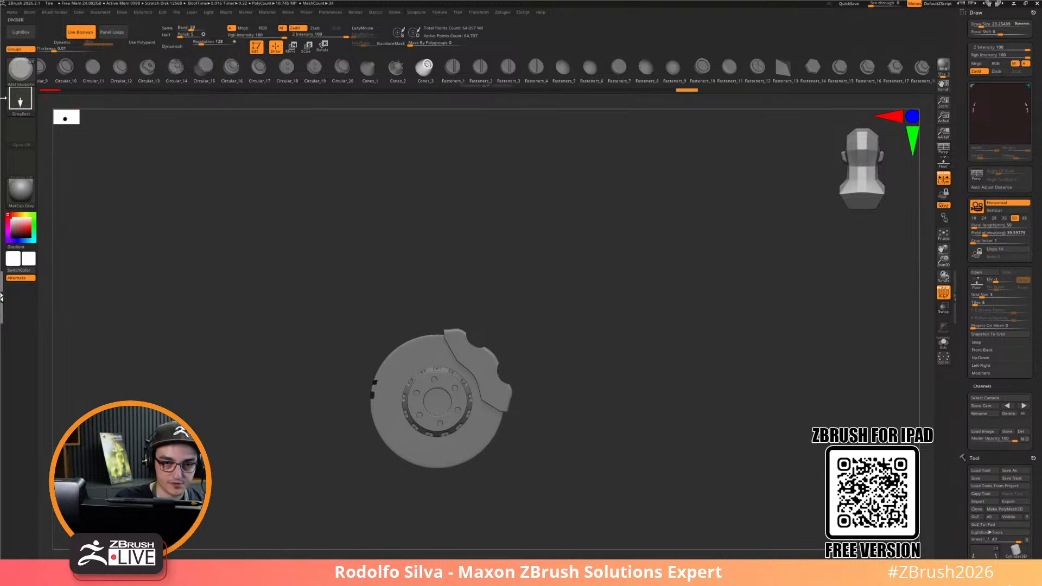
left_click(4, 98)
left_click(208, 12)
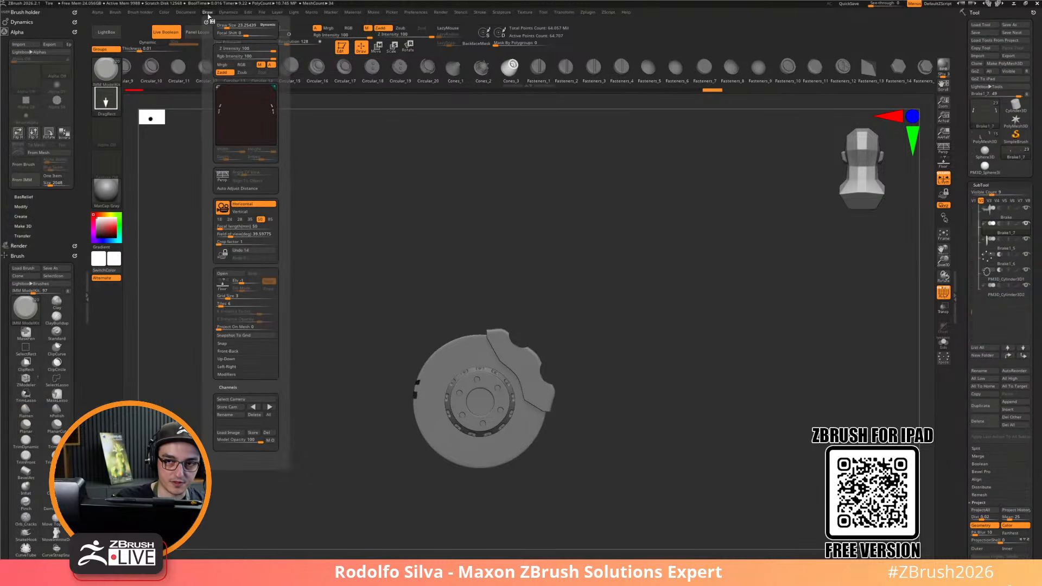
left_click(206, 22)
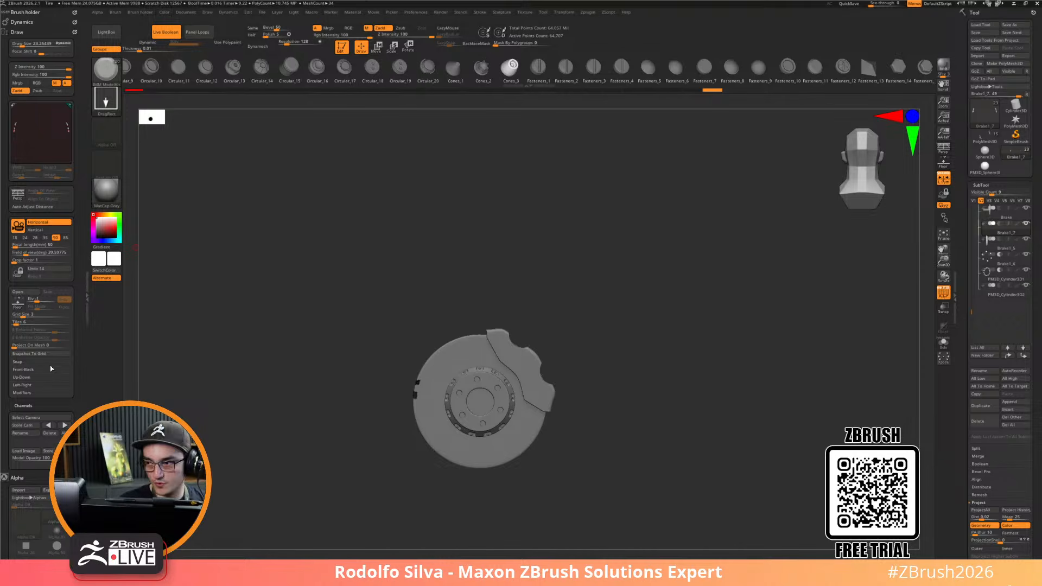
left_click(27, 370)
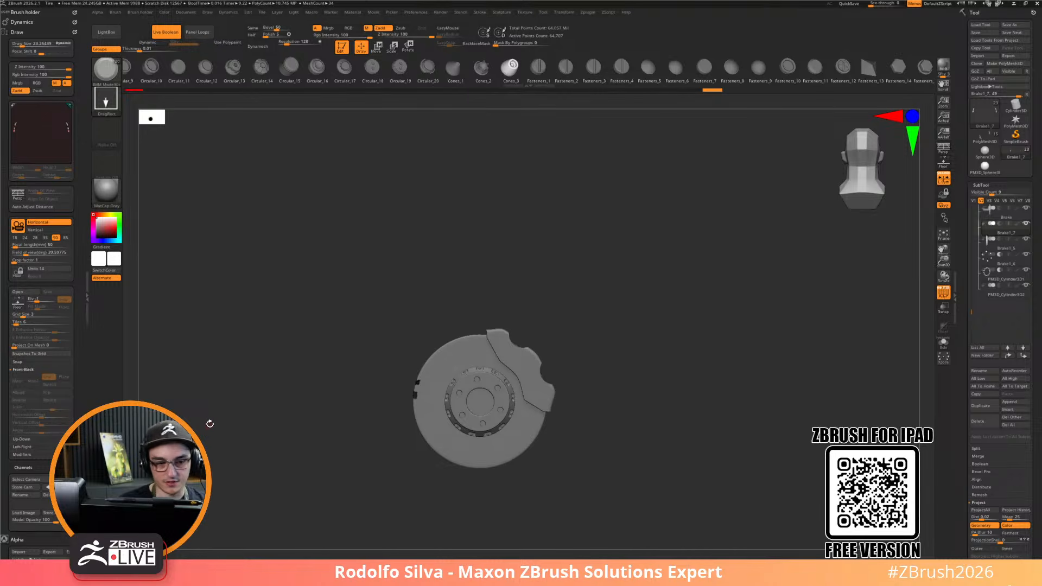
Switch to the Standard brush and turn on the floor grid under the brake
key("b")
key("c")
key("b")
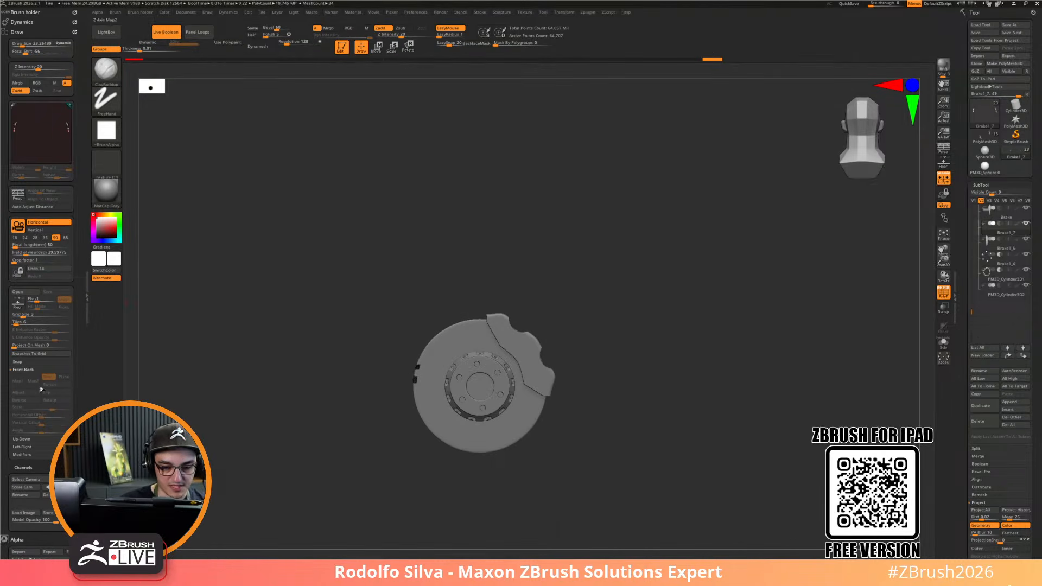
key("b")
key("s")
key("t")
left_click_drag(255, 418, 297, 459)
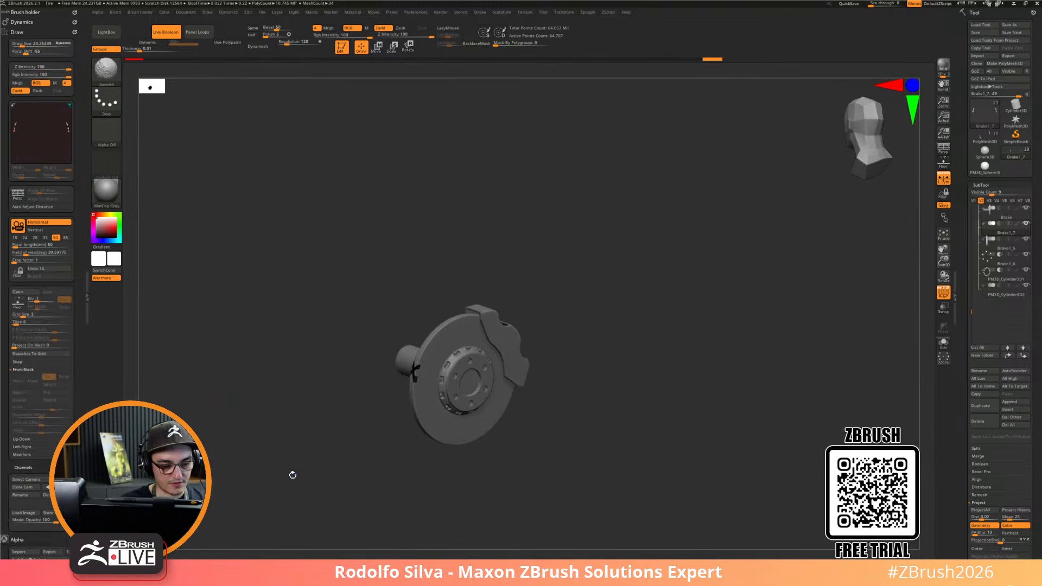
key("shift+p")
left_click_drag(206, 412, 280, 465)
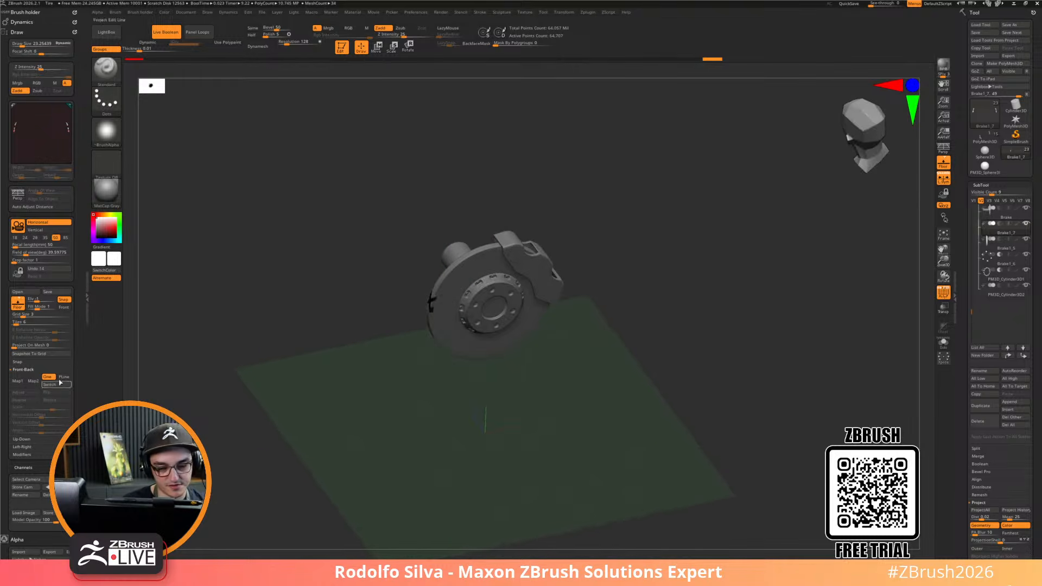
Import the wheel blueprint JPG from the Desktop as Map1 of the Front-Back grid and view the plane side-on
left_click(24, 386)
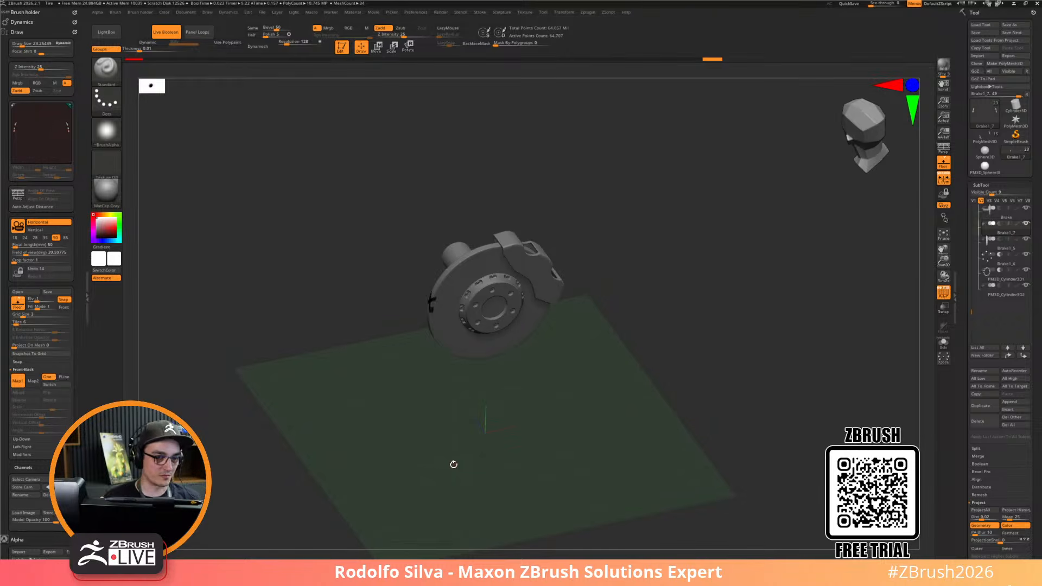
left_click(19, 382)
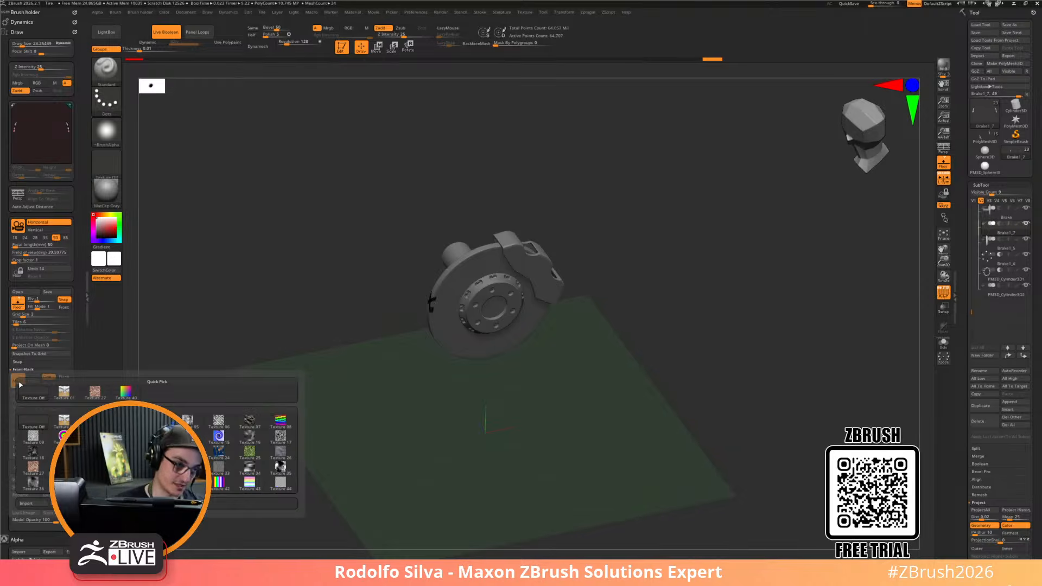
left_click(47, 505)
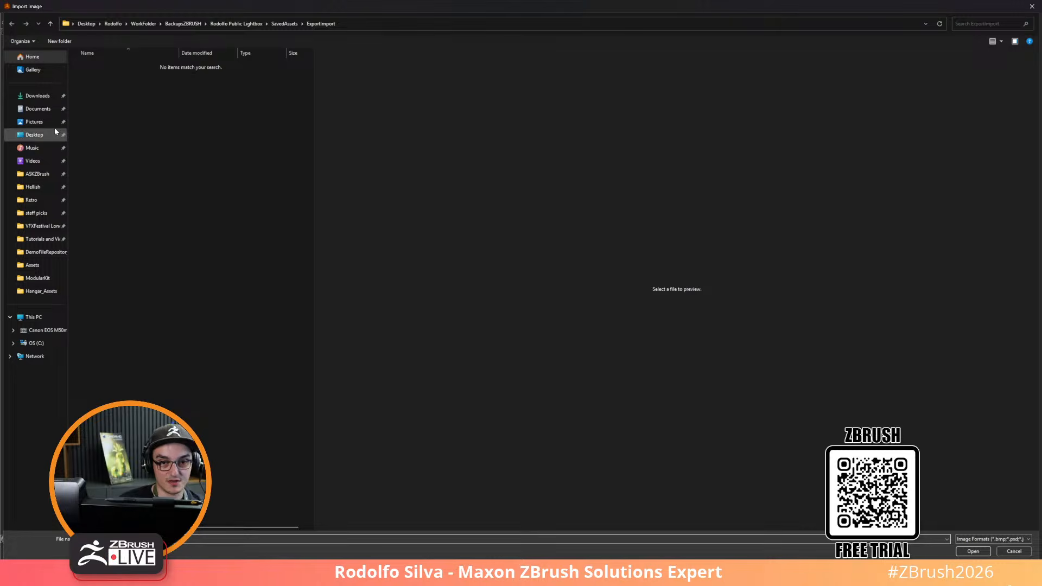
left_click(39, 125)
left_click(39, 138)
double_click(239, 80)
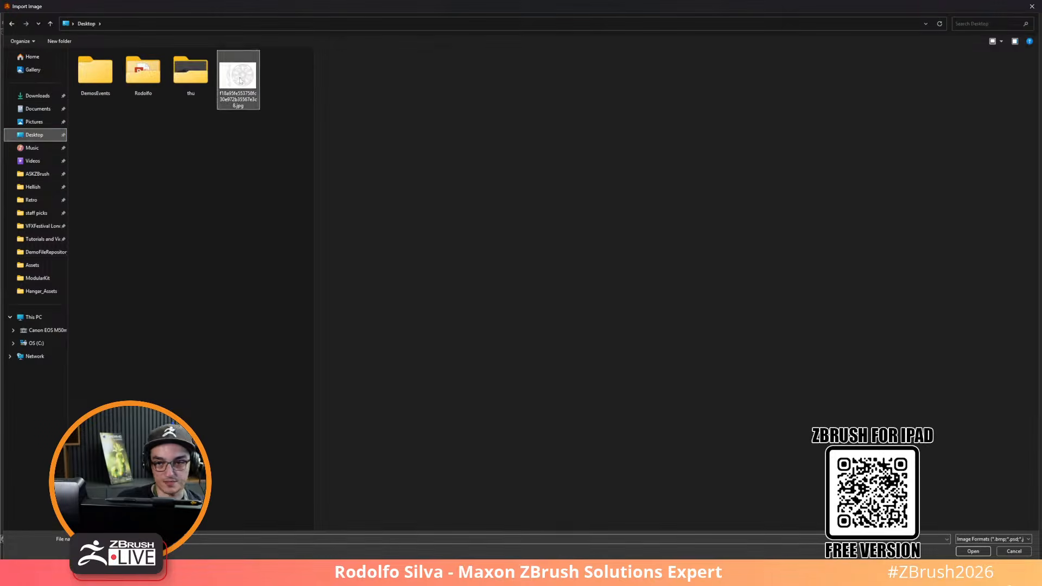
left_click_drag(607, 475, 814, 446)
left_click_drag(675, 438, 309, 389)
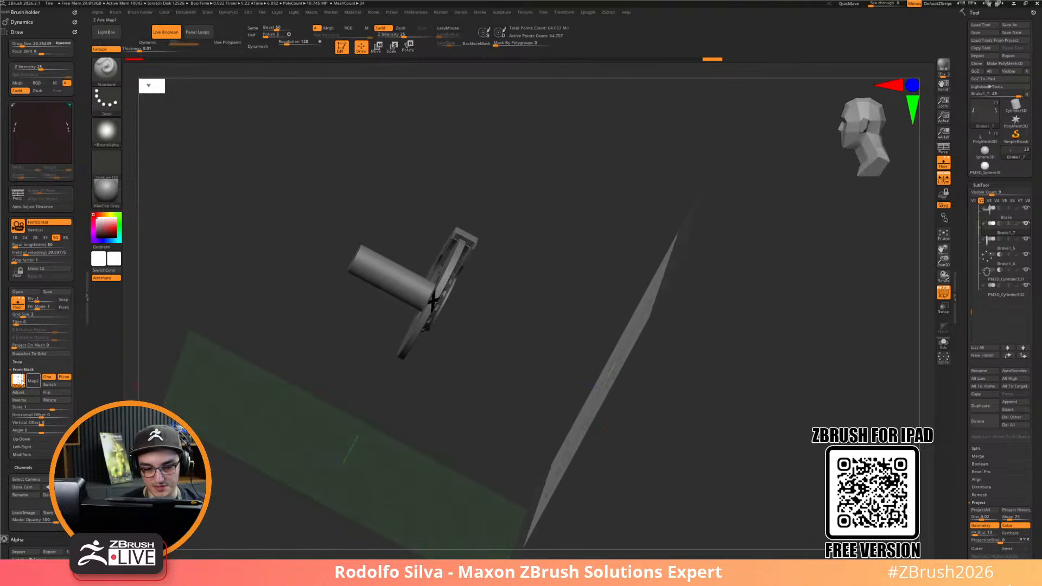
Try clearing Map1 of the Front-Back grid and importing the wheel blueprint JPG as Map2 instead
left_click(18, 380)
left_click(35, 393)
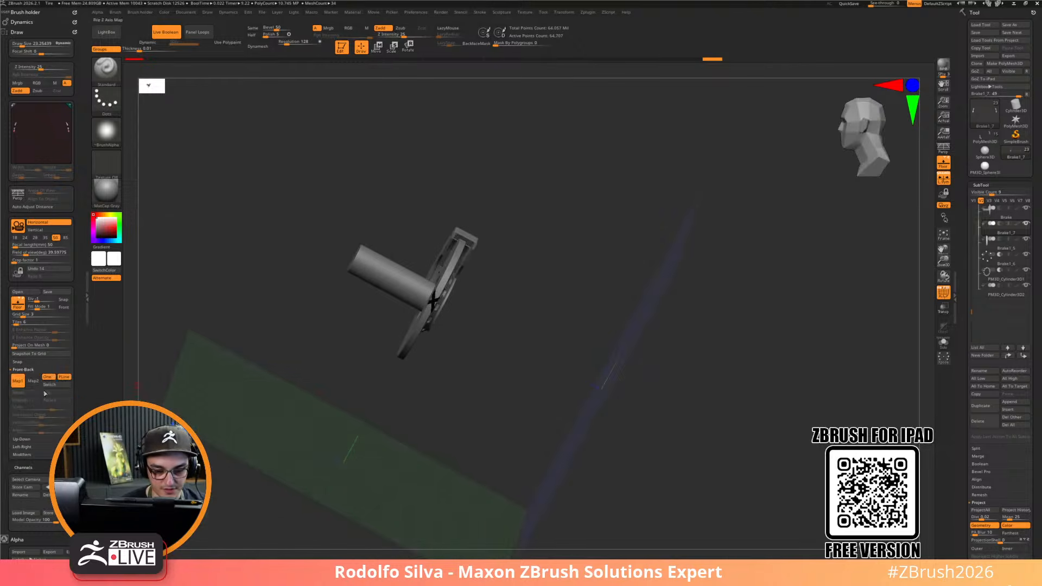
left_click(31, 379)
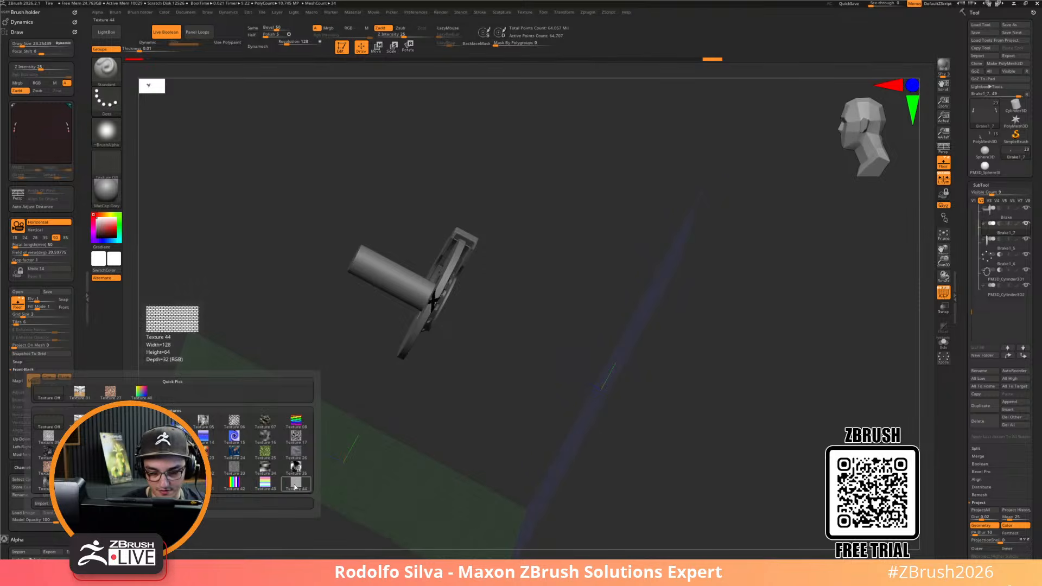
left_click(41, 503)
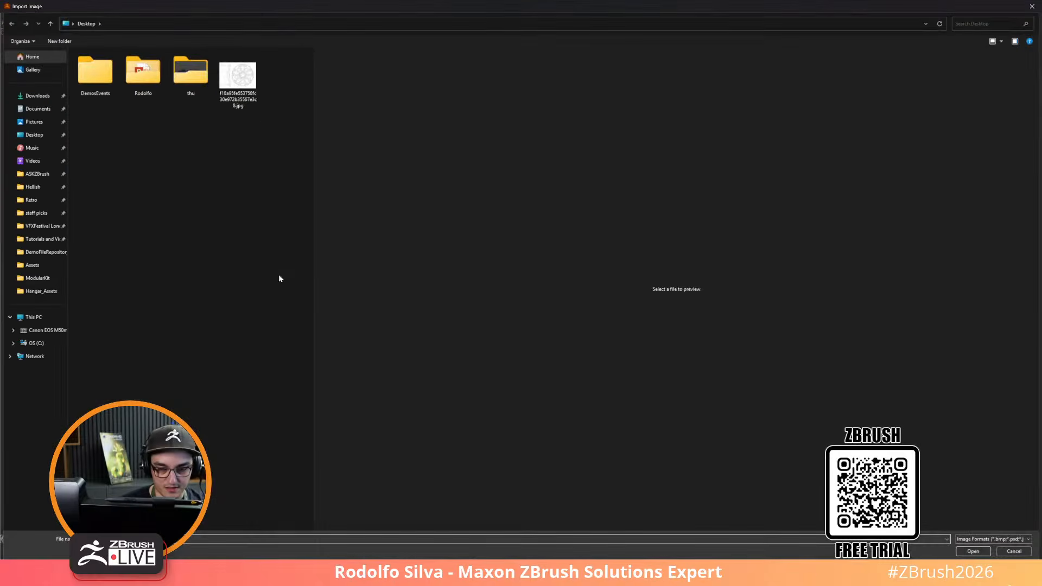
double_click(237, 87)
left_click_drag(433, 494, 202, 425)
Put the wheel blueprint back into Map1 of the Front-Back grid and check it against the brake from behind
left_click(18, 380)
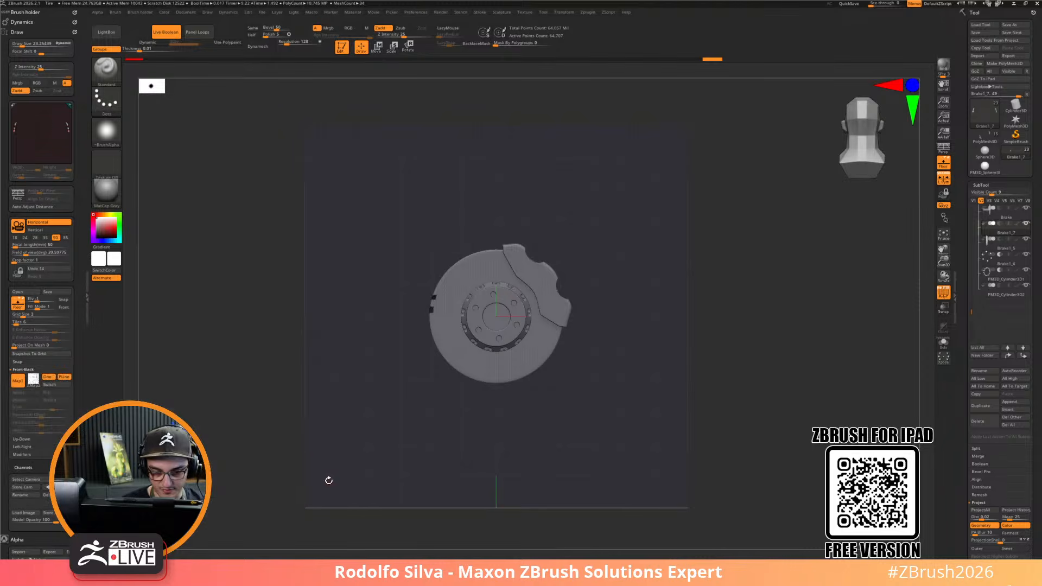
left_click(18, 380)
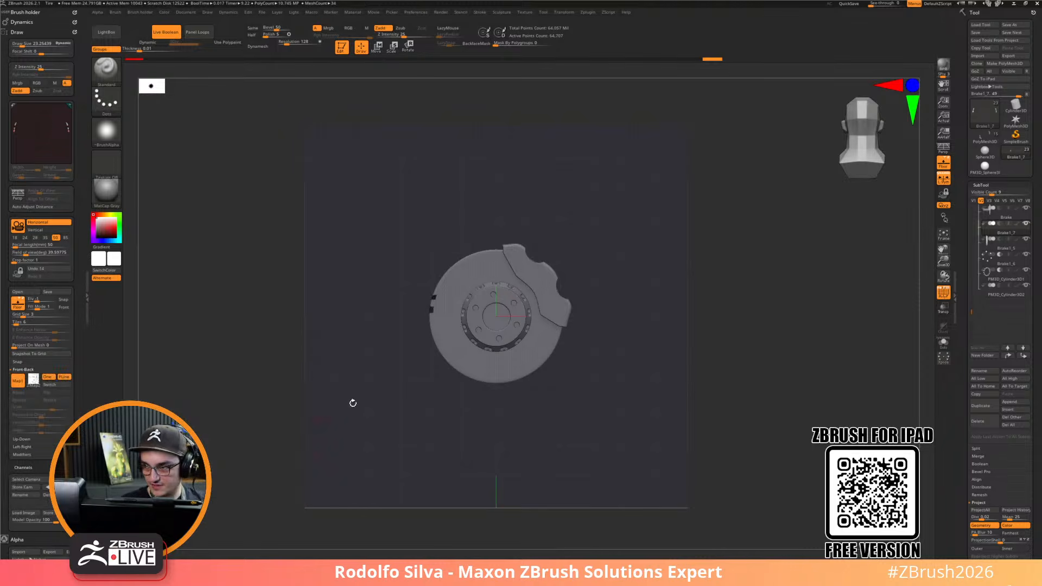
left_click(18, 380)
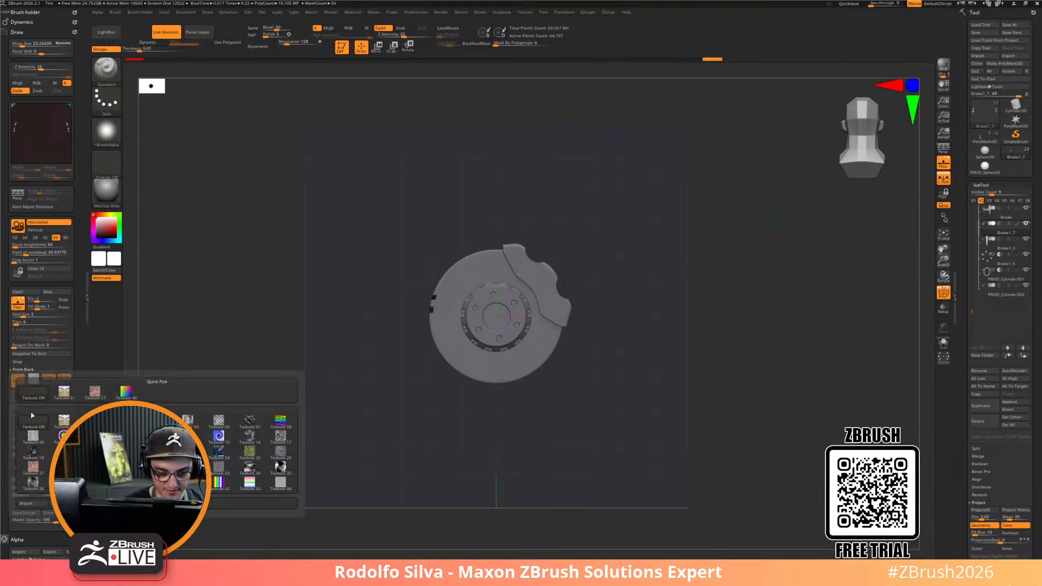
left_click(213, 454)
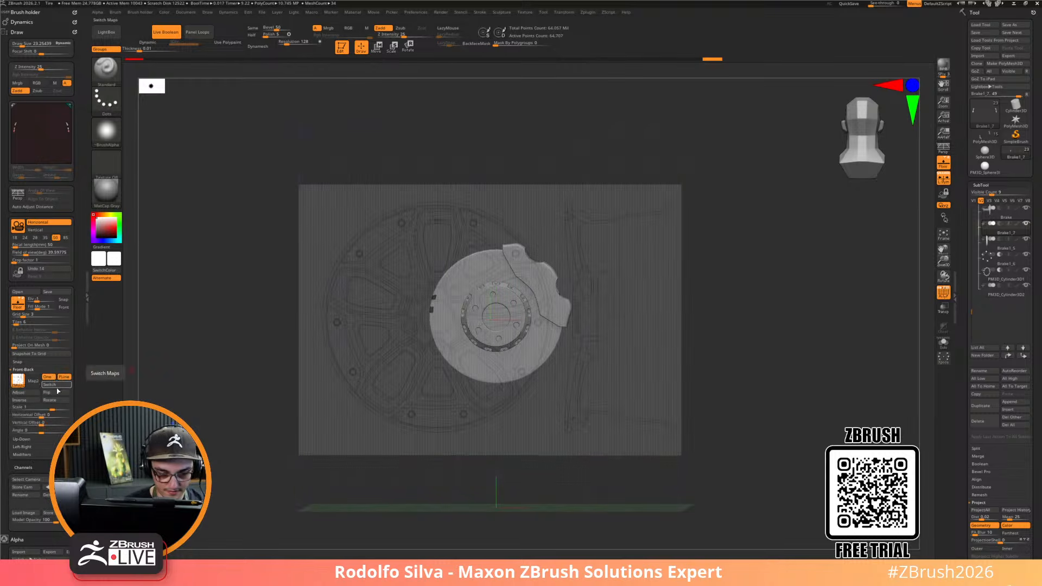
left_click_drag(216, 393, 638, 407)
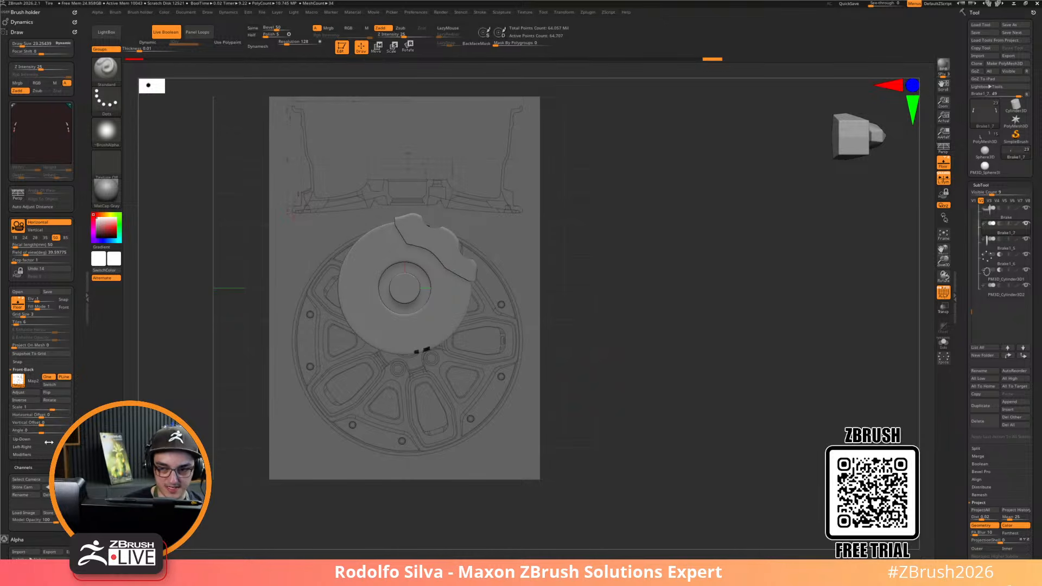
Import the wheel blueprint JPG from the Desktop as Map1 of the Left-Right grid and view both reference planes
left_click(29, 447)
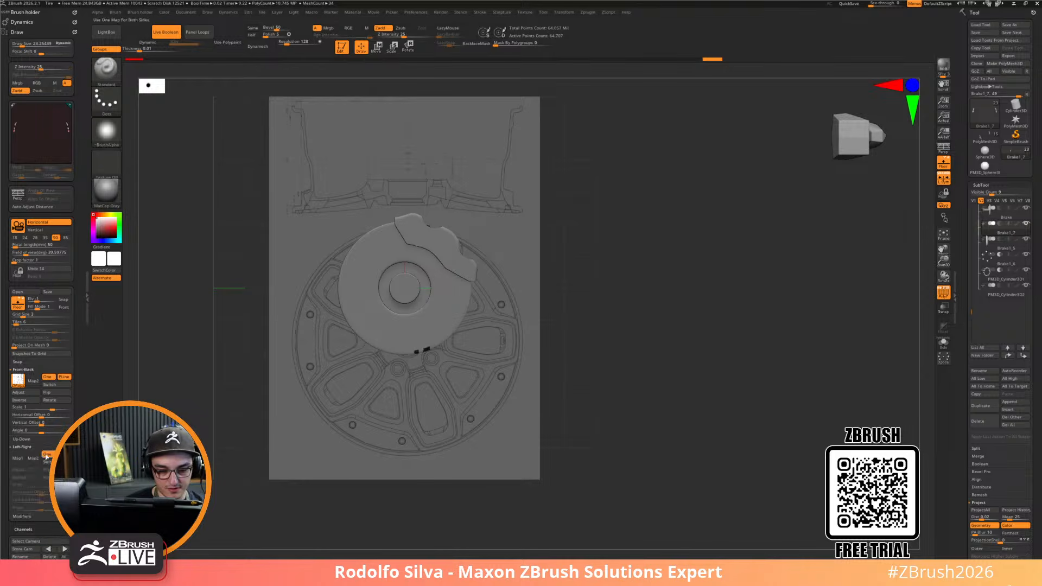
left_click(19, 460)
left_click(33, 576)
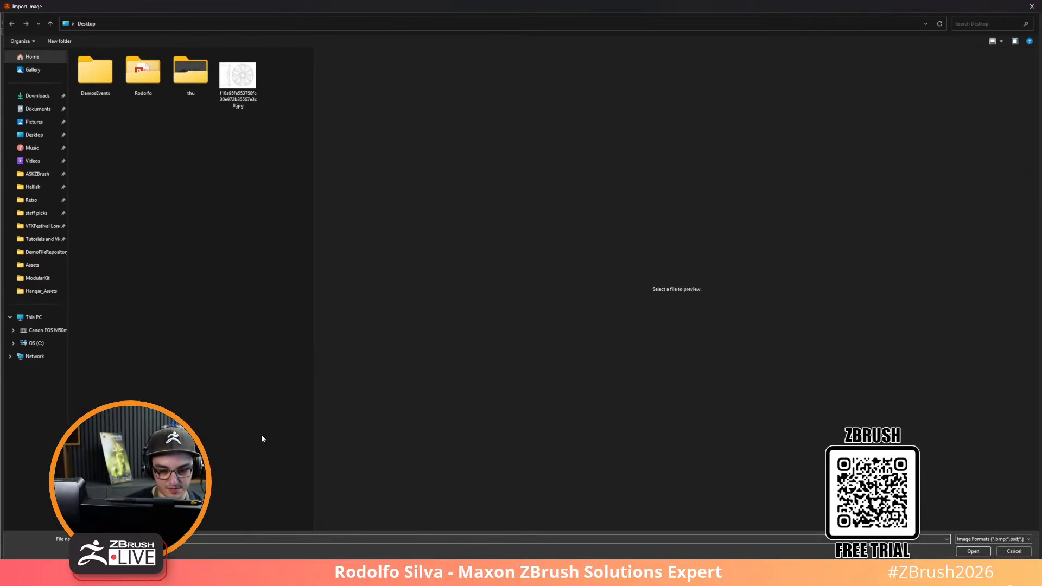
double_click(240, 85)
left_click_drag(565, 428, 653, 398)
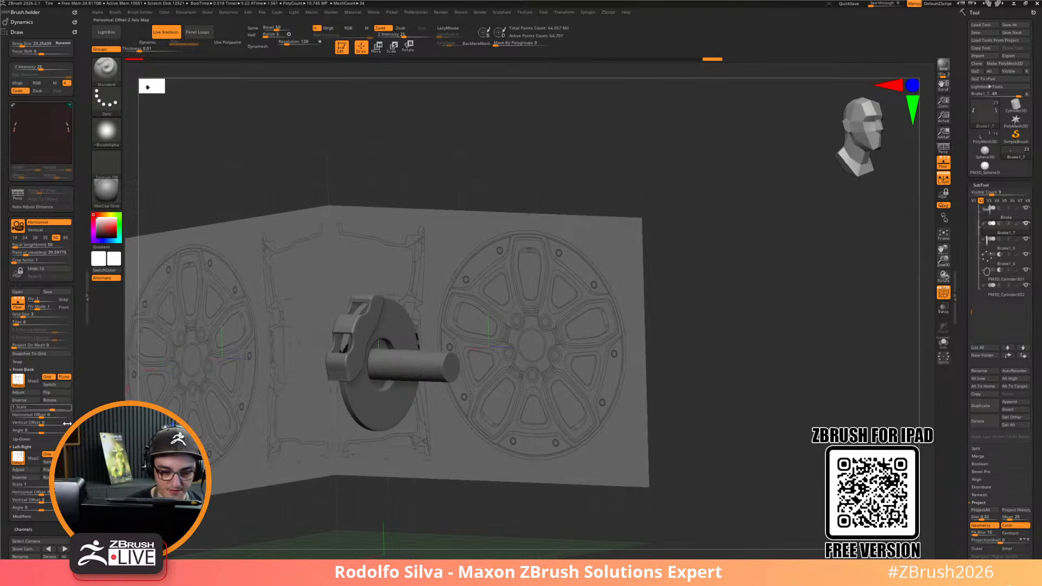
Flip the blueprint images of the Front-Back and Left-Right grids and check how they sit around the brake
left_click(53, 392)
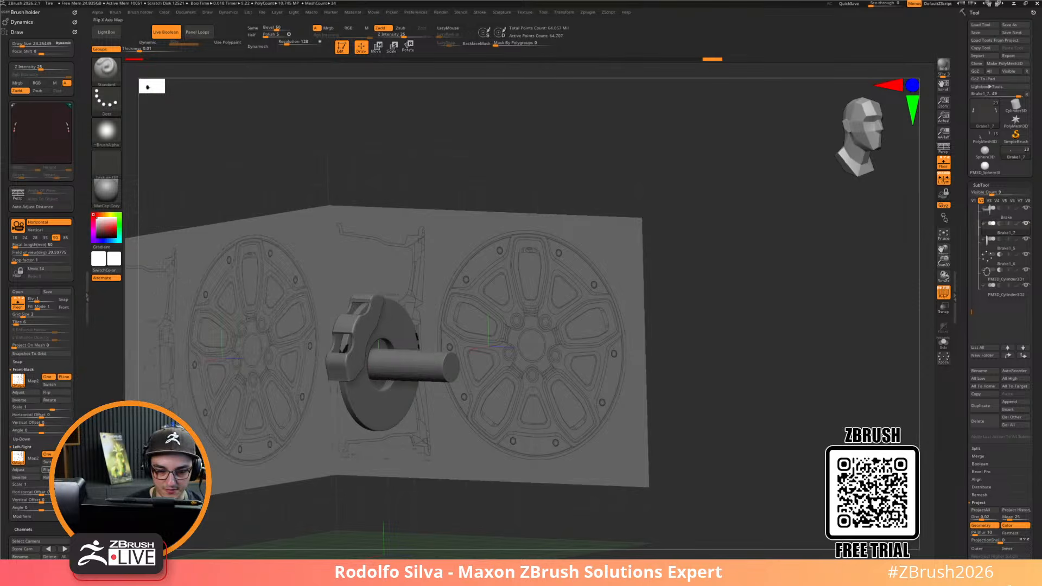
left_click_drag(716, 425, 744, 423)
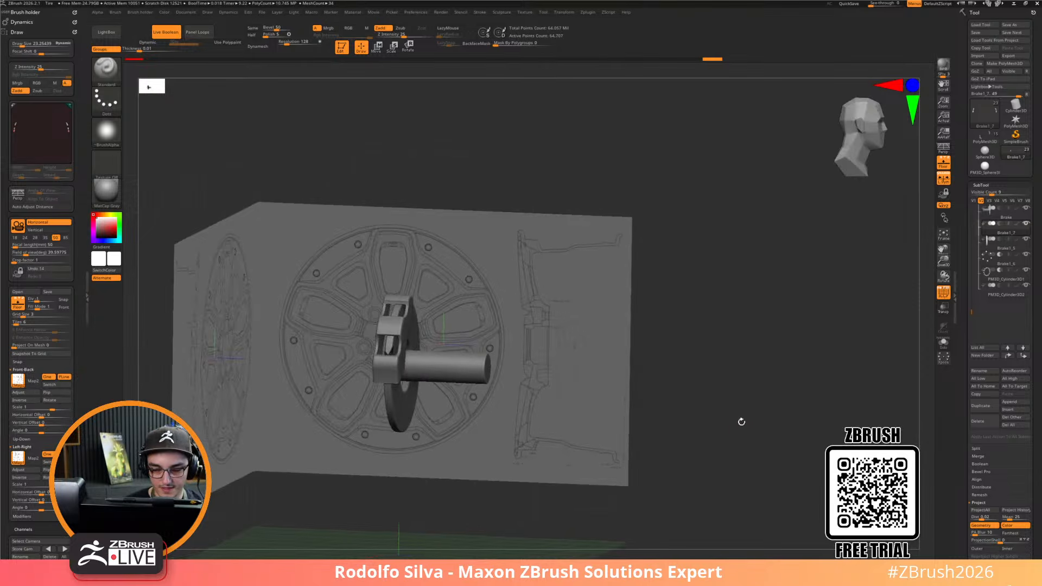
mouse_move(532, 396)
left_mouse_down()
mouse_move(740, 481)
mouse_move(515, 380)
mouse_move(467, 384)
mouse_move(479, 383)
left_mouse_up()
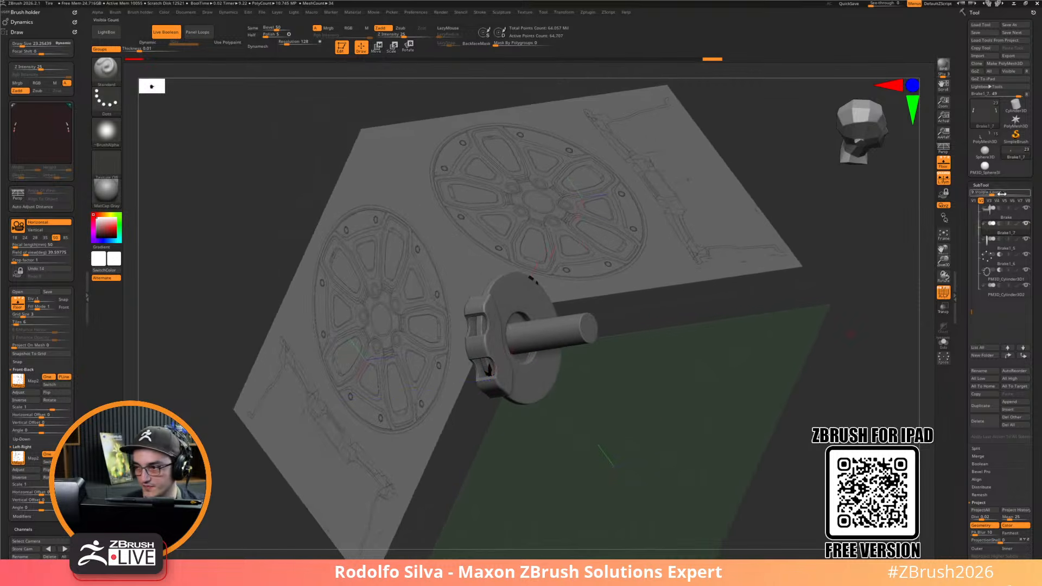
Switch to subtool visibility set V3 and append a new cylinder subtool
left_click(989, 201)
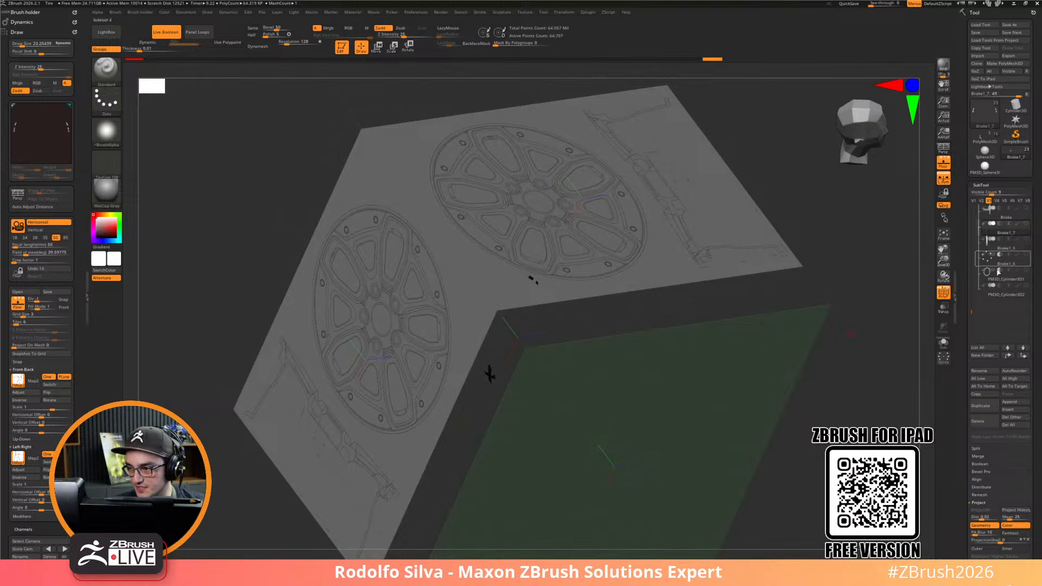
left_click(1014, 404)
left_click(793, 454)
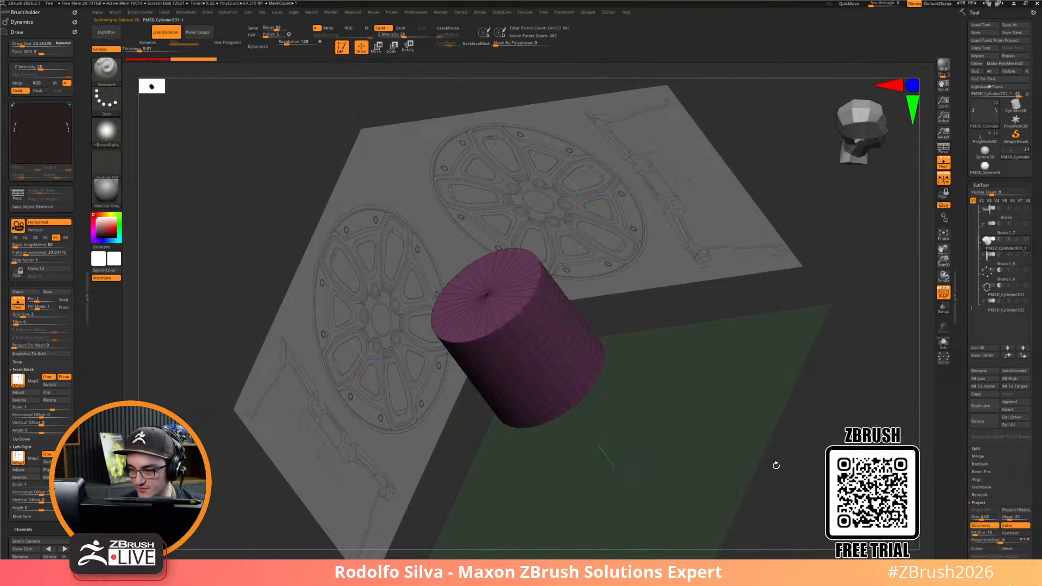
Rotate the new cylinder so its flat caps face front and back, and scale it into a wheel-sized drum
key("w")
left_click_drag(784, 438, 678, 366)
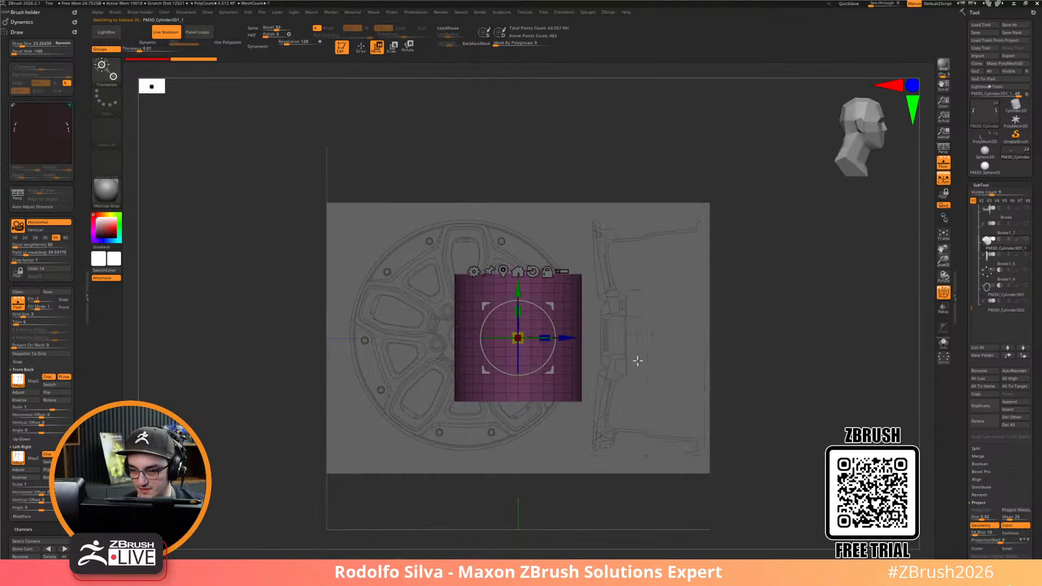
left_click_drag(521, 325, 524, 379)
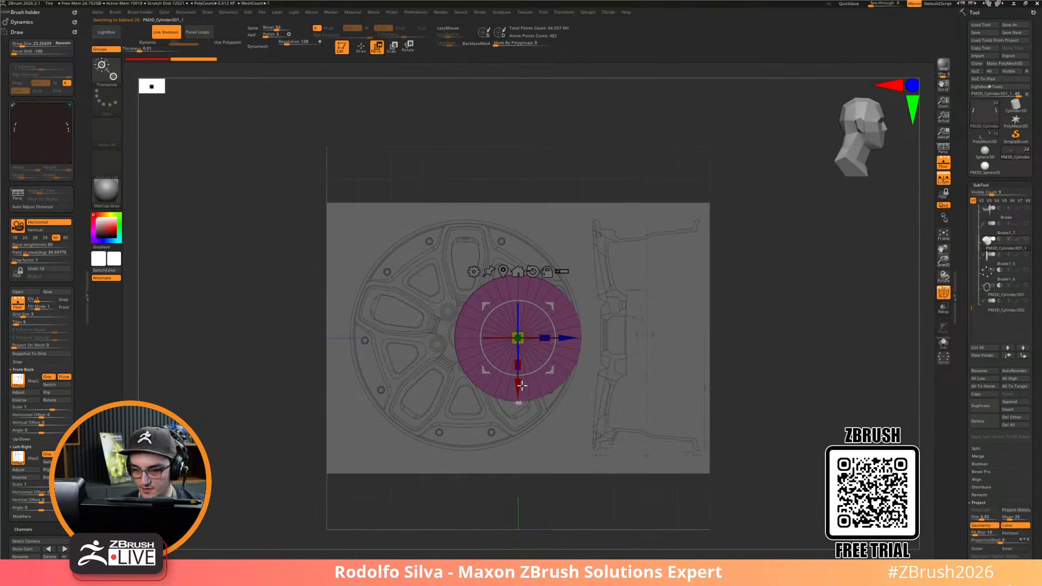
left_click_drag(846, 408, 798, 431)
left_click_drag(522, 343, 586, 344)
right_click_drag(596, 346, 585, 374)
left_click_drag(519, 338, 600, 298)
right_click_drag(609, 311, 668, 336)
left_click_drag(542, 338, 463, 361)
right_click_drag(829, 416, 780, 437)
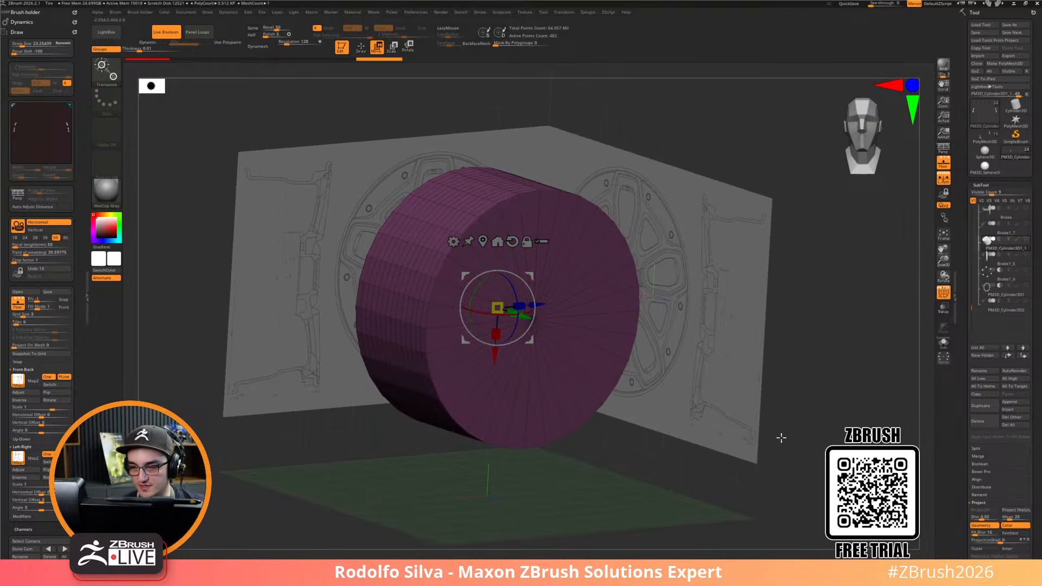
DynaMesh the wheel cylinder at resolution 128 and return to Draw mode
left_click(259, 51)
mouse_move(872, 444)
right_mouse_down()
mouse_move(793, 441)
mouse_move(823, 440)
right_mouse_up()
key("q")
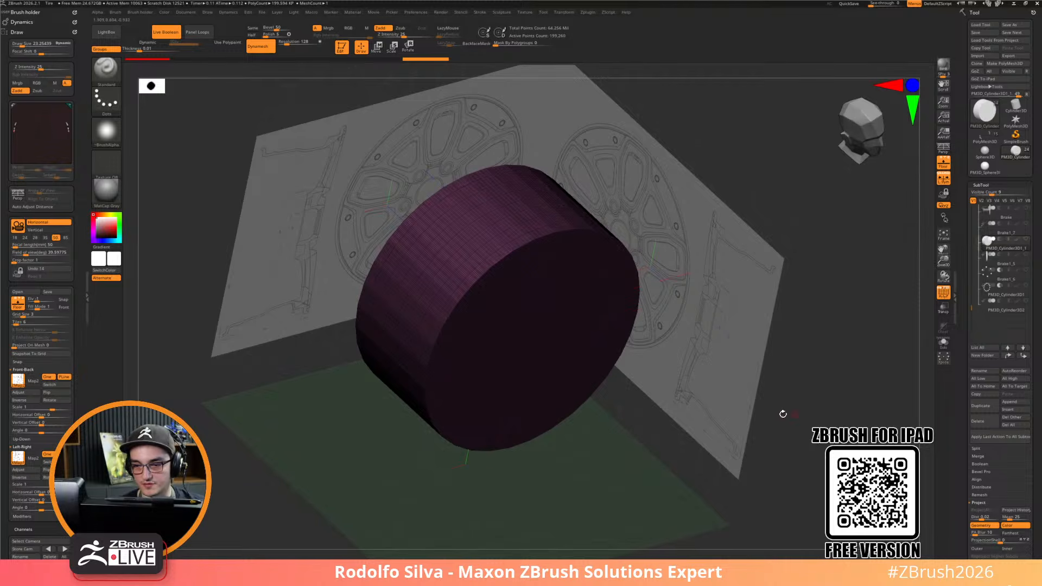
Set the Front-Back blueprint's horizontal offset to about -0.286 so the wheel drawing sits behind the cylinder
right_click_drag(821, 393, 795, 386)
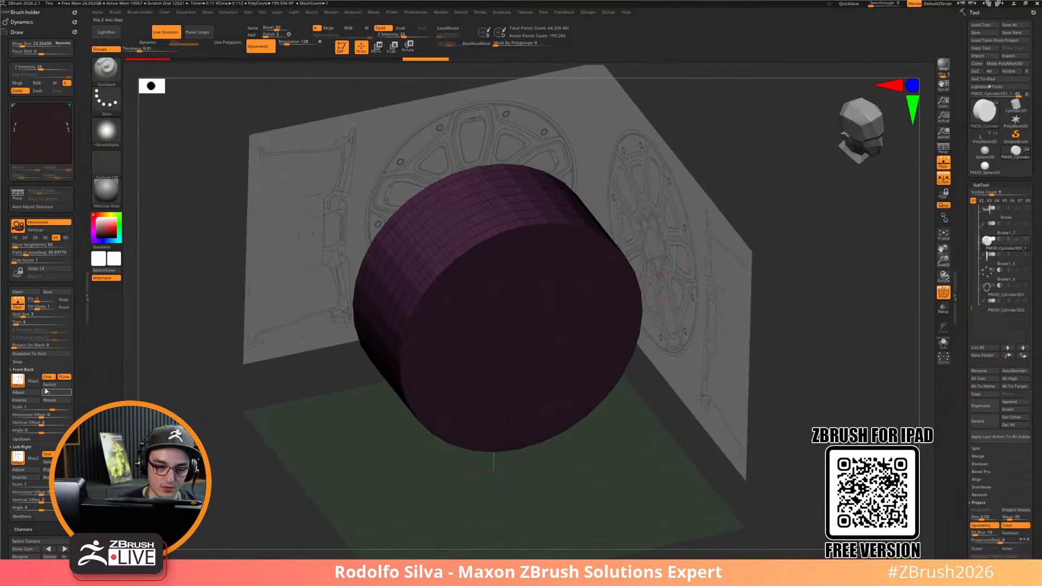
left_click_drag(43, 416, 25, 416)
right_click_drag(143, 393, 147, 396, "shift")
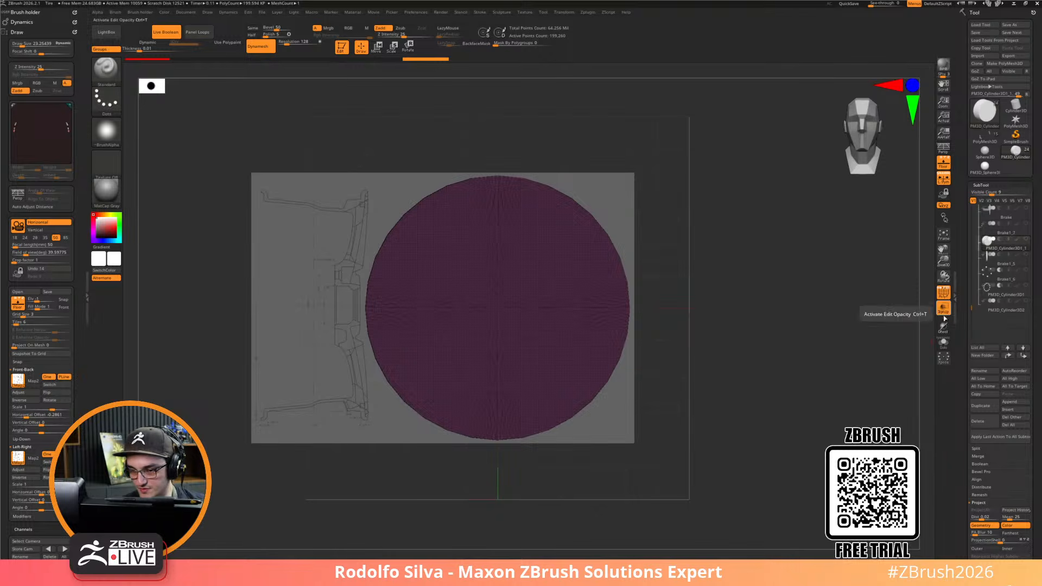
Set the grid's Fill Mode to 0 and raise Enhance Factor and Enhance Opacity to 1
left_click(53, 309)
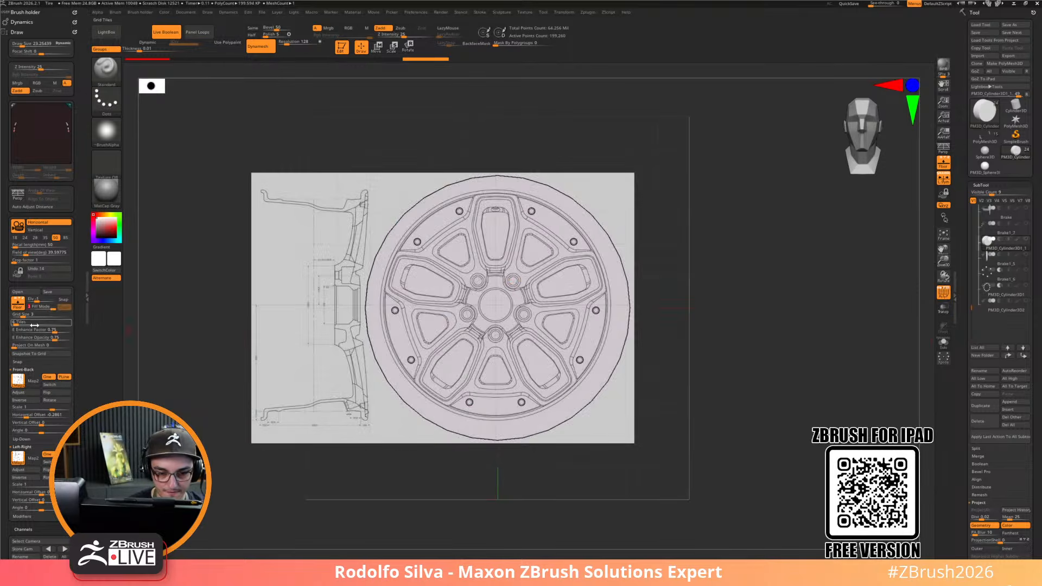
mouse_move(143, 403)
left_mouse_down()
mouse_move(198, 427)
mouse_move(183, 418)
left_mouse_up()
left_click_drag(63, 331, 15, 332)
left_click_drag(136, 374, 158, 391)
left_click_drag(44, 330, 71, 331)
left_click_drag(244, 481, 237, 456)
Center the Front-Back wheel drawing on the cylinder with a horizontal offset of about -0.27 and a vertical offset of about 0.017
key("w")
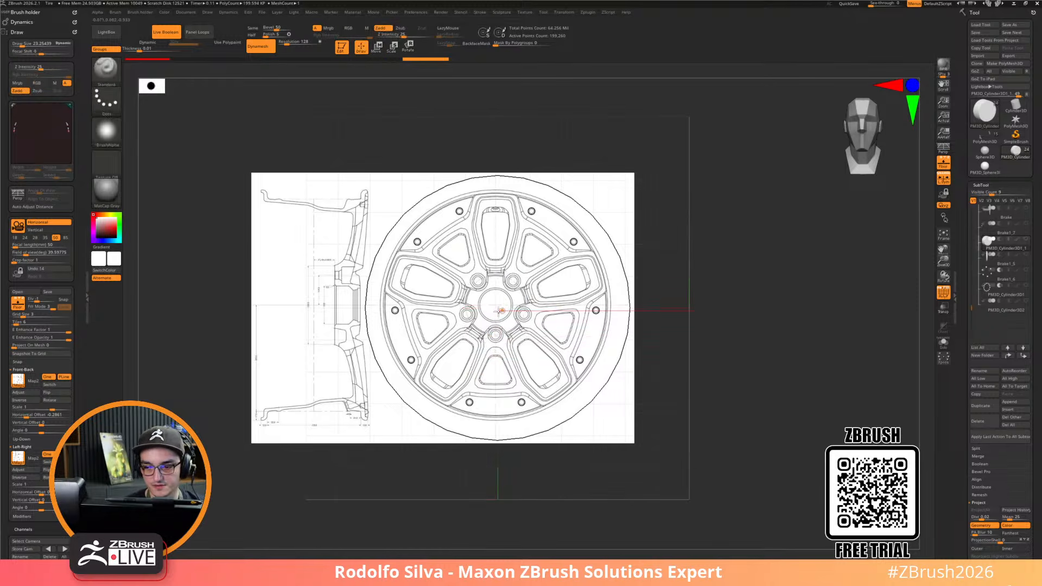
right_click_drag(743, 343, 754, 397, "ctrl")
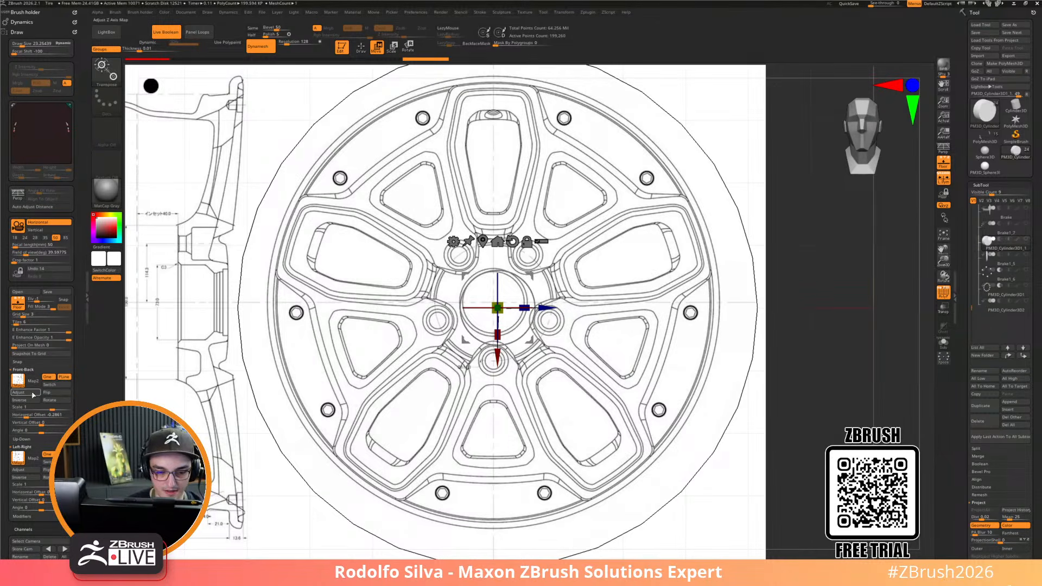
left_click(33, 416)
left_click_drag(26, 416, 29, 417)
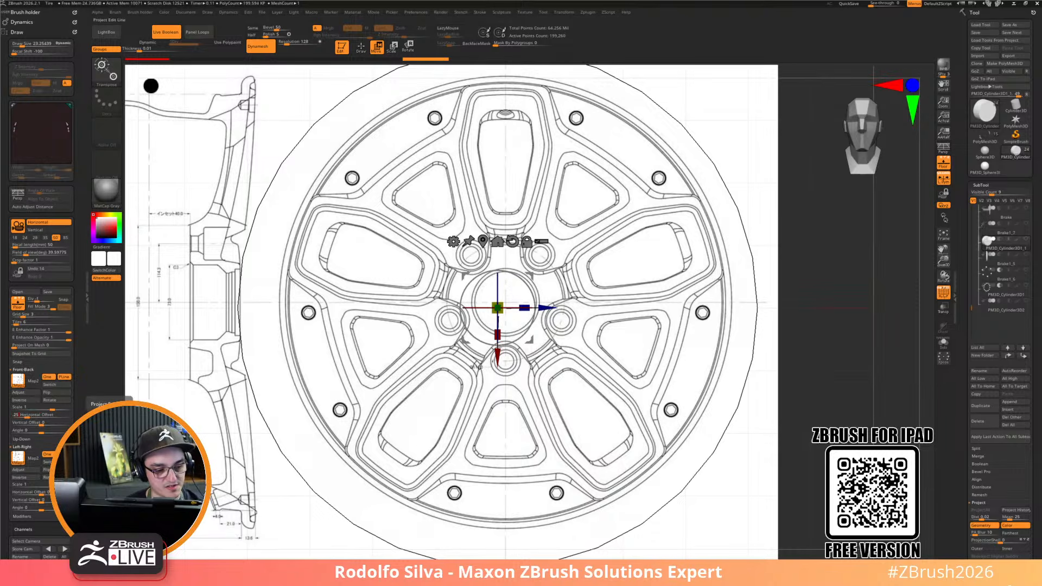
key("Return")
left_click(46, 412)
mouse_move(53, 416)
left_mouse_down()
mouse_move(25, 419)
mouse_move(45, 424)
left_mouse_up()
Scale the cylinder down uniformly until its outline matches the rim of the front wheel drawing
right_click_drag(510, 396, 450, 318)
right_click_drag(593, 527, 508, 342)
right_click(508, 342)
right_click_drag(747, 395, 740, 261)
right_click_drag(803, 389, 726, 293)
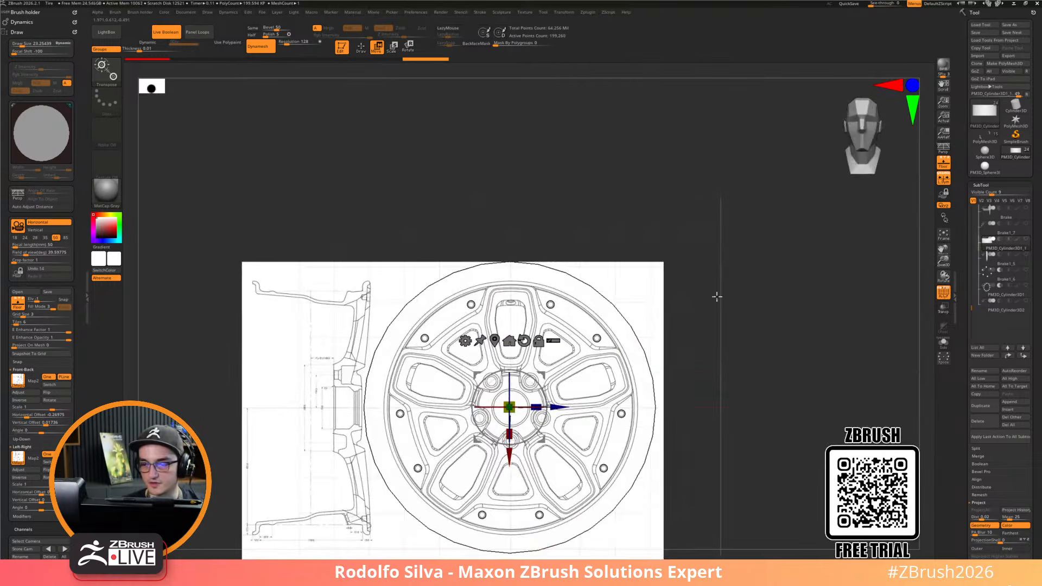
left_click_drag(510, 407, 504, 415)
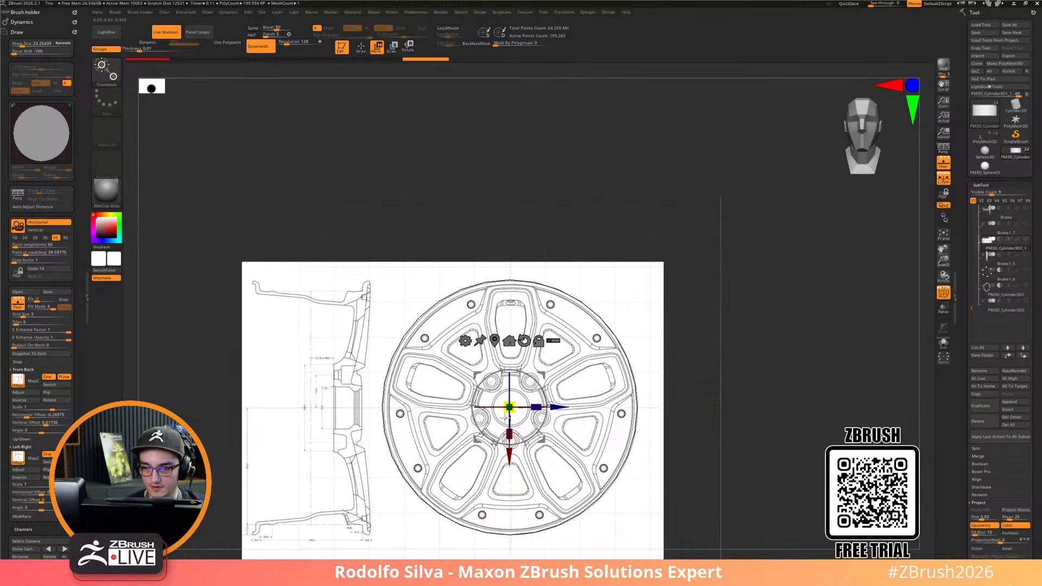
Offset the Left-Right blueprint horizontally and slightly vertically so its side profile lines up with the cylinder
right_click_drag(754, 455, 790, 493)
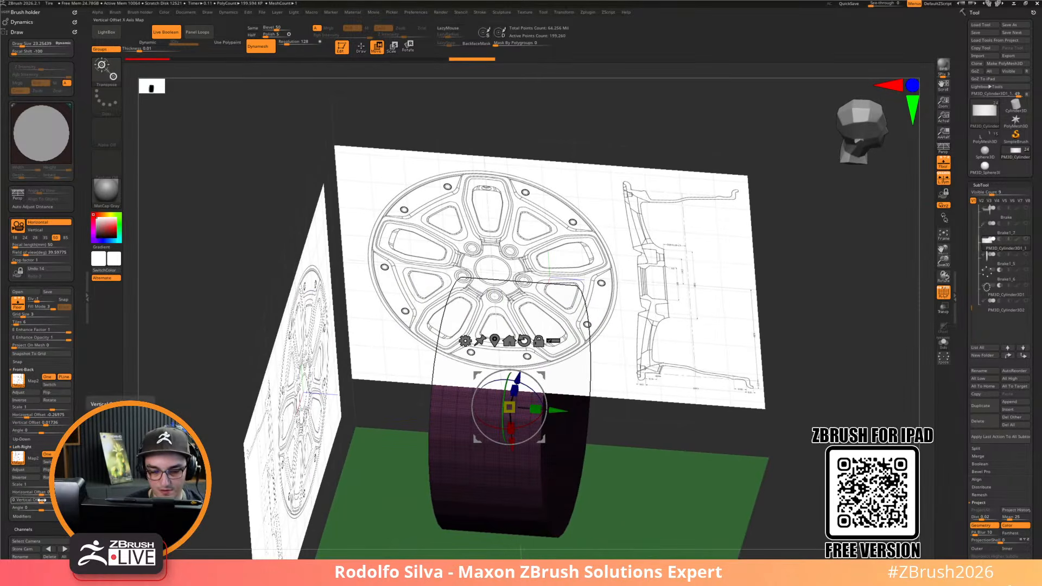
left_click_drag(42, 492, 19, 492)
right_click_drag(726, 299, 721, 292, "shift")
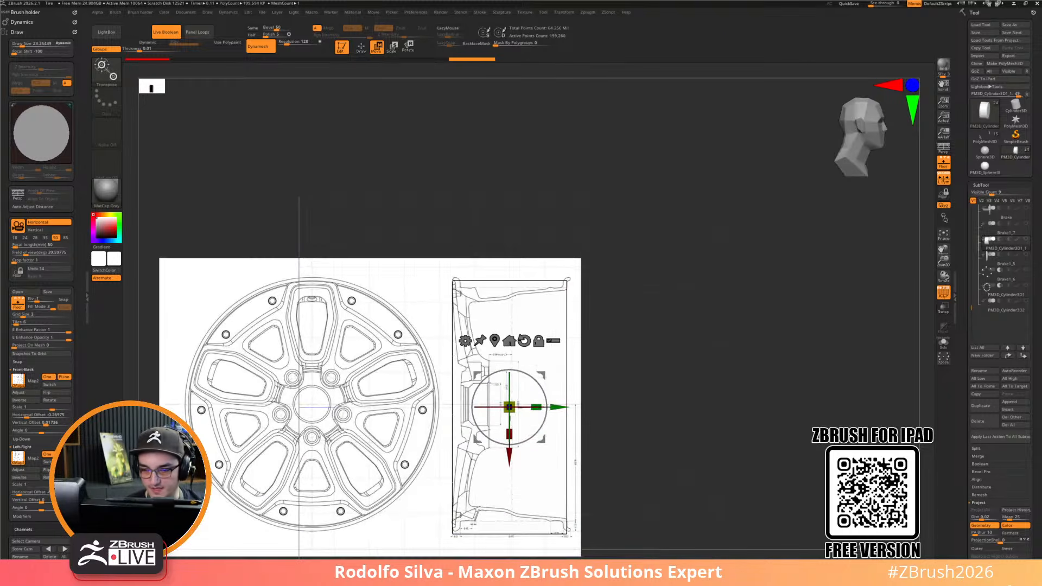
left_click_drag(46, 492, 19, 493)
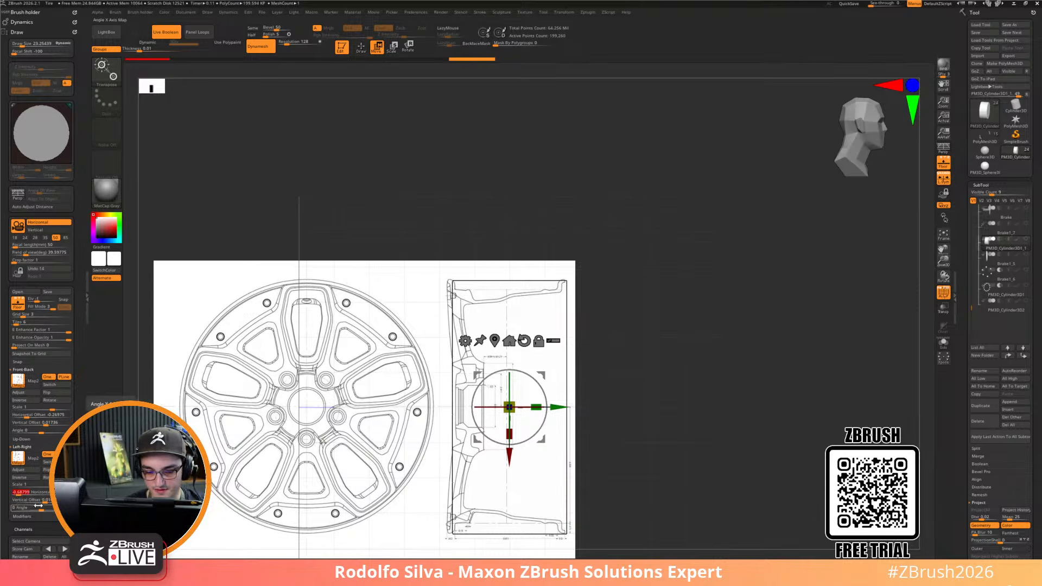
left_click_drag(19, 492, 25, 492)
Adjust the cylinder's depth to match the wheel's side profile in the blueprint
left_click_drag(685, 453, 726, 505, "alt")
left_click_drag(562, 373, 565, 371)
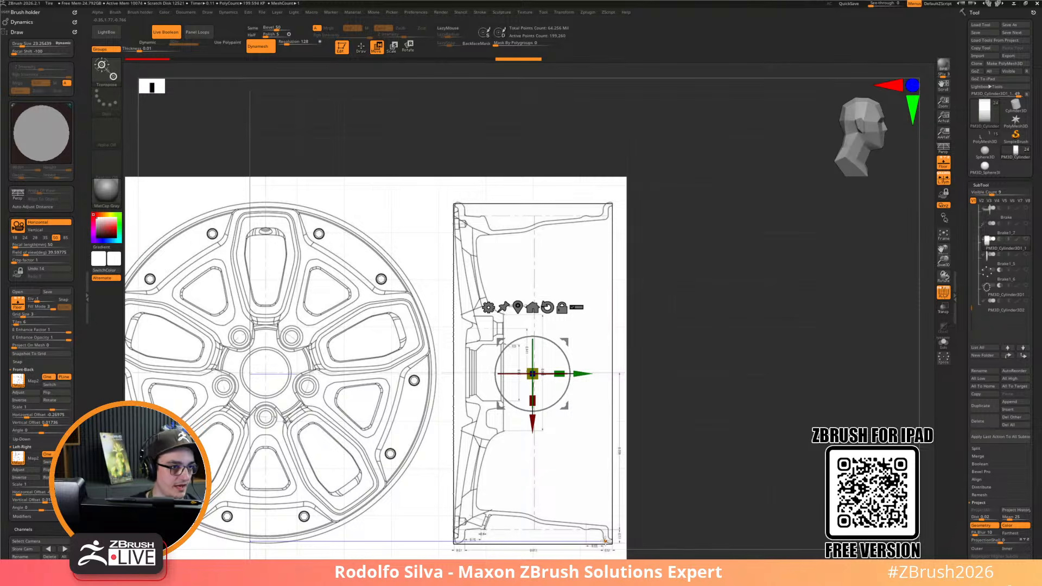
mouse_move(691, 461)
left_mouse_down()
mouse_move(725, 446)
mouse_move(709, 454)
left_mouse_up()
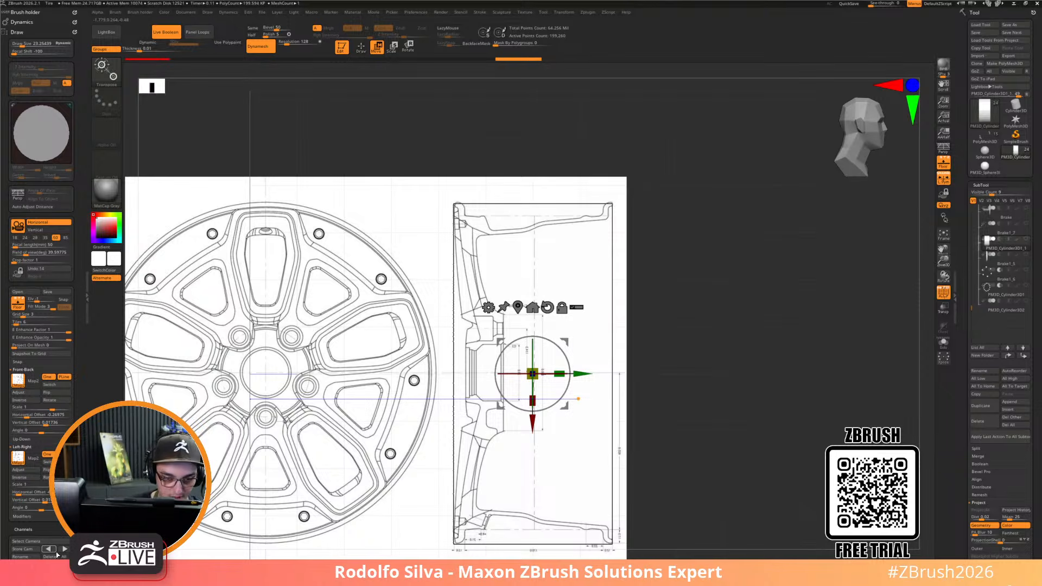
Set Project On Mesh to 1, turn off the polyframe display and switch to Draw mode
left_click_drag(15, 346, 71, 347)
mouse_move(675, 434)
left_mouse_down()
mouse_move(708, 428)
mouse_move(700, 424)
mouse_move(760, 434)
mouse_move(728, 434)
left_mouse_up()
key("shift+f")
key("q")
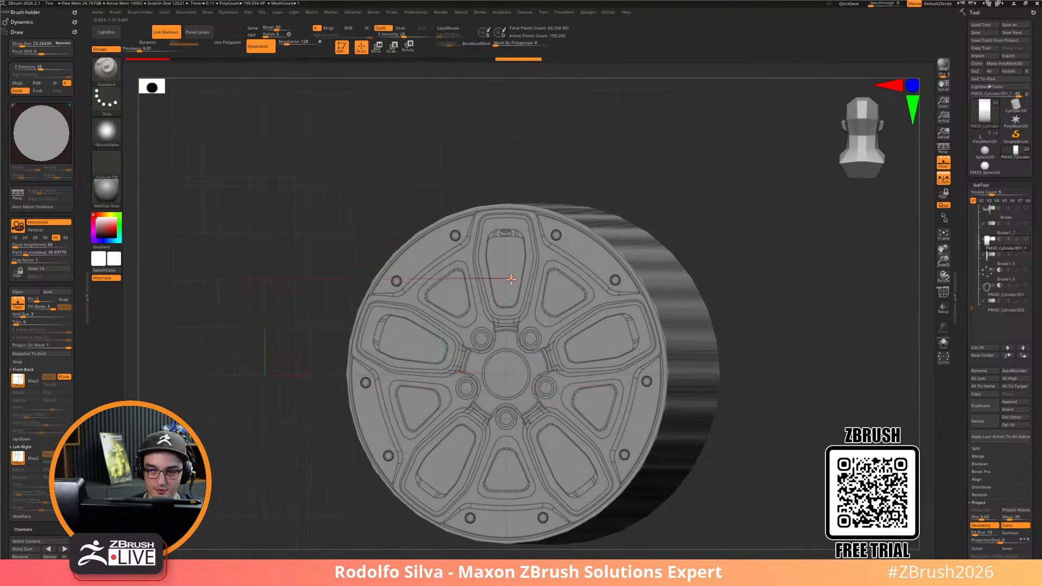
Select the ClayBuildup brush and enable radial symmetry on the Z axis only, with a RadialCount of 5
key("b")
key("c")
key("b")
left_click_drag(814, 363, 834, 378)
left_click(566, 12)
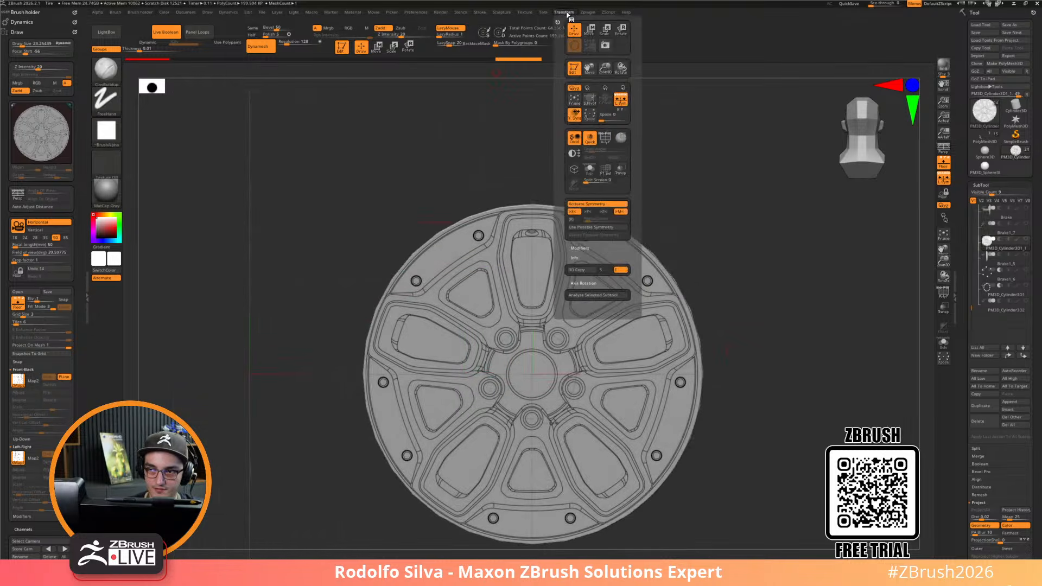
left_click(573, 220)
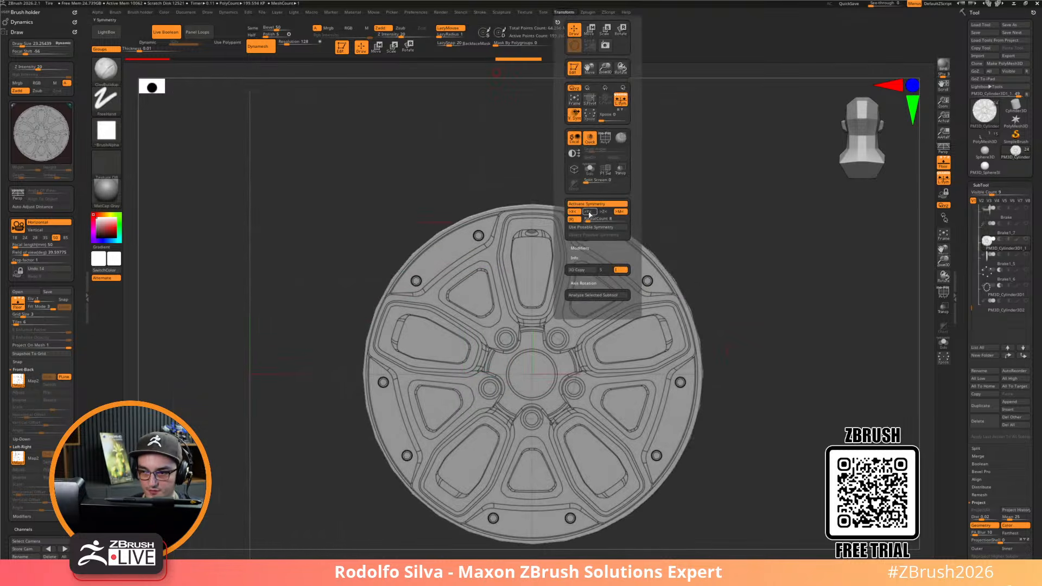
left_click(590, 212)
left_click(574, 212)
left_click(603, 212)
type("20")
key("Return")
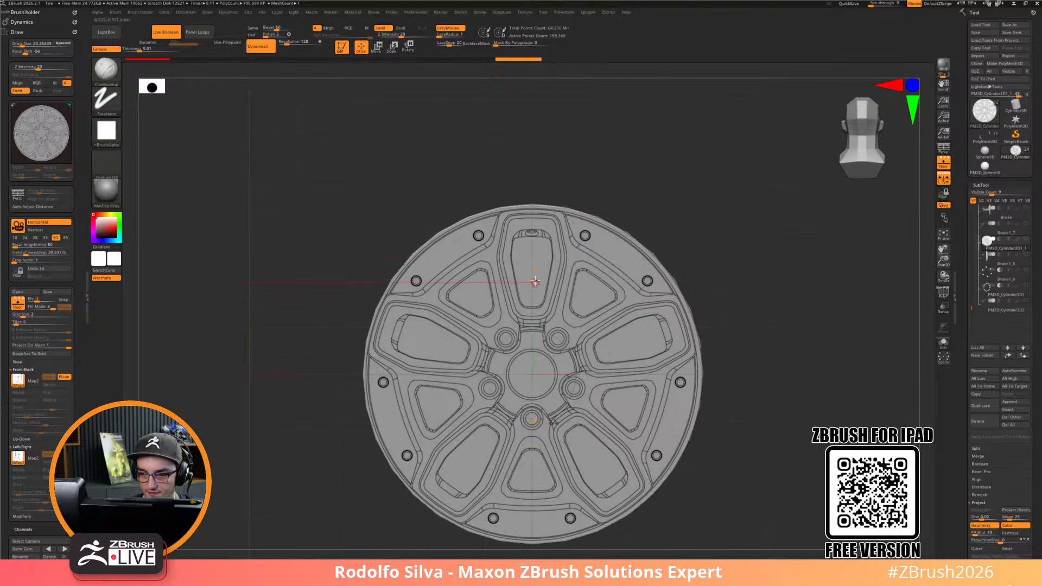
Recheck the symmetry settings, turn off Local Symmetry and view the wheel face straight on
left_click(563, 13)
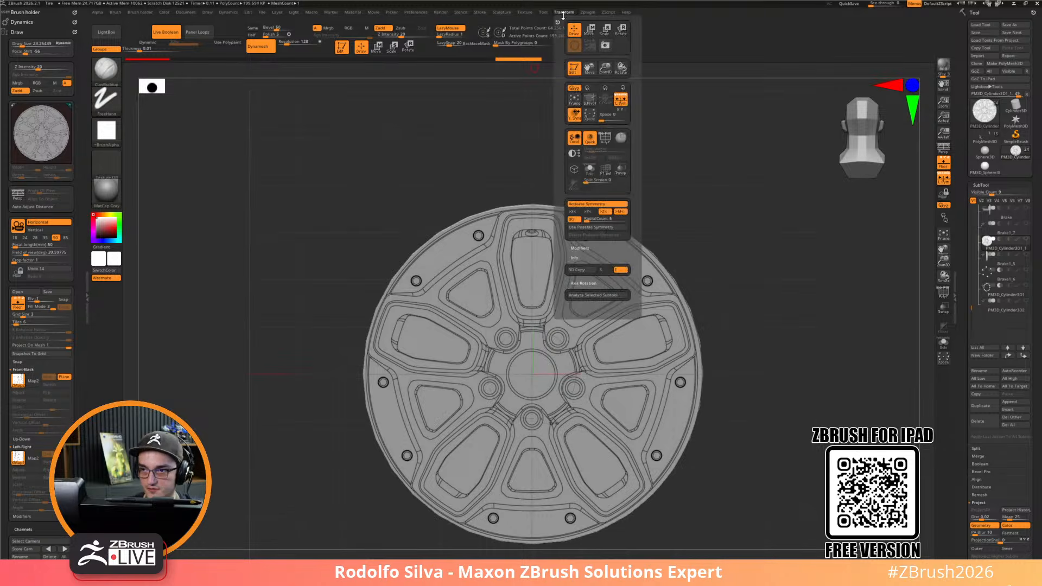
left_click(597, 204)
left_click_drag(784, 304, 756, 314)
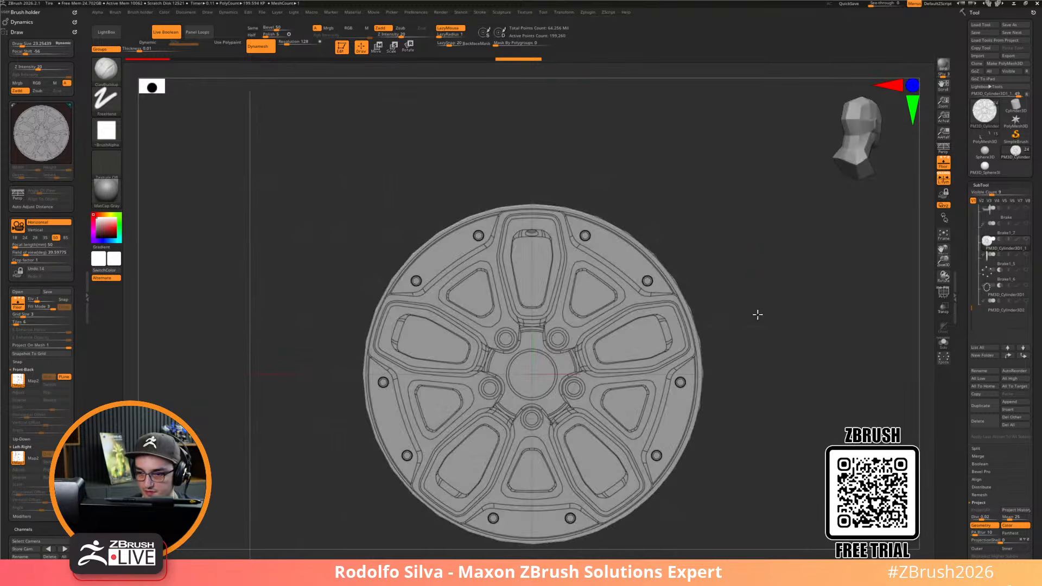
left_click(881, 155)
left_click(867, 155)
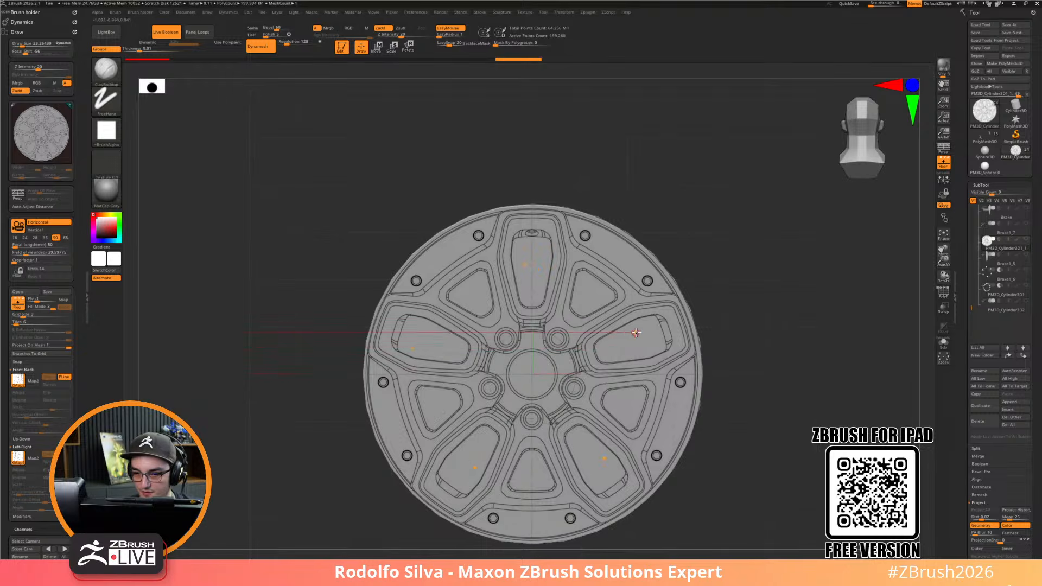
Select the DamStandard brush and carve along the drawn outlines of the five large spoke openings
key("b")
key("s")
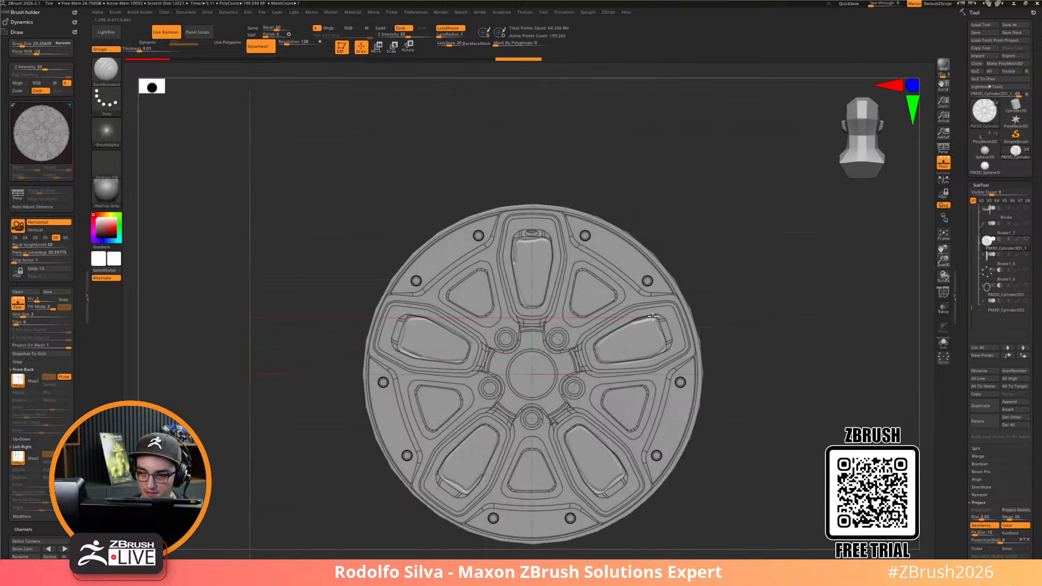
left_click_drag(790, 387, 806, 370)
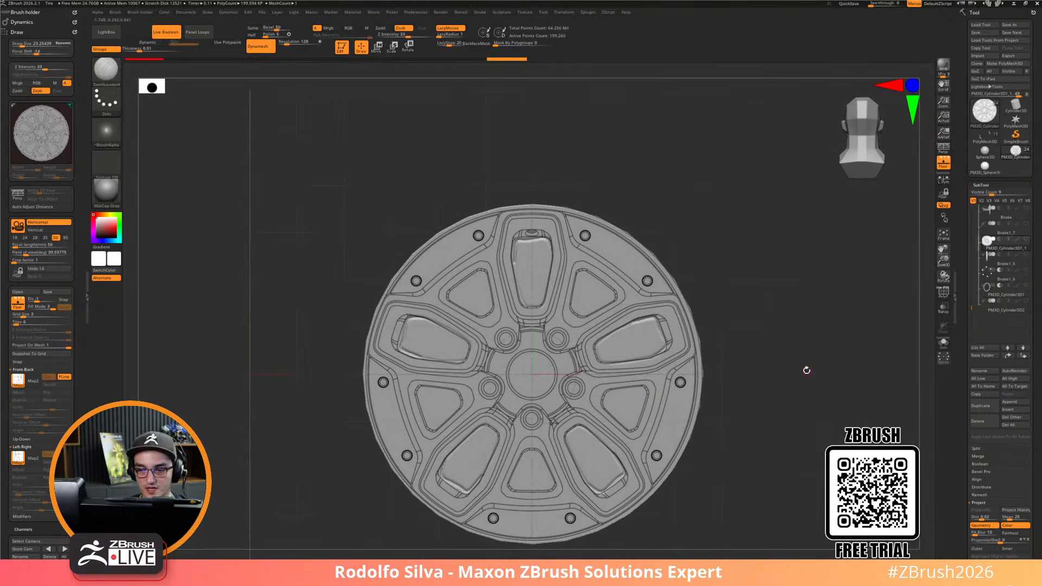
Select the Clay brush and sculpt the surface around the five large spoke openings, following the projected blueprint
key("b")
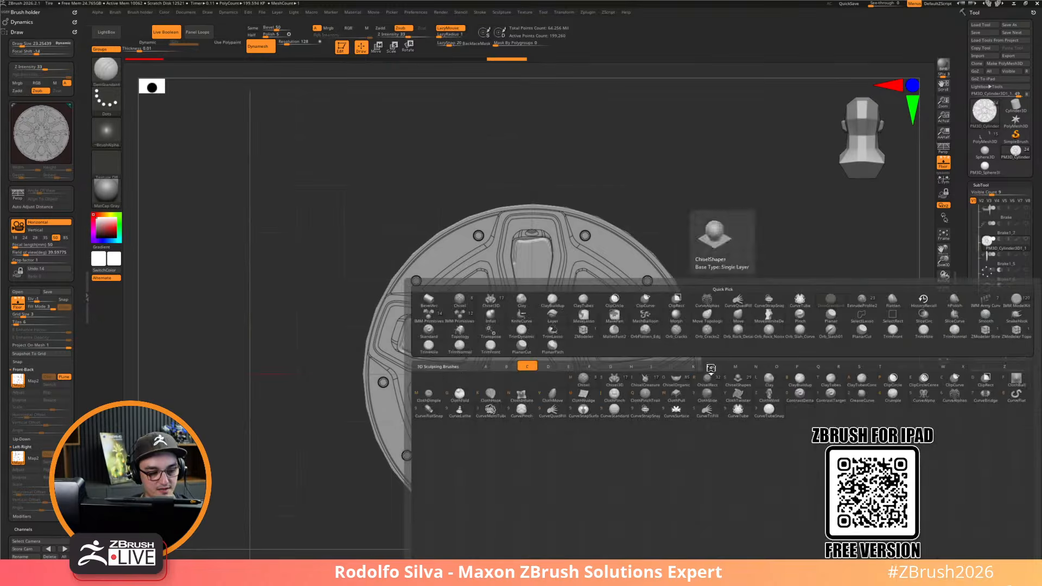
key("c")
key("l")
key("s")
mouse_move(642, 351)
left_mouse_down()
mouse_move(646, 333)
mouse_move(603, 344)
mouse_move(654, 348)
mouse_move(632, 335)
mouse_move(655, 333)
left_mouse_up()
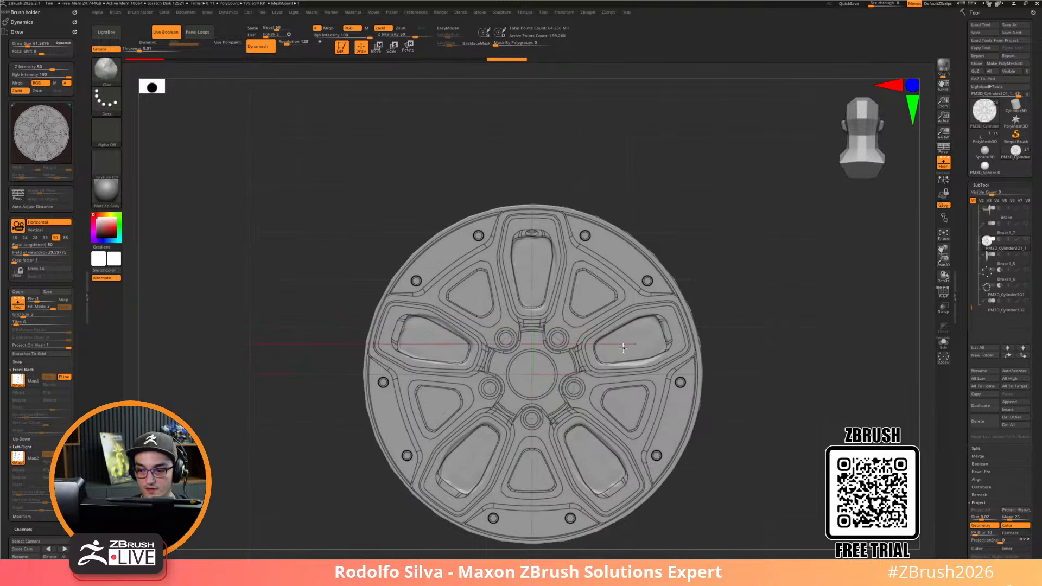
left_click_drag(795, 380, 803, 407)
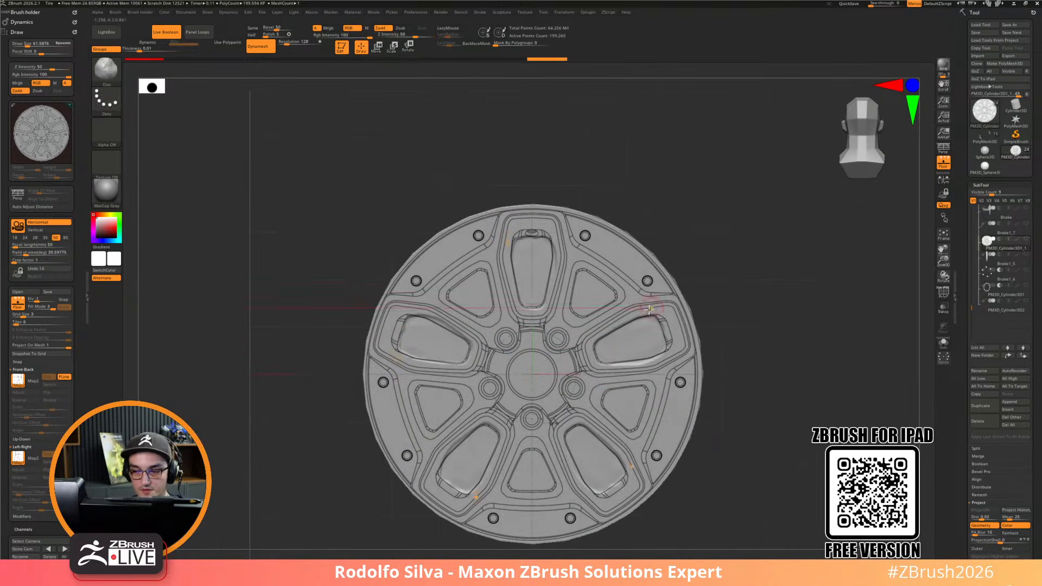
mouse_move(665, 305)
left_mouse_down()
mouse_move(616, 310)
mouse_move(583, 347)
mouse_move(604, 372)
mouse_move(646, 361)
mouse_move(678, 350)
mouse_move(681, 326)
mouse_move(698, 315)
mouse_move(814, 391)
mouse_move(795, 400)
mouse_move(744, 302)
left_mouse_up()
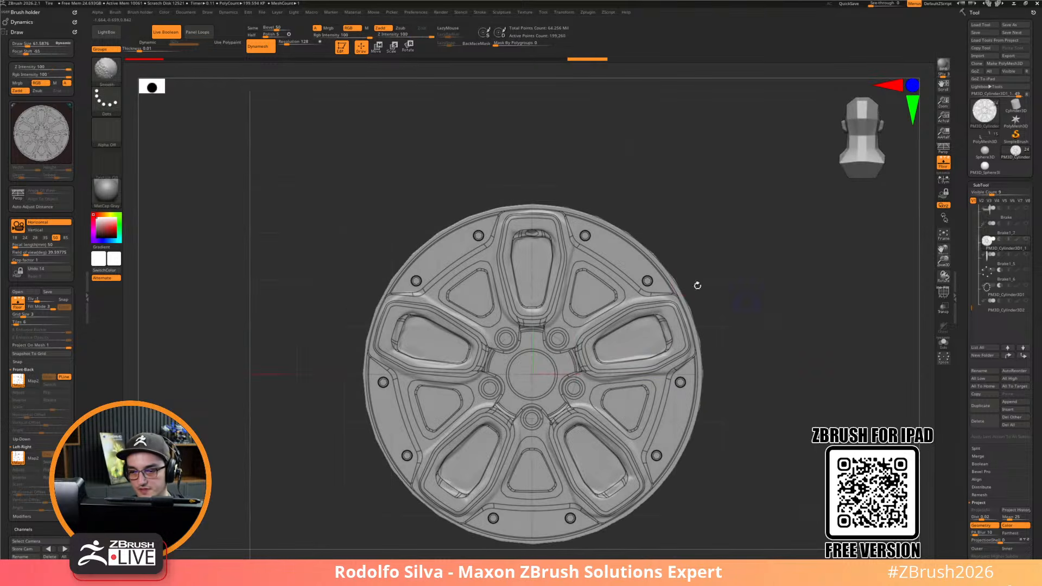
key("ctrl+shift")
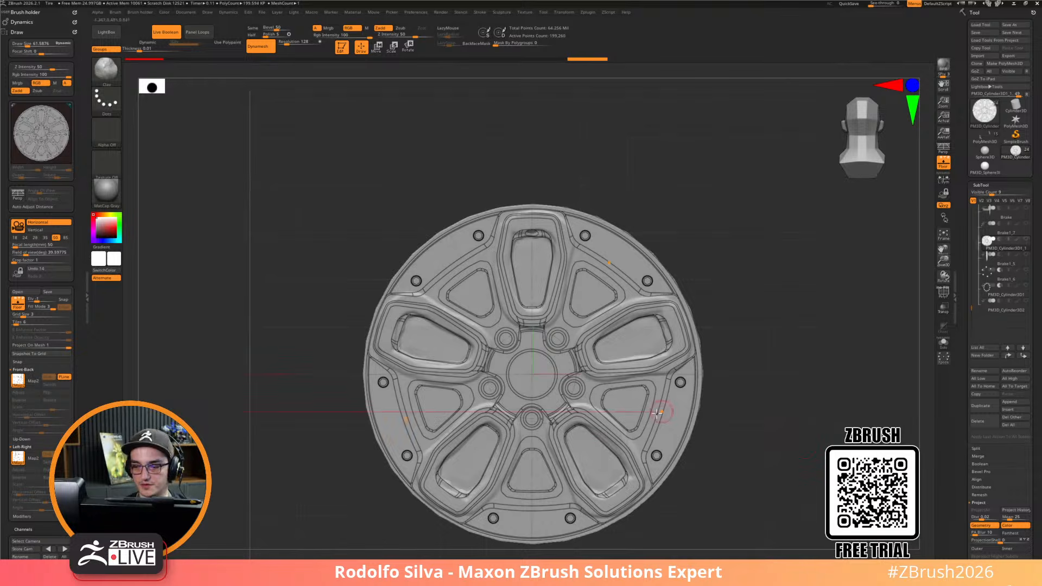
Select the IMM Primitives brush and insert a cube over each of the five large spoke openings with radial symmetry
key("b")
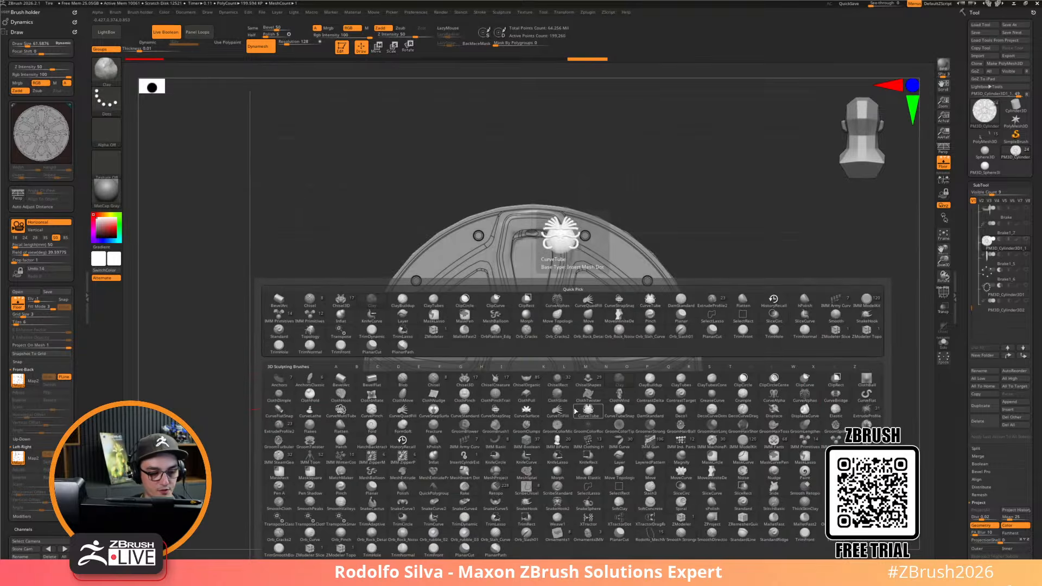
left_click(575, 408)
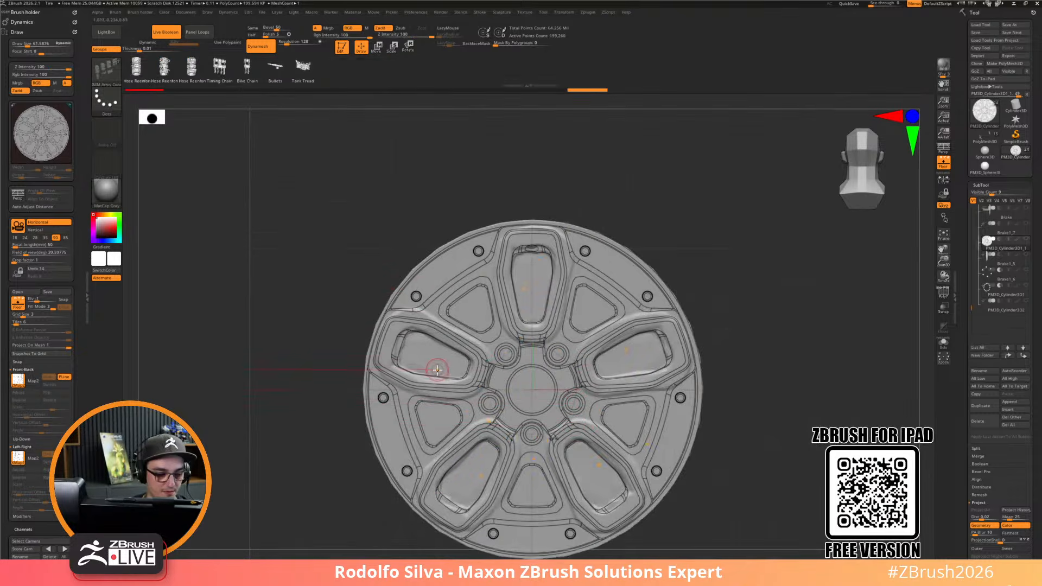
key("b")
key("i")
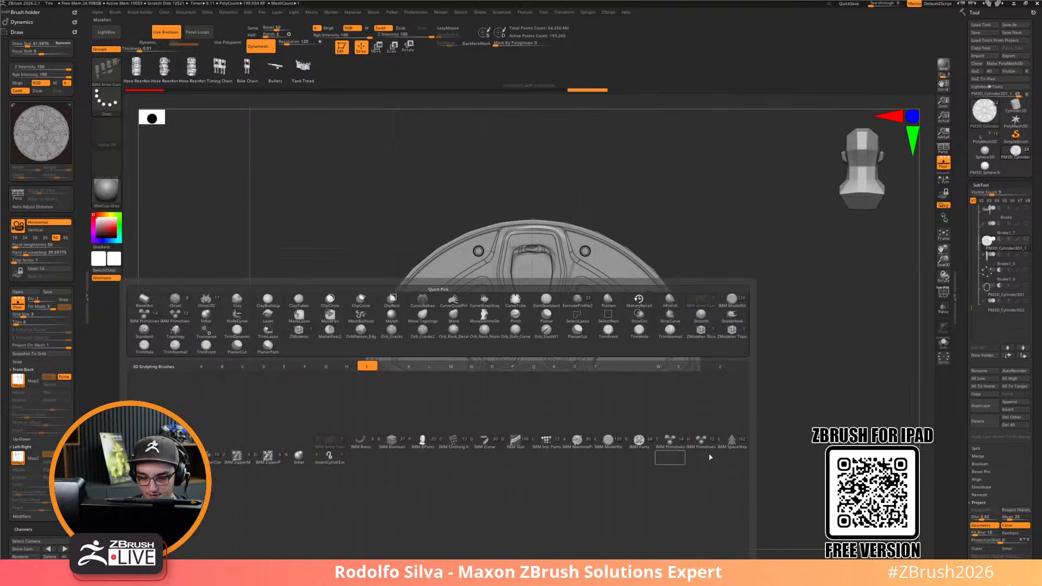
left_click(670, 442)
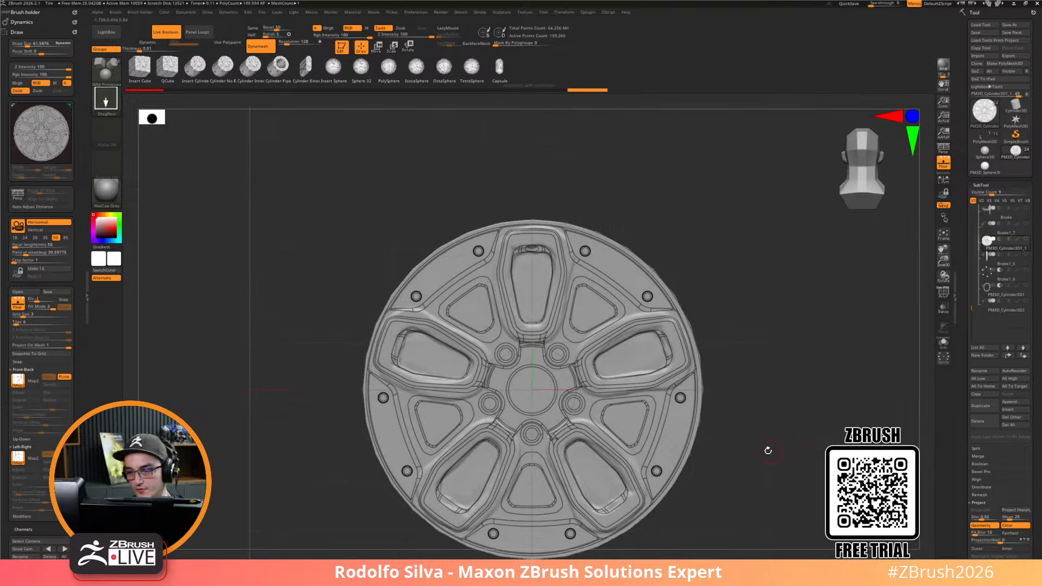
mouse_move(625, 360)
left_mouse_down()
mouse_move(654, 377)
mouse_move(658, 349)
left_mouse_up()
mouse_move(778, 404)
left_mouse_down()
mouse_move(791, 407)
mouse_move(770, 418)
left_mouse_up()
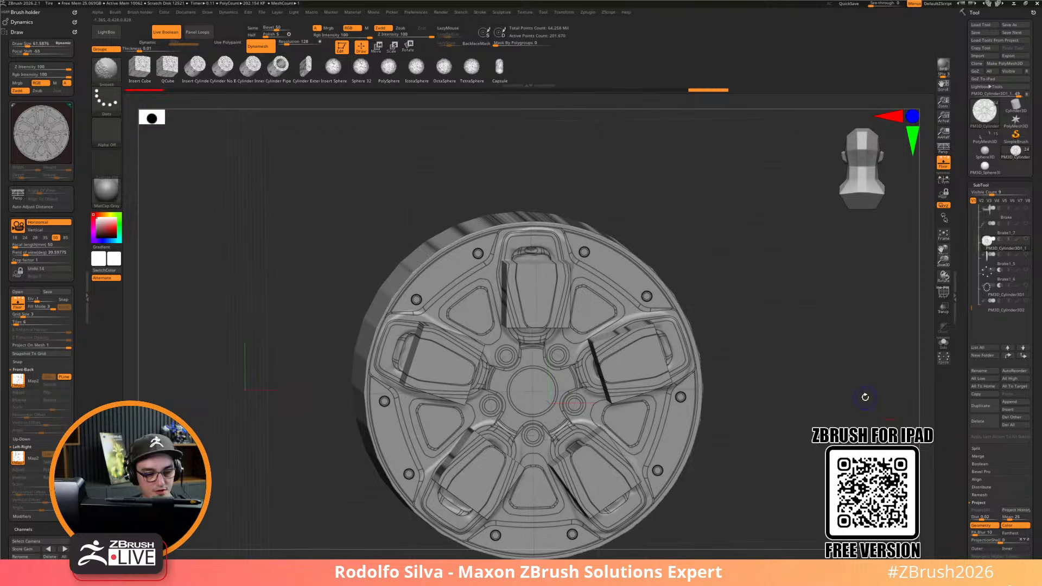
key("shift+p")
left_click_drag(846, 401, 814, 424)
key("shift+p")
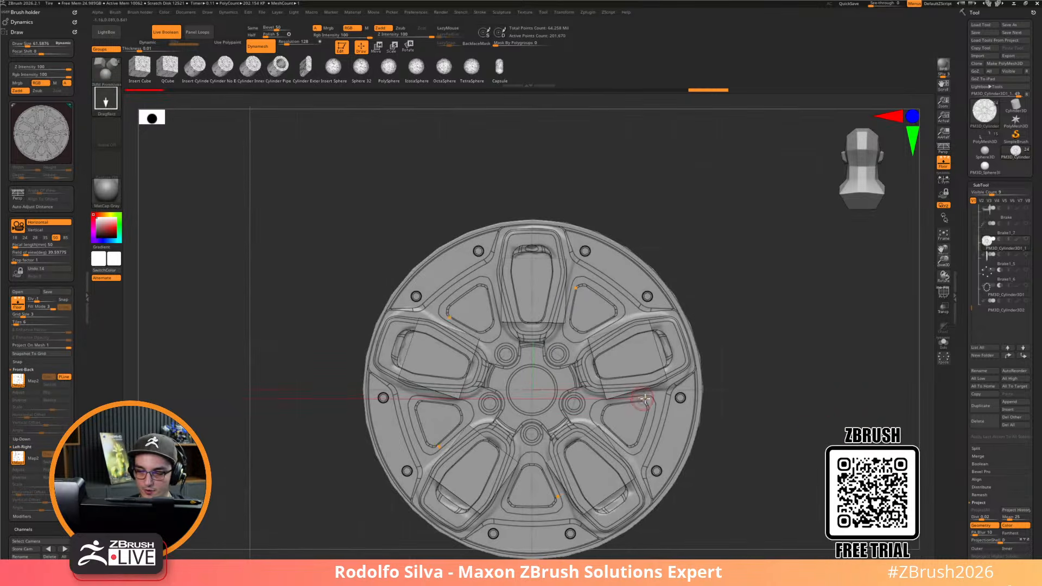
Enable Groups in the DynaMesh settings and remesh the wheel with the inserted cubes as separate polygroups
left_click_drag(960, 365, 965, 254)
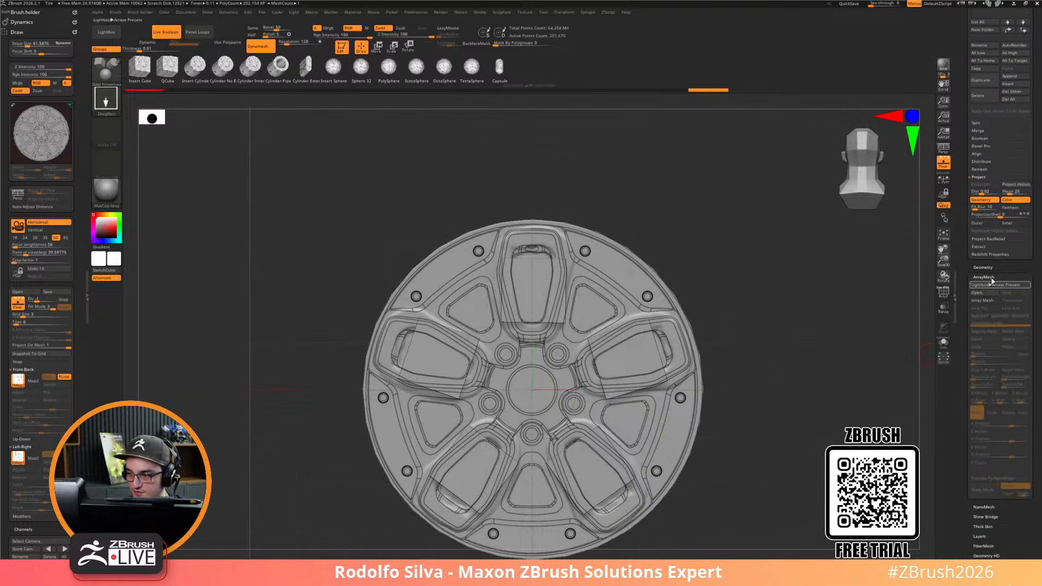
left_click(986, 268)
left_click(1007, 362)
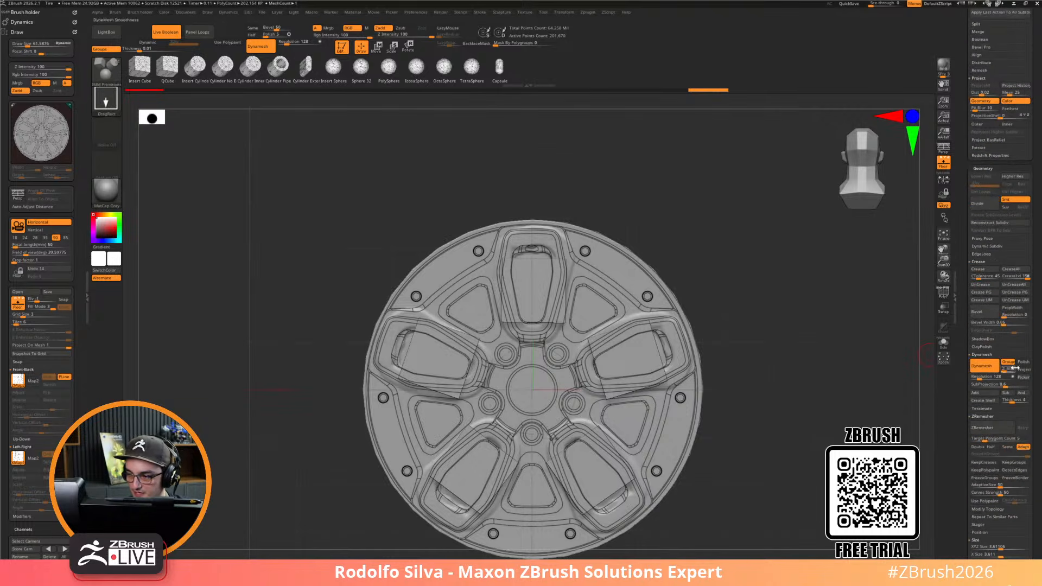
left_click_drag(1006, 369, 976, 379)
key("shift+f")
key("ctrl")
left_click_drag(774, 349, 782, 450, "ctrl")
Move the five inserted cubes so they sit over the large spoke openings of the blueprint
key("w")
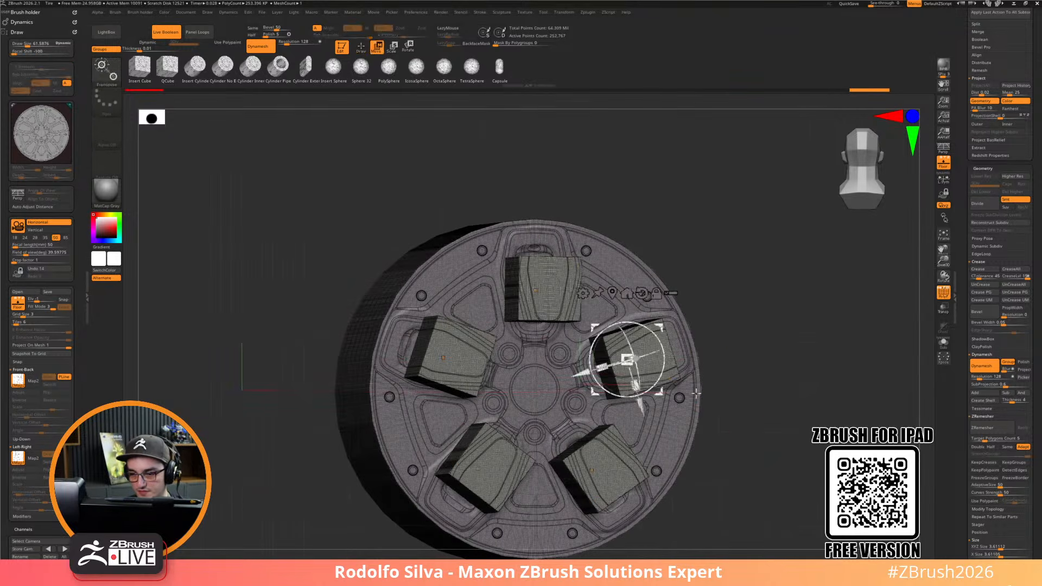
left_click_drag(627, 359, 652, 367)
key("shift+f")
mouse_move(815, 421)
left_mouse_down()
mouse_move(801, 428)
mouse_move(816, 414)
left_mouse_up()
key("shift+p")
key("shift+p")
key("q")
Align the gizmo with the spoke direction, turn on Local Symmetry and stretch the cubes lengthwise along the openings
key("w")
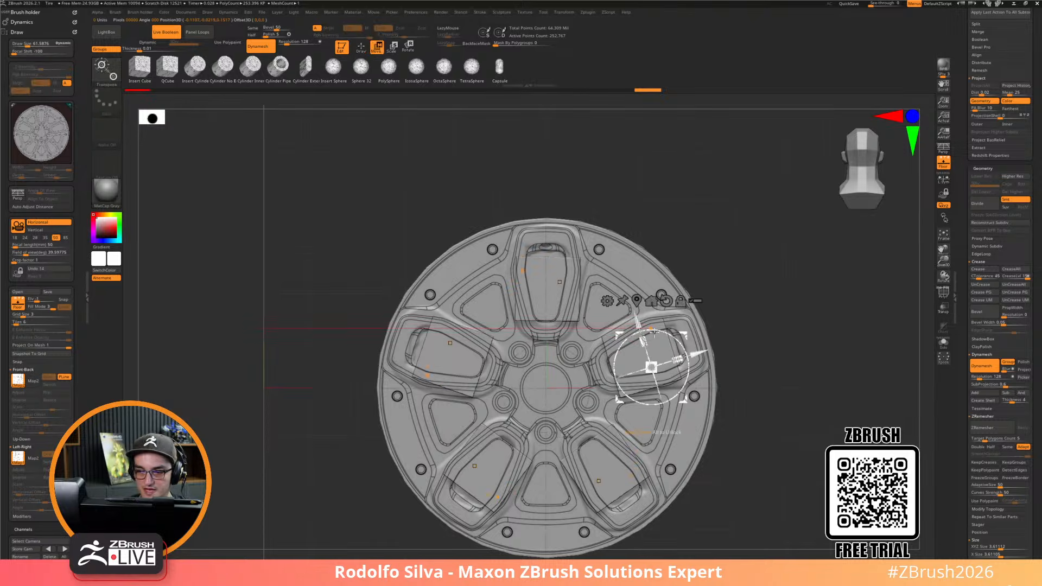
left_click(678, 356, "alt")
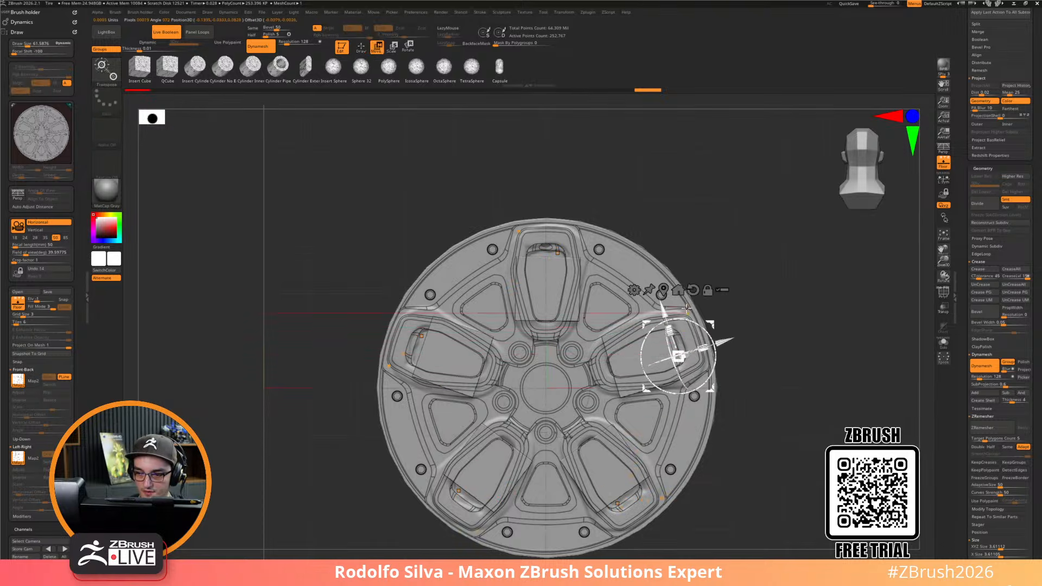
left_click(677, 290)
left_click(561, 319, "alt")
left_click_drag(580, 353, 684, 321, "alt")
left_click_drag(633, 365, 658, 356, "alt")
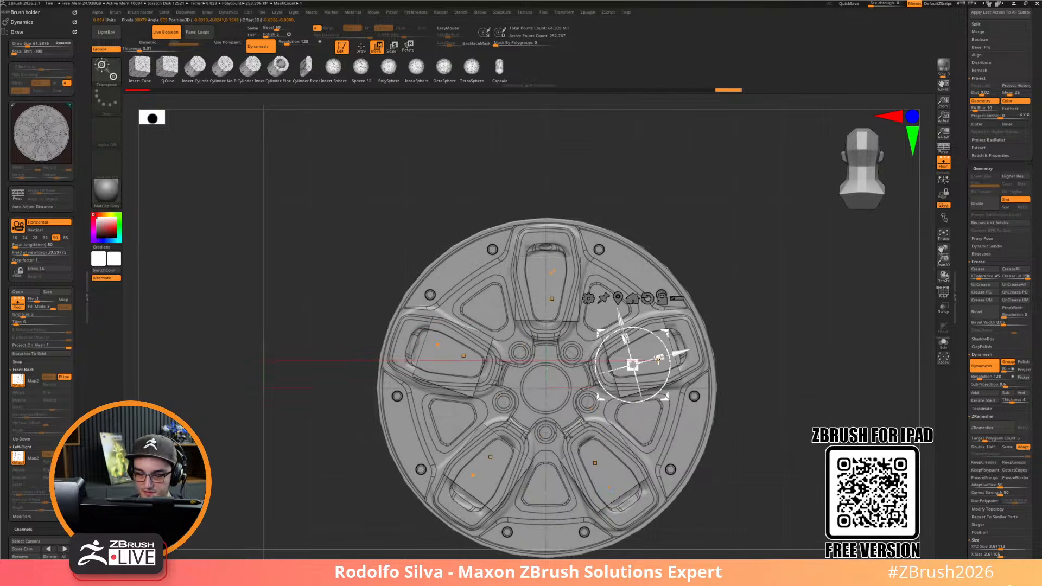
key("shift+p")
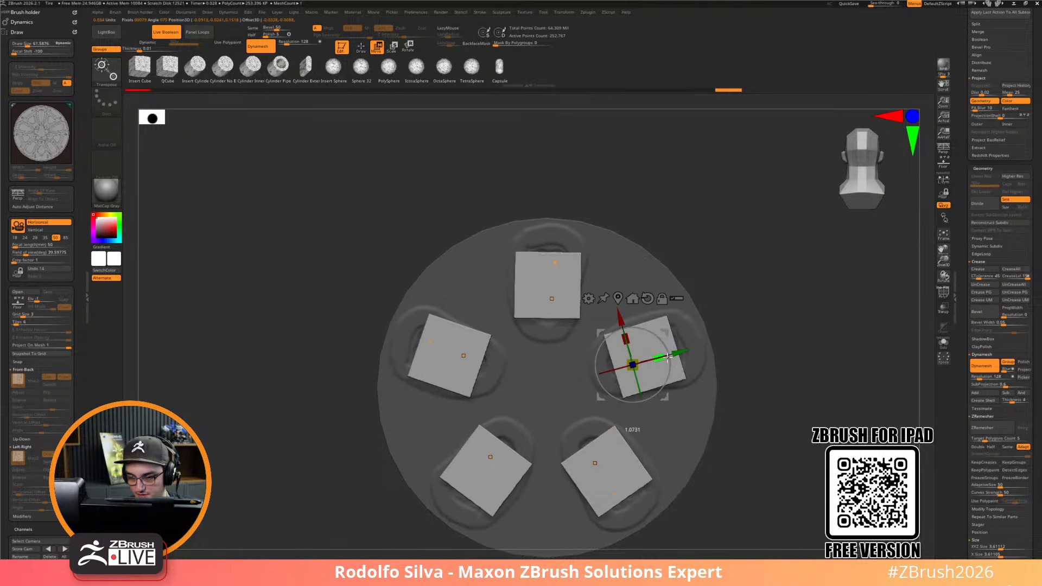
left_click(944, 182)
left_click_drag(677, 353, 679, 354)
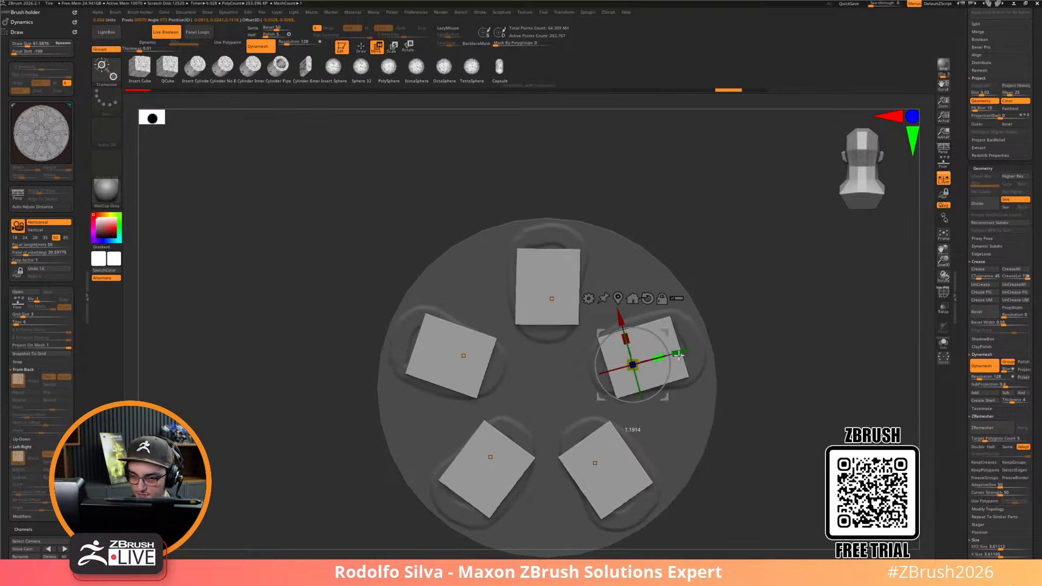
Try to stretch the cubes further along the spokes from a repositioned gizmo
key("shift+p")
left_click_drag(794, 406, 826, 428)
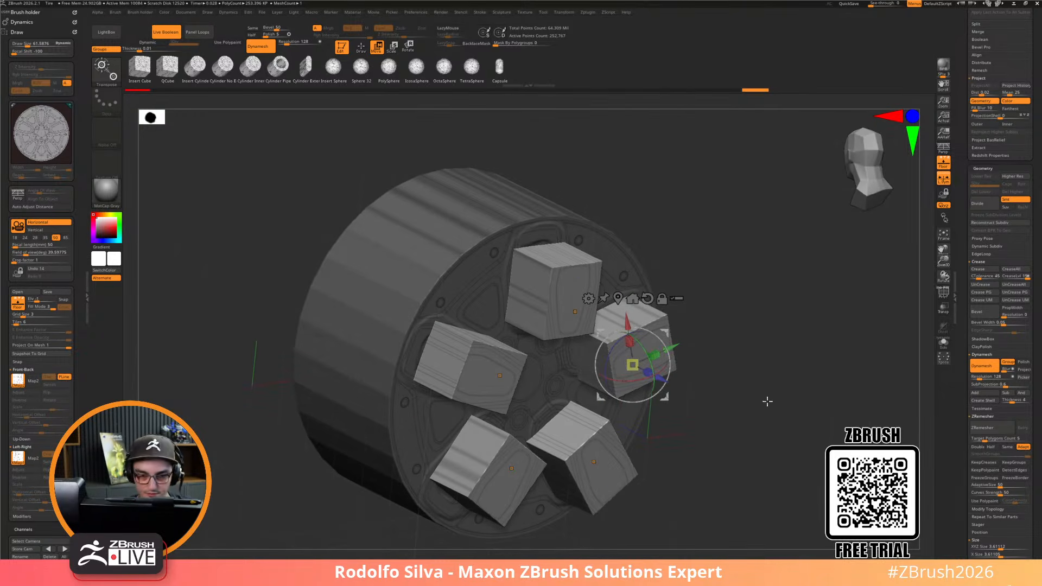
key("shift+p")
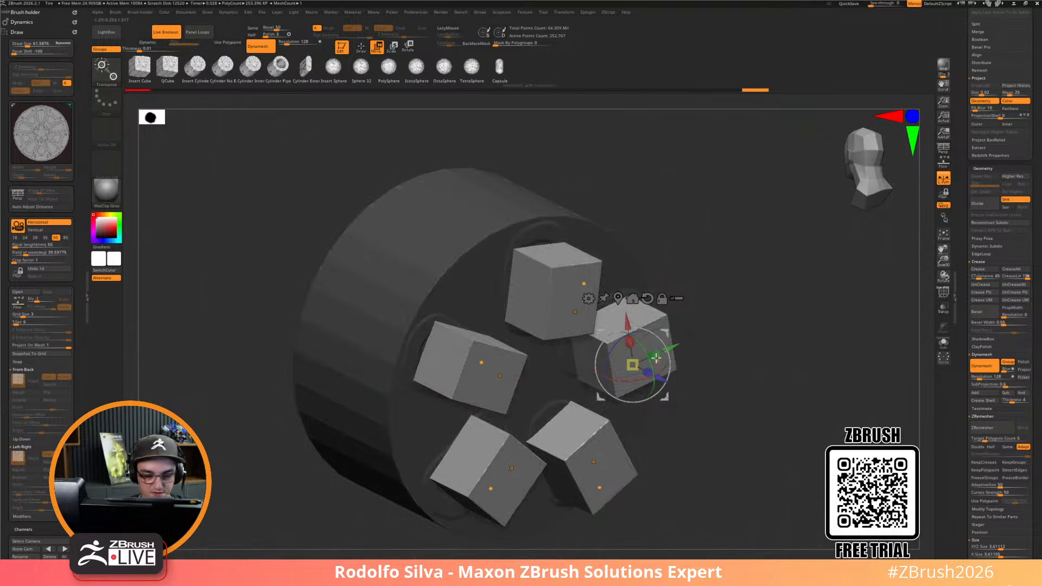
left_click(657, 355, "alt")
left_click_drag(773, 356, 741, 383)
left_click_drag(682, 345, 708, 334)
key("shift+p")
mouse_move(795, 411)
left_mouse_down()
mouse_move(793, 394)
mouse_move(787, 405)
left_mouse_up()
key("q")
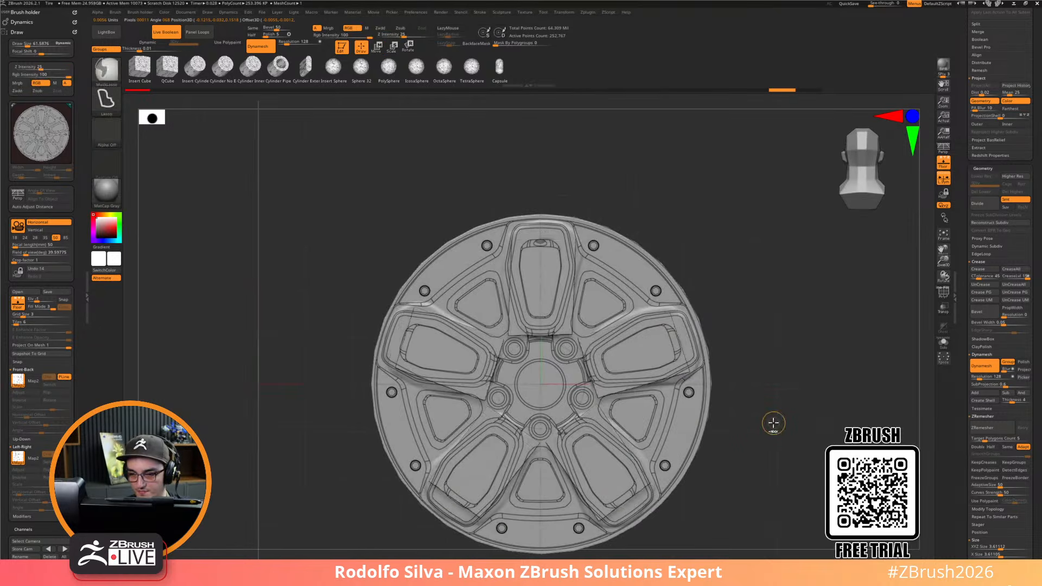
Select the ClipCurve brush and clip the sides of the cubes to the outline of the large spoke openings
key("ctrl+shift")
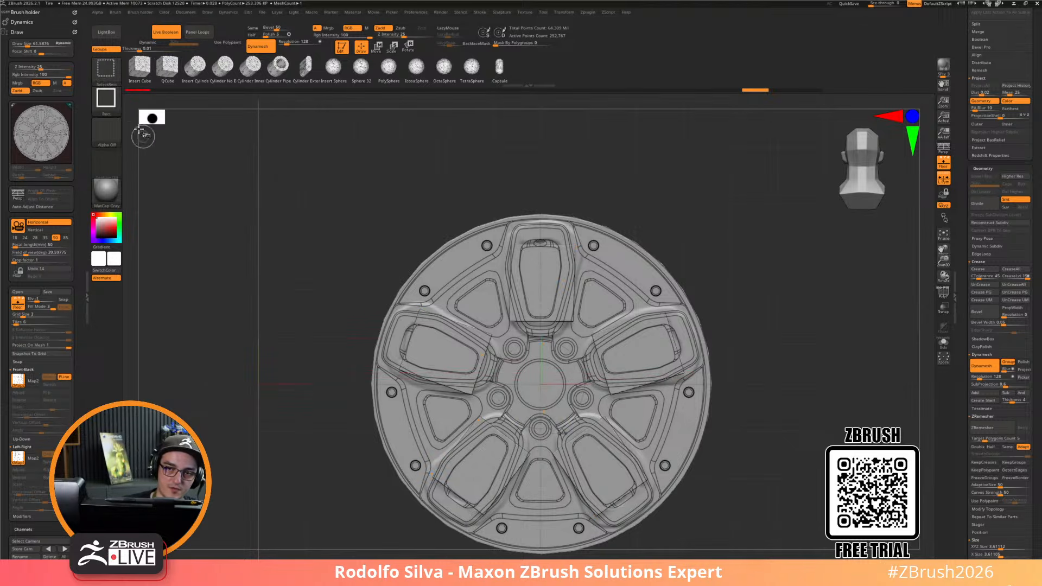
left_click(105, 67)
left_click(209, 113)
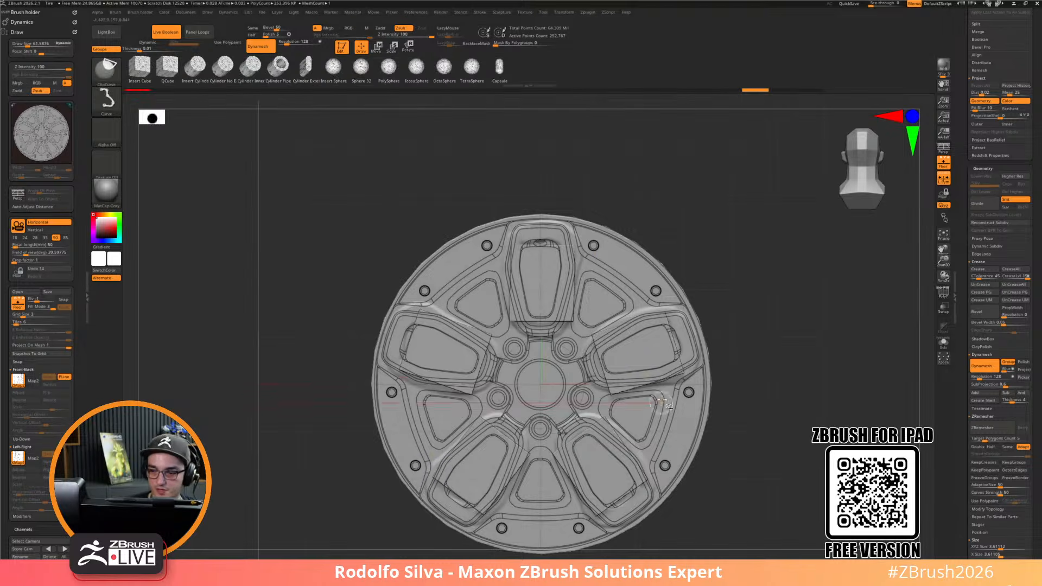
mouse_move(632, 324)
left_mouse_down("ctrl+shift")
mouse_move(688, 279)
mouse_move(696, 289)
left_mouse_up("ctrl+shift")
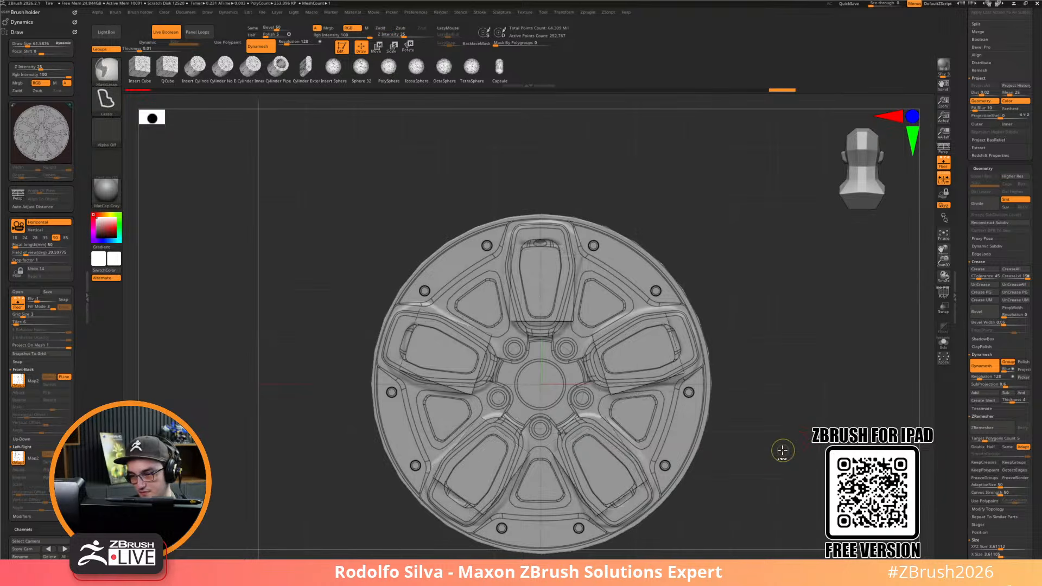
left_click_drag(776, 421, 721, 309)
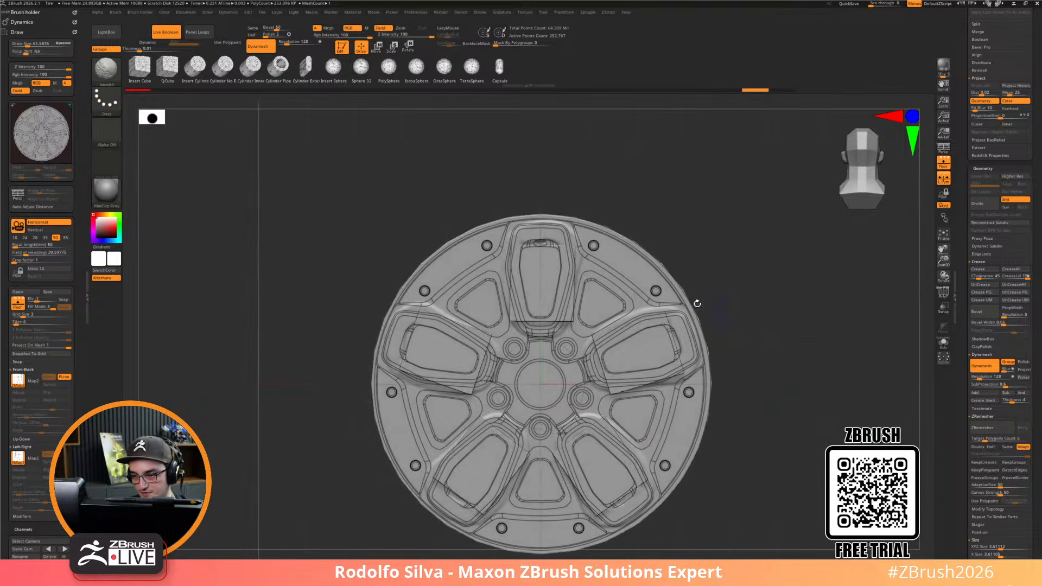
mouse_move(632, 307)
left_mouse_down("ctrl+shift")
mouse_move(709, 328)
mouse_move(655, 400)
left_mouse_up("ctrl+shift")
left_click_drag(748, 368, 614, 374, "ctrl+shift")
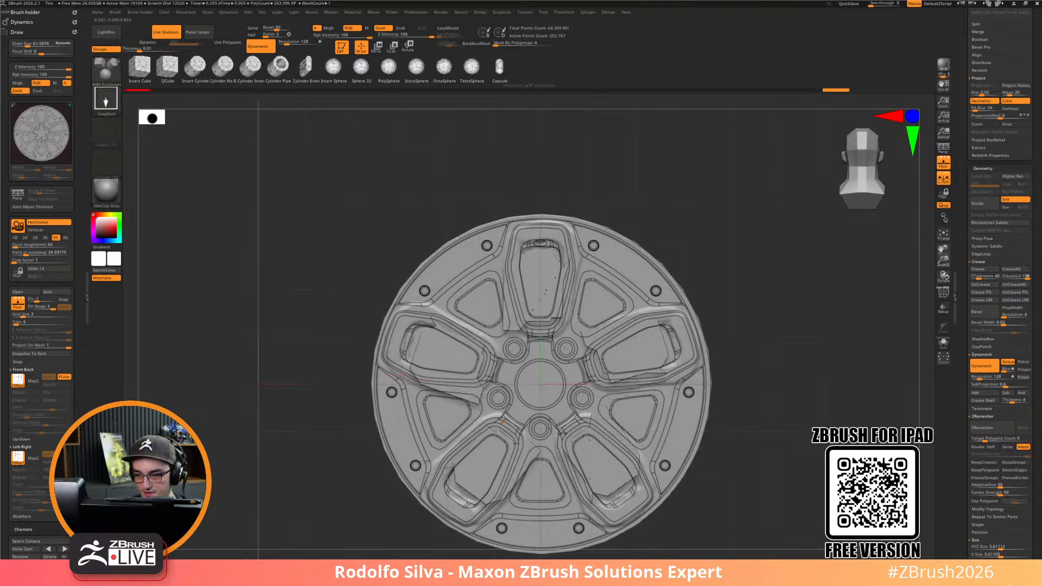
left_click_drag(793, 425, 808, 391)
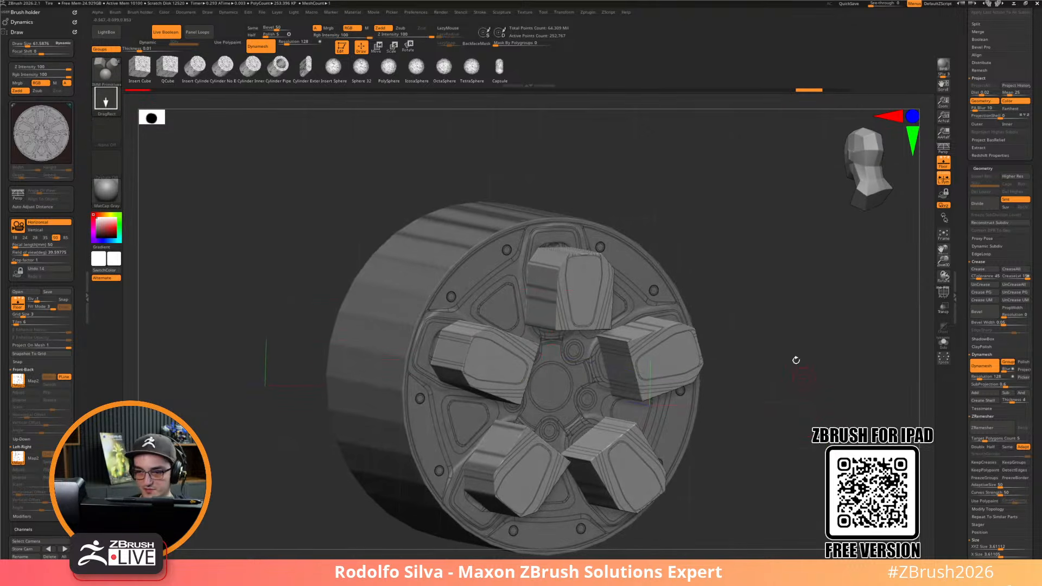
Place the gizmo on the outer face of a clipped block and push the five blocks inward along the Z axis
mouse_move(816, 451)
left_mouse_down()
mouse_move(805, 447)
mouse_move(833, 456)
left_mouse_up()
key("w")
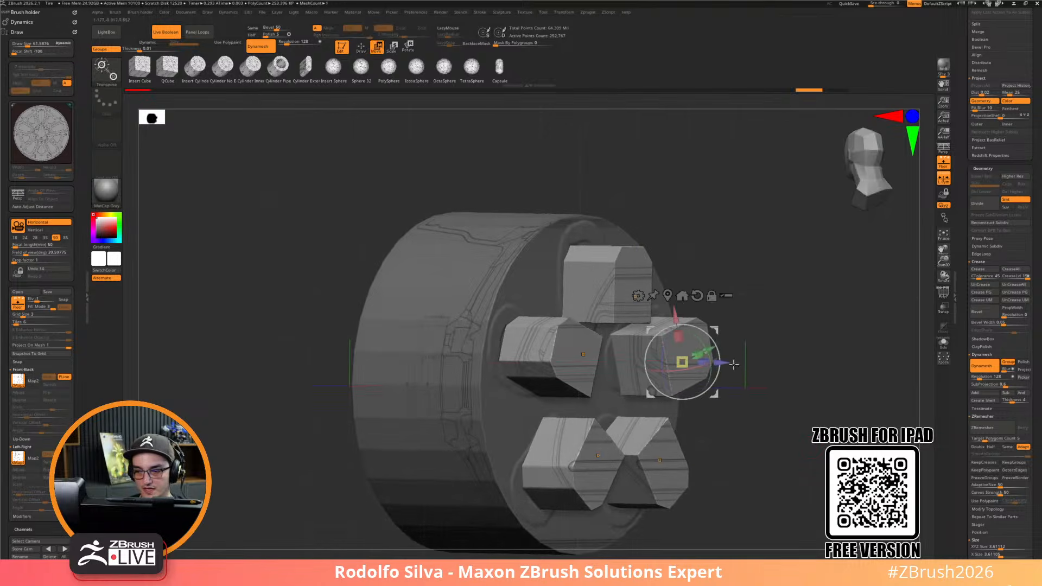
left_click_drag(711, 366, 721, 370)
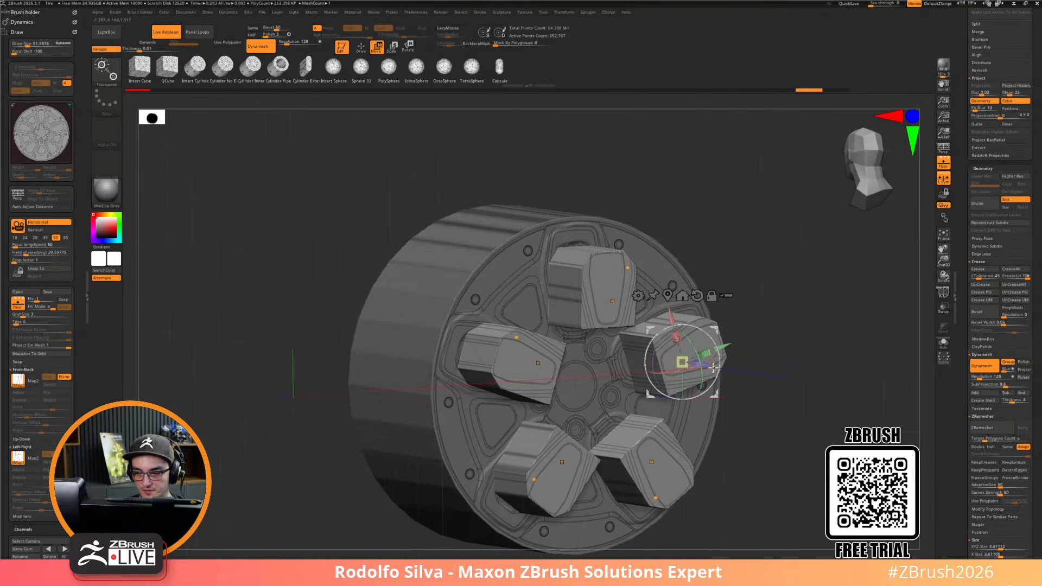
key("shift+p")
left_click(712, 367, "alt")
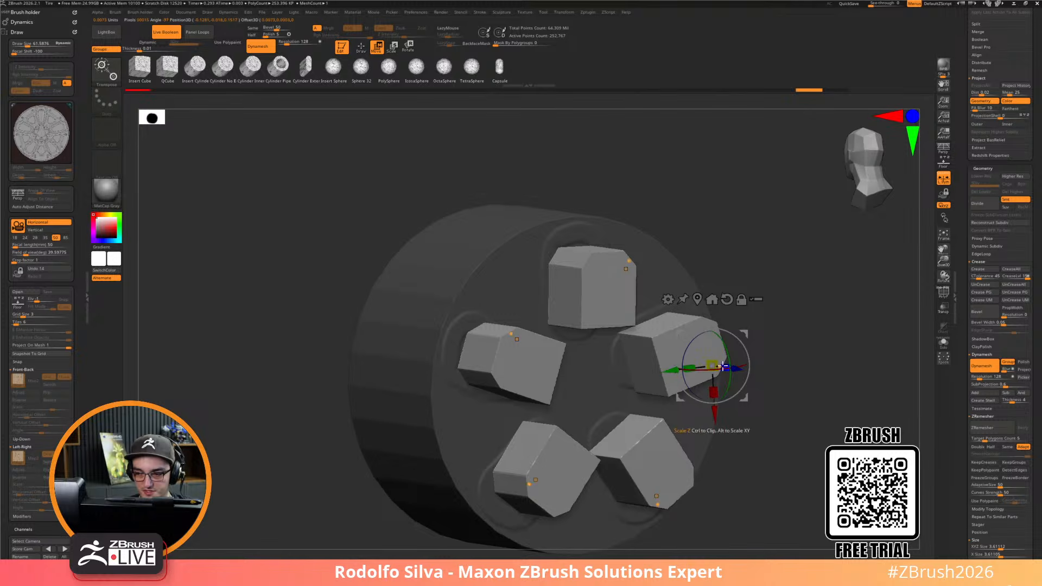
left_click_drag(739, 368, 719, 366)
left_click_drag(865, 404, 792, 380)
Display the wheel blueprint over the side view, return to Draw mode and assign the SkinShade4 material
key("shift+p")
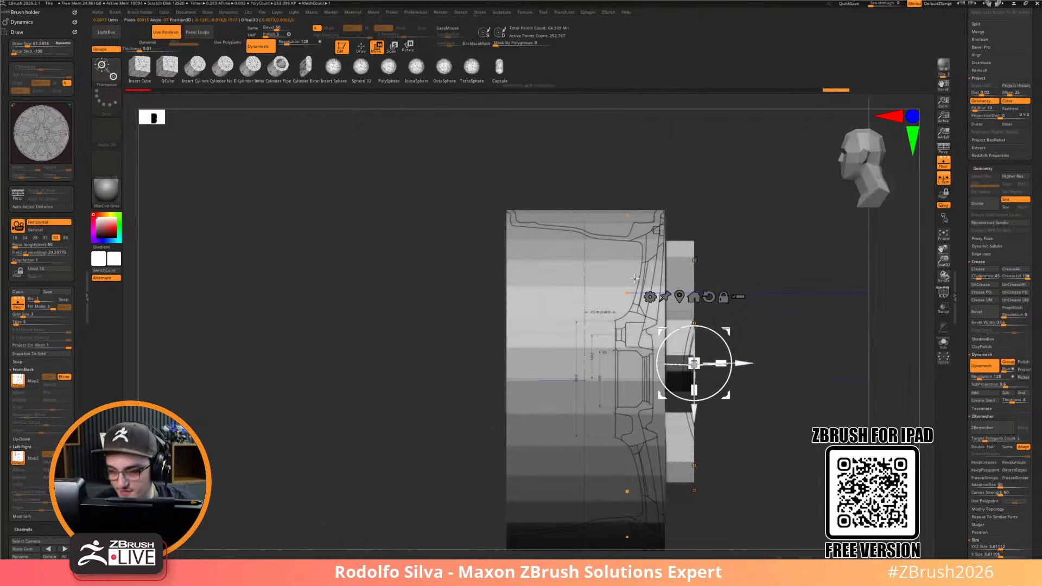
key("q")
left_click_drag(780, 439, 778, 311, "alt")
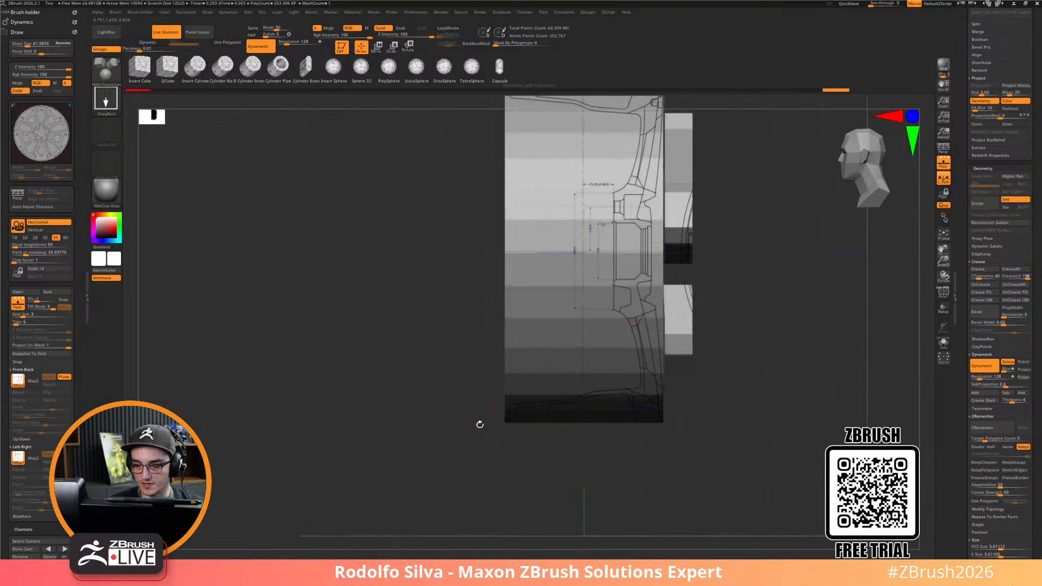
left_click(101, 199)
left_click(179, 318)
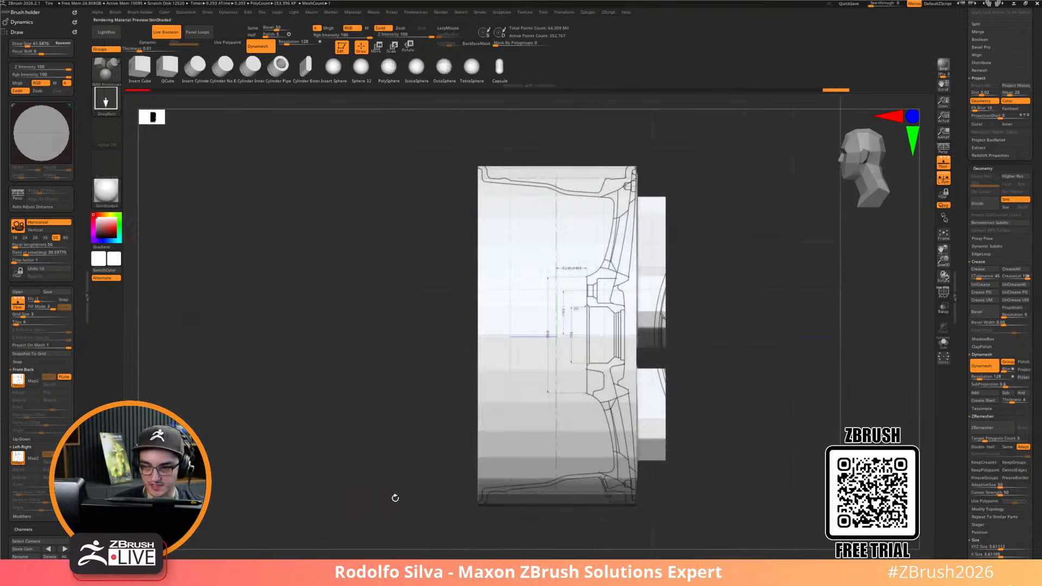
Try to clip the wheel's inner side with a ClipCurve traced along the blueprint's rim, spoke and hub profile
left_click_drag(462, 516, 483, 496, "ctrl+shift")
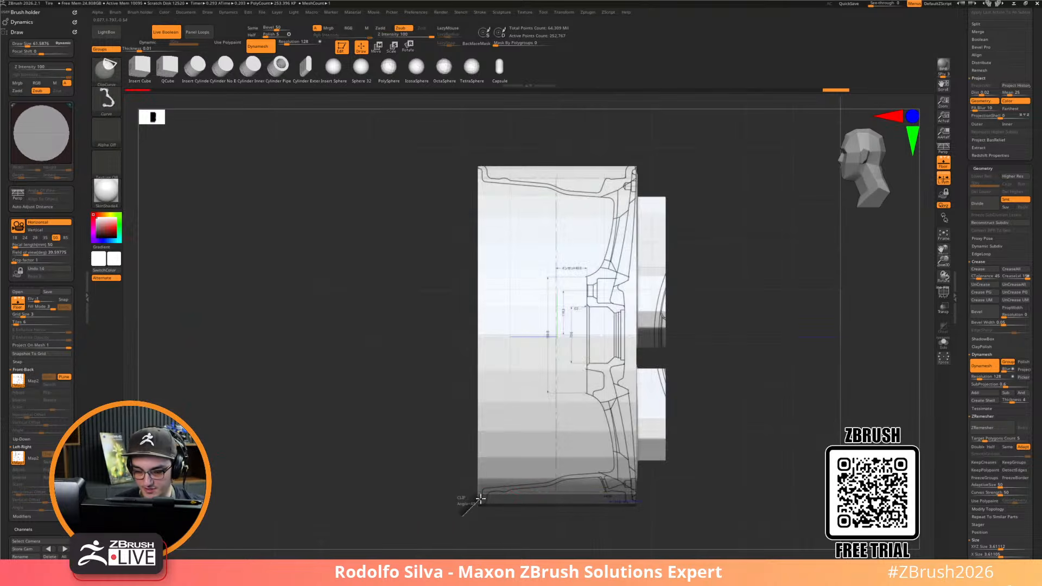
key("alt")
mouse_move(481, 487)
left_mouse_down("ctrl+shift")
mouse_move(616, 470)
mouse_move(609, 426)
left_mouse_up("ctrl+shift")
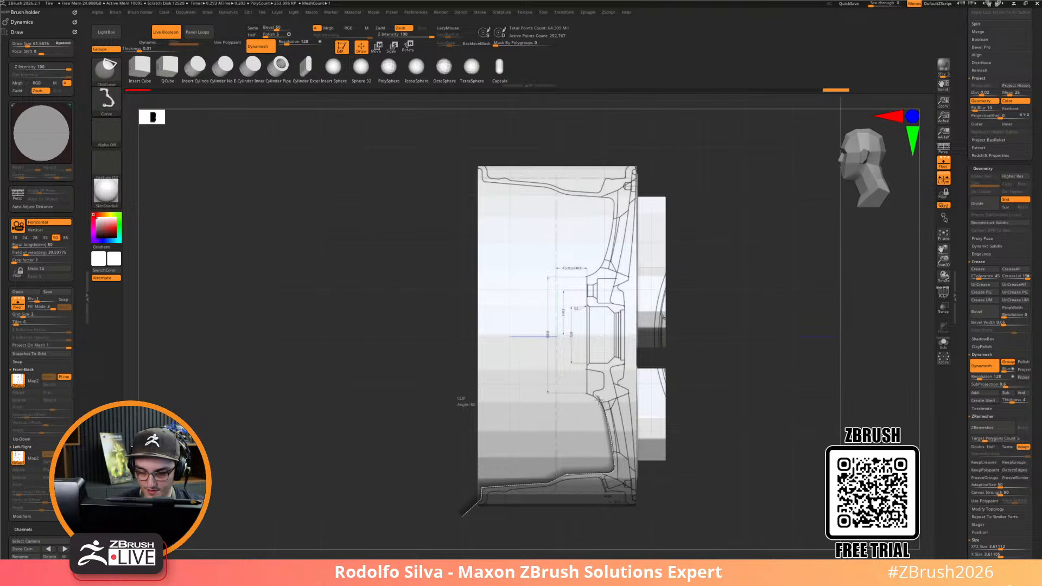
left_click_drag(593, 391, 603, 388, "ctrl+shift")
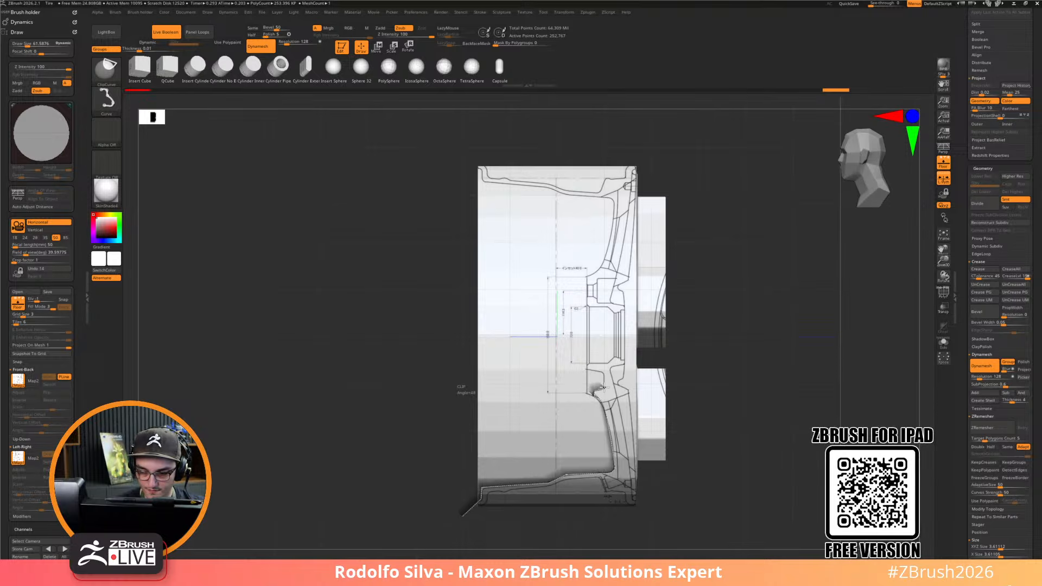
mouse_move(588, 368)
left_mouse_down("ctrl+shift")
mouse_move(611, 358)
mouse_move(611, 314)
left_mouse_up("ctrl+shift")
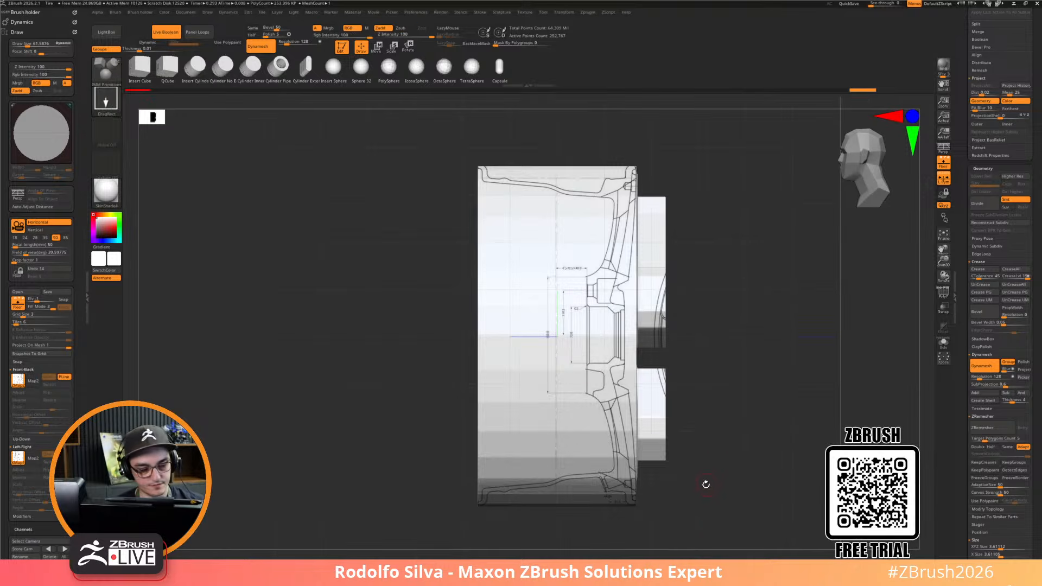
key("shift+p")
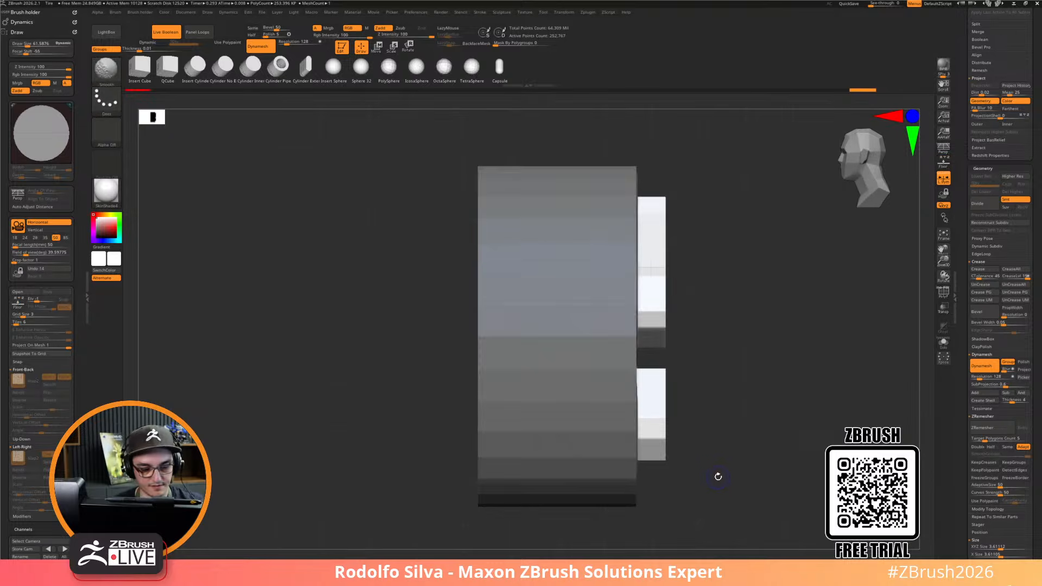
key("shift+p")
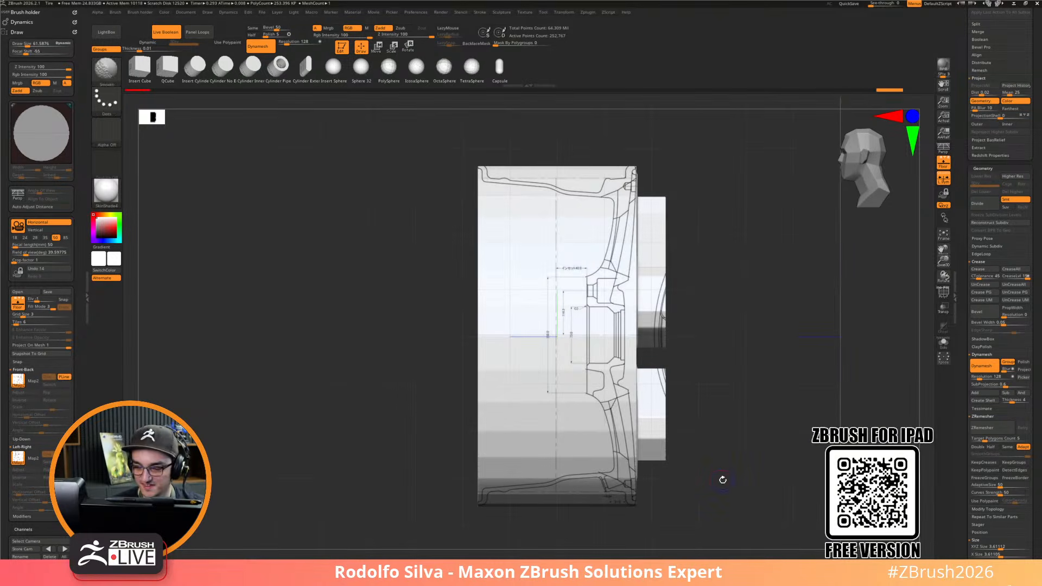
key("shift+p")
key("shift+p")
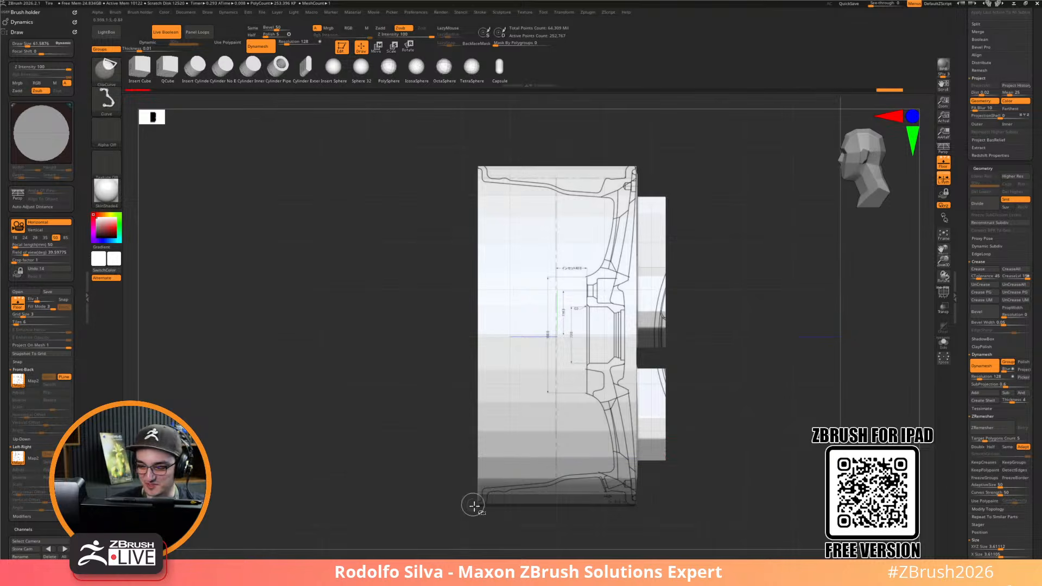
Try the profile clip again with a curve starting straight below the wheel's inner rim edge and ending at the hub
mouse_move(477, 513)
left_mouse_down("ctrl+shift")
mouse_move(478, 461)
mouse_move(478, 499)
left_mouse_up("ctrl+shift")
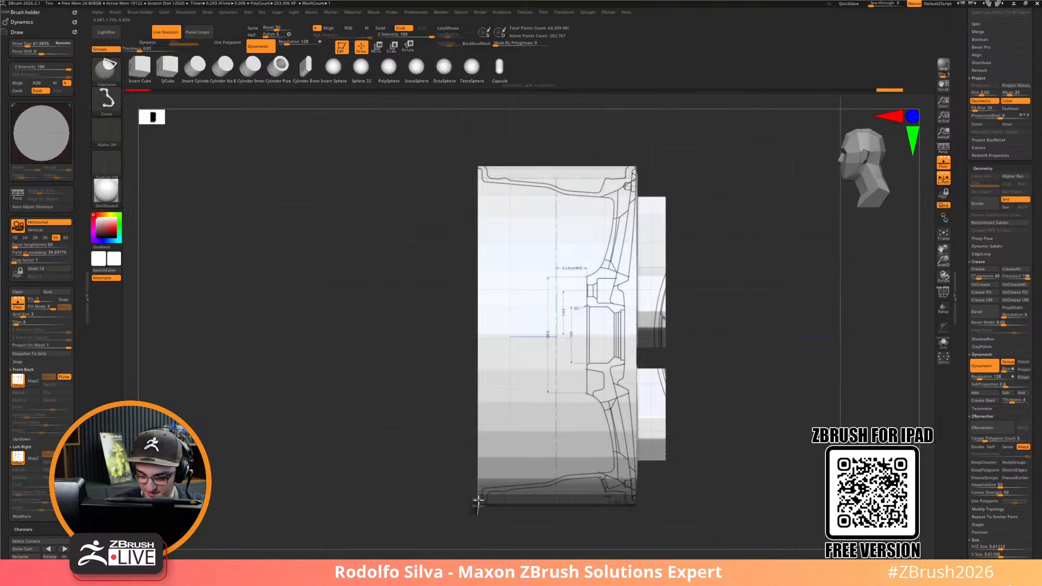
mouse_move(481, 488)
left_mouse_down("ctrl+shift")
mouse_move(615, 470)
mouse_move(600, 396)
left_mouse_up("ctrl+shift")
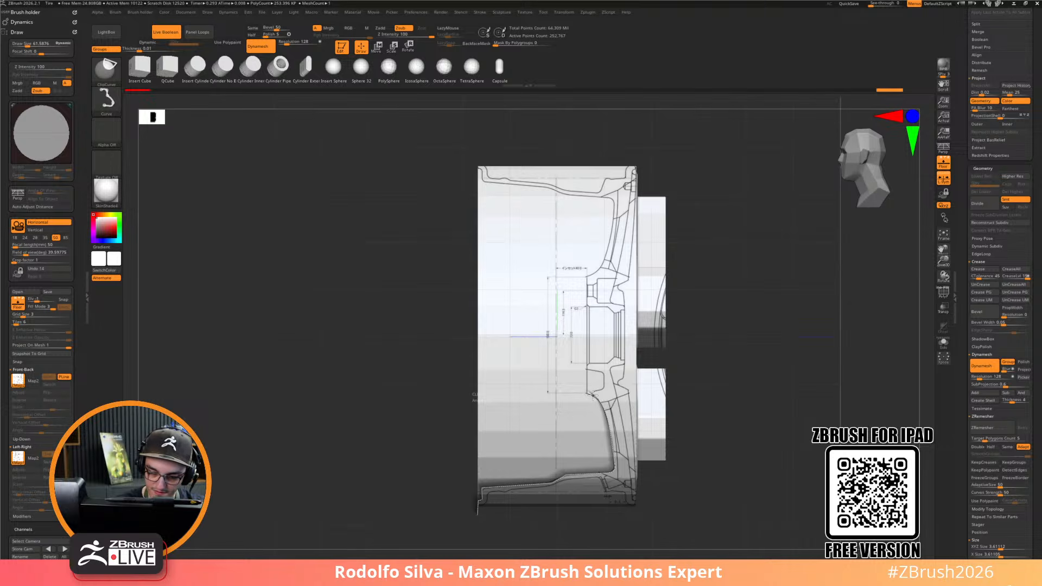
mouse_move(592, 390)
left_mouse_down("ctrl+shift")
mouse_move(601, 371)
mouse_move(588, 363)
mouse_move(612, 358)
mouse_move(616, 315)
left_mouse_up("ctrl+shift")
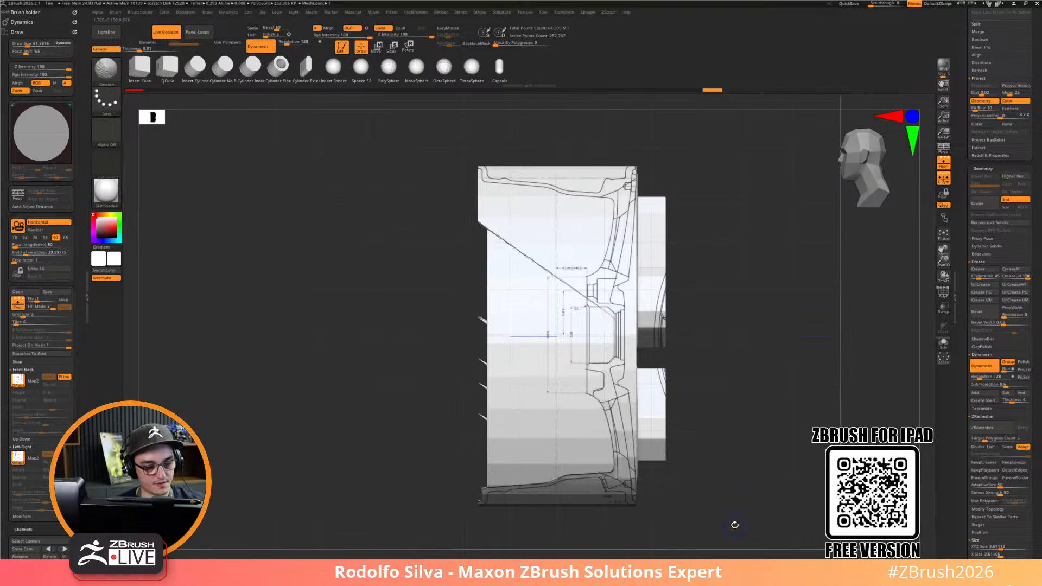
Examine the wheel's mesh density with the polyframe shown, and compare it with the blueprint in side view
key("shift+p")
mouse_move(749, 493)
left_mouse_down()
mouse_move(771, 500)
mouse_move(760, 472)
mouse_move(786, 486)
left_mouse_up()
key("shift+f")
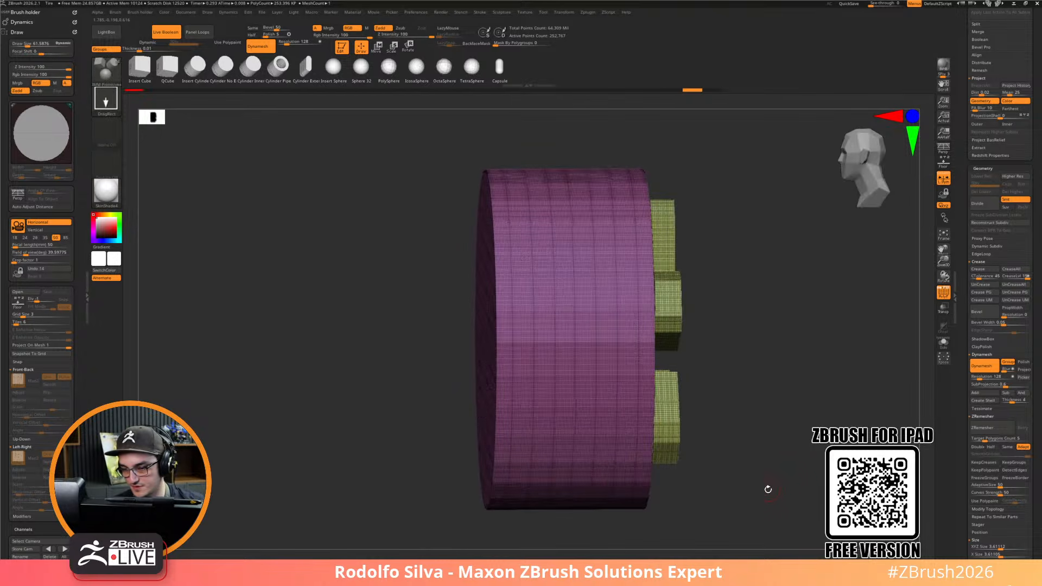
key("ctrl+shift+space")
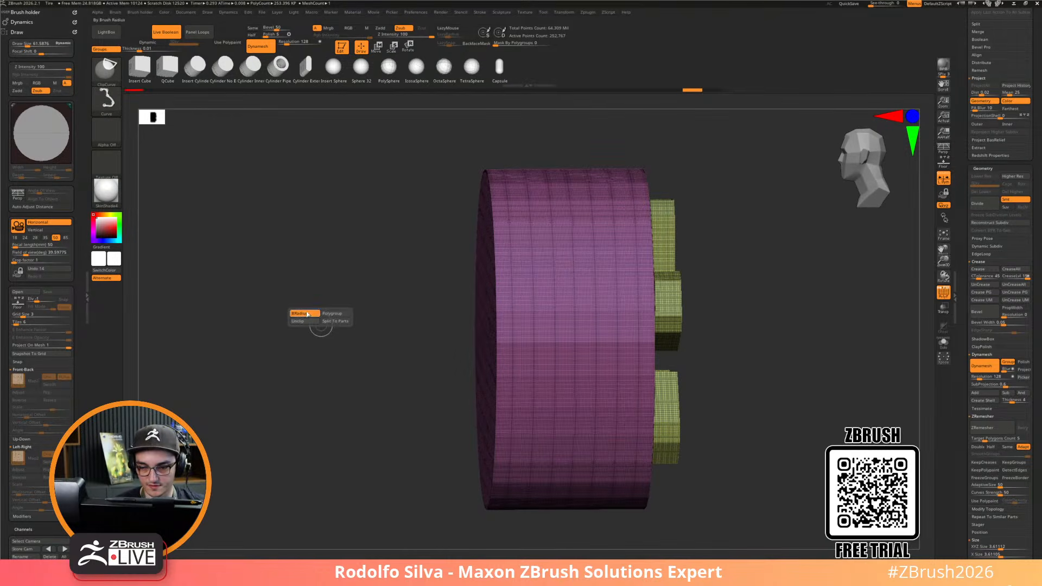
left_click_drag(733, 480, 768, 477, "shift")
key("shift+p")
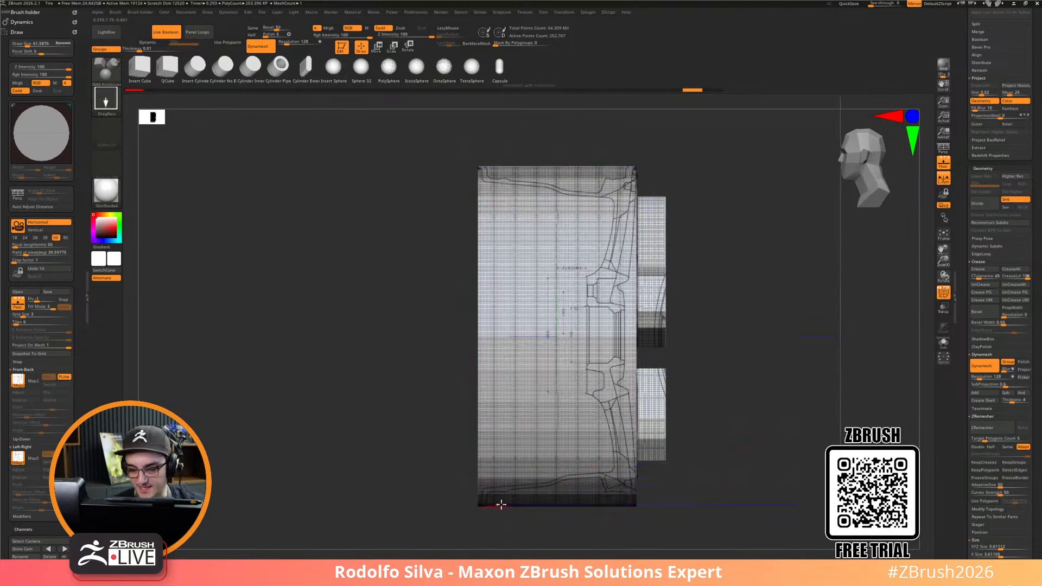
key("shift+p")
key("shift+p")
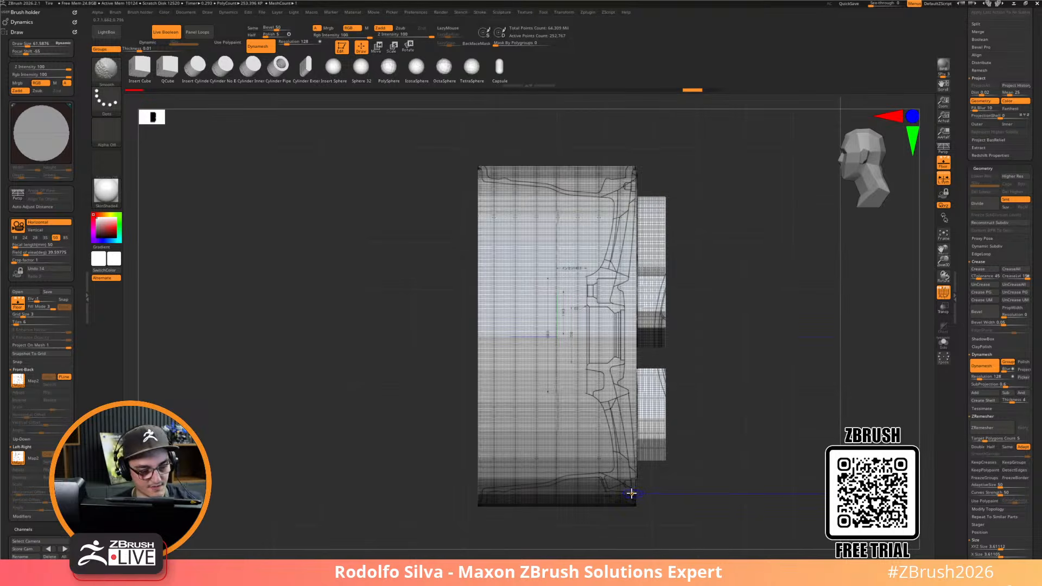
key("shift+f")
Clip away the wheel's inner volume along the blueprint's lower rim, spoke and hub profile, and inspect the cut without the blueprint
left_click_drag(476, 515, 474, 121, "ctrl+shift")
left_click_drag(473, 524, 479, 495, "ctrl+shift")
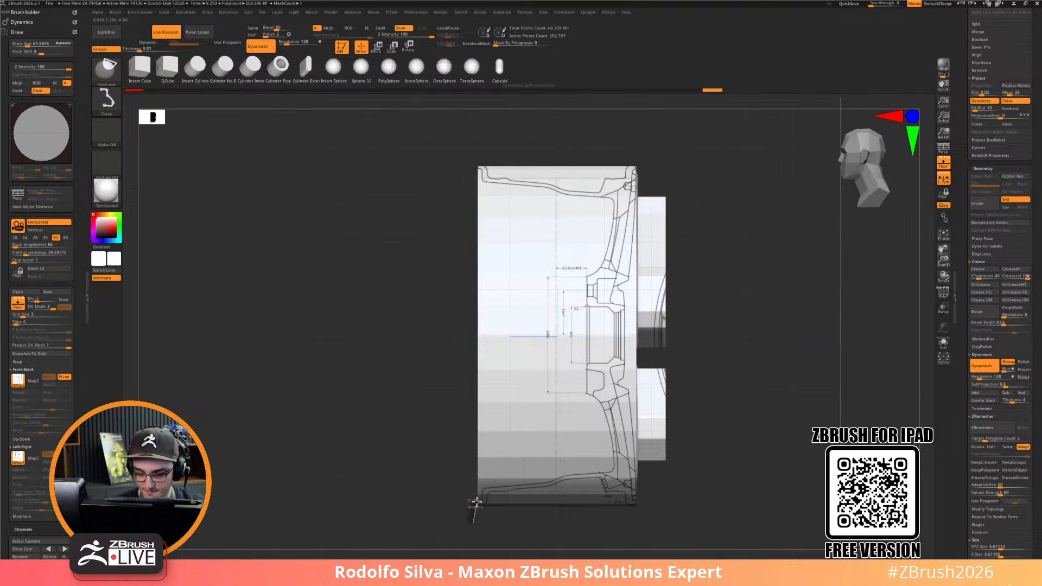
mouse_move(483, 488)
left_mouse_down("ctrl+shift")
mouse_move(615, 472)
mouse_move(593, 391)
mouse_move(601, 371)
mouse_move(588, 367)
mouse_move(608, 361)
mouse_move(611, 334)
left_mouse_up("ctrl+shift")
key("alt")
mouse_move(723, 503)
left_mouse_down()
mouse_move(756, 495)
mouse_move(733, 503)
left_mouse_up()
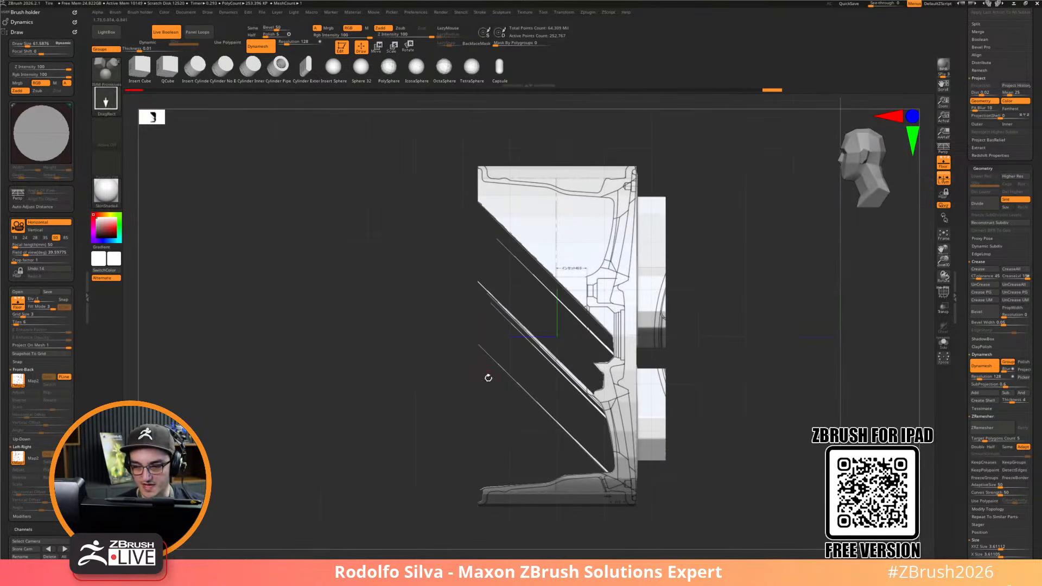
mouse_move(556, 434)
left_mouse_down()
mouse_move(496, 449)
mouse_move(512, 287)
mouse_move(507, 297)
left_mouse_up()
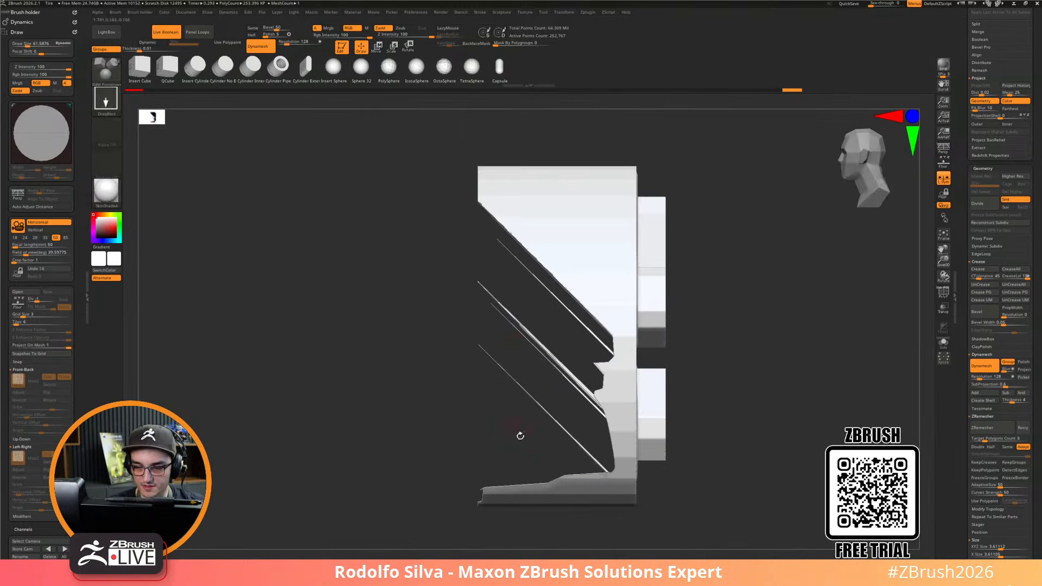
Remesh the clipped wheel with DynaMesh and try to smooth the thin leftover slivers
left_click_drag(408, 401, 366, 454, "ctrl")
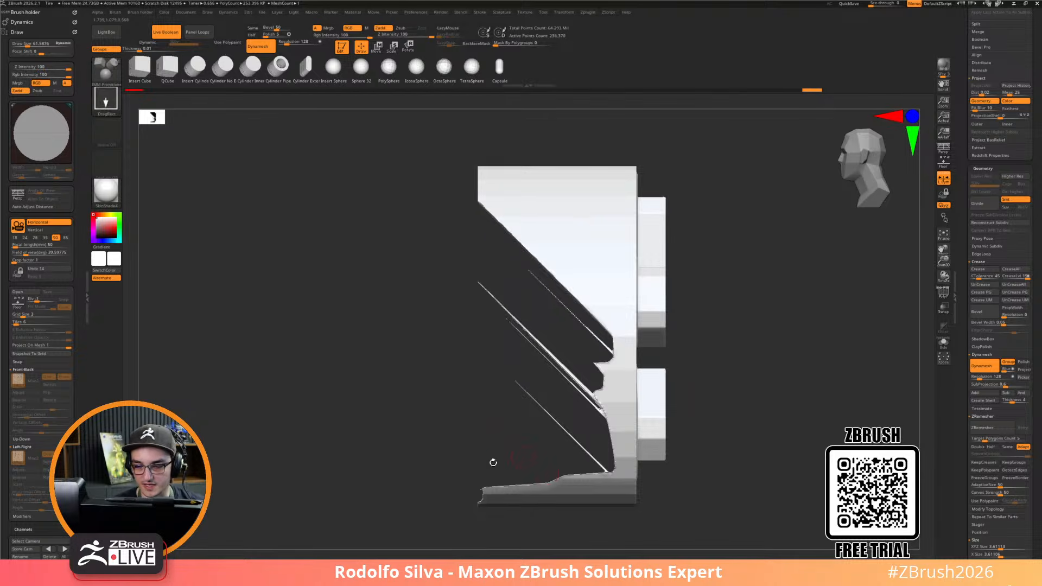
key("shift")
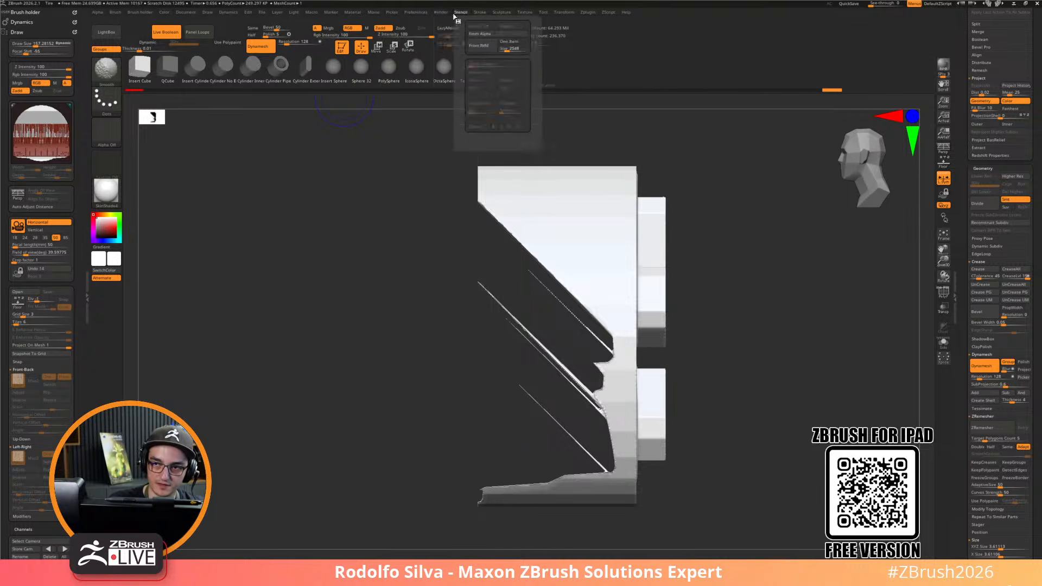
left_click_drag(610, 470, 593, 468, "shift")
key("ctrl+z")
left_click_drag(478, 437, 461, 456)
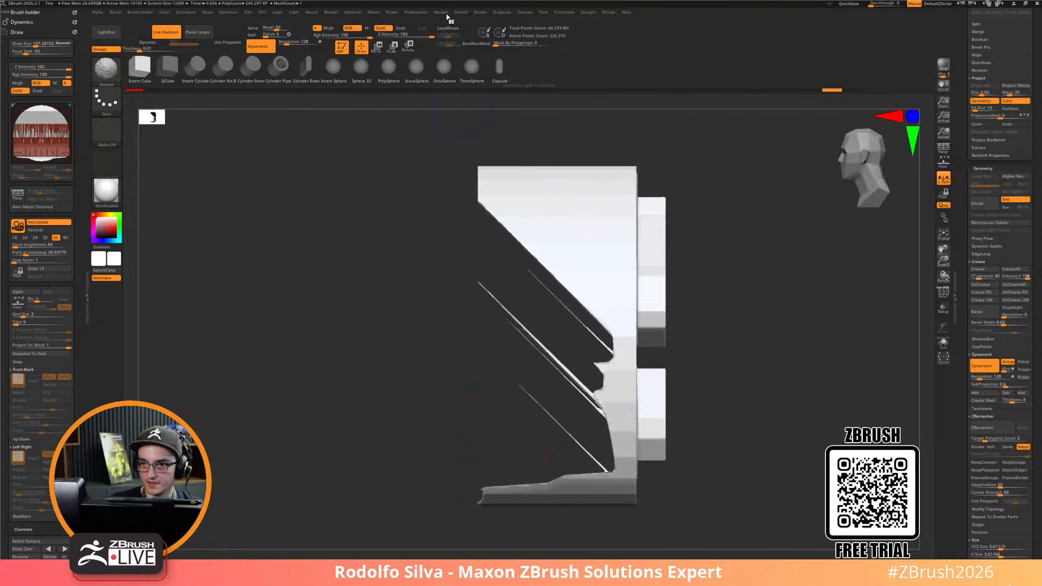
Turn on Sculptris Pro and smooth away the thin slivers stretching across the clipped profile
left_click(478, 13)
left_click(494, 170)
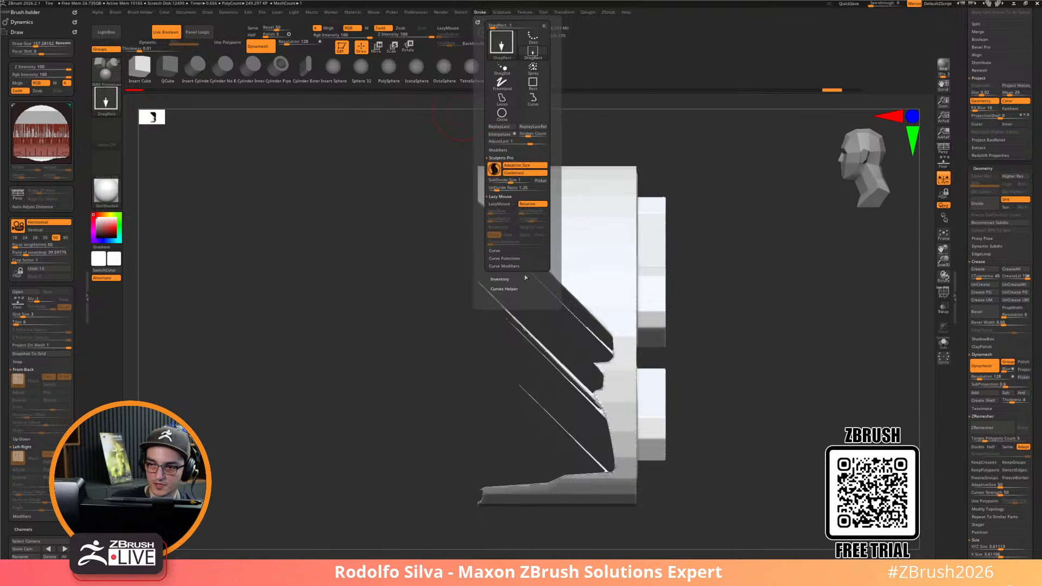
left_click_drag(543, 349, 524, 326, "shift")
mouse_move(567, 372)
left_mouse_down("shift")
mouse_move(521, 329)
mouse_move(545, 311)
left_mouse_up("shift")
left_click_drag(543, 284, 565, 314)
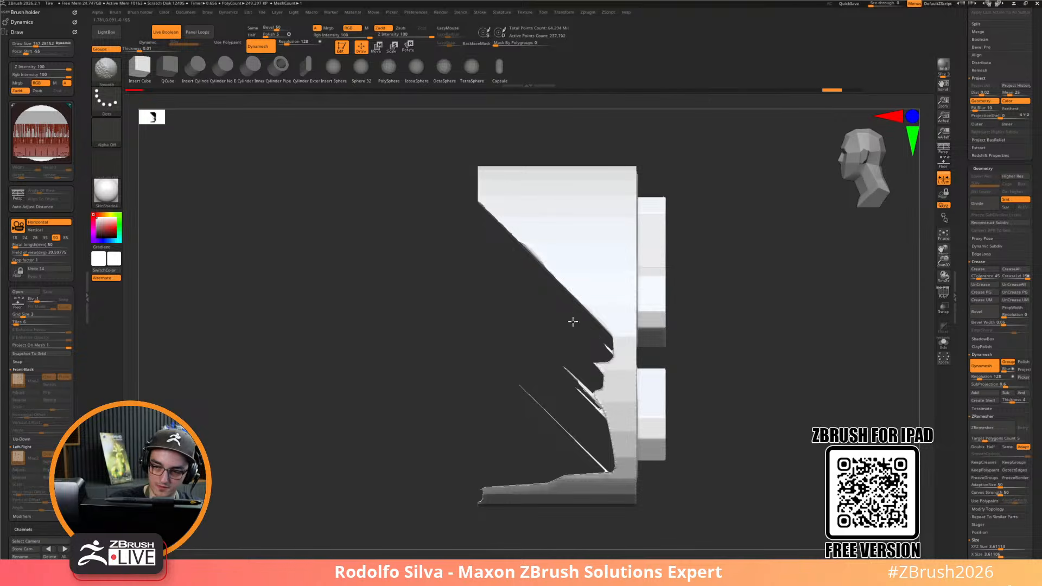
left_click_drag(571, 368, 585, 408)
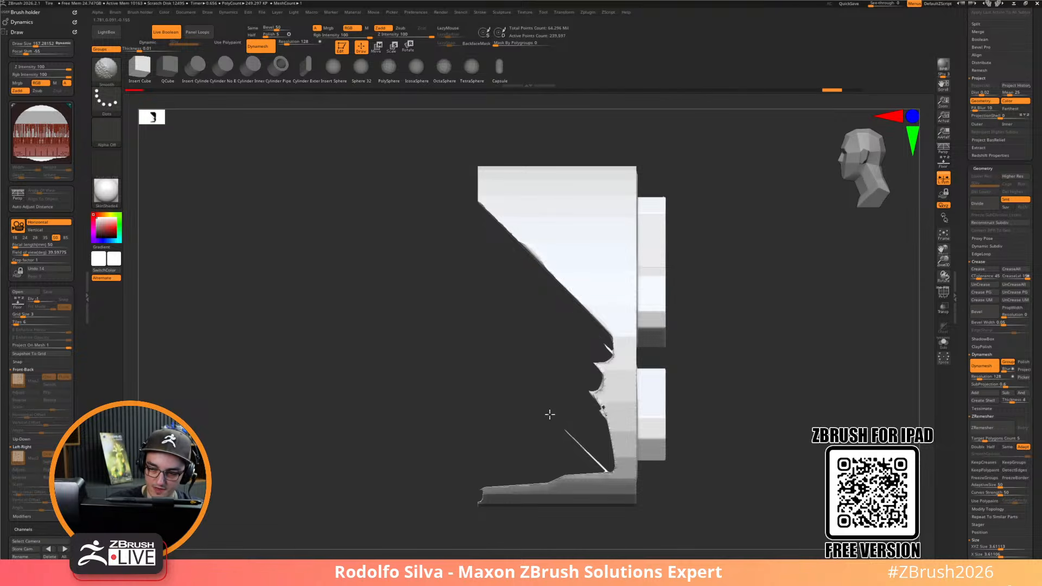
left_click_drag(588, 449, 608, 467, "shift")
Smooth away the ragged fragments along both sides of the clipped wheel's lower rim and spoke area
mouse_move(689, 465)
left_mouse_down()
mouse_move(765, 470)
mouse_move(759, 459)
left_mouse_up()
mouse_move(620, 463)
left_mouse_down()
mouse_move(632, 492)
mouse_move(545, 526)
left_mouse_up()
mouse_move(543, 443)
left_mouse_down("shift")
mouse_move(508, 443)
mouse_move(486, 467)
left_mouse_up("shift")
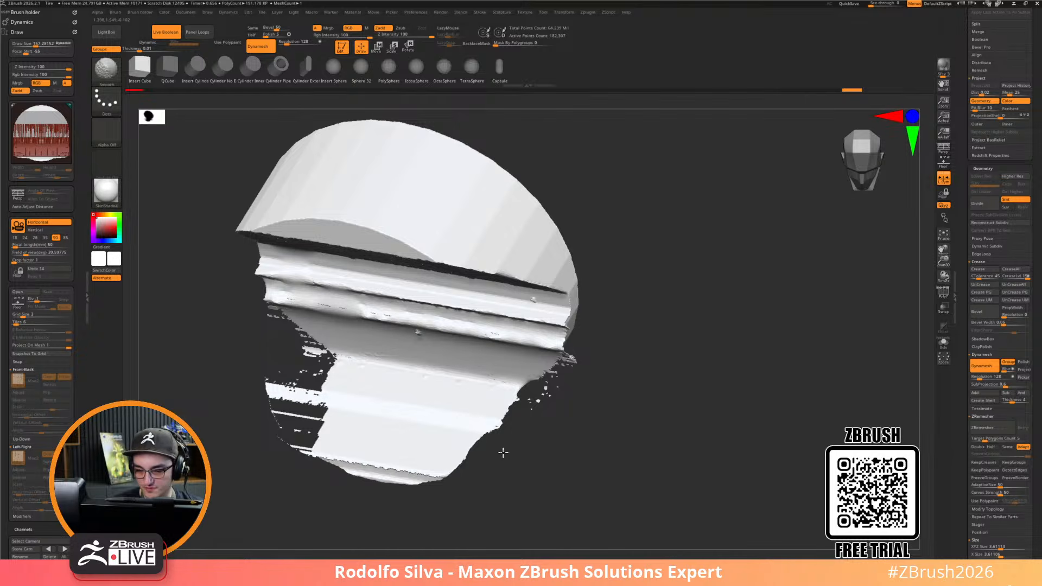
mouse_move(536, 408)
left_mouse_down("shift")
mouse_move(574, 358)
mouse_move(562, 354)
left_mouse_up("shift")
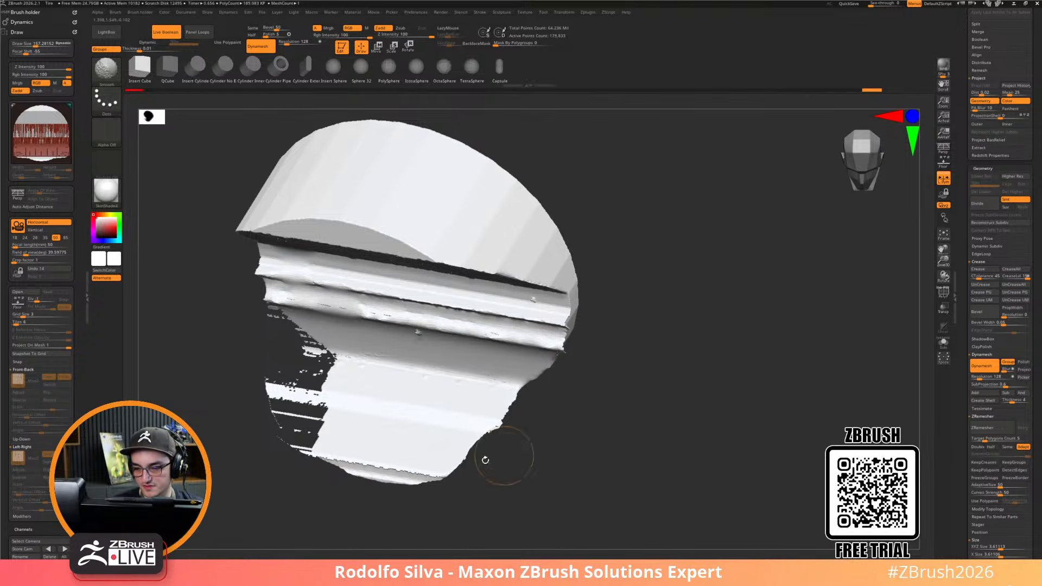
left_click_drag(521, 458, 510, 475, "shift")
mouse_move(283, 428)
left_mouse_down("shift")
mouse_move(252, 429)
mouse_move(226, 384)
left_mouse_up("shift")
left_click_drag(624, 462, 526, 524)
mouse_move(293, 415)
left_mouse_down("shift")
mouse_move(236, 478)
mouse_move(262, 443)
left_mouse_up("shift")
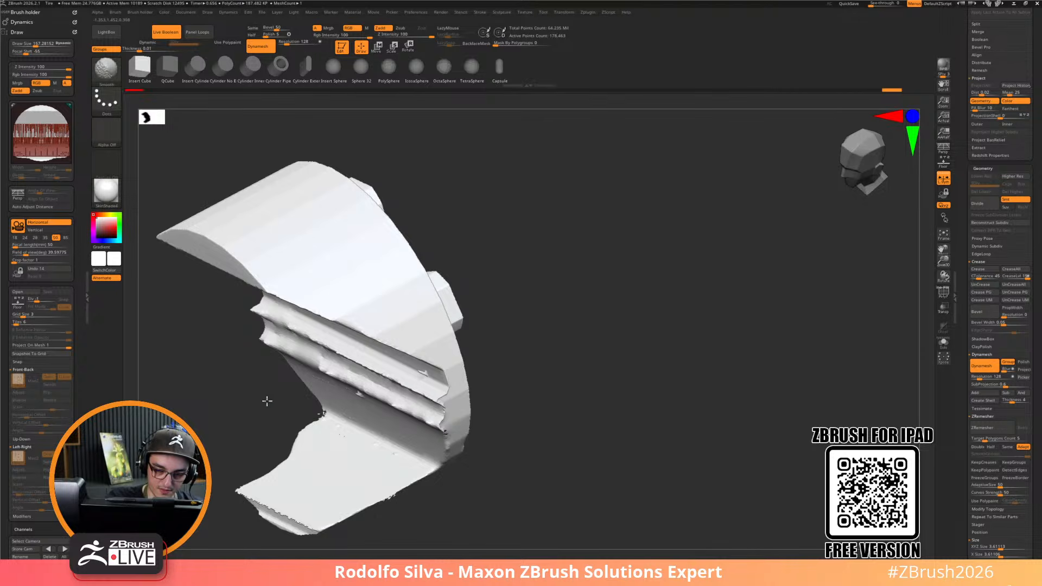
left_click_drag(254, 391, 259, 360, "shift")
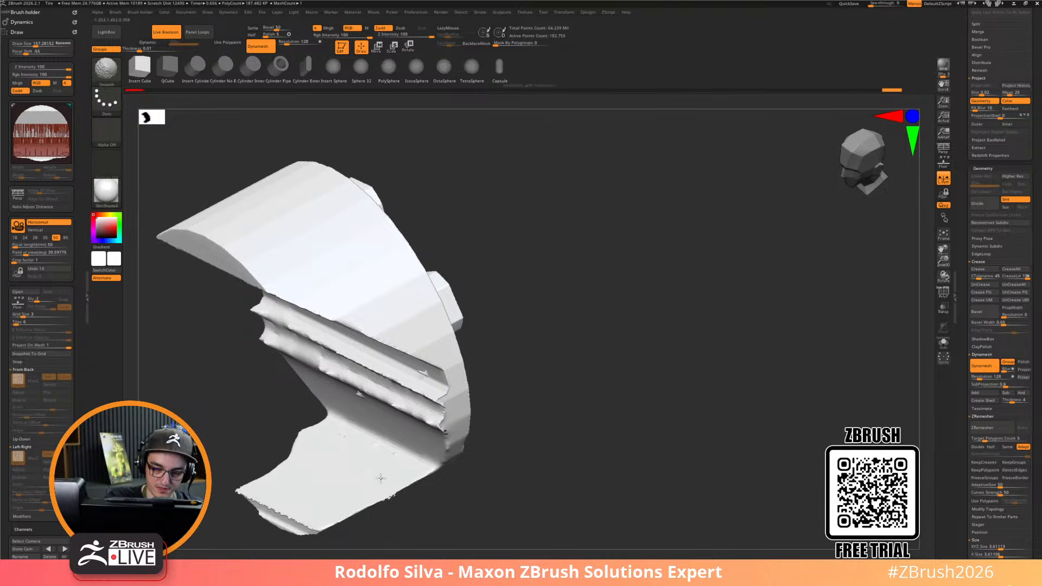
Undo the profile clip and smooth the outer side surface of the full wheel cylinder
mouse_move(579, 510)
left_mouse_down()
mouse_move(623, 516)
mouse_move(667, 492)
mouse_move(548, 484)
mouse_move(562, 472)
mouse_move(649, 493)
mouse_move(634, 508)
mouse_move(611, 498)
mouse_move(621, 502)
mouse_move(534, 507)
mouse_move(570, 494)
mouse_move(542, 493)
mouse_move(490, 465)
left_mouse_up()
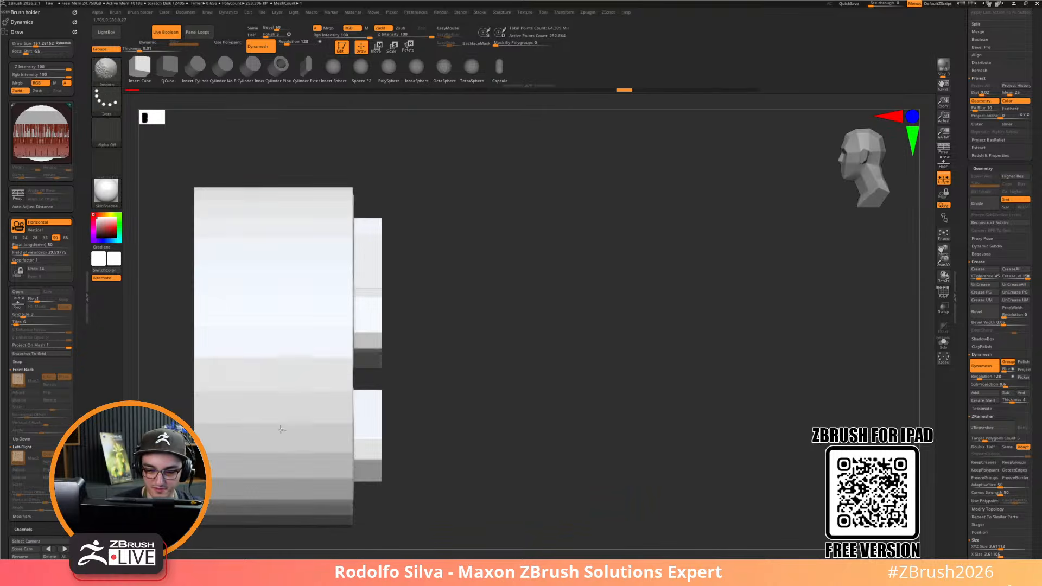
left_click_drag(236, 433, 249, 320, "shift")
mouse_move(274, 393)
left_mouse_down("shift")
mouse_move(280, 355)
mouse_move(246, 255)
left_mouse_up("shift")
left_click_drag(312, 287, 335, 451, "shift")
left_click_drag(516, 401, 645, 349, "alt")
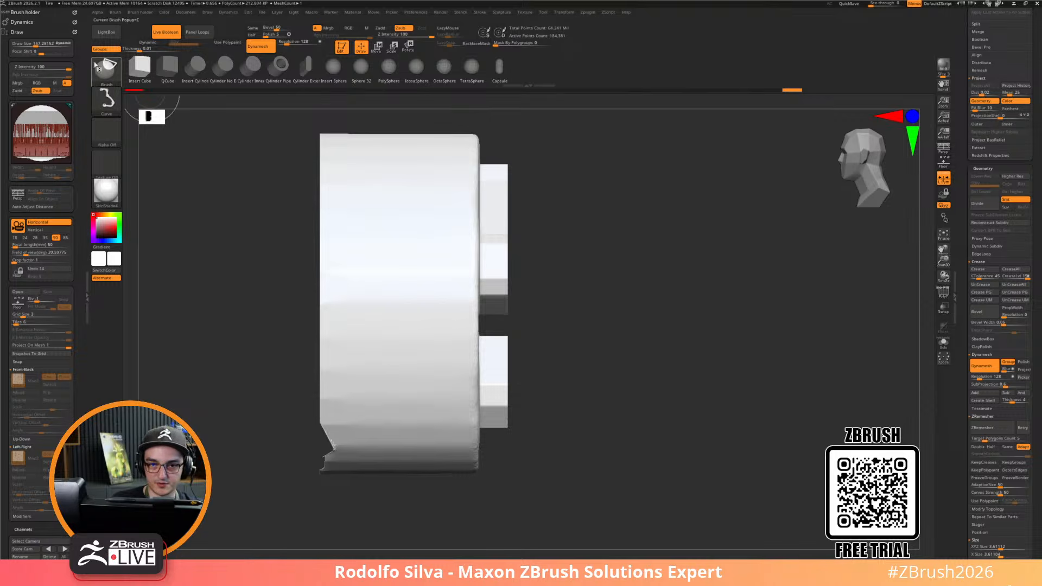
Switch the selection brush, isolate the five spoke blocks and invert the visibility to show only the wheel cylinder
left_click(106, 72, "ctrl+shift")
left_click(106, 72, "ctrl+shift")
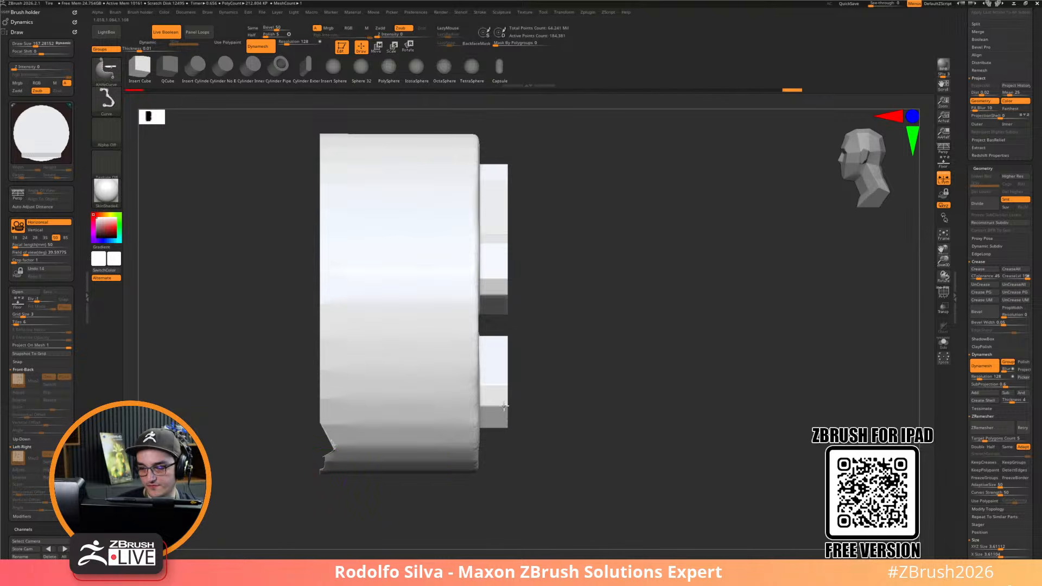
left_click(504, 406, "ctrl+shift")
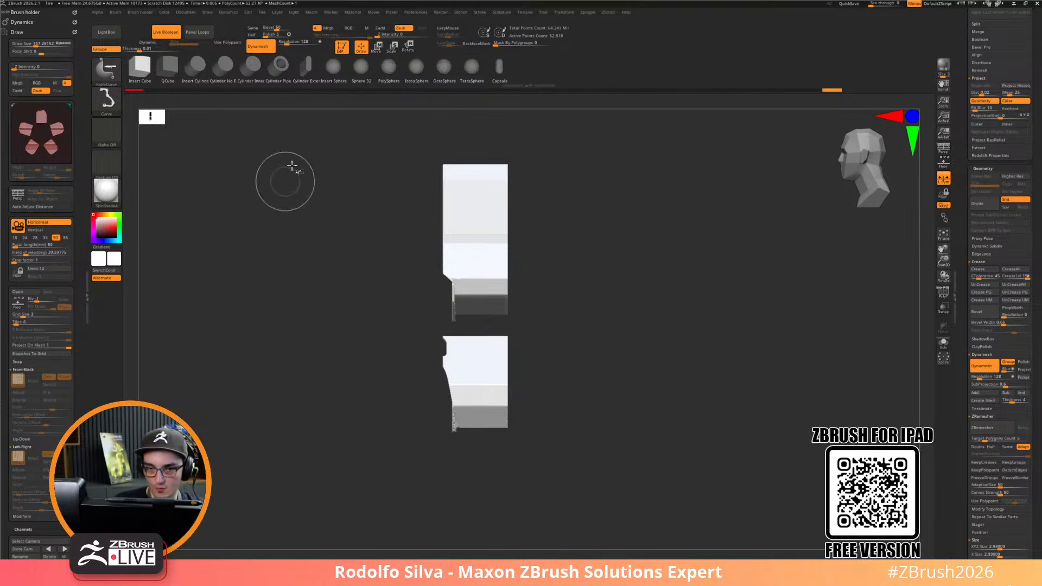
left_click(104, 76, "ctrl+shift")
left_click(308, 84, "ctrl+shift")
left_click_drag(647, 286, 655, 348, "ctrl+shift")
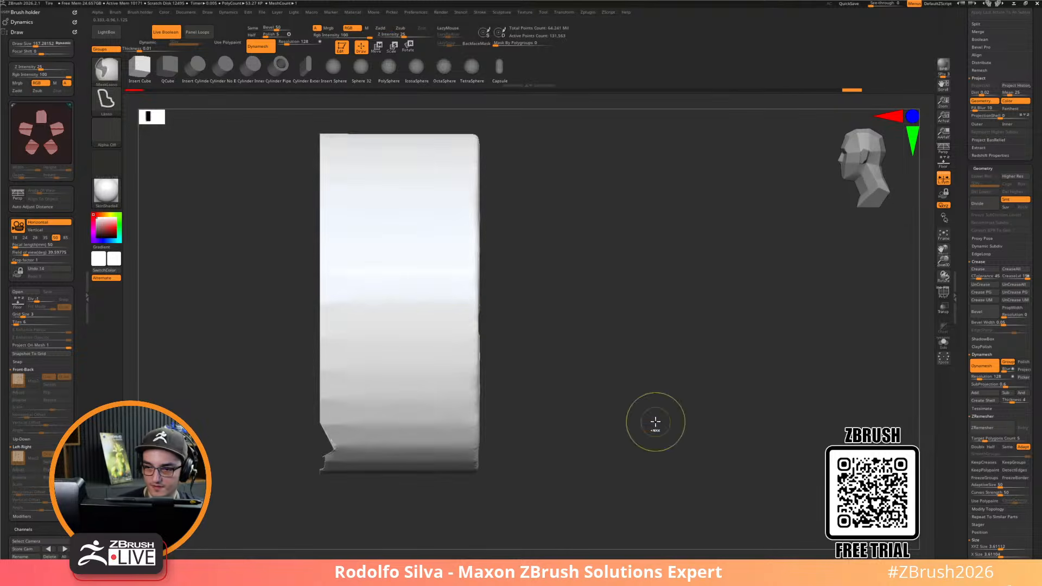
Delete the hidden spoke blocks so only the wheel cylinder remains in the mesh
key("space")
left_click(663, 228)
left_click(640, 275)
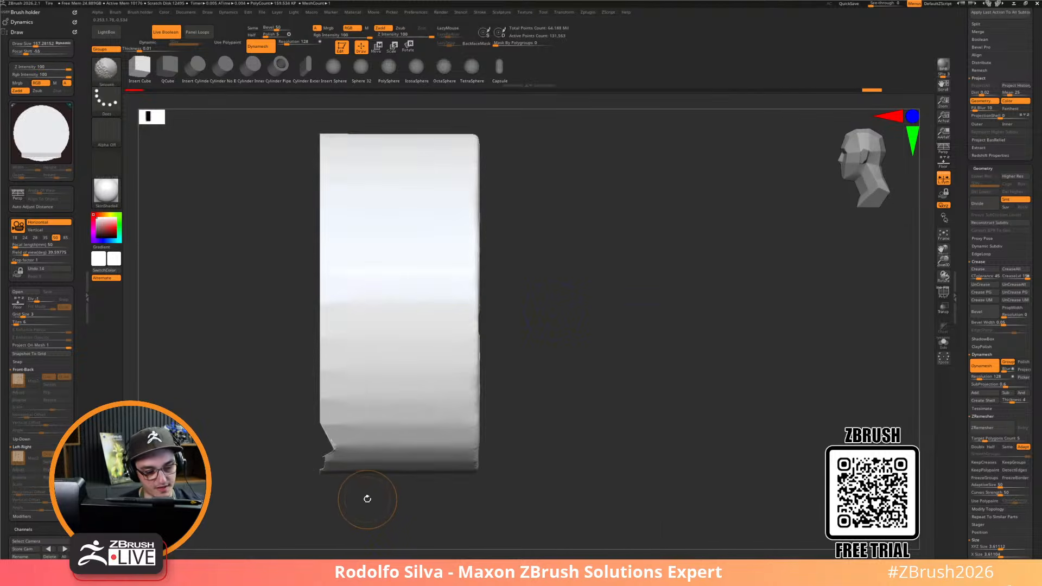
Show the side-view blueprint and use the KnifeCurve brush to cut at the lower rim's inner edge
key("shift+p")
left_click_drag(318, 457, 366, 449, "ctrl+shift")
left_click(298, 508, "ctrl+shift")
left_click(108, 70)
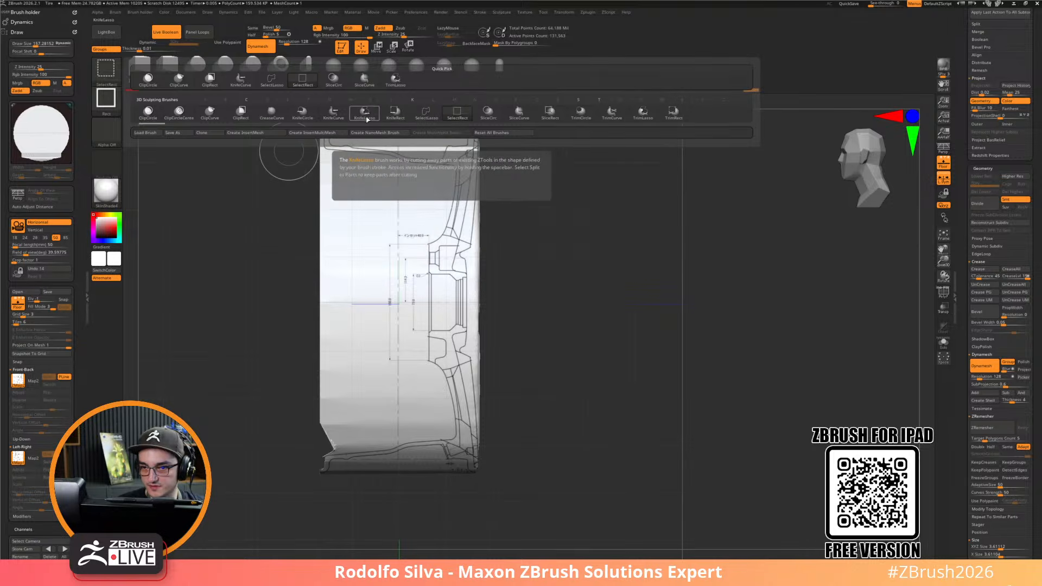
left_click(334, 111)
mouse_move(315, 463)
left_mouse_down("ctrl+shift")
mouse_move(348, 449)
mouse_move(334, 452)
mouse_move(391, 450)
left_mouse_up("ctrl+shift")
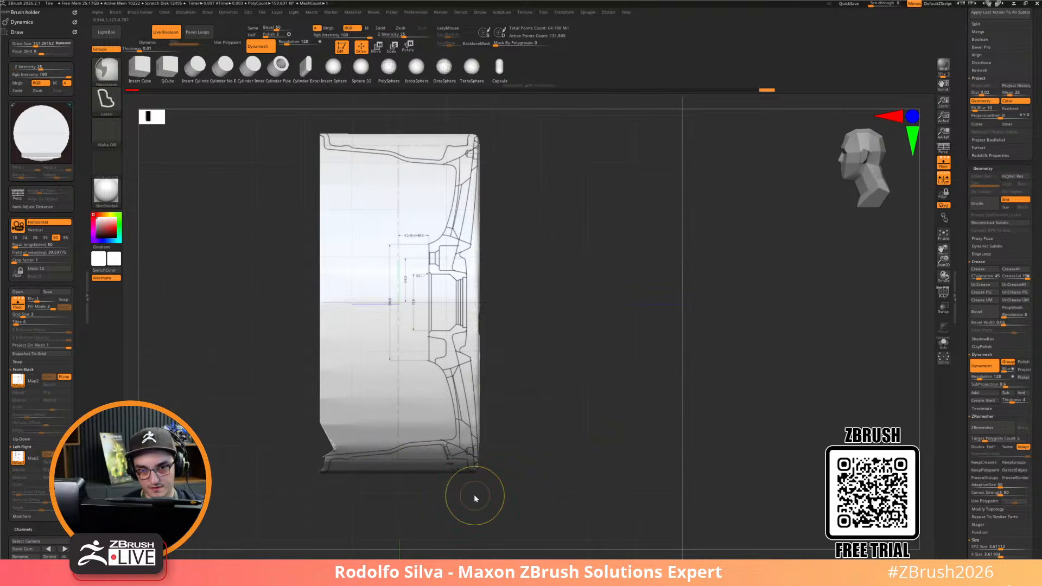
Save the project over the existing Tire.ZPR file
key("ctrl+s")
key("Return")
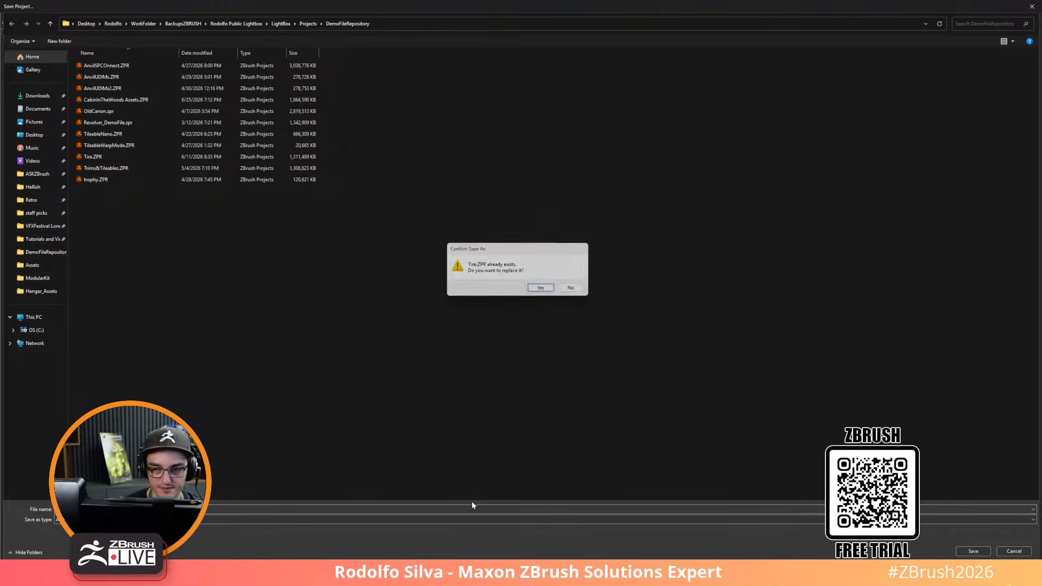
key("y")
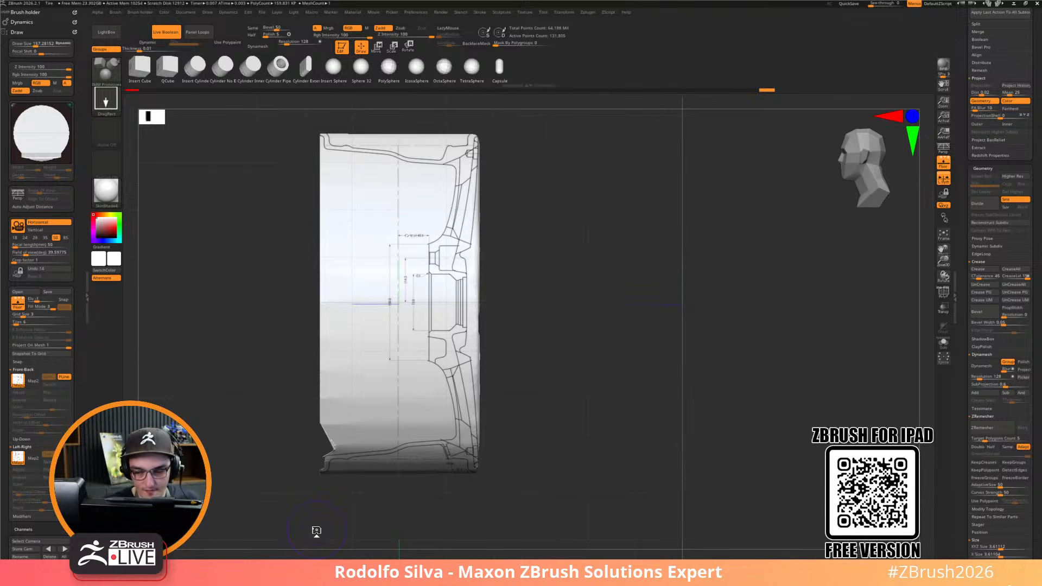
Cut away the wheel's inner material with KnifeCurve, following the blueprint from the lower rim lip up through the hub bore
left_click_drag(337, 478, 346, 504)
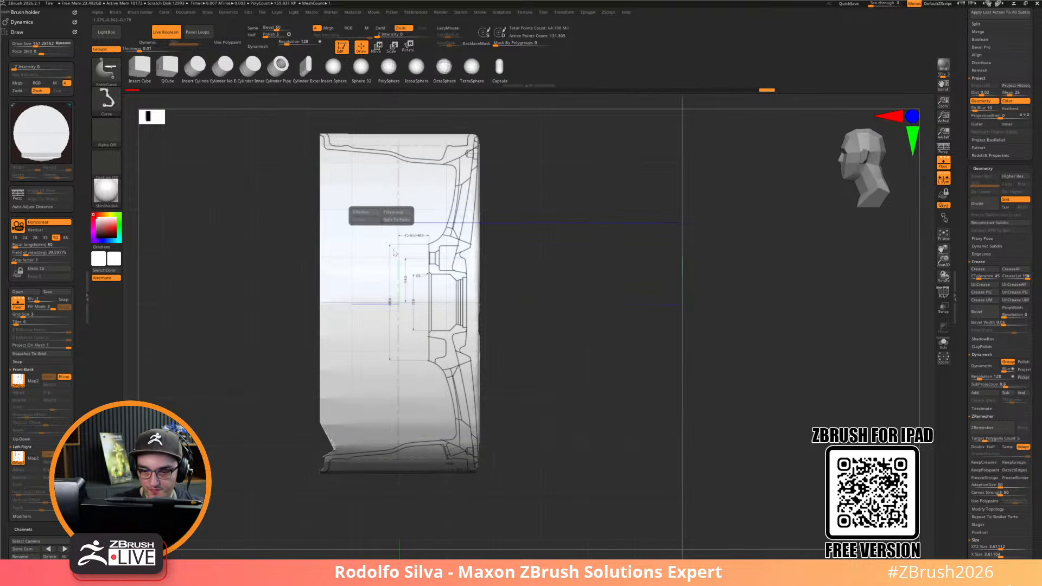
right_click(478, 266)
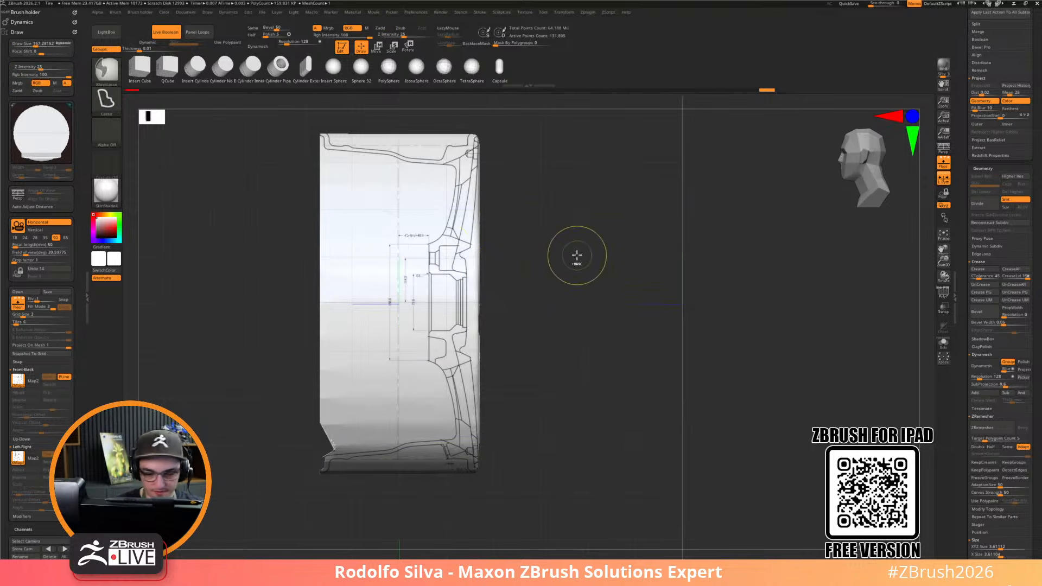
key("ctrl+b")
left_click(576, 263)
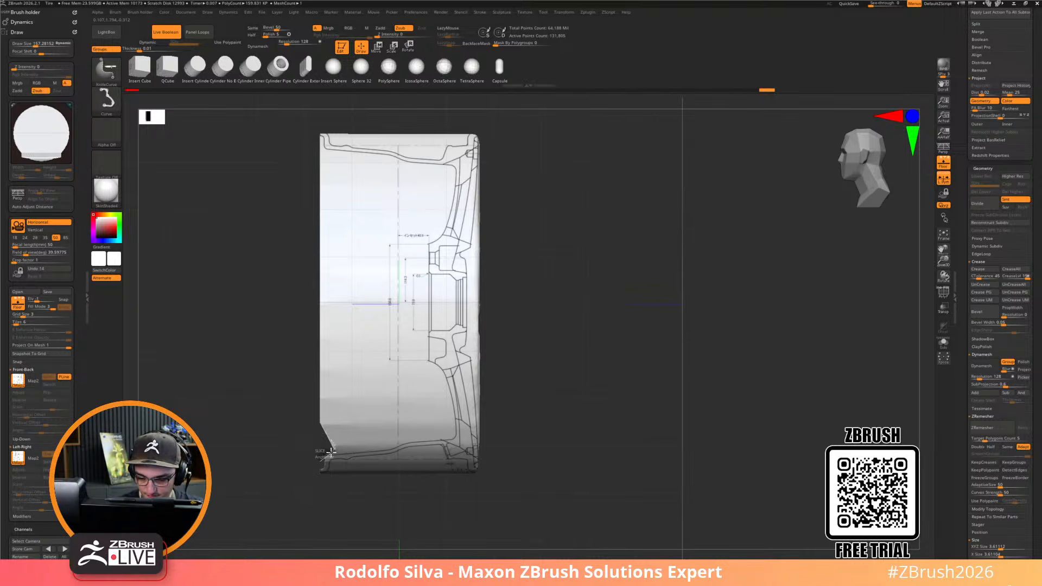
mouse_move(330, 452)
left_mouse_down("ctrl+shift")
mouse_move(456, 437)
mouse_move(433, 329)
left_mouse_up("ctrl+shift")
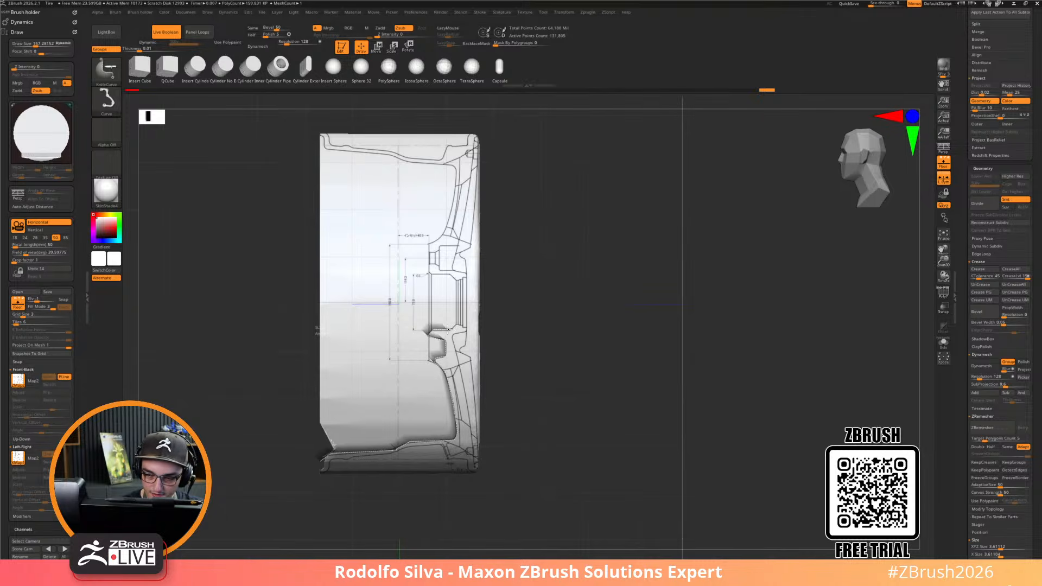
mouse_move(451, 328)
left_mouse_down("ctrl+shift")
mouse_move(450, 273)
mouse_move(232, 270)
mouse_move(616, 431)
mouse_move(590, 438)
left_mouse_up("ctrl+shift")
Try a DynaMesh remesh on the cut wheel, undo it and inspect the cut surface's polygroups
key("shift+f")
key("shift+f")
left_click(258, 46)
key("ctrl+z")
left_click_drag(587, 431, 616, 398)
key("shift+f")
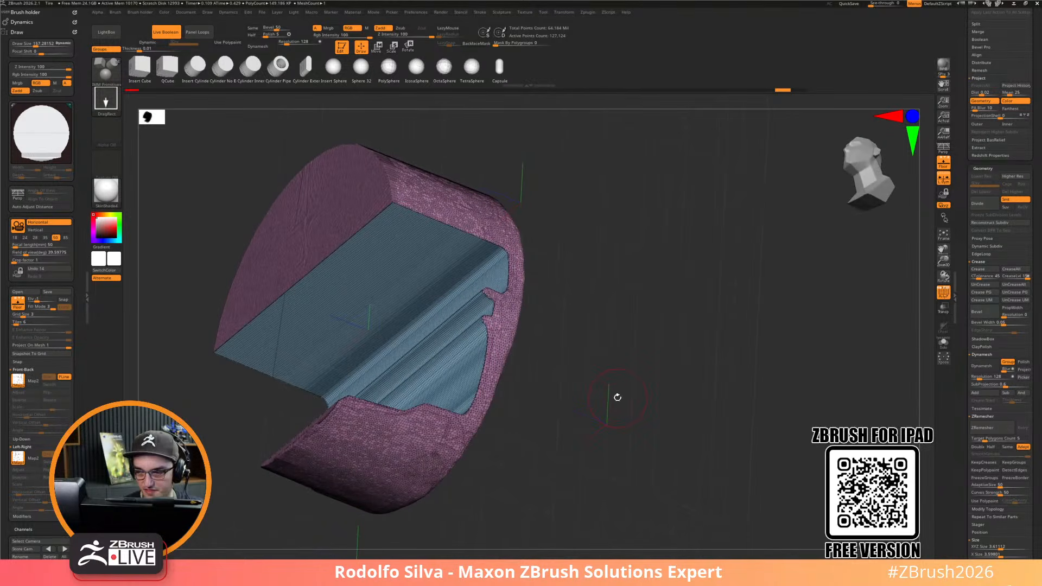
Try remeshing the wheel with DynaMesh Groups off at resolution 128, then undo the remesh
scroll(959, 191, "up", 2)
scroll(960, 191, "down", 1)
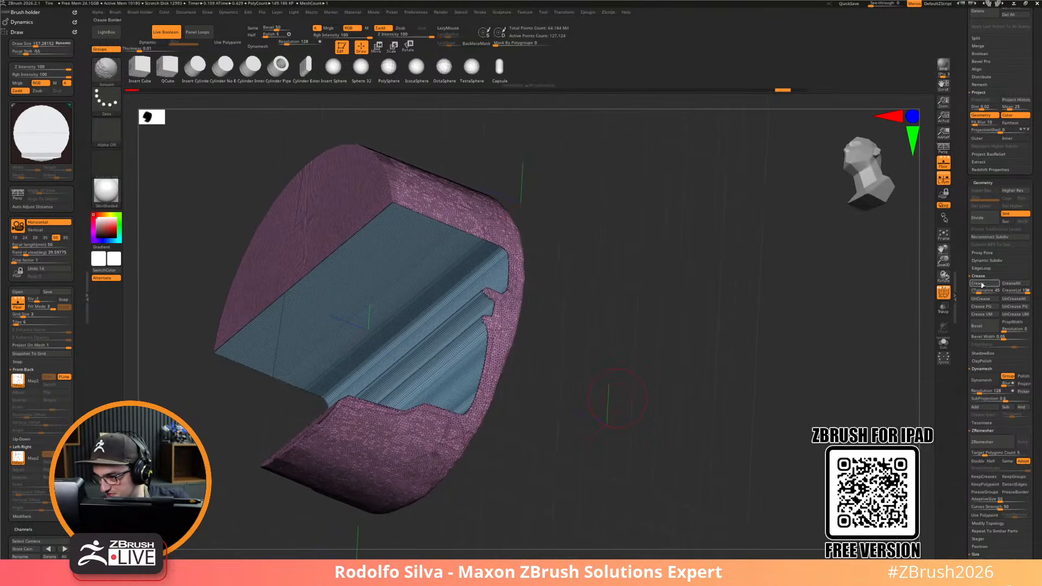
left_click(978, 276)
left_click(1009, 307)
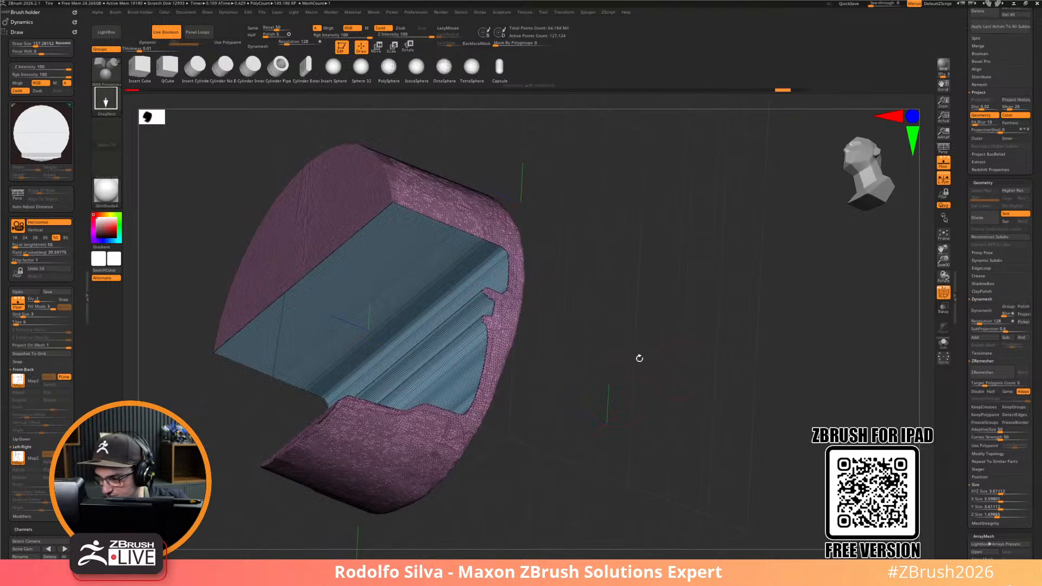
left_click(258, 46)
left_click_drag(681, 374, 653, 443)
key("shift+f")
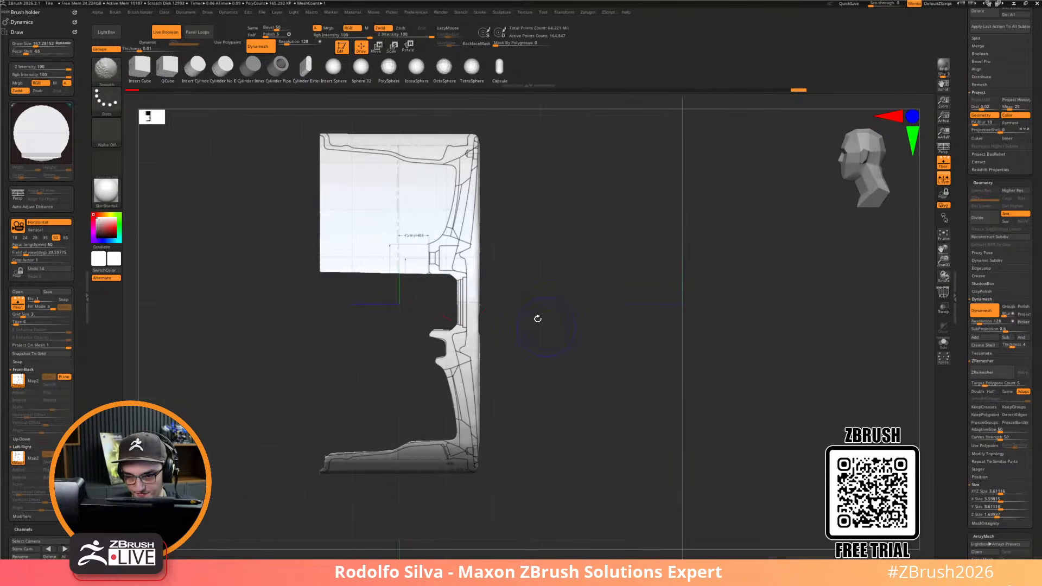
key("ctrl+z")
Try remeshing the cut wheel with DynaMesh at resolution 1072 and undo the result
left_click_drag(289, 44, 303, 43)
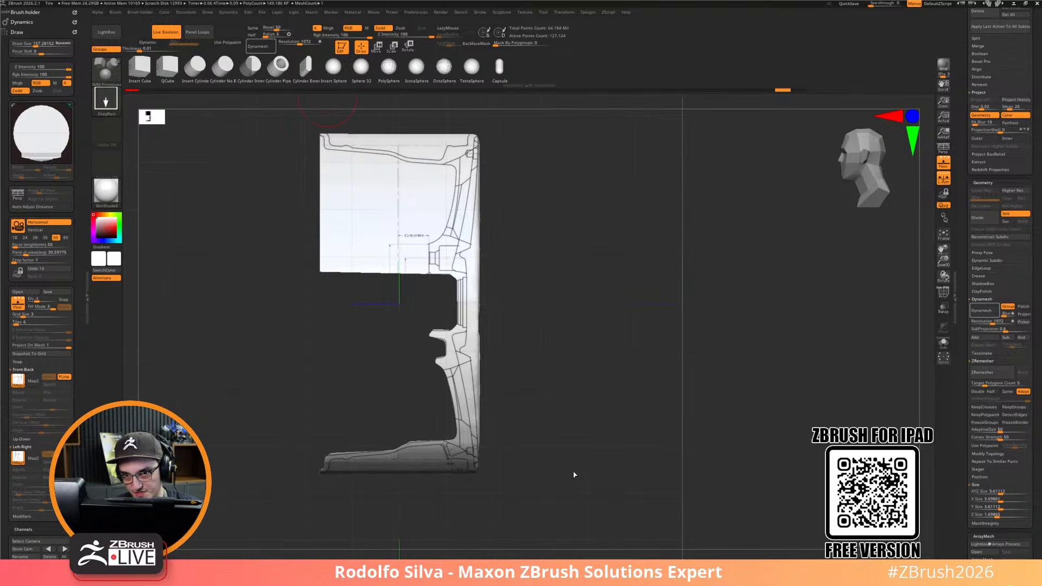
left_click_drag(575, 475, 574, 475, "ctrl")
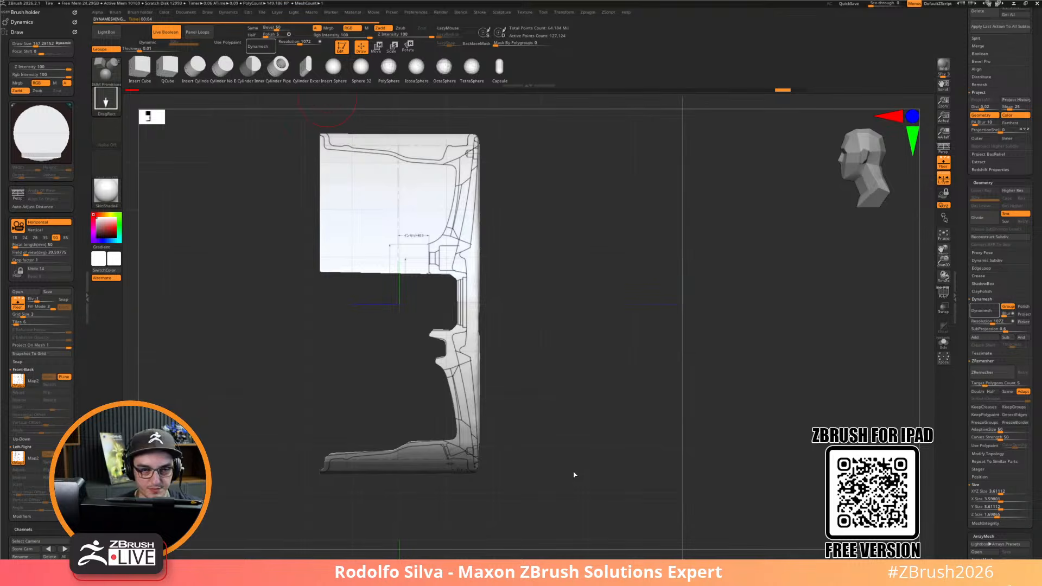
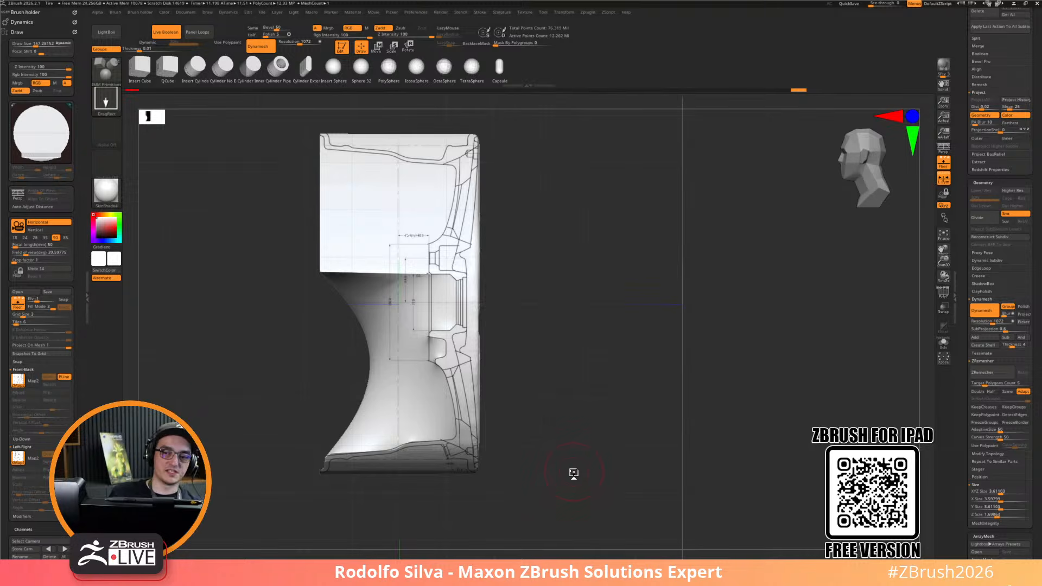
mouse_move(549, 346)
left_mouse_down()
mouse_move(552, 374)
mouse_move(591, 379)
left_mouse_up()
key("ctrl+z")
Solo the wheel, turn off DynaMesh Groups and remesh it at resolution 720
key("shift+f")
key("alt+s")
key("shift+p")
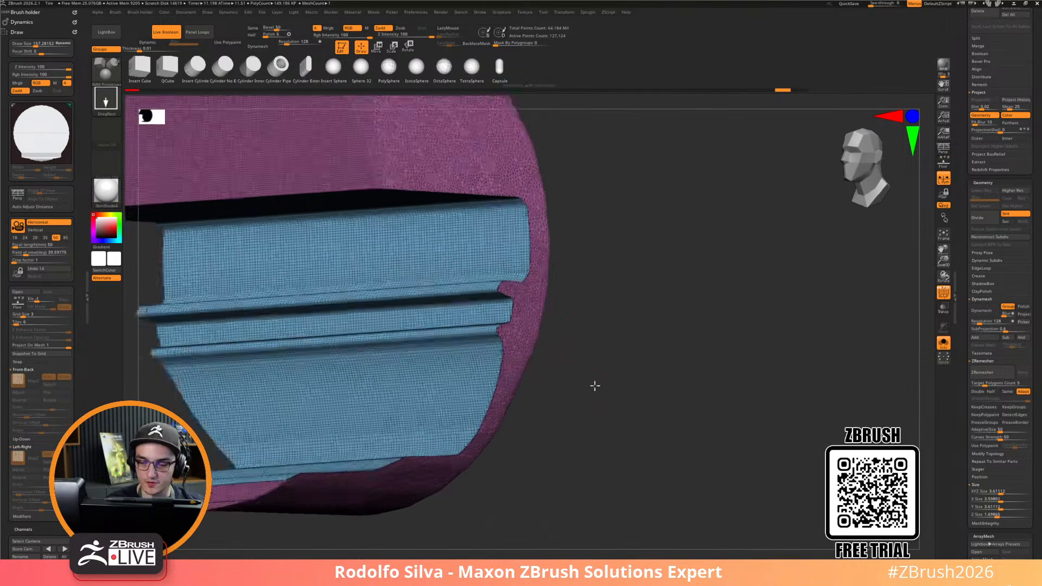
left_click_drag(597, 340, 763, 375)
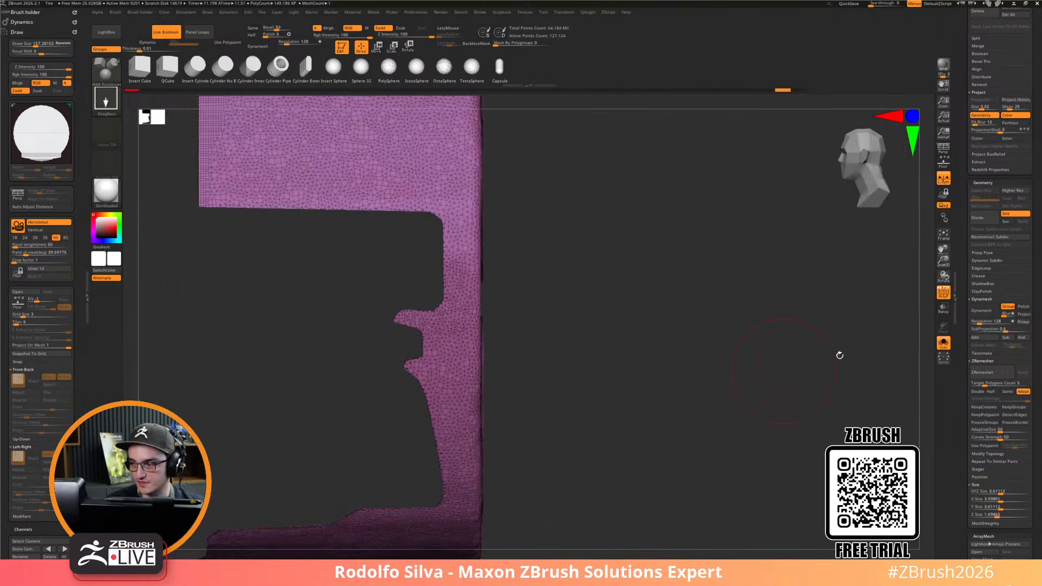
left_click(1008, 307)
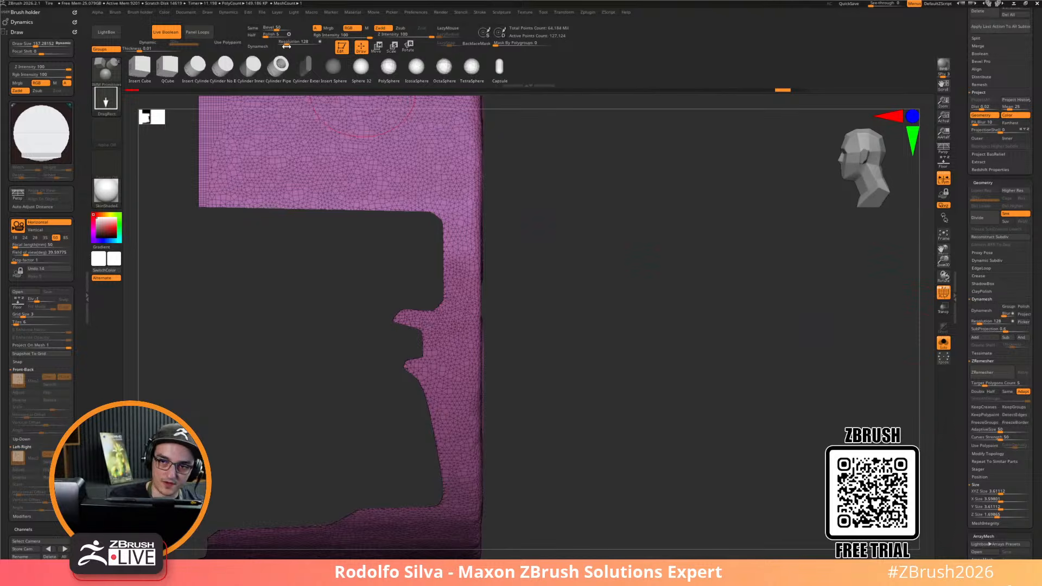
left_click_drag(287, 44, 296, 44)
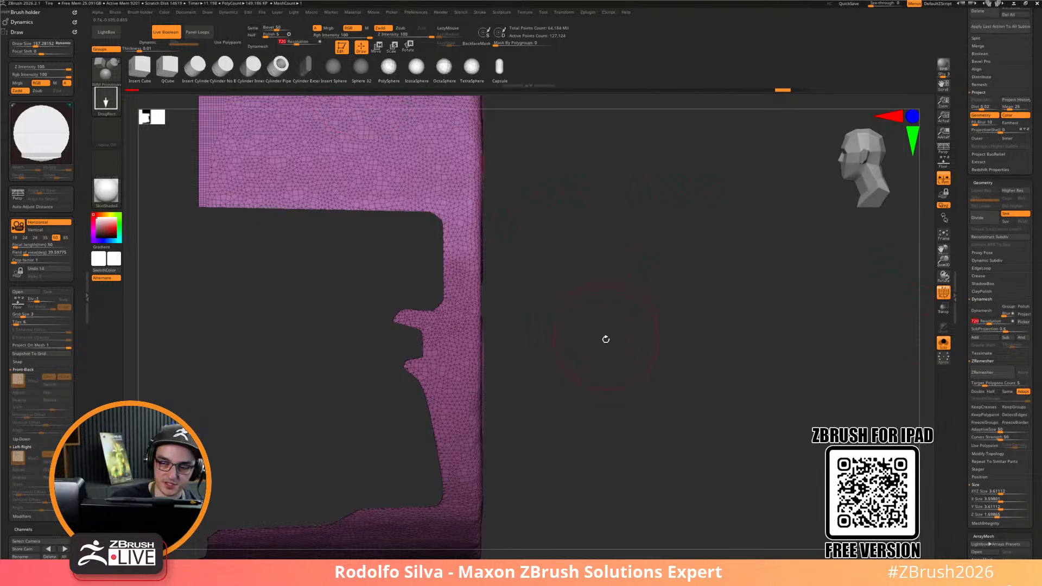
left_click(279, 54)
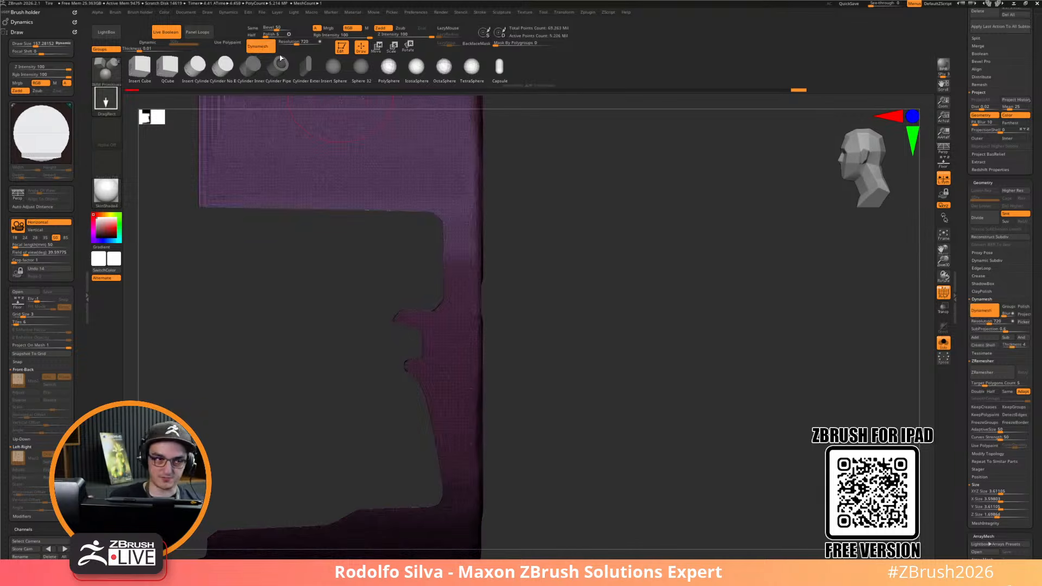
Try a straight vertical knife cut through the upper wheel at the hub's back face, then undo it
left_click_drag(515, 374, 589, 430)
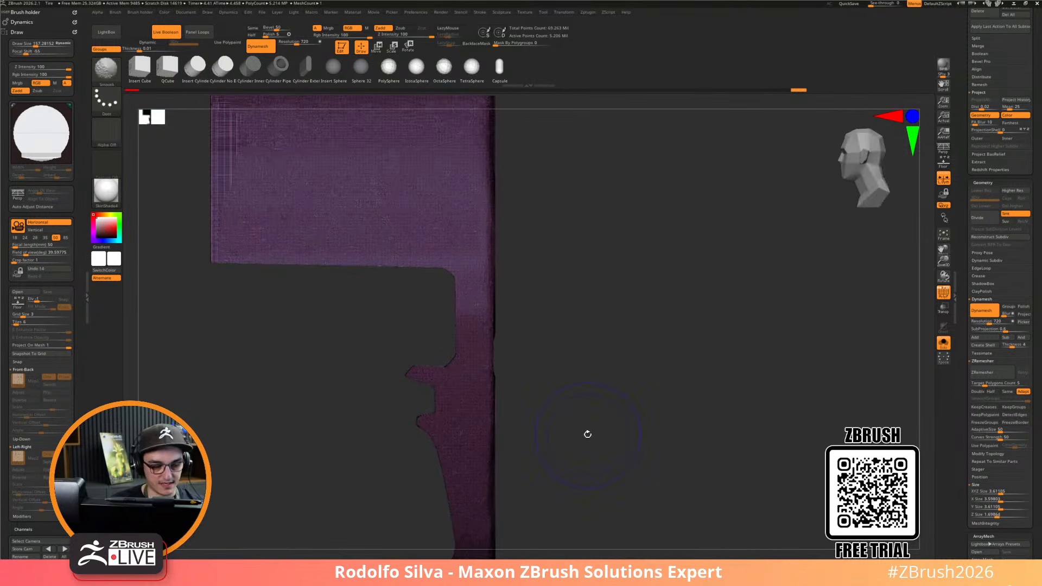
key("shift+p")
left_click_drag(404, 252, 404, 63)
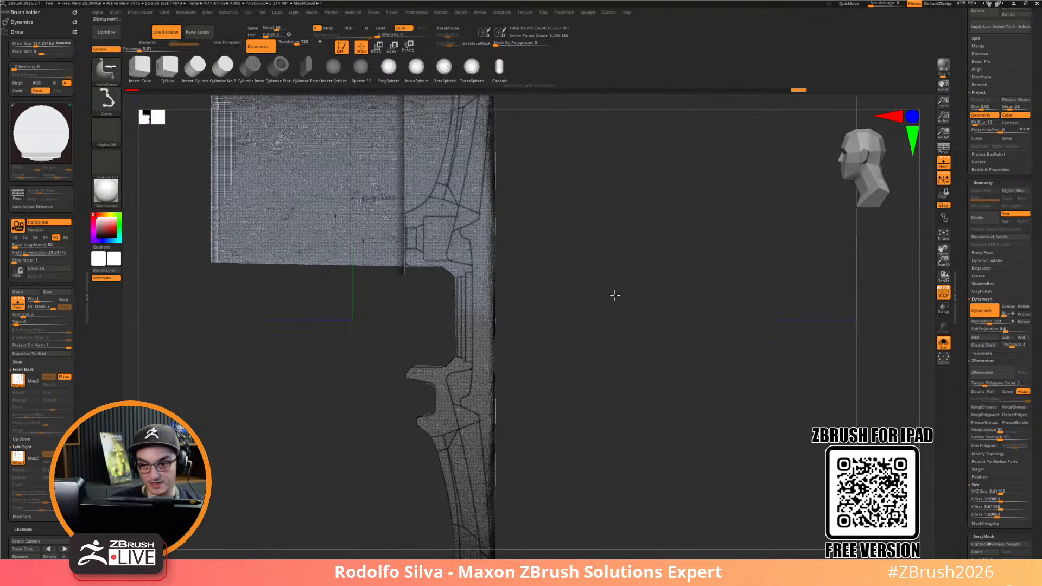
mouse_move(602, 335)
left_mouse_down("alt")
mouse_move(591, 421)
mouse_move(598, 475)
left_mouse_up("alt")
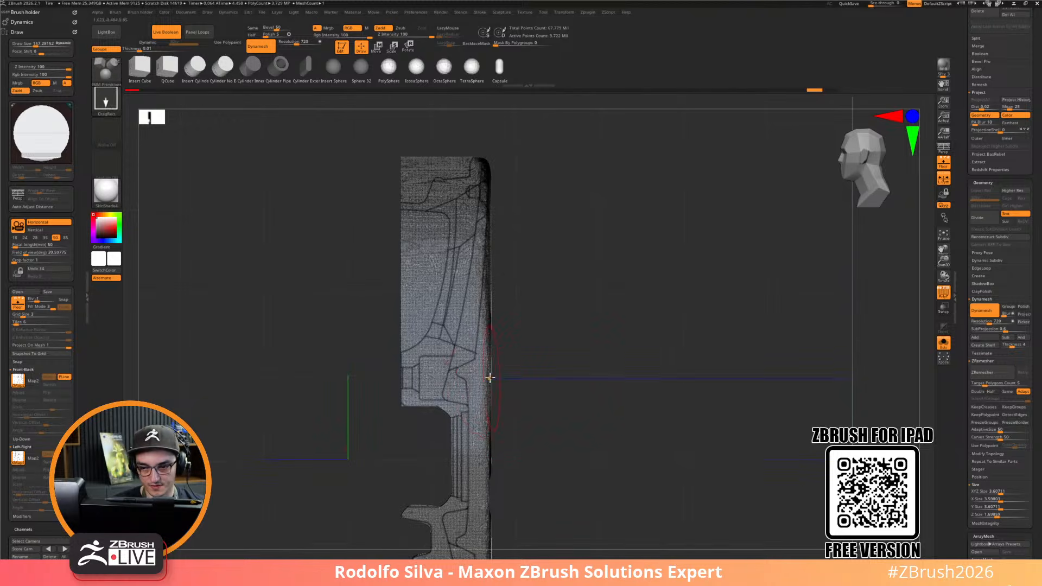
key("ctrl+z")
Cut away the upper inner block behind the hub and beneath the rim with KnifeCurve, and remesh with DynaMesh
mouse_move(399, 411)
left_mouse_down("ctrl+shift")
mouse_move(400, 212)
mouse_move(140, 176)
left_mouse_up("ctrl+shift")
key("alt")
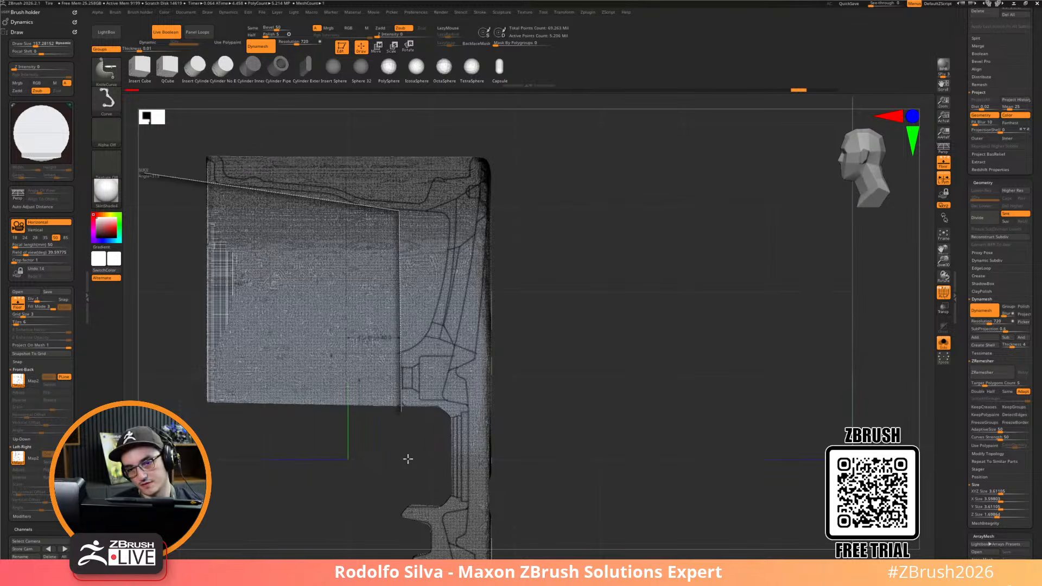
left_click_drag(624, 433, 601, 458, "ctrl")
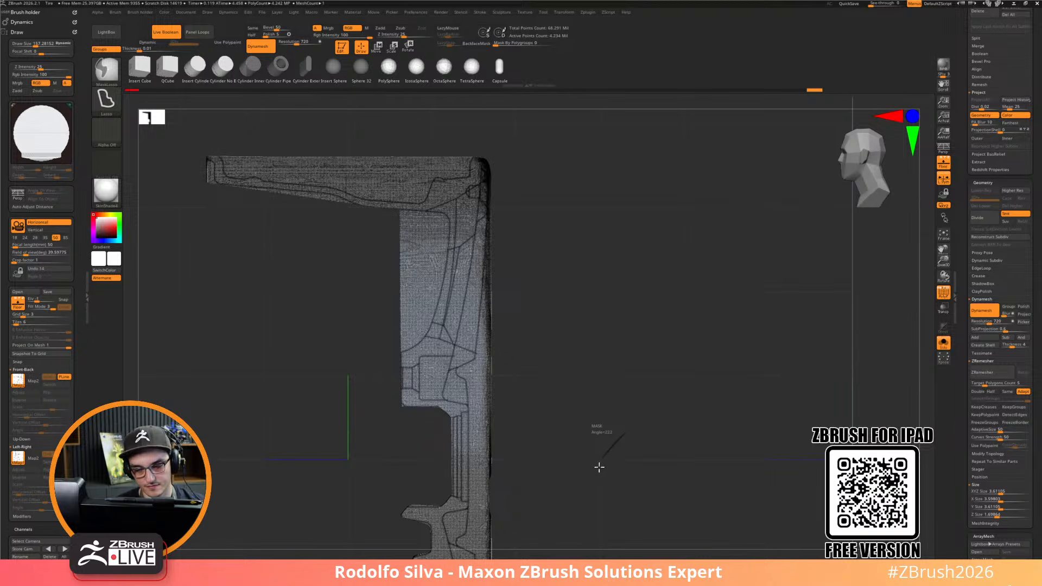
key("shift+f")
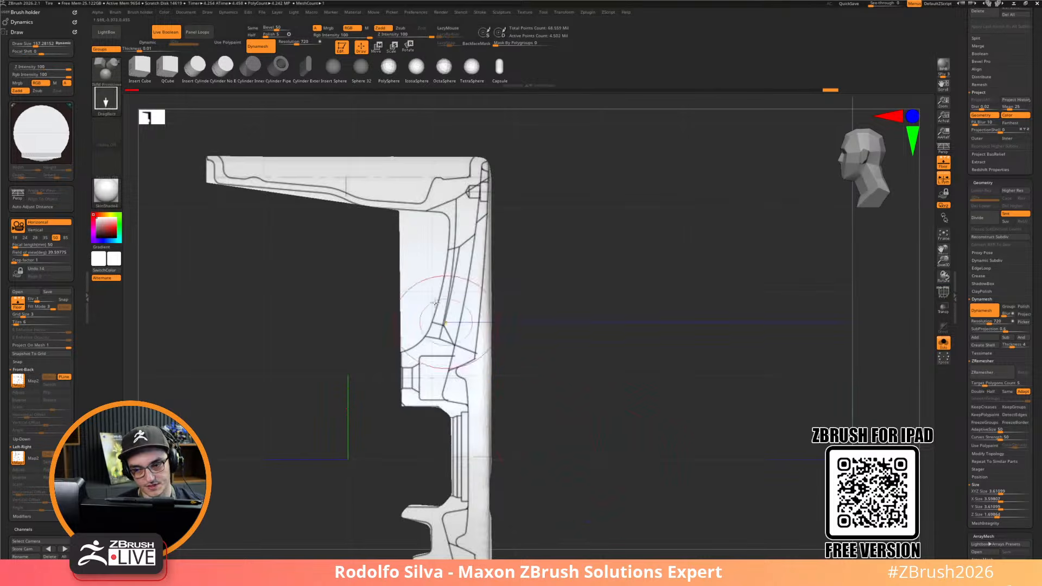
Trim the upper rim's sloped underside and open end with knife cuts along the blueprint
mouse_move(364, 213)
left_mouse_down("ctrl+shift")
mouse_move(336, 194)
mouse_move(176, 175)
left_mouse_up("ctrl+shift")
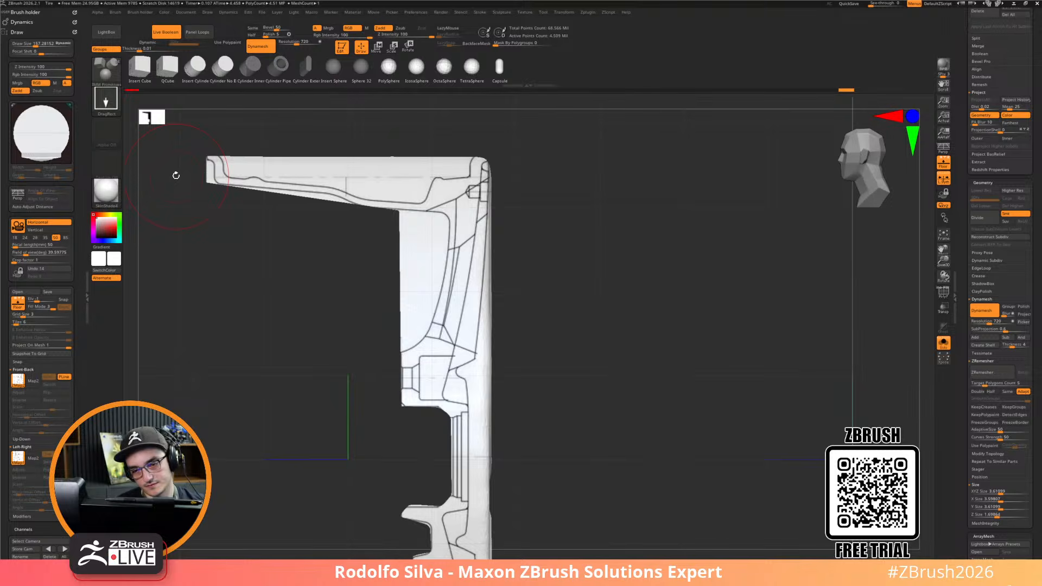
left_click_drag(362, 212, 331, 194, "ctrl+shift")
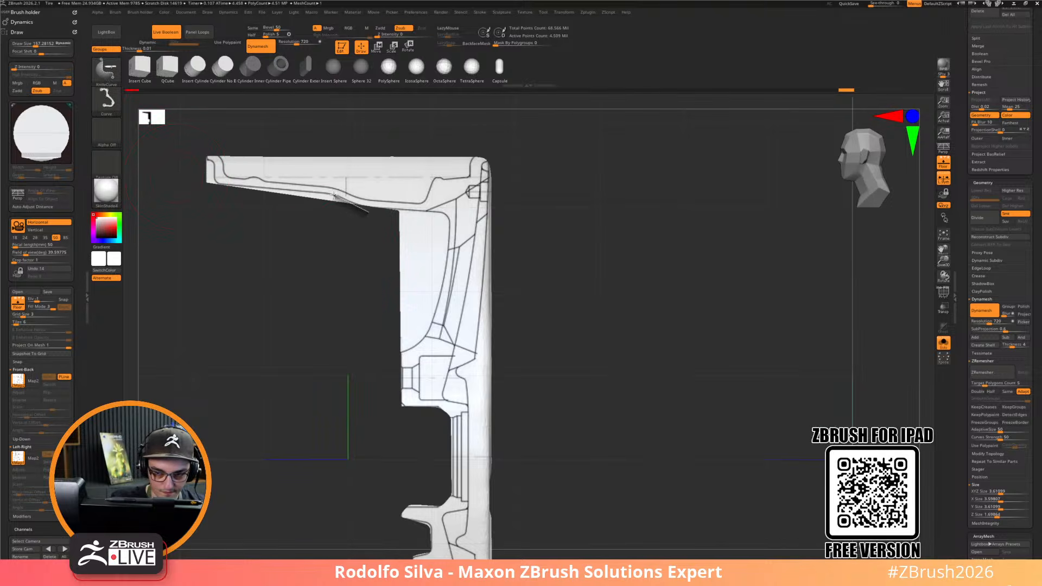
mouse_move(321, 190)
left_mouse_down("ctrl+shift")
mouse_move(148, 158)
mouse_move(139, 177)
left_mouse_up("ctrl+shift")
key("shift+f")
mouse_move(616, 321)
left_mouse_down()
mouse_move(628, 291)
mouse_move(621, 314)
mouse_move(586, 305)
left_mouse_up()
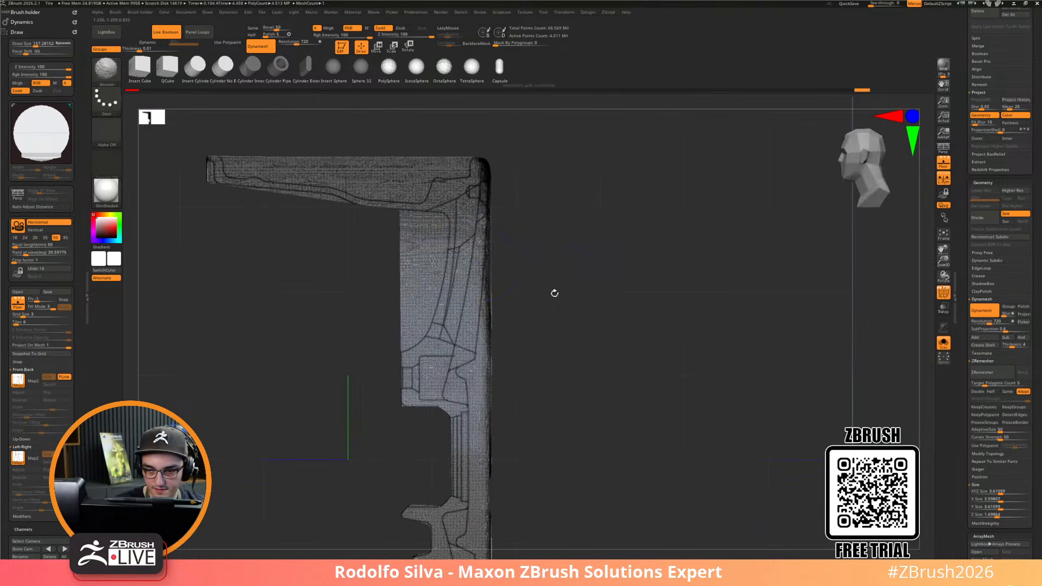
mouse_move(217, 200)
left_mouse_down("ctrl+shift")
mouse_move(210, 167)
mouse_move(183, 140)
left_mouse_up("ctrl+shift")
key("shift+f")
Center the transform gizmo on the wheel, reset its orientation and snap the view to the wheel's front
left_click_drag(631, 448, 671, 480)
key("shift+f")
key("w")
left_click_drag(777, 464, 724, 381, "alt")
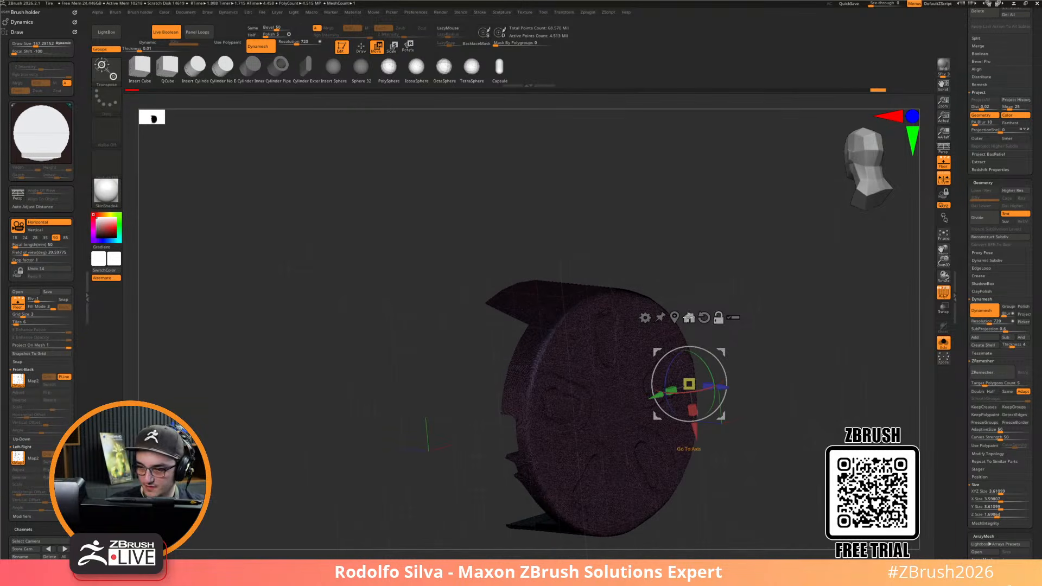
left_click(675, 318, "alt")
left_click(586, 343, "alt")
left_click_drag(741, 395, 762, 434, "shift")
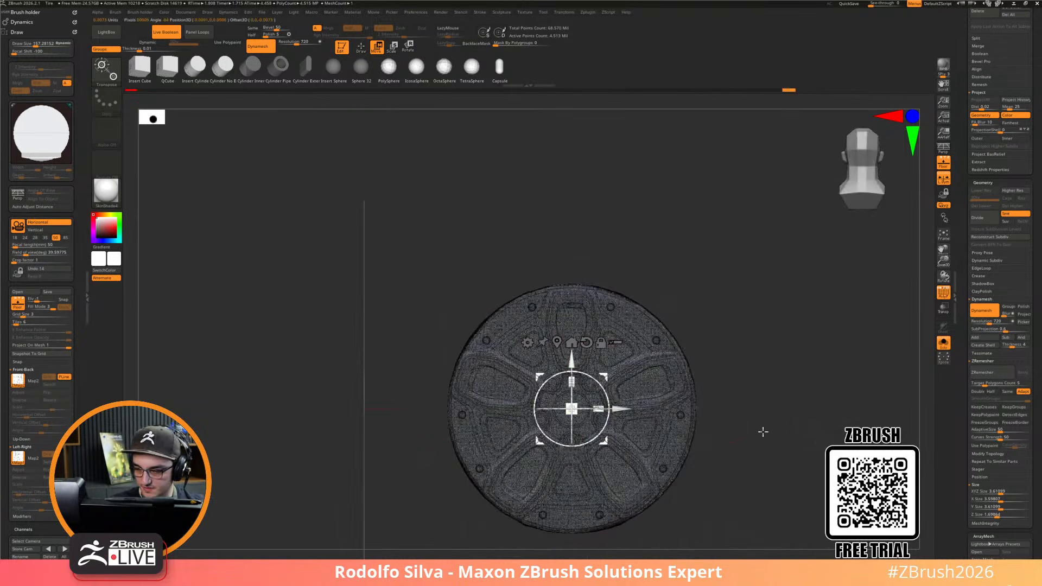
Apply Mirror And Weld to the wheel, check the result from several angles and return to Draw mode in side view
key("1")
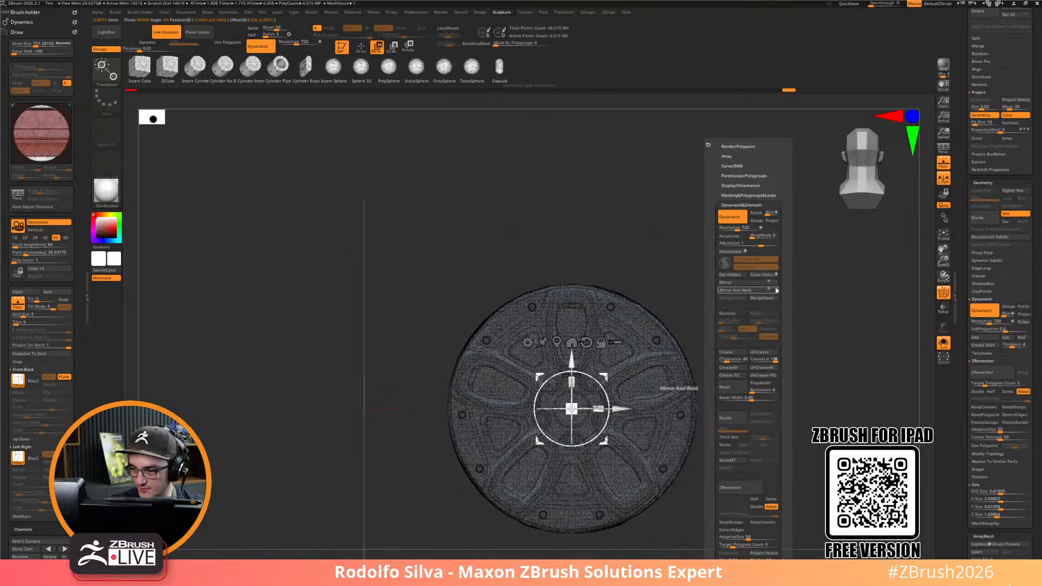
left_click(773, 290)
left_click(711, 308)
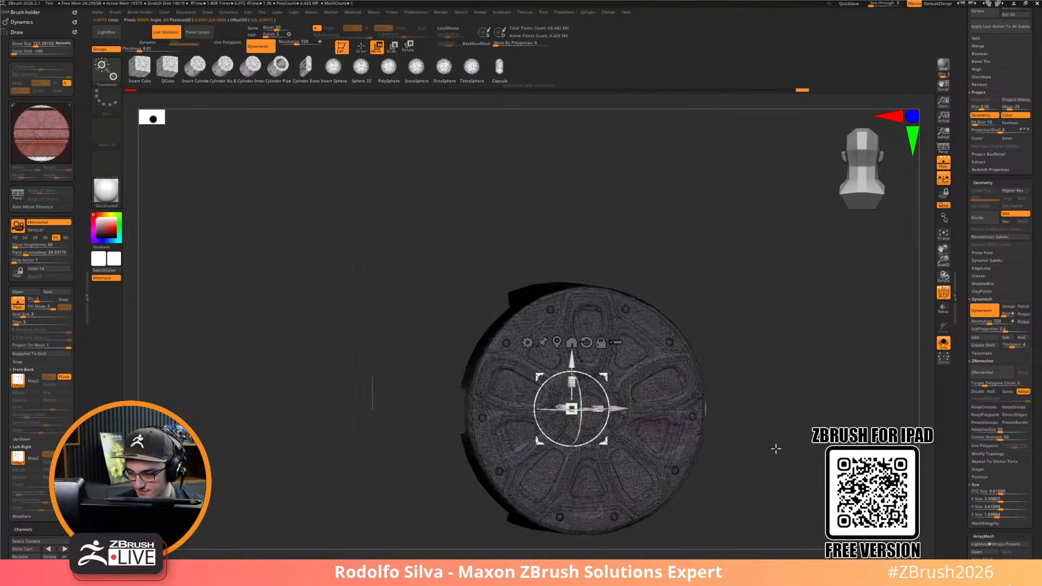
left_click_drag(782, 442, 831, 435)
left_click_drag(777, 465, 709, 460)
key("shift+f")
key("shift+f")
mouse_move(735, 414)
left_mouse_down("alt")
mouse_move(747, 467)
mouse_move(764, 435)
mouse_move(697, 543)
left_mouse_up("alt")
key("q")
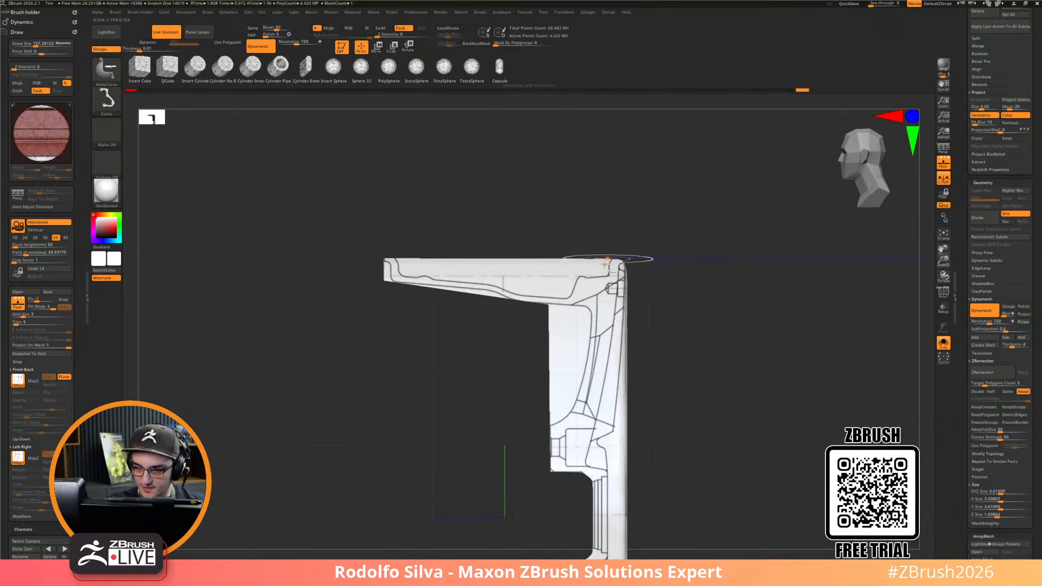
Cut the recessed channel out of the upper rim's outer side with KnifeCurve, following the blueprint between the two rim lips
mouse_move(397, 249)
left_mouse_down("ctrl+shift")
mouse_move(399, 273)
mouse_move(418, 278)
mouse_move(534, 285)
mouse_move(495, 283)
mouse_move(581, 300)
mouse_move(572, 294)
left_mouse_up("ctrl+shift")
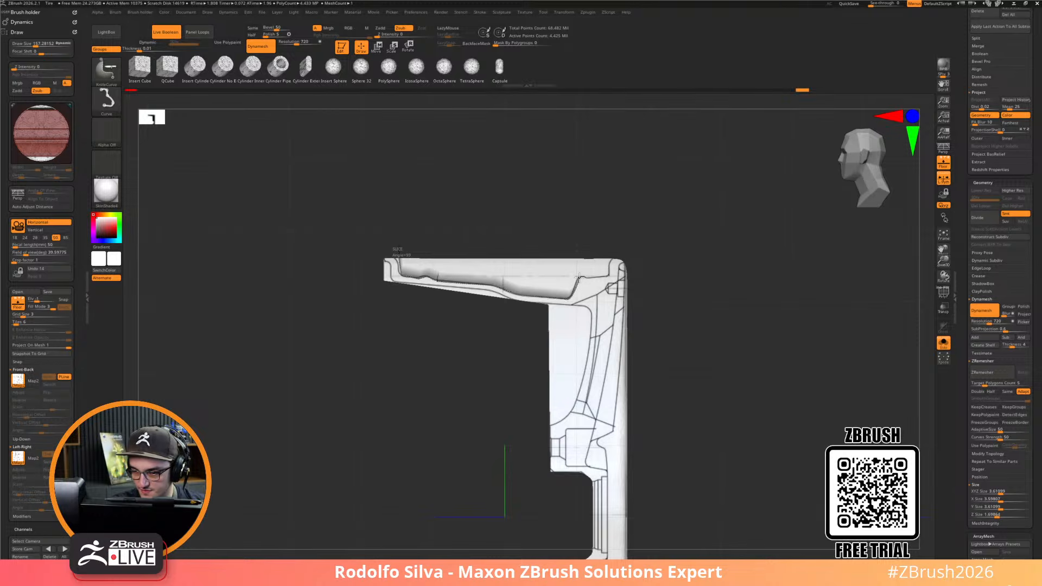
left_click_drag(601, 279, 610, 243, "ctrl+shift")
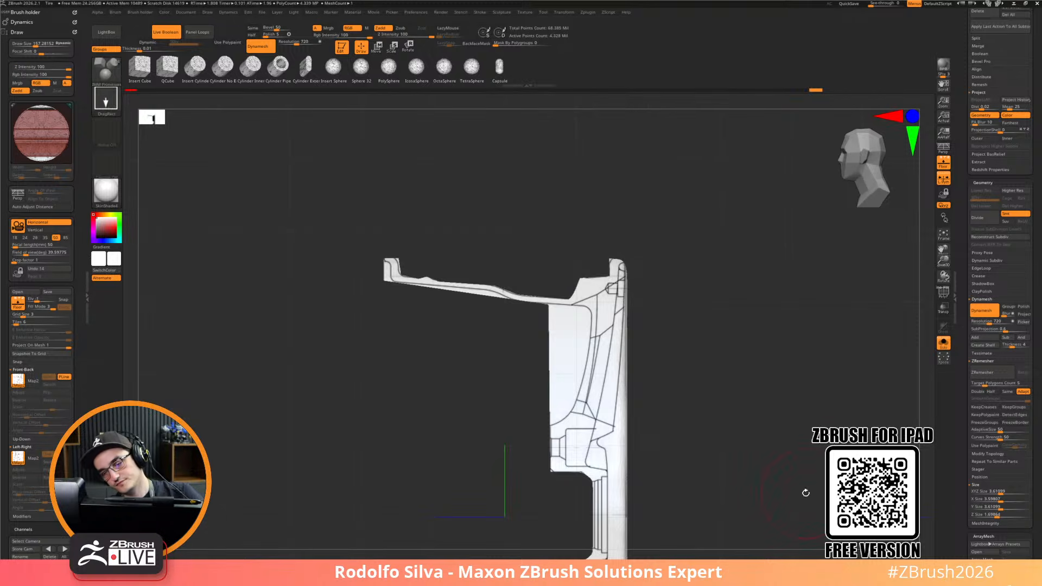
Apply Mirror And Weld to the carved wheel and remesh it with DynaMesh
left_click_drag(778, 476, 783, 350)
key("ctrl+space")
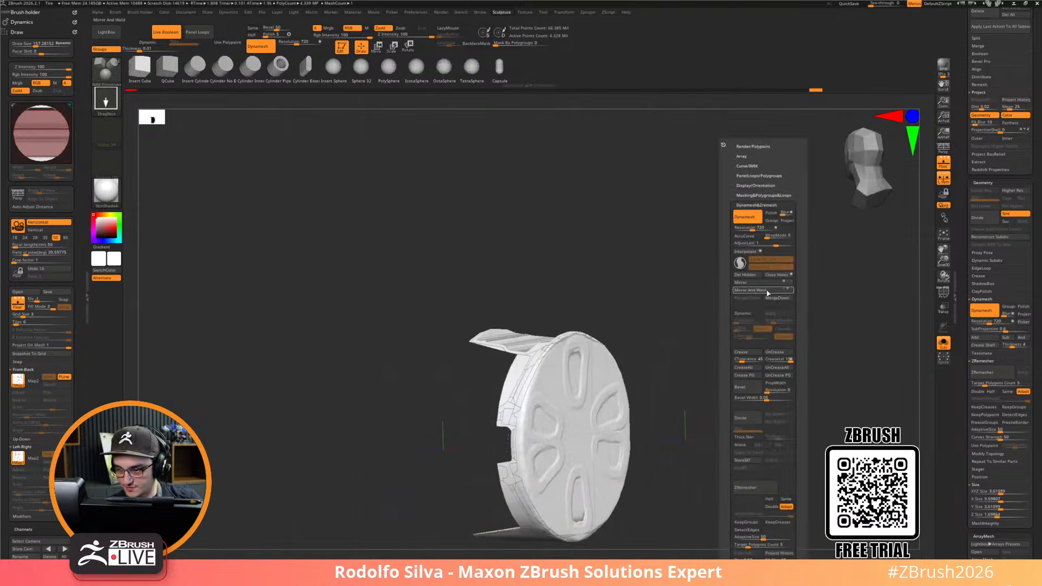
left_click(768, 293)
left_click(726, 307)
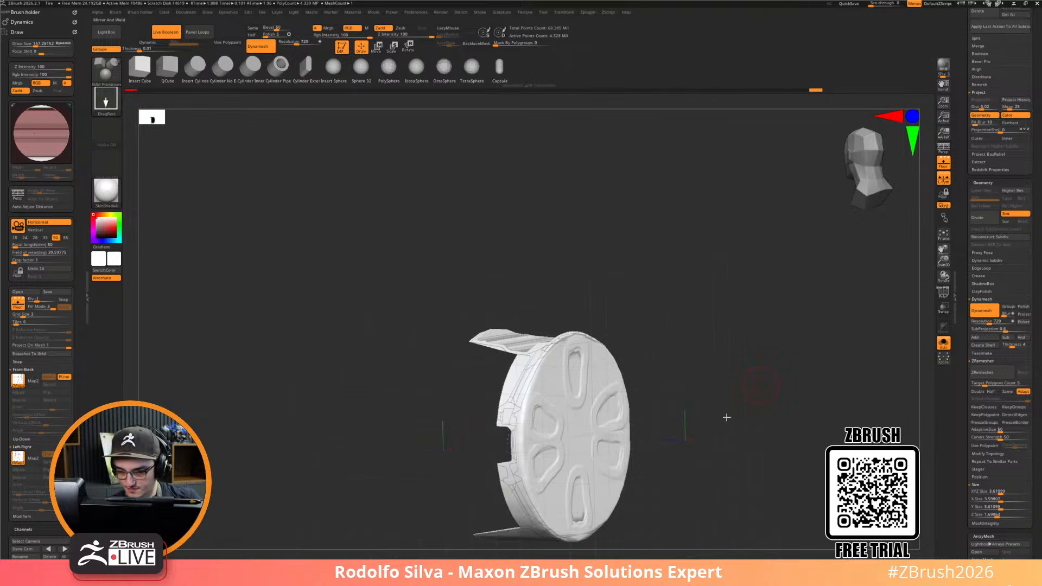
mouse_move(709, 463)
left_mouse_down()
mouse_move(723, 431)
mouse_move(747, 438)
mouse_move(735, 476)
mouse_move(741, 468)
mouse_move(717, 442)
mouse_move(719, 454)
mouse_move(736, 450)
mouse_move(712, 490)
mouse_move(713, 519)
mouse_move(769, 467)
mouse_move(776, 492)
mouse_move(712, 464)
mouse_move(672, 474)
mouse_move(674, 360)
mouse_move(607, 379)
mouse_move(613, 400)
mouse_move(635, 320)
left_mouse_up()
left_click_drag(685, 350, 668, 388, "ctrl")
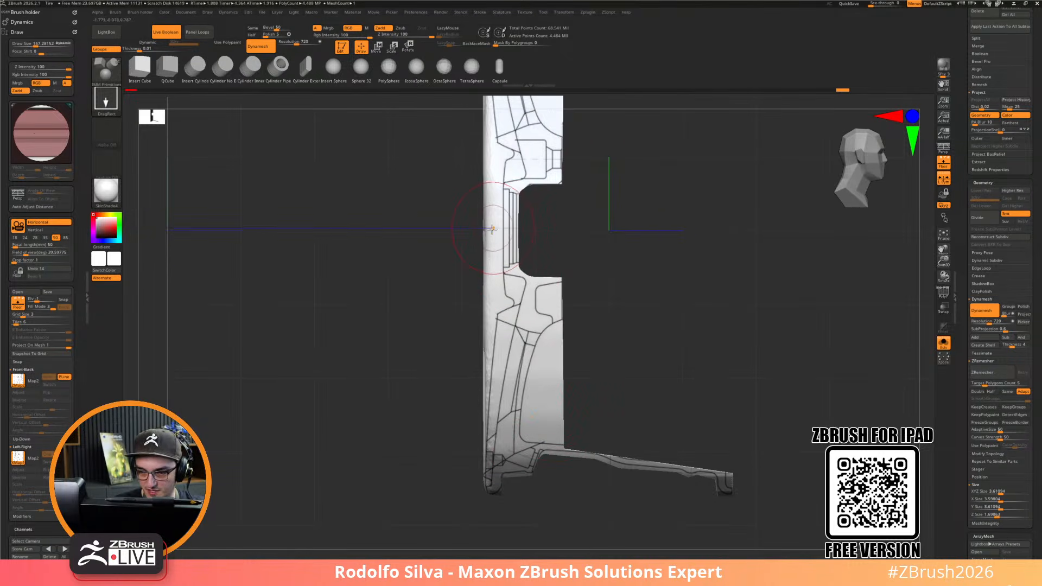
Trim along the back edge of the wheel's upper section with a knife cut in side view and remesh
left_click_drag(601, 365, 629, 508, "alt")
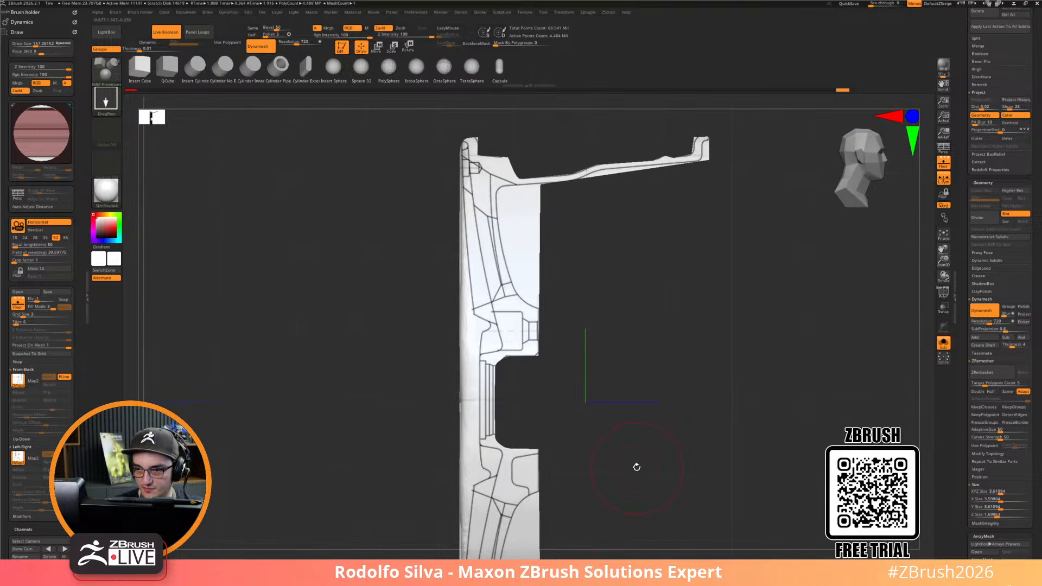
mouse_move(611, 373)
left_mouse_down("alt")
mouse_move(597, 153)
mouse_move(595, 400)
left_mouse_up("alt")
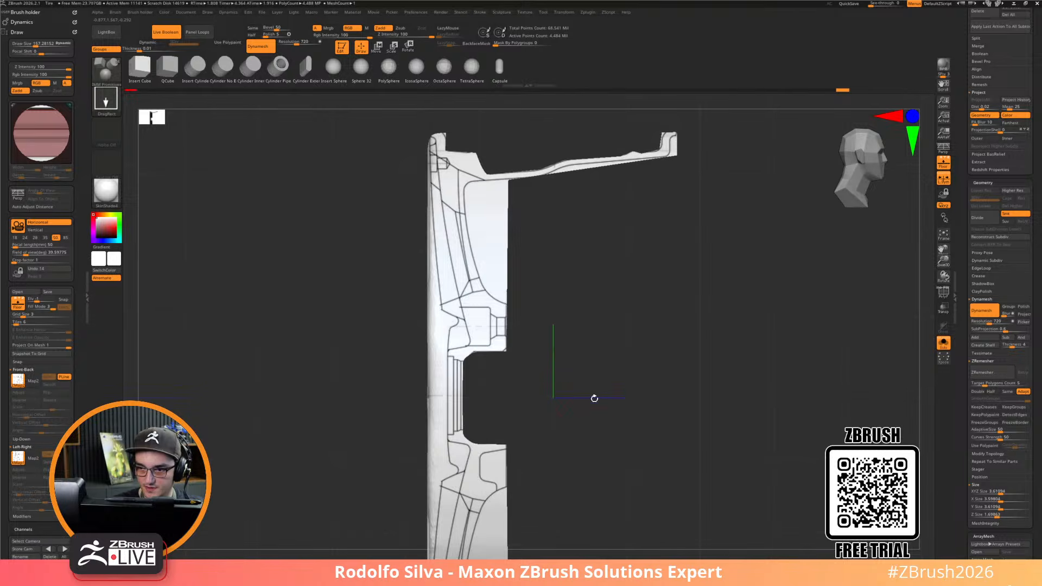
key("ctrl+shift")
mouse_move(533, 179)
left_mouse_down("ctrl+shift")
mouse_move(466, 182)
mouse_move(463, 206)
mouse_move(477, 275)
mouse_move(493, 299)
mouse_move(520, 307)
left_mouse_up("ctrl+shift")
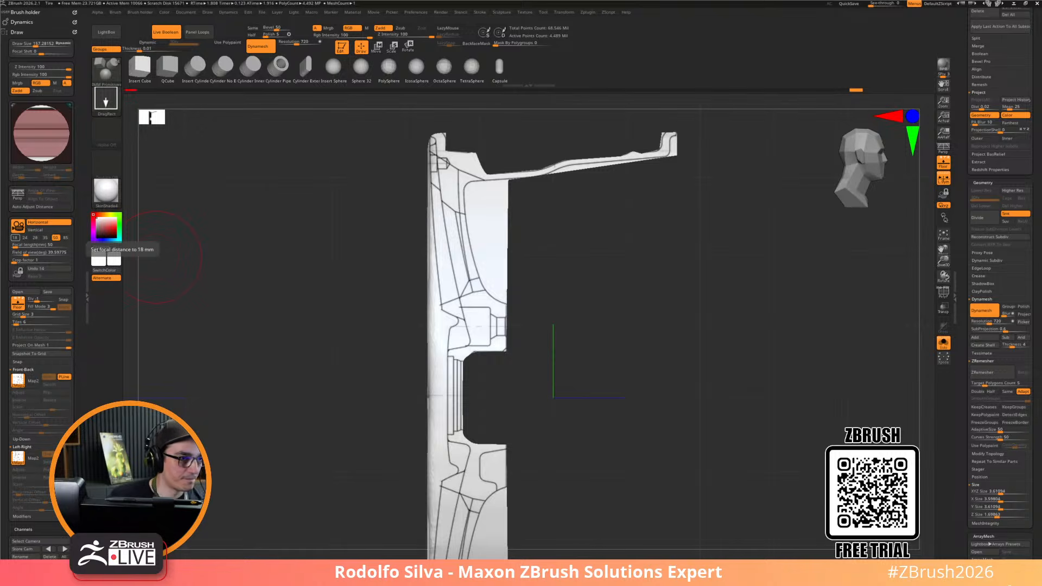
mouse_move(607, 393)
left_mouse_down()
mouse_move(627, 396)
mouse_move(631, 386)
left_mouse_up()
key("ctrl")
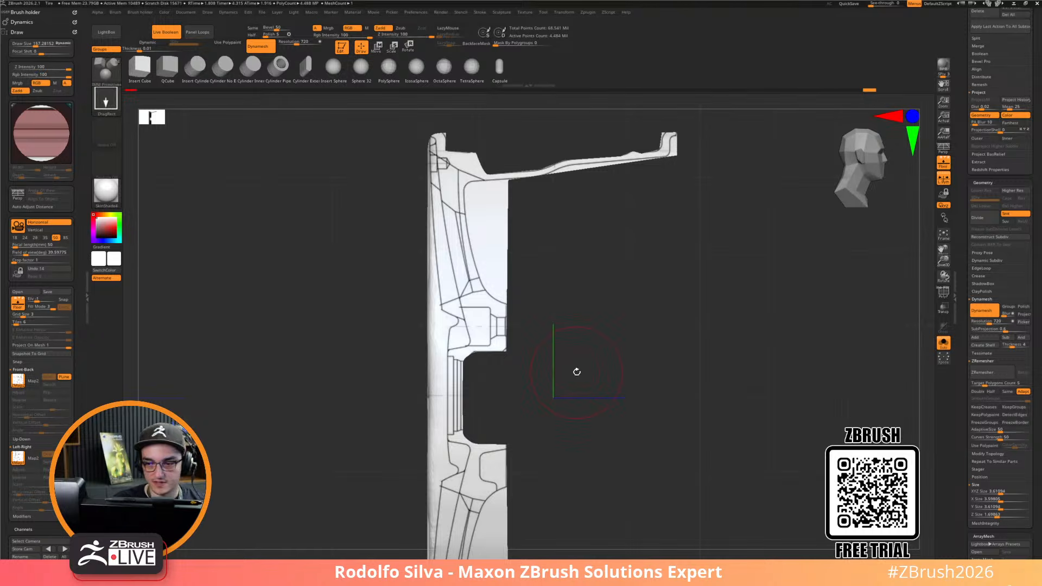
Try a knife cut along the wheel's lower front section in side view, and undo it
left_click_drag(566, 266, 661, 210, "alt")
left_click_drag(624, 362, 647, 259, "alt")
mouse_move(499, 467)
left_mouse_down("ctrl+shift")
mouse_move(519, 285)
mouse_move(537, 275)
left_mouse_up("ctrl+shift")
left_click_drag(537, 277, 529, 120)
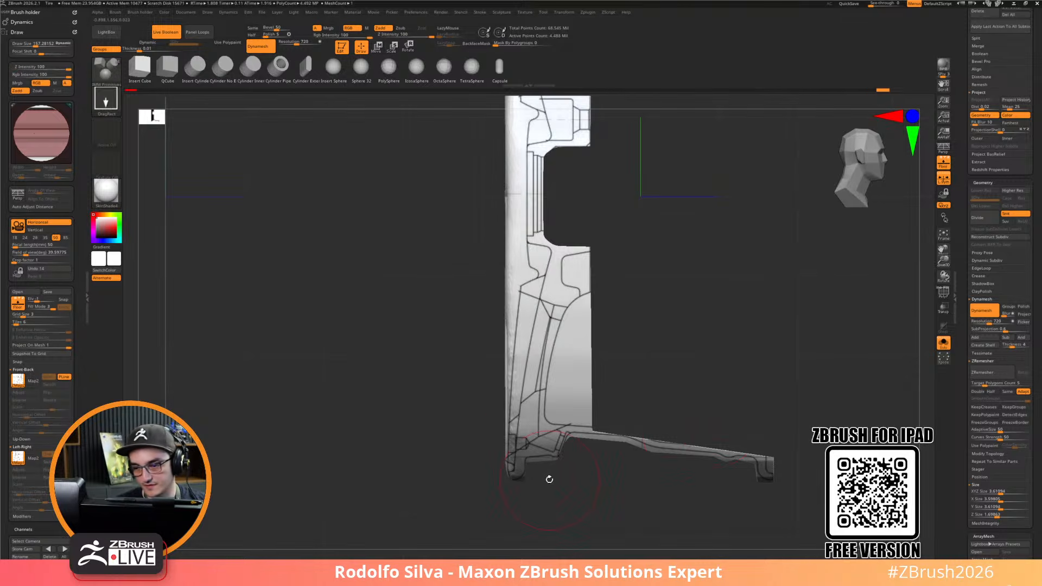
key("ctrl+z")
Cut the wheel's lower front face with KnifeCurve along the blueprint's sloped spoke profile, up around the hub notch to the wheel's center
mouse_move(506, 485)
left_mouse_down("ctrl+shift")
mouse_move(521, 283)
mouse_move(542, 272)
mouse_move(526, 194)
mouse_move(381, 201)
left_mouse_up("ctrl+shift")
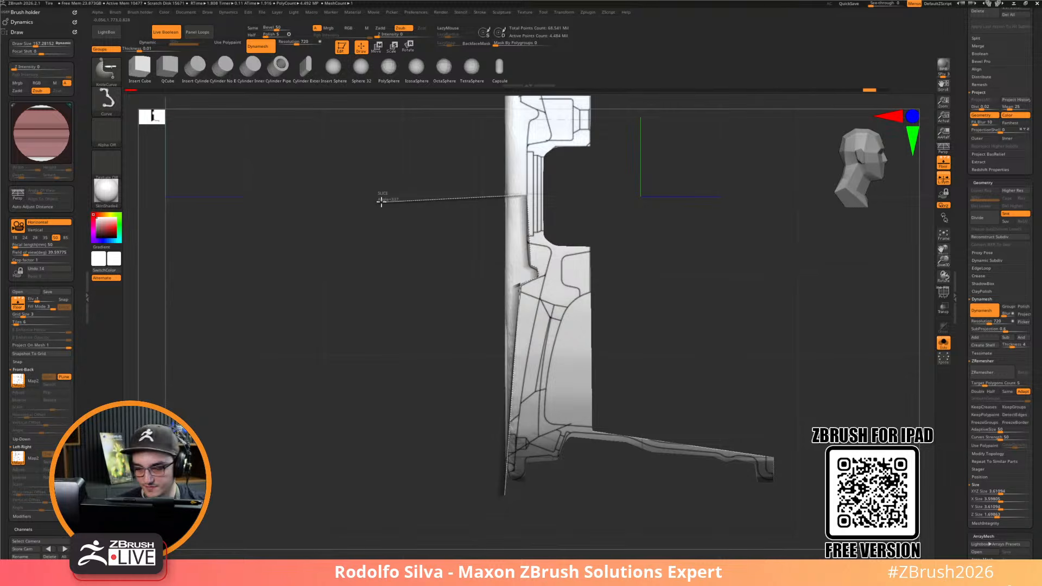
Try to mirror the wheel with Mirror And Weld, accepting the floor grid elevation warning
mouse_move(524, 542)
left_mouse_down()
mouse_move(714, 363)
mouse_move(701, 342)
mouse_move(667, 368)
left_mouse_up()
key("w")
key("ctrl+space")
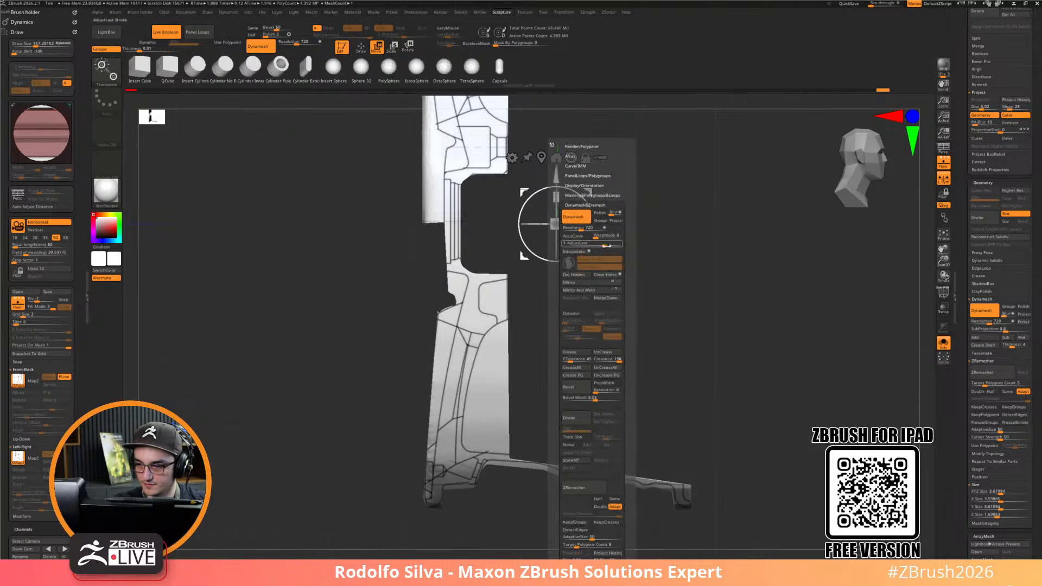
left_click(589, 289)
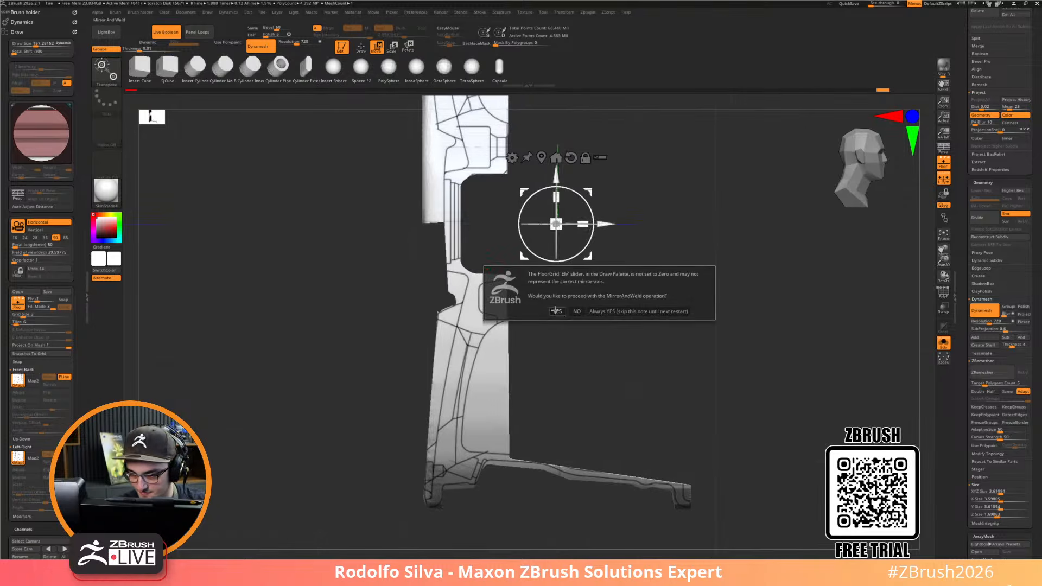
left_click(602, 311)
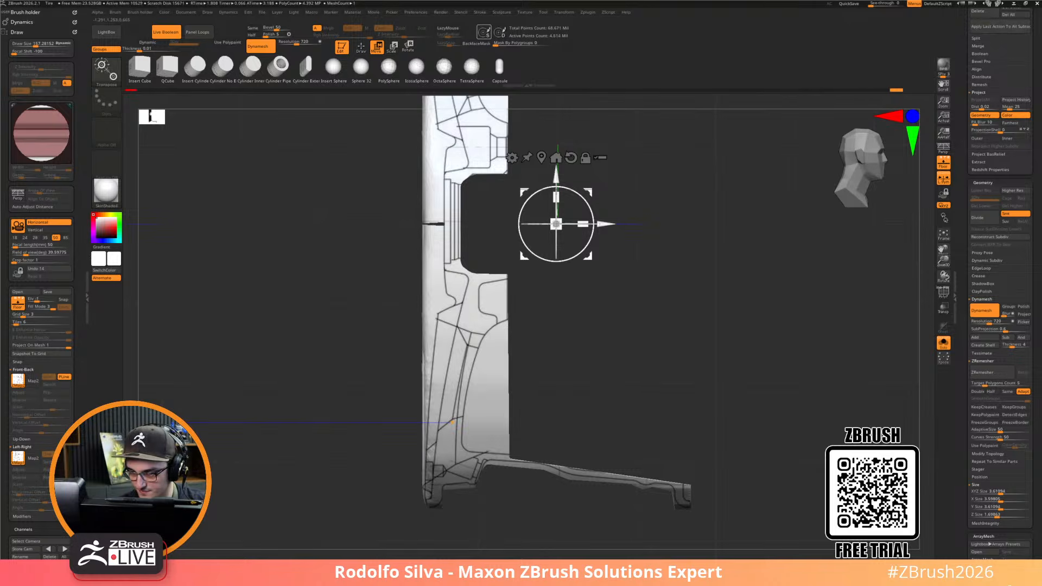
Mirror the lower half's front cut onto the upper half with Mirror And Weld and inspect the wheel with its polyframe displayed
key("space")
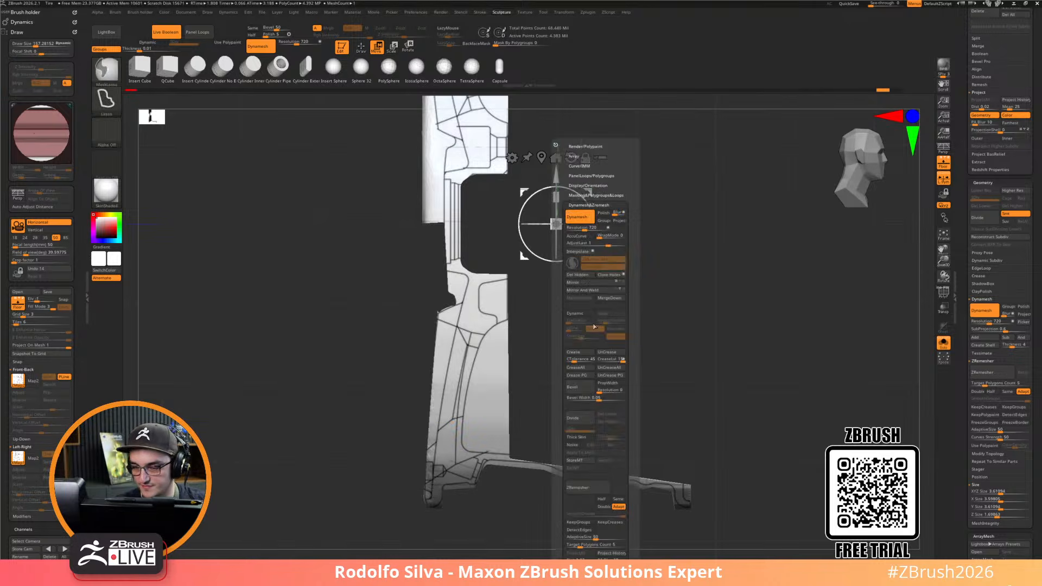
left_click(604, 289)
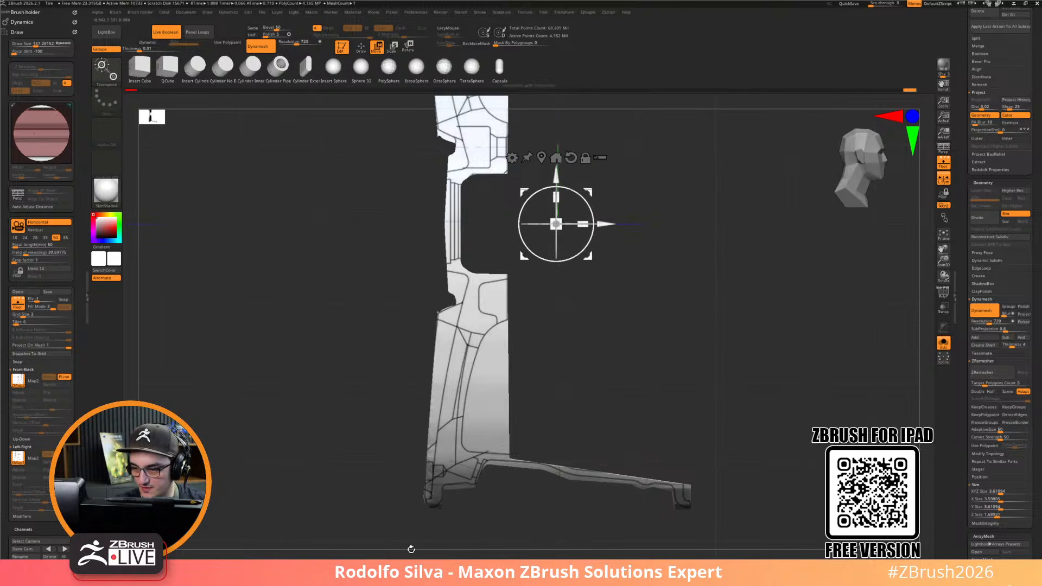
key("space")
left_click_drag(535, 403, 656, 425)
key("shift+f")
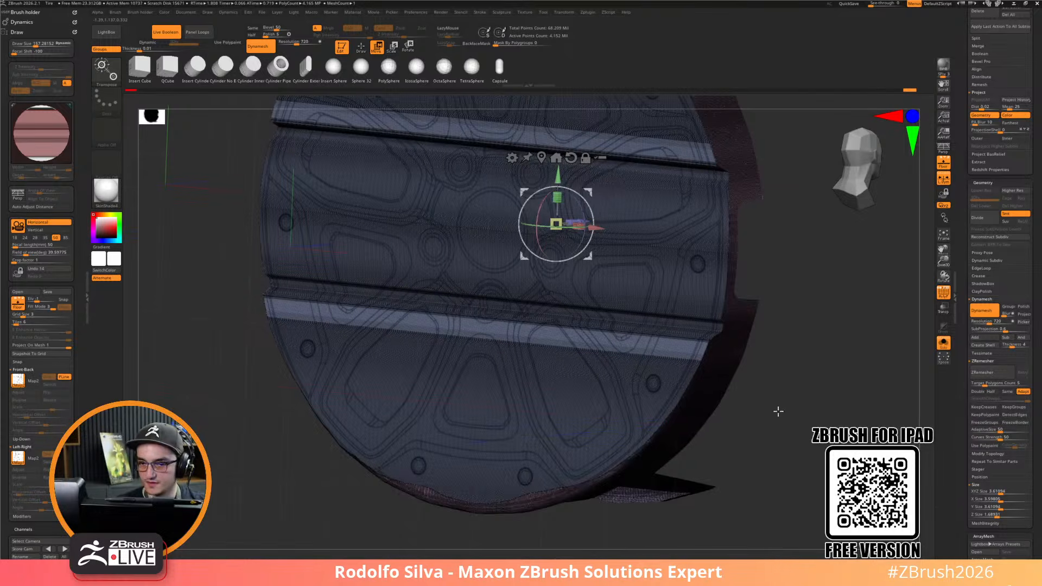
left_click_drag(780, 414, 714, 480, "alt")
left_click_drag(781, 471, 700, 461)
key("shift+f")
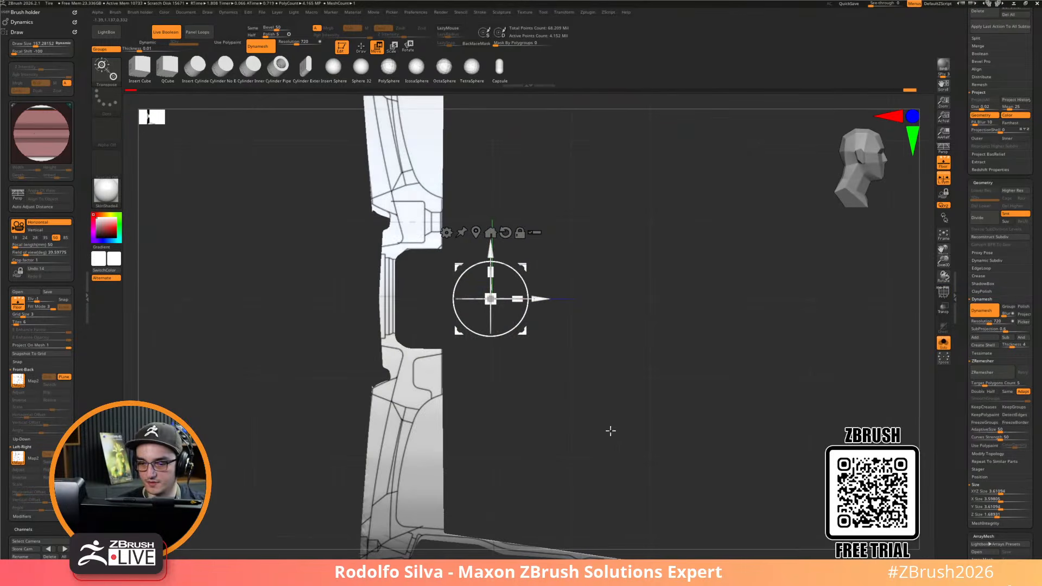
Leave the transform gizmo for Draw mode and clear the reference images from the front-back and left-right grid planes
left_click_drag(562, 418, 567, 526)
left_click_drag(648, 475, 702, 395, "alt")
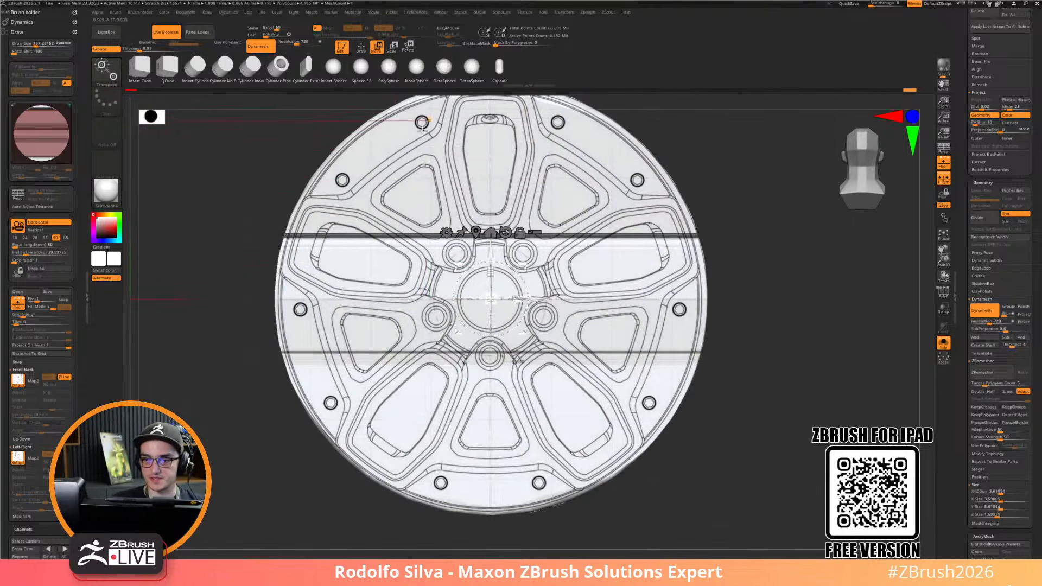
key("q")
left_click_drag(758, 366, 774, 407)
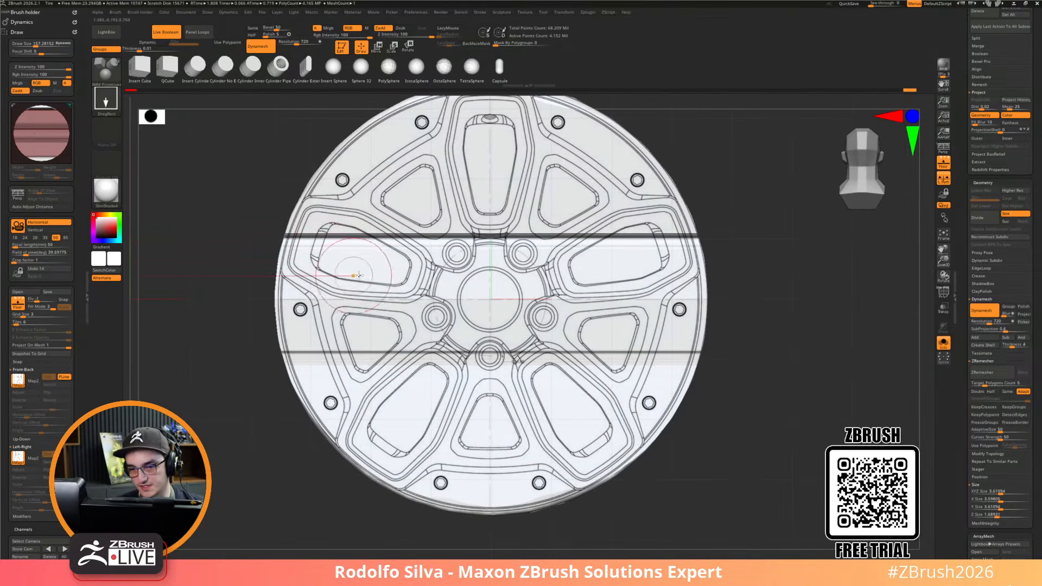
left_click_drag(738, 477, 695, 439)
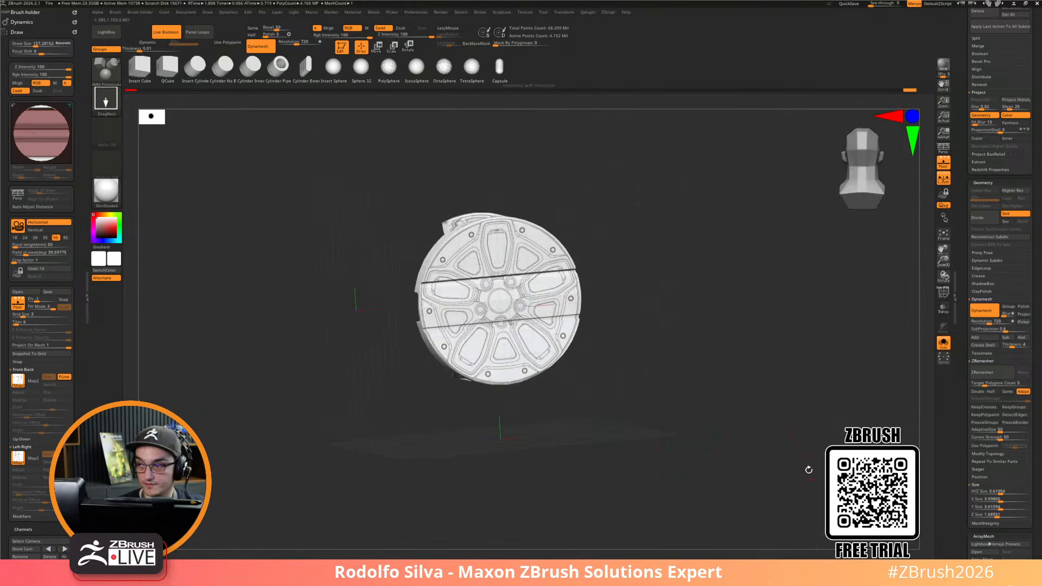
left_click(17, 381)
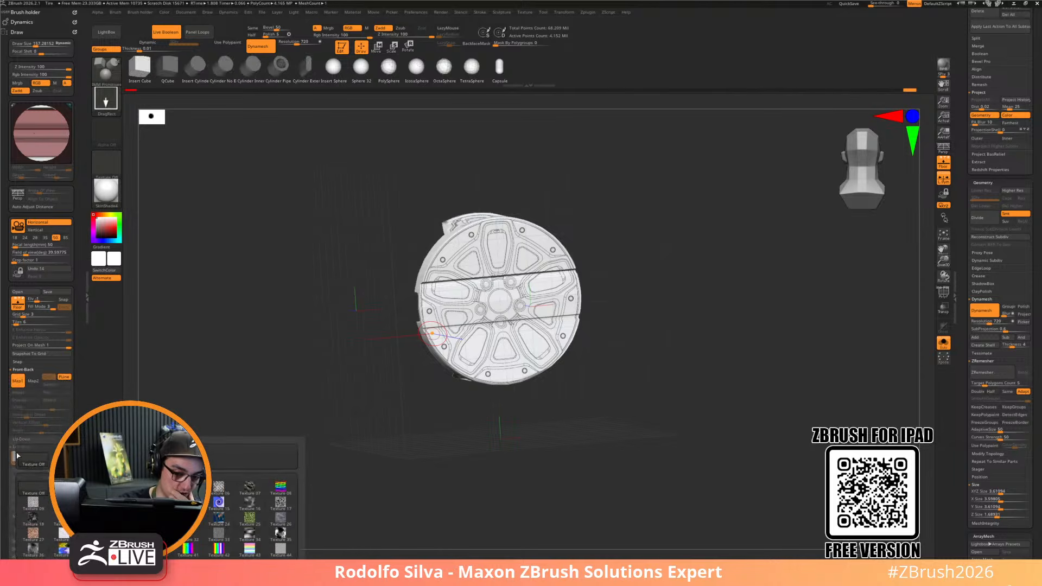
left_click(38, 461)
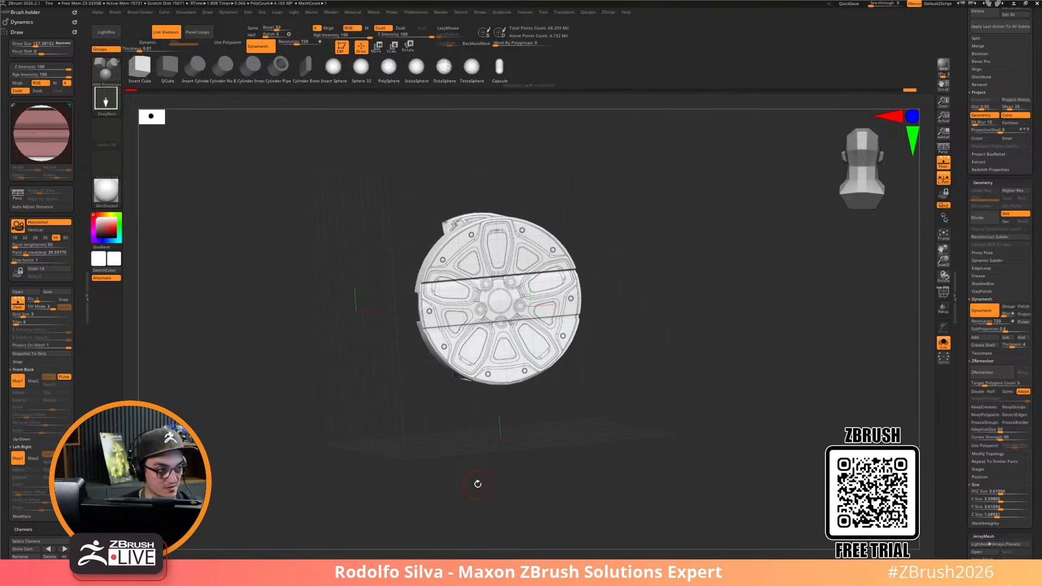
Examine the grooved disc mesh from the front, side and at an angle, and bring the subtool list into view
left_click_drag(637, 323, 724, 426, "alt")
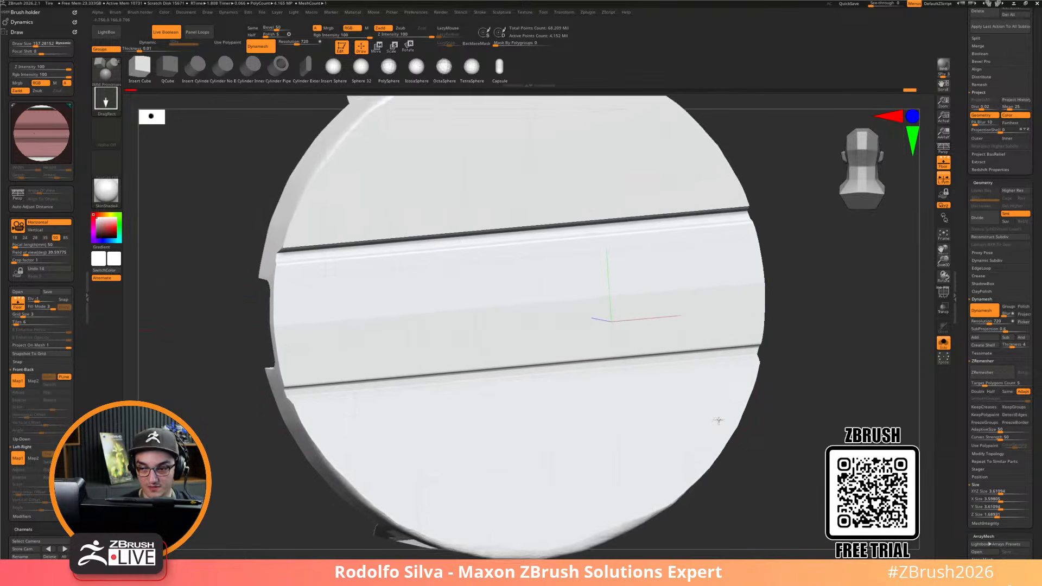
left_click_drag(807, 446, 718, 402, "alt")
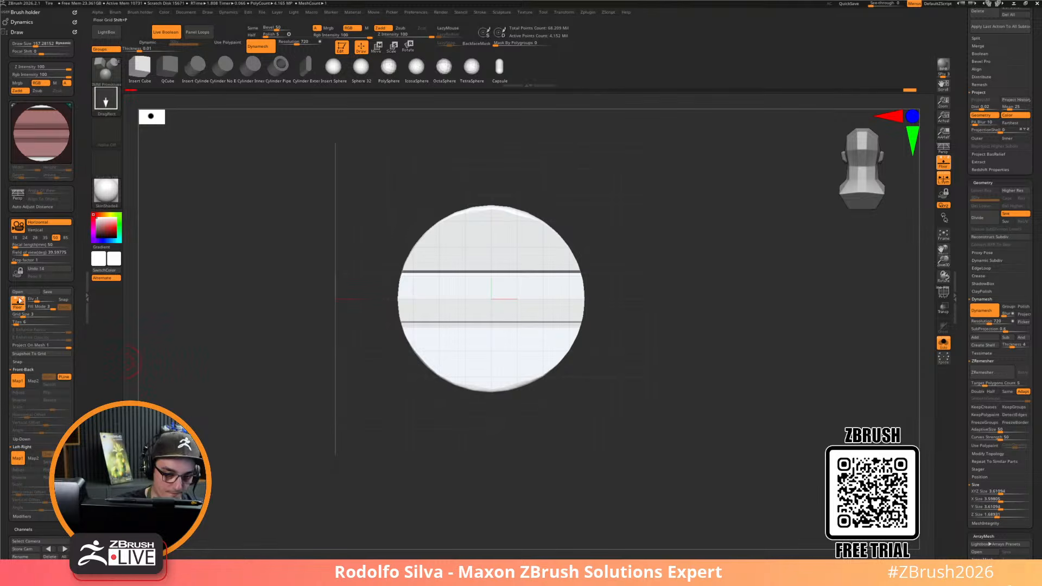
left_click_drag(711, 471, 696, 472)
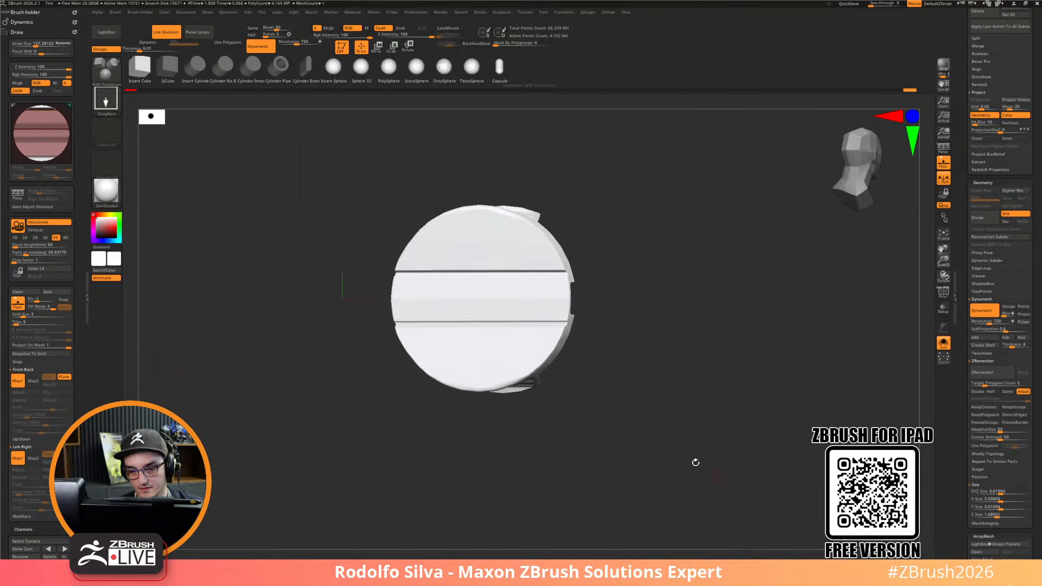
left_click_drag(603, 475, 593, 510)
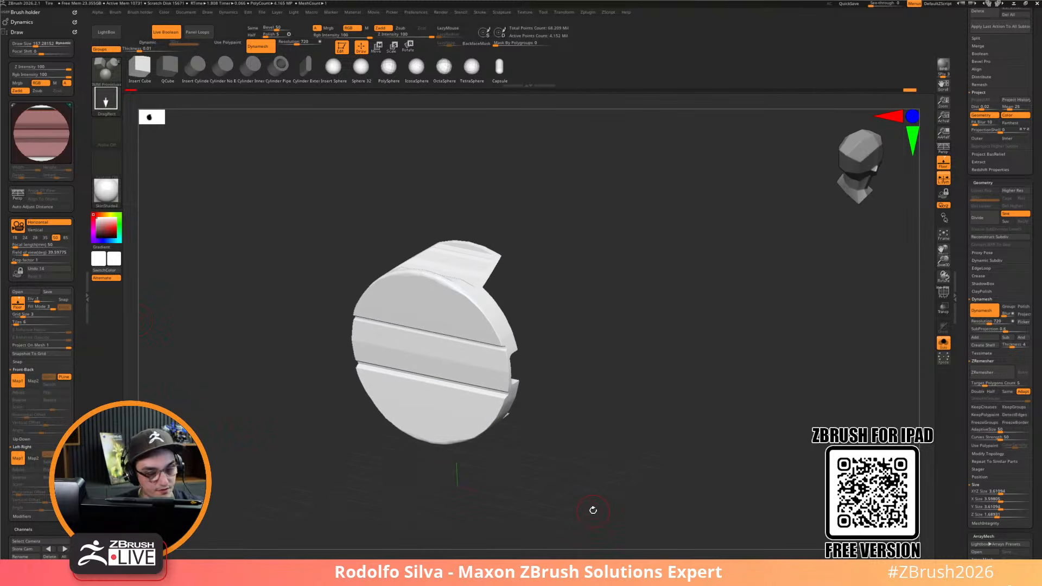
left_click_drag(966, 247, 963, 380)
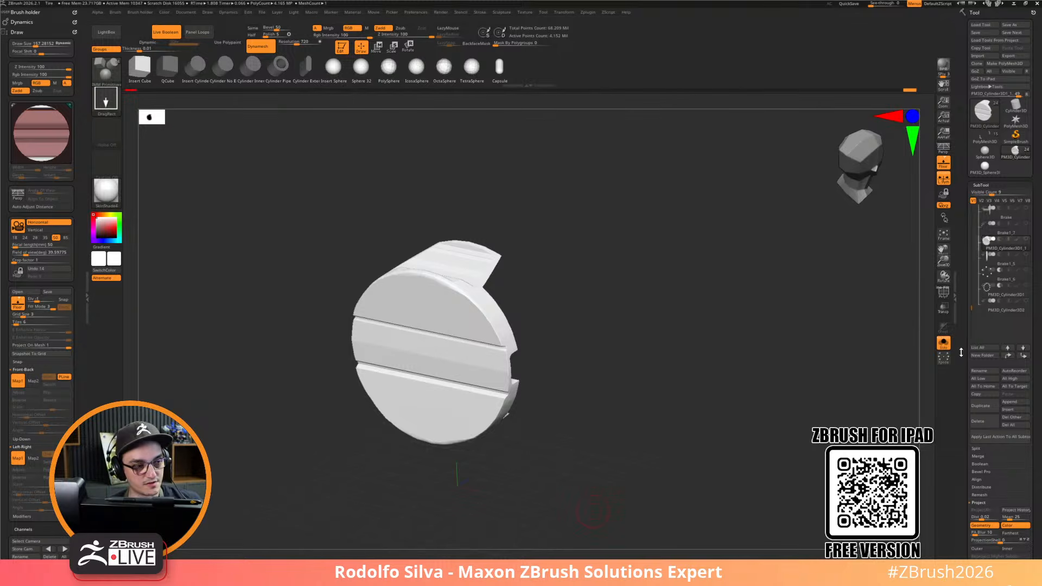
left_click_drag(869, 361, 660, 376, "alt")
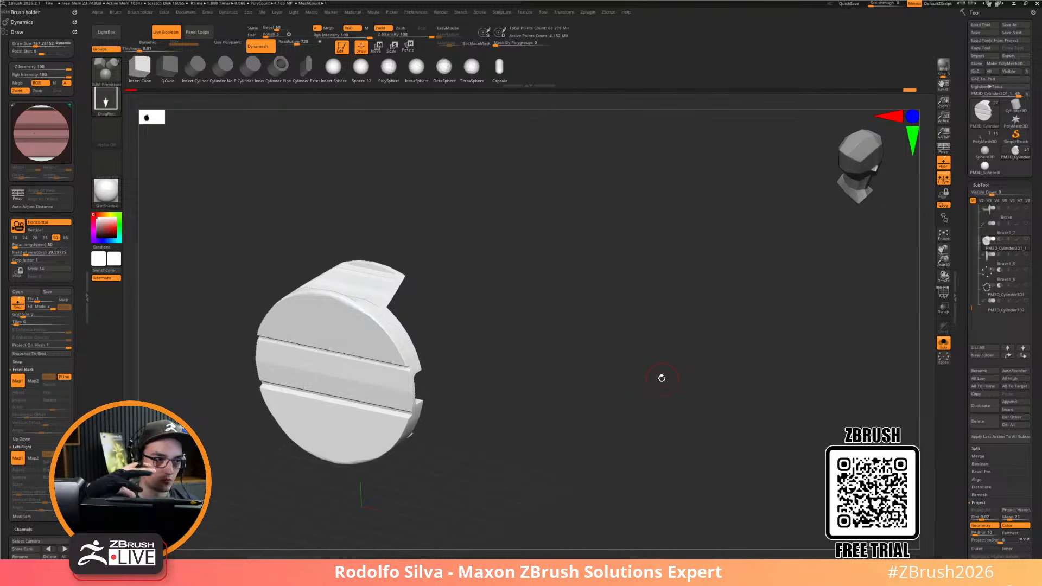
left_click_drag(661, 380, 609, 431)
left_click_drag(442, 368, 502, 368)
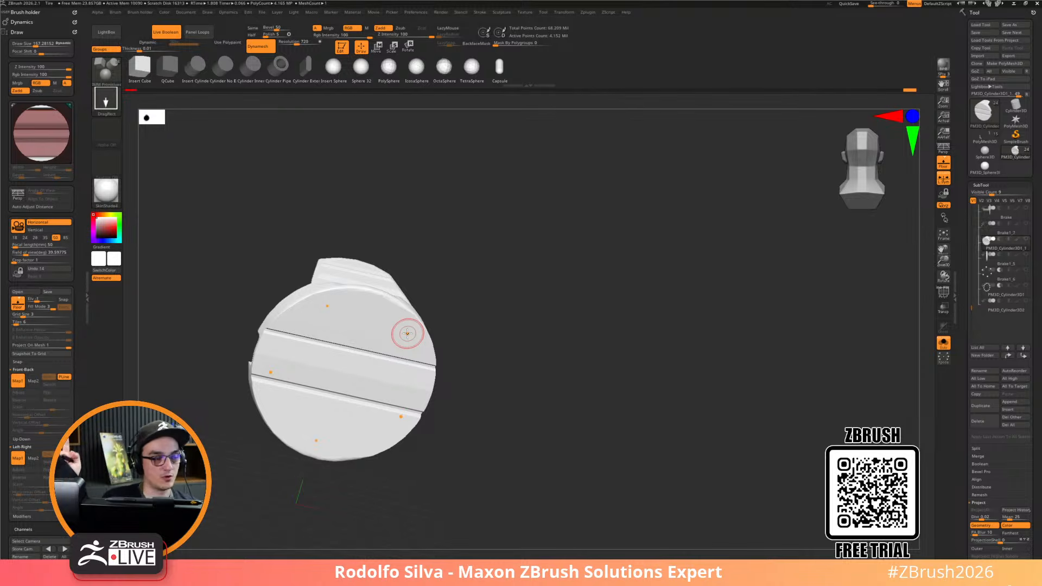
Select the Brake1_6 bolt subtool, turn off Solo mode and switch to visibility set V2 to display the brake assembly
left_click(990, 280)
left_click(991, 278)
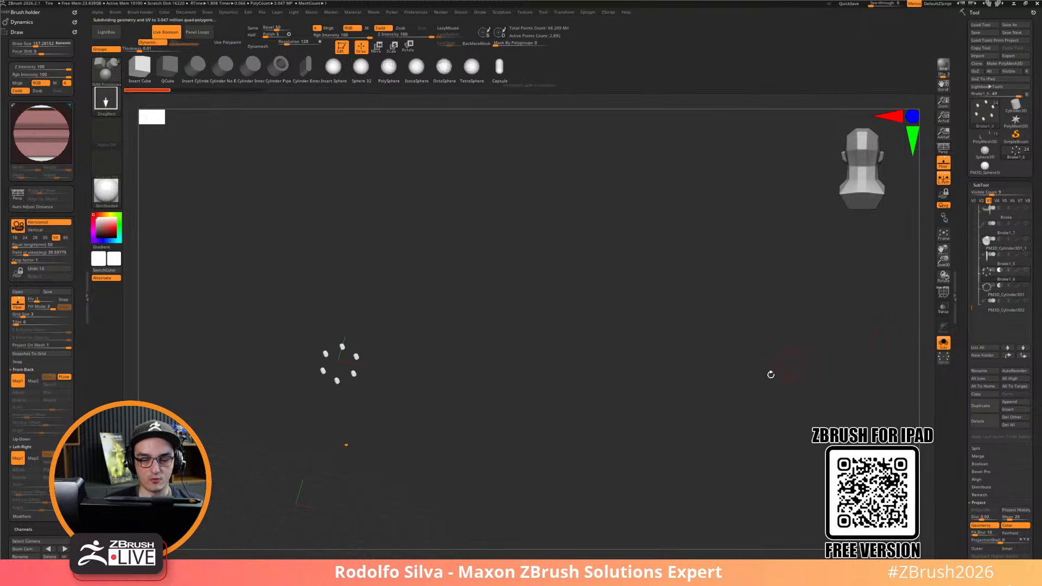
key("alt+s")
left_click_drag(682, 423, 698, 448, "alt")
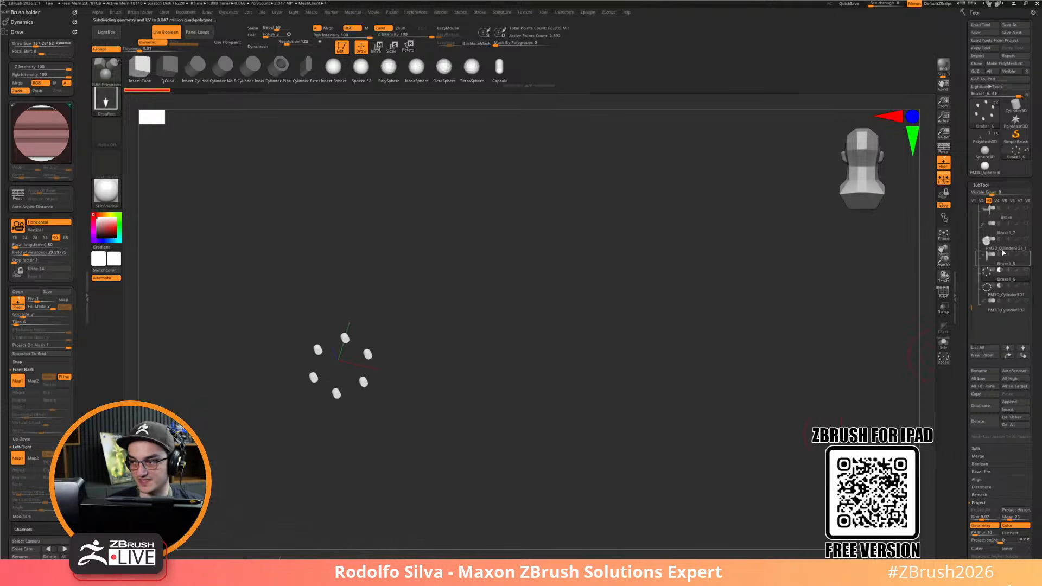
left_click(981, 201)
left_click_drag(776, 443, 714, 482, "alt")
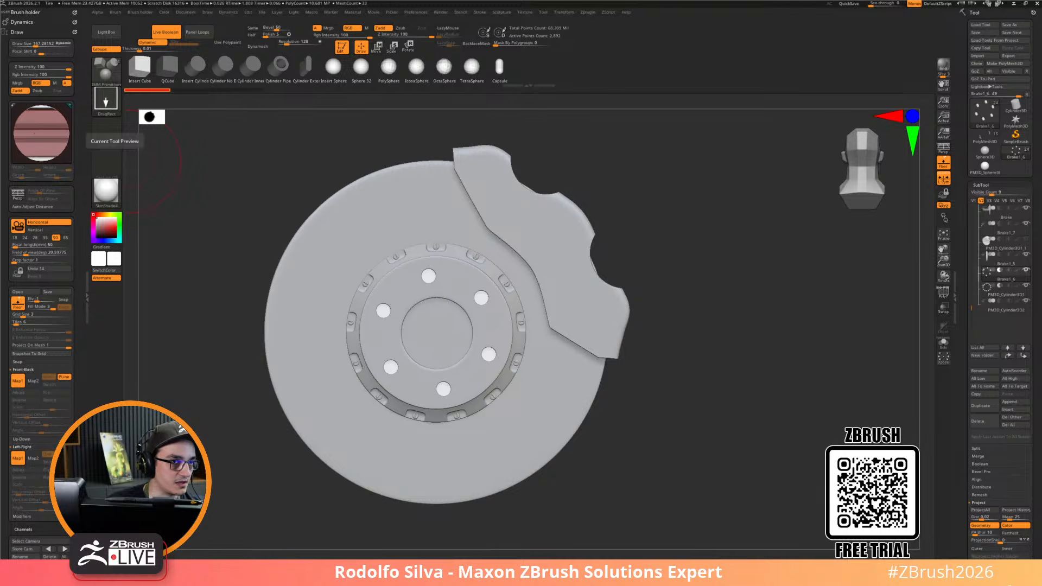
Switch to the YouTube playlist Hard Surface ZBrush Tutorial Series and open the Kawasaki Ninja H2R episode 32
left_click_drag(0, 279, 522, 248)
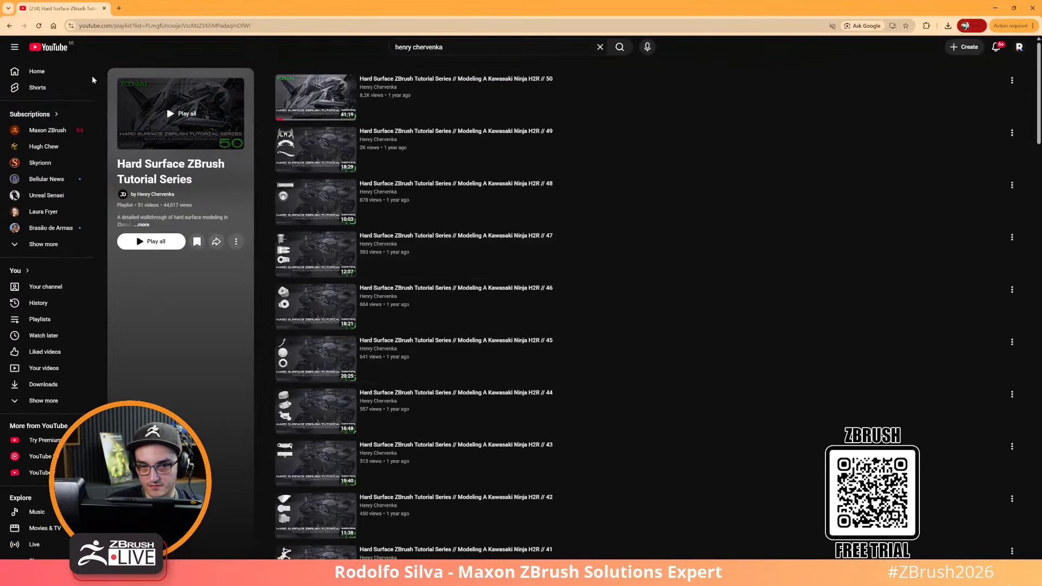
left_click(15, 47)
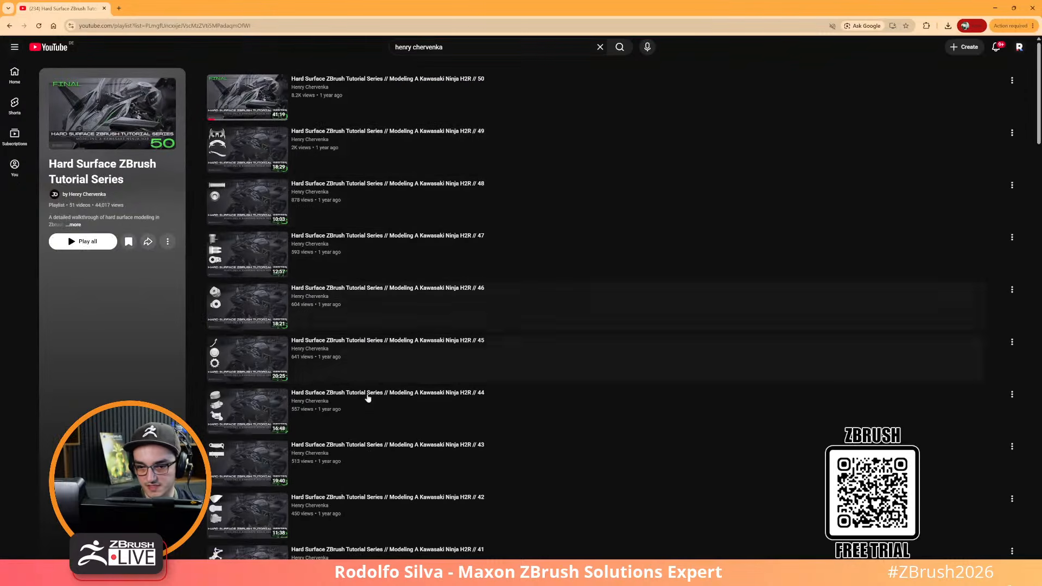
scroll(394, 371, "down", 9)
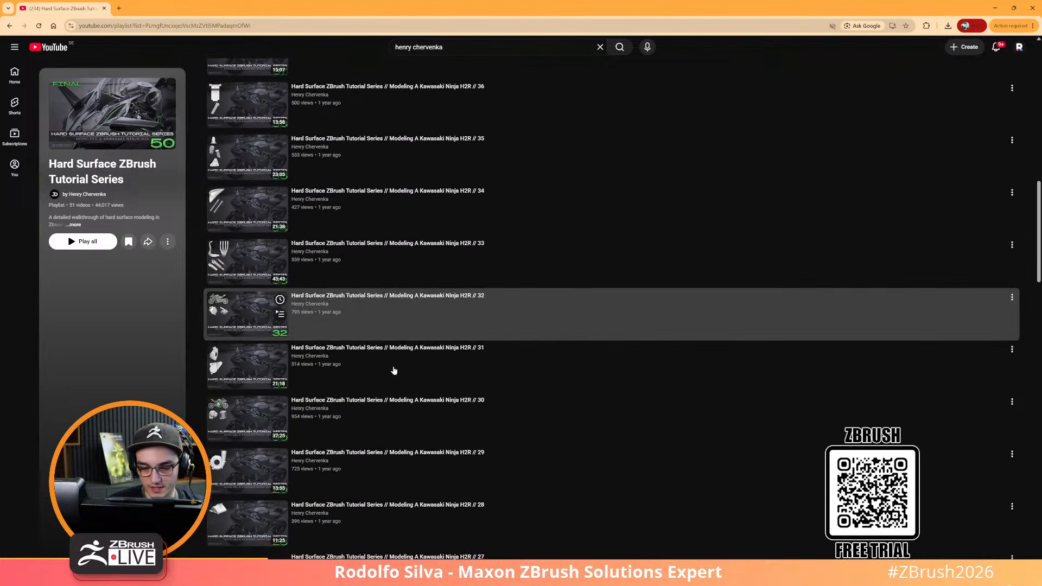
left_click(334, 296)
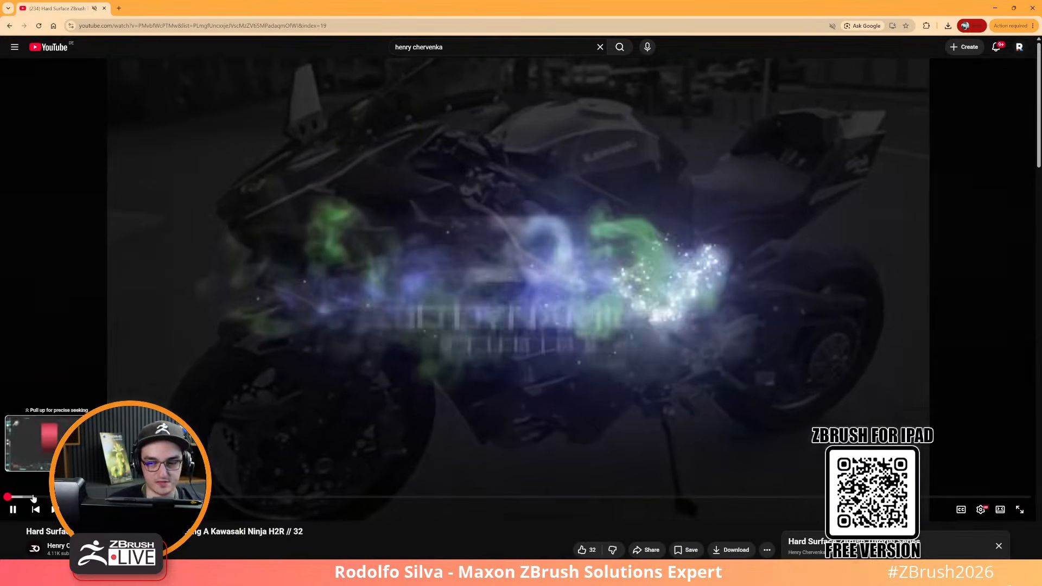
Skip forward through episode 32 to examine how the round engine cover and its mounting tabs are modelled
left_click(33, 497)
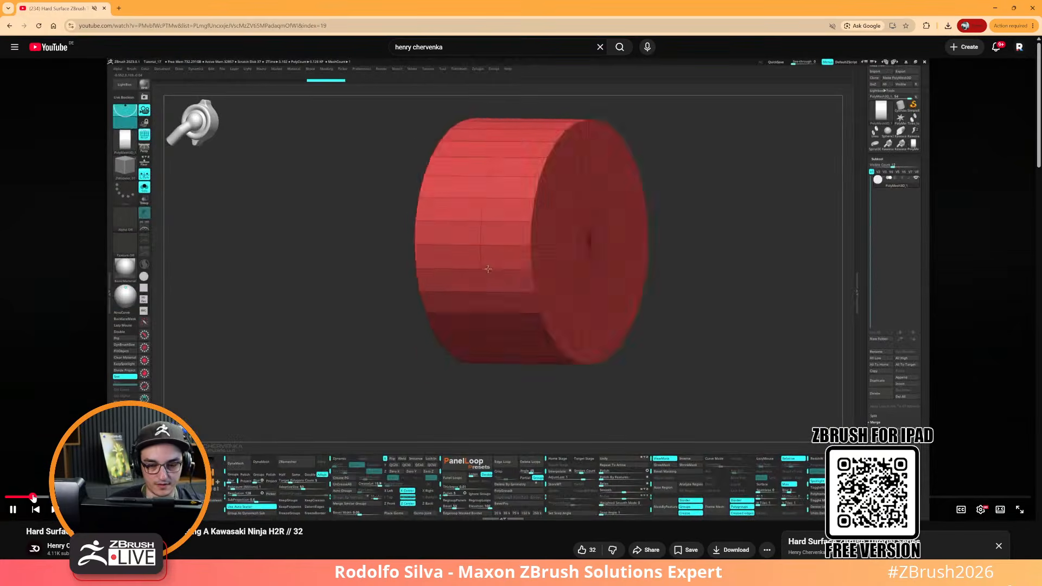
left_click_drag(34, 497, 261, 496)
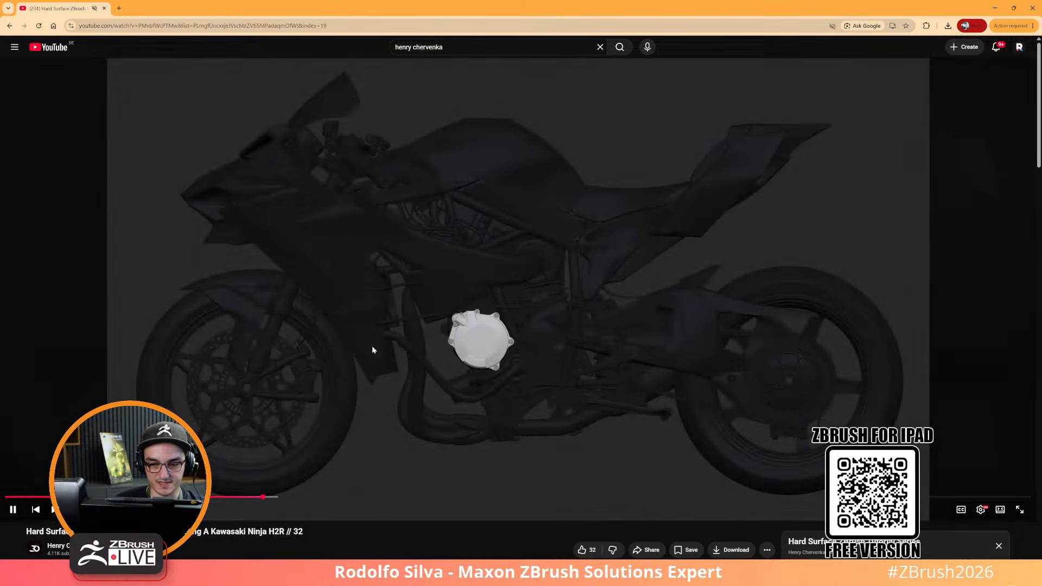
key("Right")
key("Right")
key("Right")
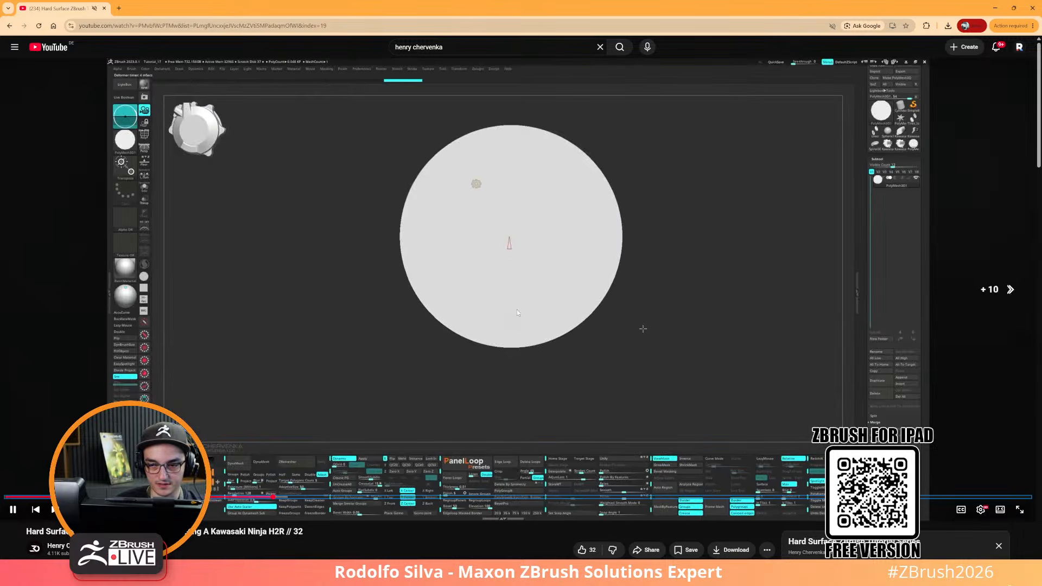
key("Right")
key("Right")
key("Right")
key("Right")
key("Right")
key("Right")
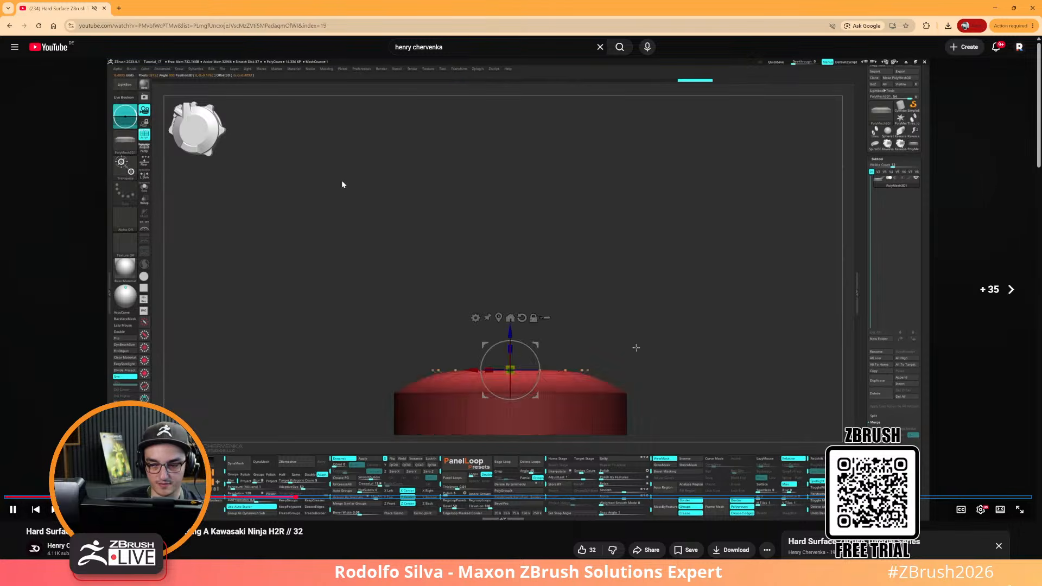
key("Right")
key("Right")
key("Right")
key("Right")
key("Right")
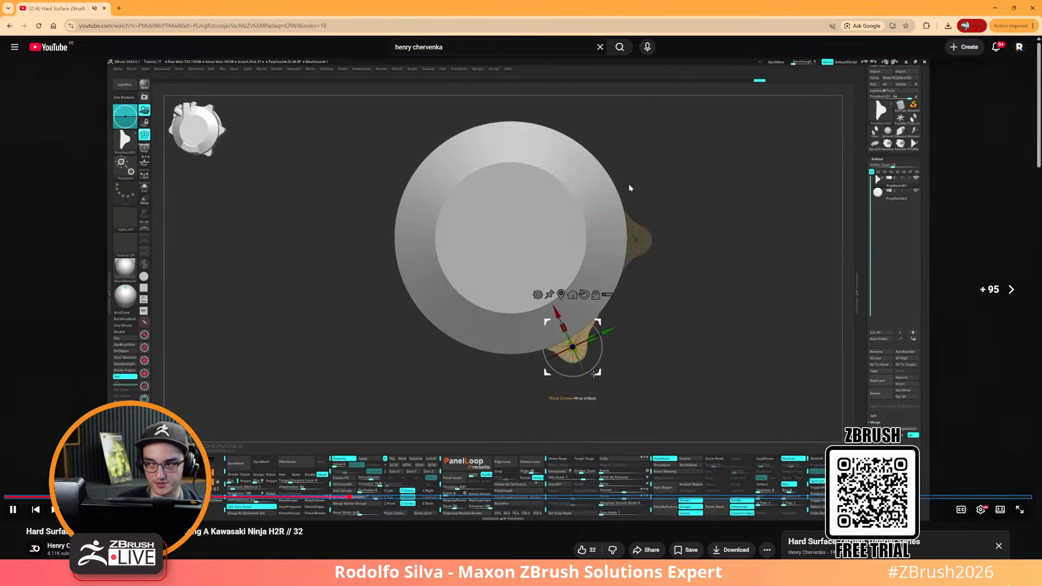
key("Right")
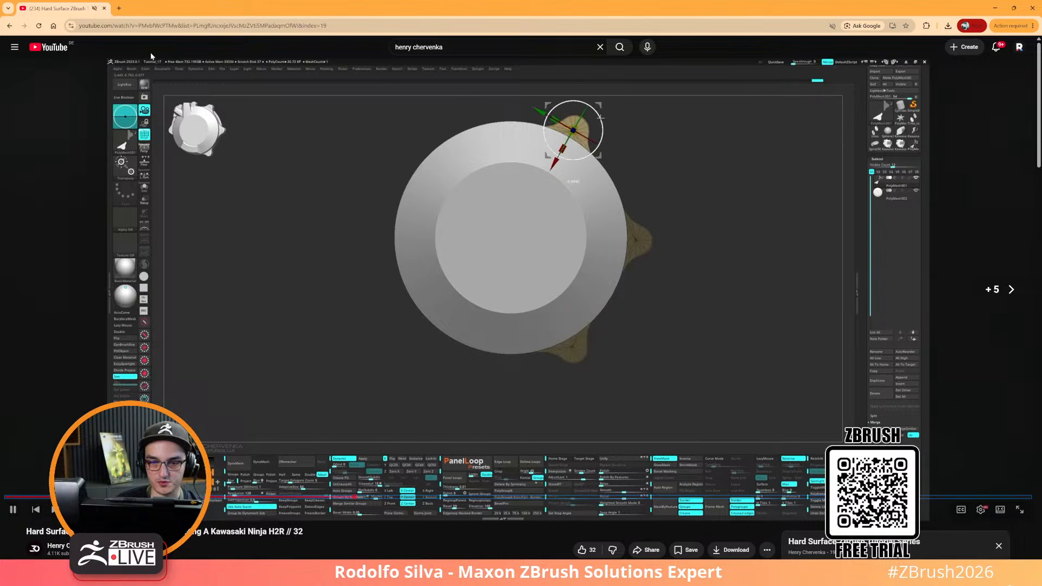
Return to the playlist, look through the earlier Kawasaki Ninja H2R episodes and open episode 06
left_click(10, 26)
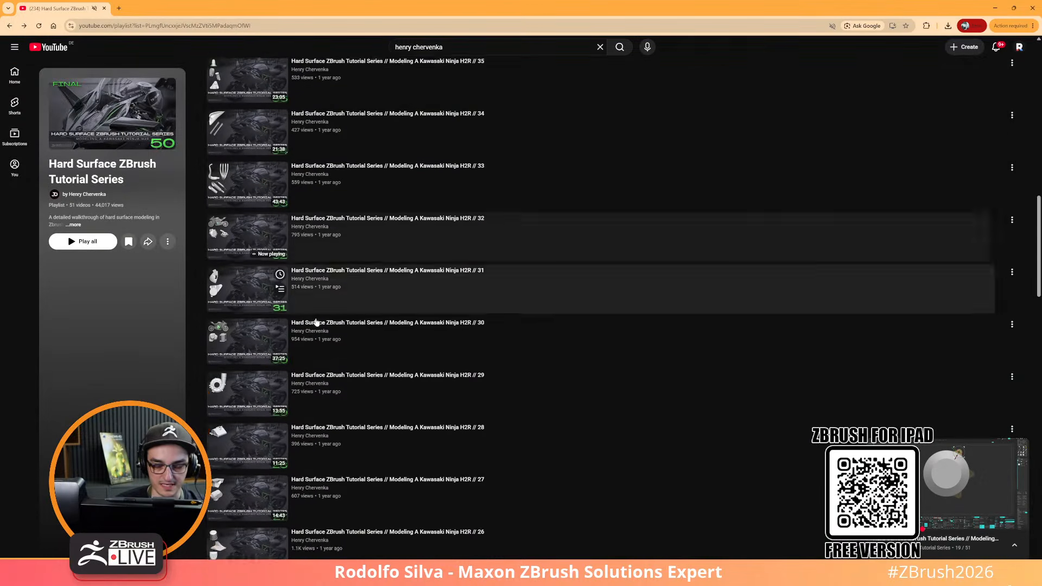
scroll(293, 288, "down", 3)
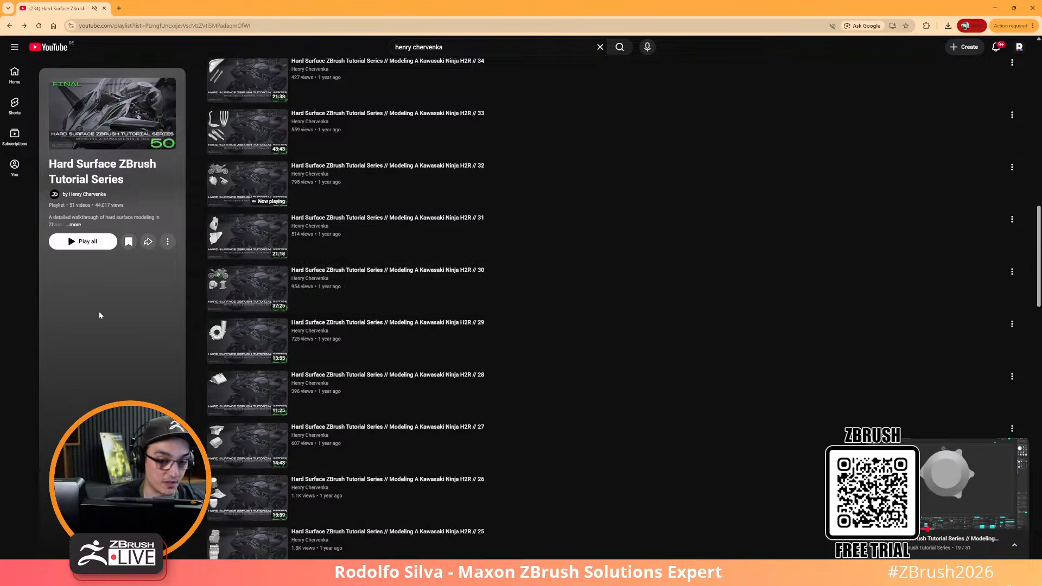
scroll(233, 304, "down", 1)
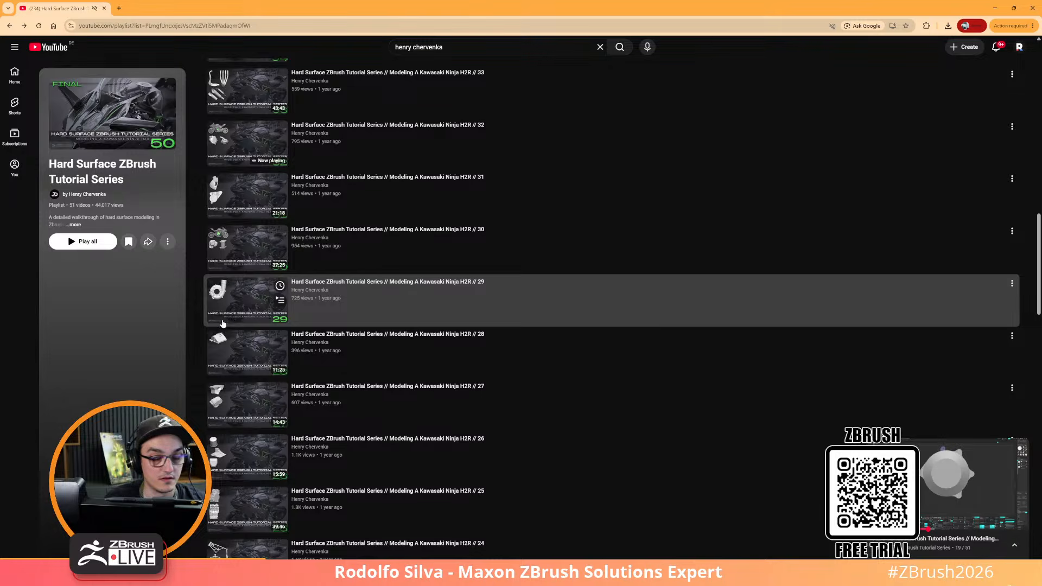
scroll(225, 315, "up", 3)
scroll(231, 304, "down", 8)
scroll(233, 301, "down", 15)
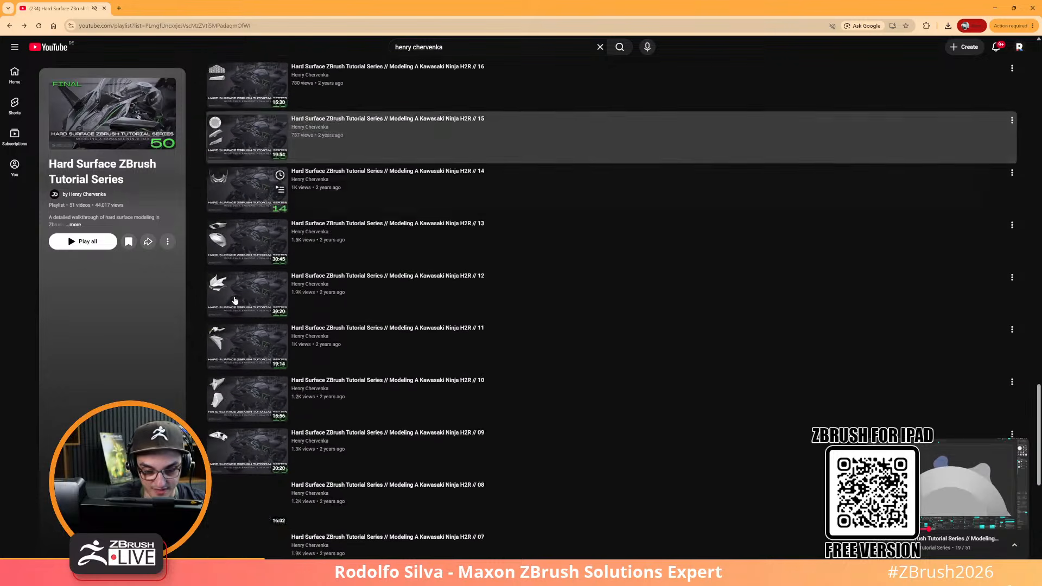
scroll(235, 301, "down", 6)
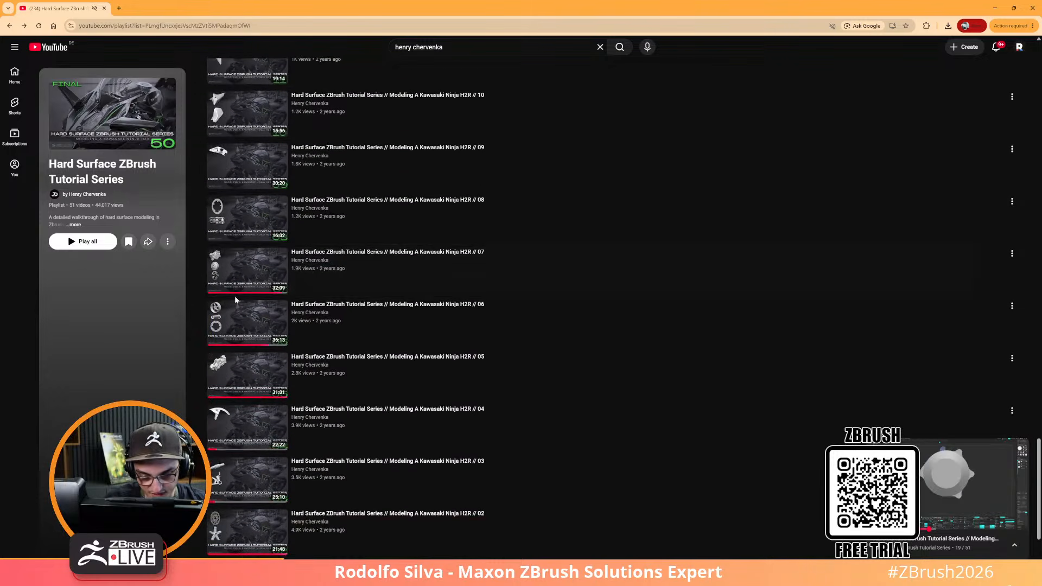
left_click(239, 313)
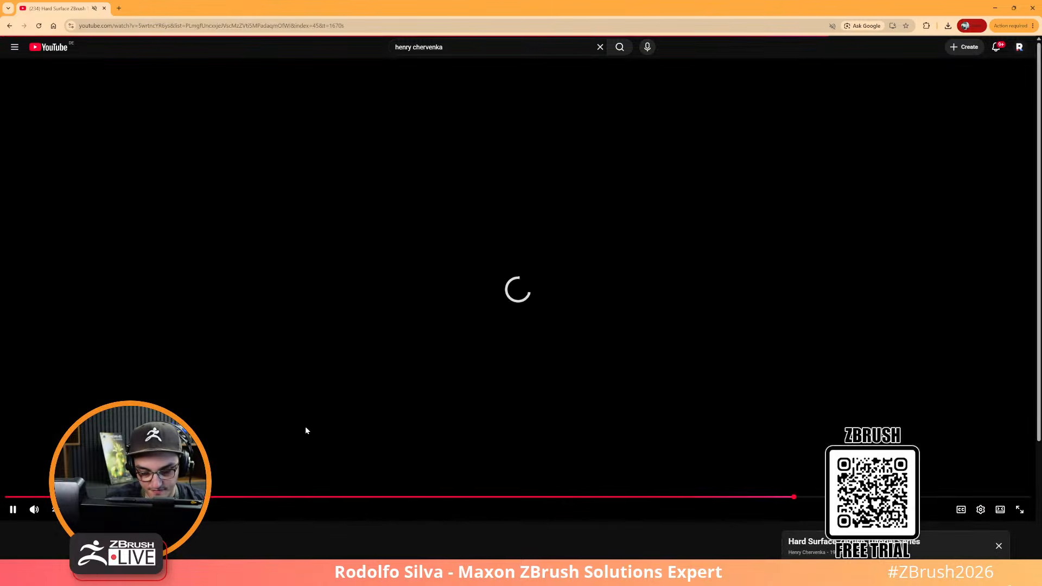
Seek through episode 06 to the part near its end that models a cylinder with a central hole
left_click_drag(794, 497, 790, 498)
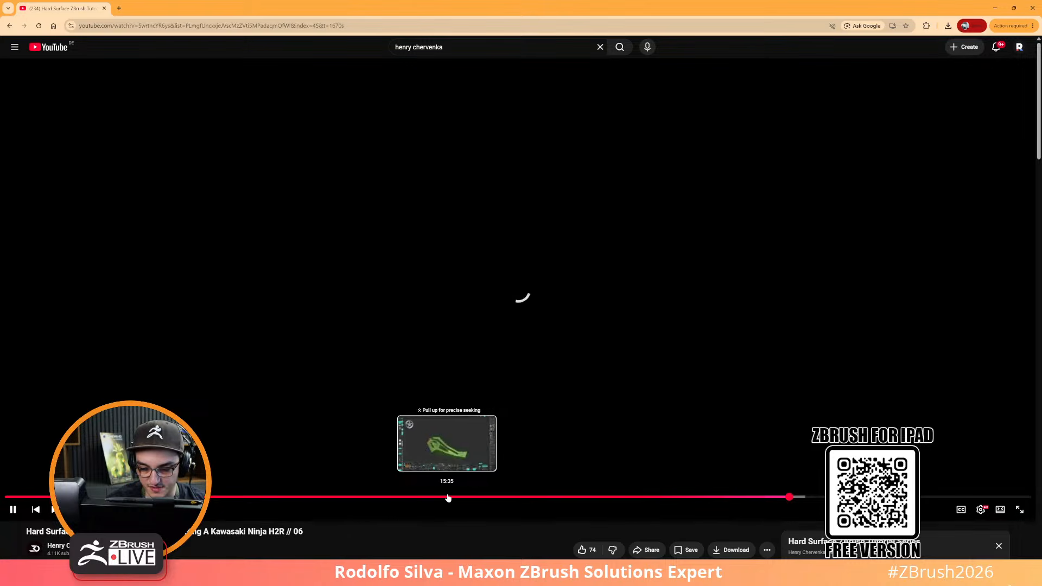
left_click(429, 498)
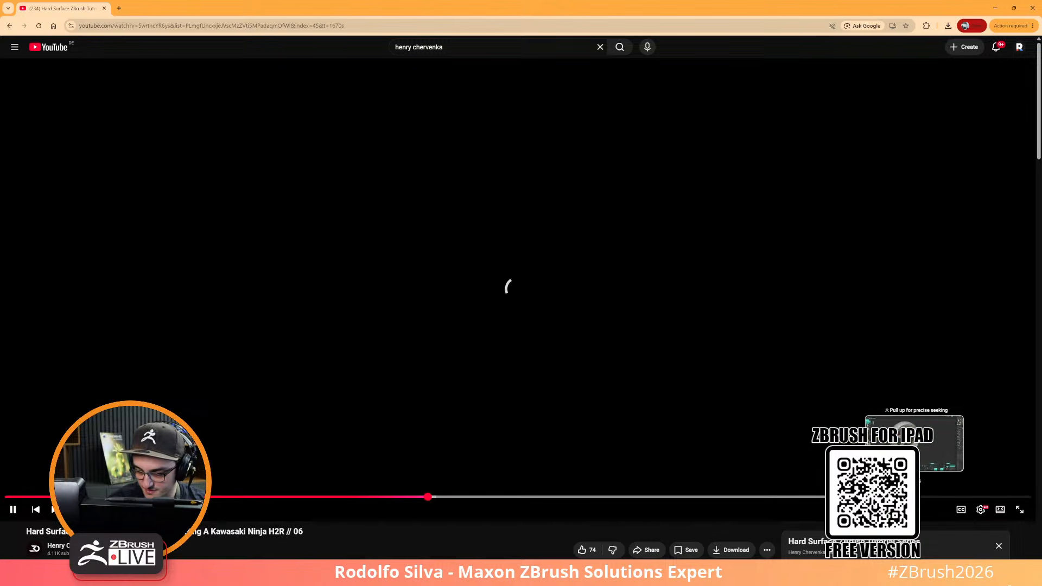
left_click(917, 498)
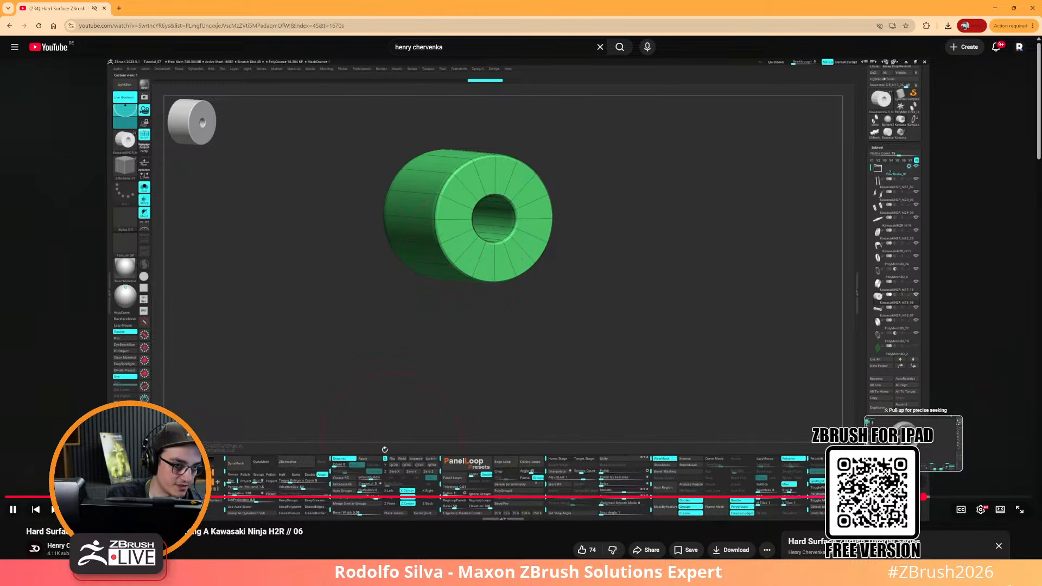
key("Right")
key("Right")
key("Right")
key("Right")
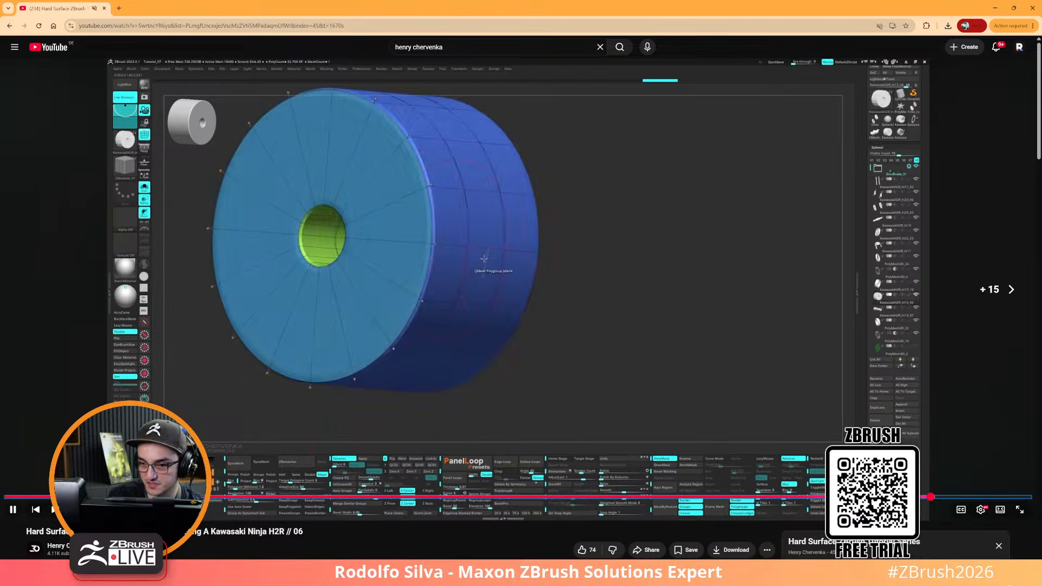
Skip forward through episode 06 to examine how the round brake disc with five inner tabs is modelled
key("Right")
key("Right")
key("Right")
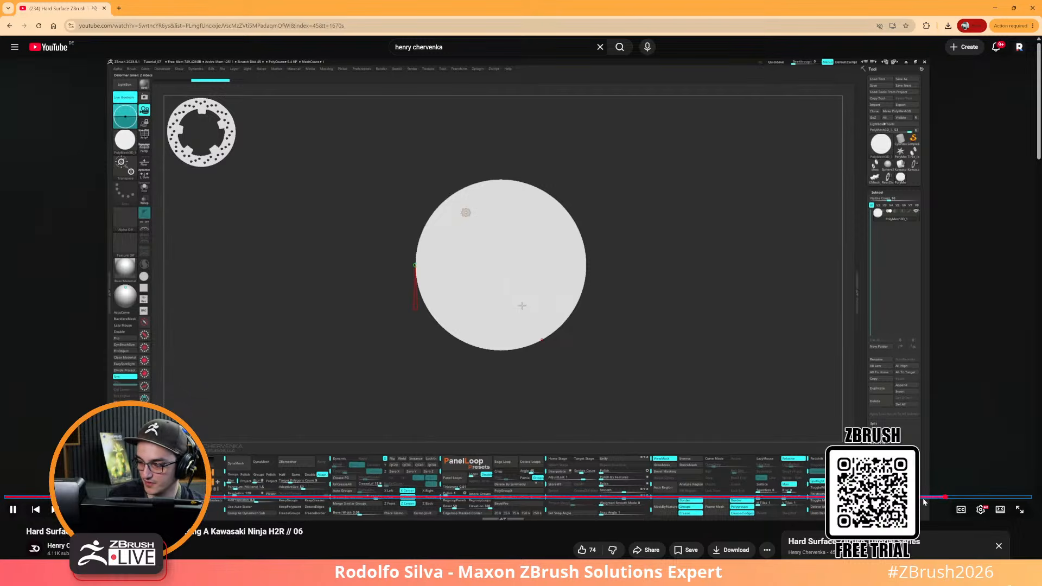
left_click(940, 498)
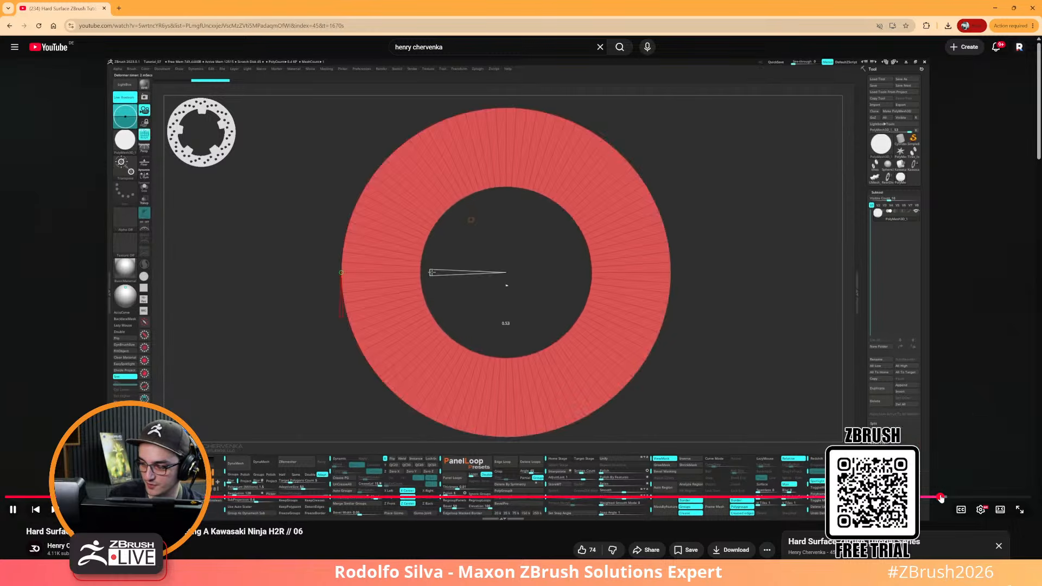
key("Right")
key("Right")
key("Right")
key("Right")
key("Right")
key("Left")
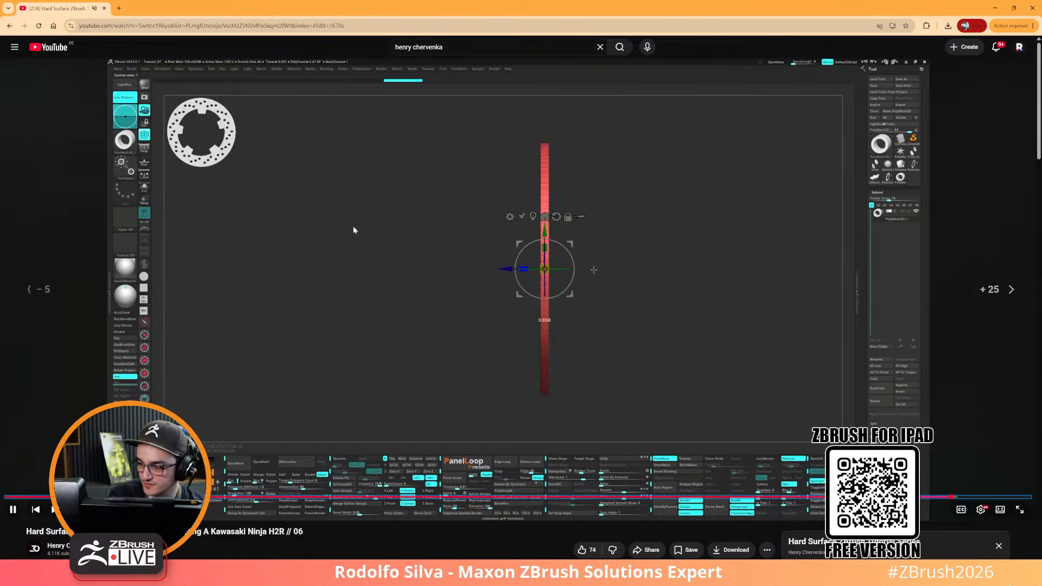
key("Right")
key("Right")
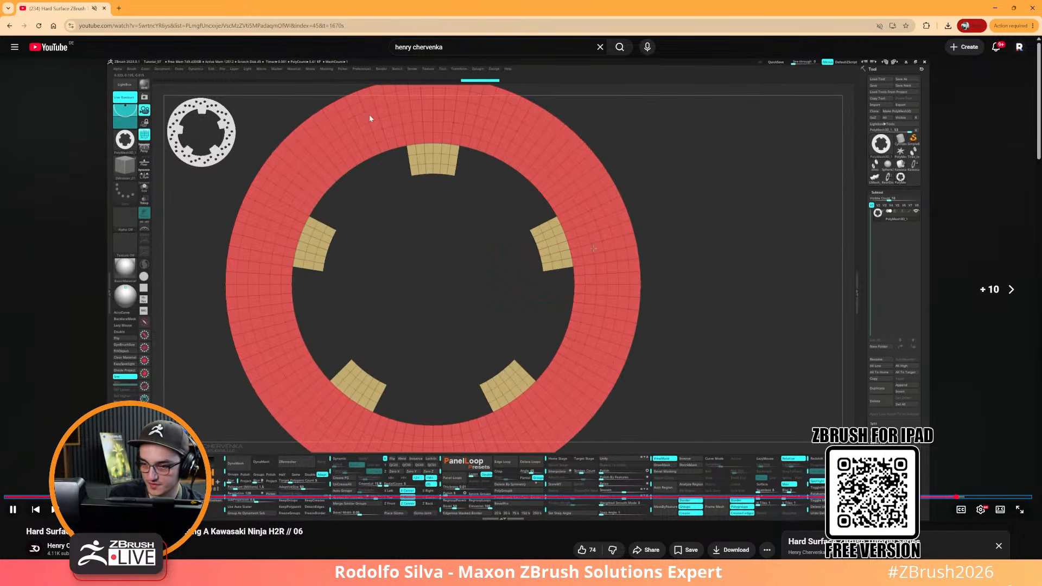
key("Right")
key("Right")
key("Right")
key("Right")
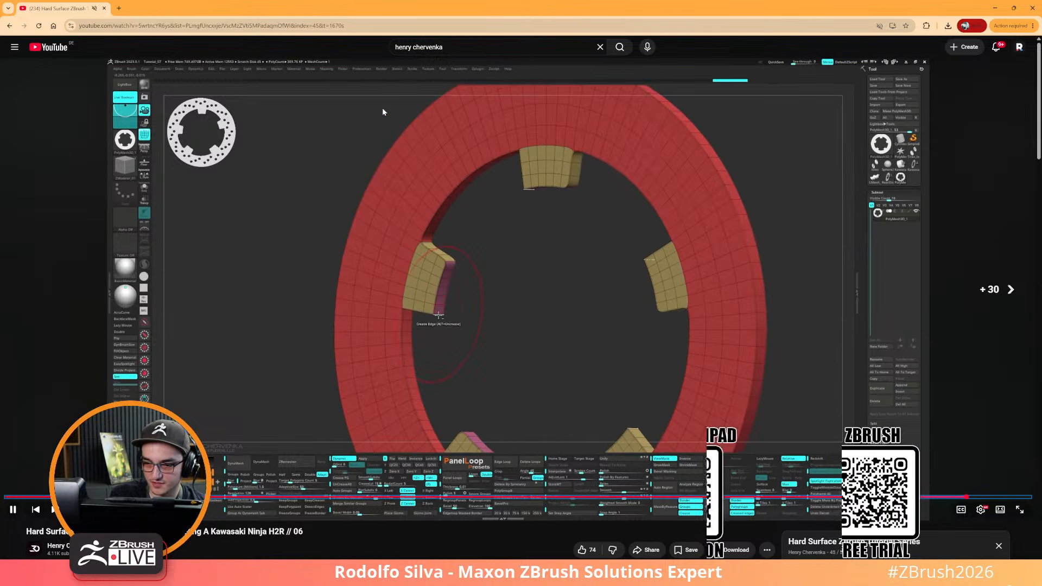
key("Right")
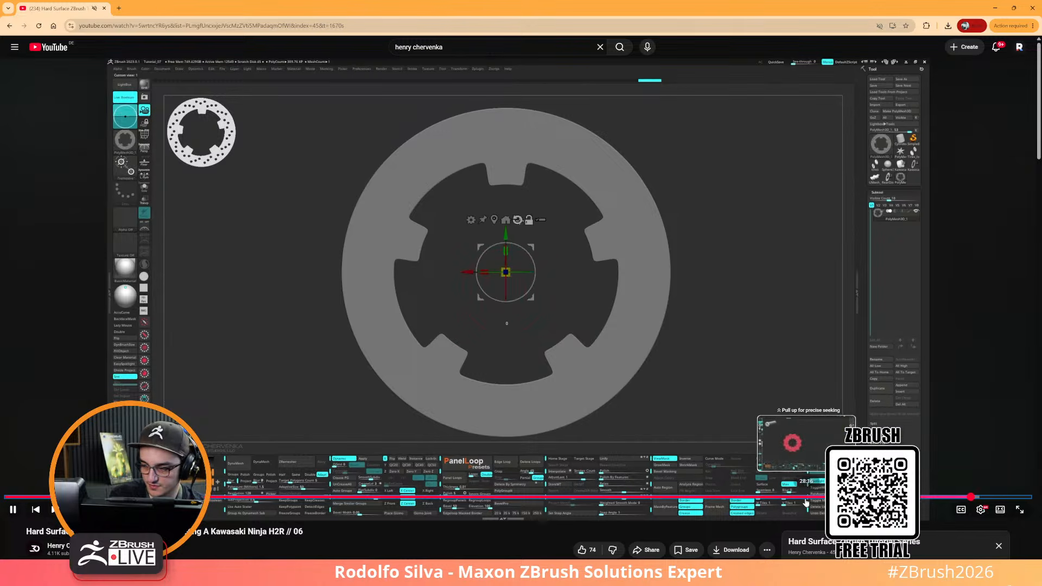
Jump back to an earlier part of episode 06 and examine how the rim around the five-spoke wheel is built
left_click(771, 498)
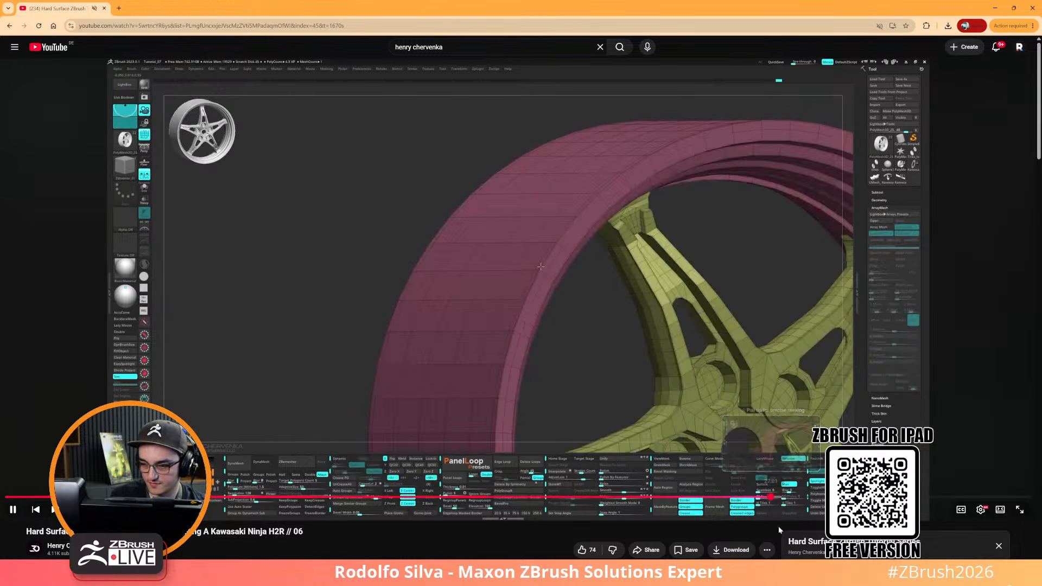
key("Right")
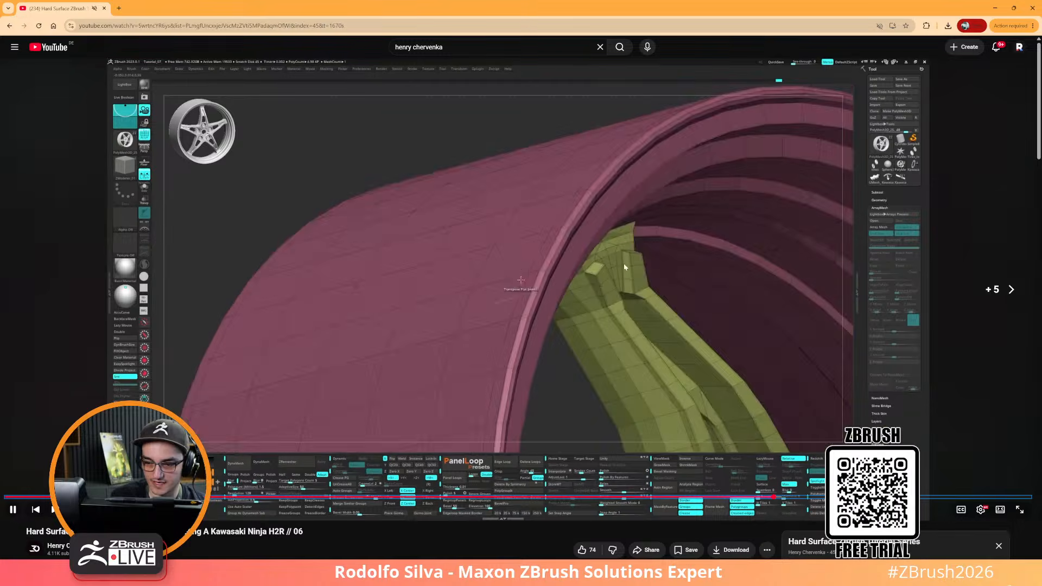
key("Left")
key("Left")
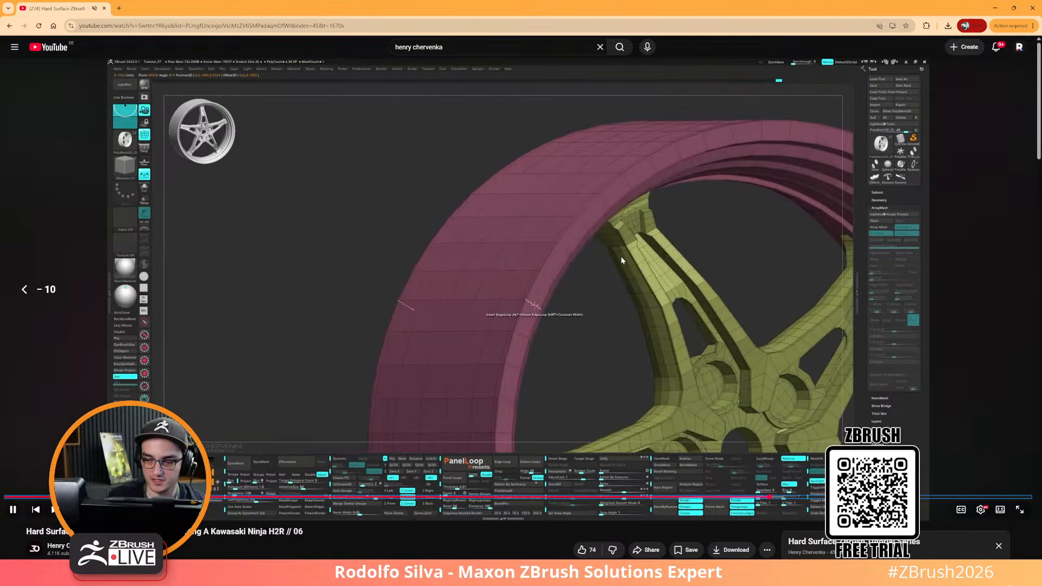
key("Left")
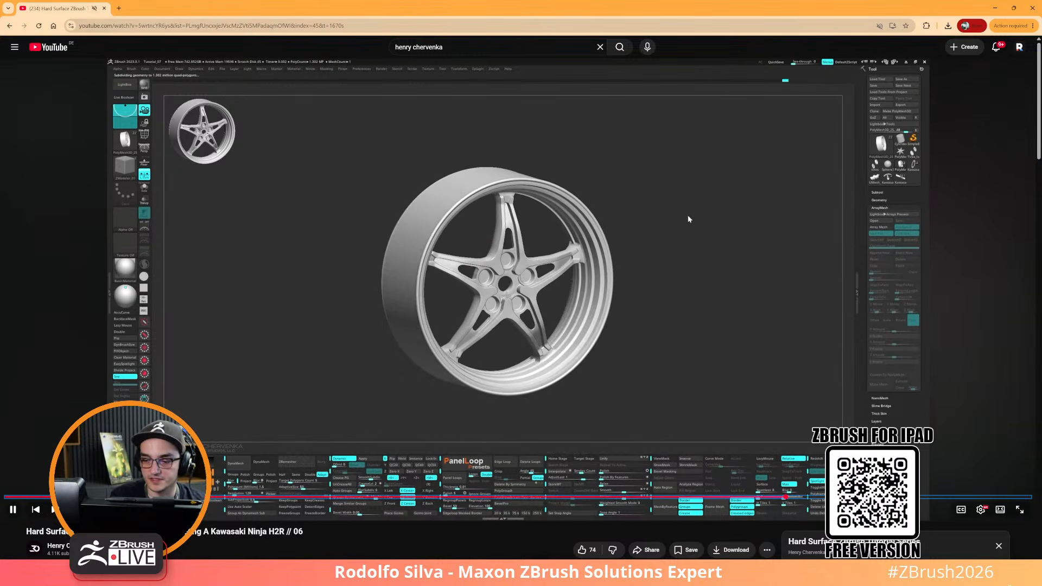
Switch back to ZBrush and examine the brake disc, hub and caliper from several angles
left_click(995, 9)
right_click_drag(391, 383, 471, 379)
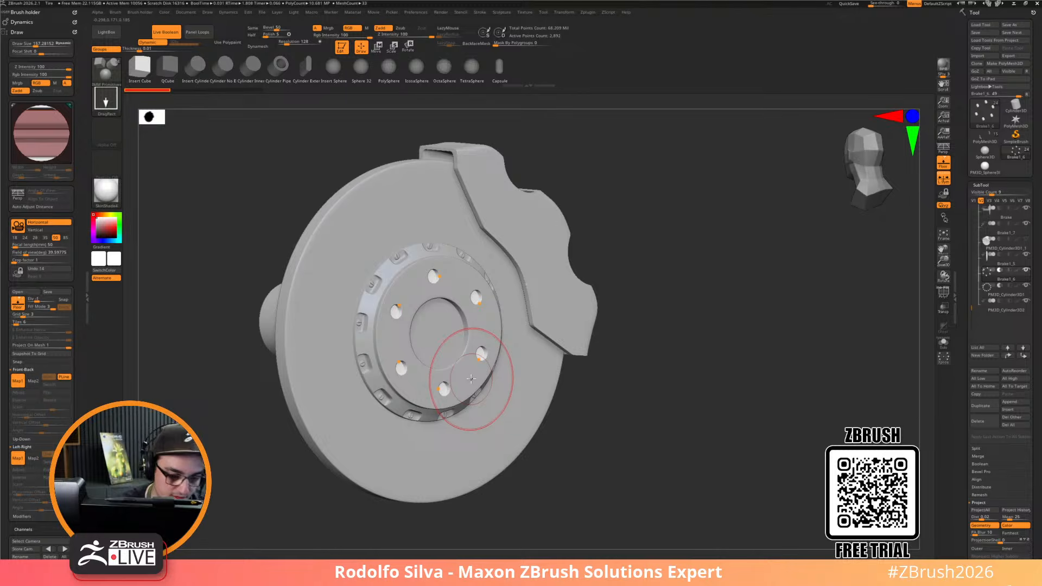
right_click_drag(471, 379, 617, 476)
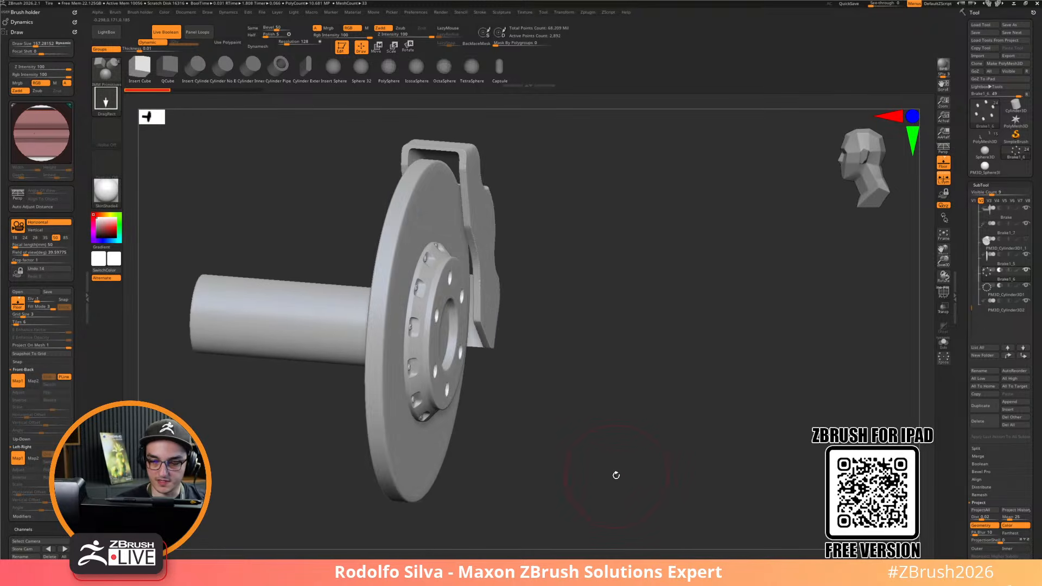
right_click_drag(575, 439, 521, 425)
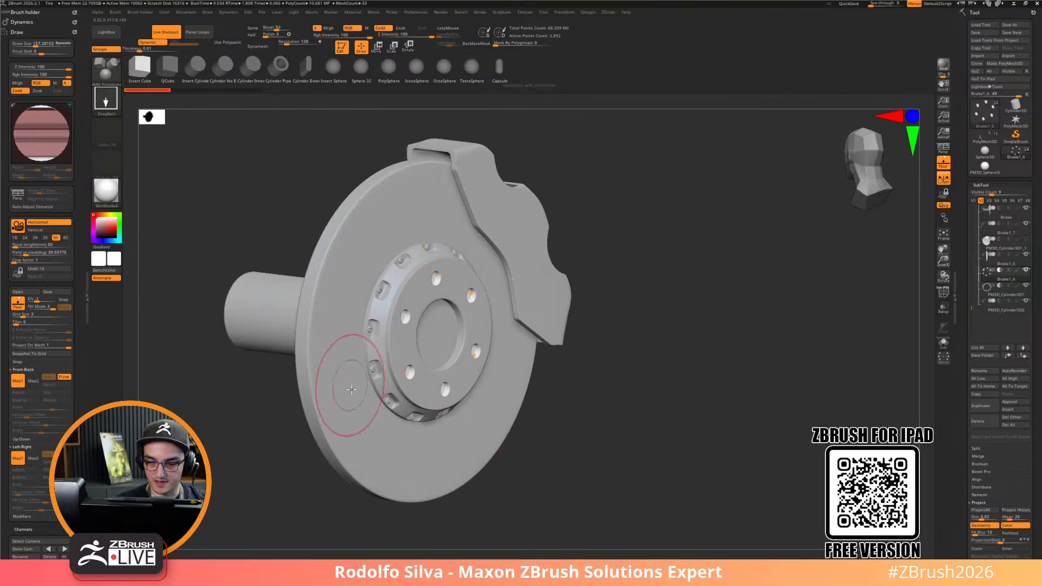
right_click_drag(837, 380, 839, 403, "alt")
Select the X-shaped subtool Brake1_7 on the edge of the brake disc and isolate it in a straight side view
left_click(1002, 262)
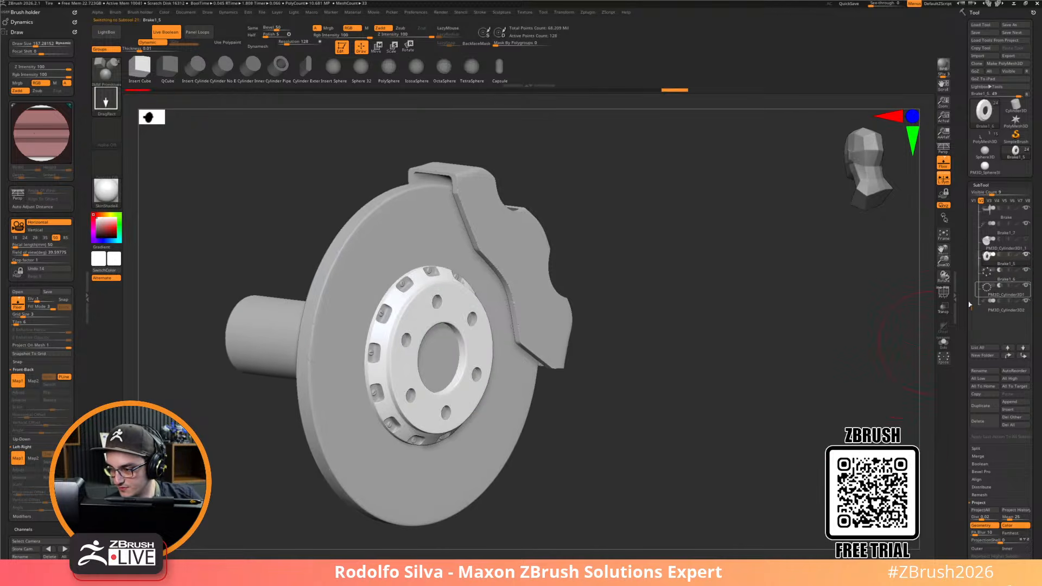
left_click(1002, 293)
right_click_drag(737, 368, 814, 397, "alt")
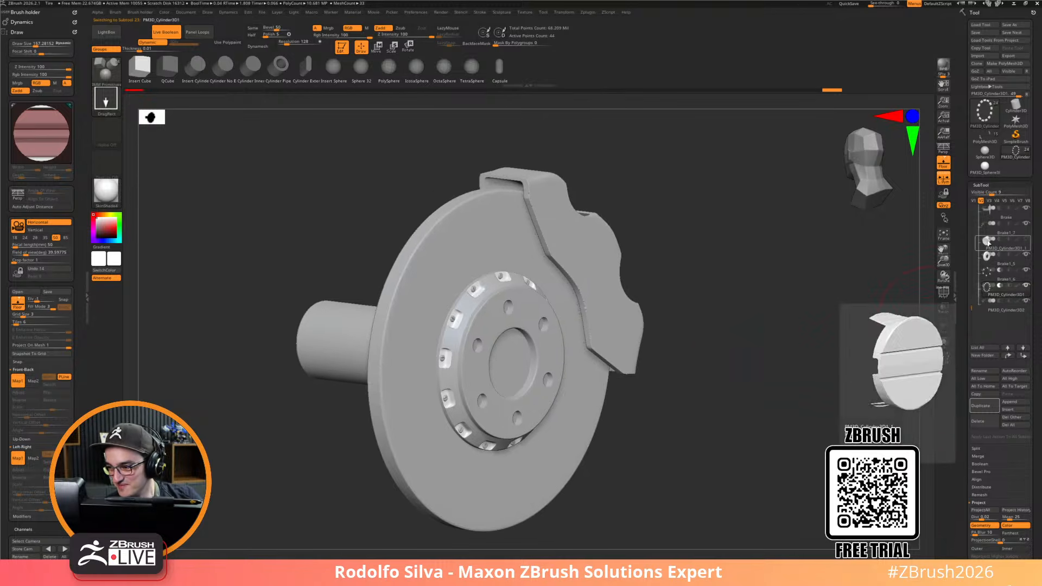
left_click(987, 236)
mouse_move(800, 396)
left_mouse_down()
mouse_move(782, 429)
mouse_move(798, 454)
mouse_move(782, 464)
mouse_move(832, 444)
mouse_move(612, 342)
left_mouse_up()
key("ctrl")
key("ctrl")
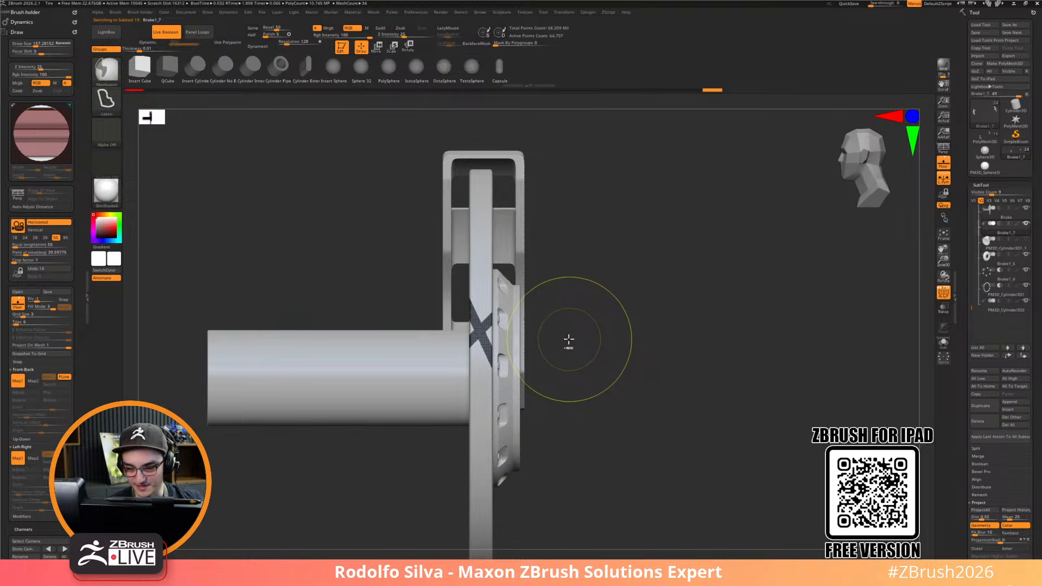
left_click_drag(596, 368, 545, 298, "alt")
key("ctrl")
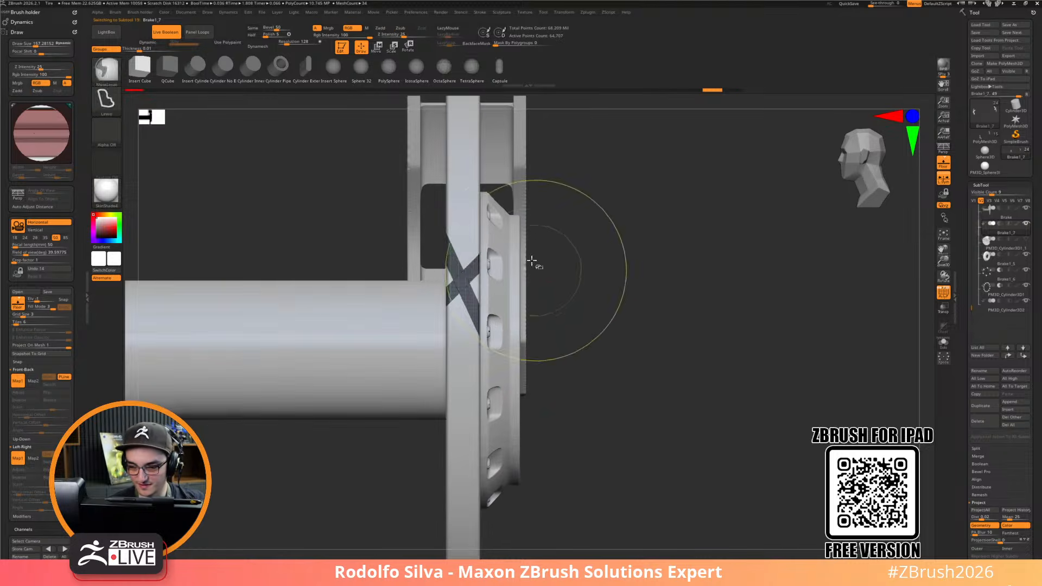
key("alt+s")
key("ctrl+shift")
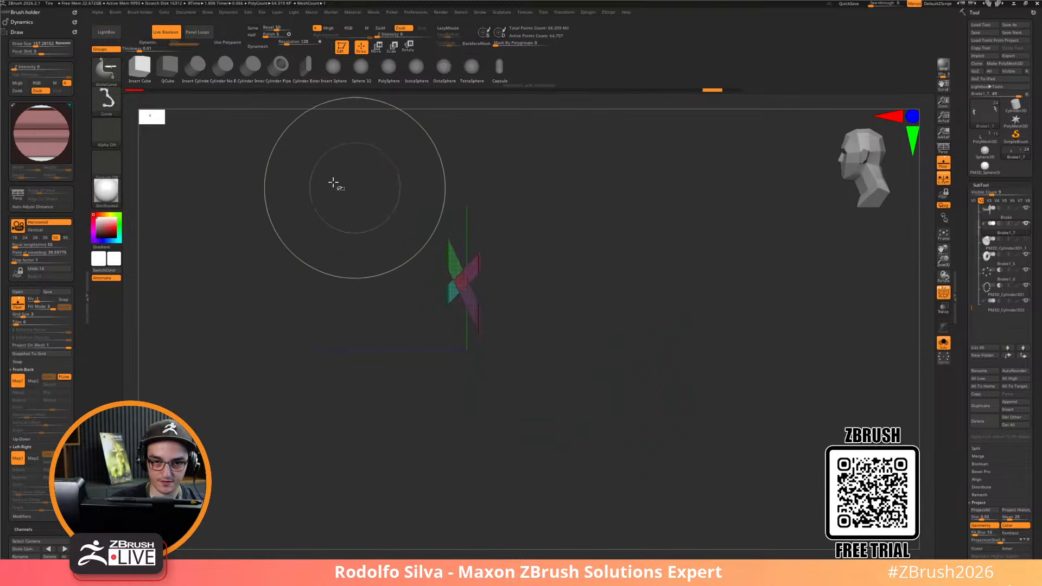
Slice the X-shaped piece vertically along both outer edges with the SliceCurve brush to separate narrow edge strips
key("b")
key("b")
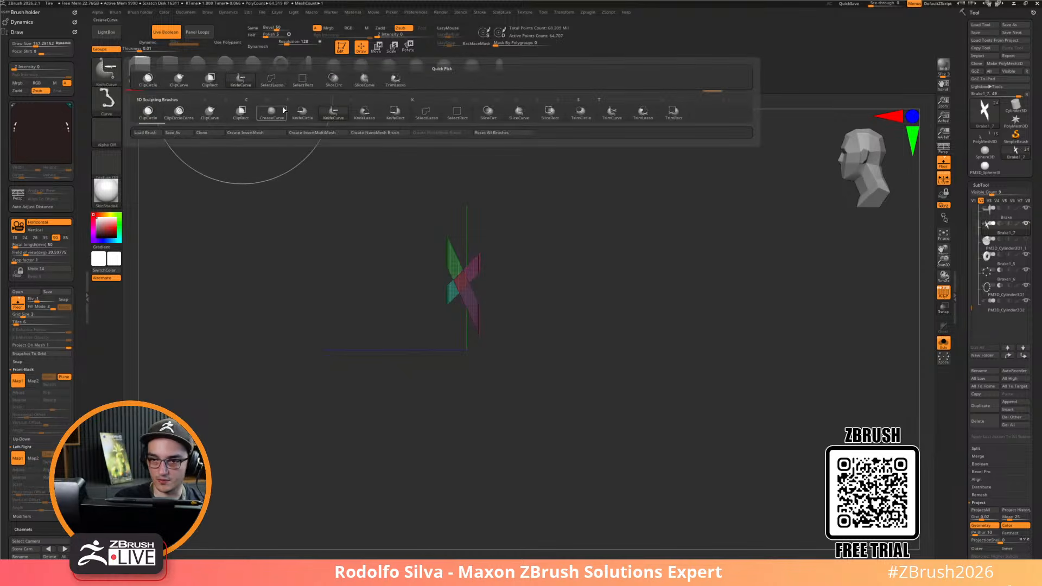
left_click(363, 81)
left_click_drag(479, 187, 473, 455, "ctrl+shift")
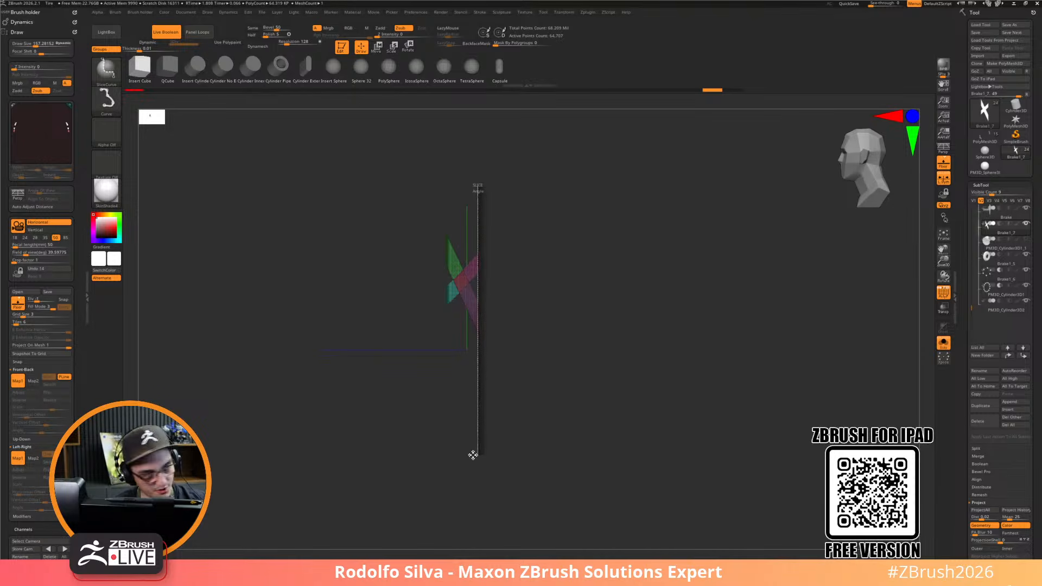
left_click_drag(502, 474, 501, 472, "ctrl+shift")
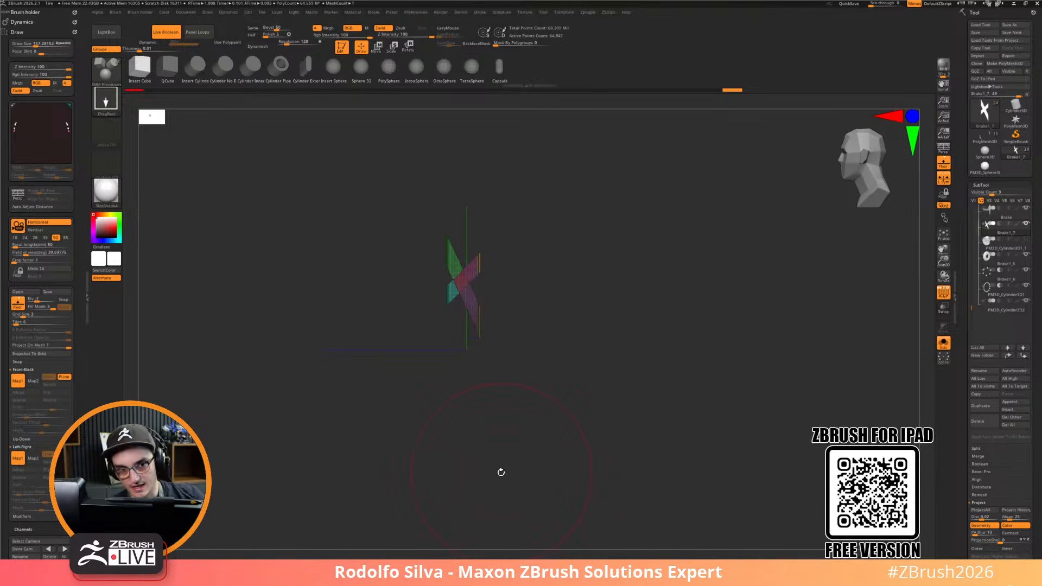
left_click_drag(441, 371, 438, 148, "ctrl+shift")
left_click_drag(561, 424, 788, 435, "alt")
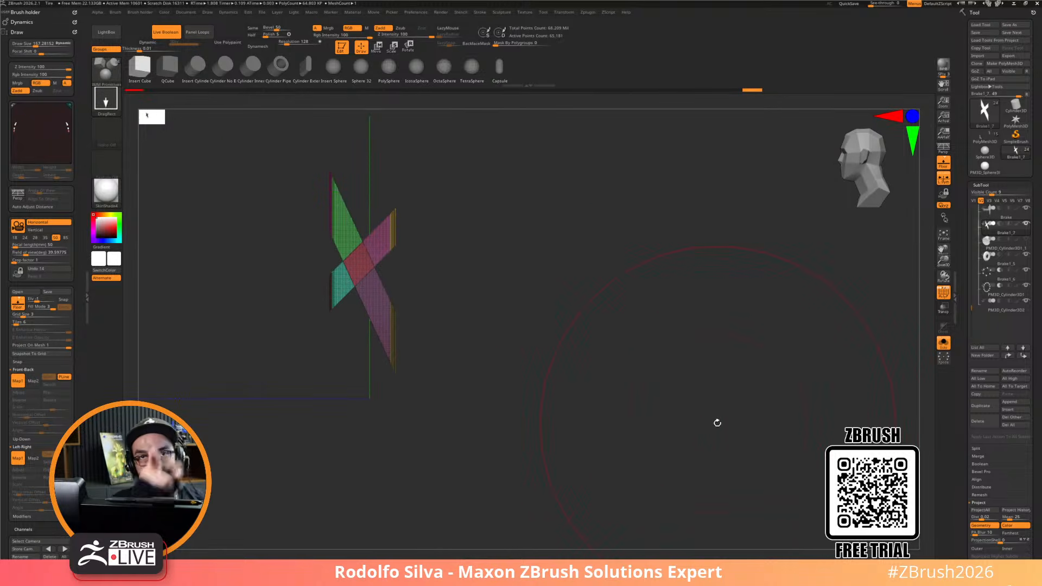
left_click_drag(717, 423, 585, 455)
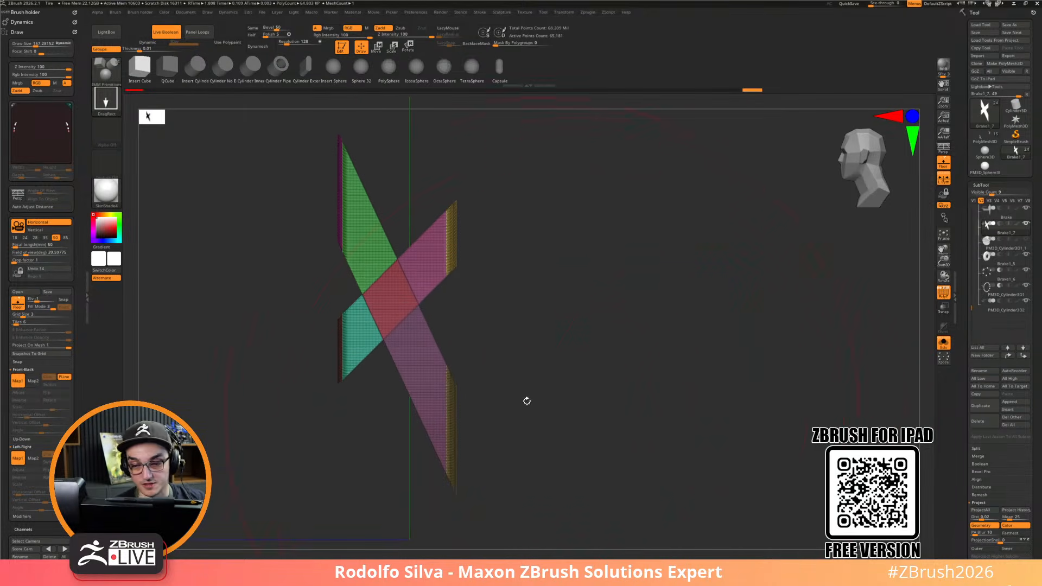
left_click(419, 300, "ctrl+alt+shift")
key("ctrl+z")
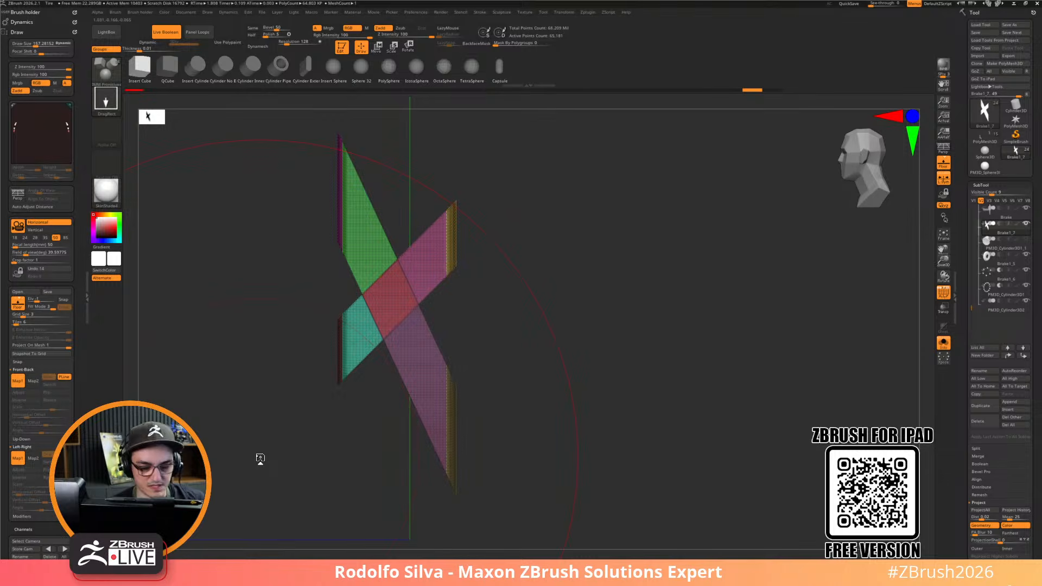
Switch to the SelectRect brush and hide the centre and arm polygroups of the X, leaving only the edge strips
key("b")
key("c")
key("b")
key("s")
left_click(110, 75, "ctrl+shift")
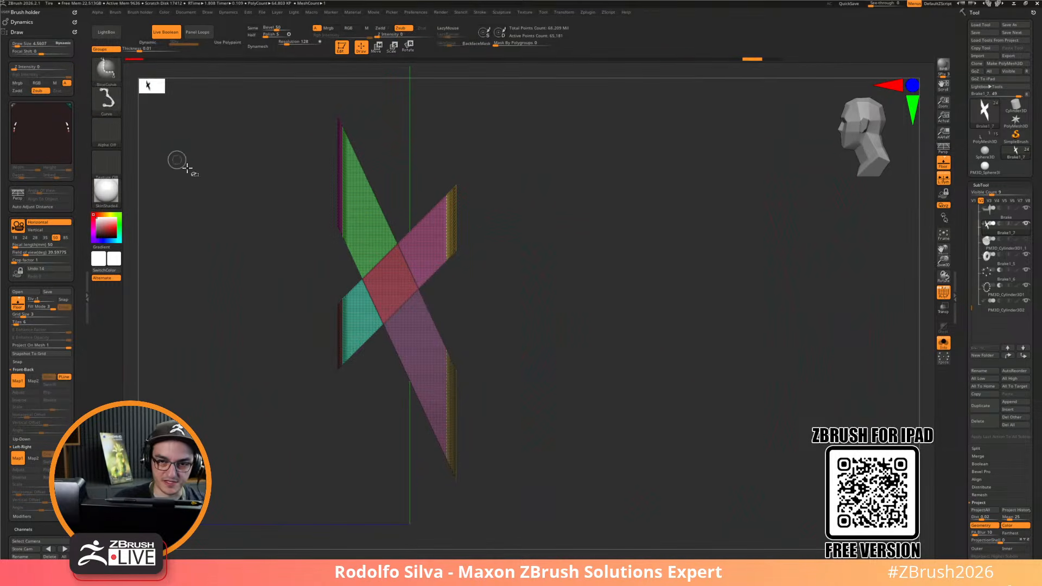
left_click(108, 73, "ctrl+shift")
left_click(303, 81, "ctrl+shift")
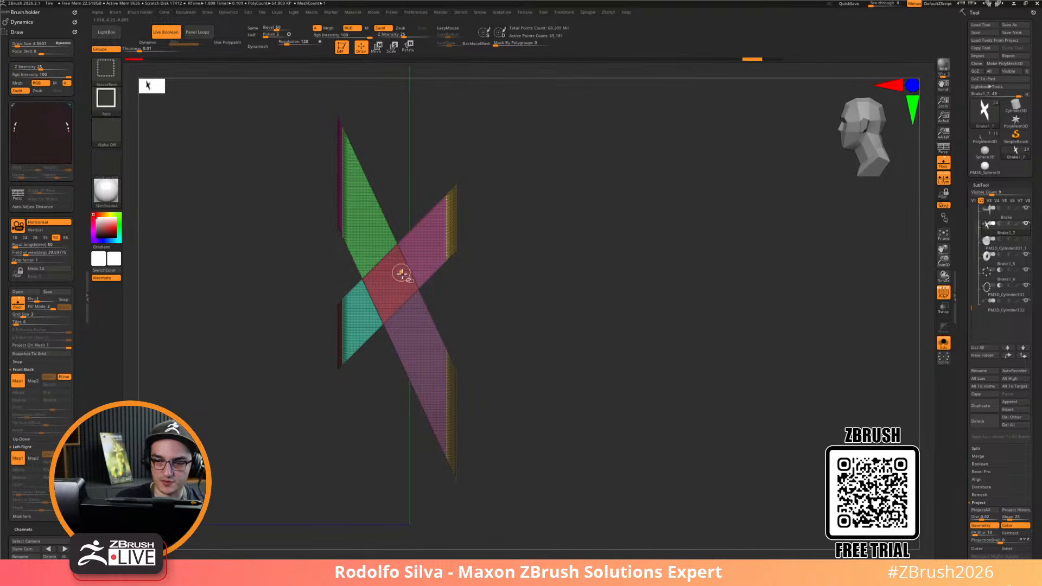
left_click(411, 270, "ctrl+alt+shift")
left_click_drag(558, 342, 539, 359, "ctrl+shift")
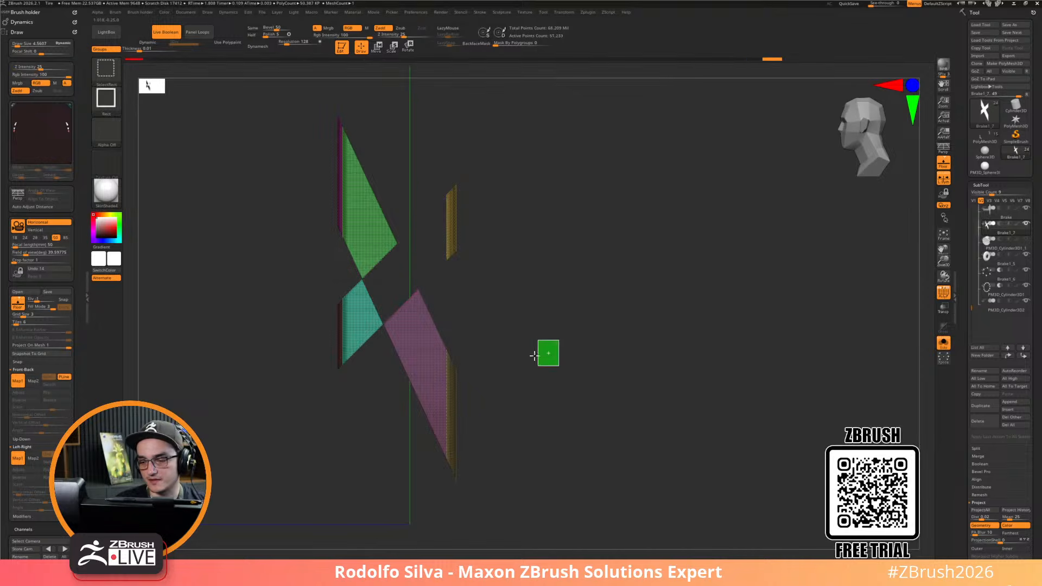
left_click_drag(624, 311, 591, 340, "ctrl+shift")
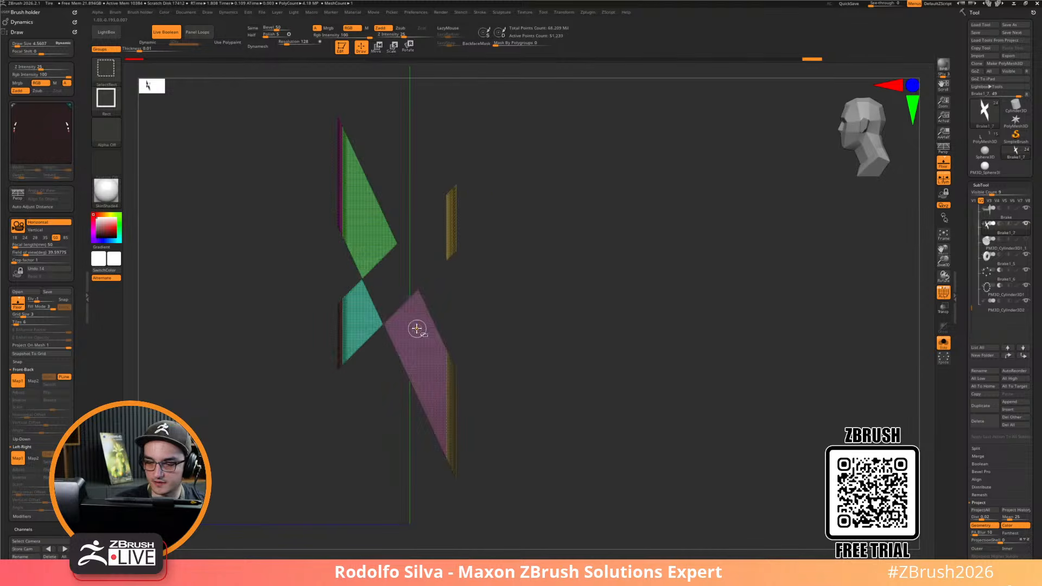
left_click(360, 319, "ctrl+shift")
left_click(375, 236, "ctrl+shift")
left_click_drag(695, 379, 673, 408, "ctrl+shift")
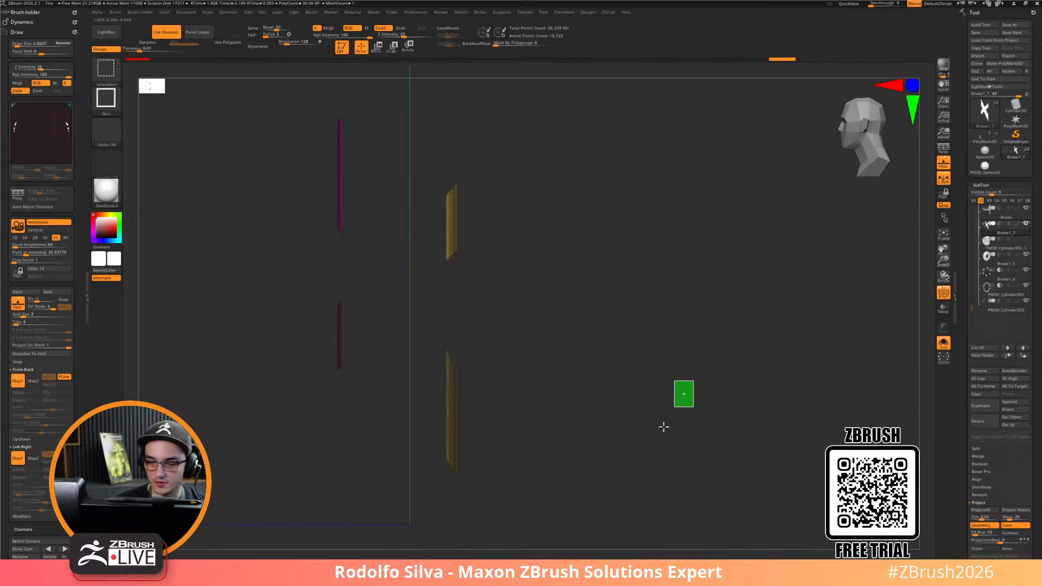
Isolate the centre and four arms of the X-shaped piece and delete the hidden geometry
key("space")
left_click_drag(751, 384, 825, 380)
key("ctrl+shift")
left_click(571, 375, "ctrl+shift")
left_click(382, 270, "ctrl+shift")
left_click_drag(563, 243, 530, 287, "ctrl+shift")
left_click(421, 277, "ctrl+shift")
left_click(419, 343, "ctrl+shift")
left_click(372, 322, "ctrl+shift")
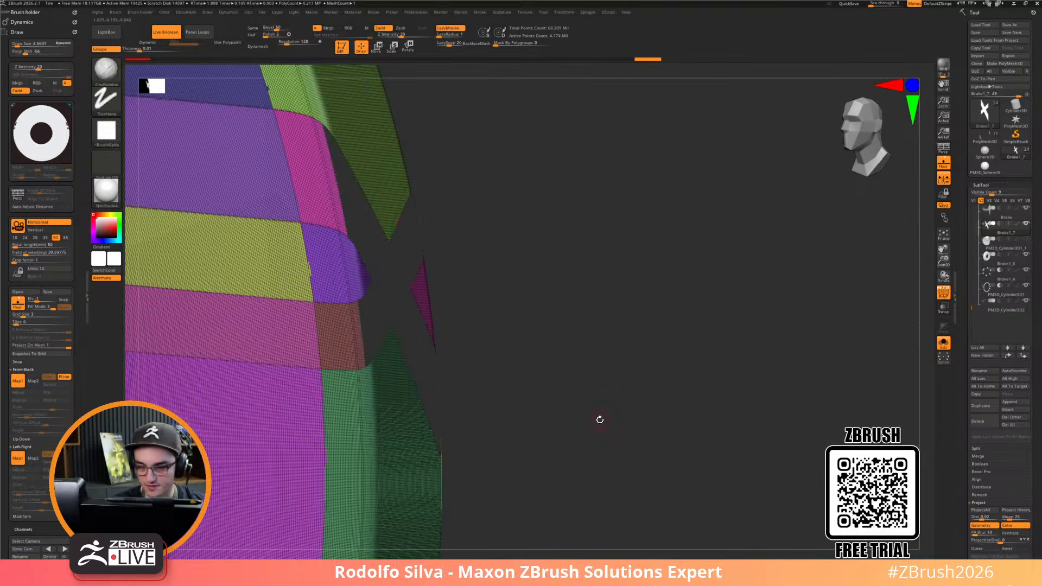
mouse_move(588, 421)
left_mouse_down()
mouse_move(664, 427)
mouse_move(671, 387)
left_mouse_up()
key("ctrl+1")
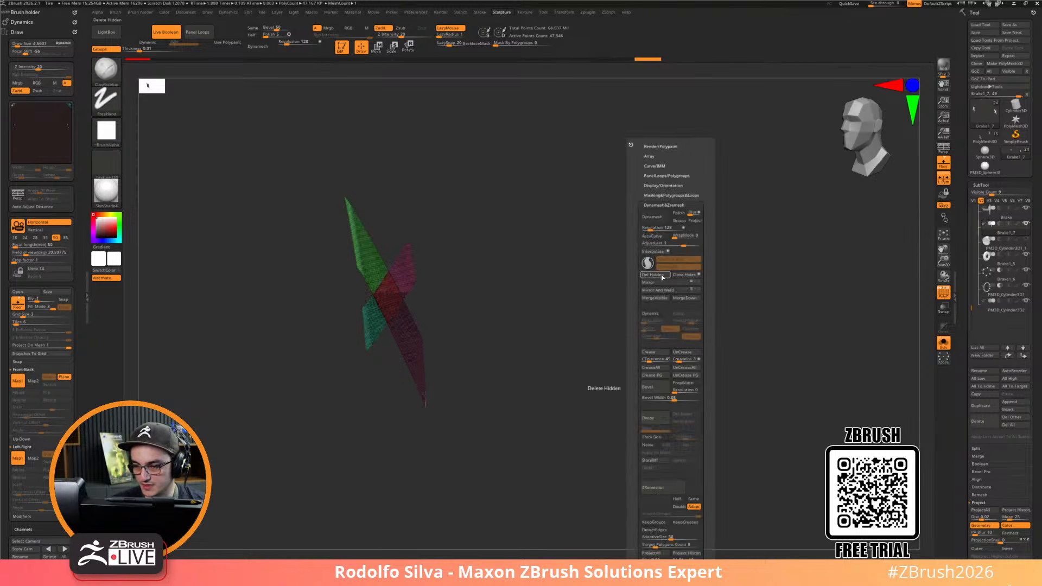
left_click(662, 276)
Remesh the X-shaped piece with ZRemesher using Same, KeepGroups and SmoothGroups 0.1
mouse_move(959, 397)
left_mouse_down()
mouse_move(958, 259)
mouse_move(959, 303)
mouse_move(964, 292)
left_mouse_up()
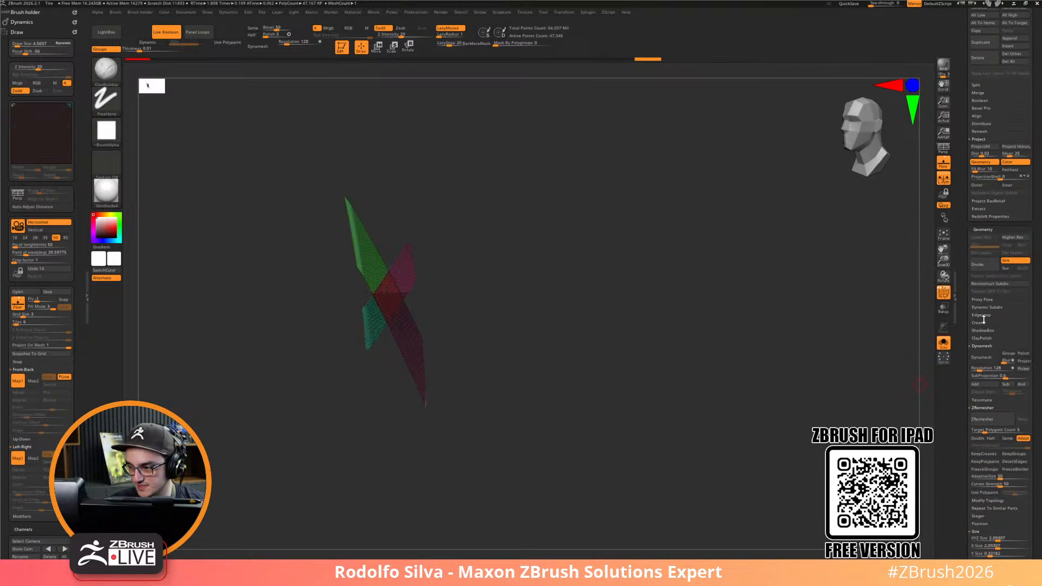
left_click(985, 346, "shift")
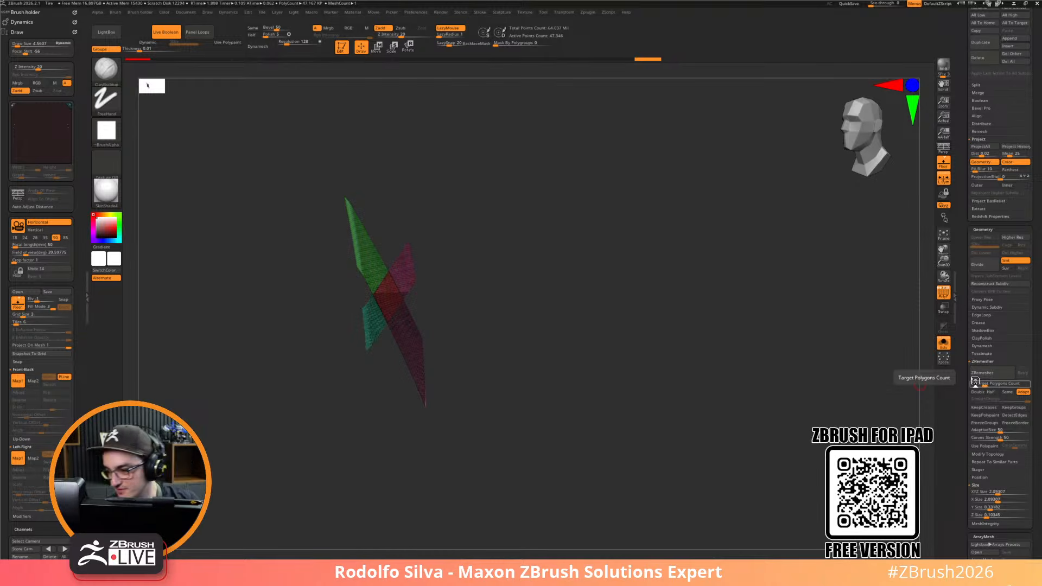
left_click(1008, 391)
left_click(1015, 407)
left_click_drag(1014, 400, 998, 401)
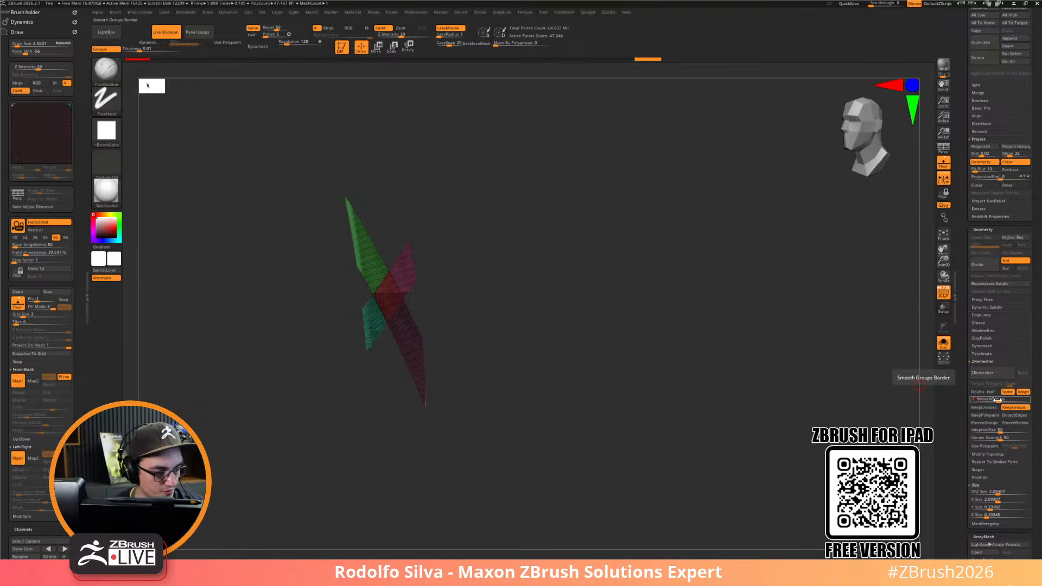
left_click(981, 372)
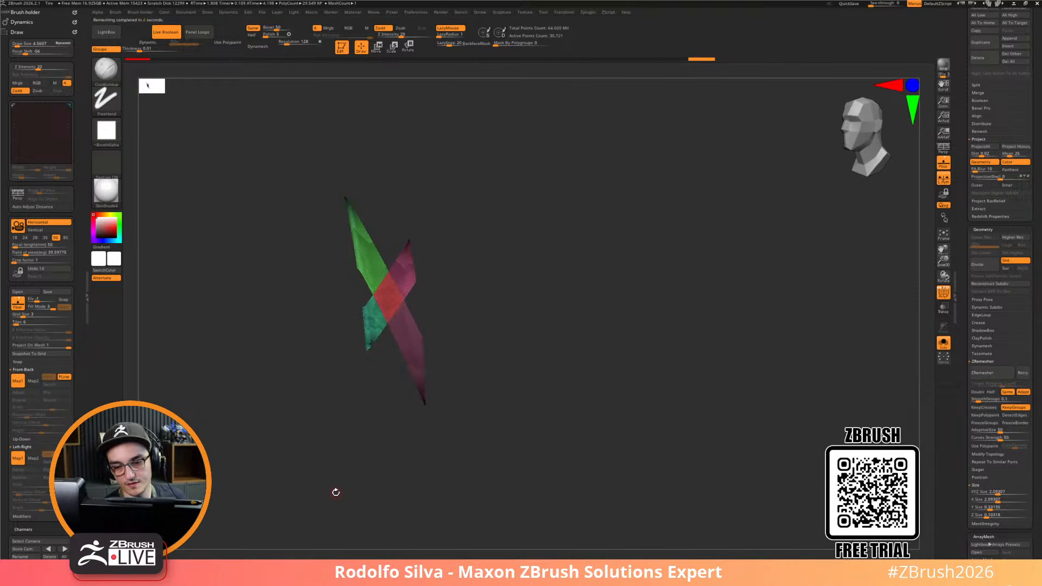
Isolate the X-shaped piece together with its side strips by hiding its polygroups on the brake disc and inverting the visibility
left_click_drag(547, 323, 663, 359)
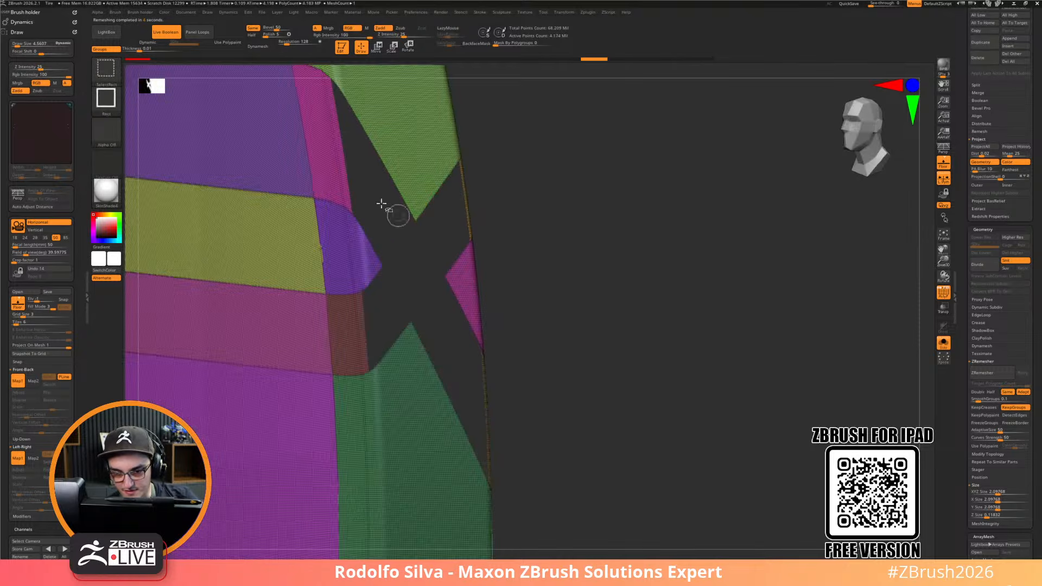
left_click(340, 199, "ctrl+shift")
left_click(472, 241, "ctrl+shift")
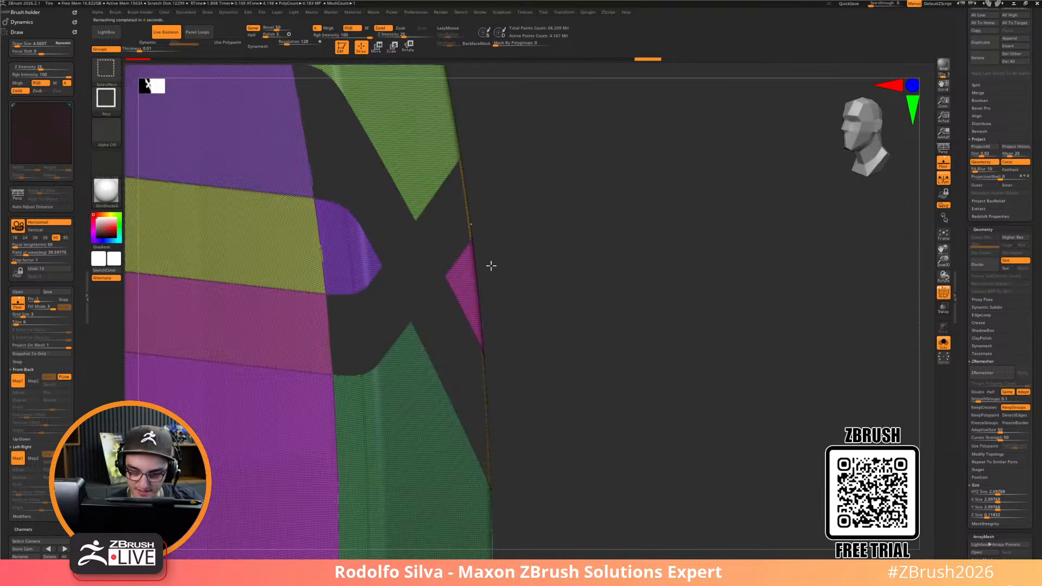
left_click(685, 408, "ctrl+shift")
left_click_drag(698, 396, 686, 402)
Delete the hidden disc geometry around the X-shaped piece and its side strips, and remesh what remains with ZRemesher
left_click(984, 373)
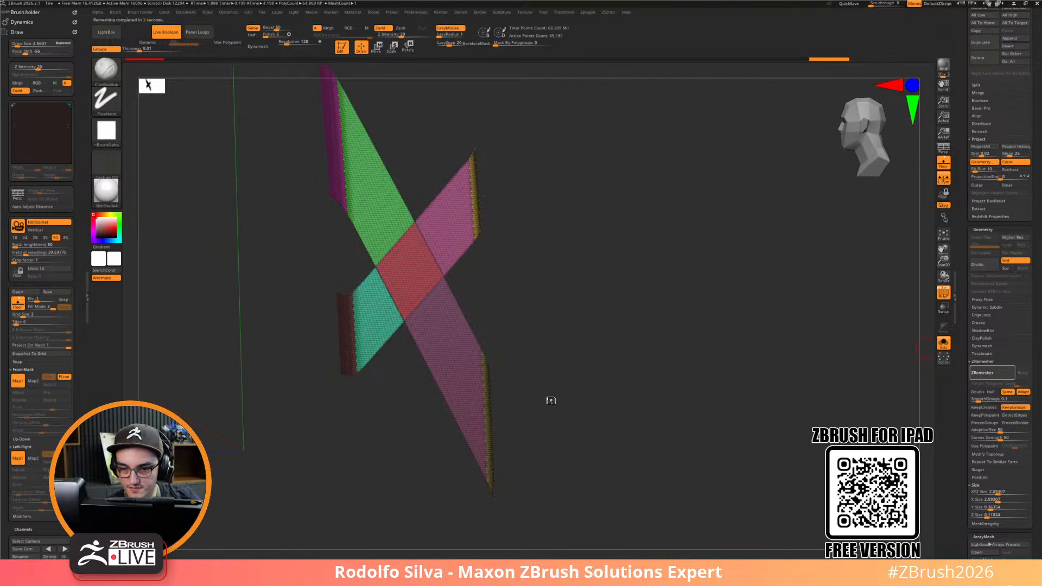
left_click(579, 379, "ctrl+shift")
left_click_drag(585, 380, 581, 380)
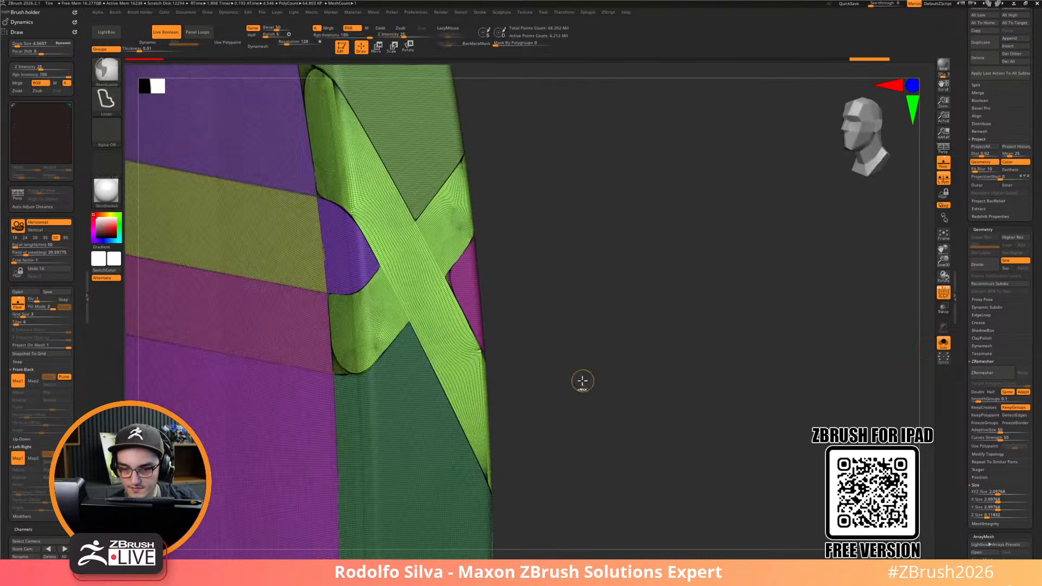
left_click(581, 381, "ctrl+shift")
key("space")
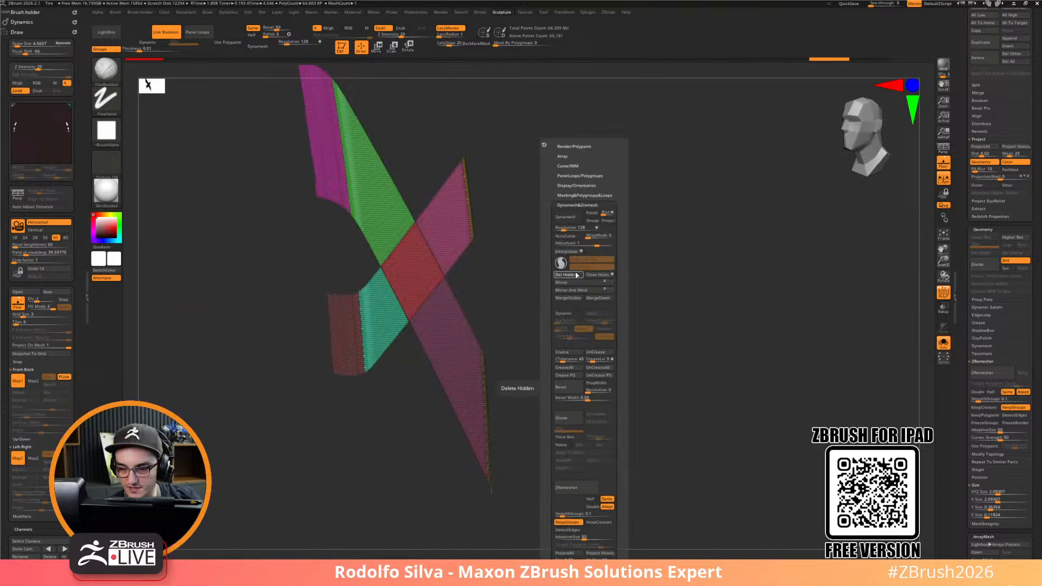
left_click(579, 382)
mouse_move(779, 362)
left_mouse_down()
mouse_move(763, 374)
mouse_move(778, 362)
left_mouse_up()
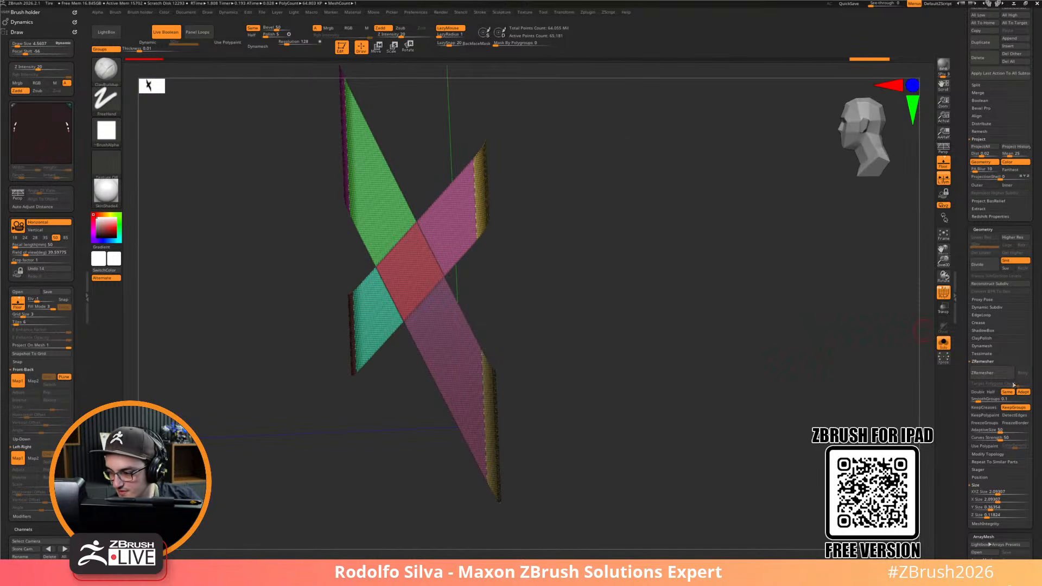
left_click(1001, 376)
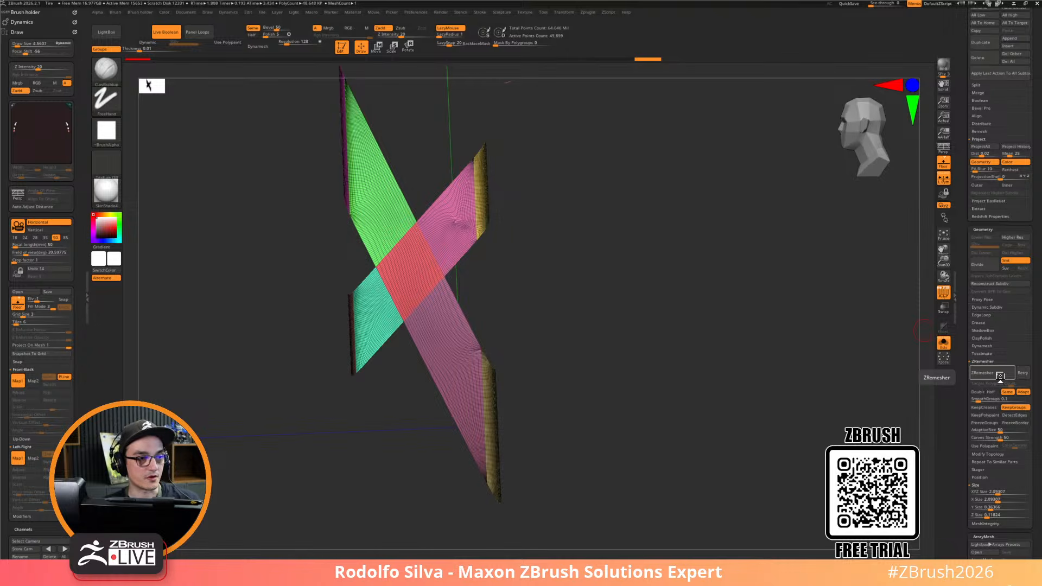
mouse_move(621, 407)
left_mouse_down()
mouse_move(635, 421)
mouse_move(621, 463)
mouse_move(620, 443)
left_mouse_up()
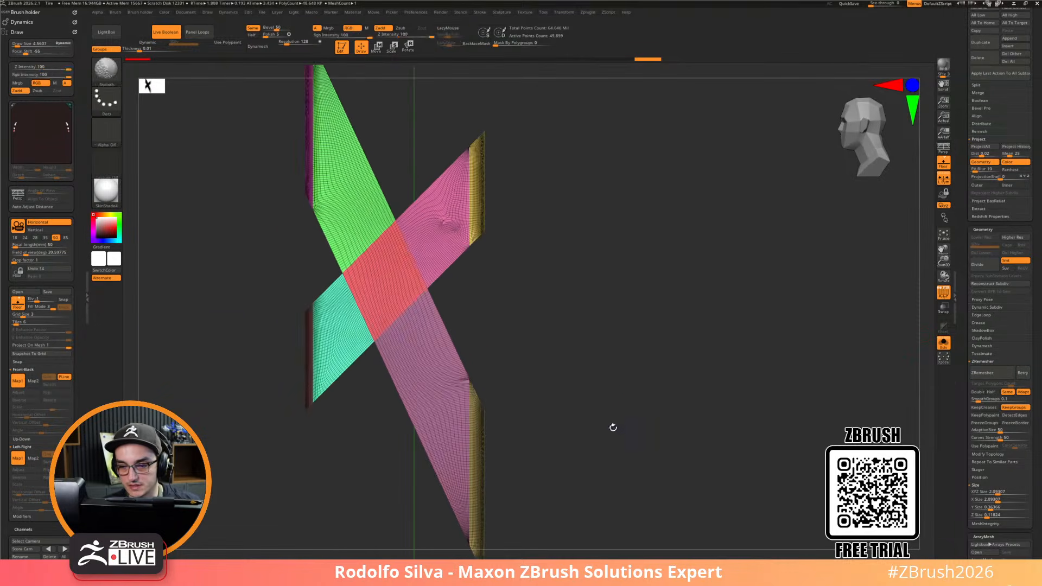
Slice both arms of the X lengthwise with the SliceCurve brush and run ZRemesher on the sliced piece
left_click(107, 72, "ctrl+shift")
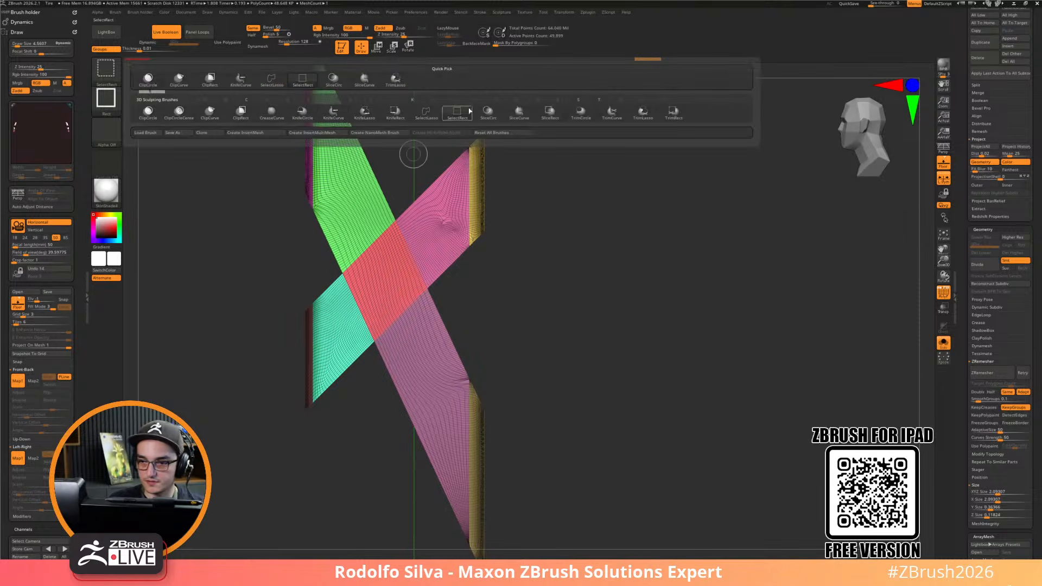
left_click(519, 113)
mouse_move(477, 199)
left_mouse_down("ctrl+shift")
mouse_move(301, 349)
mouse_move(308, 343)
left_mouse_up("ctrl+shift")
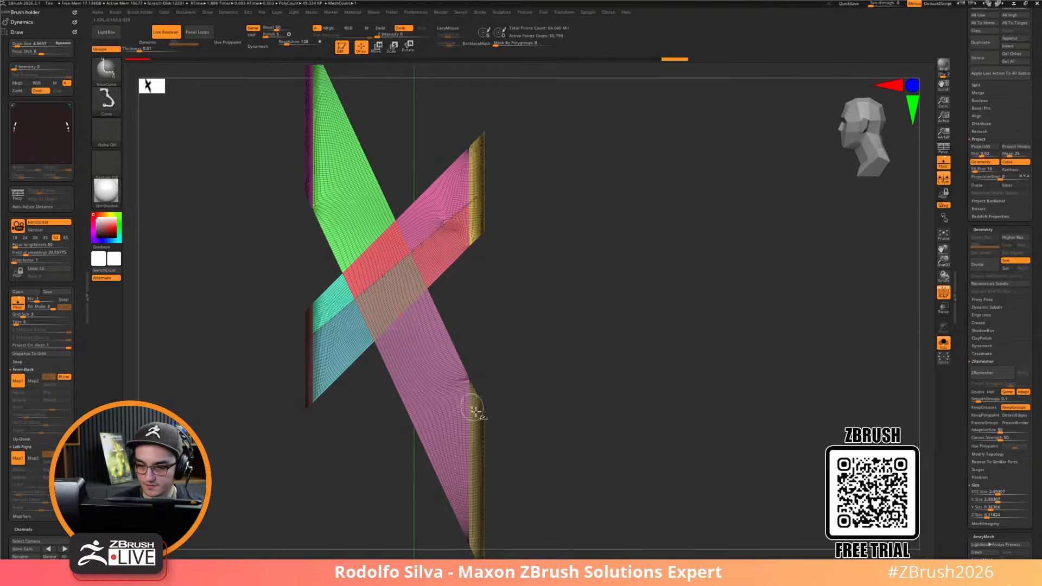
left_click_drag(472, 440, 305, 133, "ctrl+shift")
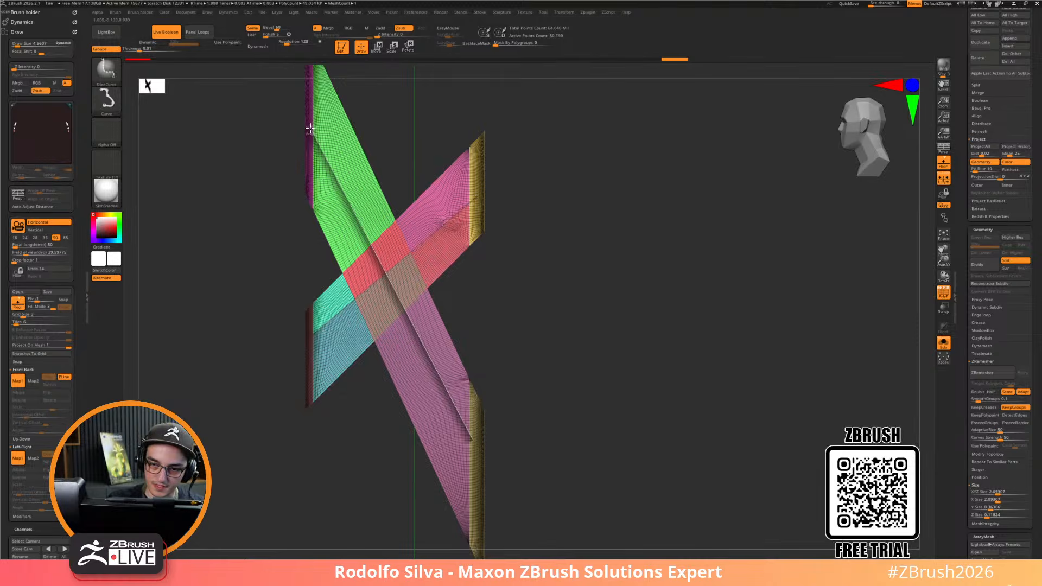
left_click(998, 377)
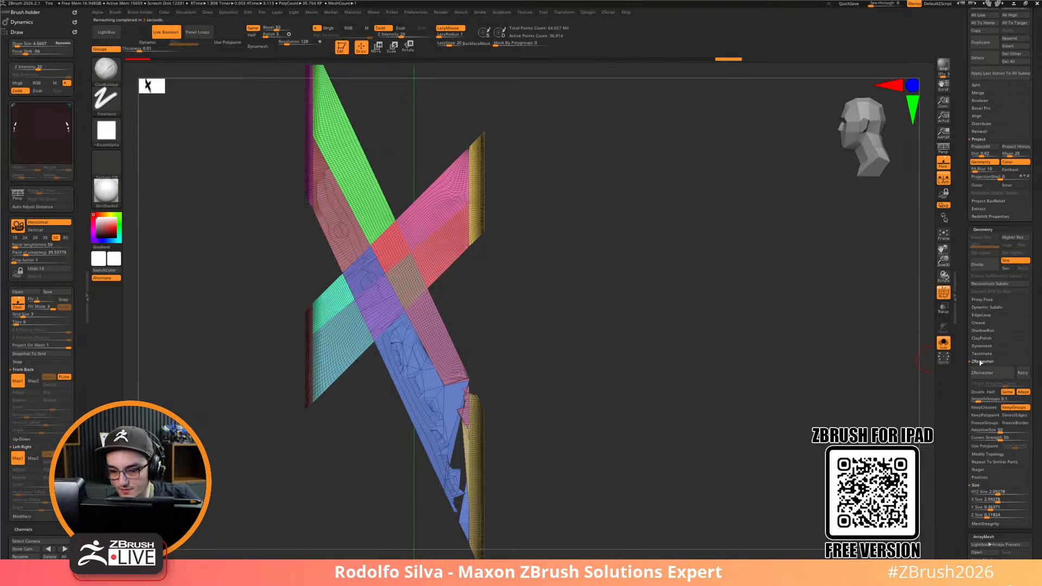
left_click(975, 371)
Isolate the X-shaped piece with the SelectRect brush and delete the stray fragments lying away from it
mouse_move(709, 401)
left_mouse_down()
mouse_move(786, 384)
mouse_move(733, 403)
mouse_move(665, 281)
mouse_move(872, 284)
mouse_move(868, 304)
left_mouse_up()
key("ctrl+shift+space")
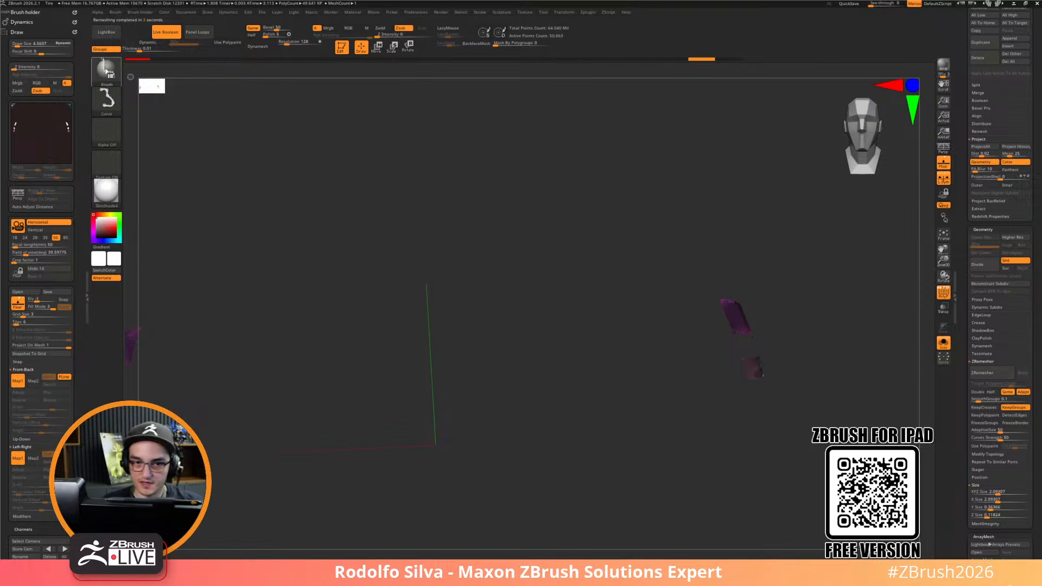
key("b")
left_click(303, 85)
left_click_drag(838, 252, 583, 502, "ctrl+shift")
mouse_move(679, 478)
left_mouse_down("alt")
mouse_move(716, 443)
mouse_move(668, 470)
mouse_move(679, 467)
left_mouse_up("alt")
key("ctrl+space")
key("ctrl+space")
left_click(672, 275)
key("f")
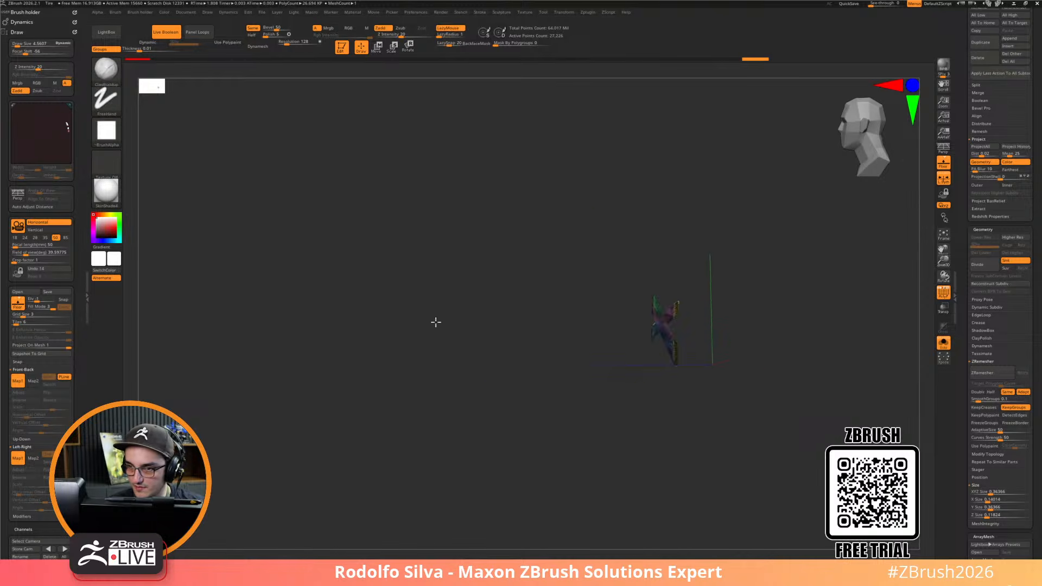
key("f")
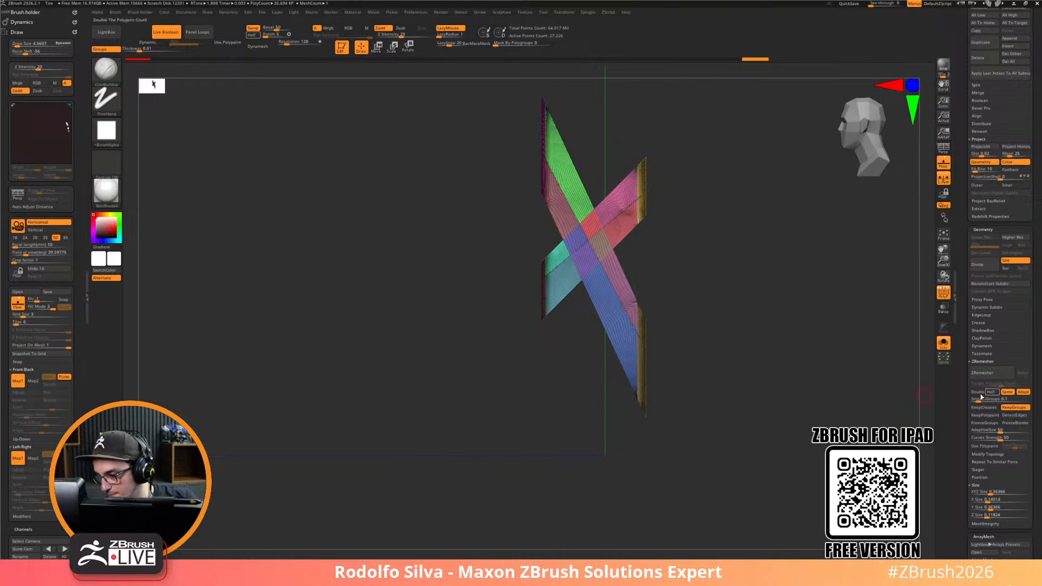
Set ZRemesher to Half, try it on the sliced X-shaped piece, and undo the remesh
left_click(991, 392)
left_click(991, 373)
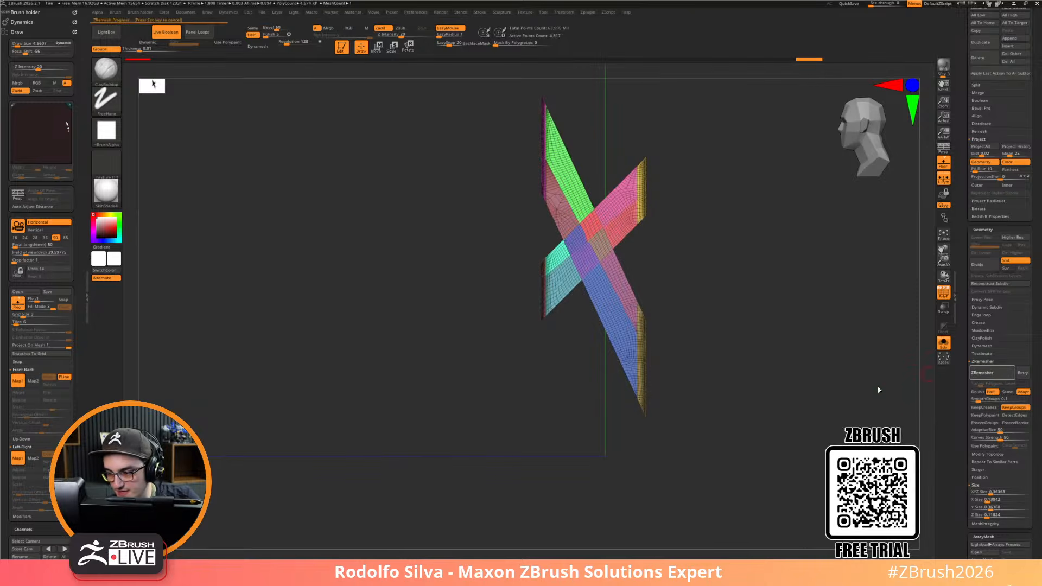
key("ctrl+z")
key("ctrl+z")
Isolate the central part of the X-shaped piece and combine its visible faces into one polygroup
mouse_move(701, 409)
left_mouse_down()
mouse_move(787, 356)
mouse_move(726, 375)
mouse_move(729, 414)
mouse_move(712, 414)
mouse_move(712, 465)
mouse_move(707, 432)
mouse_move(720, 461)
left_mouse_up()
key("shift")
key("ctrl+shift")
left_click_drag(552, 280, 589, 308, "ctrl+shift")
left_click(679, 365, "ctrl+shift")
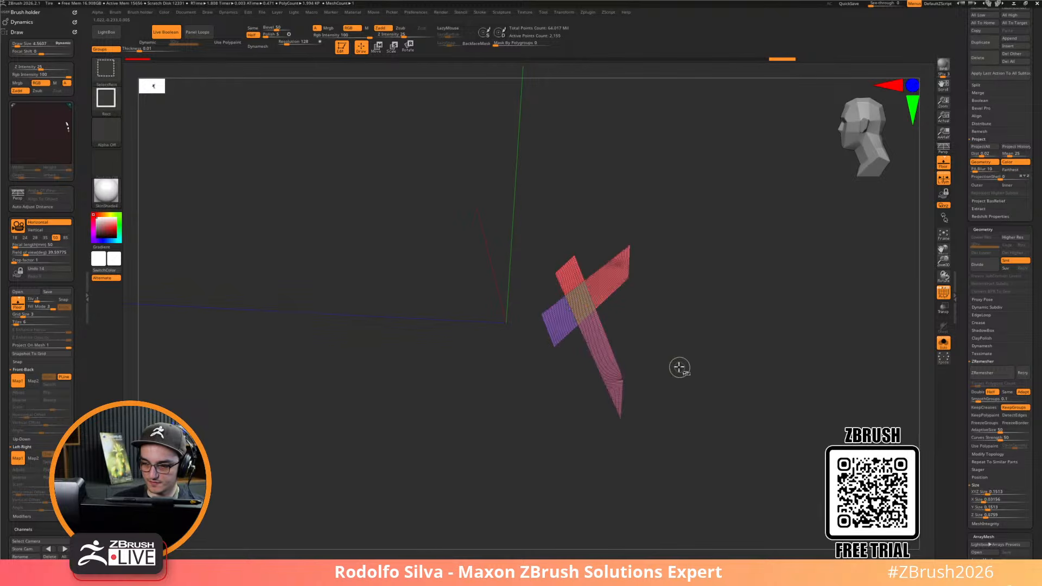
key("ctrl+shift")
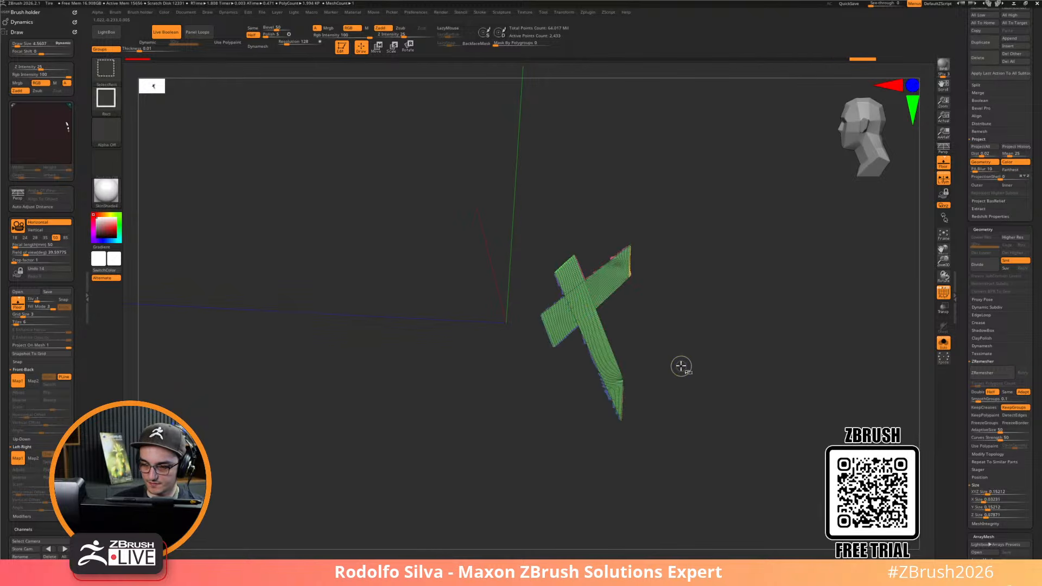
left_click(681, 365, "ctrl+shift")
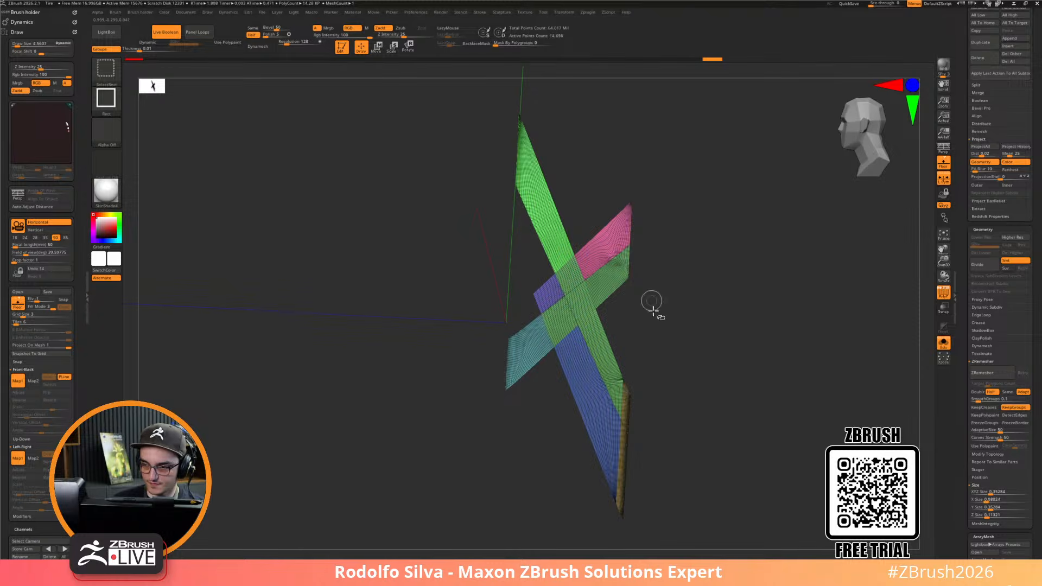
Hide the narrow edge strips and combine the centre and all four arms of the X into a single polygroup
left_click(625, 453, "ctrl+shift")
key("ctrl+w")
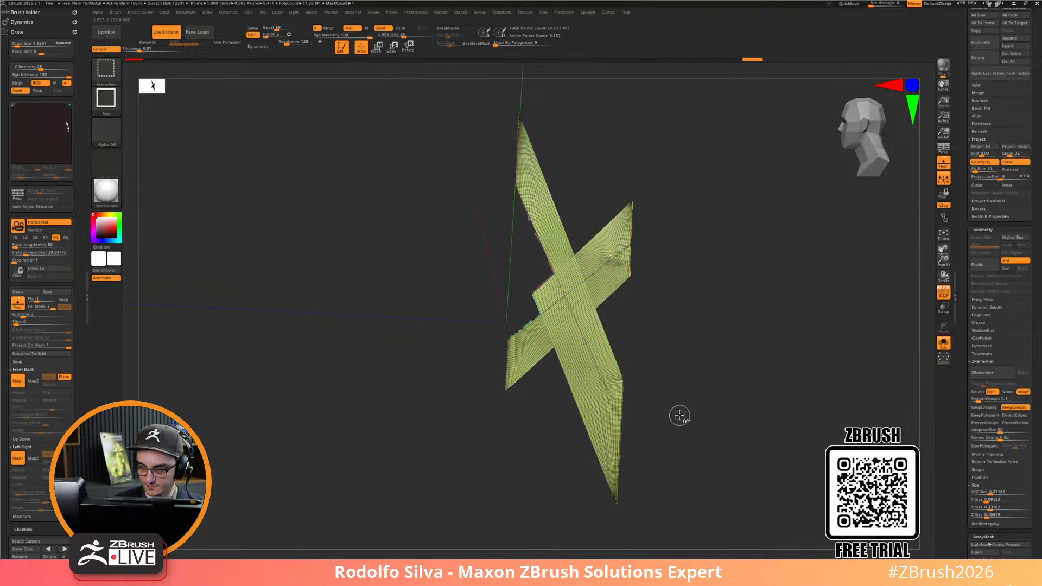
left_click(679, 415, "ctrl+shift")
left_click(635, 240, "ctrl+shift")
left_click_drag(721, 348, 705, 376, "ctrl+shift")
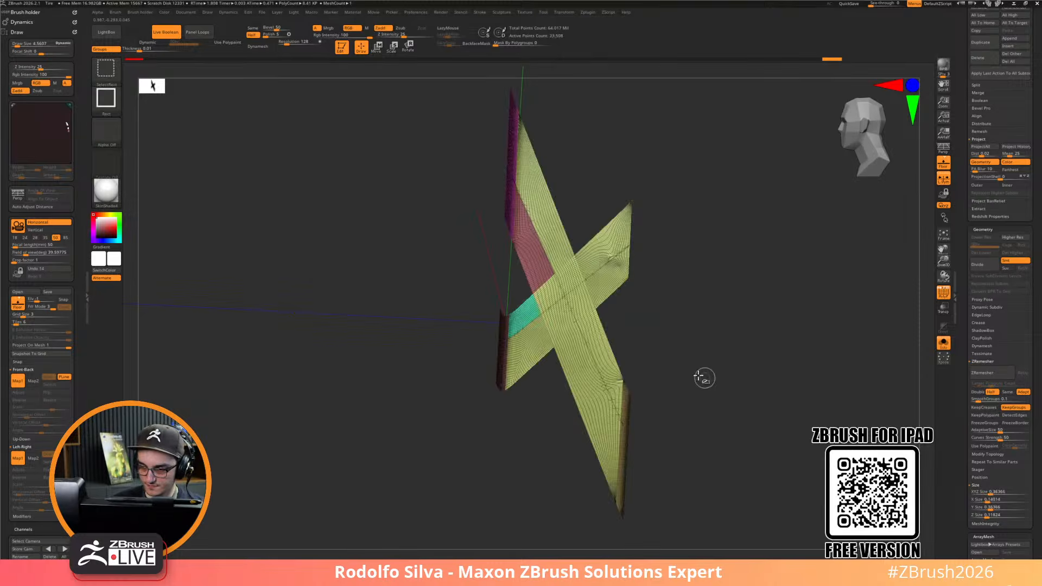
left_click(506, 153, "ctrl+shift")
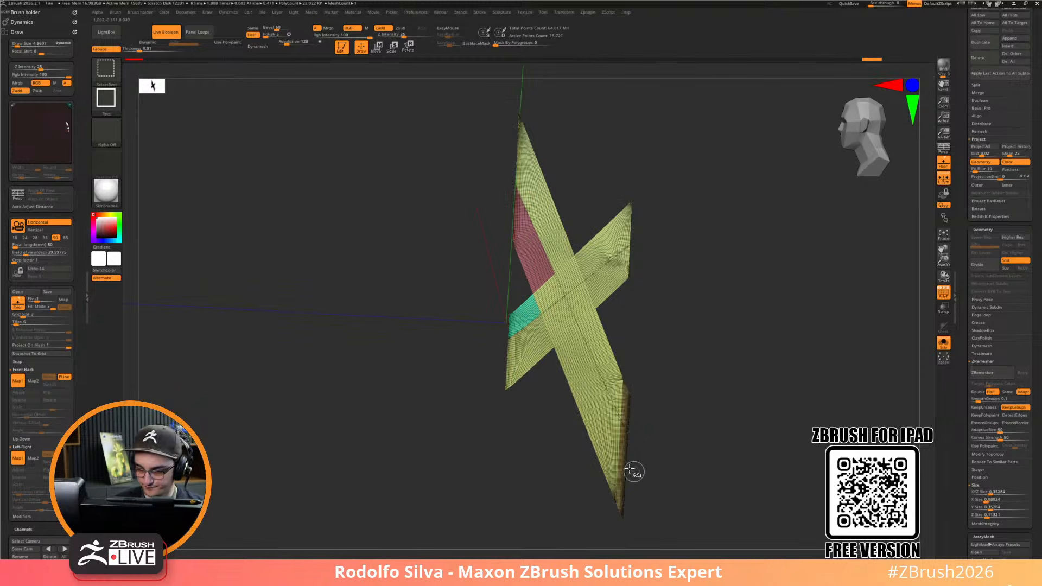
key("ctrl+w")
left_click(685, 421, "ctrl+shift")
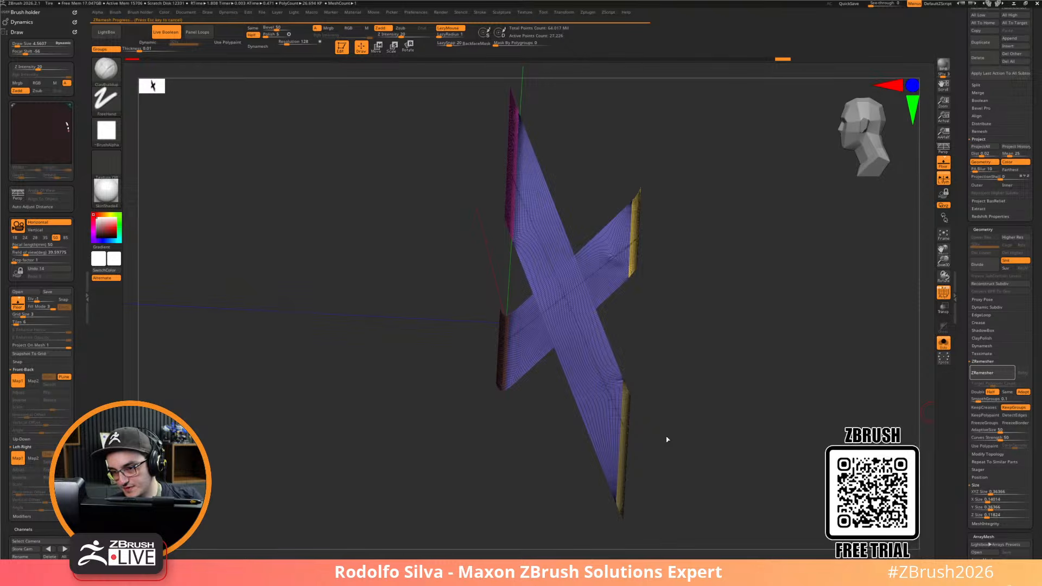
Remesh the X-shaped piece with ZRemesher at Half, then isolate its main polygroup and delete the edge strips
left_click(997, 373)
mouse_move(796, 401)
left_mouse_down()
mouse_move(812, 402)
mouse_move(801, 402)
left_mouse_up()
left_click(600, 372, "ctrl+shift")
key("space")
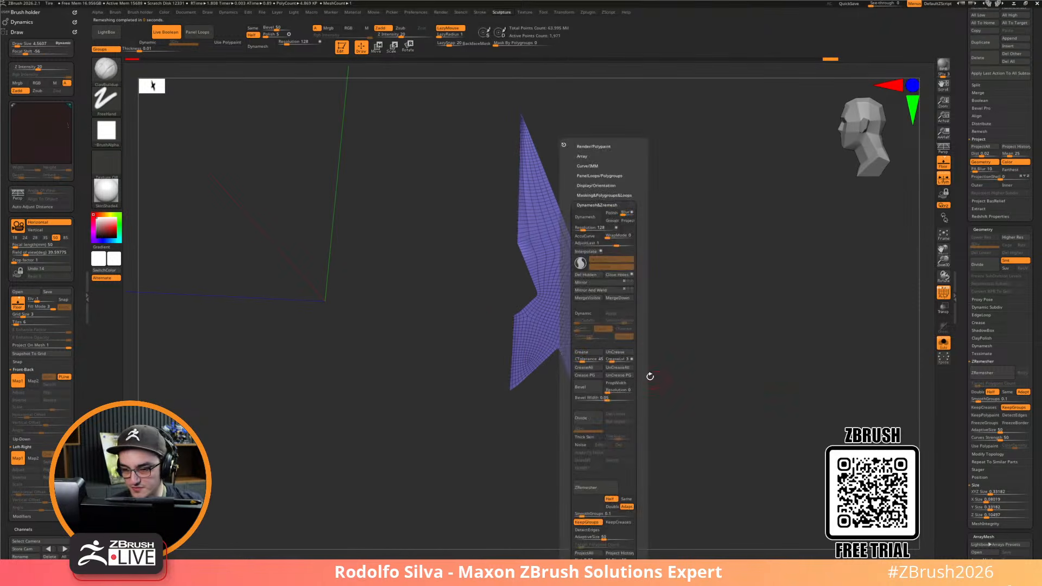
left_click(591, 275)
left_click_drag(751, 410, 773, 404)
Enable Dynamic Subdiv on the X-shaped piece and increase its thickness
left_click(986, 307)
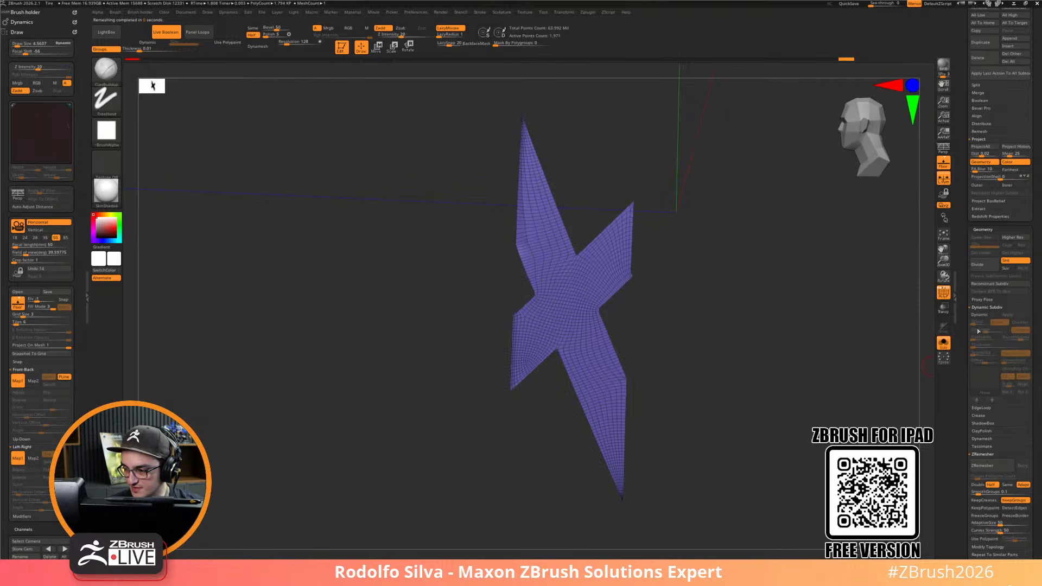
left_click(981, 315)
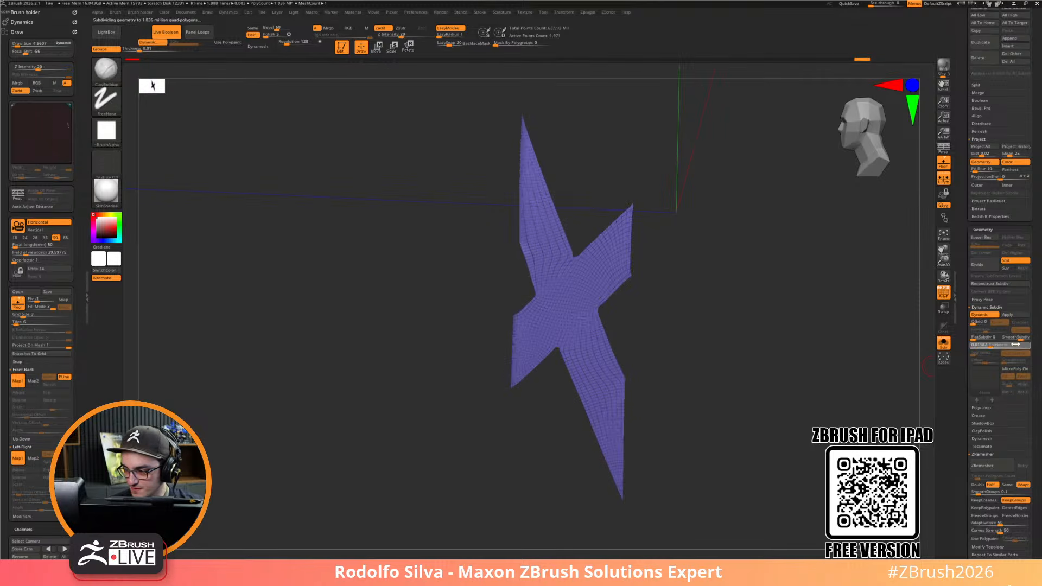
left_click_drag(1015, 344, 1018, 344)
mouse_move(809, 419)
left_mouse_down()
mouse_move(838, 421)
mouse_move(814, 424)
mouse_move(838, 426)
mouse_move(825, 419)
mouse_move(823, 428)
mouse_move(863, 411)
left_mouse_up()
key("shift+f")
key("shift+f")
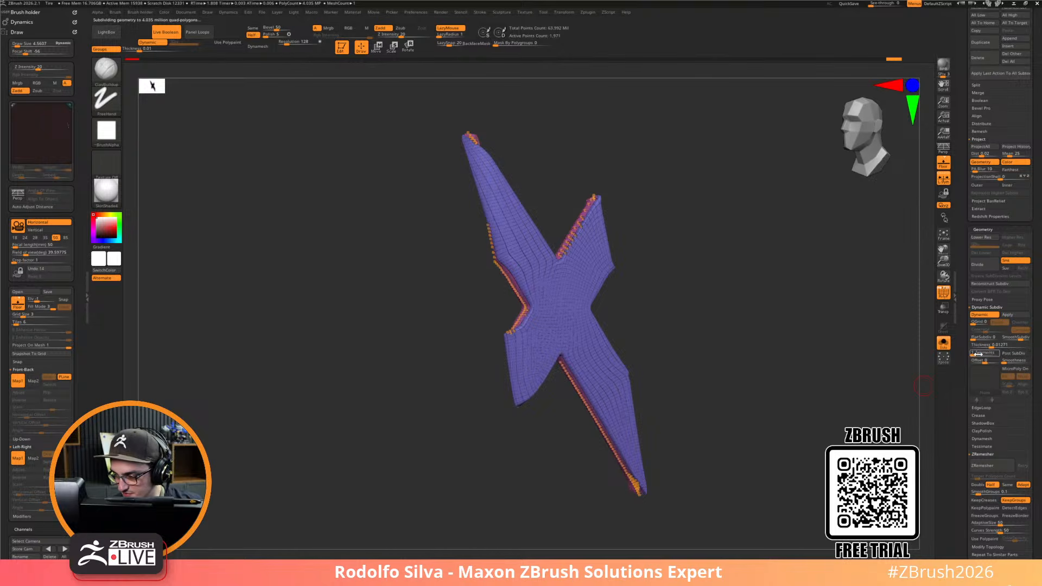
Adjust the Dynamic Subdiv segments of the thickened X-shaped piece, check its wireframe, and turn Dynamic Subdiv off
left_click_drag(978, 355, 981, 354)
key("shift+f")
left_click_drag(811, 364, 753, 440)
key("shift+f")
key("shift+f")
key("shift+f")
key("shift+d")
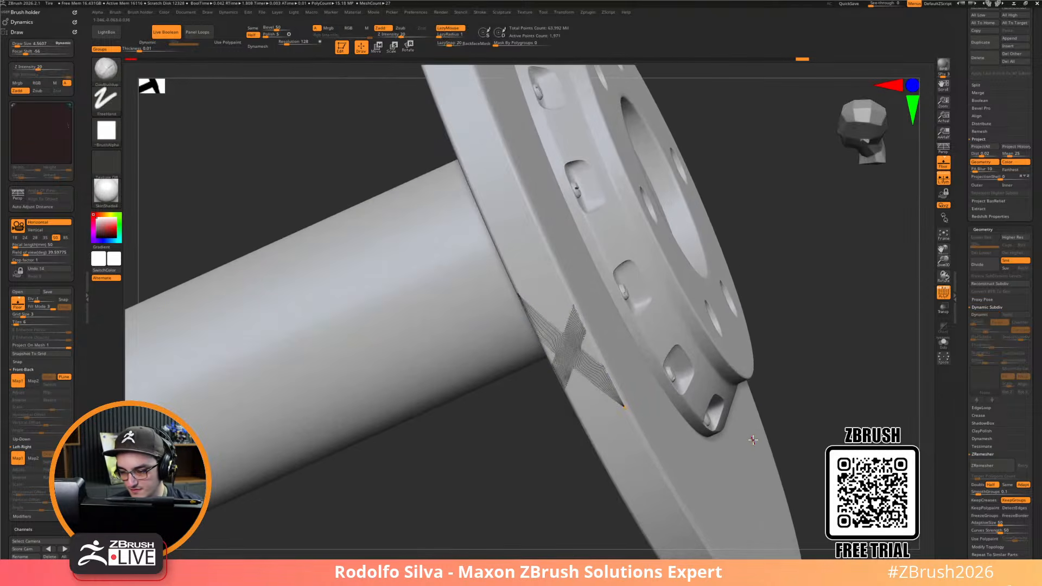
Replace the X-shaped piece with a PolyCube primitive using the gizmo's transform types
key("s")
left_click_drag(769, 425, 745, 456, "shift")
left_click_drag(676, 431, 497, 483, "alt")
key("w")
left_click(567, 395)
left_click(600, 326)
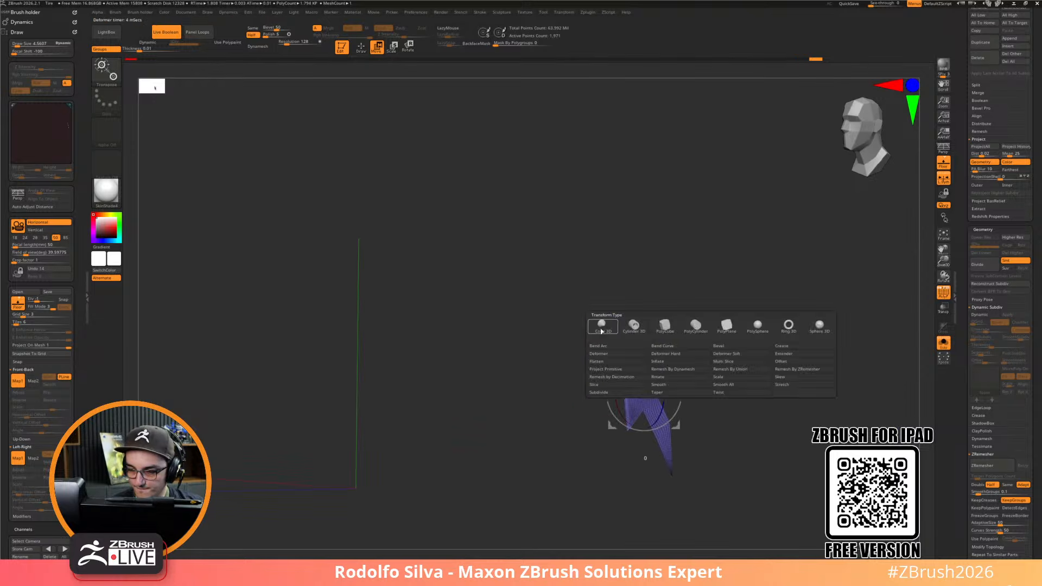
left_click(662, 328)
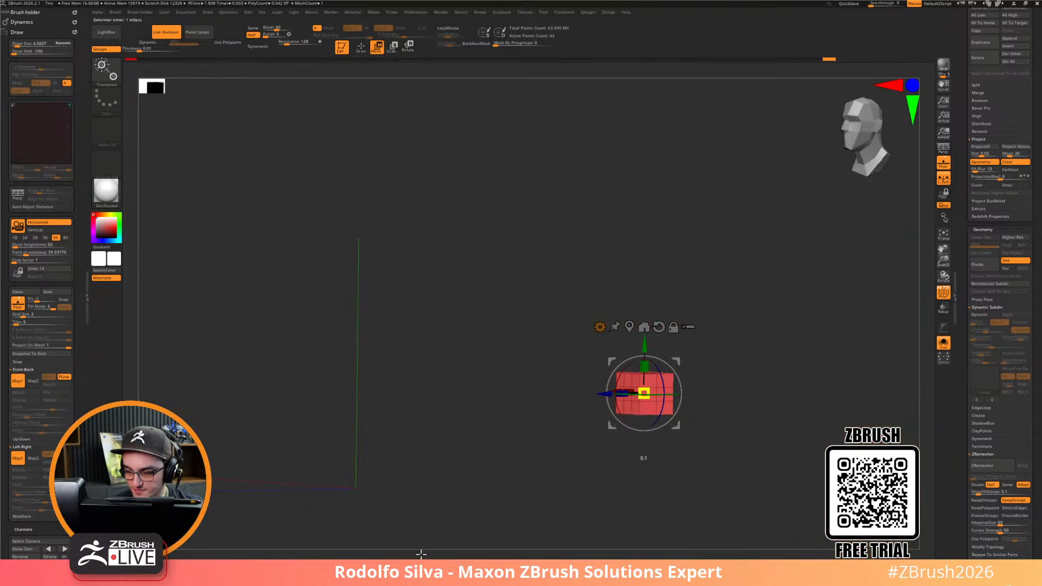
Scale the cube down to a small block and show it together with the rest of the brake disc
left_click_drag(645, 367, 656, 317)
left_click_drag(644, 393, 609, 433)
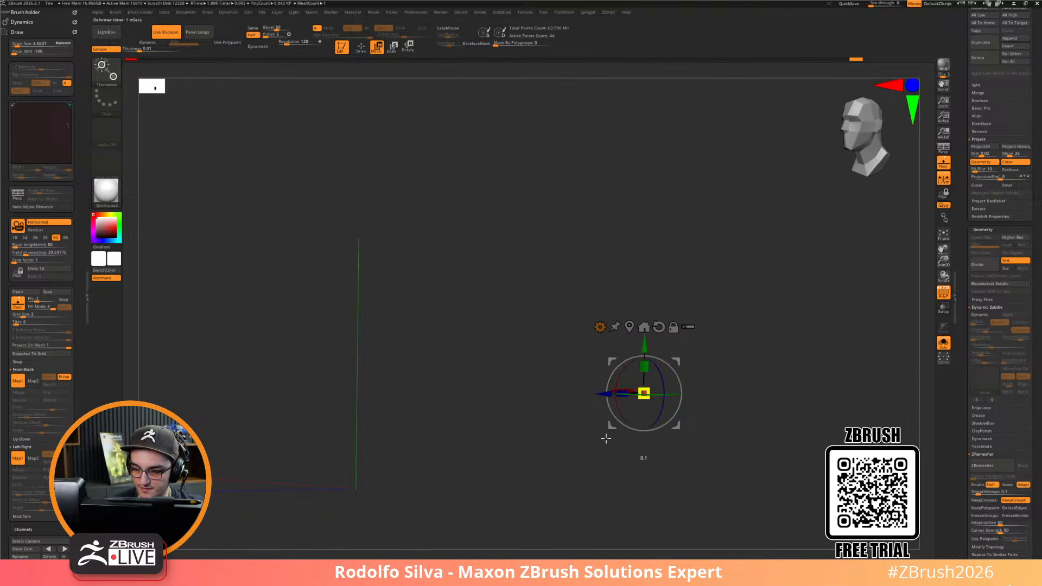
key("alt+shift+s")
left_click_drag(783, 416, 807, 381, "shift")
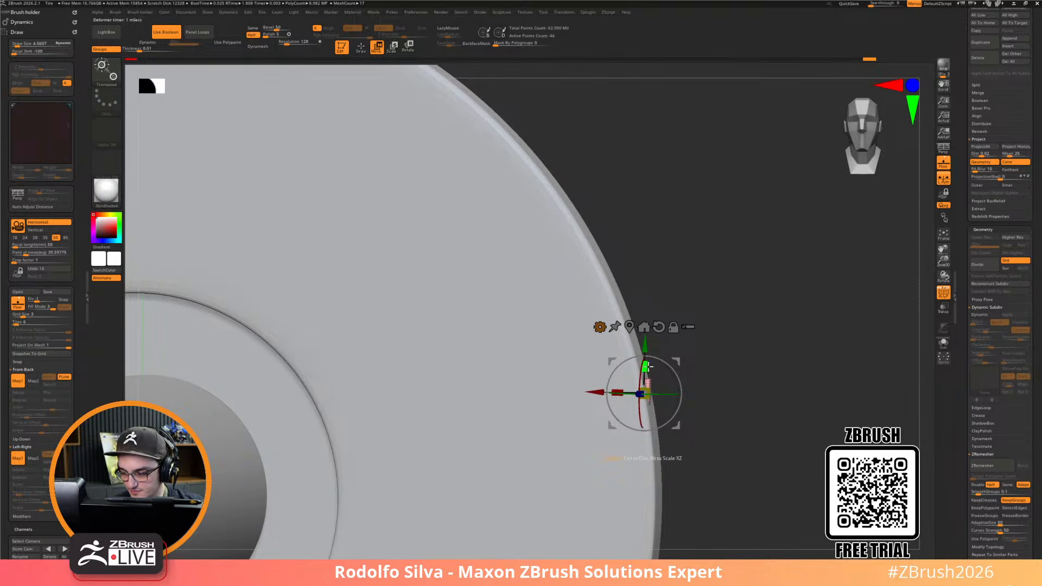
Proportion the block as a thin bar and rotate it diagonally across the disc's outer rim
left_click_drag(672, 375, 669, 369)
left_click_drag(781, 385, 725, 393)
left_click_drag(614, 380, 611, 398, "shift")
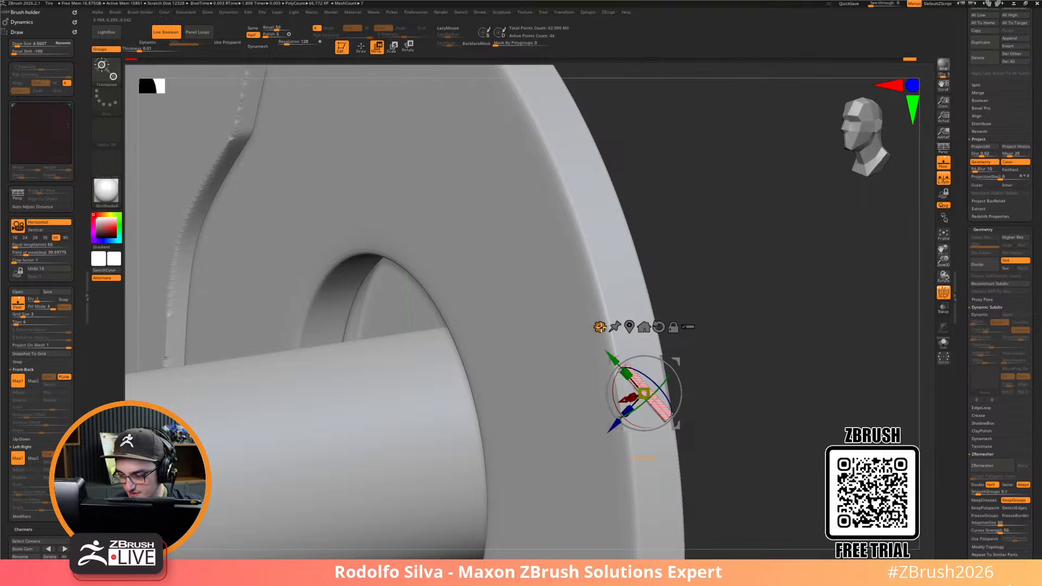
Nudge the diagonal bar on the disc's outer rim and bend it with the Bend Curve deformer to follow the rim's curvature
left_click_drag(613, 360, 612, 359, "alt")
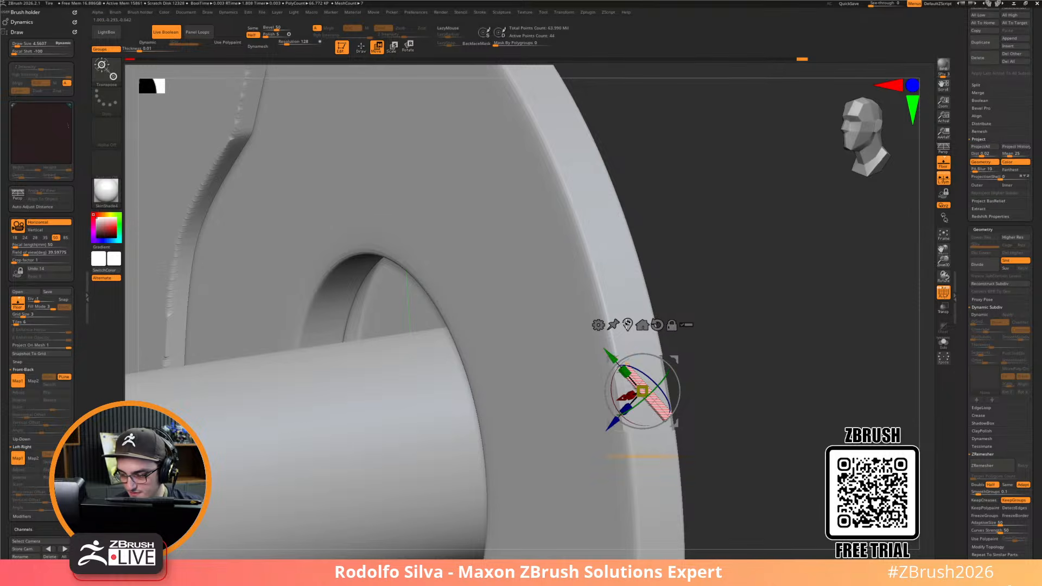
left_click(627, 325)
left_click(599, 327)
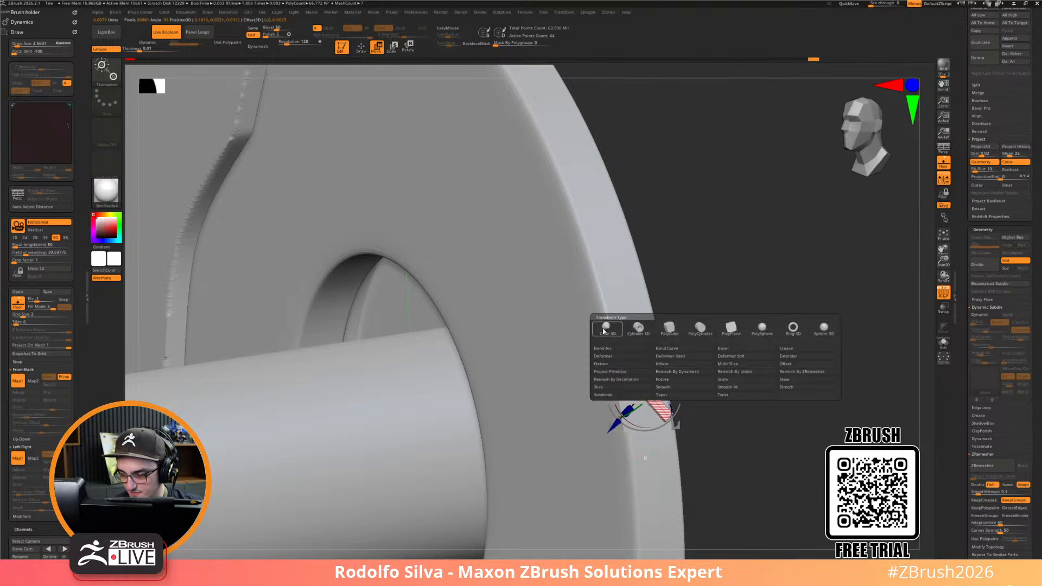
left_click(674, 352)
left_click_drag(761, 417, 786, 356)
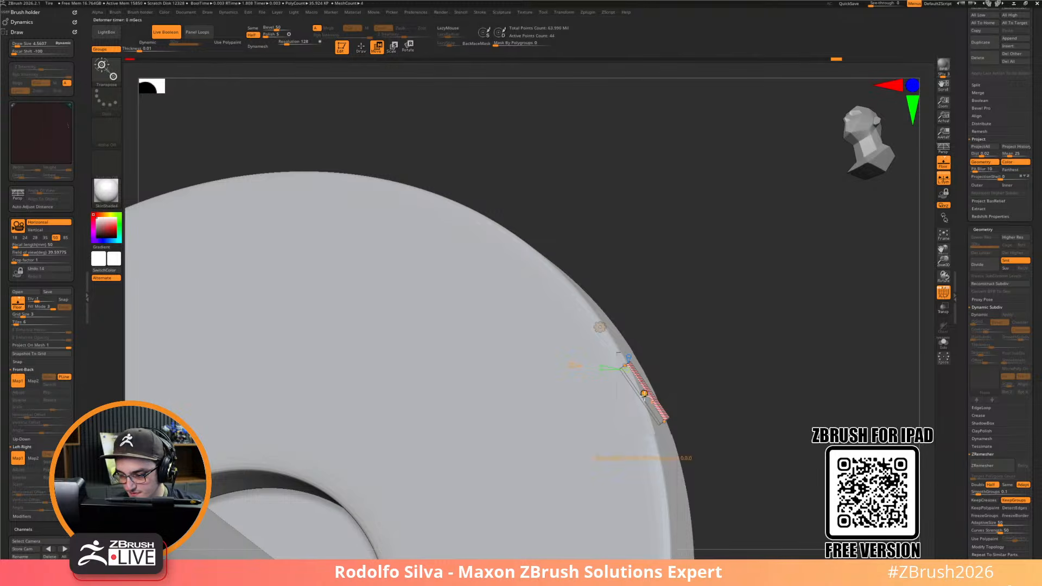
key("shift+f")
left_click_drag(770, 404, 719, 404)
Turn on Dynamic Subdiv for the bent bar, set its thickness to 0 and open the crease options
key("d")
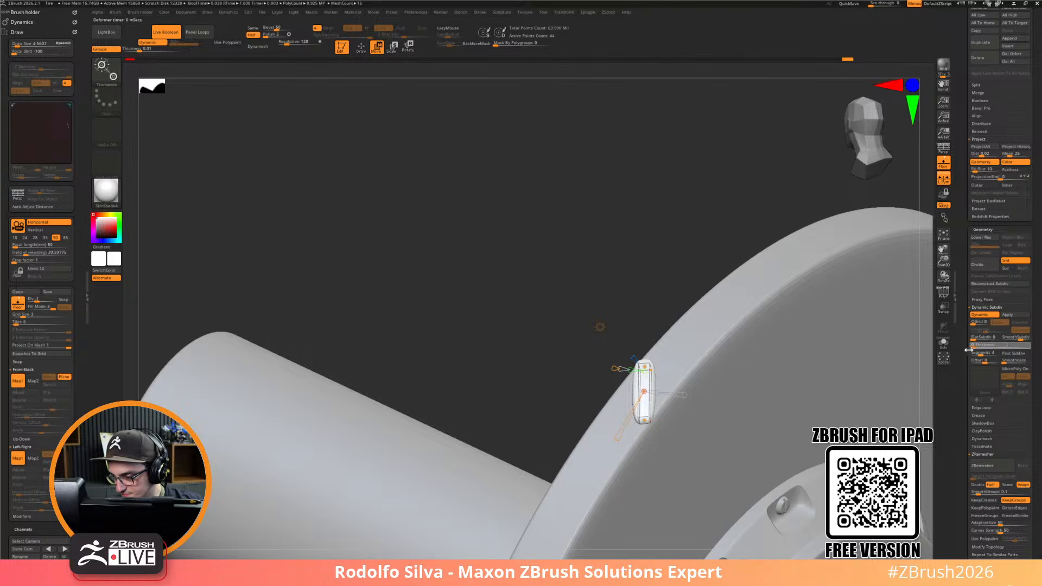
left_click_drag(966, 350, 965, 350)
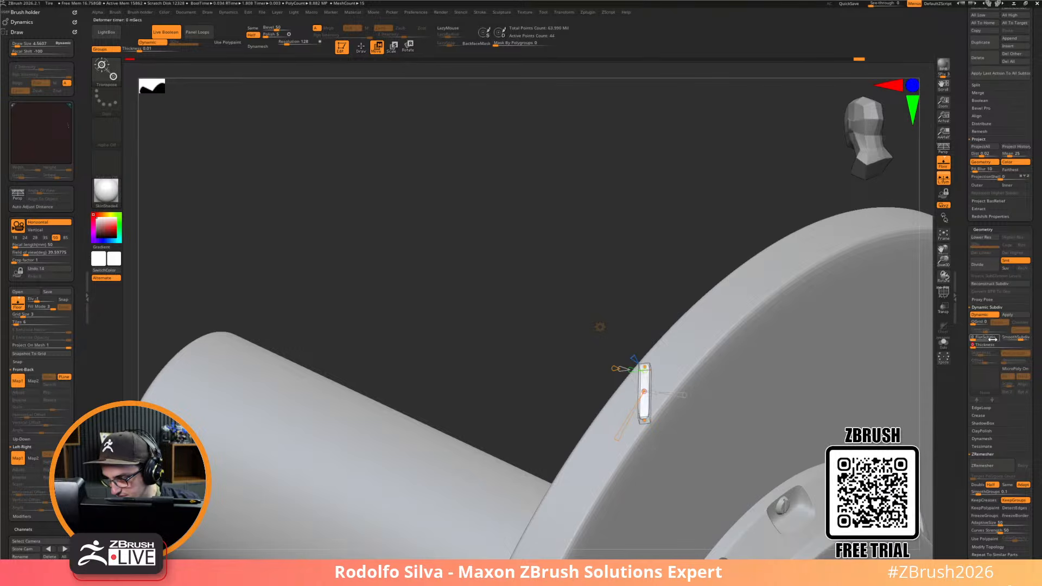
scroll(972, 449, "down", 3)
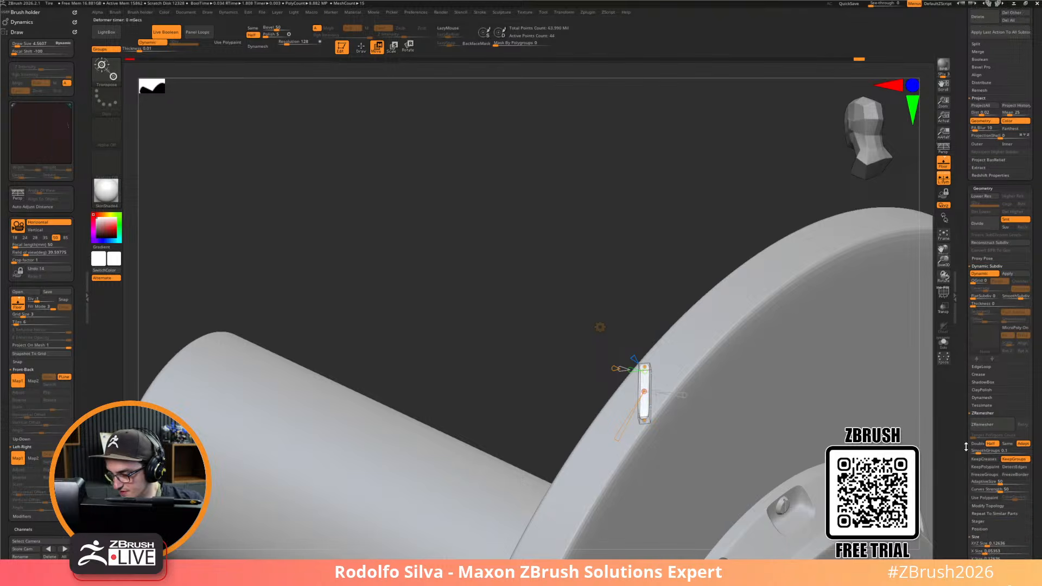
left_click(979, 356)
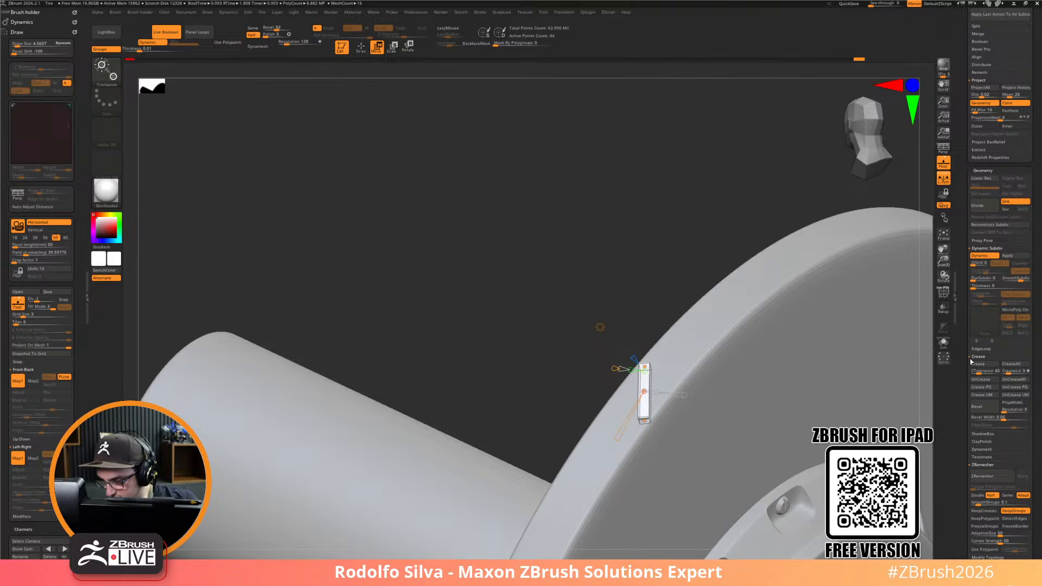
left_click_drag(434, 379, 543, 404)
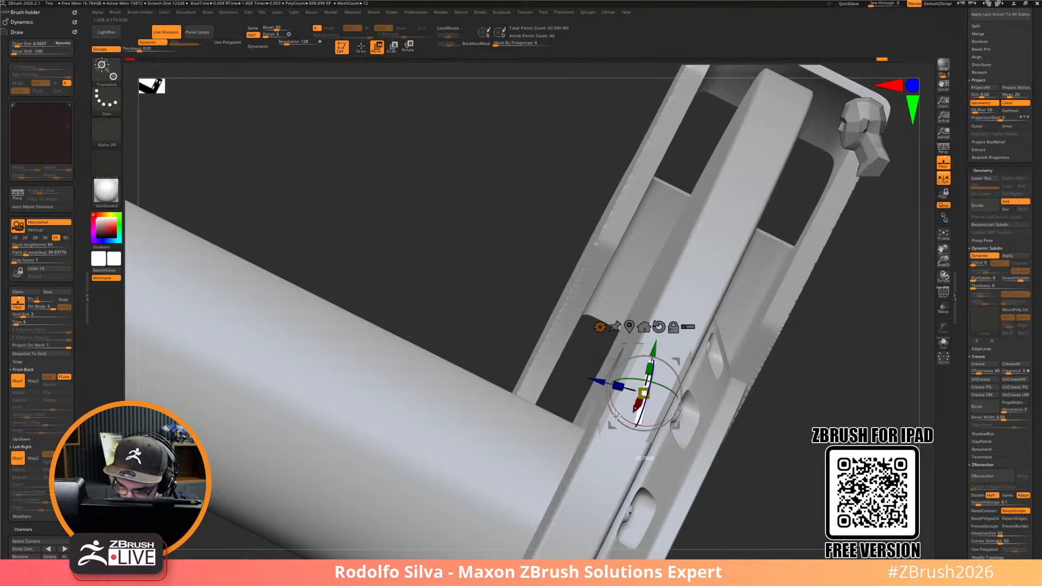
Duplicate the bar in place and rotate the copy across it to form an X on the rim
left_click_drag(633, 347, 632, 344, "ctrl")
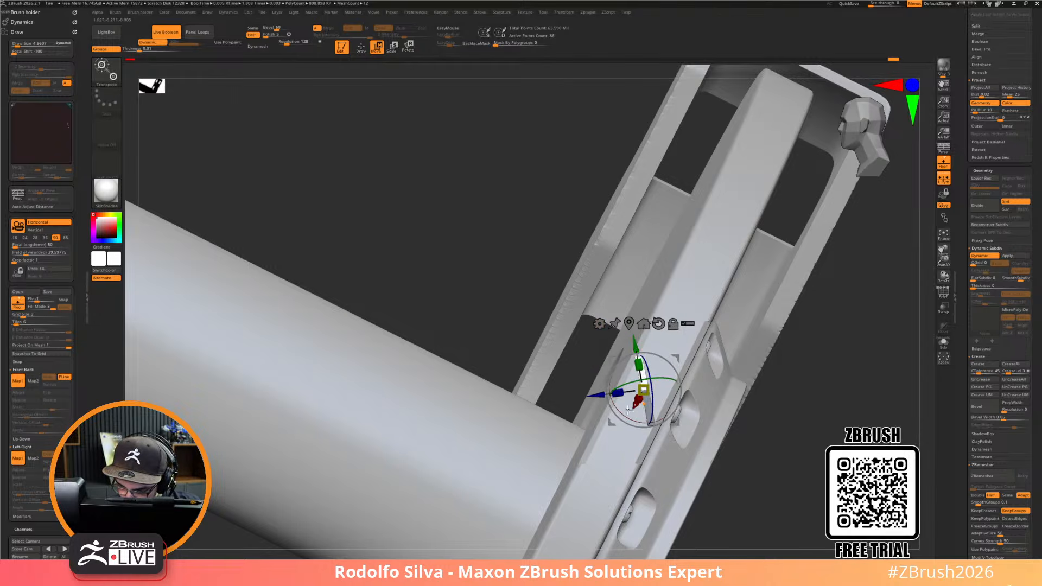
left_click_drag(629, 418, 582, 376)
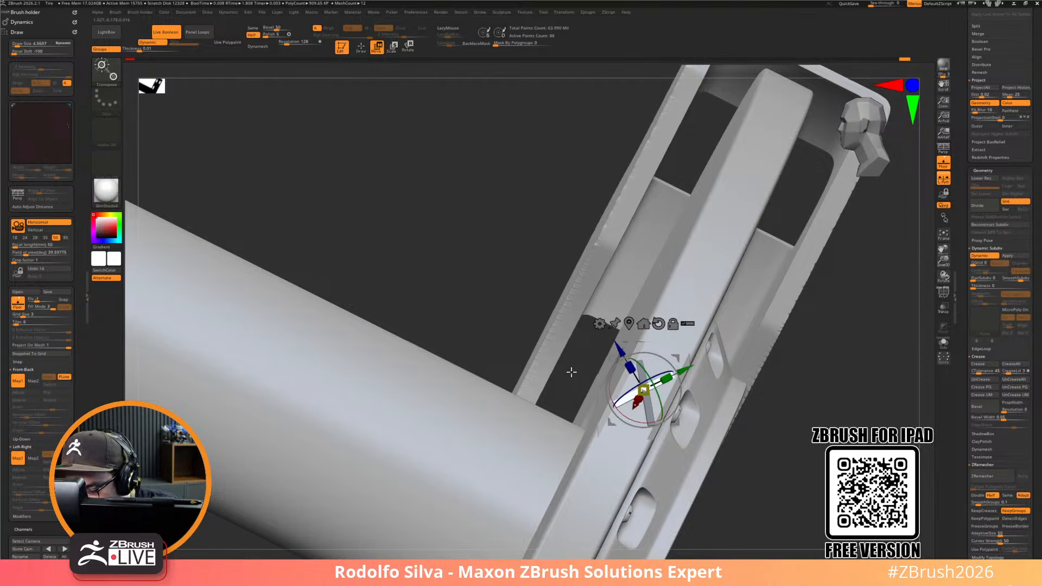
mouse_move(819, 444)
left_mouse_down()
mouse_move(869, 446)
mouse_move(809, 400)
mouse_move(777, 426)
mouse_move(749, 429)
left_mouse_up()
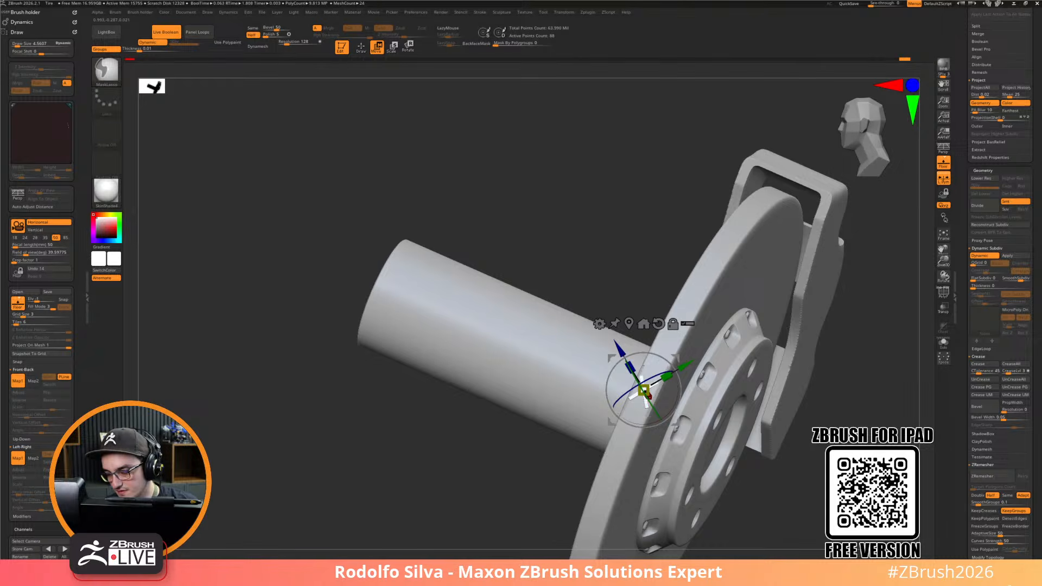
Turn on Array Mesh for the X with a Z rotation amount of 360 and raise the repeat count to fill the disc's rim
left_click(989, 171)
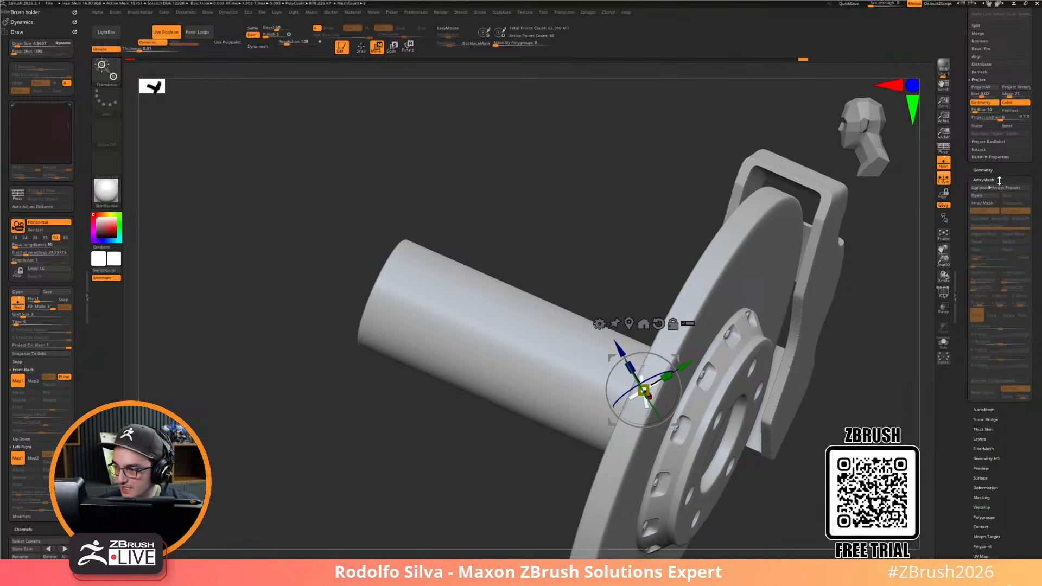
left_click(994, 204)
left_click_drag(879, 310, 803, 315)
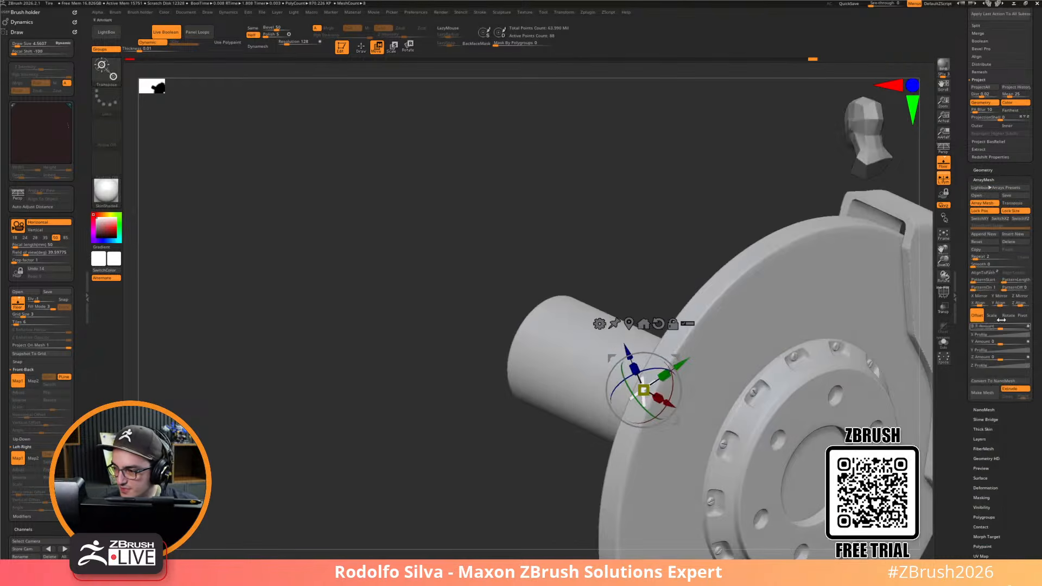
left_click(1009, 316)
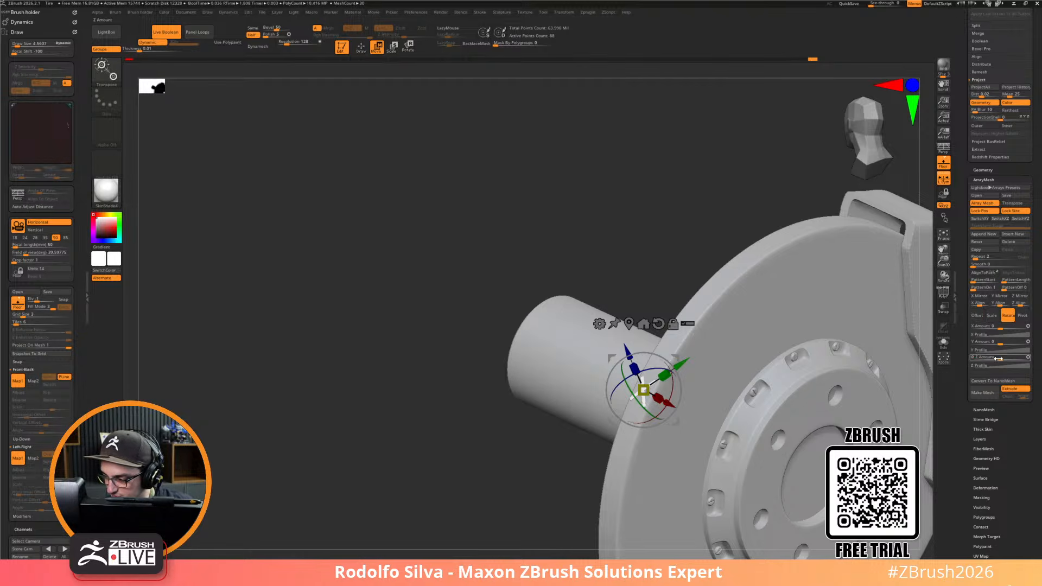
type("60")
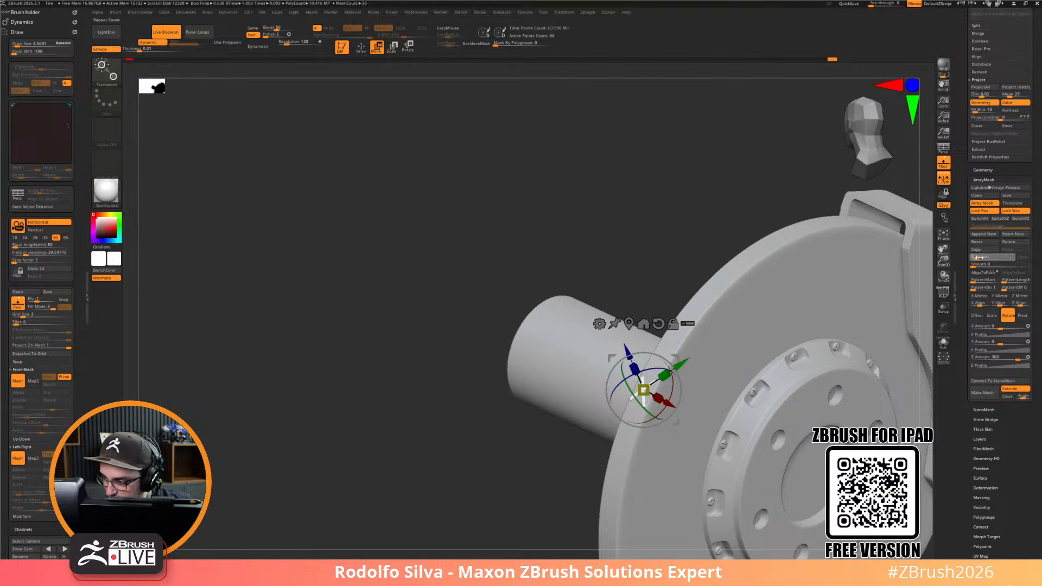
left_click_drag(979, 258, 991, 256)
Select the brake disc subtool, show its polyframe and isolate it from the other parts
left_click_drag(430, 470, 340, 383, "alt")
left_click_drag(395, 431, 574, 391, "alt")
left_click(521, 405, "alt")
left_click_drag(779, 384, 758, 393)
key("shift+f")
key("q")
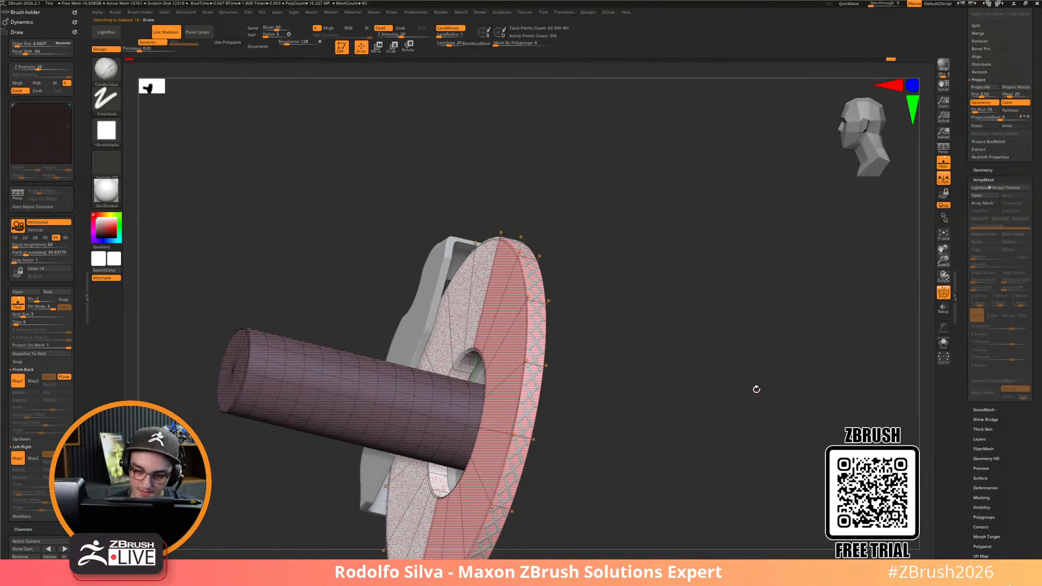
key("ctrl+shift+s")
mouse_move(653, 391)
left_mouse_down()
mouse_move(626, 400)
mouse_move(650, 388)
left_mouse_up()
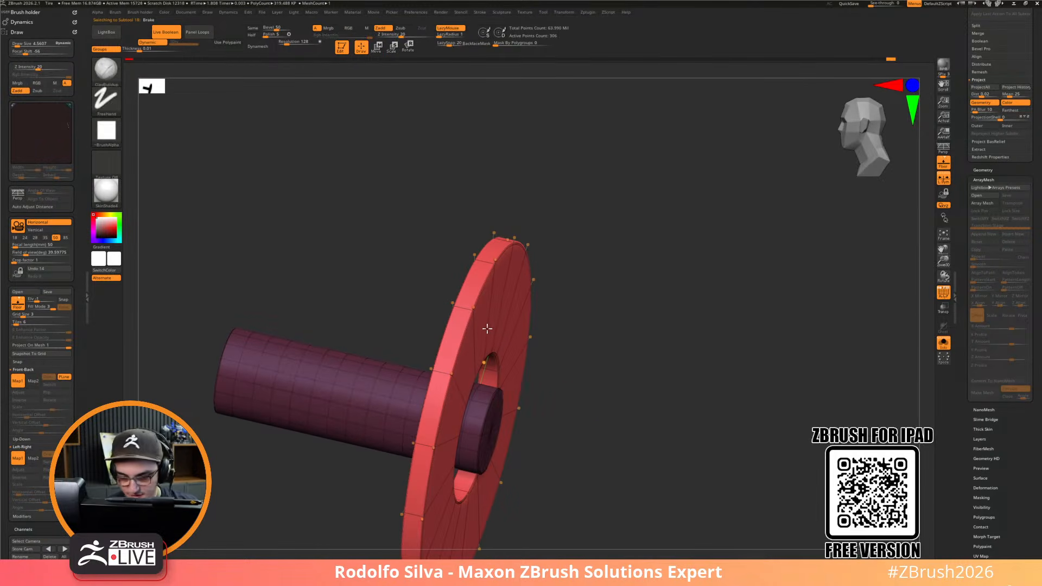
Switch to the ZModeler brush and set its polygon QMesh action to the Flat Island target
key("b")
key("z")
key("m")
key("space")
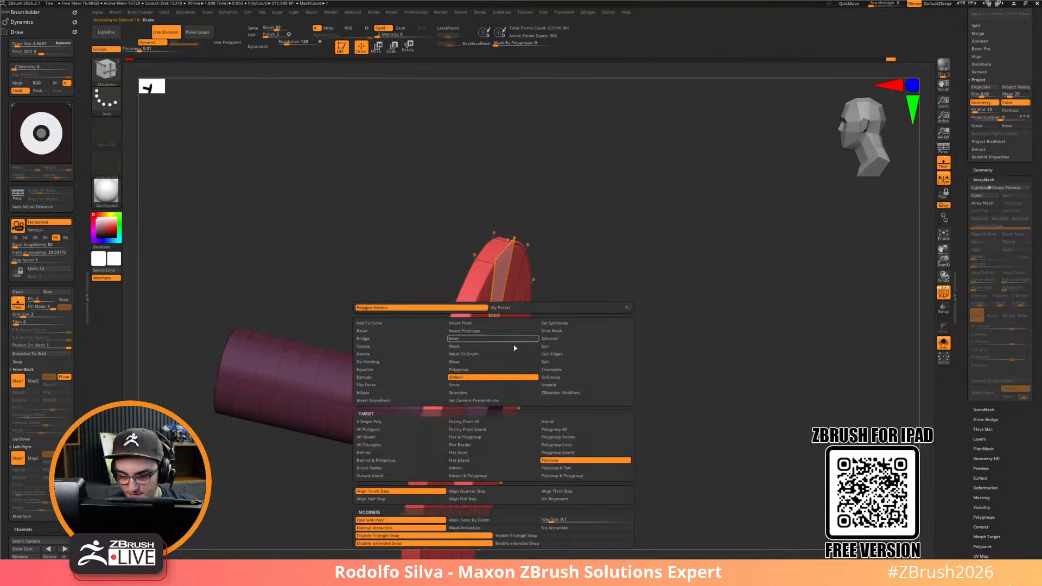
left_click(488, 460)
Try to extrude the disc's two flat faces with QMesh and raise the resulting edge bands using a polygroup target
left_click_drag(498, 311, 500, 309)
right_click_drag(500, 313, 570, 331)
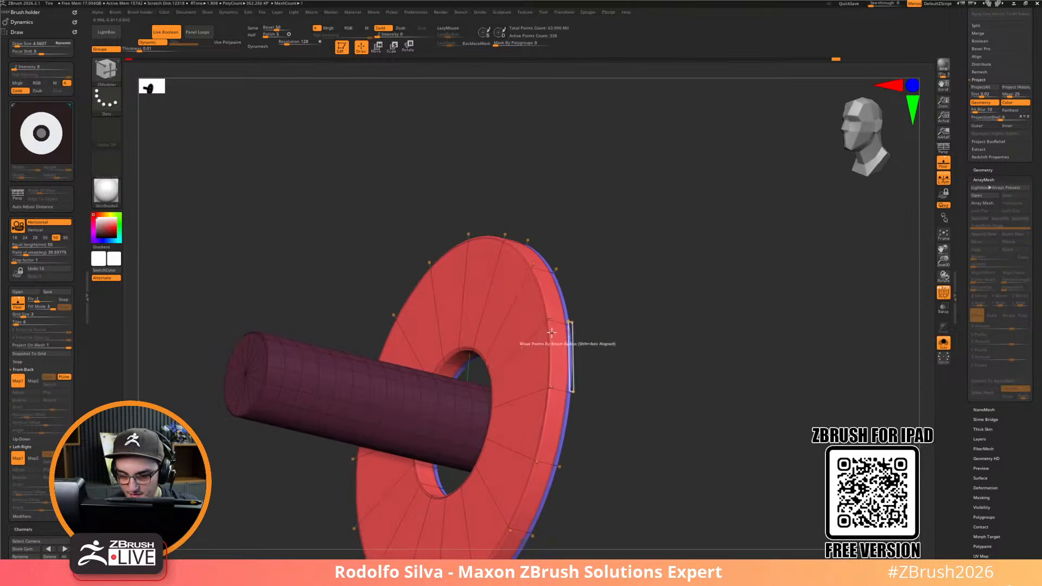
left_click_drag(514, 321, 511, 322)
right_click_drag(701, 392, 641, 395)
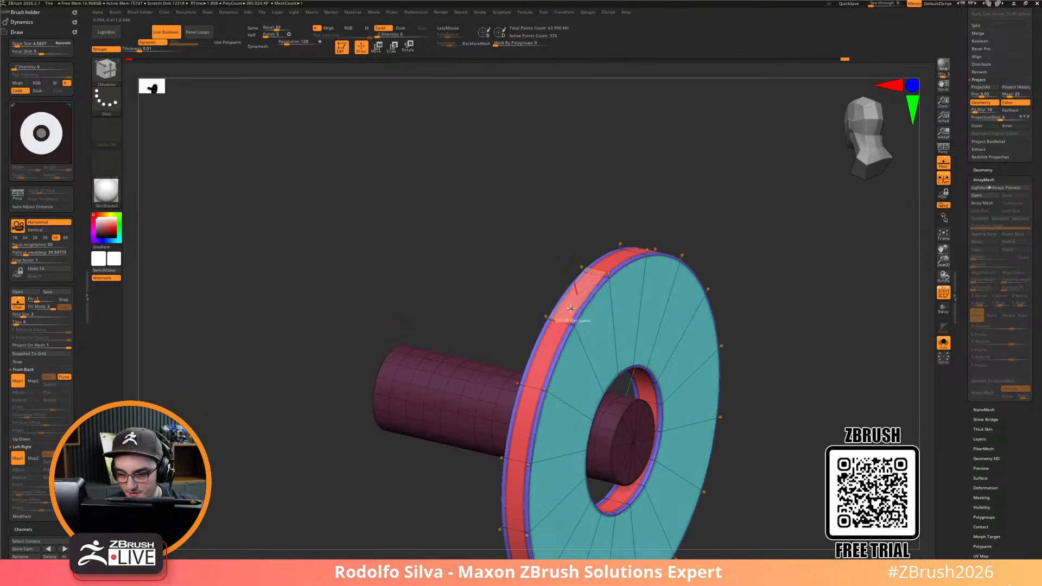
key("space")
left_click(654, 450)
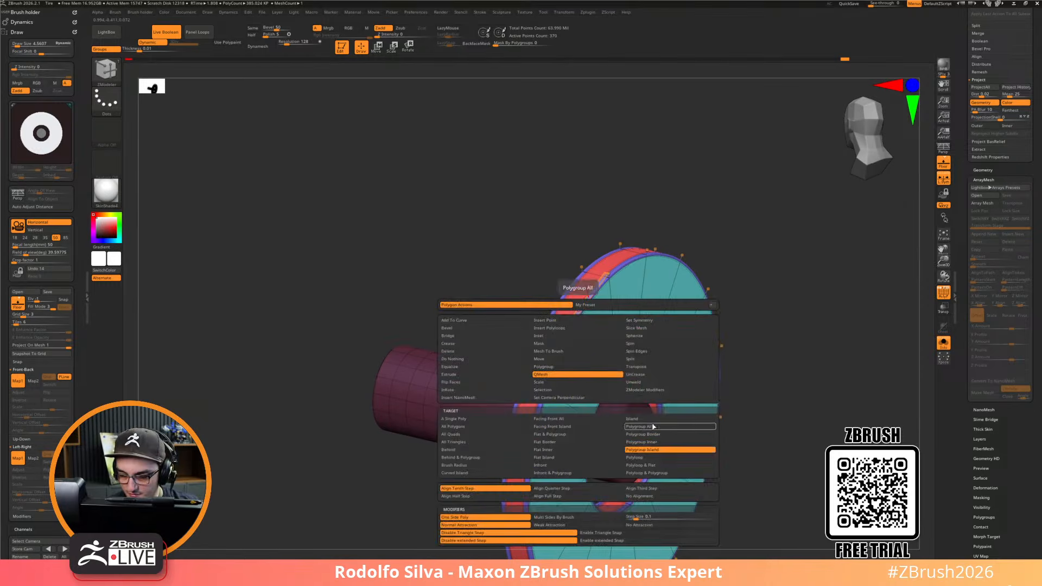
left_click_drag(593, 289, 592, 279)
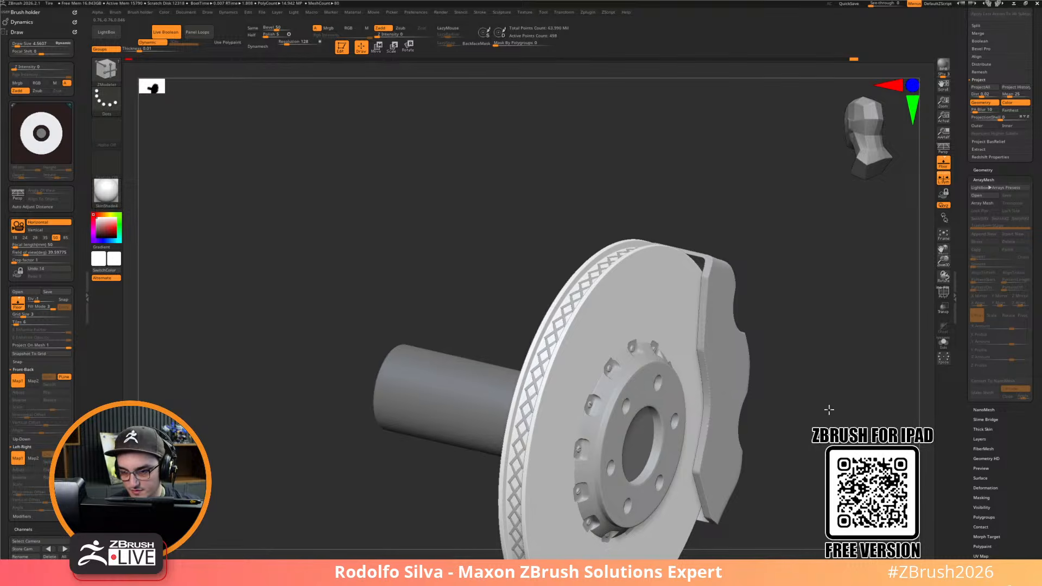
Undo the disc's QMesh extrusions and return to its unsmoothed polyframe display
key("ctrl+z")
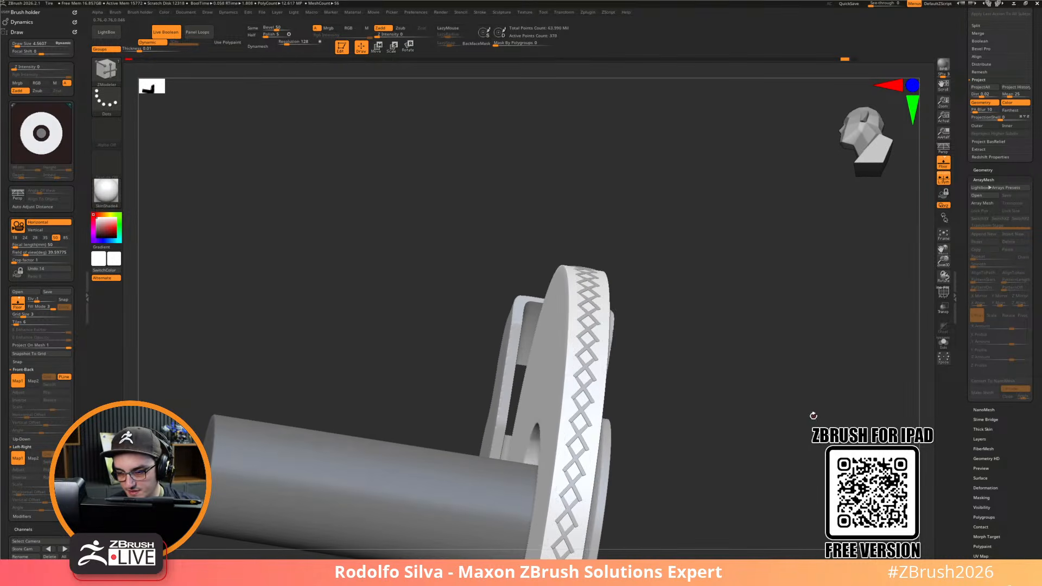
key("ctrl+z")
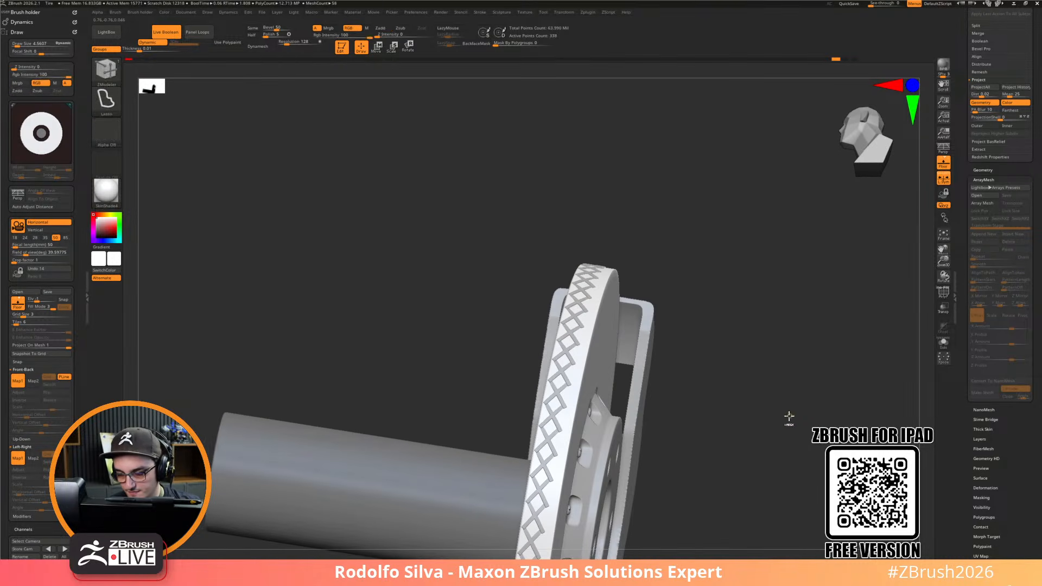
key("ctrl+z")
key("ctrl+z")
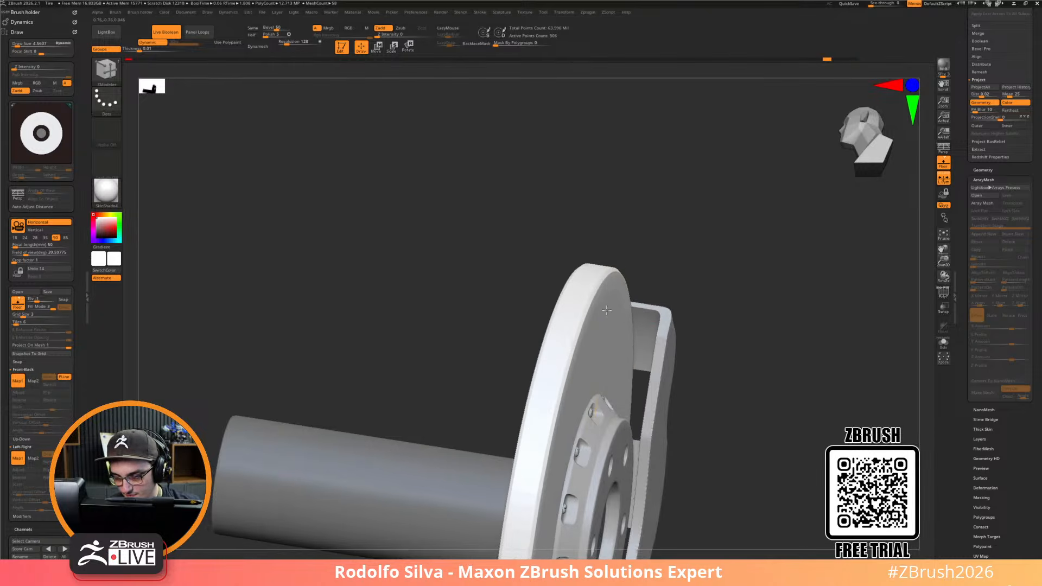
key("ctrl+shift+z")
key("shift+f")
key("ctrl+z")
key("shift+d")
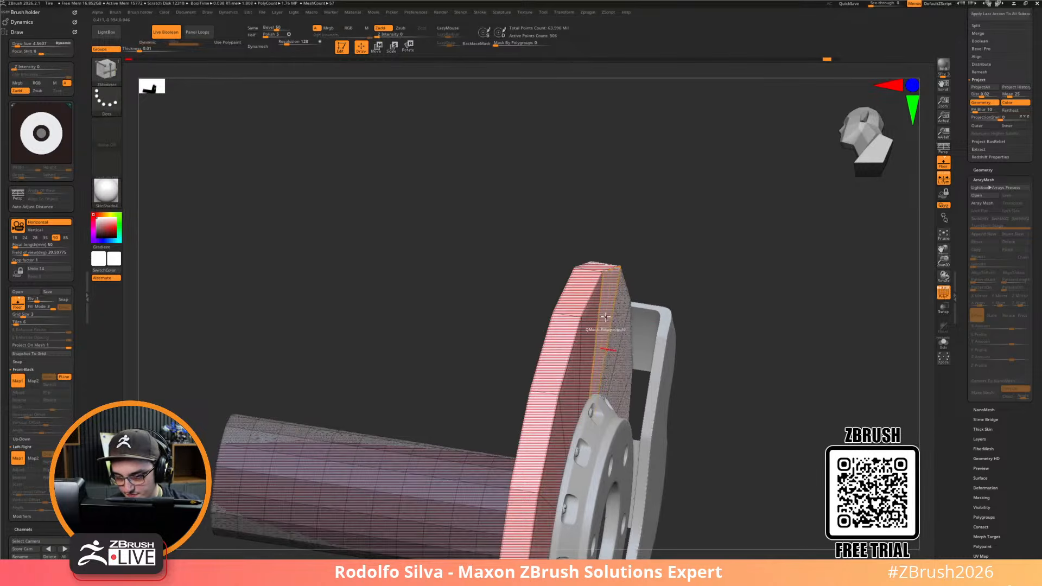
Extrude both flat faces of the brake disc slightly outward with QMesh targeting Flat Island
key("space")
left_click(570, 463)
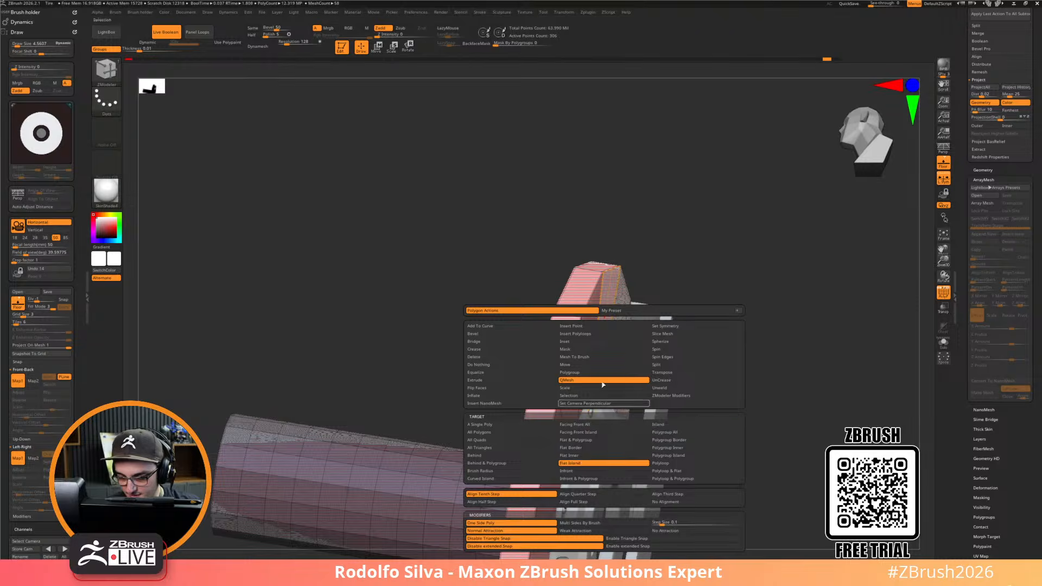
left_click_drag(456, 378, 624, 353)
left_click(632, 349)
left_click_drag(869, 353, 733, 342)
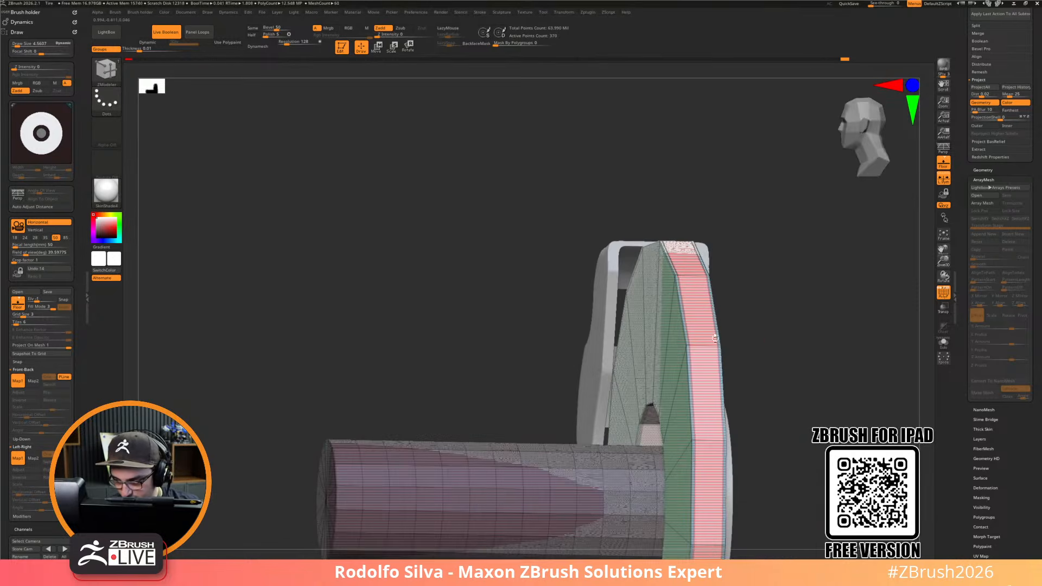
Raise the disc's new edge bands with QMesh on Polygroup All to recess the rim, and preview it smoothed without polyframe
key("space")
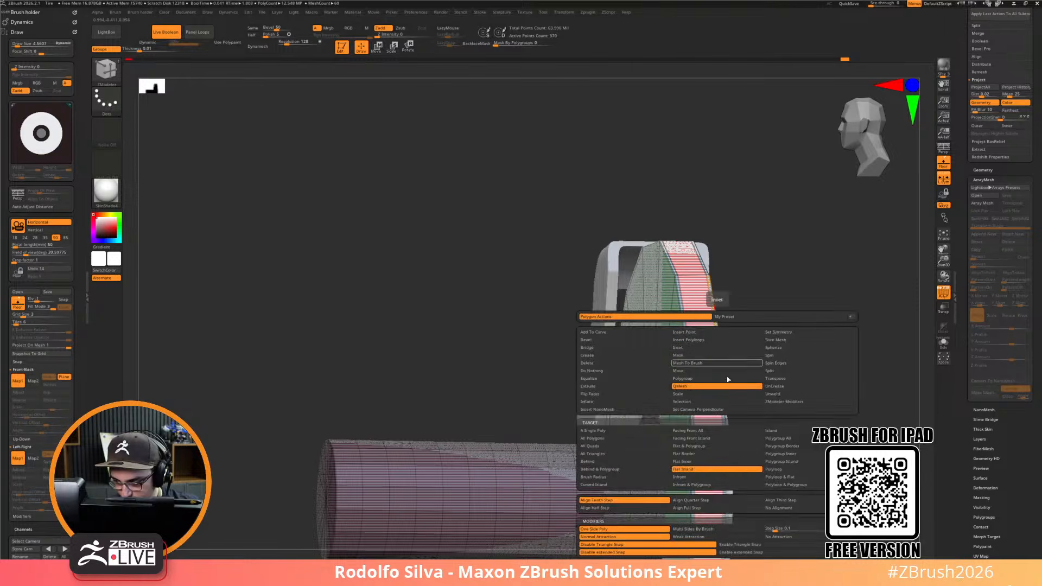
left_click(782, 438)
left_click(714, 313)
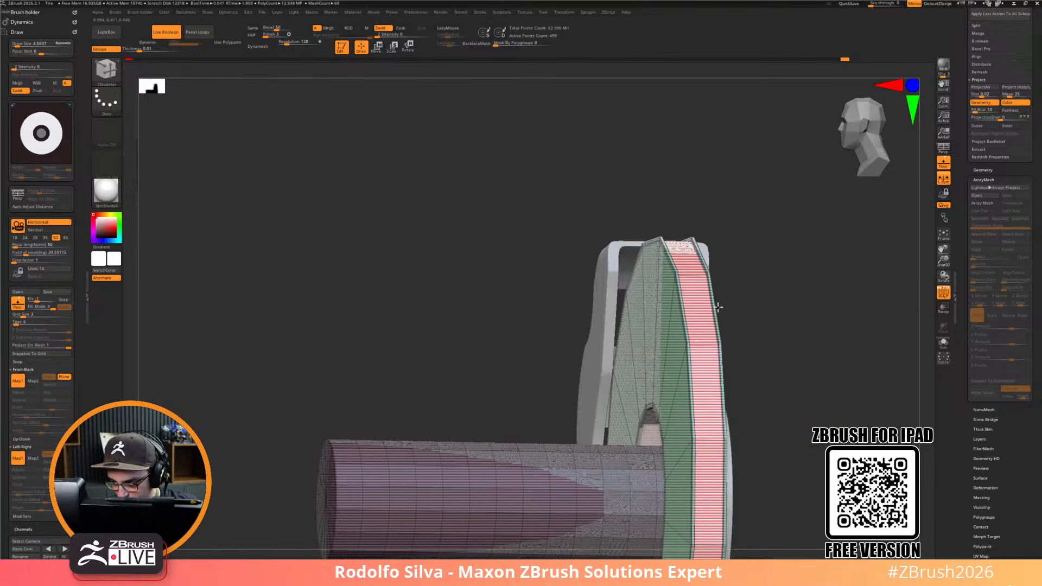
left_click_drag(833, 356, 840, 358)
key("d")
key("shift+f")
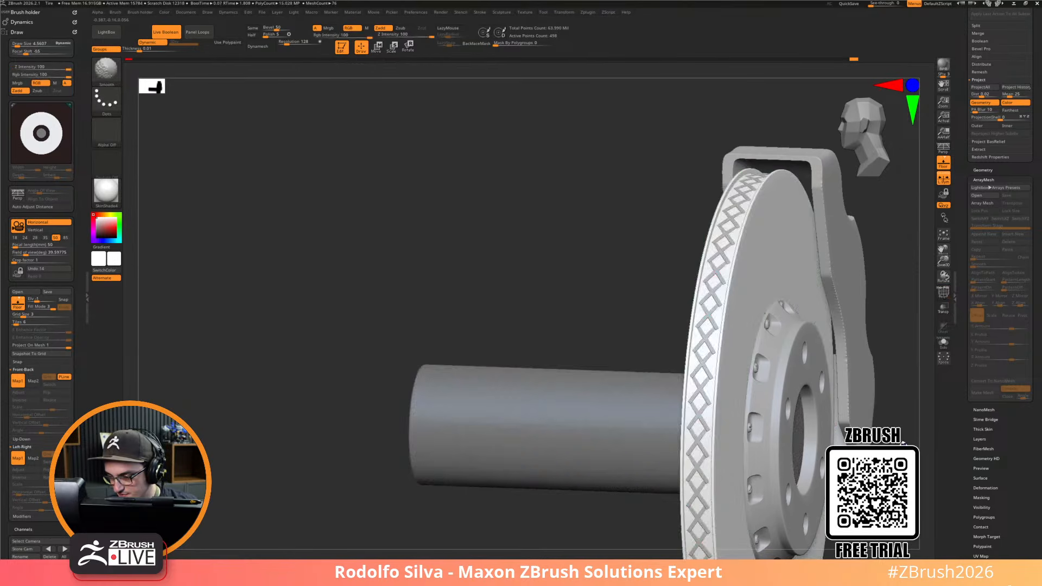
right_click_drag(841, 358, 803, 334, "alt")
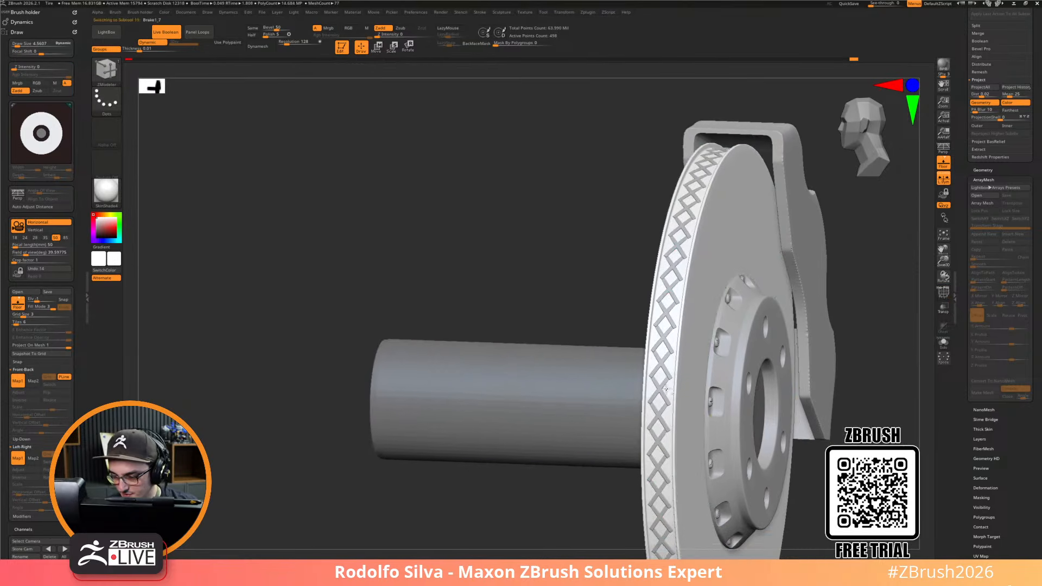
Select the arrayed X pattern with the Move gizmo and reset the gizmo's orientation in a straight side view
left_click(671, 369, "alt")
key("w")
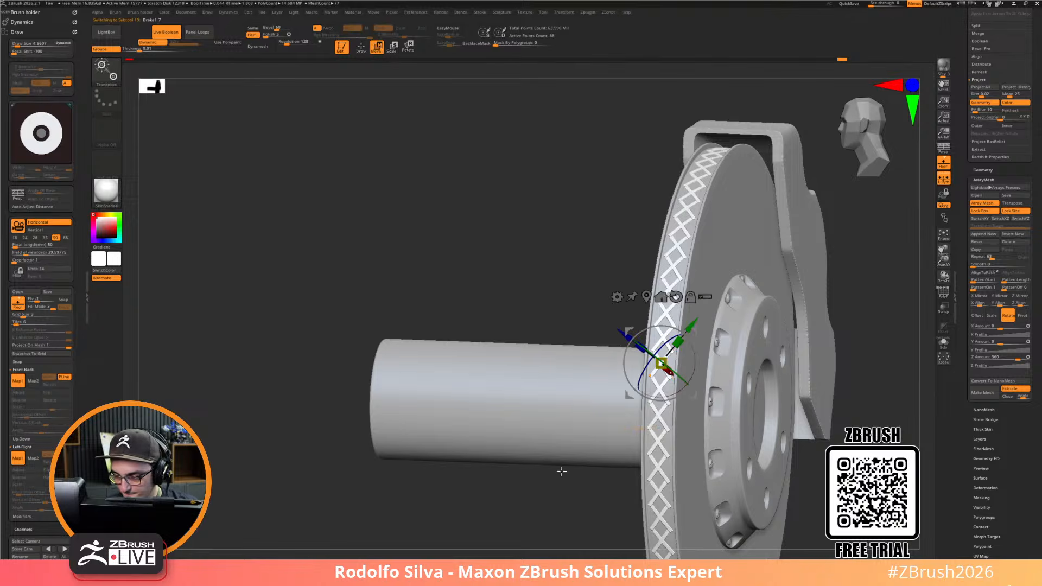
left_click_drag(542, 499, 563, 500, "shift")
left_click(675, 296)
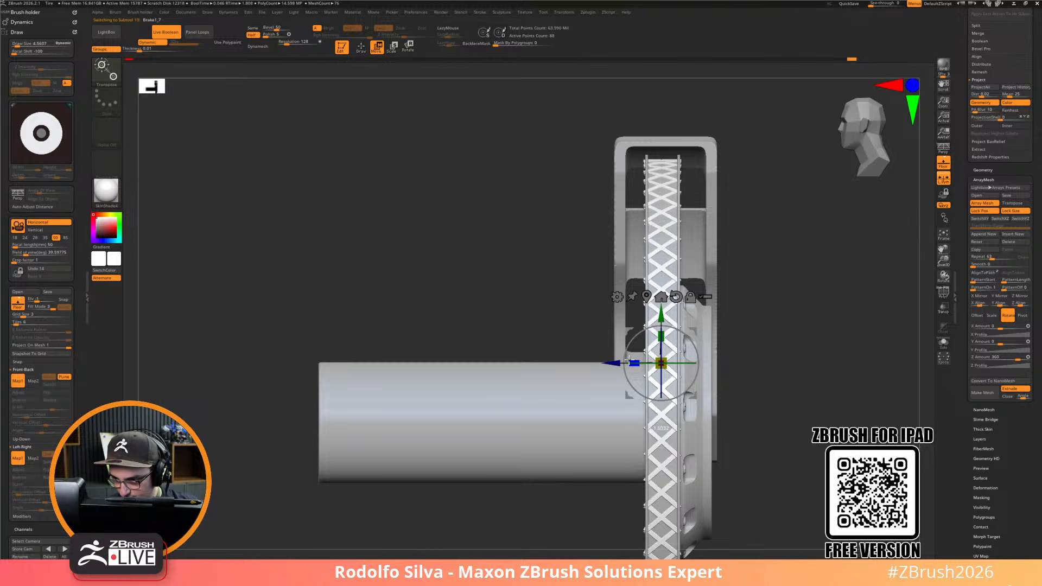
left_click_drag(793, 361, 765, 351)
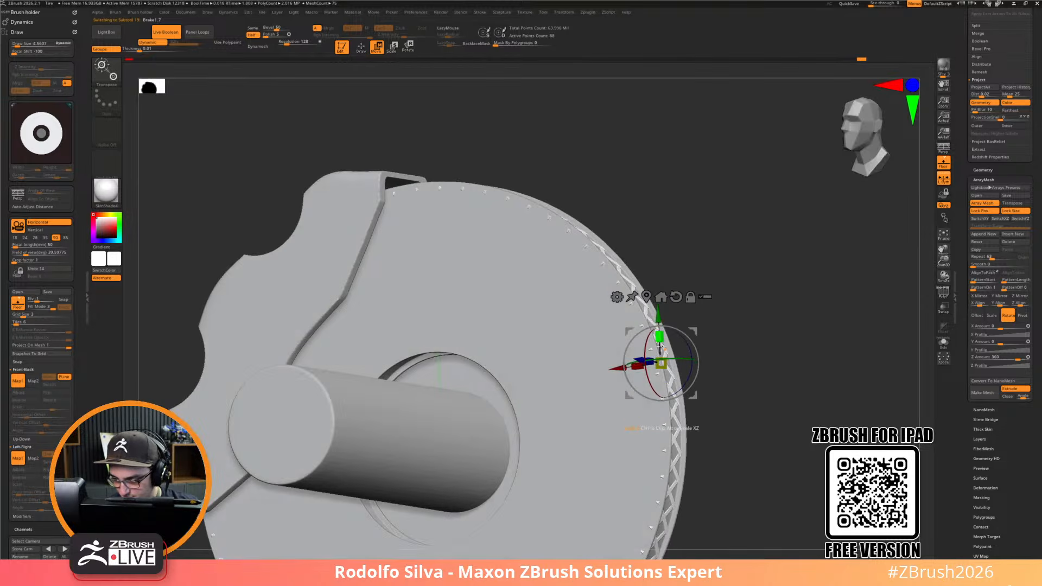
Shift the arrayed X pattern slightly along the disc's axis with the Move gizmo and return to Draw mode
left_click_drag(652, 359, 632, 369)
left_click_drag(795, 345, 787, 362, "alt")
left_click_drag(787, 361, 749, 389)
key("shift+f")
mouse_move(857, 424)
left_mouse_down()
mouse_move(672, 492)
mouse_move(733, 435)
mouse_move(706, 396)
left_mouse_up()
key("q")
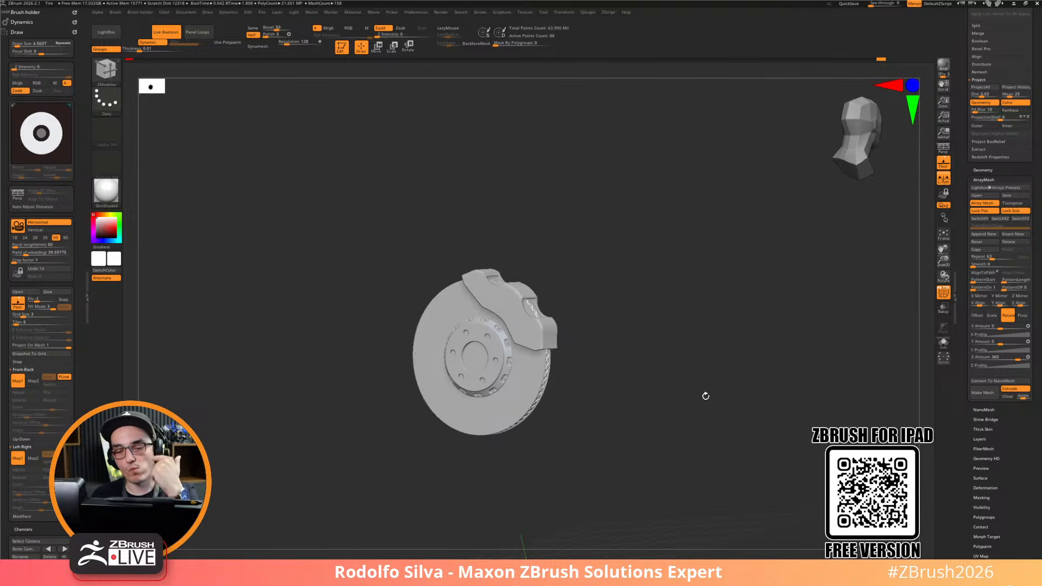
Select the brake caliper in a straight front view and choose the IMM Primitives brush
left_click_drag(706, 396, 657, 497)
left_click(433, 302, "alt")
mouse_move(538, 343)
left_mouse_down()
mouse_move(679, 445)
mouse_move(686, 484)
mouse_move(700, 467)
left_mouse_up()
key("b")
key("i")
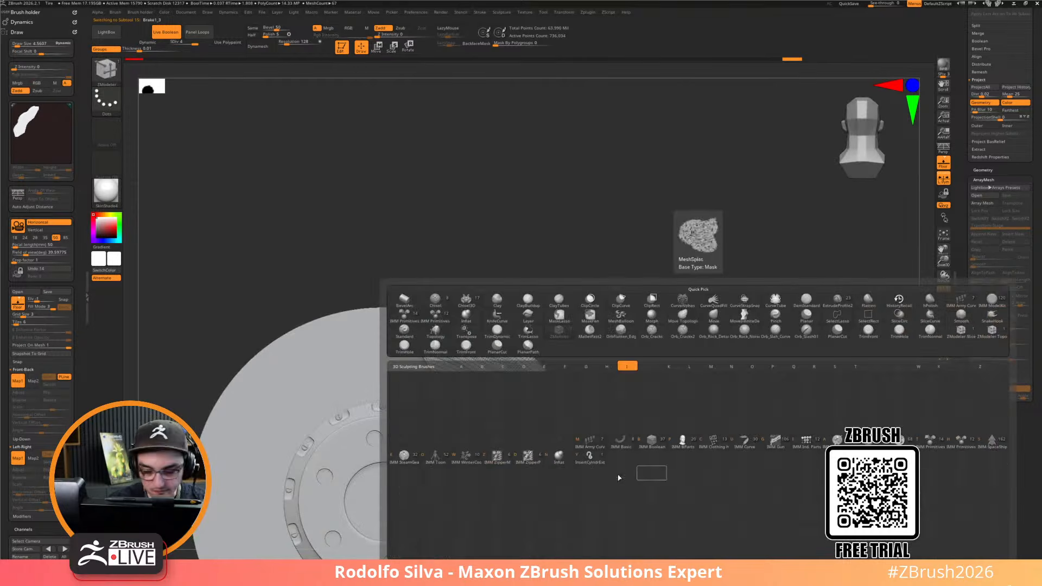
left_click(930, 439)
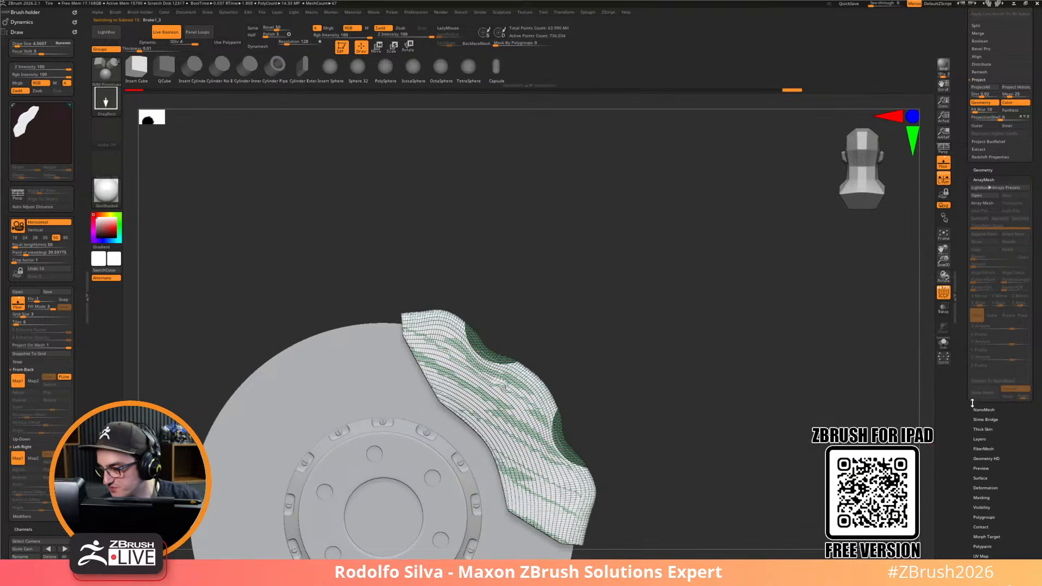
Select the bolt-hole subtool Brake1_6 and check its cylinders with and without polyframe
scroll(1005, 425, "up", 8)
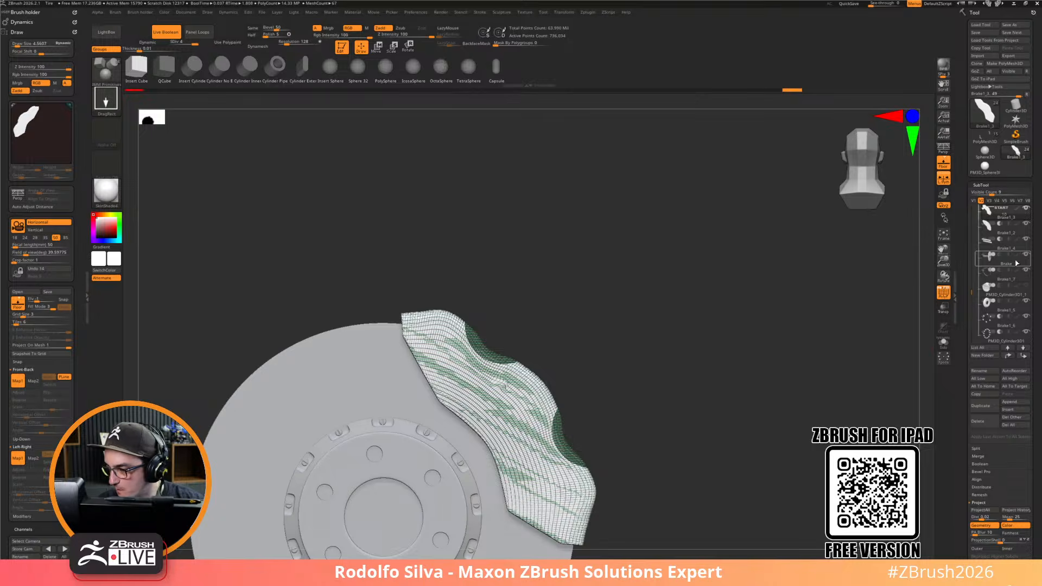
mouse_move(997, 285)
left_click_drag(972, 291, 972, 300)
left_click(996, 294)
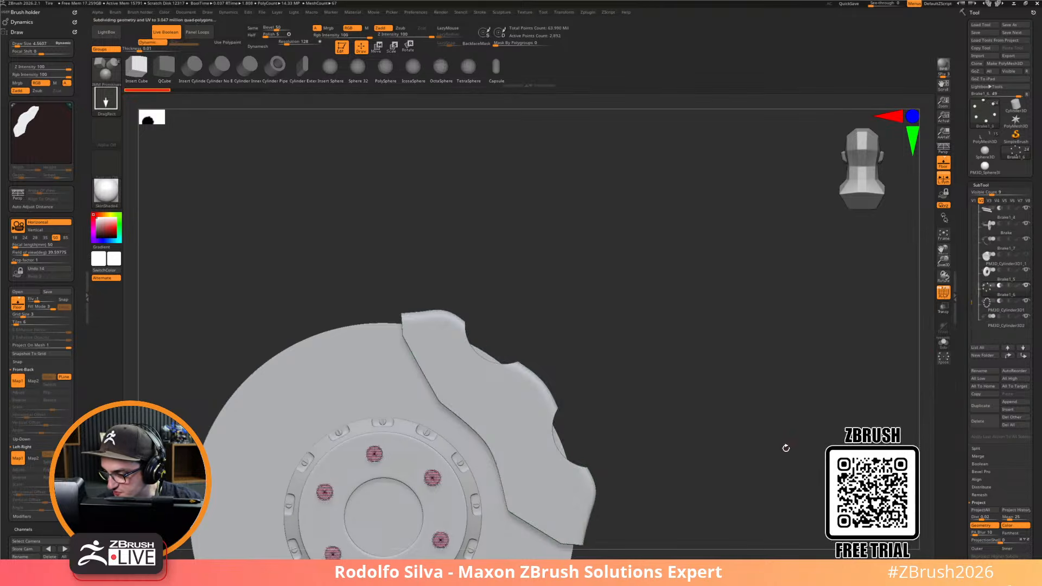
left_click_drag(792, 455, 749, 467)
key("shift+f")
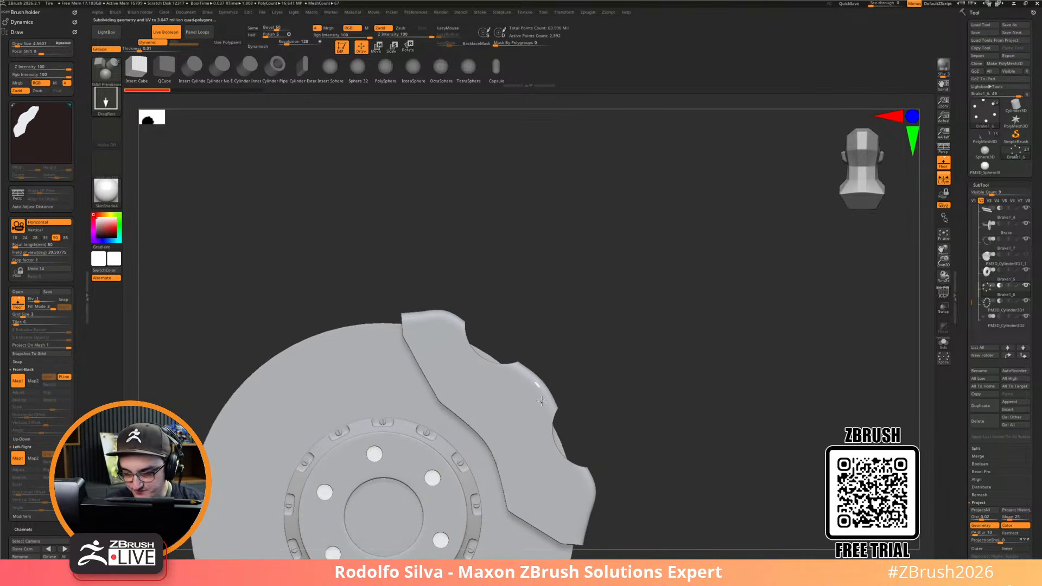
key("shift+f")
left_click(628, 422, "ctrl+shift")
key("ctrl+z")
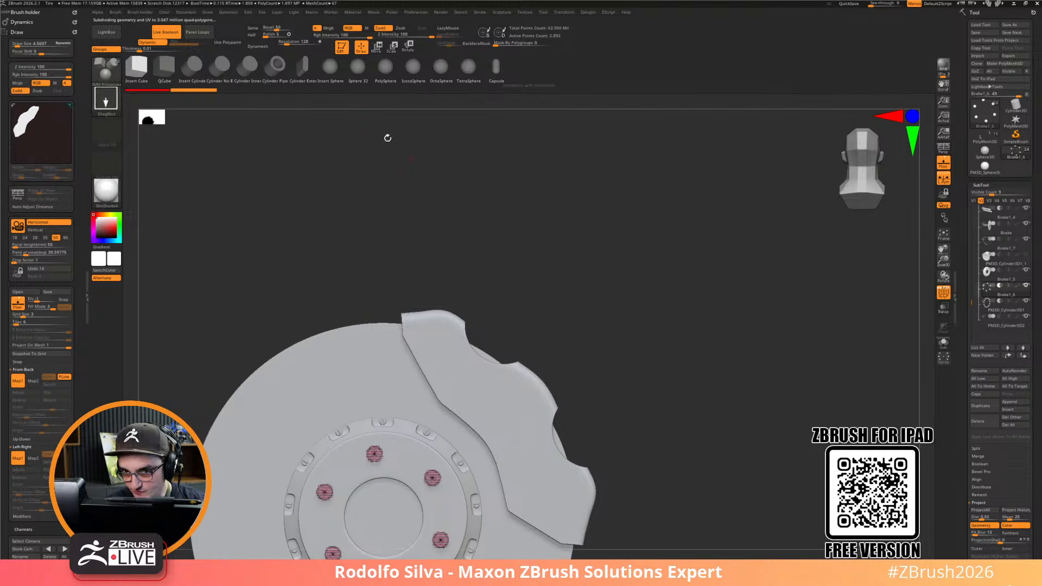
left_click(198, 68)
left_click_drag(537, 383, 579, 438)
key("w")
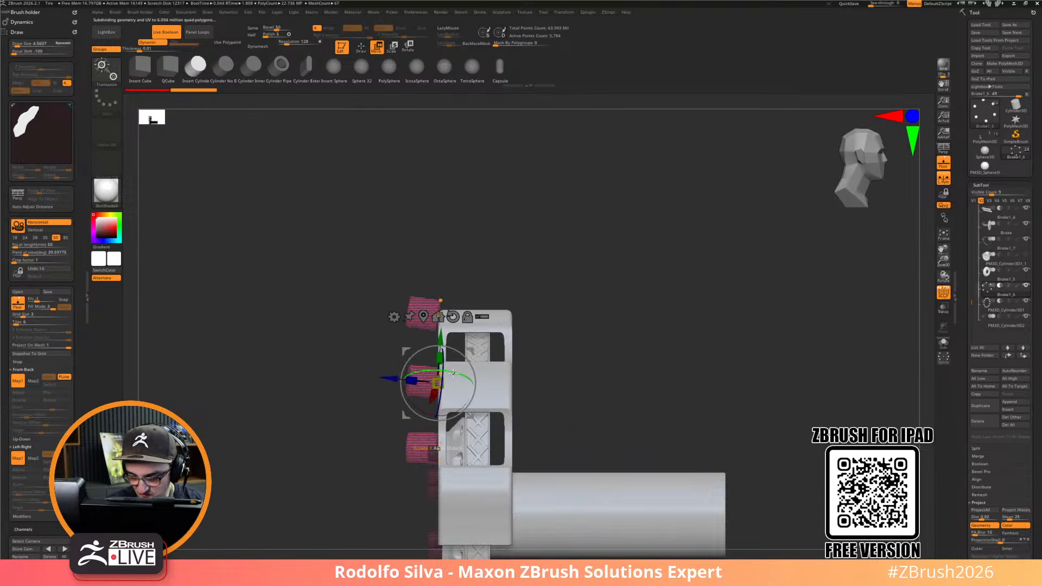
left_click(451, 315)
left_click_drag(595, 391, 570, 400)
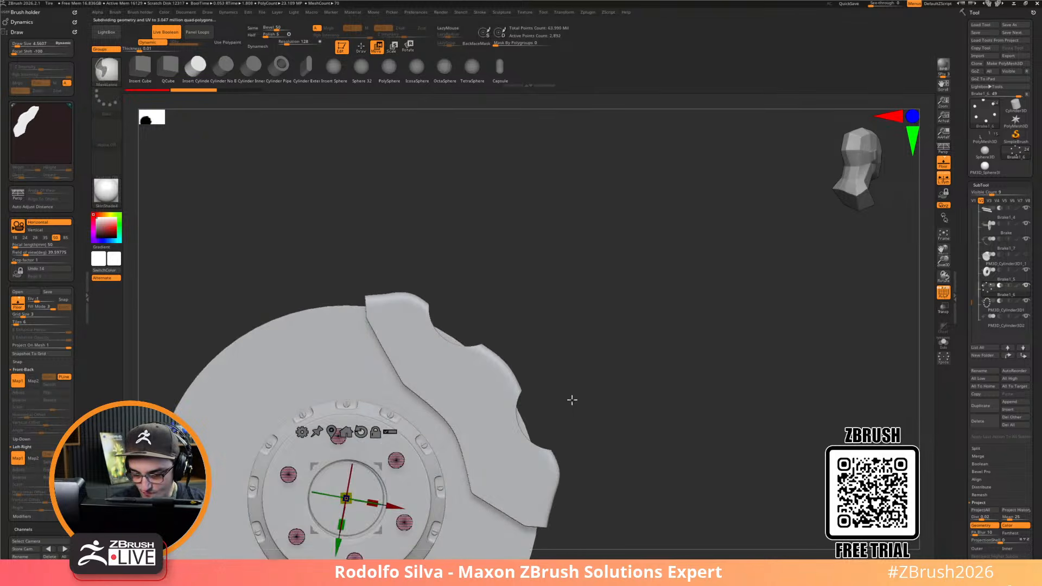
left_click(511, 379, "alt")
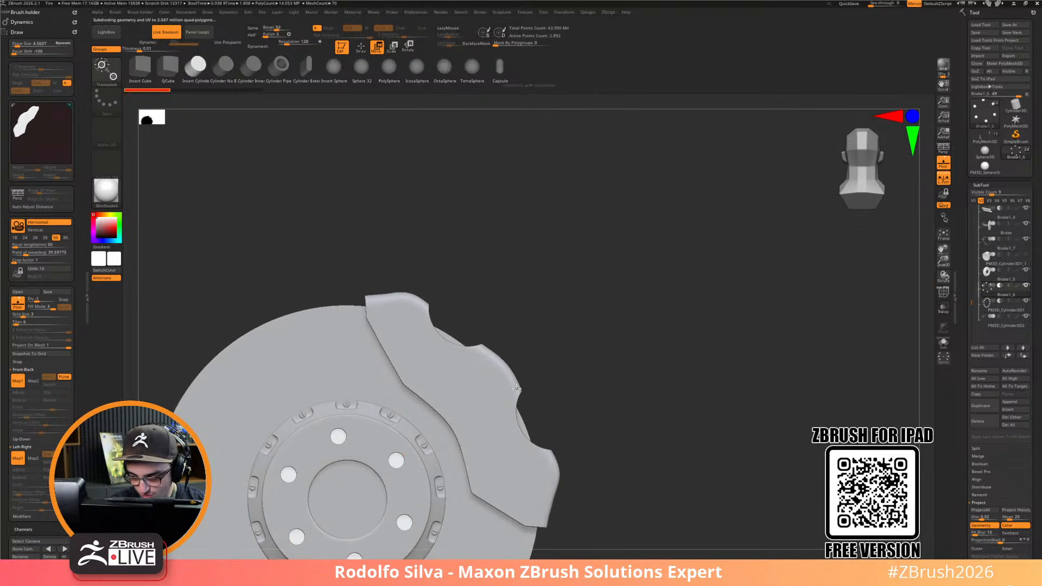
key("shift+f")
key("q")
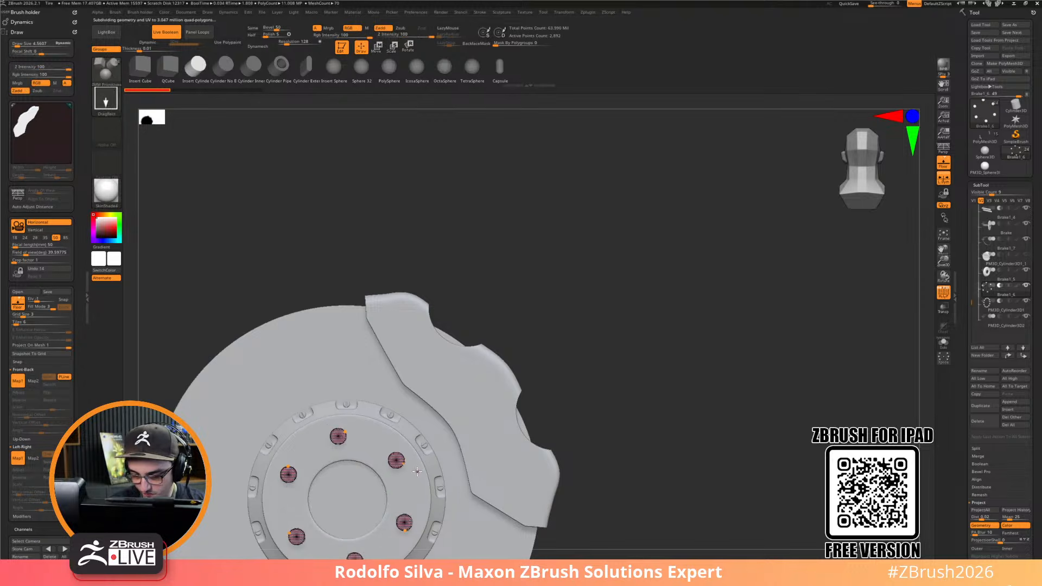
Insert a cylinder at the caliper's middle lobe in the bolt-hole subtool and adjust its depth along its axis
left_click_drag(506, 368, 518, 377)
left_click_drag(593, 400, 488, 401)
key("w")
left_click_drag(428, 387, 435, 386)
key("shift+f")
left_click_drag(643, 412, 649, 445)
left_click_drag(445, 381, 440, 380)
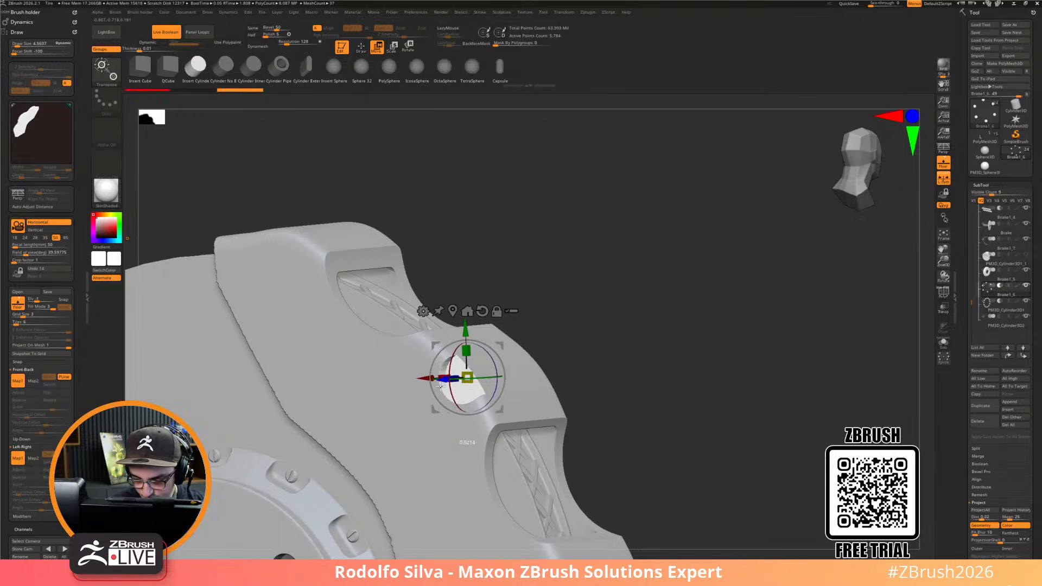
Smooth the inserted cylinder, then align its gizmo diagonally and nudge it outward toward the caliper's edge
key("d")
left_click_drag(676, 434, 726, 415)
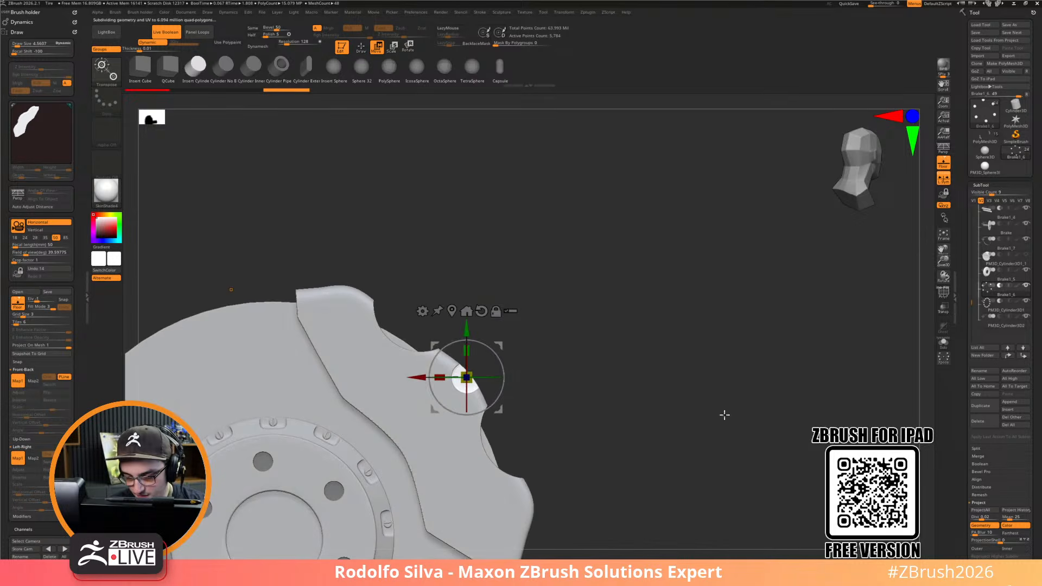
left_click_drag(500, 360, 500, 384)
left_click_drag(452, 357, 452, 353)
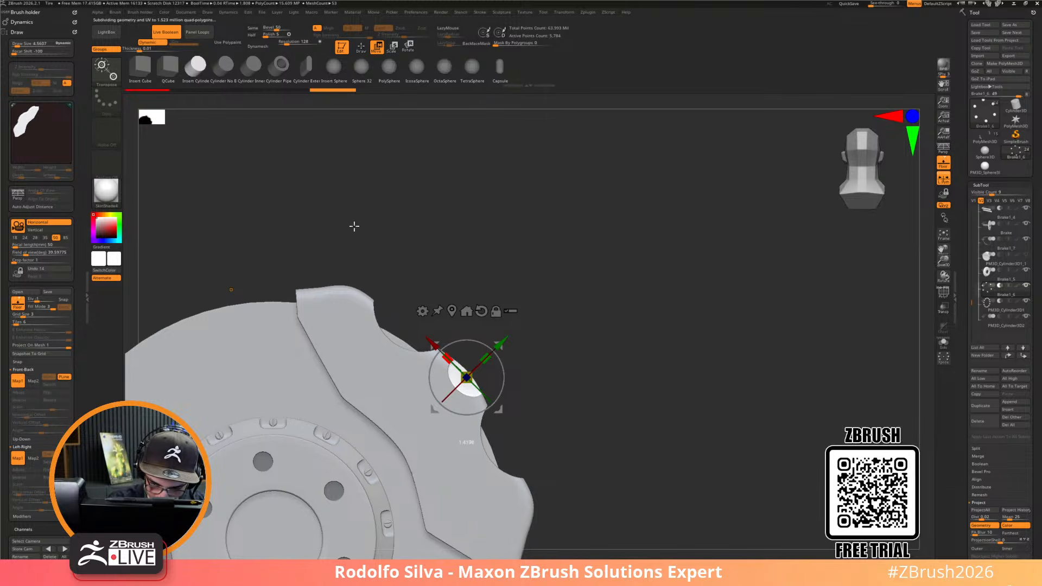
left_click_drag(506, 337, 509, 333)
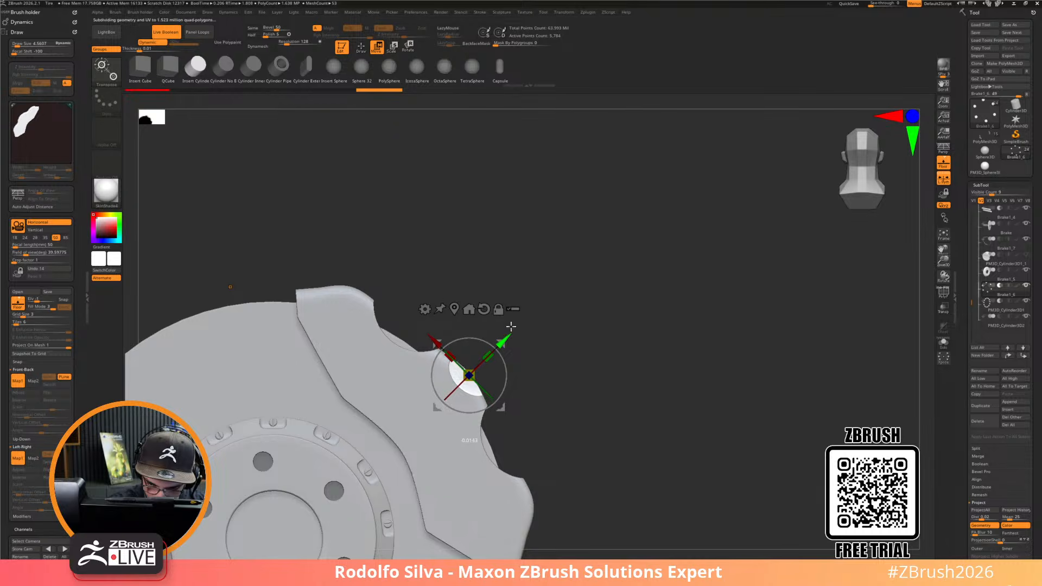
left_click_drag(617, 463, 654, 453)
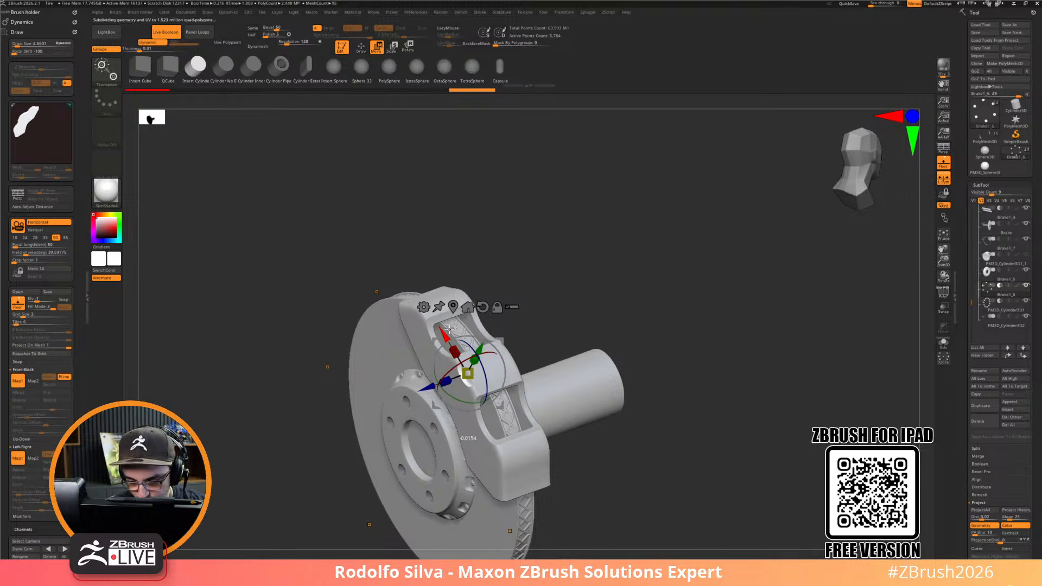
key("q")
Check the small hub-ring subtools with polyframe and duplicate PM3D_Cylinder3D2
left_click_drag(706, 429, 736, 408)
left_click_drag(736, 408, 702, 354, "alt")
mouse_move(702, 401)
left_mouse_down()
mouse_move(677, 426)
mouse_move(694, 405)
left_mouse_up()
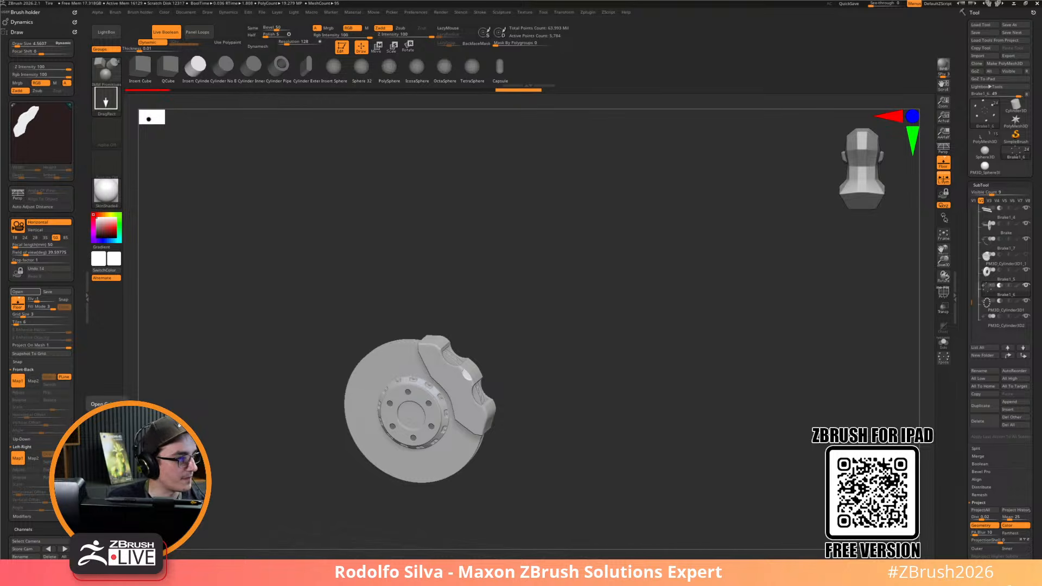
left_click_drag(581, 396, 633, 403)
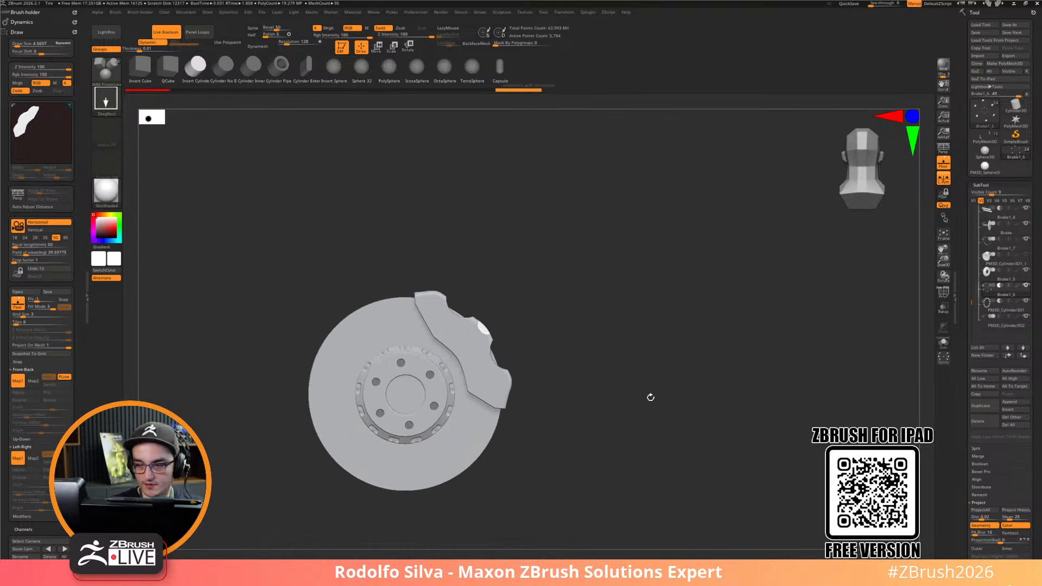
left_click(1000, 307)
key("shift+f")
key("shift+f")
left_click(989, 323)
key("shift+f")
key("shift+f")
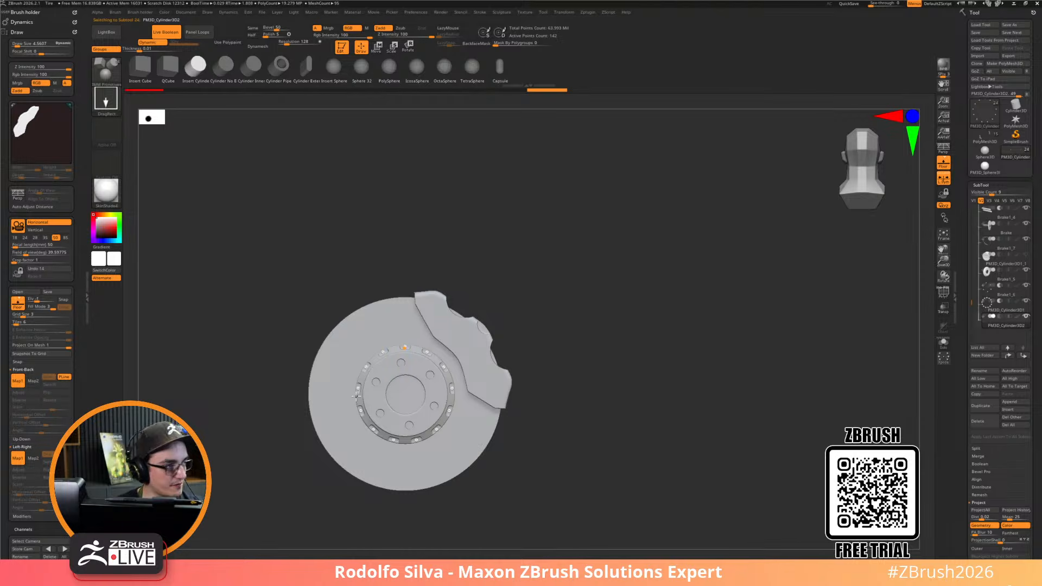
left_click(989, 407)
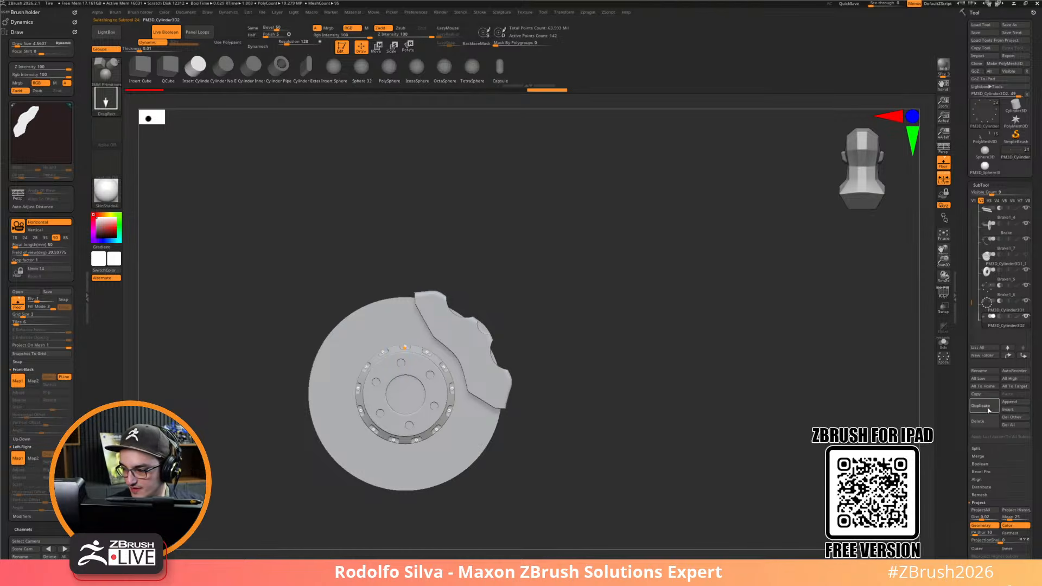
Give the duplicate a new polygroup, swap its arrayed mesh for a cylinder, and move it outward over the caliper
mouse_move(646, 449)
left_mouse_down("alt")
mouse_move(659, 401)
mouse_move(660, 445)
left_mouse_up("alt")
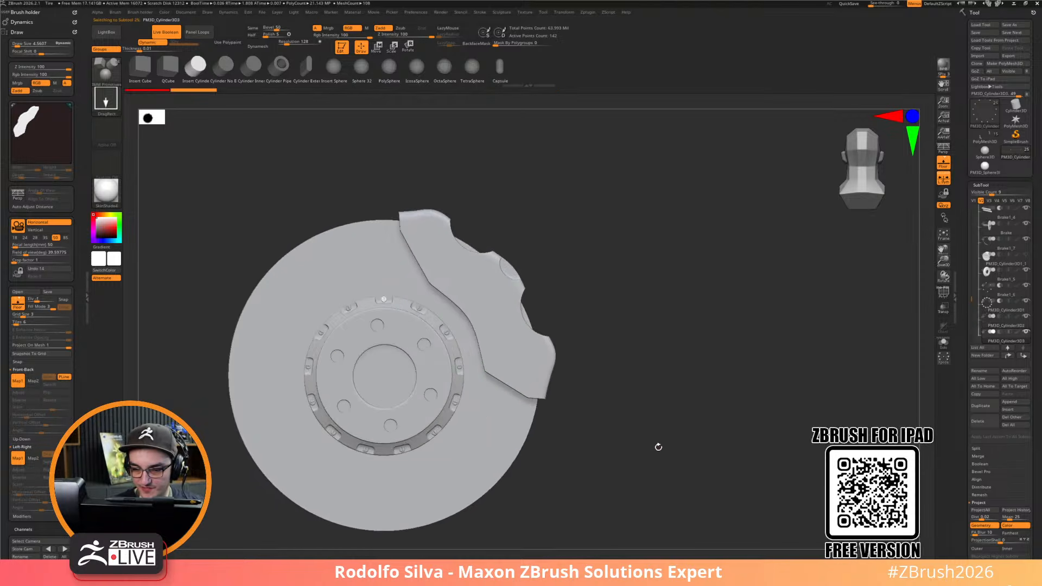
key("ctrl+w")
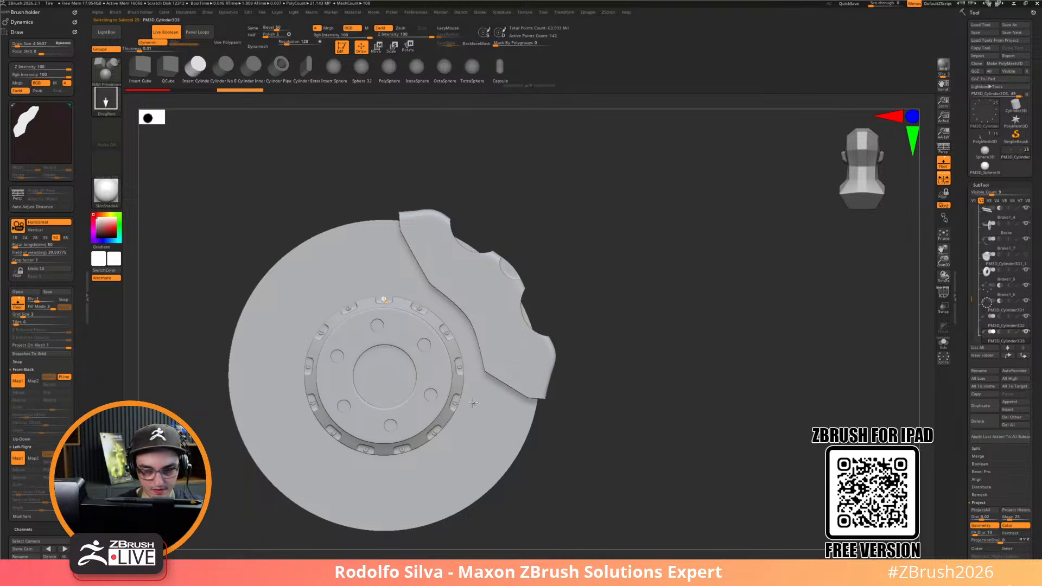
key("w")
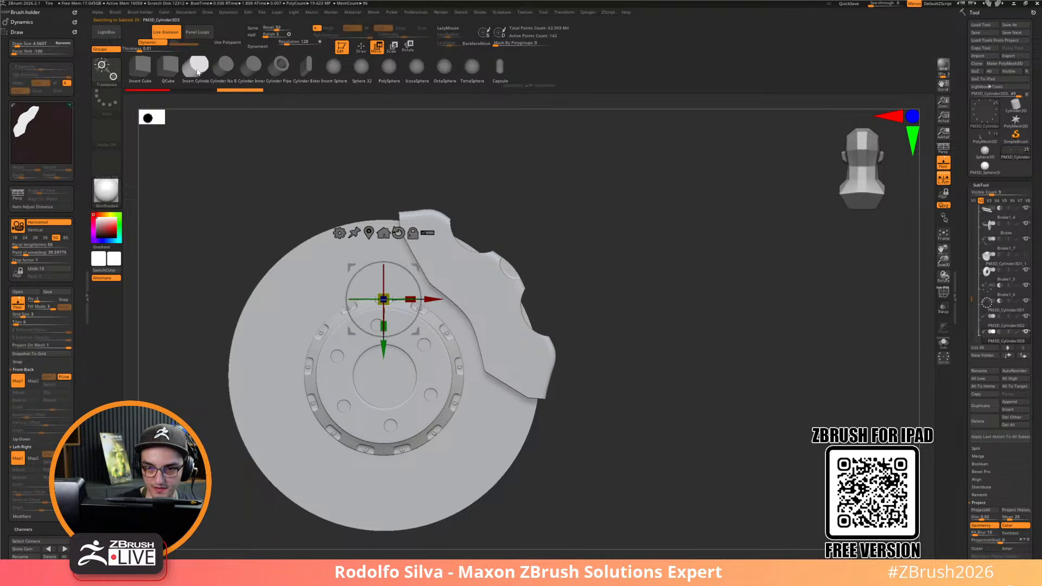
mouse_move(412, 329)
left_mouse_down()
mouse_move(455, 307)
mouse_move(470, 317)
left_mouse_up()
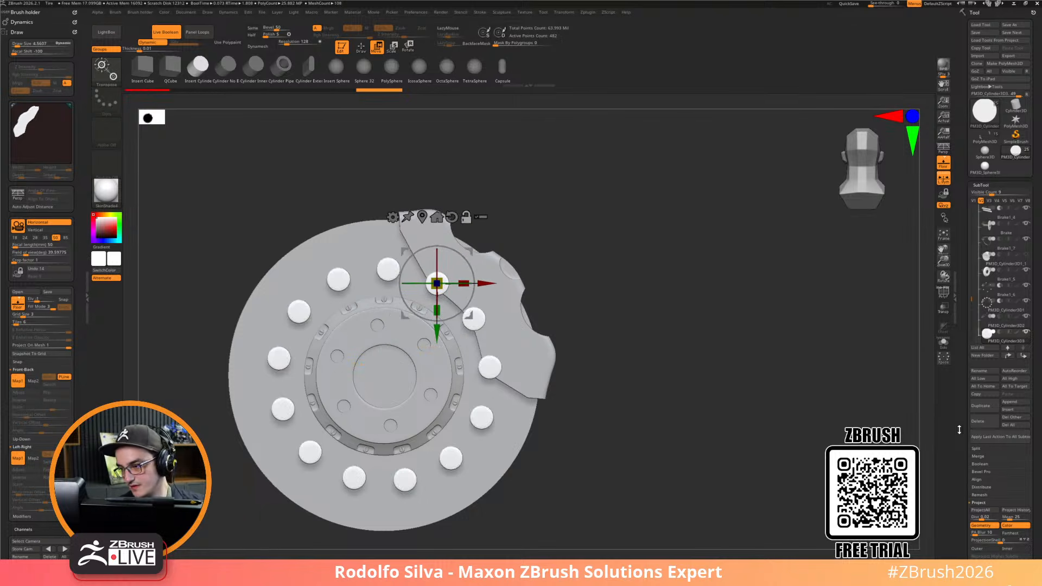
Limit the cylinder array to 3 repeats with a Z rotation amount of 79 so the copies follow the caliper
scroll(1004, 380, "down", 7)
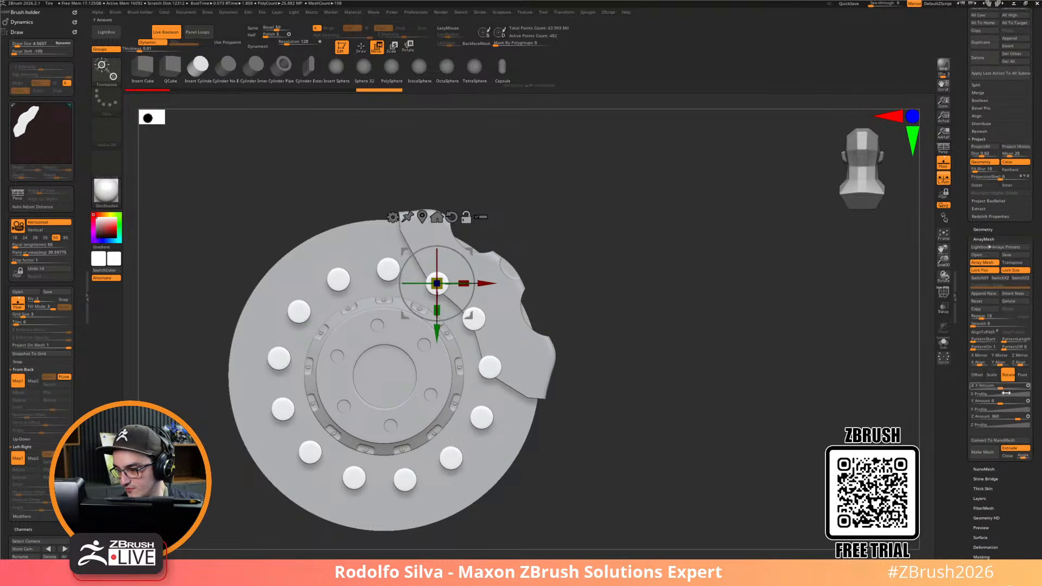
left_click(1002, 417)
left_click_drag(1004, 418, 1013, 418)
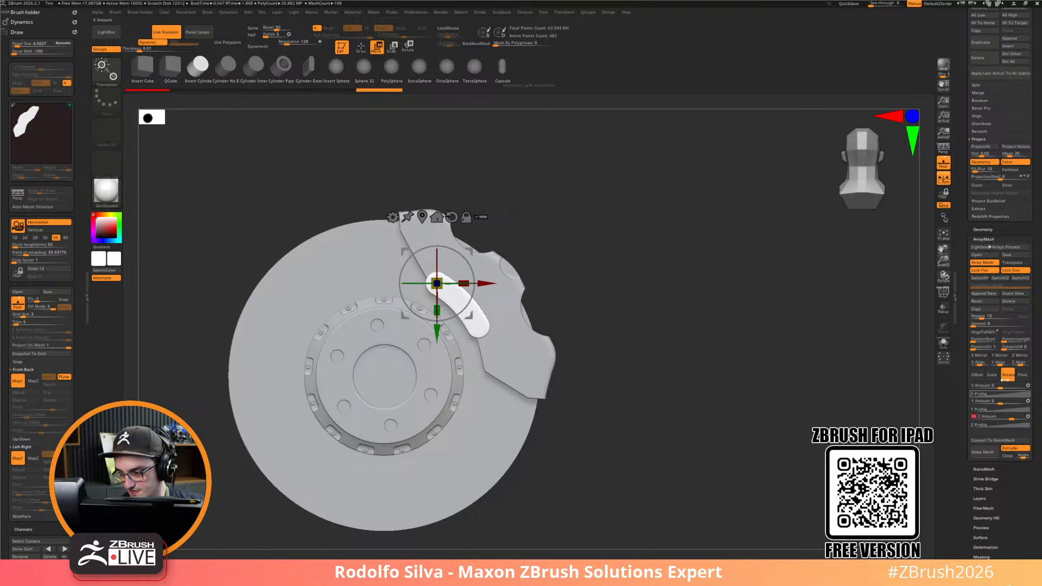
left_click_drag(981, 318, 975, 319)
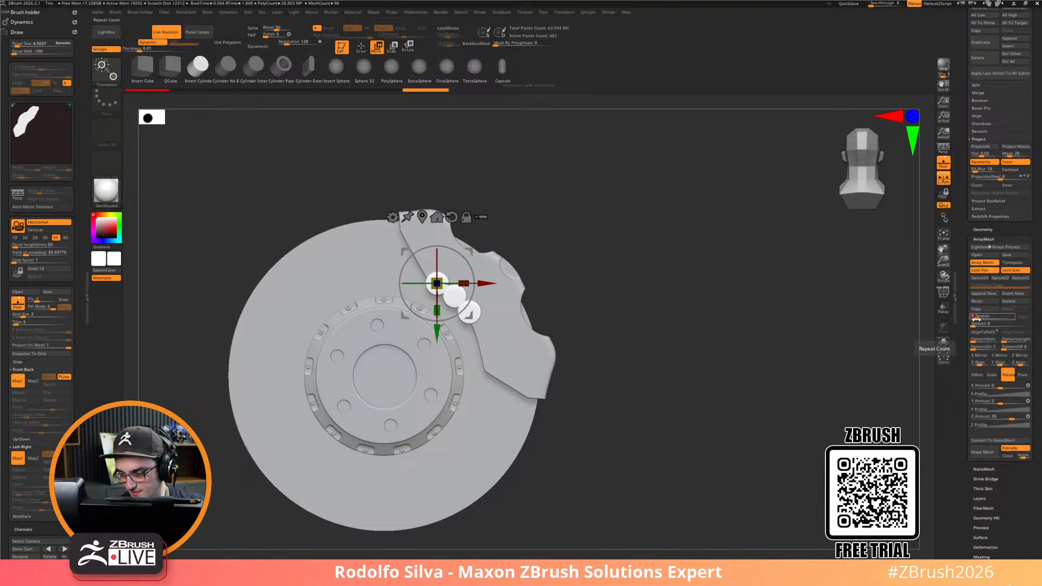
left_click_drag(1013, 413, 1013, 419)
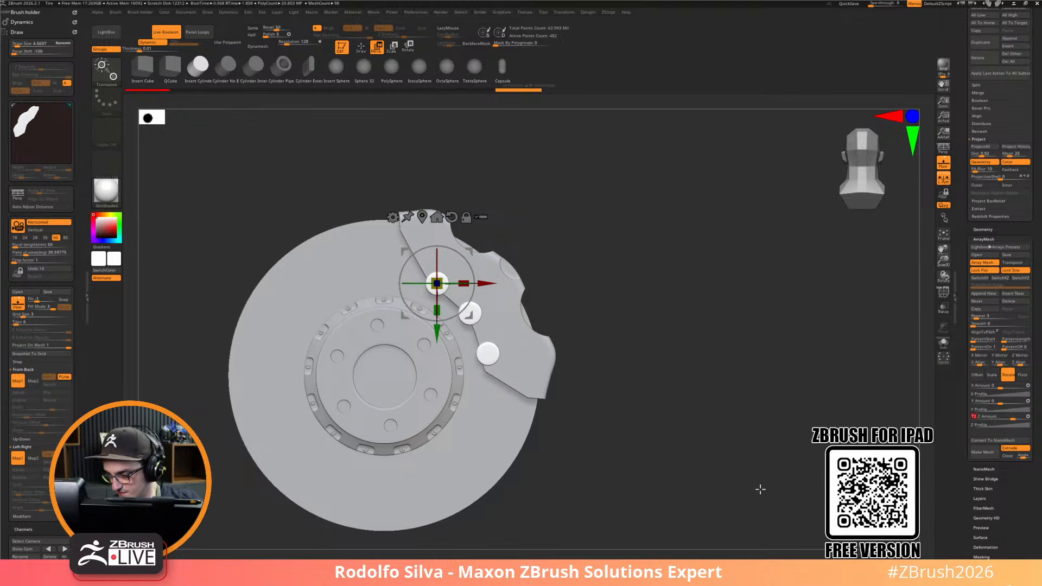
key("Return")
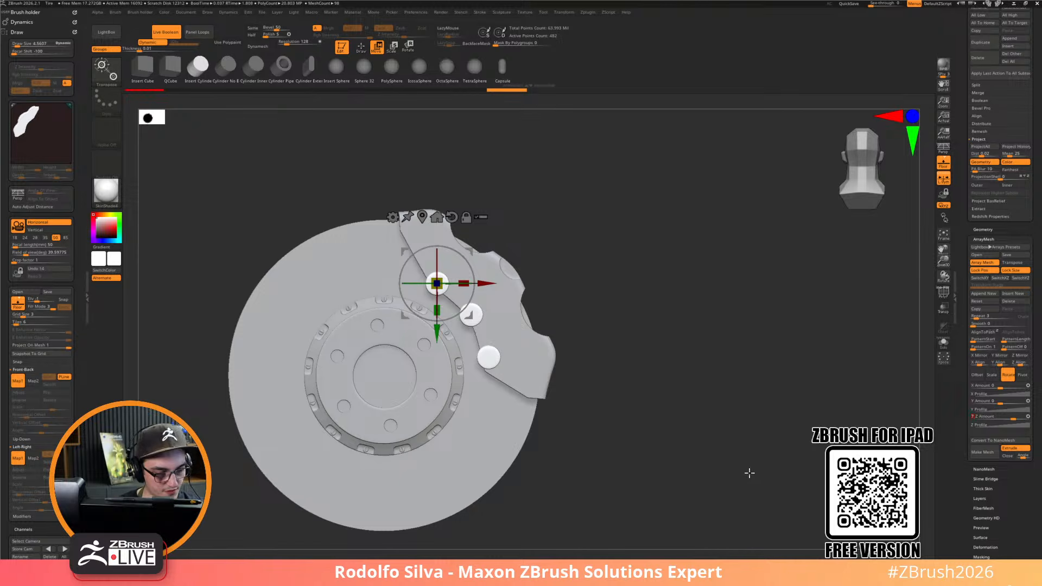
key("Return")
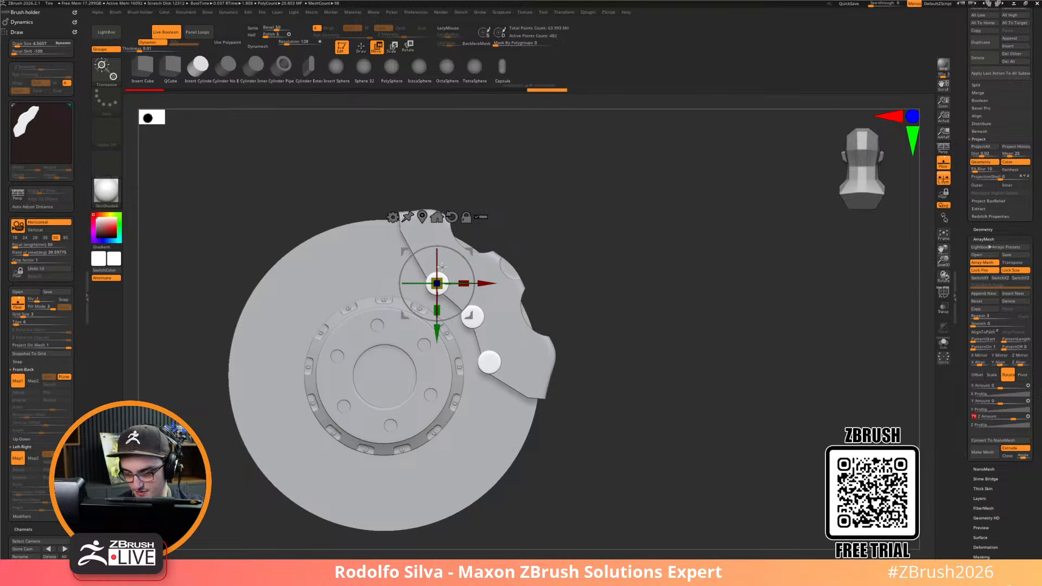
Enlarge the three arrayed cylinders with the Move gizmo, reset the gizmo's orientation, and return to Draw mode
left_click_drag(445, 277, 450, 274)
mouse_move(630, 393)
left_mouse_down()
mouse_move(621, 407)
mouse_move(630, 384)
left_mouse_up()
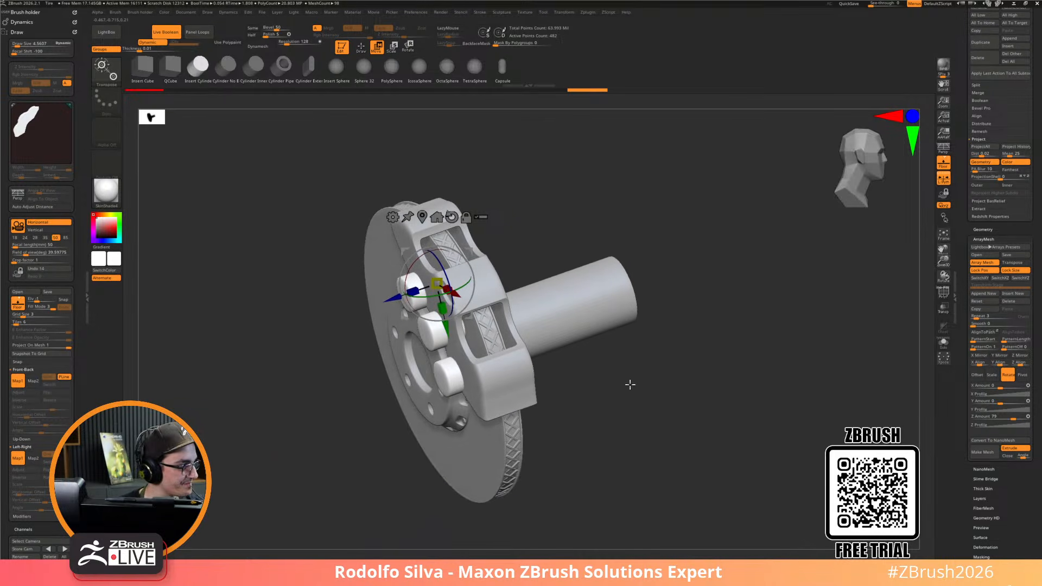
left_click_drag(253, 423, 608, 428)
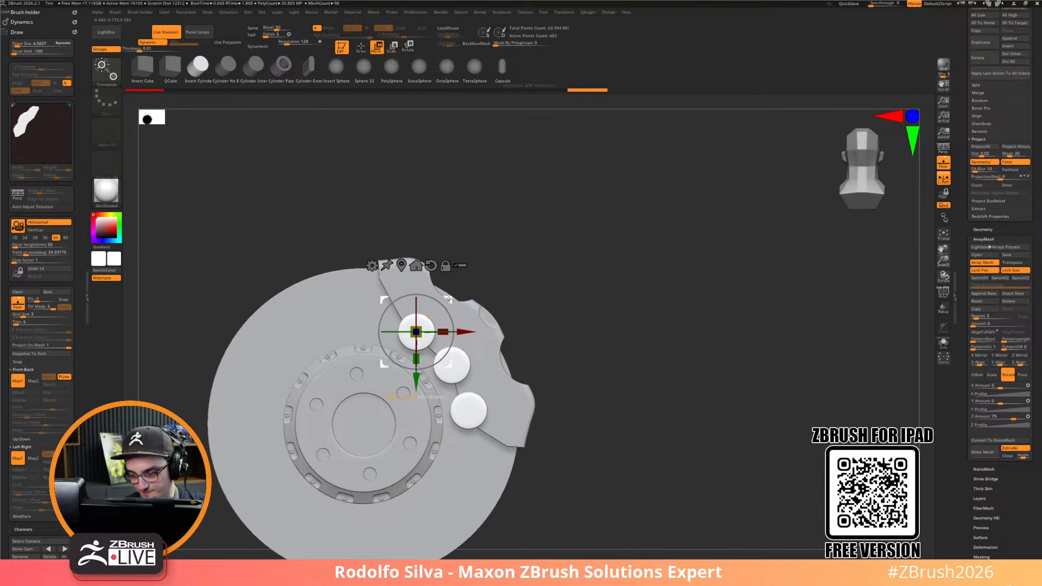
mouse_move(662, 409)
left_mouse_down()
mouse_move(702, 431)
mouse_move(380, 329)
mouse_move(391, 359)
mouse_move(320, 356)
mouse_move(376, 356)
mouse_move(369, 331)
mouse_move(400, 328)
left_mouse_up()
left_click(431, 263)
left_click_drag(534, 345, 596, 355)
key("q")
mouse_move(646, 393)
left_mouse_down()
mouse_move(633, 450)
mouse_move(645, 433)
mouse_move(619, 402)
mouse_move(610, 367)
left_mouse_up()
left_click_drag(642, 407, 682, 379, "alt")
Isolate the caliper with its polyframe shown and choose the ClipCurve brush
left_click(596, 421, "alt")
key("alt+s")
key("shift+f")
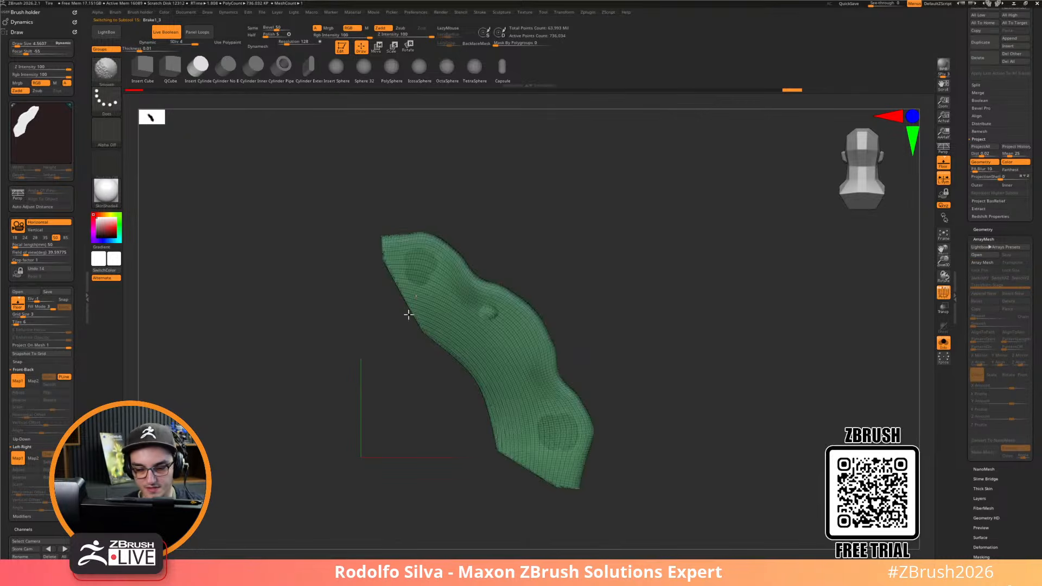
left_click(103, 72)
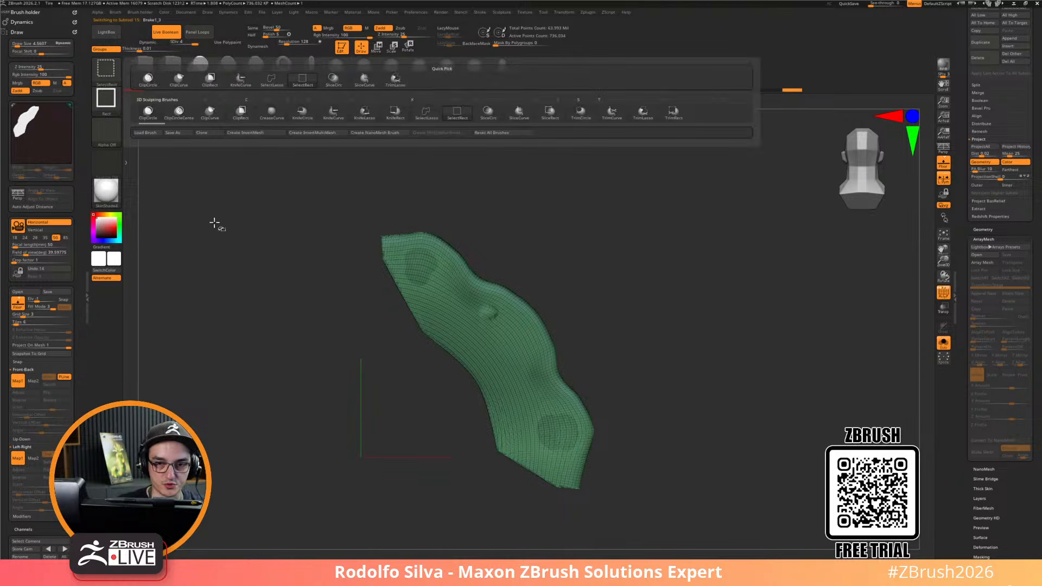
left_click(210, 111)
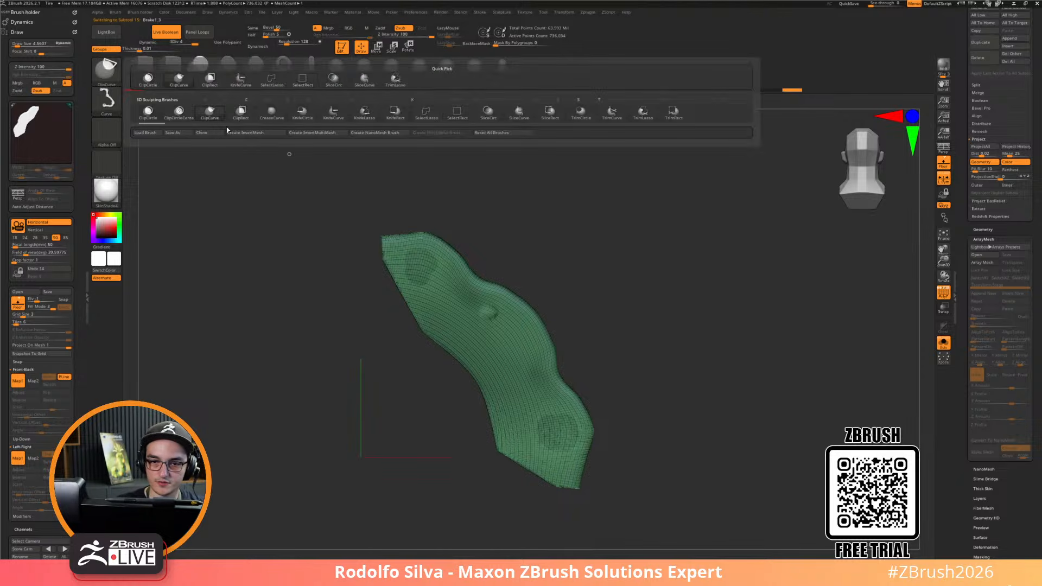
Choose the ClipCircleCenter brush and try clipping three circular lobes along the caliper's inner edge
left_click(102, 72)
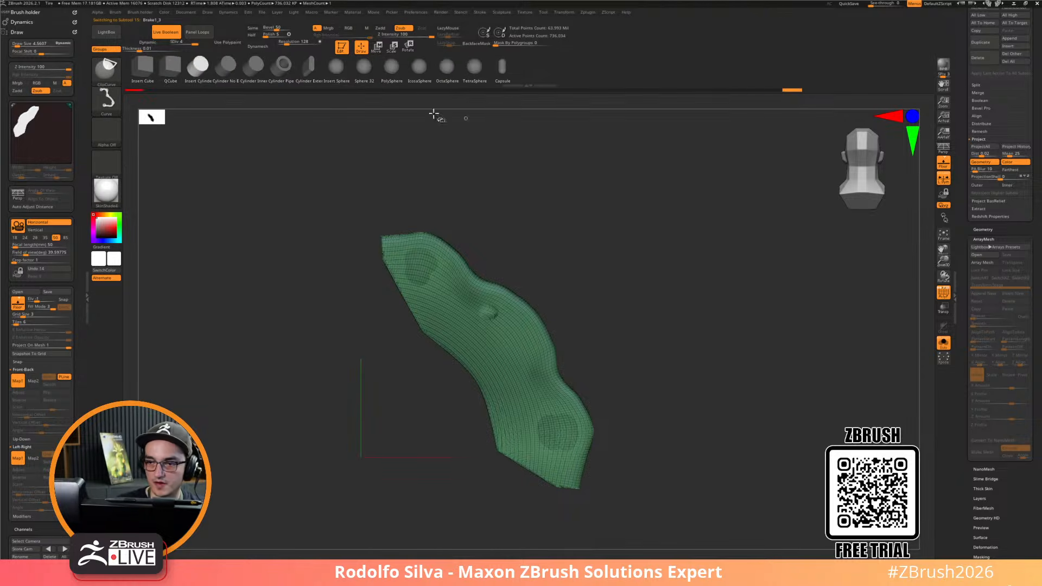
left_click(101, 71)
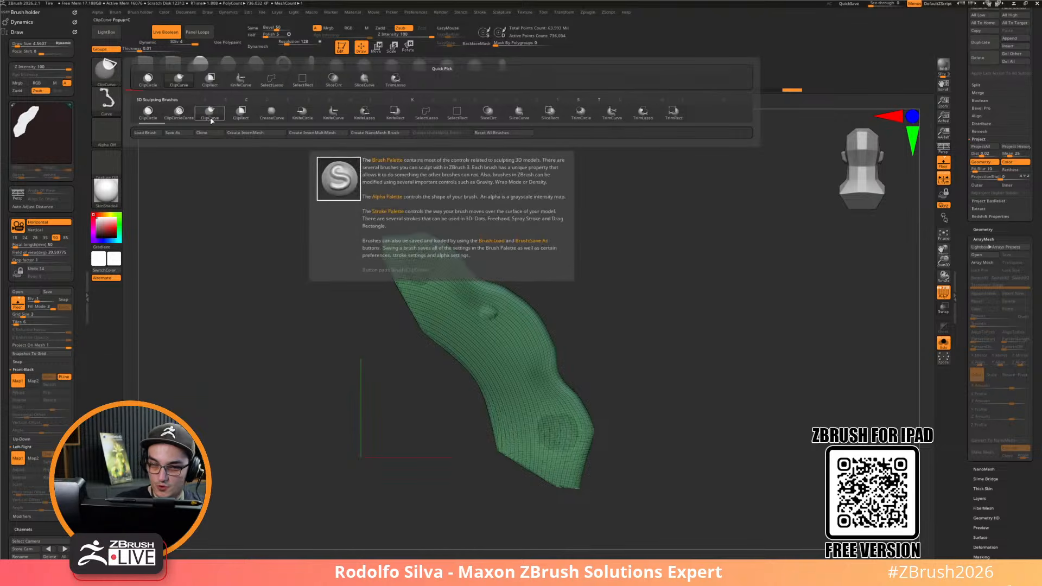
left_click(164, 118)
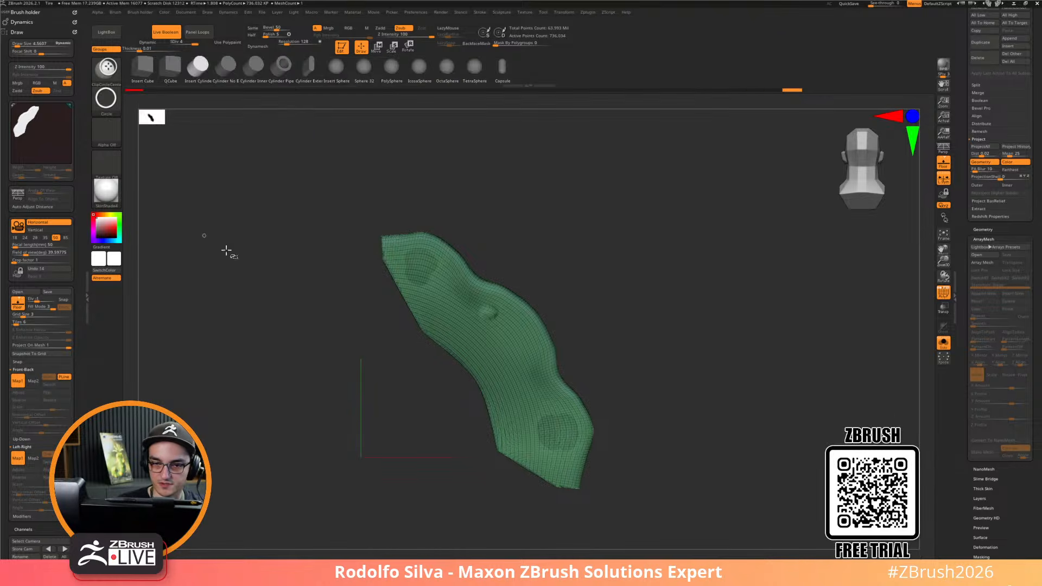
left_click_drag(430, 330, 492, 387)
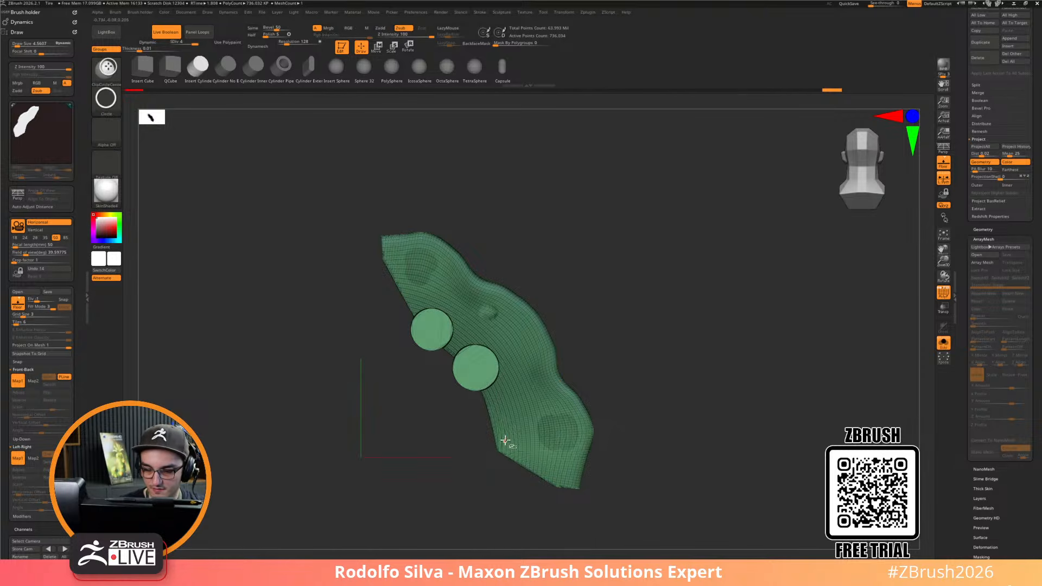
left_click_drag(513, 466, 520, 477)
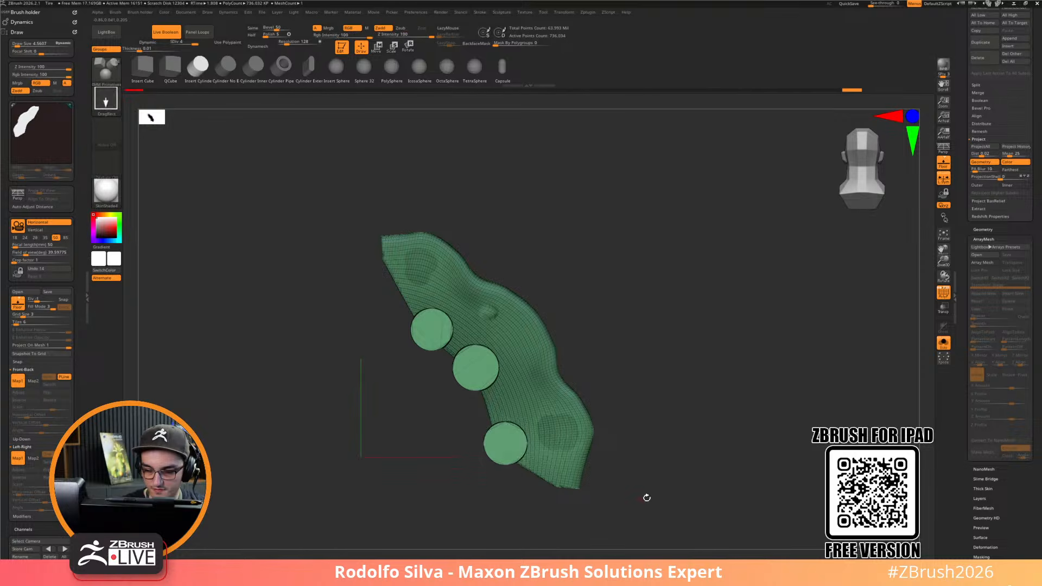
key("ctrl+z")
key("ctrl+z")
key("ctrl+z")
key("ctrl+z")
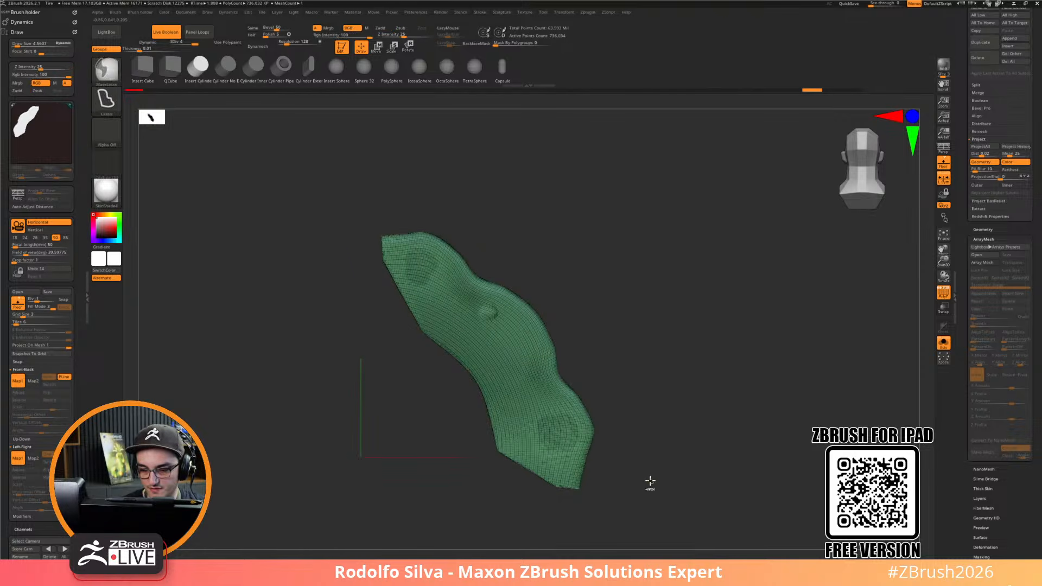
Clip three round lobes again along the caliper's inner edge, and show the whole brake with the polyframe off
left_click_drag(493, 401, 498, 410, "ctrl+shift")
left_click_drag(436, 335, 450, 358, "ctrl+shift")
left_click_drag(507, 445, 518, 487, "ctrl+shift")
left_click_drag(521, 487, 728, 434)
key("shift+f")
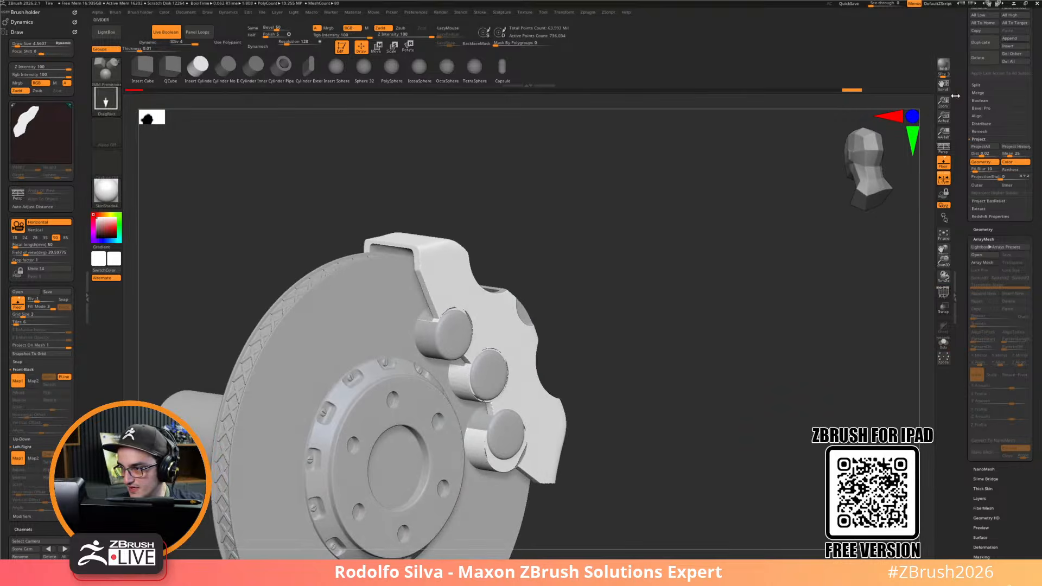
Hide the subtool with the three arrayed cylinders and select the arc-shaped piece listed directly below the caliper
scroll(999, 136, "up", 5)
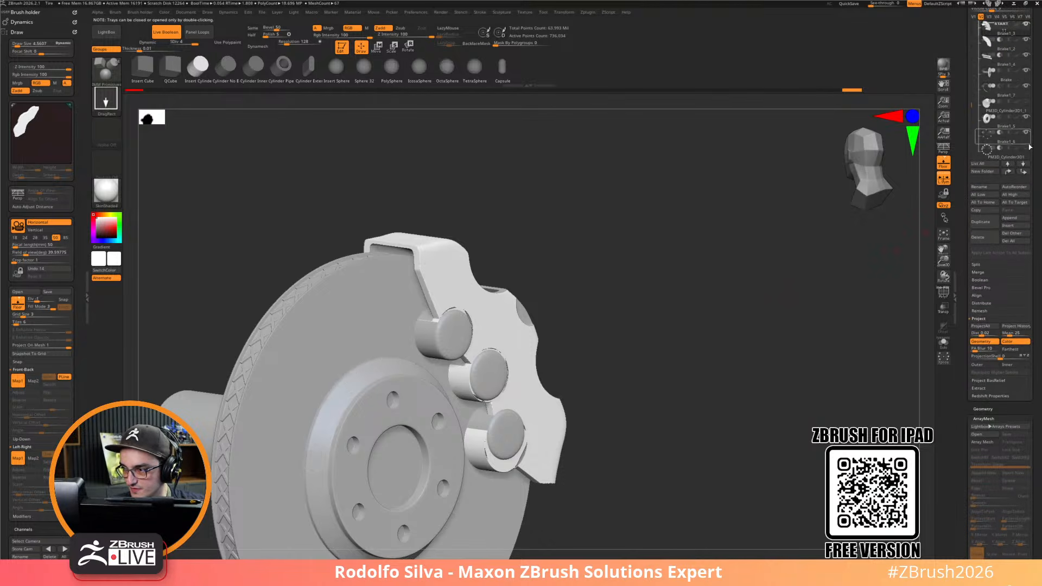
left_click(1027, 148)
left_click_drag(972, 106, 972, 116)
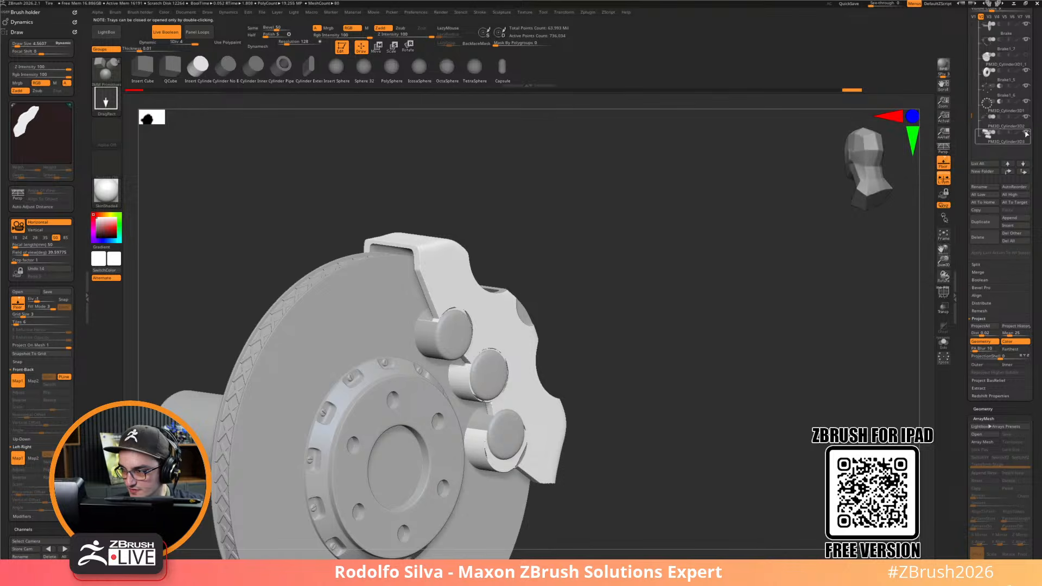
left_click_drag(779, 326, 775, 382)
left_click_drag(964, 95, 973, 144)
left_click(996, 128)
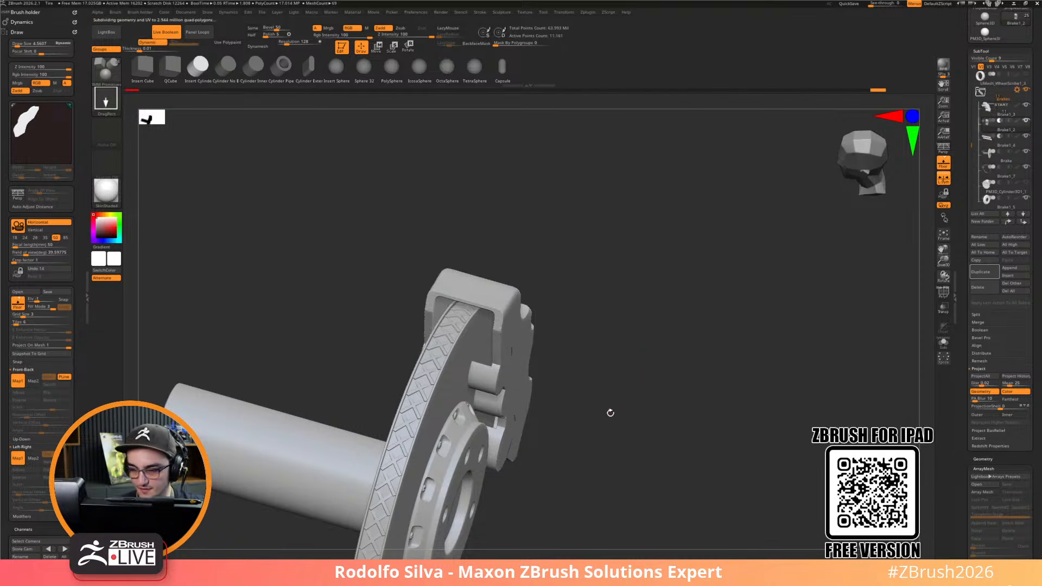
Isolate the arc-shaped piece in front view and mask the band along its outer curve
key("alt+s")
left_click_drag(637, 409, 575, 428, "shift")
mouse_move(519, 453)
left_mouse_down("ctrl")
mouse_move(491, 499)
mouse_move(379, 239)
mouse_move(268, 288)
mouse_move(381, 468)
left_mouse_up("ctrl")
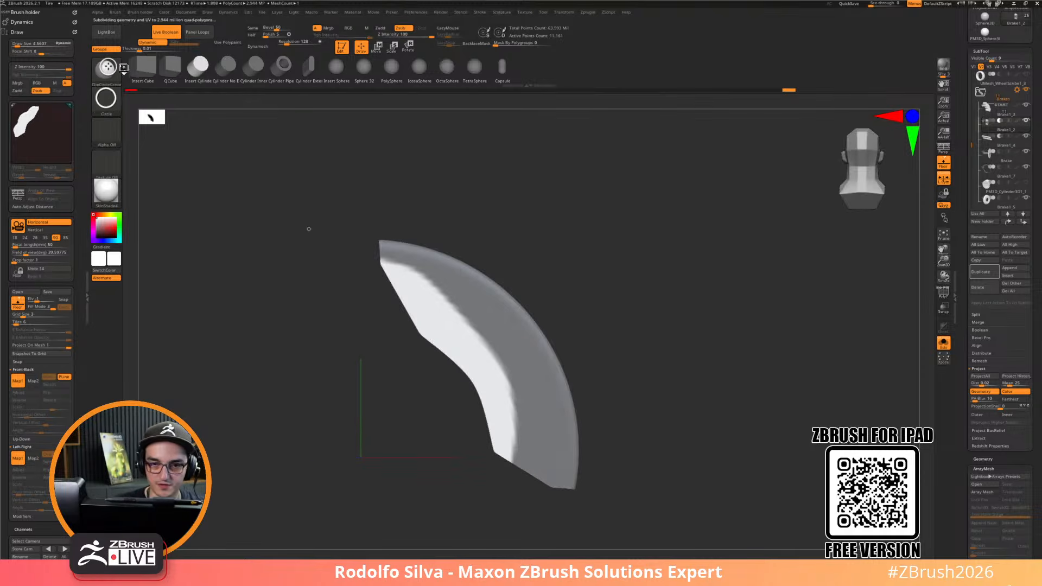
Extend the arc piece's unmasked inner area inward to straight edges with ClipCurve, clear the mask, and show the whole brake
left_click(106, 67, "ctrl+shift")
left_click(210, 79)
mouse_move(345, 337)
left_mouse_down("ctrl+shift")
mouse_move(441, 565)
mouse_move(458, 505)
mouse_move(521, 530)
mouse_move(510, 524)
mouse_move(527, 403)
mouse_move(318, 450)
left_mouse_up("ctrl+shift")
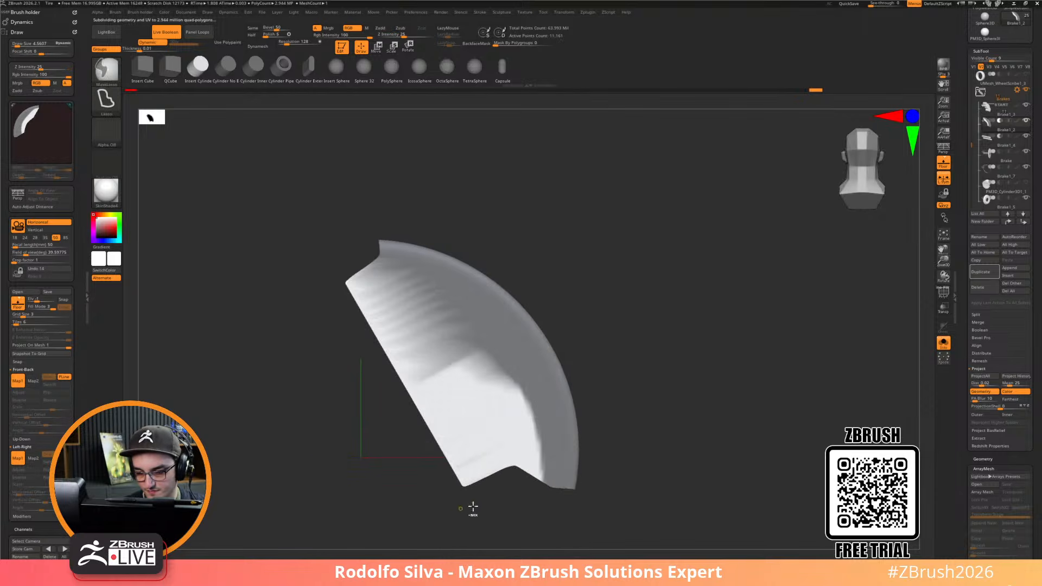
mouse_move(557, 524)
left_mouse_down("ctrl+shift")
mouse_move(376, 457)
mouse_move(597, 545)
mouse_move(455, 500)
mouse_move(545, 516)
left_mouse_up("ctrl+shift")
left_click(649, 495, "ctrl")
left_click_drag(651, 491, 674, 485)
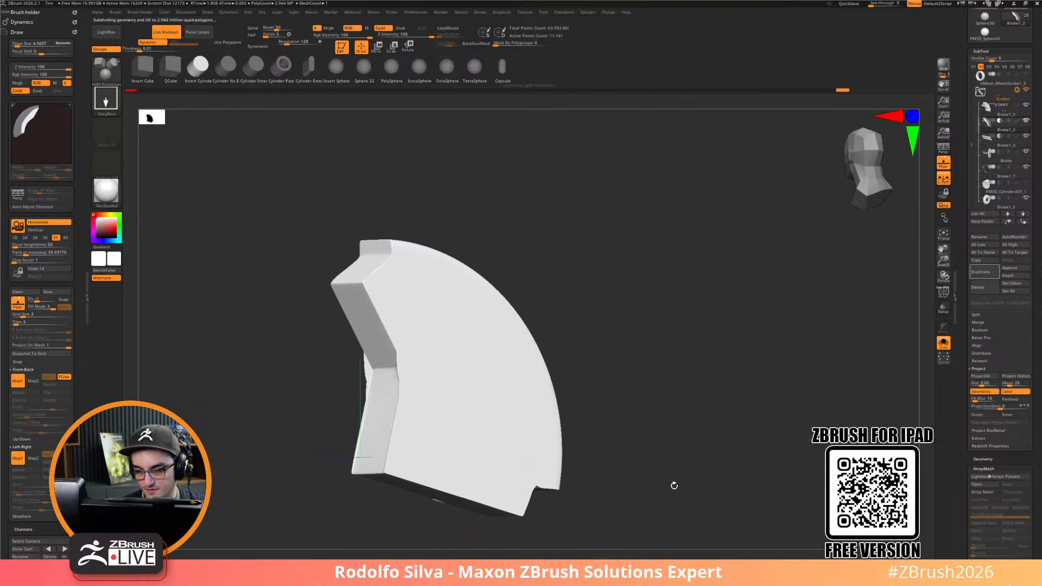
left_click(680, 484)
left_click_drag(739, 442, 749, 466)
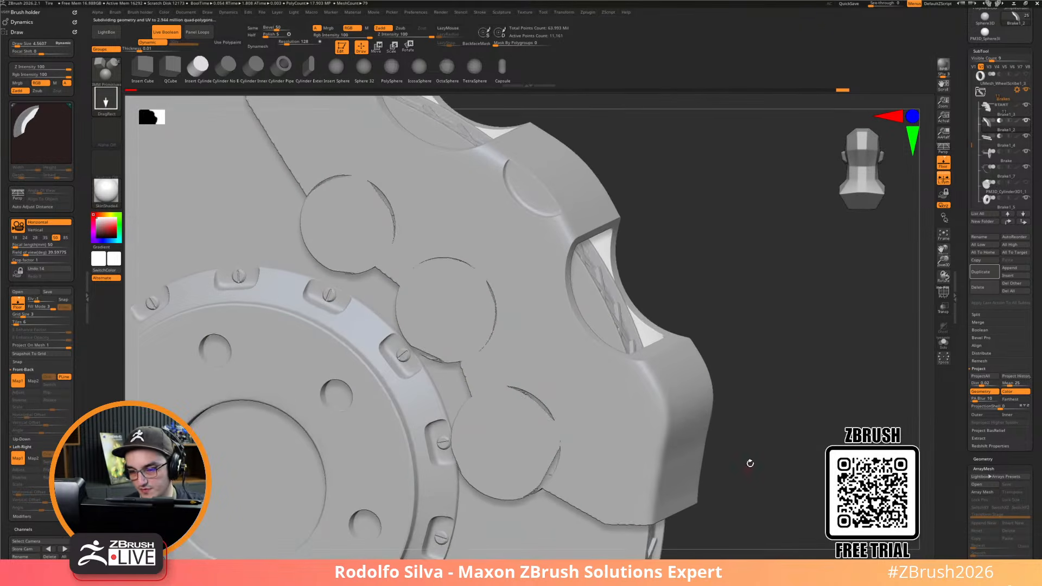
Isolate the caliper with its polyframe shown and smooth the edge of the upper circular lobe using a draw size of 40
left_click(993, 116)
left_click_drag(781, 374, 752, 358)
key("alt+s")
key("shift+f")
key("s")
left_click_drag(429, 154, 445, 158)
key("shift")
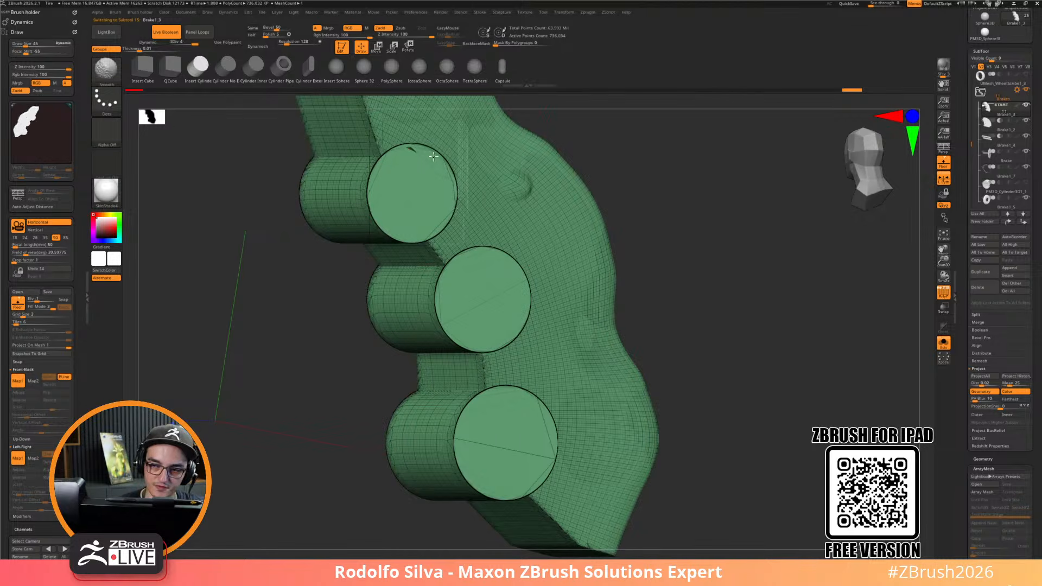
mouse_move(711, 309)
left_mouse_down()
mouse_move(740, 333)
mouse_move(751, 325)
mouse_move(744, 399)
mouse_move(769, 372)
left_mouse_up()
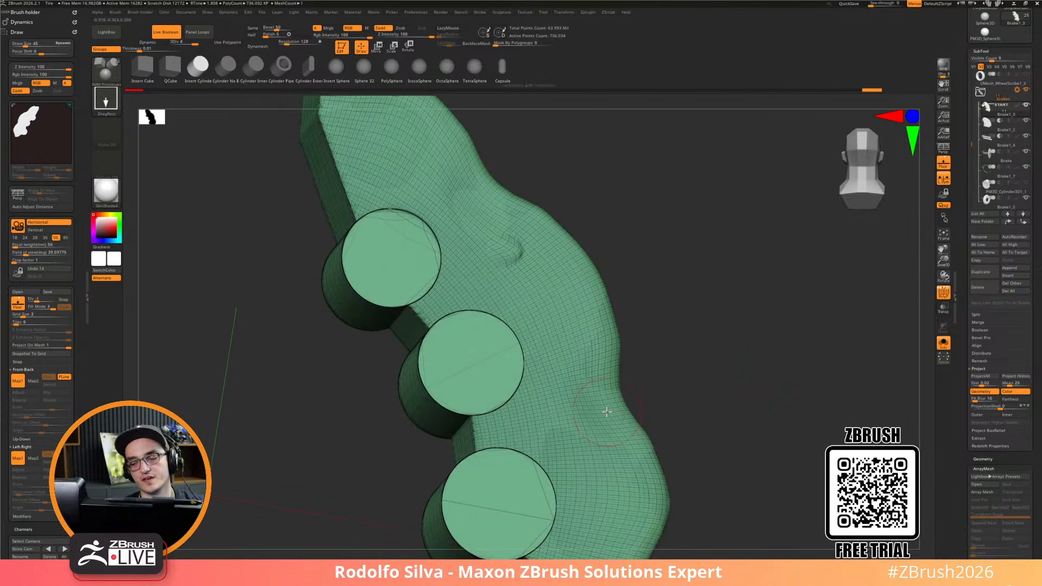
Try to enable Sculptris Pro for smoothing, and delete the caliper's lower subdivision levels
left_click(480, 12)
key("shift")
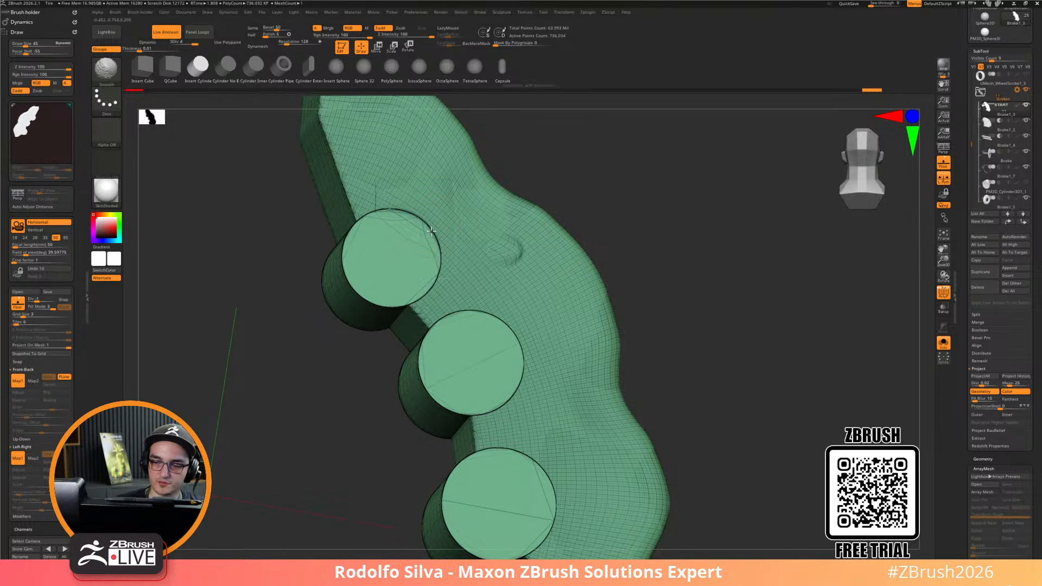
left_click_drag(649, 266, 676, 294)
scroll(960, 440, "up", 5)
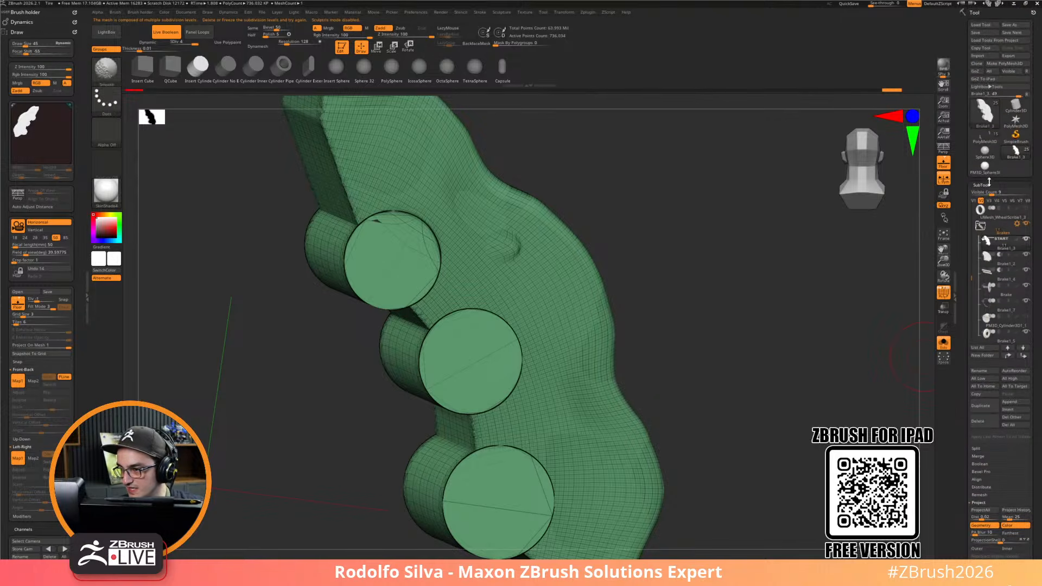
left_click(994, 185, "shift")
left_click(992, 195, "shift")
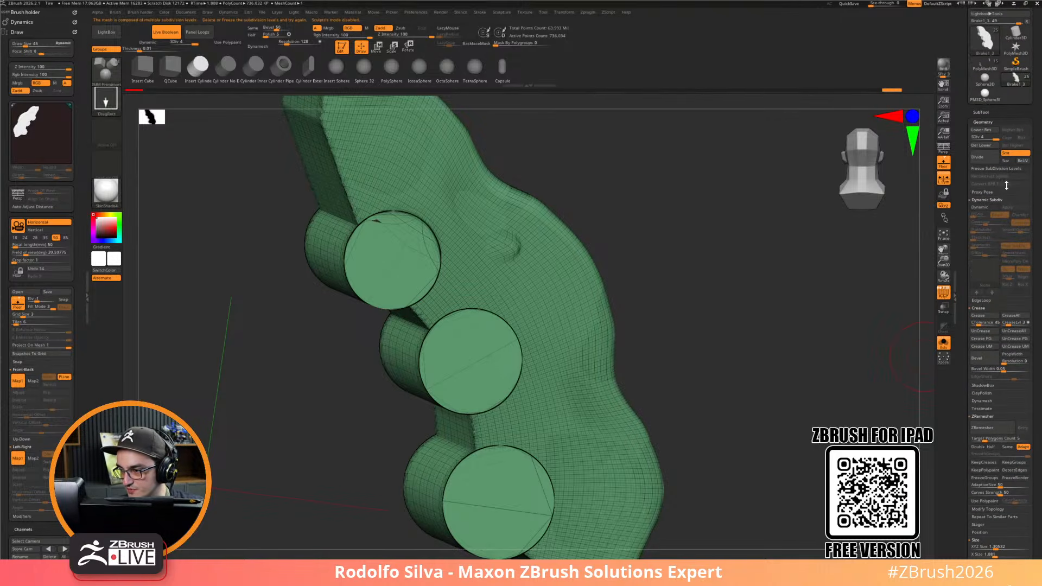
left_click(986, 146)
left_click_drag(691, 310, 669, 290)
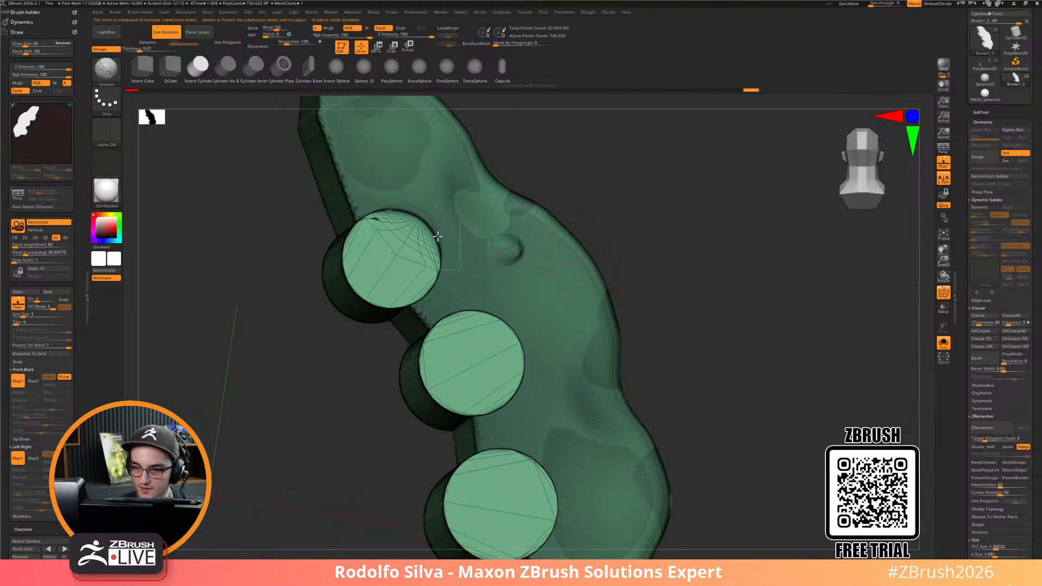
Turn on Sculptris Pro and smooth the upper lobe's boundary with a smaller brush, checking the surface without polyframe
left_click(441, 12)
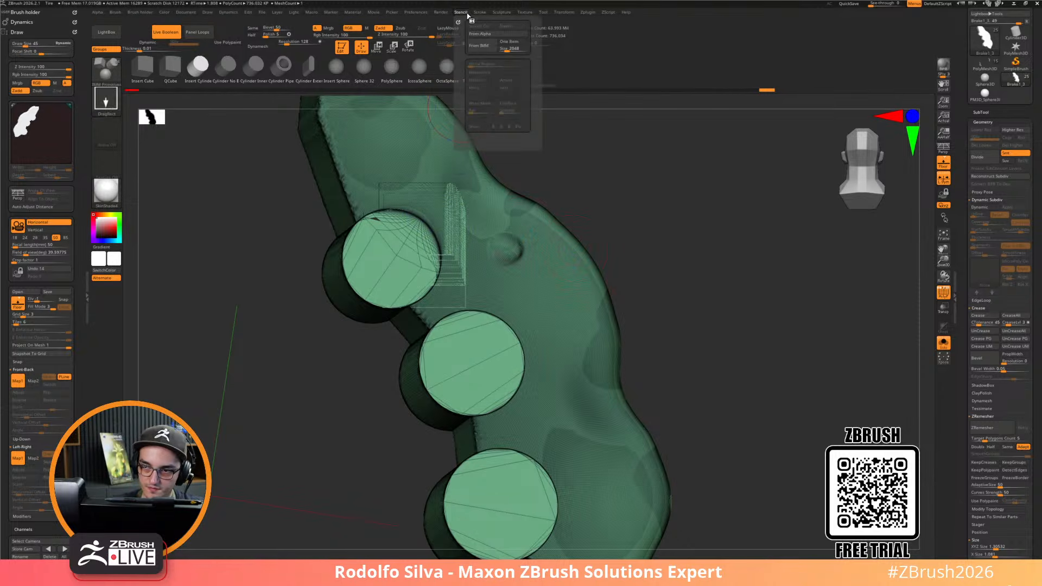
mouse_move(479, 12)
mouse_move(434, 234)
left_mouse_down()
mouse_move(391, 206)
mouse_move(412, 283)
mouse_move(455, 261)
left_mouse_up()
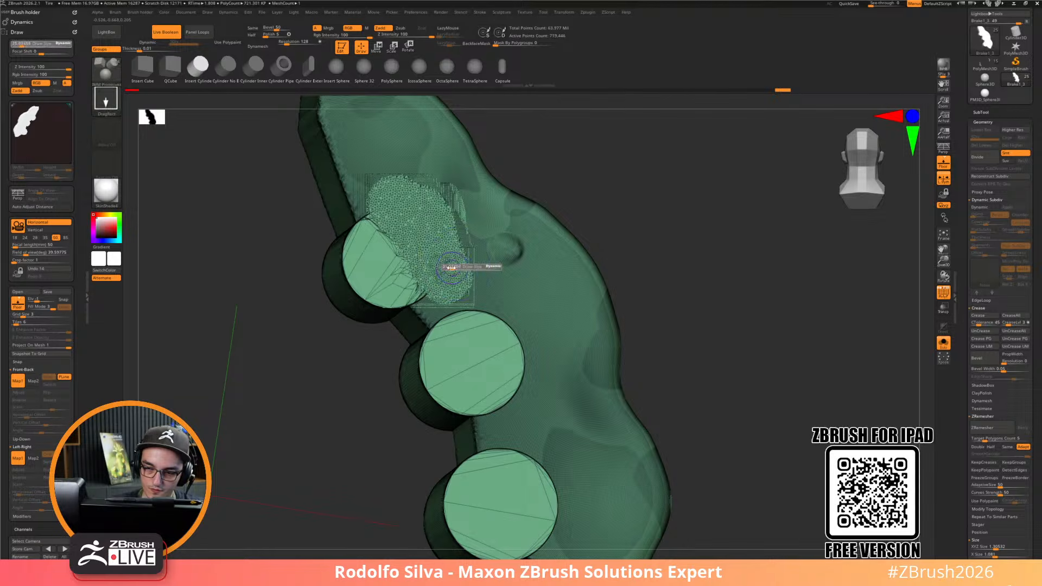
key("ctrl+z")
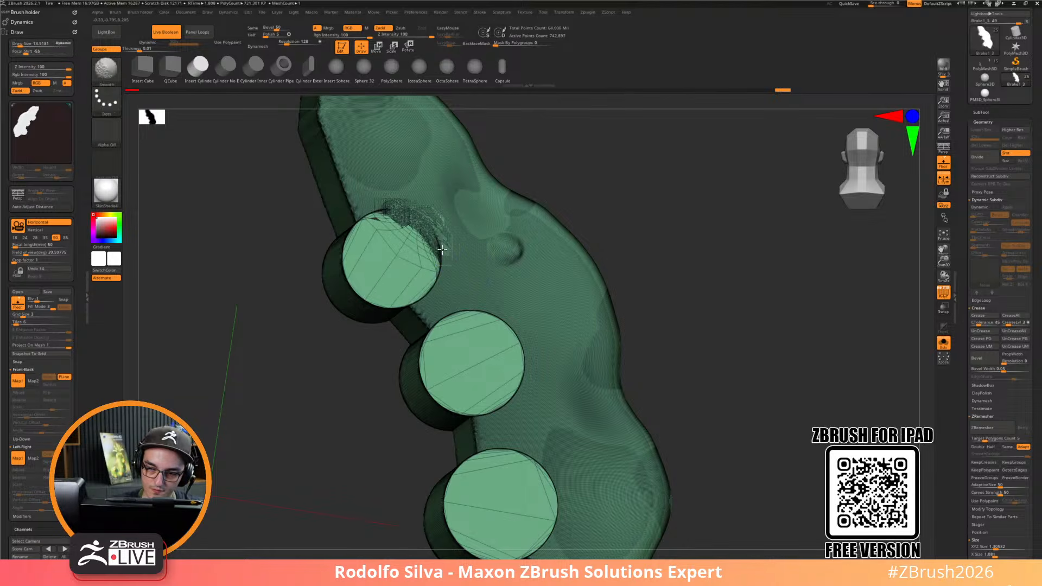
mouse_move(421, 299)
left_mouse_down()
mouse_move(378, 206)
mouse_move(379, 244)
mouse_move(393, 244)
left_mouse_up()
key("shift+f")
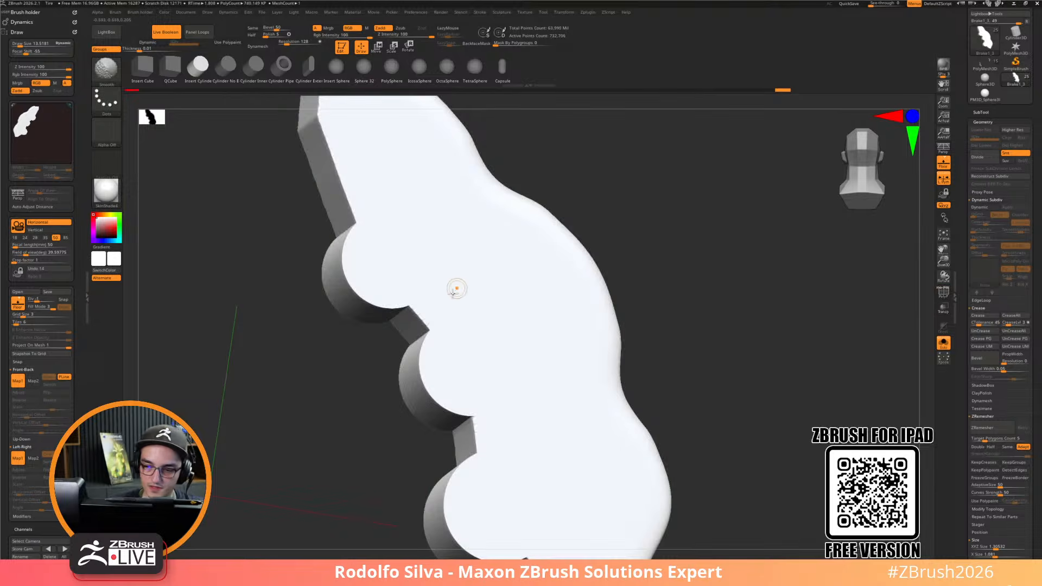
key("shift+f")
Smooth the front face of the caliper down along the middle and lower circular lobes
mouse_move(458, 316)
left_mouse_down("shift")
mouse_move(524, 363)
mouse_move(463, 310)
mouse_move(519, 374)
mouse_move(524, 456)
mouse_move(505, 475)
mouse_move(492, 447)
mouse_move(553, 507)
left_mouse_up("shift")
right_click_drag(593, 479, 588, 332, "alt")
mouse_move(561, 348)
left_mouse_down("shift")
mouse_move(548, 386)
mouse_move(478, 328)
mouse_move(490, 380)
mouse_move(483, 375)
mouse_move(490, 359)
mouse_move(545, 393)
left_mouse_up("shift")
Smooth the caliper's back face along all three circular lobes, using a larger brush for the broad passes
left_click_drag(738, 421, 830, 435)
mouse_move(756, 418)
left_mouse_down()
mouse_move(722, 429)
mouse_move(687, 423)
left_mouse_up()
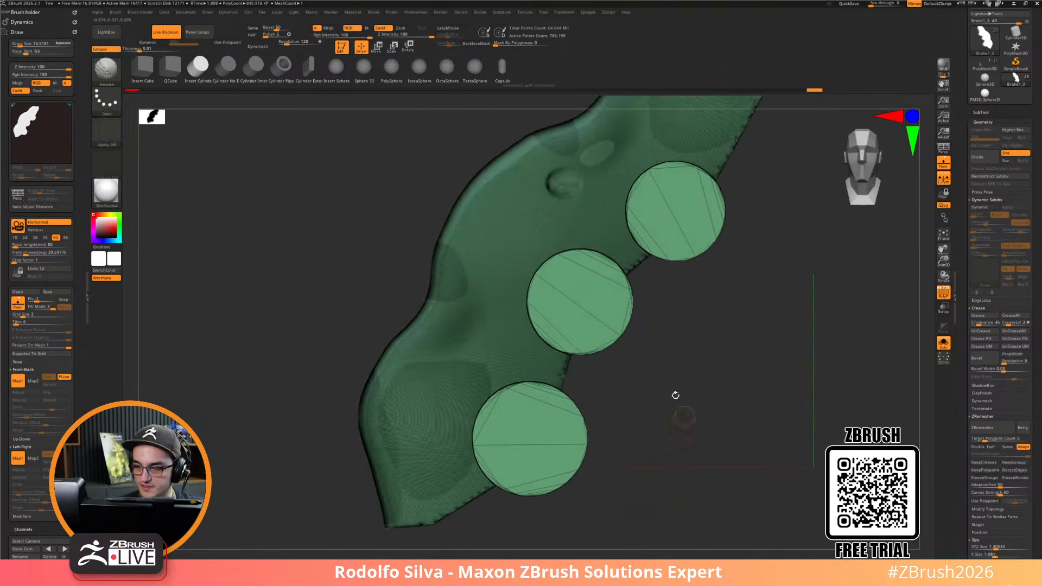
mouse_move(601, 254)
left_mouse_down("shift")
mouse_move(554, 258)
mouse_move(573, 255)
mouse_move(529, 293)
mouse_move(535, 274)
left_mouse_up("shift")
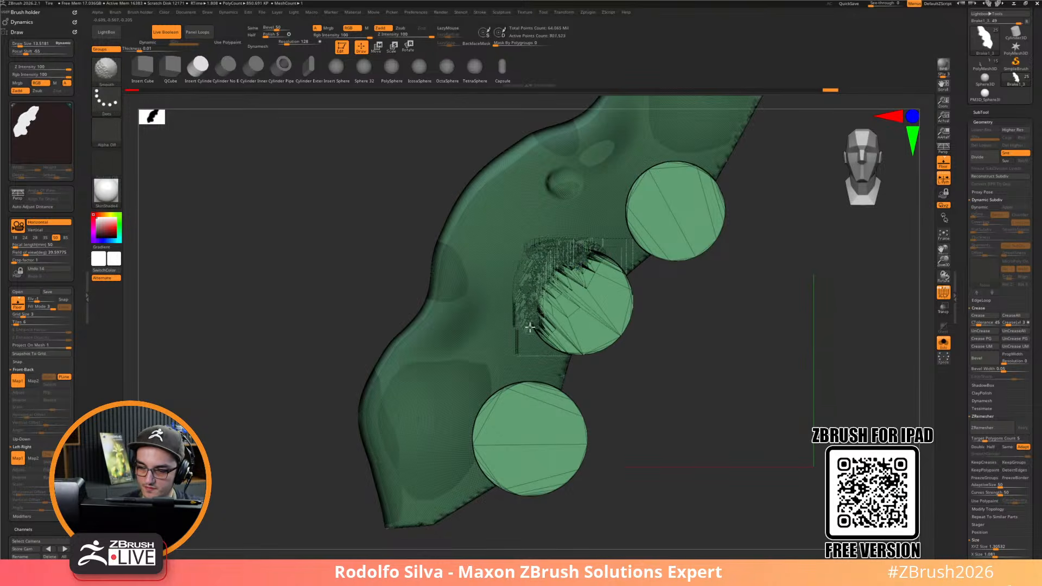
mouse_move(541, 334)
left_mouse_down("shift")
mouse_move(564, 266)
mouse_move(607, 263)
mouse_move(591, 309)
mouse_move(559, 331)
mouse_move(570, 272)
mouse_move(573, 291)
mouse_move(559, 282)
mouse_move(629, 217)
mouse_move(660, 163)
mouse_move(659, 177)
left_mouse_up("shift")
key("s")
mouse_move(654, 214)
left_mouse_down("shift")
mouse_move(669, 162)
mouse_move(590, 253)
mouse_move(461, 456)
mouse_move(549, 353)
mouse_move(529, 404)
mouse_move(539, 346)
left_mouse_up("shift")
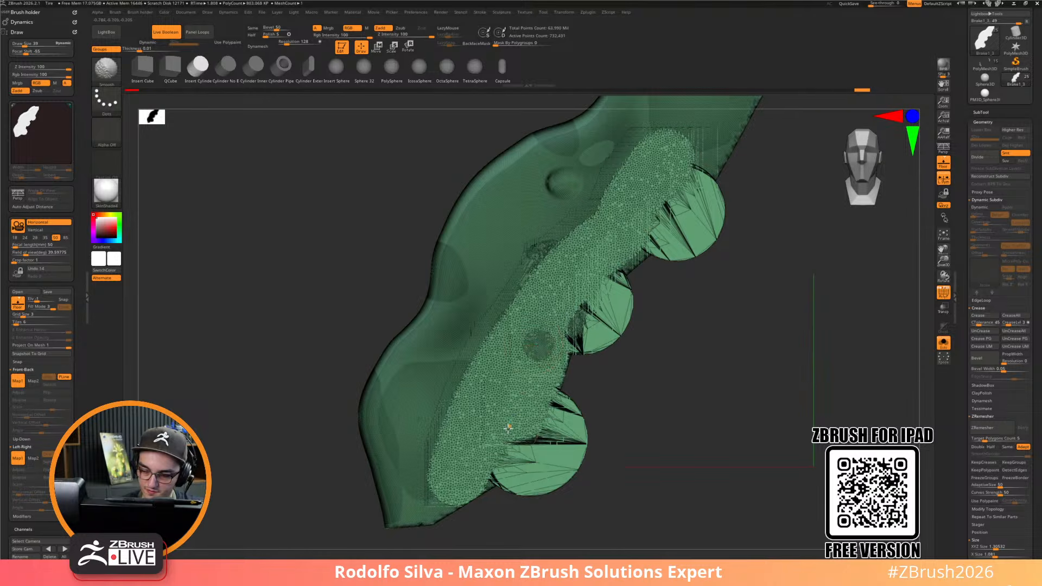
Reduce the draw size to about 21, smooth the remaining areas of the back lobes, and show the whole brake without polyframe
key("s")
mouse_move(502, 442)
left_mouse_down()
mouse_move(497, 467)
mouse_move(550, 412)
left_mouse_up()
mouse_move(577, 315)
left_mouse_down("shift")
mouse_move(586, 326)
mouse_move(603, 276)
left_mouse_up("shift")
mouse_move(662, 238)
left_mouse_down("shift")
mouse_move(676, 206)
mouse_move(665, 219)
mouse_move(673, 239)
left_mouse_up("shift")
left_click_drag(690, 181, 694, 163, "shift")
key("alt+s")
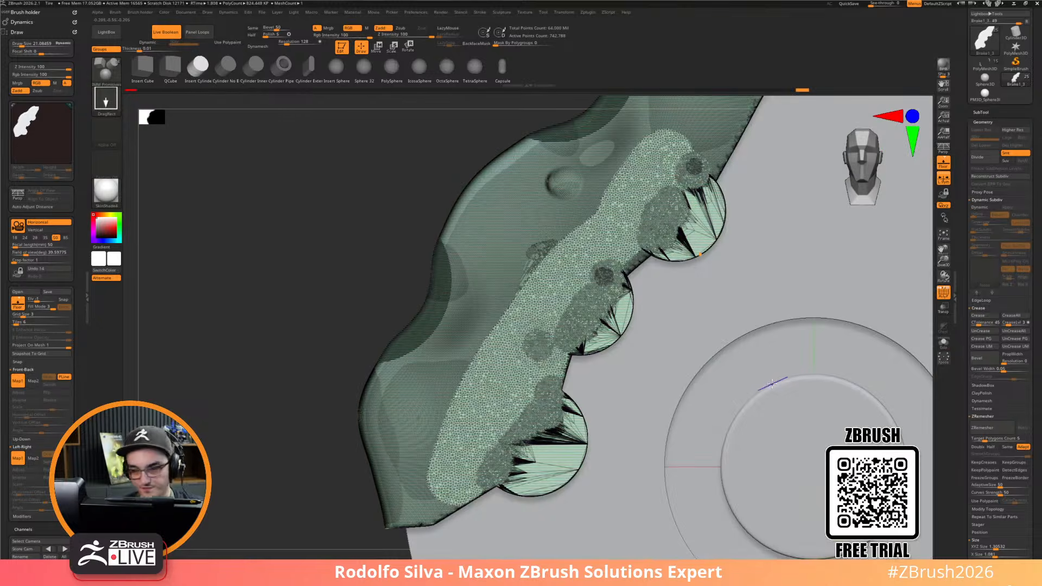
key("shift+f")
left_click_drag(321, 459, 620, 337)
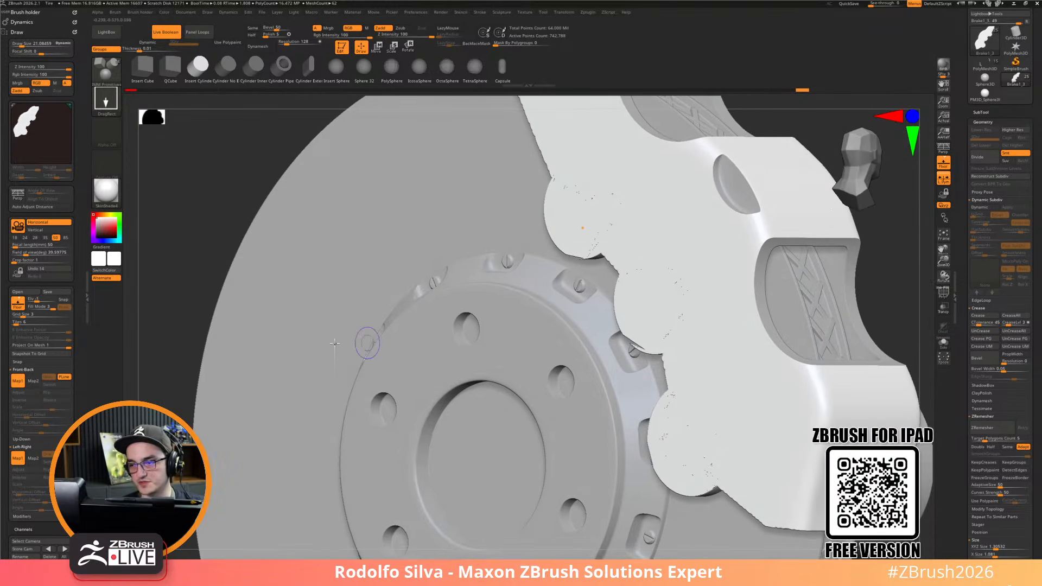
Select the brake disc, face the whole brake from the front, and try scrubbing through the disc's undo history
left_click(274, 363, "alt")
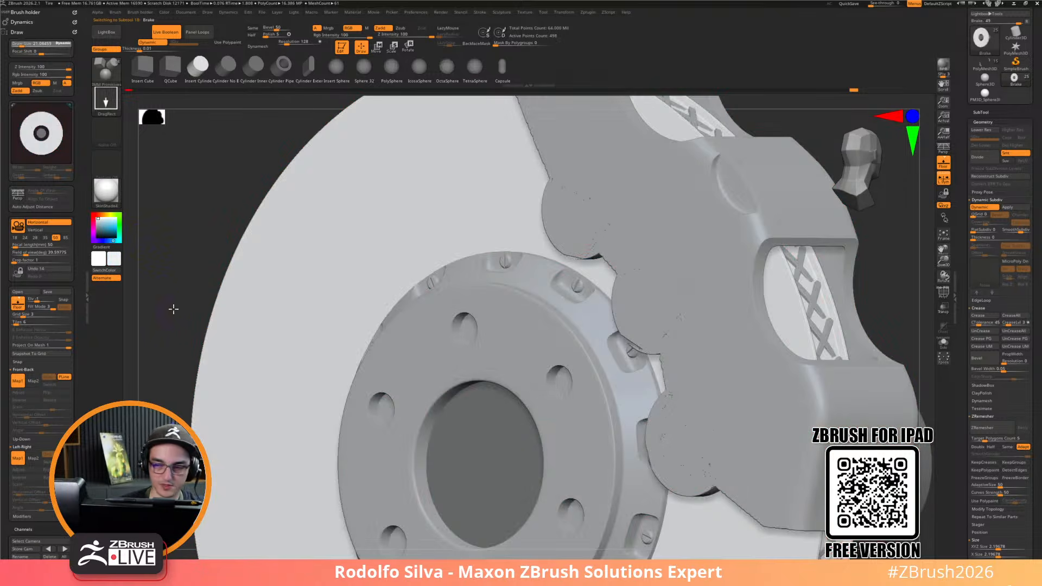
right_click_drag(173, 309, 155, 233, "ctrl")
left_click_drag(749, 463, 775, 463)
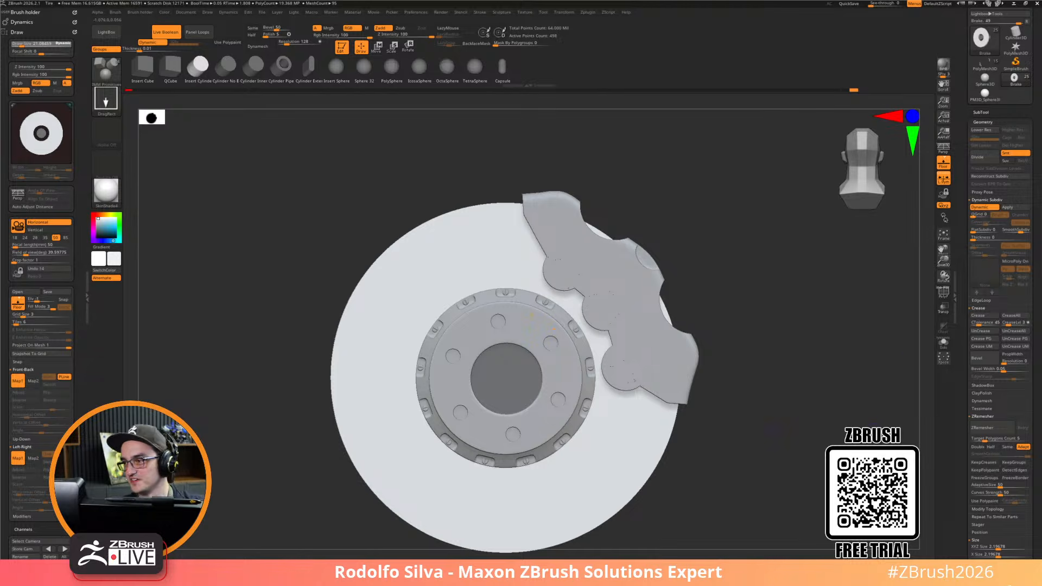
left_click(977, 112)
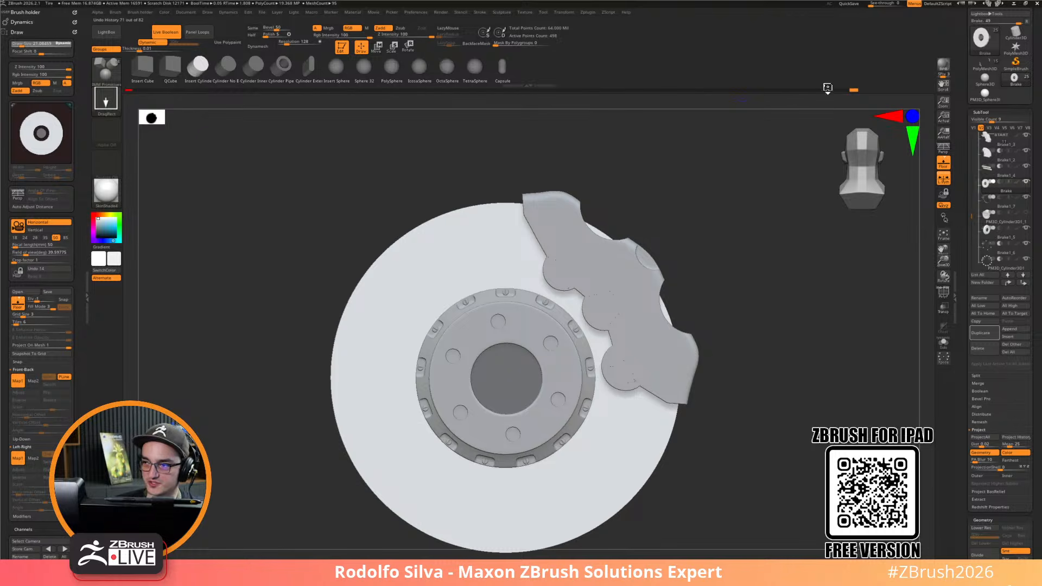
mouse_move(853, 90)
left_mouse_down()
mouse_move(732, 91)
mouse_move(924, 103)
left_mouse_up()
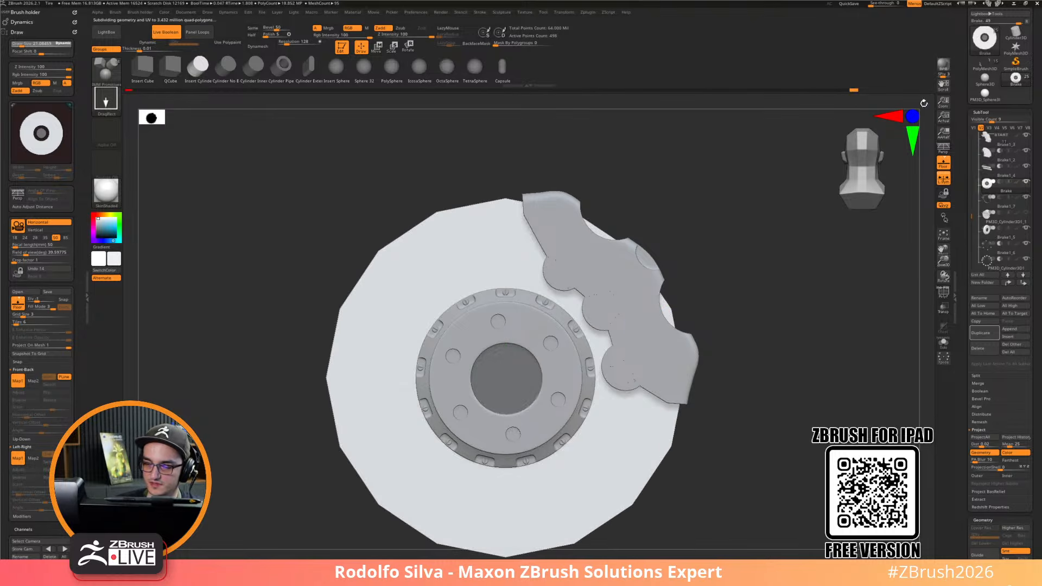
Select the caliper and roll its undo history back to before the circular lobes were clipped and smoothed
left_click(631, 326, "alt")
left_click_drag(803, 91, 739, 97)
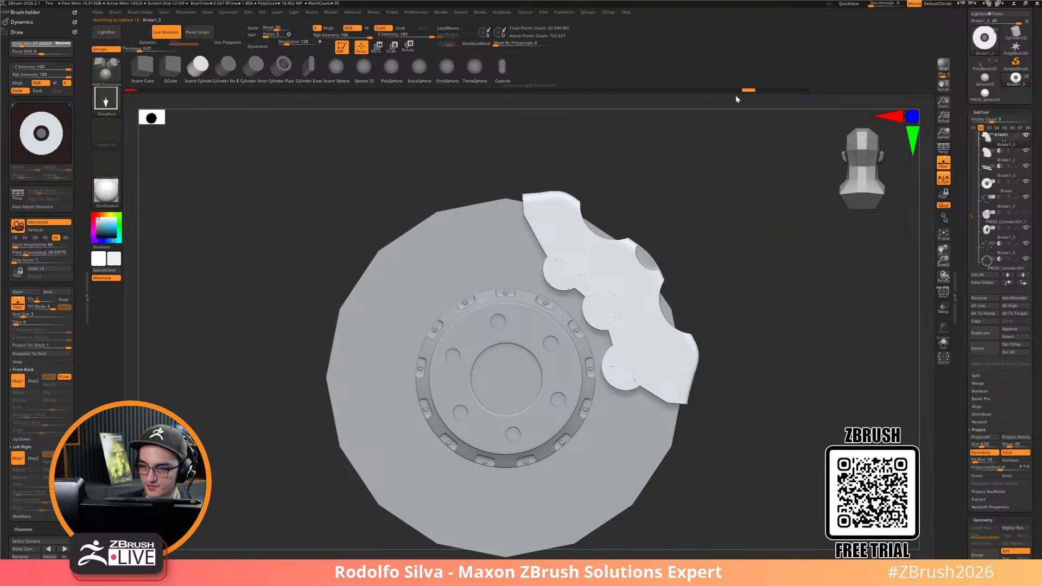
left_click_drag(638, 94, 511, 94)
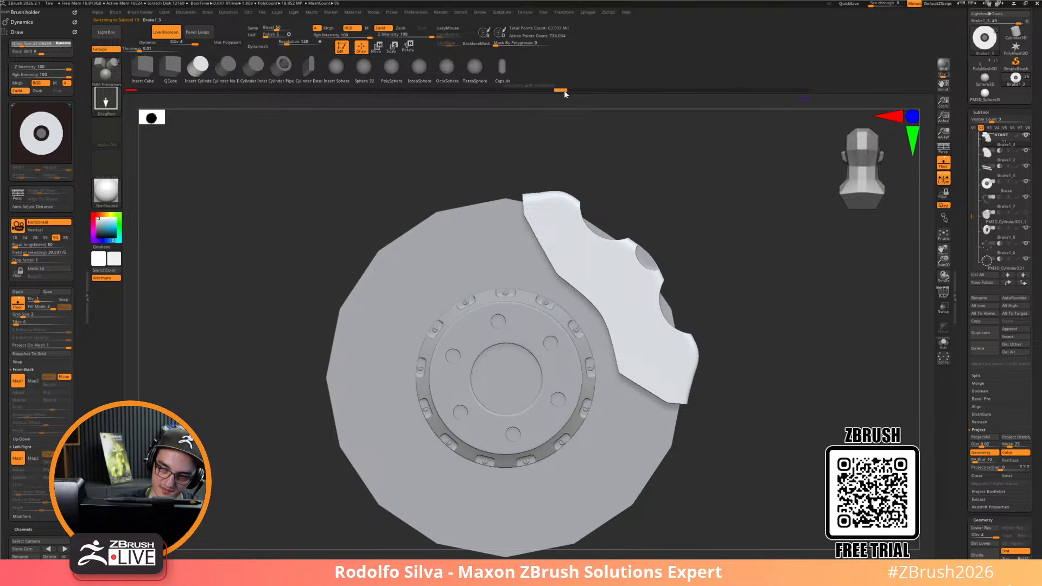
Bring the three-cylinder subtool back beneath the caliper in the subtool list and apply its dynamic subdivision
mouse_move(790, 338)
left_mouse_down()
mouse_move(782, 337)
mouse_move(799, 319)
left_mouse_up()
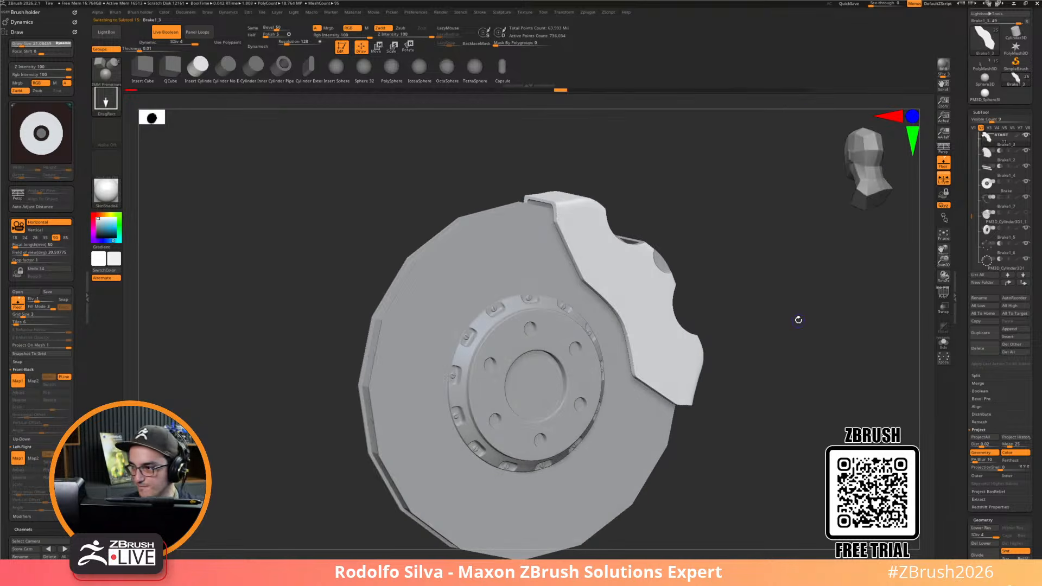
left_click_drag(974, 208, 979, 241)
scroll(992, 222, "up", 5)
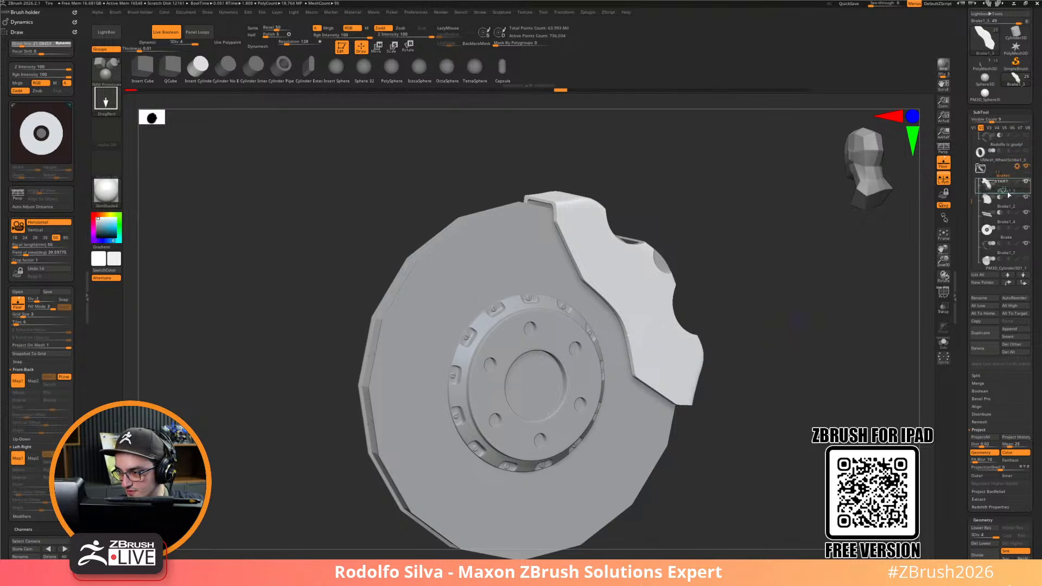
left_click_drag(1009, 195, 1008, 196)
mouse_move(791, 388)
left_mouse_down()
mouse_move(800, 398)
mouse_move(808, 388)
mouse_move(769, 391)
mouse_move(795, 377)
left_mouse_up()
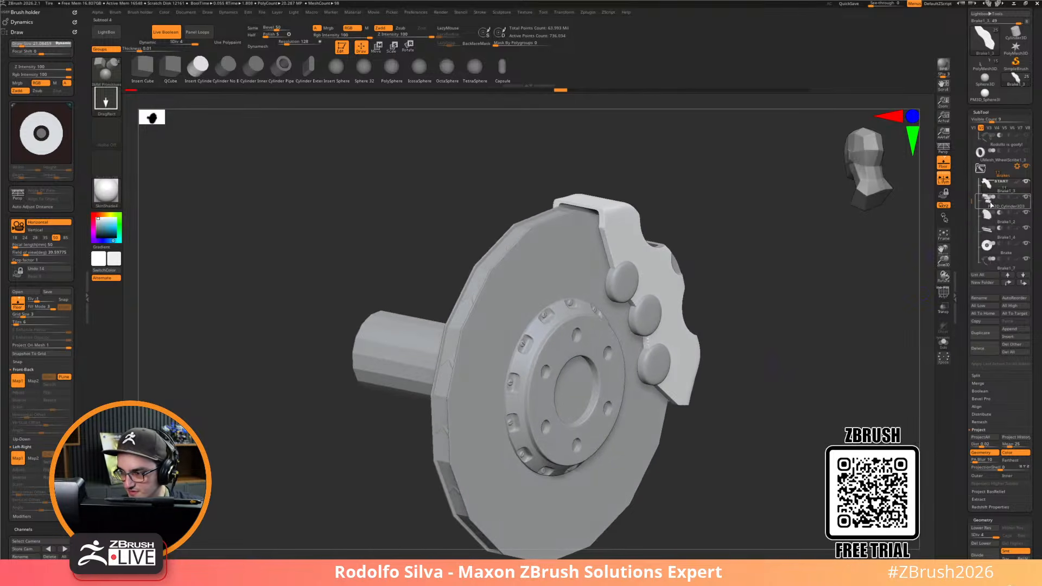
left_click(991, 205)
key("ctrl+space")
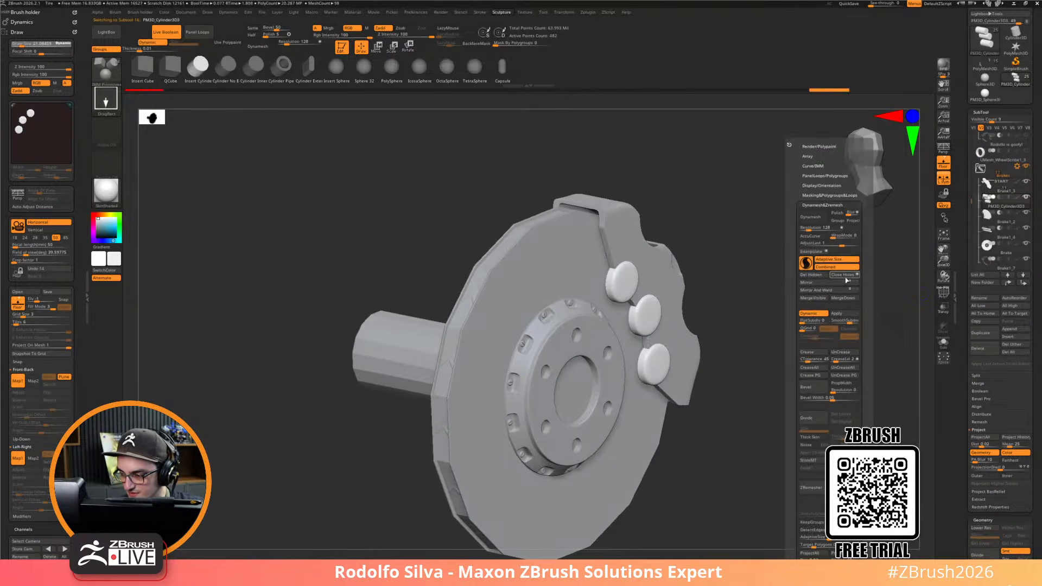
left_click(841, 317)
Clip the outer ends of the three cylinders from the side view, and return to the ClayBuildup brush
mouse_move(762, 422)
left_mouse_down("alt")
mouse_move(792, 411)
mouse_move(755, 433)
left_mouse_up("alt")
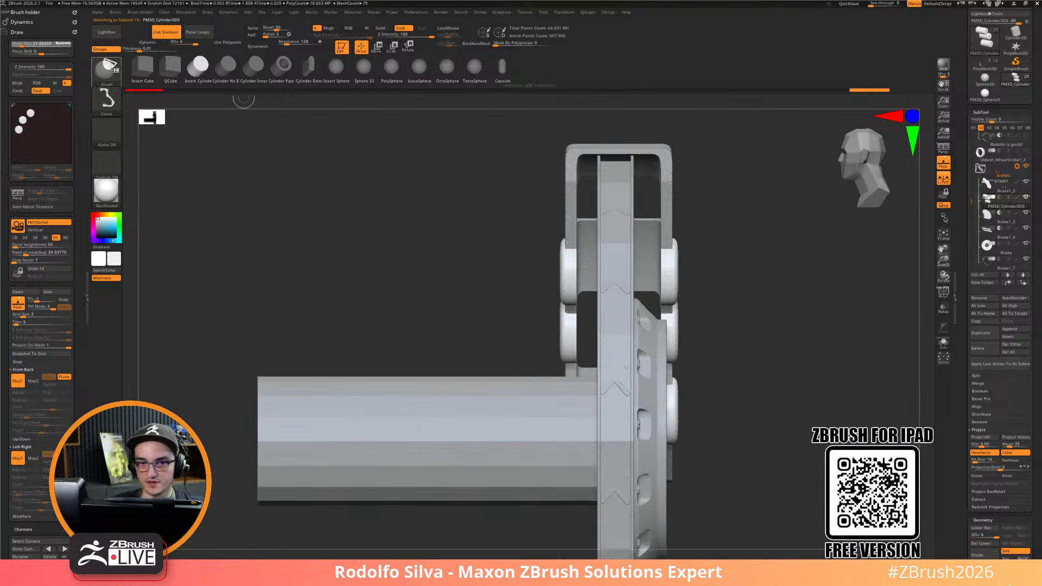
mouse_move(672, 146)
left_mouse_down("ctrl+shift")
mouse_move(677, 522)
mouse_move(666, 519)
mouse_move(665, 508)
mouse_move(749, 465)
mouse_move(725, 473)
mouse_move(778, 489)
left_mouse_up("ctrl+shift")
key("ctrl+z")
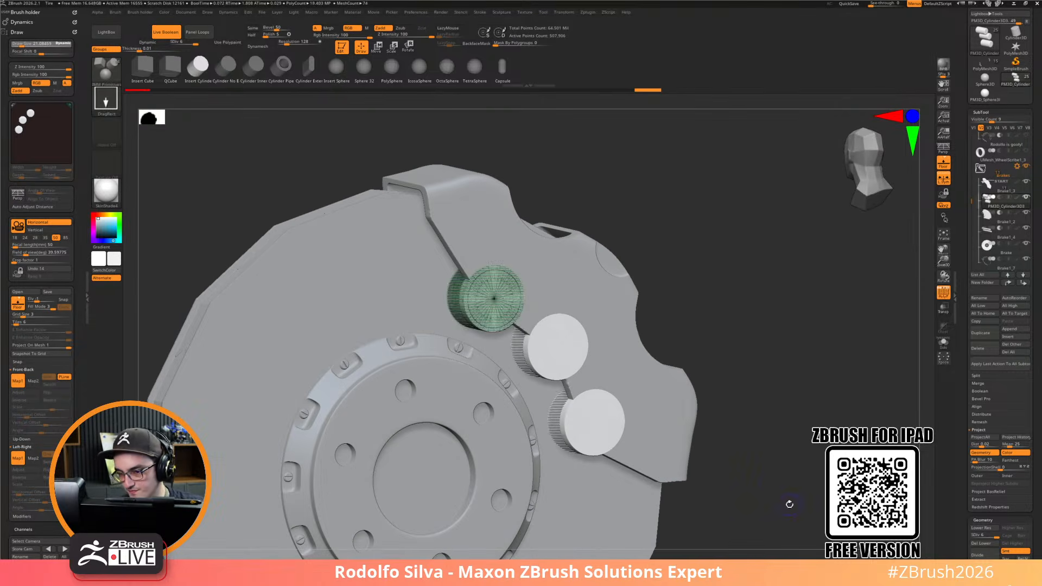
key("ctrl+shift+z")
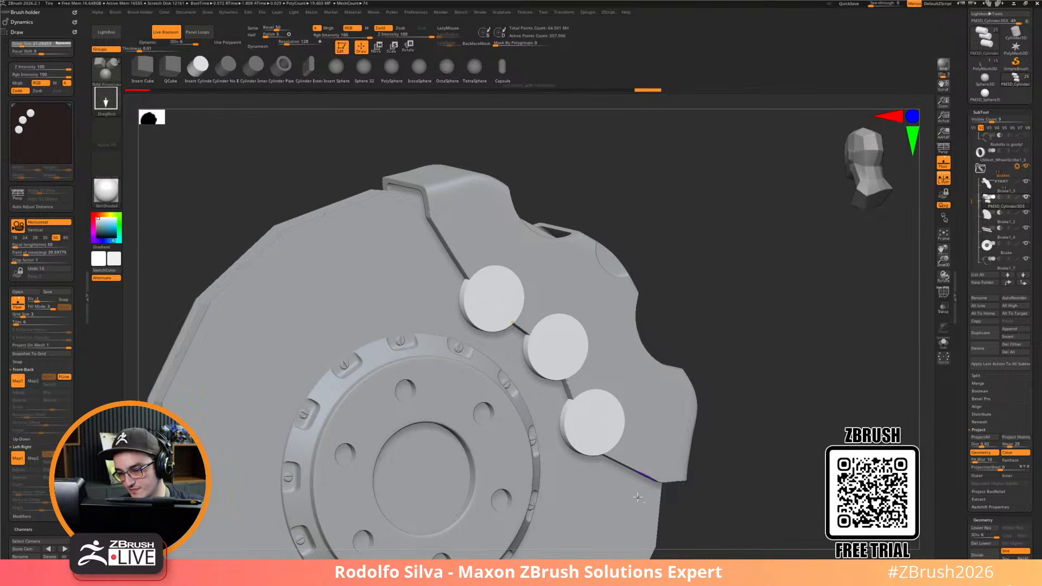
key("b")
key("c")
key("b")
Look over the brake from the caliper side and delete the leftover PM3D_Cylinder3D1_1 subtool
left_click(631, 514, "alt")
key("f")
left_click_drag(749, 400, 752, 462)
left_click_drag(794, 432, 445, 288)
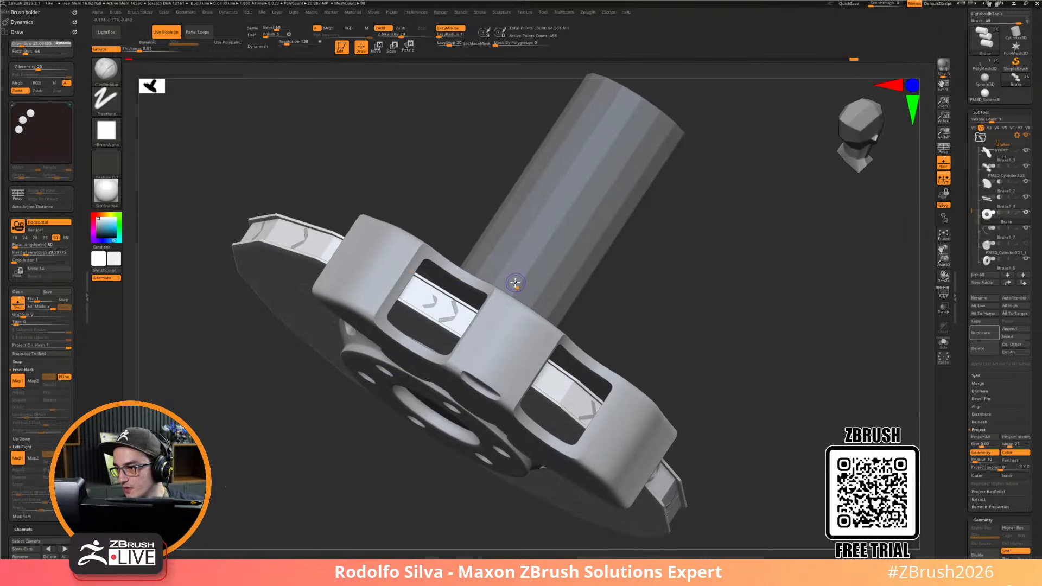
left_click_drag(974, 210, 973, 224)
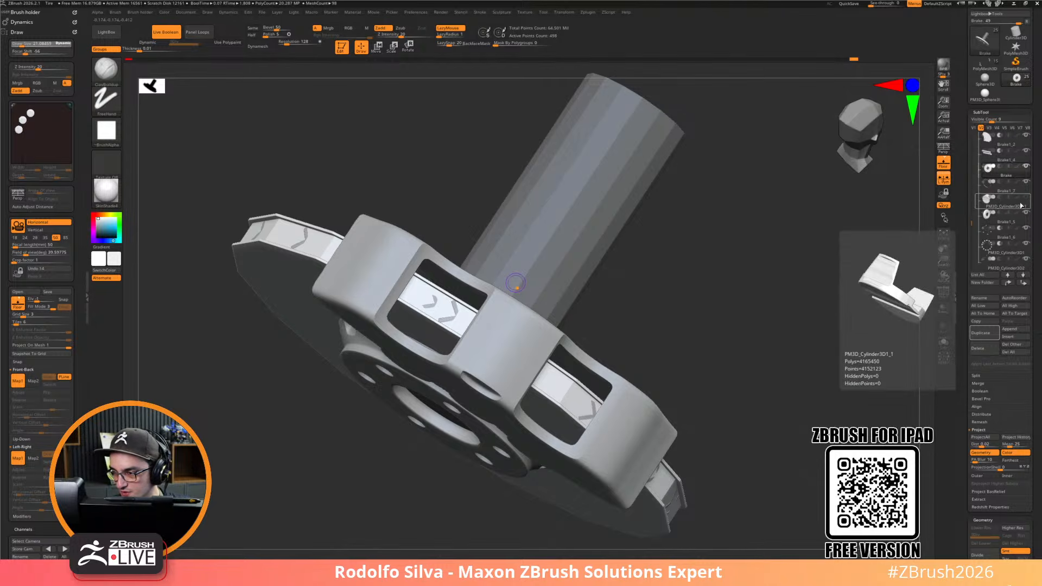
left_click(1000, 206)
left_click(977, 348)
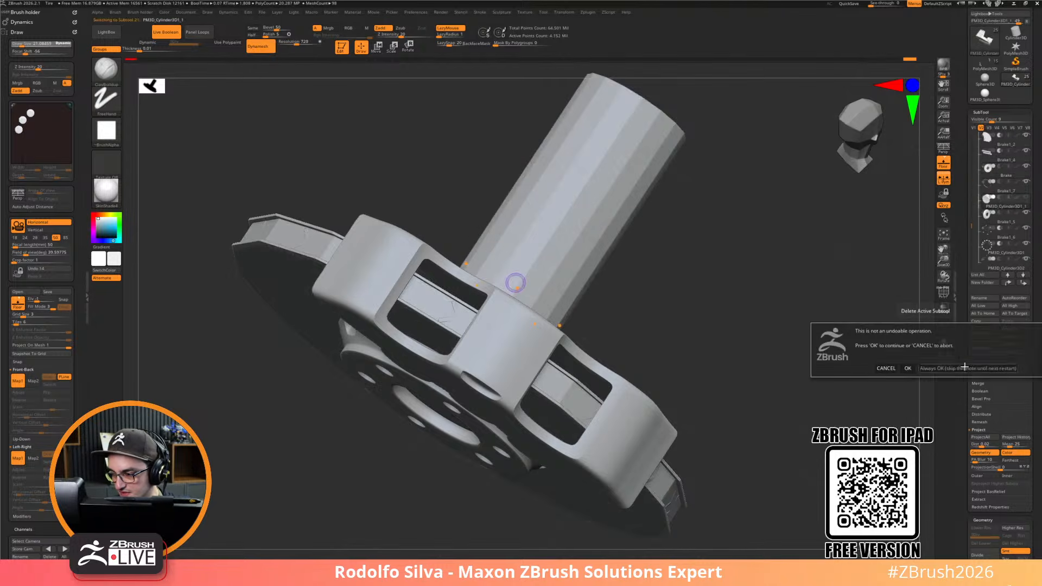
left_click(907, 370)
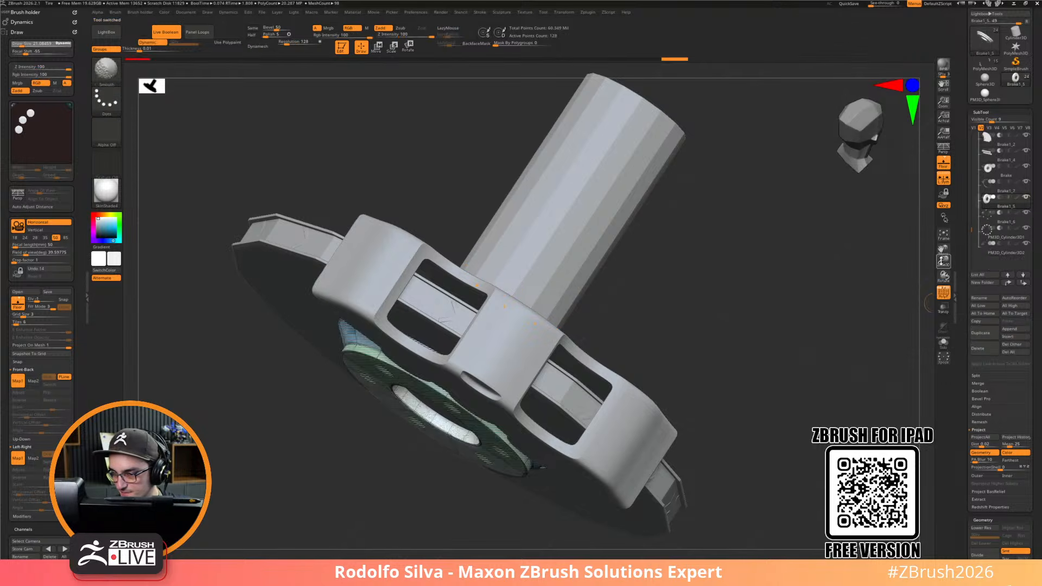
Duplicate the two-rod boolean cutter of the caliper windows and place the gizmo on the copy's lower rod
mouse_move(990, 228)
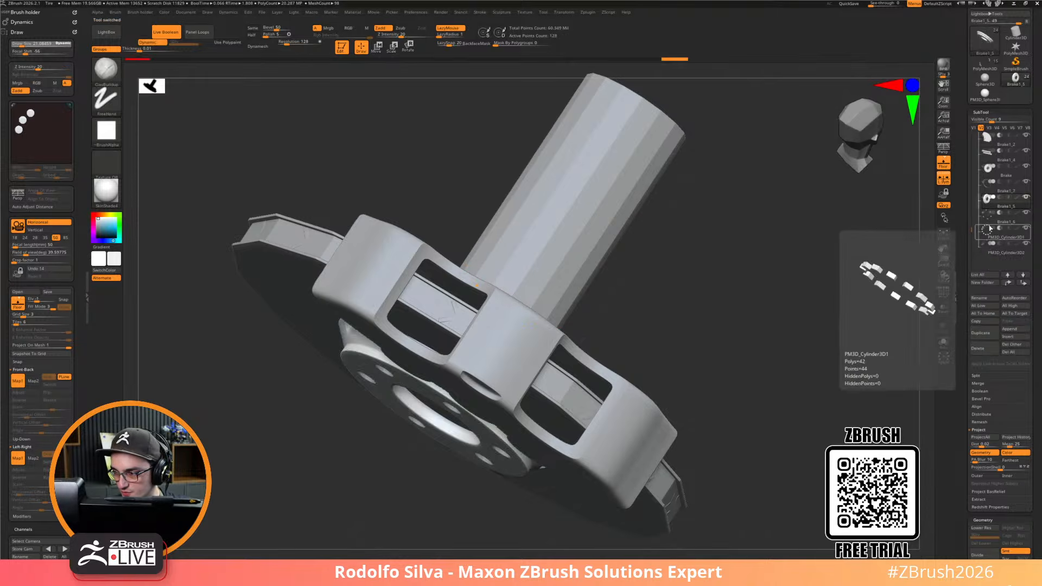
left_click(987, 155)
left_click_drag(777, 383, 744, 320)
left_click(982, 333)
key("w")
left_click_drag(663, 383, 663, 373, "shift")
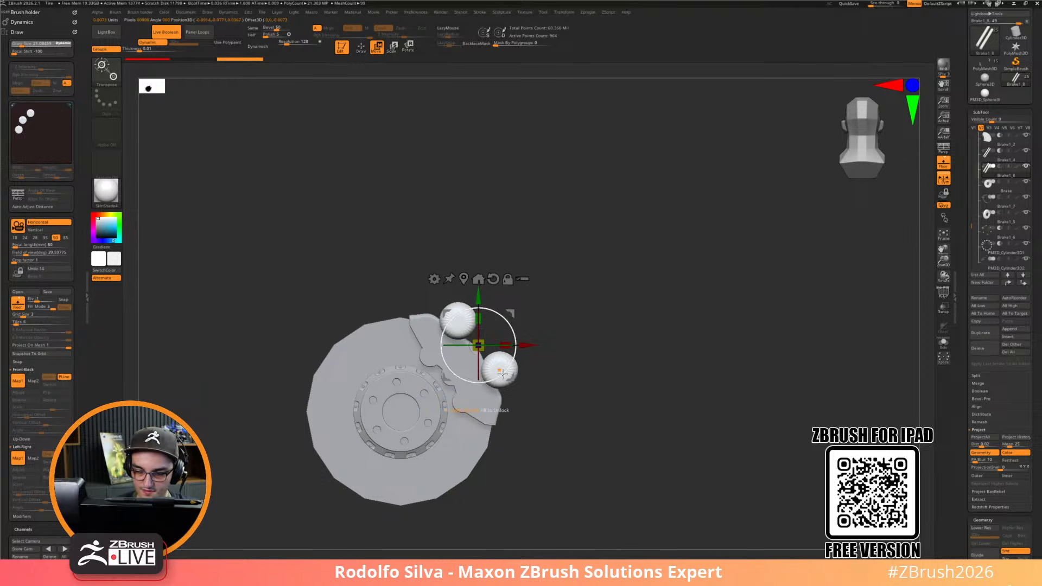
left_click_drag(586, 405, 554, 433, "alt")
left_click(554, 432)
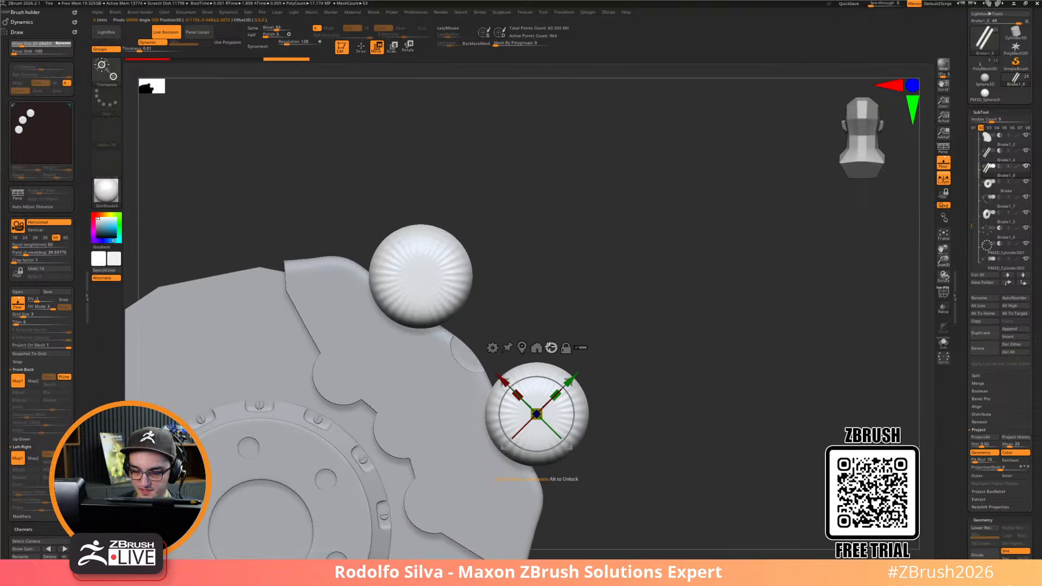
left_click_drag(652, 388, 621, 375)
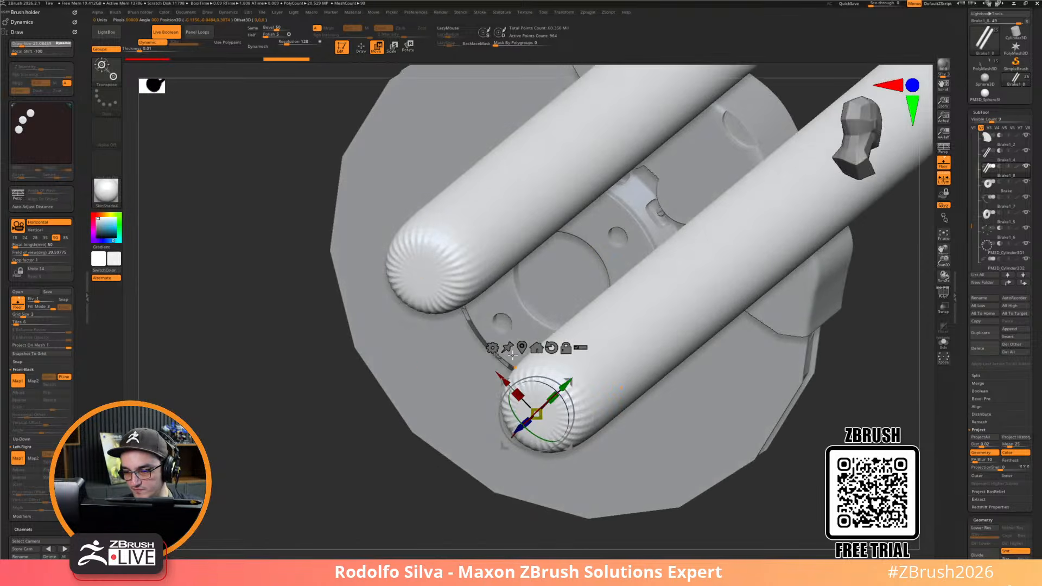
Replace the duplicated rods with a Cylinder 3D primitive and check its position by toggling Live Boolean
left_click(493, 348)
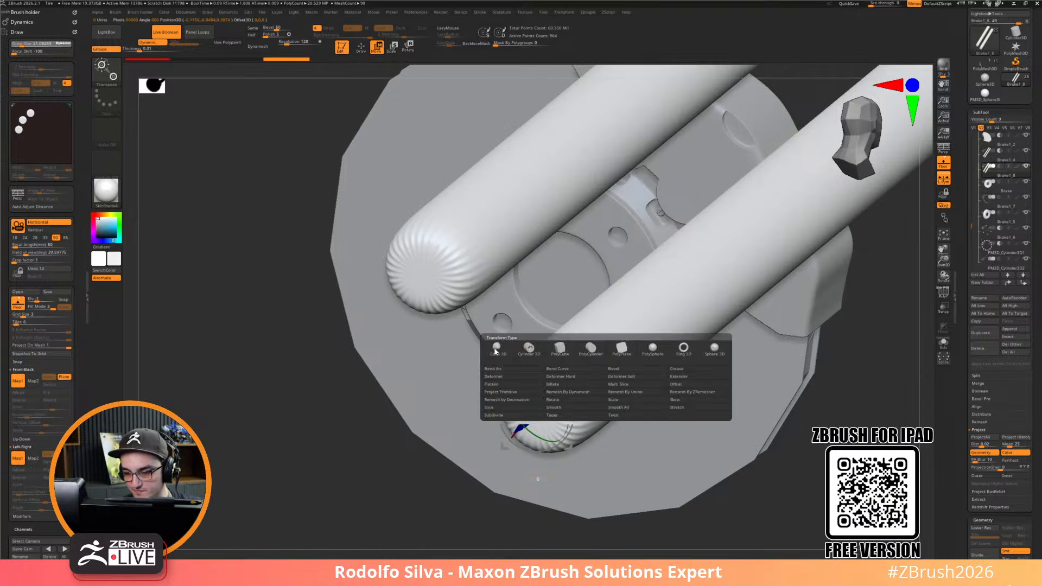
left_click(529, 350)
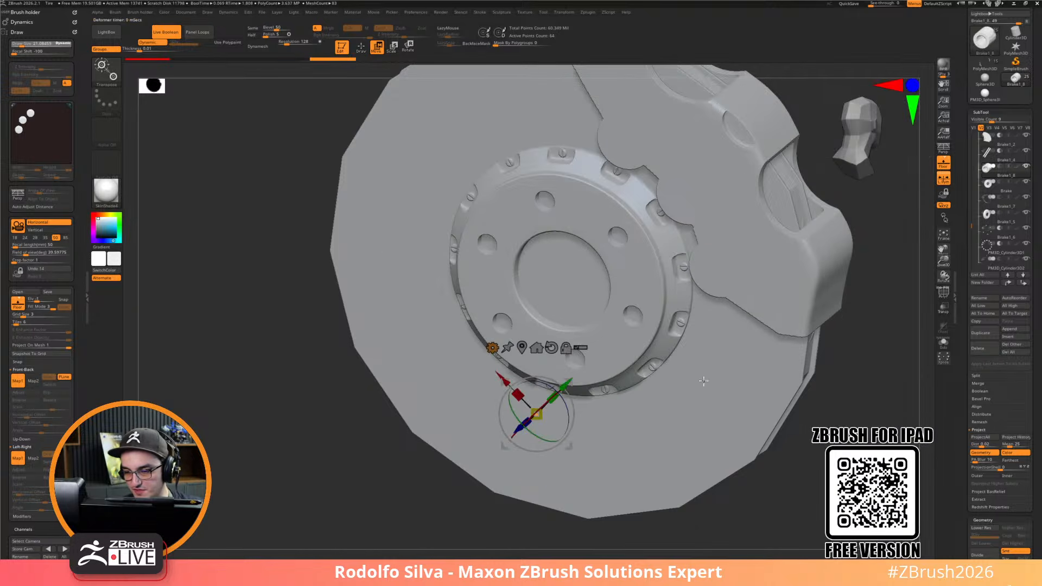
left_click_drag(537, 414, 541, 417)
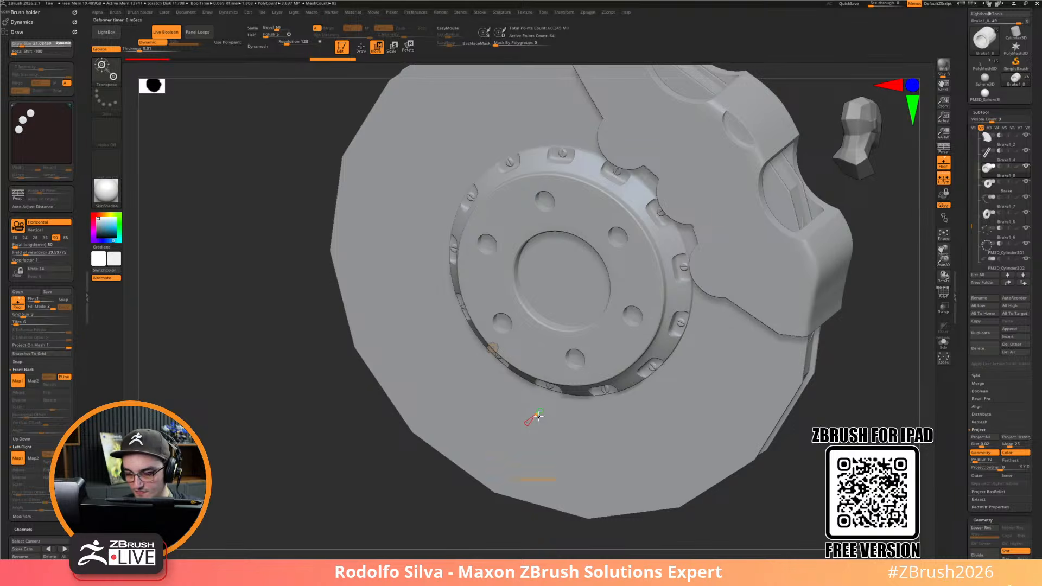
left_click(162, 33)
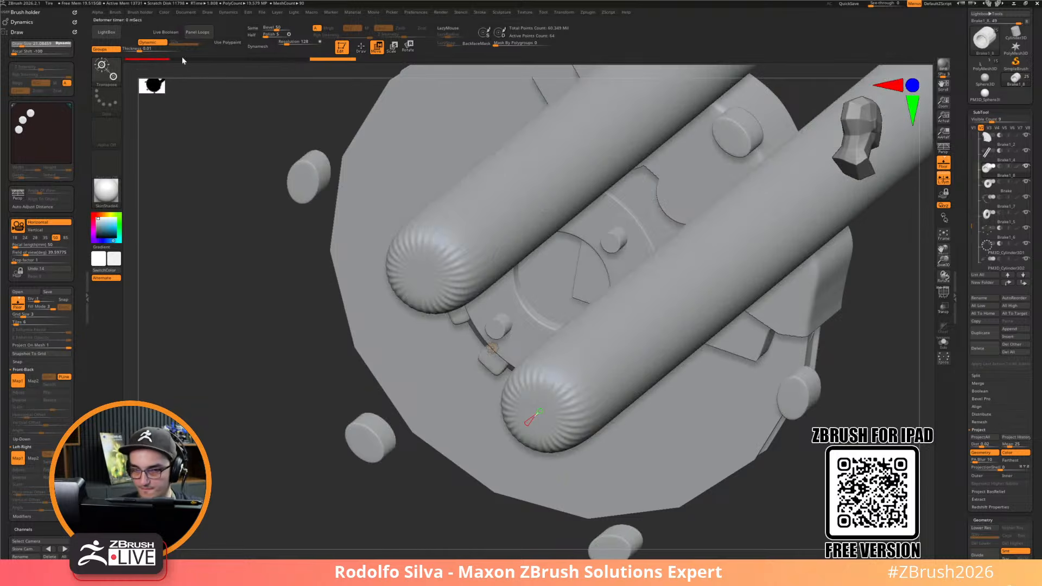
left_click(167, 33)
Adjust the cylinder with its primitive handles, turn off its dynamic subdivision and face the brake from the front
left_click_drag(315, 490, 334, 481)
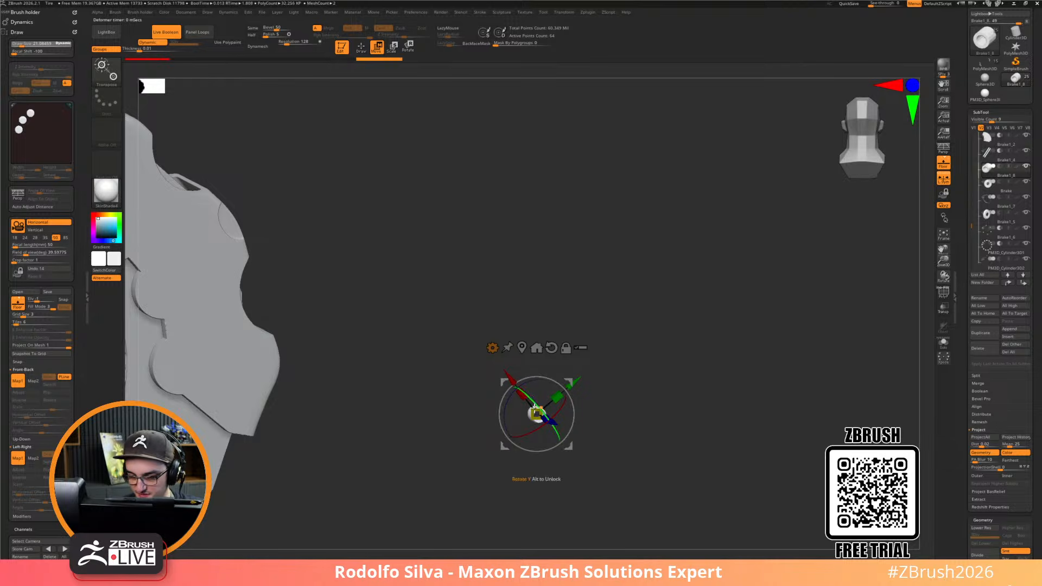
left_click_drag(603, 331, 334, 526)
left_click_drag(754, 399, 673, 412)
key("shift+d")
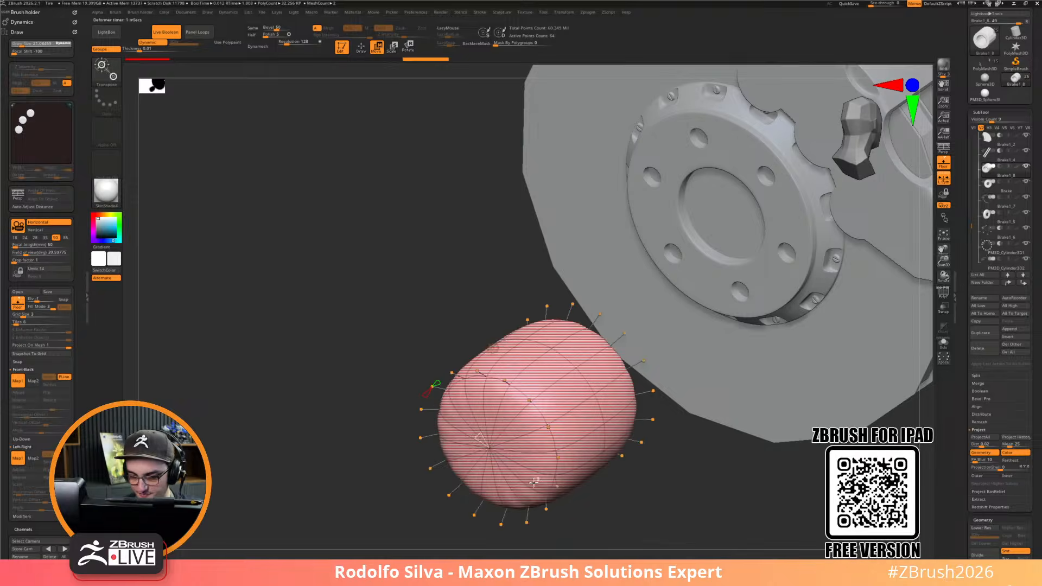
left_click_drag(649, 476, 525, 433)
left_click_drag(727, 421, 597, 426)
left_click_drag(469, 482, 609, 440, "alt")
left_click_drag(535, 451, 500, 473, "shift")
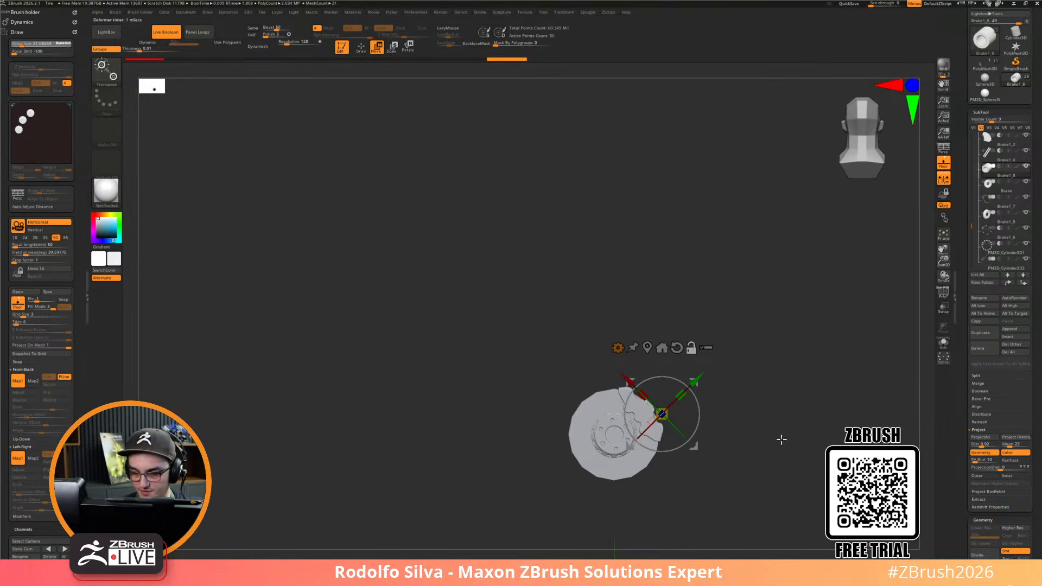
Move and scale the cylinder into a thin pin running across the caliper's lower window
left_click_drag(770, 439, 773, 565, "alt")
left_click_drag(702, 385, 688, 390)
left_click_drag(746, 418, 597, 423)
left_click_drag(588, 385, 591, 469, "alt")
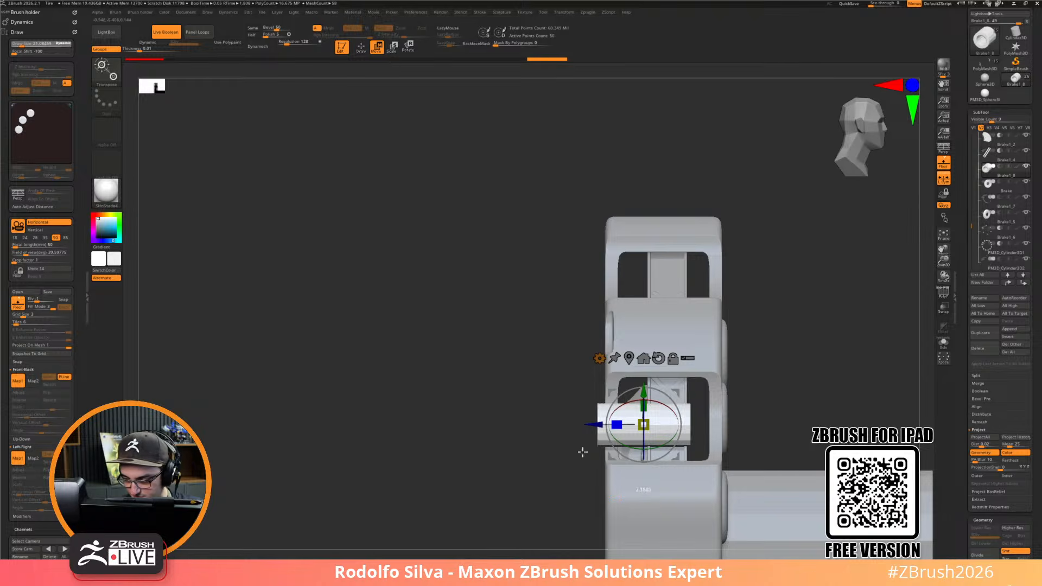
left_click_drag(596, 432, 616, 431)
left_click_drag(526, 470, 552, 498)
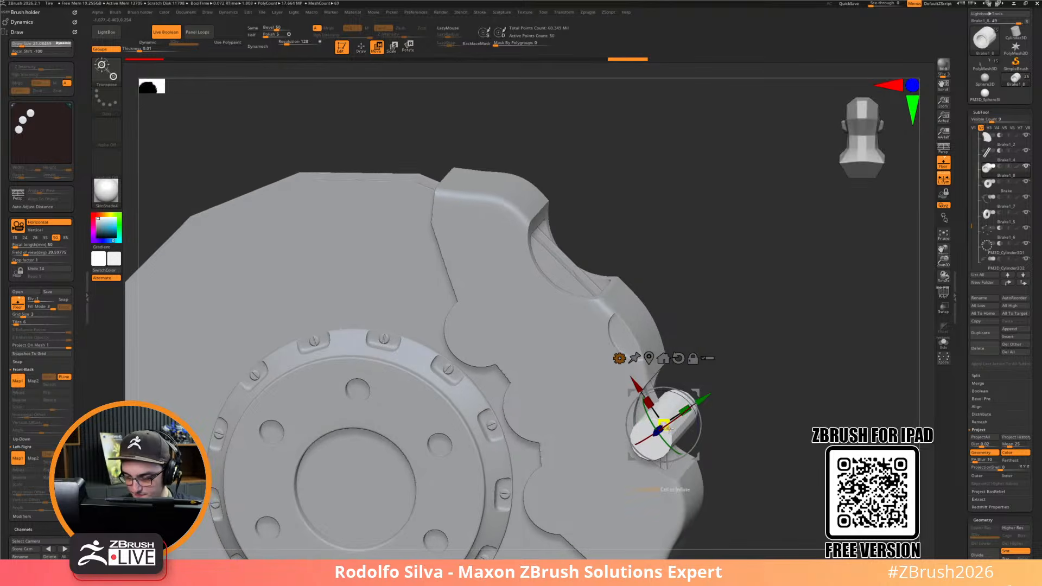
left_click_drag(736, 439, 696, 460)
left_click_drag(648, 436, 679, 449)
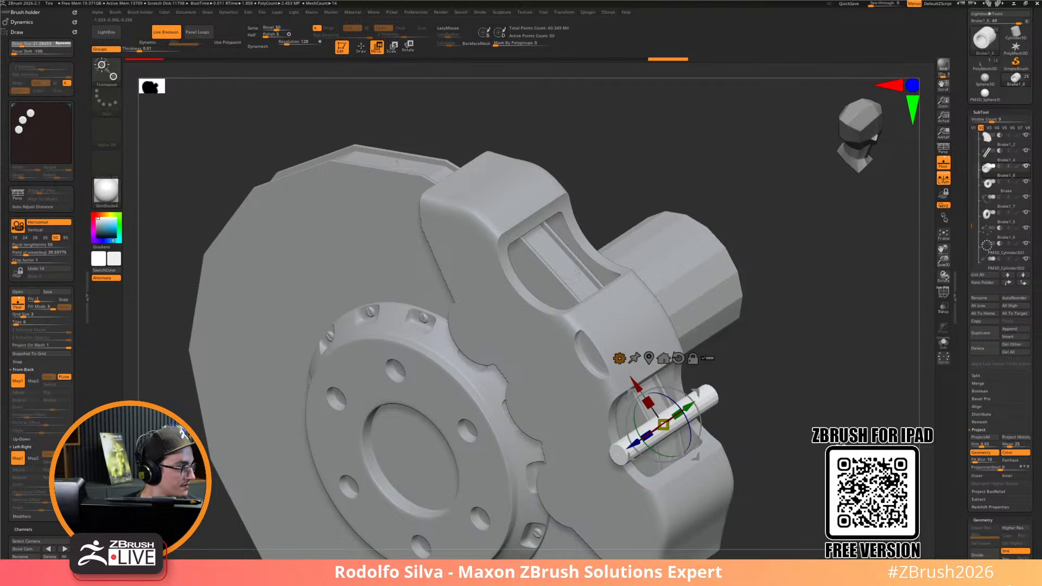
Clip both ends of the pin at the caliper's two sides and crease all its edges
mouse_move(822, 458)
left_mouse_down()
mouse_move(868, 461)
mouse_move(805, 464)
mouse_move(740, 446)
left_mouse_up()
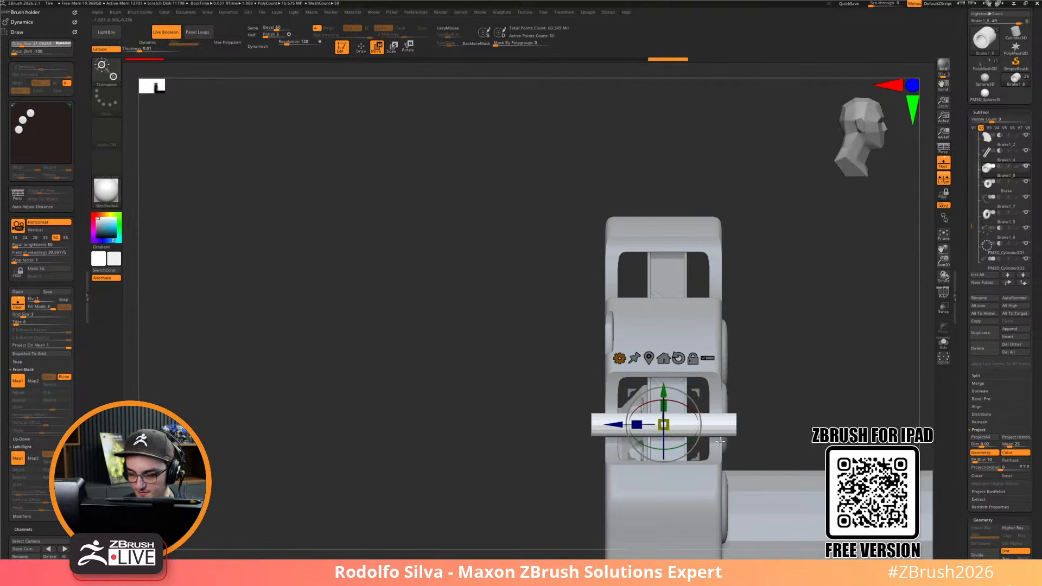
key("q")
mouse_move(597, 492)
left_mouse_down("ctrl+shift")
mouse_move(590, 235)
mouse_move(601, 232)
left_mouse_up("ctrl+shift")
mouse_move(738, 304)
left_mouse_down("ctrl+shift")
mouse_move(737, 434)
mouse_move(721, 494)
left_mouse_up("ctrl+shift")
left_click_drag(760, 450, 808, 414)
key("ctrl+space")
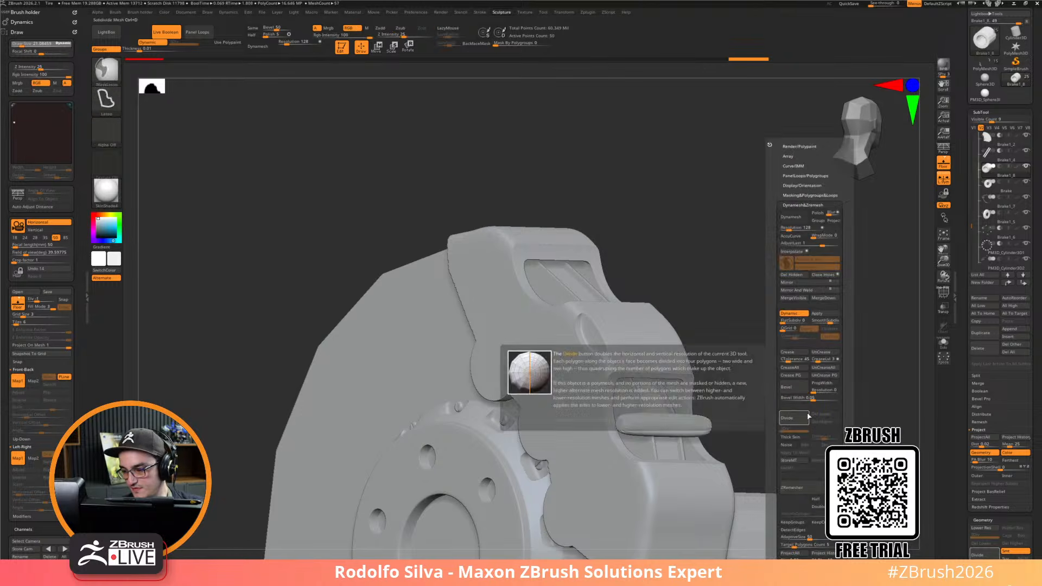
left_click(798, 369)
left_click_drag(812, 380, 795, 357)
Copy the pin into the caliper's upper window and check both pins from an angle
key("w")
mouse_move(696, 393)
left_mouse_down("ctrl")
mouse_move(612, 280)
mouse_move(561, 242)
mouse_move(570, 251)
left_mouse_up("ctrl")
key("q")
mouse_move(793, 432)
left_mouse_down("alt")
mouse_move(766, 400)
mouse_move(705, 437)
mouse_move(730, 432)
mouse_move(744, 415)
left_mouse_up("alt")
key("w")
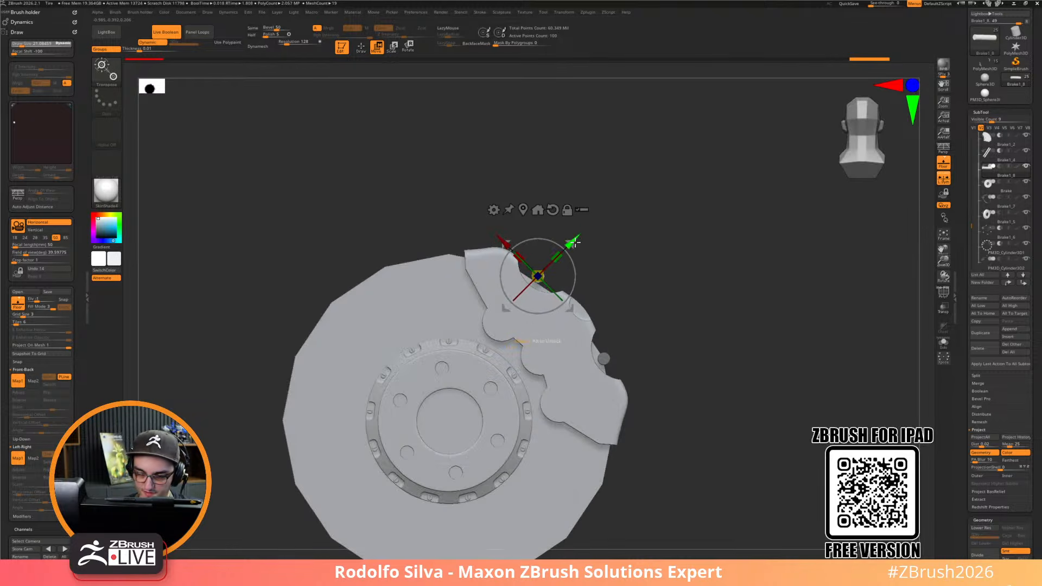
mouse_move(729, 408)
left_mouse_down()
mouse_move(693, 440)
mouse_move(753, 428)
mouse_move(781, 454)
mouse_move(764, 446)
left_mouse_up()
key("q")
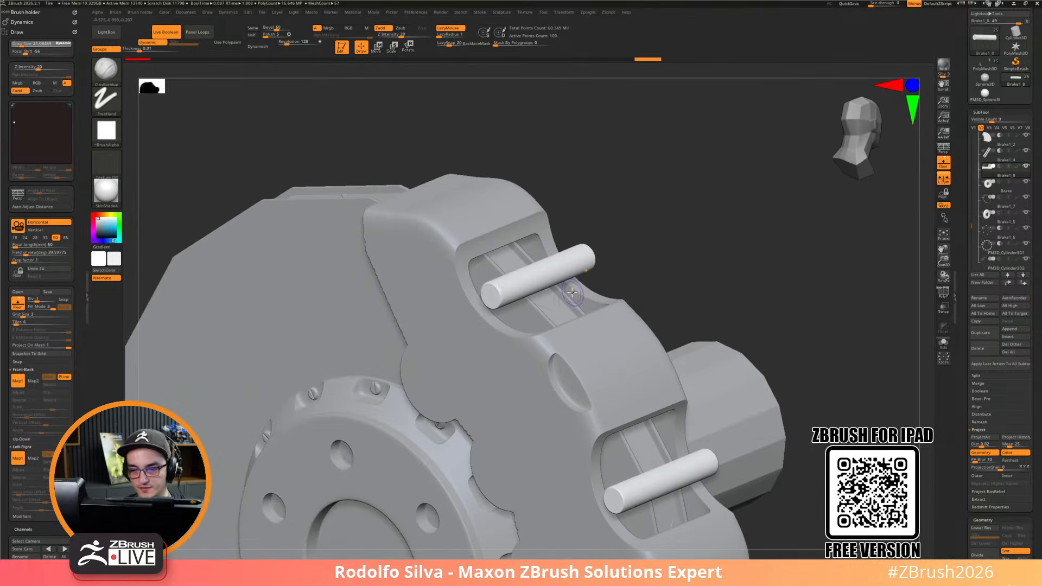
Show the Brake1_4 rod cutter as solid geometry, select it and set it back to boolean subtraction
left_click(985, 151)
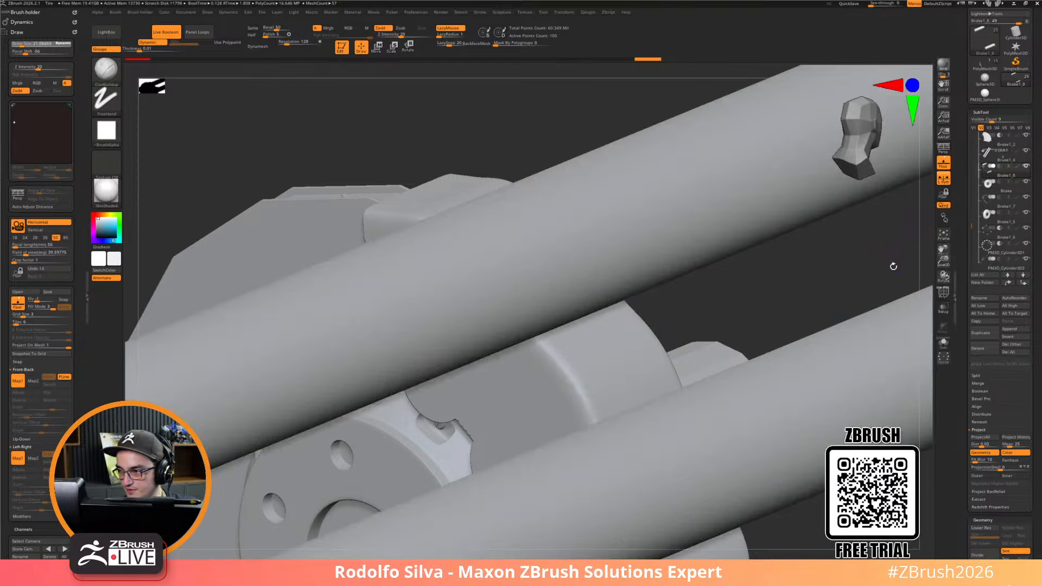
key("shift")
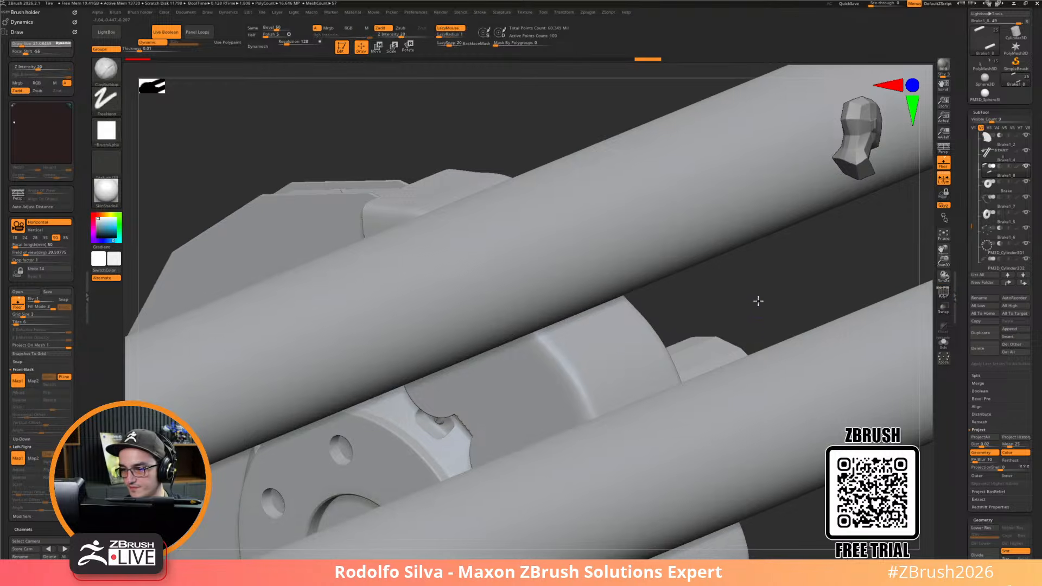
key("f")
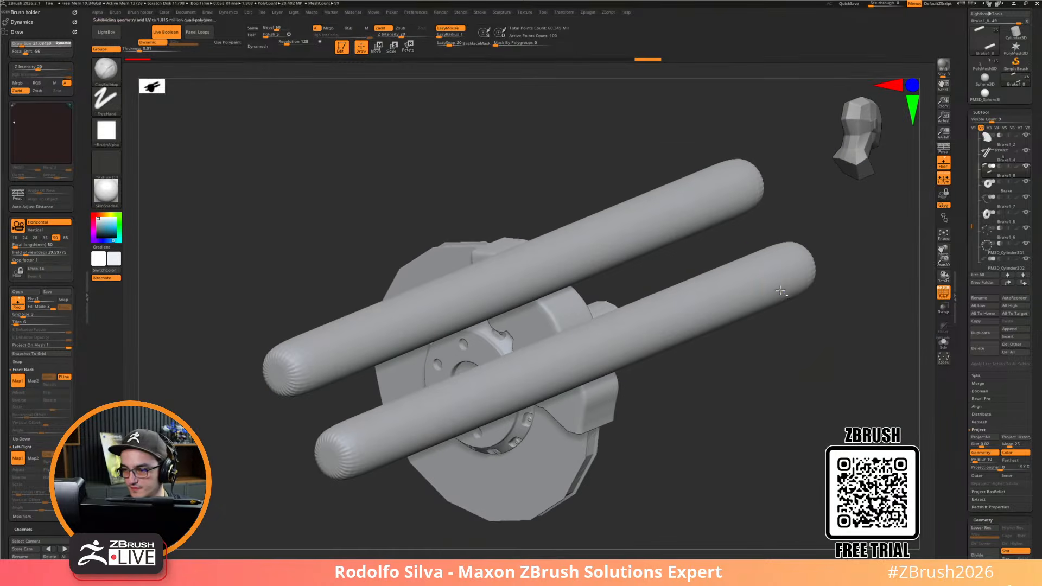
left_click(781, 291, "alt")
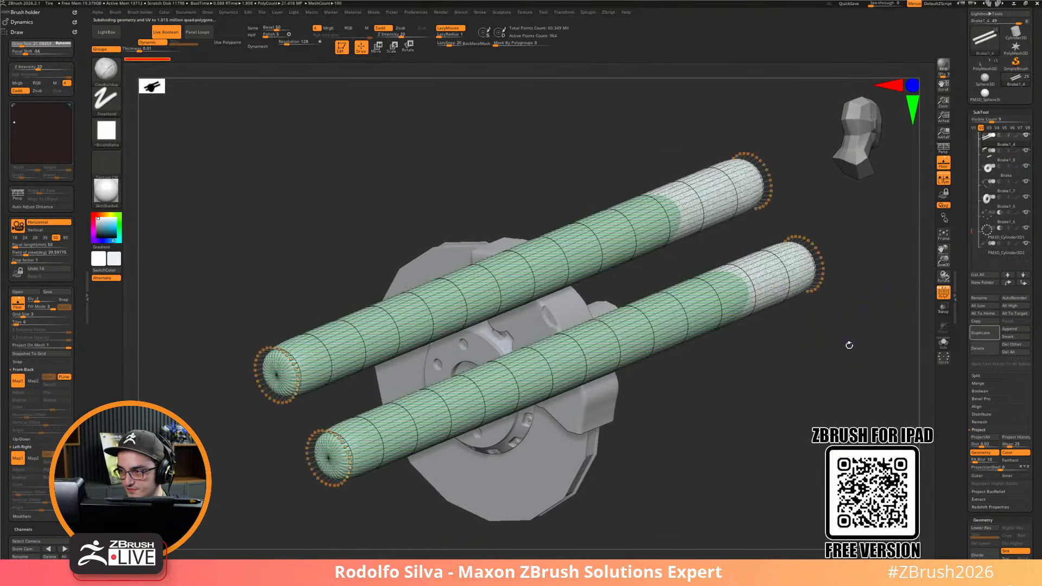
left_click_drag(849, 338, 965, 224)
left_click(1000, 137)
Try a Clip Curve cut on the upper rod cutter beside the pin in the caliper's upper window, seen from the front
left_click_drag(800, 345, 766, 406, "alt")
key("shift+f")
key("1")
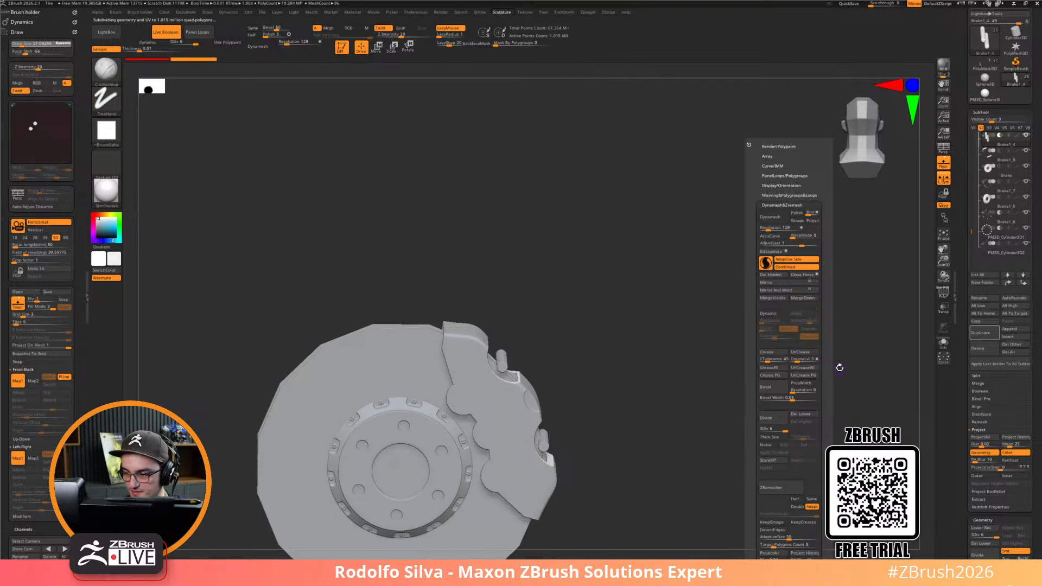
left_click_drag(764, 353, 740, 366, "alt")
left_click_drag(674, 360, 680, 363, "alt")
key("ctrl+shift")
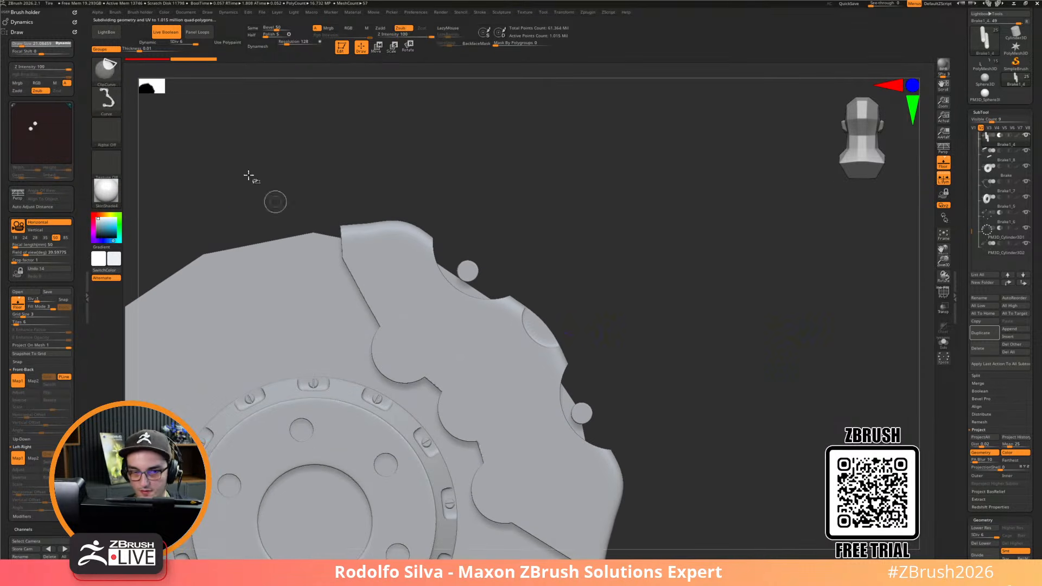
left_click(111, 71)
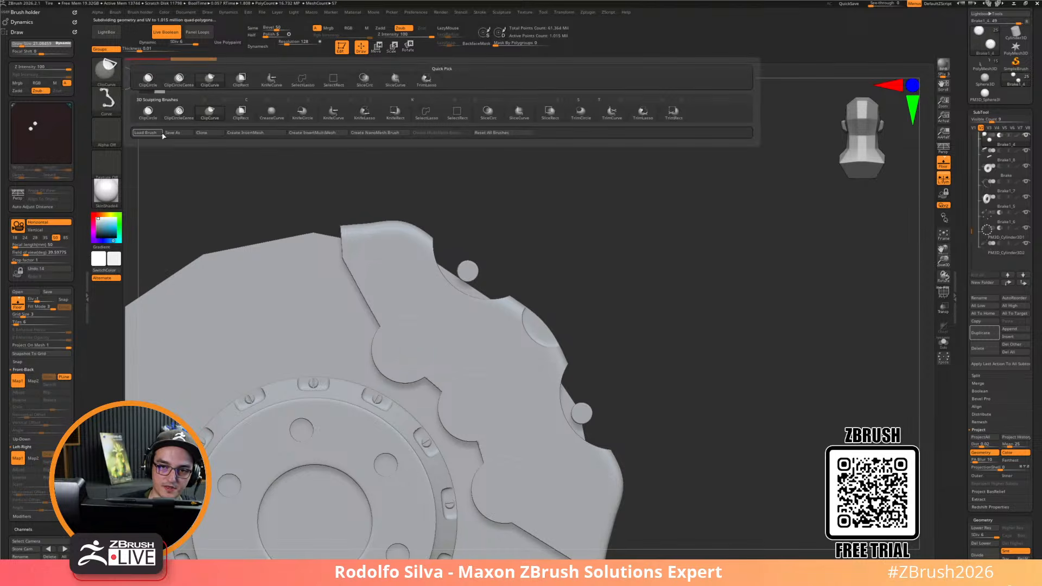
left_click_drag(468, 329, 470, 295, "ctrl+shift")
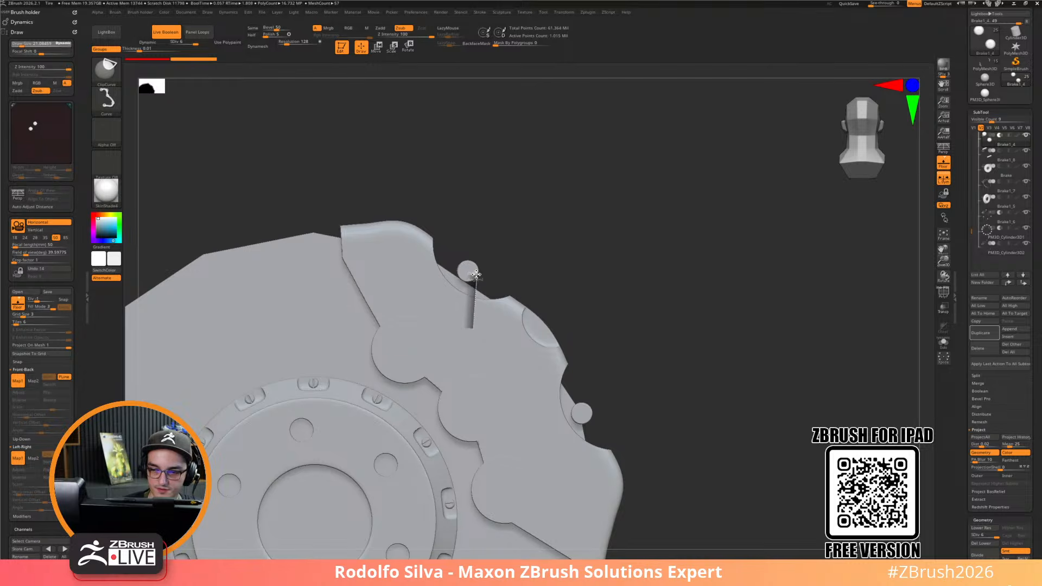
left_click_drag(465, 268, 405, 264, "ctrl+shift")
Try more Clip Curve cuts to square off the edge of the caliper's upper window around the pin
mouse_move(774, 374)
left_mouse_down()
mouse_move(753, 385)
mouse_move(784, 386)
left_mouse_up()
key("alt+s")
mouse_move(784, 386)
right_mouse_down("ctrl")
mouse_move(653, 335)
mouse_move(647, 322)
right_mouse_up("ctrl")
left_click_drag(645, 253, 656, 423, "ctrl+shift")
left_click_drag(374, 393, 360, 121, "ctrl+shift")
key("alt+s")
left_click_drag(679, 400, 699, 451)
left_click_drag(481, 319, 367, 210, "ctrl+shift")
key("alt")
key("alt")
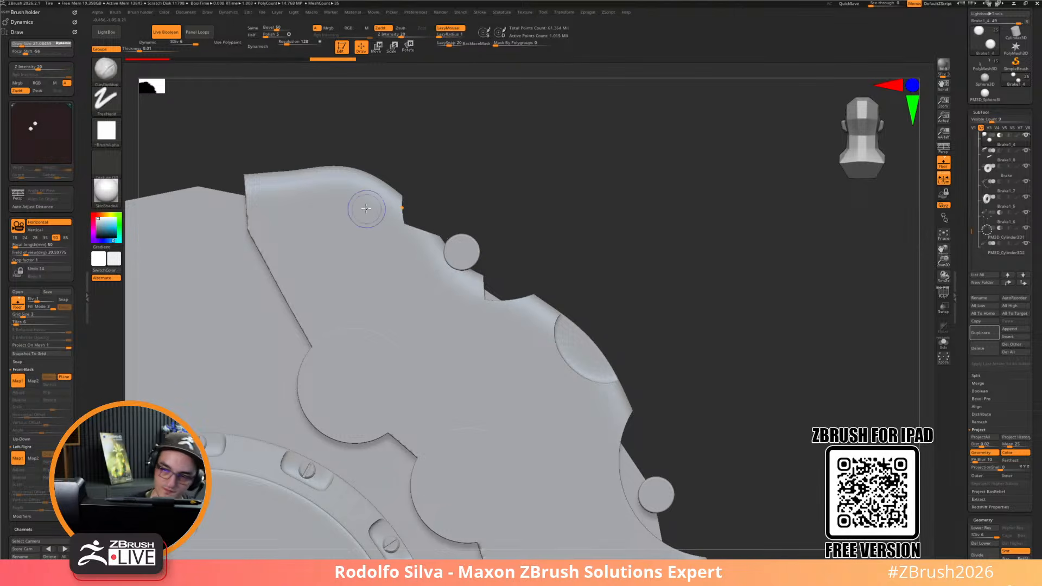
Examine the clipped rod cutters in isolation and undo the last clip
left_click_drag(717, 377, 664, 332)
key("shift+f")
key("alt+s")
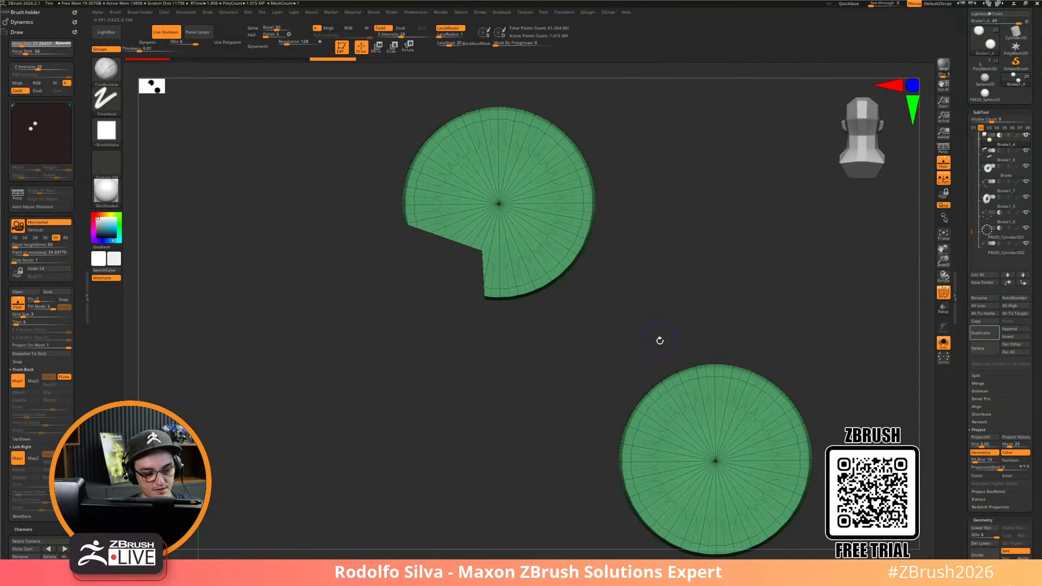
key("alt+s")
key("alt+s")
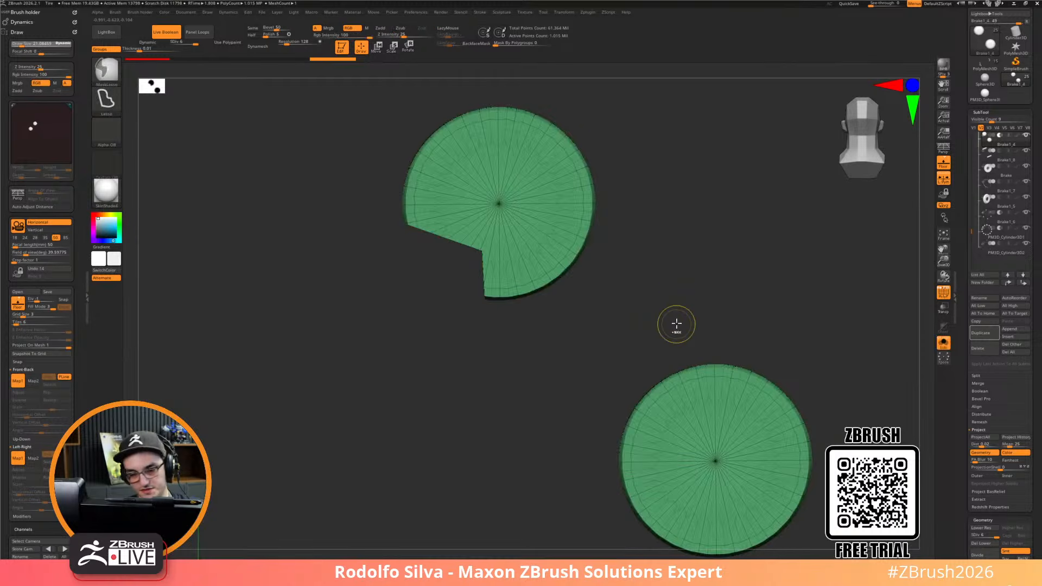
key("ctrl+z")
key("alt+s")
mouse_move(679, 311)
left_mouse_down()
mouse_move(662, 310)
mouse_move(651, 329)
left_mouse_up()
key("shift+f")
mouse_move(747, 277)
left_mouse_down("alt")
mouse_move(695, 189)
mouse_move(775, 365)
mouse_move(791, 356)
mouse_move(771, 341)
left_mouse_up("alt")
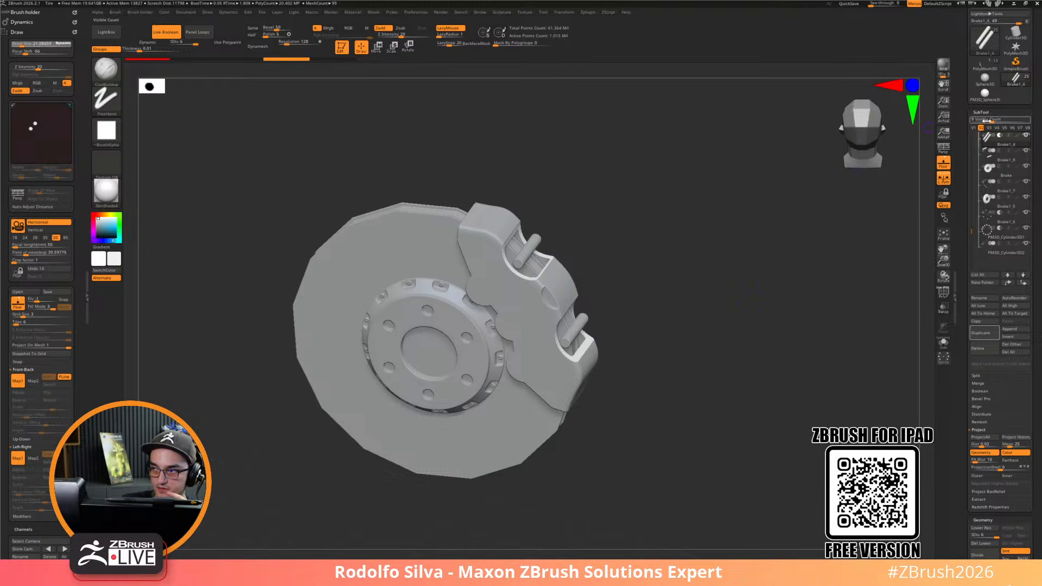
Set the subtool list's visible count to 24 and look over the brake from several angles
left_click_drag(991, 122, 1038, 123)
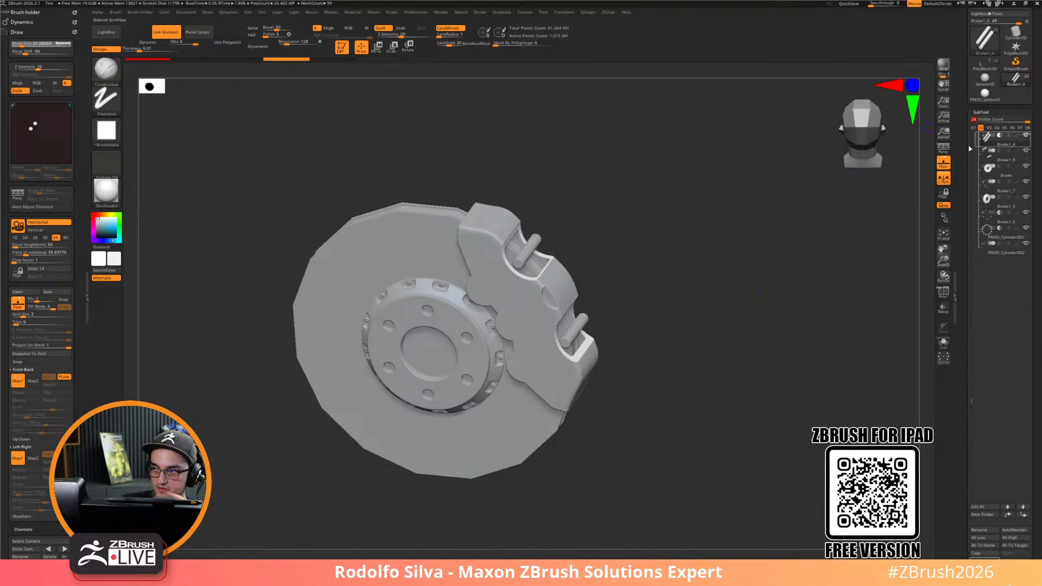
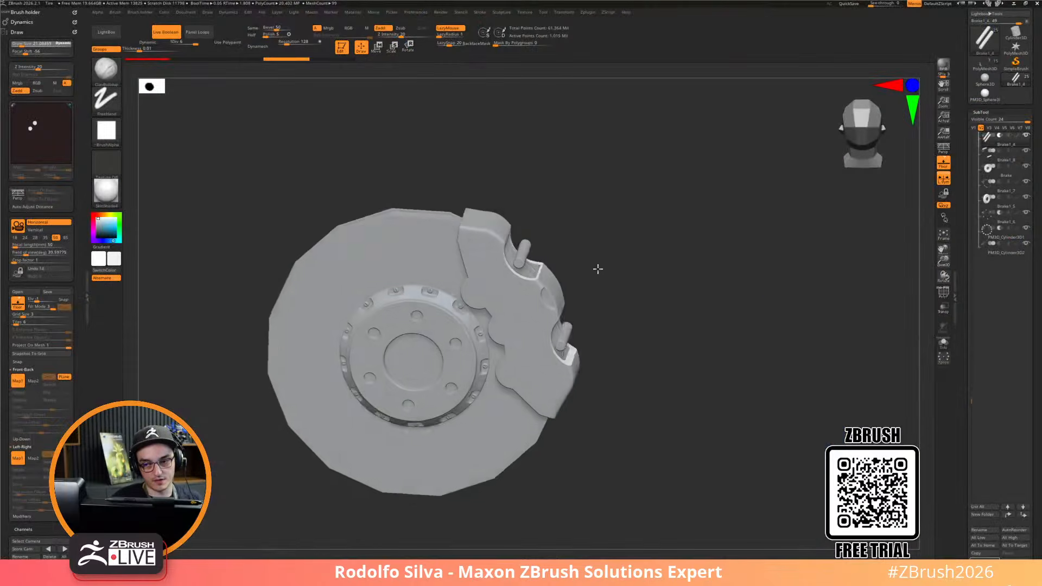
left_click_drag(597, 269, 348, 383)
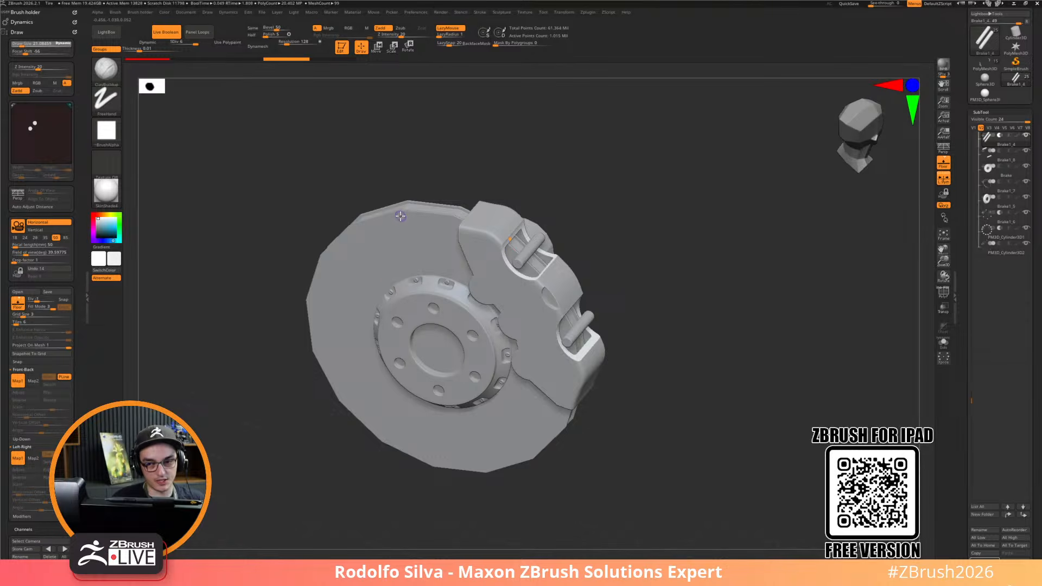
right_click_drag(399, 292, 421, 287)
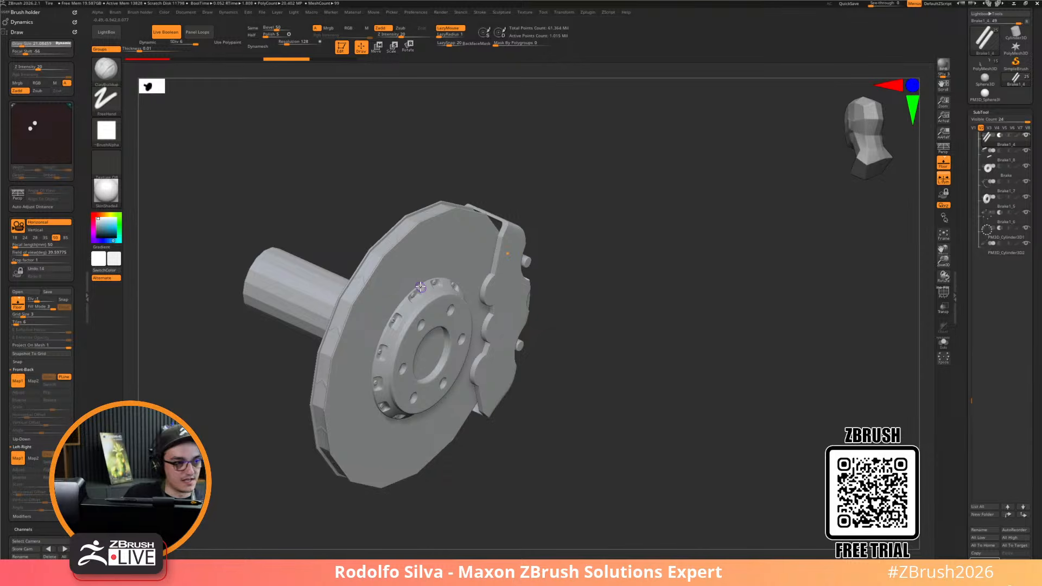
right_click_drag(568, 395, 591, 418, "alt")
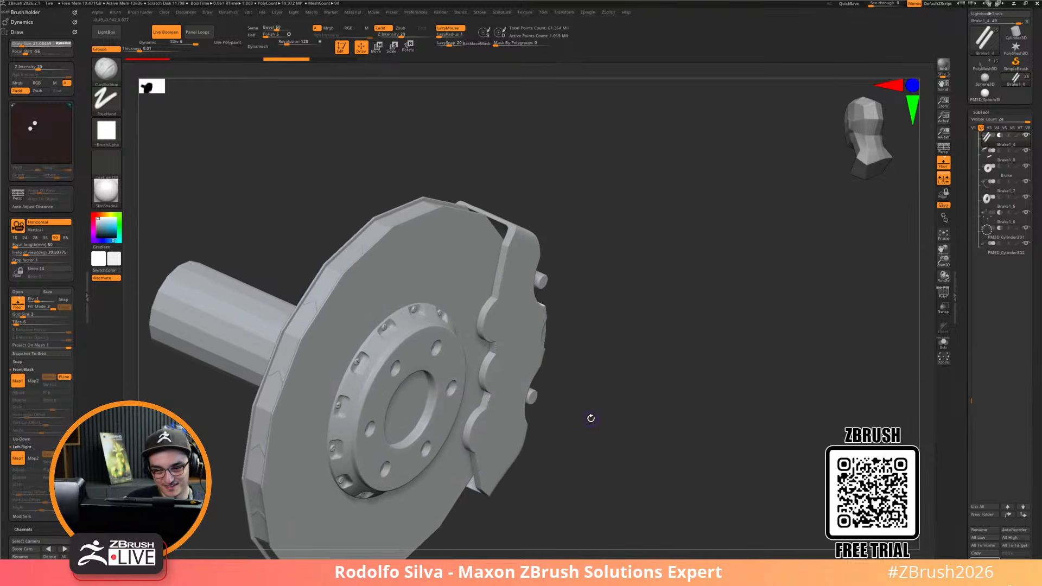
Select the brake disc, smooth it with dynamic subdivision and check it inside the full wheel
left_click(346, 396, "alt")
key("d")
key("shift+f")
right_click_drag(577, 445, 513, 478, "ctrl")
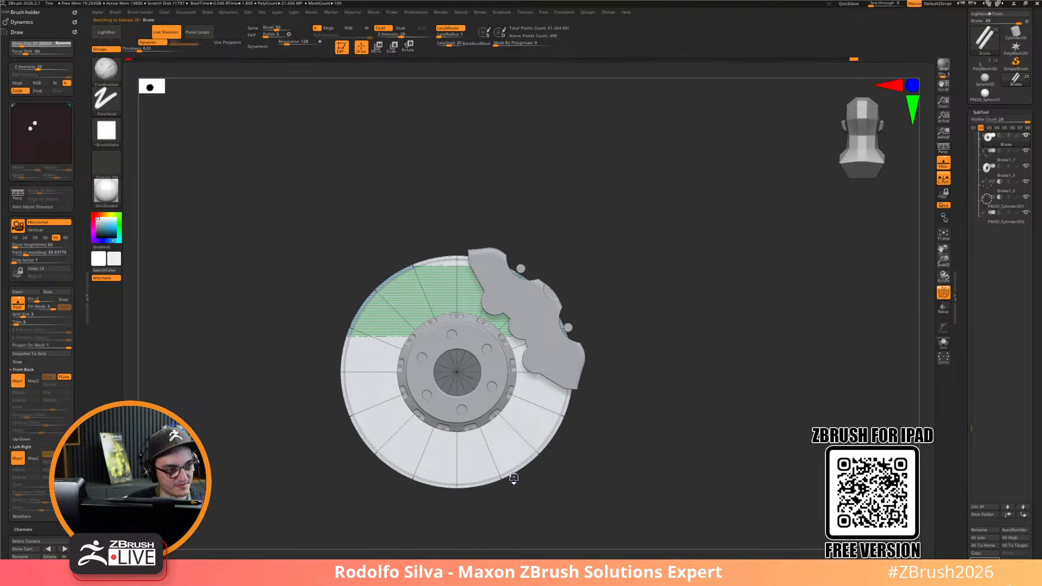
right_click_drag(601, 413, 672, 484)
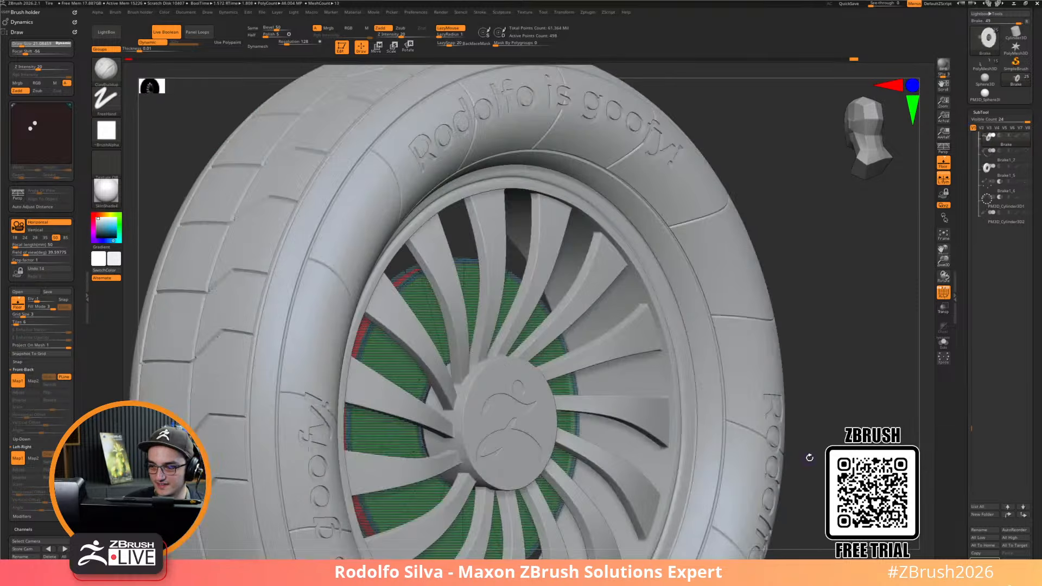
right_click_drag(818, 449, 748, 466, "ctrl")
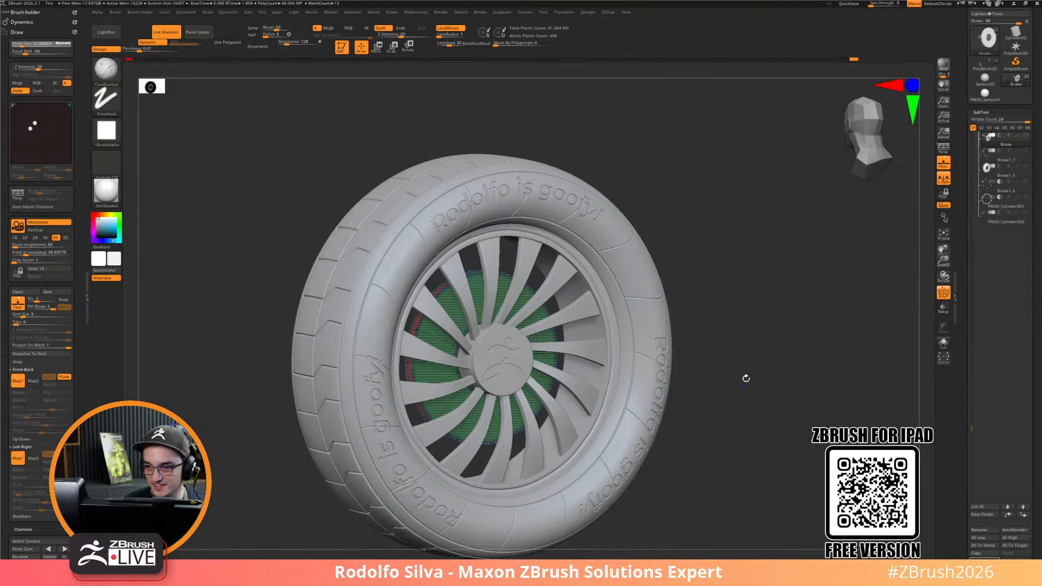
right_click_drag(826, 383, 809, 387)
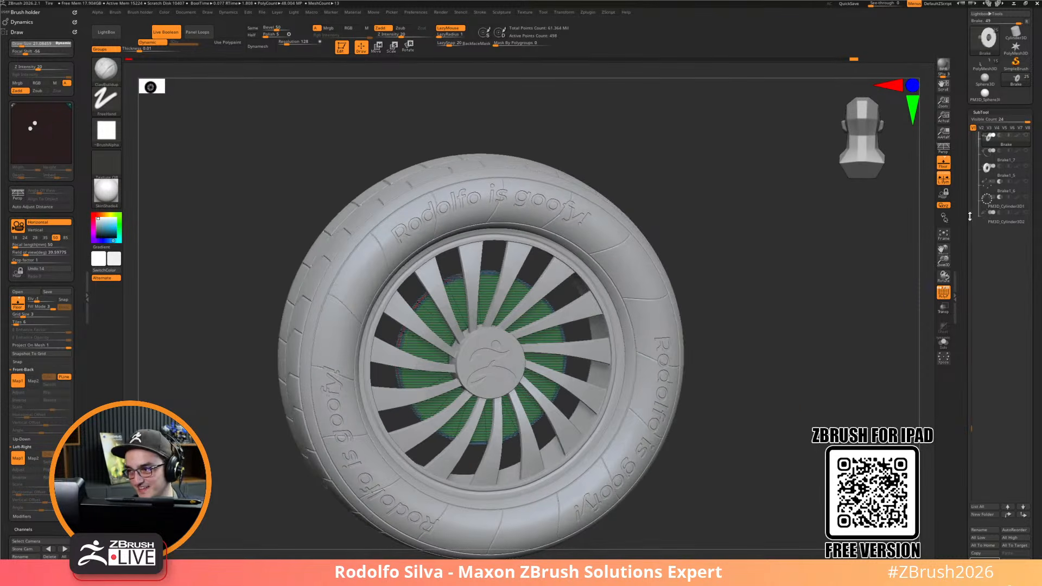
Make the whole brakes folder visible in the full-wheel visibility set and compare it with the brake-only set
left_click_drag(972, 156, 971, 182)
left_click(1025, 306)
mouse_move(841, 365)
right_mouse_down()
mouse_move(820, 391)
mouse_move(904, 376)
right_mouse_up()
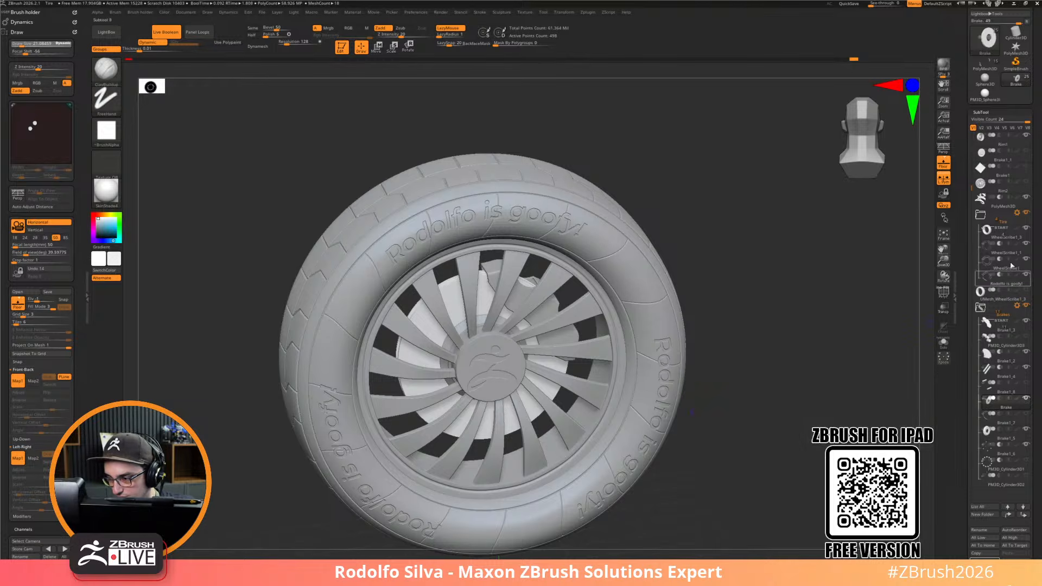
left_click(981, 127)
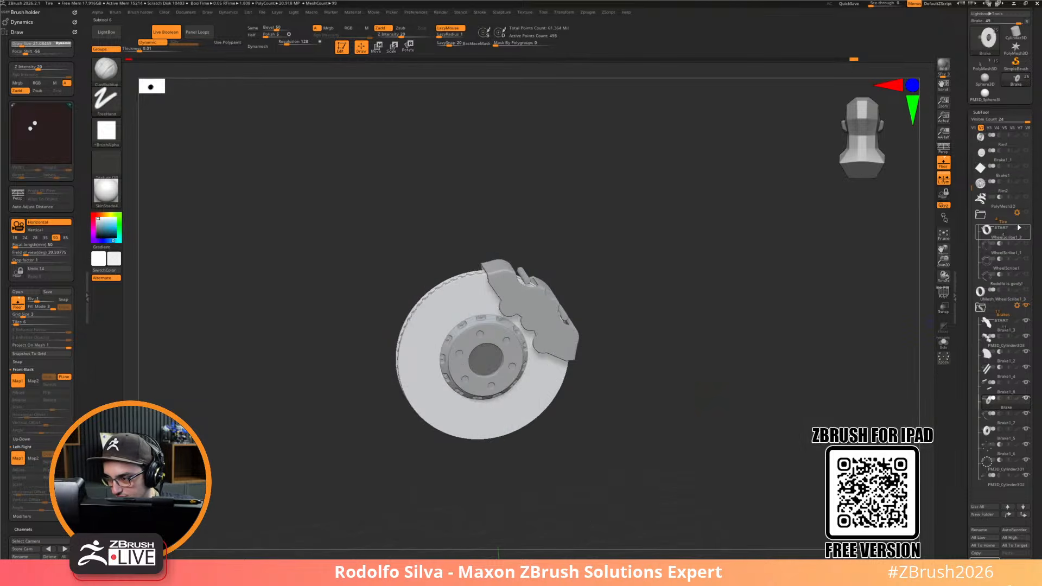
left_click_drag(971, 190, 970, 133)
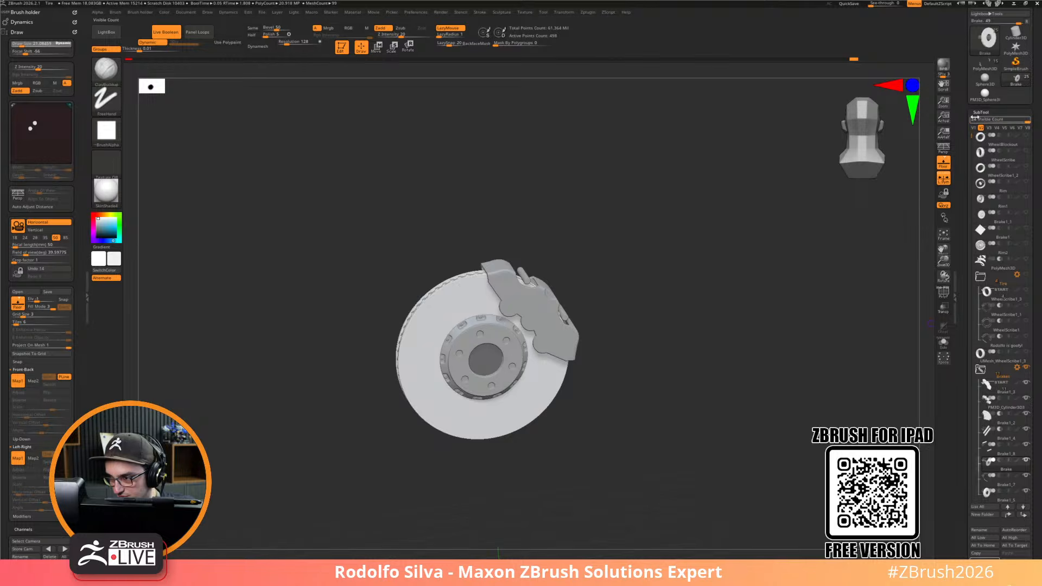
left_click(974, 128)
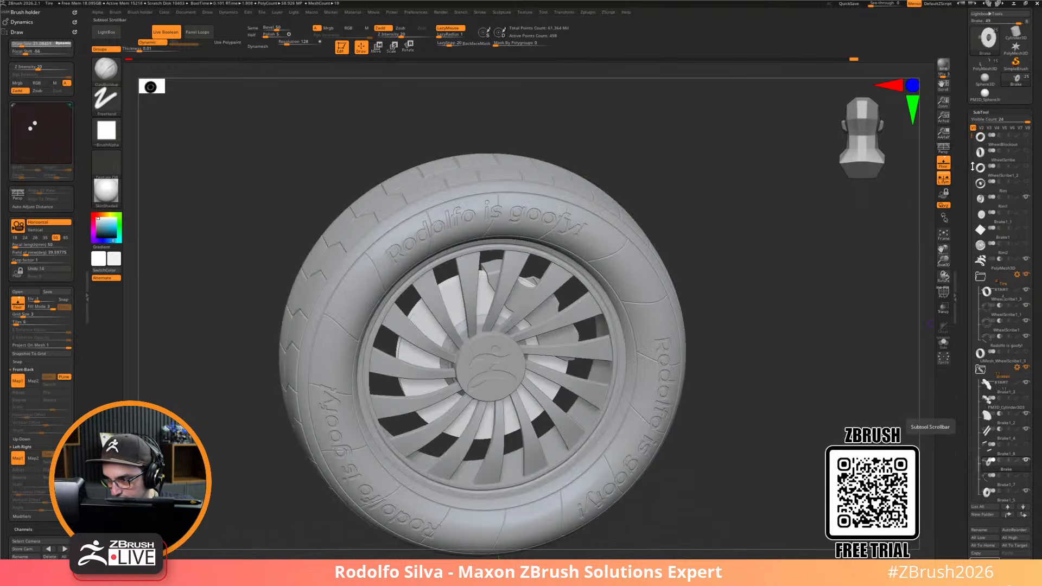
left_click_drag(972, 166, 974, 207)
Isolate the brake disc and examine its topology and polygroups from an angle
mouse_move(777, 370)
left_mouse_down()
mouse_move(846, 353)
mouse_move(770, 361)
mouse_move(780, 356)
mouse_move(830, 415)
mouse_move(863, 344)
mouse_move(845, 389)
mouse_move(814, 393)
left_mouse_up()
left_click(866, 376)
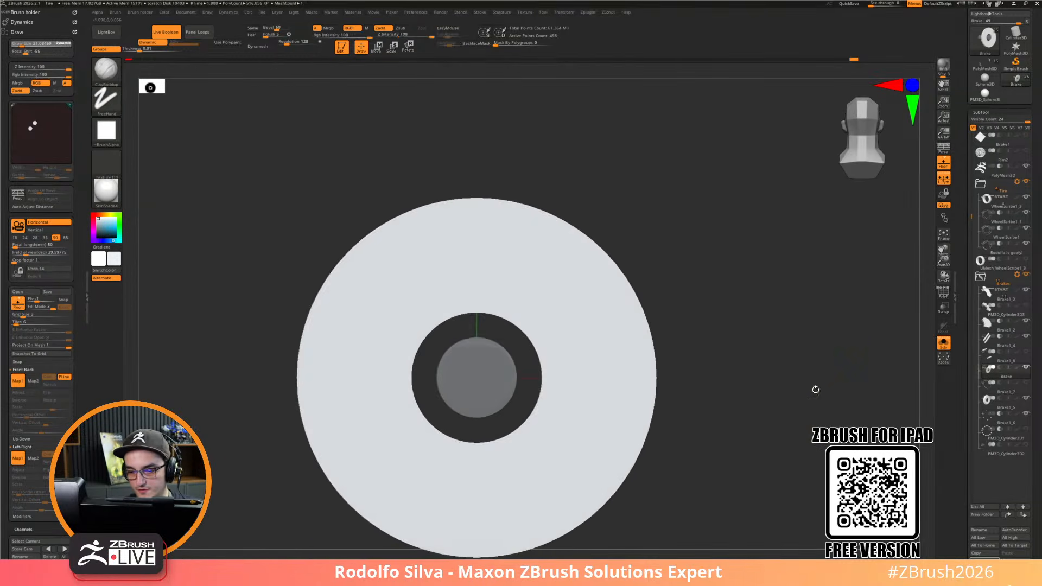
key("shift+f")
key("ctrl+space")
left_click_drag(735, 390, 806, 353)
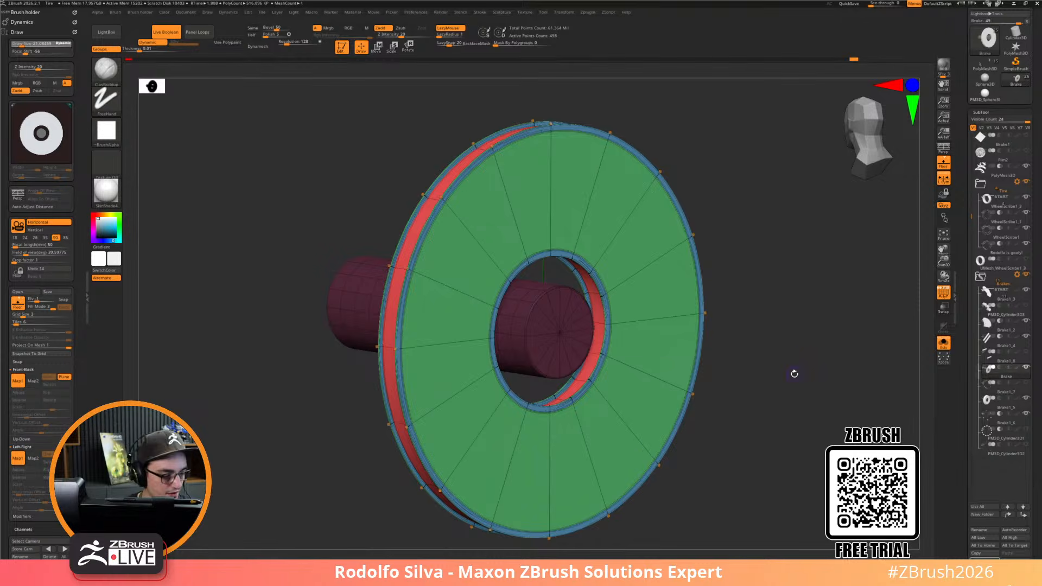
Select the Brake1_6 hole cutters and switch back to the brake-only visibility set
left_click(990, 427)
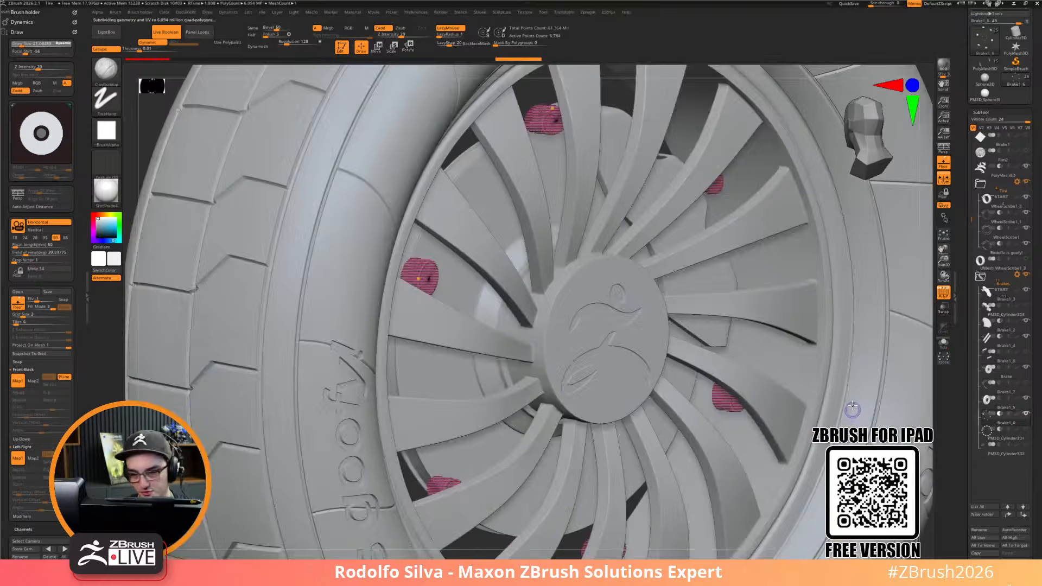
key("alt+shift+s")
mouse_move(710, 378)
right_mouse_down()
mouse_move(673, 376)
mouse_move(712, 376)
right_mouse_up()
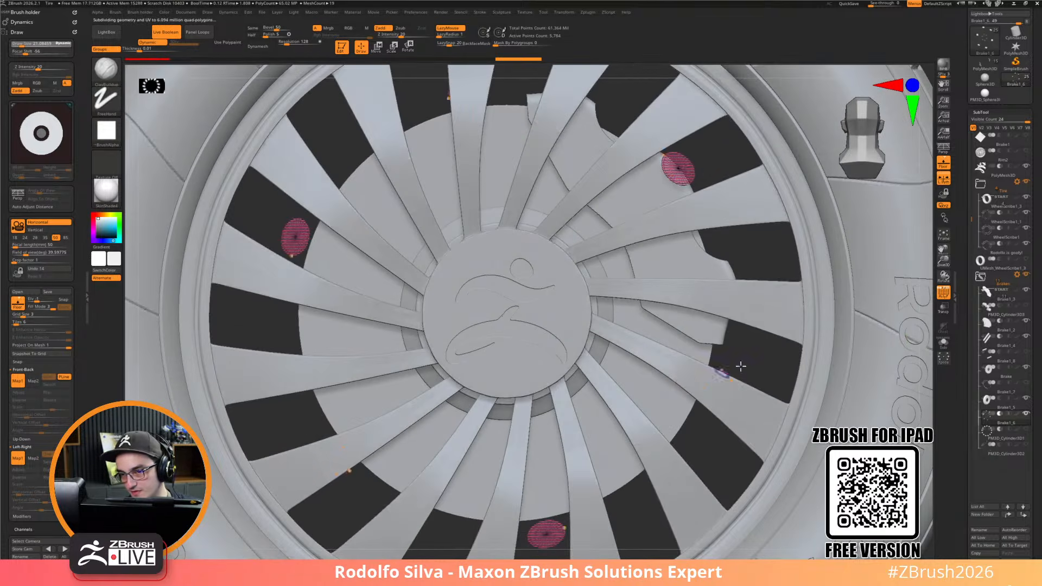
key("alt+shift+s")
key("alt+shift+s")
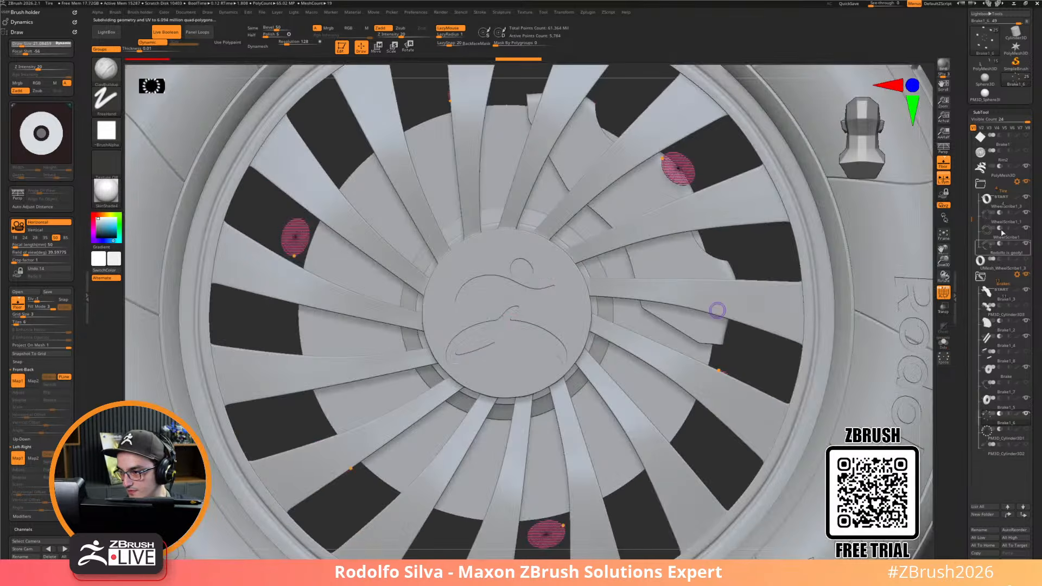
left_click(981, 128)
right_click_drag(811, 423, 840, 369, "alt")
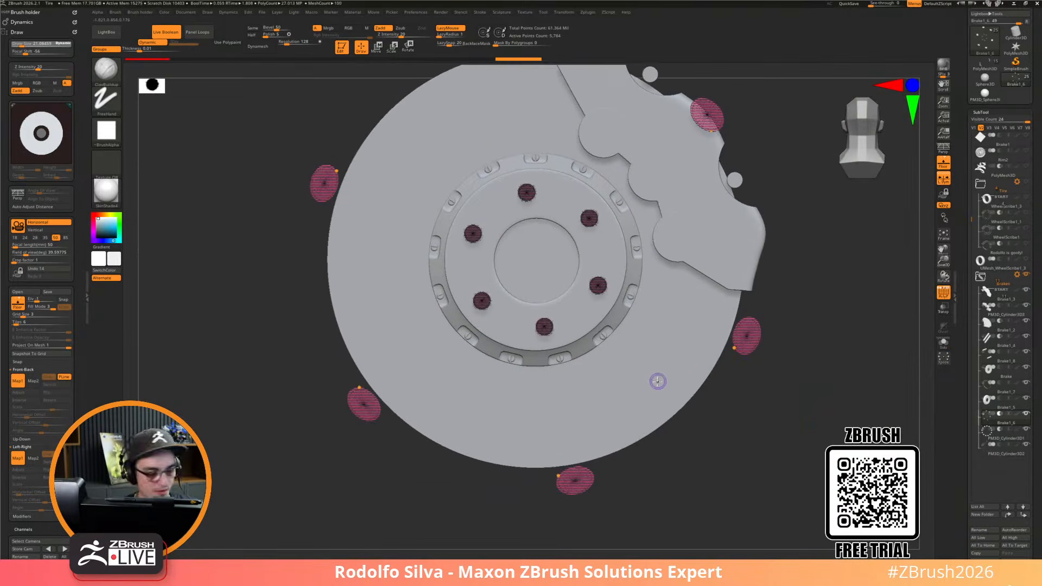
Insert a radially repeated ring of six cylinders near the brake disc's outer edge with the IMM Primitives brush
key("b")
key("i")
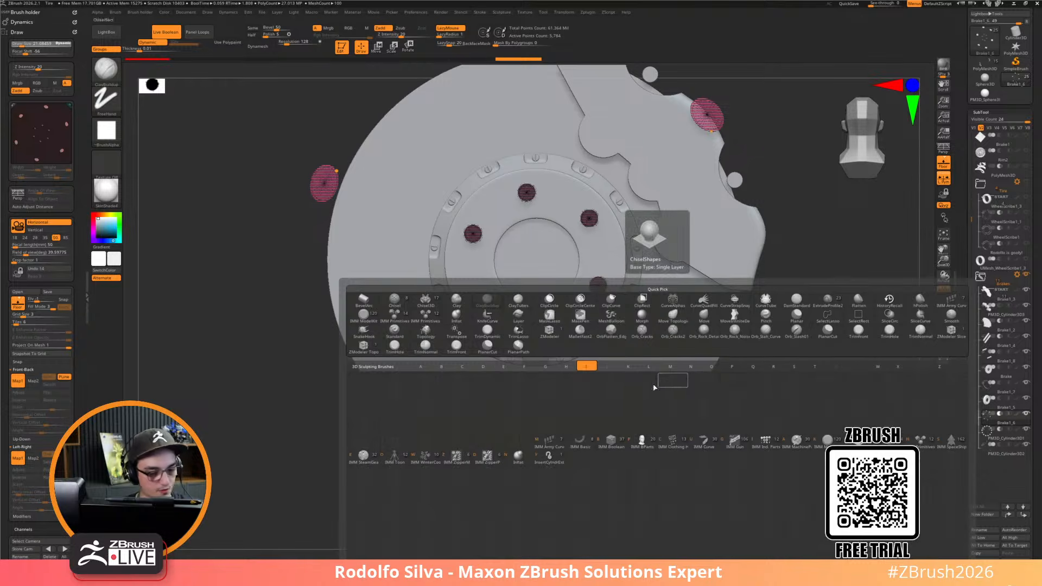
left_click(920, 427)
left_click_drag(740, 443, 726, 472)
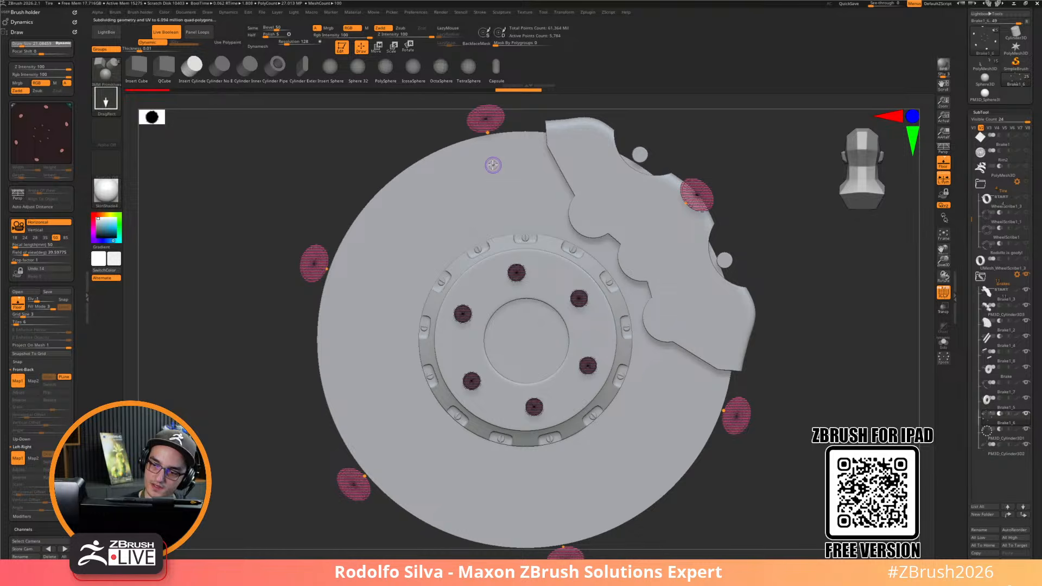
left_click_drag(494, 165, 504, 155)
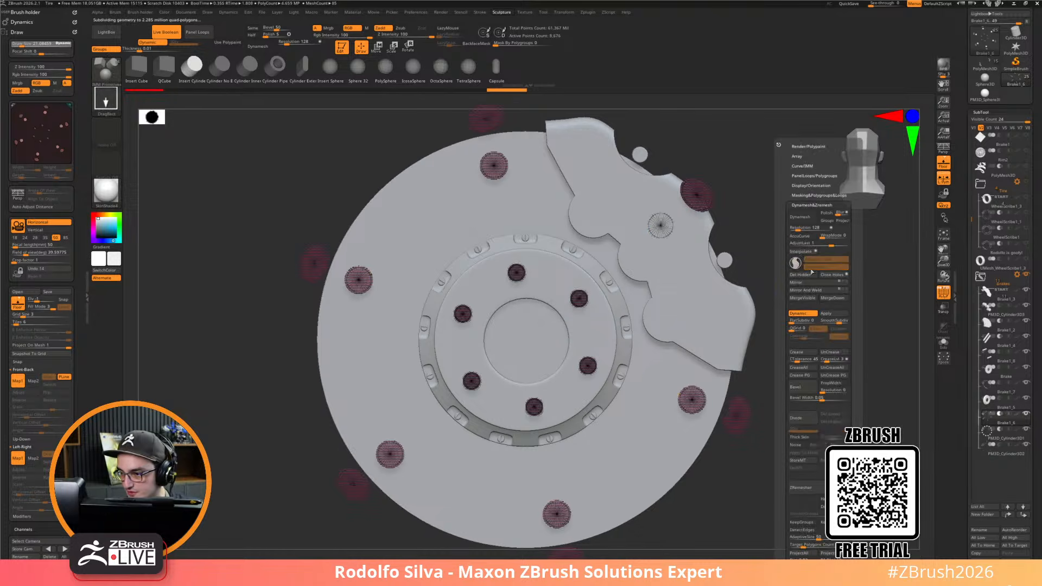
Scale the six inserted cylinders down into small plugs and check them on the disc from an angle
mouse_move(780, 364)
left_mouse_down()
mouse_move(812, 378)
mouse_move(792, 380)
left_mouse_up()
key("w")
left_click_drag(480, 162, 394, 330)
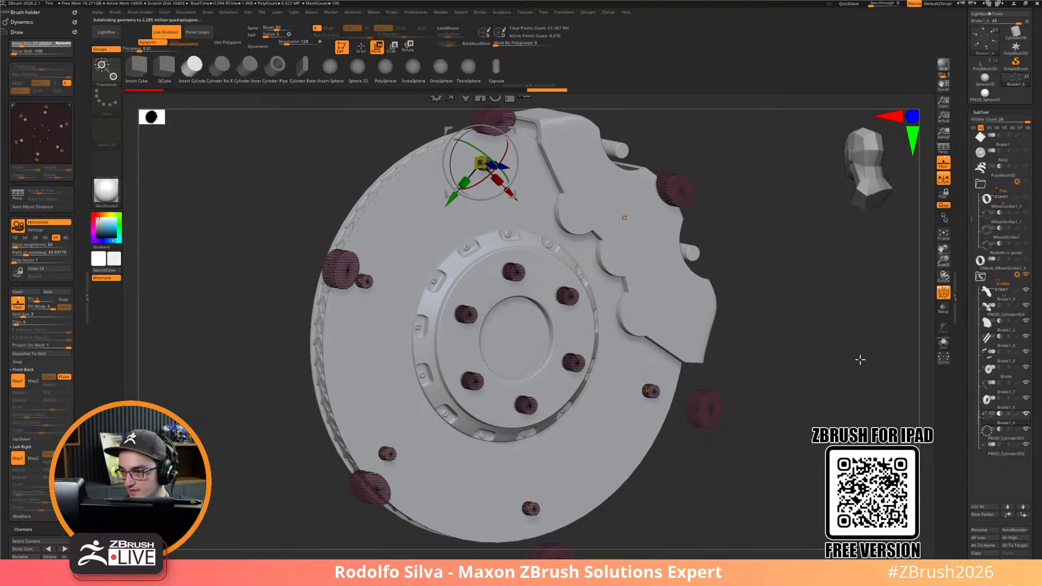
left_click_drag(846, 361, 837, 348, "shift")
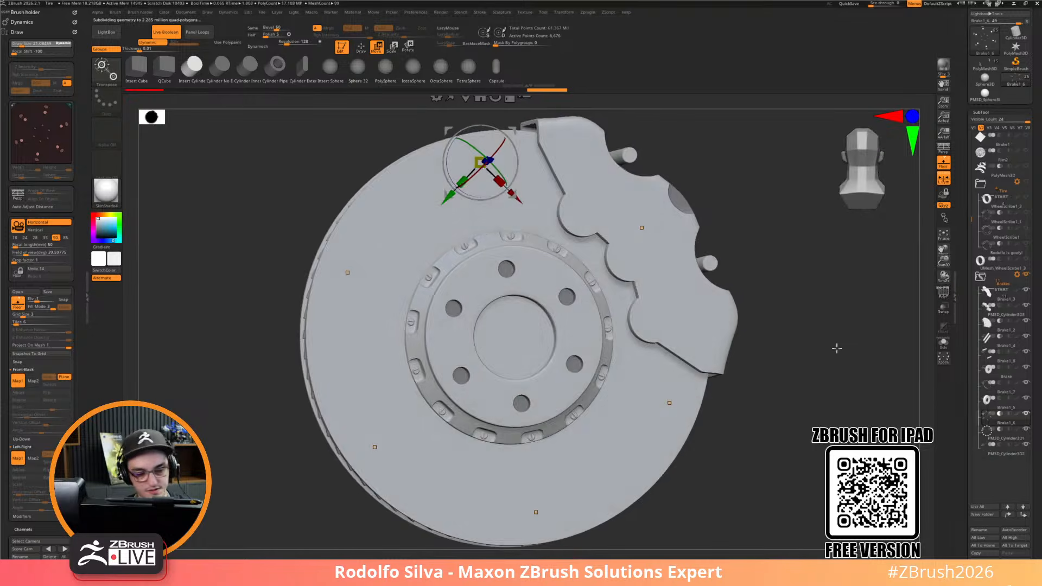
Isolate the hole cutters, split the six small cylinders into their own subtool and select it
key("alt+s")
key("2")
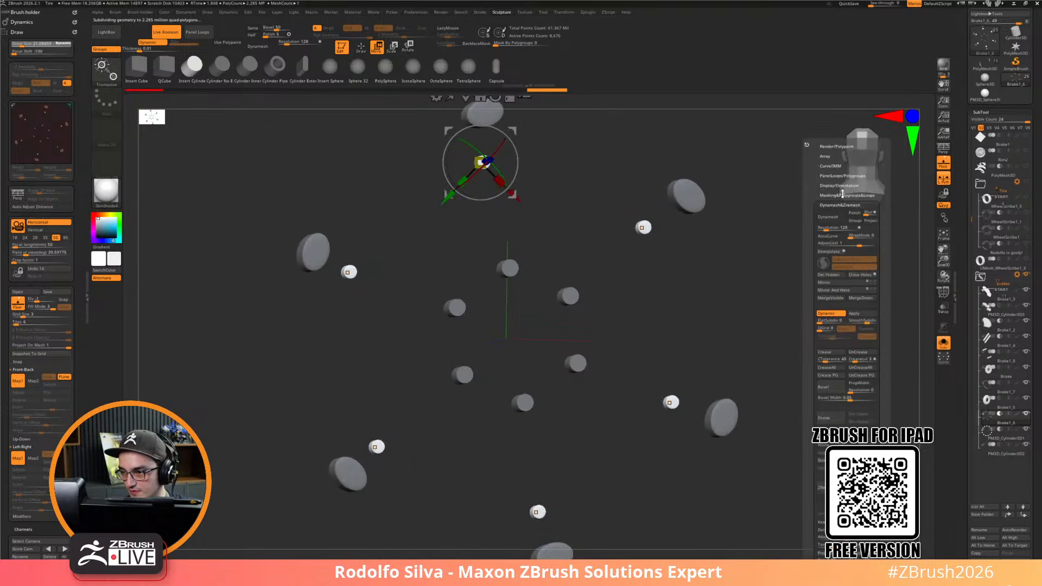
left_click(842, 195)
left_click(832, 519)
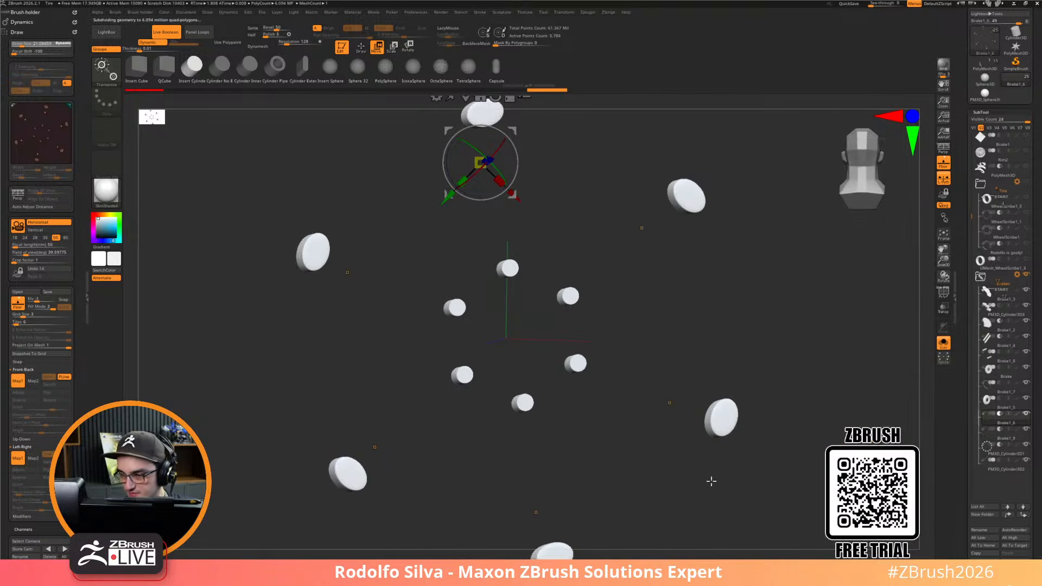
key("Down")
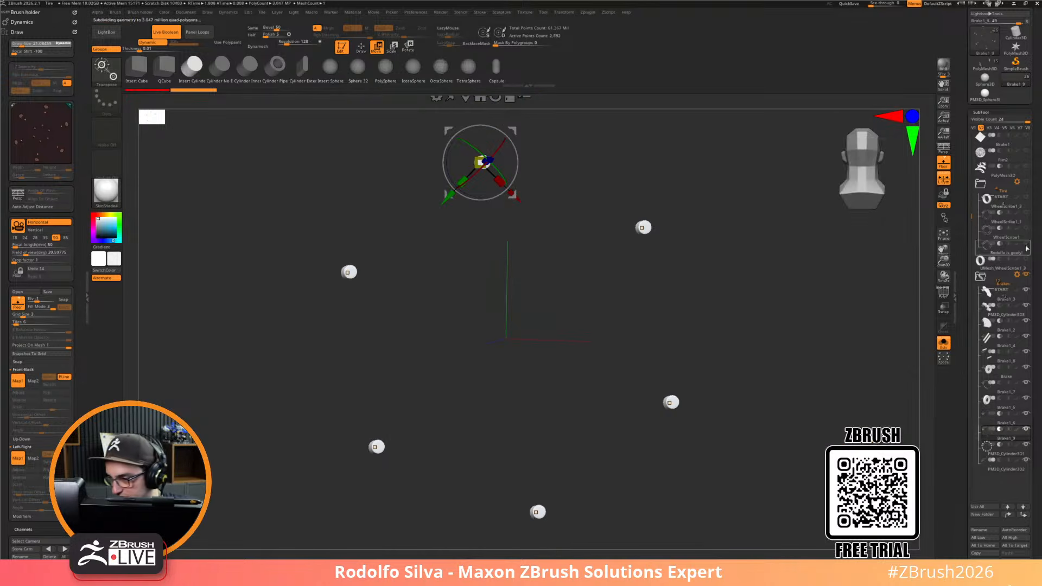
Show all brake parts again and move the six-cylinder cutter subtool directly below the brake disc in the subtool order
key("q")
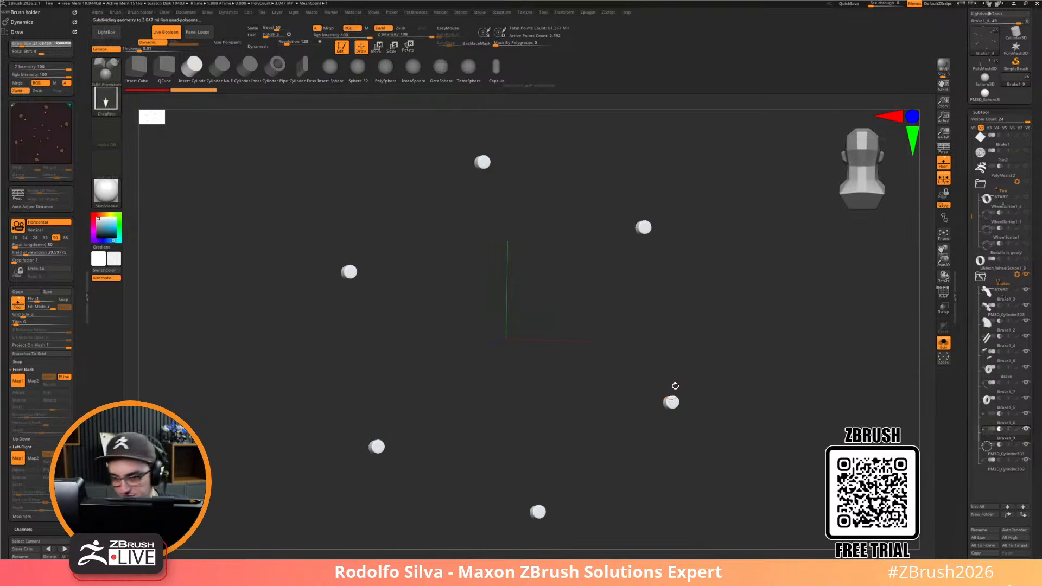
key("alt+s")
left_click_drag(780, 400, 798, 396)
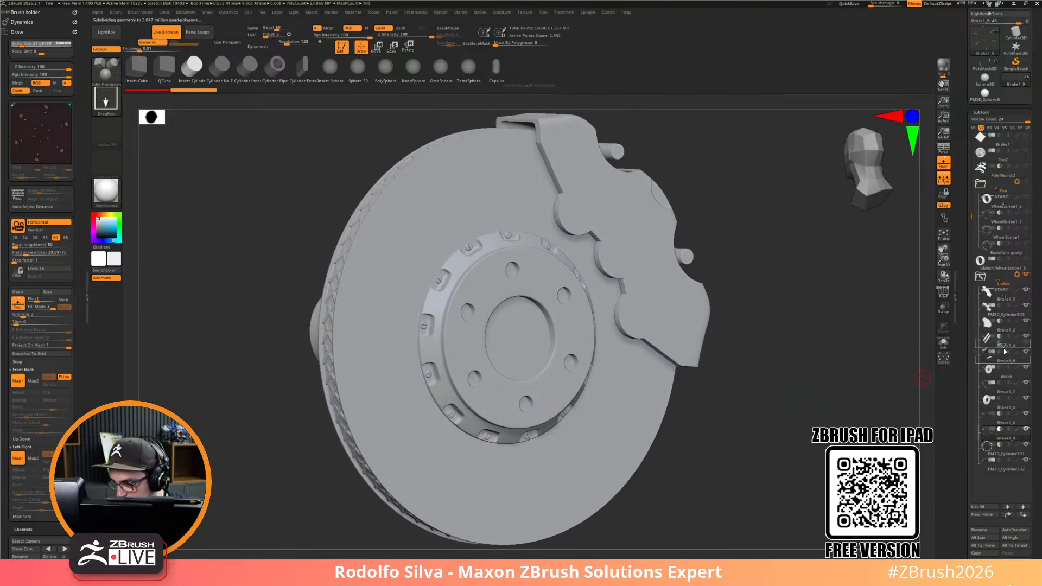
left_click_drag(1016, 331, 998, 378)
left_click_drag(841, 382, 832, 383, "shift")
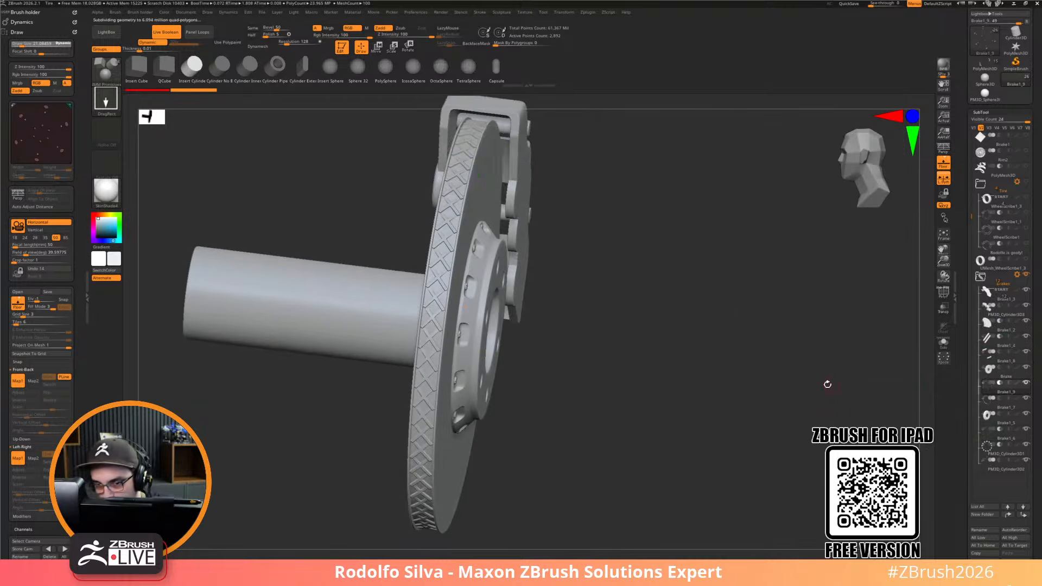
Shift the six small cylinder cutters along the disc's axis and check their placement from the front
key("w")
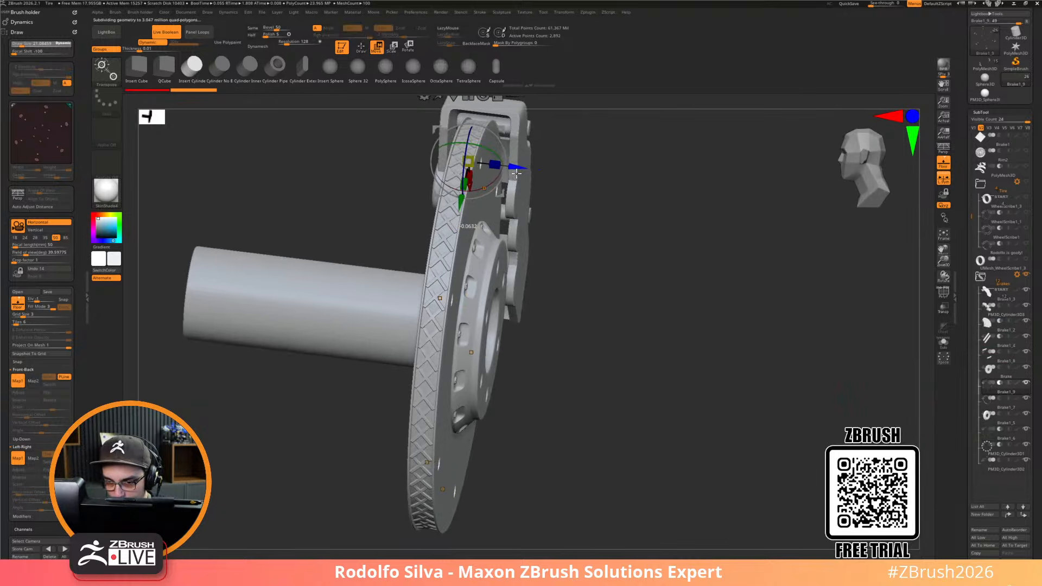
left_click_drag(610, 286, 582, 288)
left_click_drag(850, 335, 750, 335, "shift")
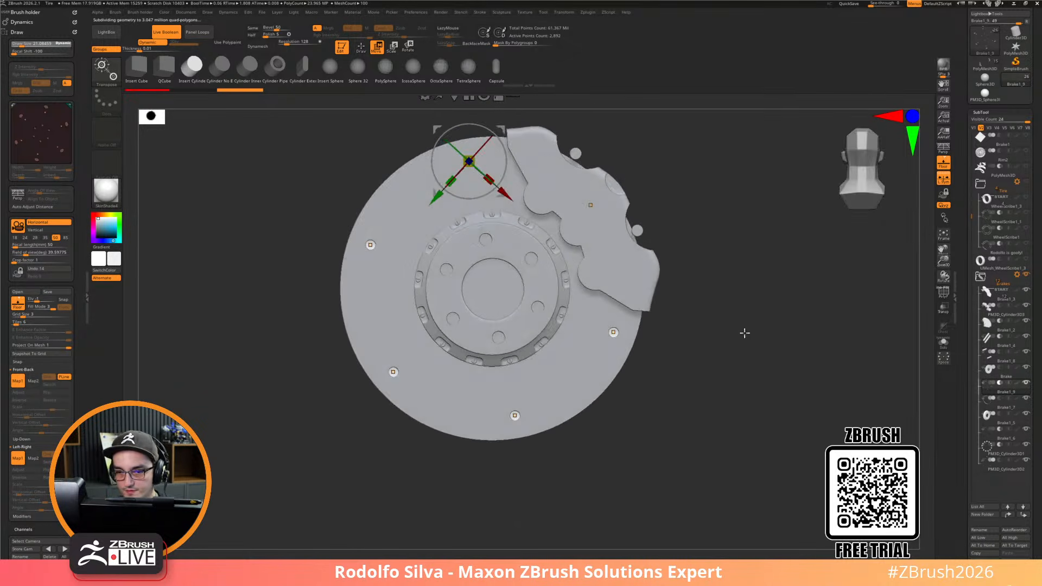
left_click_drag(668, 159, 656, 212, "alt")
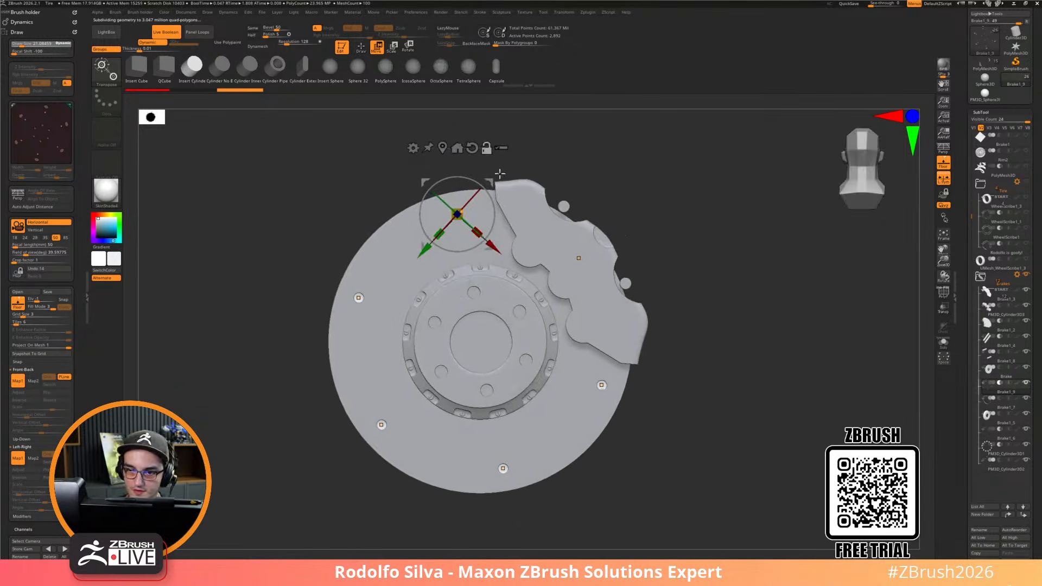
left_click(457, 146)
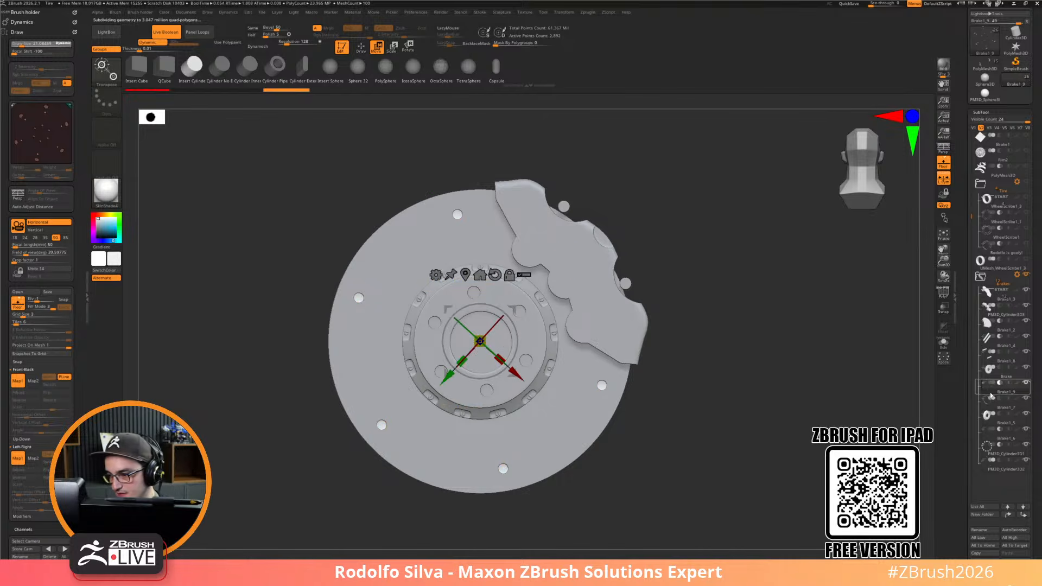
left_click_drag(961, 410, 961, 394)
mouse_move(900, 369)
left_mouse_down()
mouse_move(875, 377)
mouse_move(885, 360)
left_mouse_up()
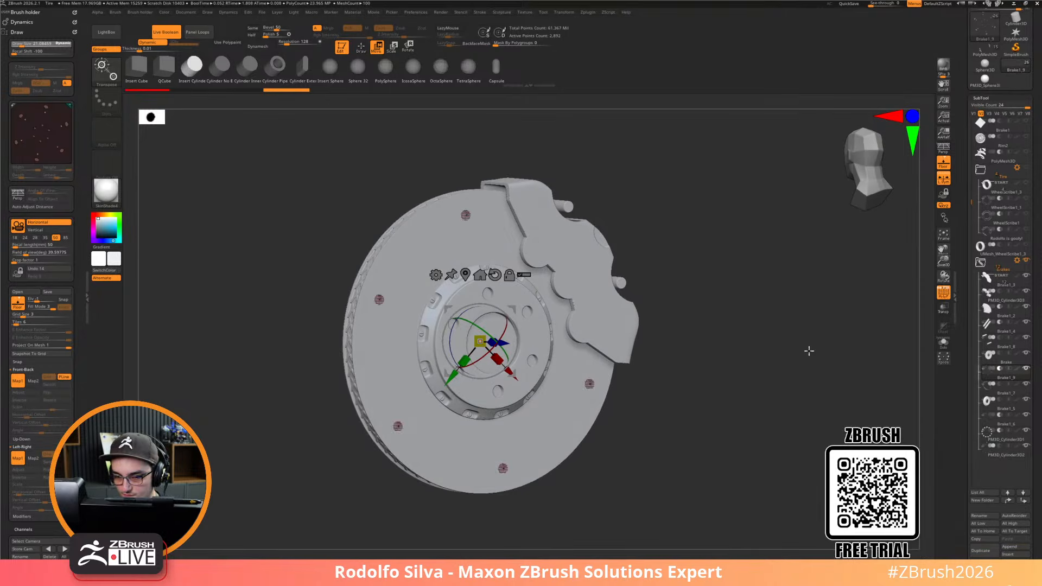
left_click_drag(793, 354, 771, 345)
key("ctrl+z")
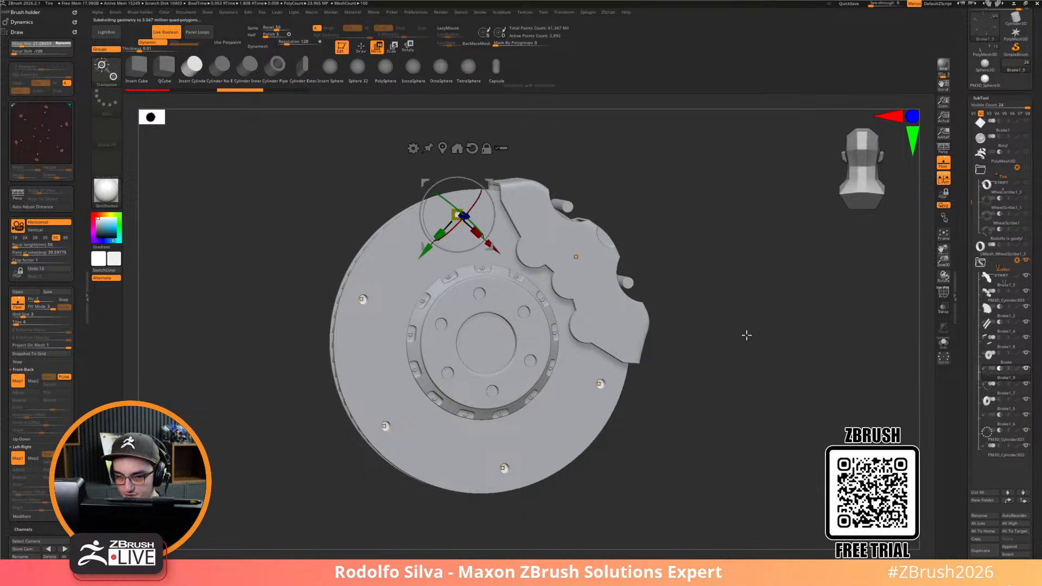
left_click_drag(583, 193, 596, 189, "shift")
left_click_drag(489, 185, 476, 232, "ctrl")
key("ctrl+z")
key("ctrl+z")
key("ctrl+z")
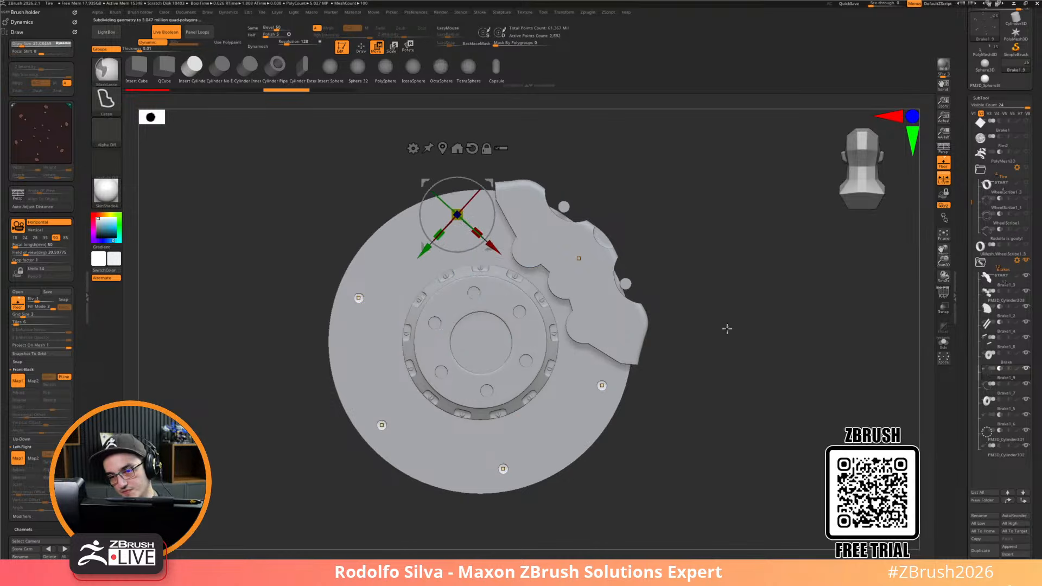
Select the brake disc, isolate it and display its polyframe at an angle
left_click_drag(746, 322, 745, 325, "alt")
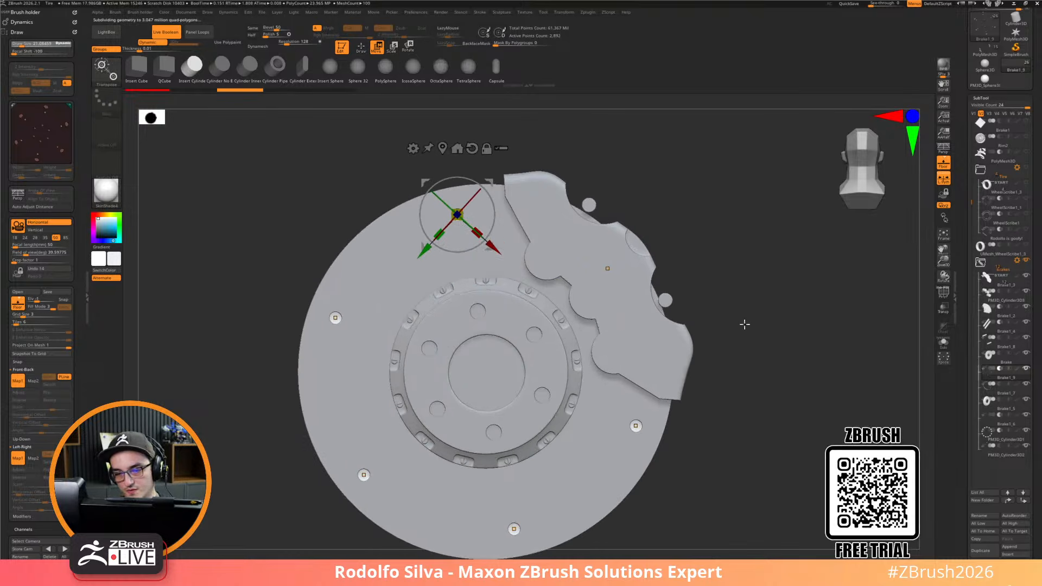
left_click(580, 295, "alt")
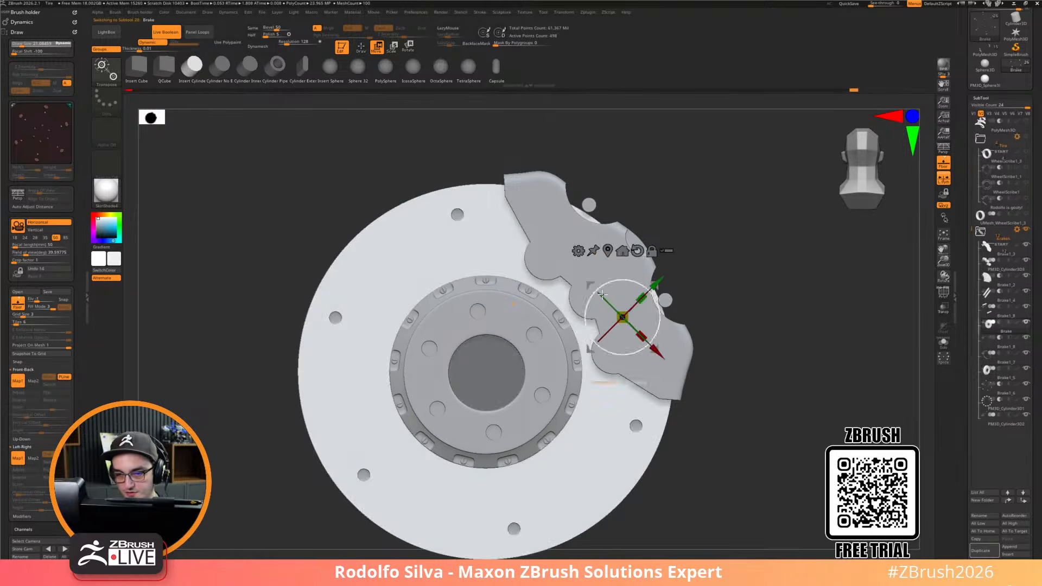
key("alt+s")
left_click_drag(770, 309, 787, 319)
key("shift+f")
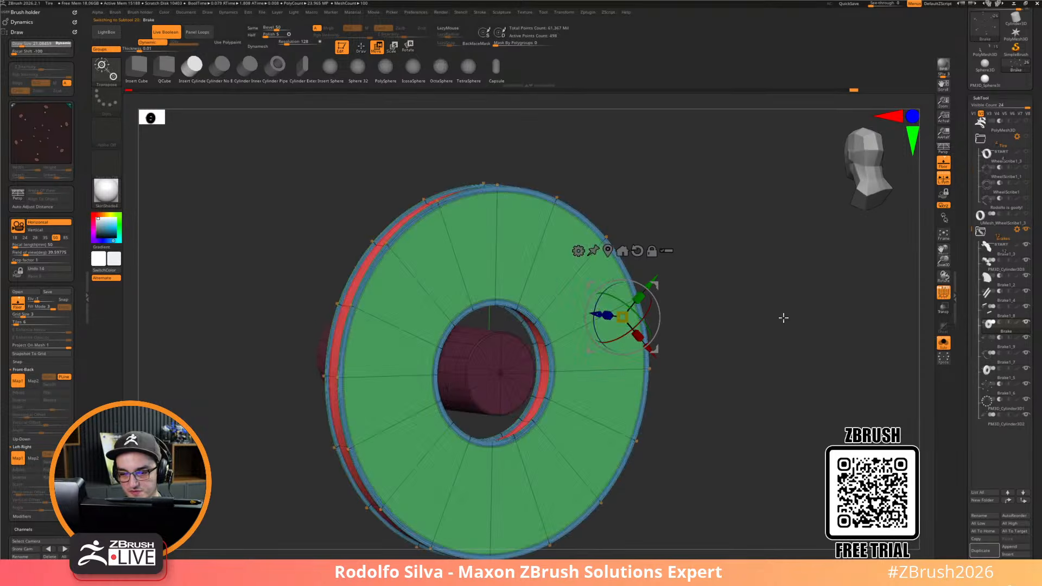
Insert concentric edge loops across the brake disc's flat face with the ZModeler brush
key("q")
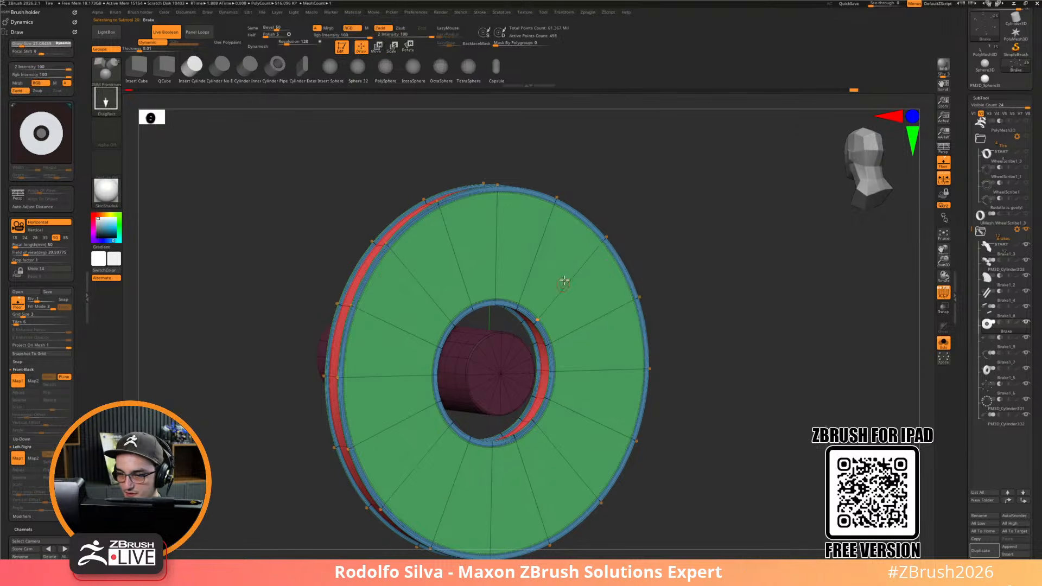
key("b")
key("z")
key("m")
key("space")
left_click(568, 267)
left_click_drag(567, 267, 567, 252)
Apply the brake disc's dynamic subdivision to turn it into real subdivision levels
key("ctrl+shift+s")
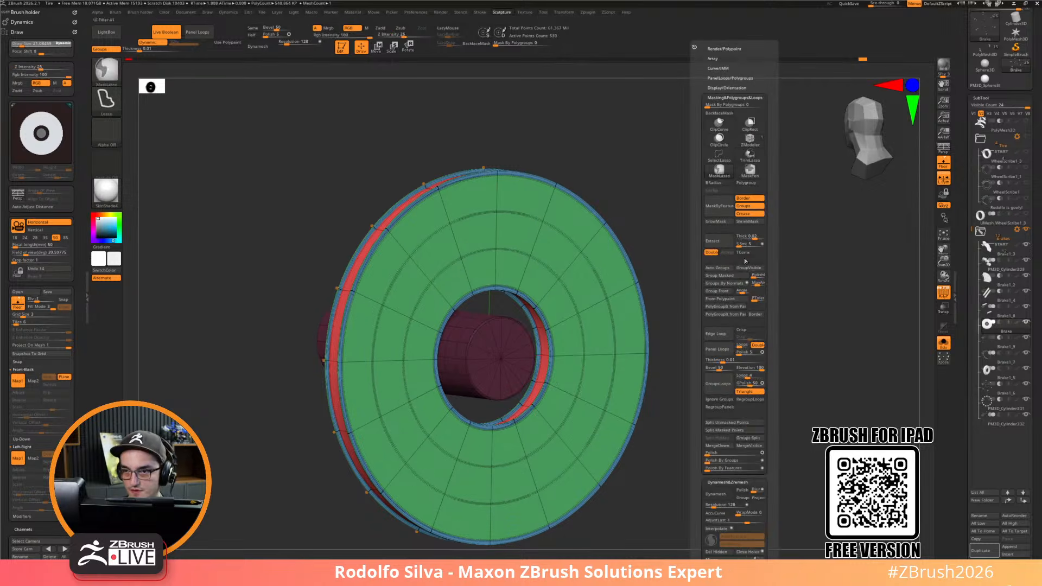
left_click(745, 97)
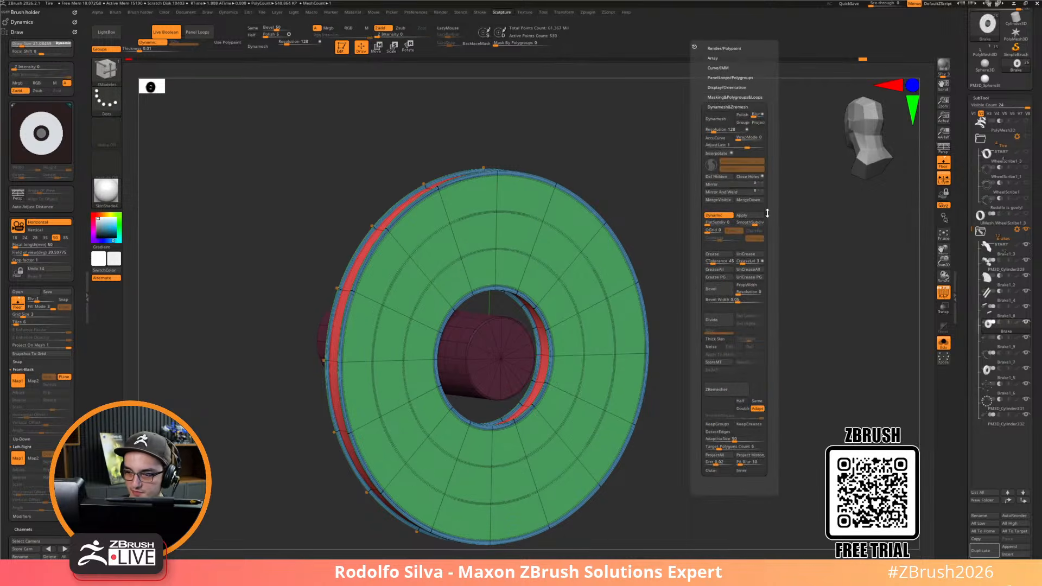
left_click(749, 216)
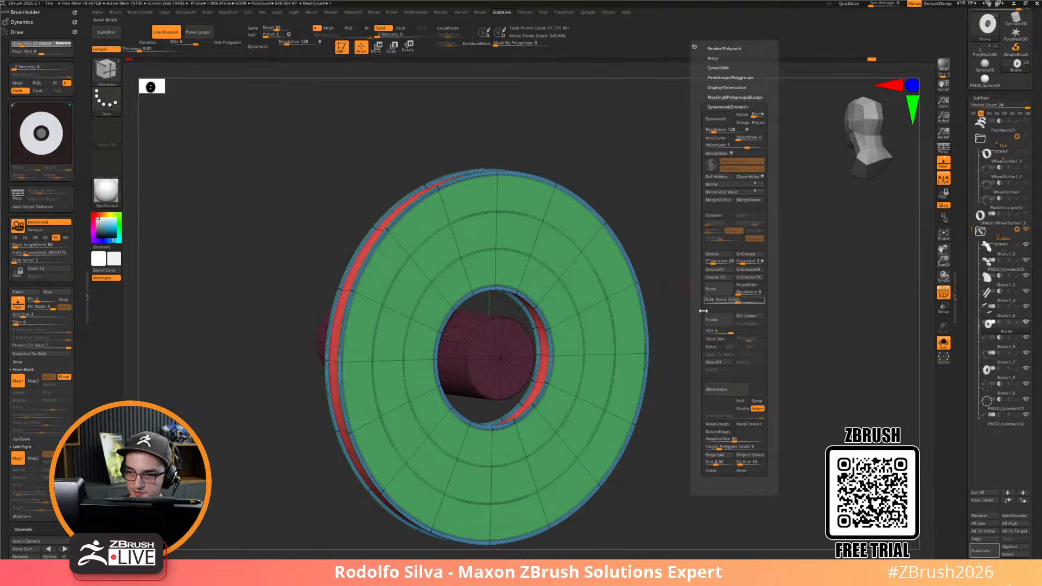
key("ctrl+w")
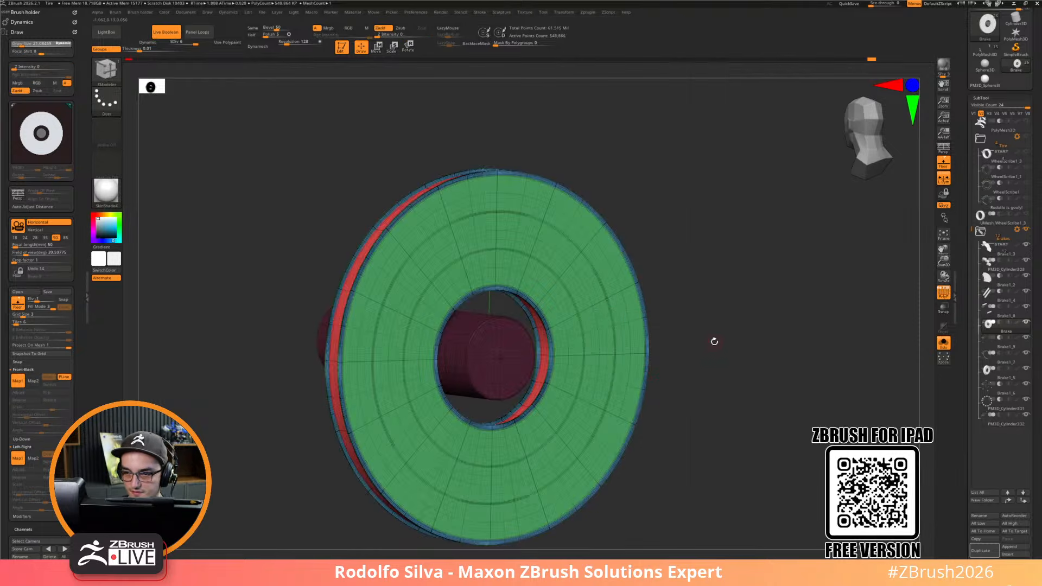
left_click_drag(714, 338, 705, 340)
left_click_drag(964, 375, 997, 355)
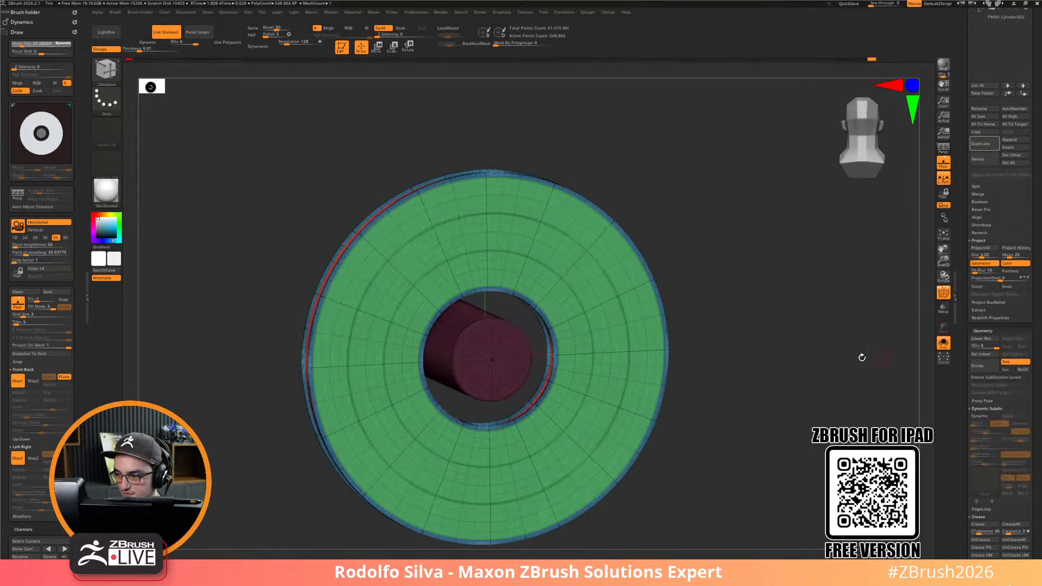
Hide the polyframe and divide the brake disc's mesh up to subdivision level 7
key("ctrl+d")
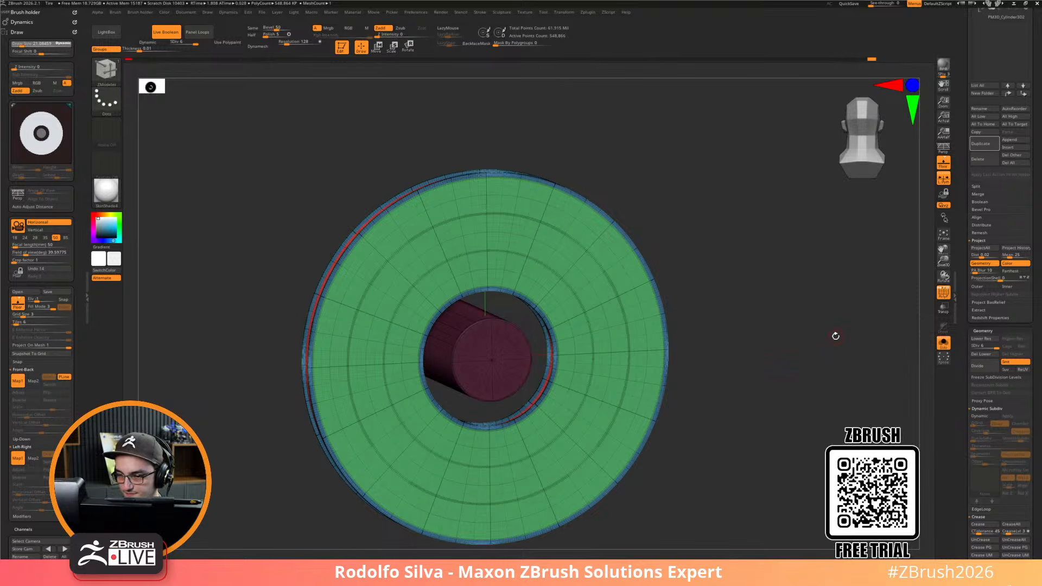
left_click_drag(833, 333, 854, 335)
key("shift+f")
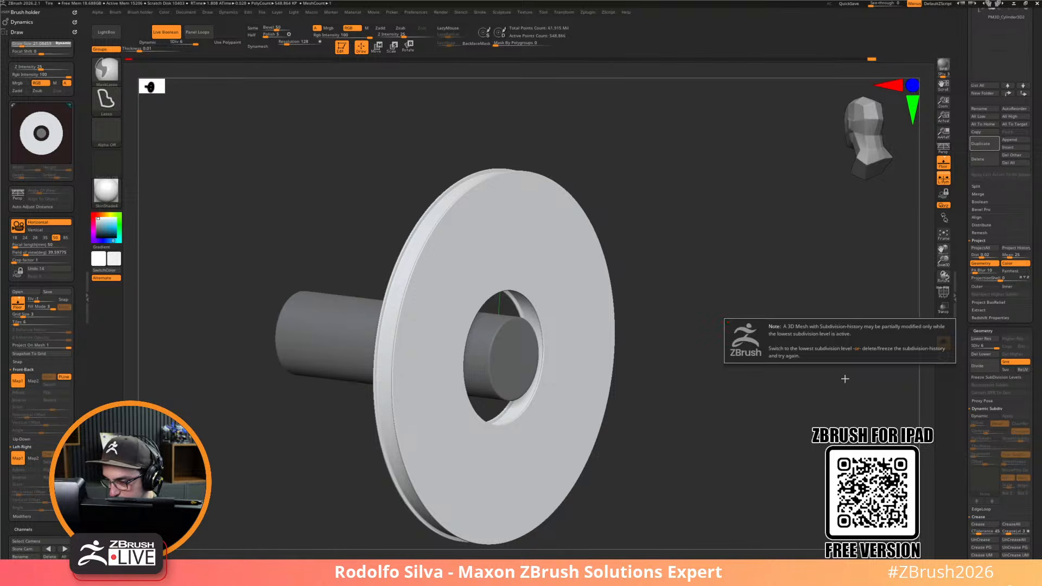
left_click_drag(851, 368, 844, 366)
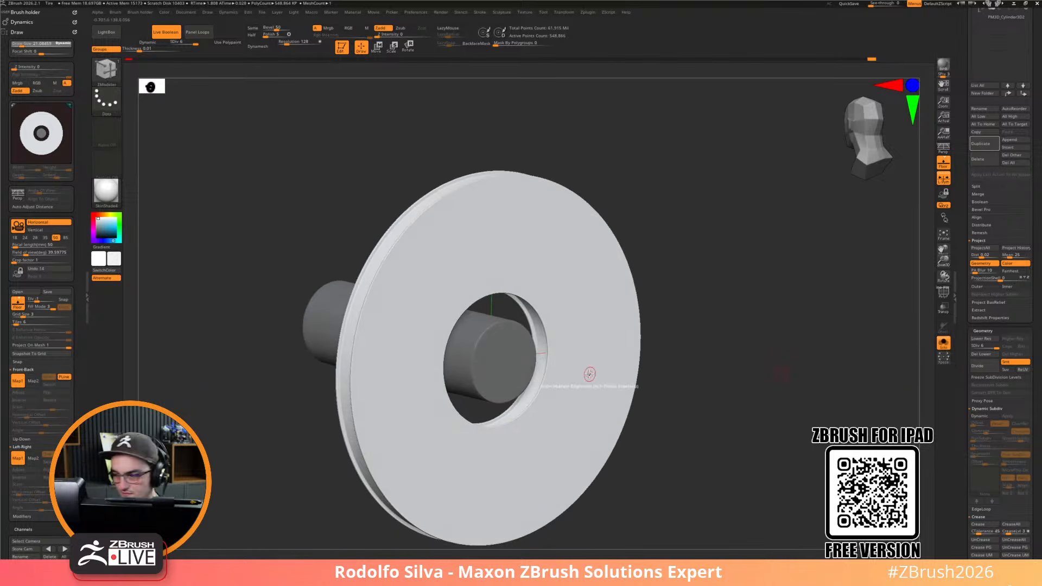
left_click_drag(745, 342, 729, 342)
key("ctrl+w")
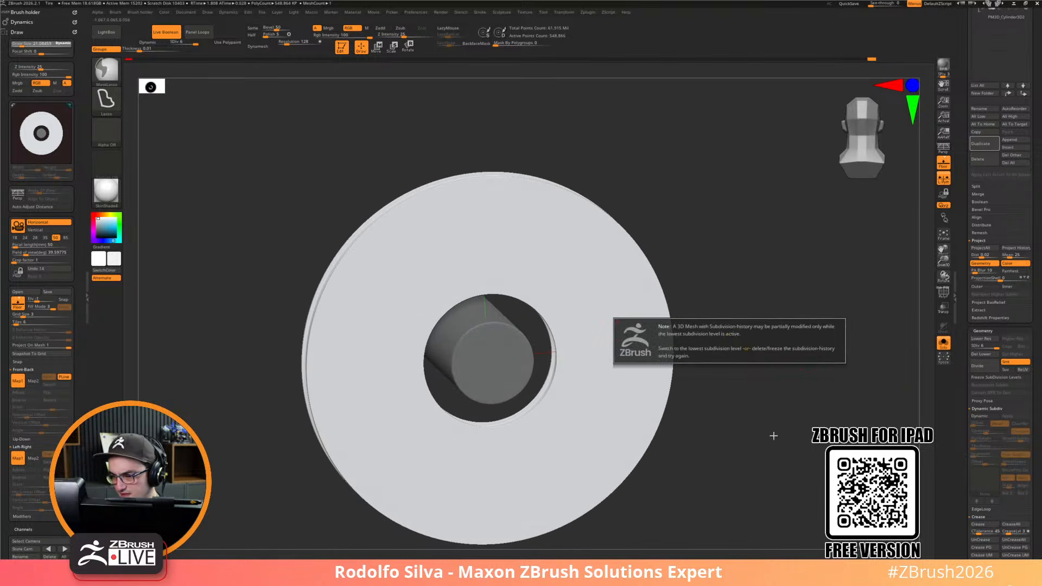
left_click(985, 366)
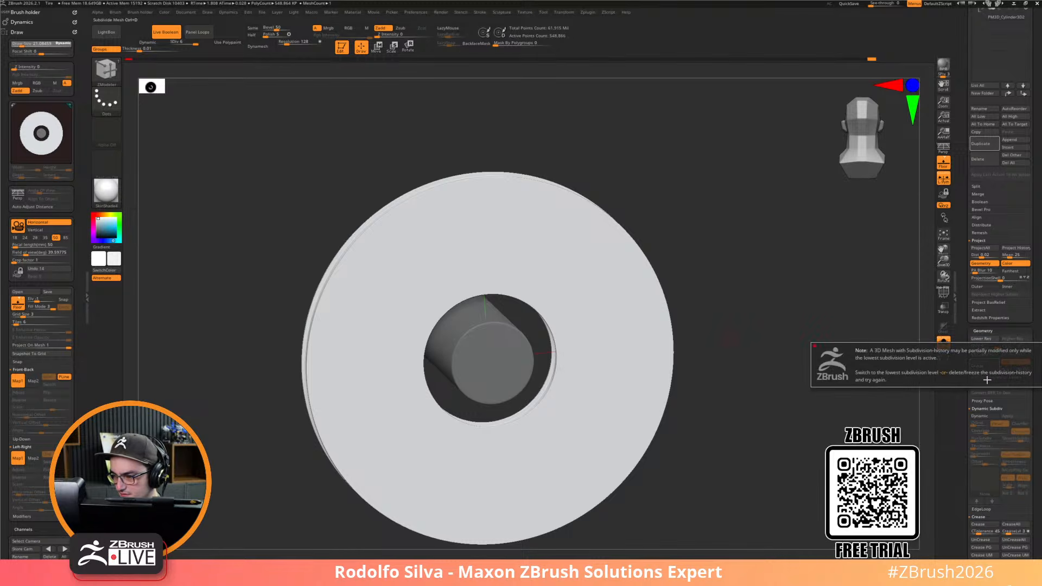
key("ctrl+z")
key("ctrl+z")
left_click(1029, 440)
left_click(1010, 418)
left_click_drag(765, 389, 805, 358)
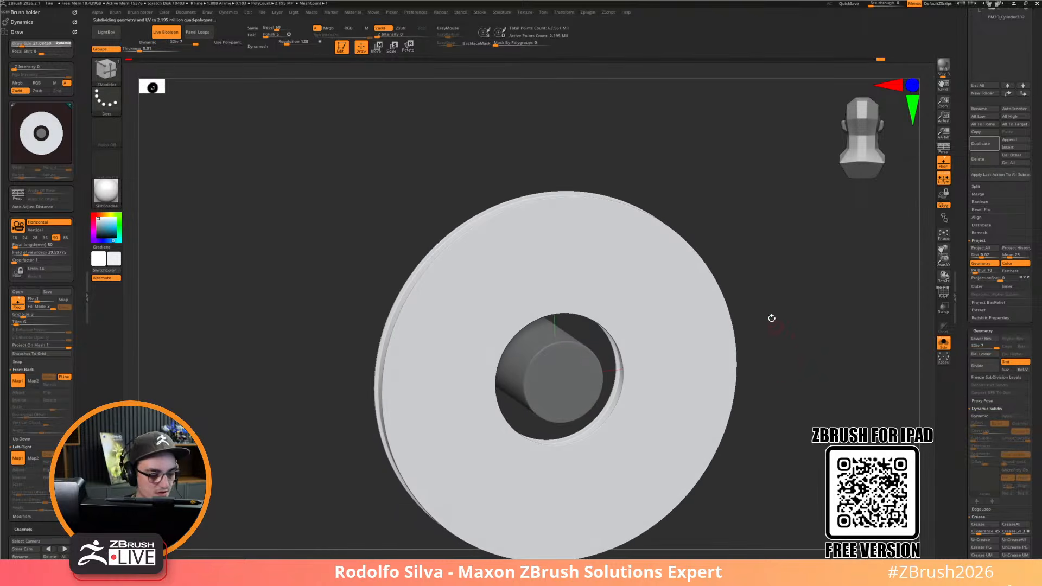
Set up the Standard brush with the round Alpha 06 and a small draw size, and try it on the disc
key("b")
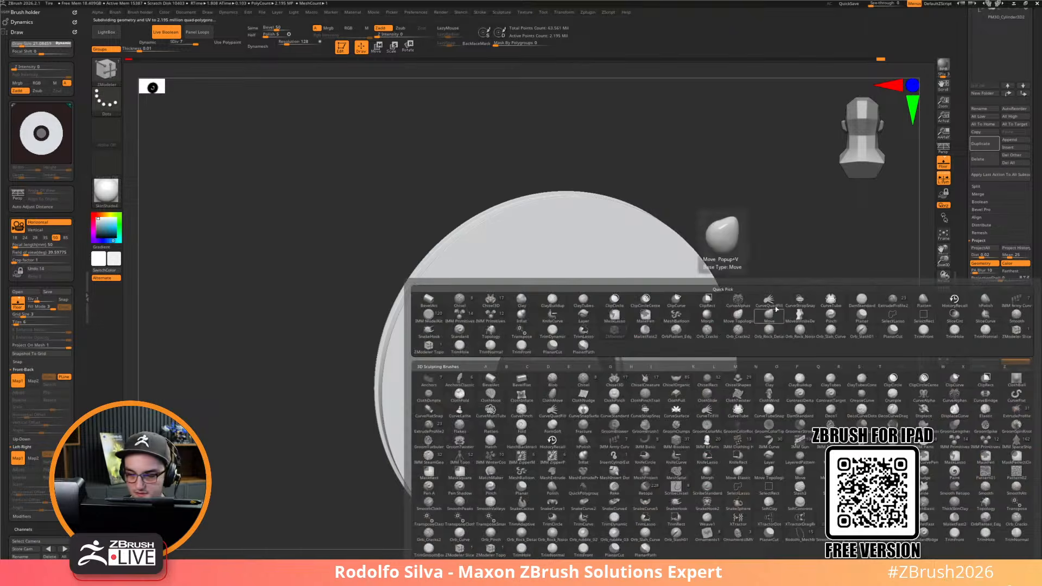
key("b")
key("s")
key("t")
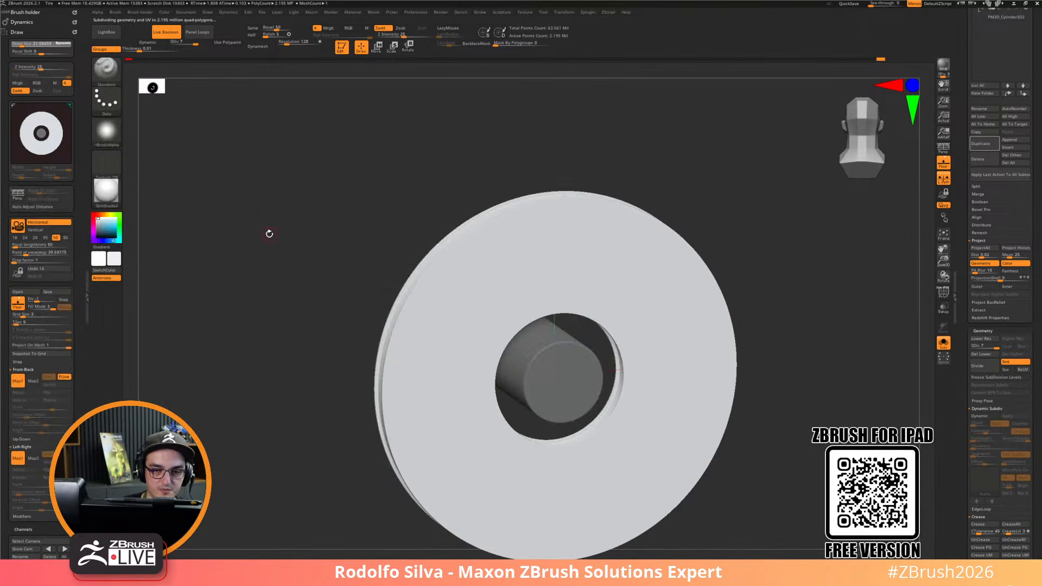
left_click(107, 131)
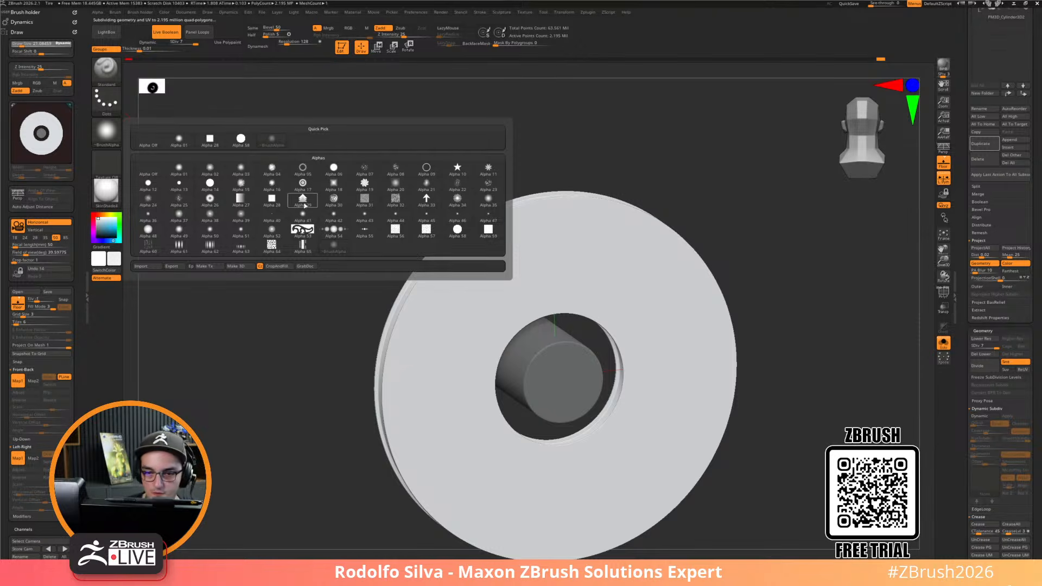
left_click(335, 168)
key("s")
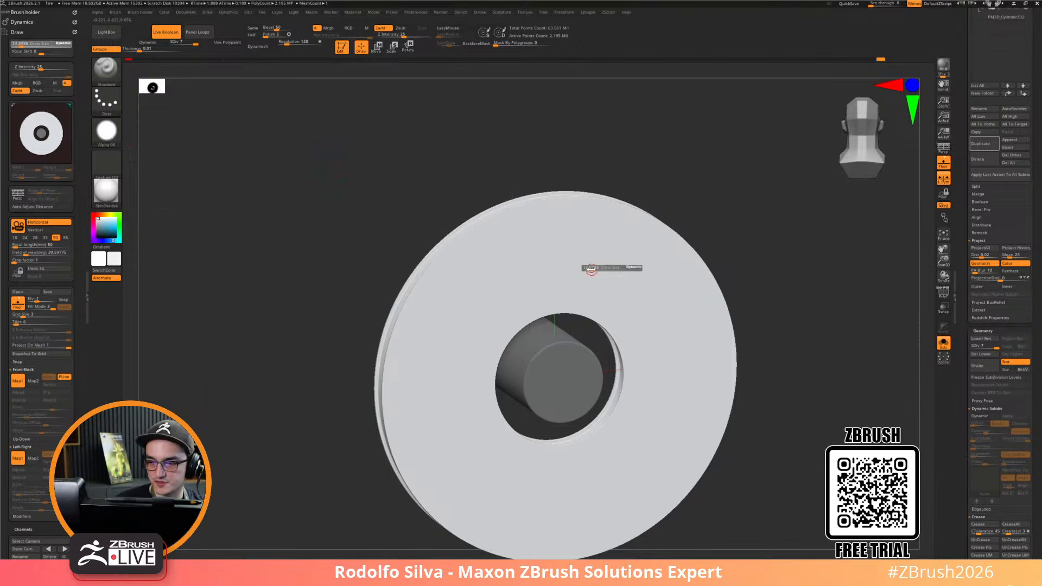
key("shift+f")
key("shift+f")
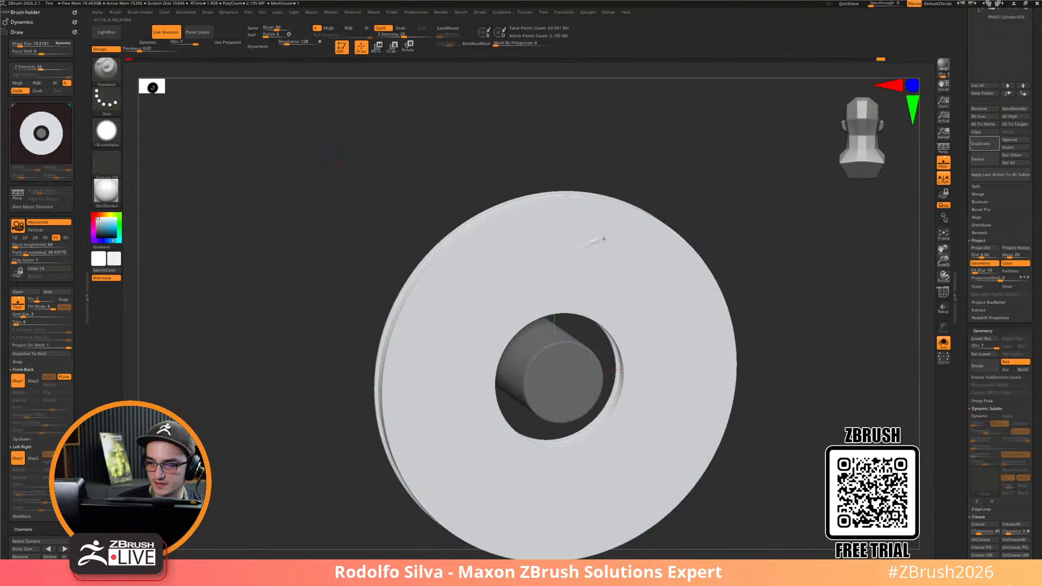
Turn on LazyMouse for the Standard brush, then undo the test stroke and face the disc from the front
left_click(109, 102)
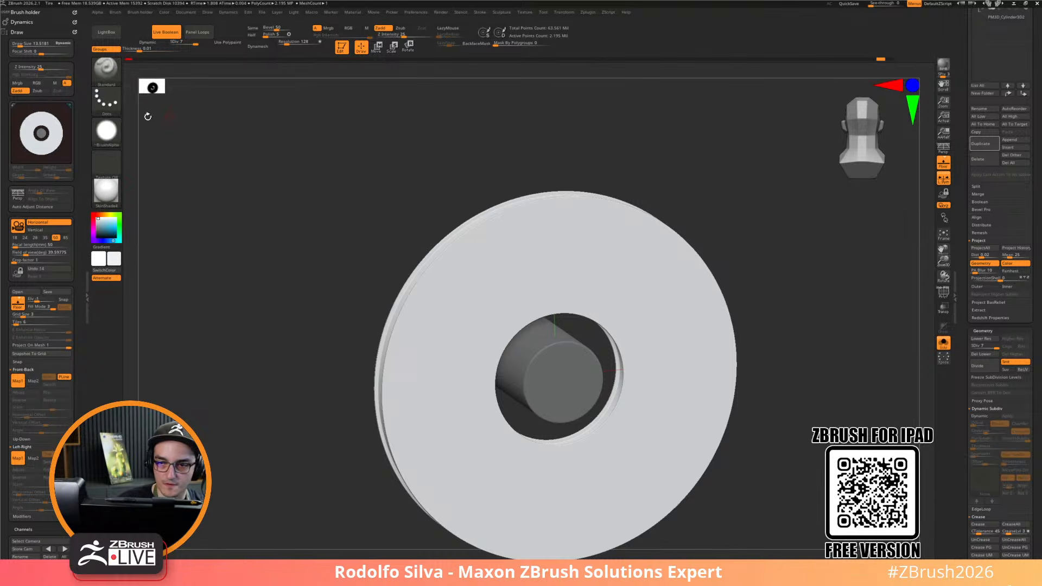
left_click(107, 101)
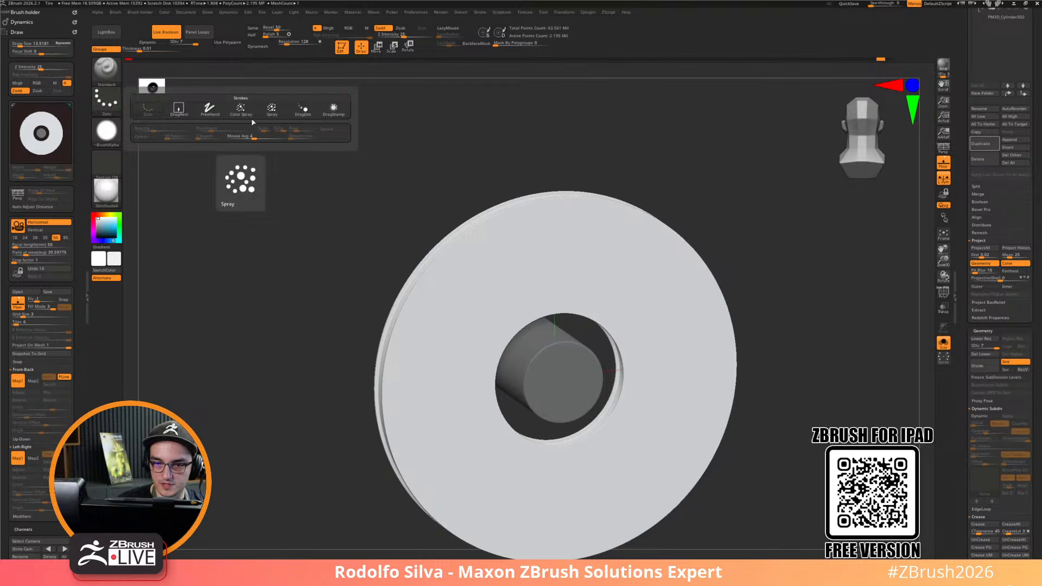
left_click_drag(329, 225, 446, 108)
left_click(451, 28)
left_click_drag(523, 317, 483, 368)
key("ctrl+z")
left_click_drag(651, 259, 668, 251, "shift")
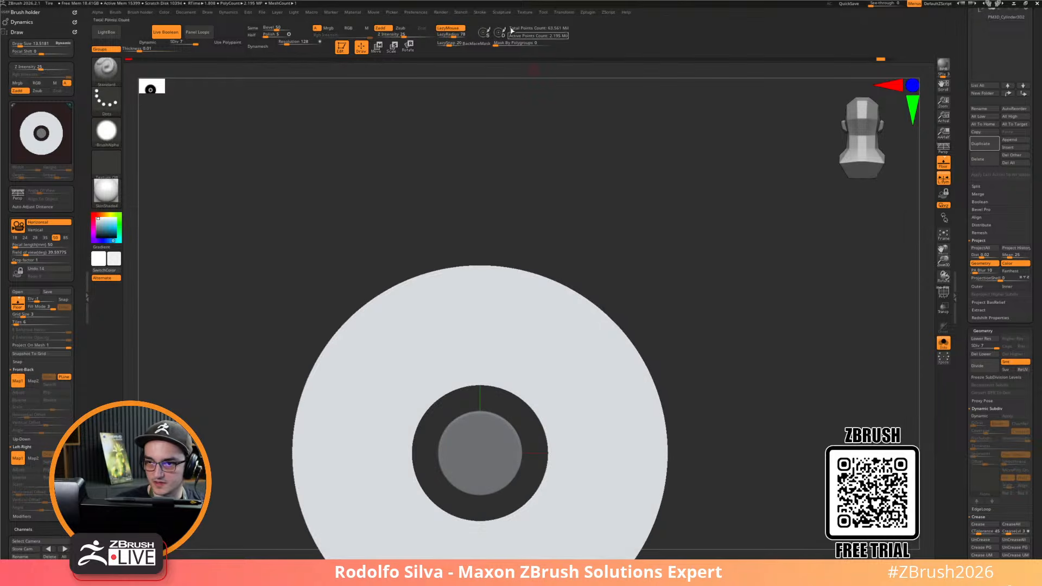
Switch the Standard brush to Zsub, raise its Z Intensity, and try strokes on the brake disc, undoing them
left_click(480, 12)
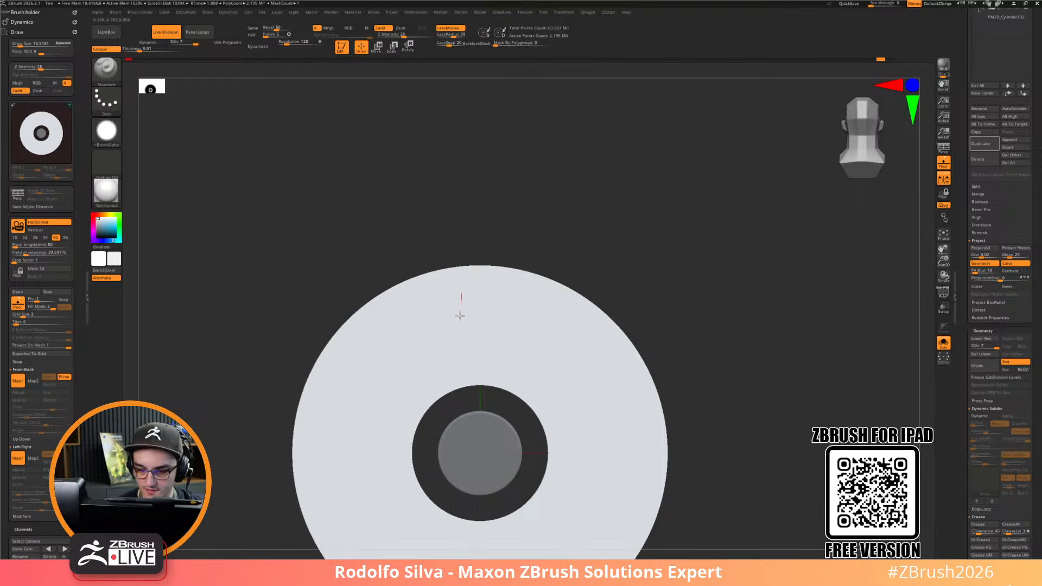
left_click(480, 12)
left_click_drag(498, 214, 505, 214)
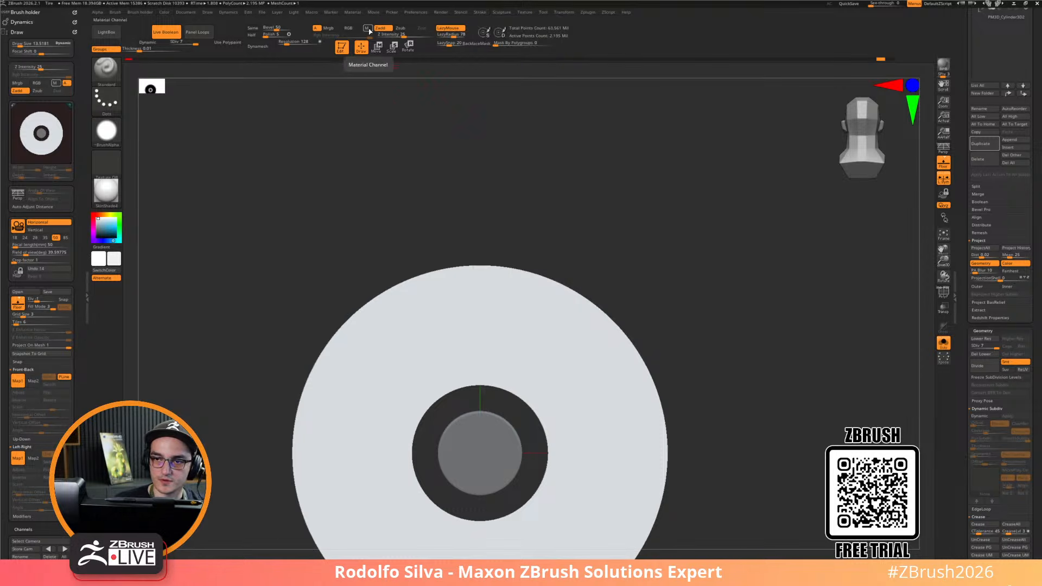
left_click(404, 29)
left_click_drag(405, 36, 427, 37)
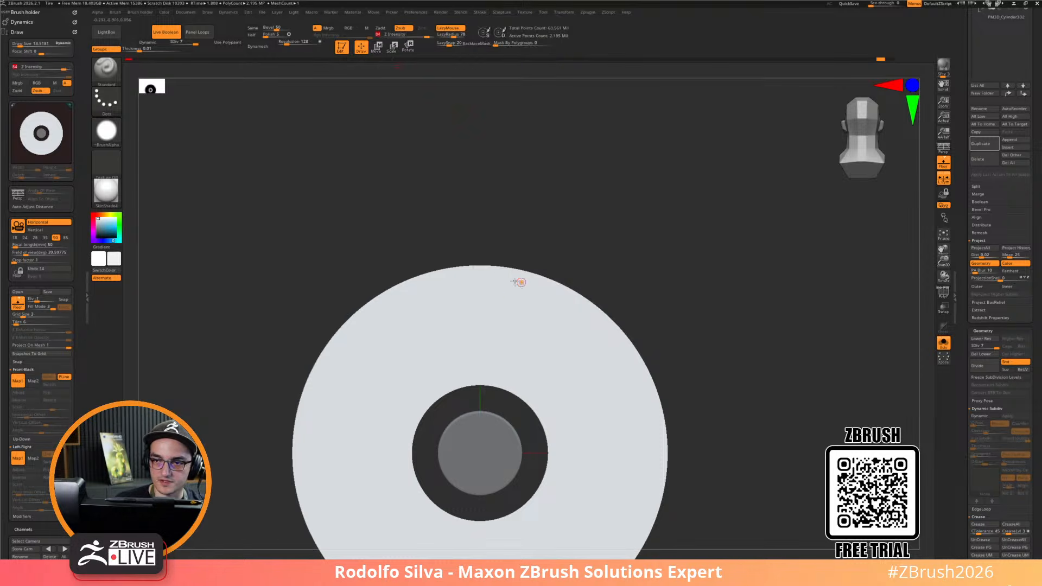
mouse_move(673, 393)
left_mouse_down()
mouse_move(719, 387)
mouse_move(720, 419)
left_mouse_up()
key("ctrl+z")
left_click_drag(722, 281, 692, 285)
left_click_drag(480, 328, 407, 470)
key("ctrl+z")
Set the brush's Z Intensity to 100, test it on the disc, undo the test stroke and face the disc squarely
left_click(411, 36)
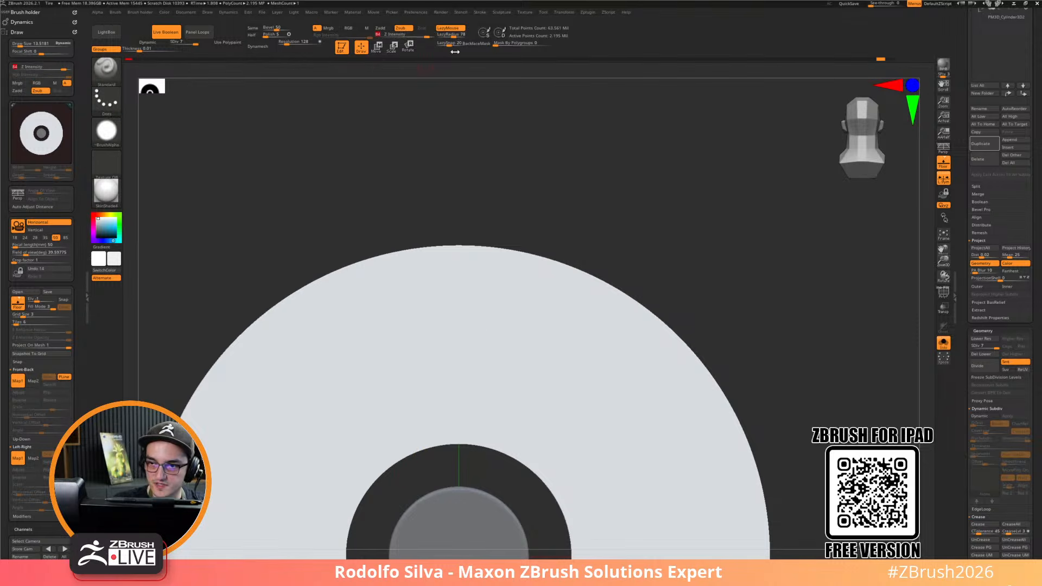
type("100")
key("Return")
left_click_drag(514, 318, 489, 410)
left_click_drag(475, 451, 474, 453)
mouse_move(800, 425)
left_mouse_down()
mouse_move(838, 416)
mouse_move(808, 423)
mouse_move(796, 371)
left_mouse_up()
key("ctrl+z")
left_click_drag(635, 303, 668, 295, "shift")
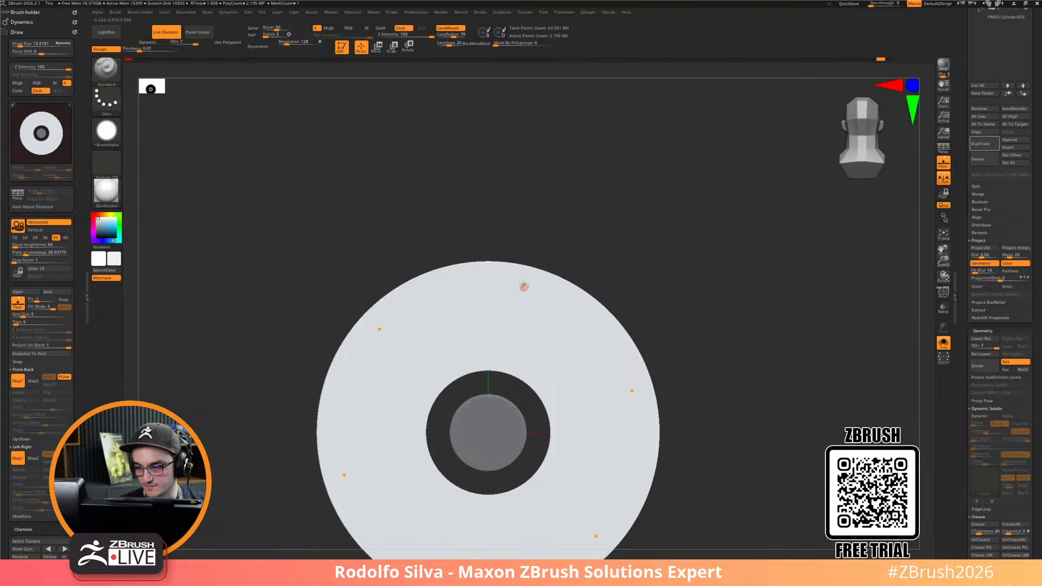
Carve a radially repeated row of small dimples across the disc and view it with the complete brake assembly
mouse_move(533, 287)
left_mouse_down()
mouse_move(498, 305)
mouse_move(468, 387)
mouse_move(760, 470)
mouse_move(608, 558)
left_mouse_up()
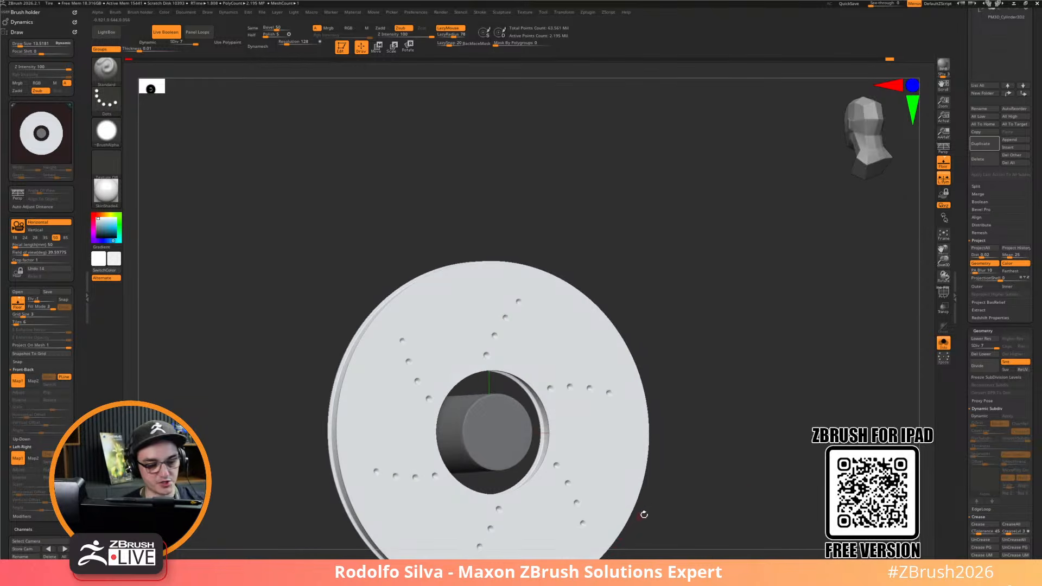
left_click(788, 446)
left_click_drag(782, 472, 770, 444, "alt")
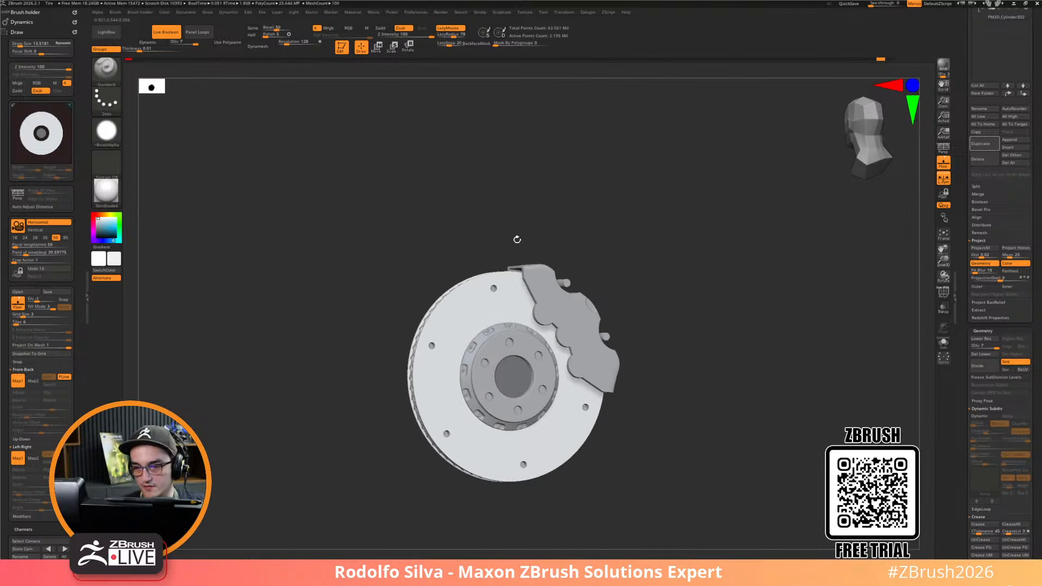
Set the radial symmetry count to 12 and dismiss the XMD ToolBox dialog
left_click(588, 12)
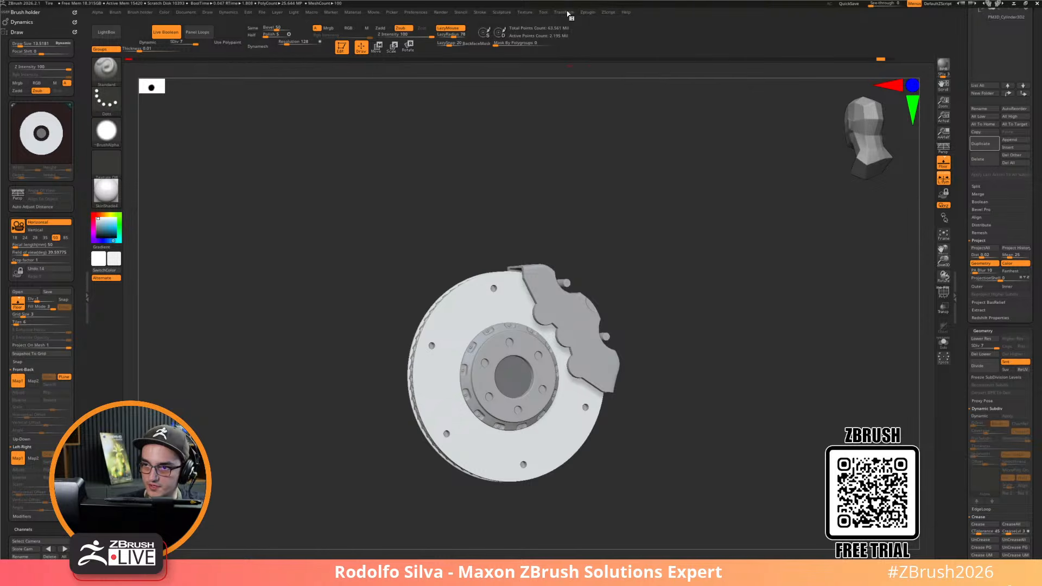
left_click(564, 12)
left_click(599, 219)
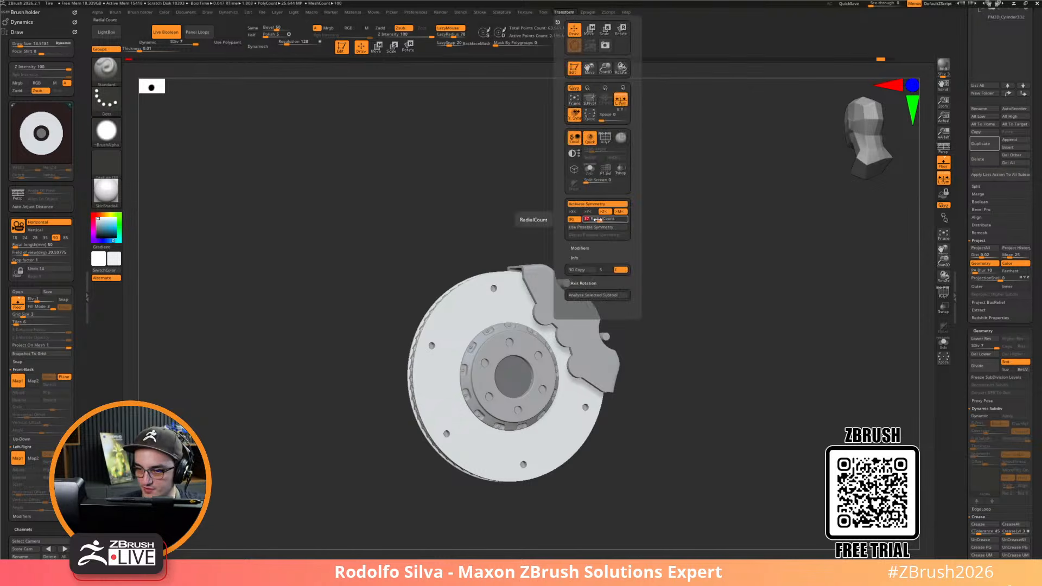
type("12")
key("Return")
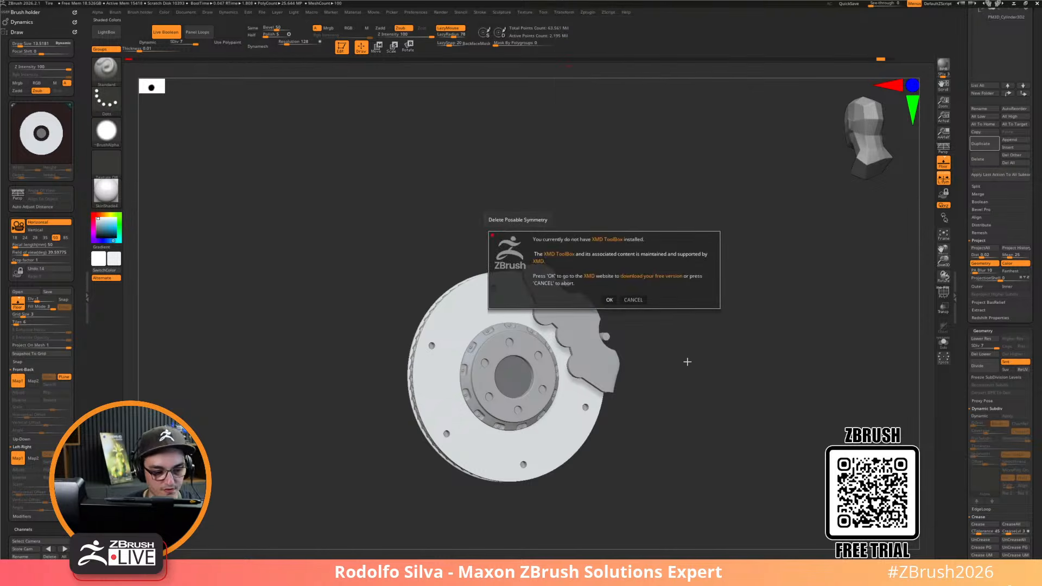
left_click(633, 305)
Try denser dimple rows around the disc, check them against the full brake, and undo the strokes
left_click_drag(654, 332, 644, 380, "shift")
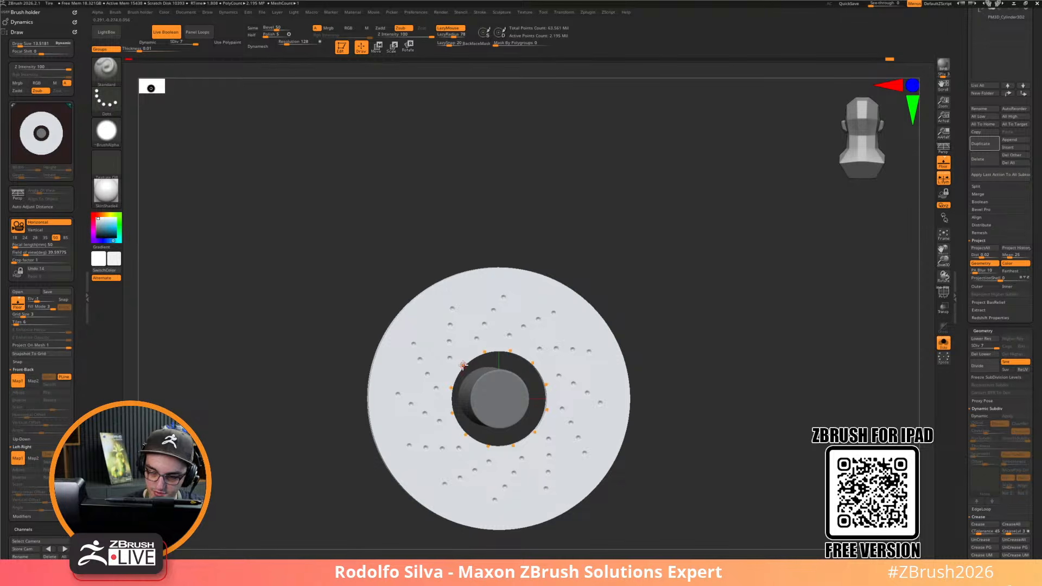
key("alt+s")
left_click_drag(759, 443, 693, 407)
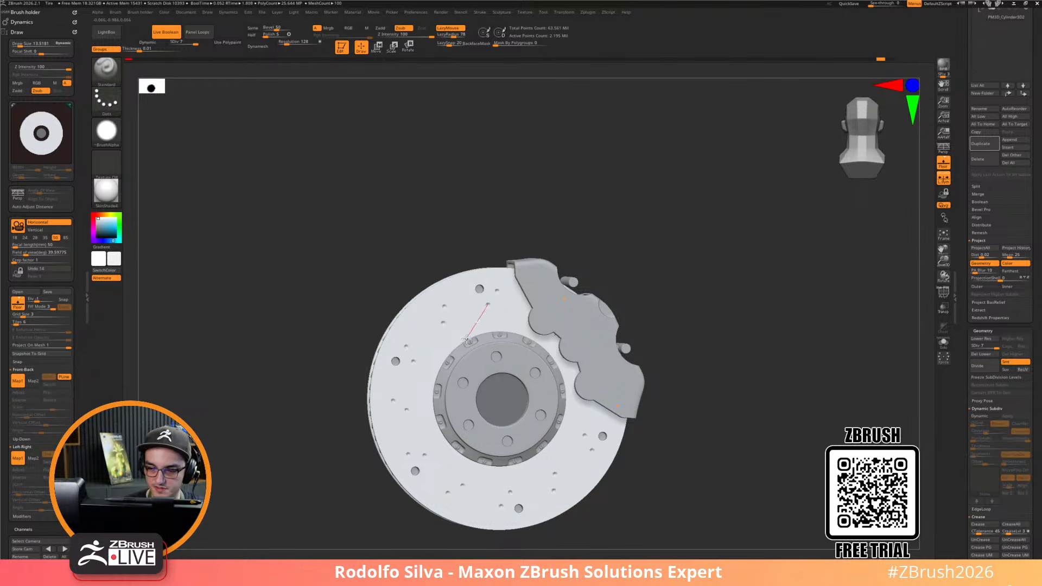
left_click_drag(458, 371, 458, 374)
left_click_drag(712, 444, 723, 439)
key("ctrl+z")
key("ctrl+z")
key("ctrl+z")
key("ctrl+z")
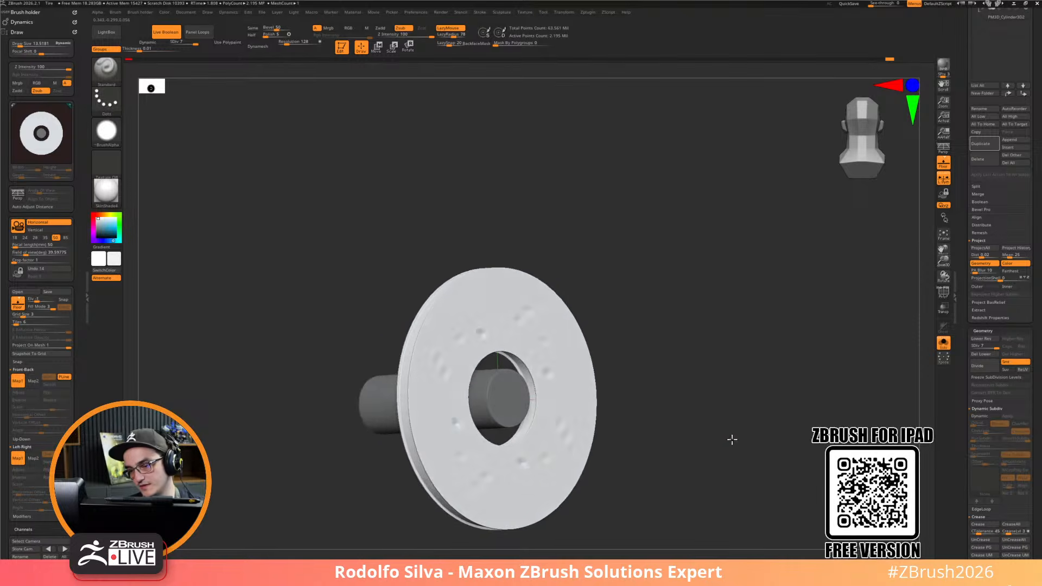
Carve a slanted row of small dimples across the disc with radial symmetry and inspect it with the whole brake
left_click_drag(722, 439, 726, 446, "shift")
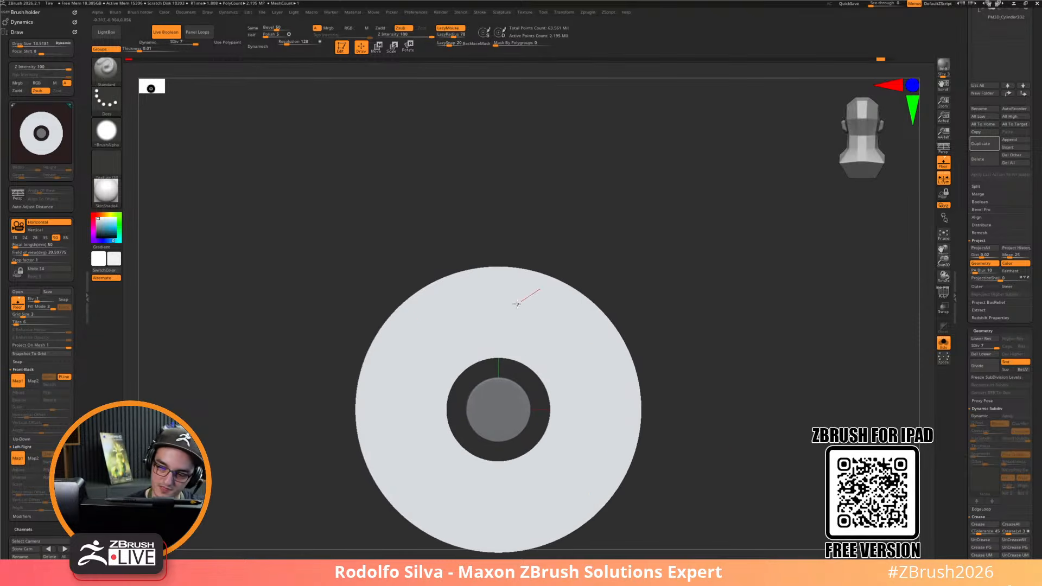
left_click_drag(472, 375, 471, 376)
mouse_move(714, 482)
left_mouse_down()
mouse_move(756, 441)
mouse_move(756, 465)
mouse_move(744, 458)
mouse_move(768, 455)
mouse_move(711, 458)
mouse_move(723, 481)
mouse_move(714, 463)
left_mouse_up()
key("ctrl+shift+s")
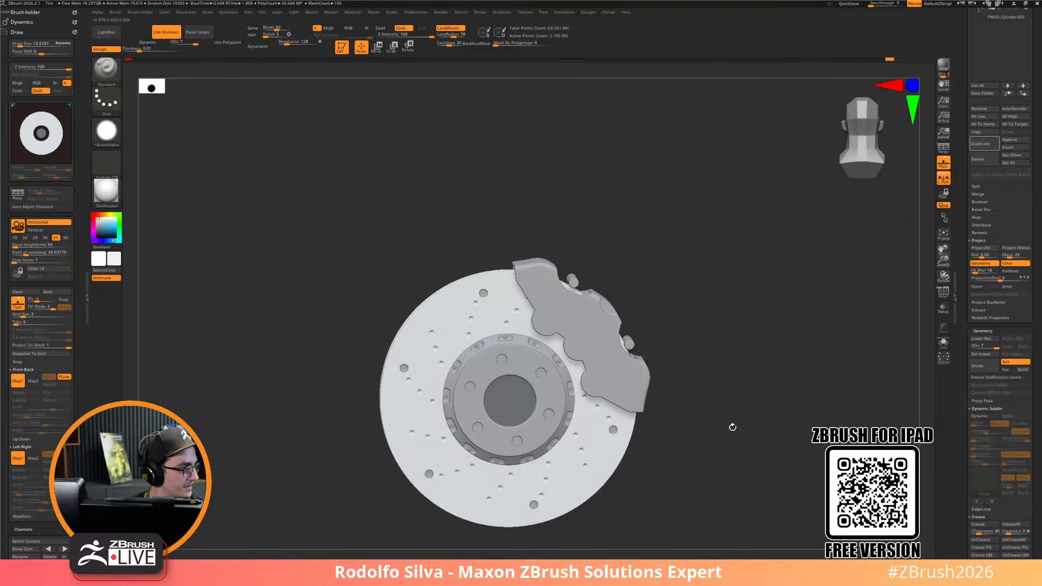
left_click_drag(736, 431, 787, 429)
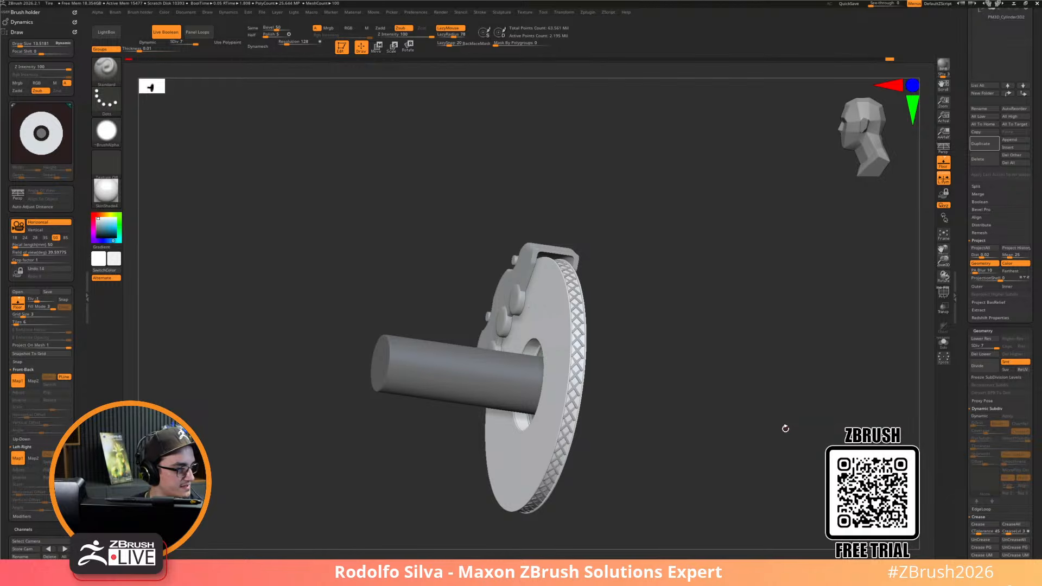
left_click_drag(780, 430, 727, 438)
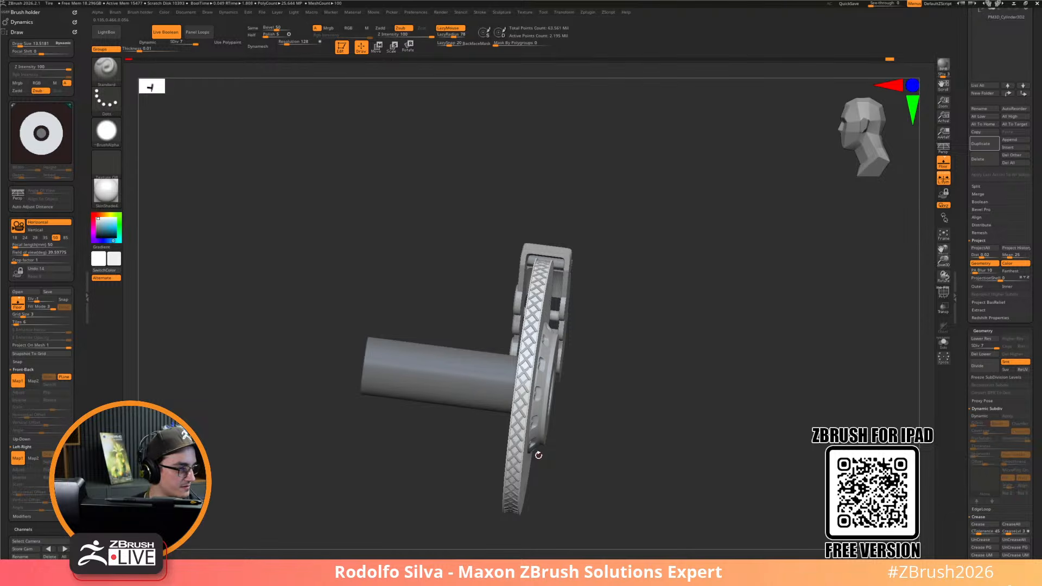
left_click_drag(609, 335, 576, 297)
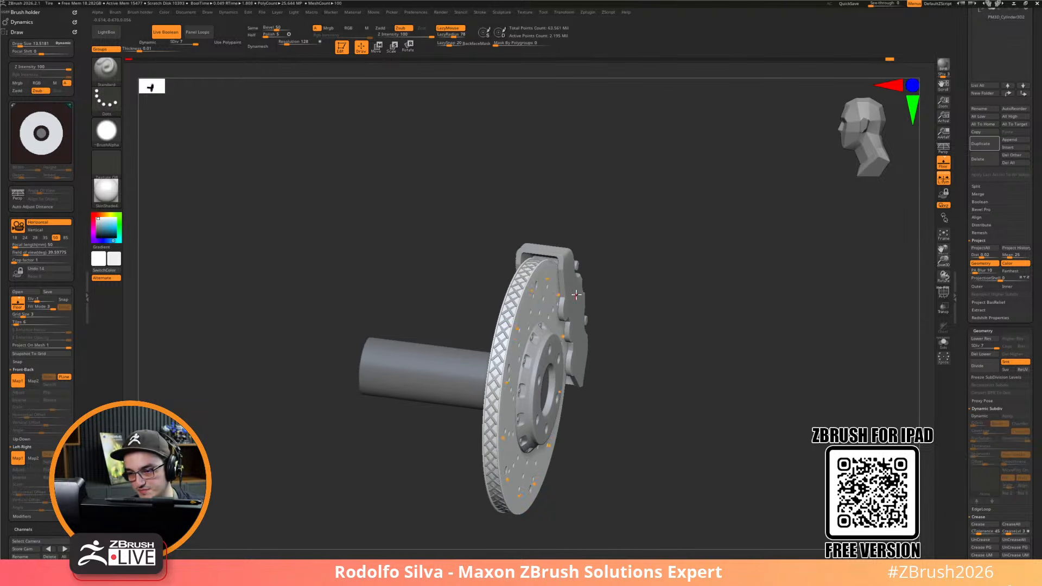
Select the brake caliper in a side view with the Gizmo, turn off Live Boolean, and choose the SelectRect brush
left_click(575, 295, "alt")
left_click_drag(691, 357, 637, 275)
key("w")
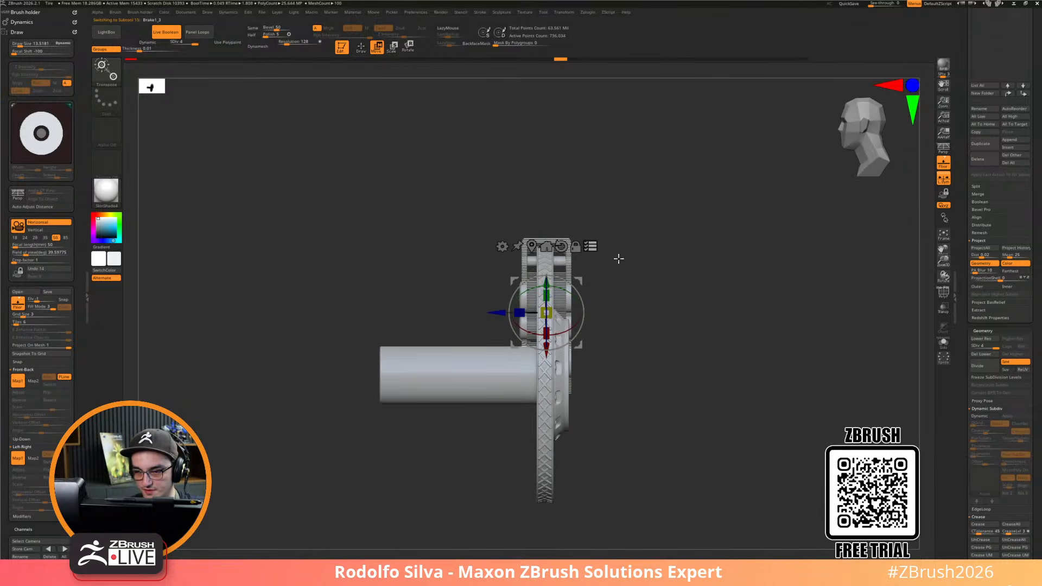
left_click(167, 31)
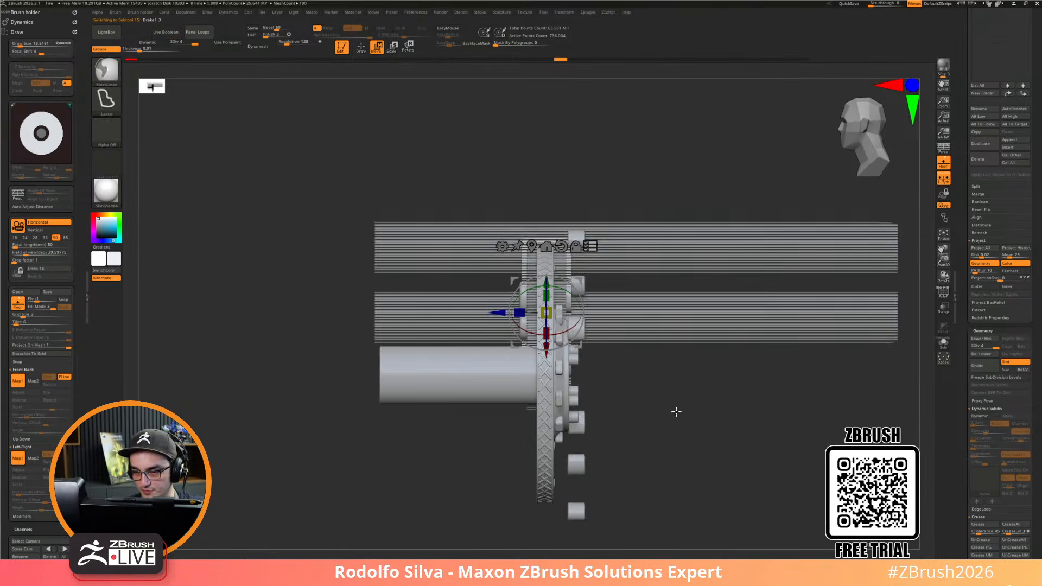
key("ctrl+shift")
left_click(649, 185, "ctrl+shift")
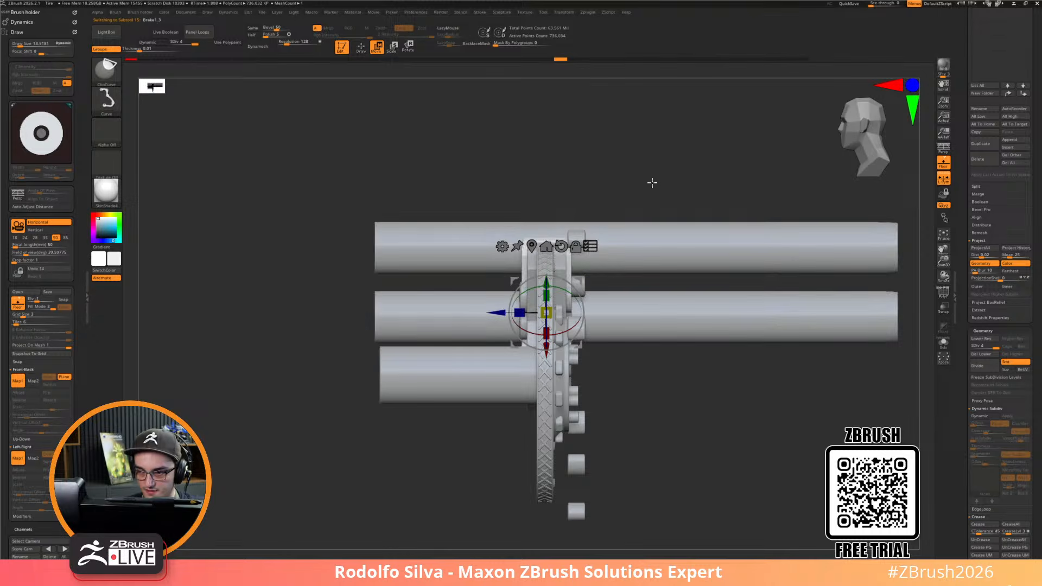
key("b")
left_click(329, 80)
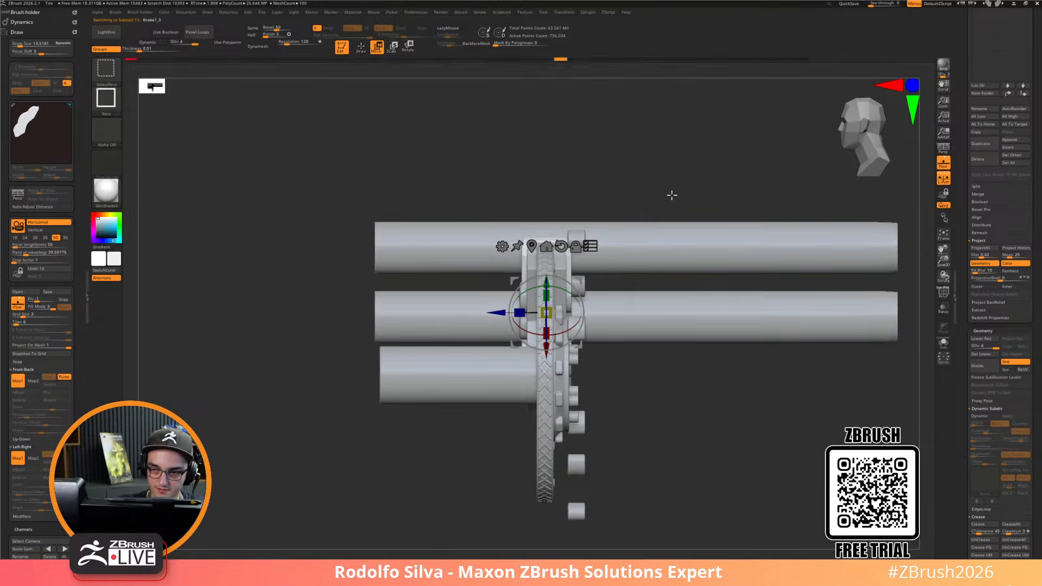
Select the caliper parts and their cutting cylinders together, leaving out the disc and axle, and scale them narrower along the axle direction
key("ctrl+shift")
left_click_drag(638, 174, 560, 300, "ctrl+shift")
left_click_drag(733, 427, 684, 421)
left_click_drag(373, 509, 463, 379)
mouse_move(728, 417)
left_mouse_down()
mouse_move(701, 447)
mouse_move(721, 422)
mouse_move(744, 428)
left_mouse_up()
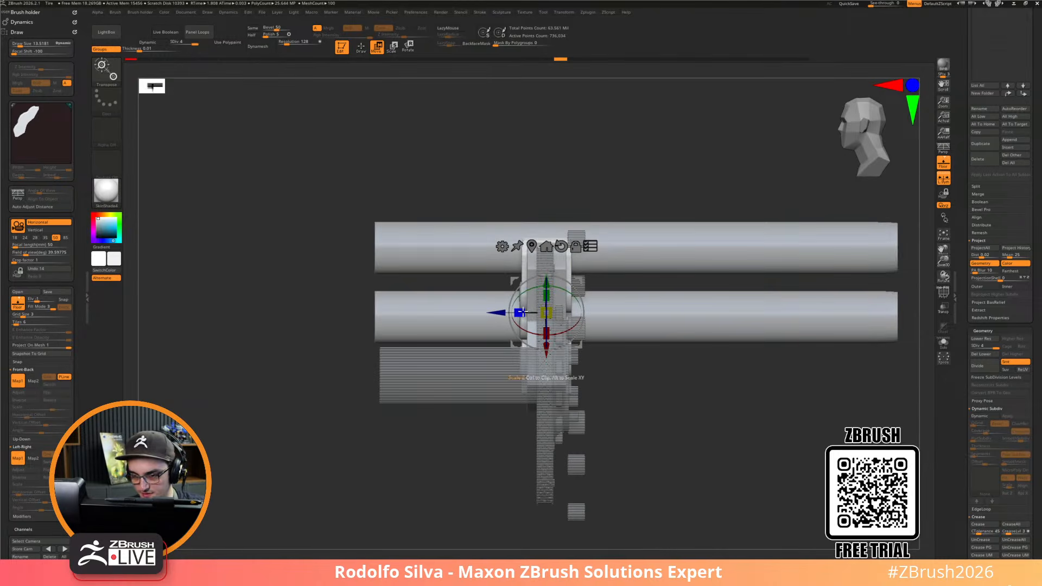
left_click_drag(520, 313, 535, 311)
key("ctrl+z")
left_click(550, 247, "alt")
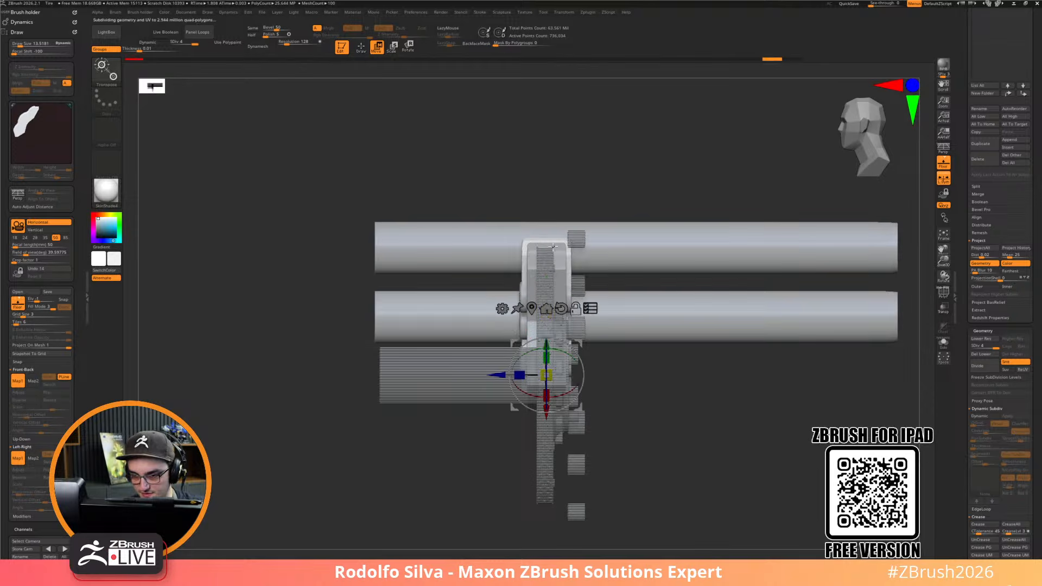
left_click_drag(519, 375, 498, 374)
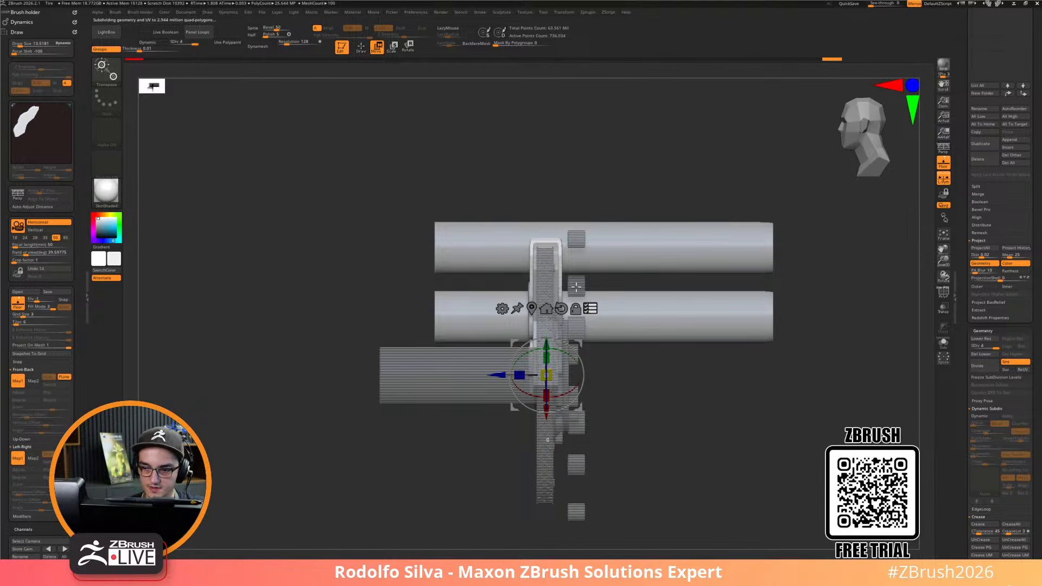
Turn Live Boolean back on, return to Draw mode, and review the slimmer caliper around the disc
left_click(166, 33)
mouse_move(709, 421)
left_mouse_down()
mouse_move(681, 429)
mouse_move(705, 403)
mouse_move(756, 407)
mouse_move(744, 412)
mouse_move(765, 383)
left_mouse_up()
key("q")
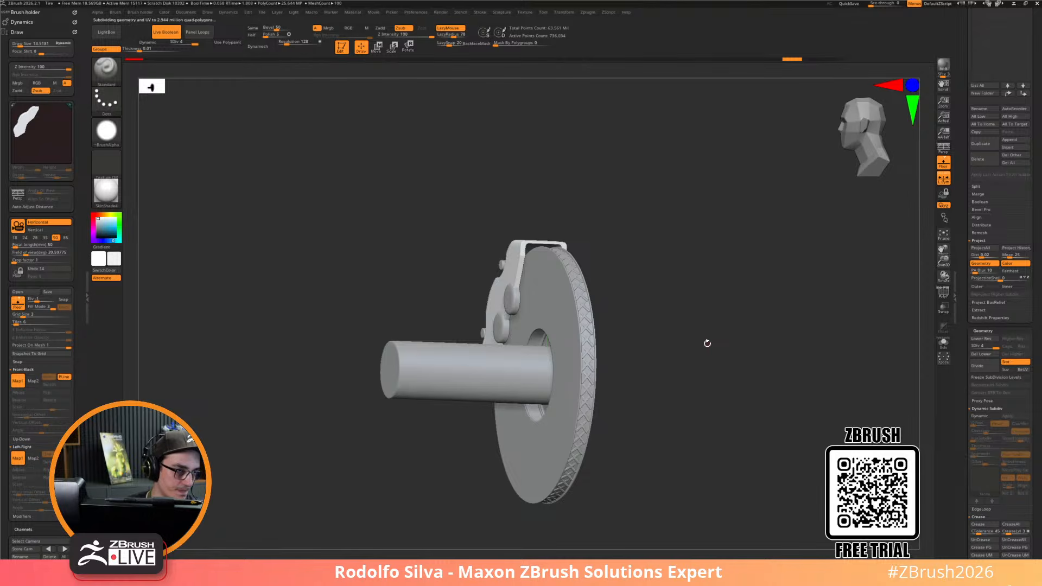
left_click_drag(707, 343, 663, 416)
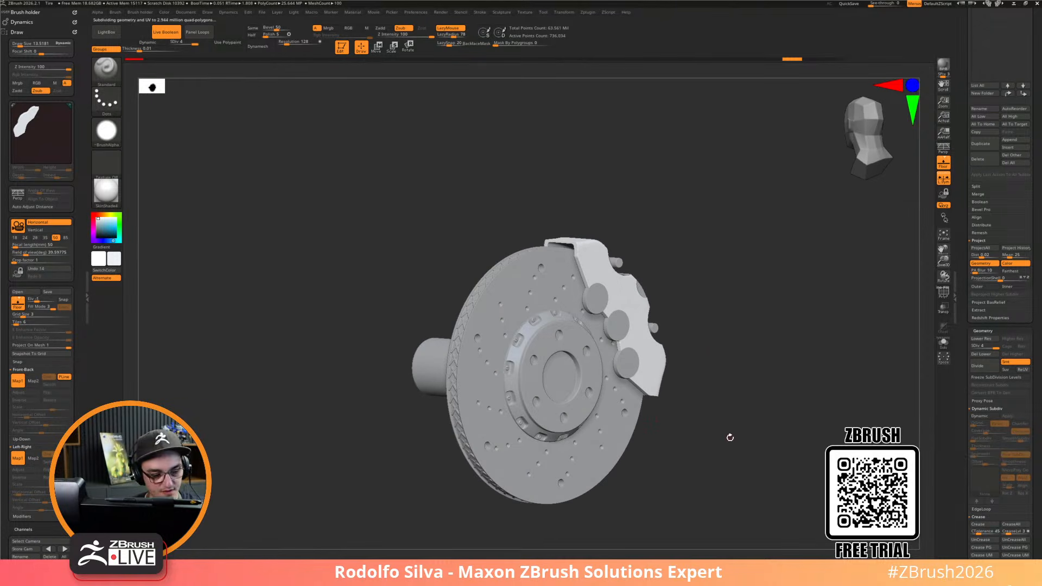
left_click_drag(753, 423, 756, 400, "alt")
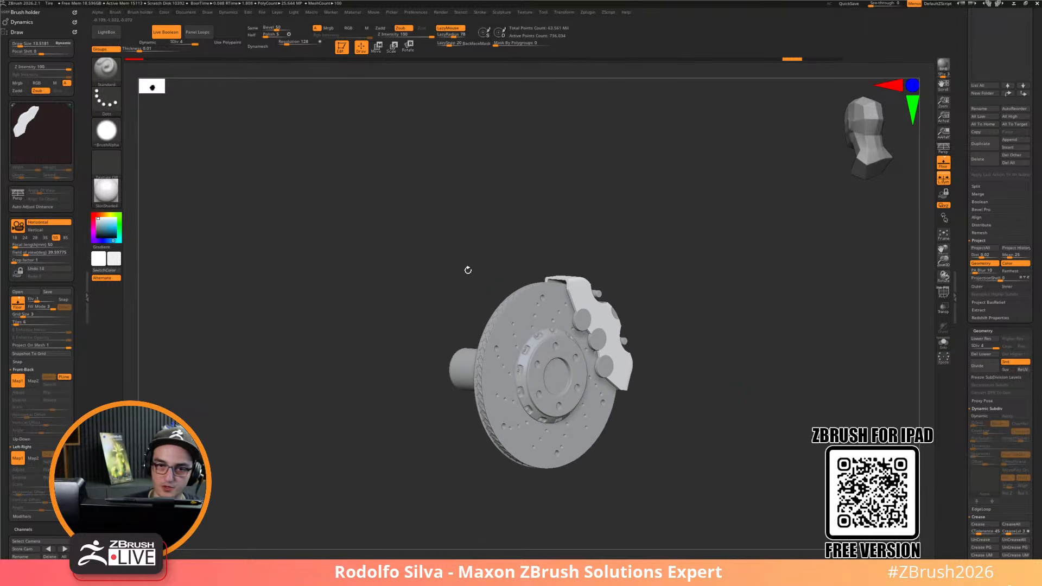
Select the caliper's two cross pins and display their polyframe
left_click_drag(955, 156, 958, 271)
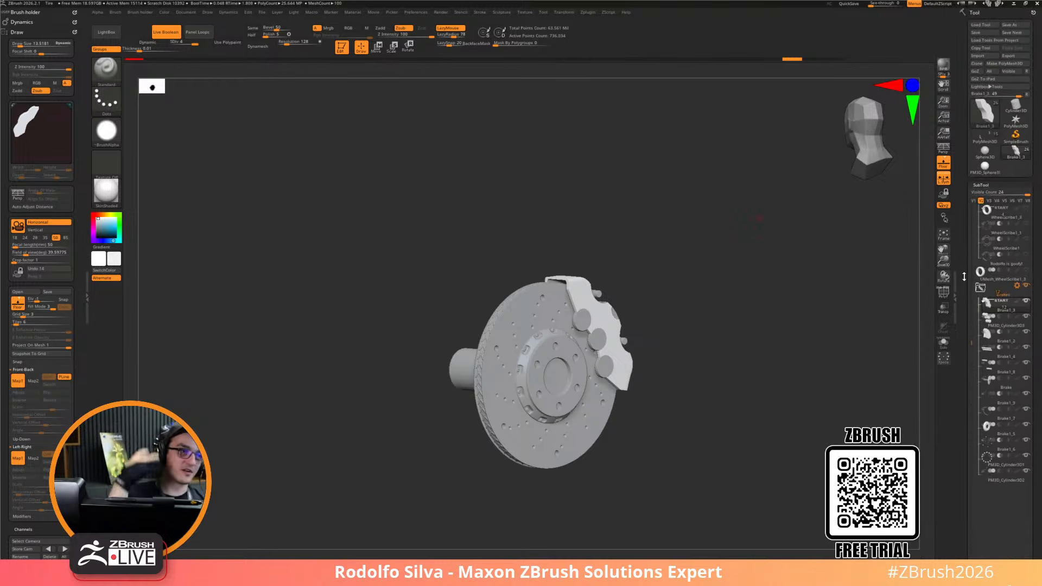
left_click_drag(696, 421, 566, 284)
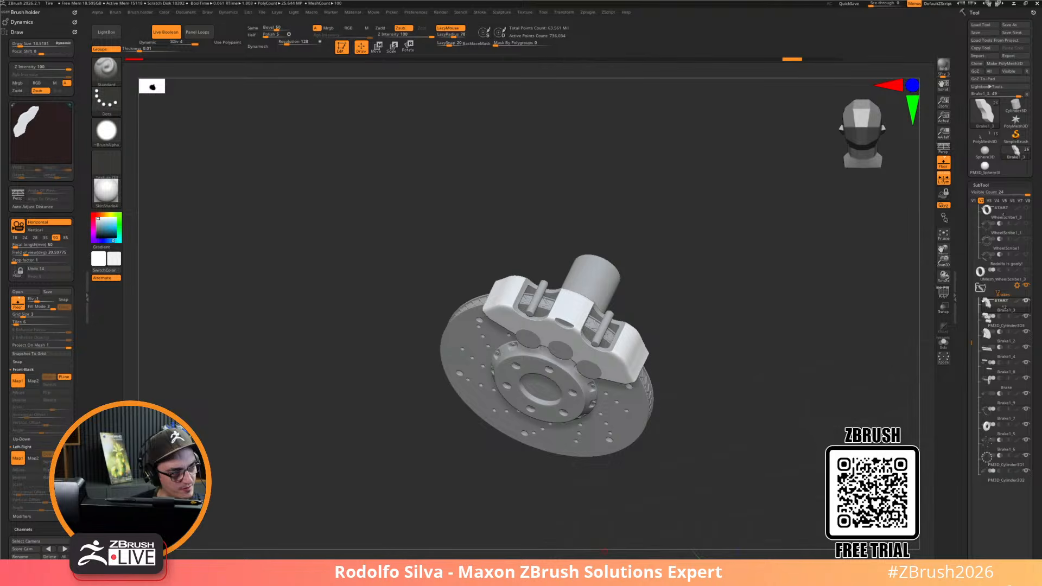
left_click_drag(653, 489, 682, 527, "alt")
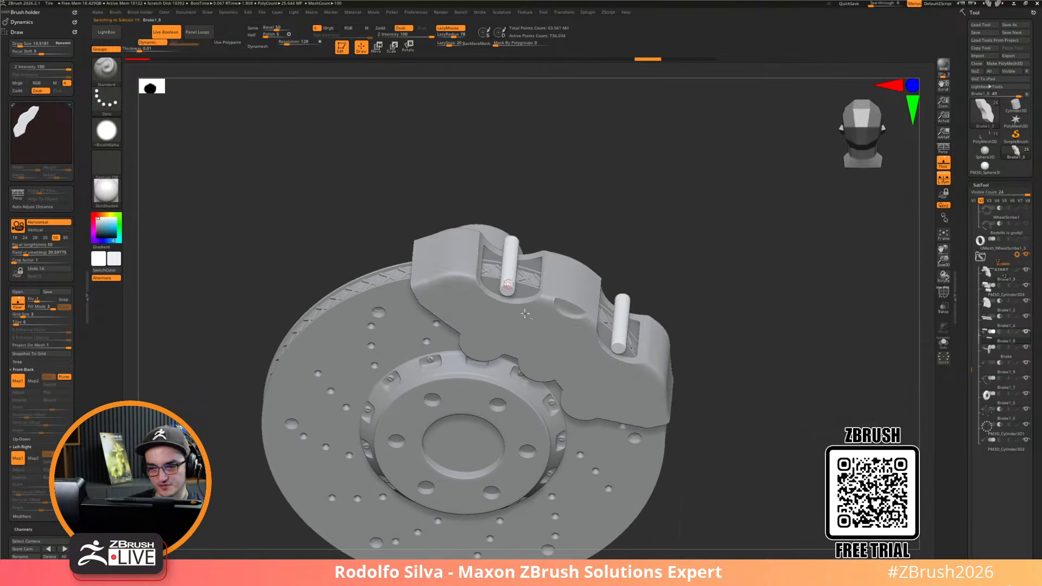
key("shift+f")
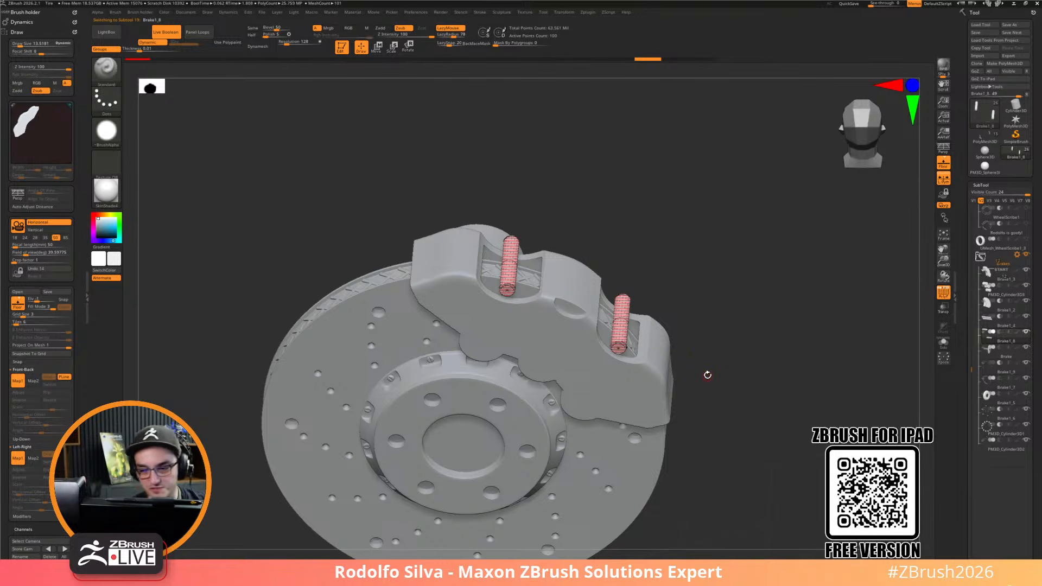
key("shift")
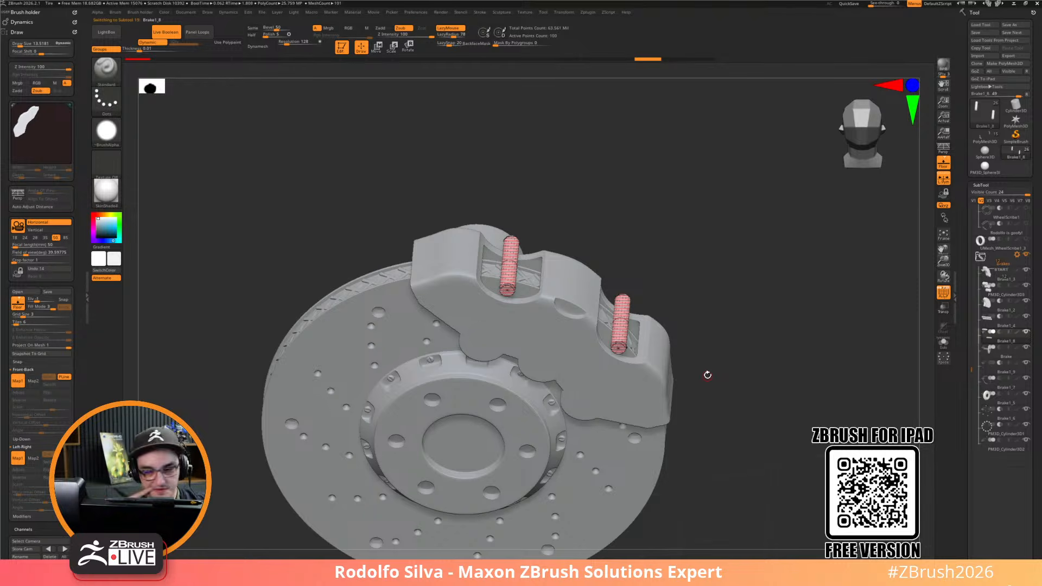
Select the caliper body, isolate it from the other brake parts, and check its polyframe
left_click(526, 350, "alt")
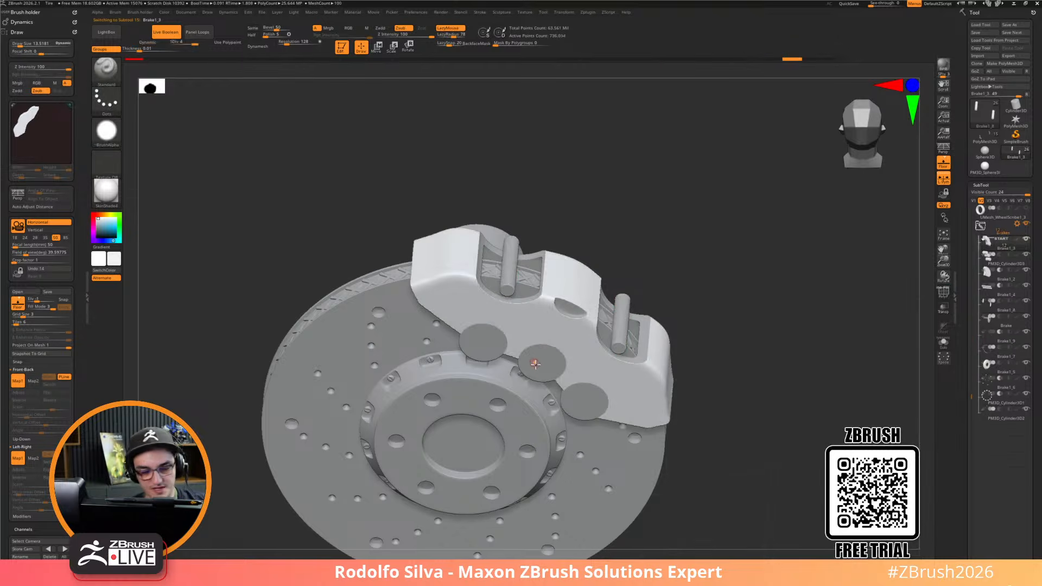
key("alt+s")
left_click_drag(734, 430, 750, 440)
key("shift+f")
key("shift+f")
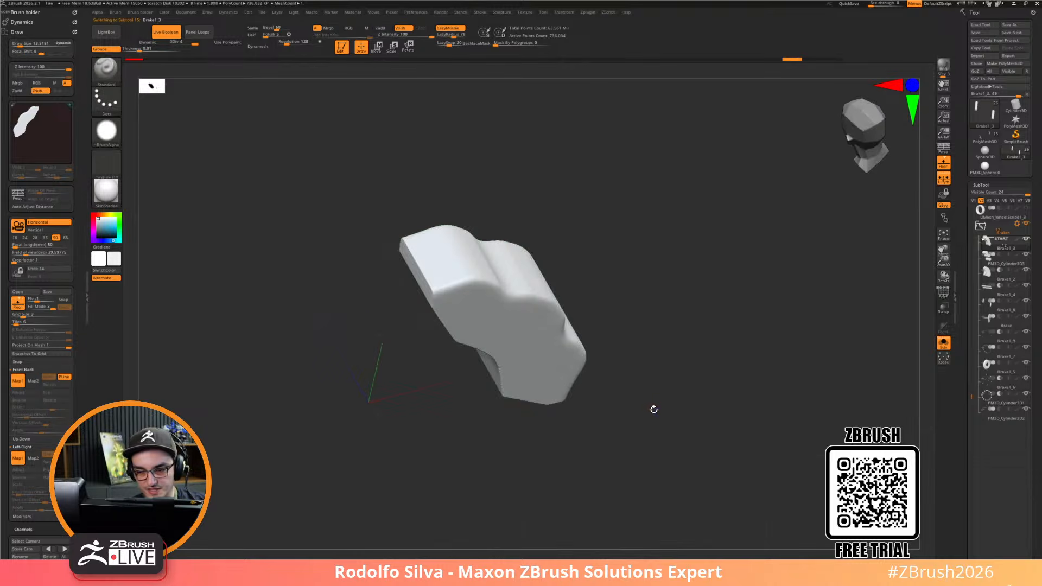
Bevel the caliper body's scalloped outer edge with the TrimDynamic brush, using Z-axis symmetry
left_click_drag(654, 406, 648, 396)
key("b")
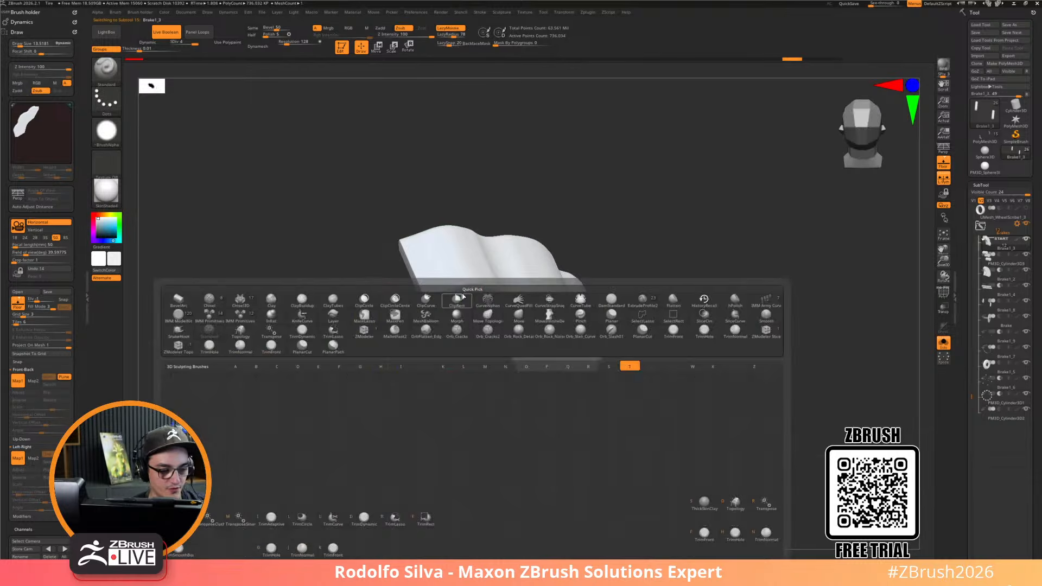
key("t")
key("d")
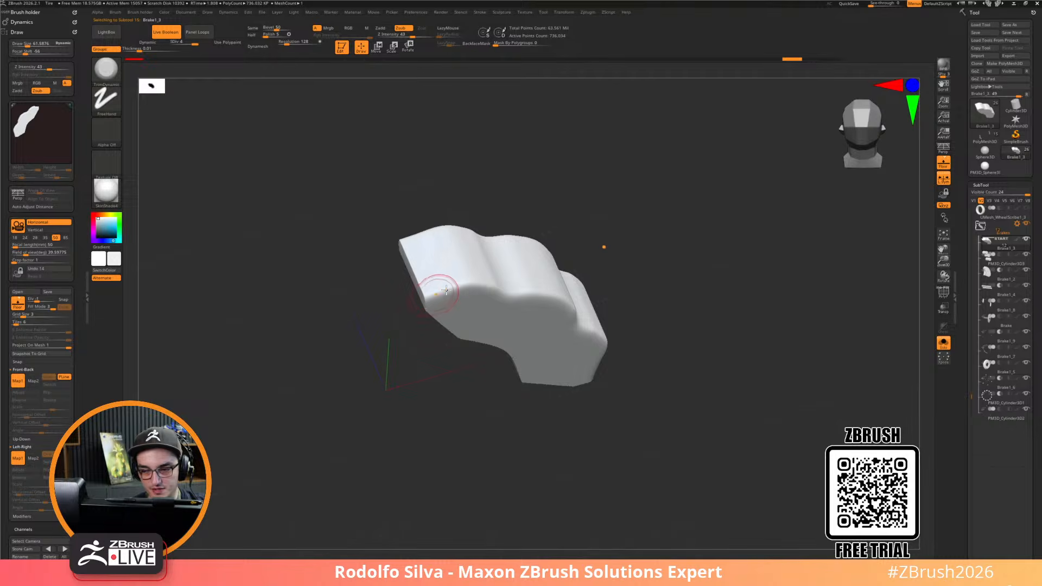
left_click(564, 12)
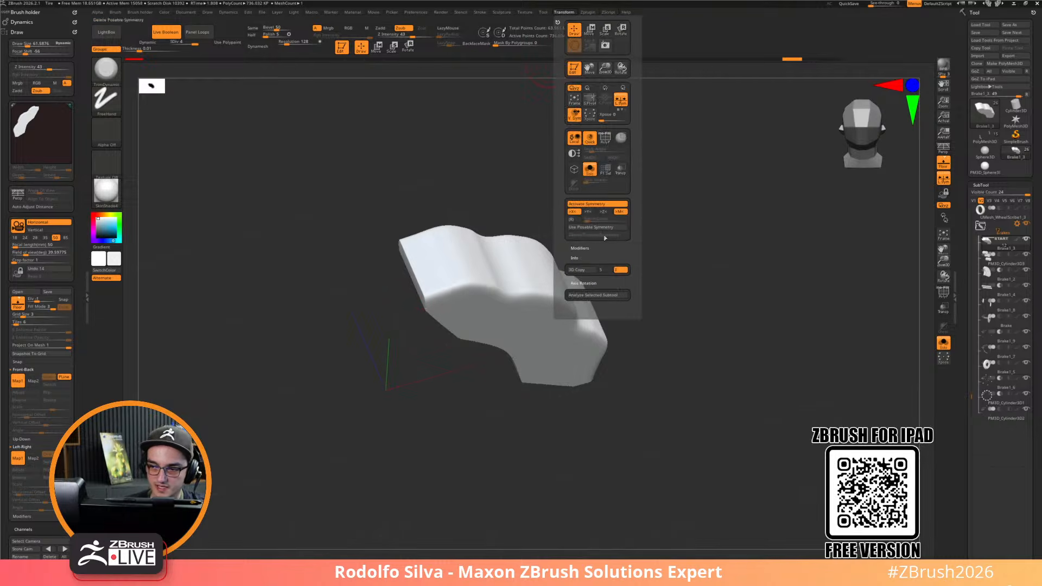
left_click(605, 212)
left_click(574, 212)
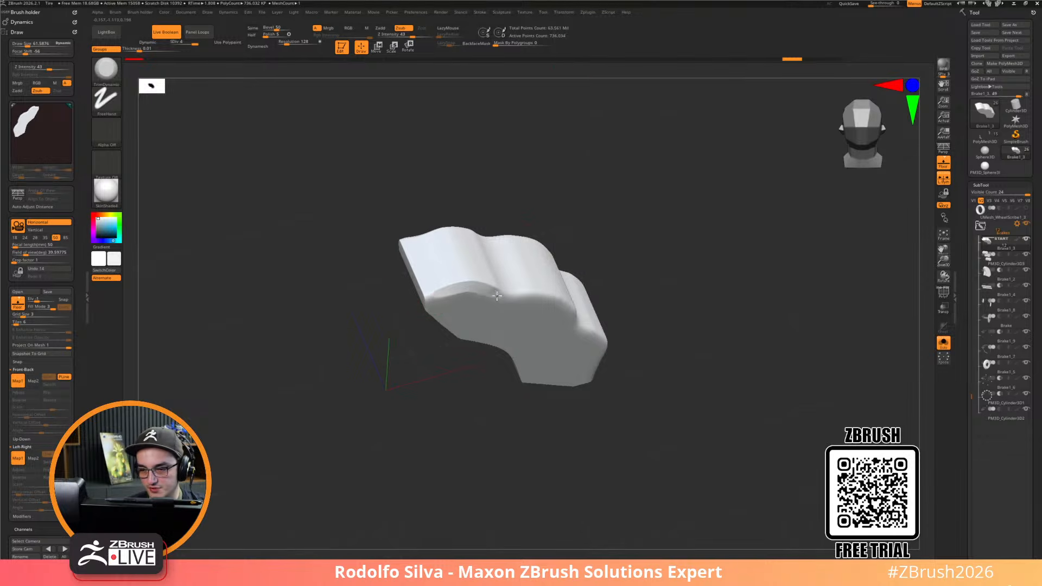
left_click_drag(554, 302, 589, 312)
right_click_drag(591, 313, 631, 337)
left_click_drag(594, 310, 600, 314)
left_click_drag(599, 314, 712, 384)
right_click_drag(719, 404, 762, 415)
left_click_drag(718, 383, 716, 392)
Turn on perspective and polish the caliper body's beveled scalloped edge with the hPolish brush
key("n")
key("p")
mouse_move(744, 395)
right_mouse_down()
mouse_move(656, 475)
mouse_move(621, 457)
right_mouse_up()
key("b")
key("h")
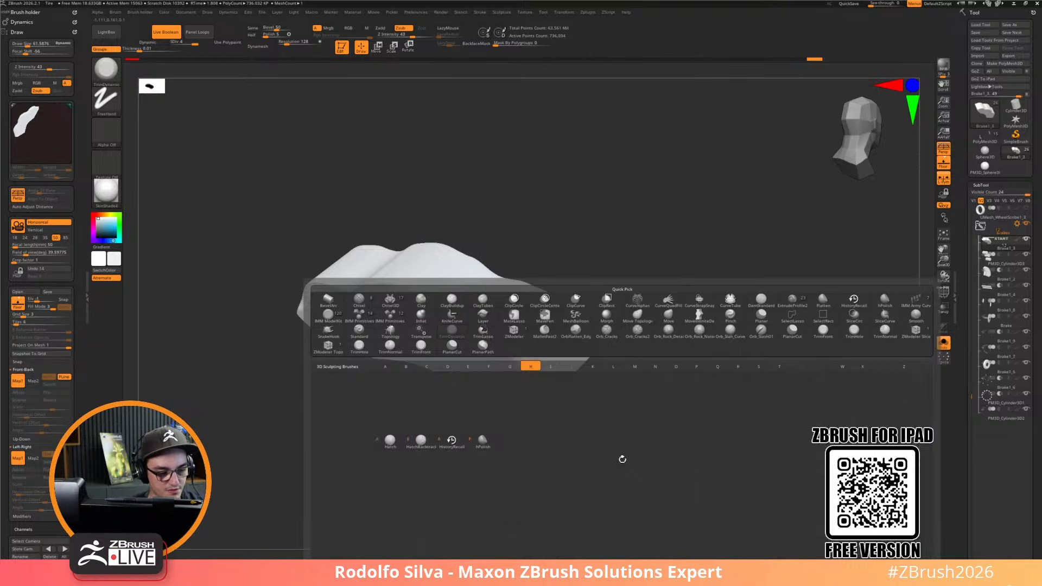
key("p")
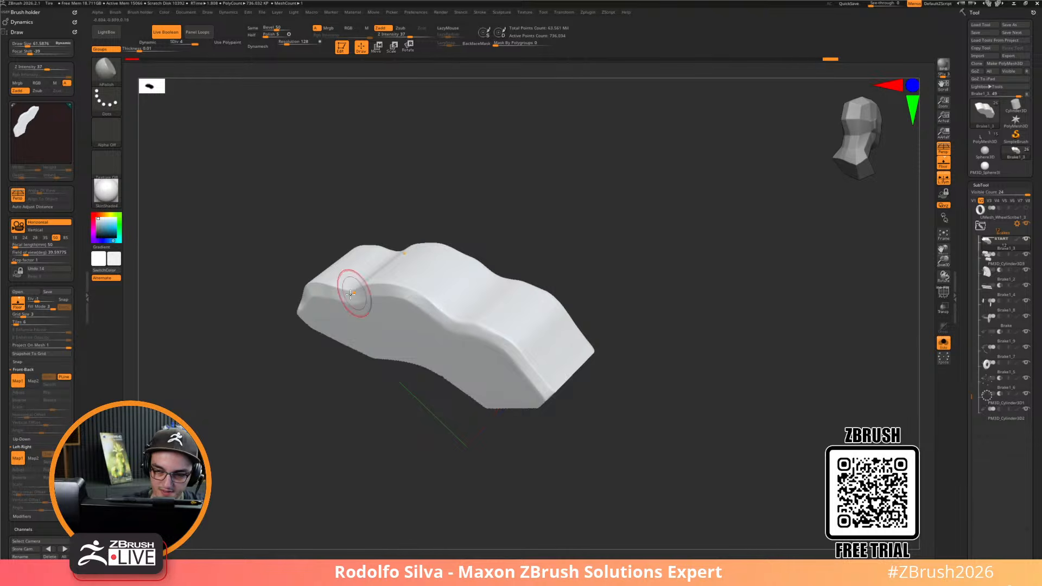
left_click_drag(355, 293, 347, 301)
right_click_drag(442, 453, 372, 463)
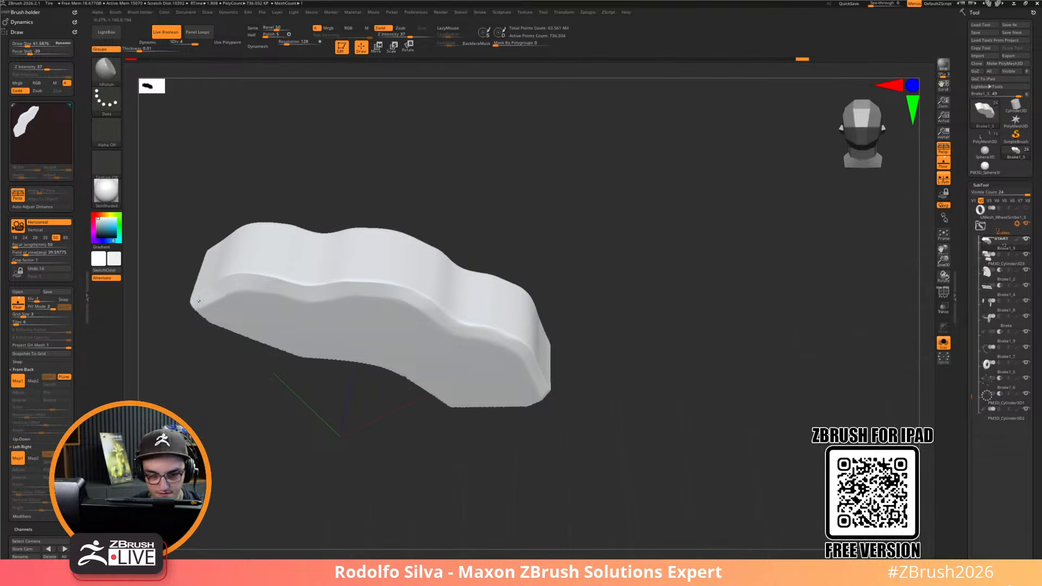
left_click_drag(266, 286, 302, 293)
left_click_drag(230, 307, 244, 301)
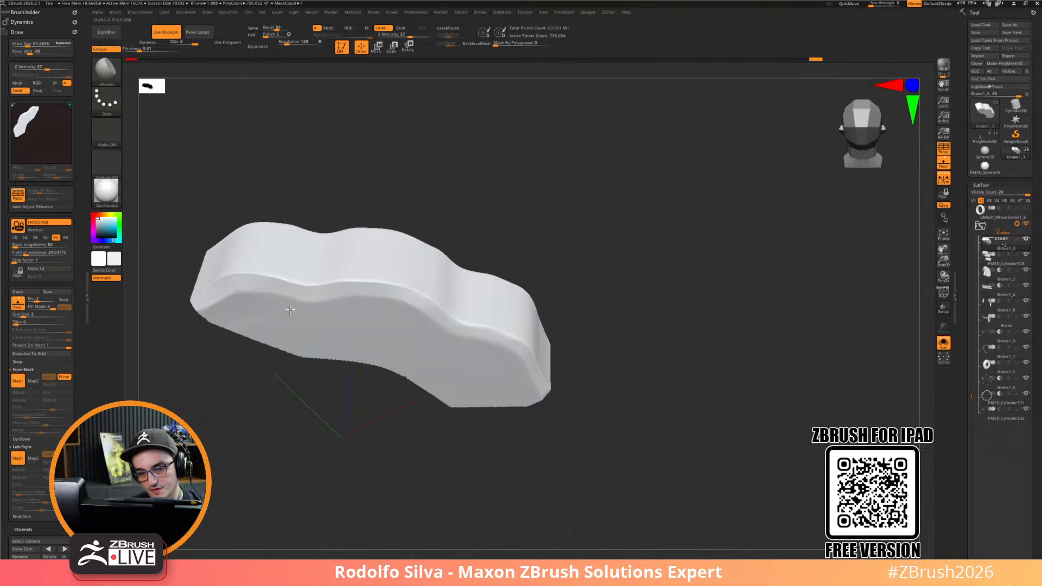
left_click_drag(325, 322, 338, 316)
mouse_move(353, 288)
left_mouse_down()
mouse_move(332, 289)
mouse_move(380, 296)
mouse_move(335, 315)
mouse_move(403, 351)
left_mouse_up()
Turn perspective off and make a straight cut along the caliper body's side from an edge-on view
mouse_move(401, 420)
left_mouse_down()
mouse_move(426, 432)
mouse_move(575, 421)
mouse_move(558, 461)
left_mouse_up()
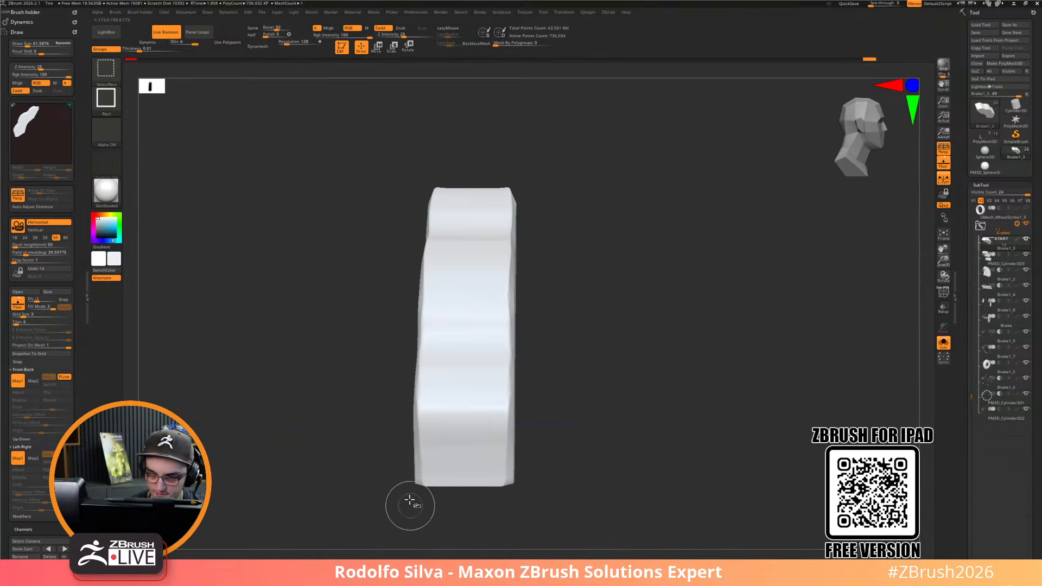
mouse_move(412, 513)
left_mouse_down("ctrl+shift")
mouse_move(415, 122)
mouse_move(334, 193)
left_mouse_up("ctrl+shift")
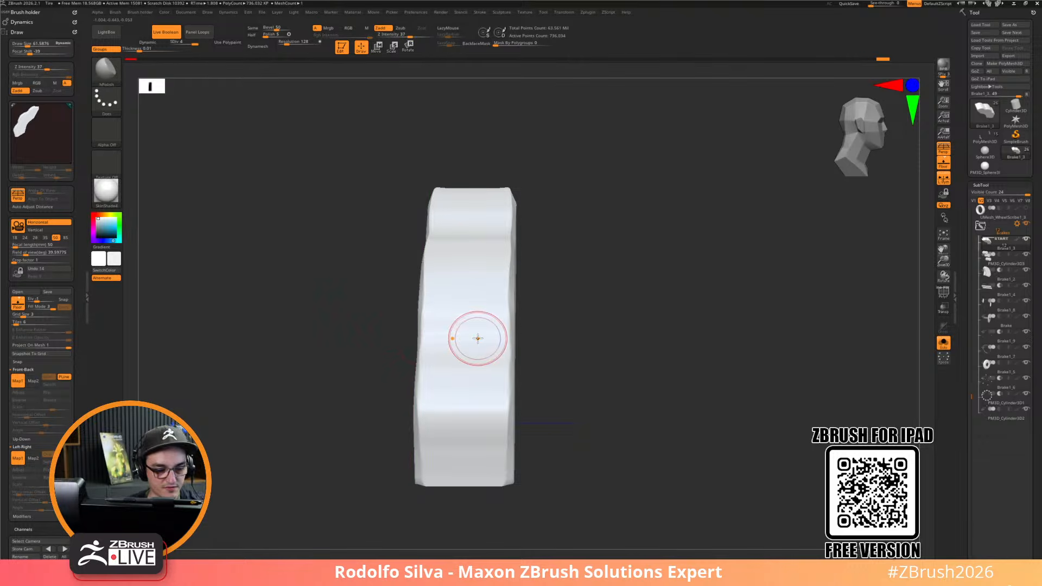
key("p")
left_click_drag(438, 484, 432, 112, "ctrl+shift")
left_click(303, 350, "ctrl+shift")
left_click(111, 68)
left_click(210, 78)
mouse_move(425, 486)
left_mouse_down("ctrl+shift")
mouse_move(416, 133)
mouse_move(428, 110)
left_mouse_up("ctrl+shift")
Reduce the brush's draw size to about 33 and polish the caliper's scalloped bevel
mouse_move(607, 402)
left_mouse_down()
mouse_move(610, 421)
mouse_move(633, 423)
mouse_move(618, 433)
mouse_move(504, 368)
mouse_move(480, 390)
left_mouse_up()
left_click_drag(479, 390, 479, 390)
left_click_drag(478, 390, 479, 390)
key("s")
left_click_drag(482, 392, 476, 389)
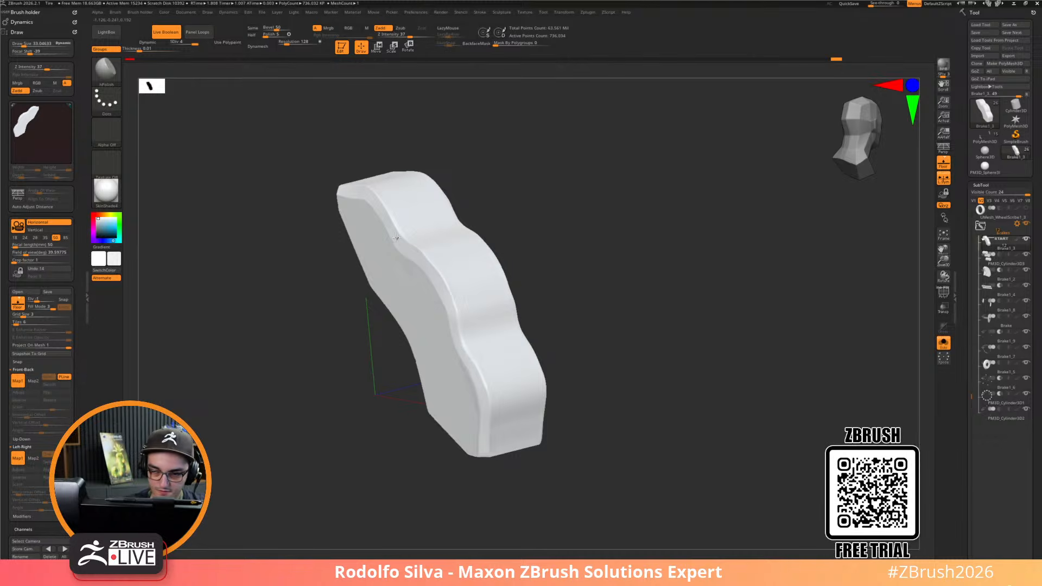
mouse_move(581, 276)
left_mouse_down()
mouse_move(595, 279)
mouse_move(576, 282)
left_mouse_up()
Make further straight cuts along the full length of the caliper body's side in the edge-on view
left_click_drag(470, 491, 474, 139, "ctrl+shift")
mouse_move(651, 421)
left_mouse_down()
mouse_move(633, 442)
mouse_move(560, 445)
mouse_move(605, 446)
mouse_move(588, 456)
mouse_move(537, 400)
left_mouse_up()
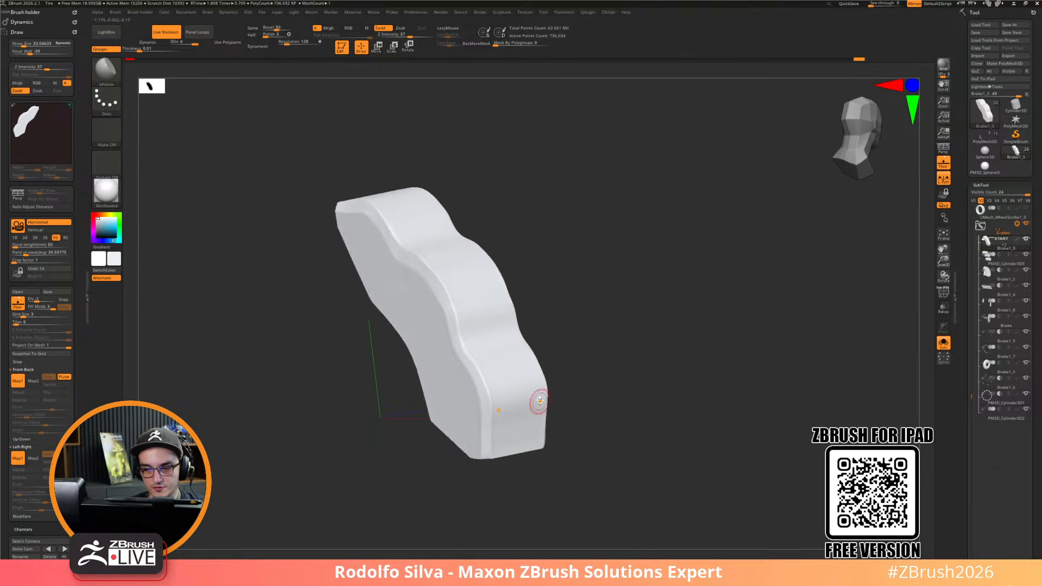
mouse_move(638, 430)
left_mouse_down()
mouse_move(640, 454)
mouse_move(624, 454)
left_mouse_up()
left_click_drag(479, 495, 474, 108, "ctrl+shift")
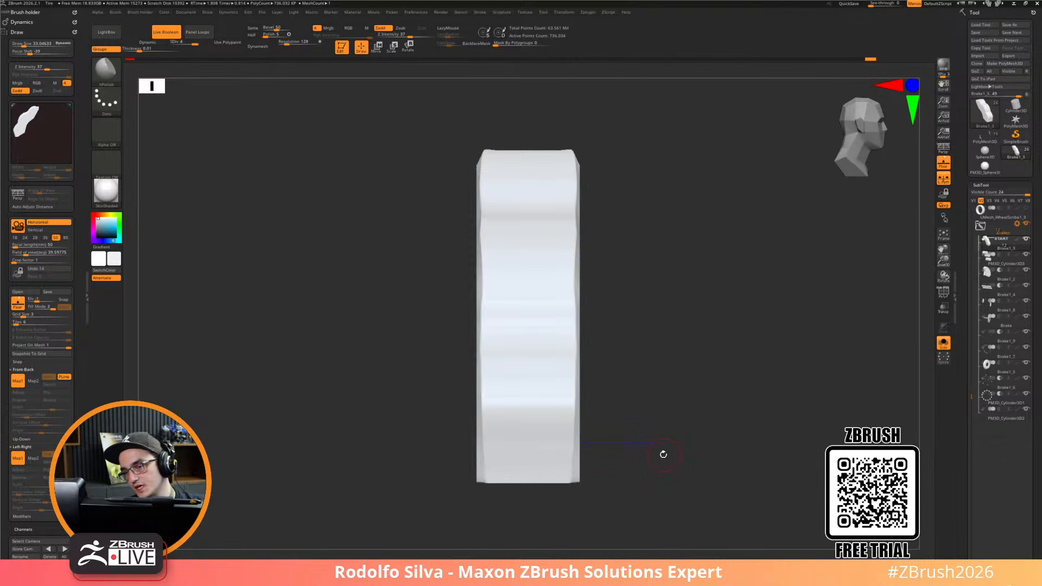
mouse_move(664, 457)
left_mouse_down()
mouse_move(740, 456)
mouse_move(754, 491)
mouse_move(740, 505)
mouse_move(715, 507)
mouse_move(706, 493)
mouse_move(793, 432)
mouse_move(651, 428)
mouse_move(781, 432)
left_mouse_up()
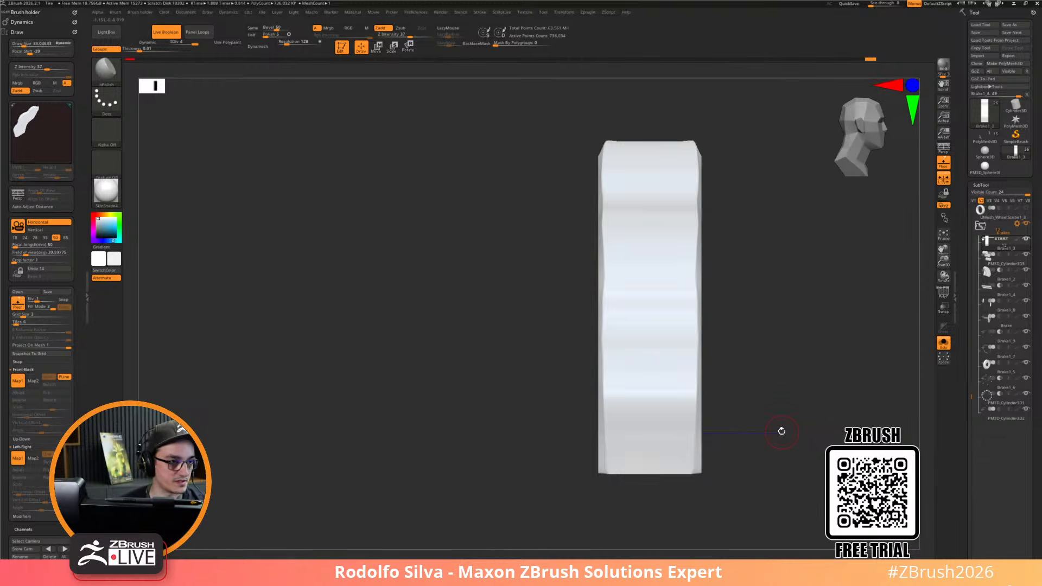
Polish the bevel along the caliper body's scalloped edge toward its lower end with hPolish
left_click_drag(733, 404, 717, 451, "alt")
left_click_drag(700, 271, 749, 286)
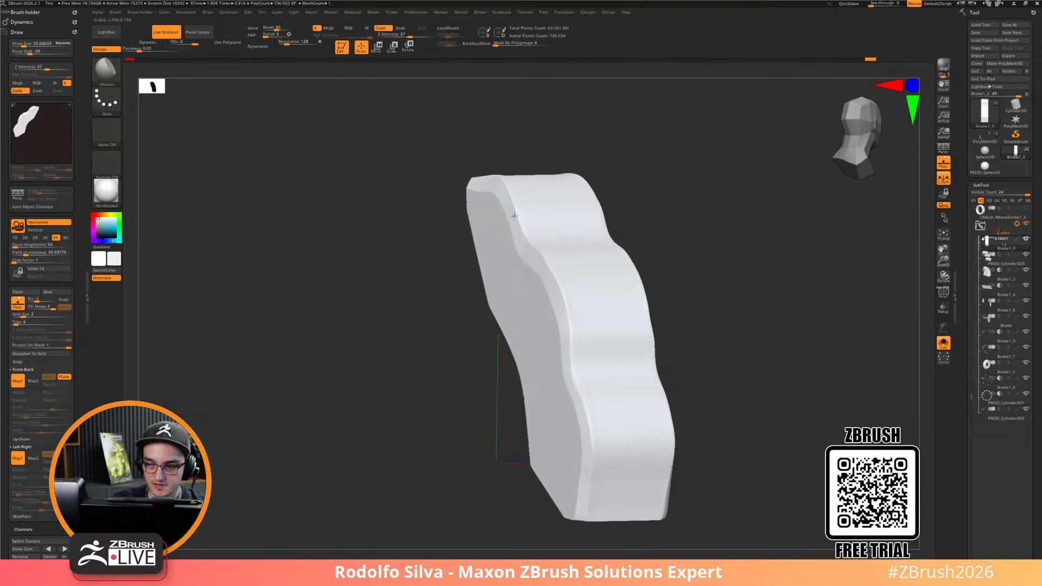
left_click_drag(636, 232, 570, 214)
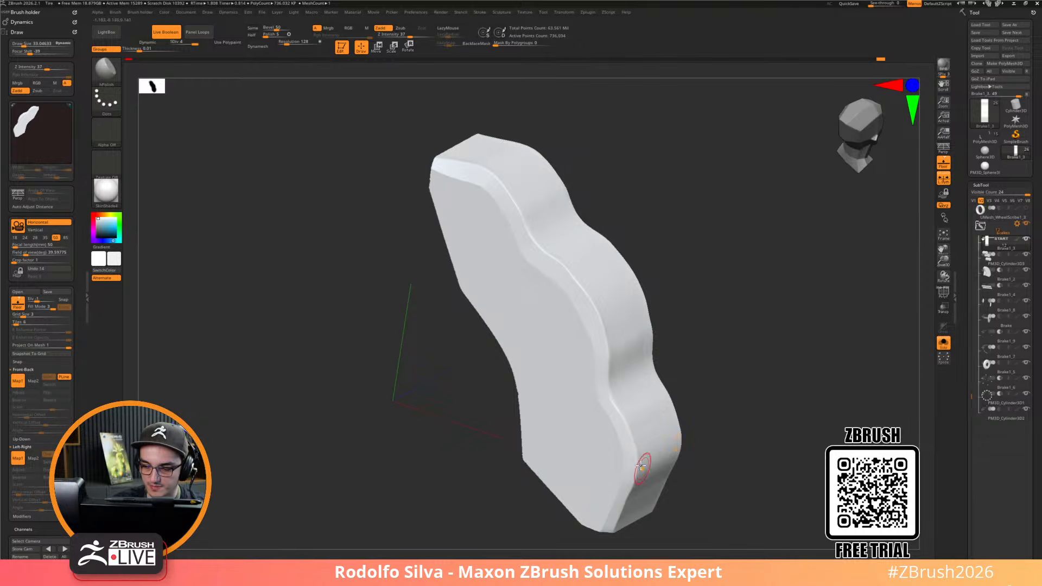
right_click_drag(672, 475, 700, 435)
left_click_drag(654, 467, 616, 543)
mouse_move(739, 493)
left_mouse_down("alt")
mouse_move(744, 384)
mouse_move(707, 381)
left_mouse_up("alt")
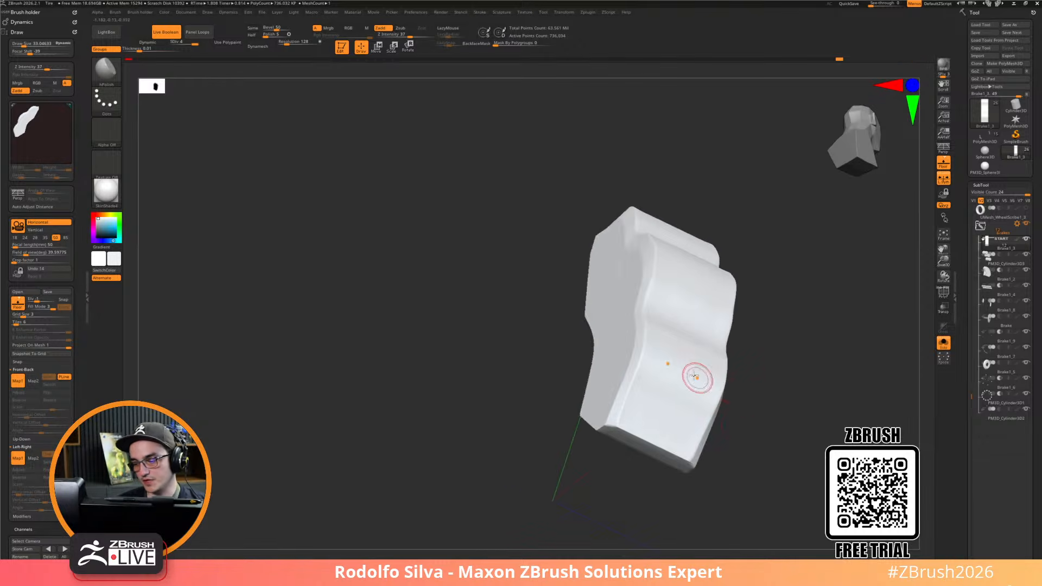
Polish the caliper body's lower end and the bevel on its opposite side
left_click_drag(750, 428, 729, 441)
right_click_drag(729, 441, 682, 445)
mouse_move(732, 355)
left_mouse_down()
mouse_move(744, 351)
mouse_move(700, 373)
left_mouse_up()
mouse_move(692, 378)
left_mouse_down()
mouse_move(723, 343)
mouse_move(701, 355)
left_mouse_up()
mouse_move(543, 497)
left_mouse_down("alt")
mouse_move(428, 498)
mouse_move(316, 517)
left_mouse_up("alt")
left_click_drag(723, 470, 694, 453)
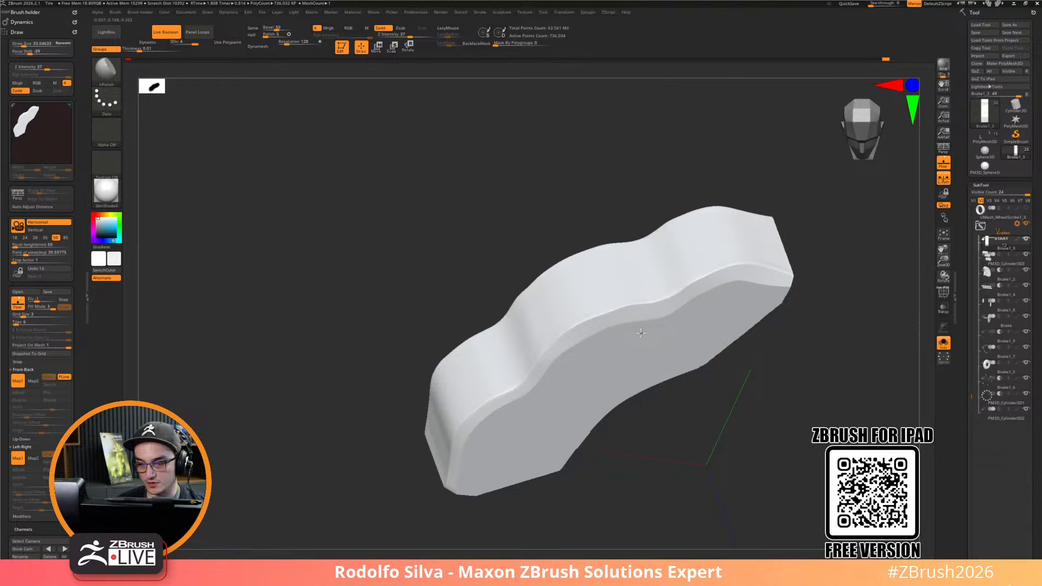
Smooth the caliper body's large side face beside the bevel with the Flatten brush
key("b")
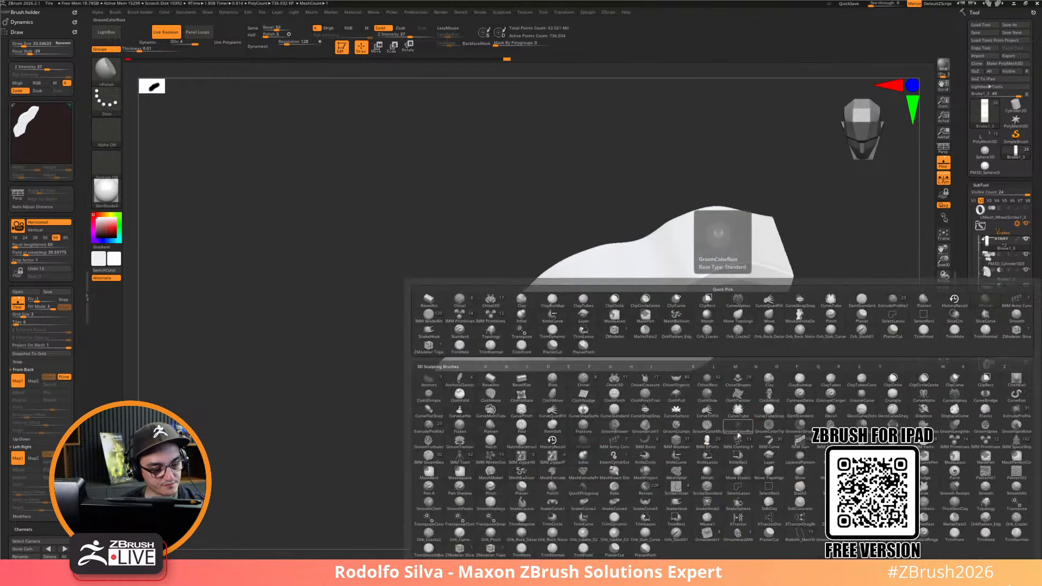
key("f")
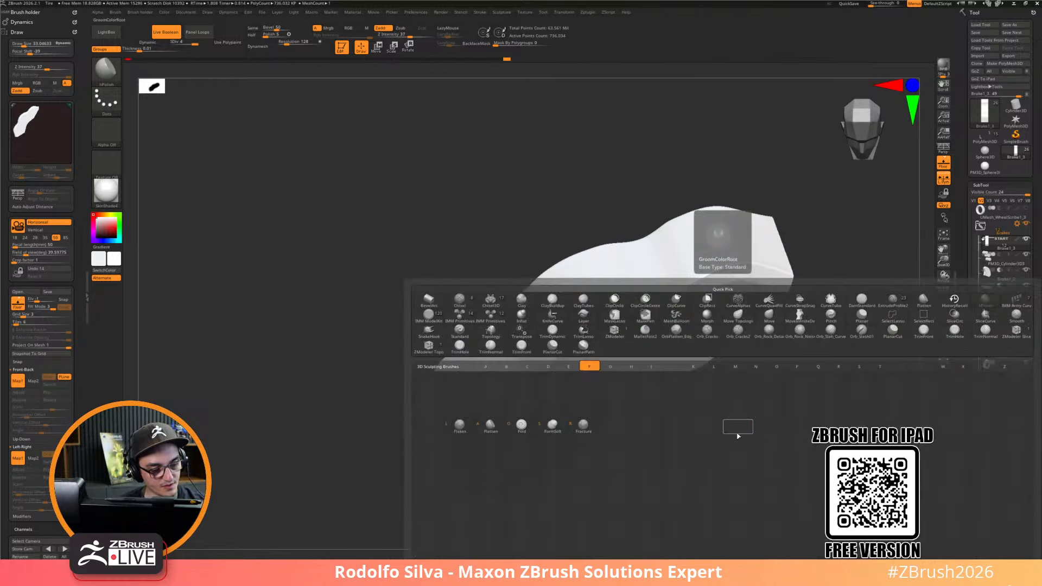
left_click(491, 426)
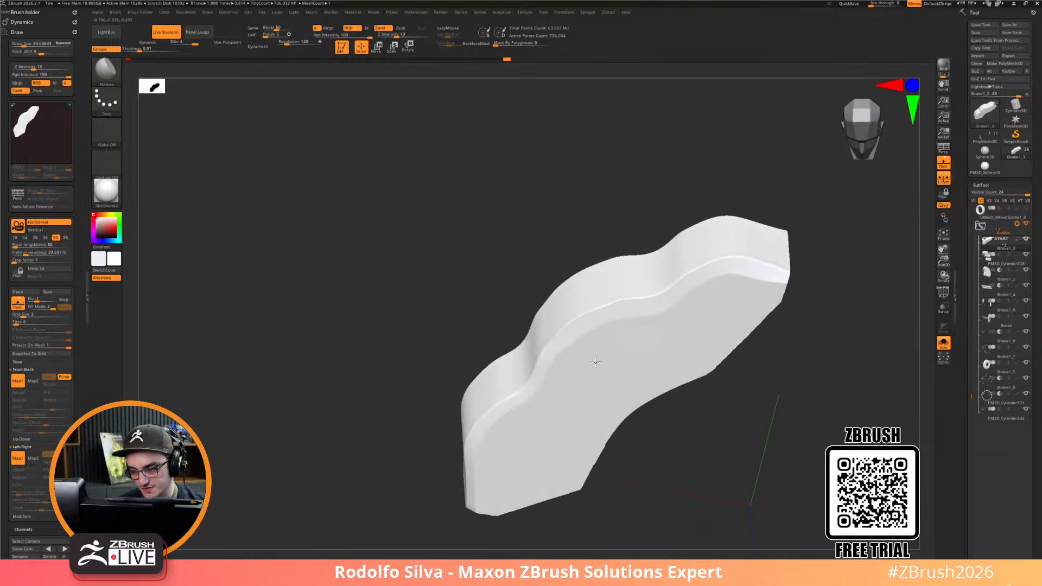
left_click_drag(606, 354, 711, 330)
left_click_drag(678, 426, 729, 423)
left_click_drag(685, 347, 651, 350)
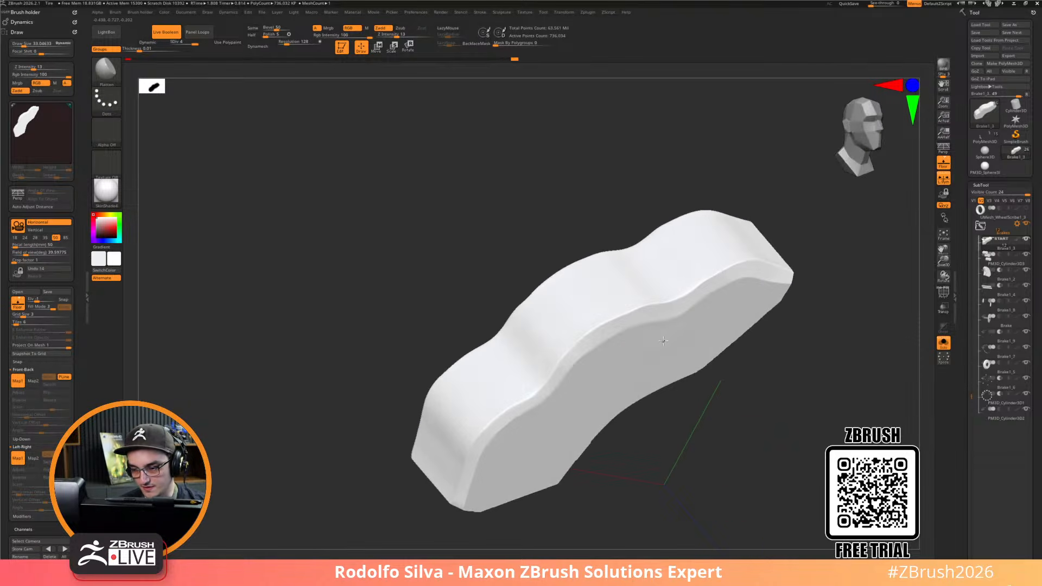
Switch the material to BasicMaterial and show the whole brake to review the beveled caliper
left_click(107, 191)
left_click(180, 292)
mouse_move(648, 457)
left_mouse_down()
mouse_move(658, 456)
mouse_move(646, 319)
left_mouse_up()
mouse_move(719, 415)
left_mouse_down()
mouse_move(800, 445)
mouse_move(556, 461)
mouse_move(566, 460)
left_mouse_up()
key("alt+s")
left_click_drag(840, 302, 584, 337, "alt")
right_click(498, 382)
right_click_drag(522, 346, 531, 326, "ctrl")
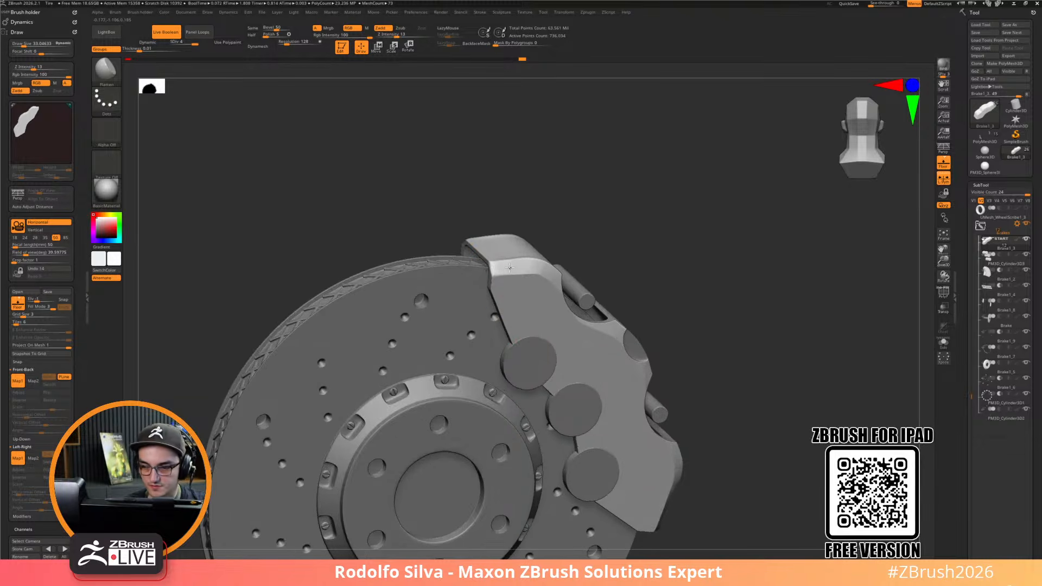
Isolate the caliper body with LazyMouse on and choose hPolish for the bevel at its upper end
key("l")
key("alt+s")
mouse_move(723, 308)
left_mouse_down()
mouse_move(727, 348)
mouse_move(688, 349)
left_mouse_up()
right_click_drag(688, 349, 700, 428, "ctrl")
left_click_drag(700, 428, 624, 347)
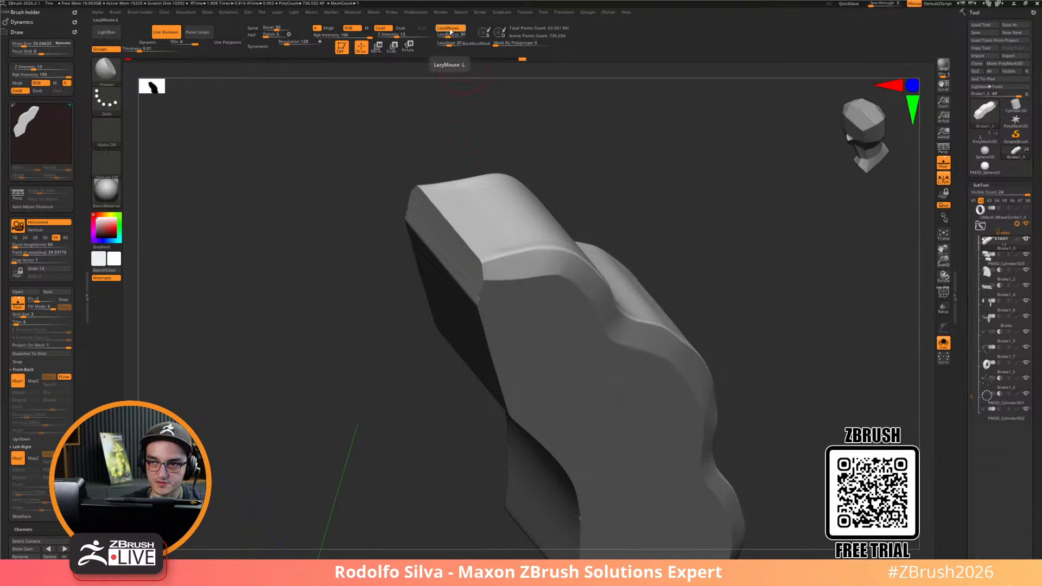
key("b")
key("h")
key("p")
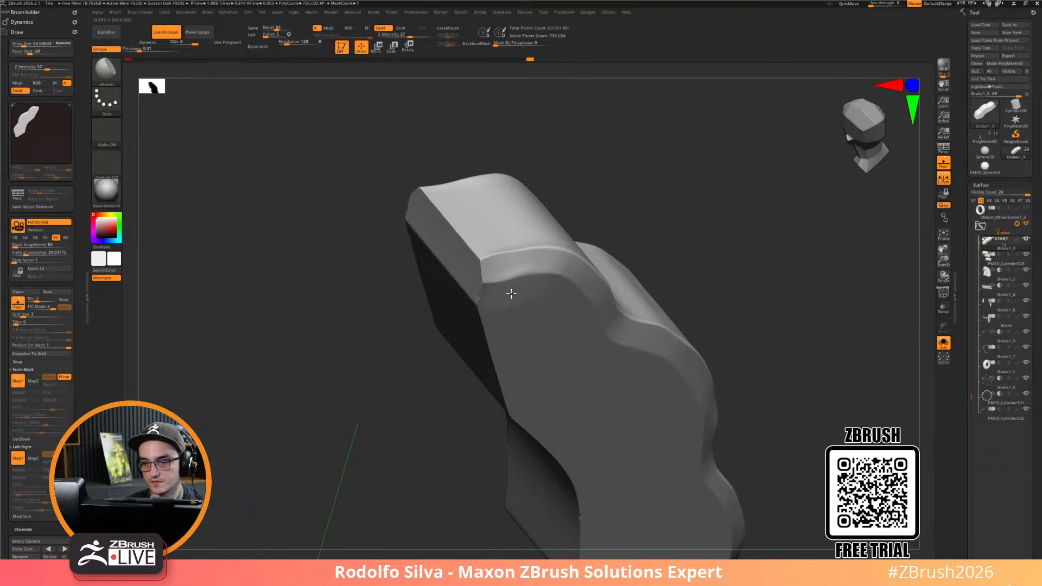
Flatten the outer surface at the caliper body's upper end with the Planar brush
key("b")
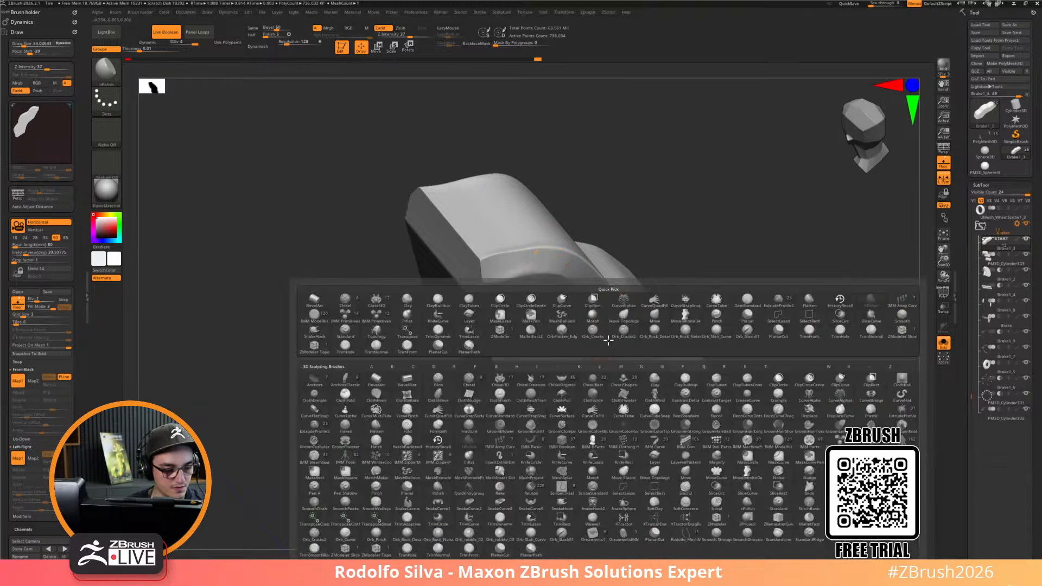
key("p")
key("l")
right_click_drag(614, 304, 609, 225)
mouse_move(536, 255)
left_mouse_down()
mouse_move(514, 262)
mouse_move(471, 227)
left_mouse_up()
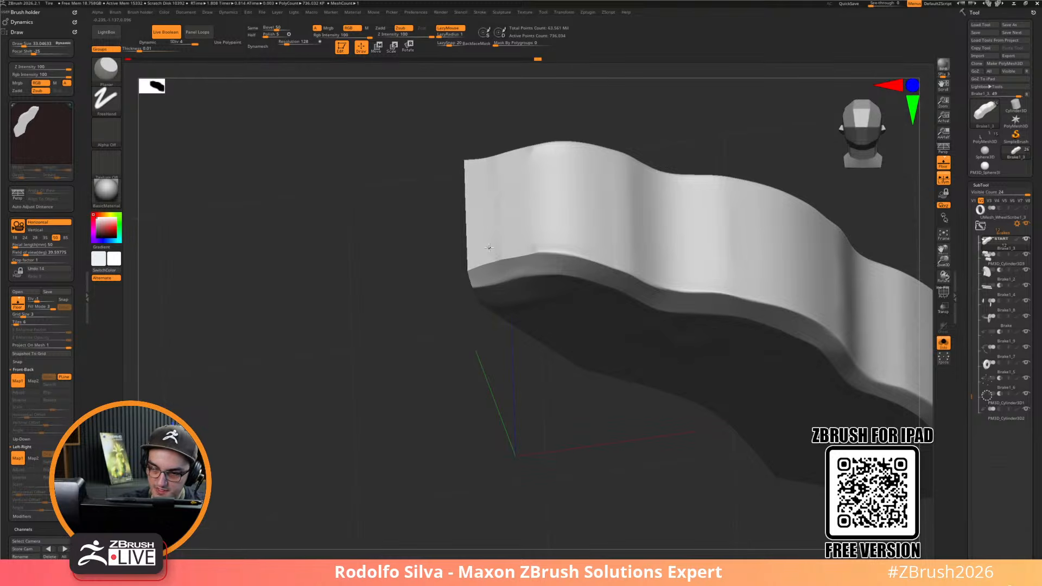
Sharpen the bevel around the caliper's upper end with hPolish, reducing the draw size to about 21
right_click_drag(549, 184, 529, 374)
key("h")
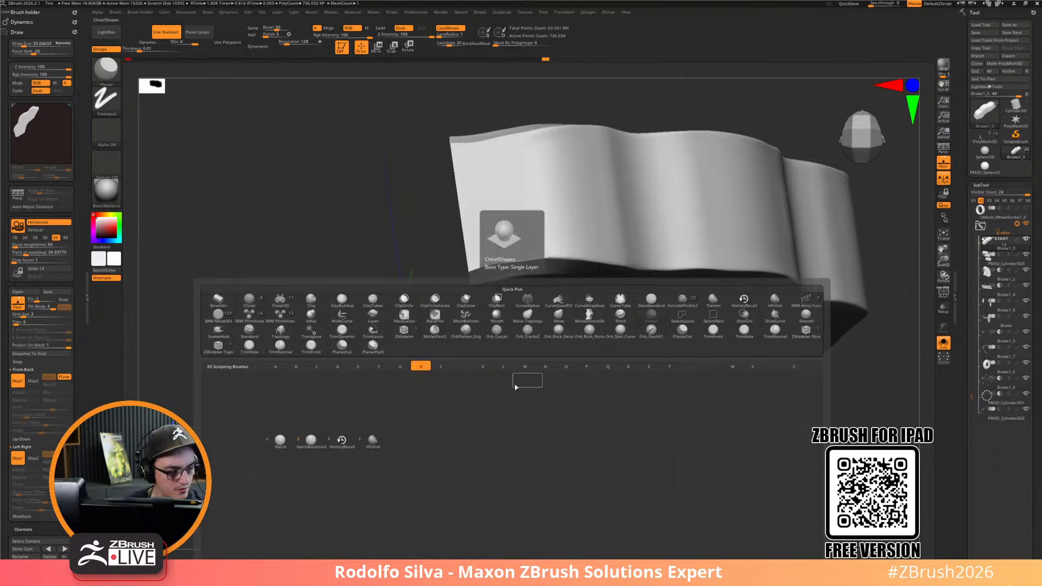
key("p")
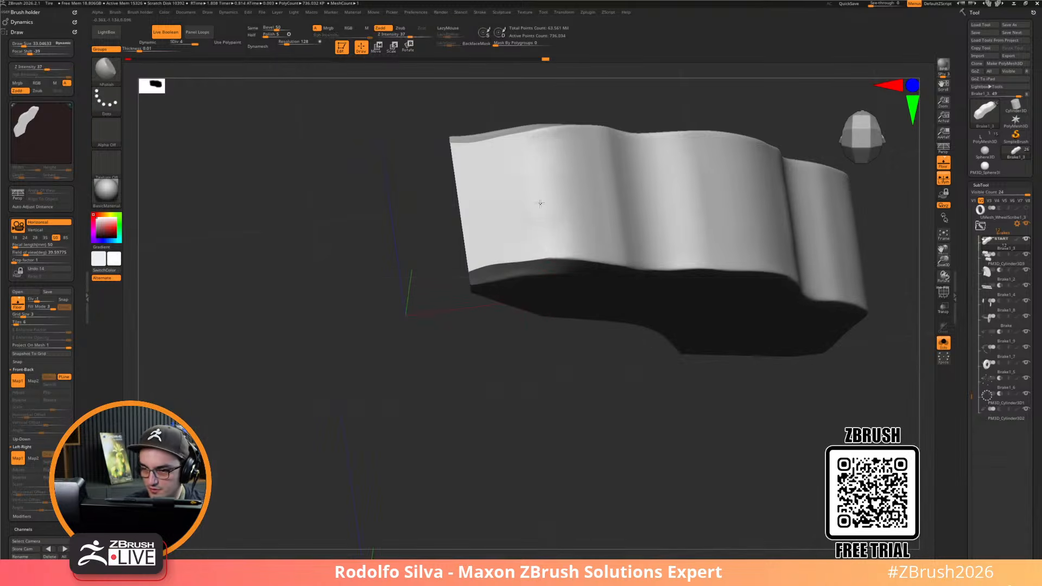
left_click_drag(544, 136, 535, 134)
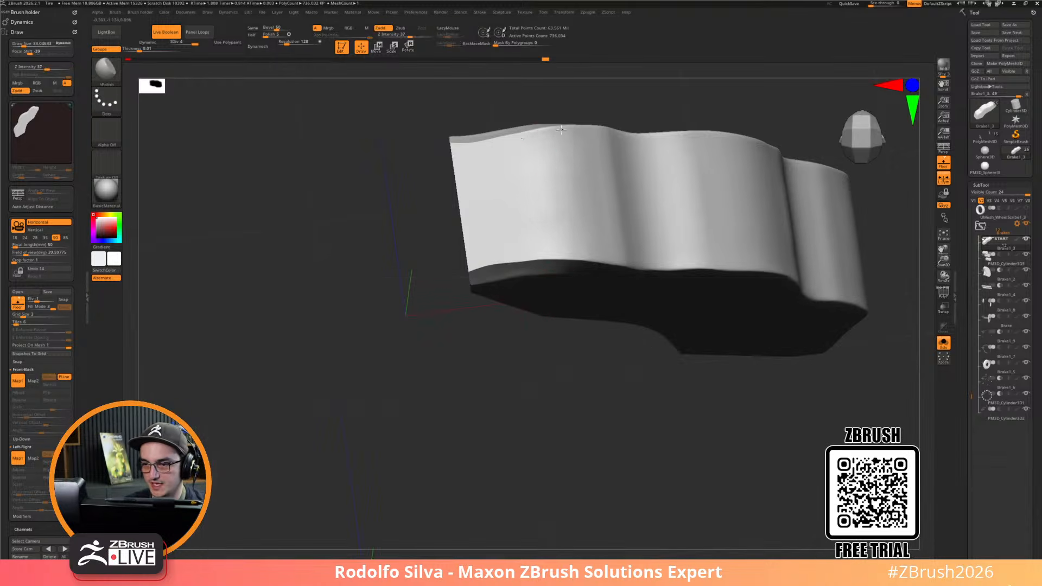
right_click_drag(525, 145, 526, 303)
key("s")
left_click_drag(549, 264, 546, 264)
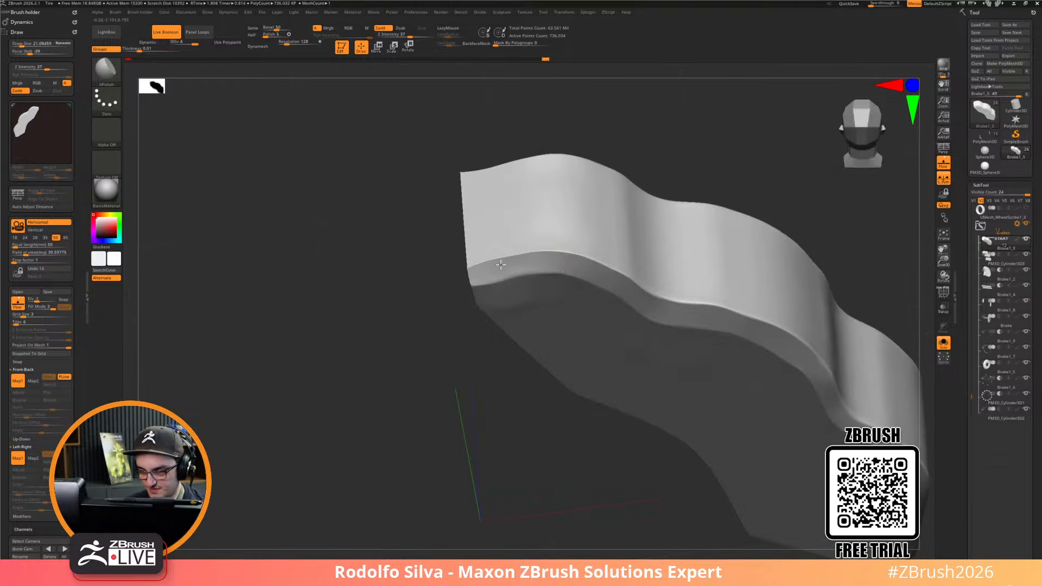
mouse_move(504, 267)
right_mouse_down()
mouse_move(476, 422)
mouse_move(535, 342)
right_mouse_up()
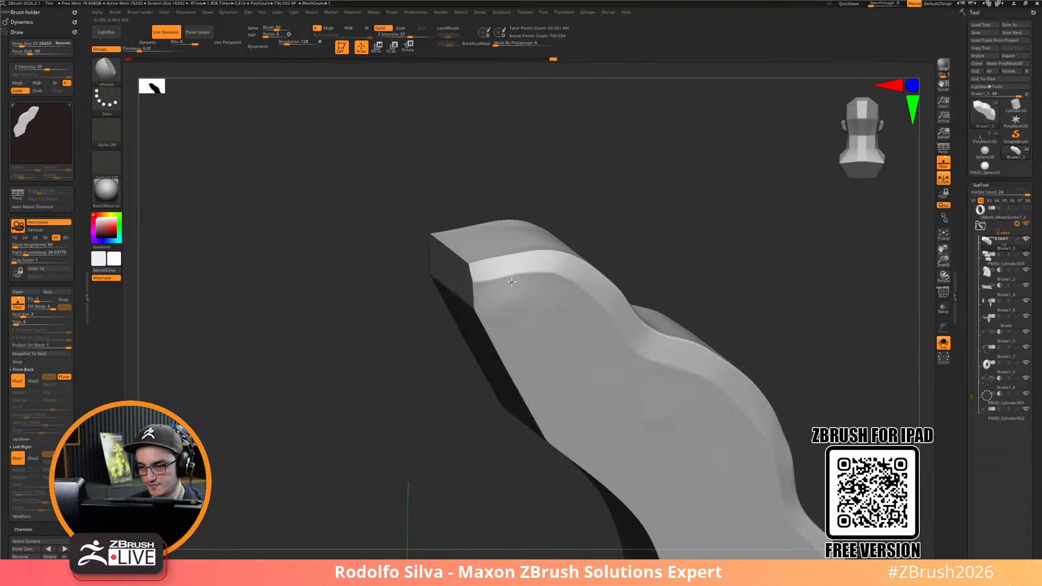
Show the whole brake again and select the round piston cylinders on the caliper's side
right_click_drag(512, 318, 402, 332, "ctrl")
left_click(806, 463)
right_click_drag(807, 462, 779, 437)
left_click(615, 417, "alt")
right_click_drag(751, 484, 606, 321)
left_click(606, 321, "alt")
Trim the piston cylinders flush with the caliper's outer face on the hub side, viewing the brake edge-on
right_click_drag(750, 433, 754, 471, "shift")
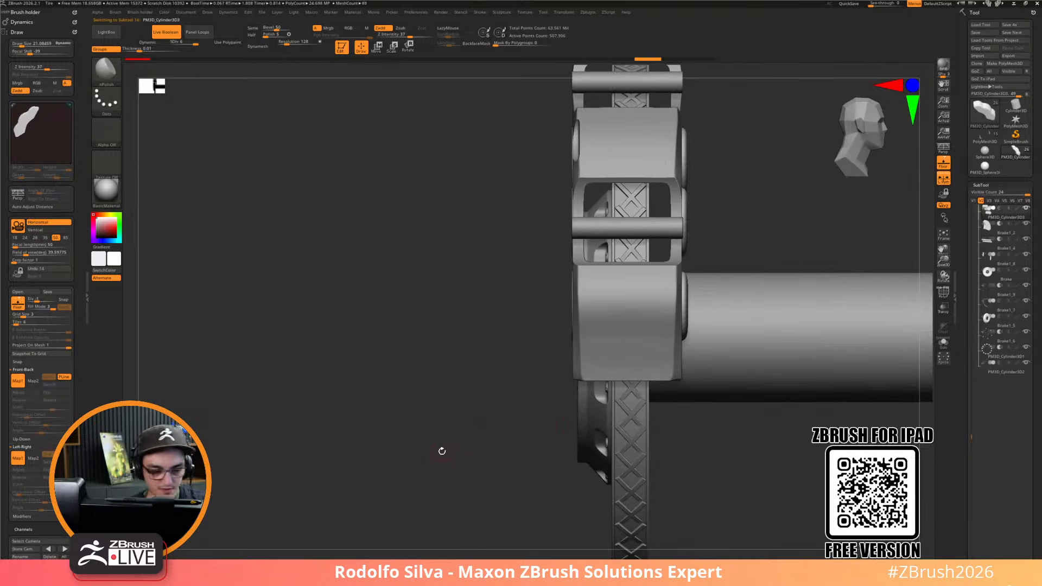
right_click_drag(458, 463, 570, 315)
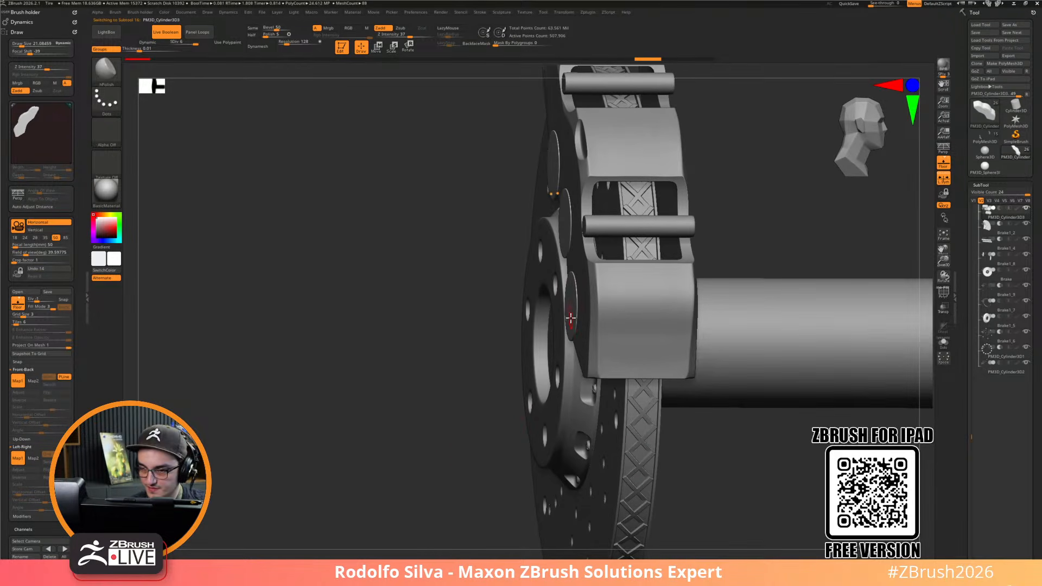
mouse_move(567, 16)
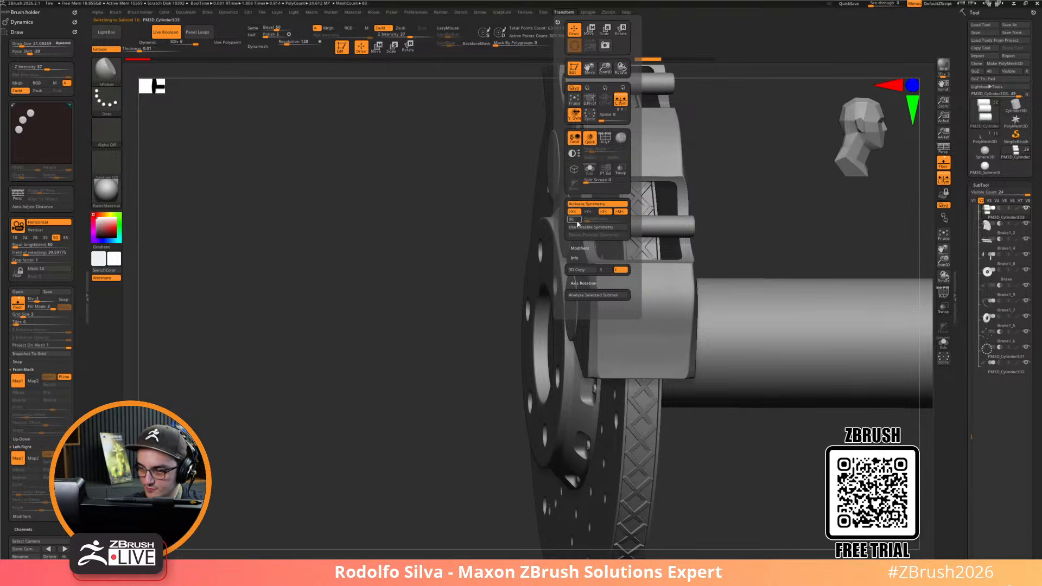
mouse_move(455, 370)
left_mouse_down()
mouse_move(419, 407)
mouse_move(530, 414)
mouse_move(521, 416)
left_mouse_up()
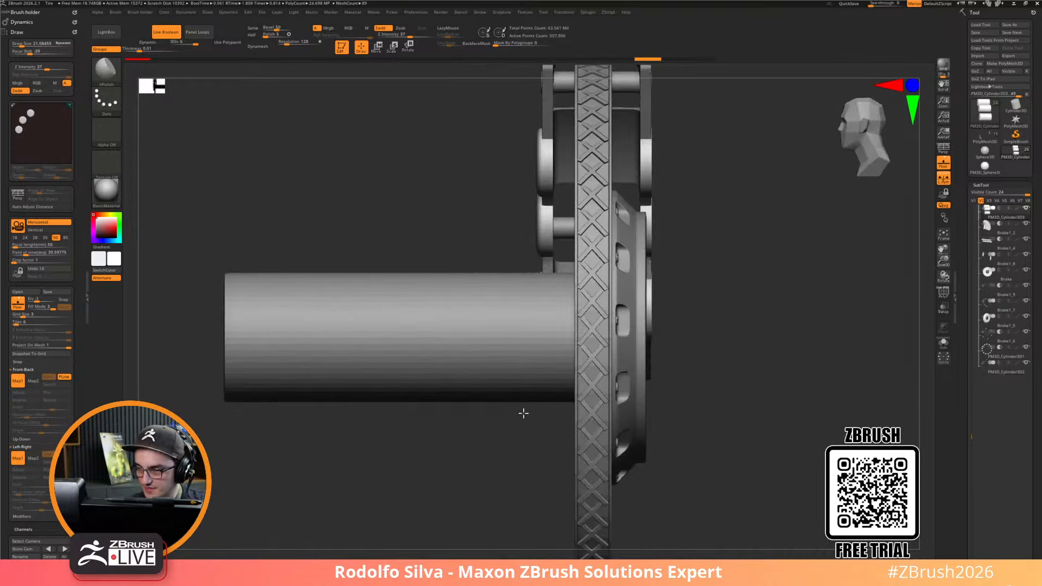
left_click_drag(673, 127, 649, 181, "alt")
mouse_move(639, 118)
left_mouse_down("ctrl+shift")
mouse_move(644, 407)
mouse_move(636, 462)
mouse_move(624, 455)
left_mouse_up("ctrl+shift")
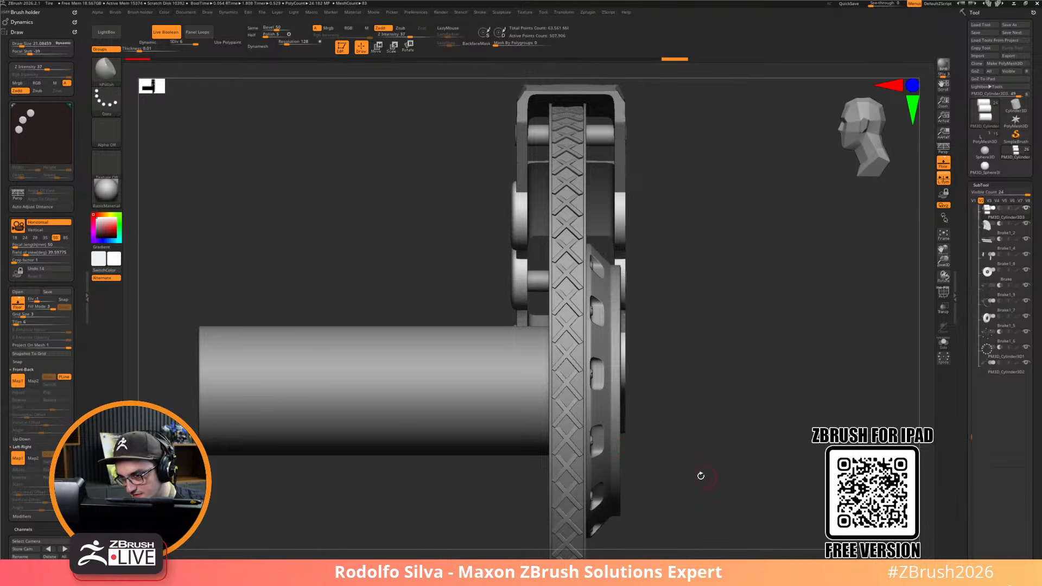
Try to trim the pistons on the axle side, and reset the gizmo's orientation with local symmetry turned off
mouse_move(485, 558)
left_mouse_down("ctrl+shift")
mouse_move(504, 298)
mouse_move(496, 81)
mouse_move(527, 71)
left_mouse_up("ctrl+shift")
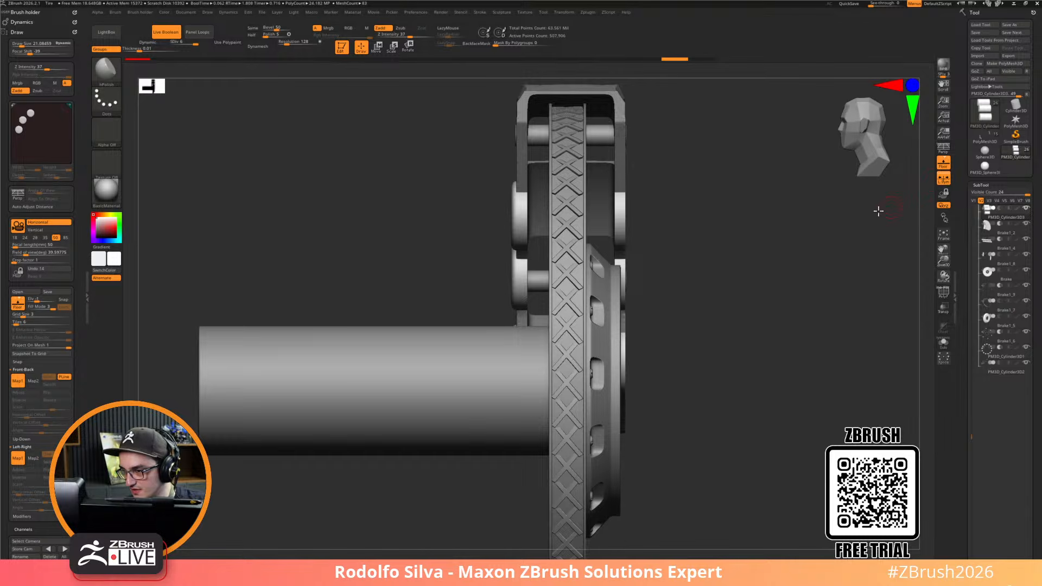
key("w")
left_click(617, 314)
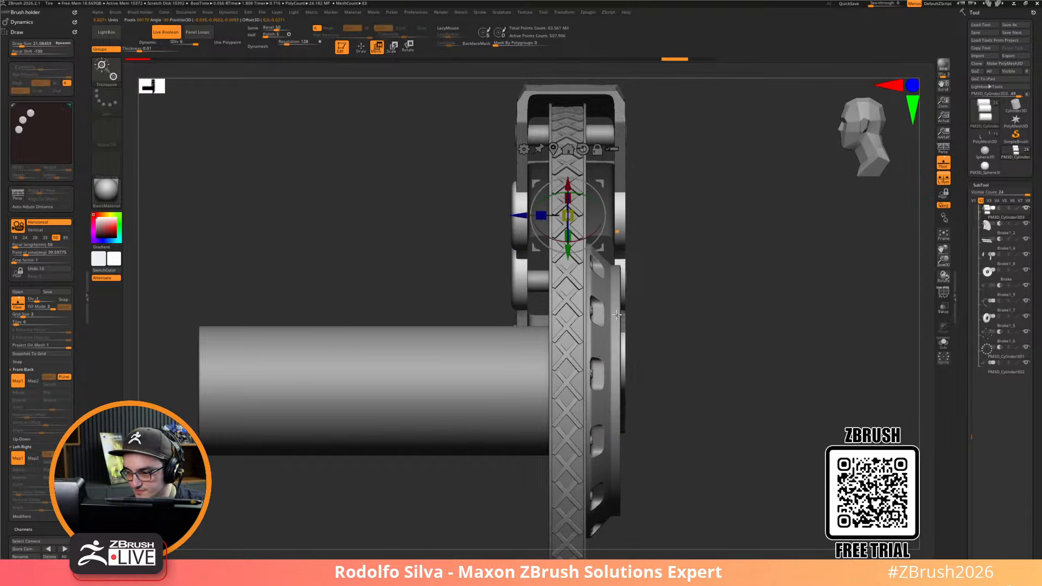
left_click(582, 148)
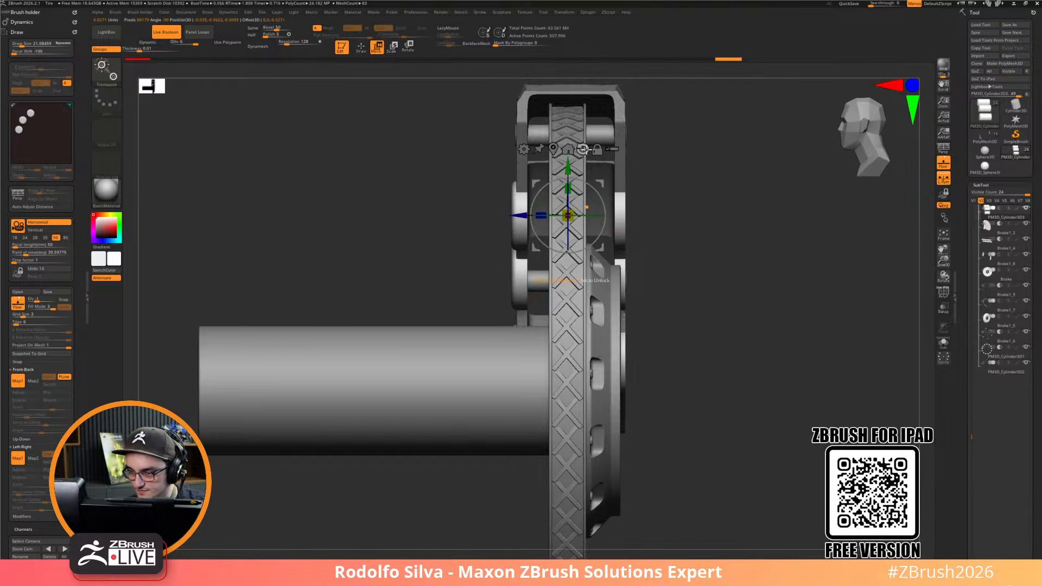
key("q")
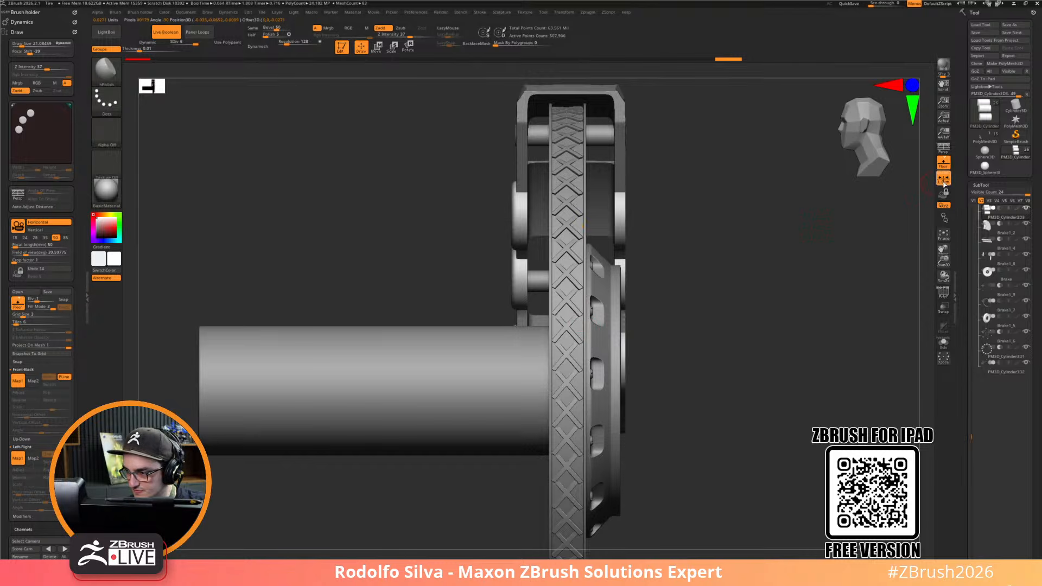
Trim the protruding piston ends on the axle side flush with the caliper's face
mouse_move(511, 512)
left_mouse_down("ctrl+shift")
mouse_move(511, 95)
mouse_move(520, 88)
left_mouse_up("ctrl+shift")
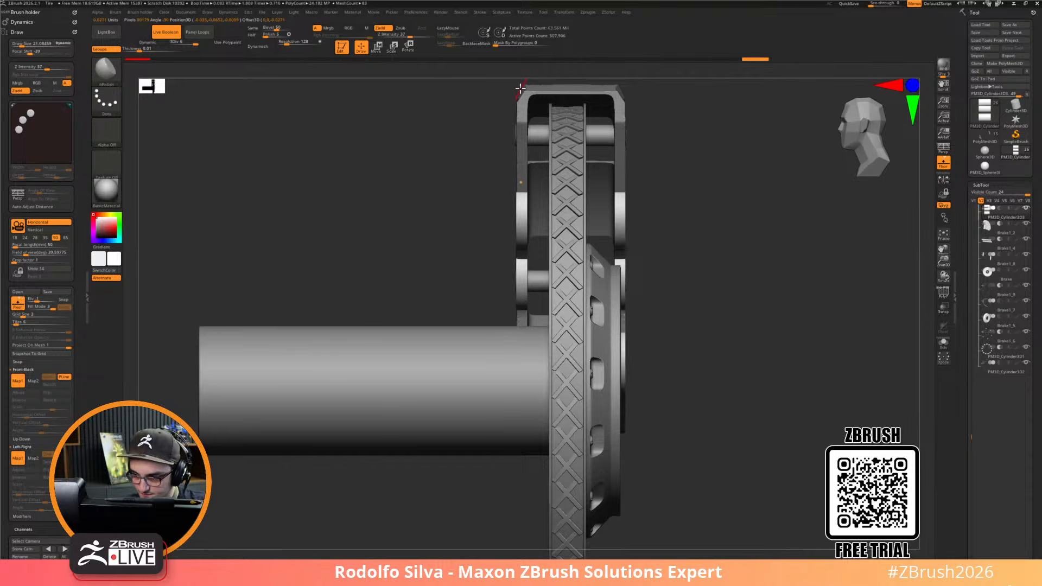
mouse_move(739, 477)
left_mouse_down()
mouse_move(791, 465)
mouse_move(739, 449)
left_mouse_up()
mouse_move(508, 515)
left_mouse_down("ctrl+shift")
mouse_move(519, 75)
mouse_move(529, 60)
left_mouse_up("ctrl+shift")
mouse_move(791, 489)
left_mouse_down()
mouse_move(765, 485)
mouse_move(763, 462)
left_mouse_up()
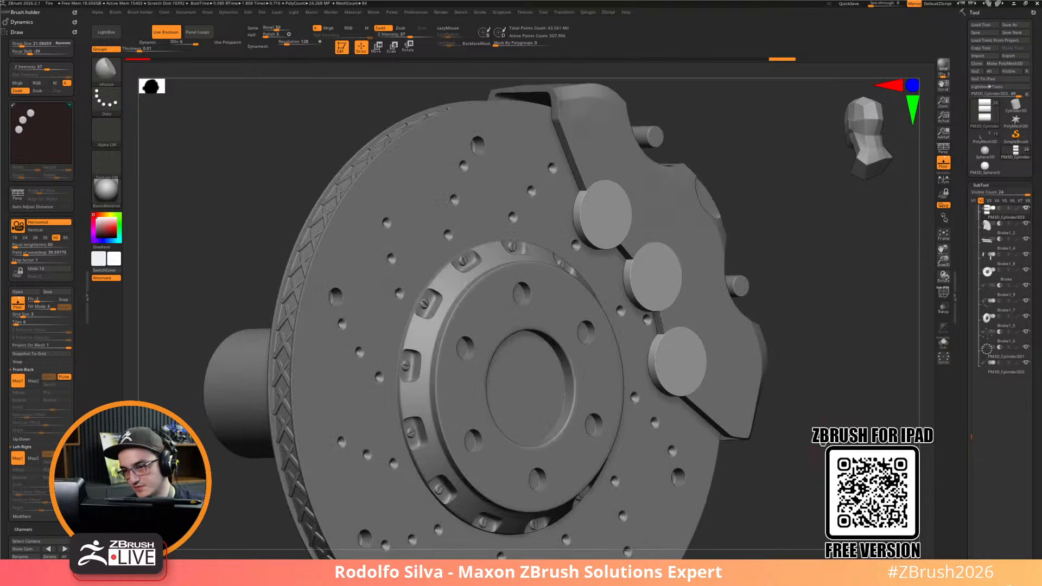
Select the perforated brake disc and review the whole brake from a three-quarter view
left_click_drag(848, 399, 812, 382)
left_click_drag(840, 310, 819, 263, "alt")
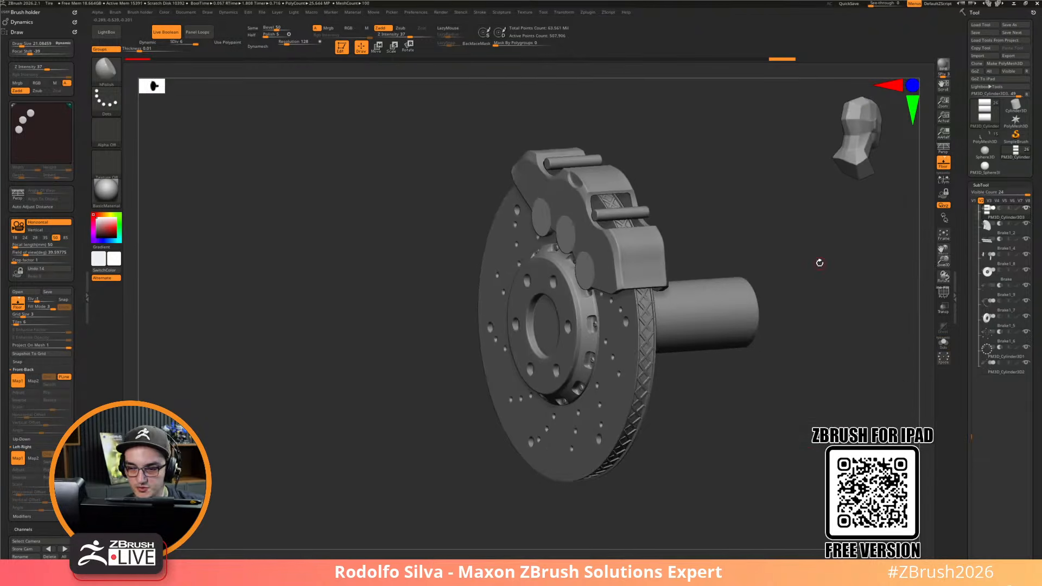
left_click(630, 368, "alt")
left_click_drag(795, 396, 727, 385)
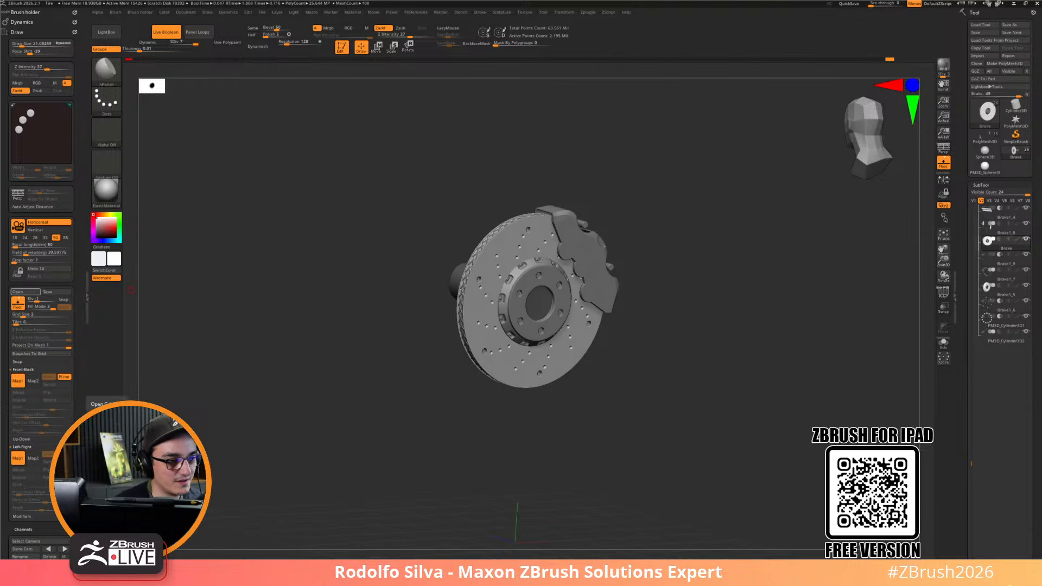
right_click_drag(666, 493, 663, 477)
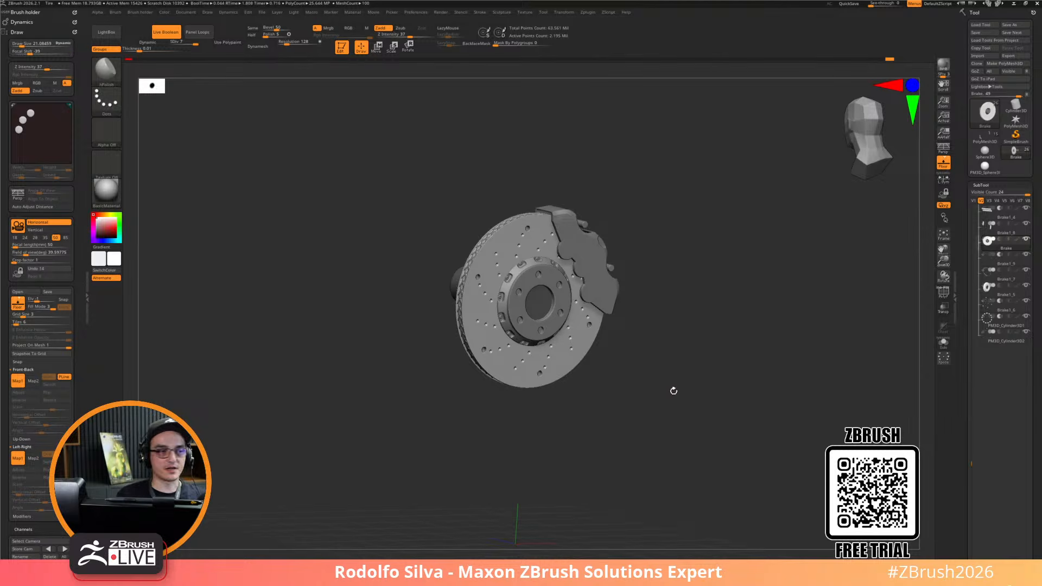